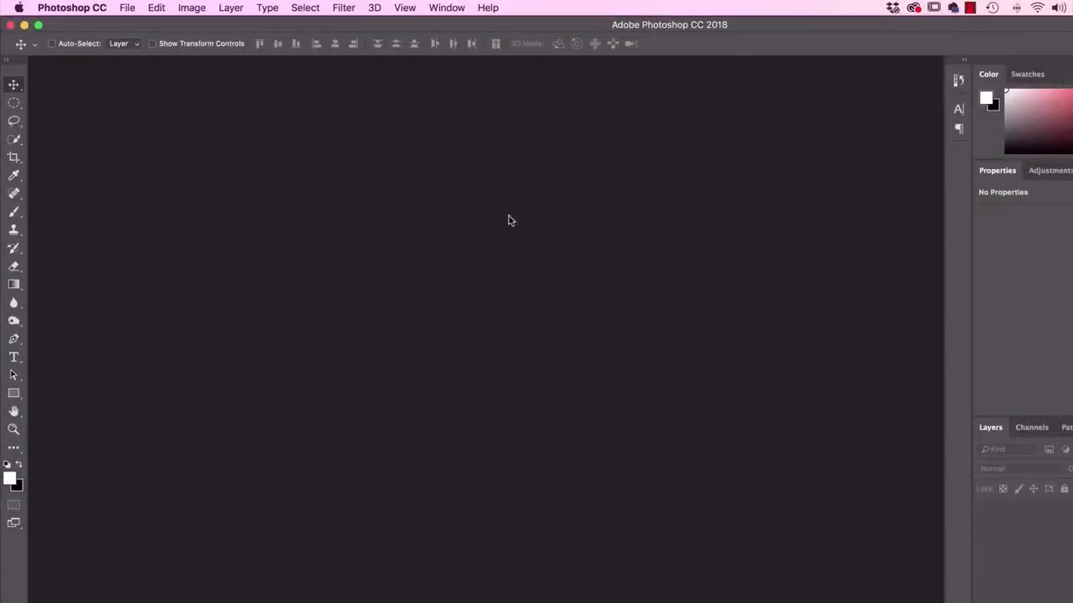
Switch to the Essentials (Default) workspace and reset it to its original layout
{"action": "left_click", "coordinate": [443, 8]}
{"action": "mouse_move", "coordinate": [456, 40]}
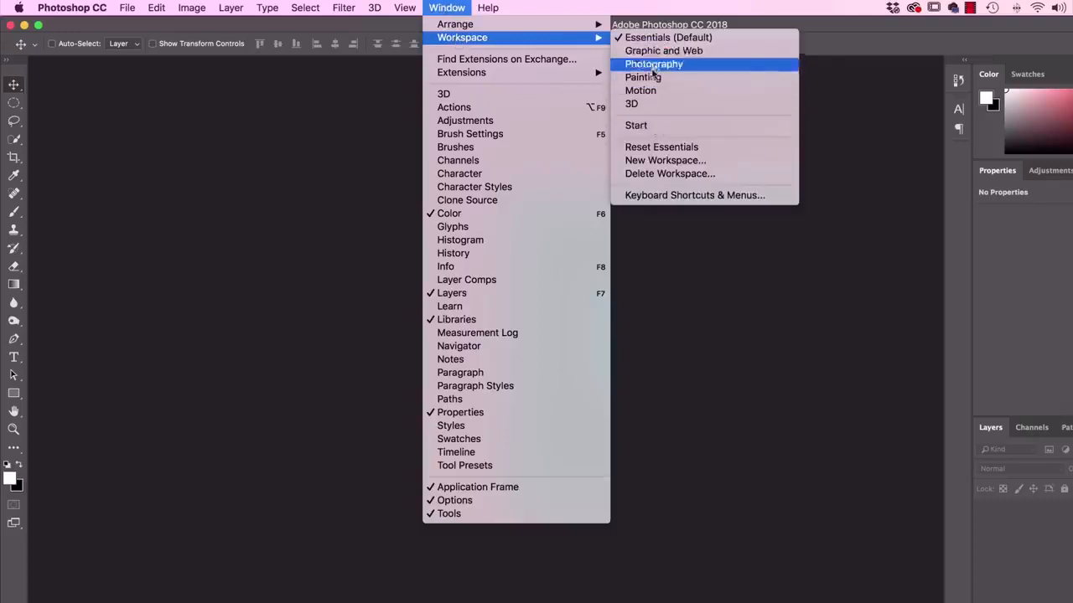
{"action": "left_click", "coordinate": [653, 39]}
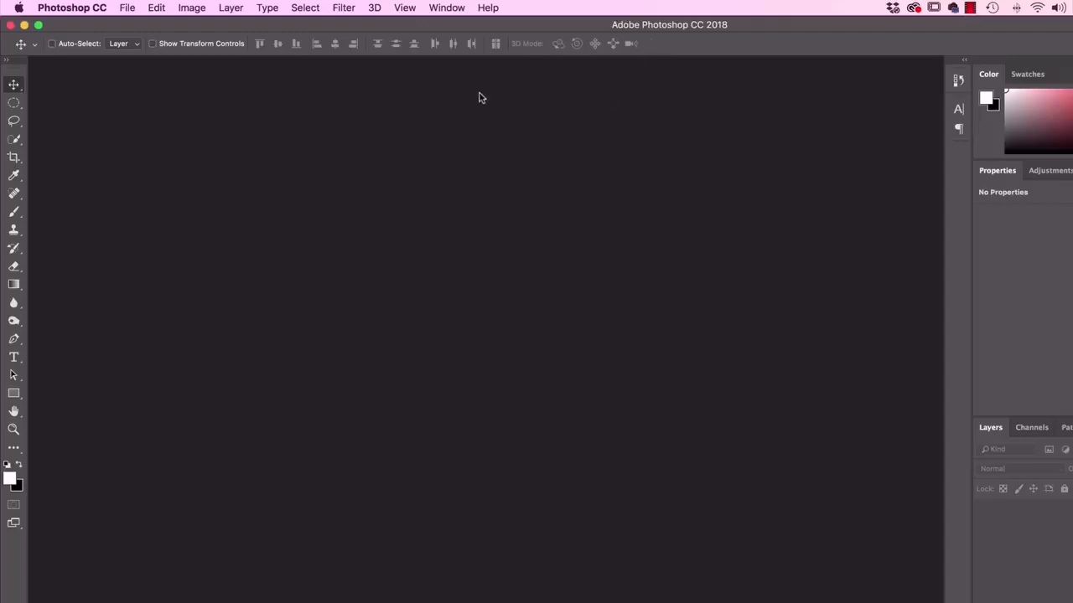
{"action": "left_click", "coordinate": [449, 8]}
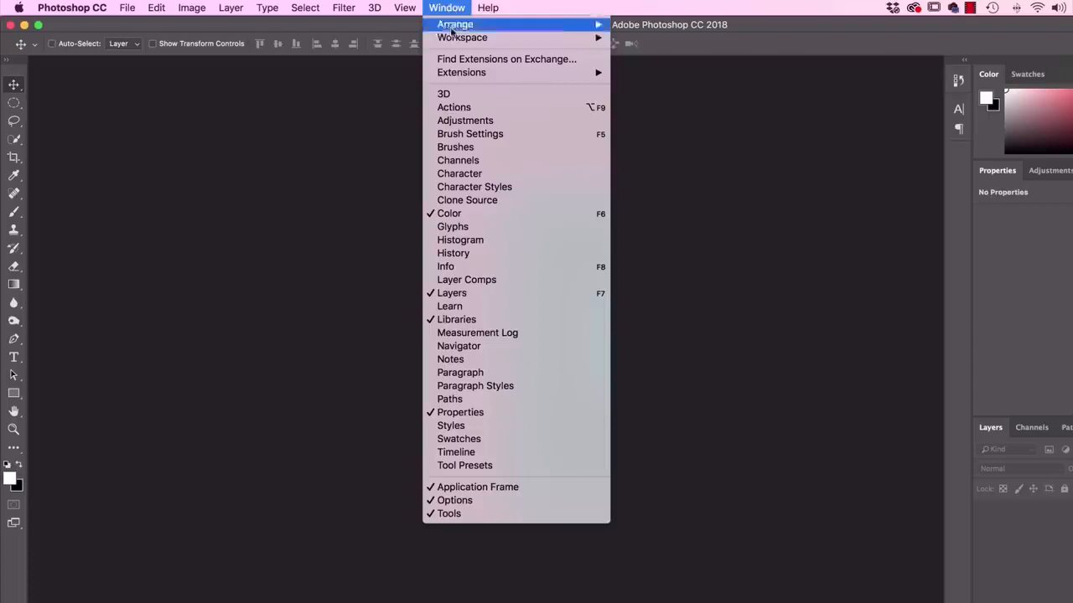
{"action": "mouse_move", "coordinate": [453, 37]}
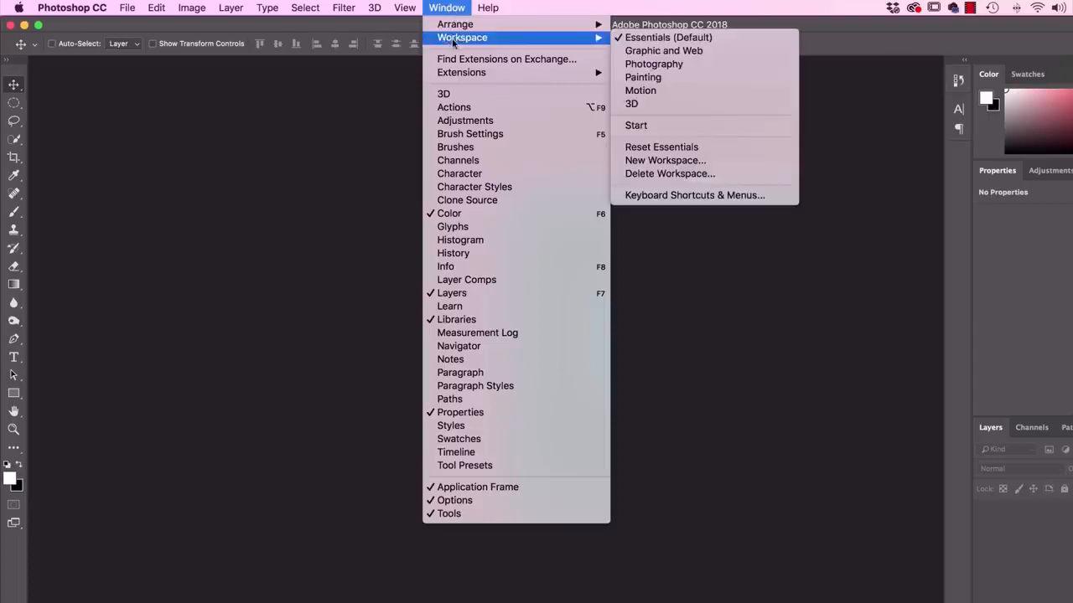
{"action": "left_click", "coordinate": [670, 149]}
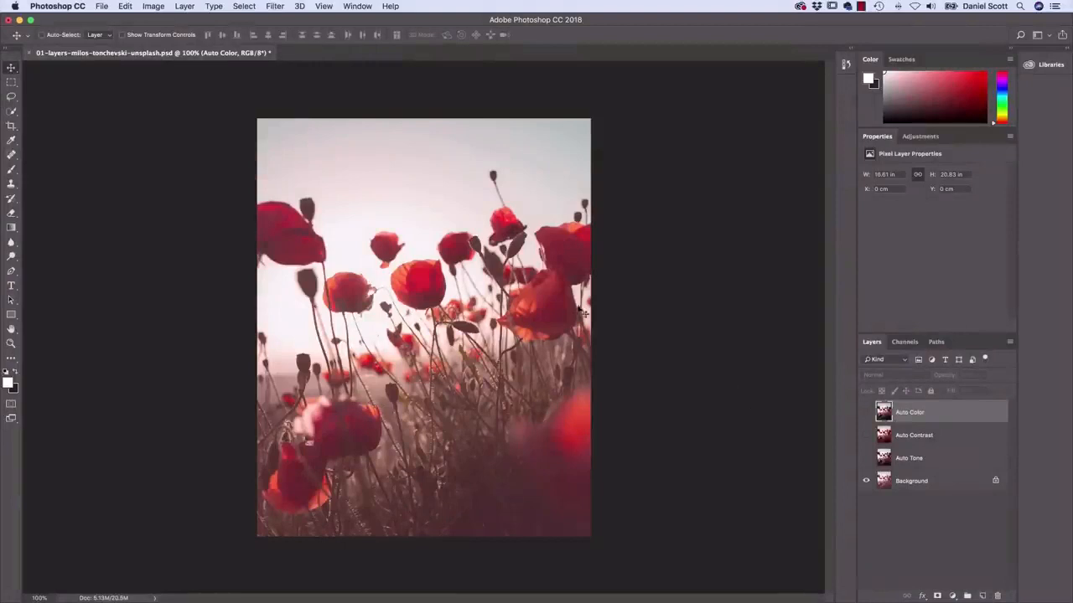
Show the Auto Tone, Auto Contrast and Auto Color layers one after another to preview each correction
{"action": "left_click", "coordinate": [865, 457]}
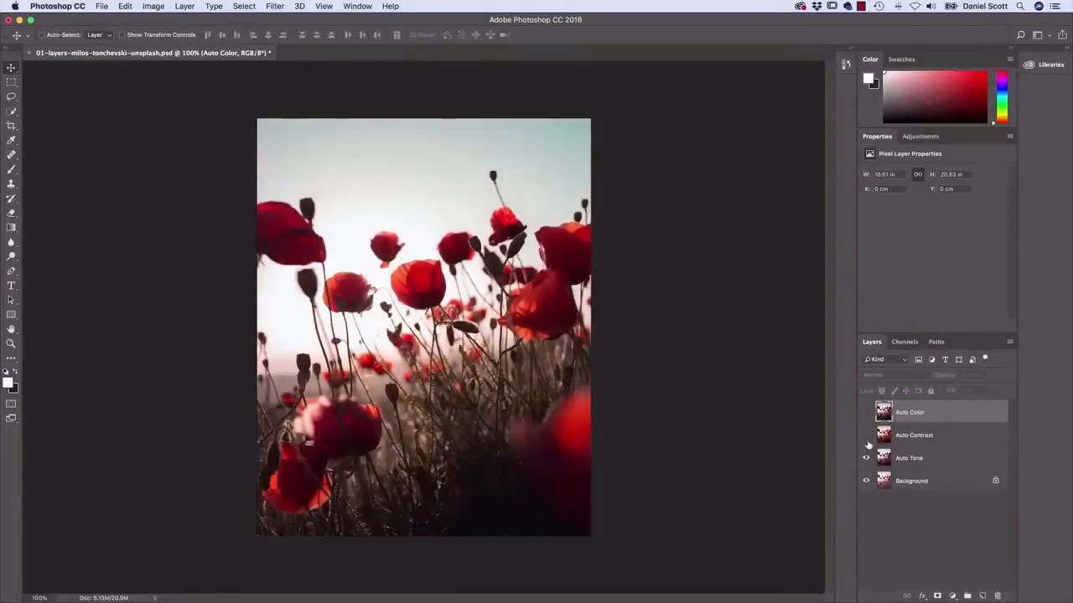
{"action": "left_click", "coordinate": [867, 435]}
{"action": "left_click", "coordinate": [865, 412]}
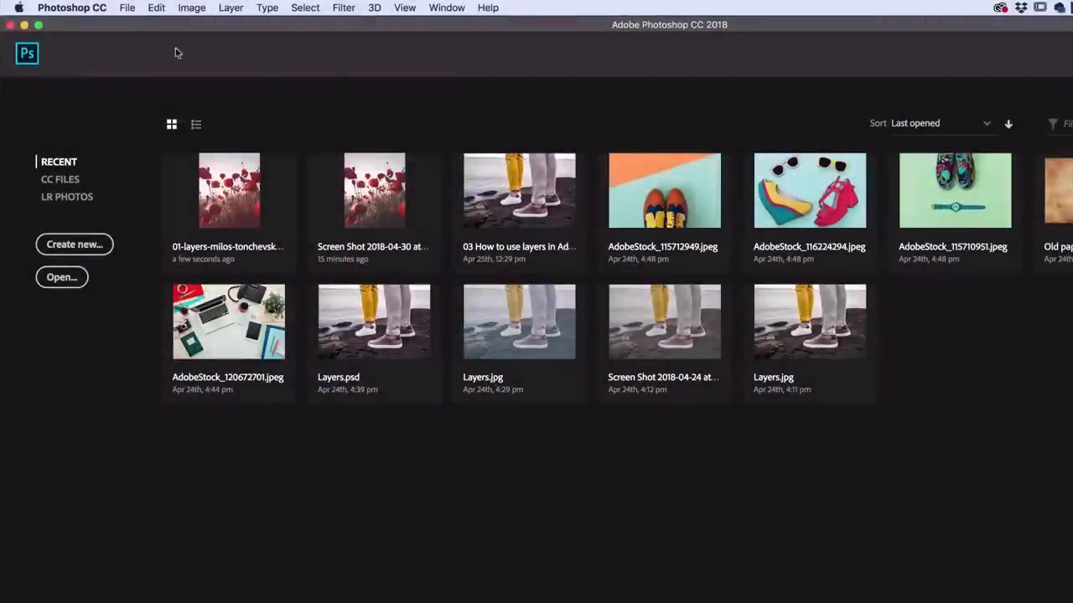
Open the 01-layers JPG photo of the poppies from the Source Files folder
{"action": "left_click", "coordinate": [127, 8]}
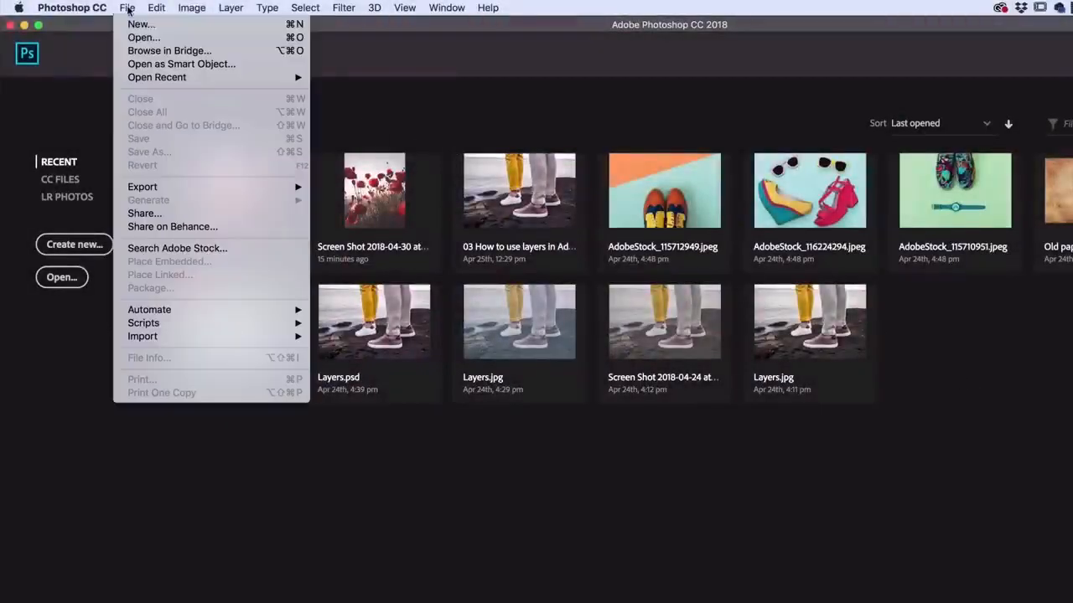
{"action": "left_click", "coordinate": [144, 37]}
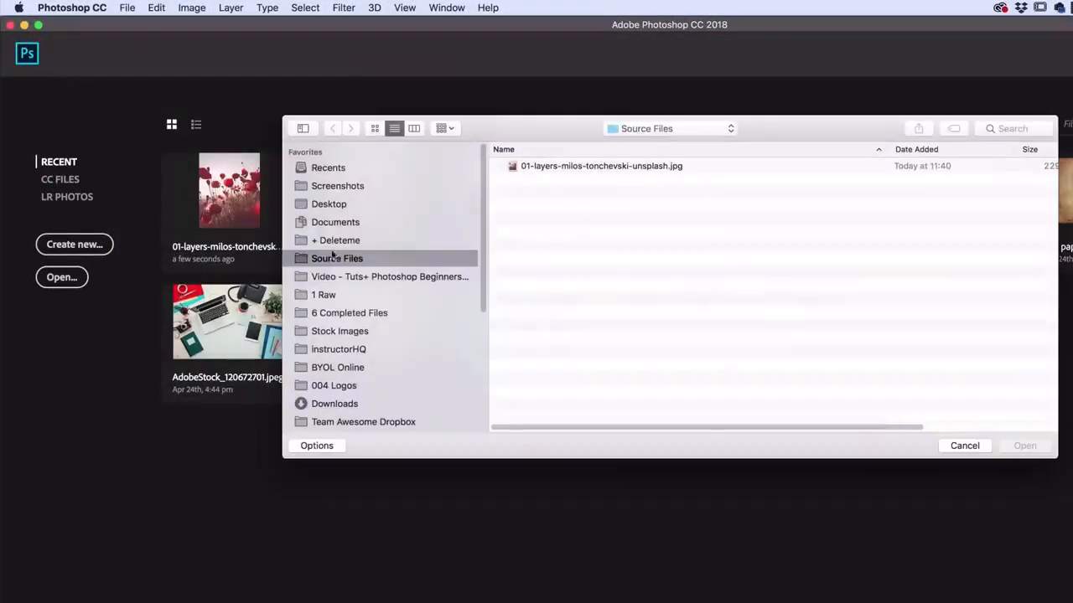
{"action": "left_click", "coordinate": [523, 167]}
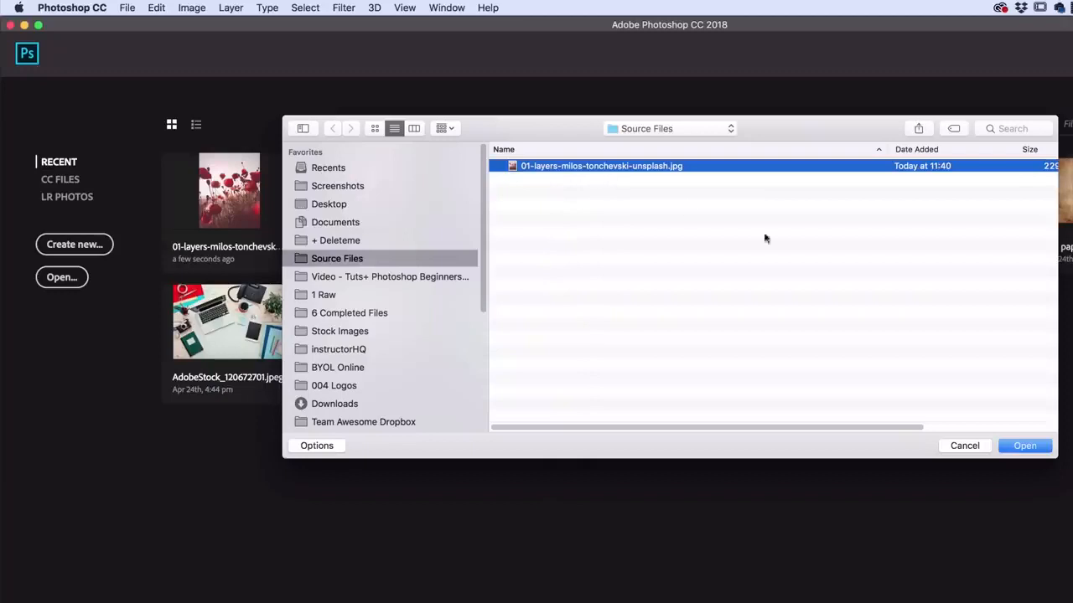
{"action": "key", "text": "Return"}
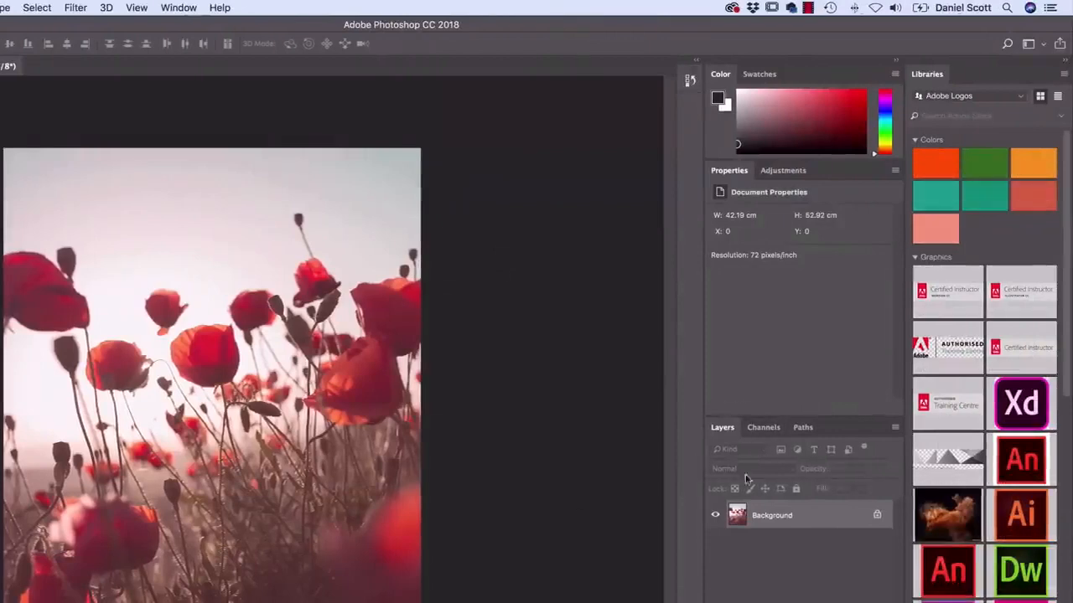
Check the list of available panels and collapse the Libraries panel
{"action": "left_click", "coordinate": [179, 7]}
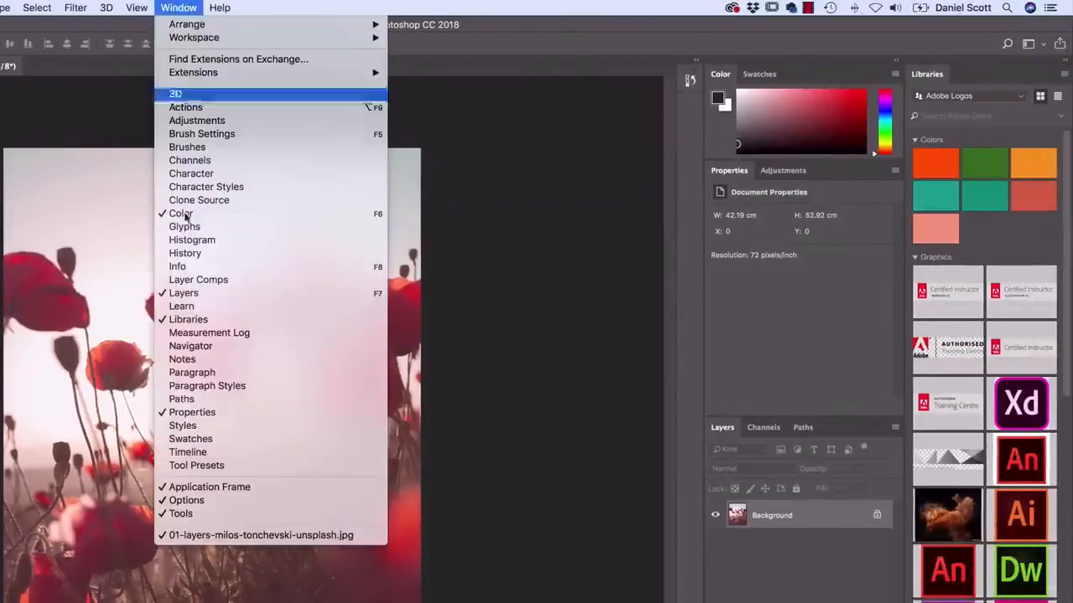
{"action": "left_click", "coordinate": [470, 319]}
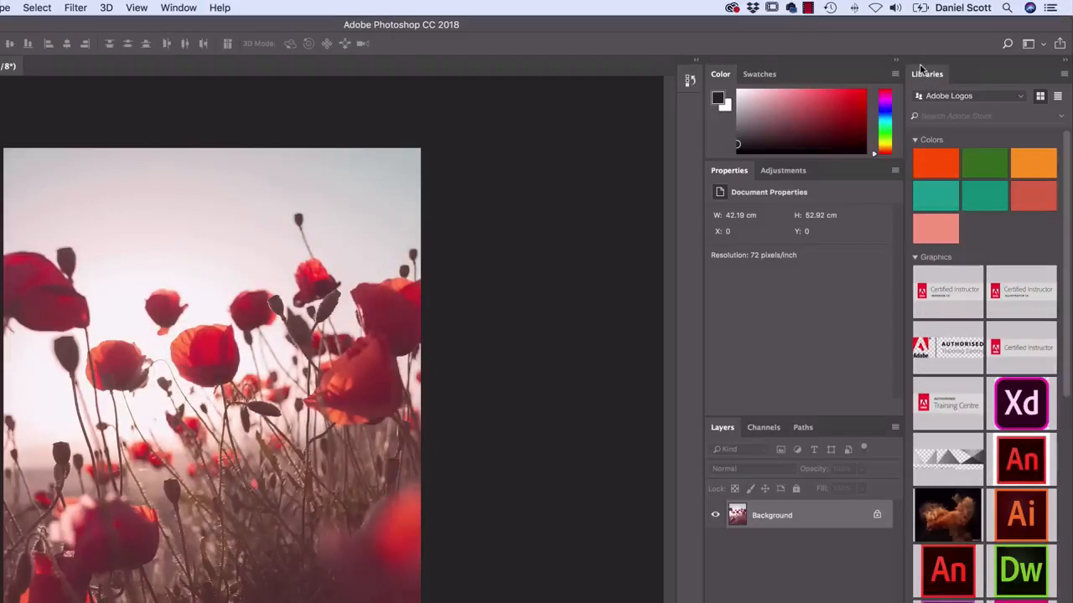
{"action": "mouse_move", "coordinate": [997, 235]}
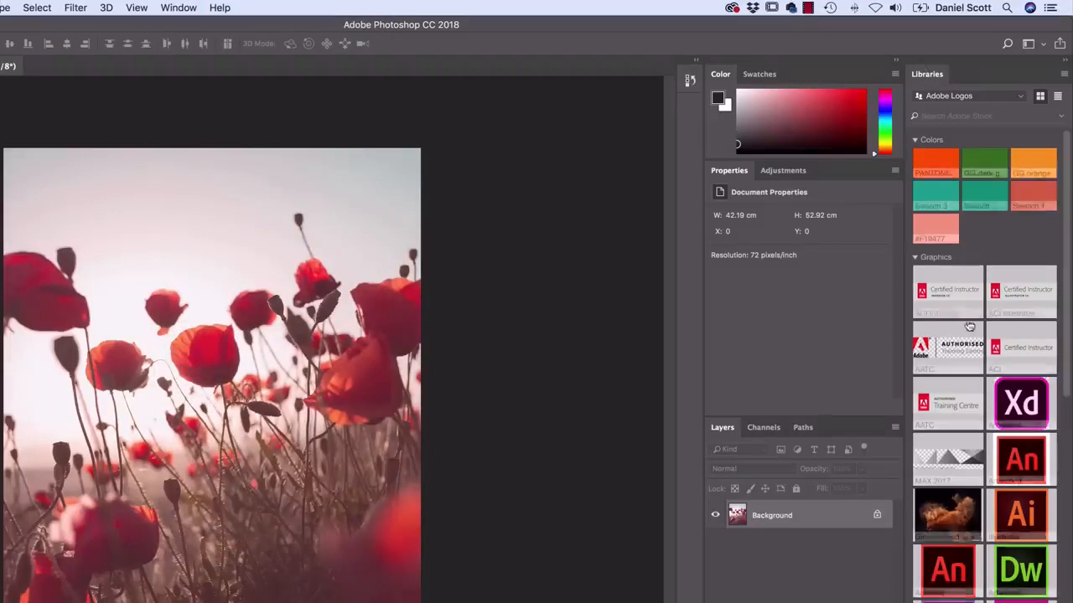
{"action": "left_click", "coordinate": [1065, 64]}
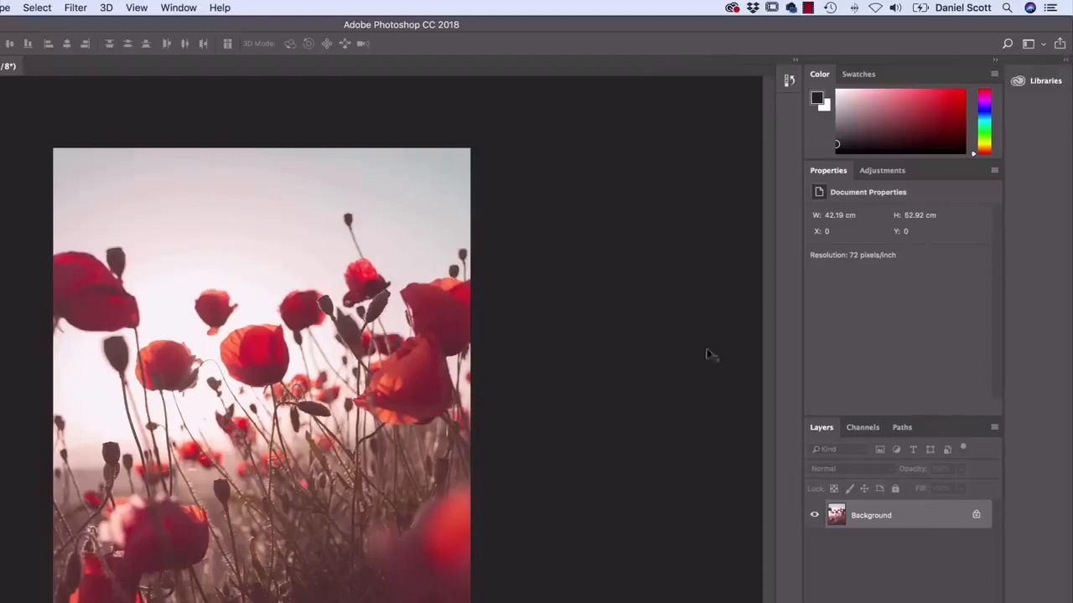
Duplicate the Background layer as "Auto Tone" and apply the Auto Tone correction to the copy
{"action": "right_click", "coordinate": [873, 515]}
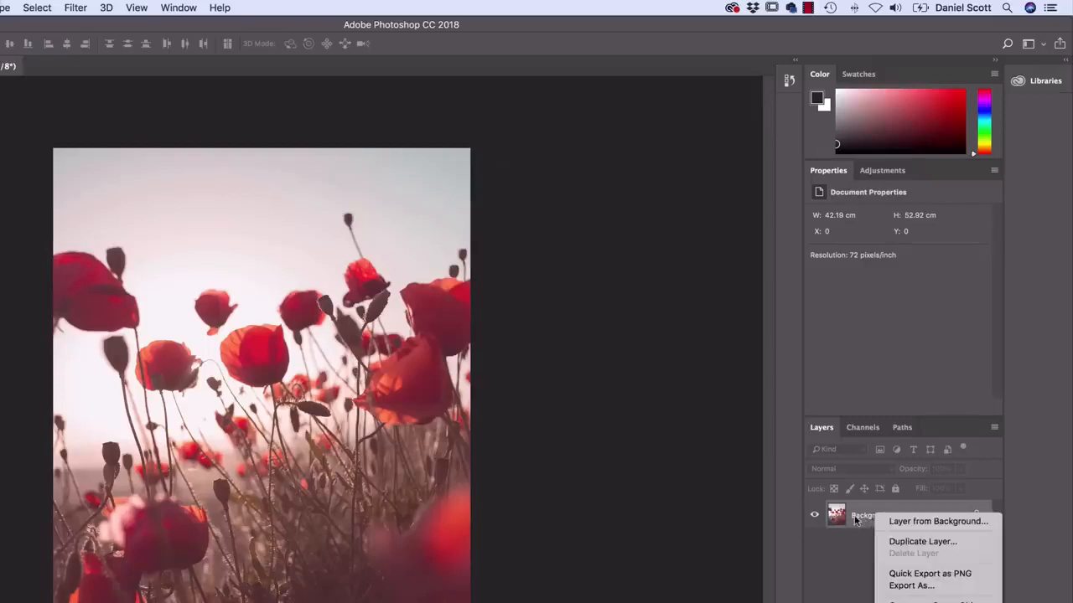
{"action": "left_click", "coordinate": [906, 543]}
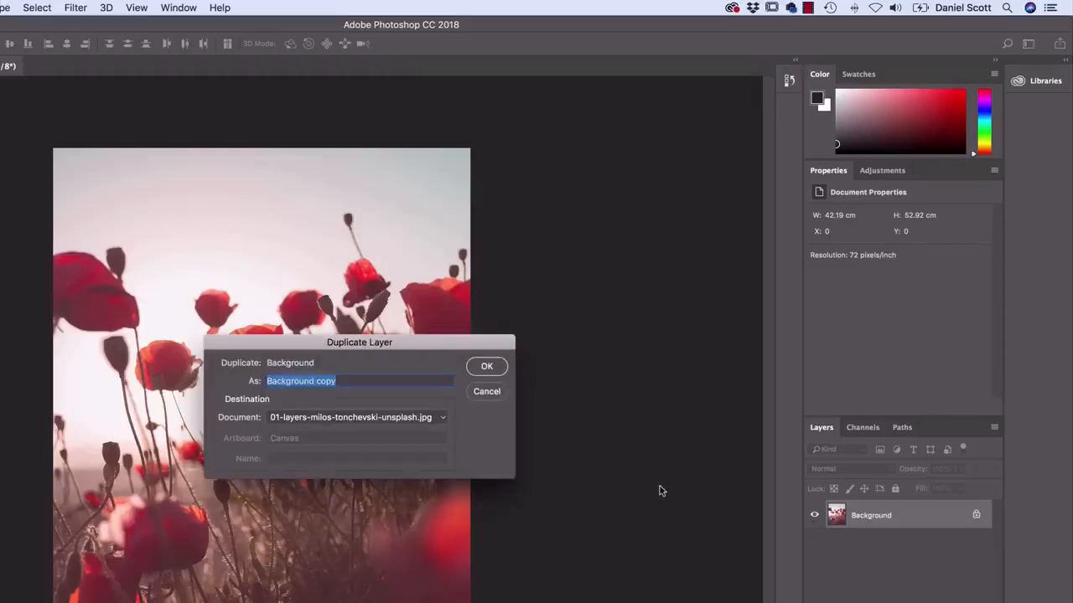
{"action": "type", "text": "Auto "}
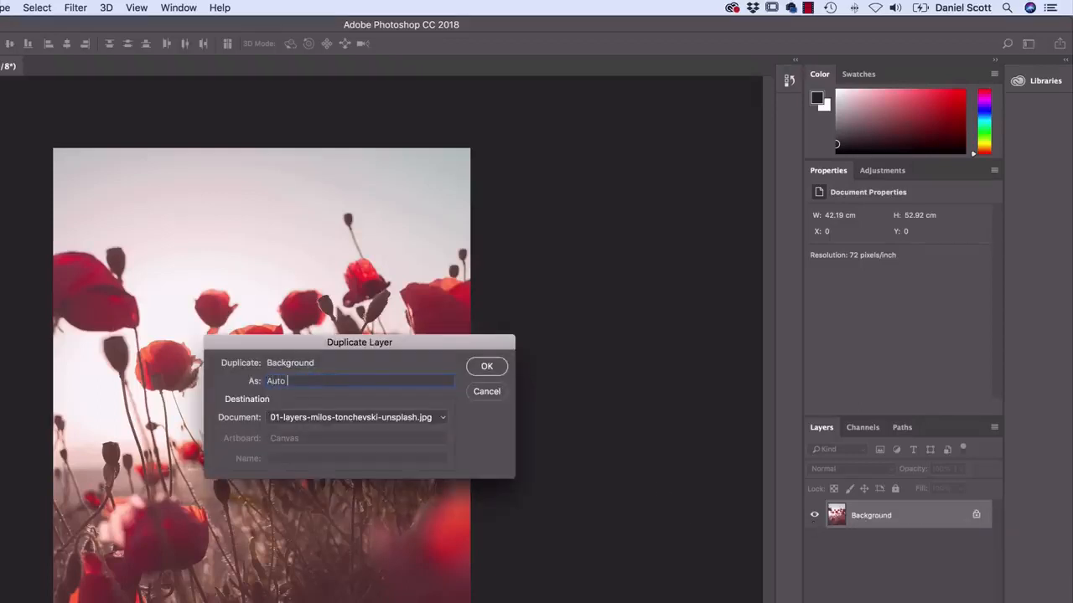
{"action": "type", "text": "Tone"}
{"action": "left_click", "coordinate": [486, 366]}
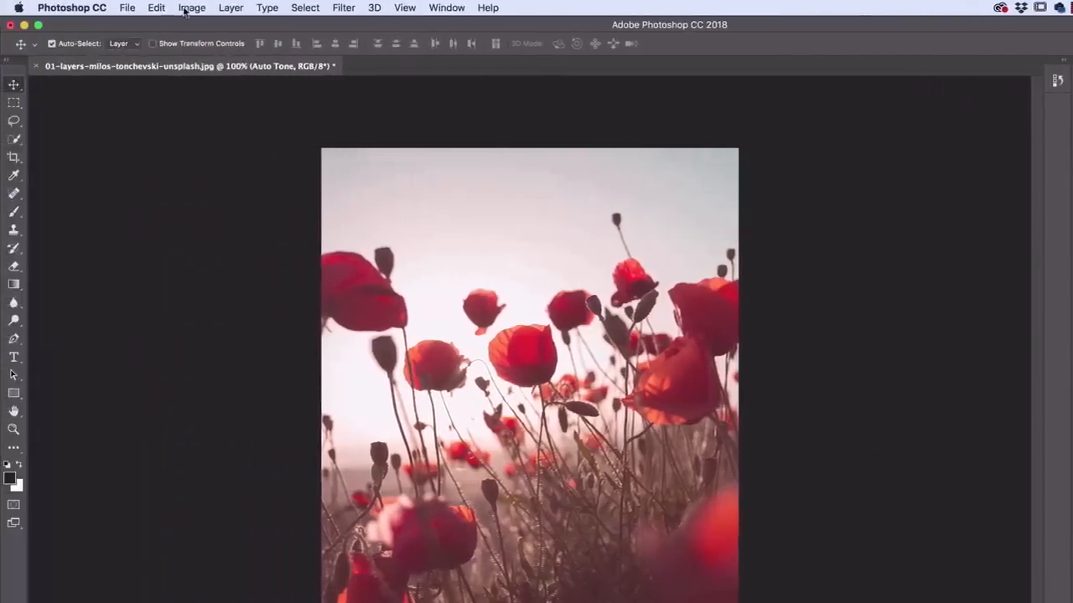
{"action": "left_click", "coordinate": [186, 8]}
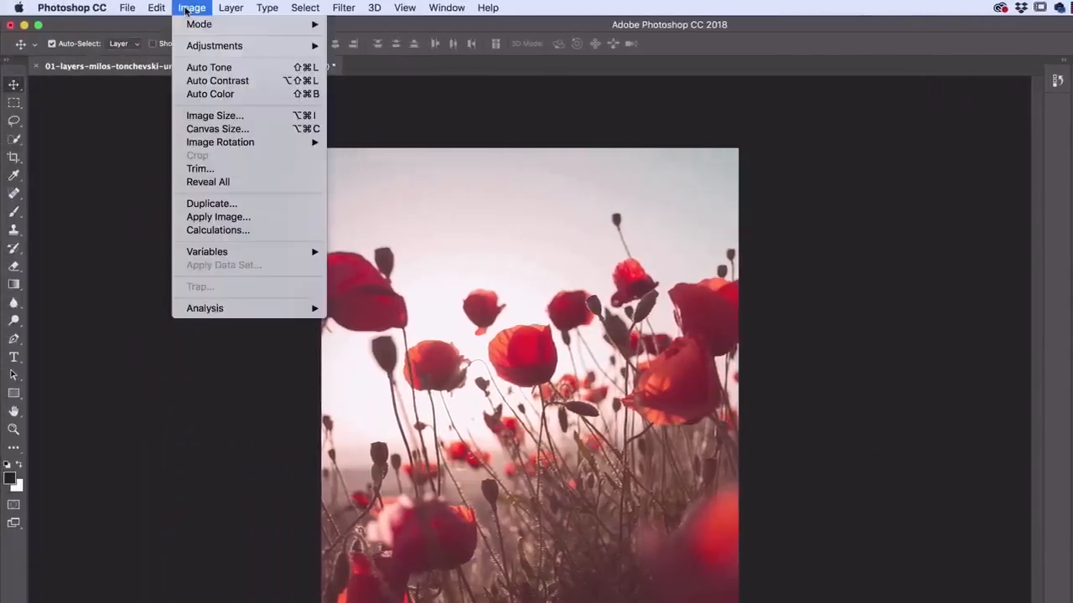
{"action": "left_click", "coordinate": [197, 69]}
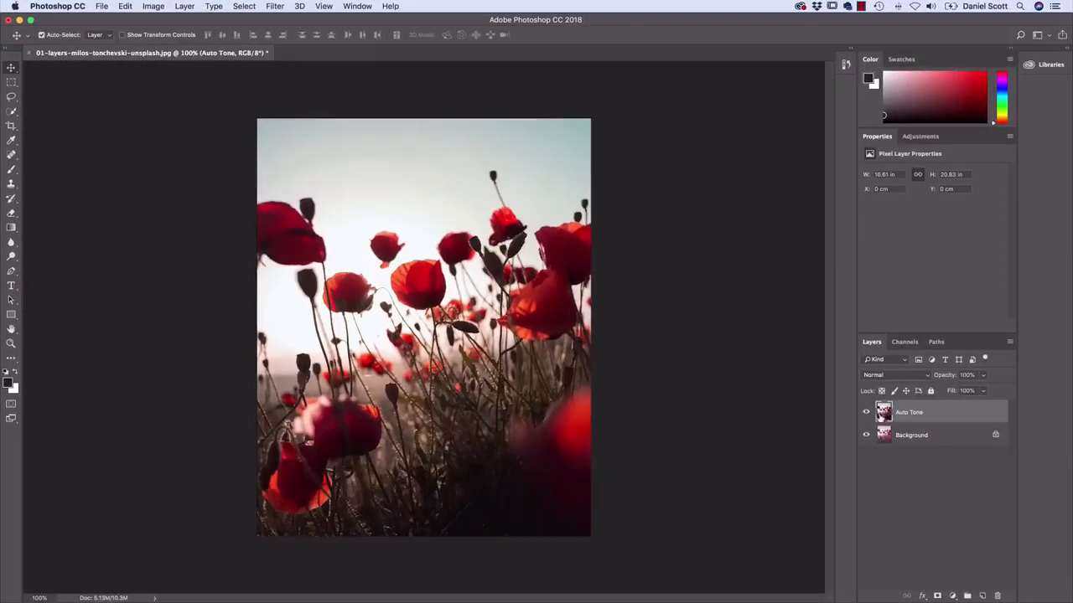
Toggle the visibility of the Auto Tone and Background layers to compare the corrected photo with the original
{"action": "left_click", "coordinate": [865, 413]}
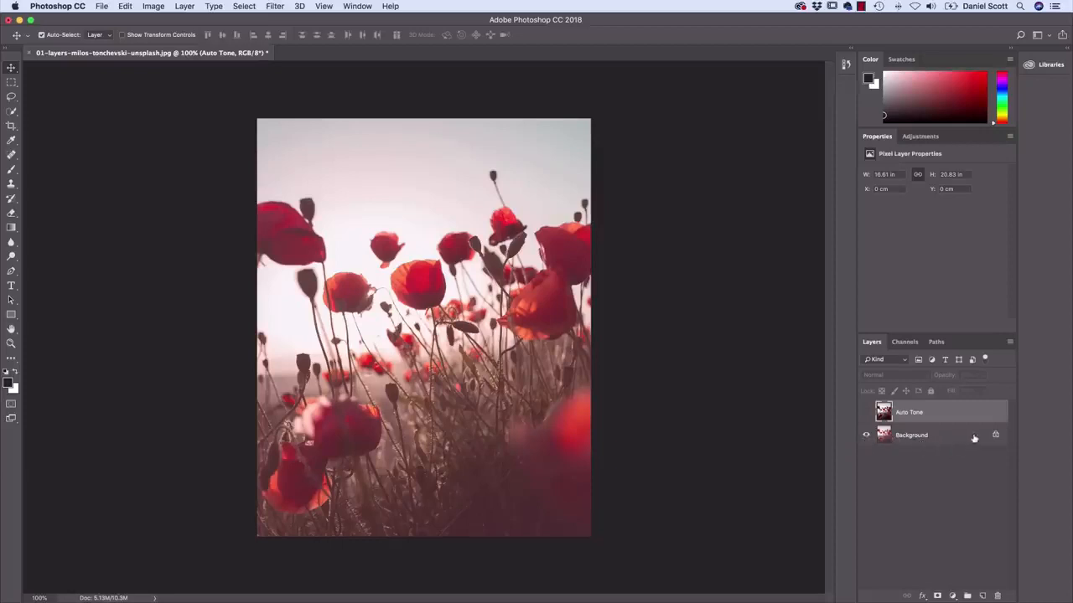
{"action": "left_click", "coordinate": [866, 414]}
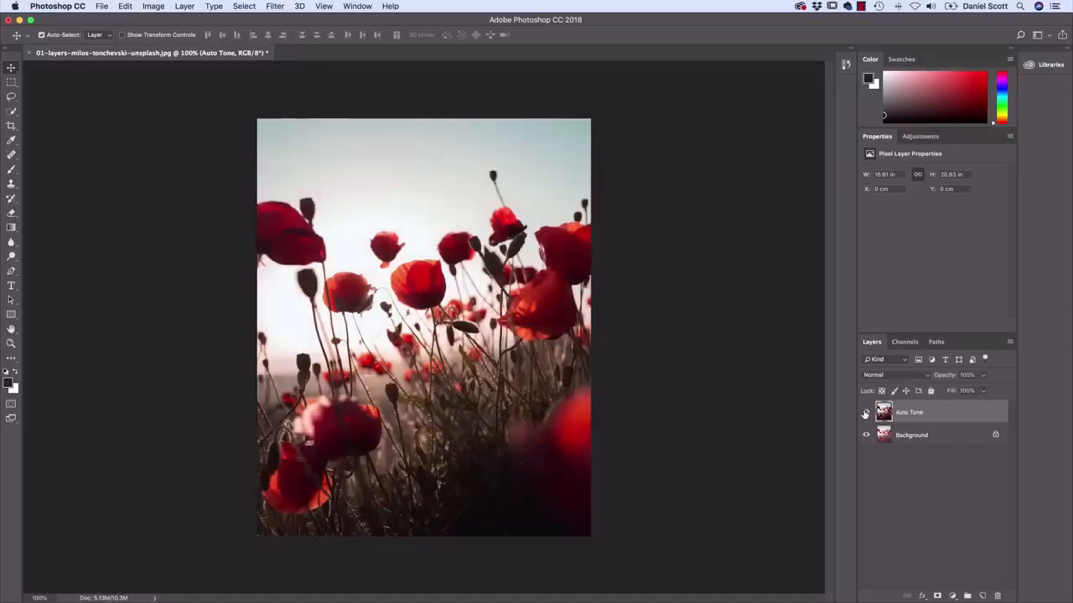
{"action": "left_click", "coordinate": [865, 414]}
{"action": "left_click", "coordinate": [865, 414]}
{"action": "left_click", "coordinate": [866, 414]}
{"action": "left_click", "coordinate": [865, 413]}
{"action": "left_click", "coordinate": [866, 412]}
{"action": "left_click", "coordinate": [865, 436]}
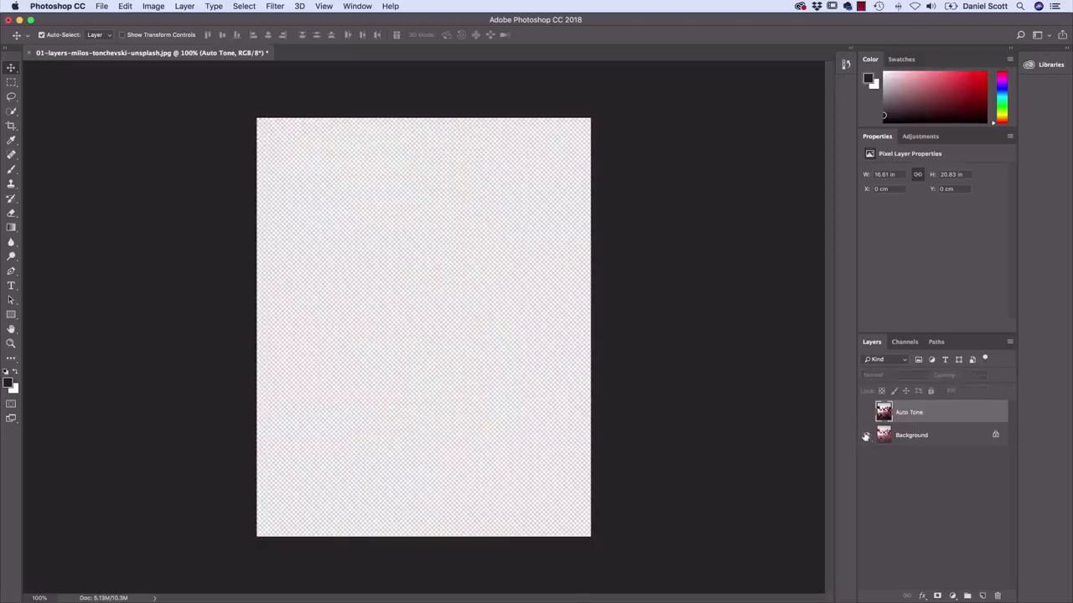
{"action": "left_click", "coordinate": [865, 436]}
{"action": "left_click", "coordinate": [866, 413]}
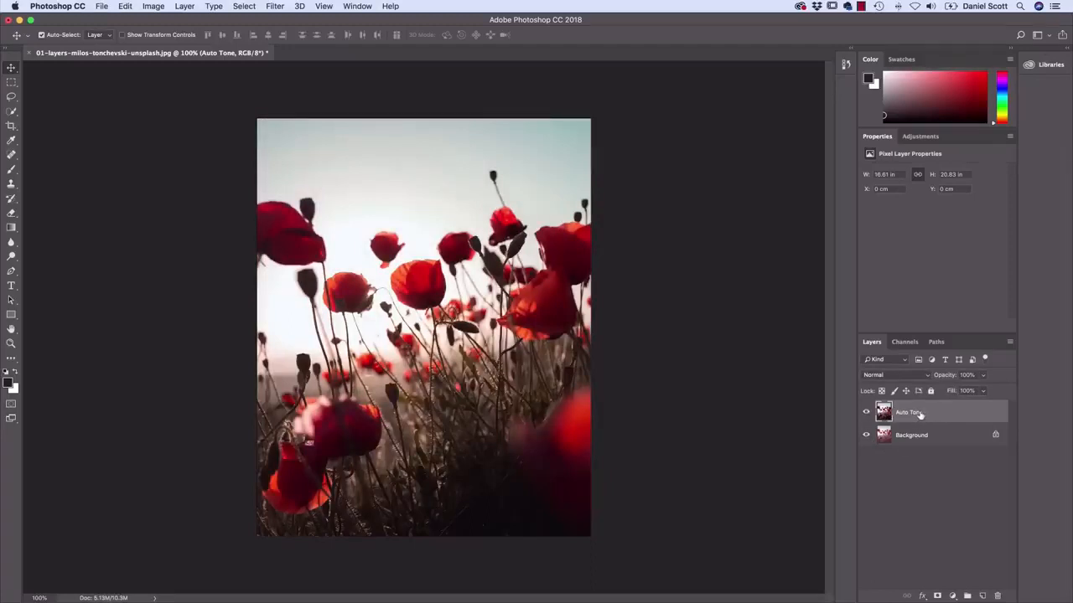
With the Auto Tone layer hidden, duplicate the Background layer as "Auto Contrast" and apply the Auto Contrast correction to the copy
{"action": "left_click", "coordinate": [867, 414]}
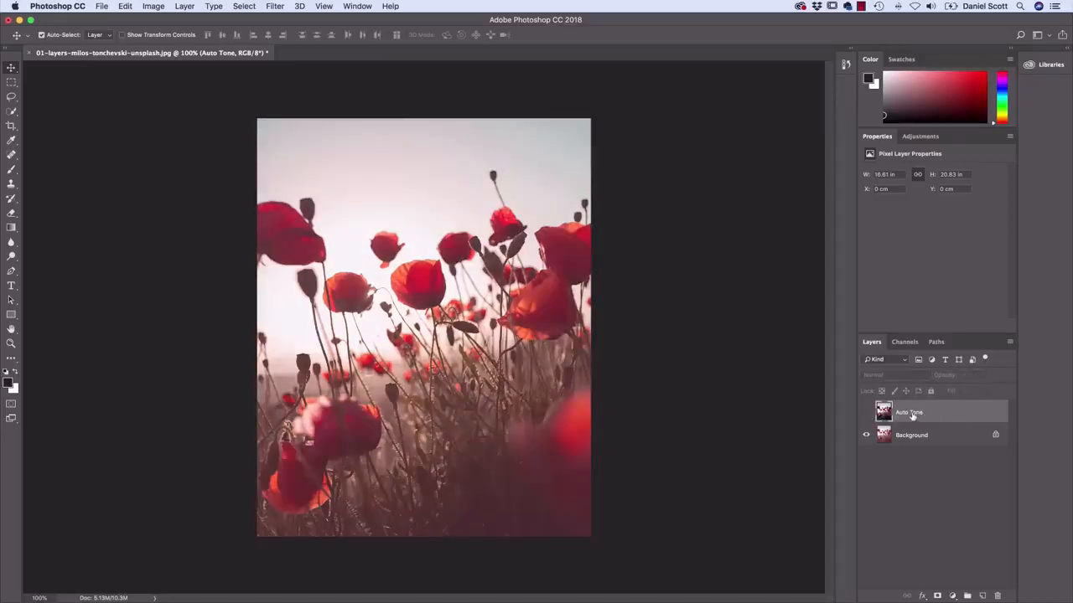
{"action": "left_click", "coordinate": [939, 437]}
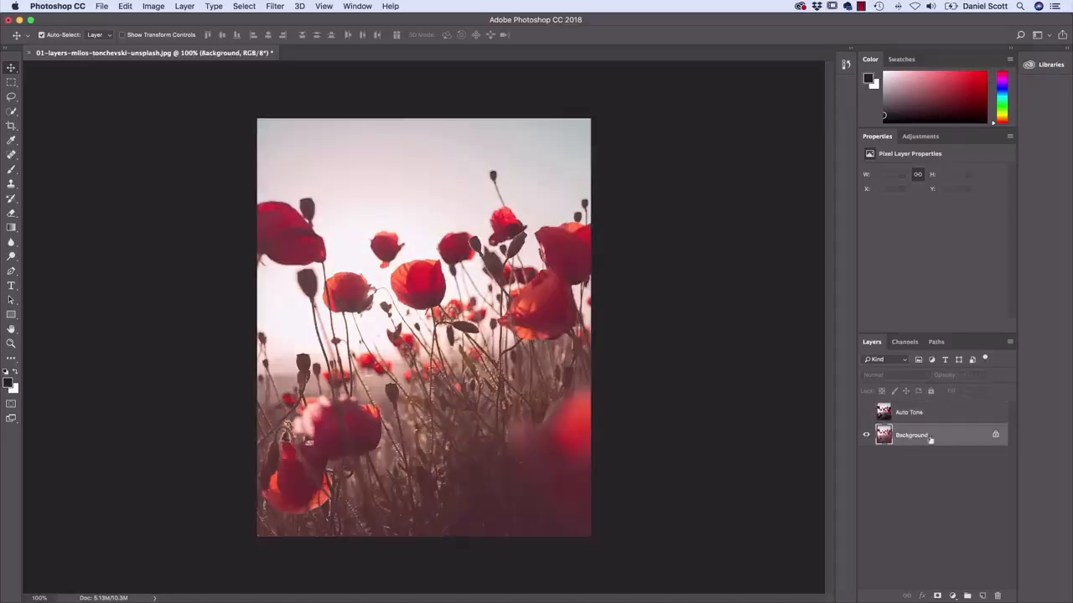
{"action": "right_click", "coordinate": [914, 438]}
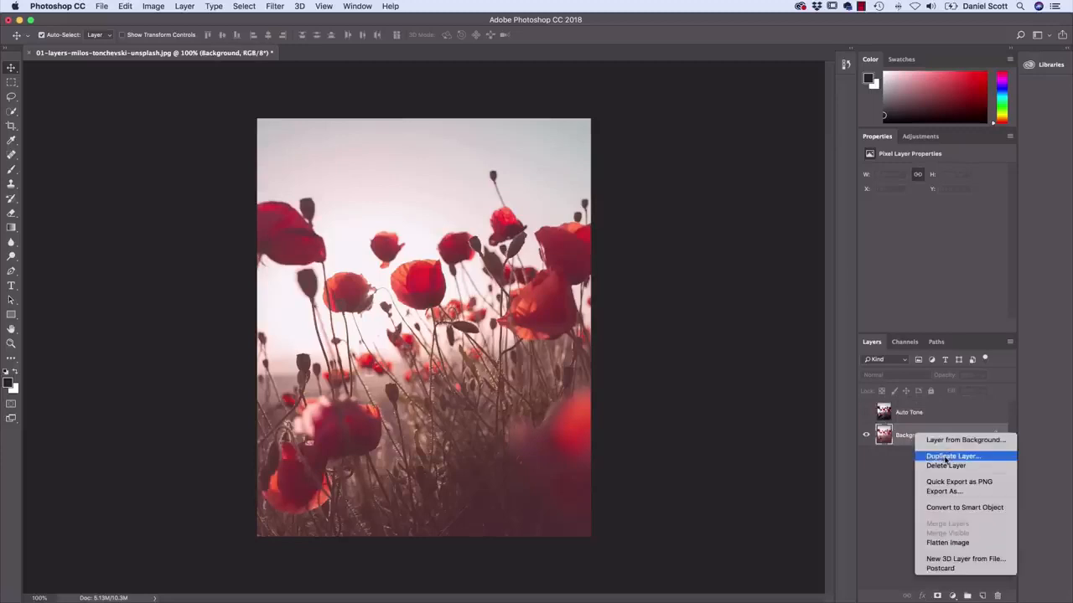
{"action": "left_click", "coordinate": [945, 457]}
{"action": "type", "text": "Auto Contrast"}
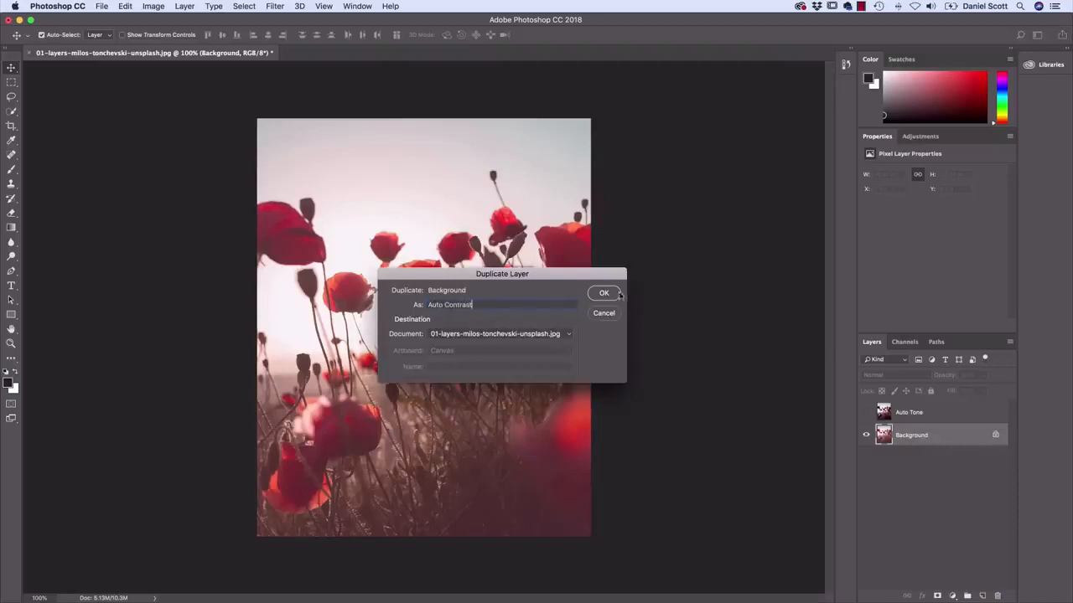
{"action": "left_click", "coordinate": [617, 293]}
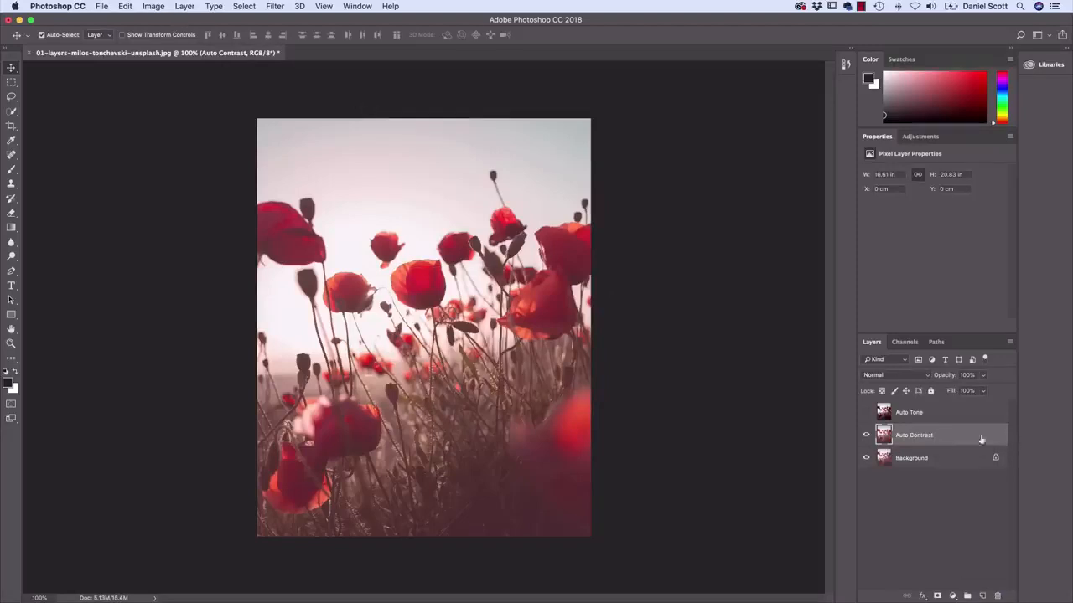
{"action": "left_click", "coordinate": [154, 5]}
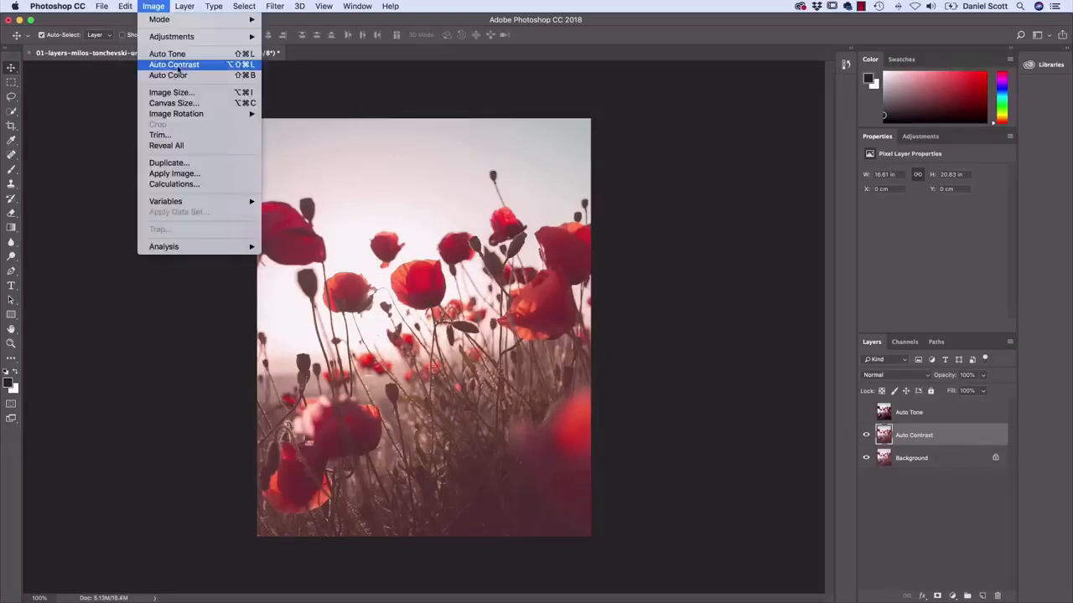
{"action": "left_click", "coordinate": [176, 64]}
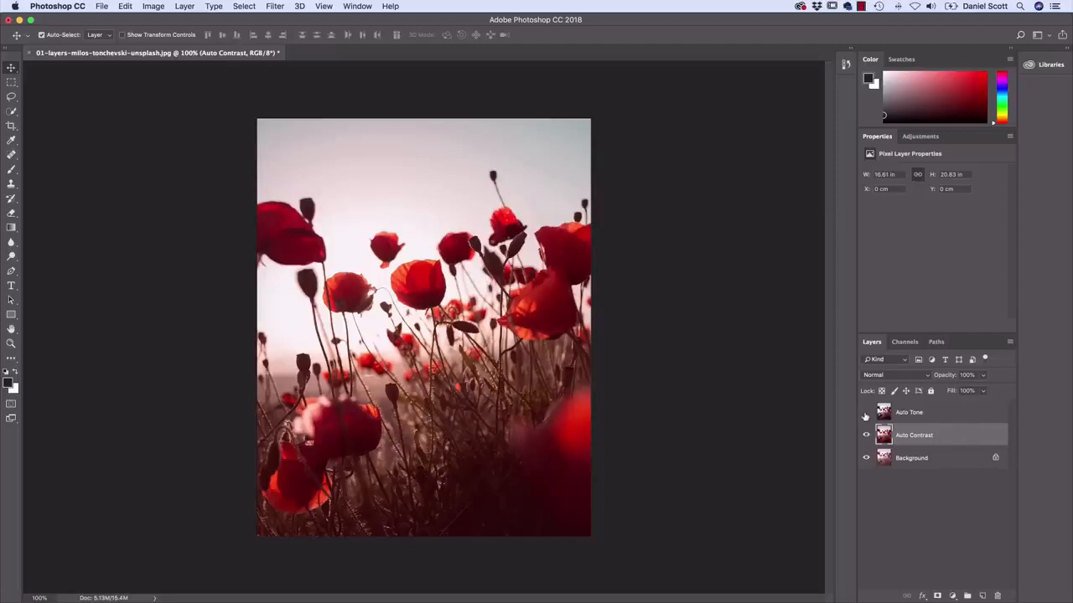
Toggle the Auto Tone layer's visibility to compare it with the Auto Contrast layer, leaving it shown
{"action": "left_click", "coordinate": [865, 413]}
{"action": "left_click", "coordinate": [866, 413]}
{"action": "left_click", "coordinate": [865, 413]}
{"action": "left_click", "coordinate": [866, 414]}
{"action": "left_click", "coordinate": [867, 416]}
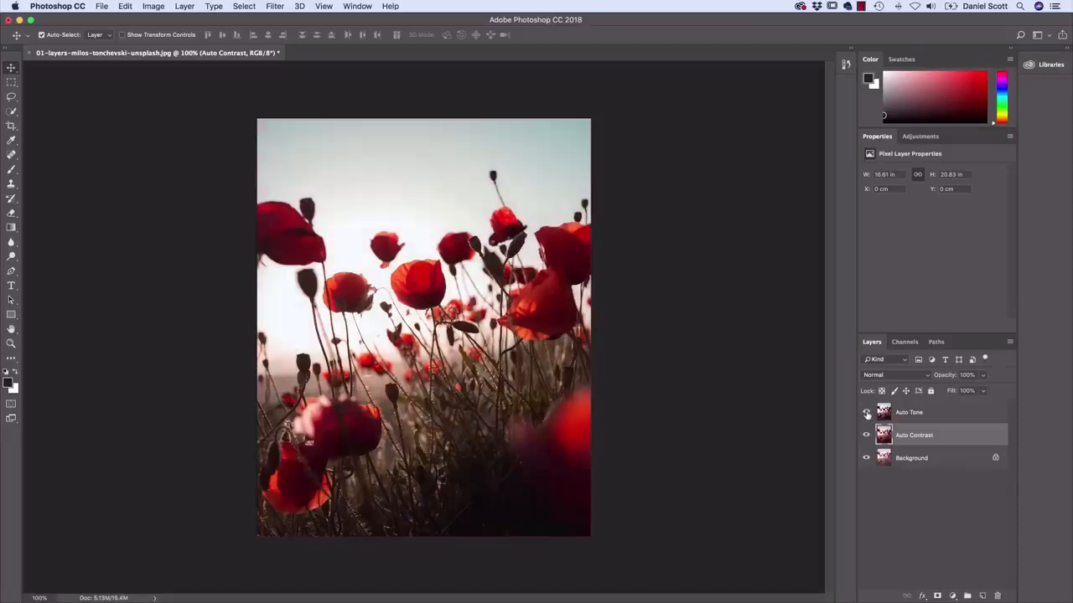
{"action": "left_click", "coordinate": [867, 416]}
{"action": "left_click", "coordinate": [867, 414]}
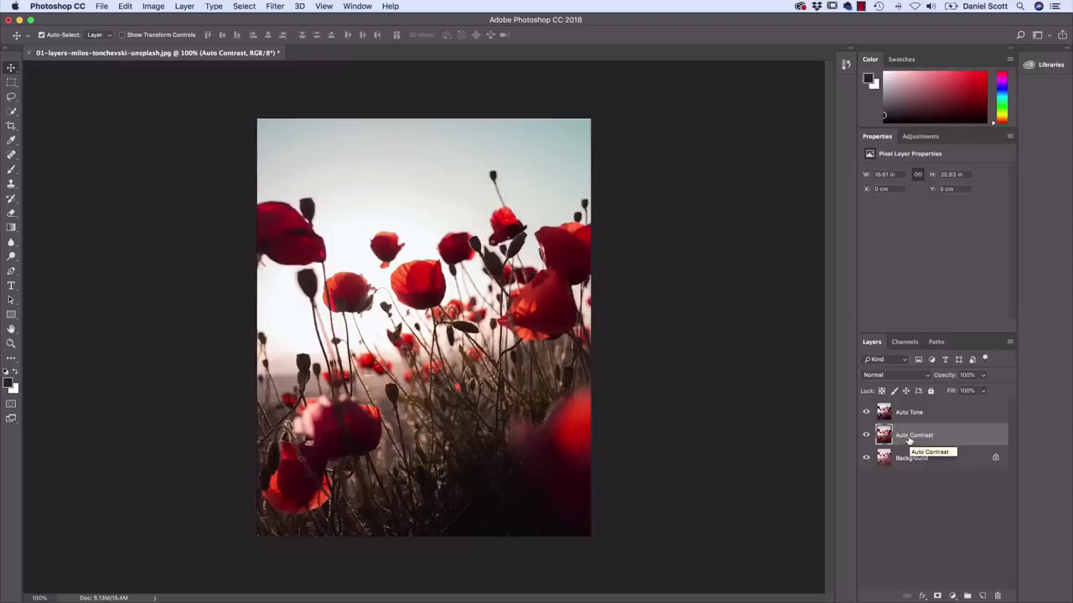
{"action": "left_click", "coordinate": [152, 6]}
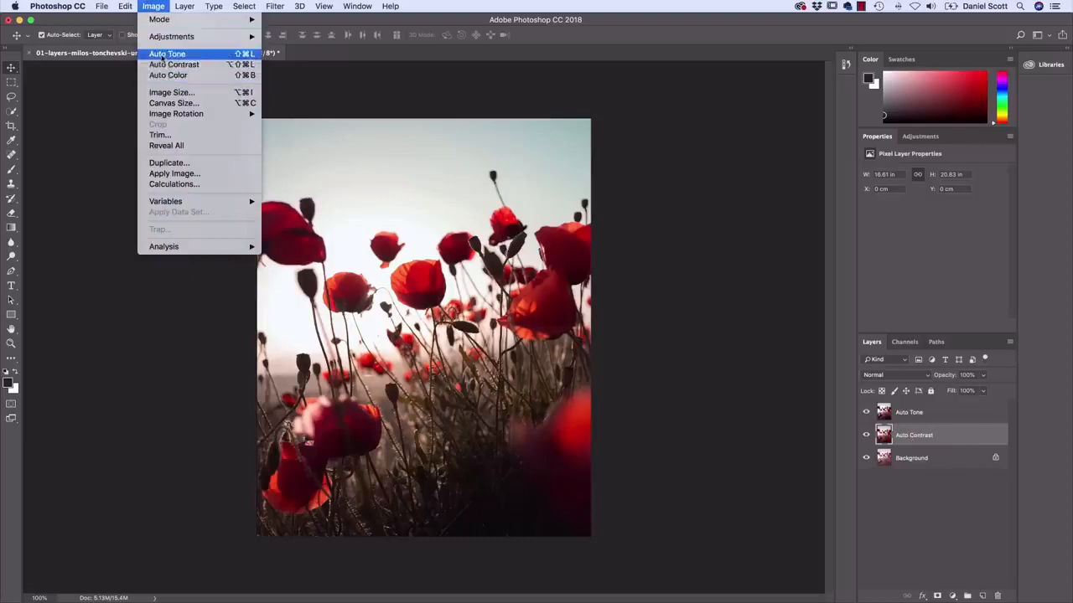
{"action": "left_click", "coordinate": [154, 5]}
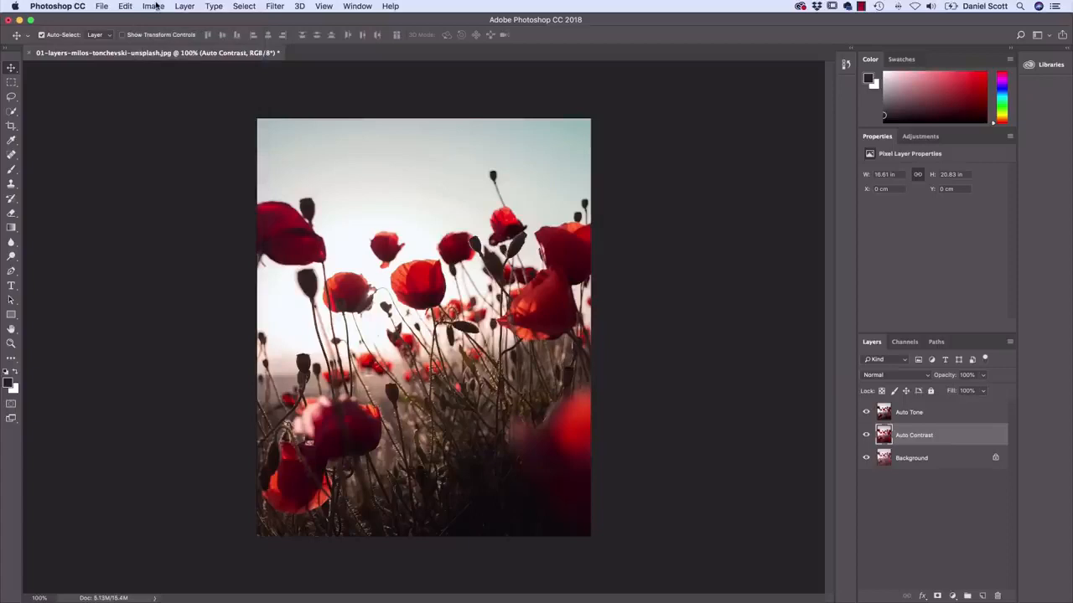
{"action": "left_click", "coordinate": [155, 6]}
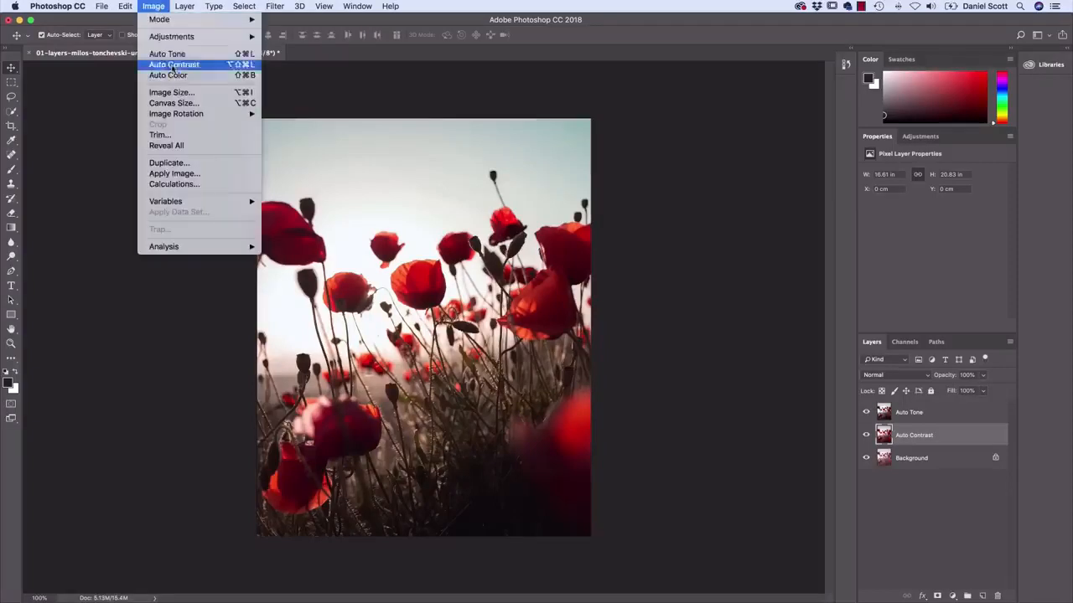
{"action": "left_click", "coordinate": [156, 7]}
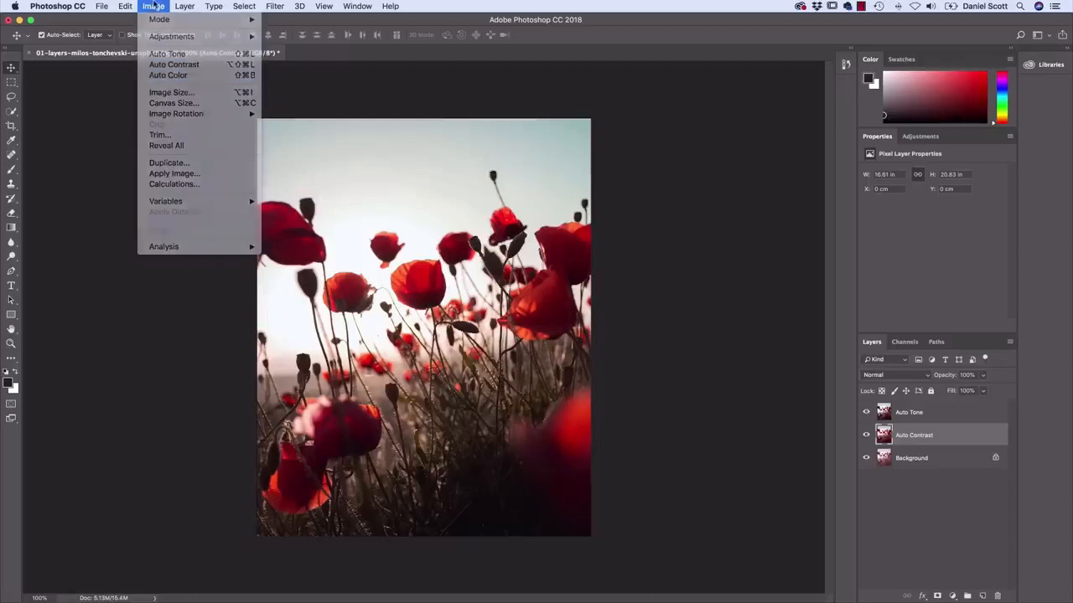
Hide the Auto Tone and Auto Contrast layers so that only the Background layer is shown
{"action": "left_click", "coordinate": [888, 416]}
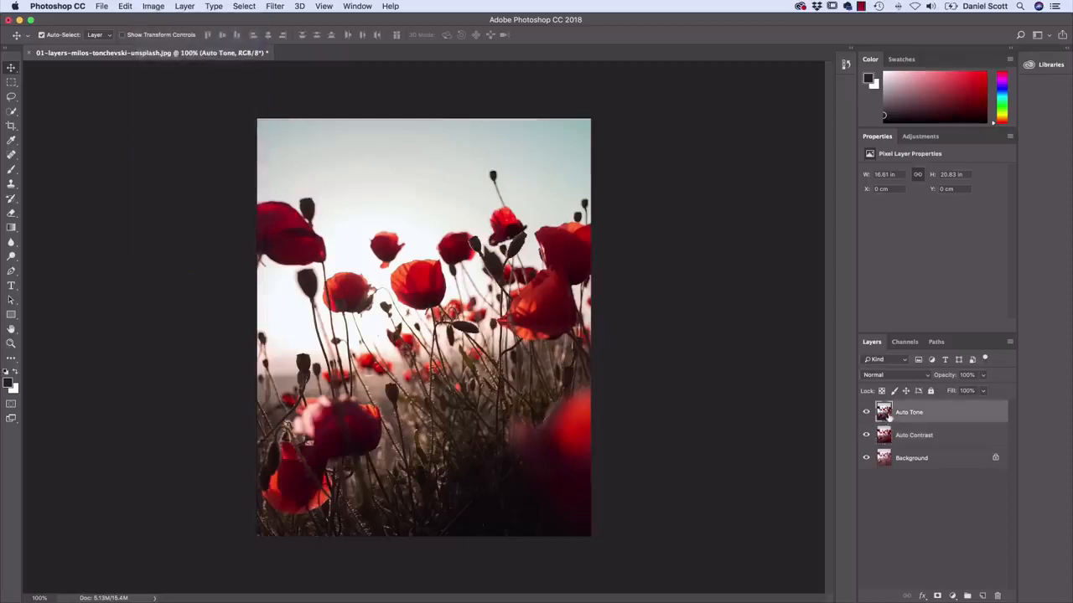
{"action": "left_click", "coordinate": [867, 412]}
{"action": "left_click", "coordinate": [867, 413]}
{"action": "left_click", "coordinate": [913, 437]}
{"action": "left_click", "coordinate": [867, 413]}
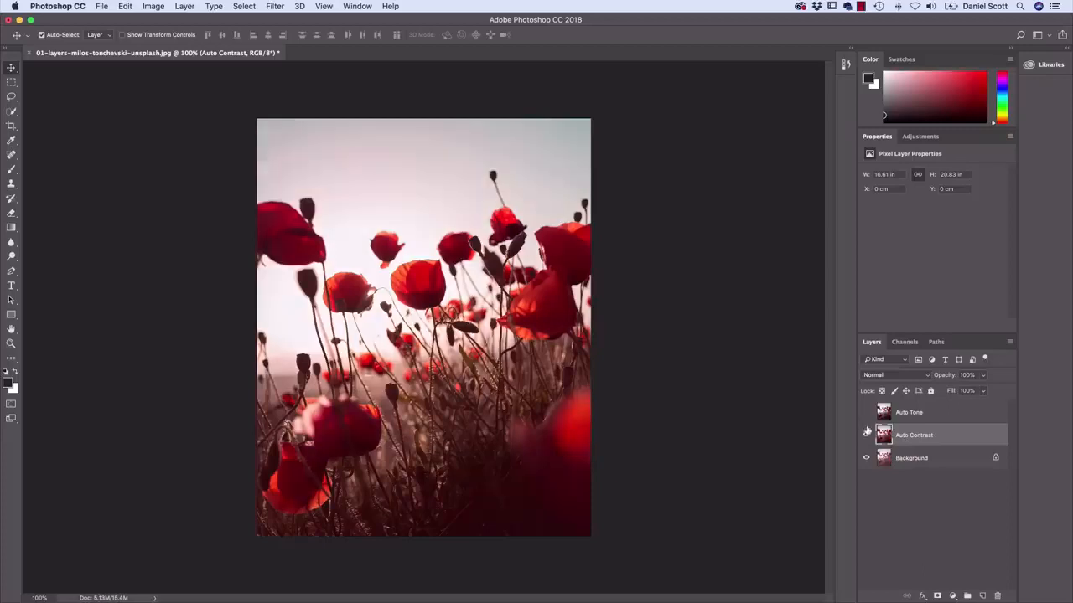
{"action": "left_click", "coordinate": [867, 436]}
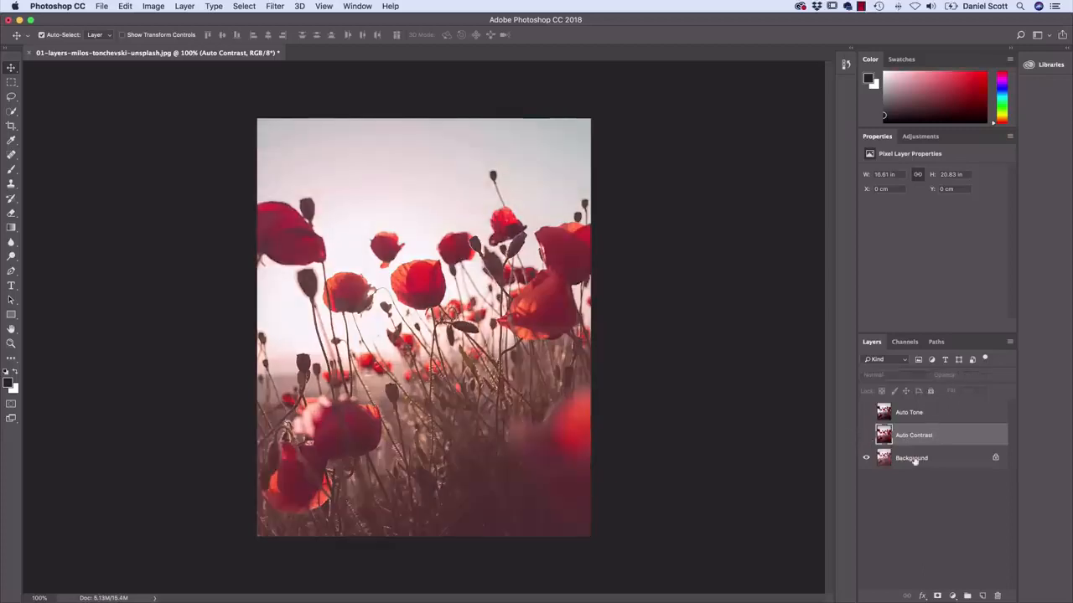
Duplicate the Background layer as "Auto Color" and apply the Auto Color correction to the copy
{"action": "left_click", "coordinate": [909, 461]}
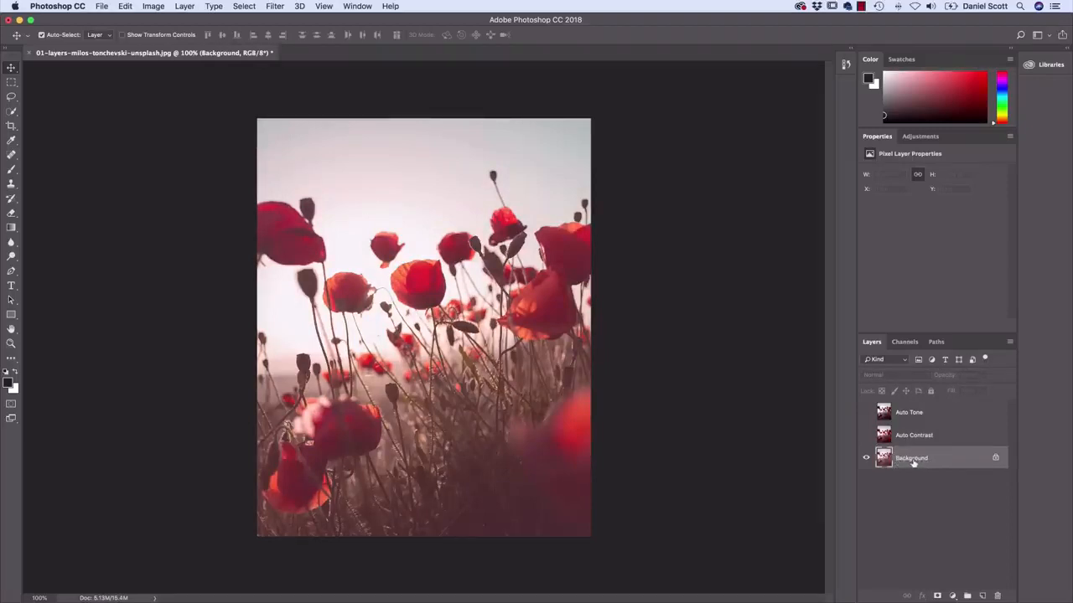
{"action": "right_click", "coordinate": [913, 462]}
{"action": "left_click", "coordinate": [927, 478]}
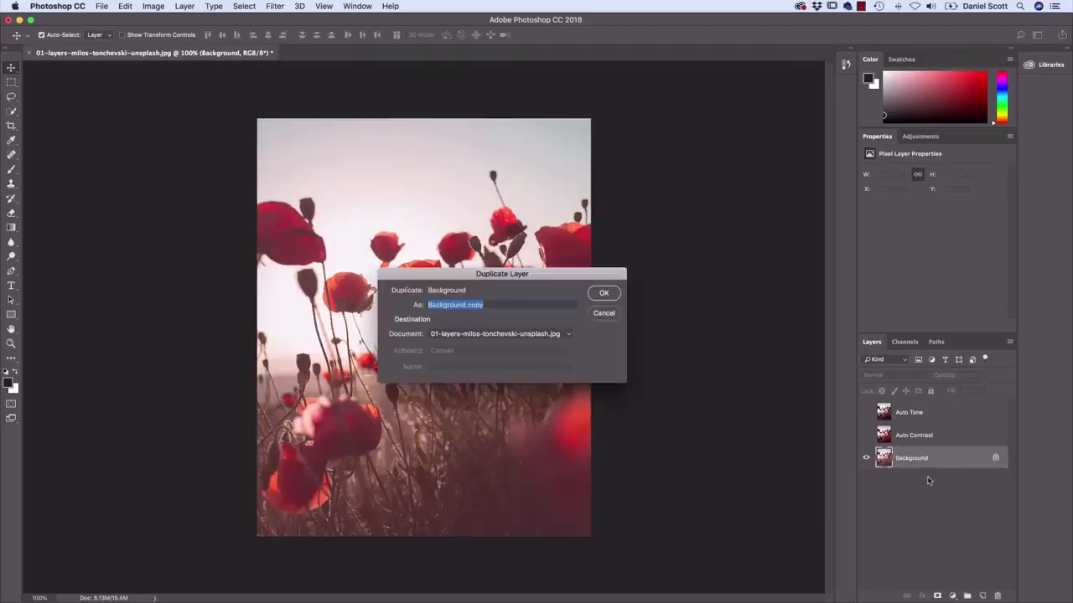
{"action": "type", "text": "Auto"}
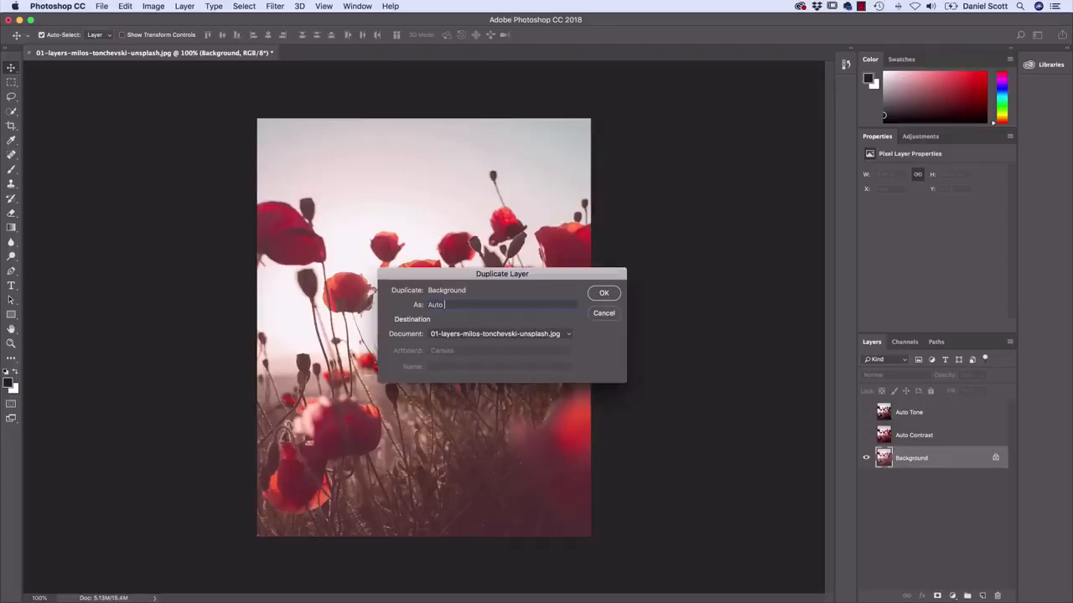
{"action": "type", "text": " Color"}
{"action": "left_click", "coordinate": [611, 298]}
{"action": "left_click", "coordinate": [153, 6]}
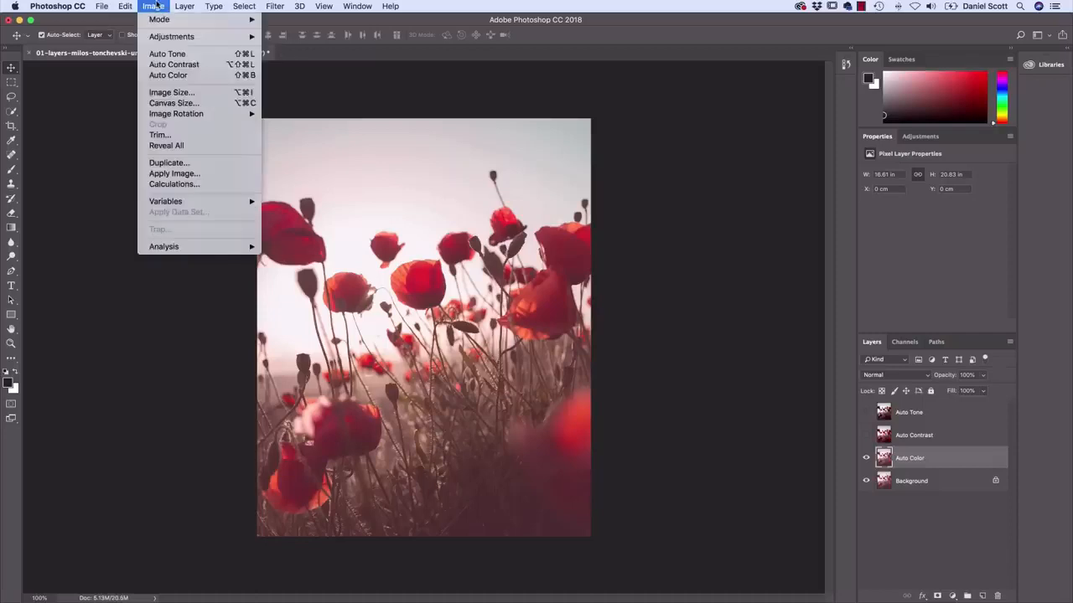
{"action": "left_click", "coordinate": [168, 75]}
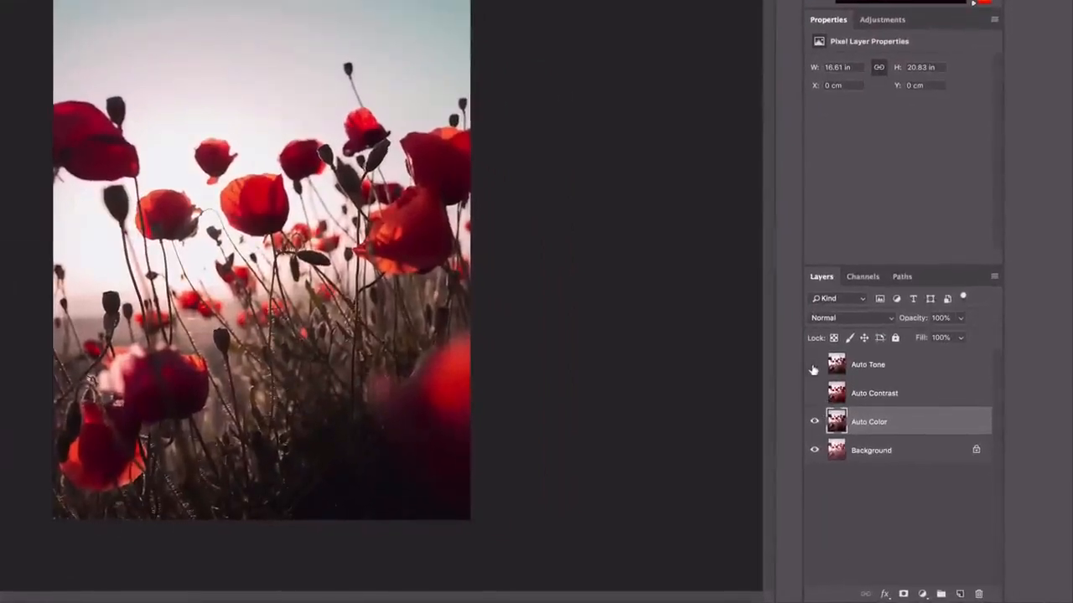
Show the Auto Tone and Auto Contrast layers, then hide each in turn to compare them with Auto Color
{"action": "left_click_drag", "start_coordinate": [813, 365], "coordinate": [804, 394]}
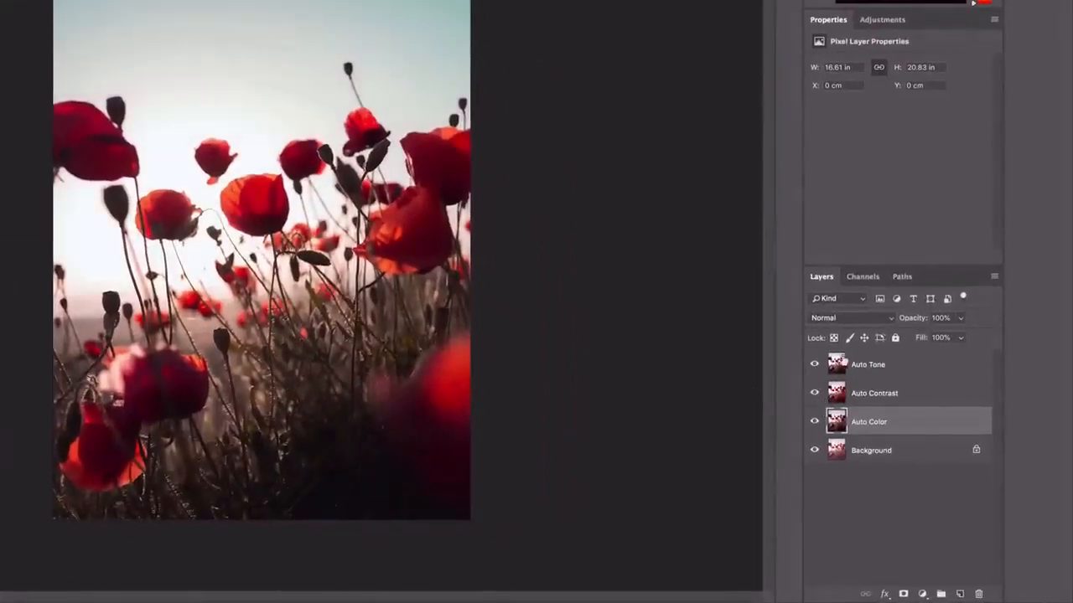
{"action": "left_click", "coordinate": [813, 365]}
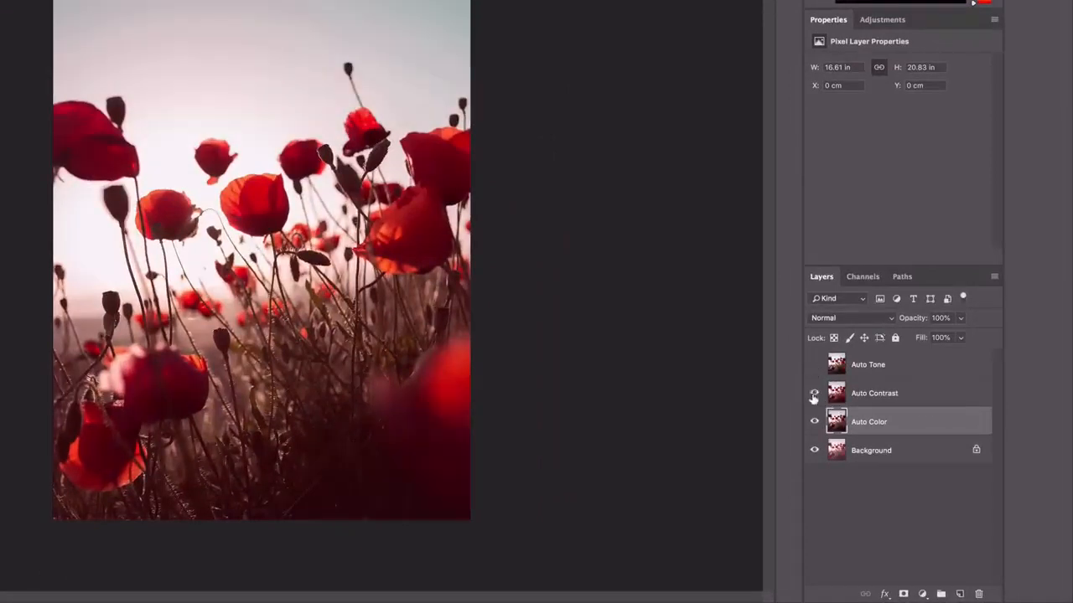
{"action": "left_click", "coordinate": [813, 393]}
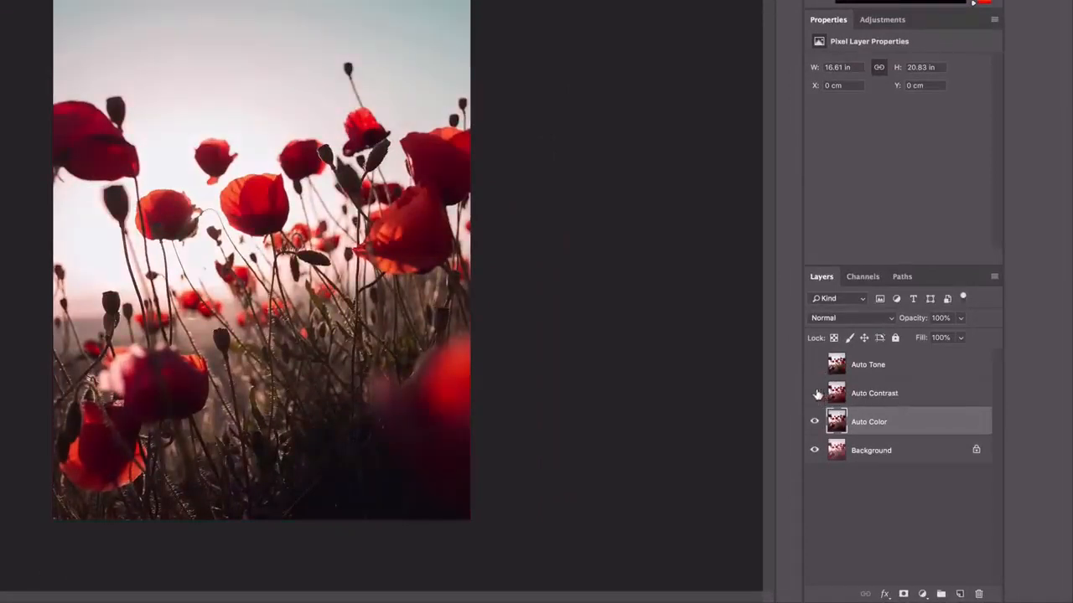
Toggle the Auto Tone layer's visibility repeatedly to compare it with the Auto Color layer, leaving Auto Tone shown
{"action": "left_click", "coordinate": [879, 370]}
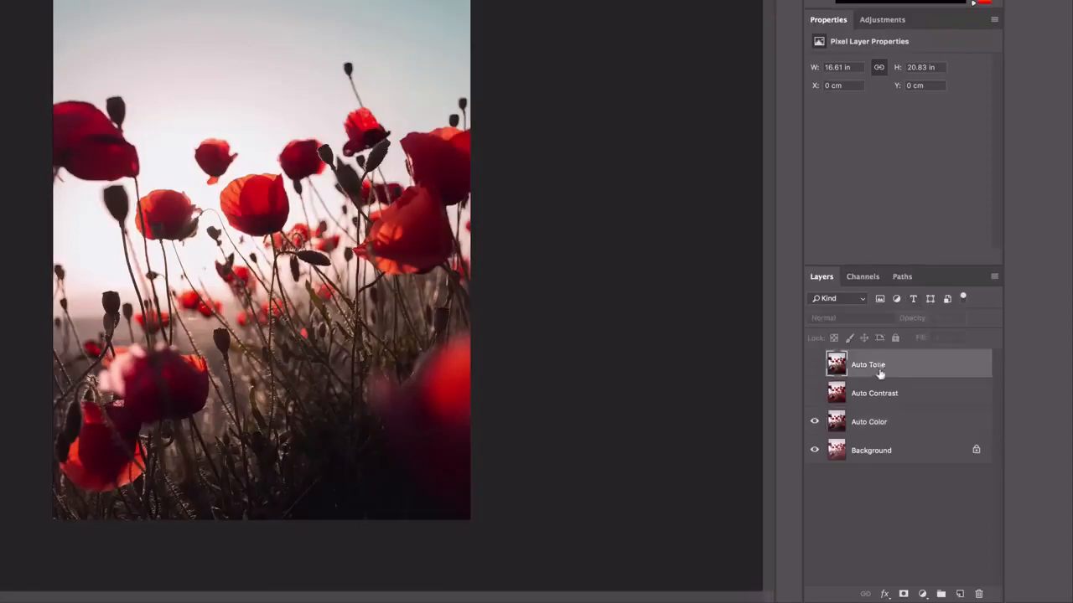
{"action": "left_click", "coordinate": [885, 424]}
{"action": "left_click", "coordinate": [813, 365]}
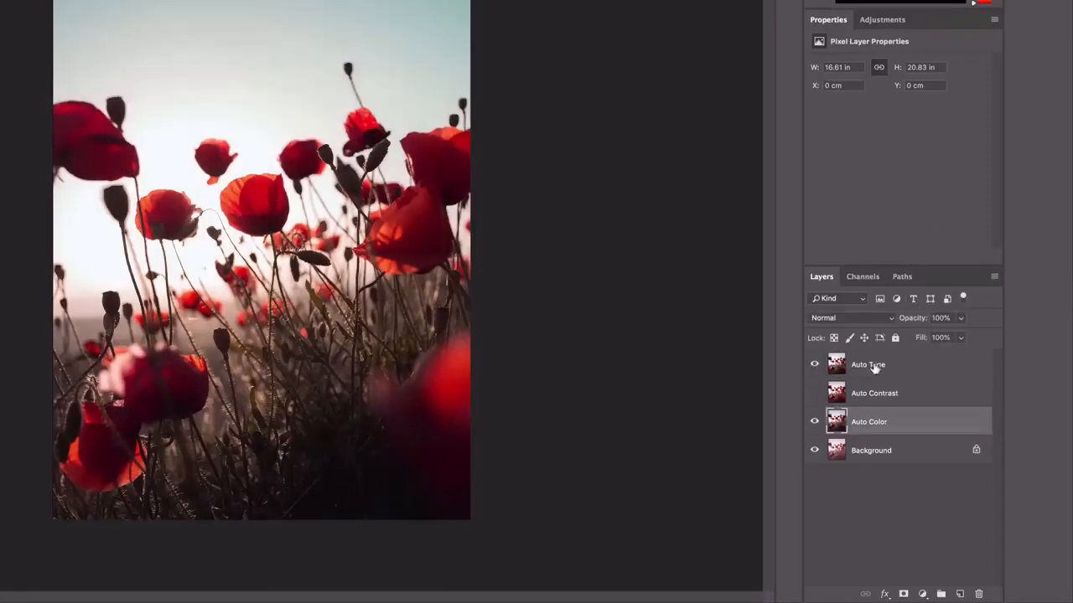
{"action": "left_click", "coordinate": [873, 369]}
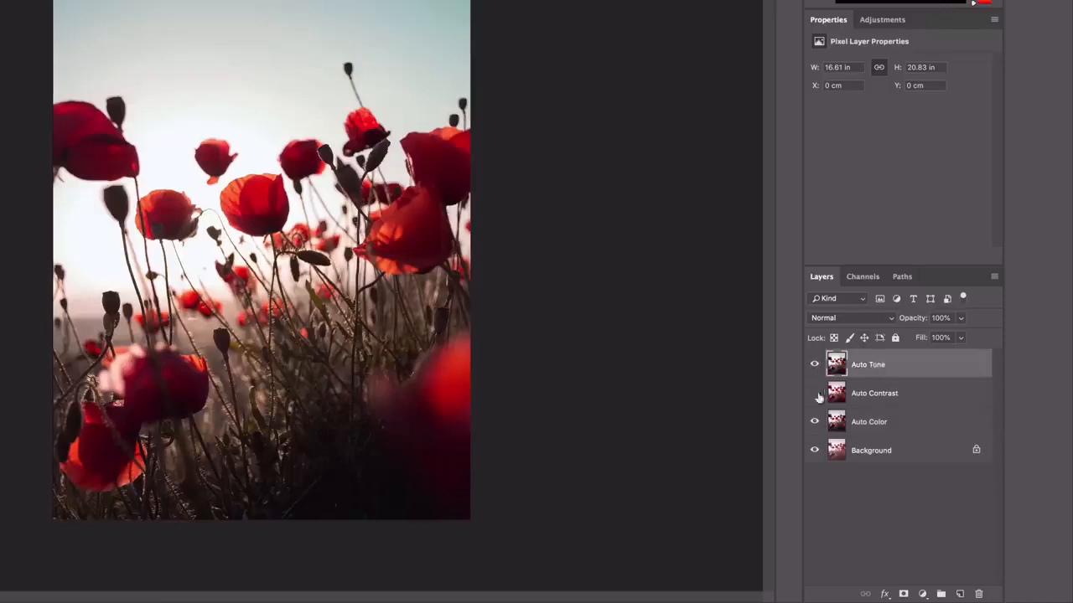
{"action": "left_click", "coordinate": [814, 364]}
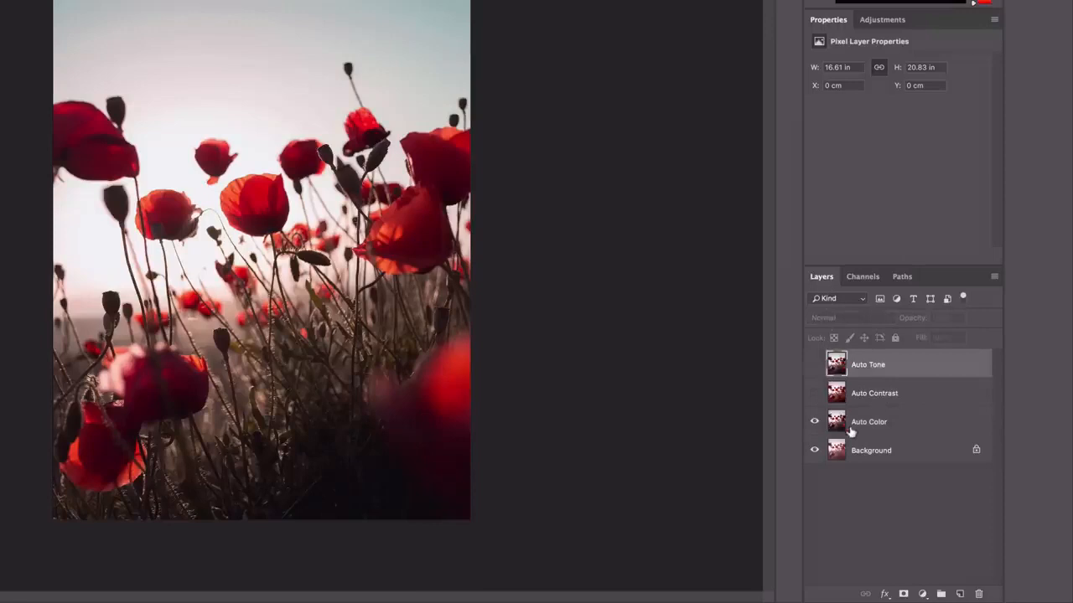
{"action": "left_click", "coordinate": [814, 365]}
{"action": "left_click", "coordinate": [814, 365]}
{"action": "left_click", "coordinate": [814, 364]}
{"action": "left_click", "coordinate": [814, 365]}
{"action": "left_click", "coordinate": [813, 364]}
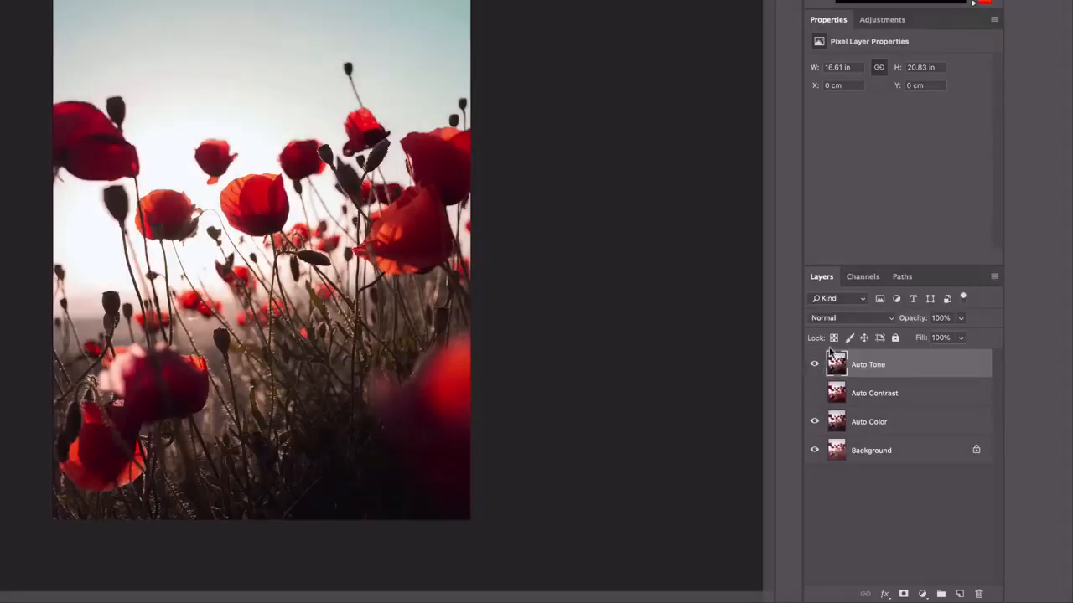
Reorder the correction layers above the Background so Auto Color is topmost, Auto Contrast in the middle and Auto Tone lowest
{"action": "left_click", "coordinate": [832, 402]}
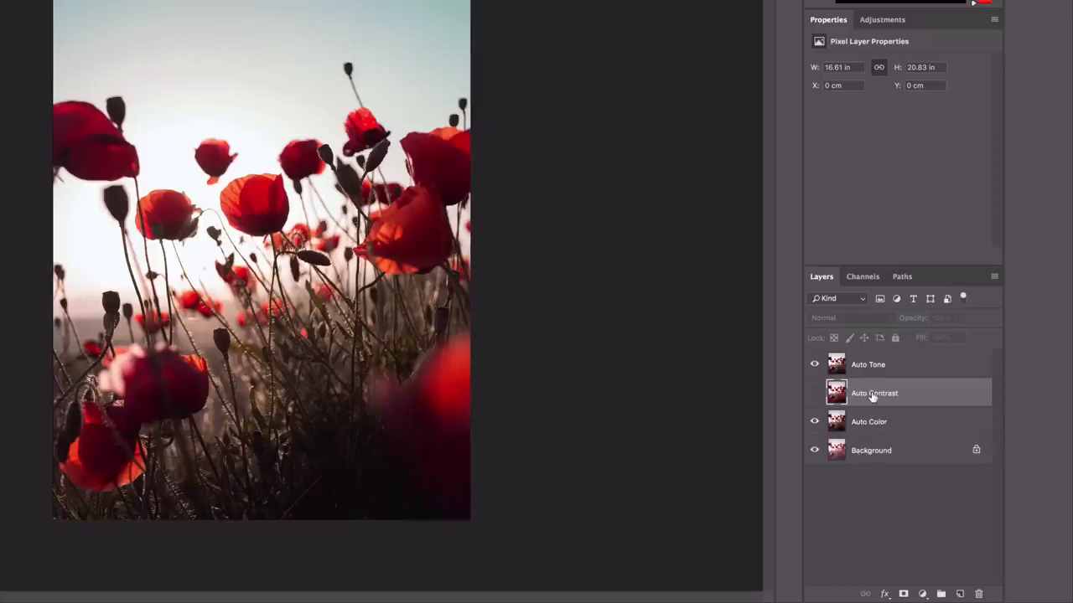
{"action": "left_click_drag", "start_coordinate": [872, 397], "coordinate": [871, 437]}
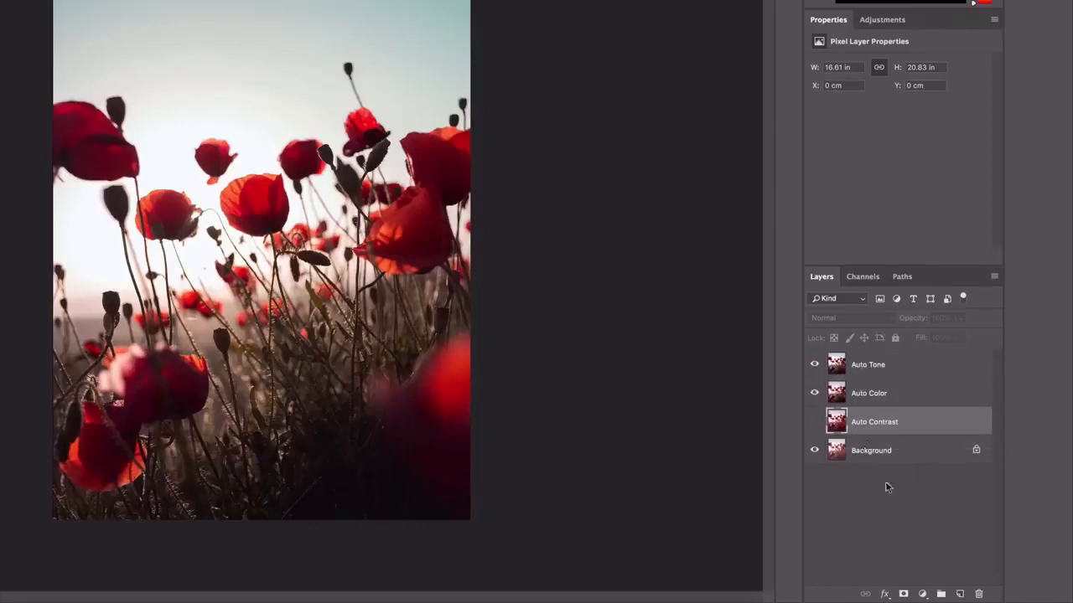
{"action": "left_click_drag", "start_coordinate": [876, 428], "coordinate": [876, 386]}
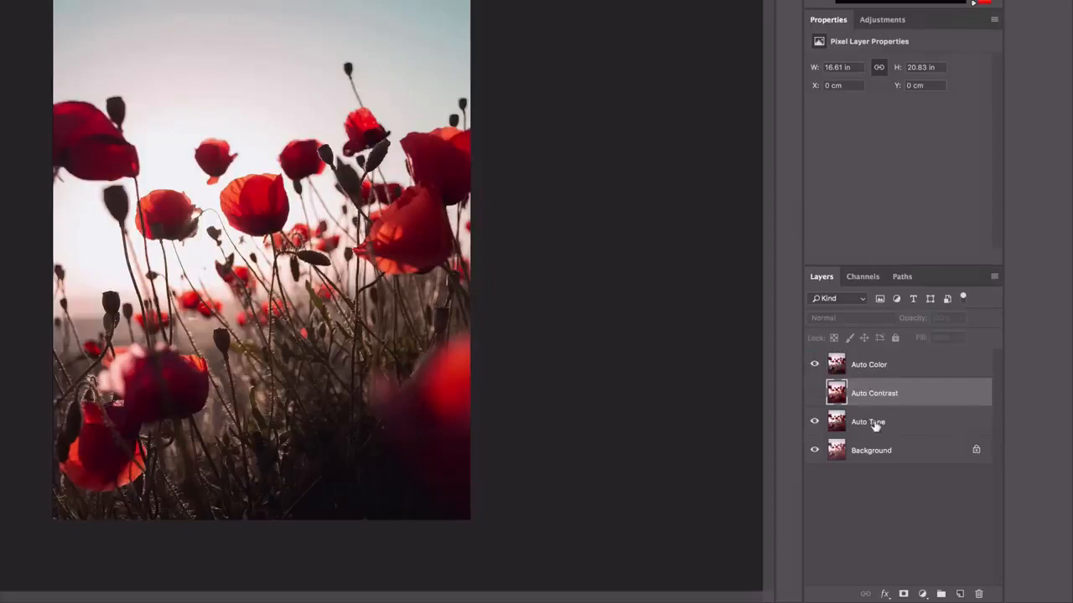
With the Auto Contrast layer hidden, toggle the Auto Color layer's visibility repeatedly to compare it with Auto Tone, leaving it shown
{"action": "left_click", "coordinate": [865, 371]}
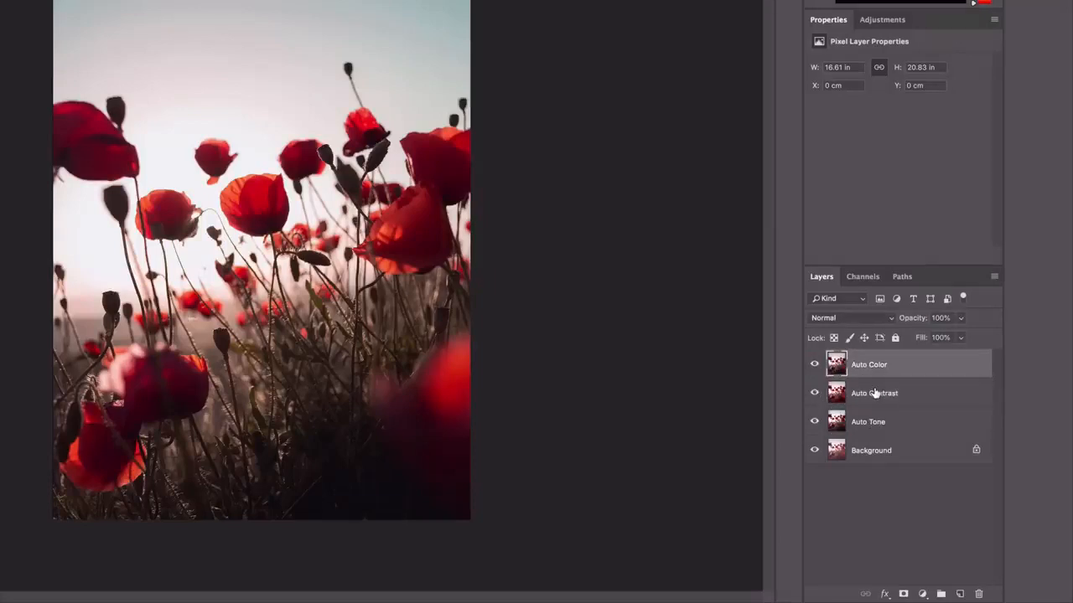
{"action": "left_click", "coordinate": [814, 393]}
{"action": "left_click", "coordinate": [812, 367]}
{"action": "left_click", "coordinate": [812, 367]}
{"action": "left_click", "coordinate": [813, 367]}
{"action": "left_click", "coordinate": [813, 367]}
{"action": "left_click", "coordinate": [812, 367]}
{"action": "left_click", "coordinate": [812, 367]}
{"action": "left_click", "coordinate": [813, 367]}
{"action": "left_click", "coordinate": [813, 367]}
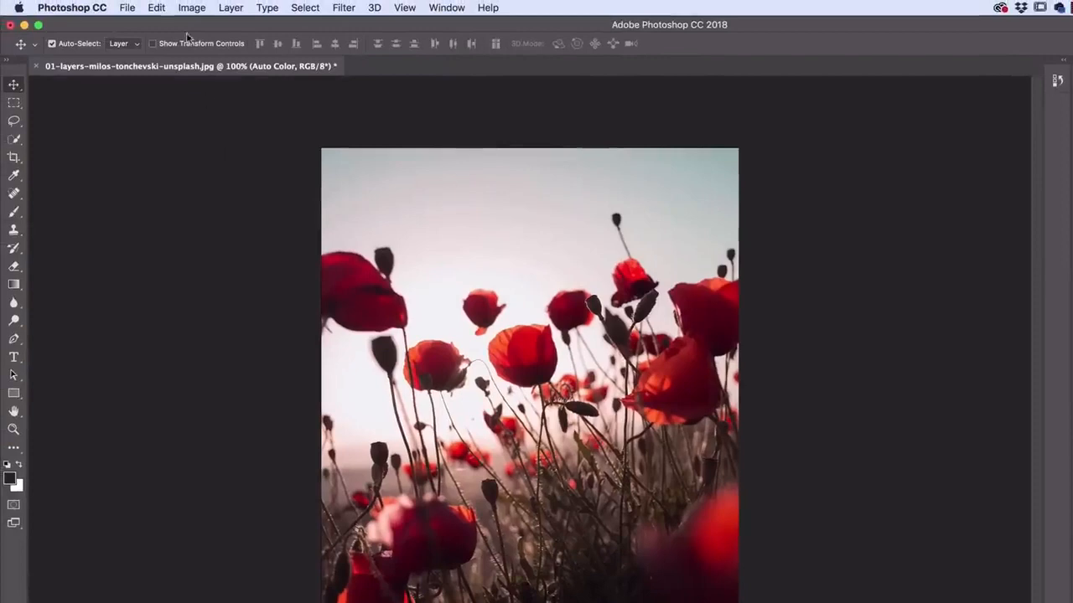
Save the document with its layers as a Photoshop .psd file in the Source Files folder, with Maximize Compatibility enabled
{"action": "left_click", "coordinate": [128, 7]}
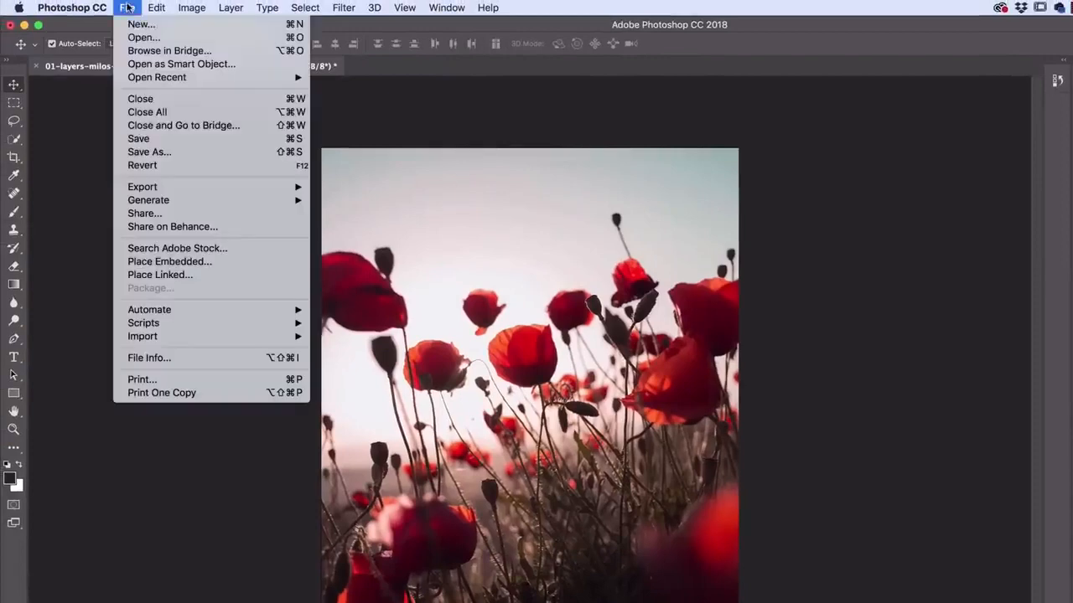
{"action": "left_click", "coordinate": [140, 139]}
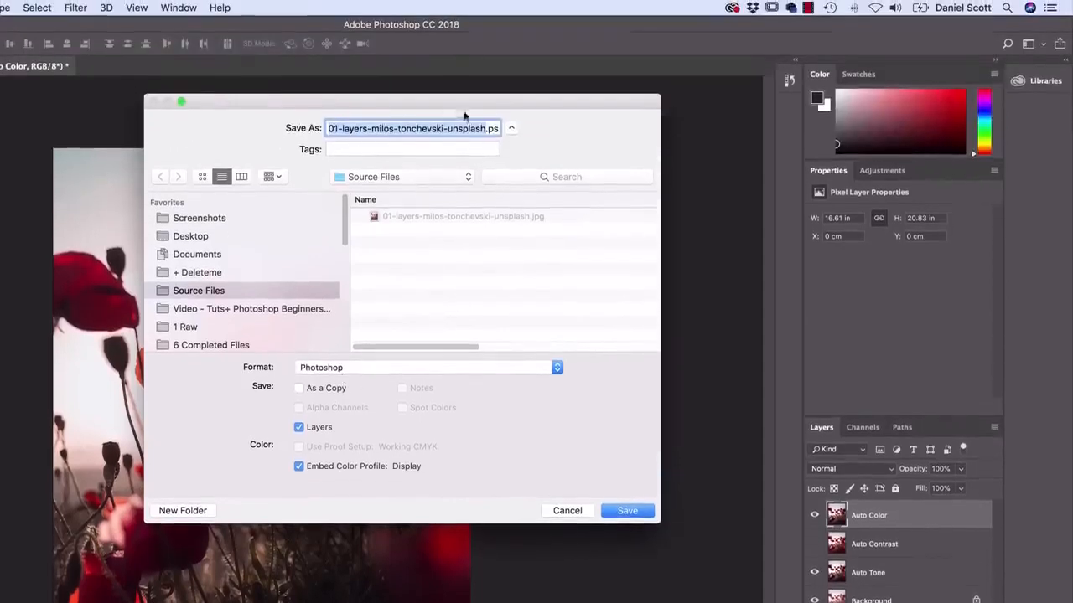
{"action": "left_click", "coordinate": [491, 129]}
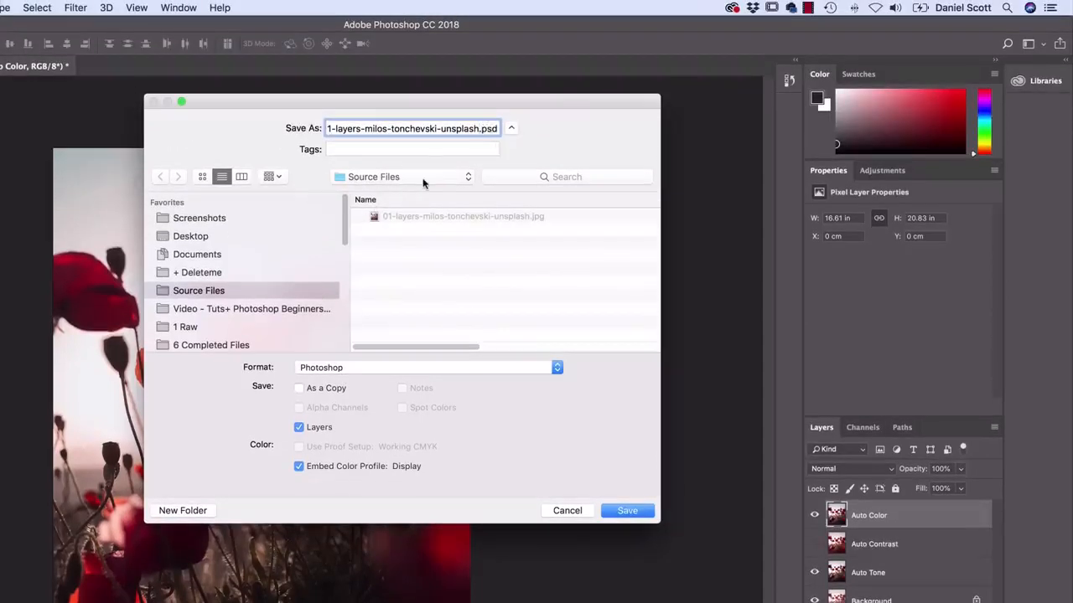
{"action": "double_click", "coordinate": [489, 129]}
{"action": "left_click", "coordinate": [627, 511]}
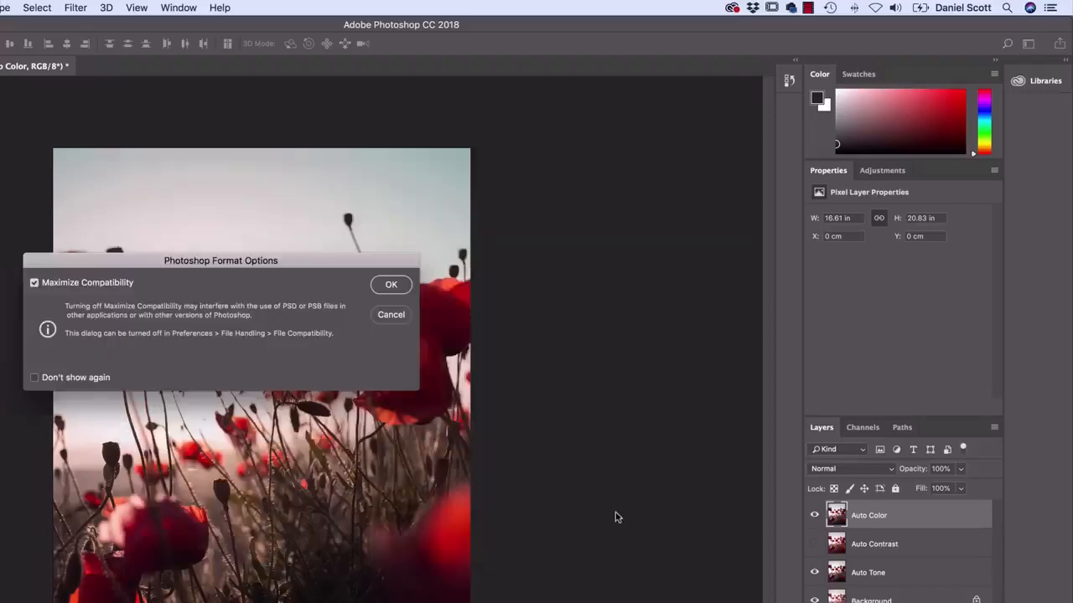
{"action": "left_click_drag", "start_coordinate": [261, 268], "coordinate": [350, 279]}
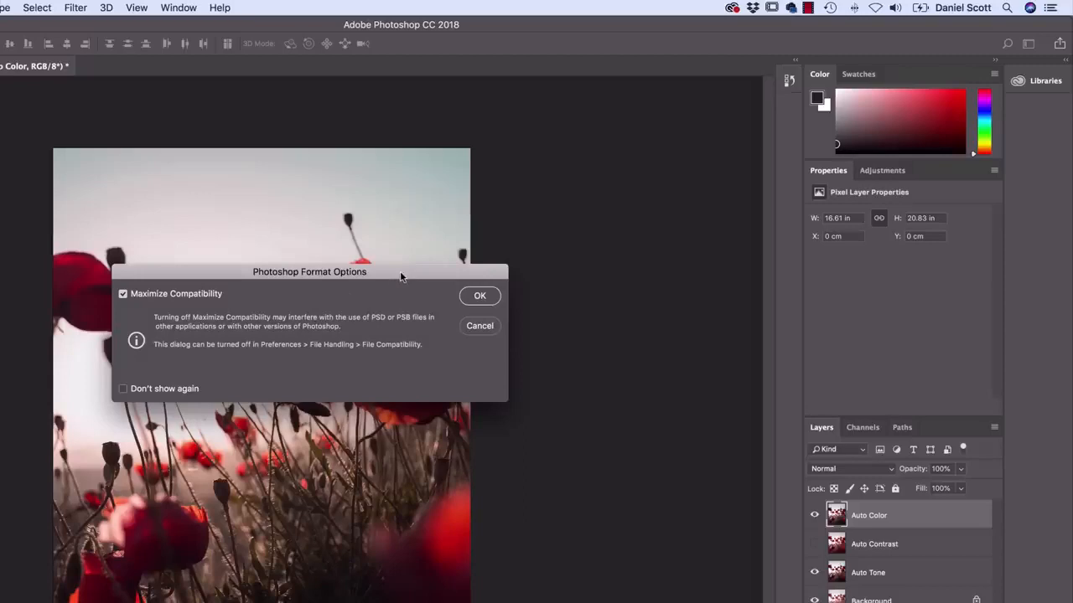
{"action": "left_click", "coordinate": [480, 297]}
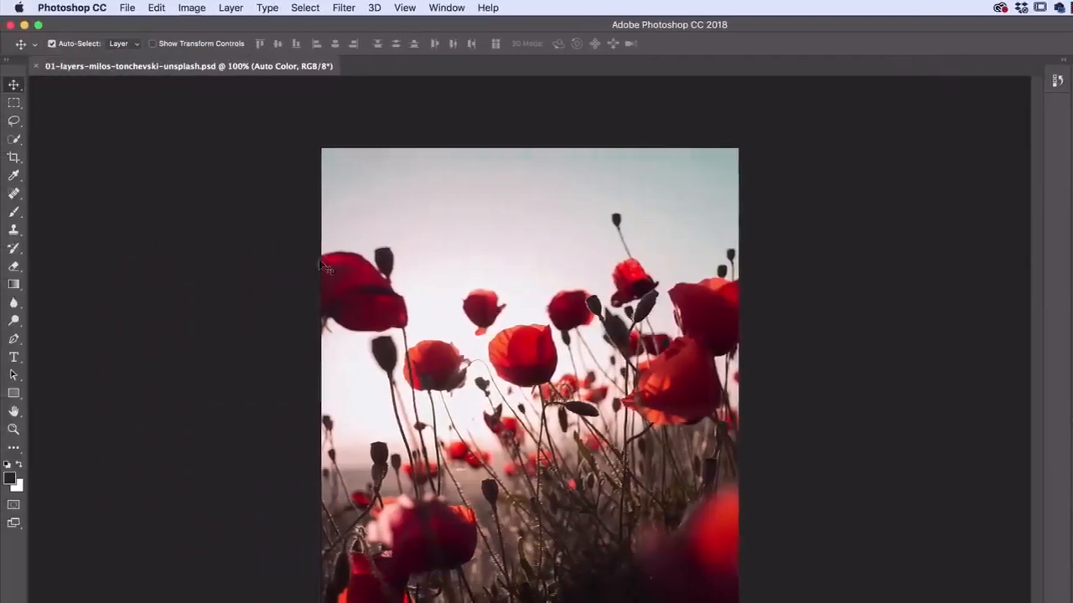
Open the 02-layers dahlia photo (JPG) from the Source Files folder
{"action": "left_click", "coordinate": [129, 10]}
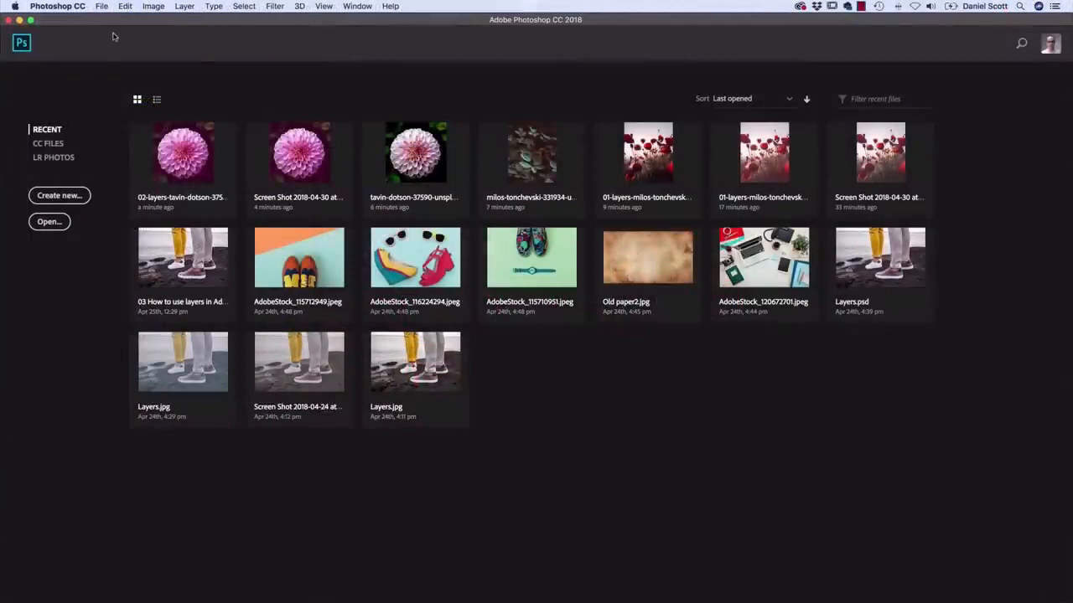
{"action": "left_click", "coordinate": [103, 6]}
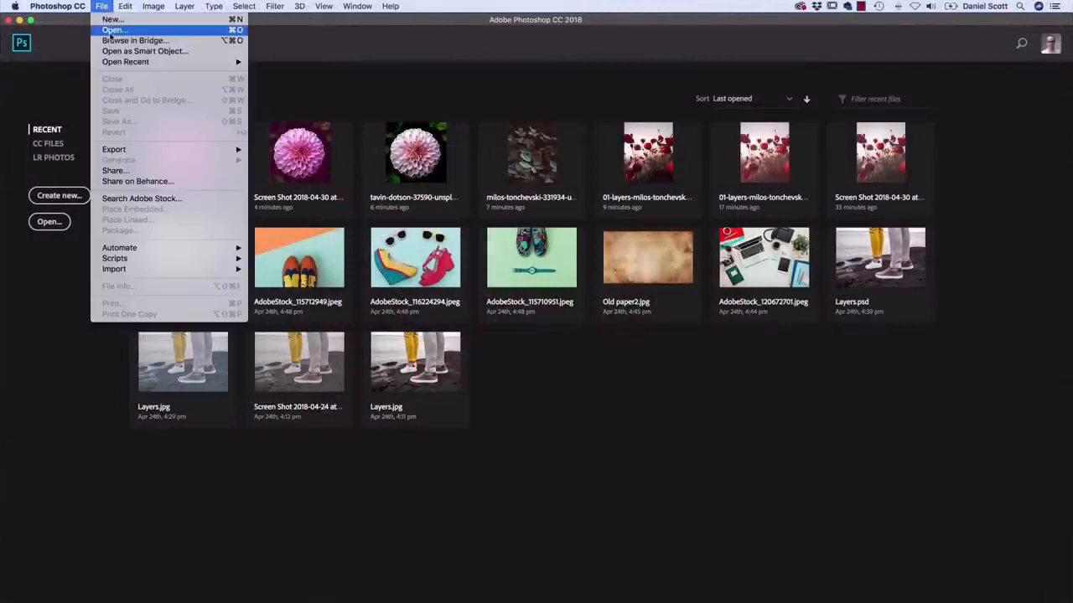
{"action": "left_click", "coordinate": [114, 29]}
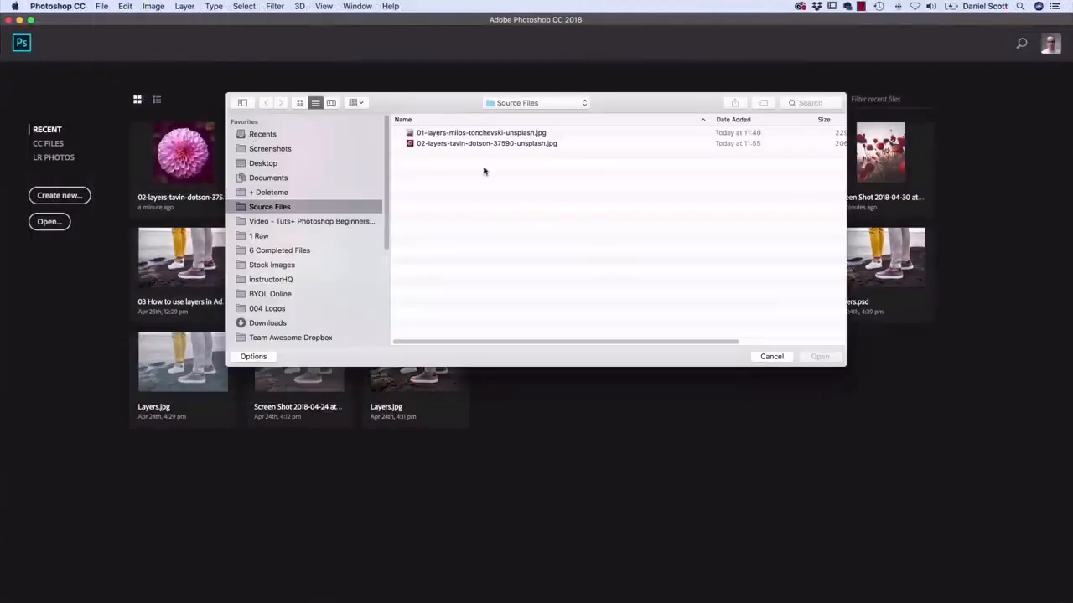
{"action": "left_click", "coordinate": [429, 146]}
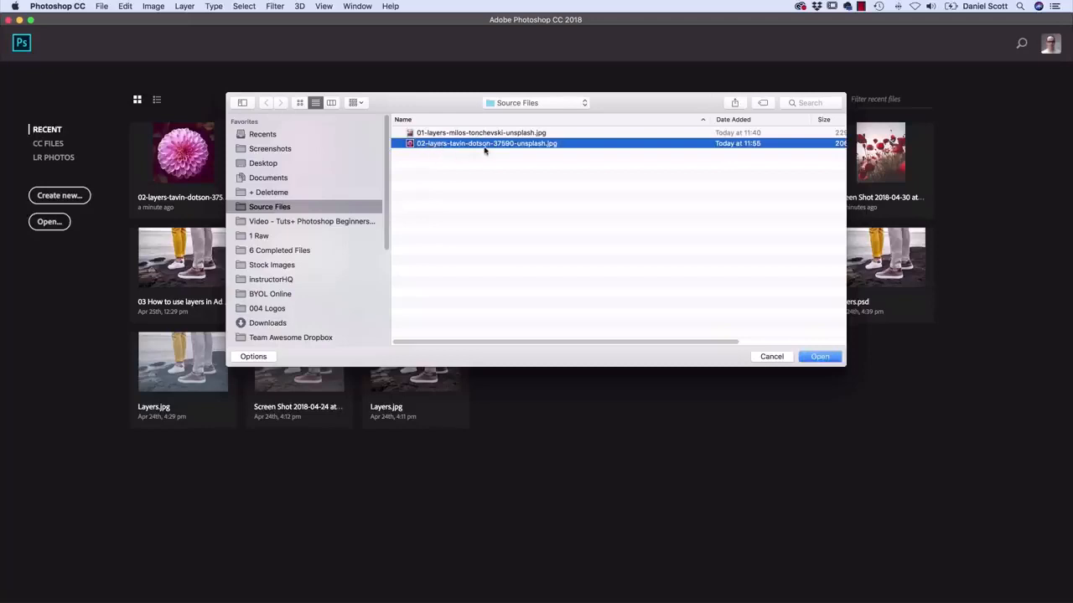
{"action": "left_click", "coordinate": [820, 358]}
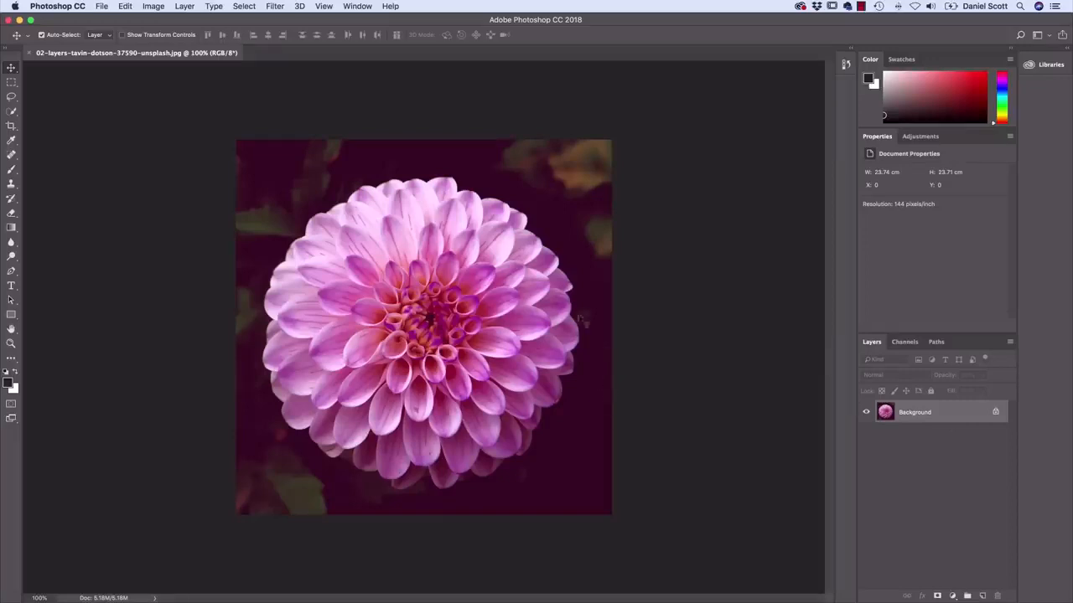
{"action": "left_click", "coordinate": [153, 6]}
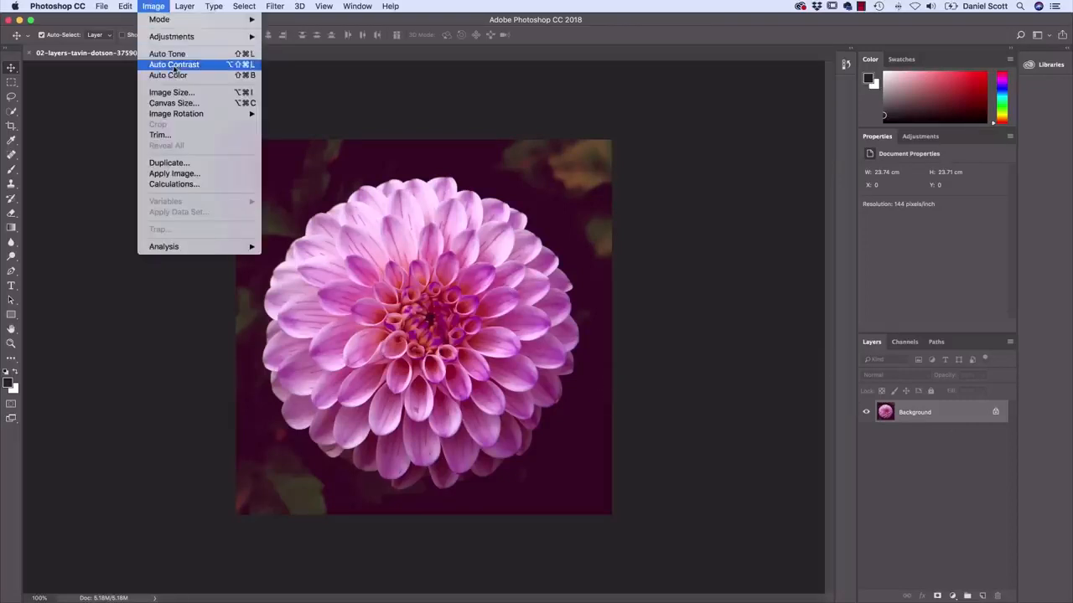
{"action": "left_click", "coordinate": [223, 79]}
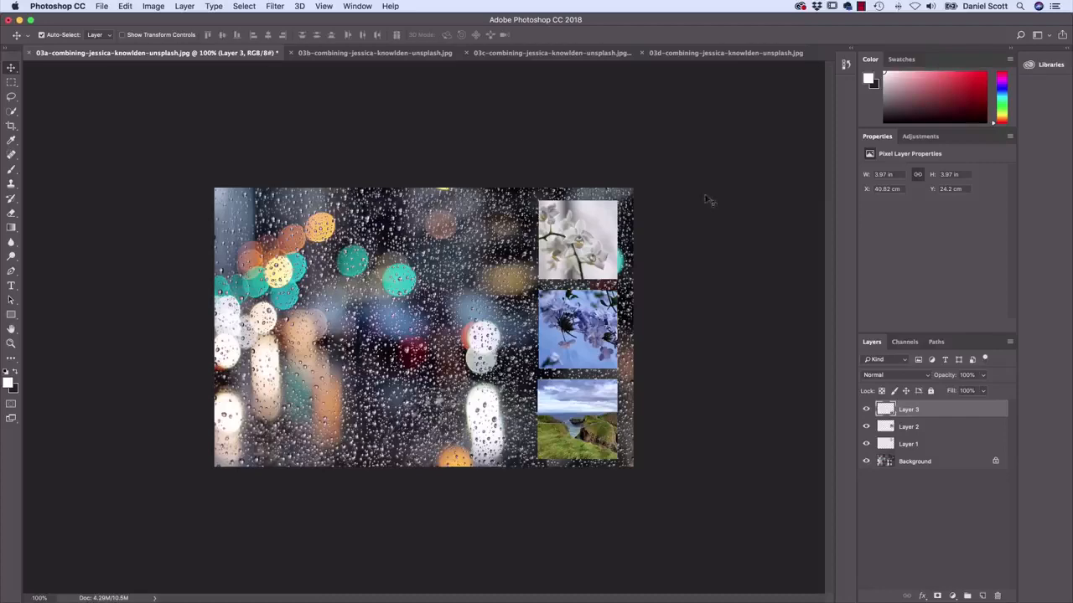
Review the 03d, 03c and 03b source images in turn, and return to the 03a composite document
{"action": "left_click", "coordinate": [685, 56]}
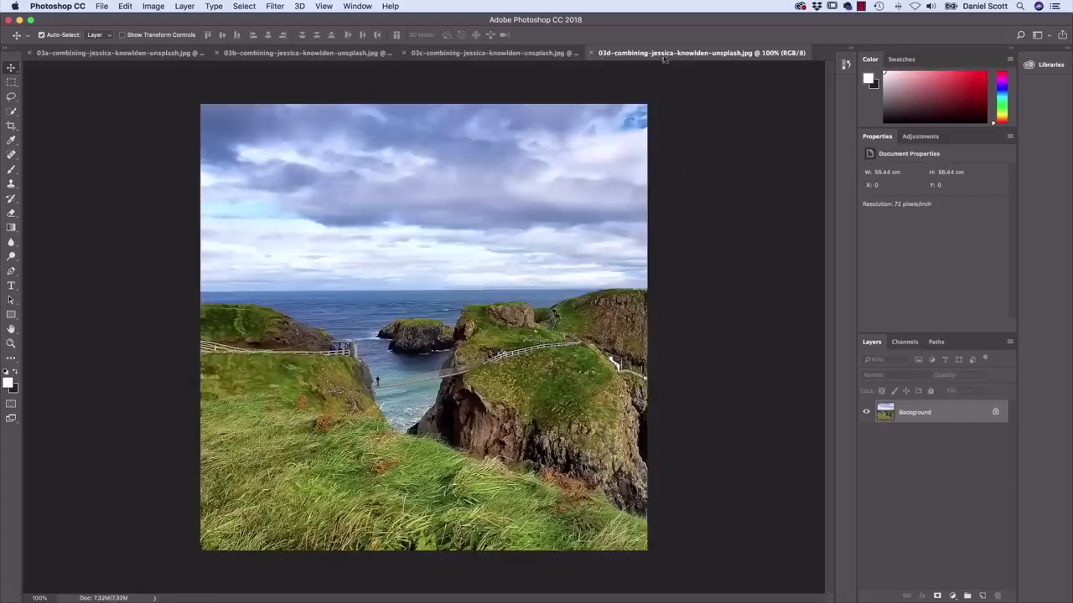
{"action": "left_click", "coordinate": [552, 57]}
{"action": "left_click", "coordinate": [319, 54]}
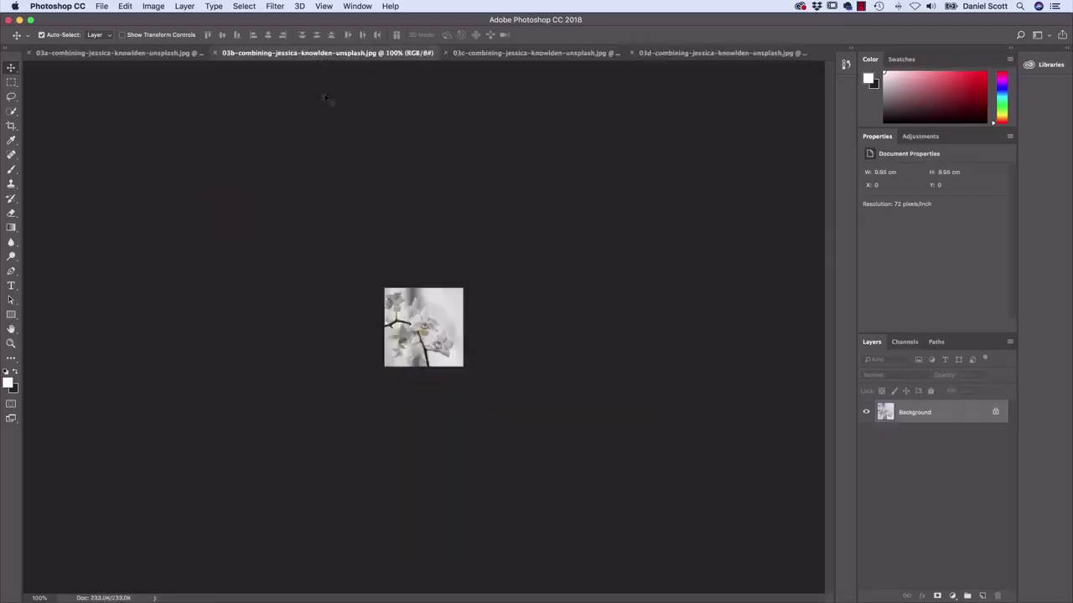
{"action": "left_click", "coordinate": [138, 53]}
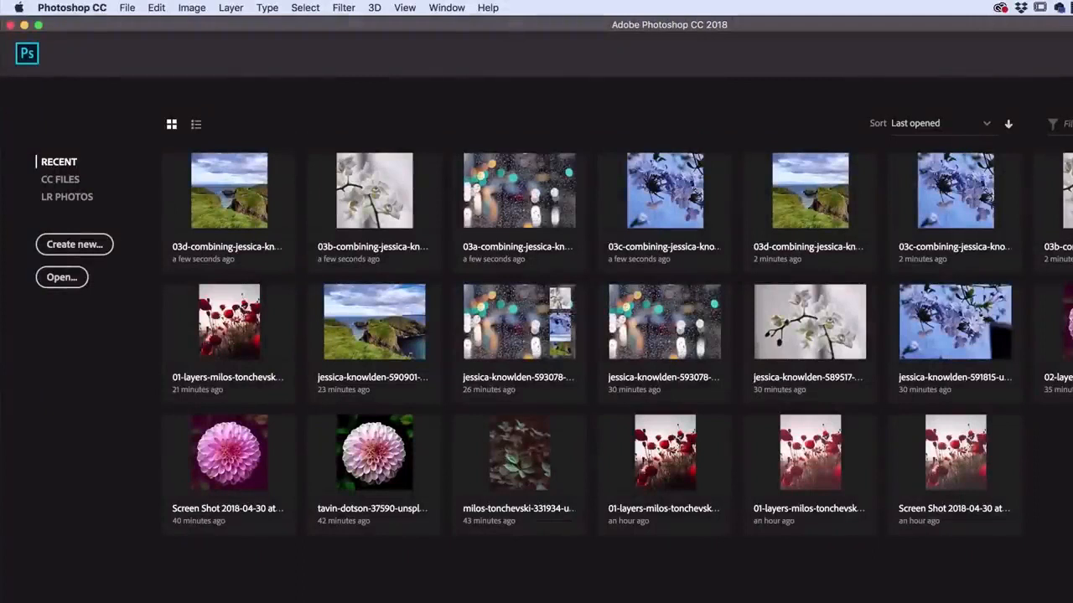
Open the four combining images 03a, 03b, 03c and 03d together from the Source Files folder
{"action": "left_click", "coordinate": [125, 7]}
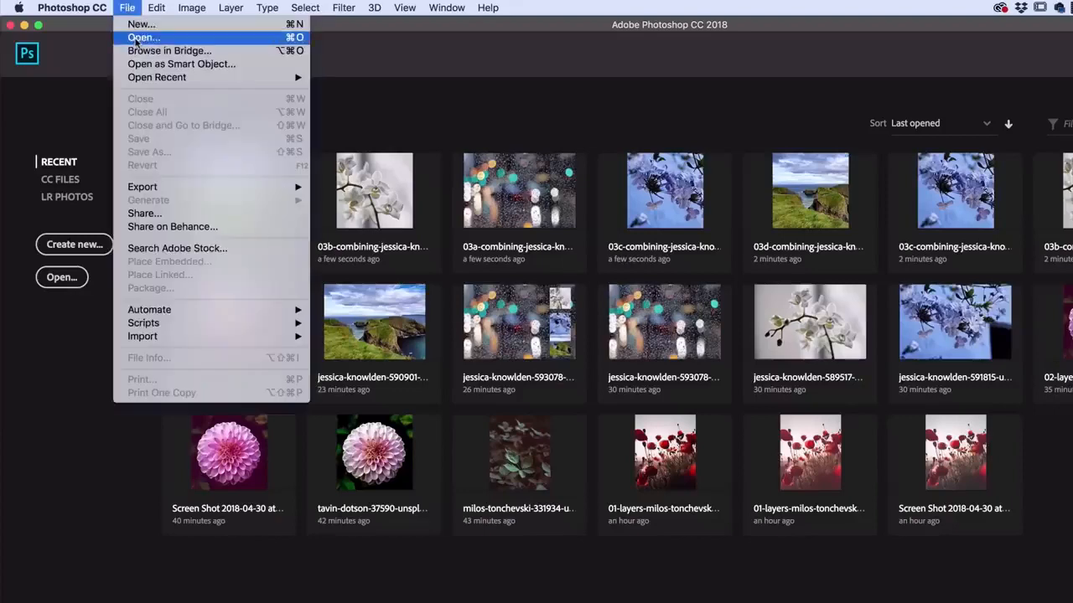
{"action": "left_click", "coordinate": [135, 39]}
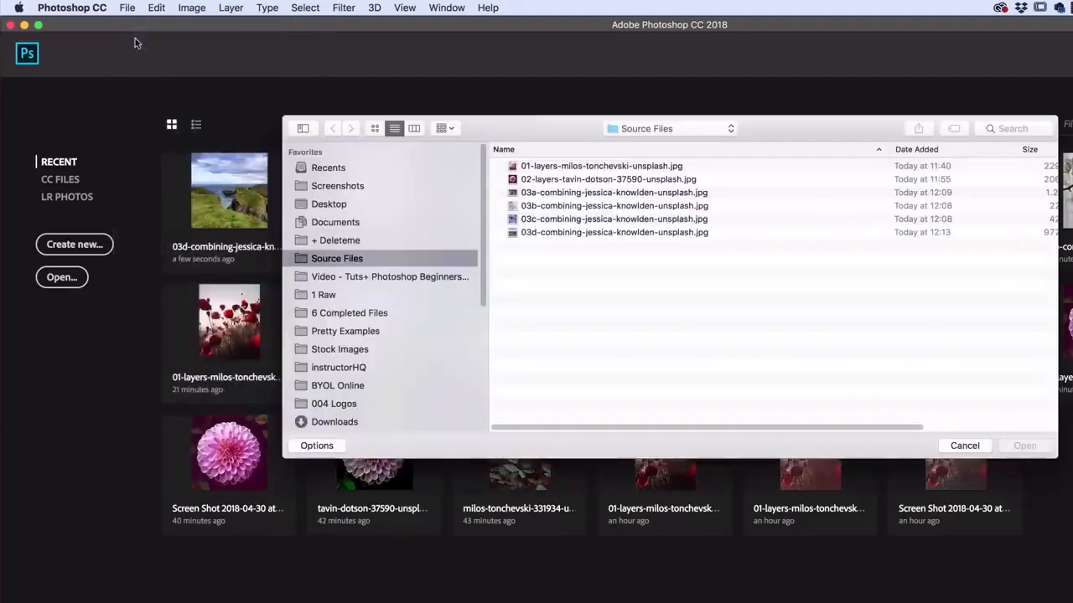
{"action": "left_click", "coordinate": [543, 194]}
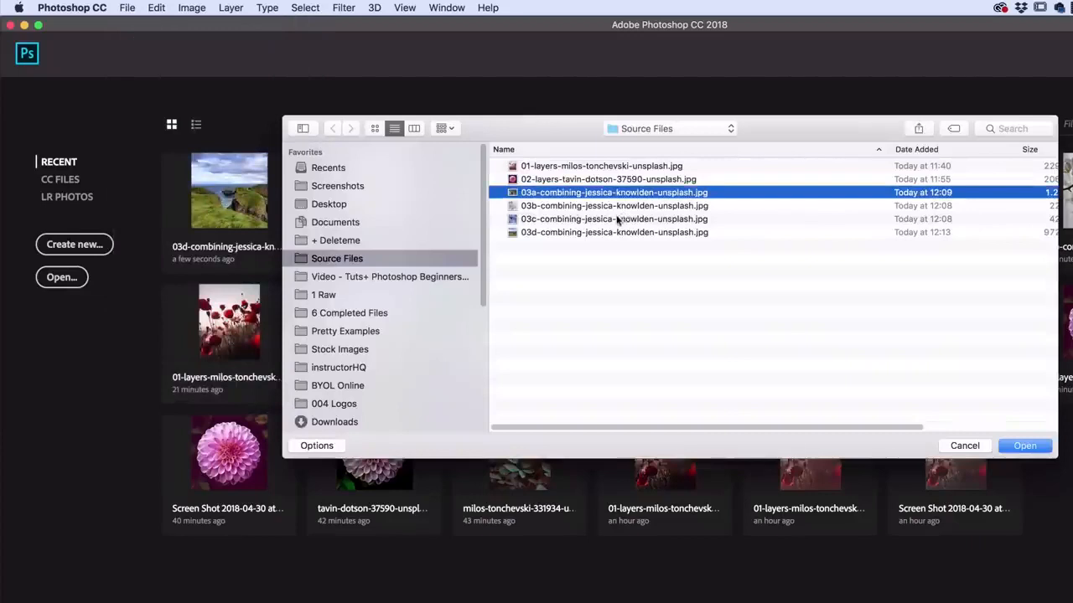
{"action": "left_click", "coordinate": [617, 233], "text": "shift"}
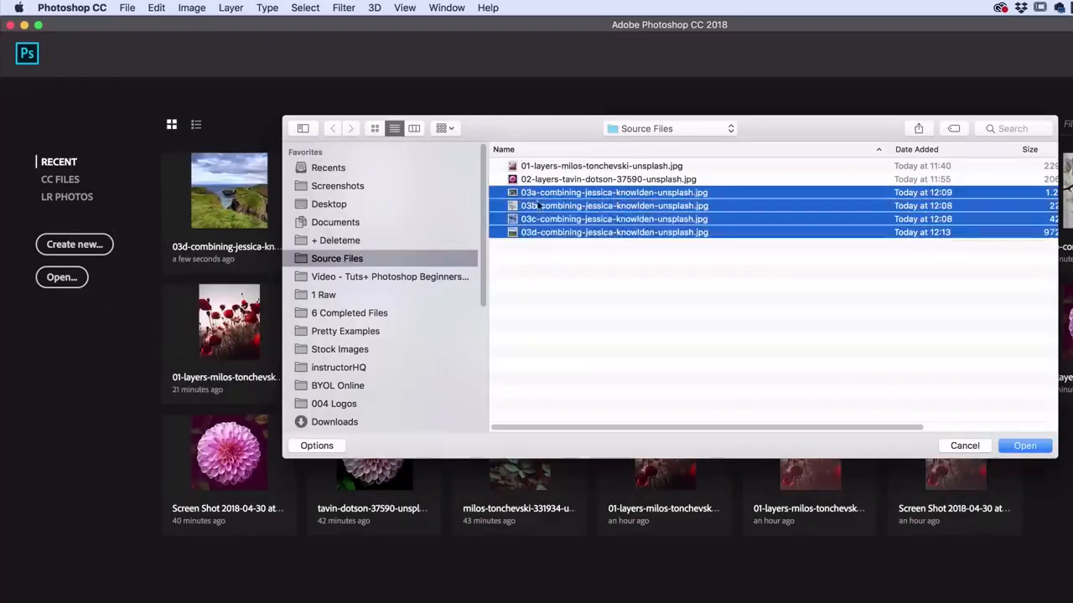
{"action": "left_click", "coordinate": [560, 260]}
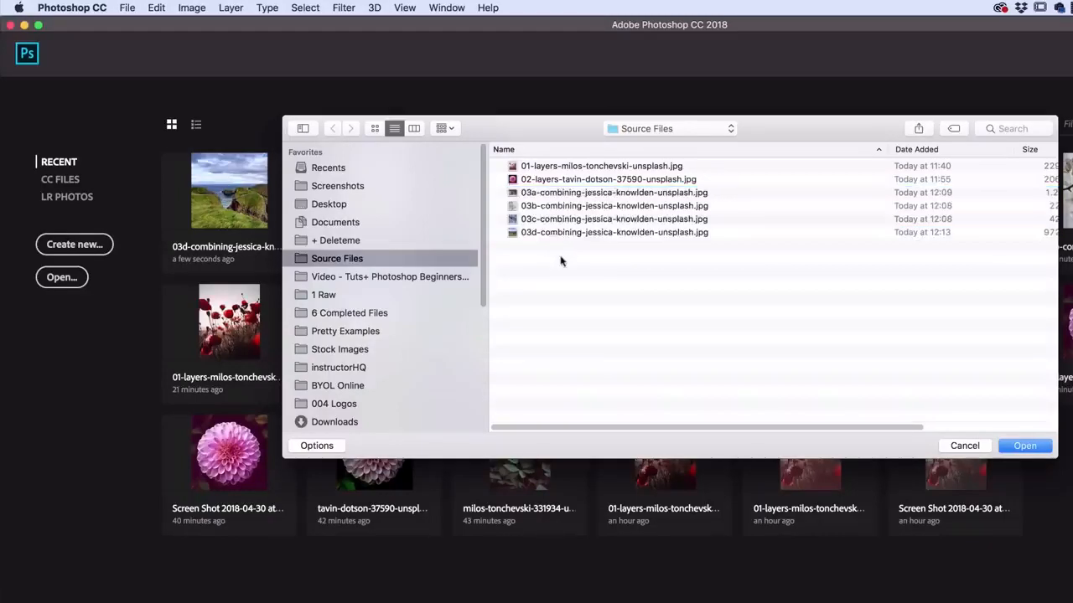
{"action": "left_click", "coordinate": [541, 193]}
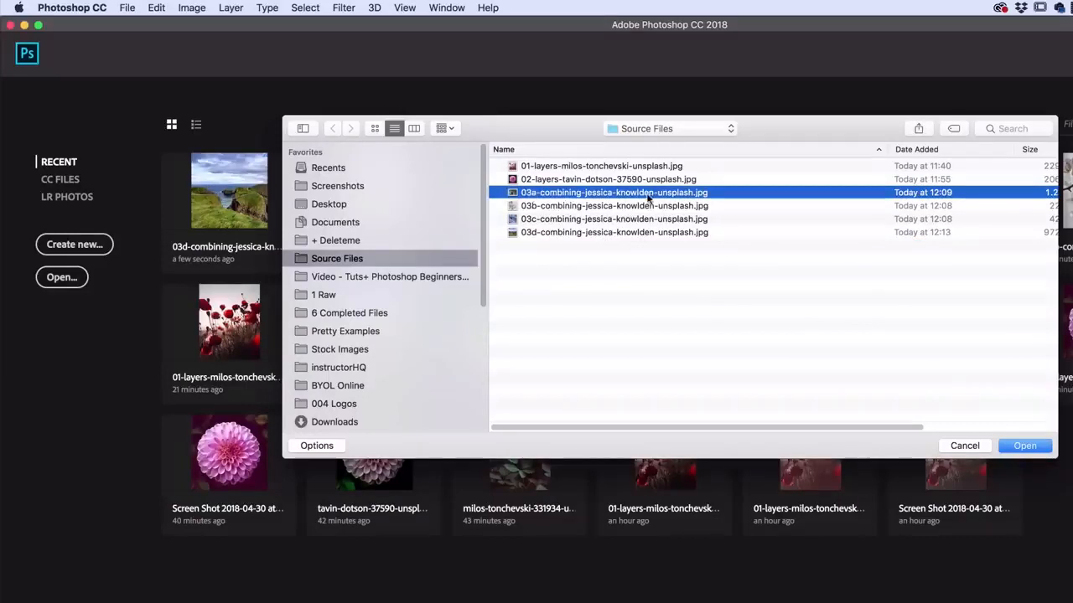
{"action": "left_click", "coordinate": [627, 234], "text": "shift"}
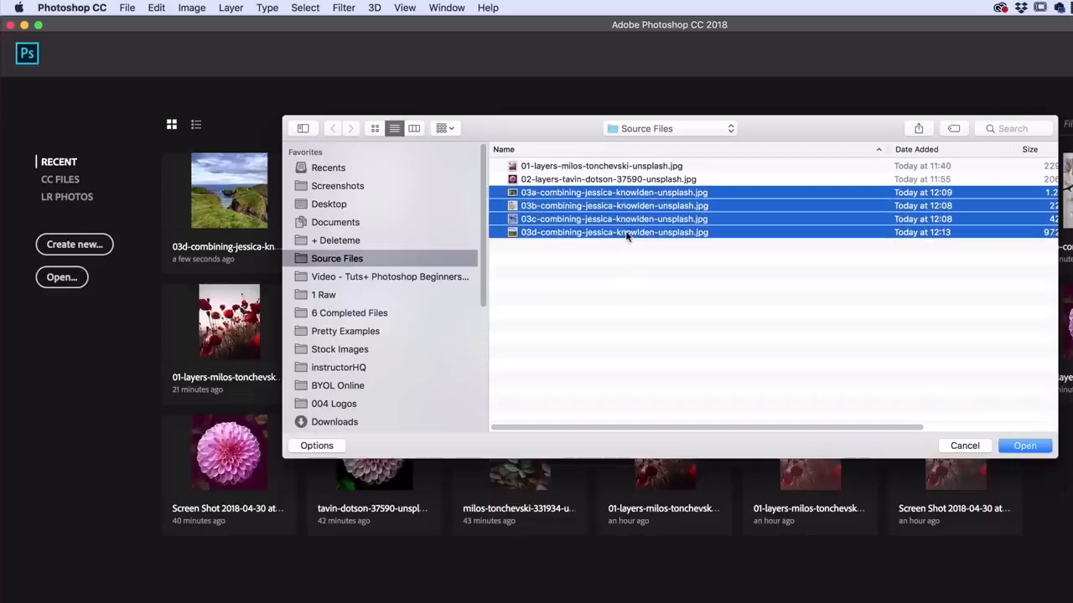
{"action": "left_click", "coordinate": [1040, 446]}
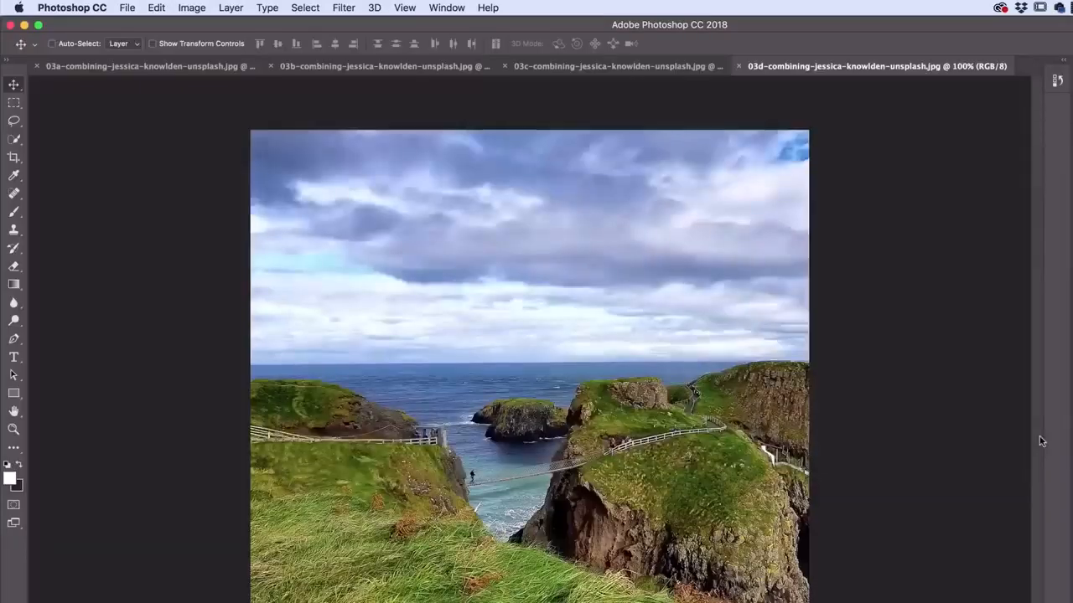
Look through the four opened images in order from 03a to 03d, ending on the coastal cliff photo
{"action": "left_click", "coordinate": [142, 67]}
{"action": "left_click", "coordinate": [430, 69]}
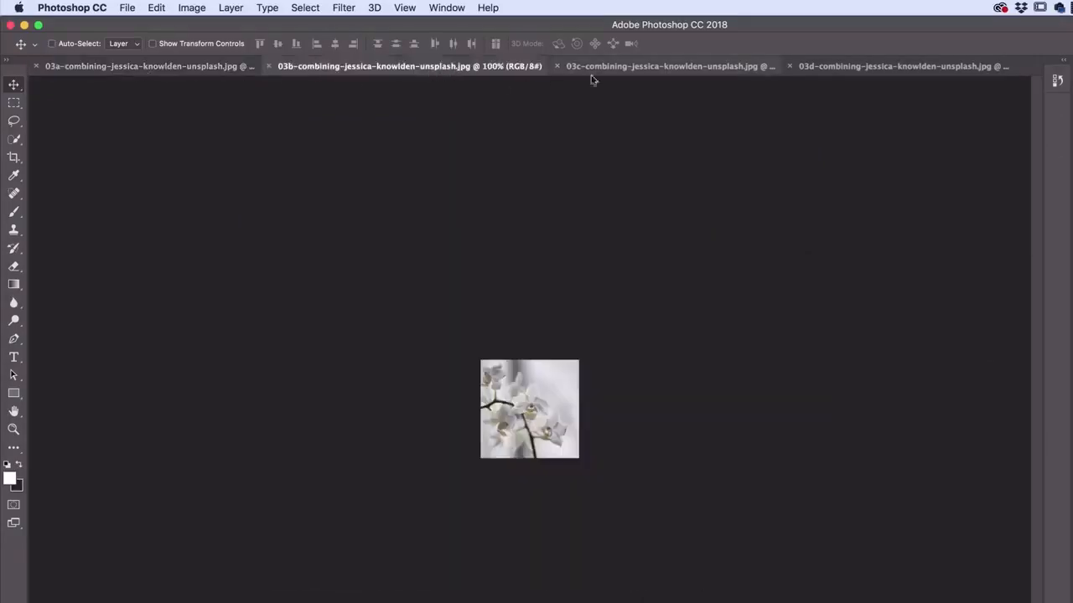
{"action": "left_click", "coordinate": [664, 68]}
{"action": "left_click", "coordinate": [843, 69]}
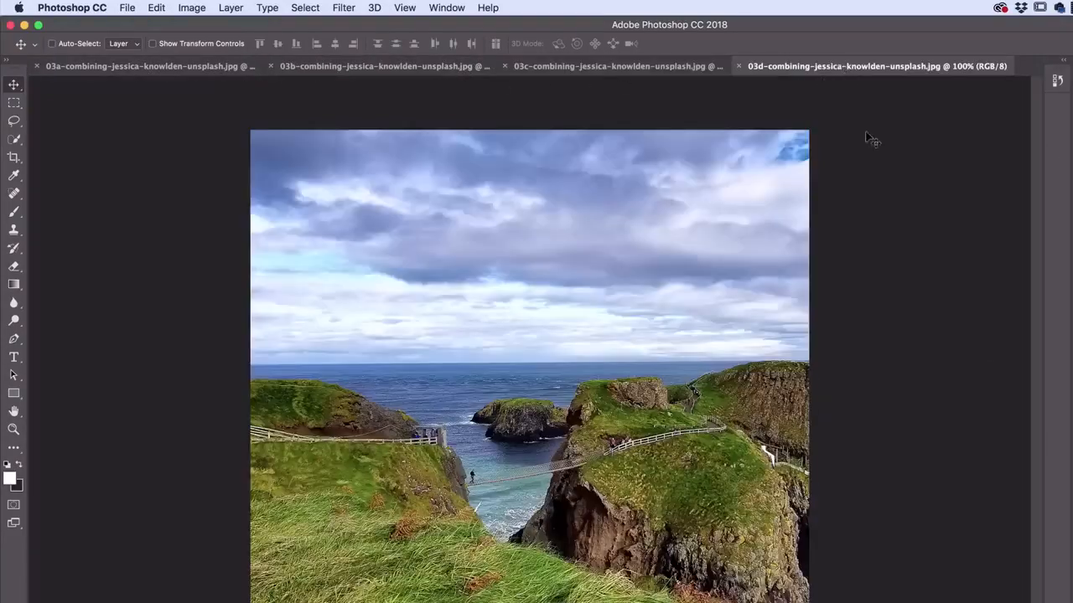
Arrange the open documents with Consolidate All to Tabs
{"action": "left_click", "coordinate": [446, 6]}
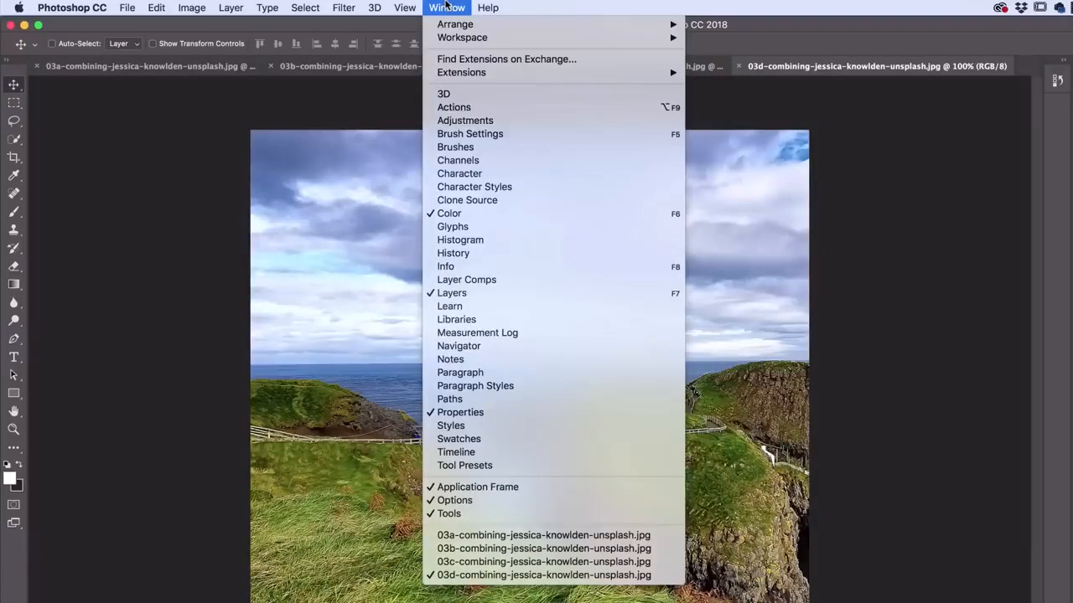
{"action": "mouse_move", "coordinate": [457, 25]}
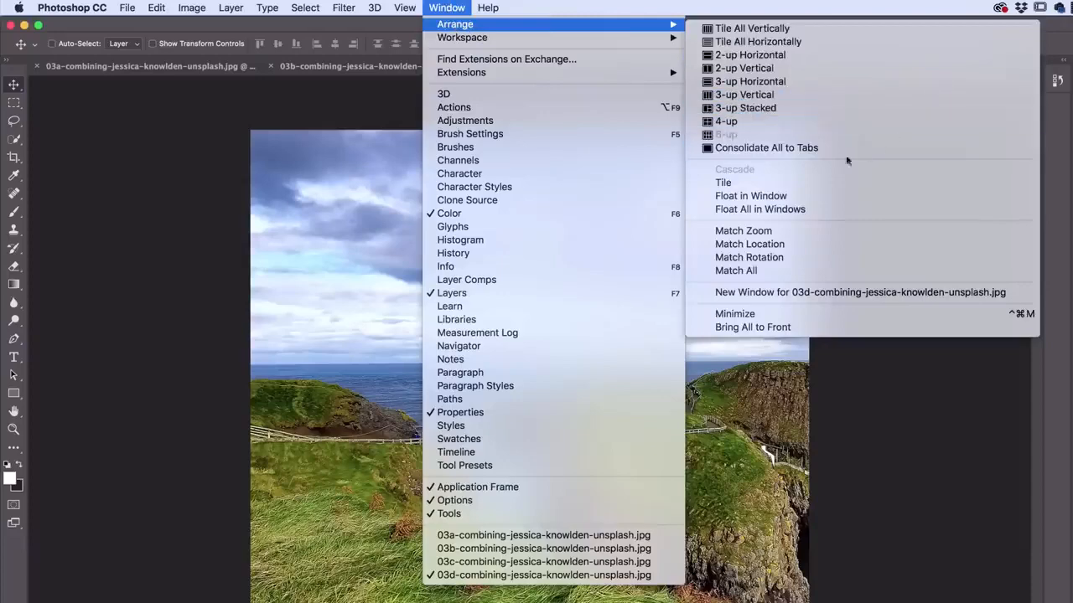
{"action": "left_click", "coordinate": [784, 152]}
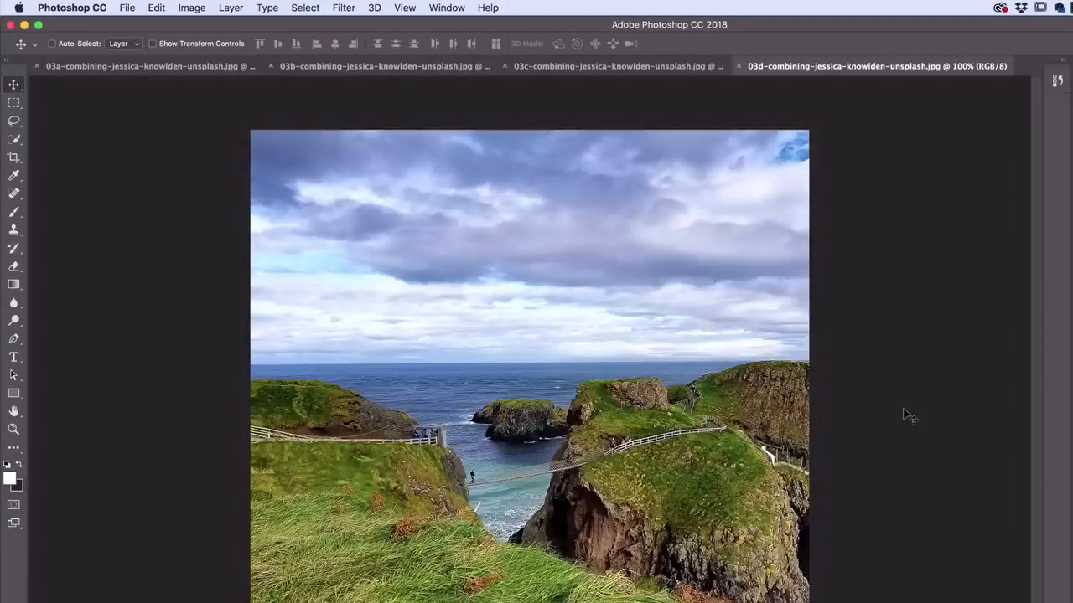
Compare the 03a raindrop background with the 03b orchid image, ending on 03a
{"action": "left_click", "coordinate": [132, 72]}
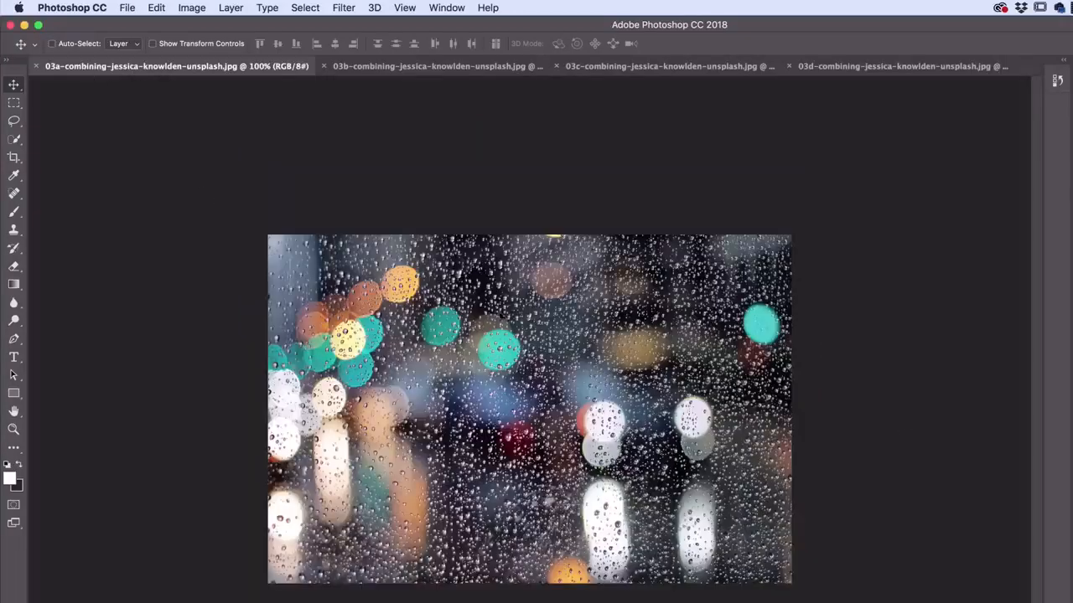
{"action": "left_click", "coordinate": [399, 67]}
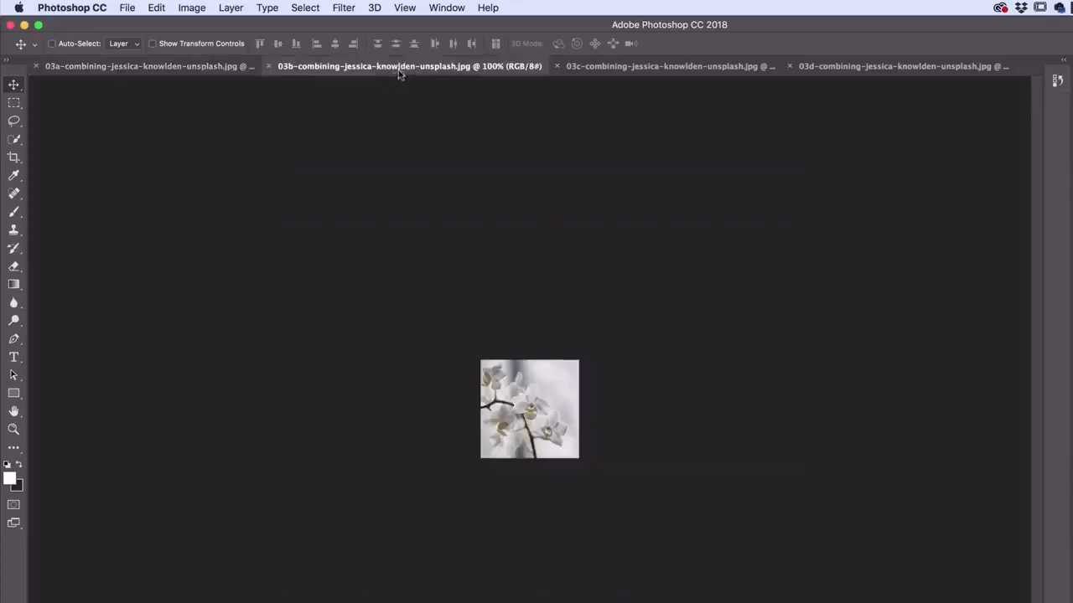
{"action": "left_click", "coordinate": [236, 69]}
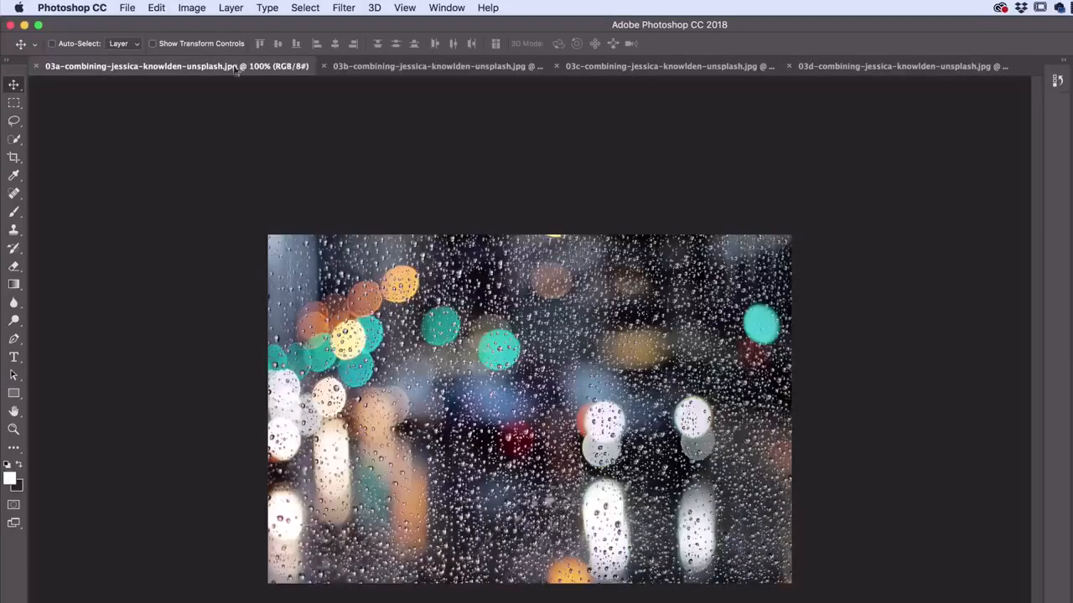
Move the orchid image from 03b into the 03a raindrop document and position it near the photo's upper-right corner
{"action": "left_click", "coordinate": [379, 72]}
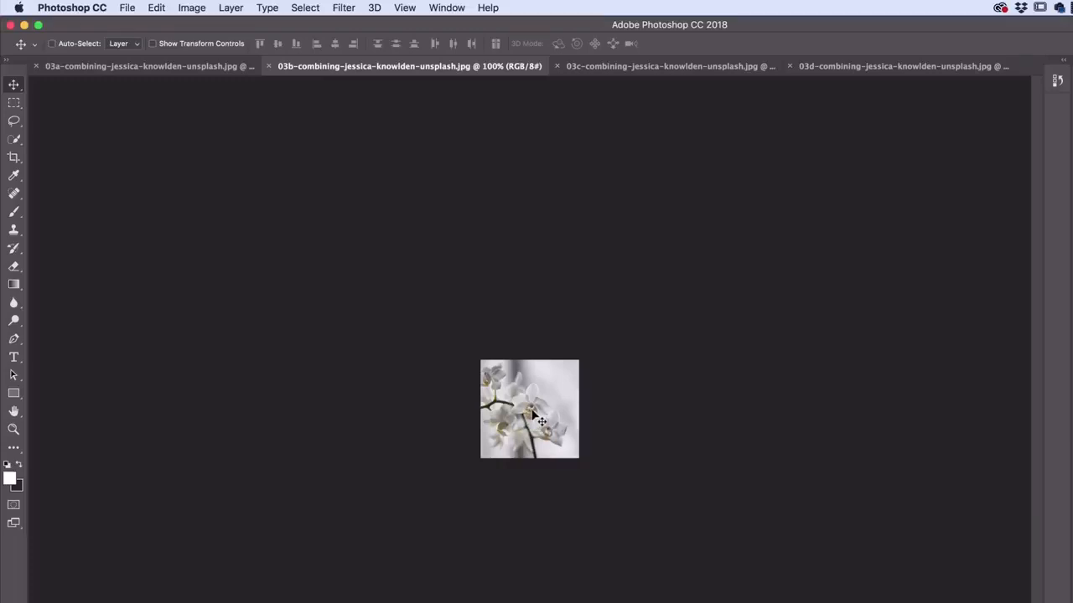
{"action": "left_click_drag", "start_coordinate": [540, 419], "coordinate": [179, 72]}
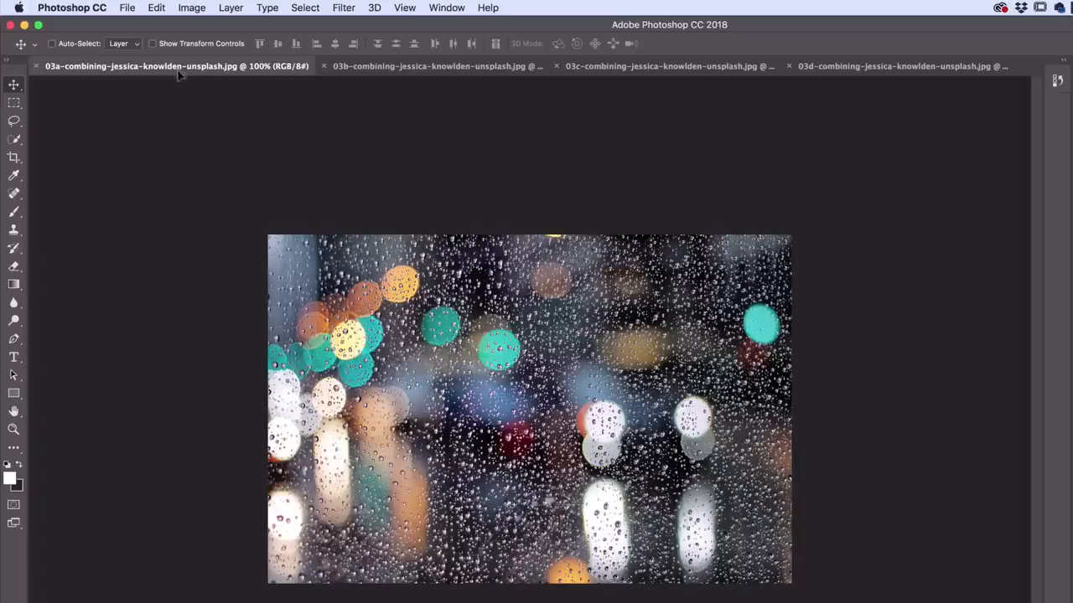
{"action": "left_click_drag", "start_coordinate": [178, 74], "coordinate": [434, 233]}
{"action": "left_click_drag", "start_coordinate": [683, 333], "coordinate": [687, 332]}
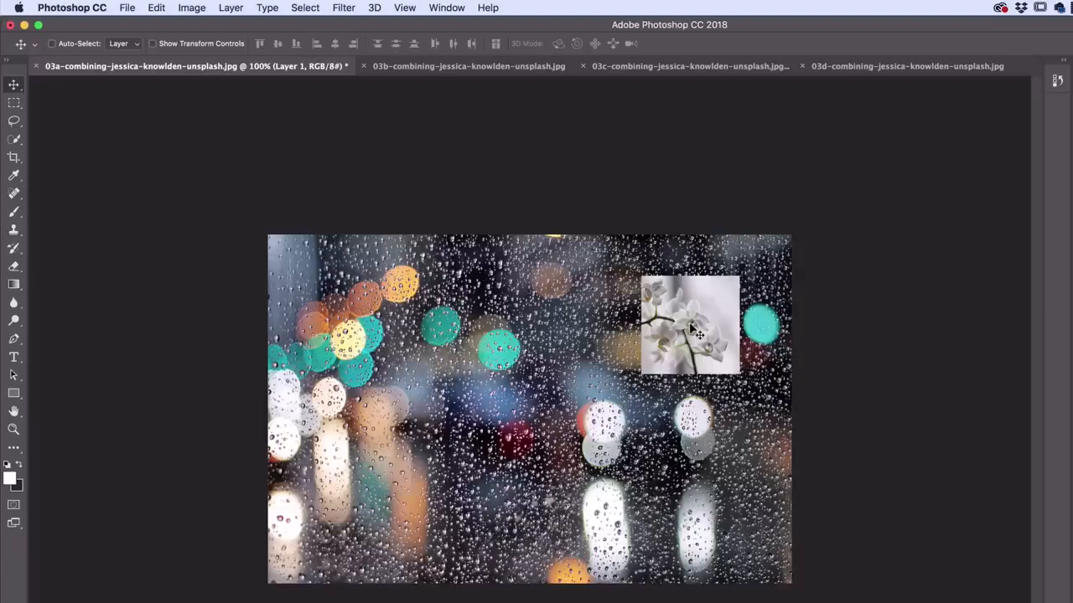
{"action": "left_click_drag", "start_coordinate": [693, 330], "coordinate": [708, 307]}
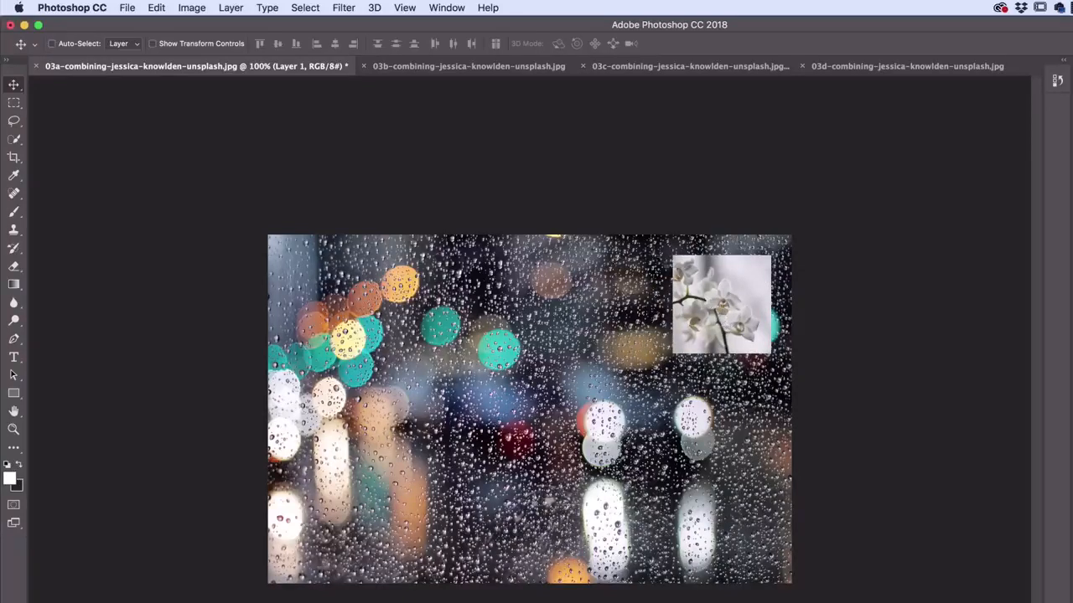
Step back twice in 03a to undo the orchid's repositioning and its insertion
{"action": "left_click", "coordinate": [159, 8]}
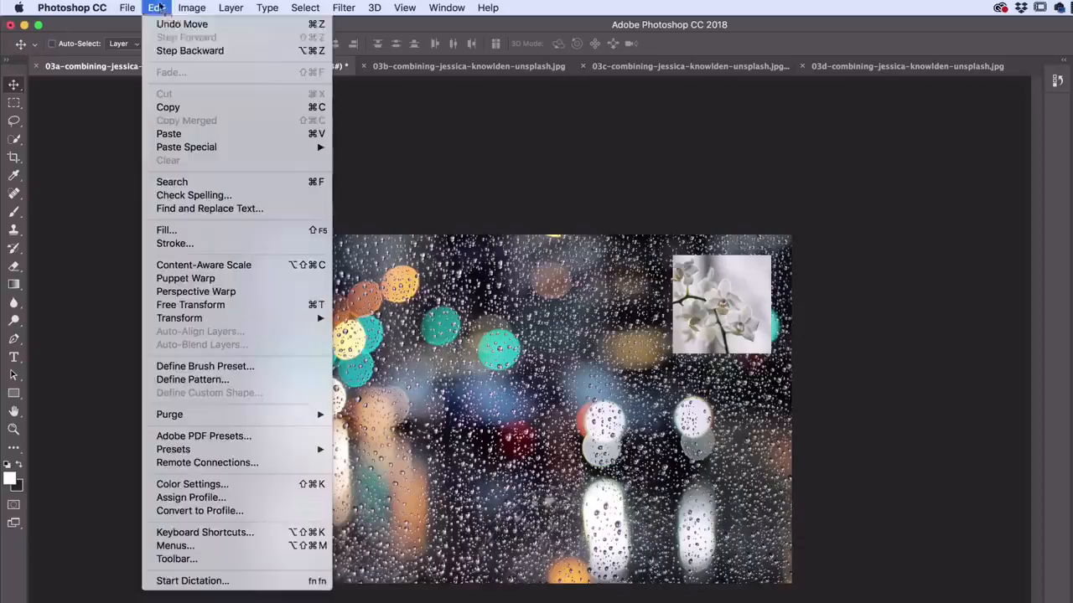
{"action": "left_click", "coordinate": [165, 51]}
{"action": "left_click", "coordinate": [158, 7]}
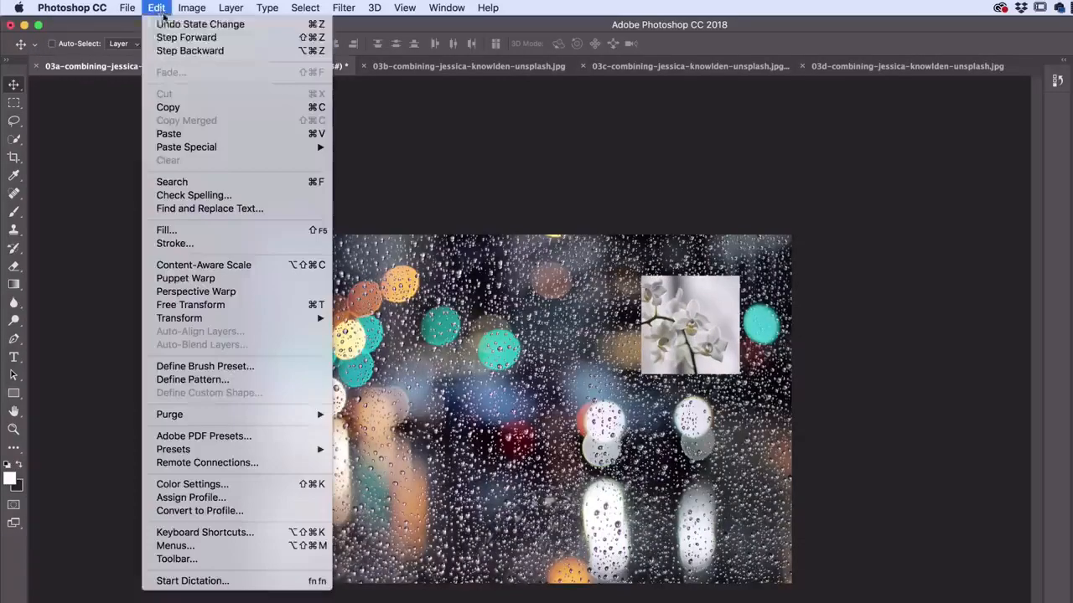
{"action": "left_click", "coordinate": [165, 51]}
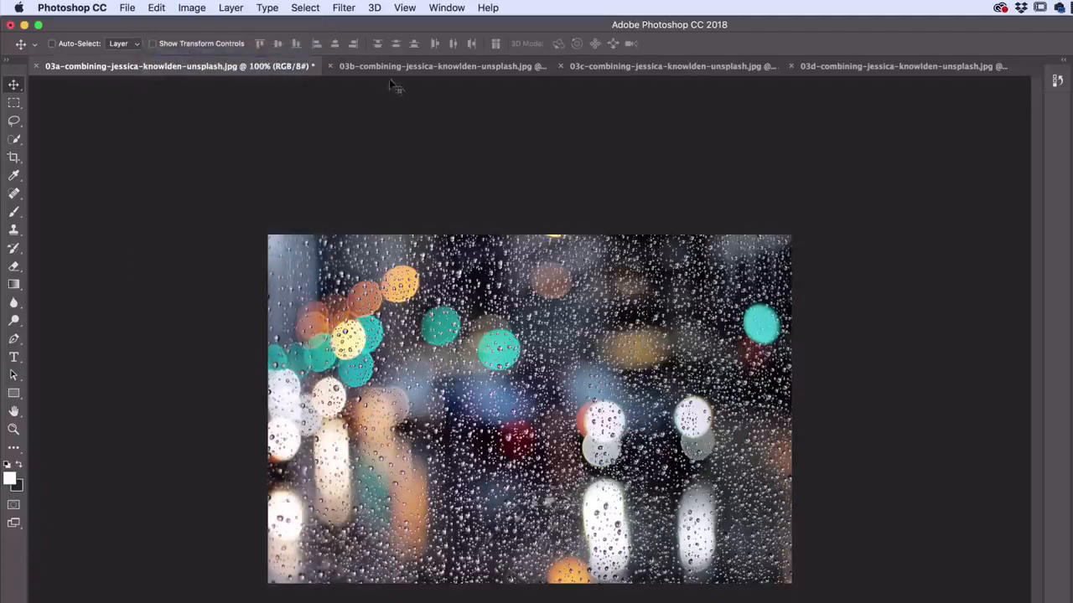
Bring the orchid image from 03b into the 03a document again with the Move tool, placing it near the upper-right corner of the raindrop photo
{"action": "left_click", "coordinate": [423, 70]}
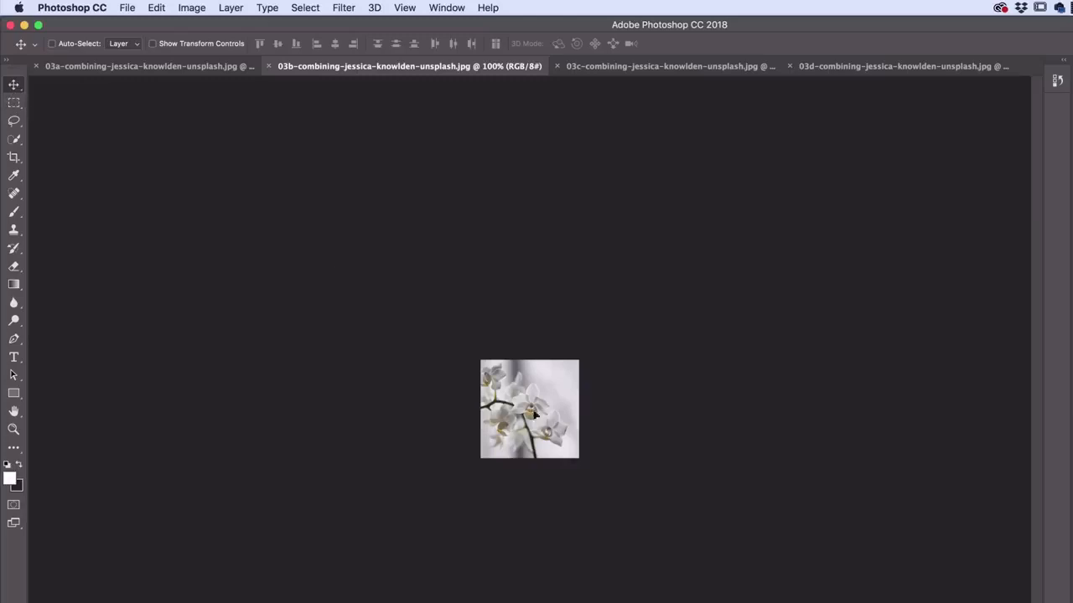
{"action": "left_click_drag", "start_coordinate": [536, 419], "coordinate": [290, 159]}
{"action": "left_click_drag", "start_coordinate": [674, 340], "coordinate": [726, 321]}
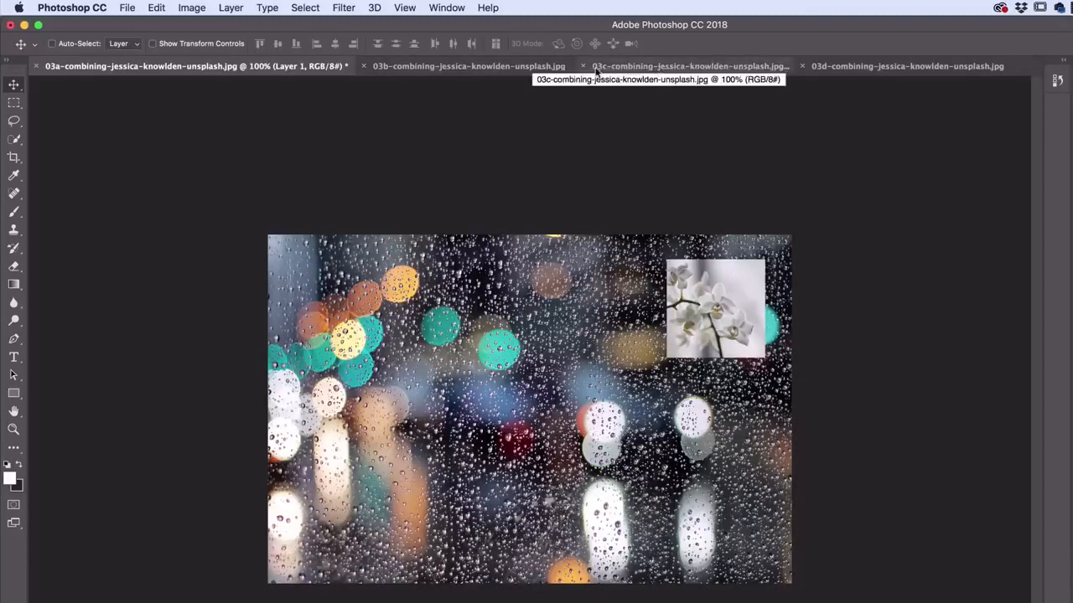
Bring the blue flower image from 03c into the 03a document, placing it directly below the orchid and aligned with its edges
{"action": "left_click", "coordinate": [648, 69]}
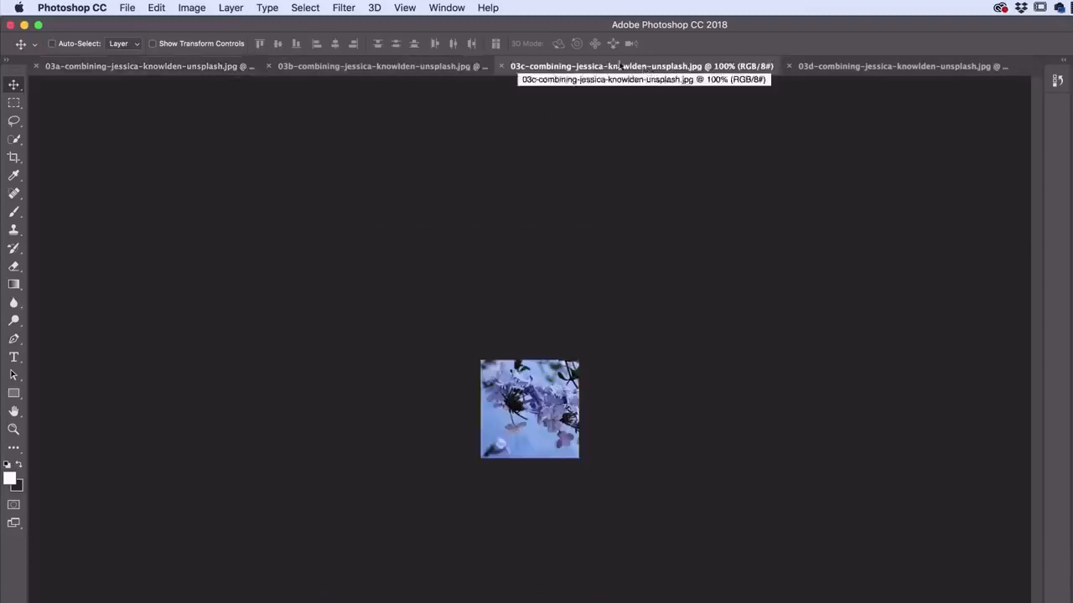
{"action": "left_click_drag", "start_coordinate": [535, 412], "coordinate": [702, 440]}
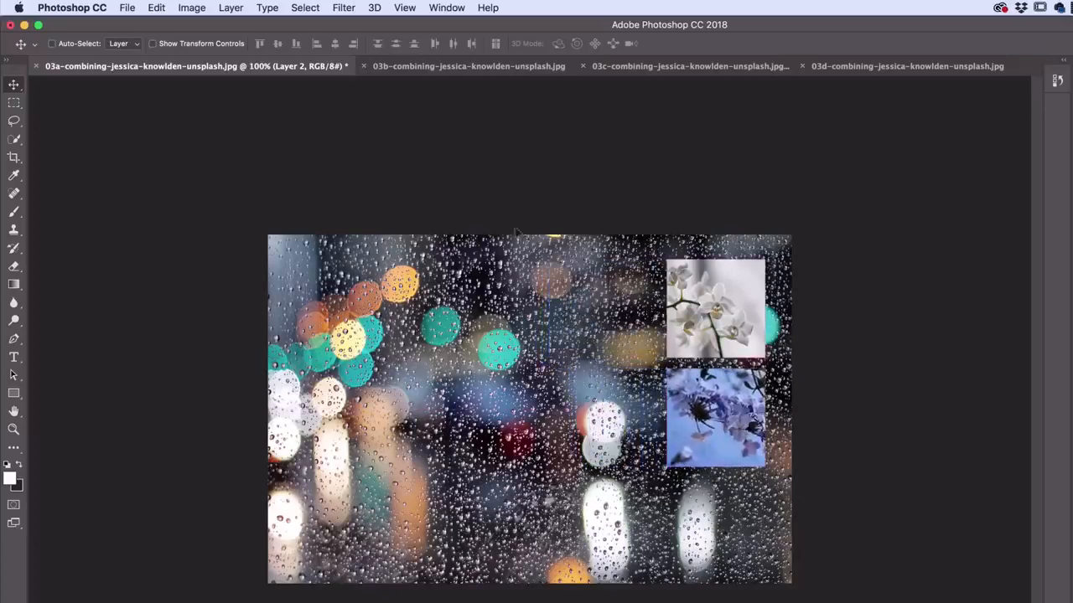
Check the Smart Guides display setting for the 03a document
{"action": "left_click", "coordinate": [404, 7]}
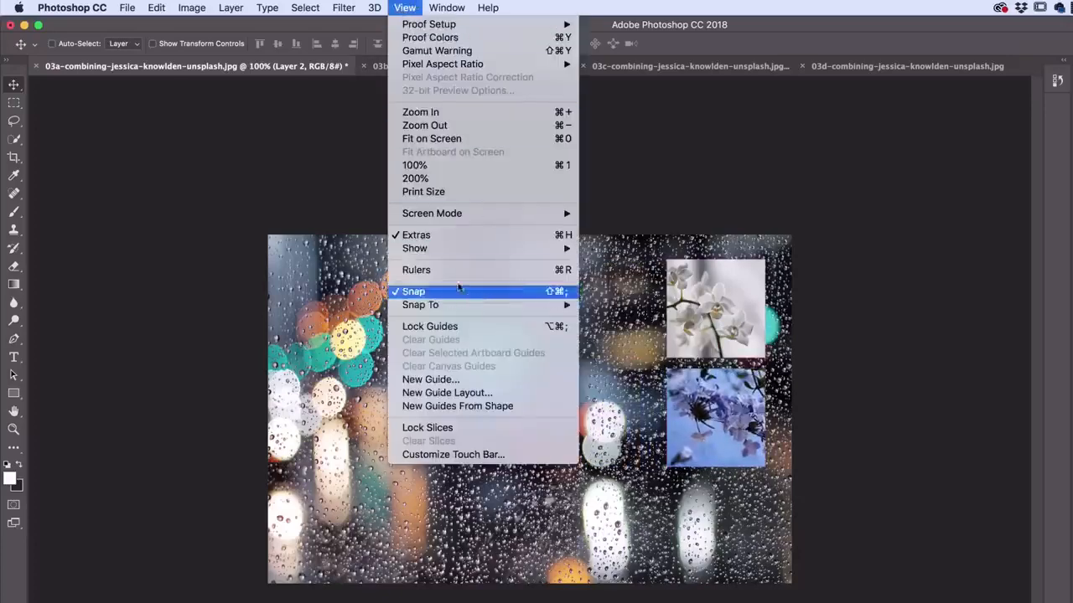
{"action": "mouse_move", "coordinate": [431, 249]}
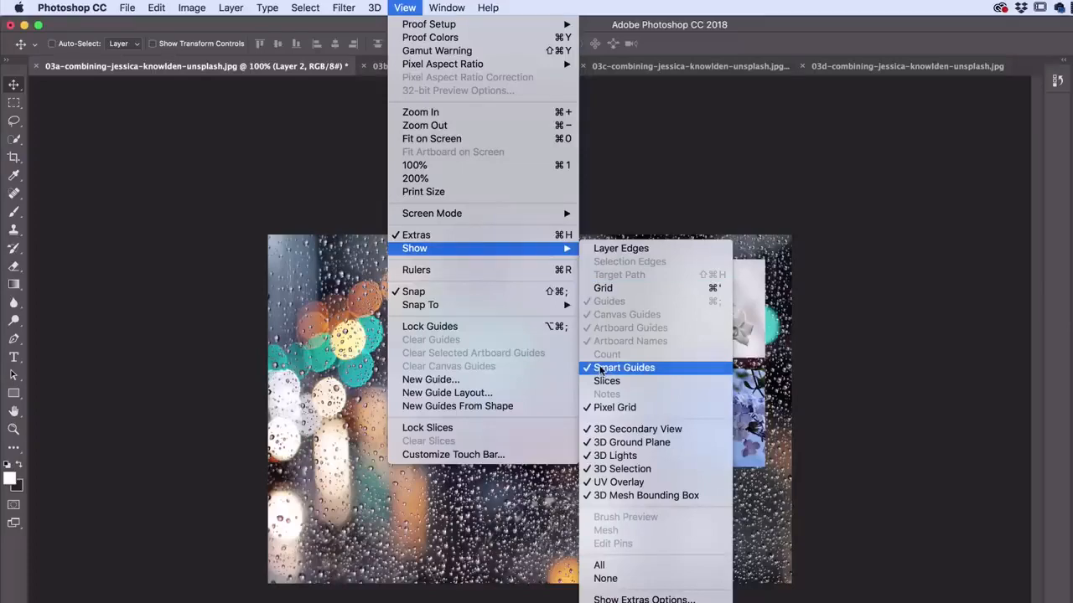
{"action": "left_click", "coordinate": [602, 370]}
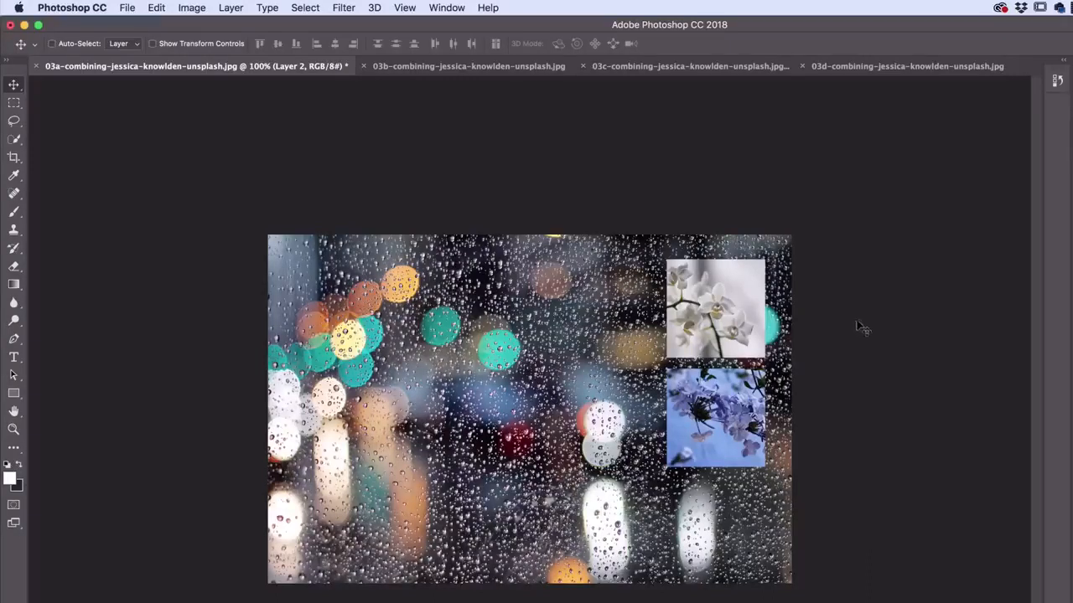
Bring the cliff image from 03d into the 03a document as the topmost layer over the raindrop photo
{"action": "left_click", "coordinate": [858, 73]}
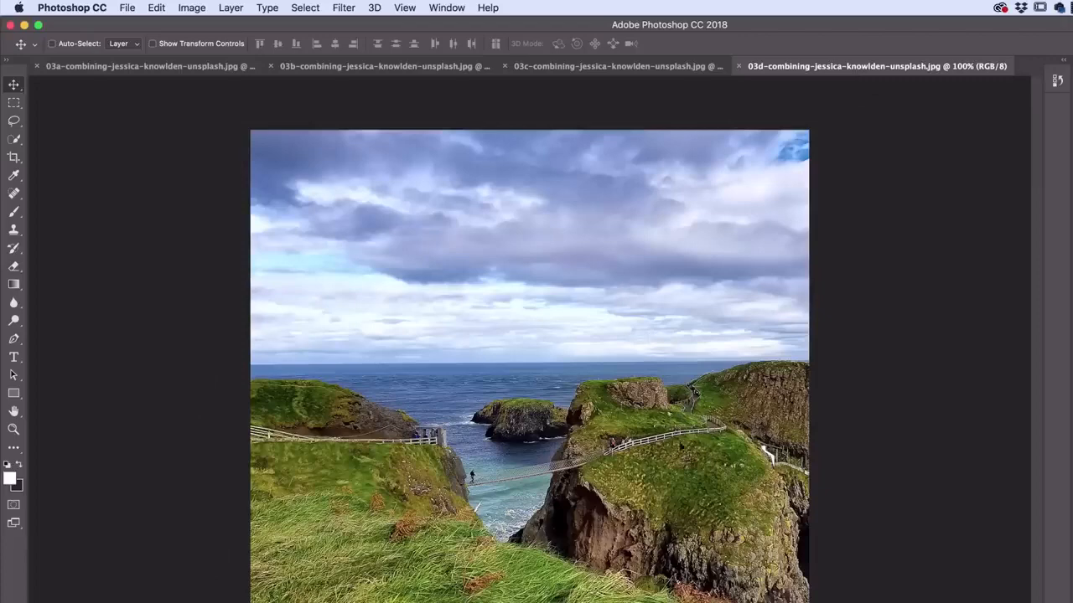
{"action": "left_click_drag", "start_coordinate": [661, 424], "coordinate": [566, 352]}
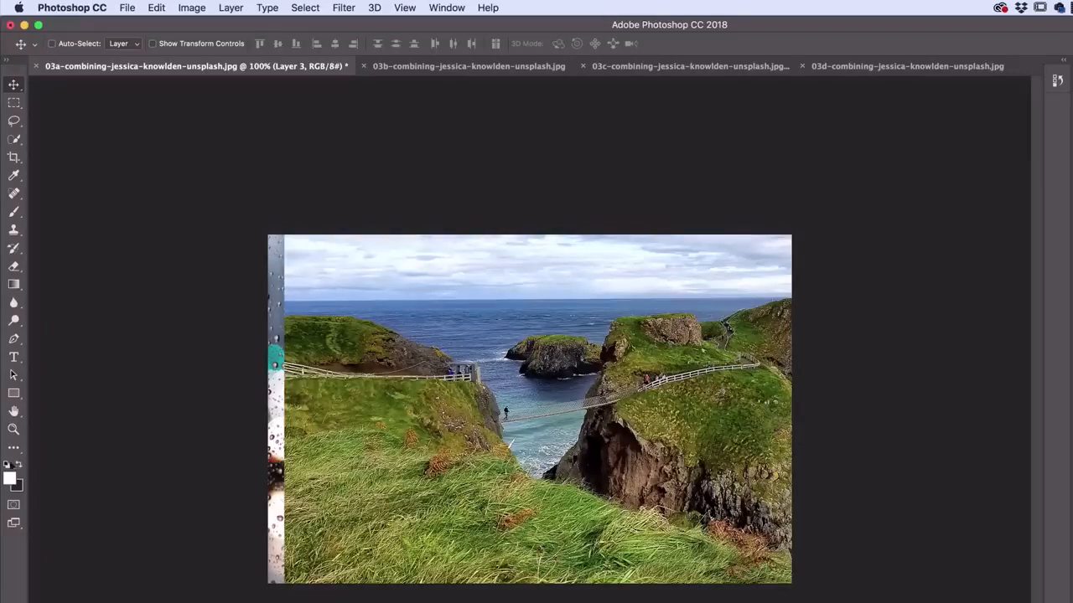
Magnify the 03a document to 200% with the Zoom tool and reduce it to 66.7%
{"action": "left_click", "coordinate": [13, 429]}
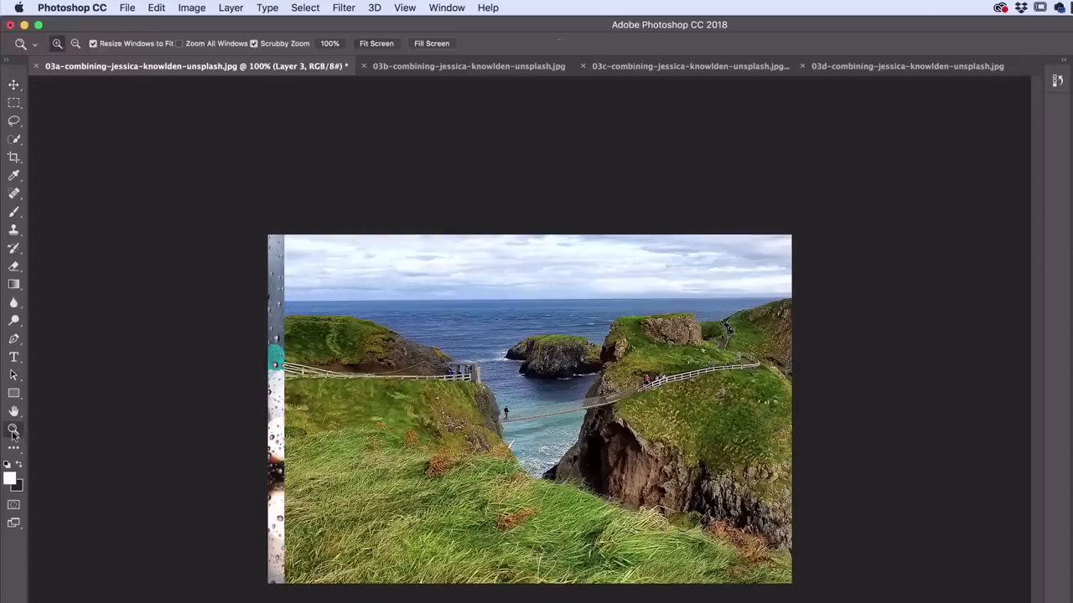
{"action": "left_click", "coordinate": [606, 361]}
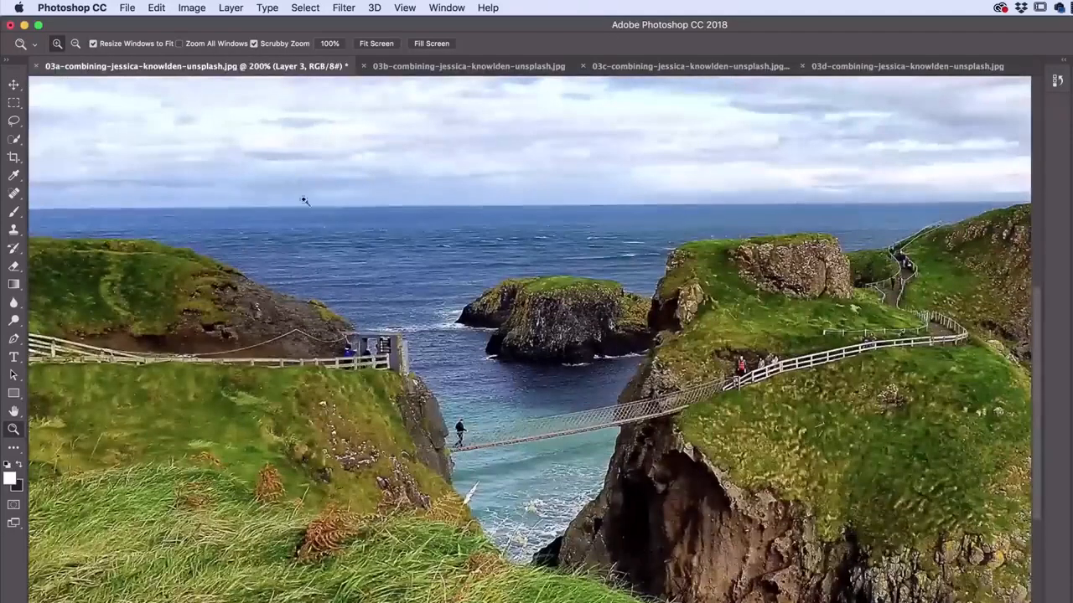
{"action": "left_click", "coordinate": [76, 45]}
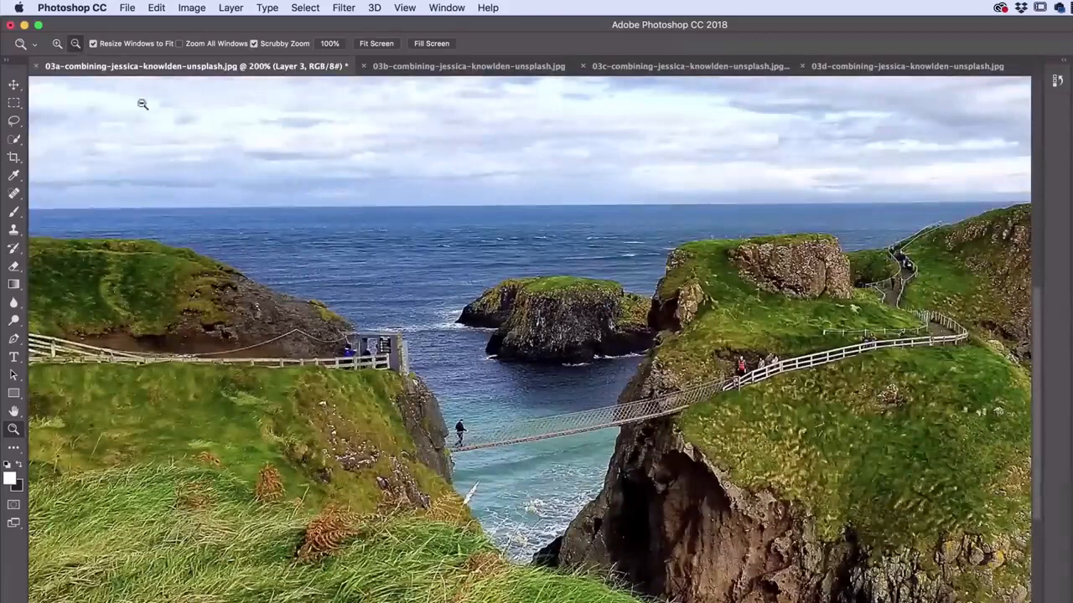
{"action": "left_click", "coordinate": [603, 375]}
{"action": "left_click", "coordinate": [581, 383]}
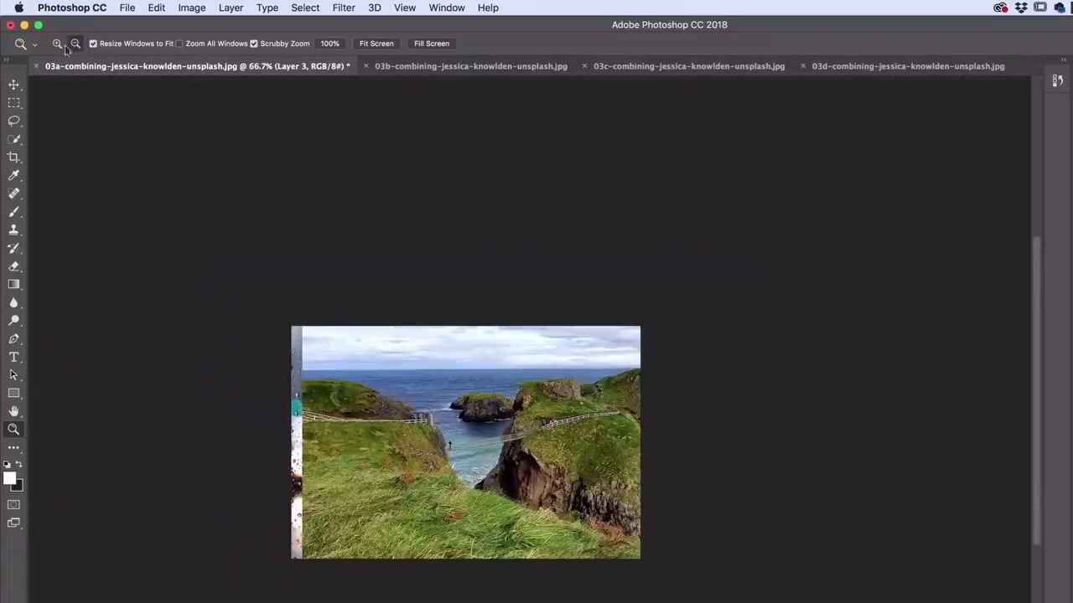
With the Move tool active, view the 03a document at 100%, zoom in closer, and reduce the view to 50%
{"action": "left_click", "coordinate": [15, 86]}
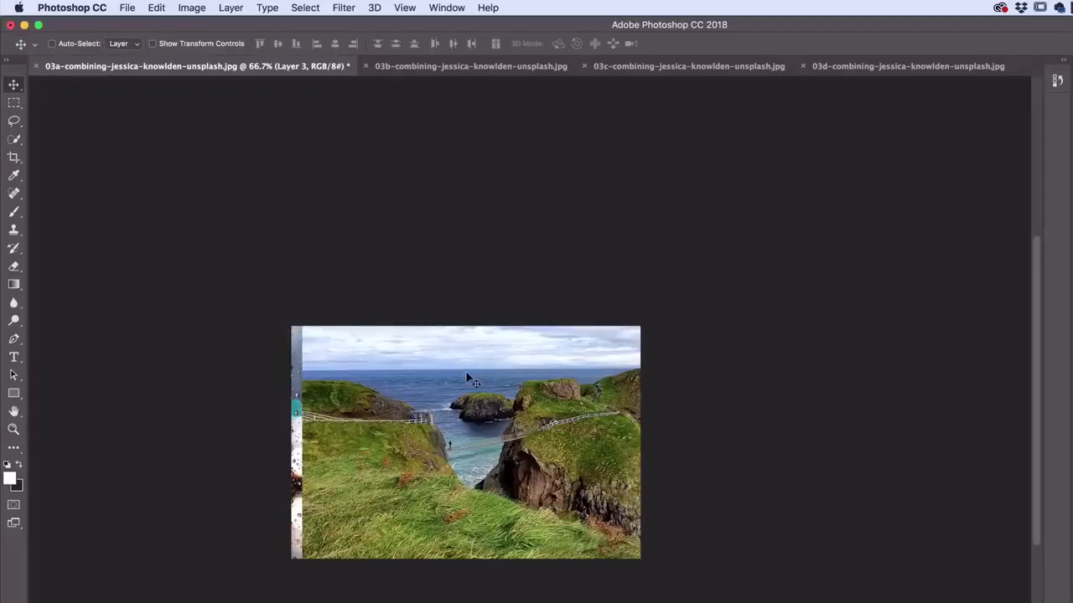
{"action": "key", "text": "super"}
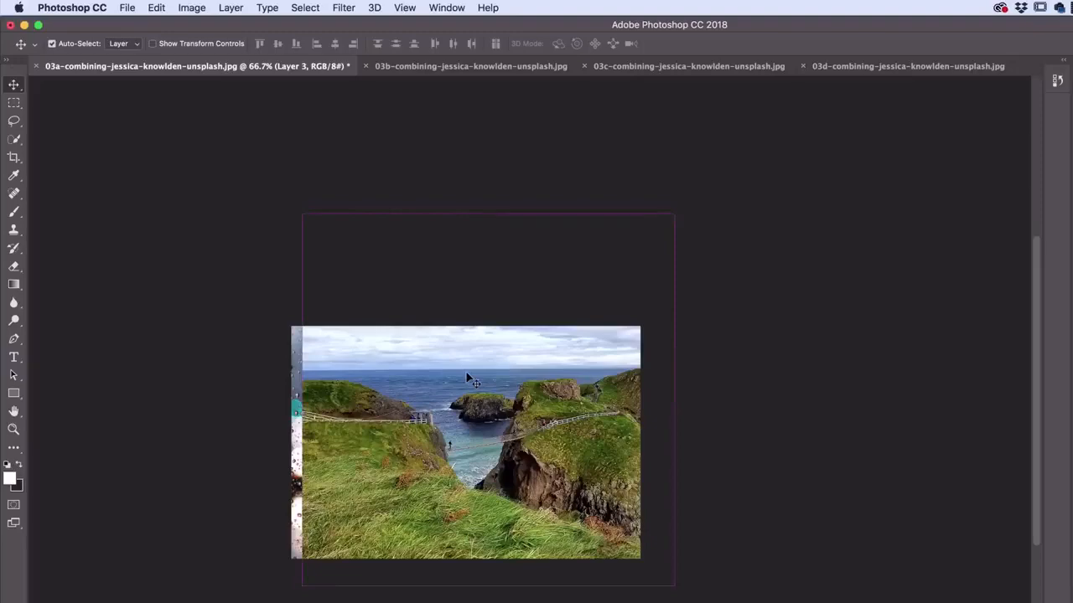
{"action": "key", "text": "super+1"}
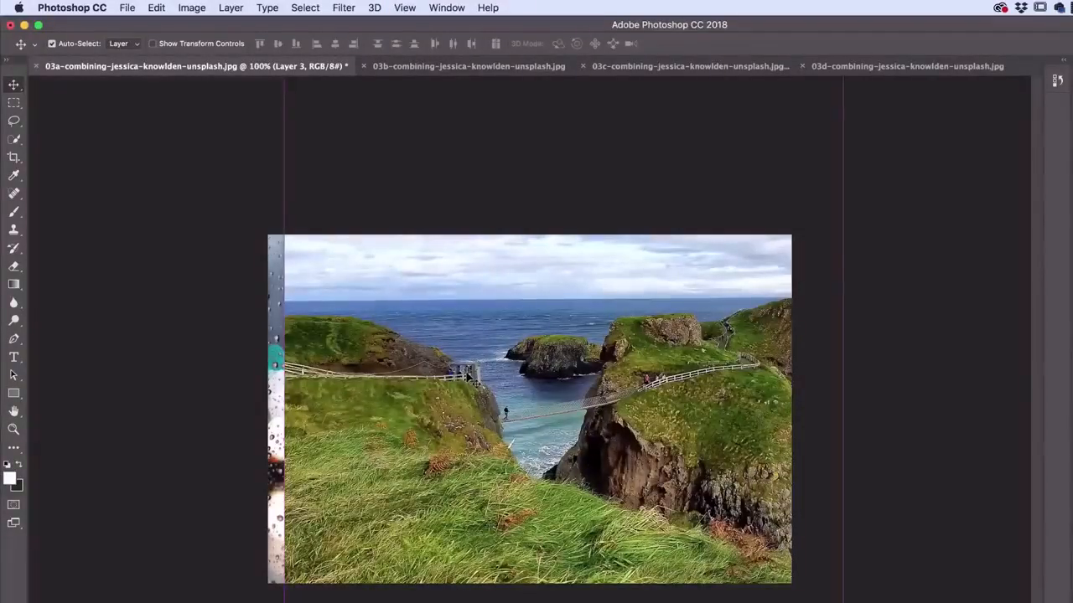
{"action": "key", "text": "super+plus"}
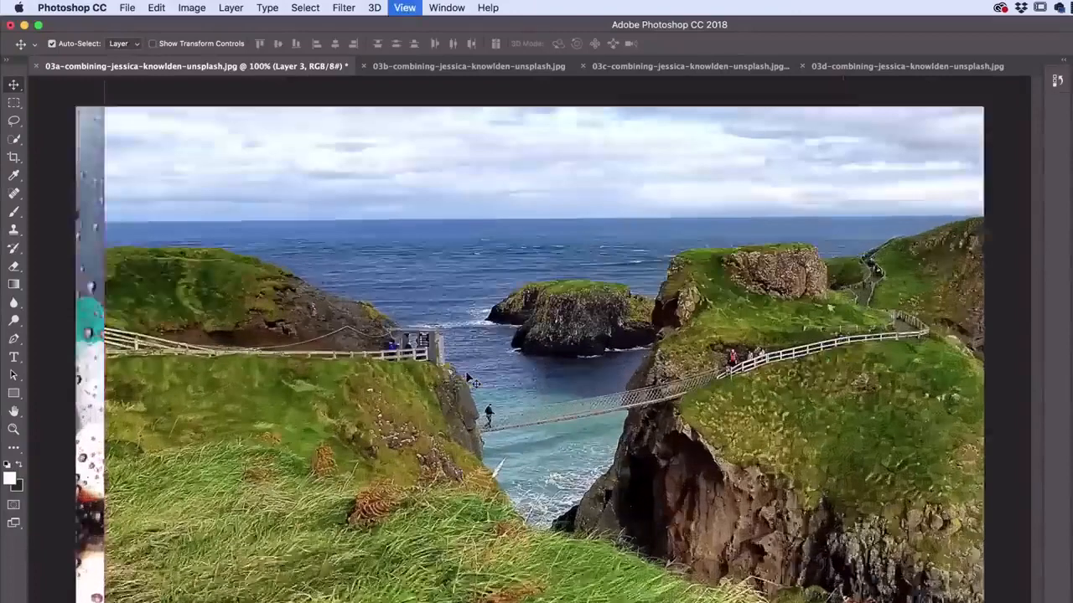
{"action": "key", "text": "super+minus"}
{"action": "key", "text": "super+minus"}
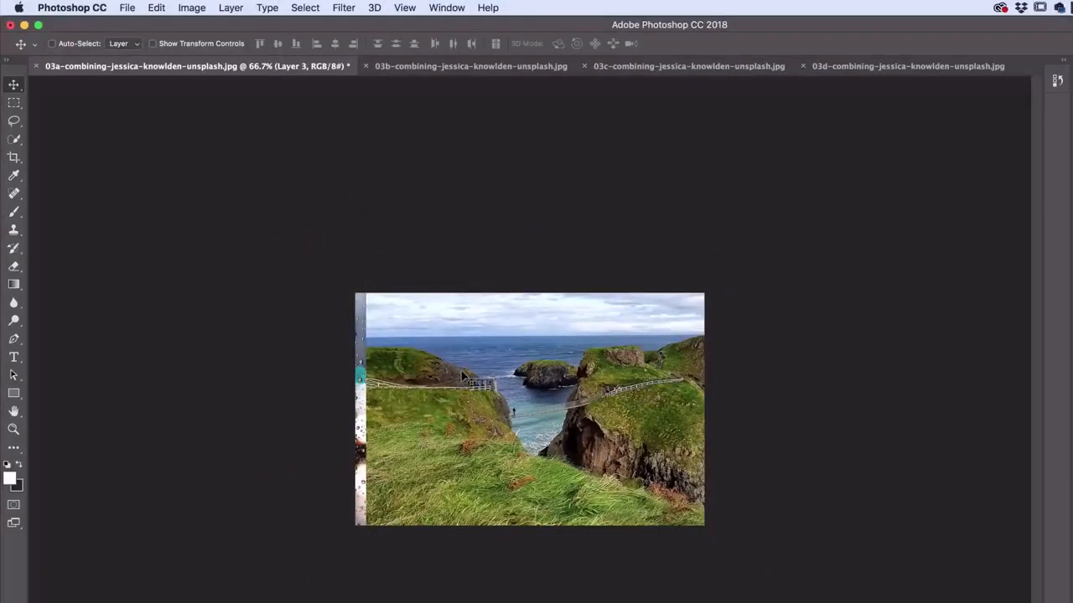
{"action": "key", "text": "super+minus"}
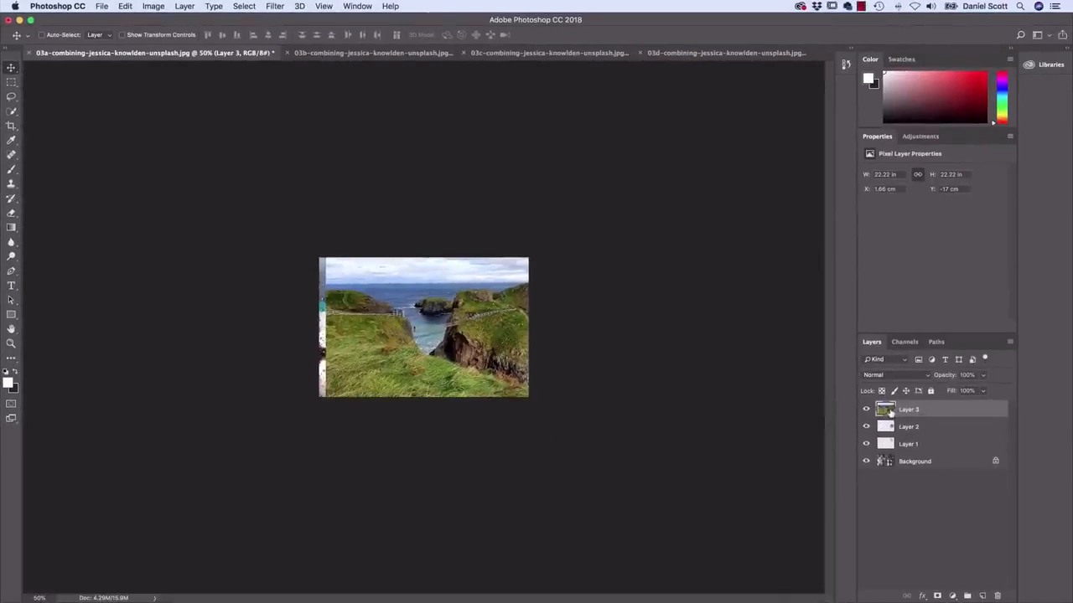
Start a Scale transform on the cliff image's layer, Layer 3
{"action": "left_click", "coordinate": [153, 6]}
{"action": "mouse_move", "coordinate": [125, 6]}
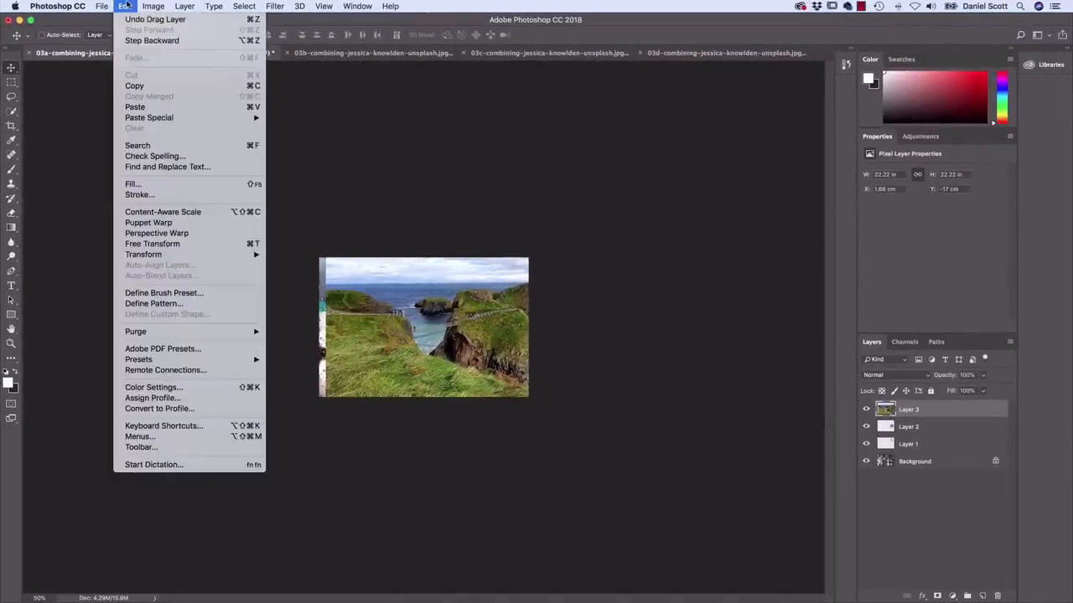
{"action": "mouse_move", "coordinate": [172, 256]}
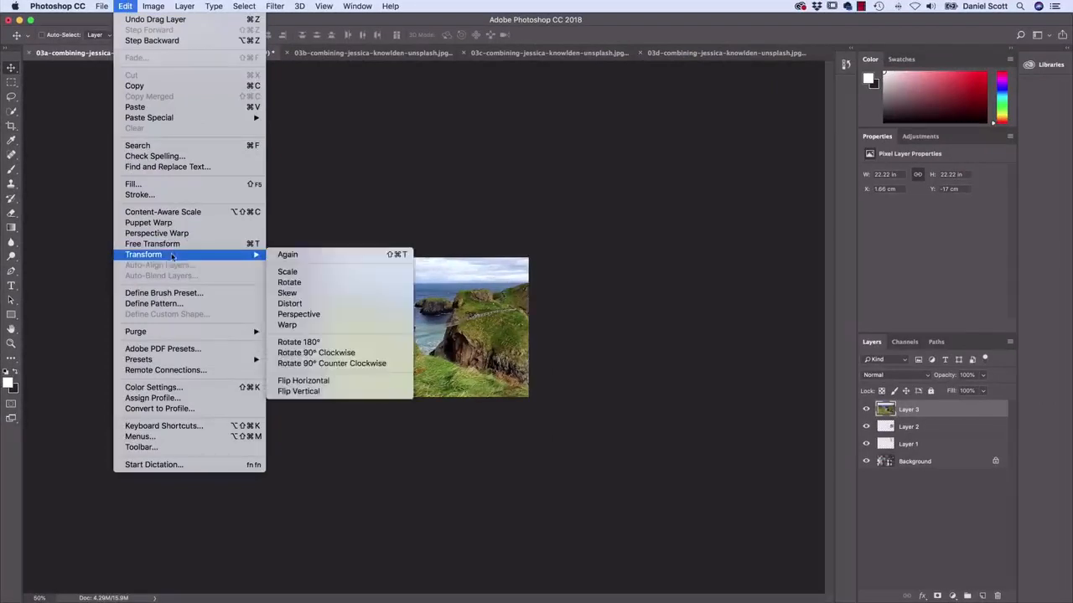
{"action": "left_click", "coordinate": [302, 274]}
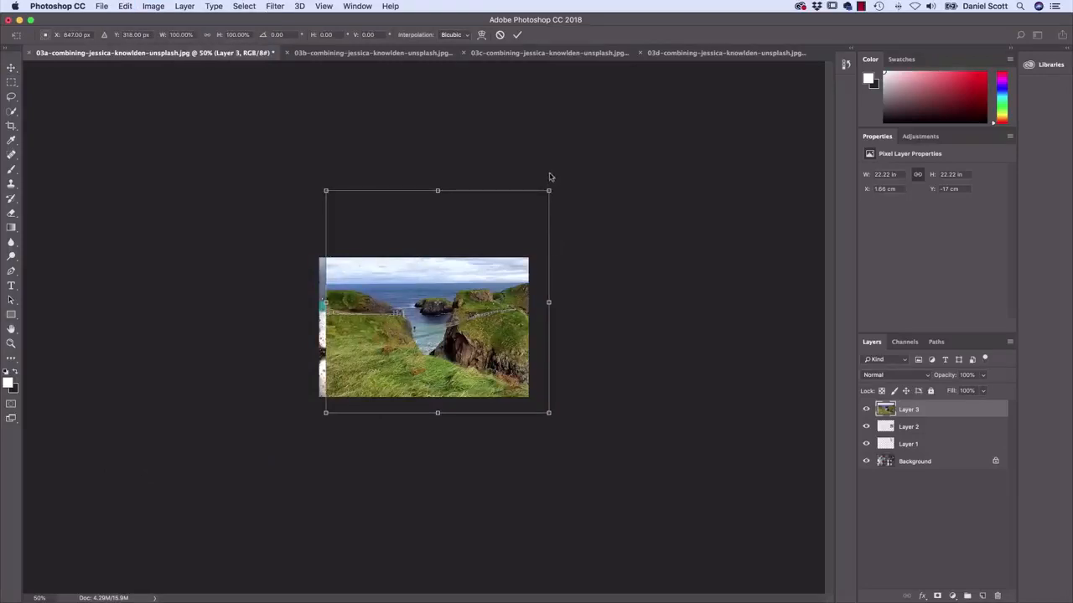
Try narrowing the cliff image to about 77% width without constraining its proportions, and undo the distortion
{"action": "left_click_drag", "start_coordinate": [548, 189], "coordinate": [498, 188]}
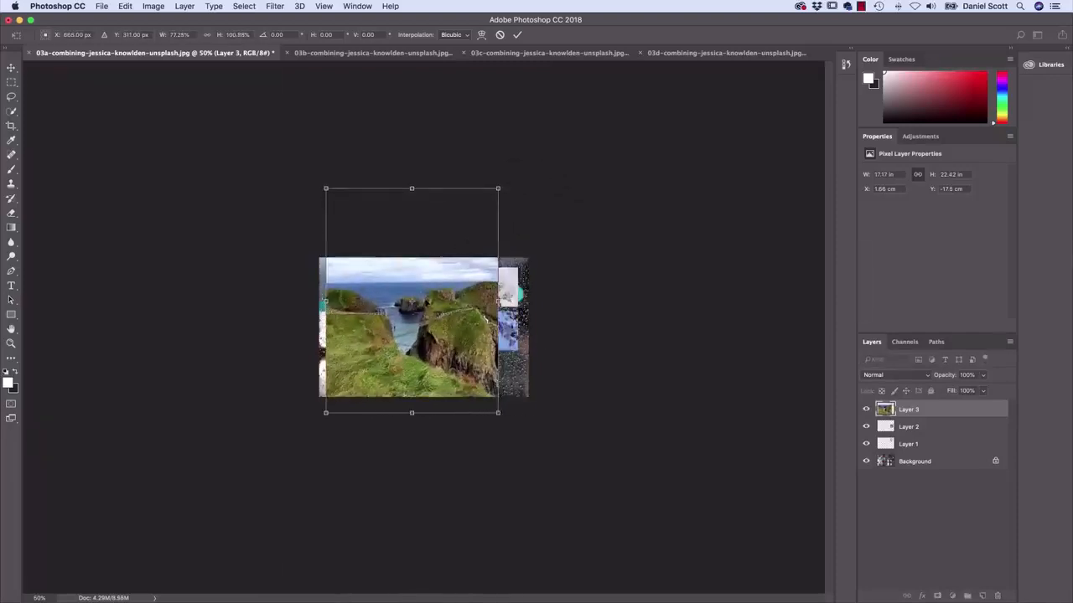
{"action": "left_click", "coordinate": [124, 6]}
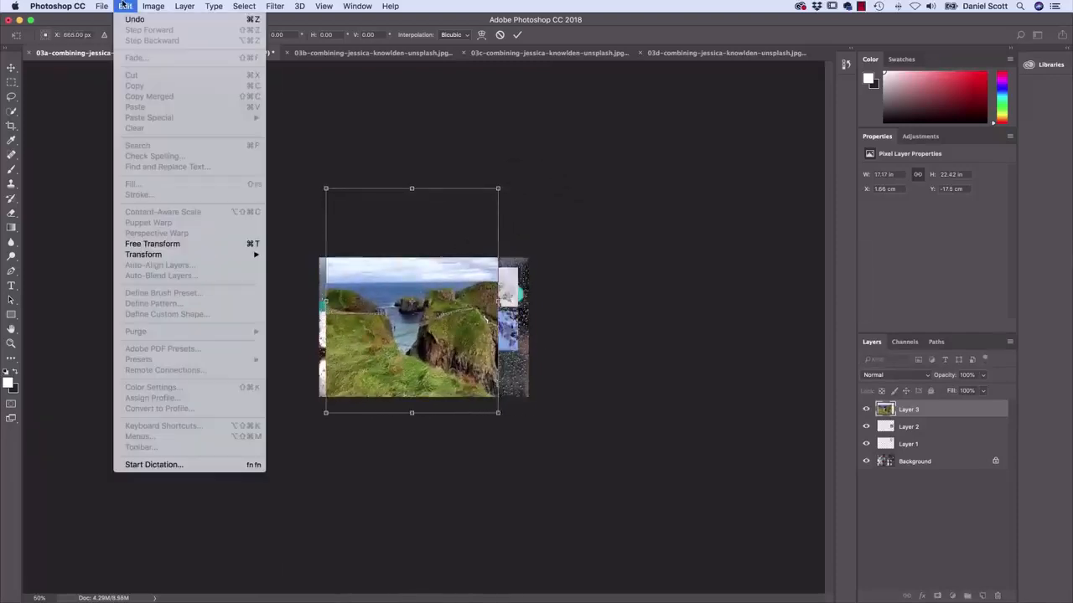
{"action": "left_click", "coordinate": [133, 21]}
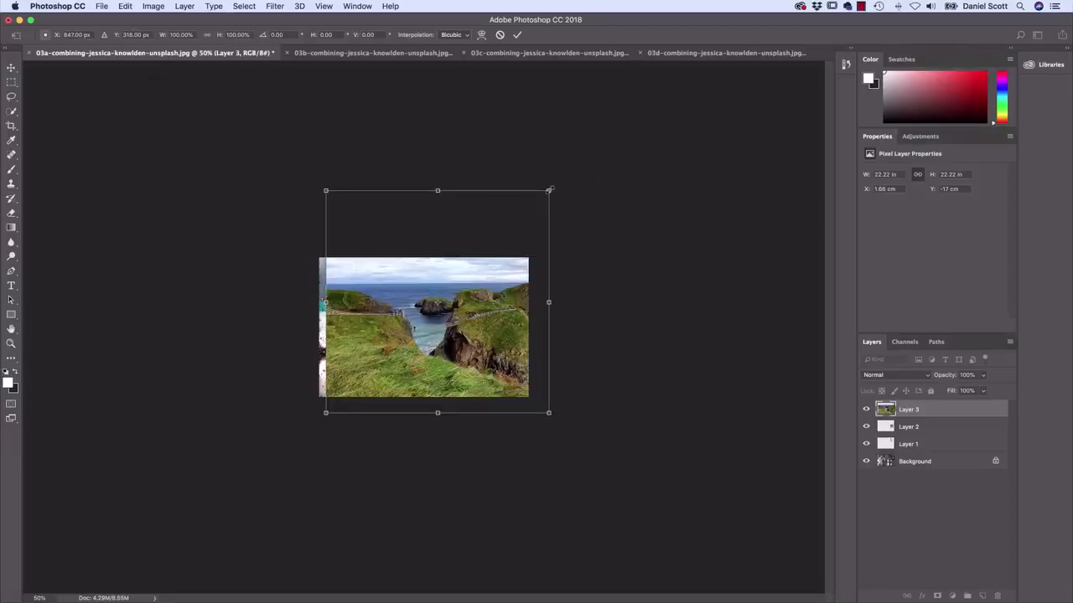
Scale the cliff image proportionally to about 22% and move it below the blue flower image, with their outer edges aligned
{"action": "left_click_drag", "start_coordinate": [549, 190], "coordinate": [459, 279]}
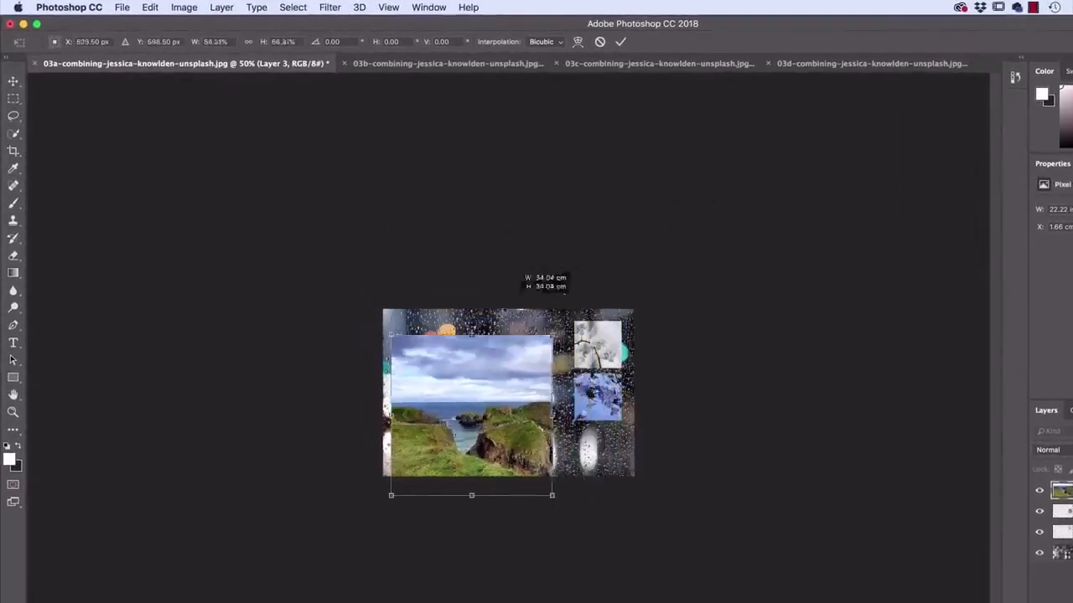
{"action": "left_click_drag", "start_coordinate": [511, 301], "coordinate": [455, 432]}
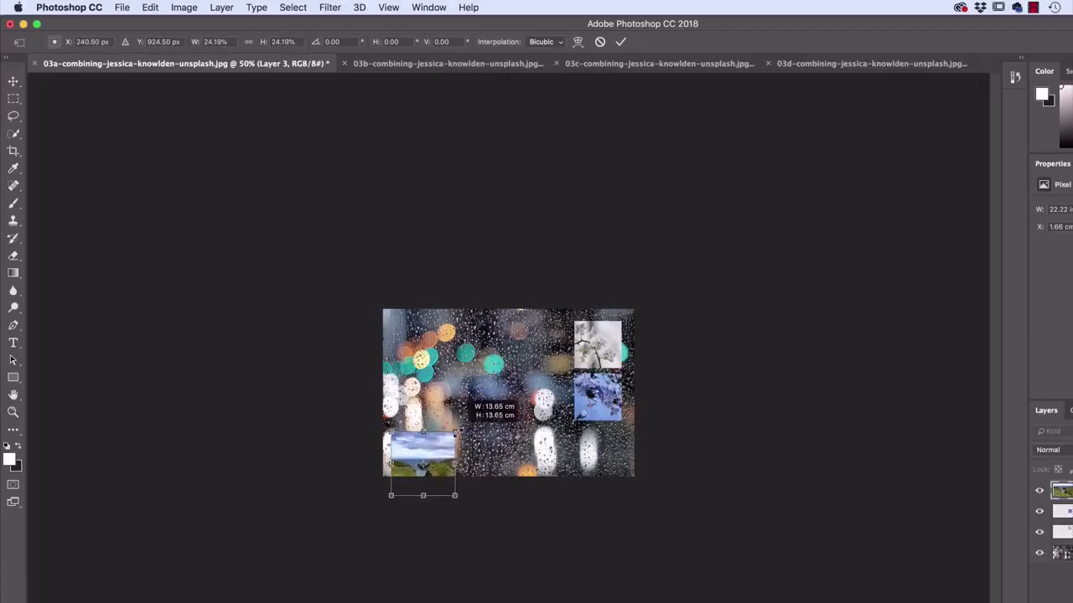
{"action": "left_click_drag", "start_coordinate": [455, 433], "coordinate": [450, 436]}
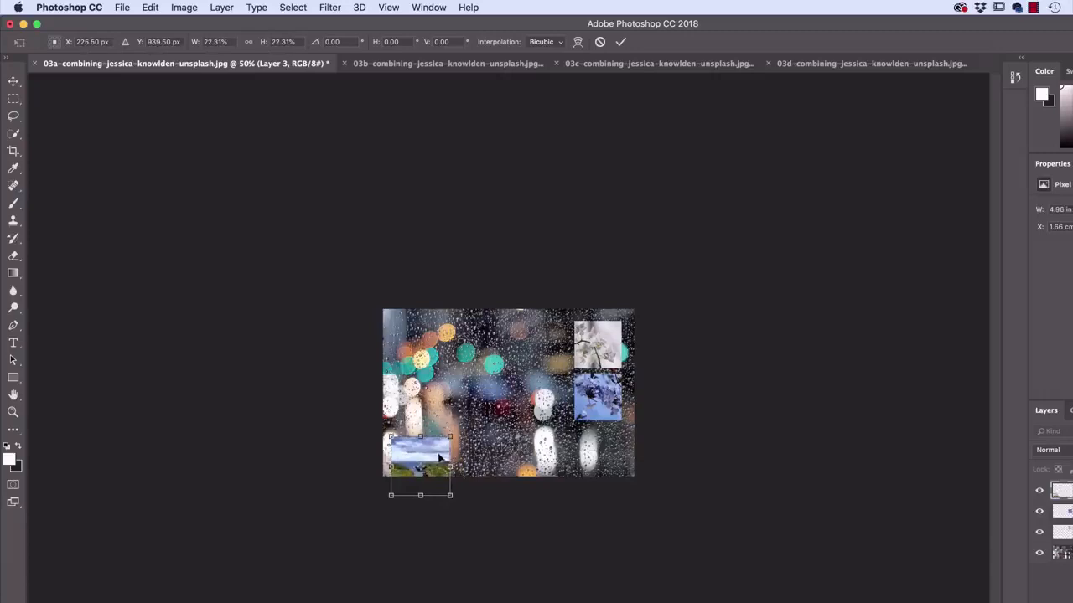
{"action": "left_click_drag", "start_coordinate": [434, 455], "coordinate": [600, 445]}
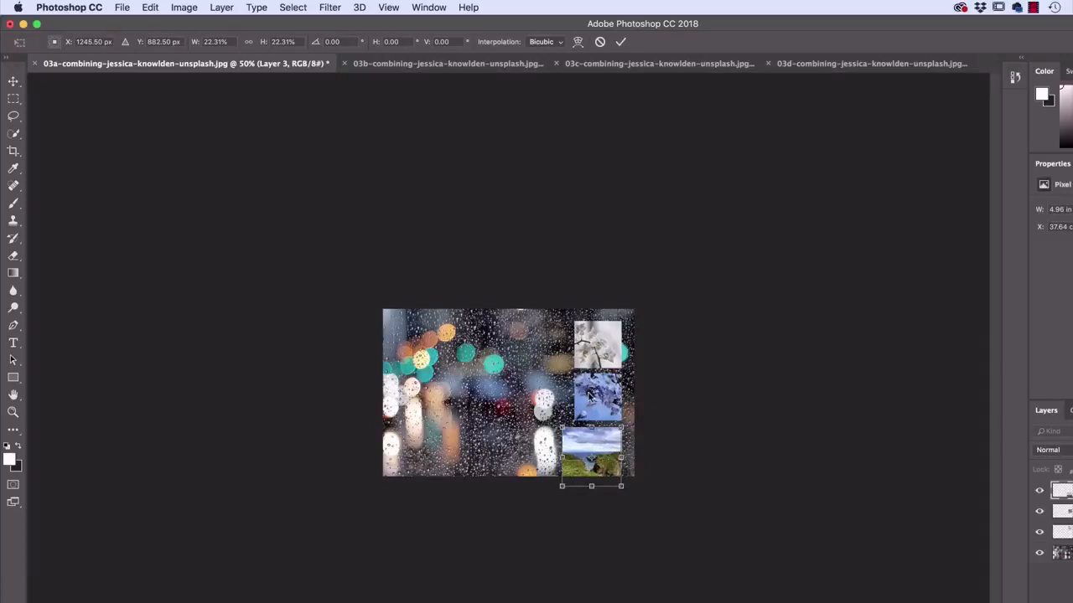
Examine the cliff image's size and alignment against the blue flower image near the photo's lower-right corner at 200% magnification
{"action": "key", "text": "super+plus"}
{"action": "key", "text": "super+plus"}
{"action": "key", "text": "super+plus"}
{"action": "key", "text": "super+plus"}
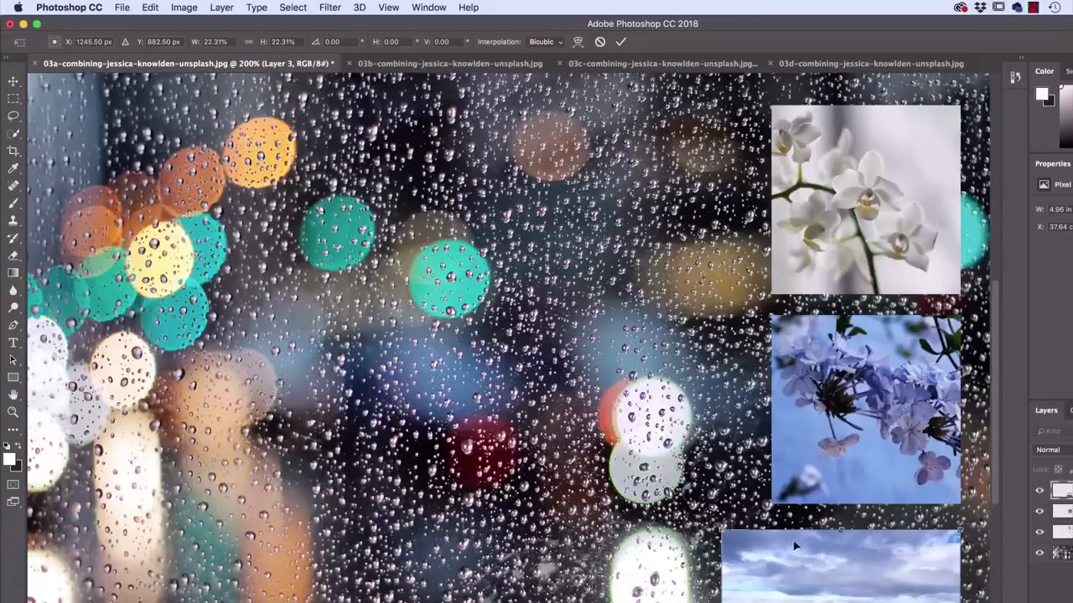
{"action": "left_click_drag", "start_coordinate": [996, 490], "coordinate": [997, 546]}
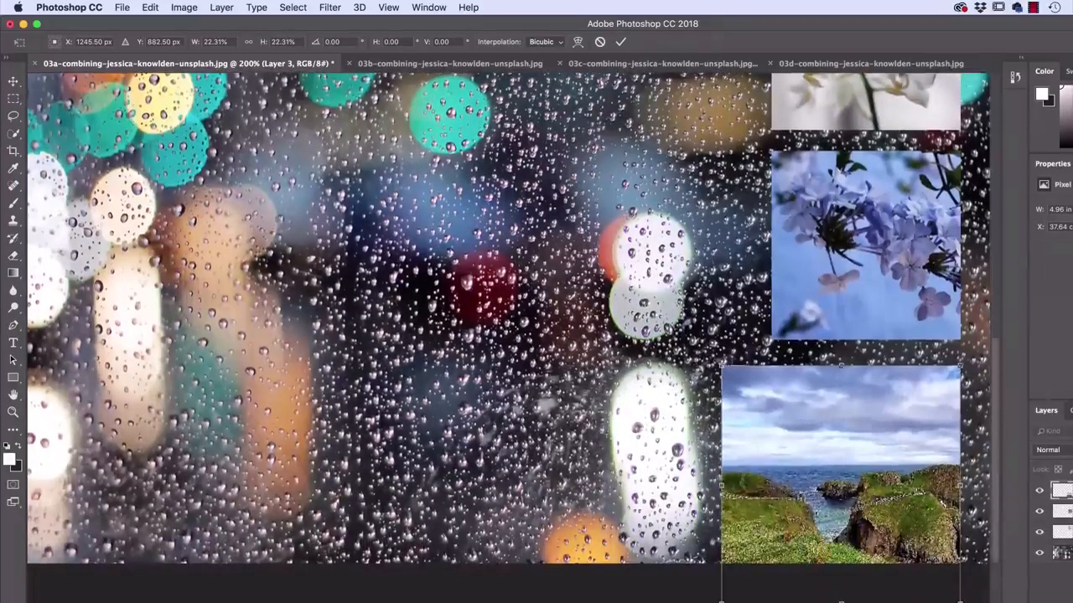
{"action": "scroll", "coordinate": [893, 246], "scroll_direction": "right", "scroll_amount": 5}
{"action": "scroll", "coordinate": [825, 553], "scroll_direction": "right", "scroll_amount": 1}
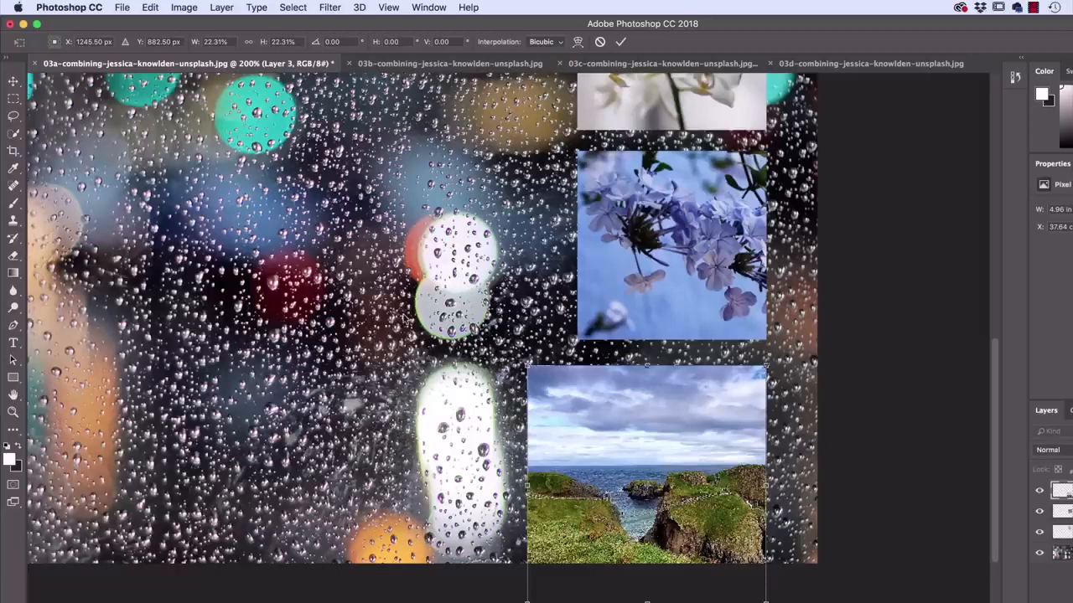
{"action": "scroll", "coordinate": [350, 367], "scroll_direction": "down", "scroll_amount": 1}
{"action": "scroll", "coordinate": [350, 367], "scroll_direction": "down", "scroll_amount": 3}
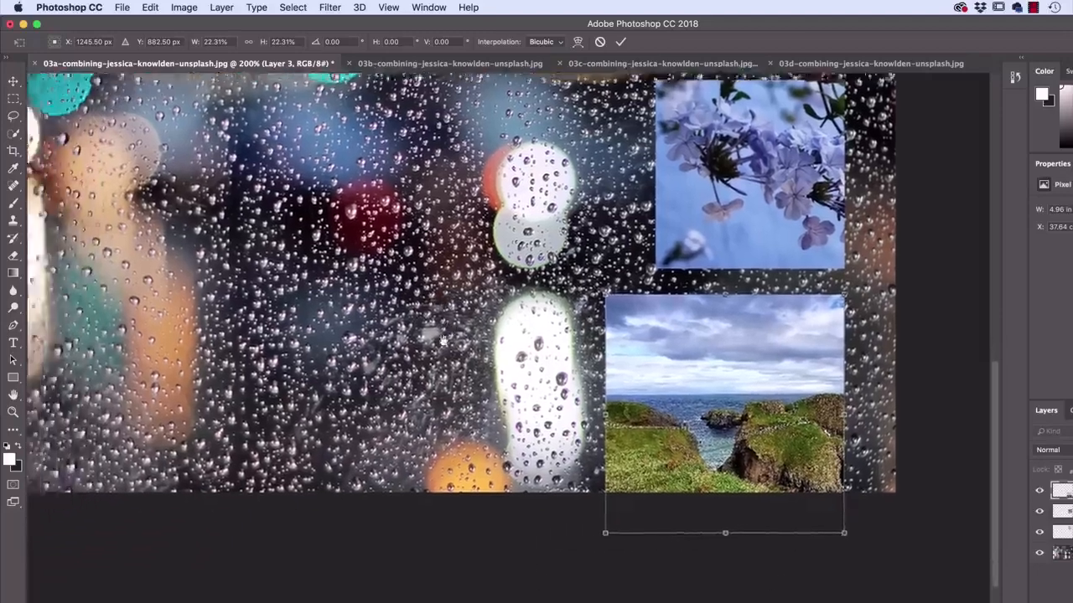
{"action": "scroll", "coordinate": [365, 379], "scroll_direction": "left", "scroll_amount": 4}
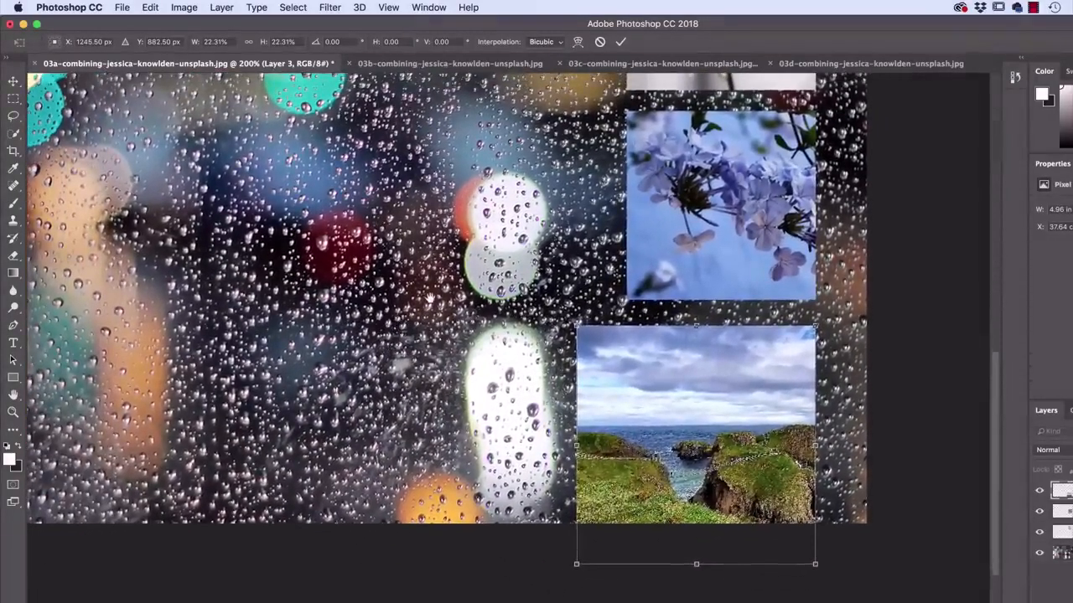
{"action": "scroll", "coordinate": [429, 303], "scroll_direction": "right", "scroll_amount": 5}
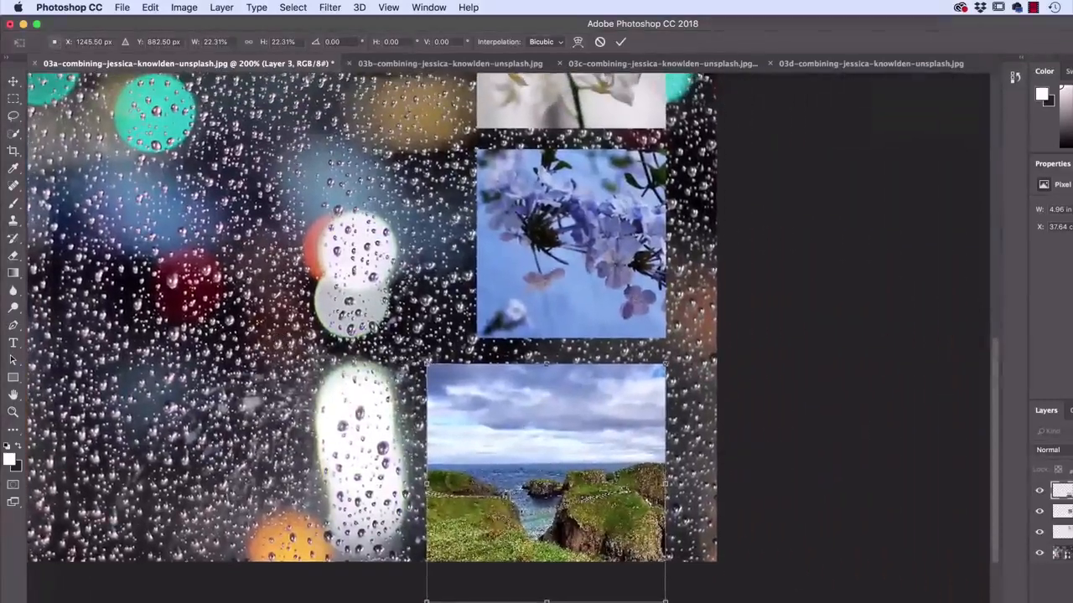
{"action": "scroll", "coordinate": [279, 337], "scroll_direction": "left", "scroll_amount": 4}
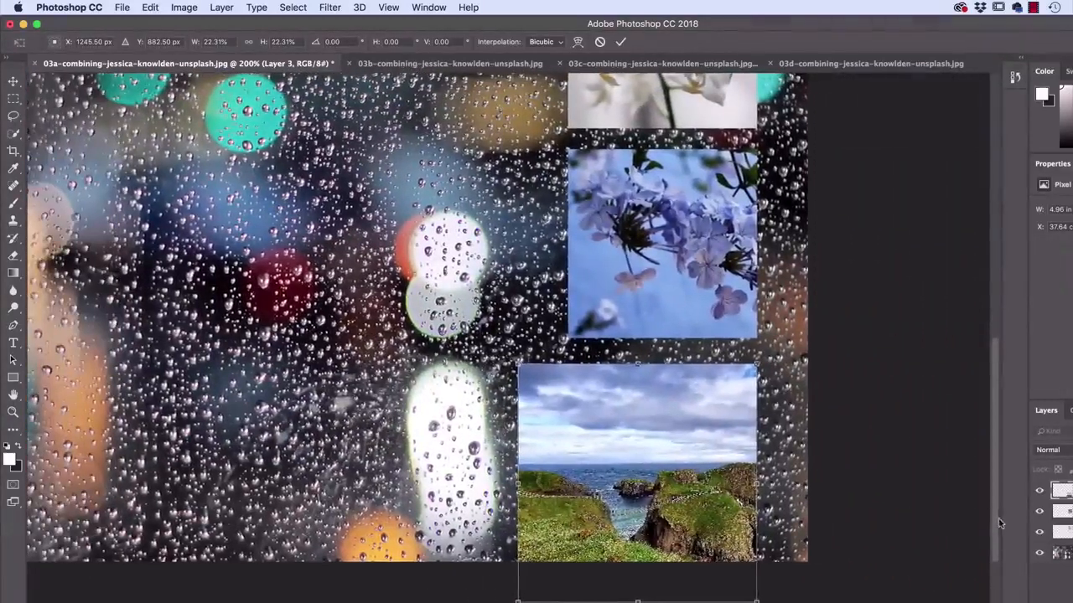
{"action": "scroll", "coordinate": [992, 502], "scroll_direction": "up", "scroll_amount": 3}
{"action": "scroll", "coordinate": [441, 360], "scroll_direction": "down", "scroll_amount": 2}
{"action": "scroll", "coordinate": [441, 360], "scroll_direction": "down", "scroll_amount": 1}
{"action": "scroll", "coordinate": [442, 360], "scroll_direction": "right", "scroll_amount": 1}
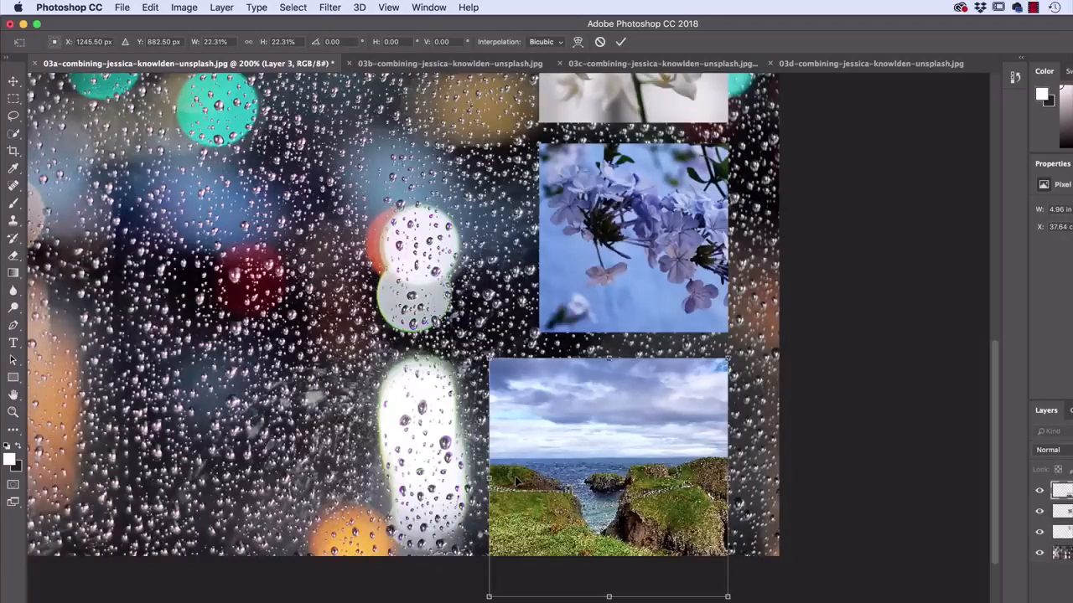
Scale the cliff image proportionally to about 18% so its width matches the blue flower image above, and apply the transform
{"action": "left_click_drag", "start_coordinate": [489, 597], "coordinate": [537, 551]}
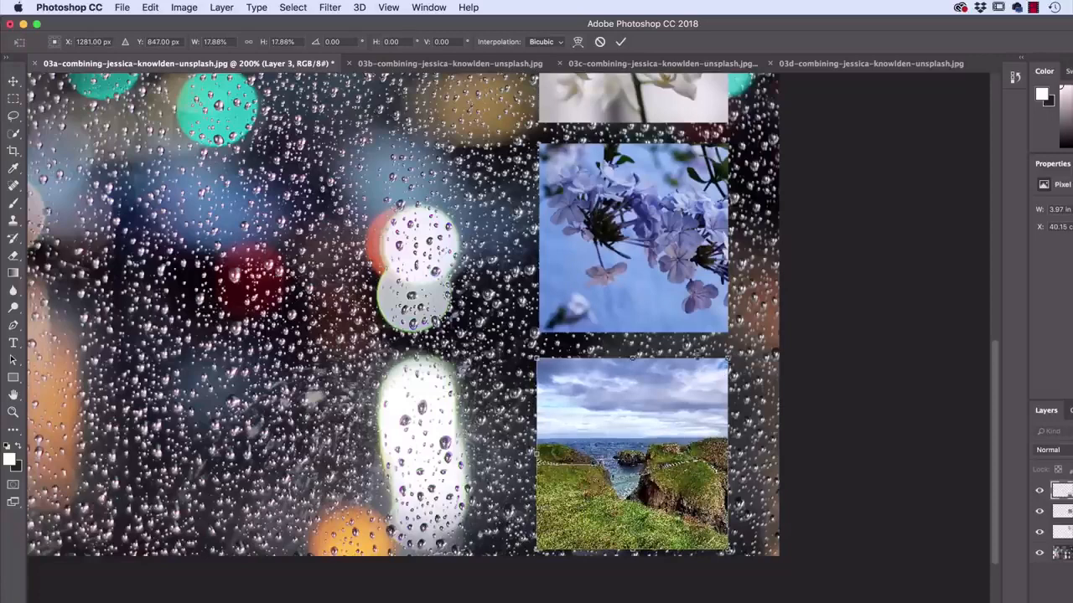
{"action": "left_click", "coordinate": [206, 6]}
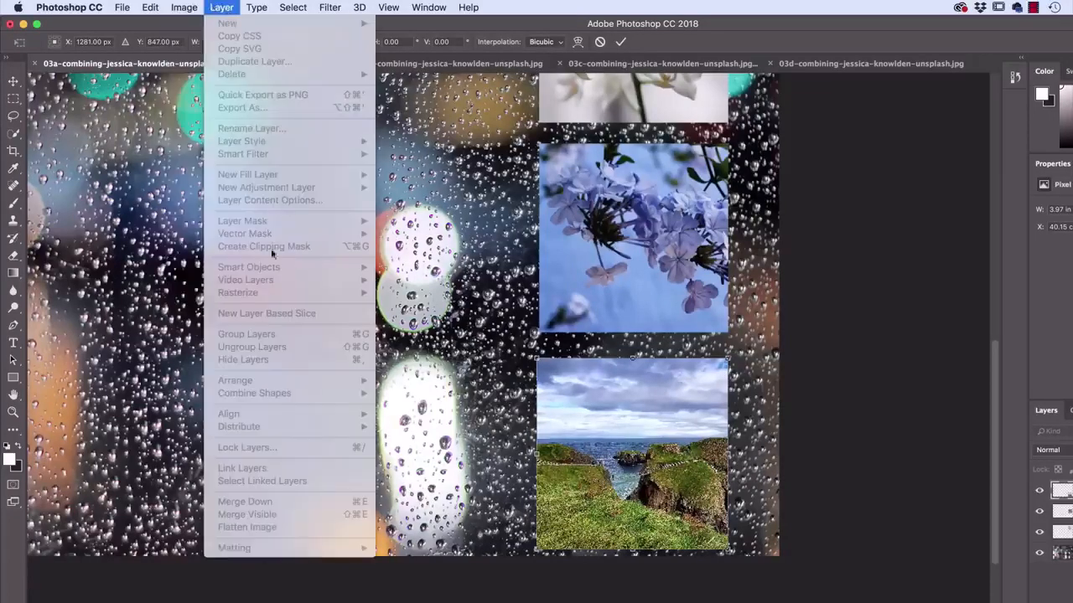
{"action": "left_click", "coordinate": [222, 6]}
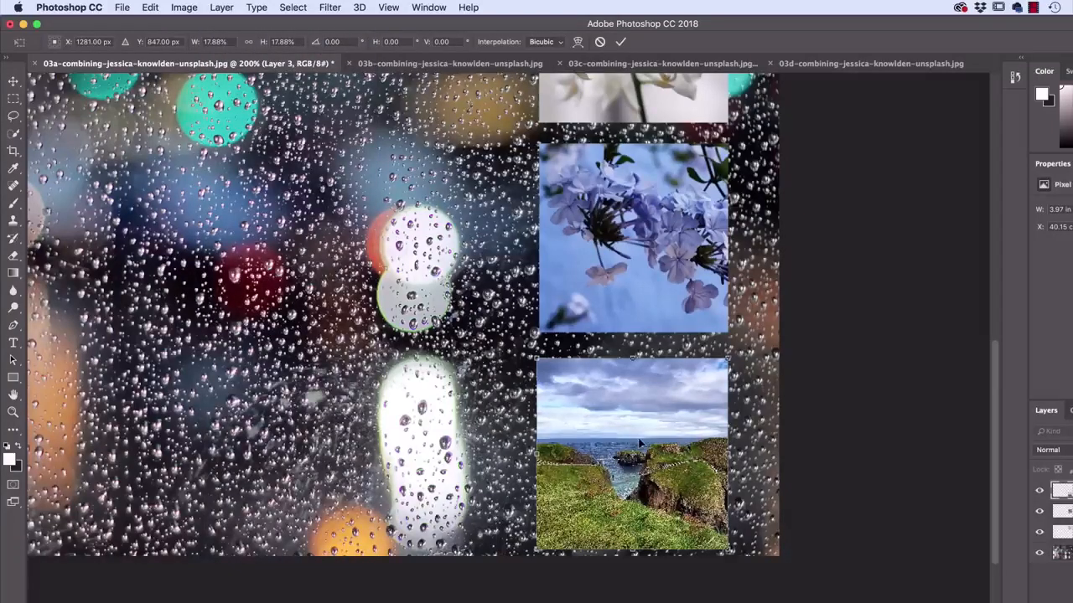
{"action": "key", "text": "Return"}
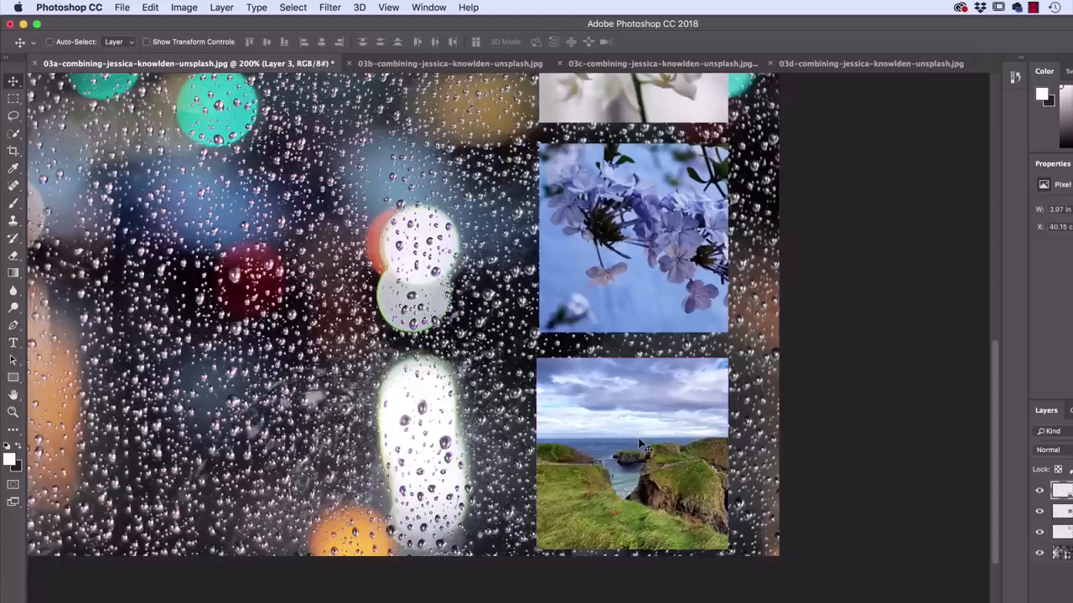
Turn on automatic layer selection and move the orchid, blue flower and cliff images slightly up and toward the photo's right edge
{"action": "key", "text": "super+minus"}
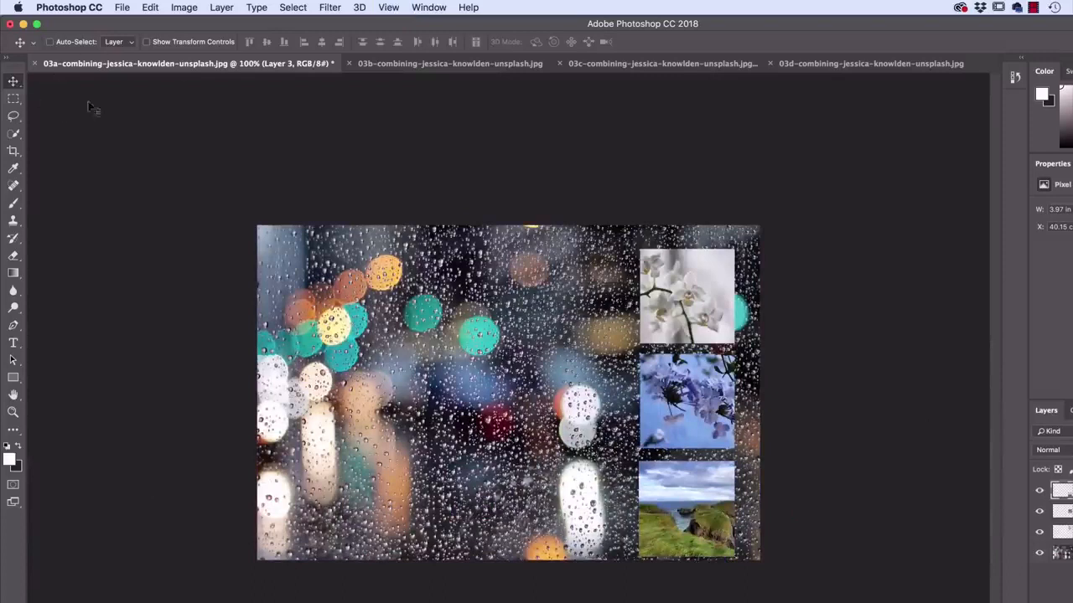
{"action": "left_click", "coordinate": [49, 42]}
{"action": "left_click_drag", "start_coordinate": [702, 308], "coordinate": [703, 294]}
{"action": "left_click_drag", "start_coordinate": [697, 396], "coordinate": [704, 390]}
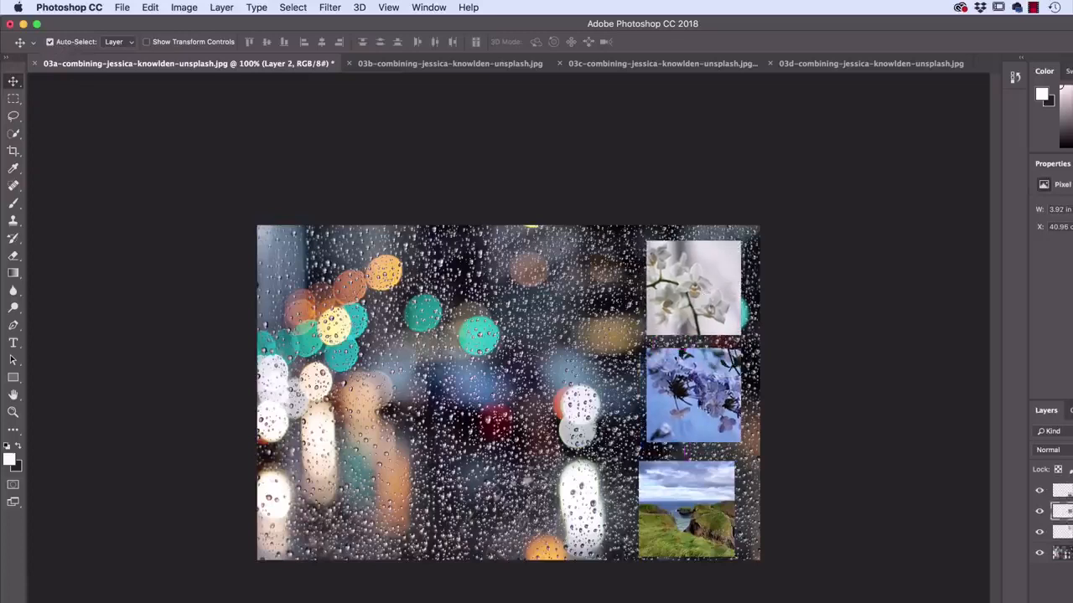
{"action": "left_click_drag", "start_coordinate": [696, 491], "coordinate": [702, 487]}
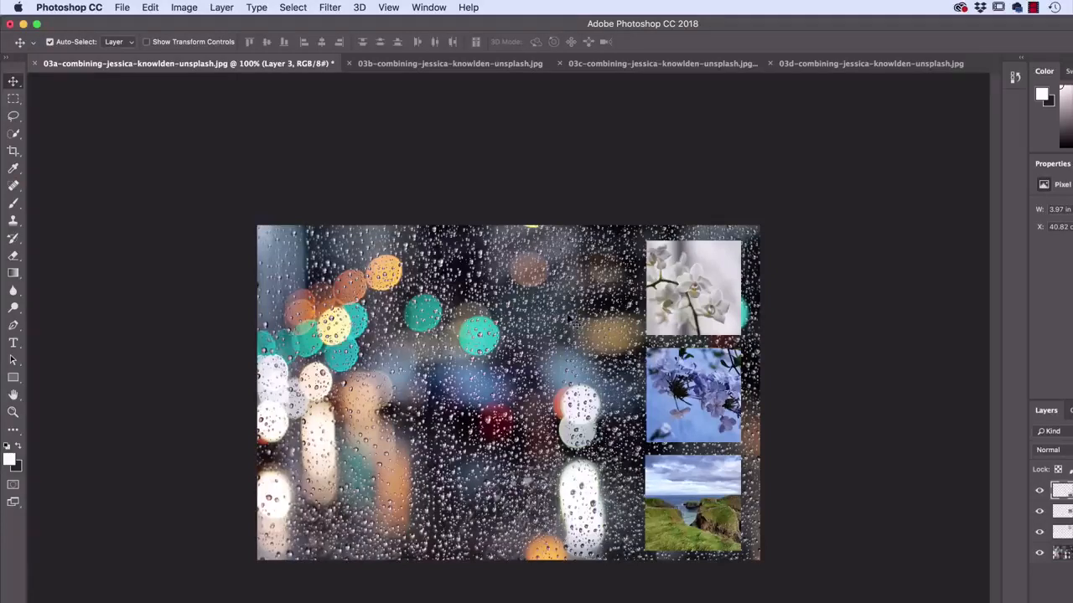
Examine the edges and spacing of the orchid, blue flower and cliff images at 300% magnification
{"action": "left_click", "coordinate": [151, 8]}
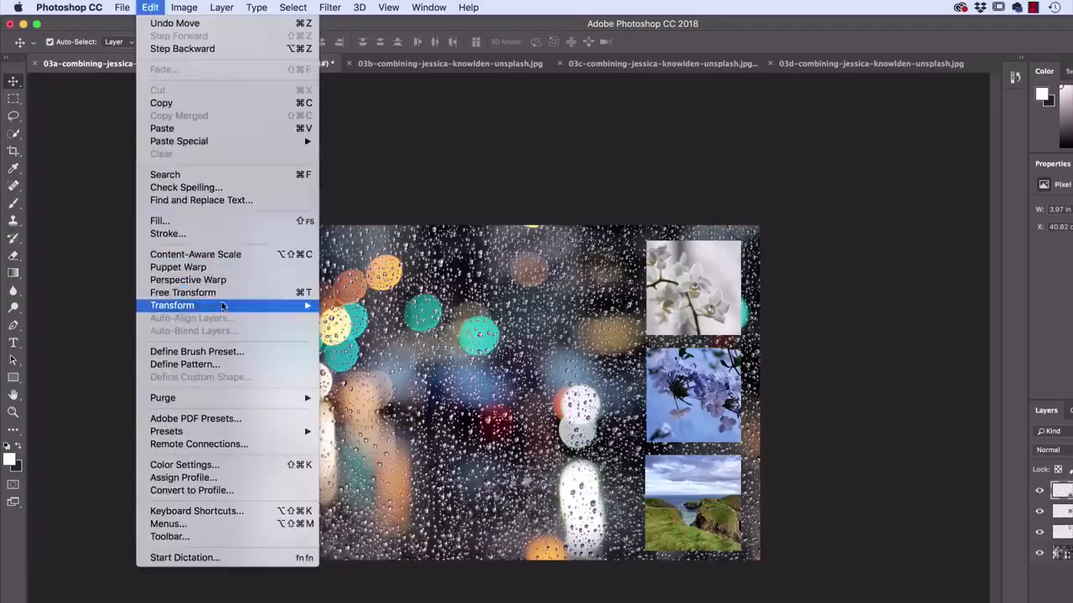
{"action": "left_click", "coordinate": [439, 174]}
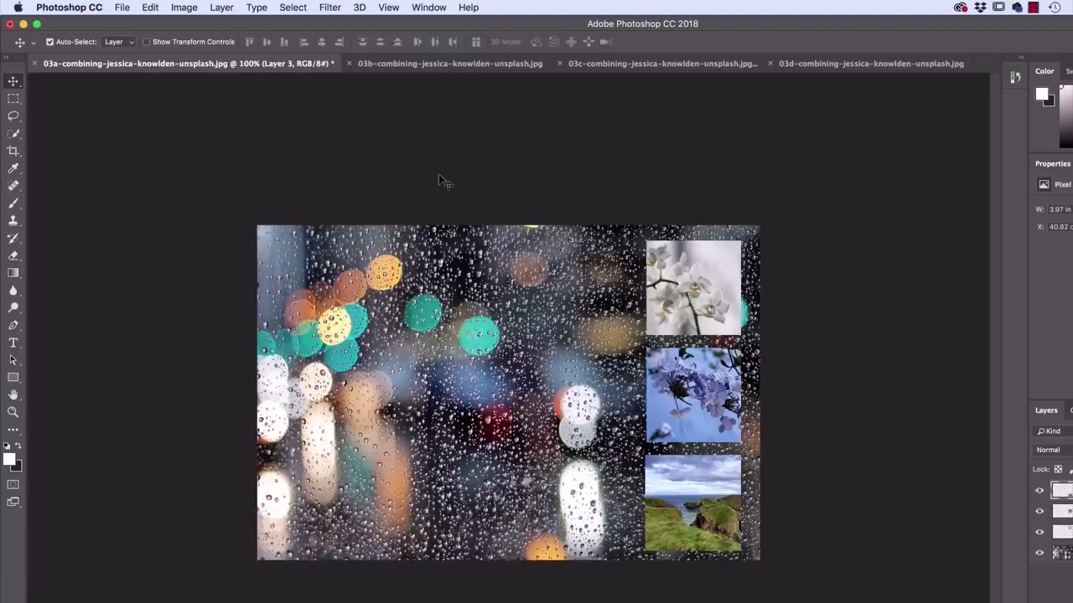
{"action": "key", "text": "super+plus"}
{"action": "key", "text": "super+minus"}
{"action": "key", "text": "super+plus"}
{"action": "key", "text": "super+plus"}
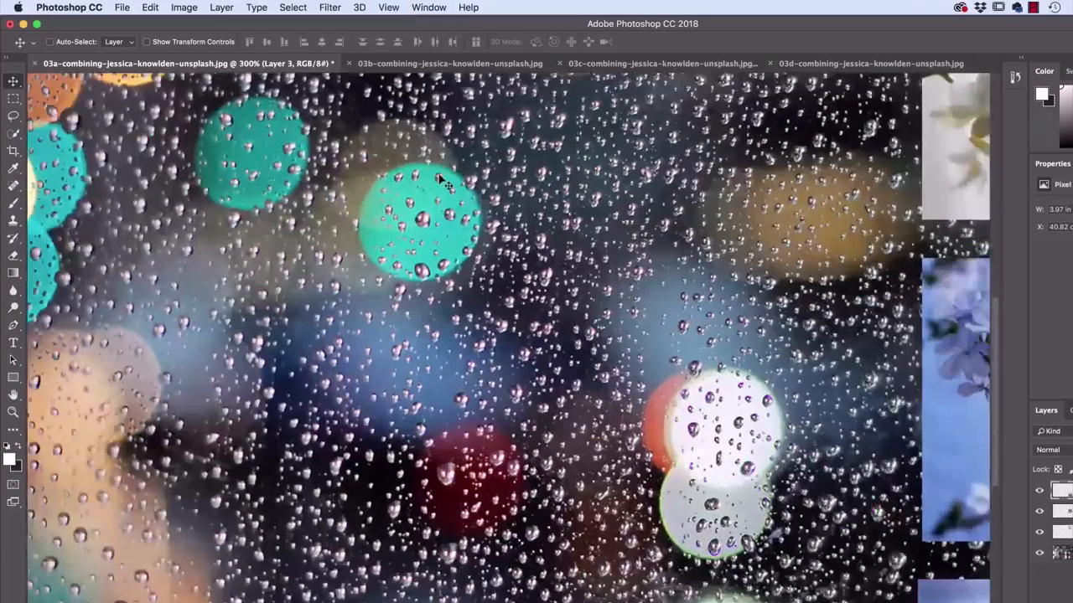
{"action": "scroll", "coordinate": [569, 468], "scroll_direction": "right", "scroll_amount": 3}
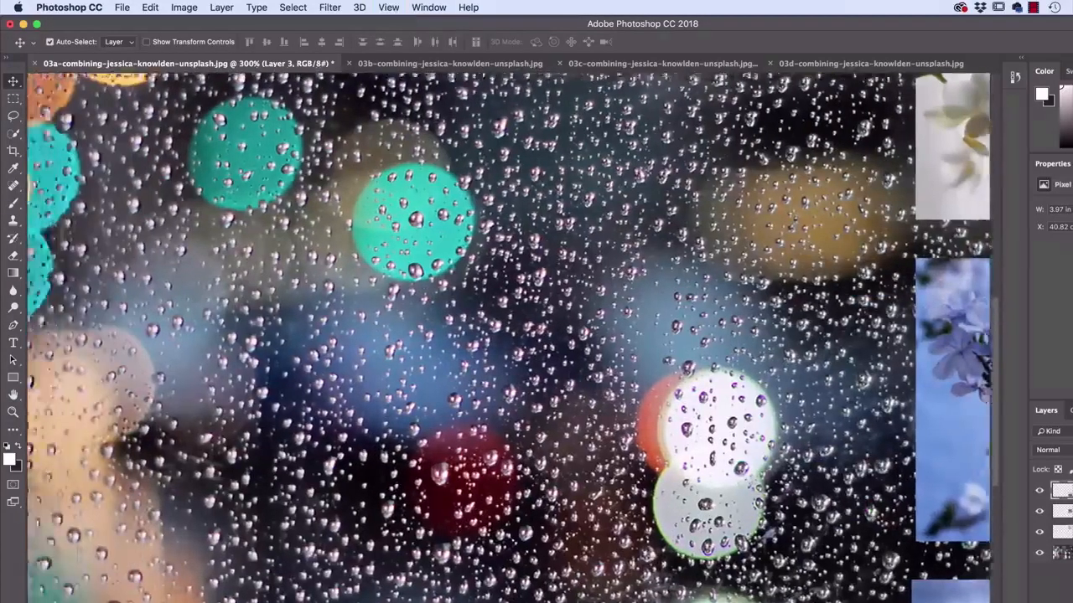
{"action": "scroll", "coordinate": [578, 470], "scroll_direction": "right", "scroll_amount": 10}
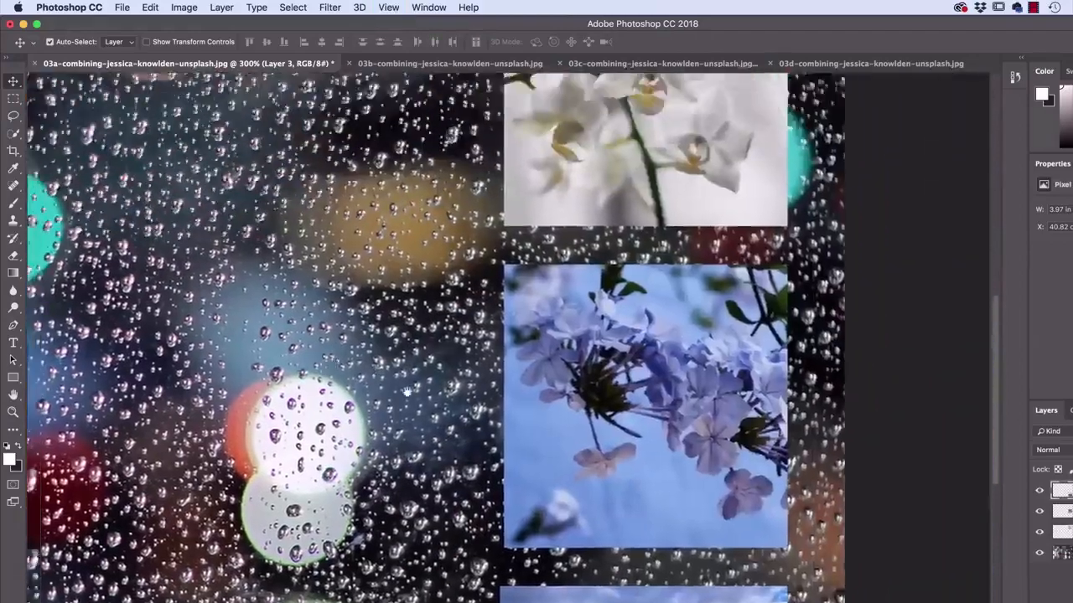
{"action": "scroll", "coordinate": [730, 424], "scroll_direction": "left", "scroll_amount": 10}
{"action": "scroll", "coordinate": [730, 423], "scroll_direction": "up", "scroll_amount": 4}
{"action": "scroll", "coordinate": [731, 423], "scroll_direction": "left", "scroll_amount": 5}
{"action": "scroll", "coordinate": [731, 423], "scroll_direction": "up", "scroll_amount": 3}
{"action": "scroll", "coordinate": [429, 368], "scroll_direction": "right", "scroll_amount": 12}
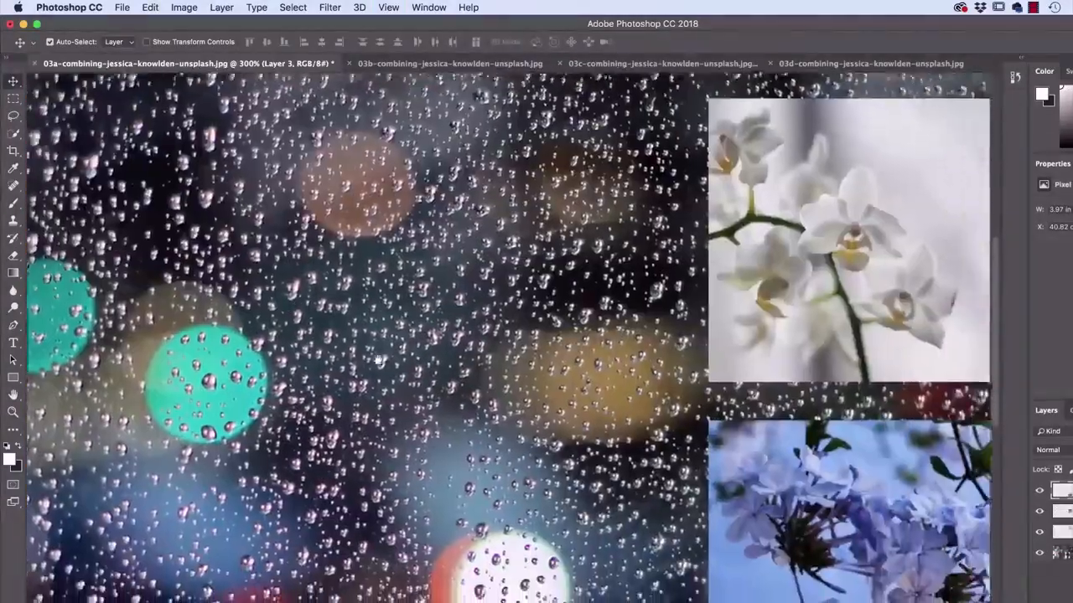
{"action": "scroll", "coordinate": [429, 369], "scroll_direction": "right", "scroll_amount": 1}
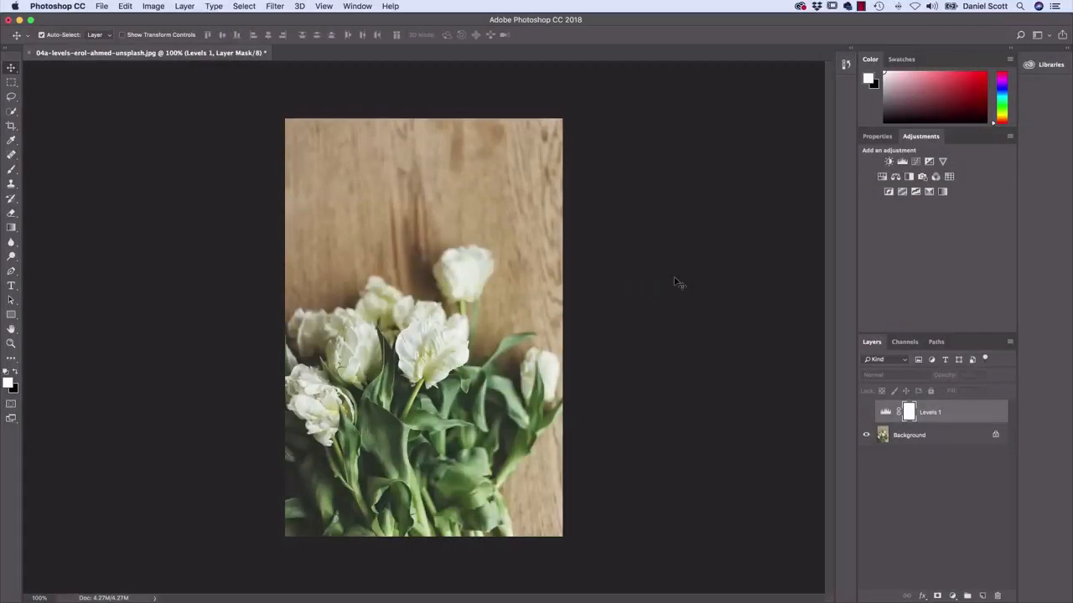
Show the Levels 1 adjustment layer to preview its effect on the tulip photo
{"action": "left_click", "coordinate": [865, 414]}
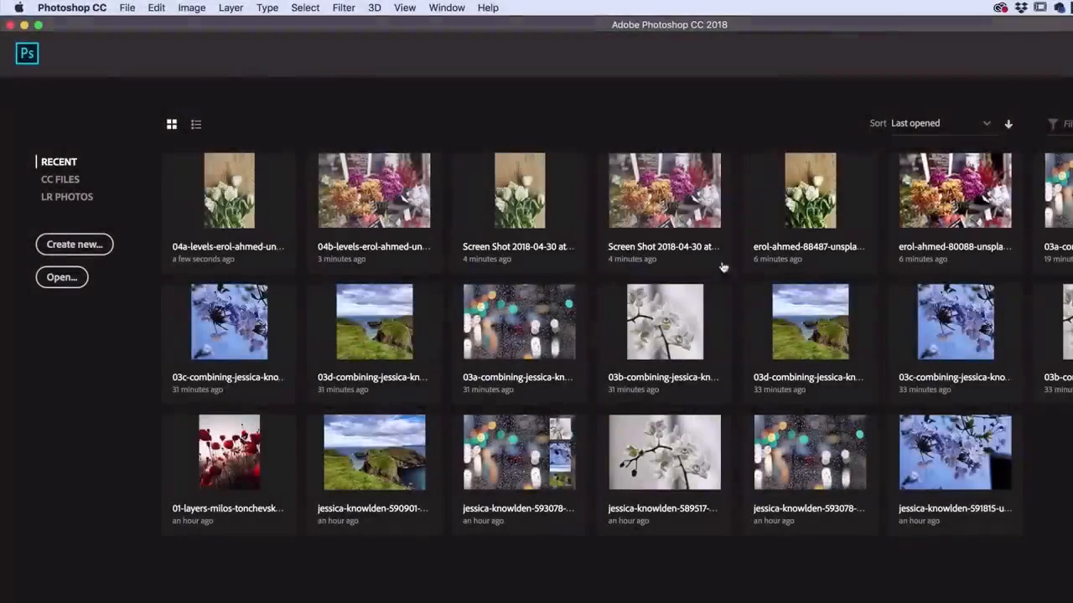
Open 04a-levels-erol-ahmed-unsplash.jpg from the Source Files folder
{"action": "left_click", "coordinate": [127, 8]}
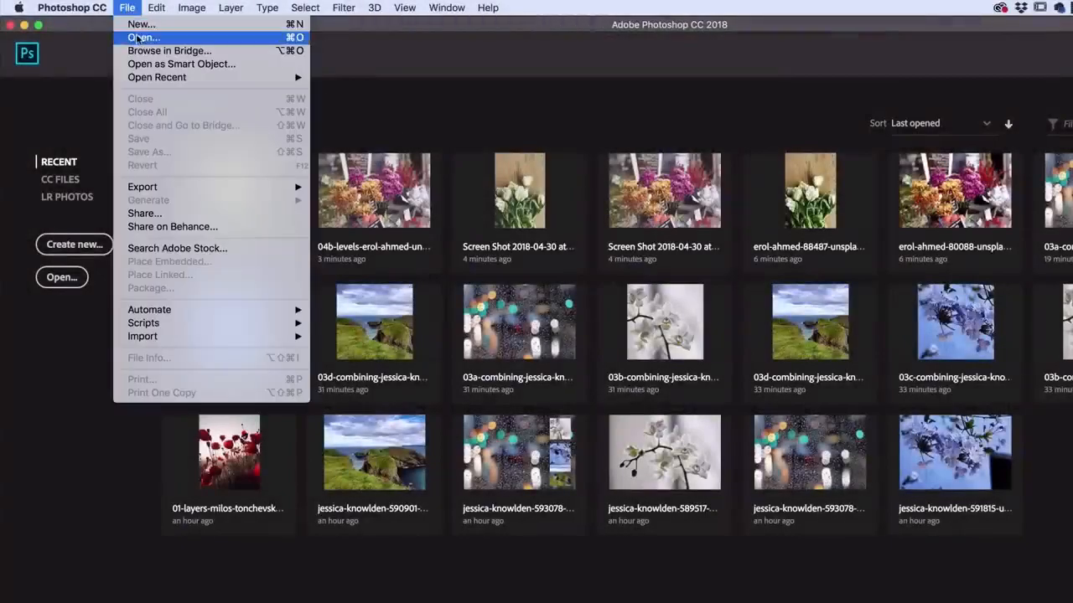
{"action": "left_click", "coordinate": [135, 36]}
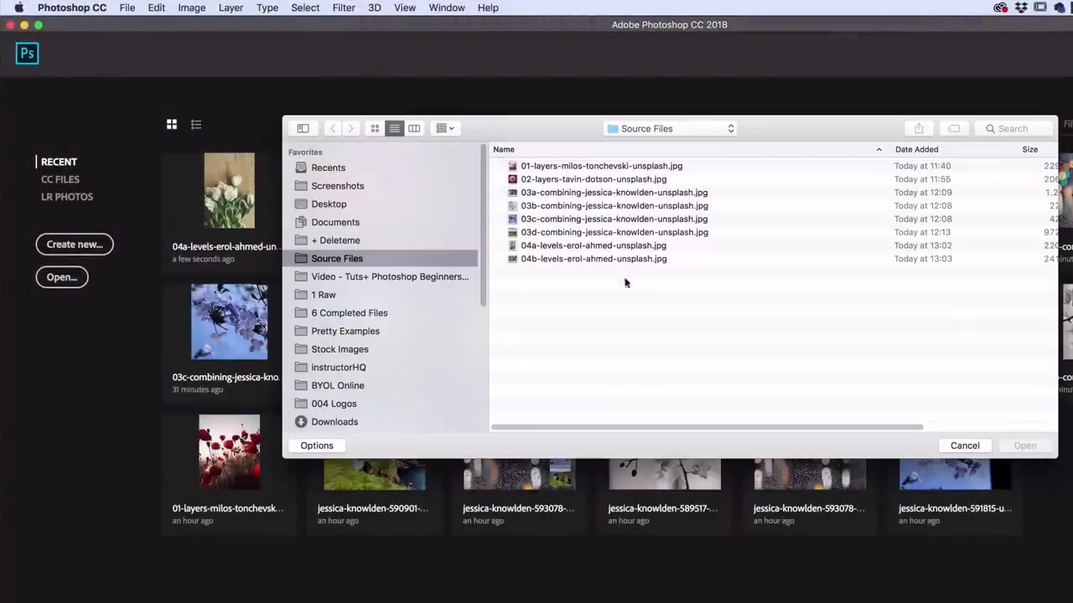
{"action": "left_click", "coordinate": [531, 248]}
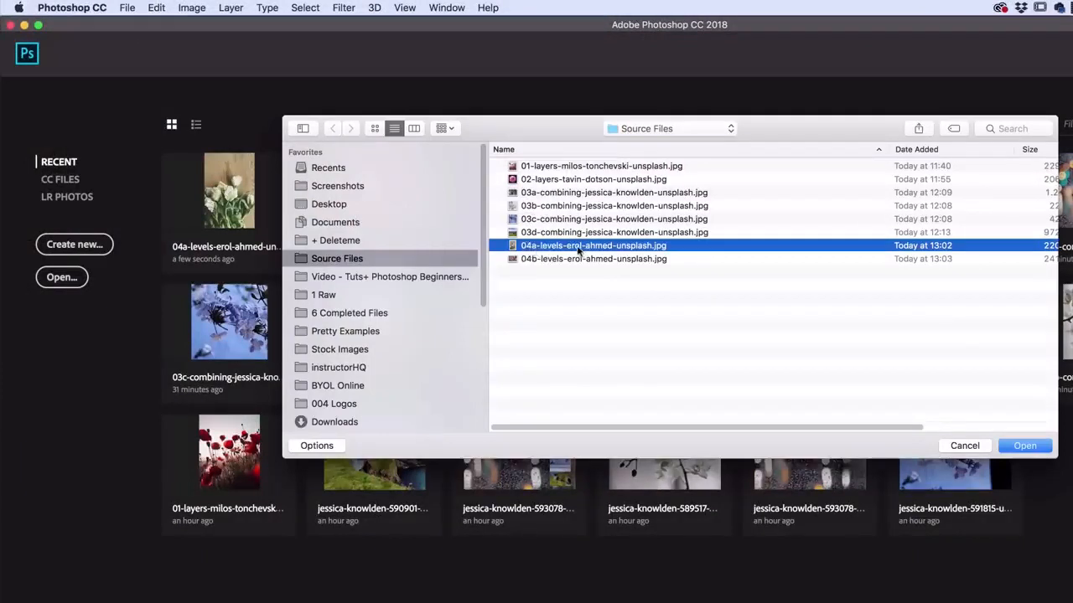
{"action": "left_click", "coordinate": [1024, 445]}
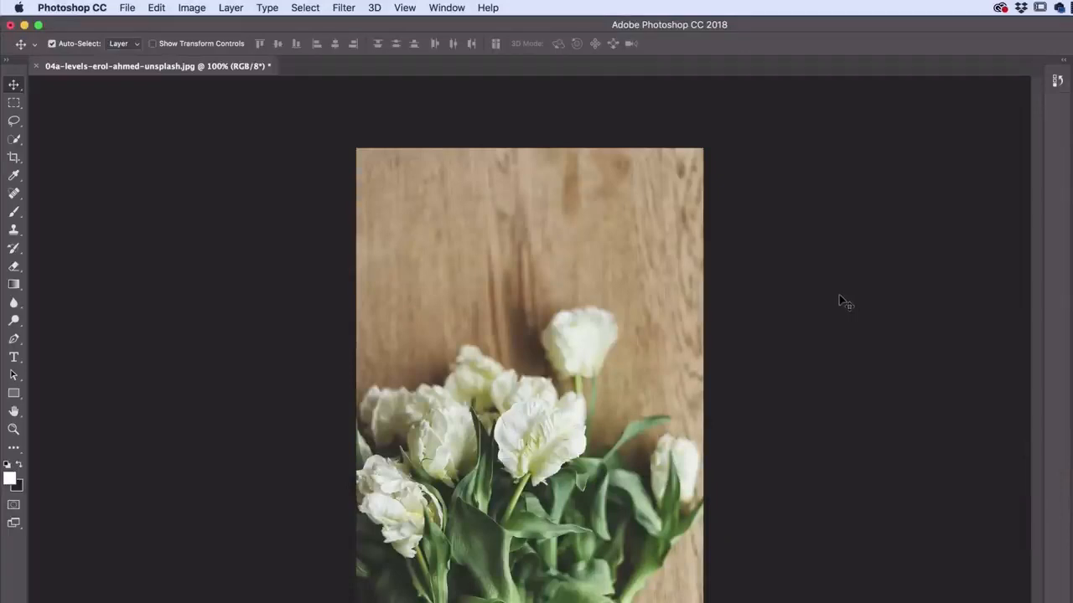
{"action": "left_click", "coordinate": [198, 8]}
{"action": "mouse_move", "coordinate": [203, 50]}
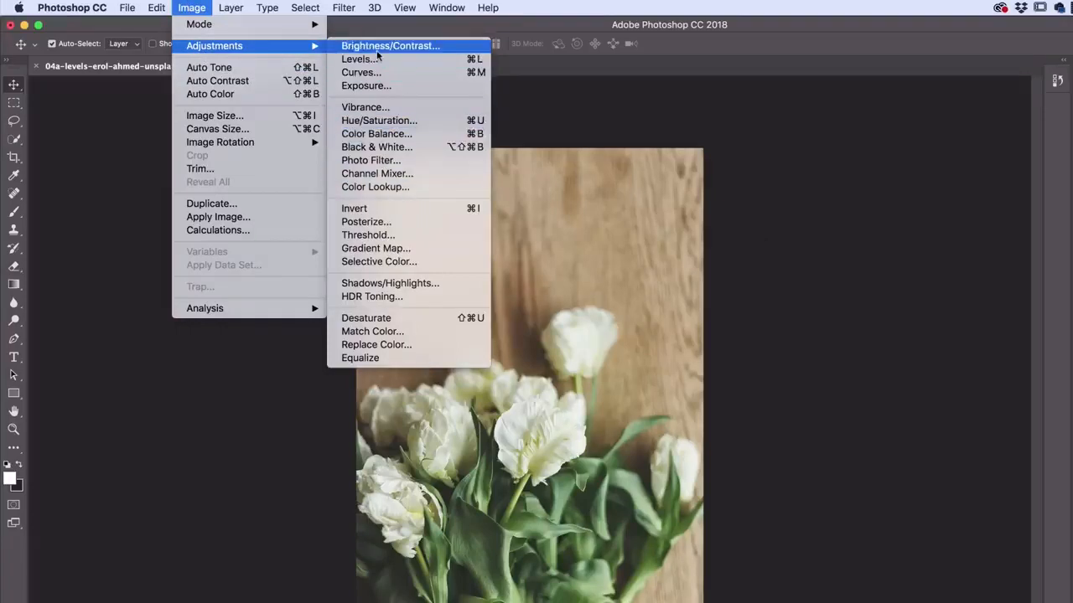
{"action": "left_click", "coordinate": [827, 188]}
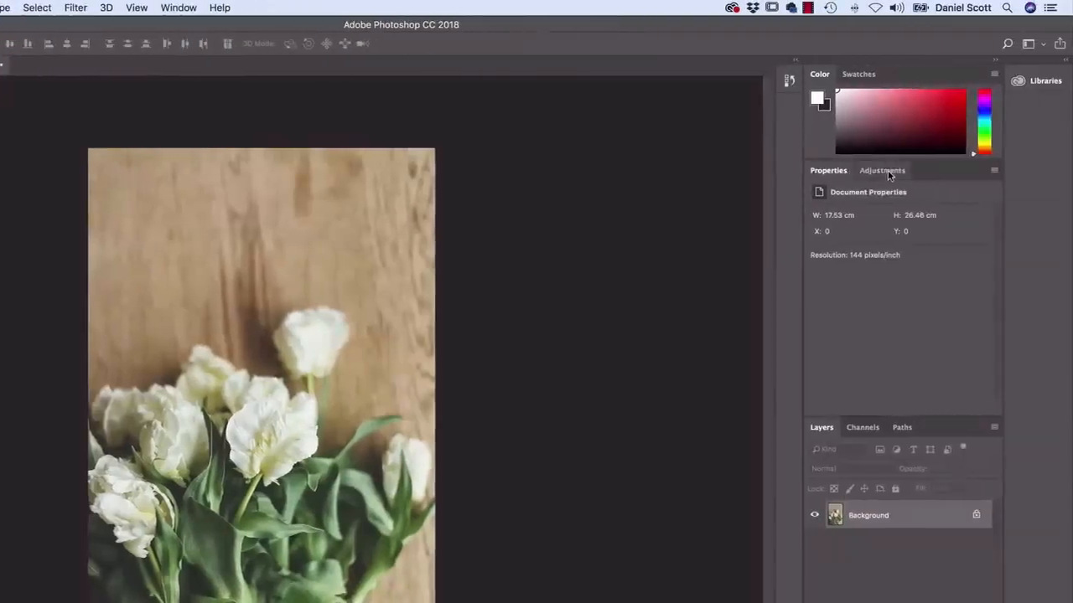
Show the available adjustments and add a Levels adjustment layer above the tulip photo's Background layer
{"action": "left_click", "coordinate": [890, 176]}
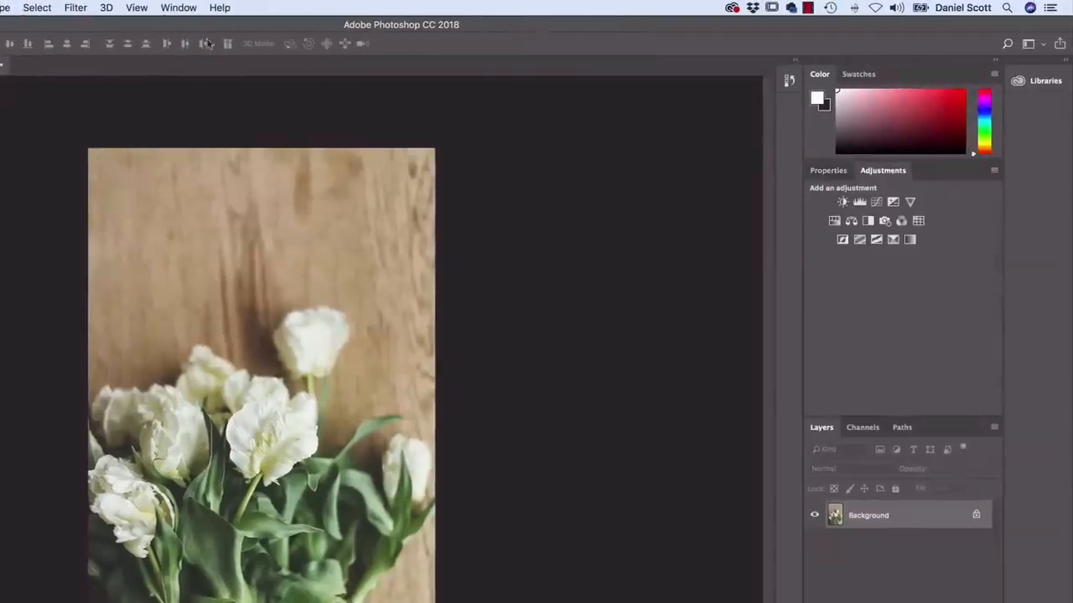
{"action": "left_click", "coordinate": [191, 7]}
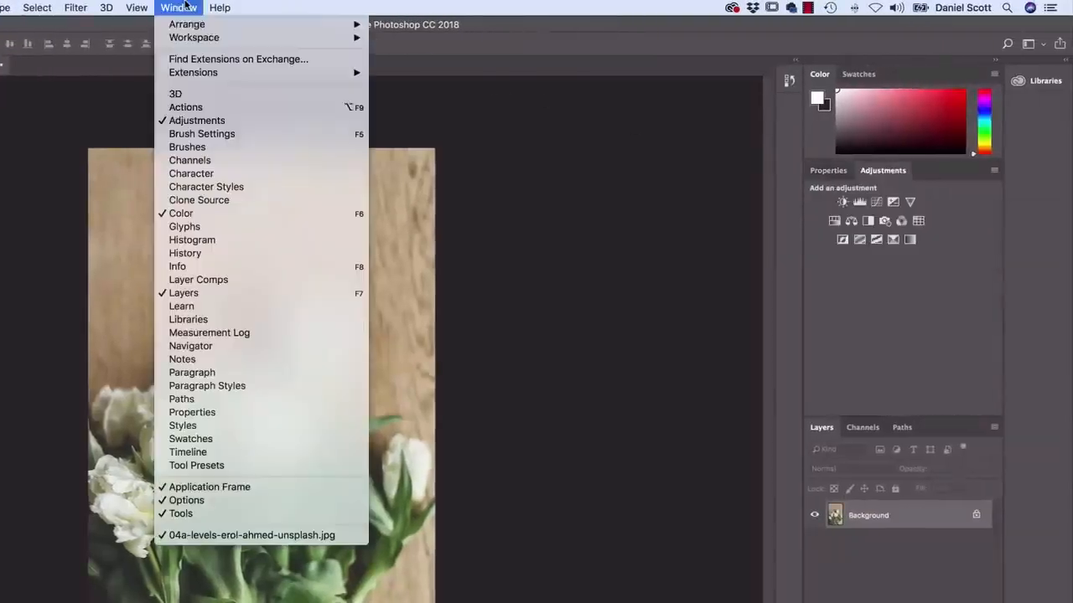
{"action": "left_click", "coordinate": [634, 148]}
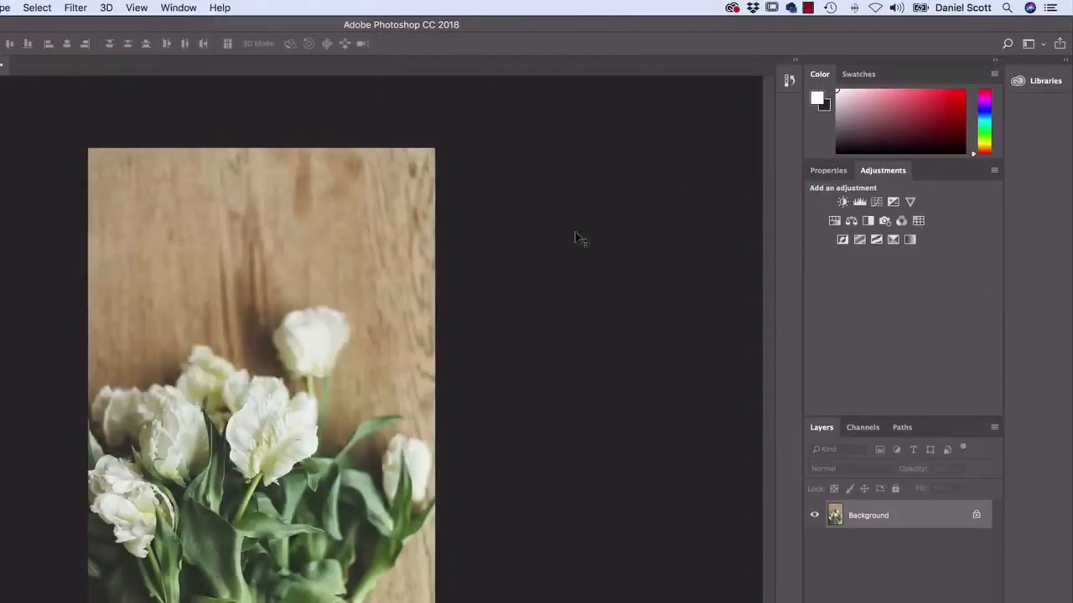
{"action": "left_click", "coordinate": [859, 203]}
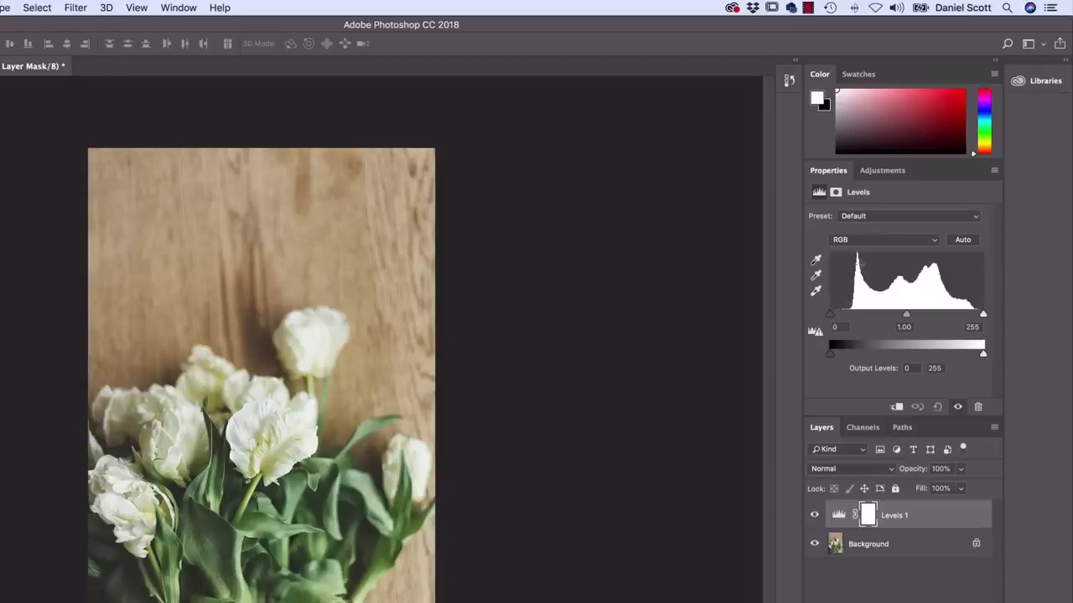
Set the Levels adjustment's input values to 36 for shadows, 0.84 for midtones and 233 for highlights
{"action": "left_click_drag", "start_coordinate": [830, 315], "coordinate": [848, 319]}
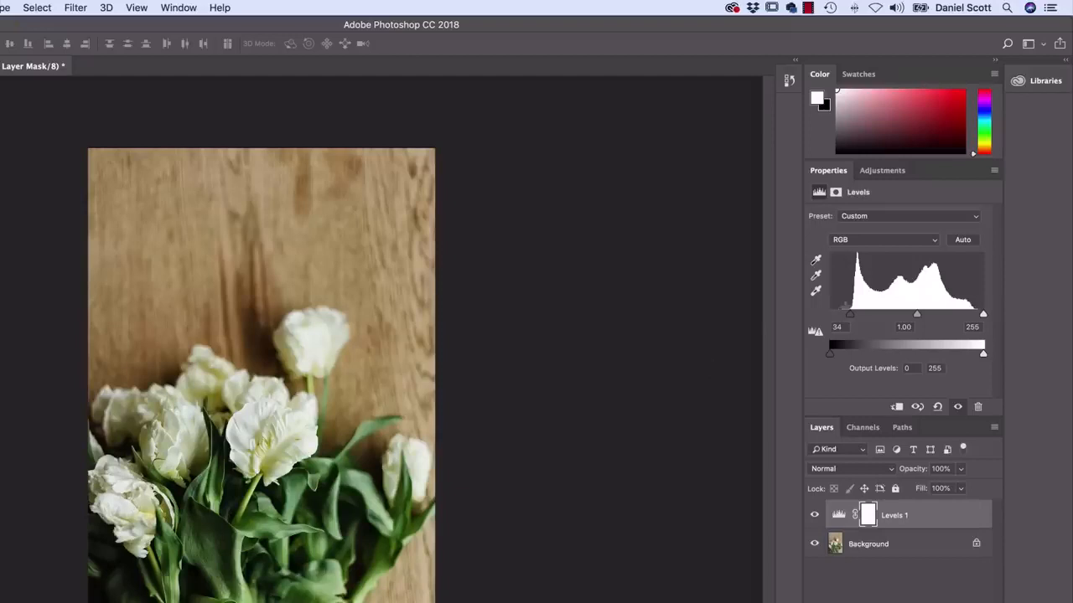
{"action": "mouse_move", "coordinate": [849, 315]}
{"action": "left_mouse_down"}
{"action": "mouse_move", "coordinate": [895, 320]}
{"action": "mouse_move", "coordinate": [843, 319]}
{"action": "mouse_move", "coordinate": [851, 322]}
{"action": "left_mouse_up"}
{"action": "left_click_drag", "start_coordinate": [982, 315], "coordinate": [936, 317]}
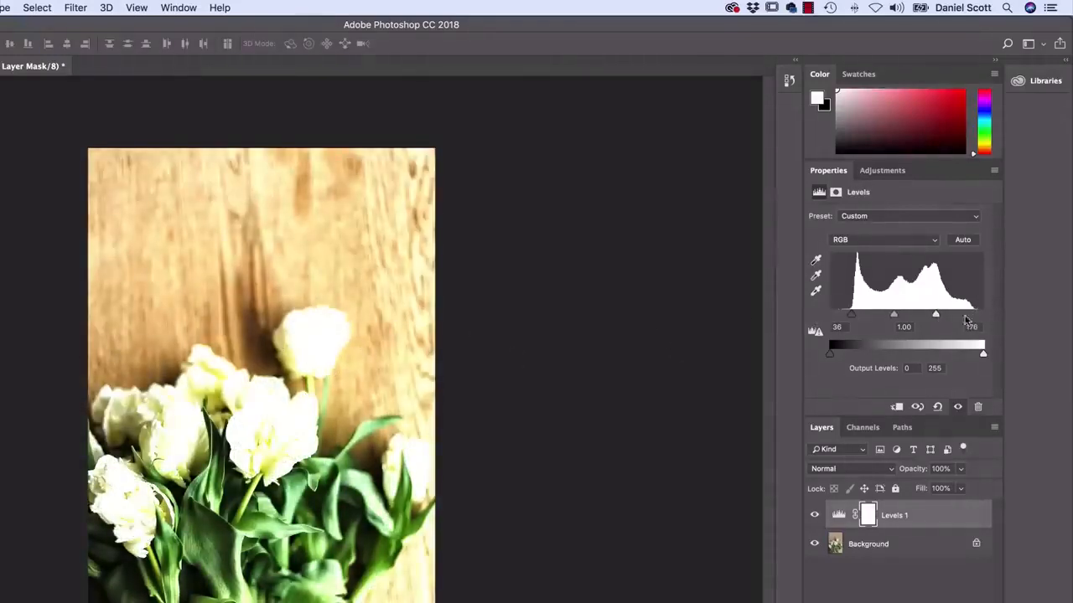
{"action": "left_click_drag", "start_coordinate": [936, 317], "coordinate": [970, 317]}
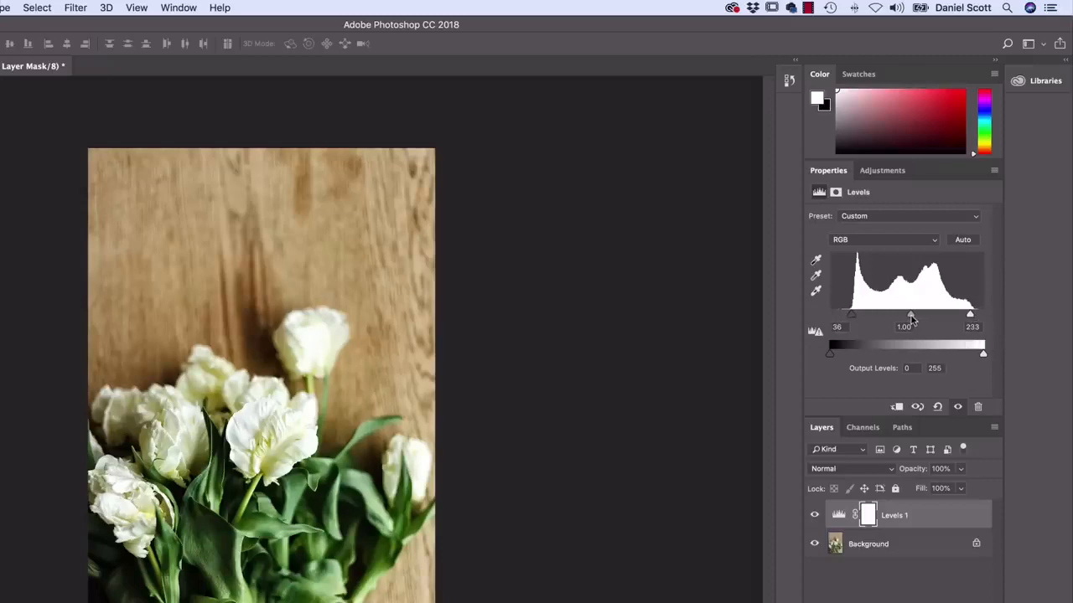
{"action": "mouse_move", "coordinate": [911, 319]}
{"action": "left_mouse_down"}
{"action": "mouse_move", "coordinate": [937, 320]}
{"action": "mouse_move", "coordinate": [876, 319]}
{"action": "mouse_move", "coordinate": [930, 323]}
{"action": "mouse_move", "coordinate": [919, 321]}
{"action": "left_mouse_up"}
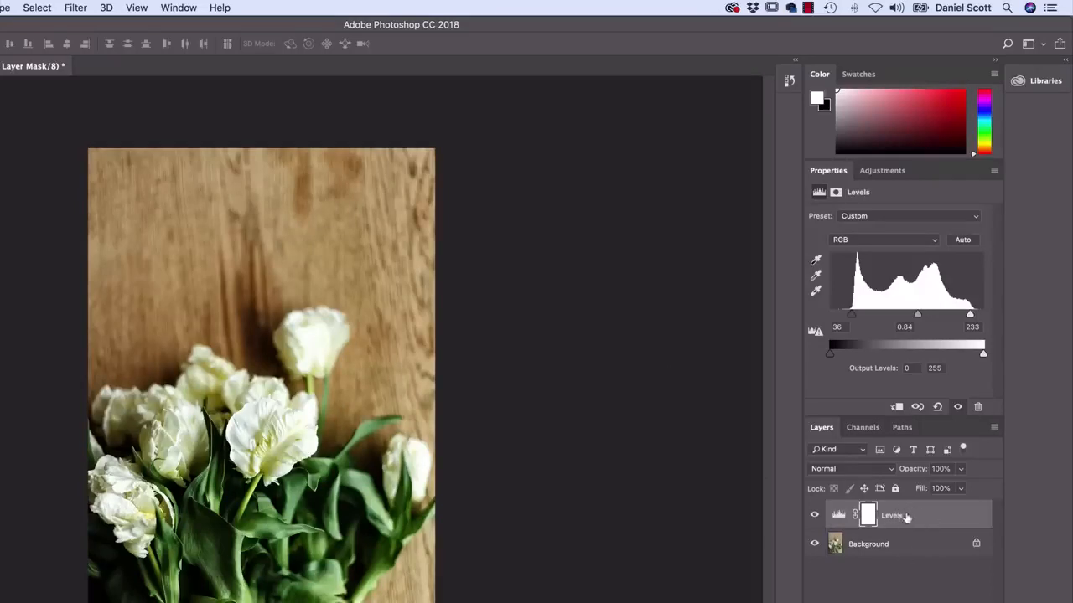
Compare the tulip photo before and after correction by repeatedly hiding and showing the Levels 1 layer
{"action": "left_click", "coordinate": [813, 519]}
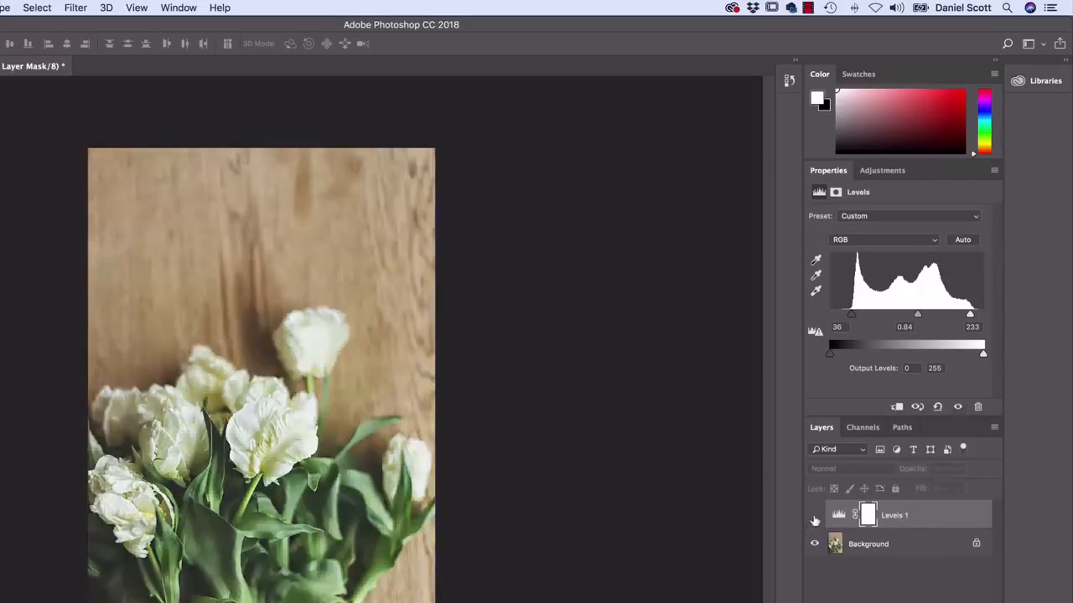
{"action": "left_click", "coordinate": [813, 519]}
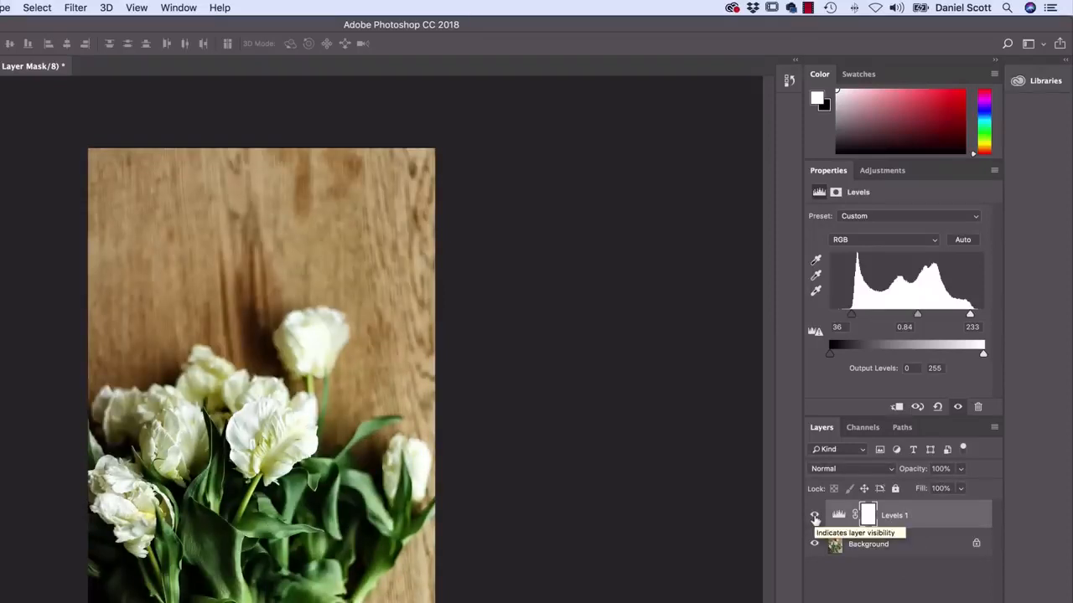
{"action": "left_click", "coordinate": [814, 519]}
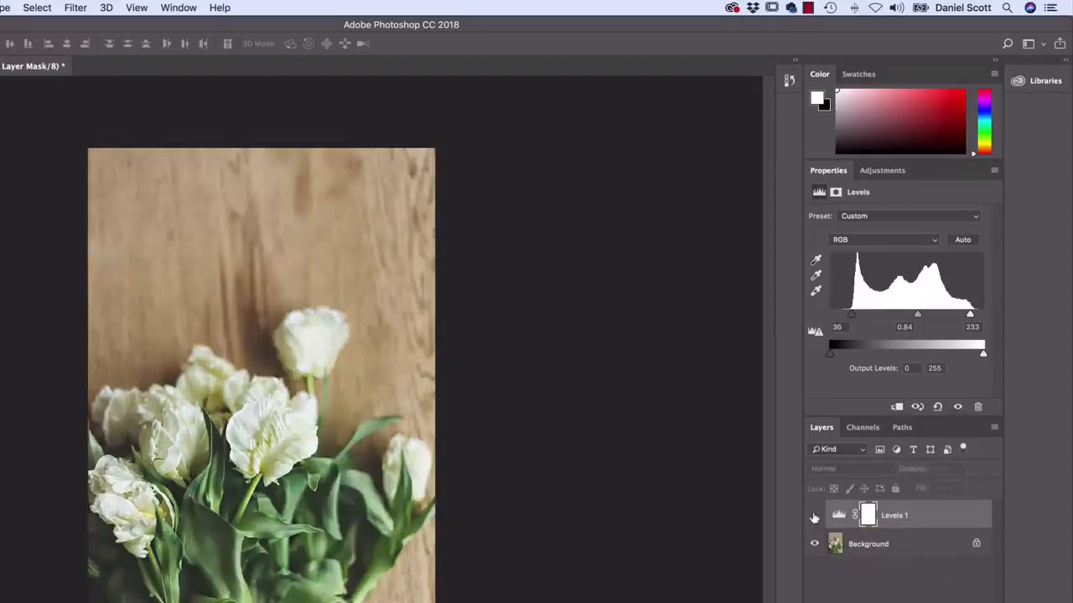
{"action": "left_click", "coordinate": [814, 518]}
{"action": "left_click", "coordinate": [813, 519]}
{"action": "left_click", "coordinate": [814, 519]}
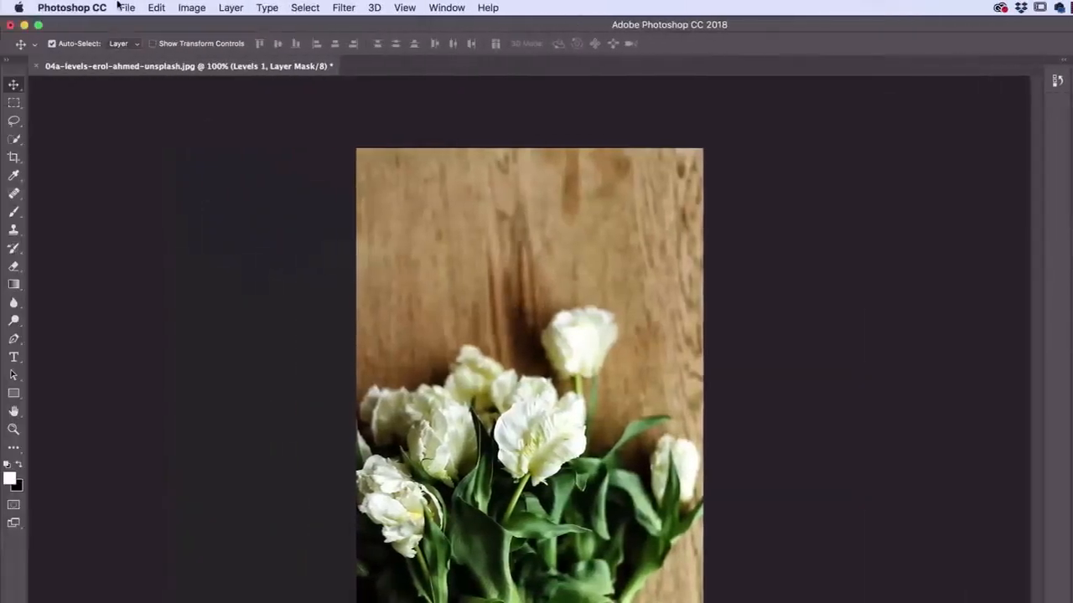
{"action": "left_click", "coordinate": [125, 8]}
{"action": "left_click", "coordinate": [142, 37]}
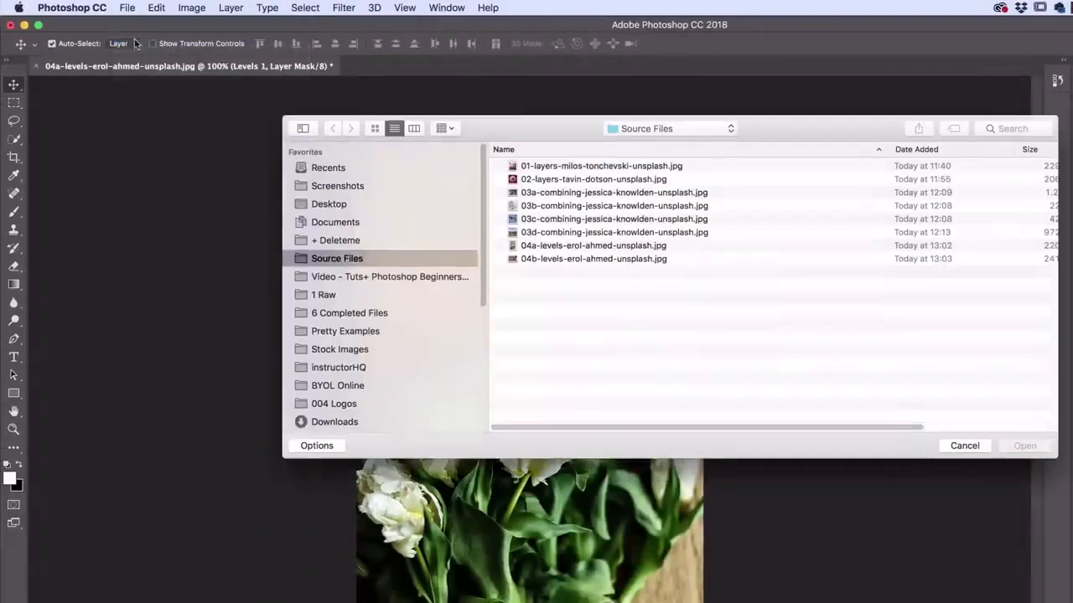
{"action": "left_click", "coordinate": [526, 260]}
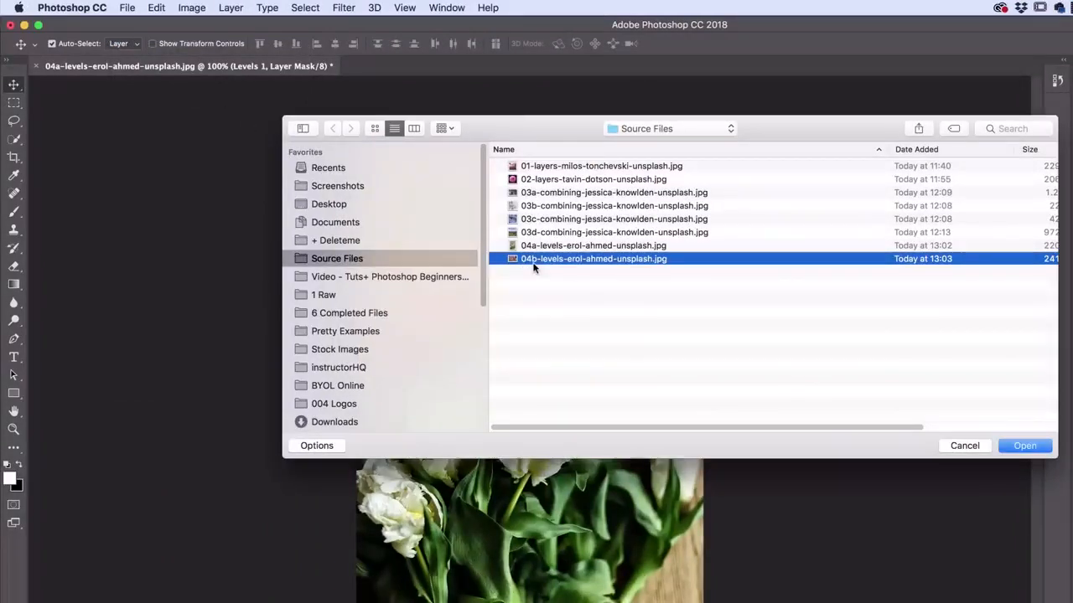
{"action": "left_click", "coordinate": [954, 448]}
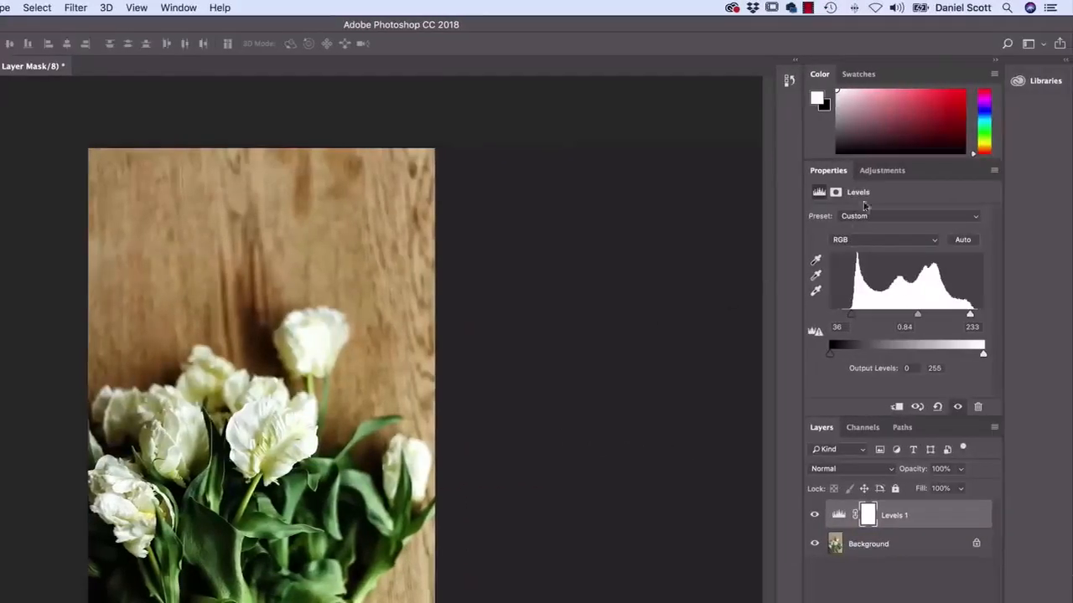
{"action": "left_click", "coordinate": [882, 171]}
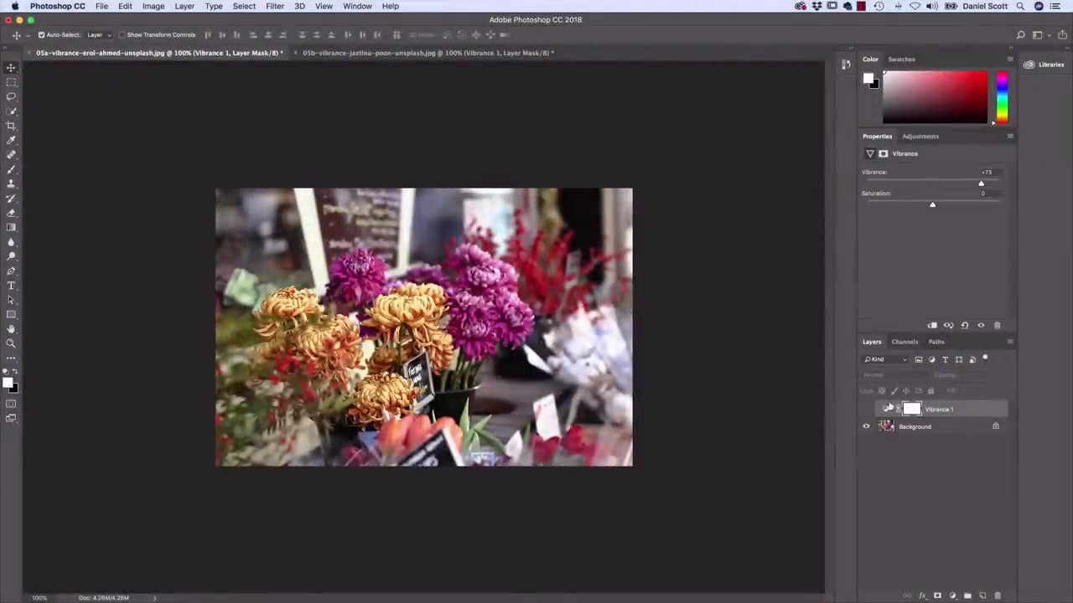
Show the hidden Vibrance 1 layer to compare the flower stall photo with and without the adjustment
{"action": "left_click", "coordinate": [865, 410]}
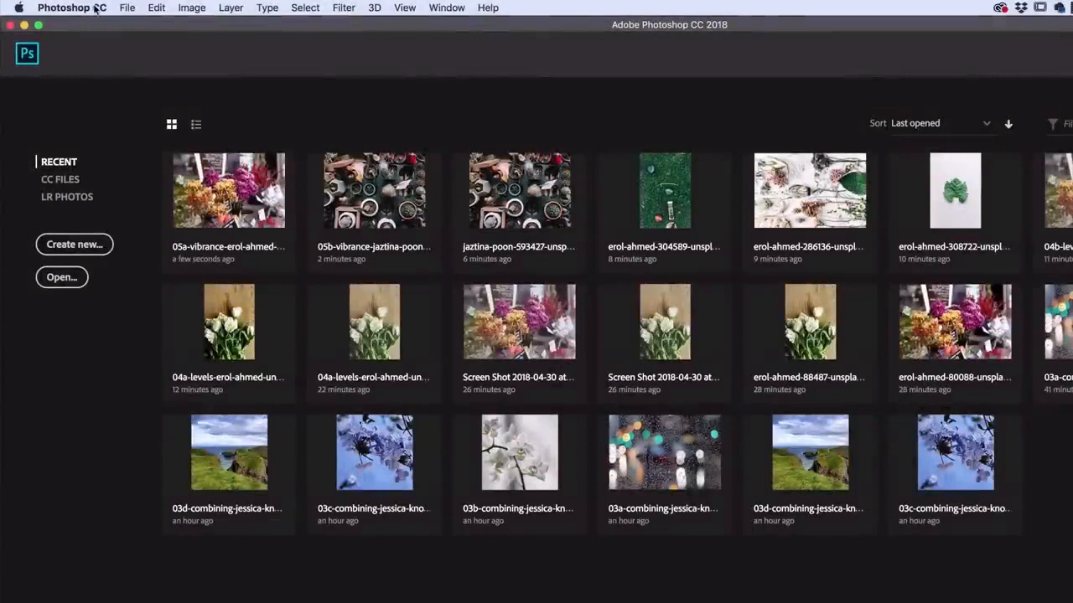
Open 05a-vibrance-erol-ahmed-unsplash.jpg from the Source Files folder
{"action": "left_click", "coordinate": [127, 8]}
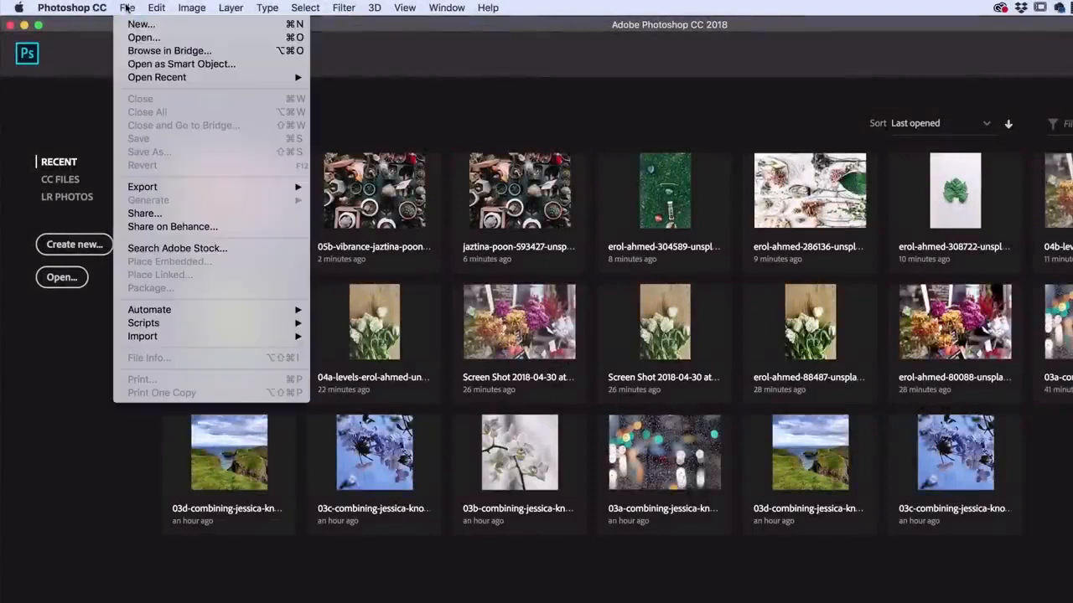
{"action": "left_click", "coordinate": [160, 38]}
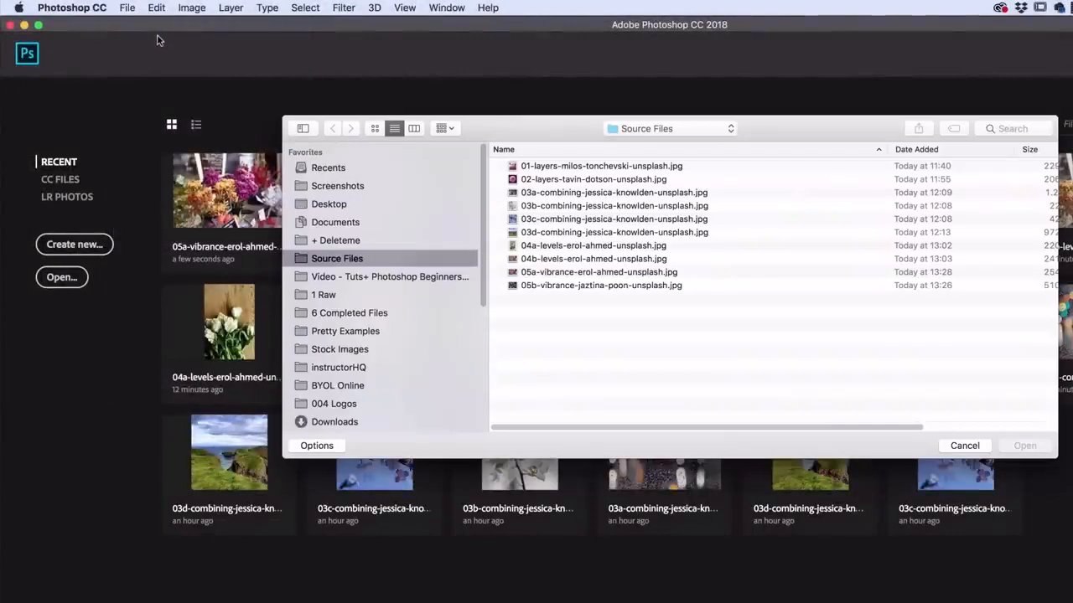
{"action": "left_click", "coordinate": [536, 265]}
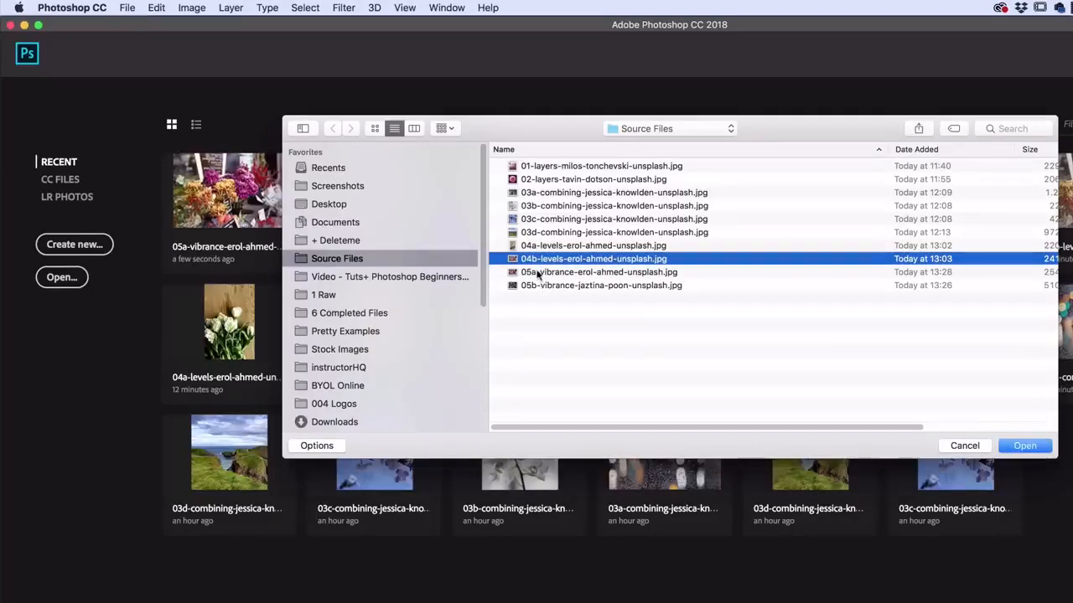
{"action": "left_click", "coordinate": [514, 275]}
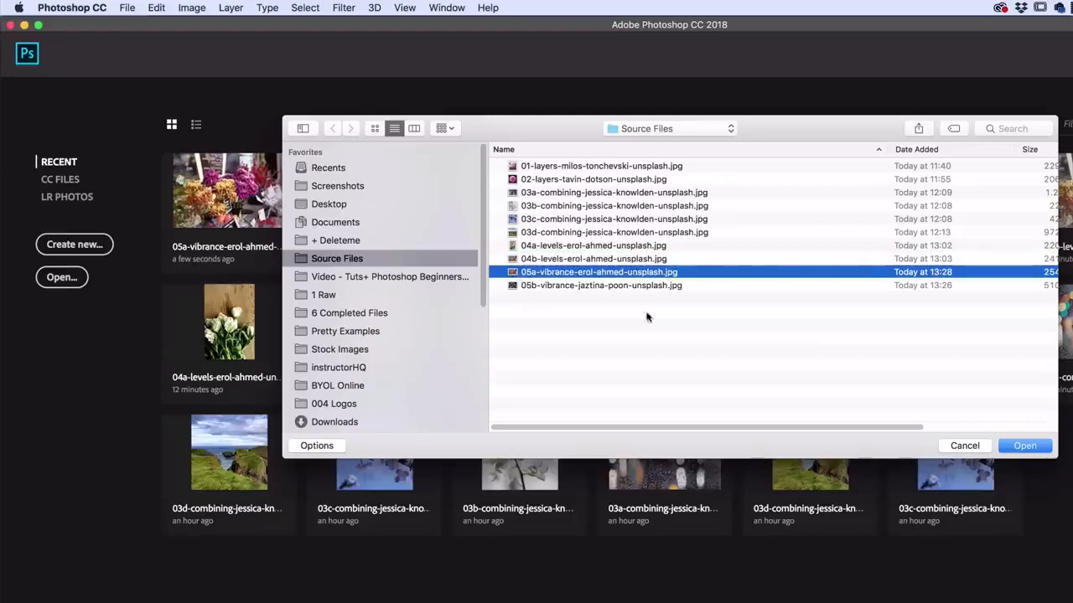
{"action": "left_click", "coordinate": [1030, 447]}
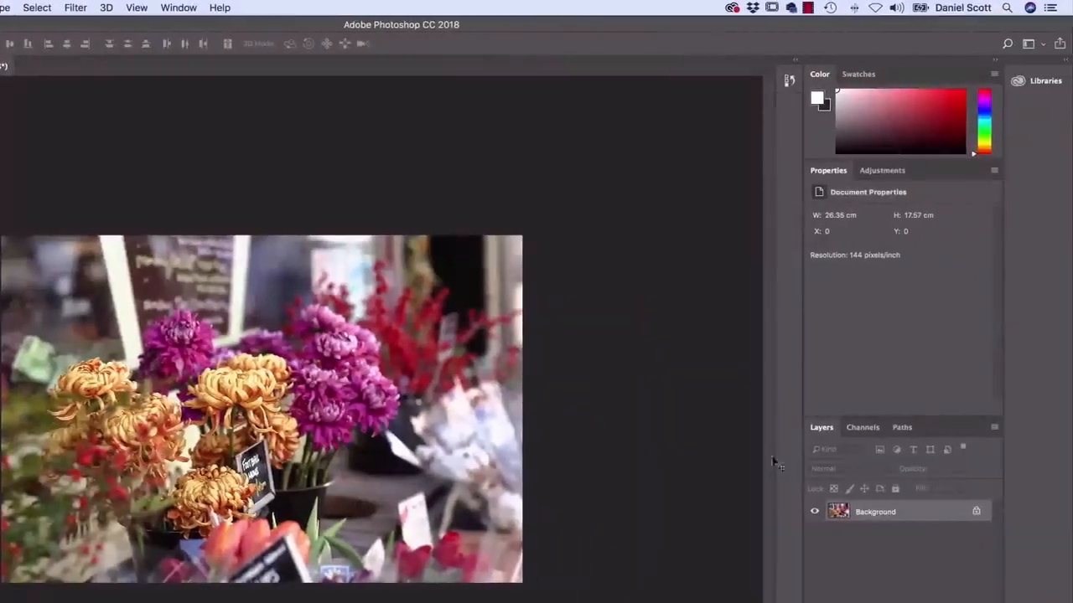
Show the available adjustments and add a Vibrance adjustment layer above the flower stall photo's Background layer
{"action": "left_click", "coordinate": [869, 172]}
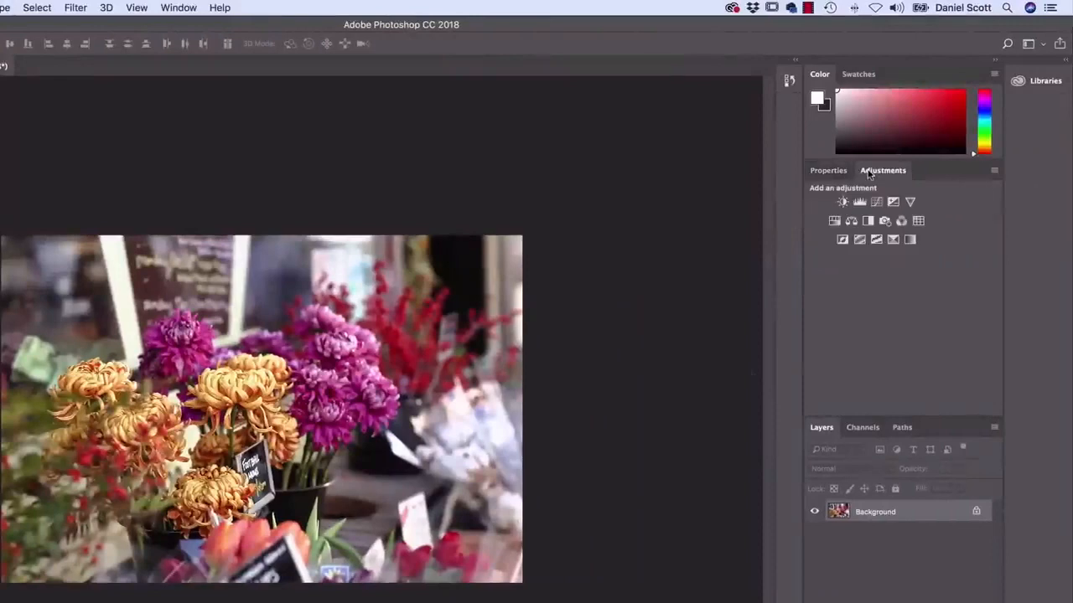
{"action": "left_click", "coordinate": [911, 205]}
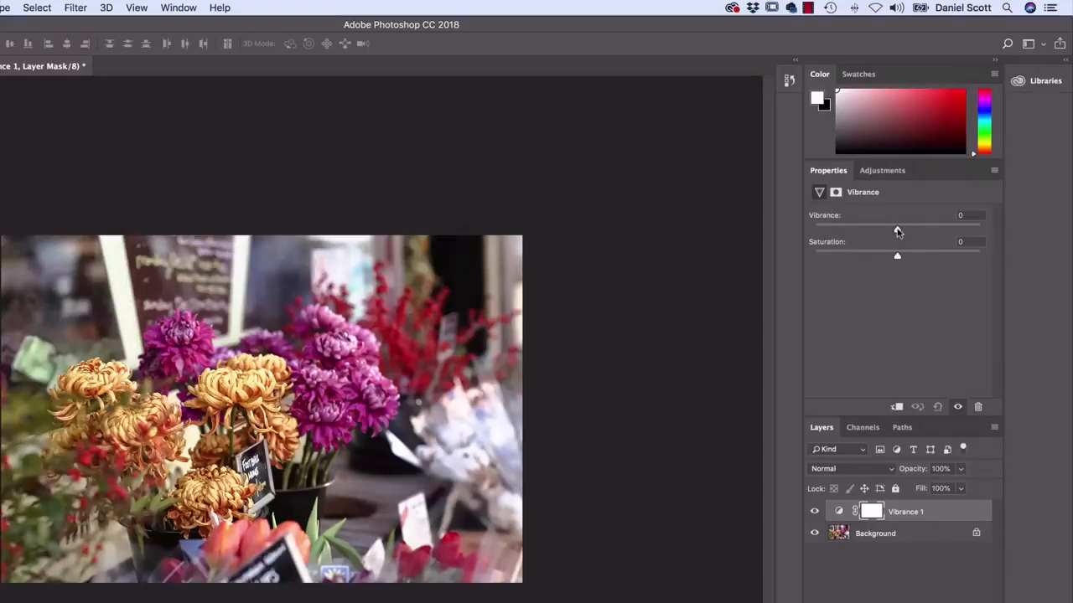
Try vibrance values of +43, -2 and +58 on the flower stall photo, and undo the last vibrance change
{"action": "mouse_move", "coordinate": [898, 231]}
{"action": "left_mouse_down"}
{"action": "mouse_move", "coordinate": [953, 232]}
{"action": "mouse_move", "coordinate": [895, 239]}
{"action": "left_mouse_up"}
{"action": "left_click_drag", "start_coordinate": [896, 230], "coordinate": [932, 231]}
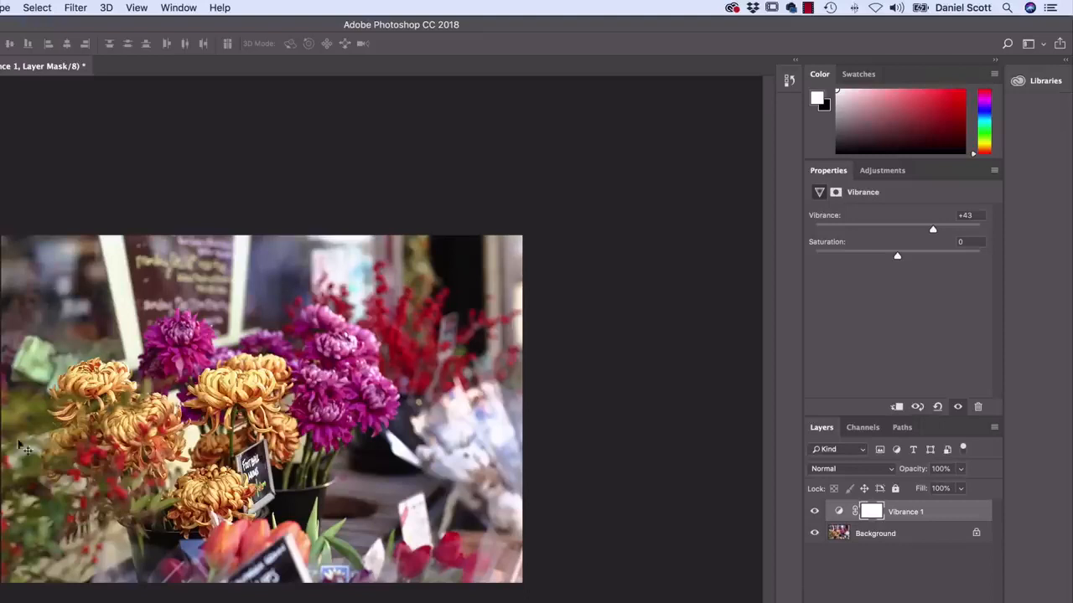
{"action": "left_click", "coordinate": [896, 227]}
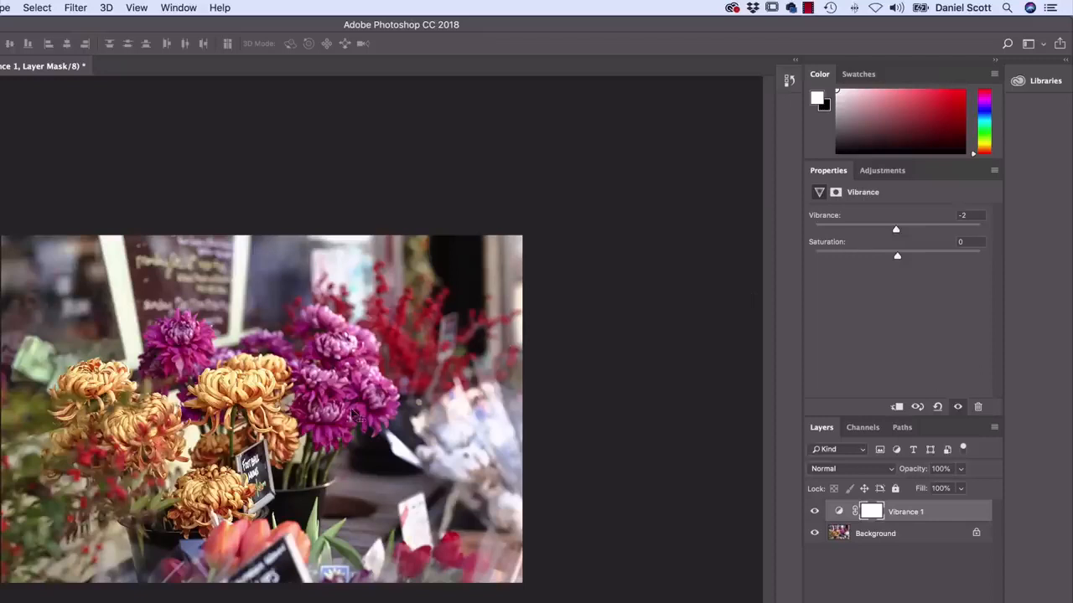
{"action": "left_click_drag", "start_coordinate": [896, 232], "coordinate": [945, 230]}
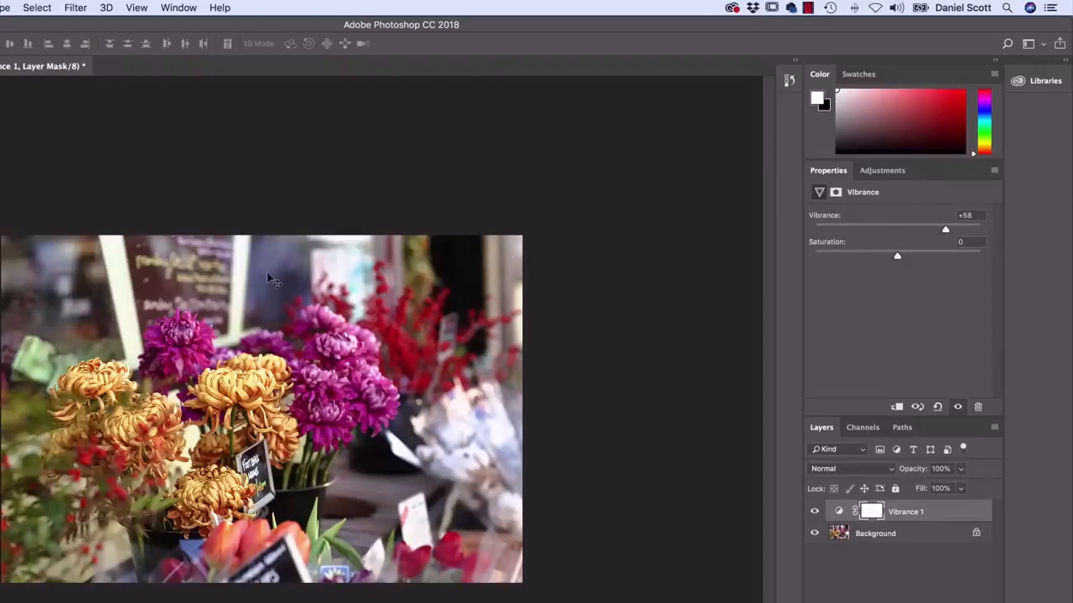
{"action": "key", "text": "super+z"}
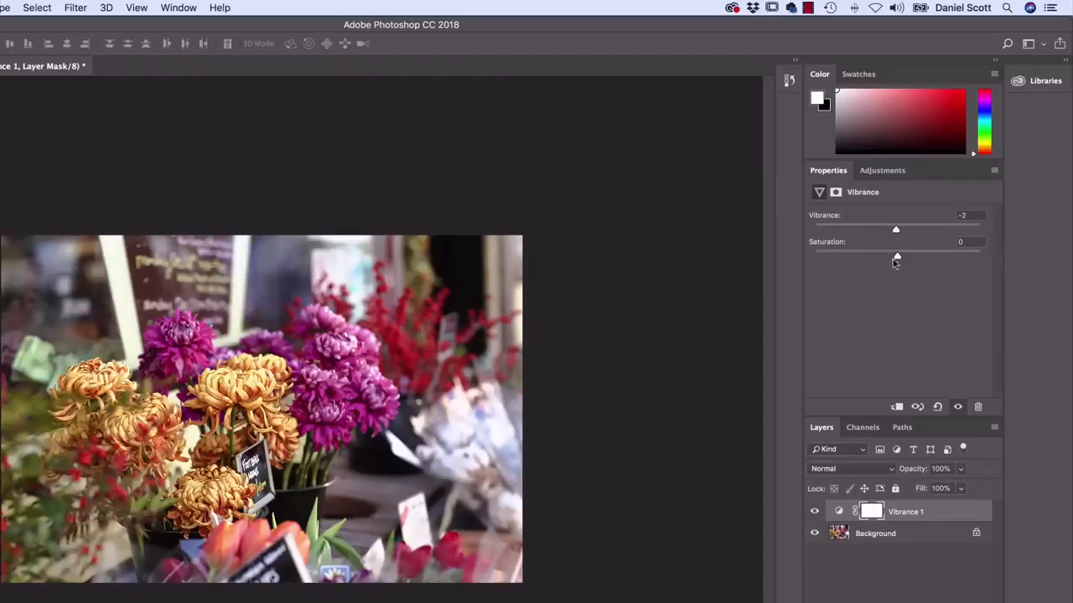
Try a saturation of +53 on the flower stall photo's Vibrance adjustment and bring it back to +1
{"action": "left_click_drag", "start_coordinate": [896, 257], "coordinate": [941, 257]}
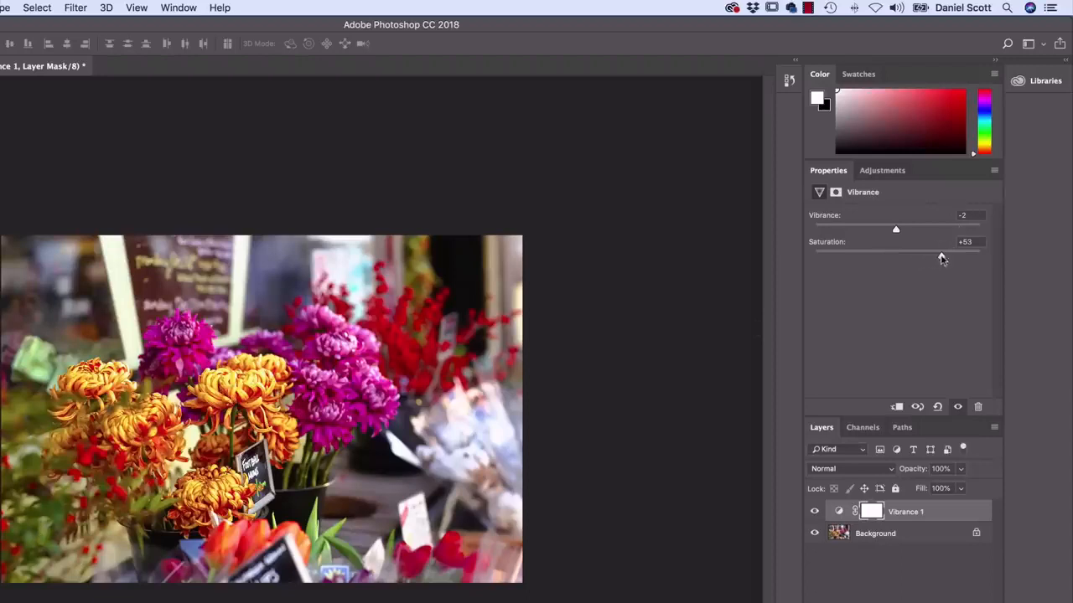
{"action": "left_click", "coordinate": [898, 255]}
{"action": "left_click", "coordinate": [898, 256]}
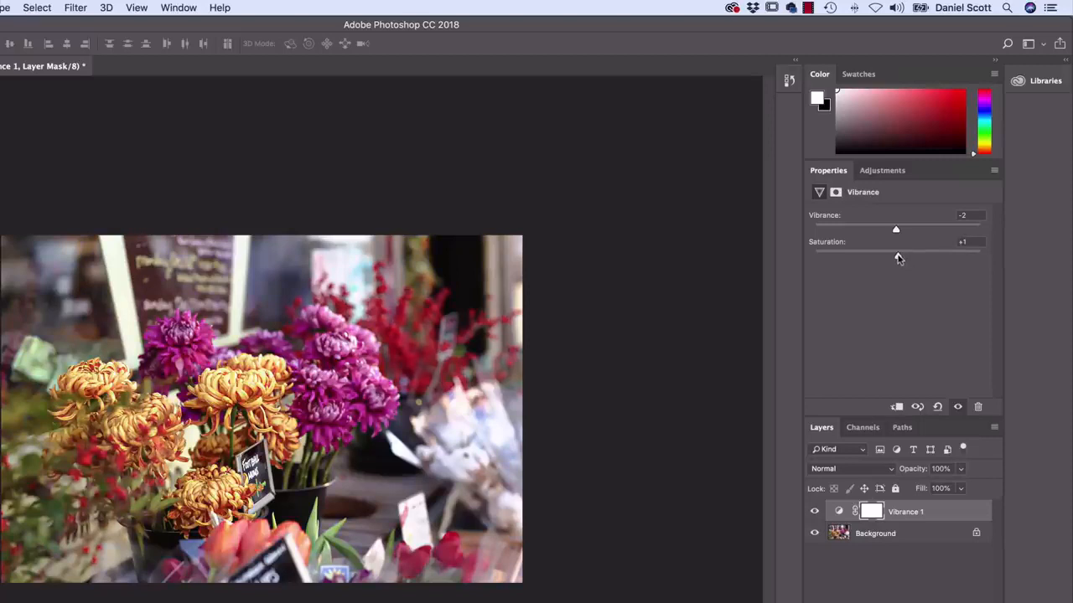
Try the maximum vibrance of +100 on the flower stall photo and settle on a vibrance of +40
{"action": "left_click_drag", "start_coordinate": [895, 229], "coordinate": [1006, 234]}
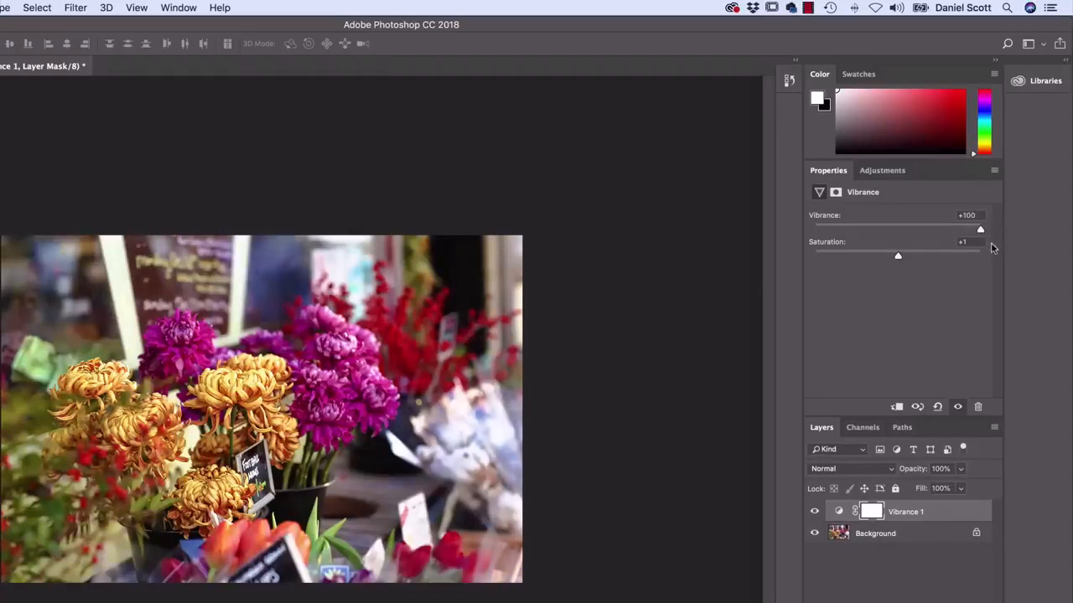
{"action": "left_click", "coordinate": [915, 228]}
{"action": "left_click_drag", "start_coordinate": [915, 228], "coordinate": [931, 231]}
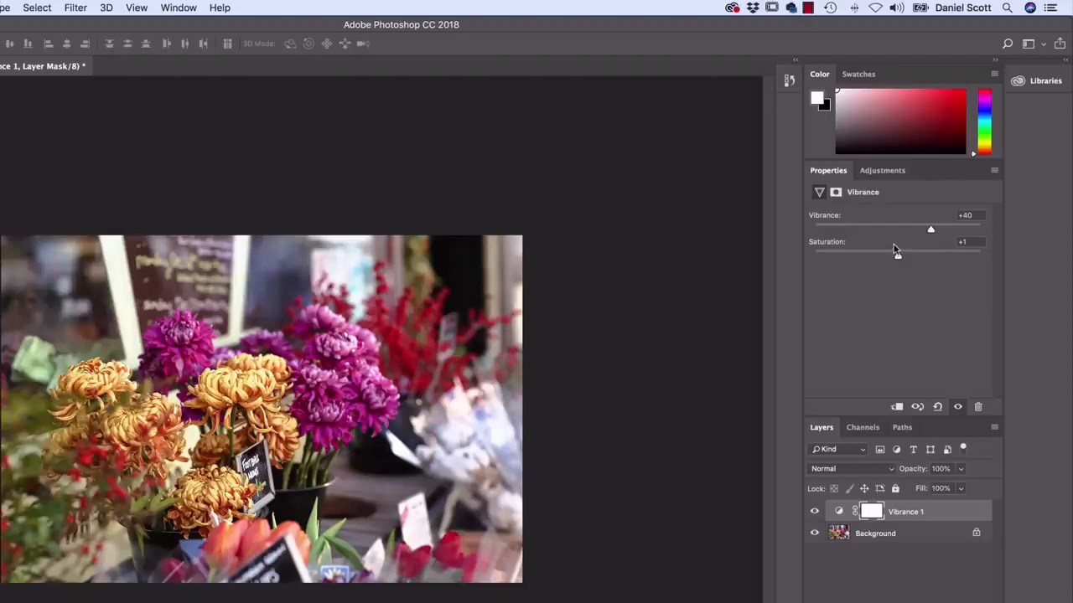
Compare the flower stall photo before and after by repeatedly hiding and showing the Vibrance 1 layer, and readjust its vibrance
{"action": "left_click", "coordinate": [814, 512]}
{"action": "left_click", "coordinate": [814, 513]}
{"action": "left_click", "coordinate": [812, 514]}
{"action": "left_click", "coordinate": [812, 513]}
{"action": "left_click", "coordinate": [812, 514]}
{"action": "left_click", "coordinate": [812, 514]}
{"action": "left_click", "coordinate": [815, 513]}
{"action": "left_click", "coordinate": [815, 514]}
{"action": "left_click", "coordinate": [815, 514]}
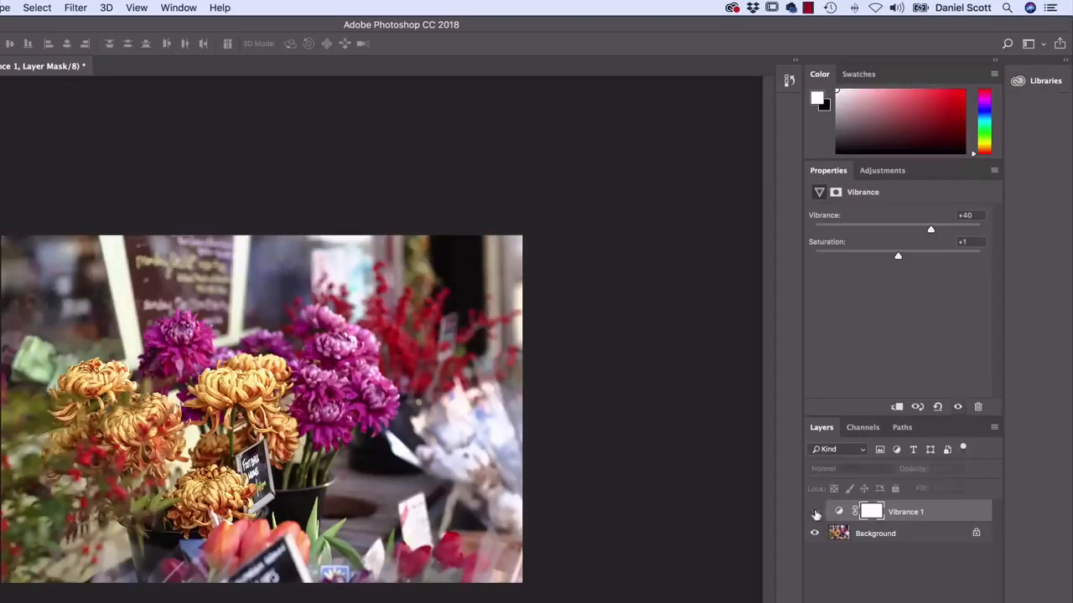
{"action": "left_click", "coordinate": [815, 514]}
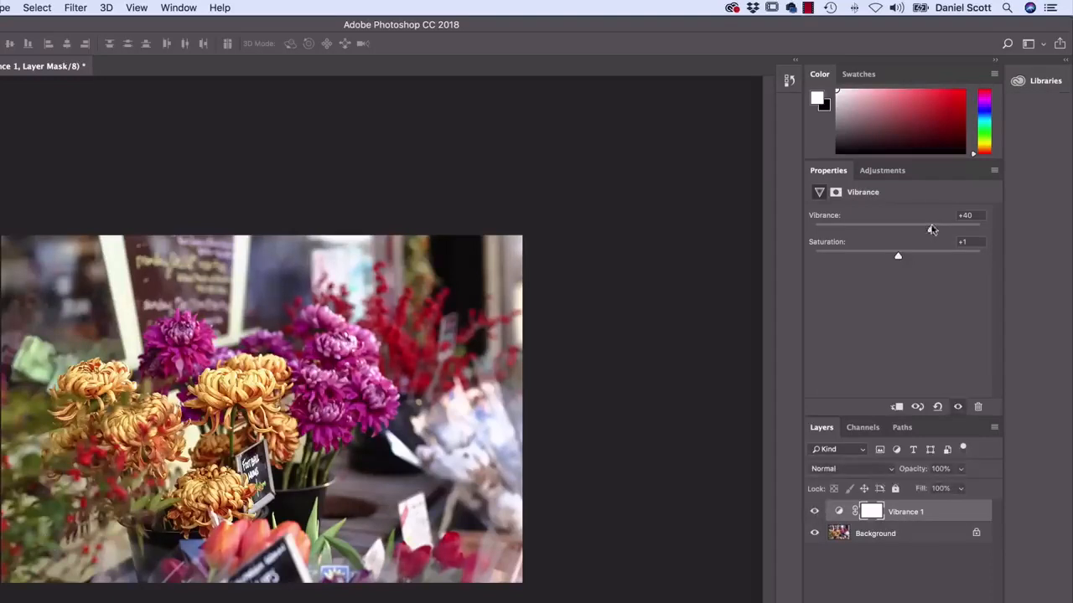
{"action": "left_click_drag", "start_coordinate": [931, 229], "coordinate": [898, 259]}
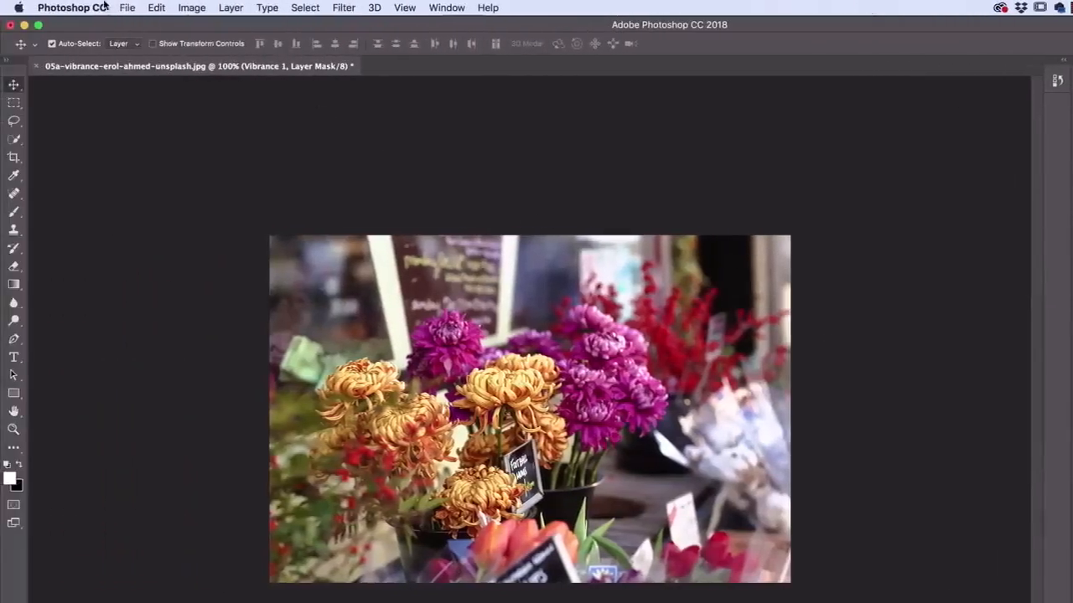
Open 05b-vibrance-jaztina-poon-unsplash.jpg from the Source Files folder
{"action": "left_click", "coordinate": [127, 8]}
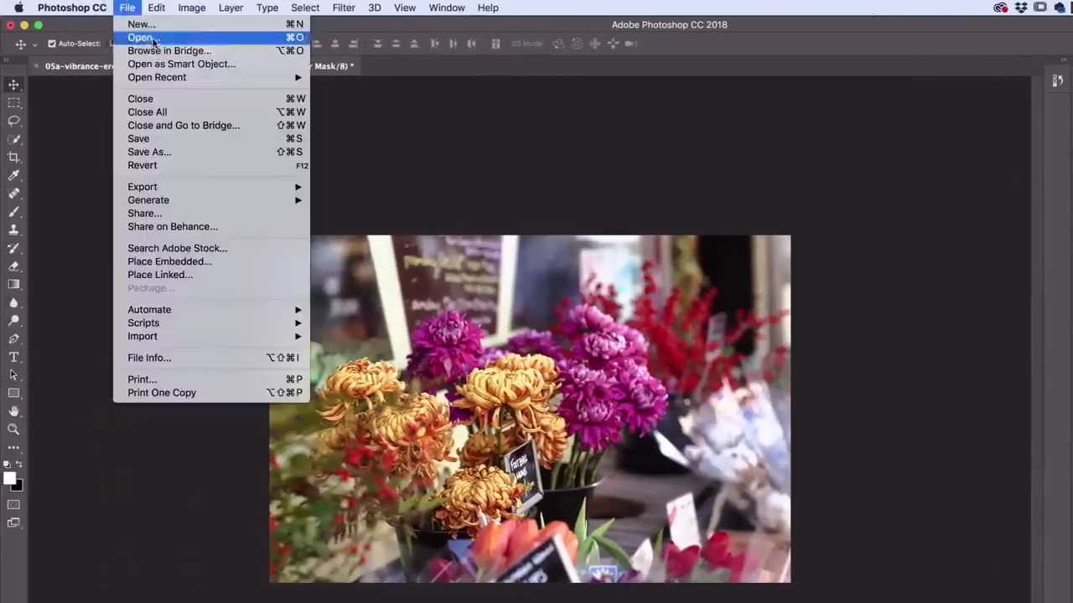
{"action": "left_click", "coordinate": [144, 37]}
{"action": "left_click", "coordinate": [585, 286]}
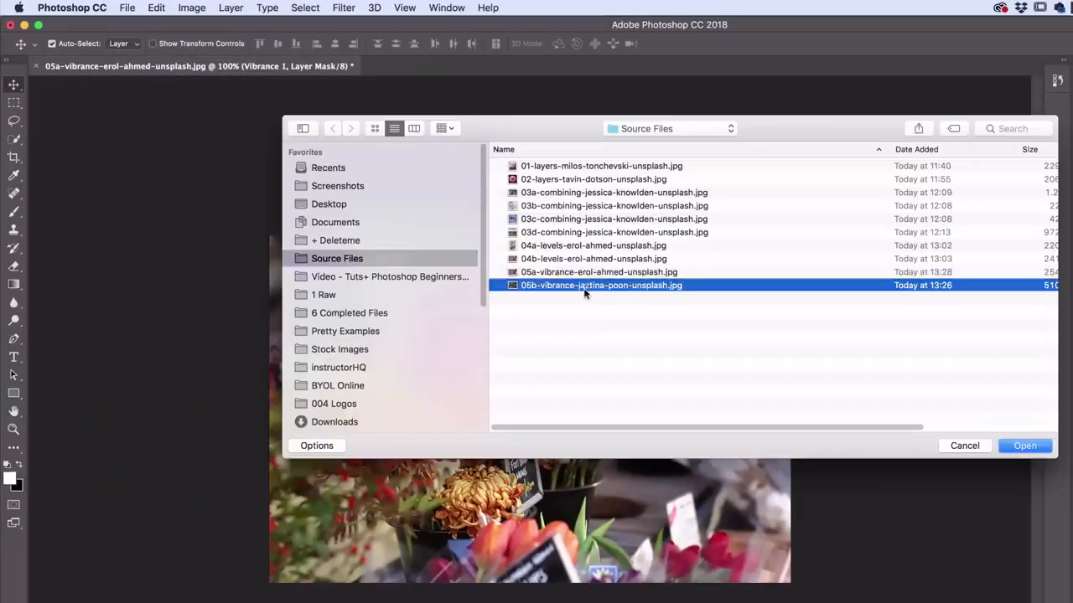
{"action": "left_click", "coordinate": [1024, 445]}
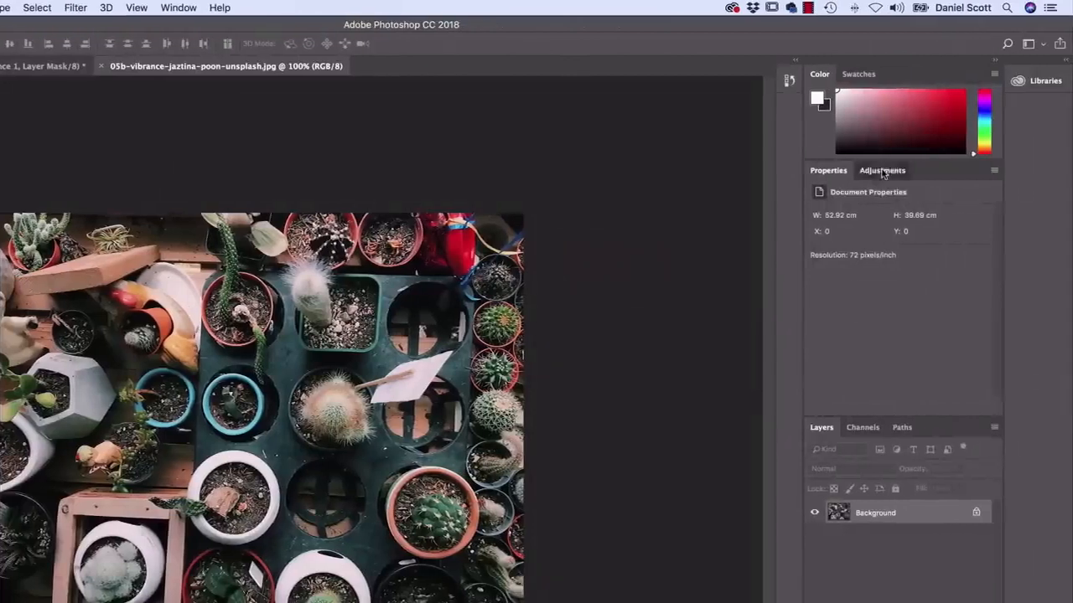
Add a Vibrance adjustment layer above the potted cactus photo's Background layer
{"action": "left_click", "coordinate": [903, 170]}
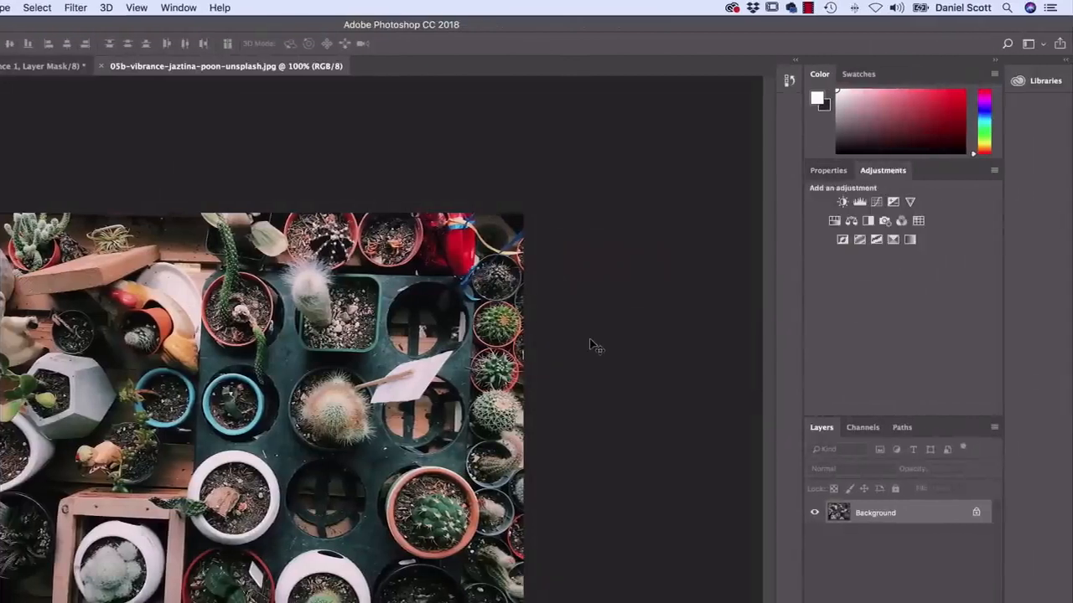
{"action": "left_click", "coordinate": [911, 205]}
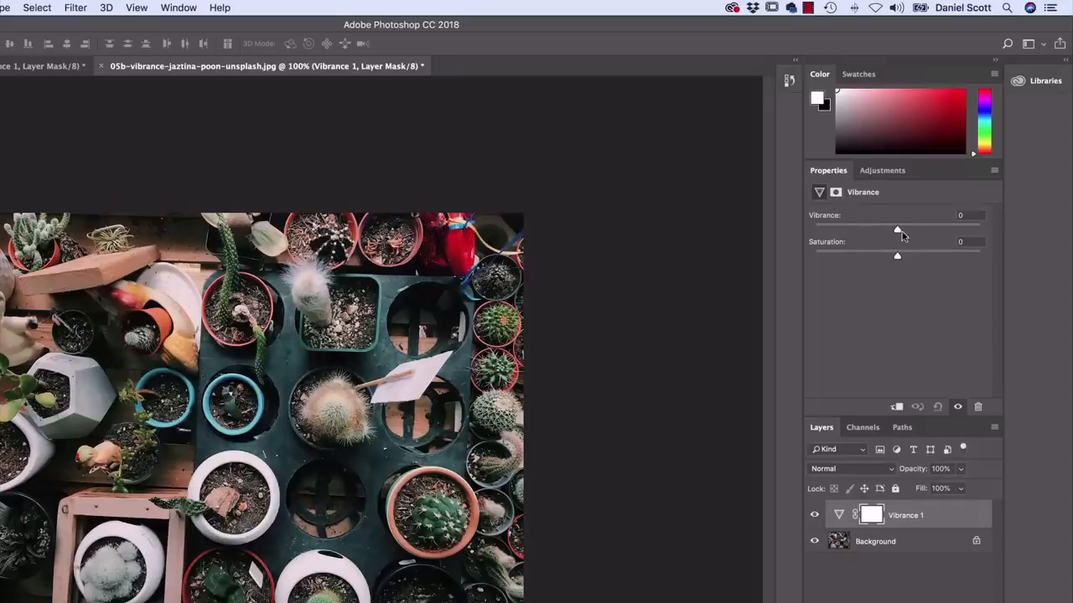
Try stronger vibrance and saturation on the cactus photo, and bring vibrance back to -3 and saturation to -2
{"action": "left_click_drag", "start_coordinate": [898, 231], "coordinate": [938, 232]}
{"action": "left_click_drag", "start_coordinate": [938, 231], "coordinate": [948, 256]}
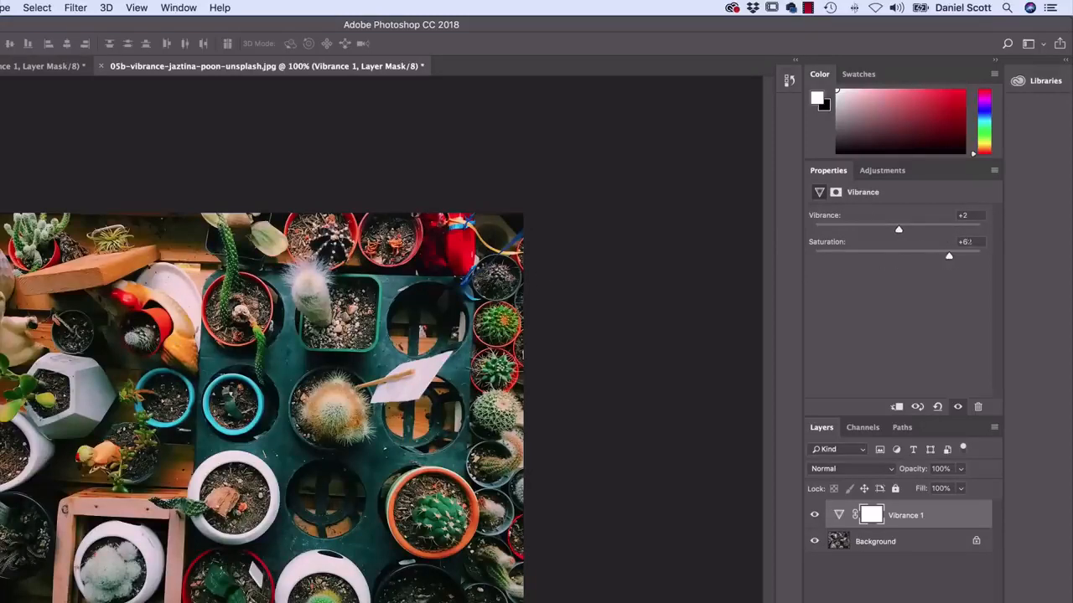
{"action": "left_click", "coordinate": [894, 256]}
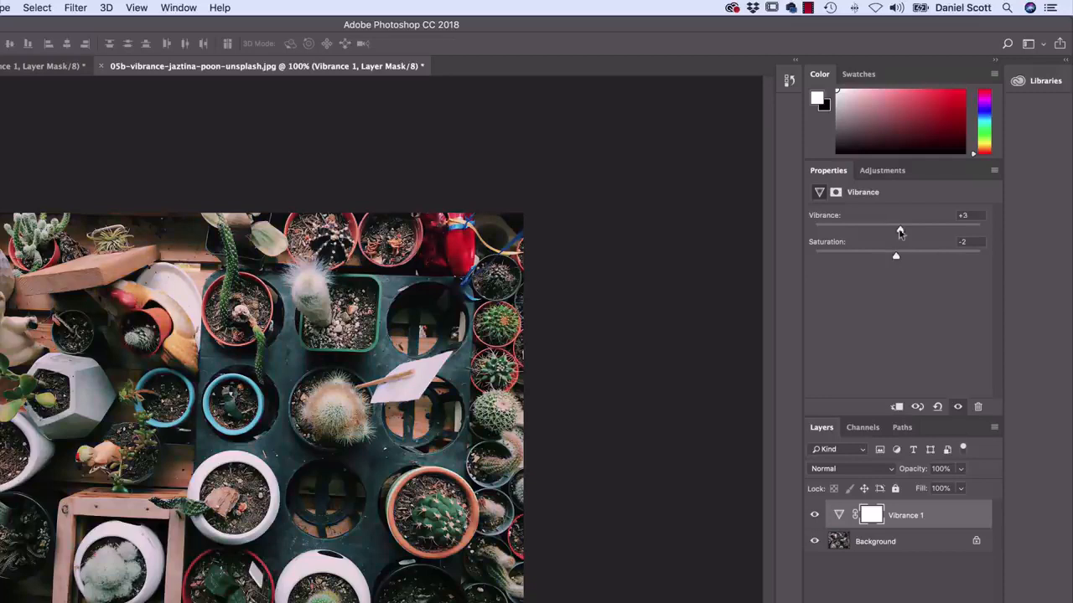
{"action": "left_click", "coordinate": [895, 232]}
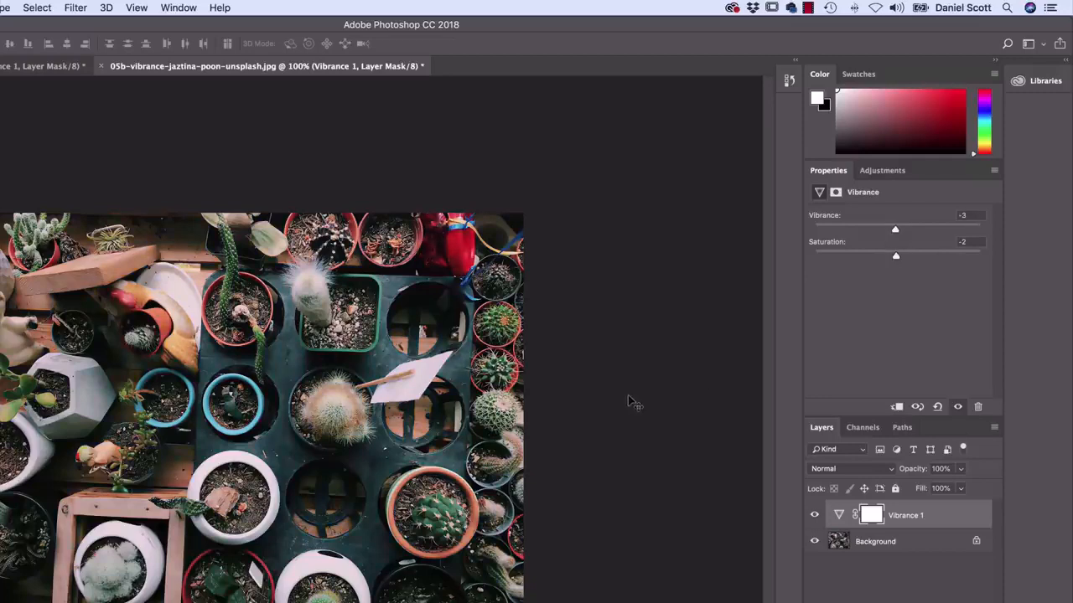
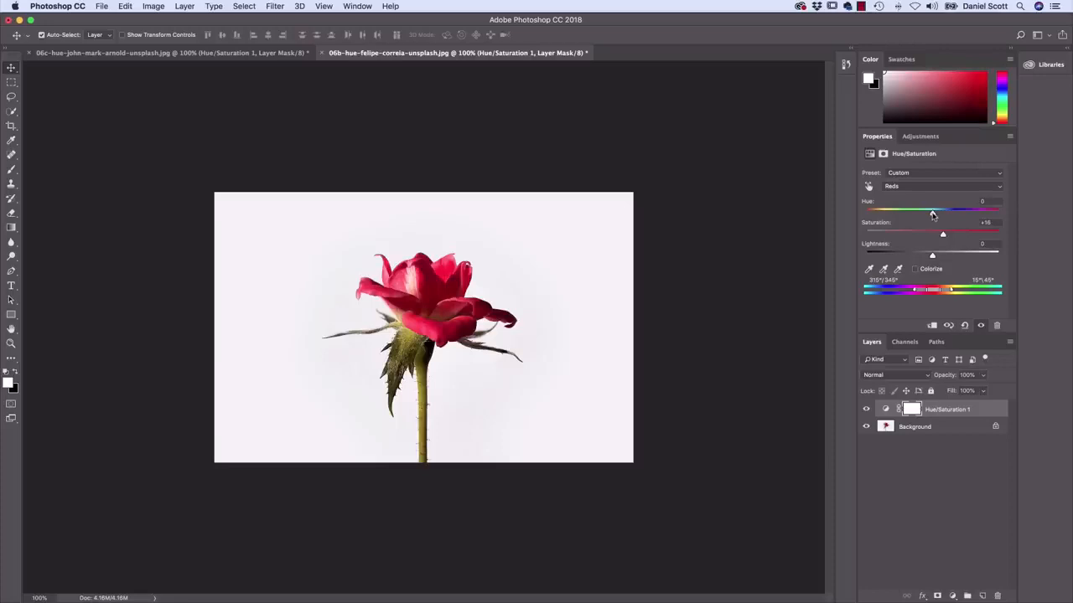
Set the Reds hue to +54 in the rose photo's Hue/Saturation adjustment to turn the petals yellow
{"action": "left_click_drag", "start_coordinate": [932, 214], "coordinate": [968, 229]}
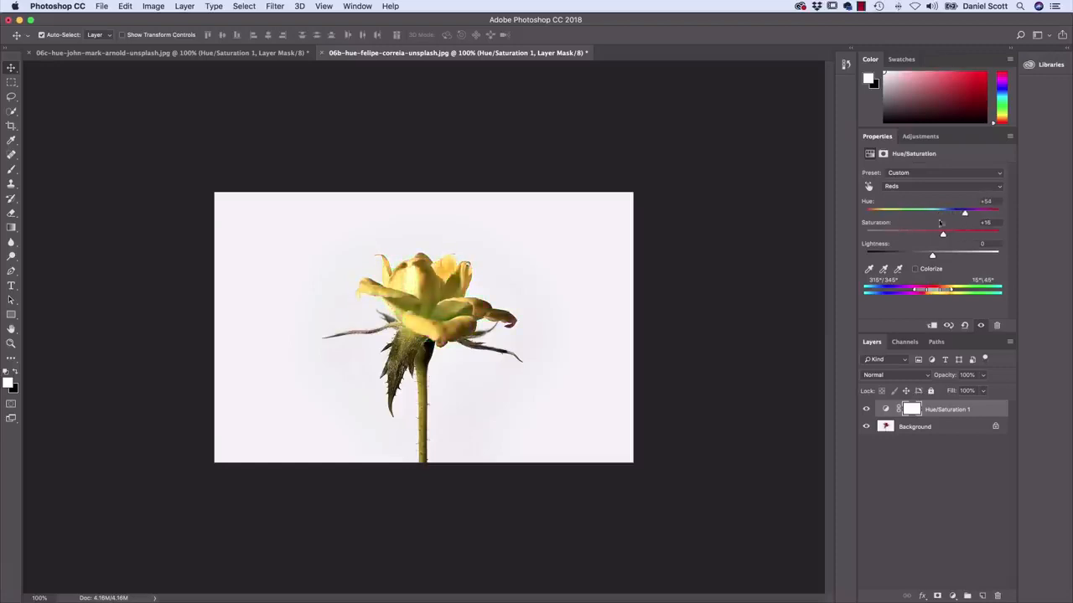
Switch to 06c-hue-john-mark-arnold-unsplash.jpg and hide its Hue/Saturation 1 layer to compare the field with the original
{"action": "left_click", "coordinate": [166, 53]}
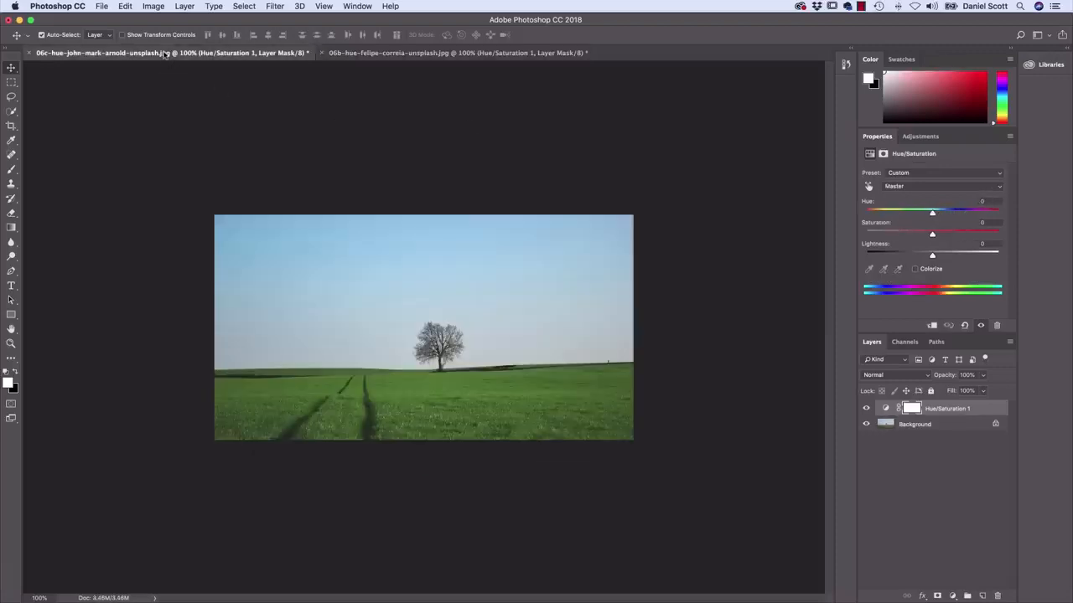
{"action": "left_click", "coordinate": [866, 409]}
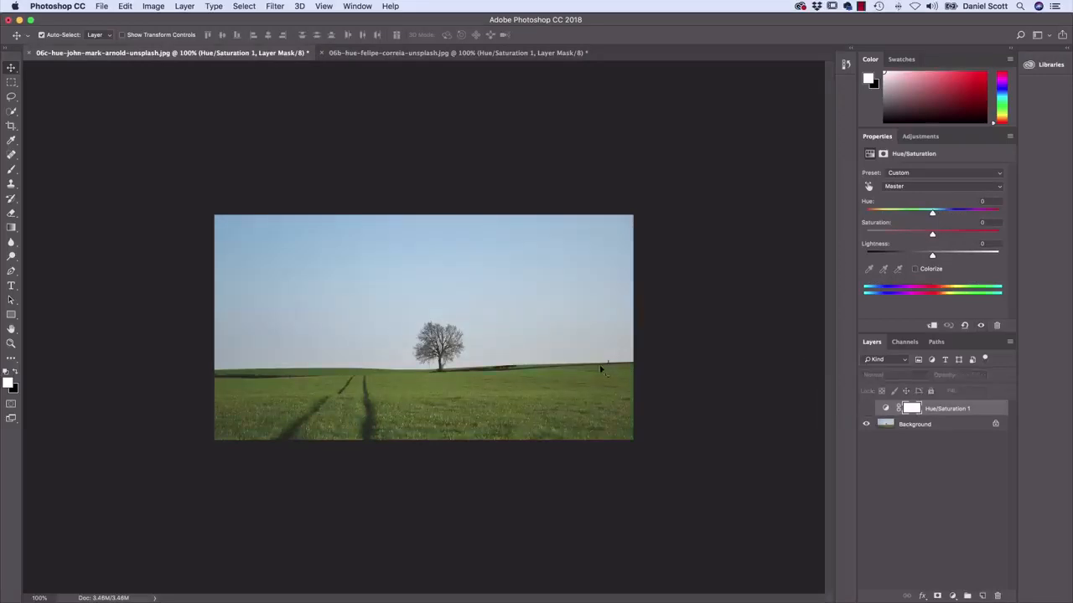
Toggle the field photo's Hue/Saturation 1 layer on and off to compare the recolored version with the original
{"action": "left_click", "coordinate": [866, 408]}
{"action": "left_click", "coordinate": [865, 408]}
{"action": "left_click", "coordinate": [865, 408]}
{"action": "left_click", "coordinate": [866, 408]}
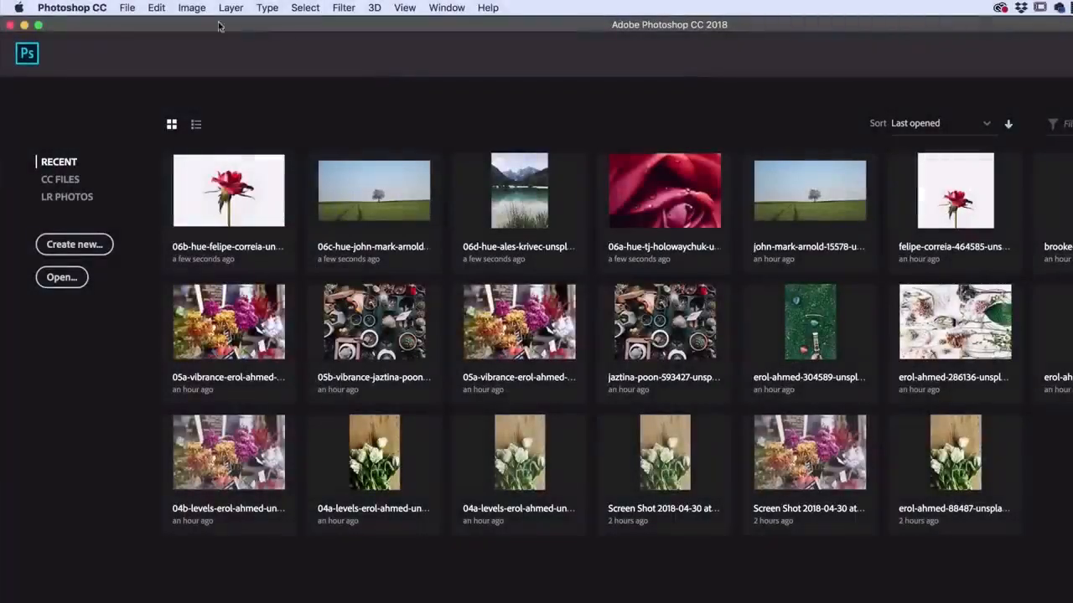
Open 06a-hue-tj-holowaychuk-unsplash.jpg from the Source Files folder and switch to the Move tool
{"action": "left_click", "coordinate": [125, 8]}
{"action": "left_click", "coordinate": [139, 37]}
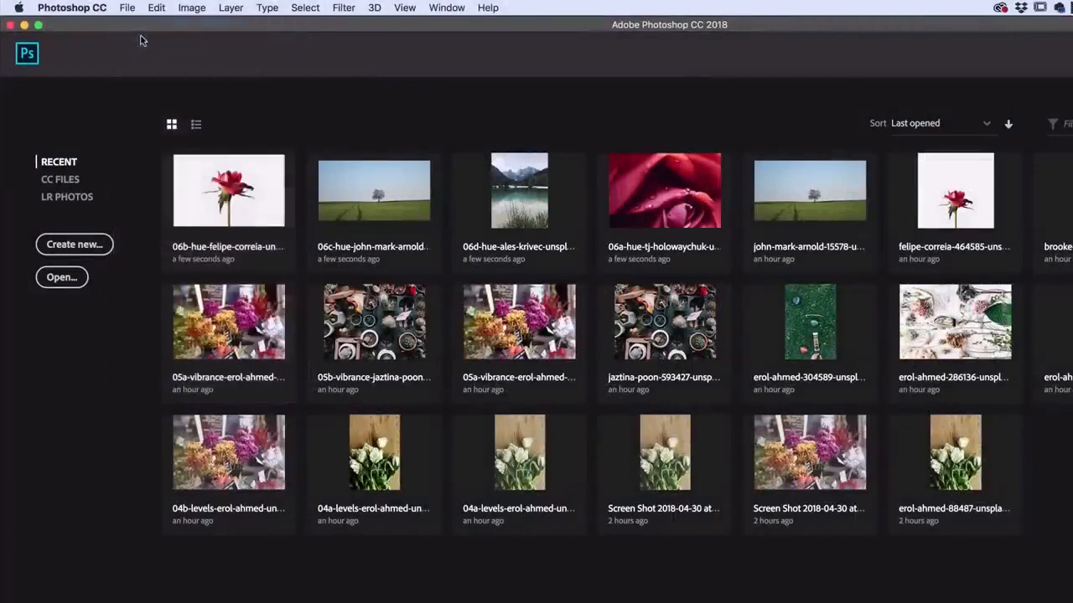
{"action": "left_click", "coordinate": [353, 258]}
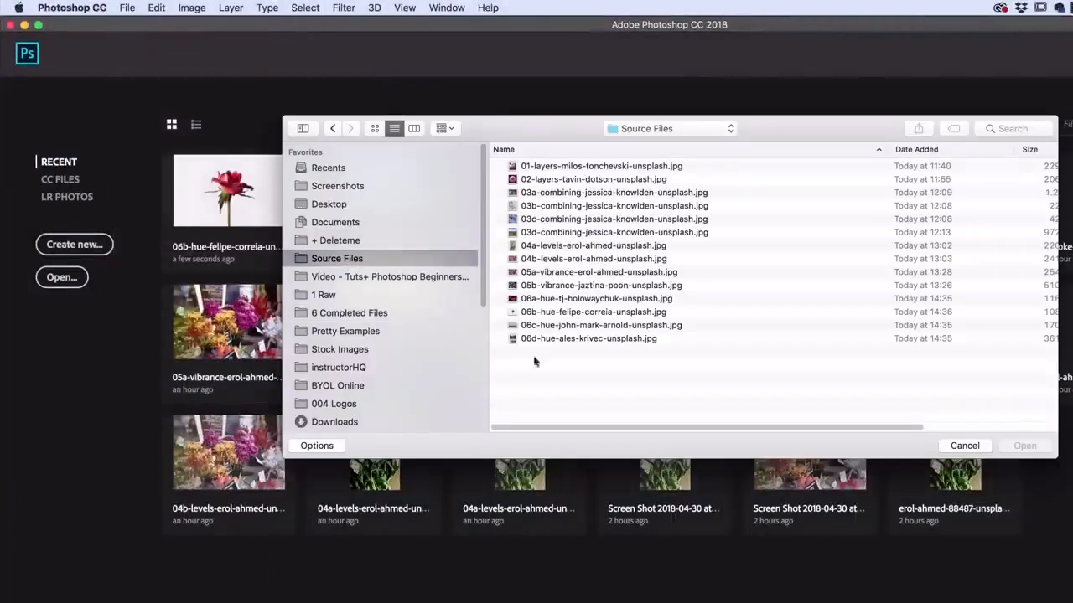
{"action": "left_click", "coordinate": [533, 301]}
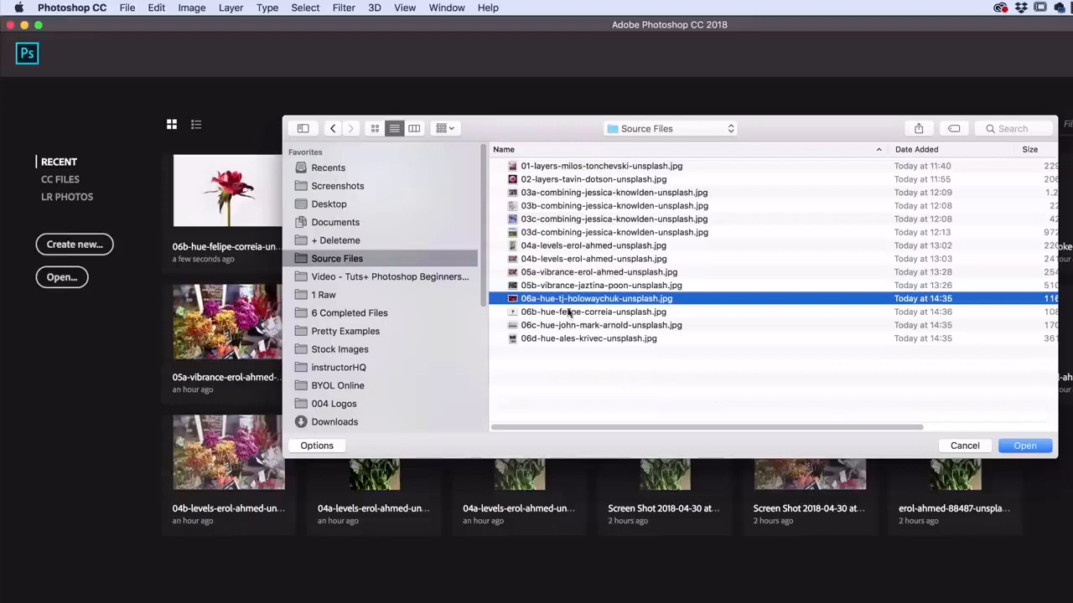
{"action": "left_click", "coordinate": [1024, 445]}
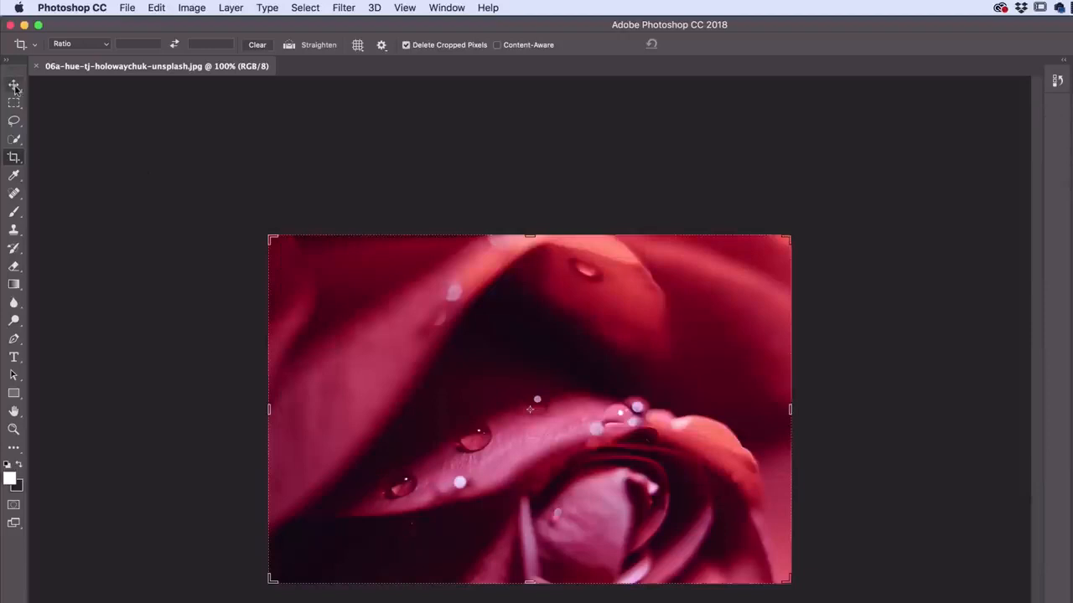
{"action": "left_click", "coordinate": [14, 86]}
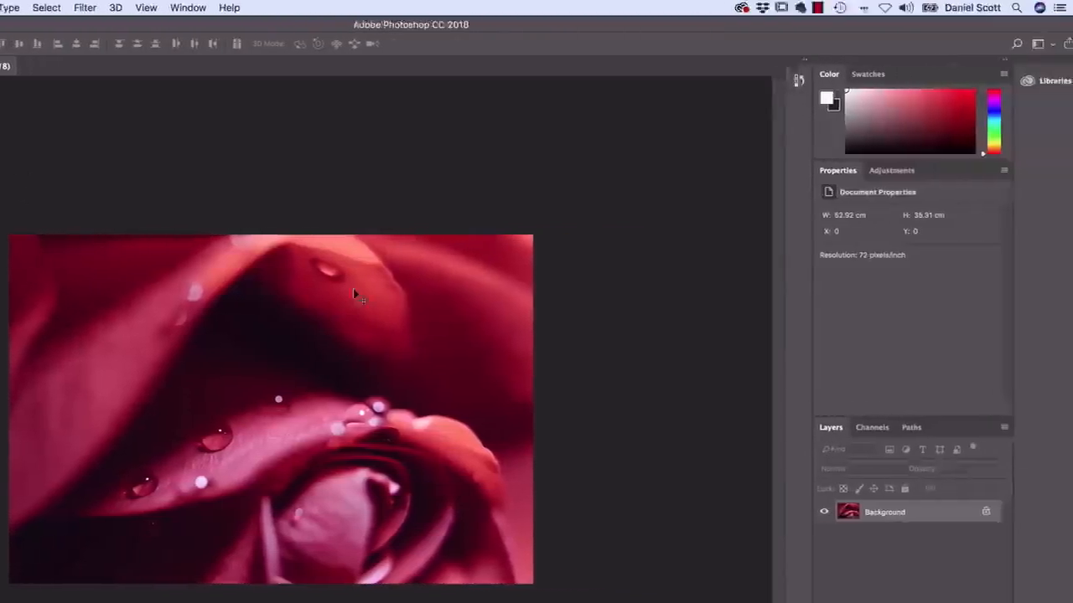
Add a Hue/Saturation adjustment layer above the rose close-up and shift the Master hue until the petals turn purple
{"action": "left_click", "coordinate": [901, 175]}
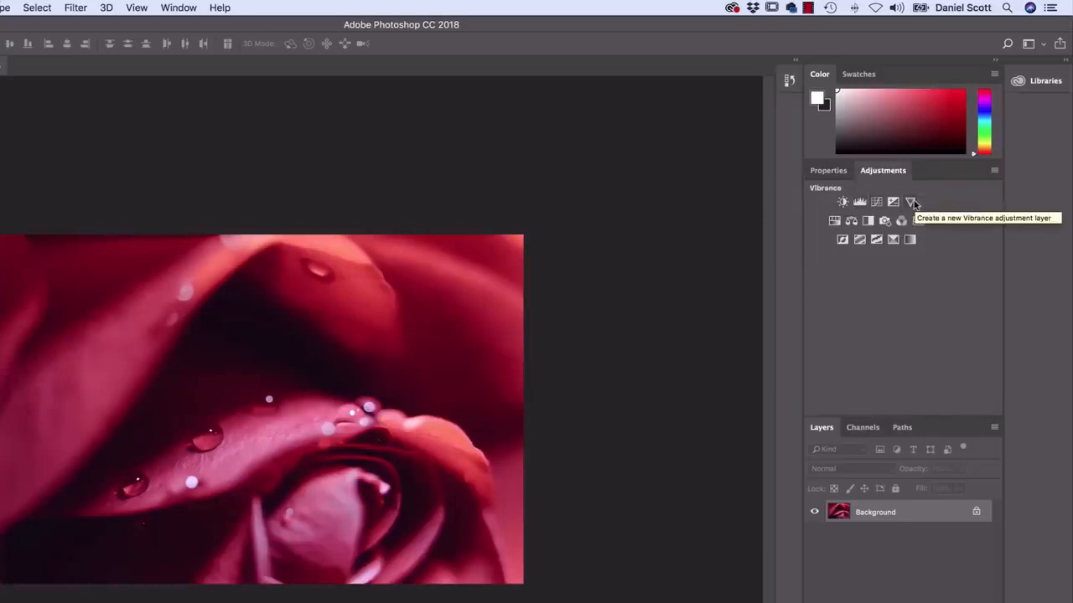
{"action": "left_click", "coordinate": [834, 221]}
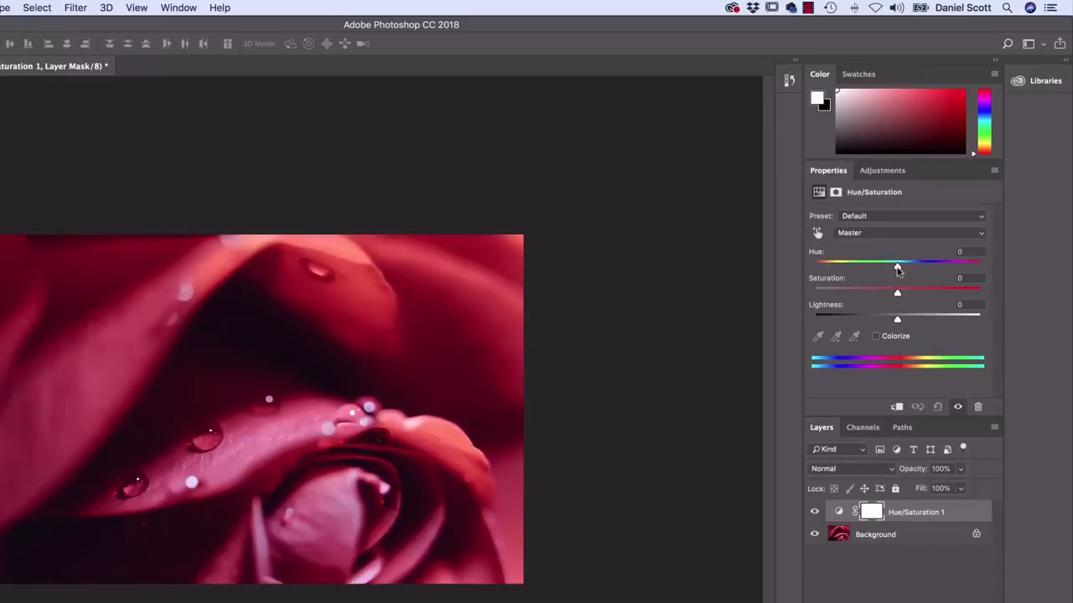
{"action": "left_click_drag", "start_coordinate": [898, 268], "coordinate": [850, 270]}
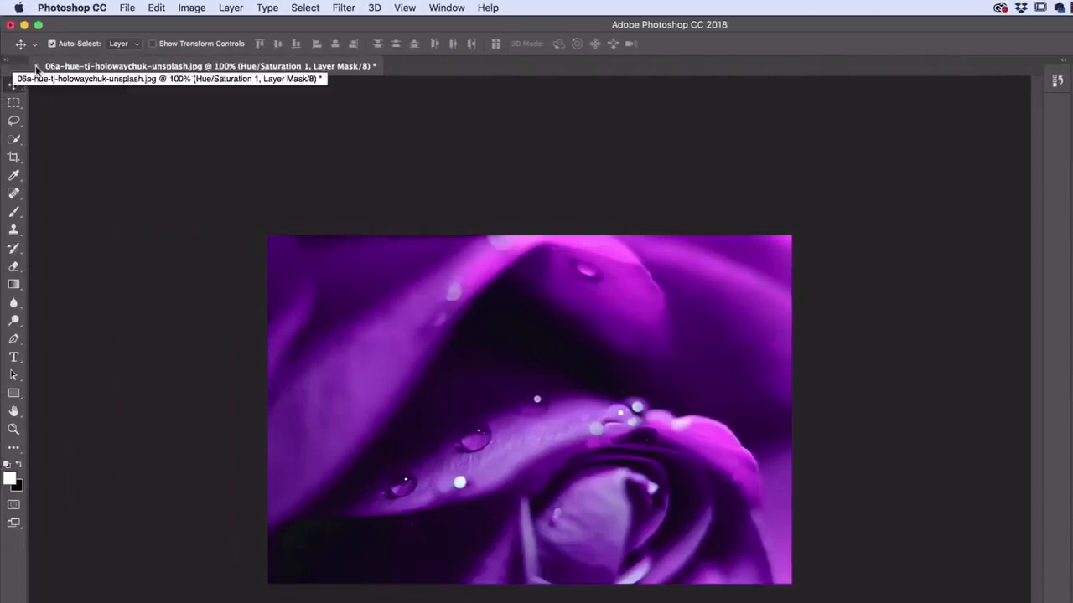
Close the rose close-up without saving and open 06b-hue-felipe-correia-unsplash.jpg from the Source Files folder
{"action": "left_click", "coordinate": [35, 66]}
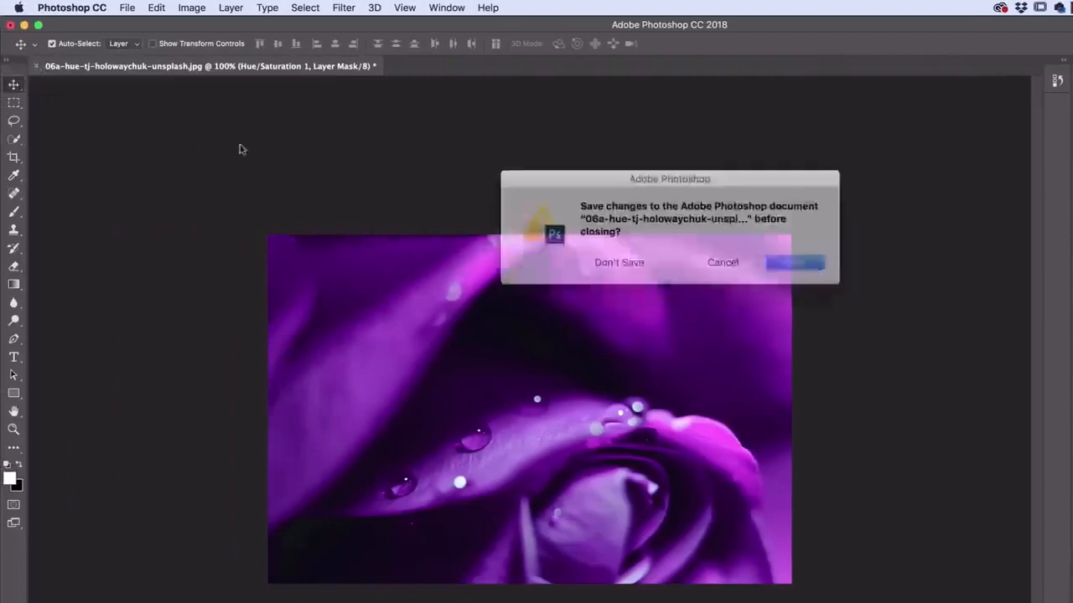
{"action": "left_click", "coordinate": [609, 262]}
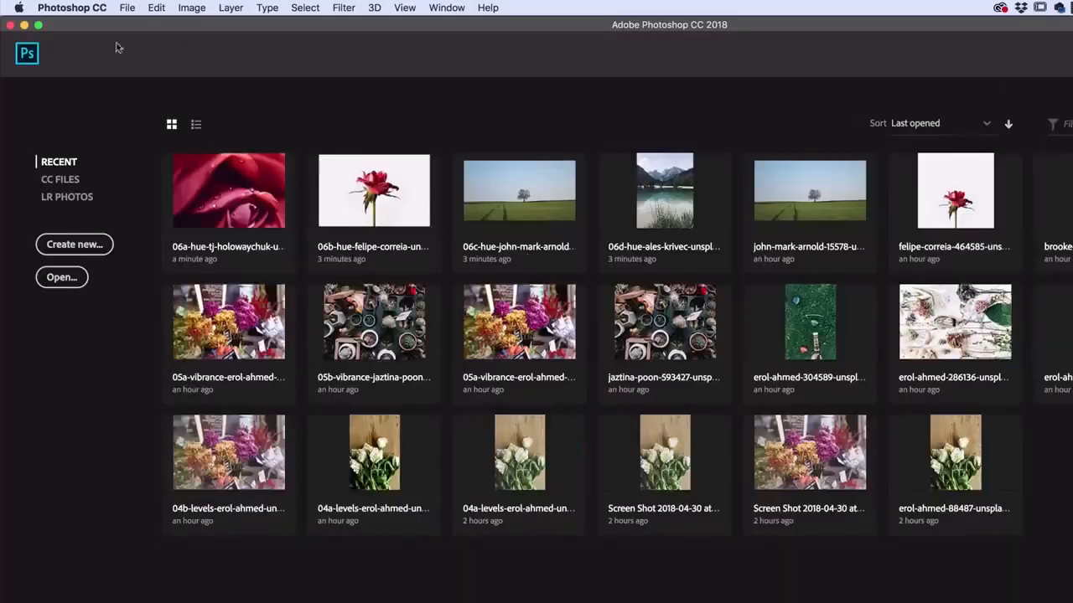
{"action": "left_click", "coordinate": [127, 8]}
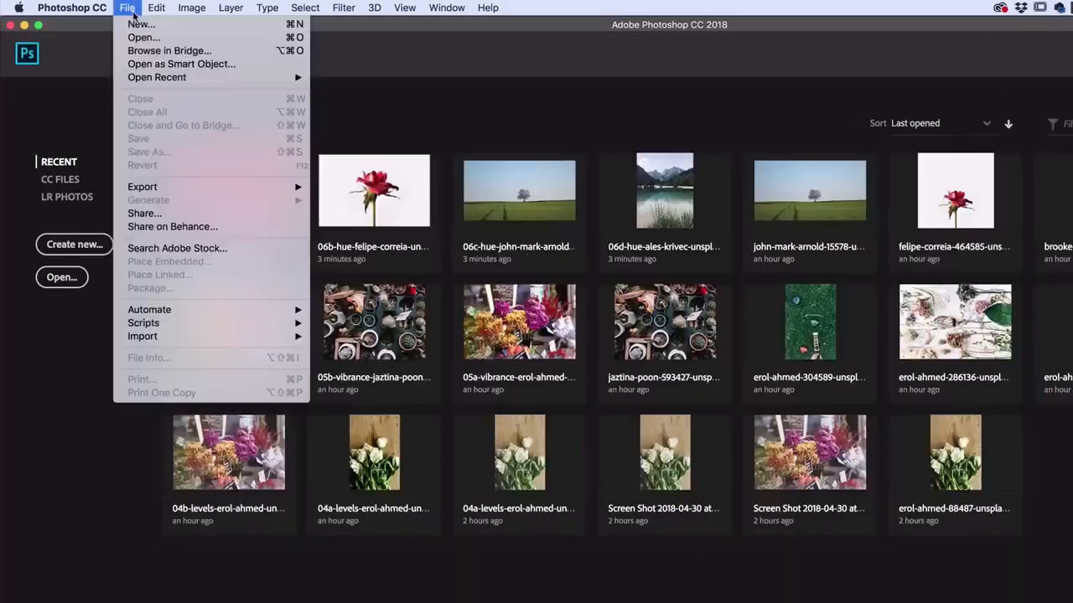
{"action": "left_click", "coordinate": [142, 37]}
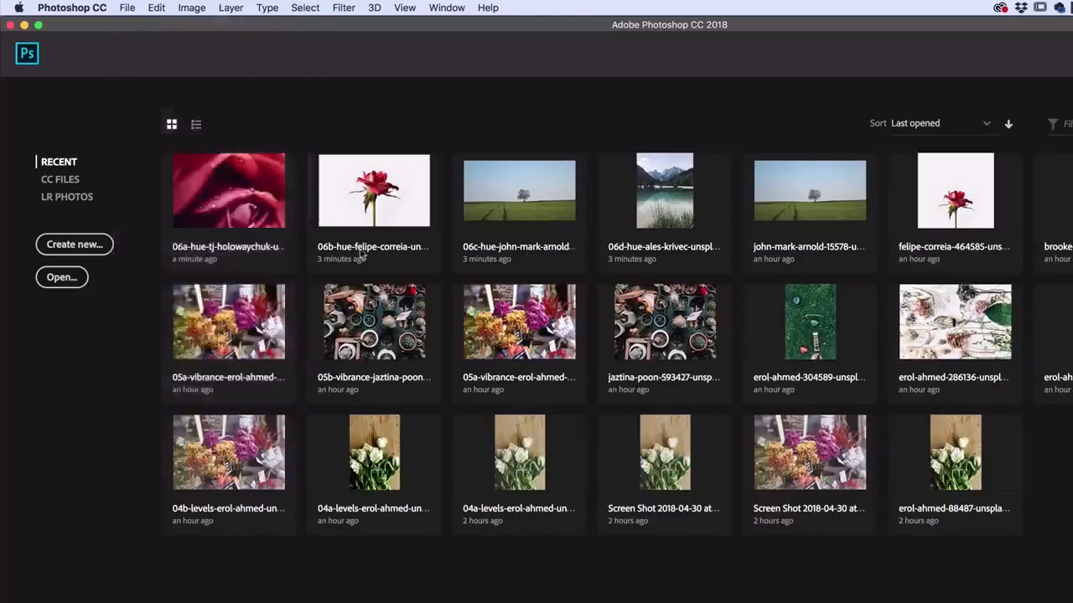
{"action": "left_click", "coordinate": [537, 312]}
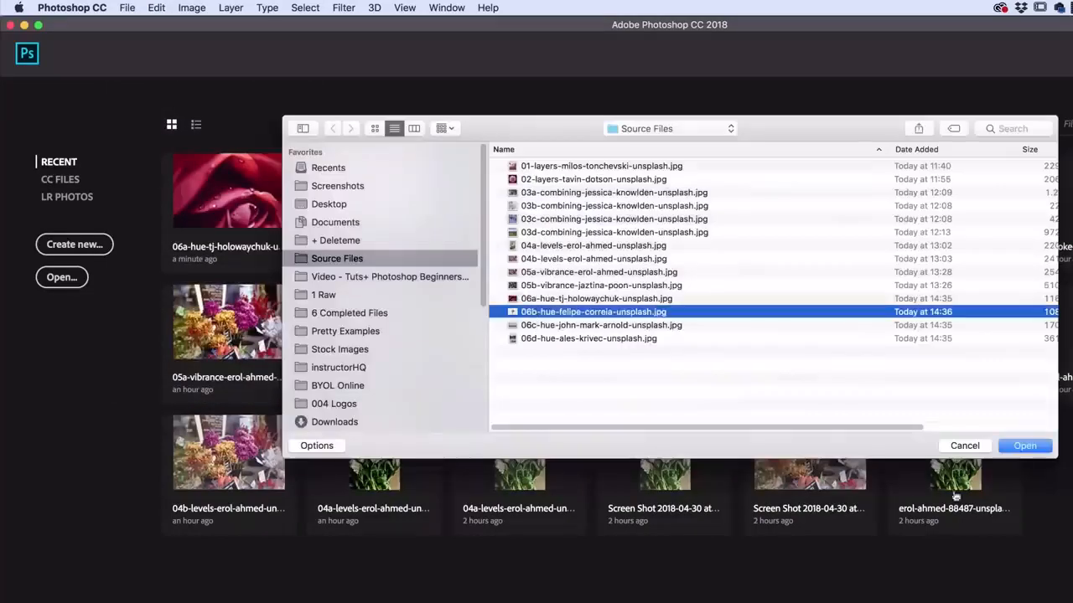
{"action": "left_click", "coordinate": [1024, 446]}
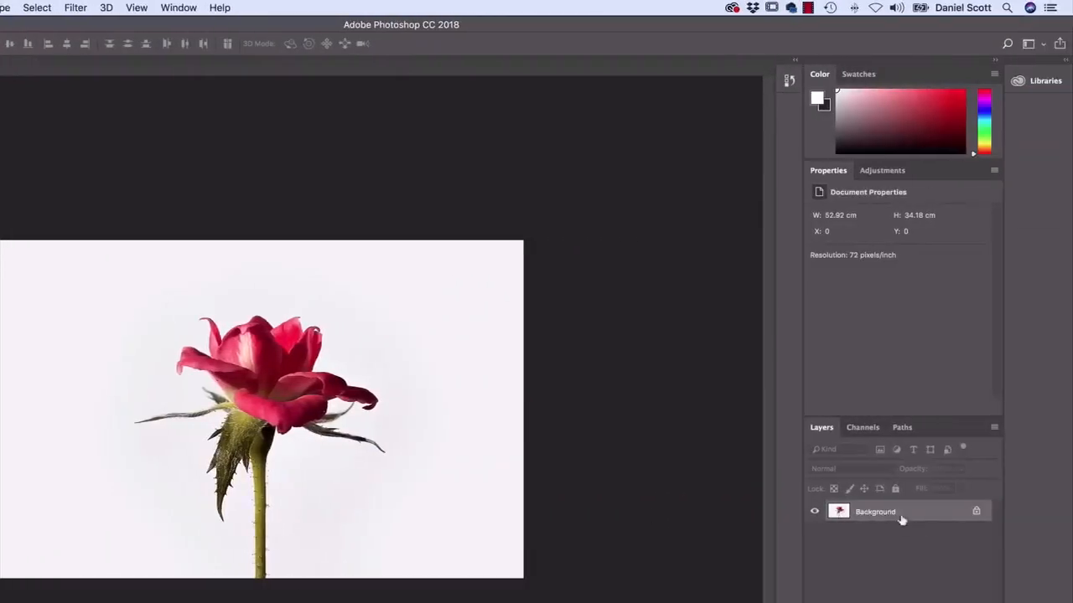
Add a Hue/Saturation adjustment layer to the single rose photo, try a Master hue of -58, and return it to 0
{"action": "left_click", "coordinate": [885, 174]}
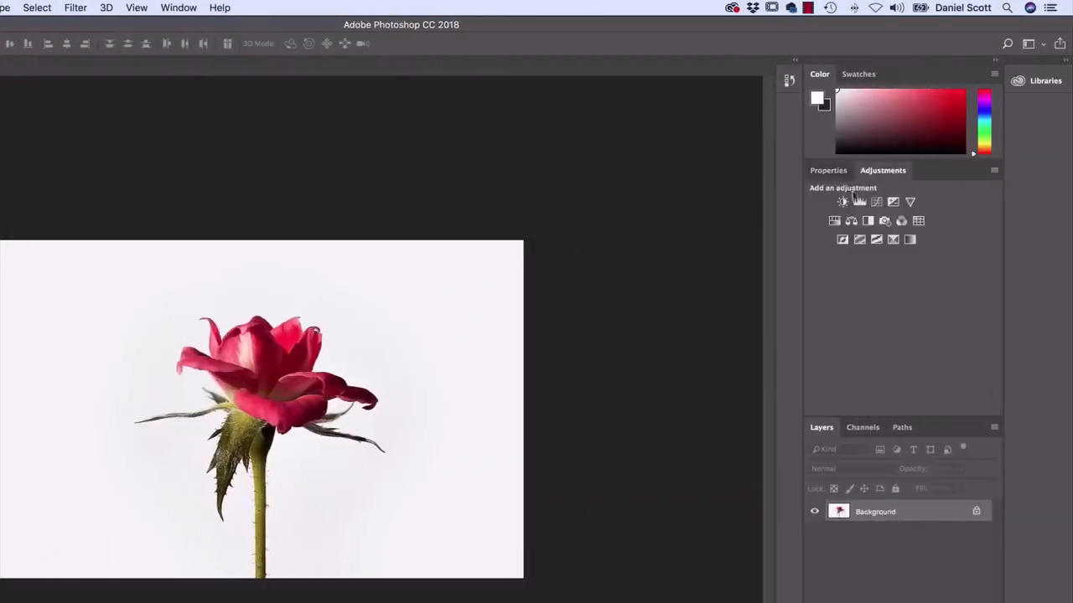
{"action": "left_click", "coordinate": [834, 221]}
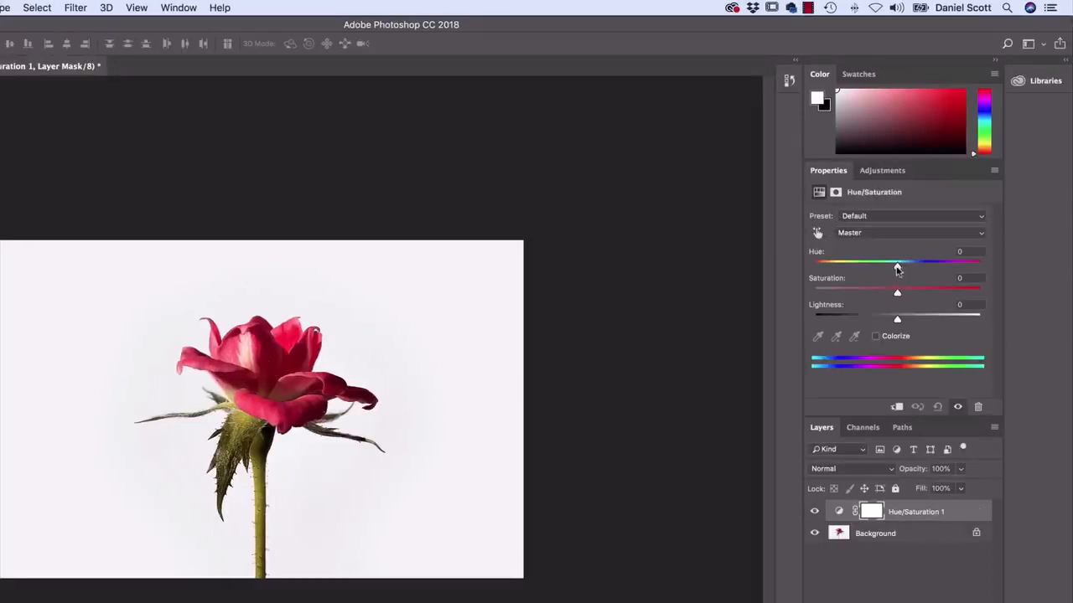
{"action": "left_click_drag", "start_coordinate": [896, 266], "coordinate": [854, 268]}
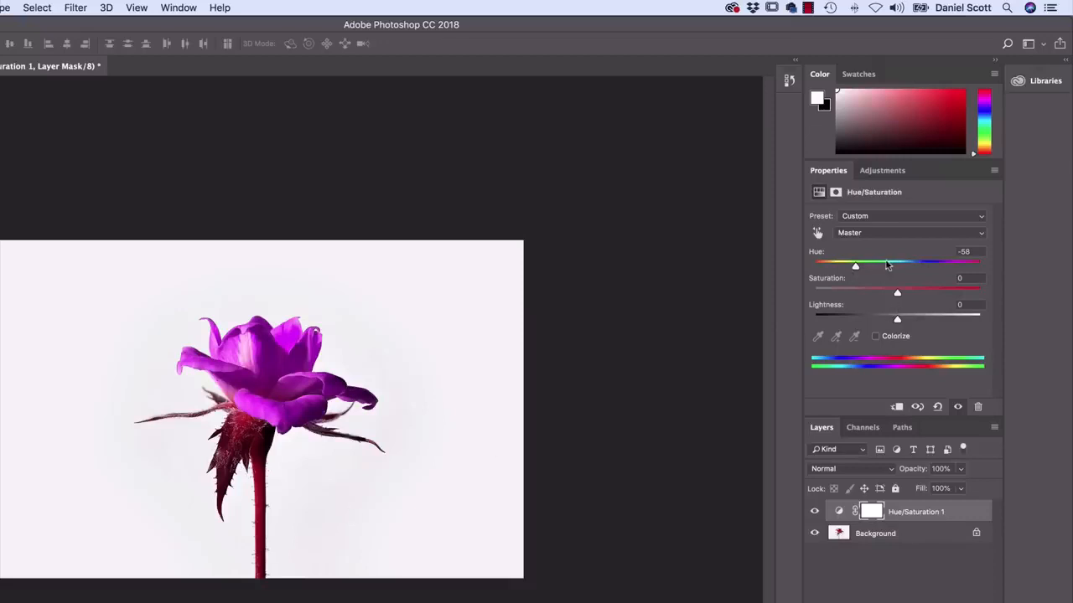
{"action": "mouse_move", "coordinate": [886, 265]}
{"action": "left_mouse_down"}
{"action": "mouse_move", "coordinate": [950, 267]}
{"action": "mouse_move", "coordinate": [832, 268]}
{"action": "mouse_move", "coordinate": [918, 270]}
{"action": "mouse_move", "coordinate": [889, 275]}
{"action": "mouse_move", "coordinate": [896, 268]}
{"action": "left_mouse_up"}
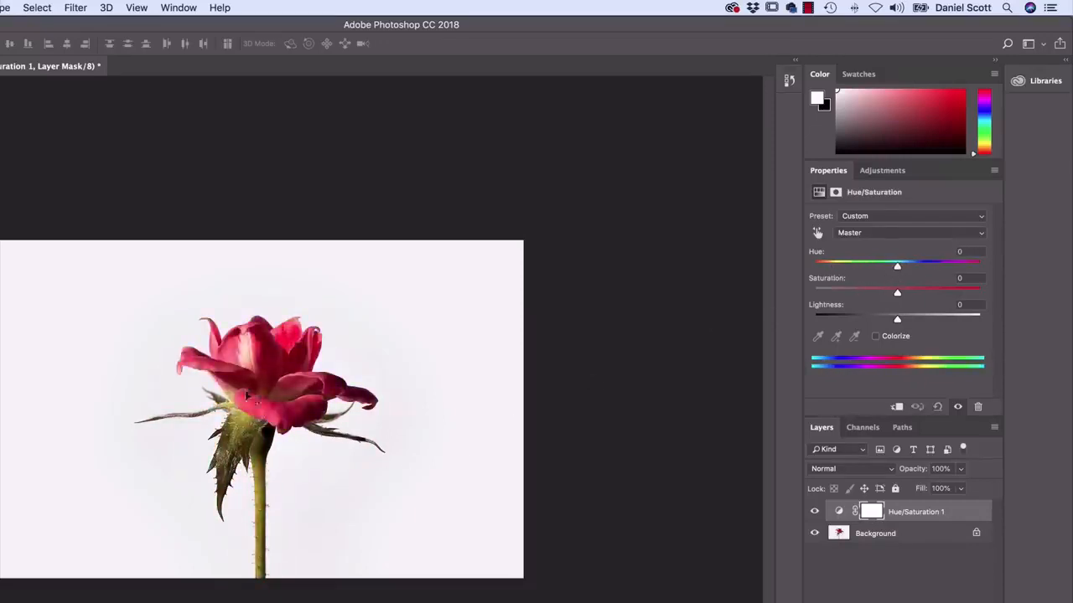
Try a Reds hue of +52 on the rose, and set the Reds hue to -24 and saturation to +23 for pink petals
{"action": "left_click", "coordinate": [869, 239]}
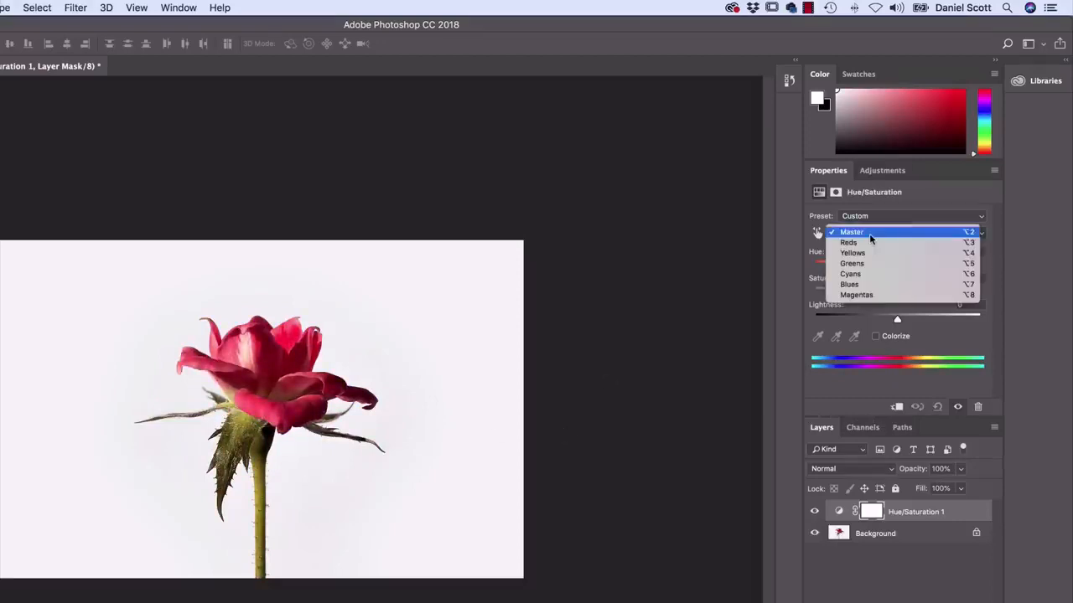
{"action": "left_click", "coordinate": [849, 243]}
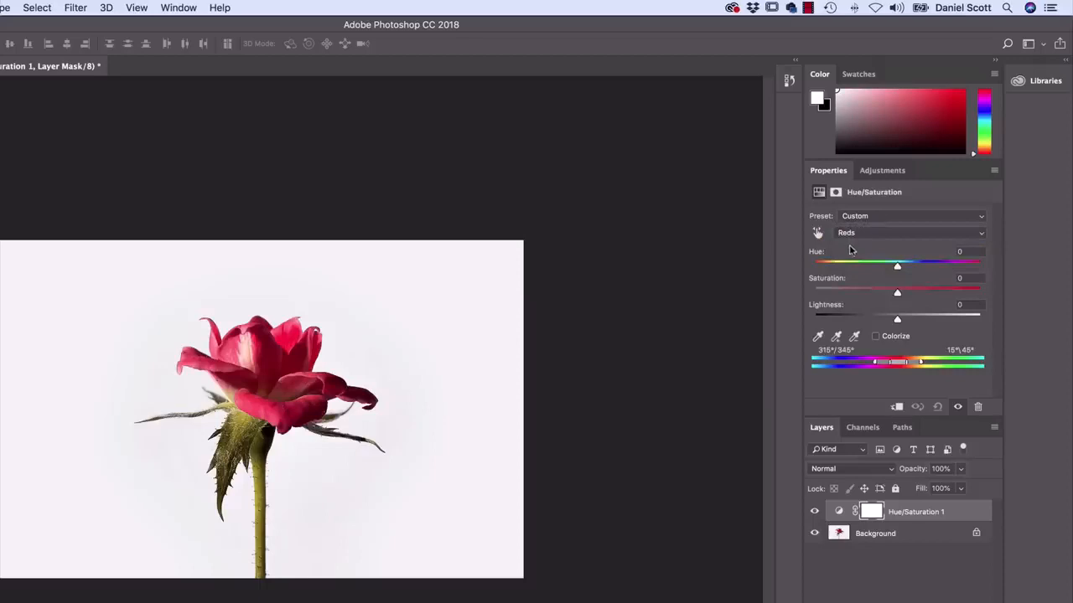
{"action": "left_click_drag", "start_coordinate": [896, 268], "coordinate": [937, 277]}
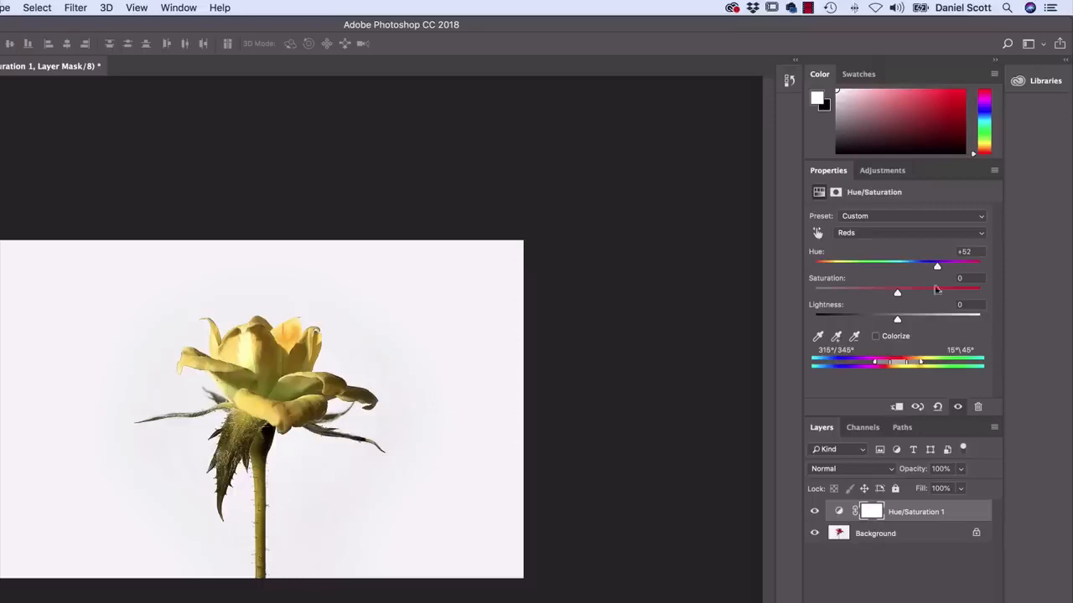
{"action": "left_click_drag", "start_coordinate": [937, 267], "coordinate": [916, 305]}
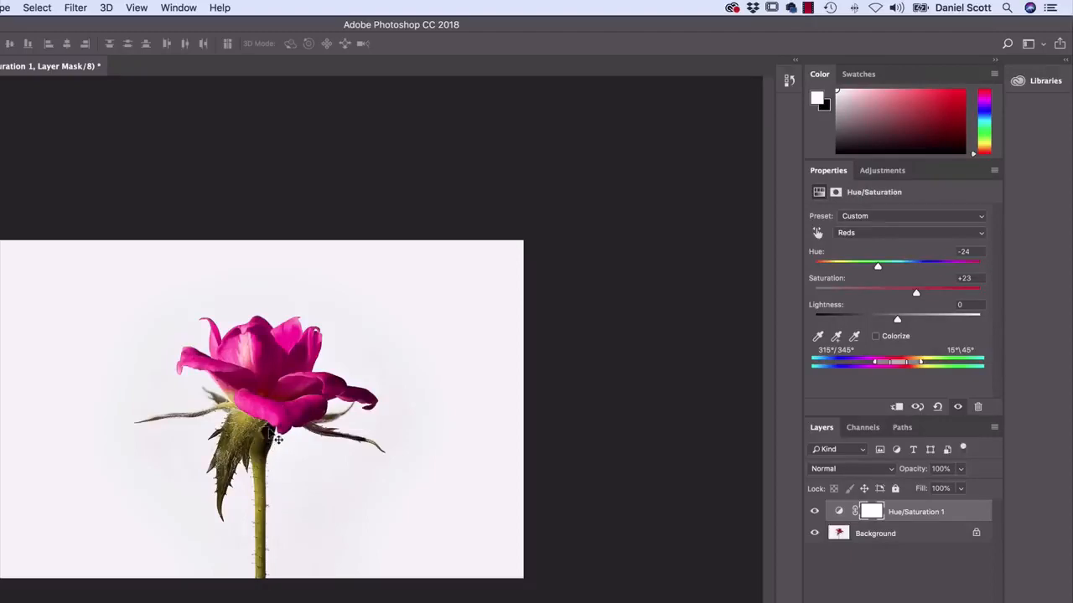
Inspect the rose's stem, try the Greens range, and set the Yellows hue to +25 to make the stem and leaves greener
{"action": "key", "text": "super+plus"}
{"action": "key", "text": "super+plus"}
{"action": "key", "text": "super+plus"}
{"action": "key", "text": "super+plus"}
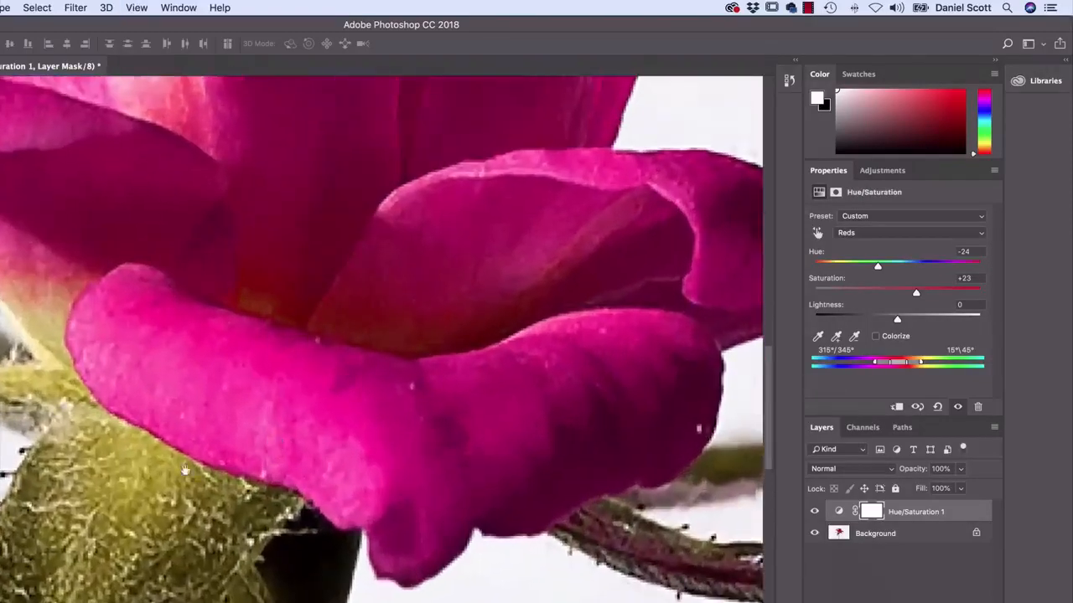
{"action": "scroll", "coordinate": [184, 469], "scroll_direction": "down", "scroll_amount": 10}
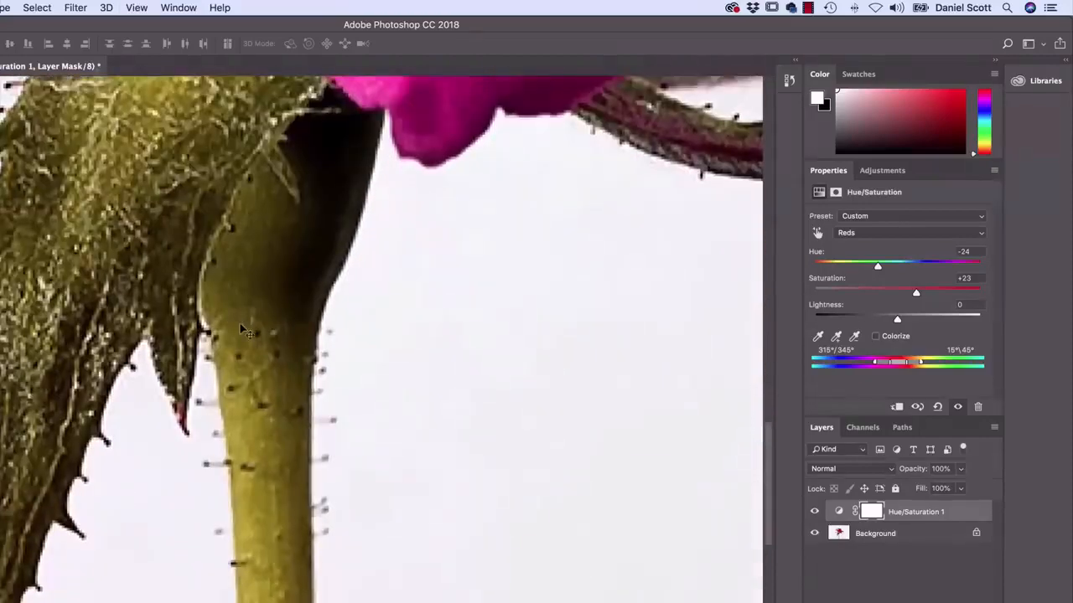
{"action": "key", "text": "super+minus"}
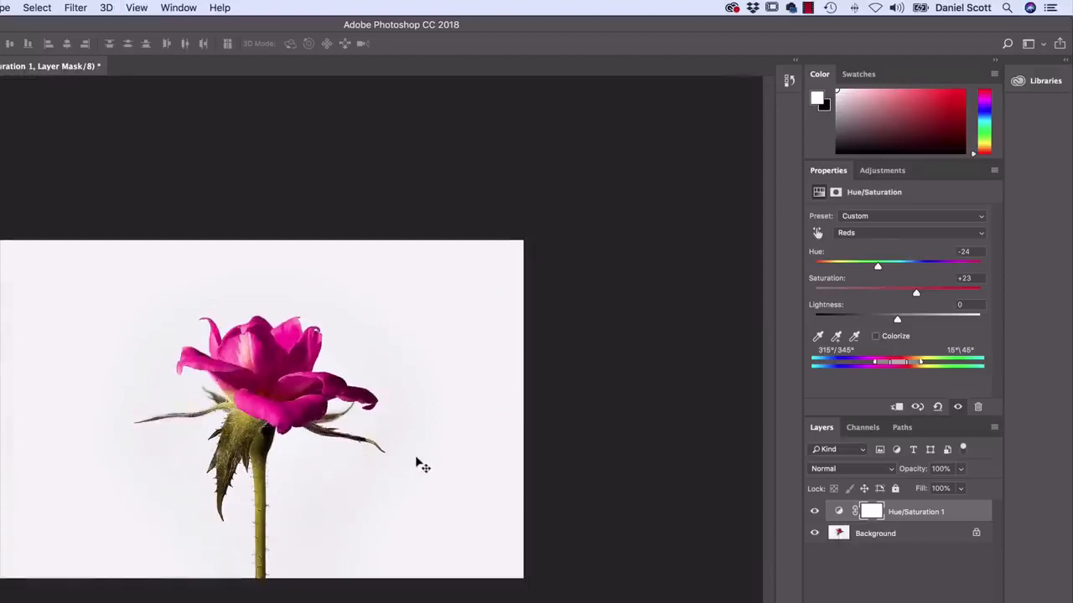
{"action": "left_click", "coordinate": [878, 232]}
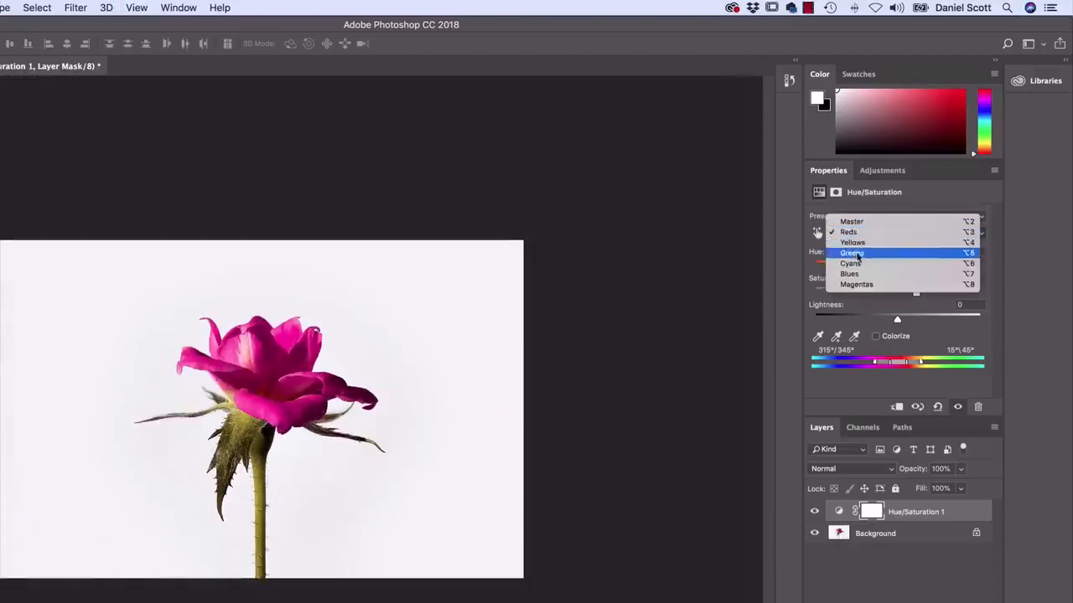
{"action": "left_click", "coordinate": [852, 252]}
{"action": "left_click_drag", "start_coordinate": [816, 253], "coordinate": [894, 268]}
{"action": "left_click", "coordinate": [888, 233]}
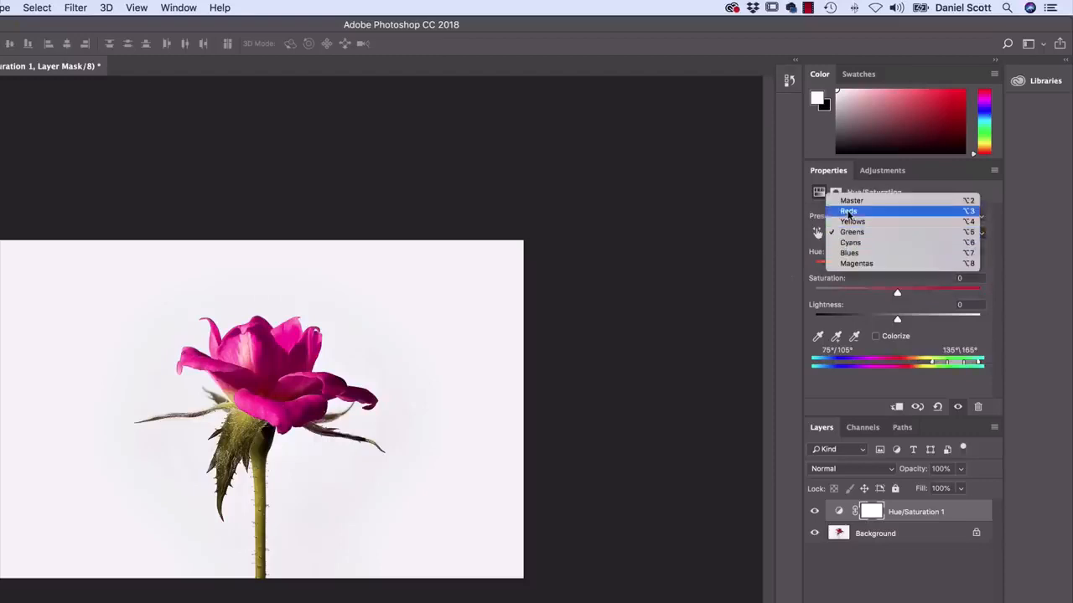
{"action": "left_click", "coordinate": [851, 222]}
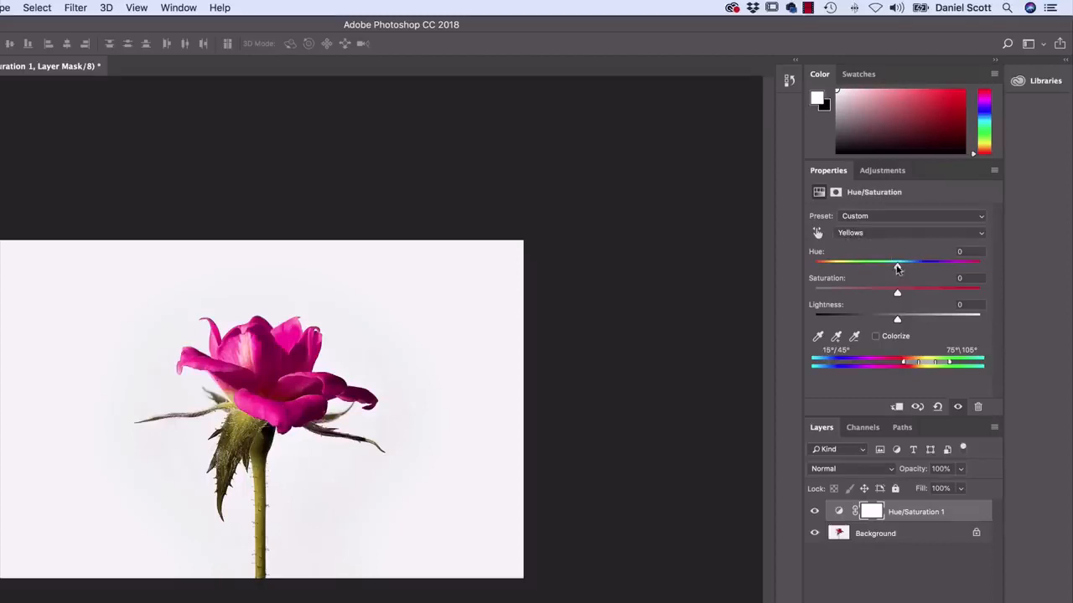
{"action": "left_click_drag", "start_coordinate": [896, 268], "coordinate": [918, 268]}
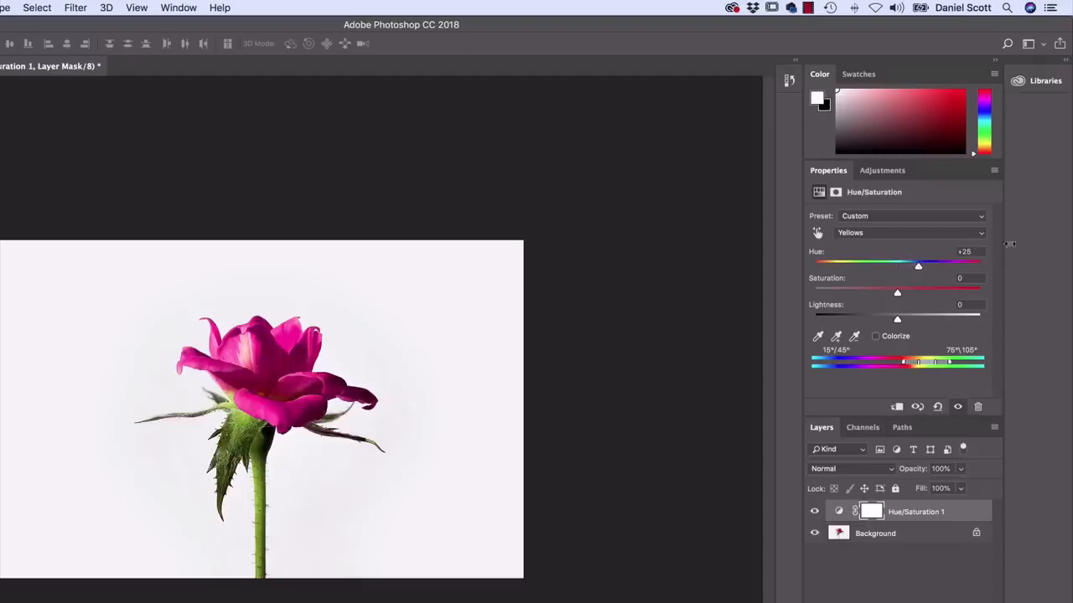
Set the Yellows saturation to +18, try lightness at both extremes, and set it to +4
{"action": "left_click_drag", "start_coordinate": [897, 292], "coordinate": [913, 309]}
{"action": "left_click_drag", "start_coordinate": [896, 321], "coordinate": [982, 321]}
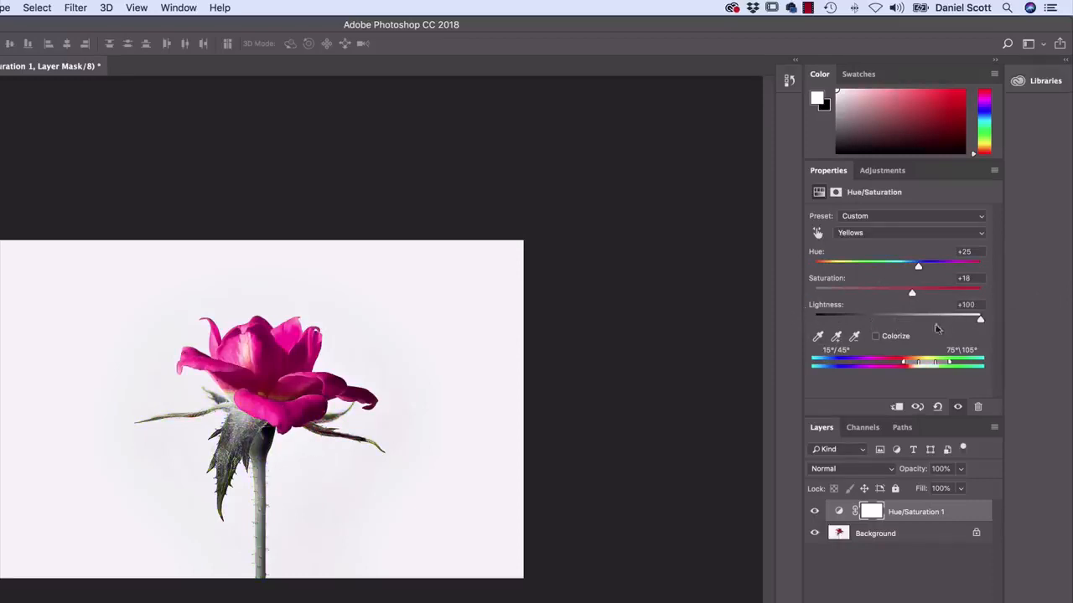
{"action": "left_click_drag", "start_coordinate": [945, 321], "coordinate": [782, 331]}
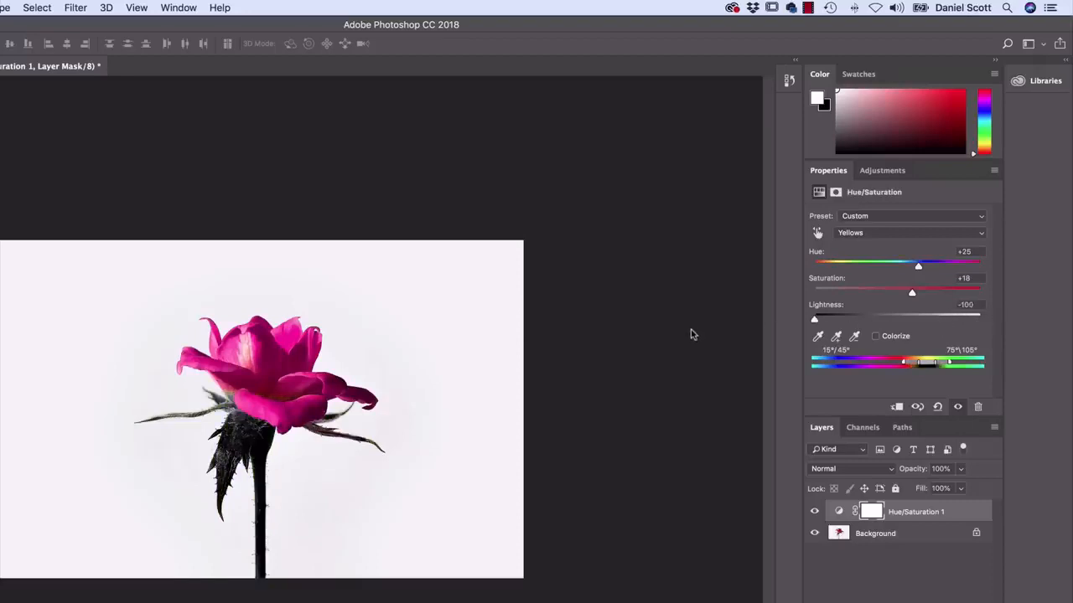
{"action": "left_click_drag", "start_coordinate": [915, 323], "coordinate": [900, 329]}
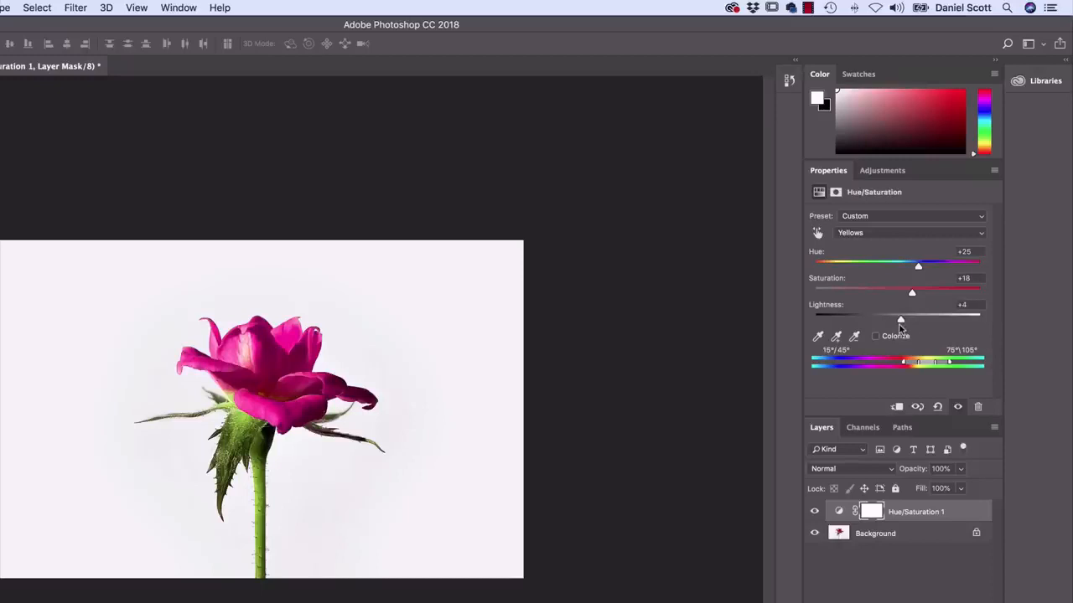
{"action": "left_click", "coordinate": [884, 171]}
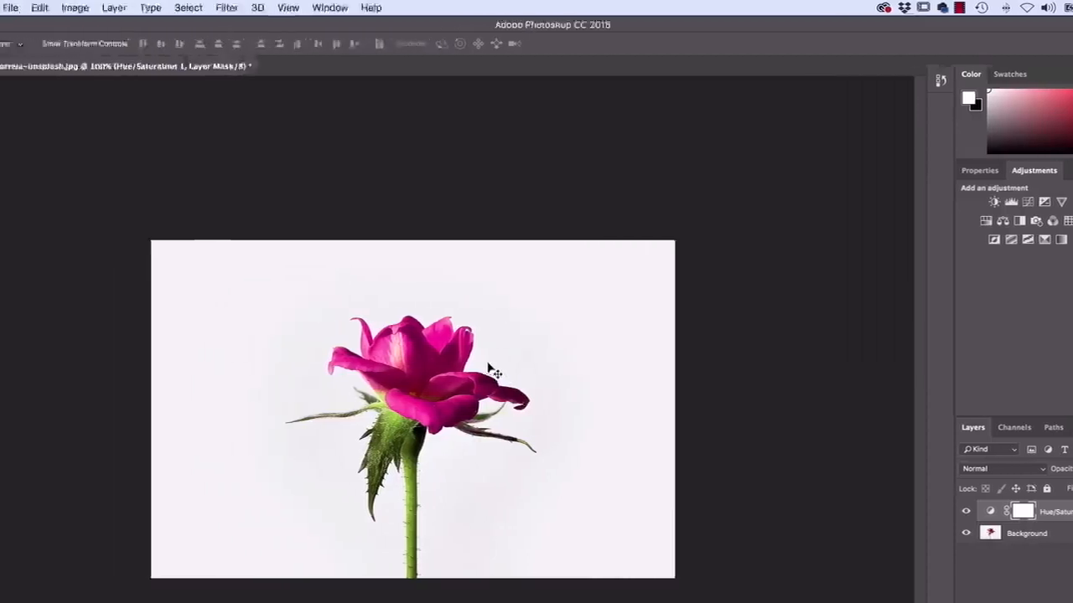
{"action": "key", "text": "shift+Tab"}
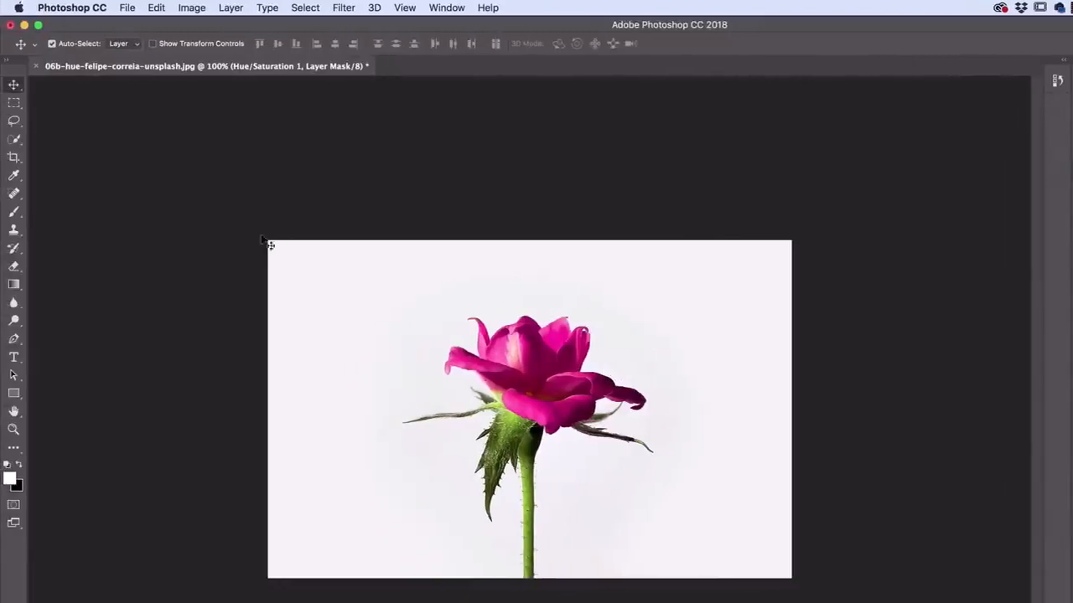
Close the rose photo and open the 06c-hue photo of the lone tree from the Source Files folder
{"action": "left_click", "coordinate": [35, 65]}
{"action": "left_click", "coordinate": [618, 259]}
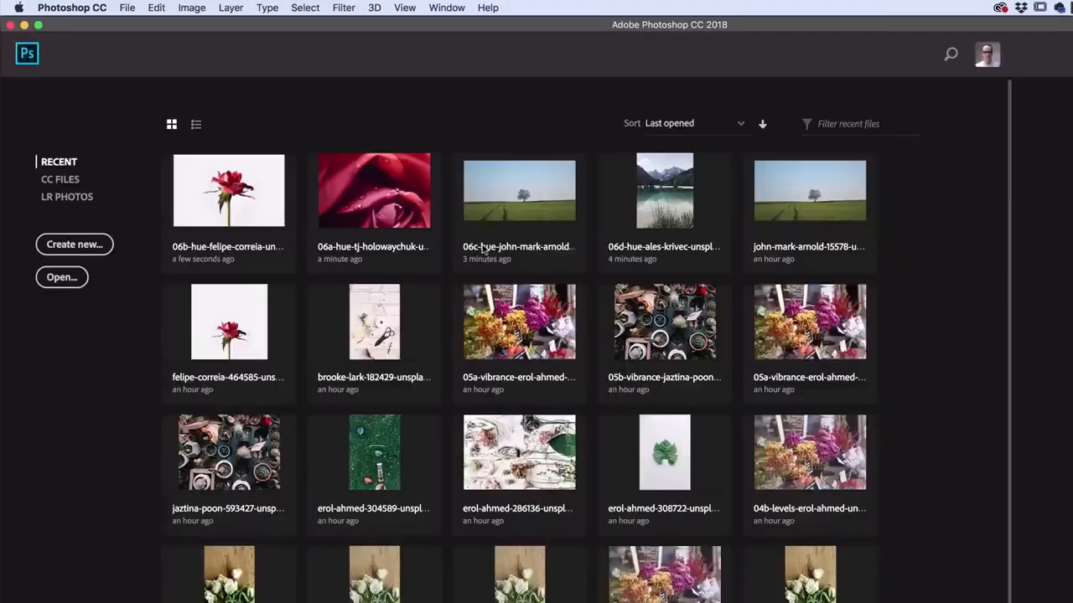
{"action": "left_click", "coordinate": [125, 7]}
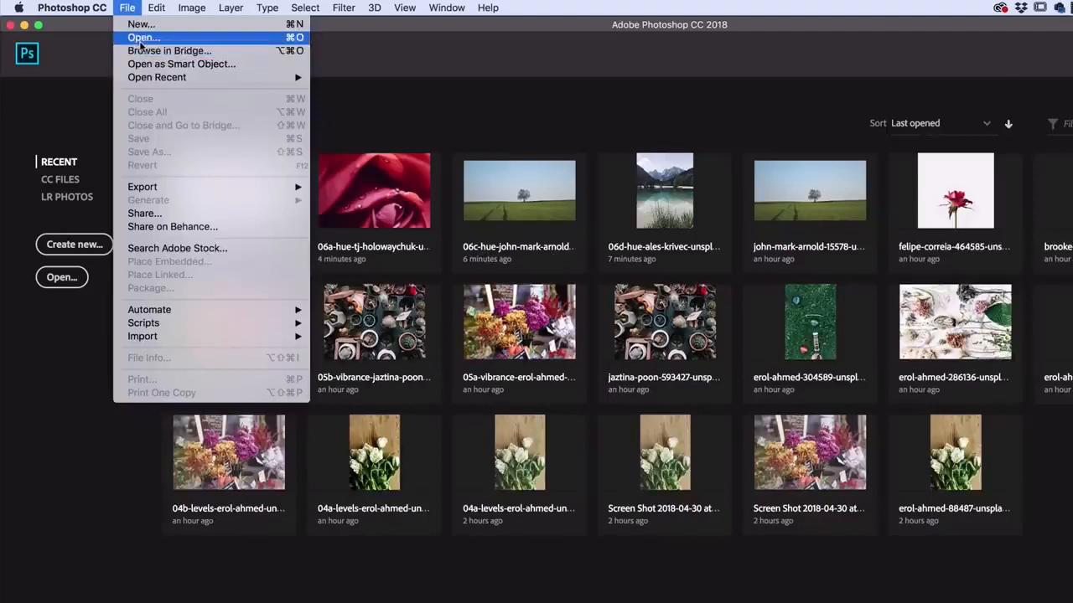
{"action": "left_click", "coordinate": [141, 40]}
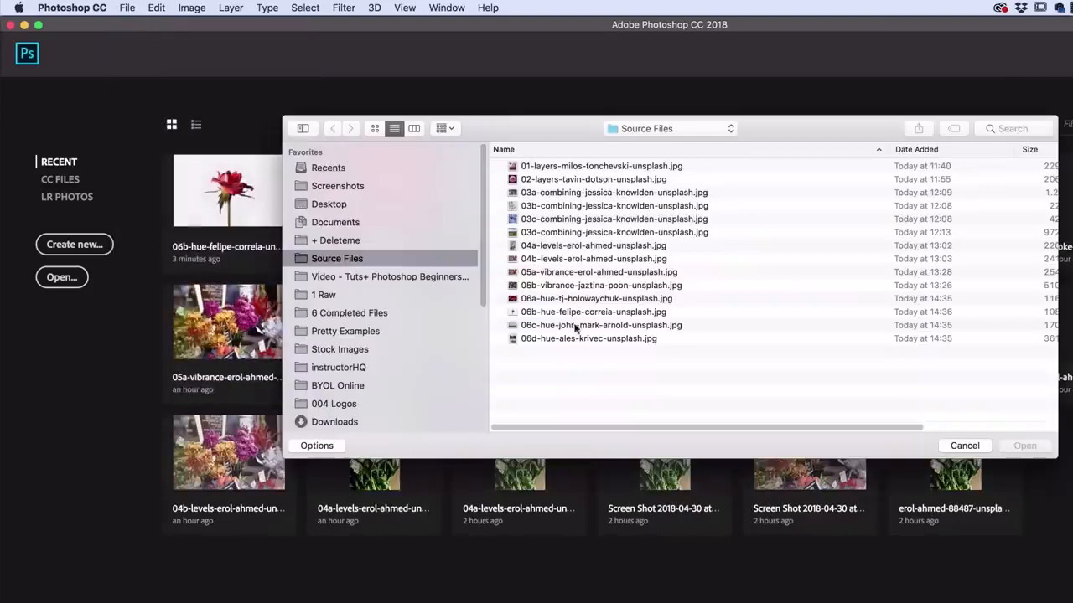
{"action": "left_click", "coordinate": [575, 326]}
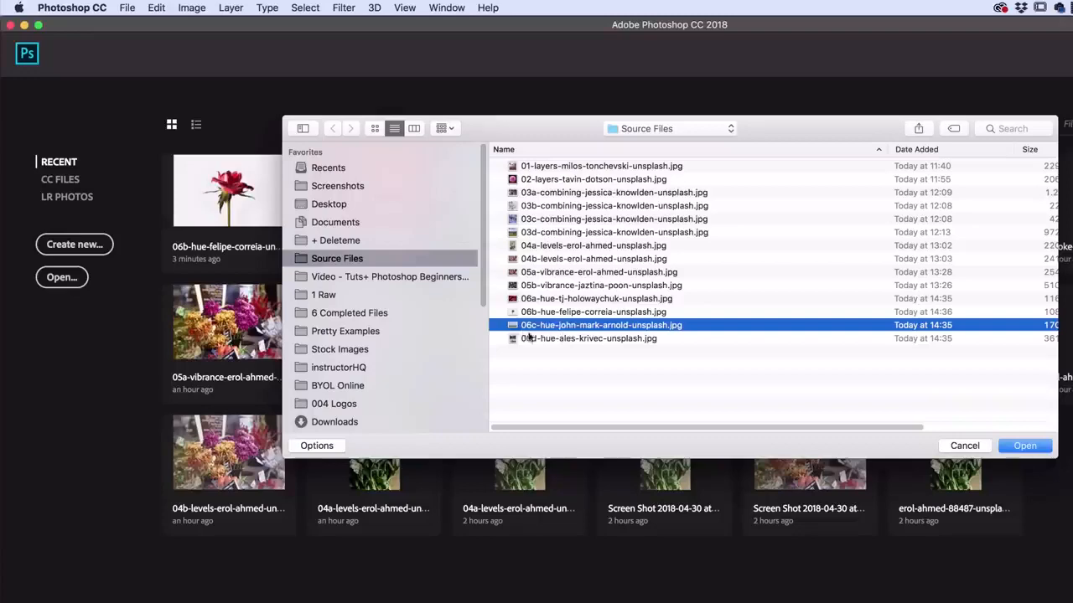
{"action": "left_click", "coordinate": [1025, 446]}
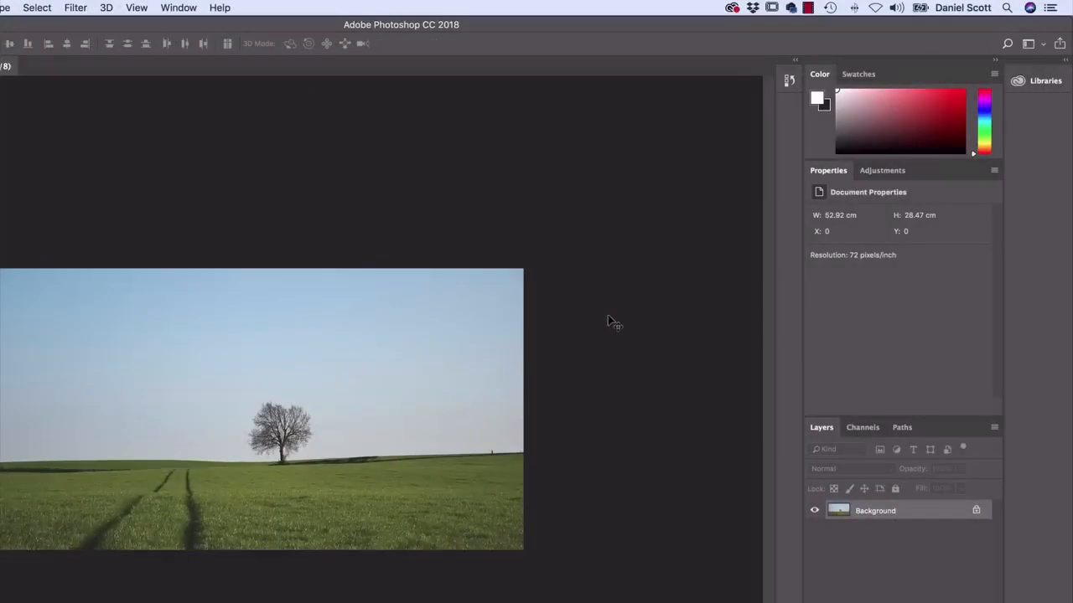
Add a Hue/Saturation adjustment layer to the tree photo, try the Greens range, and set the Yellows hue to +20 for greener grass
{"action": "left_click", "coordinate": [879, 171]}
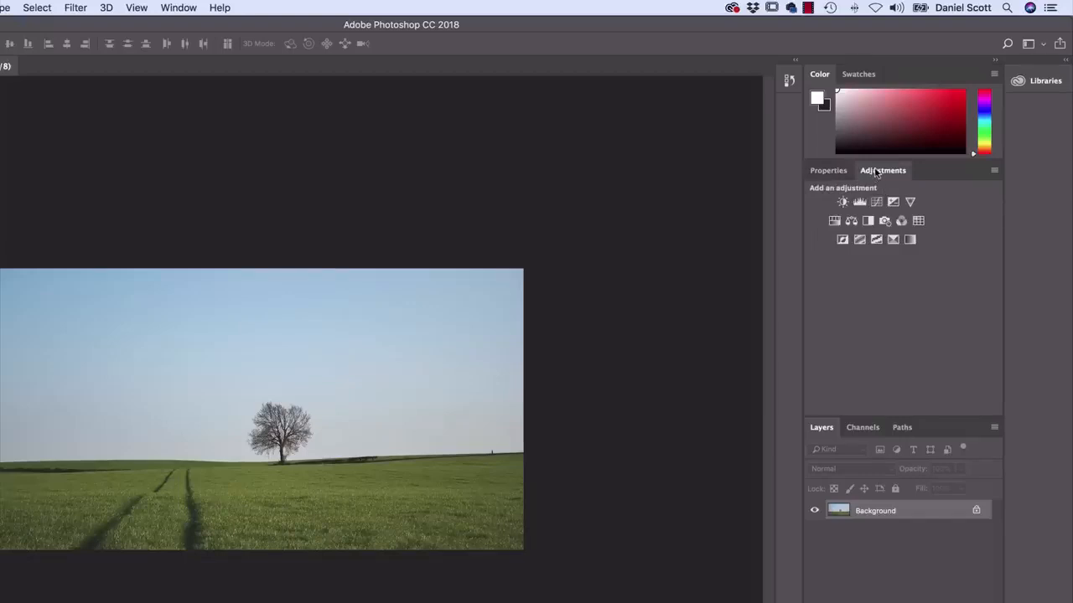
{"action": "left_click", "coordinate": [834, 222]}
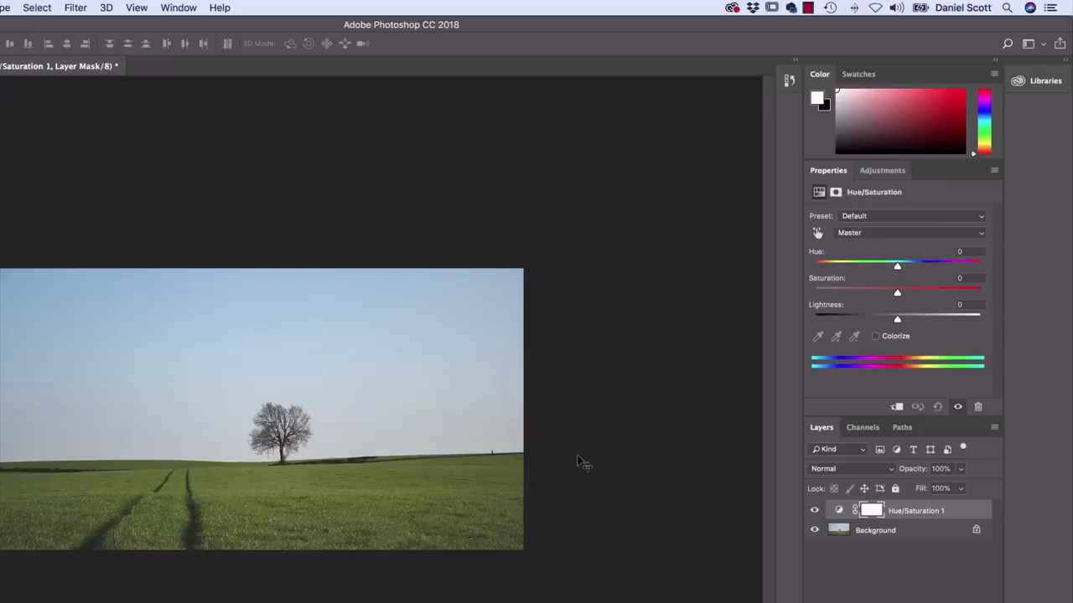
{"action": "left_click", "coordinate": [874, 232]}
{"action": "left_click", "coordinate": [875, 264]}
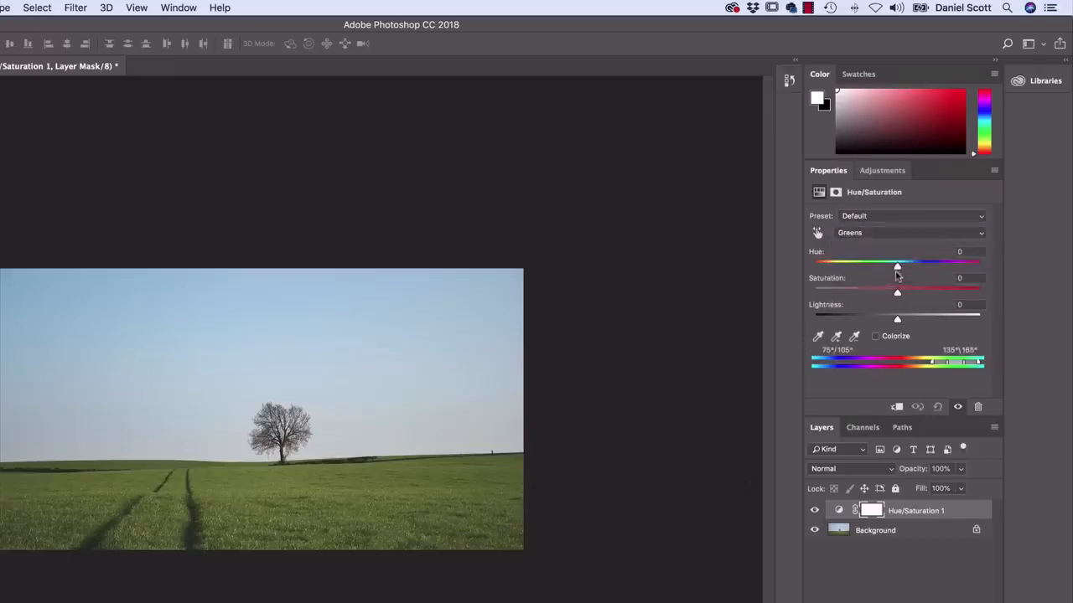
{"action": "mouse_move", "coordinate": [897, 266]}
{"action": "left_mouse_down"}
{"action": "mouse_move", "coordinate": [945, 270]}
{"action": "mouse_move", "coordinate": [831, 287]}
{"action": "mouse_move", "coordinate": [896, 276]}
{"action": "mouse_move", "coordinate": [893, 265]}
{"action": "mouse_move", "coordinate": [965, 265]}
{"action": "mouse_move", "coordinate": [825, 268]}
{"action": "mouse_move", "coordinate": [922, 269]}
{"action": "mouse_move", "coordinate": [825, 284]}
{"action": "mouse_move", "coordinate": [914, 268]}
{"action": "left_mouse_up"}
{"action": "left_click", "coordinate": [888, 234]}
{"action": "left_click", "coordinate": [882, 223]}
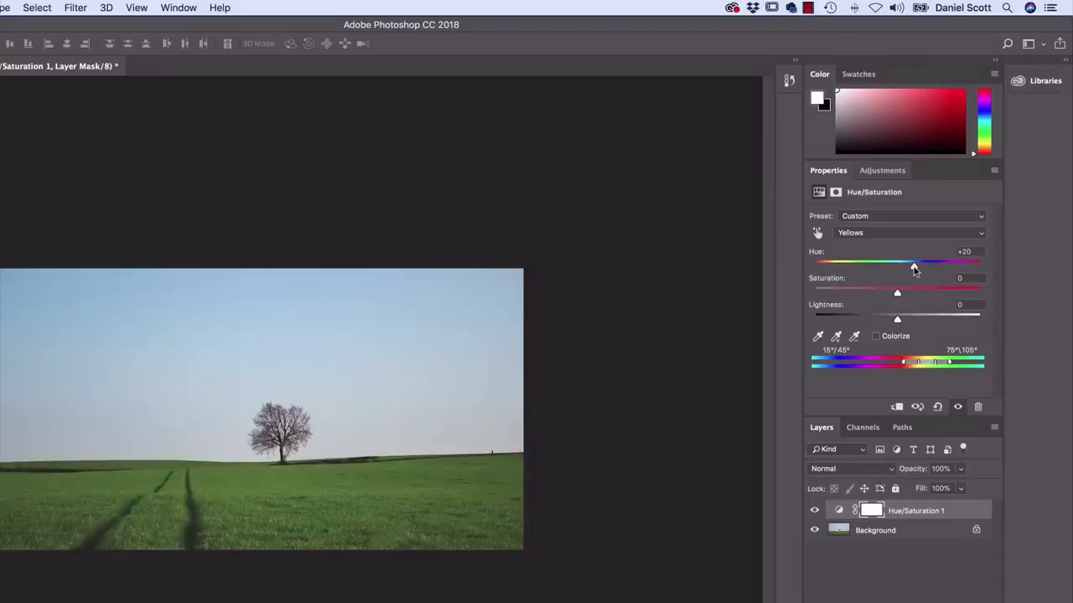
Toggle the Hue/Saturation layer's visibility to compare the grass before and after the Yellows hue change
{"action": "left_click", "coordinate": [814, 511]}
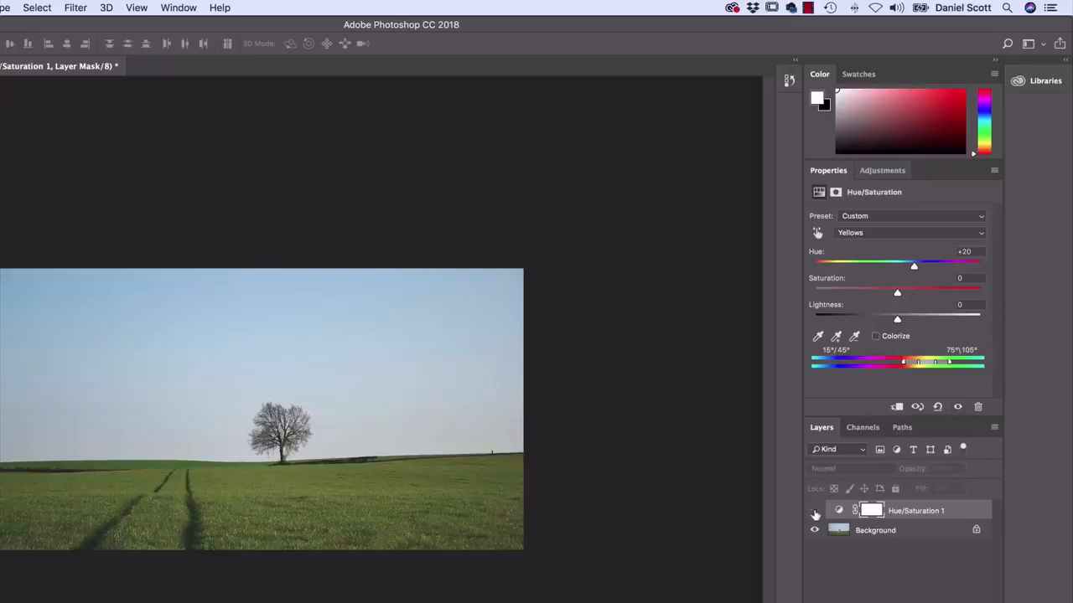
{"action": "left_click", "coordinate": [813, 511]}
{"action": "left_click", "coordinate": [814, 511]}
{"action": "left_click", "coordinate": [814, 511]}
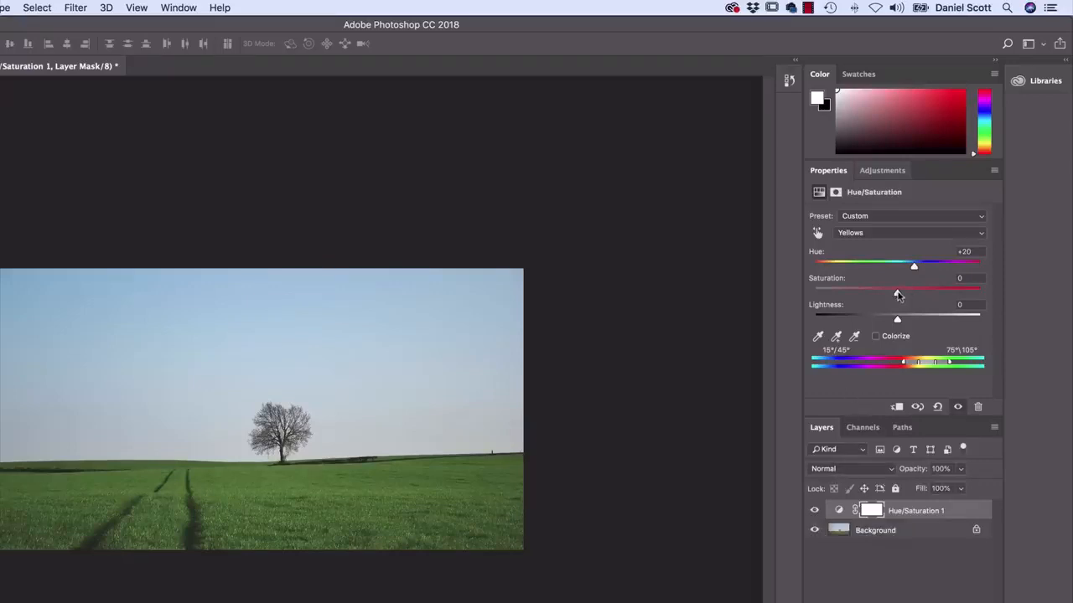
Raise the Yellows saturation slightly for the grass, and raise the Blues saturation to just above +20 for the sky
{"action": "left_click_drag", "start_coordinate": [897, 294], "coordinate": [910, 294]}
{"action": "left_click", "coordinate": [919, 234]}
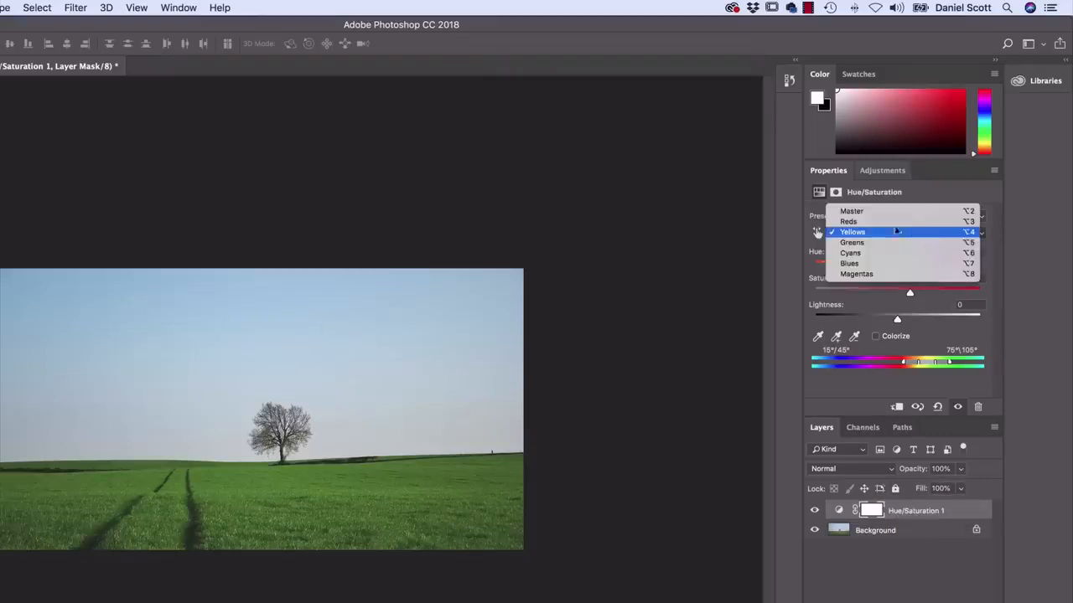
{"action": "left_click", "coordinate": [849, 263]}
{"action": "mouse_move", "coordinate": [897, 295]}
{"action": "left_mouse_down"}
{"action": "mouse_move", "coordinate": [1005, 295]}
{"action": "mouse_move", "coordinate": [898, 297]}
{"action": "mouse_move", "coordinate": [913, 294]}
{"action": "left_mouse_up"}
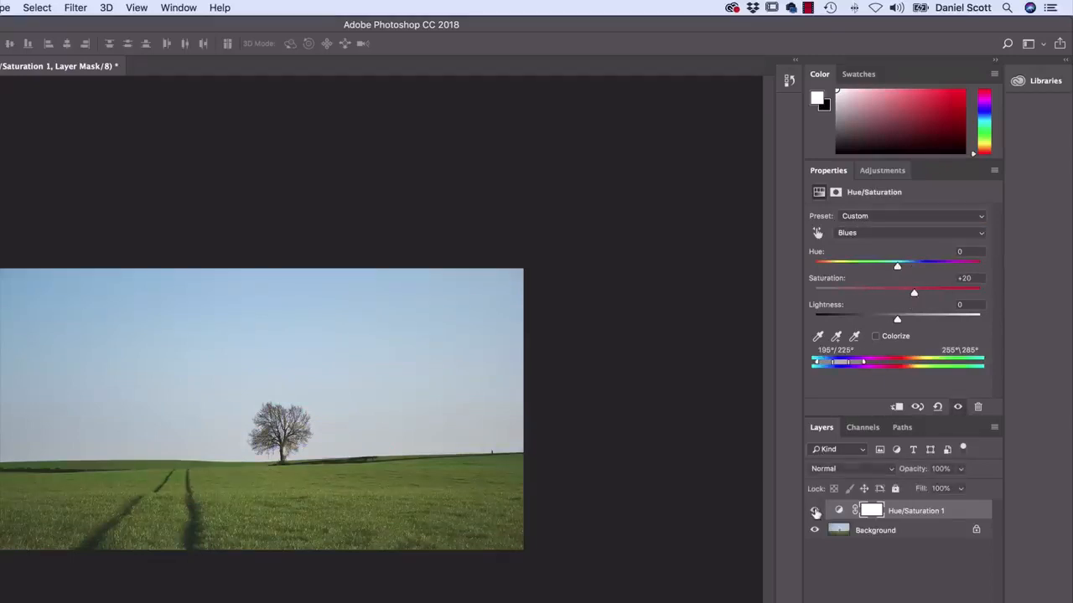
{"action": "left_click_drag", "start_coordinate": [913, 295], "coordinate": [921, 295]}
Set the Cyans hue to -3 and saturation to +22 to enrich the sky
{"action": "left_click", "coordinate": [869, 233]}
{"action": "left_click", "coordinate": [869, 223]}
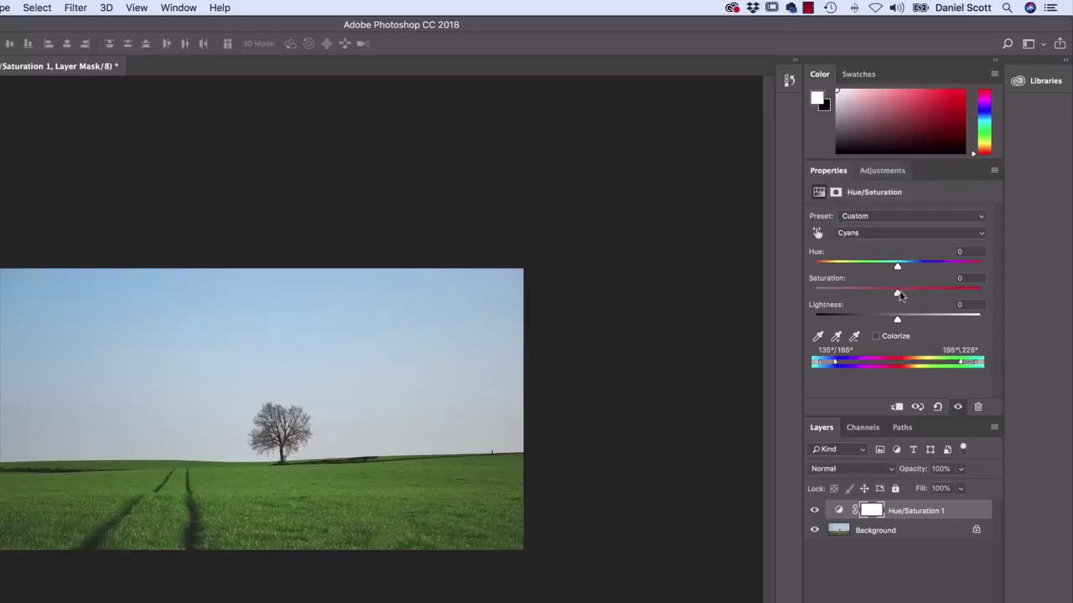
{"action": "mouse_move", "coordinate": [899, 295]}
{"action": "left_mouse_down"}
{"action": "mouse_move", "coordinate": [1012, 291]}
{"action": "mouse_move", "coordinate": [898, 295]}
{"action": "left_mouse_up"}
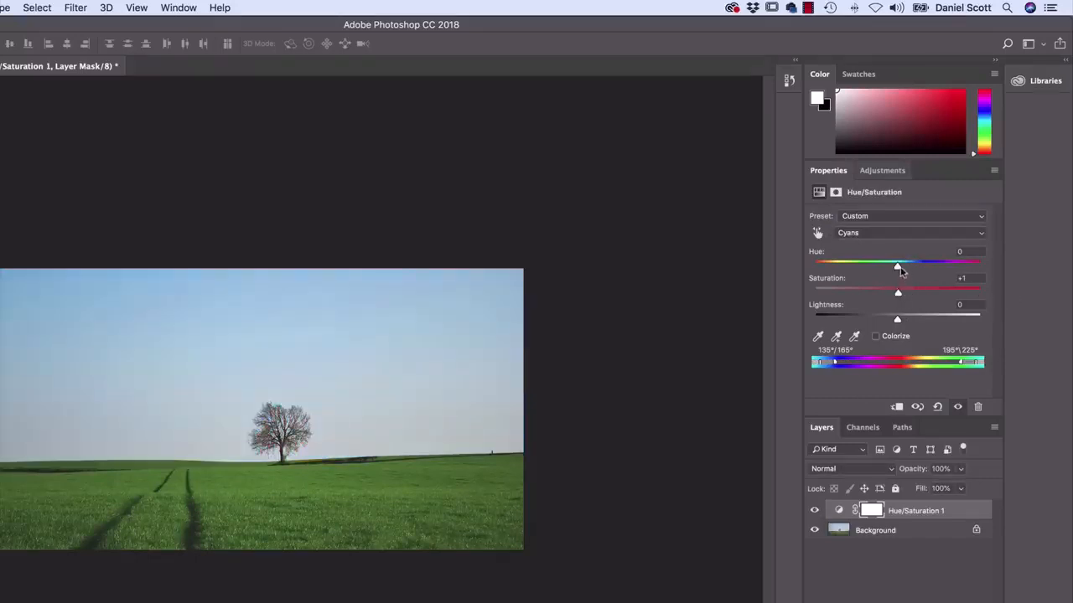
{"action": "left_click_drag", "start_coordinate": [899, 268], "coordinate": [915, 294]}
Compare the whole landscape with and without the Hue/Saturation adjustment, leaving the layer visible
{"action": "left_click", "coordinate": [813, 512]}
{"action": "left_click", "coordinate": [813, 512]}
{"action": "left_click", "coordinate": [813, 512]}
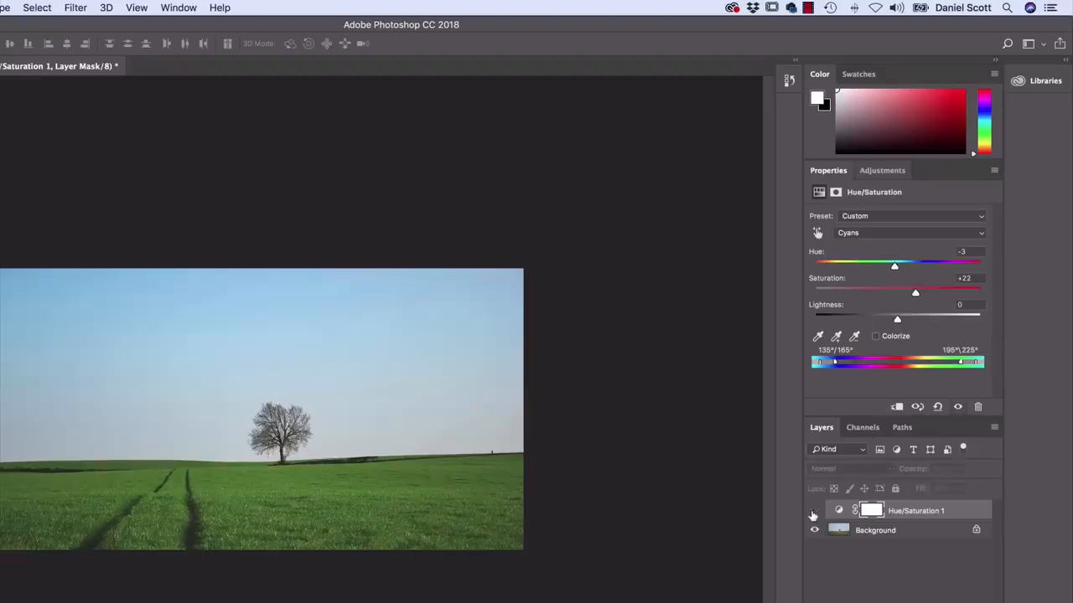
{"action": "left_click", "coordinate": [813, 512]}
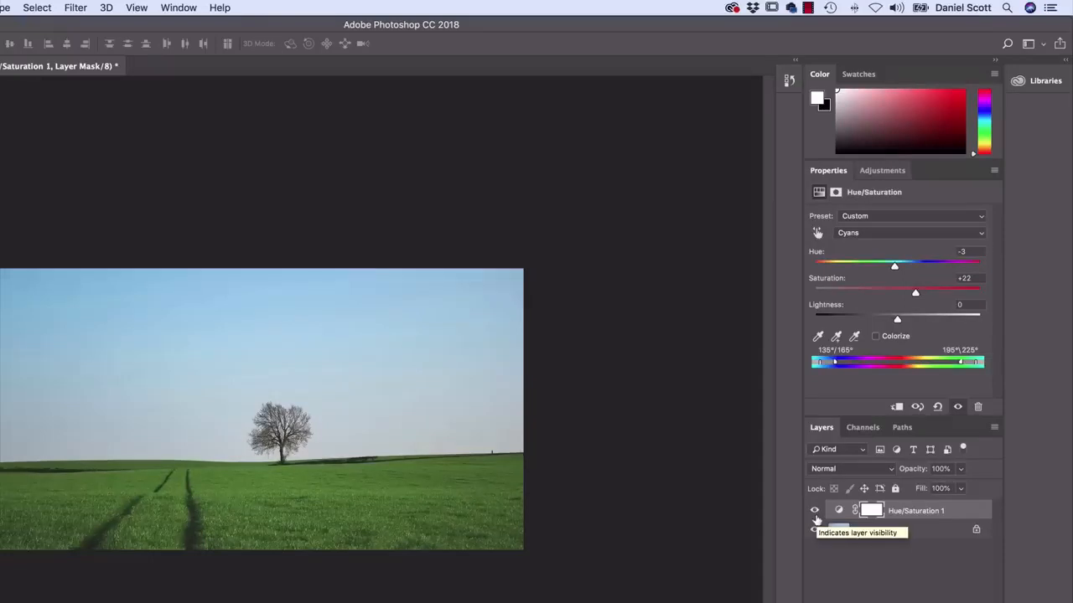
Try a sepia look using Colorize with a hue of 39, and turn Colorize off again
{"action": "left_click", "coordinate": [874, 337]}
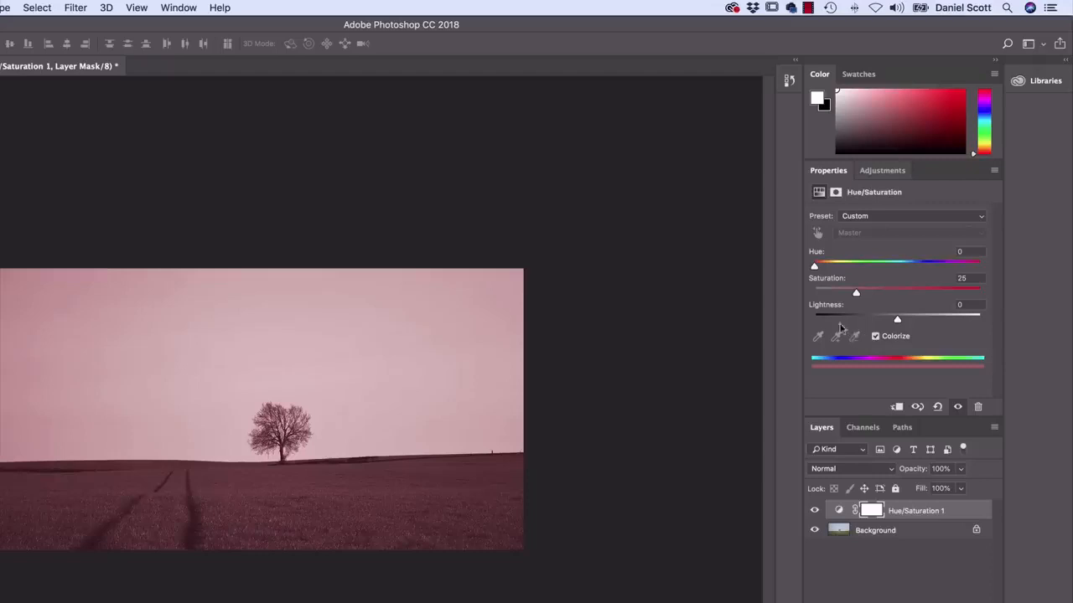
{"action": "mouse_move", "coordinate": [818, 267]}
{"action": "left_mouse_down"}
{"action": "mouse_move", "coordinate": [962, 268]}
{"action": "mouse_move", "coordinate": [816, 268]}
{"action": "mouse_move", "coordinate": [847, 267]}
{"action": "mouse_move", "coordinate": [831, 270]}
{"action": "left_mouse_up"}
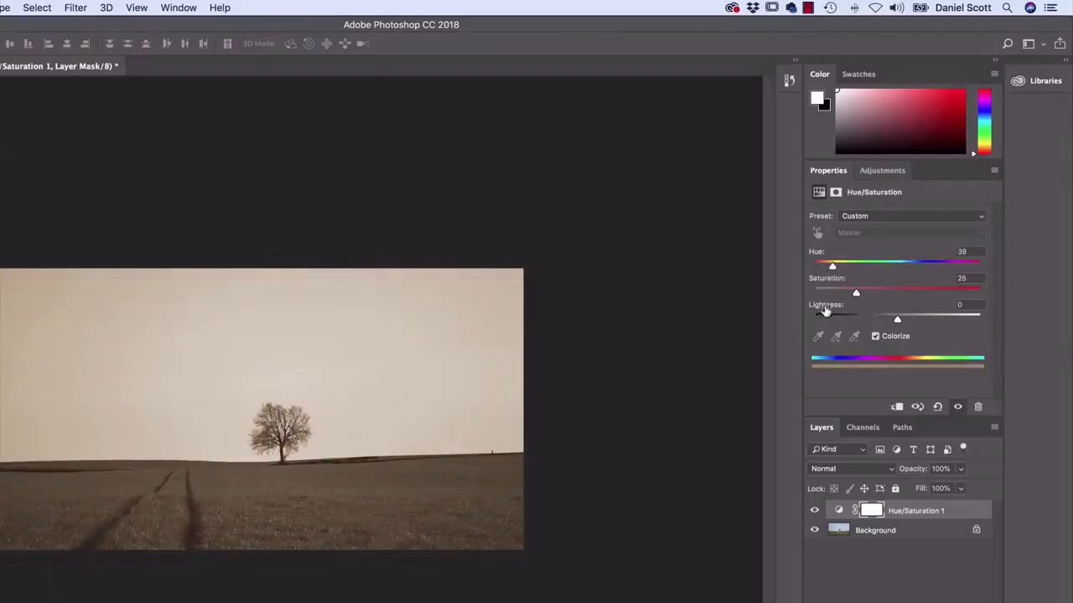
{"action": "left_click", "coordinate": [874, 337]}
{"action": "left_click", "coordinate": [873, 337]}
{"action": "left_click", "coordinate": [874, 337]}
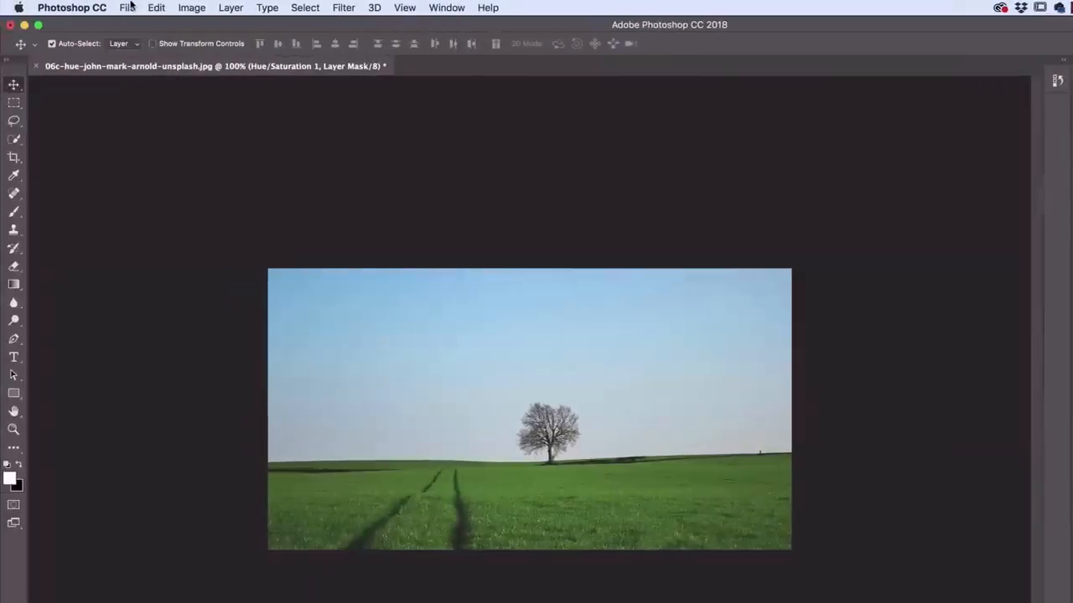
Open the 06d-hue photo from the Source Files folder
{"action": "left_click", "coordinate": [127, 8]}
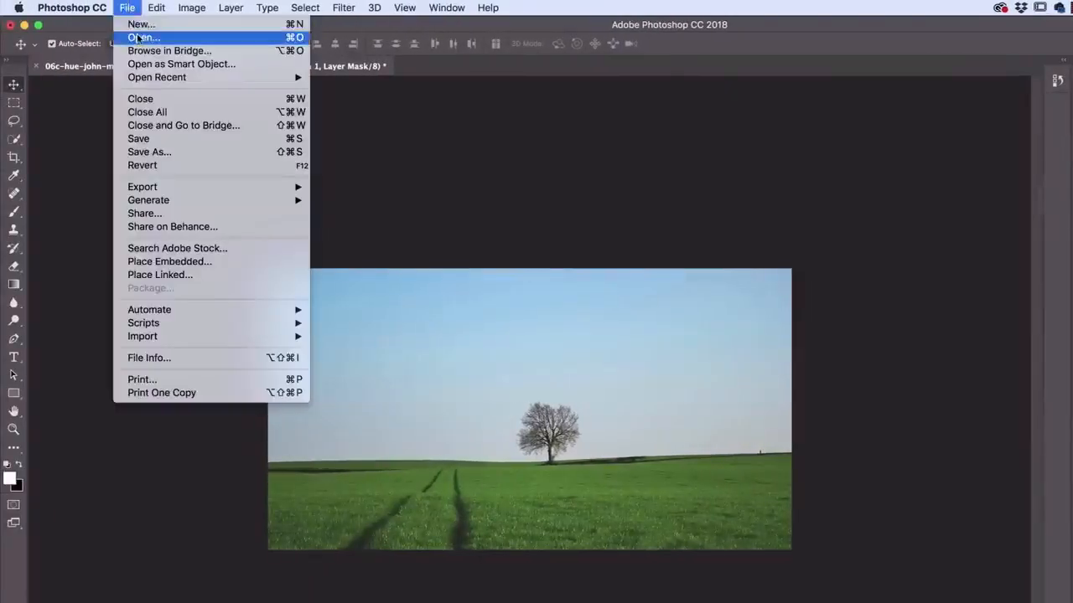
{"action": "left_click", "coordinate": [141, 36]}
{"action": "left_click", "coordinate": [540, 340]}
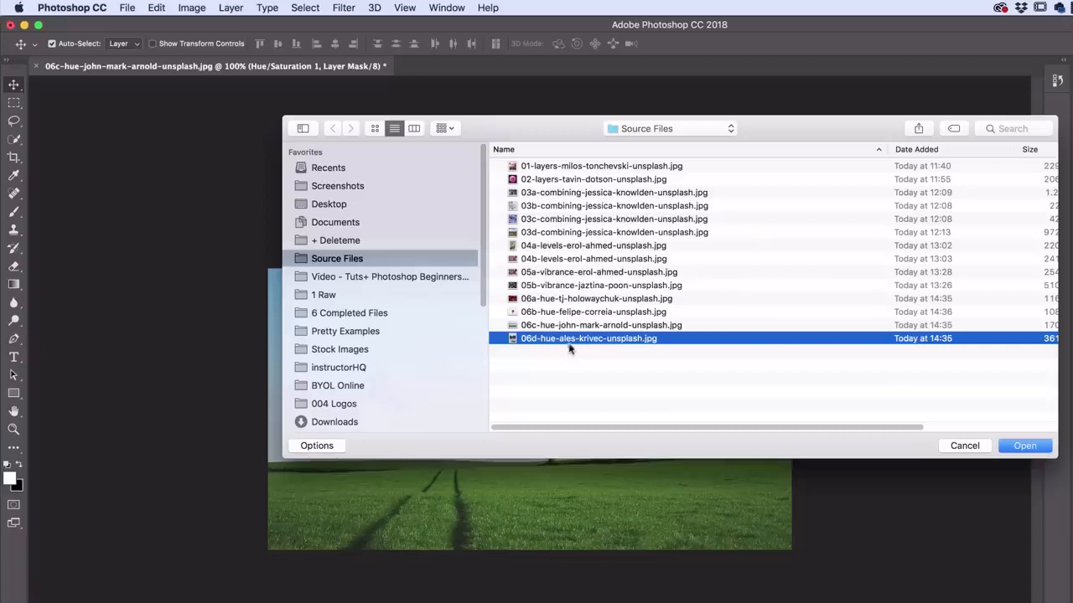
{"action": "left_click", "coordinate": [1029, 447]}
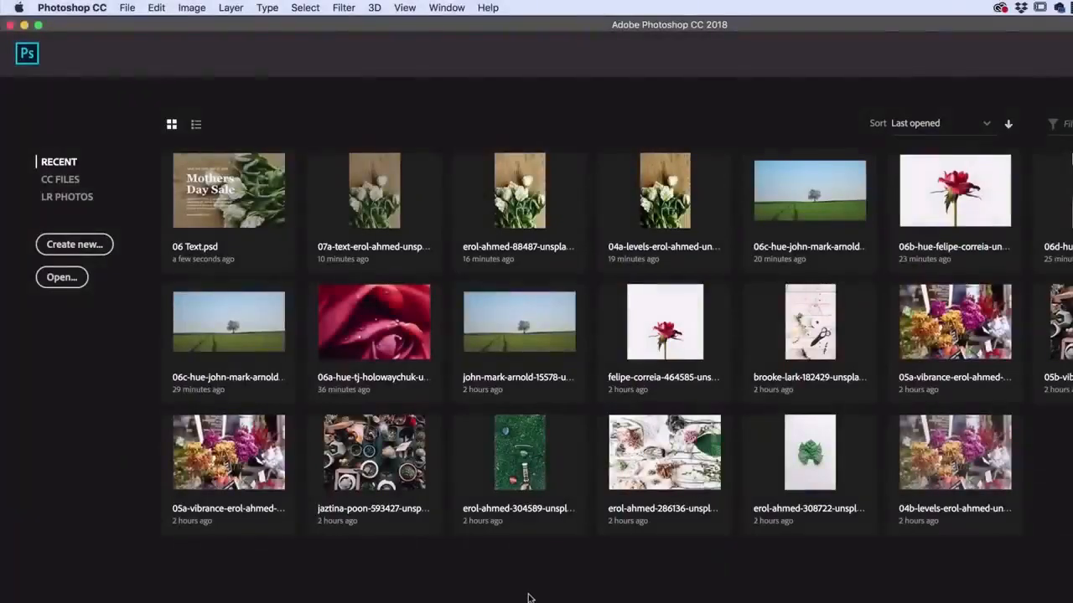
Open the 07a-text photo of white tulips from the Source Files folder
{"action": "left_click", "coordinate": [127, 7]}
{"action": "mouse_move", "coordinate": [166, 82]}
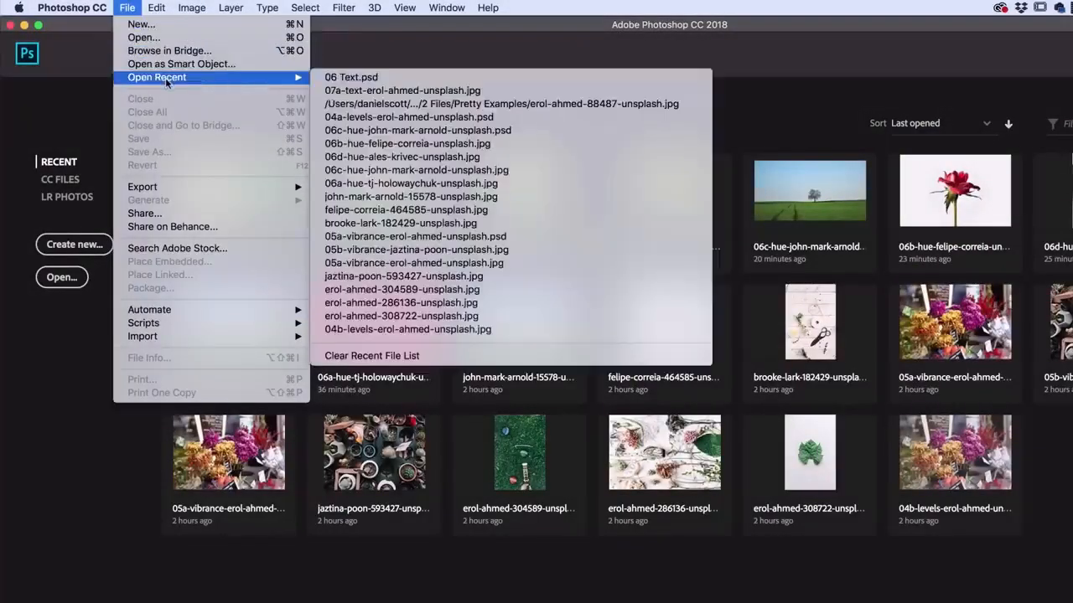
{"action": "left_click", "coordinate": [156, 47]}
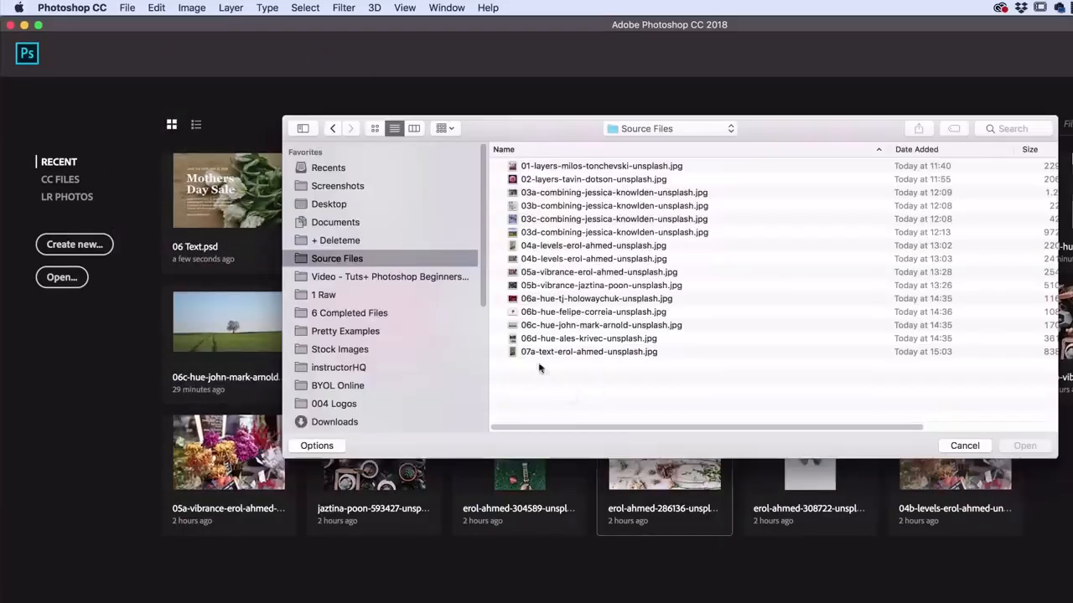
{"action": "left_click", "coordinate": [541, 355]}
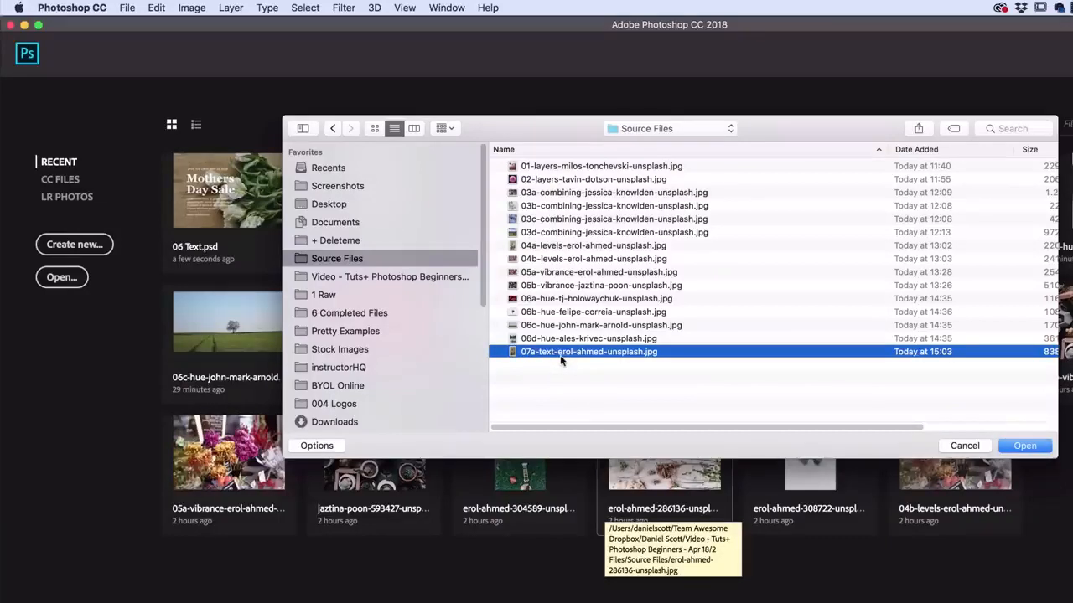
{"action": "left_click", "coordinate": [1026, 446]}
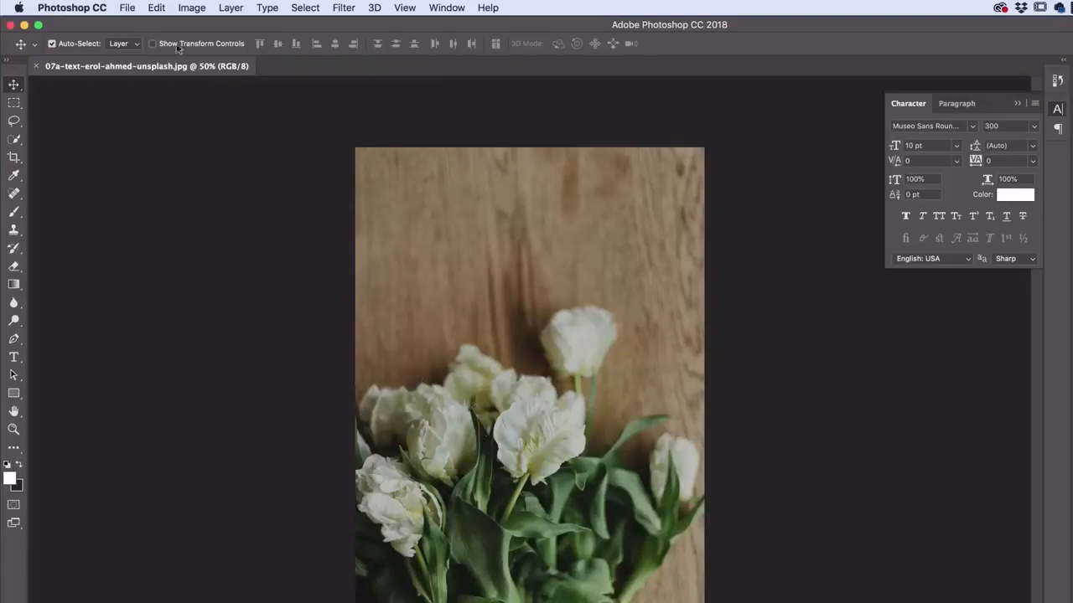
Start setting up a new document and check the available measurement units, keeping inches
{"action": "left_click", "coordinate": [128, 8]}
{"action": "left_click", "coordinate": [139, 25]}
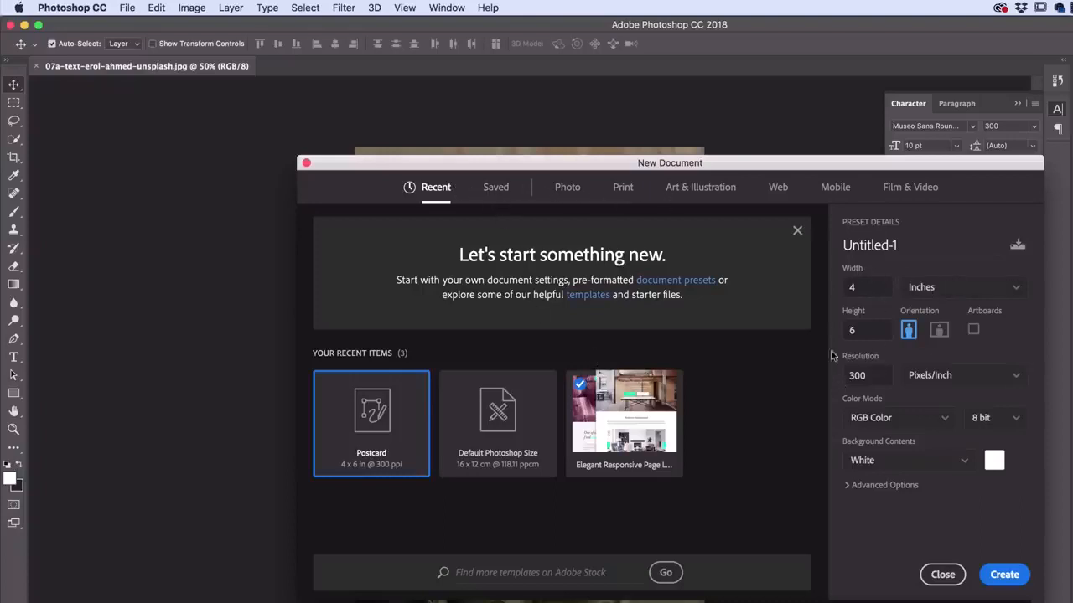
{"action": "left_click", "coordinate": [929, 289]}
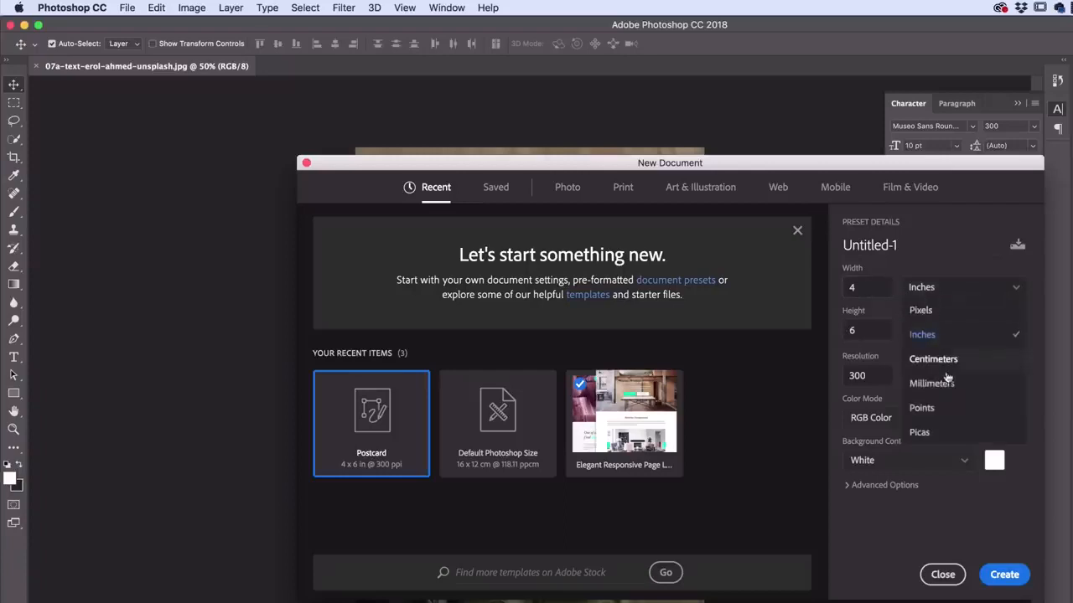
{"action": "left_click", "coordinate": [960, 206]}
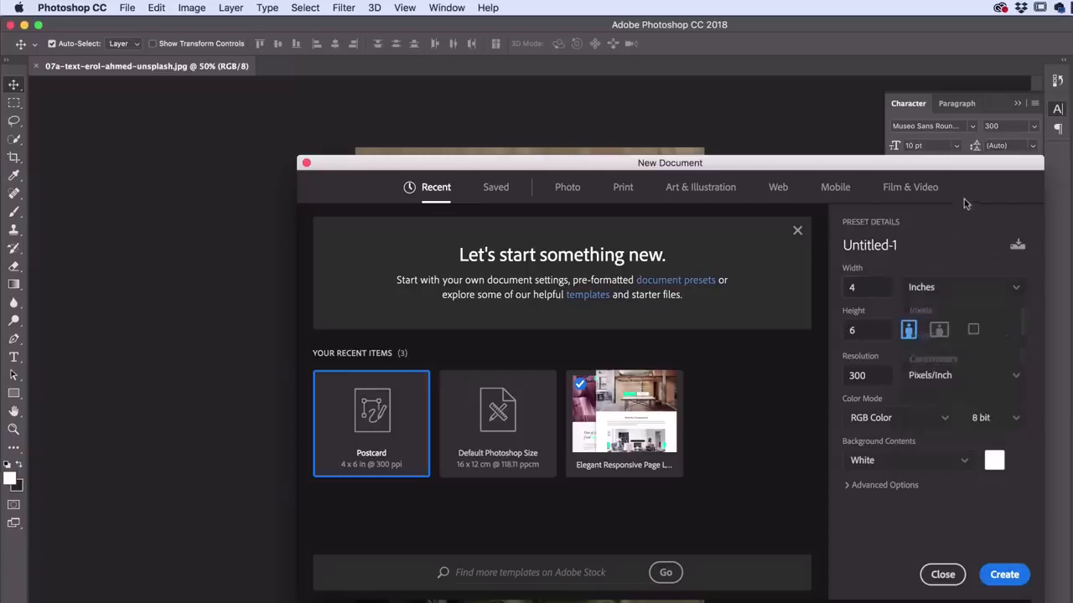
Look through all the Print presets, and select the Art & Illustration Postcard preset, 4 x 6 in at 300 ppi
{"action": "left_click", "coordinate": [621, 191]}
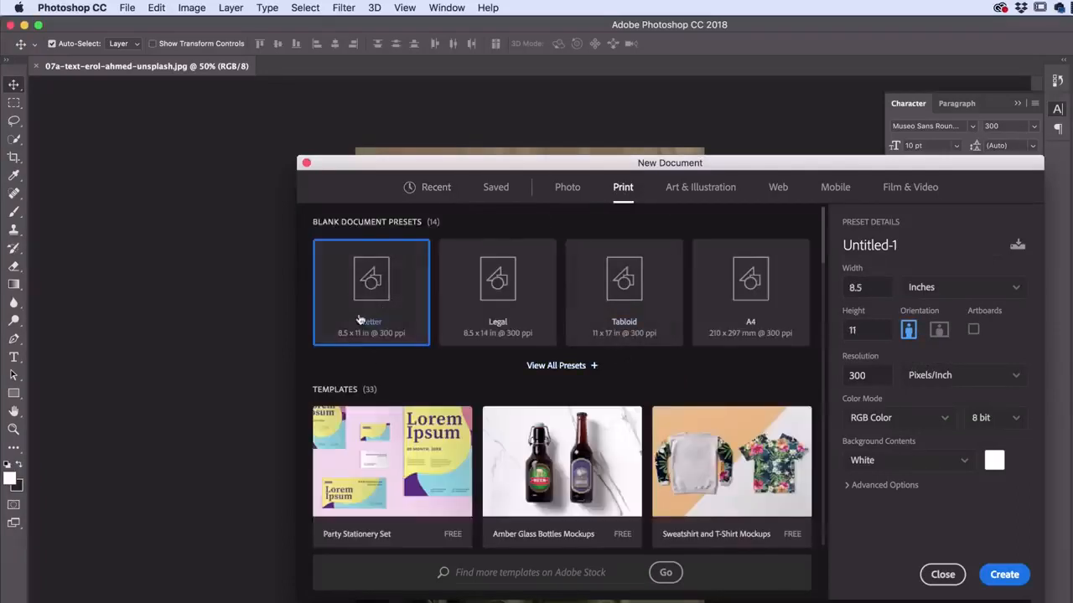
{"action": "left_click", "coordinate": [547, 367]}
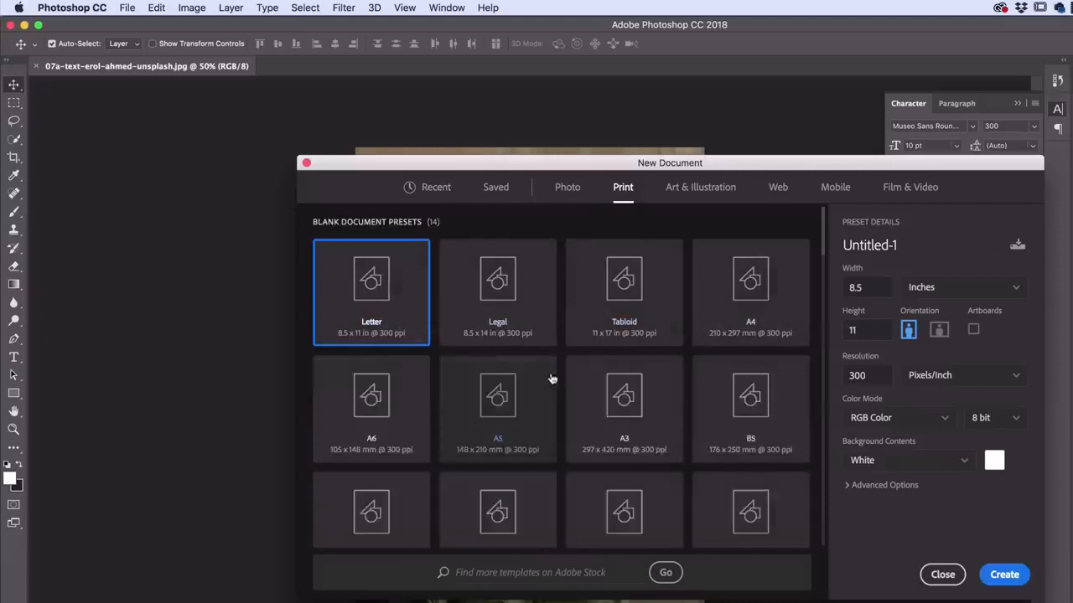
{"action": "scroll", "coordinate": [541, 368], "scroll_direction": "down", "scroll_amount": 4}
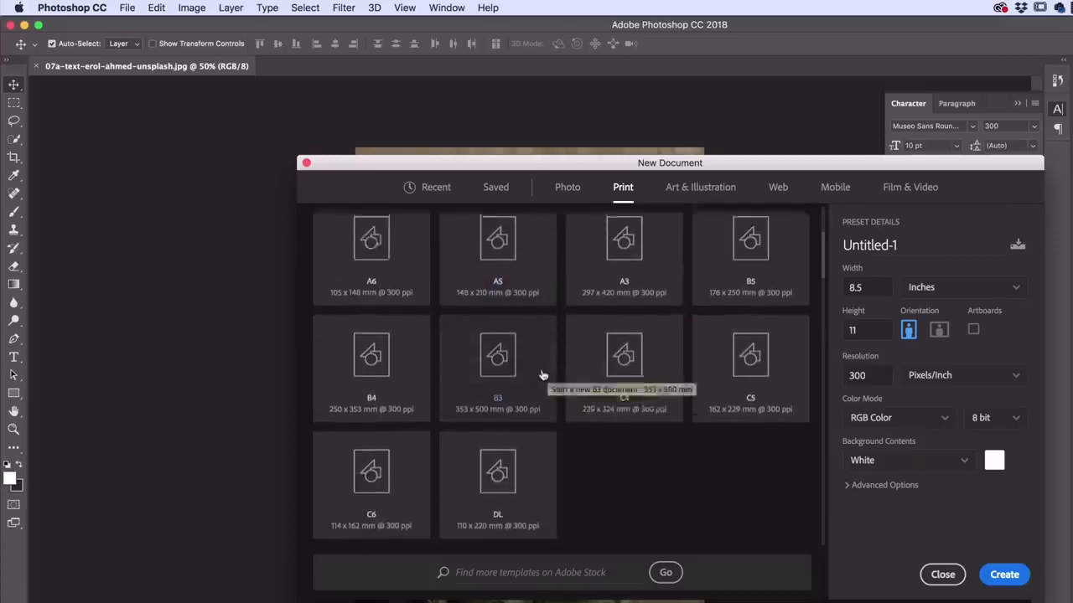
{"action": "scroll", "coordinate": [540, 370], "scroll_direction": "up", "scroll_amount": 4}
{"action": "left_click", "coordinate": [698, 188]}
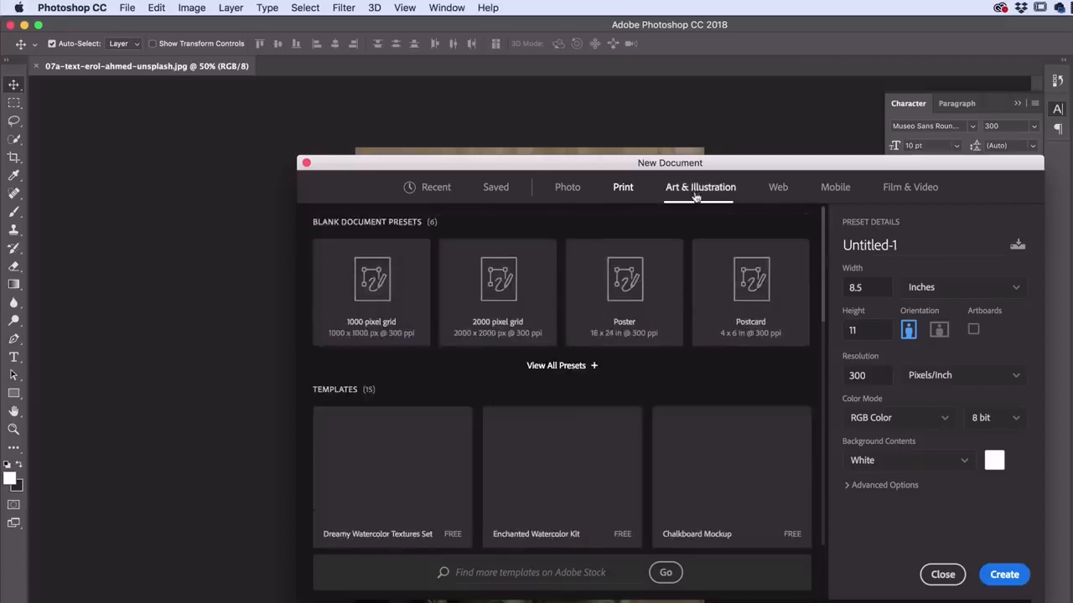
{"action": "left_click", "coordinate": [760, 303]}
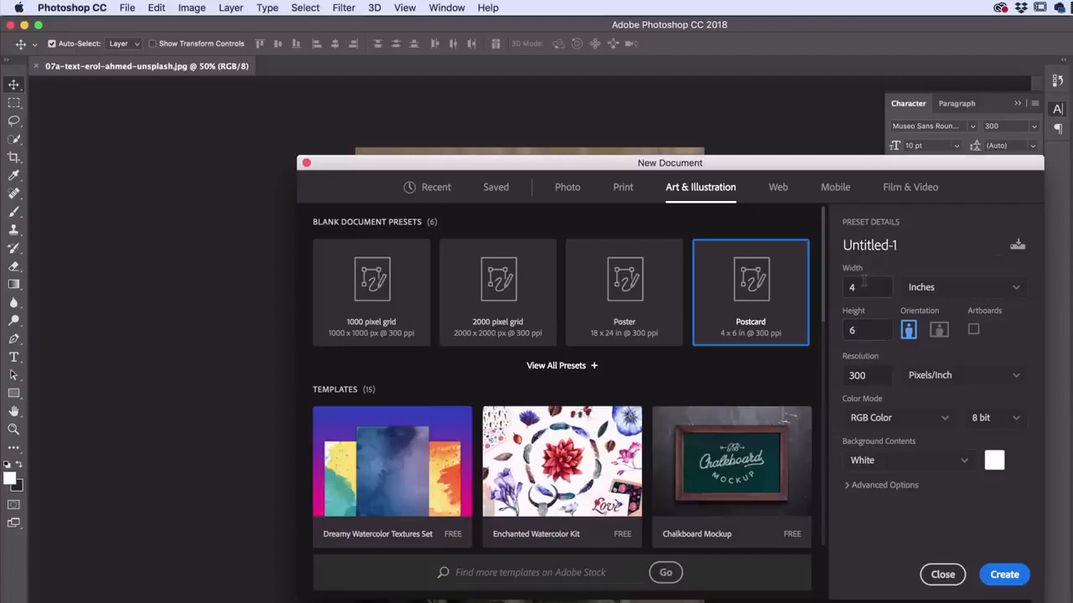
Switch the Postcard preset to landscape orientation, 6 x 4 in, and create the document
{"action": "left_click", "coordinate": [939, 331]}
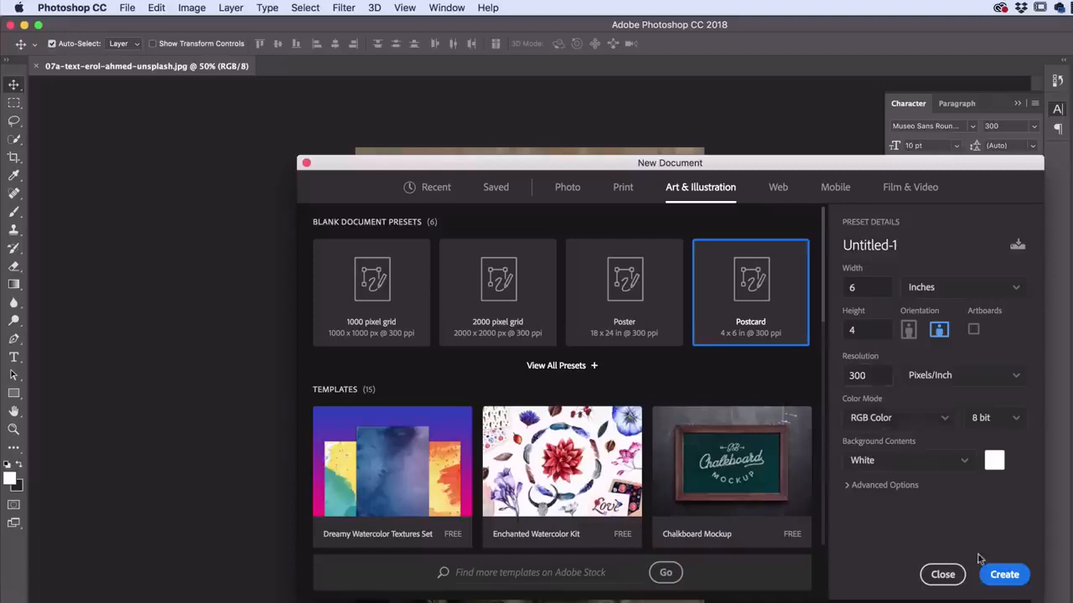
{"action": "left_click", "coordinate": [1004, 574]}
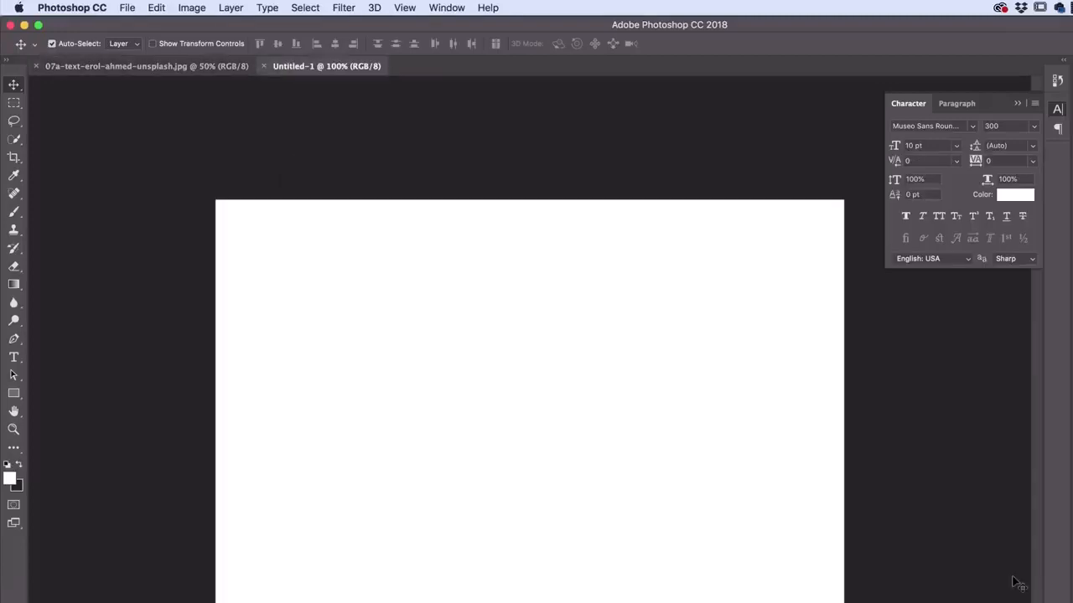
Save the blank document in the Source Files folder as a Photoshop file named with the author's first name followed by "Postcard"
{"action": "left_click", "coordinate": [124, 7]}
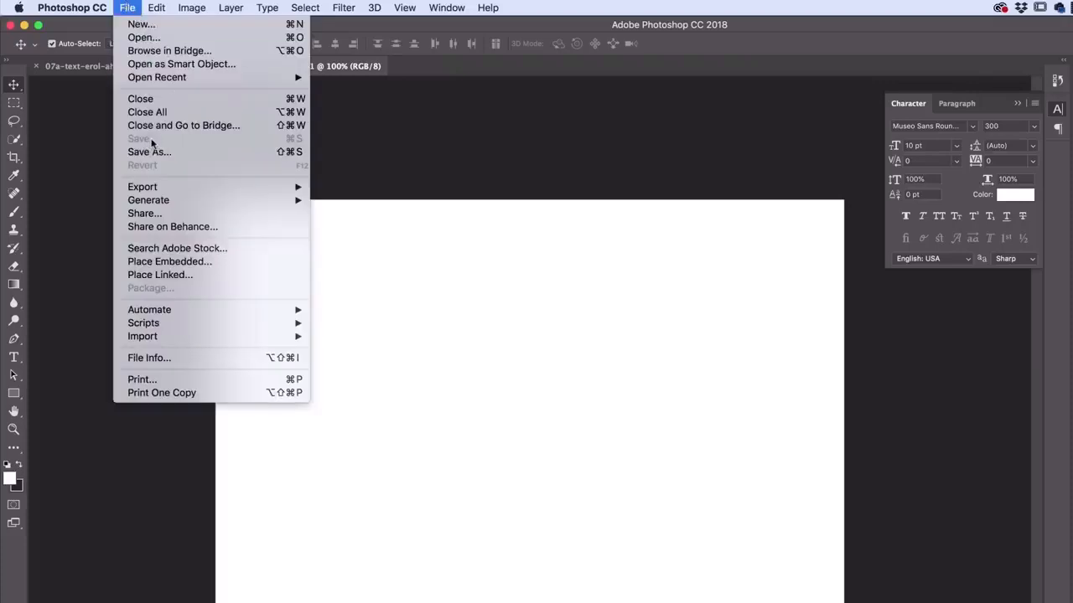
{"action": "left_click", "coordinate": [428, 148]}
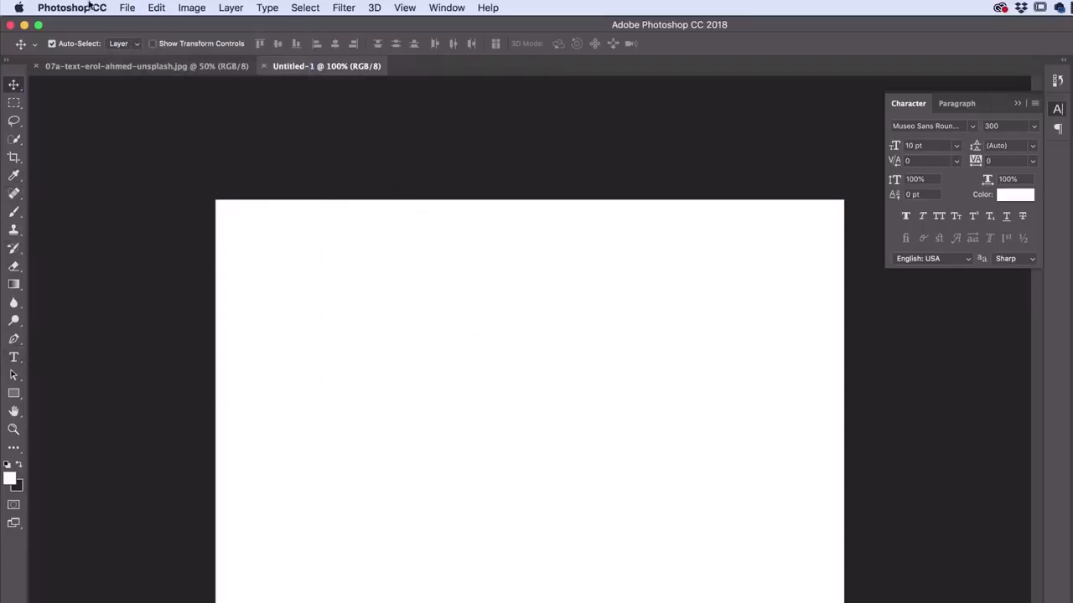
{"action": "left_click", "coordinate": [126, 7]}
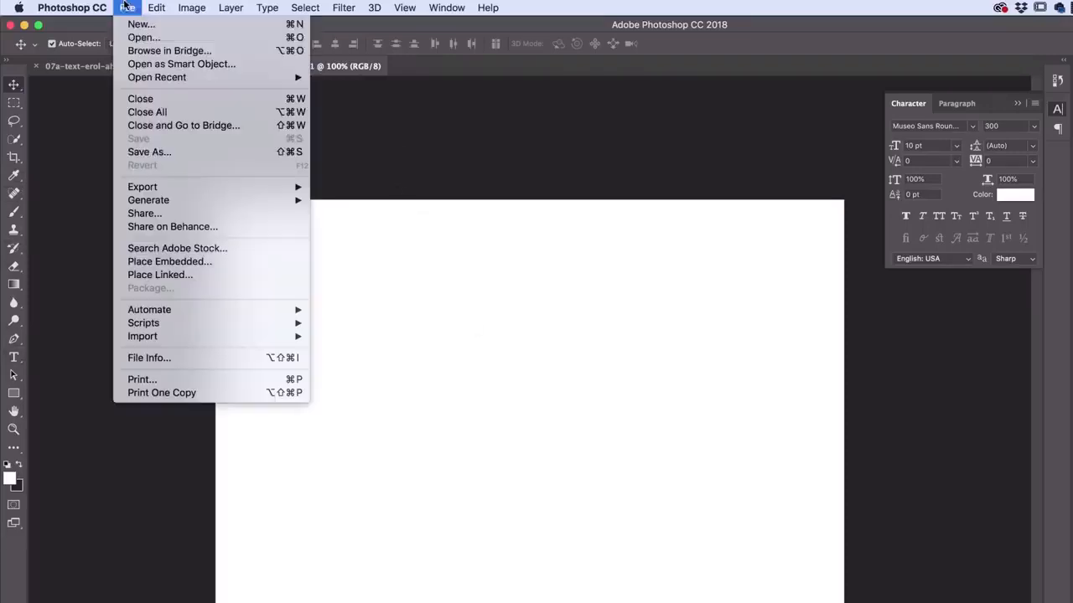
{"action": "left_click", "coordinate": [156, 155]}
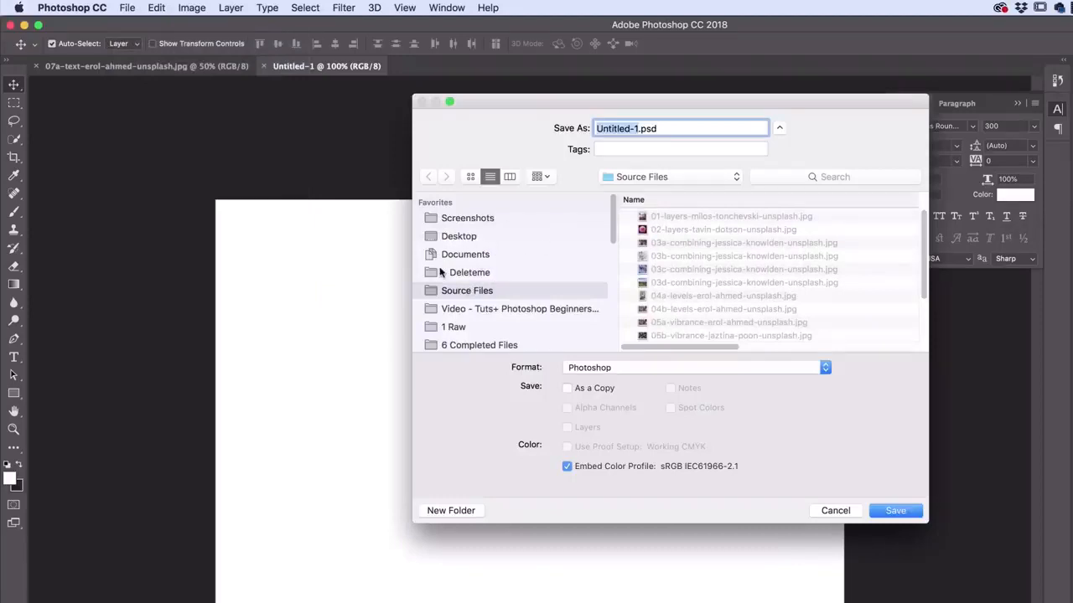
{"action": "type", "text": "Dan's "}
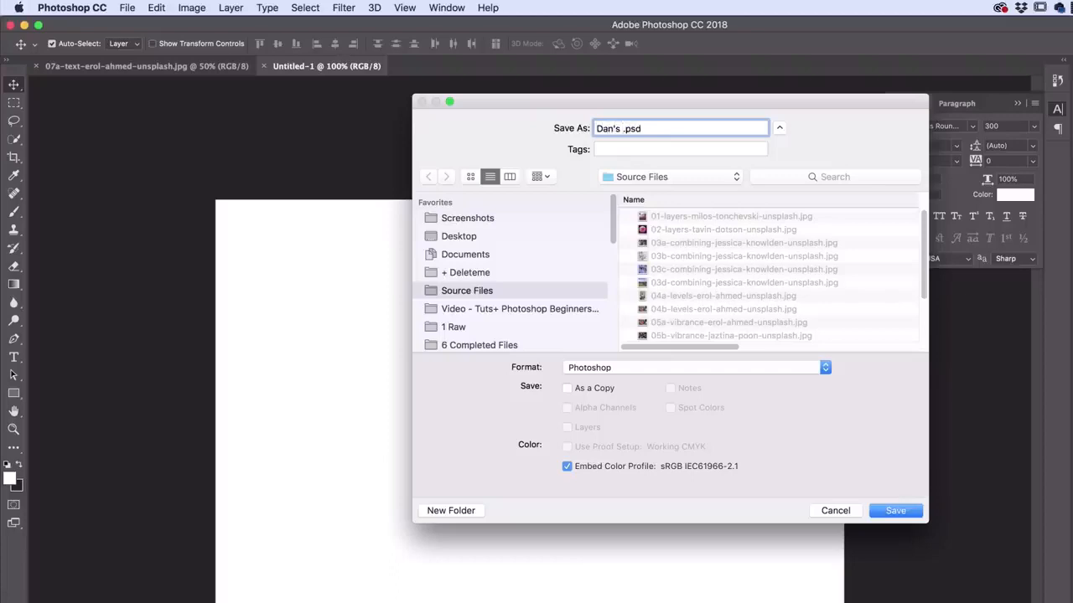
{"action": "type", "text": "Postcard"}
{"action": "left_click", "coordinate": [895, 511]}
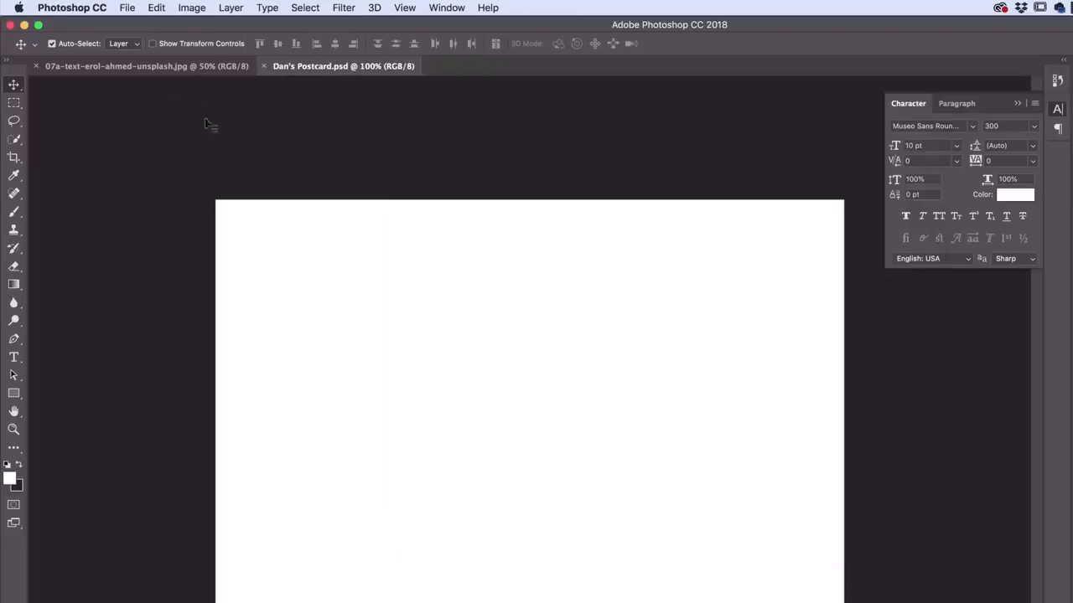
Move the 07a-text tulip photo into the postcard document and reposition it to cover the white canvas
{"action": "left_click", "coordinate": [125, 67]}
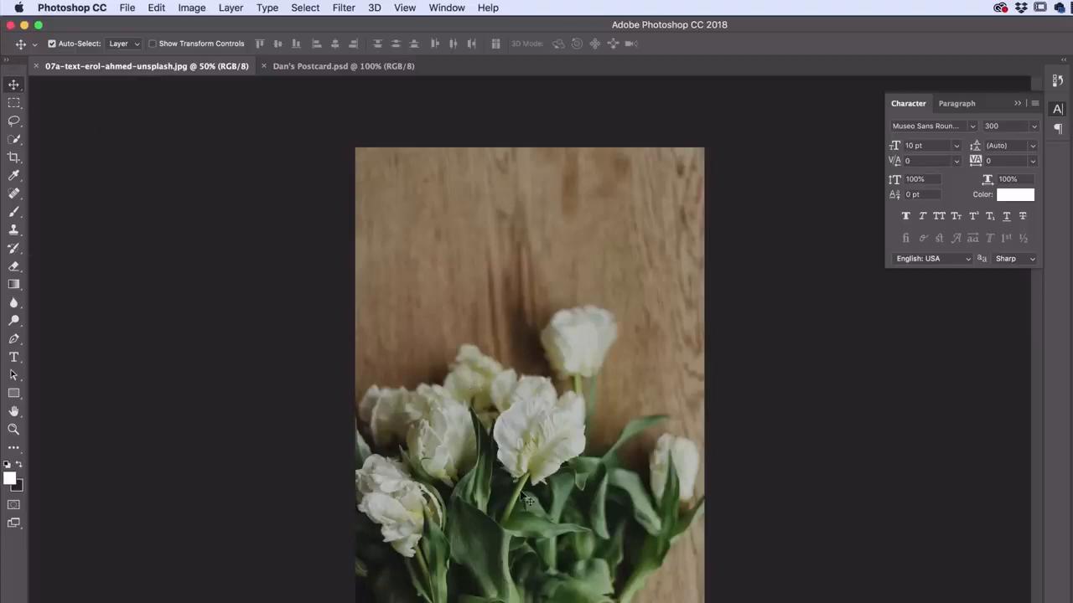
{"action": "left_click_drag", "start_coordinate": [528, 501], "coordinate": [342, 71]}
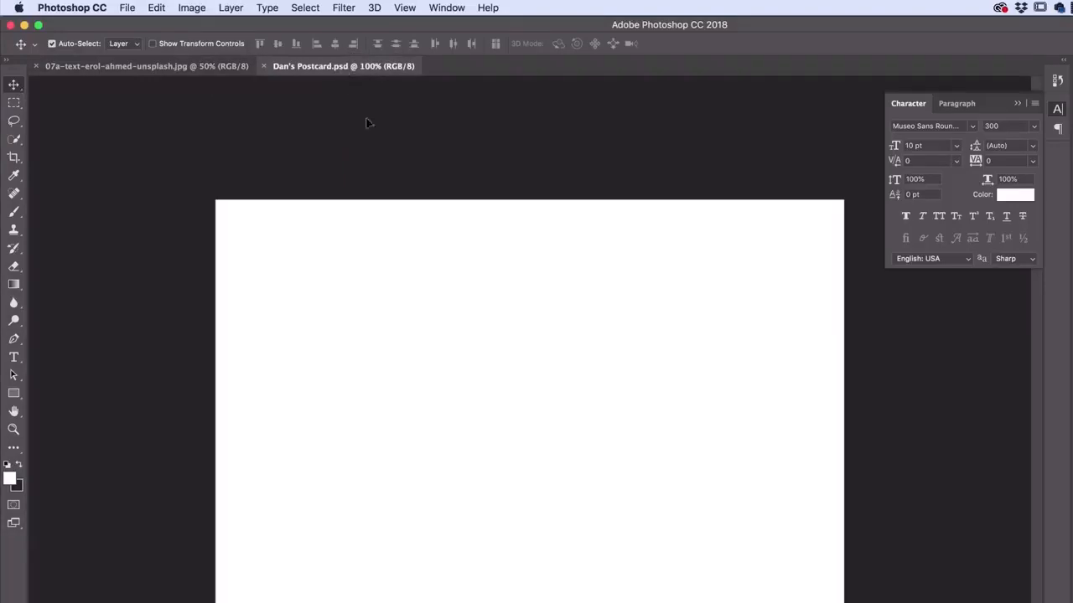
{"action": "left_click_drag", "start_coordinate": [366, 123], "coordinate": [436, 333]}
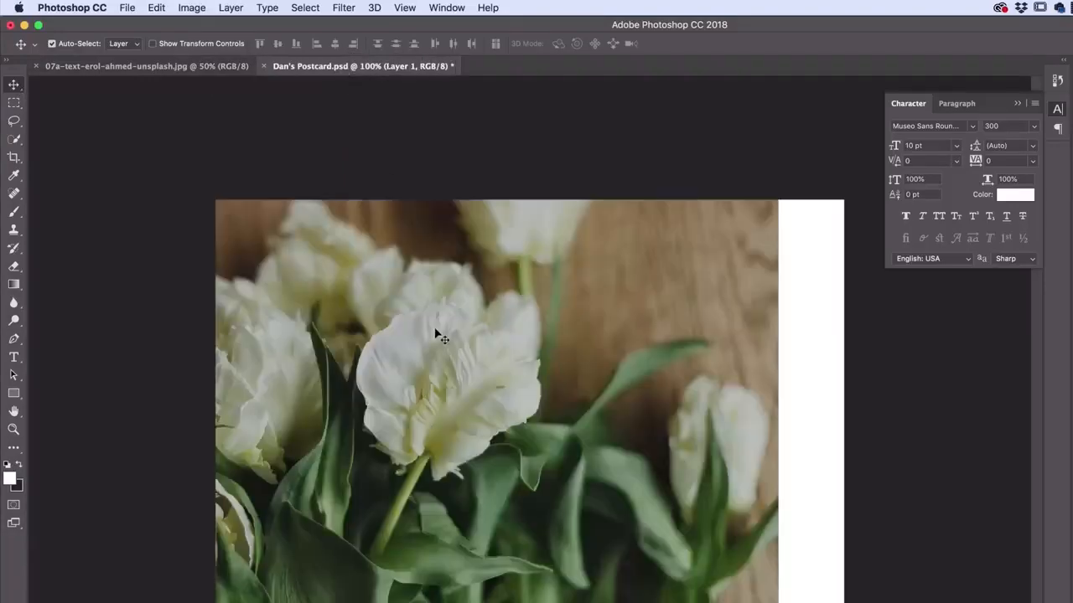
{"action": "left_click_drag", "start_coordinate": [427, 411], "coordinate": [514, 366]}
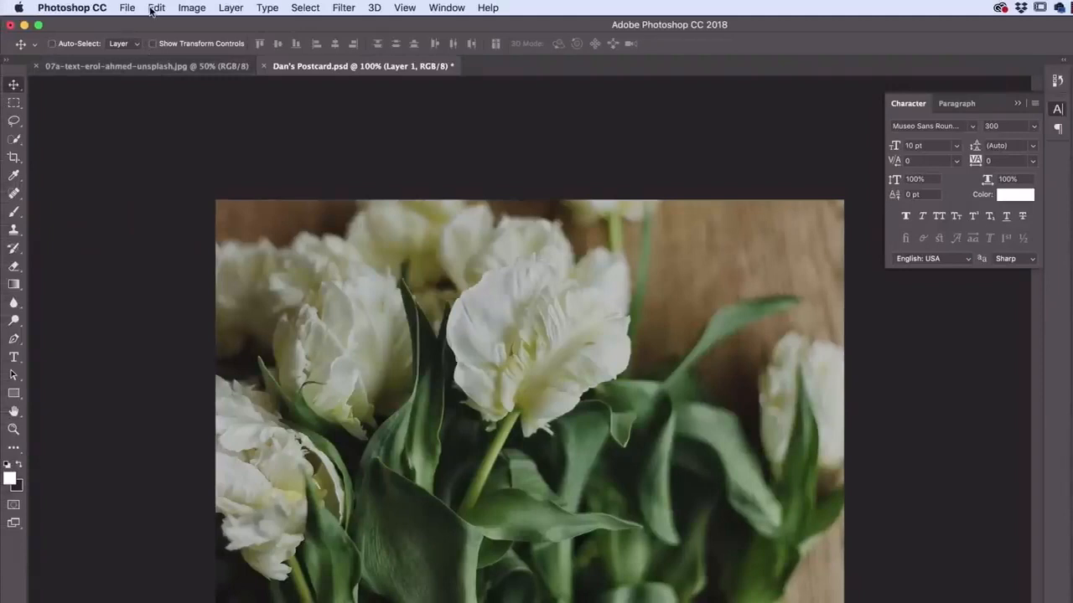
Transform the tulip photo layer by rotating it about 90° counter-clockwise, so the flowers point across the landscape postcard
{"action": "key", "text": "super+minus"}
{"action": "key", "text": "super+minus"}
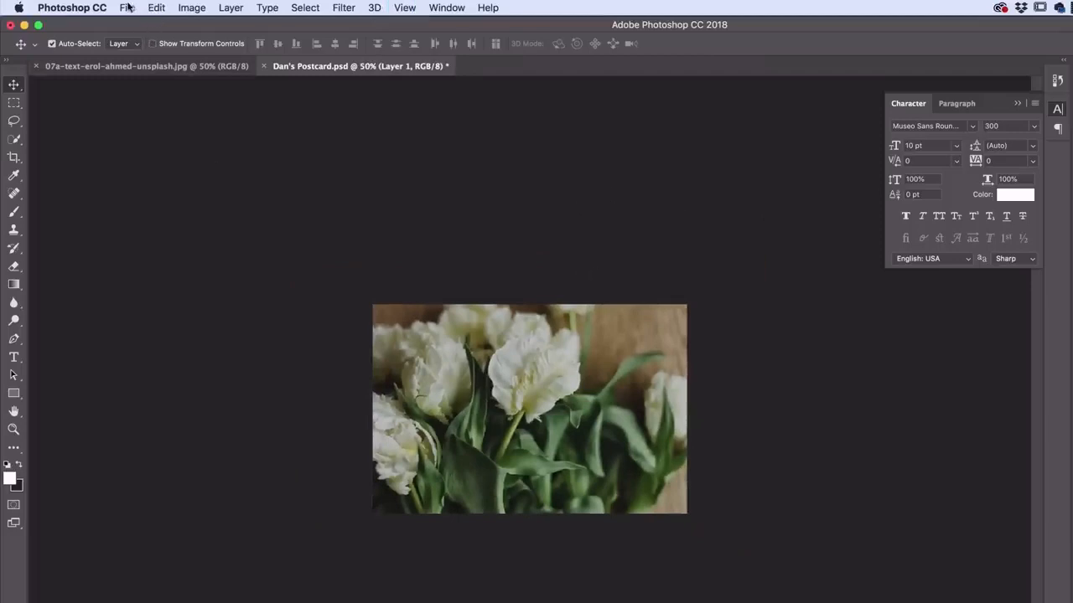
{"action": "left_click", "coordinate": [157, 8]}
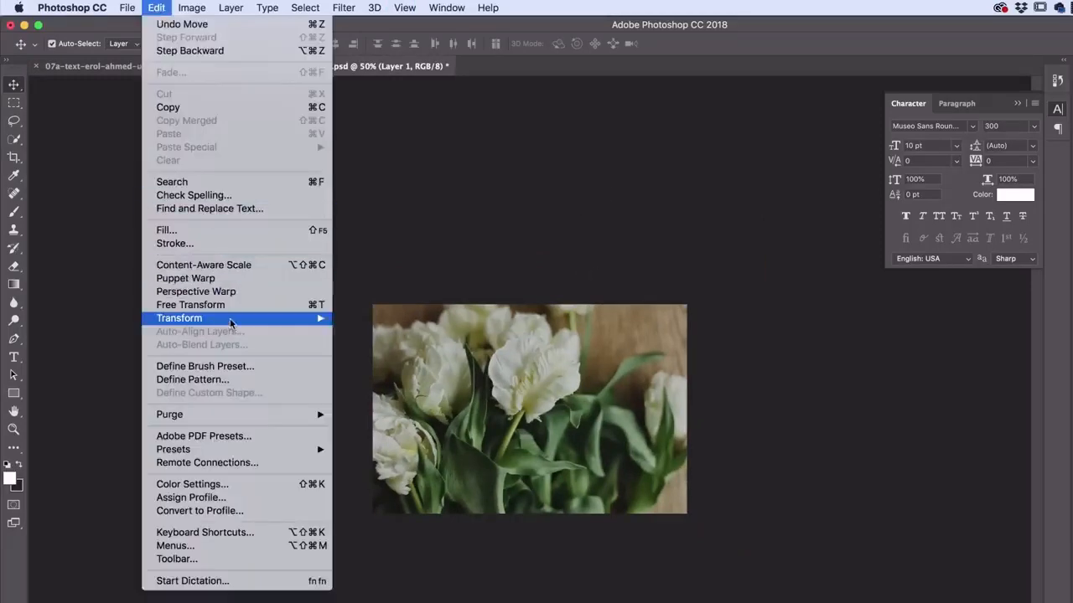
{"action": "mouse_move", "coordinate": [232, 319]}
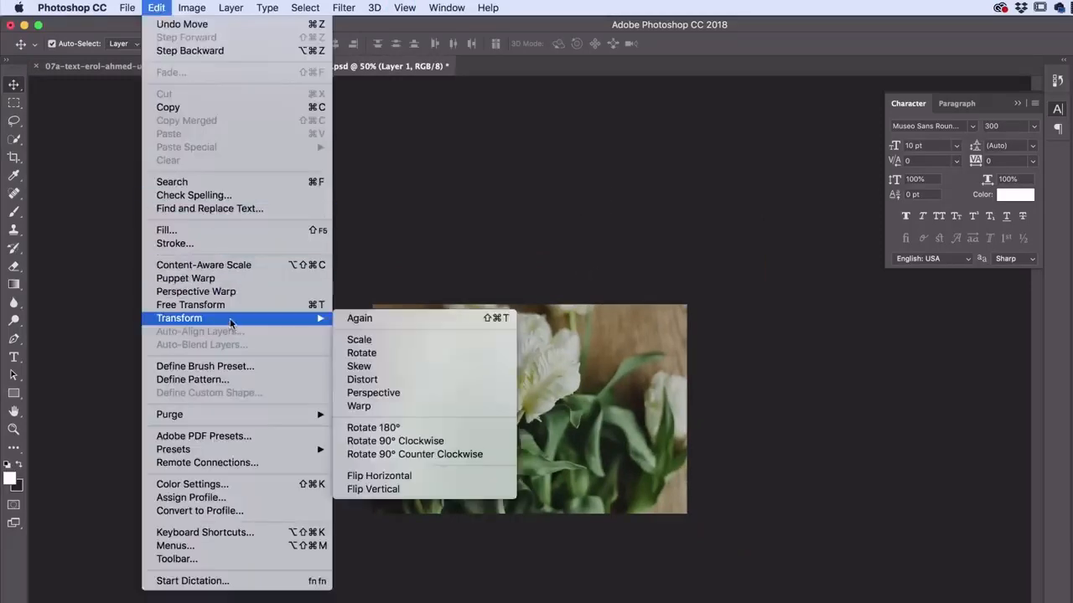
{"action": "left_click", "coordinate": [374, 347]}
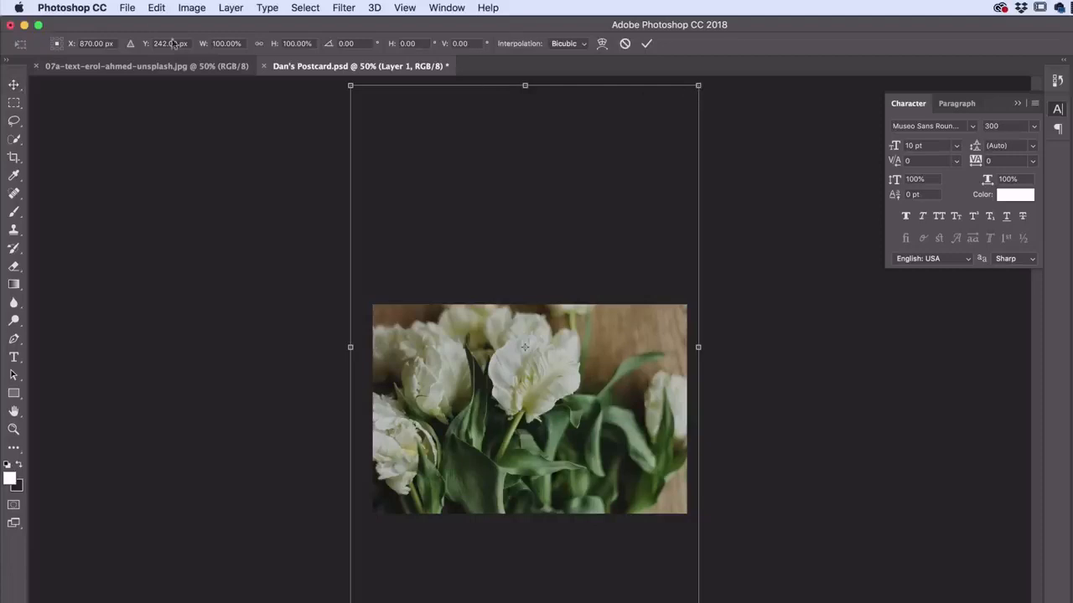
{"action": "left_click", "coordinate": [156, 8]}
{"action": "mouse_move", "coordinate": [202, 317]}
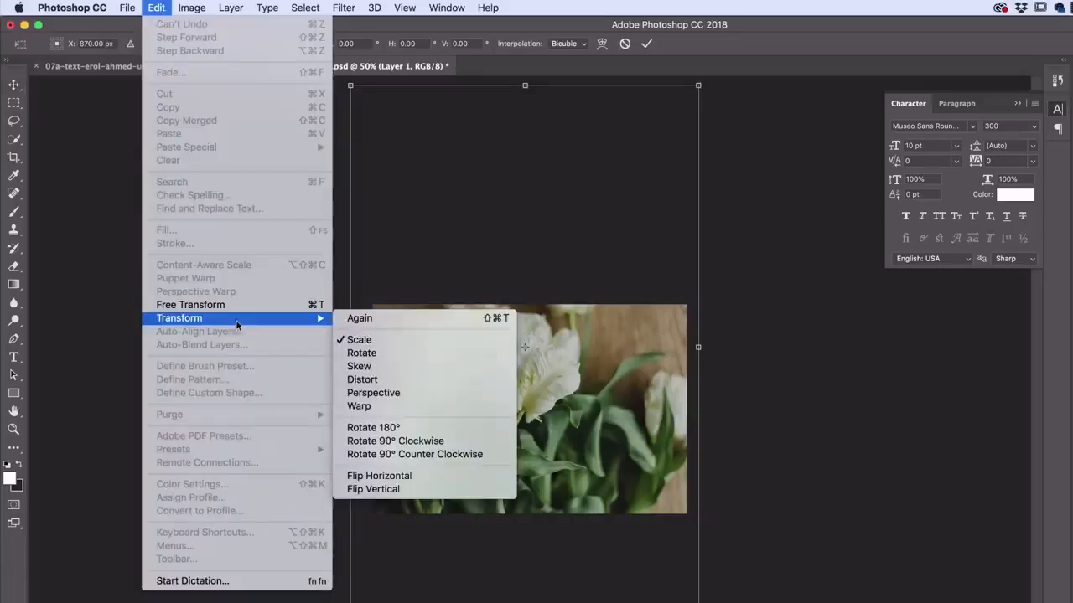
{"action": "left_click", "coordinate": [375, 352]}
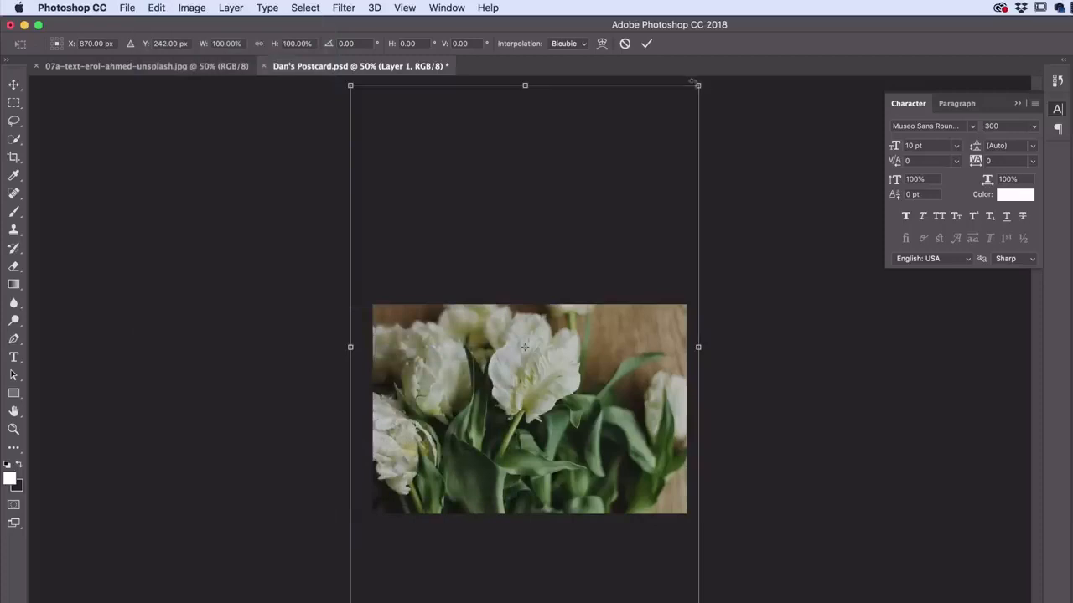
{"action": "left_click_drag", "start_coordinate": [697, 85], "coordinate": [646, 392]}
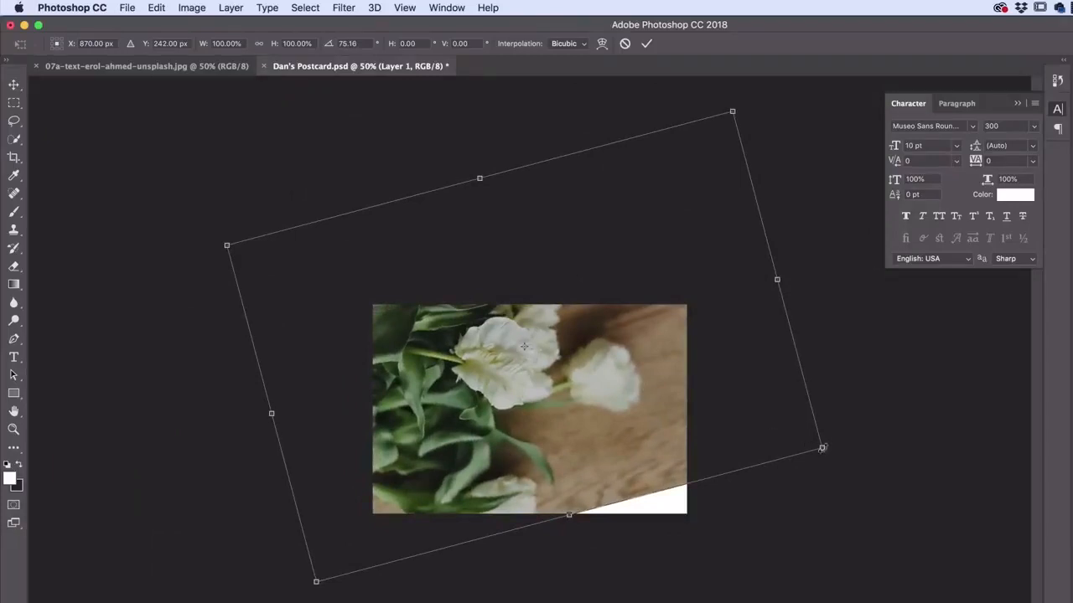
{"action": "left_click_drag", "start_coordinate": [822, 448], "coordinate": [272, 214]}
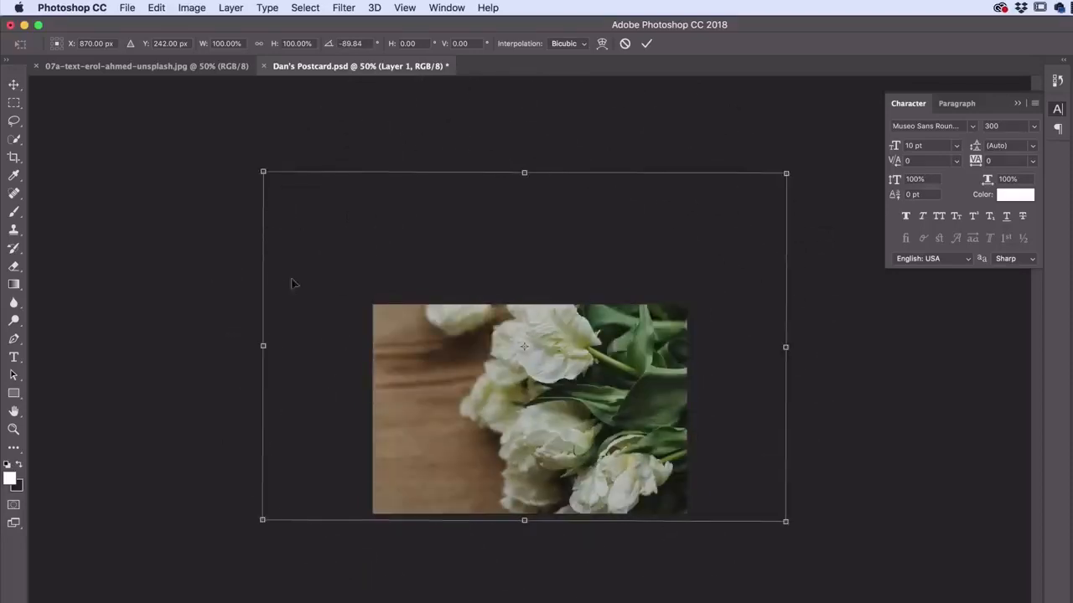
Scale the photo layer proportionally to about 64%, centre it over the canvas at X 900 px, Y 600 px, and apply the transform
{"action": "left_click", "coordinate": [156, 8]}
{"action": "mouse_move", "coordinate": [225, 321]}
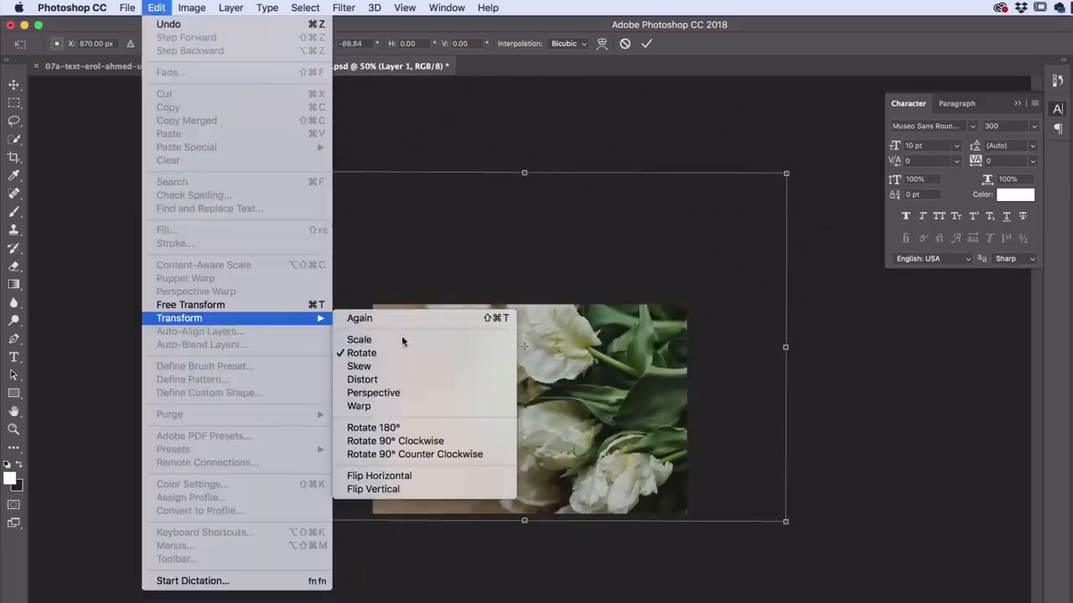
{"action": "left_click", "coordinate": [402, 340]}
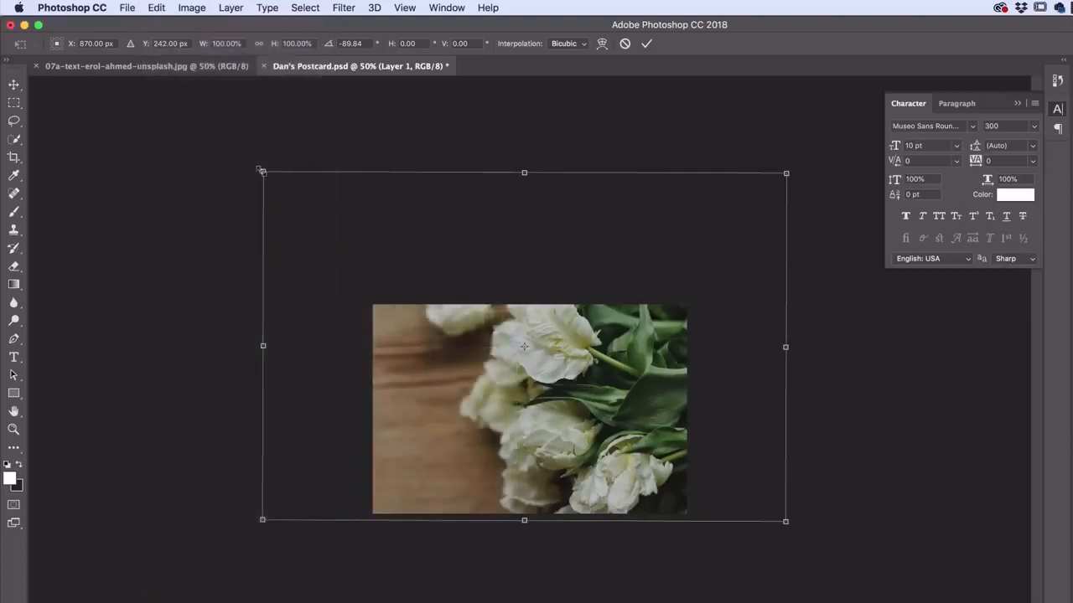
{"action": "left_click_drag", "start_coordinate": [262, 171], "coordinate": [369, 243]}
{"action": "left_click_drag", "start_coordinate": [783, 244], "coordinate": [703, 298]}
{"action": "mouse_move", "coordinate": [616, 366]}
{"action": "left_mouse_down"}
{"action": "mouse_move", "coordinate": [575, 366]}
{"action": "mouse_move", "coordinate": [617, 364]}
{"action": "left_mouse_up"}
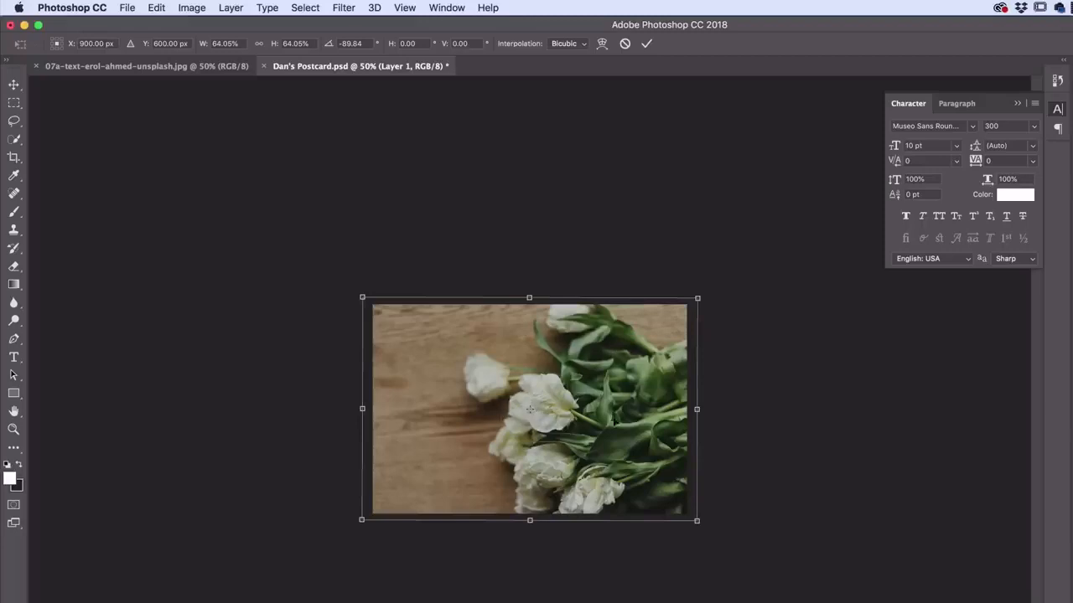
{"action": "mouse_move", "coordinate": [634, 408]}
{"action": "left_mouse_down"}
{"action": "mouse_move", "coordinate": [634, 357]}
{"action": "mouse_move", "coordinate": [634, 402]}
{"action": "left_mouse_up"}
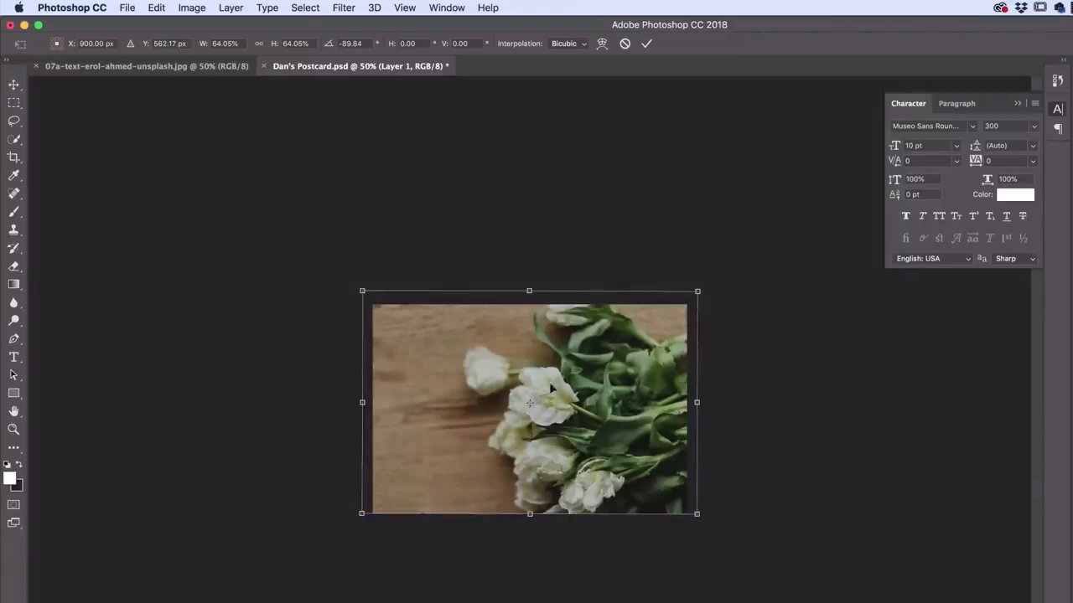
{"action": "left_click_drag", "start_coordinate": [610, 384], "coordinate": [609, 390]}
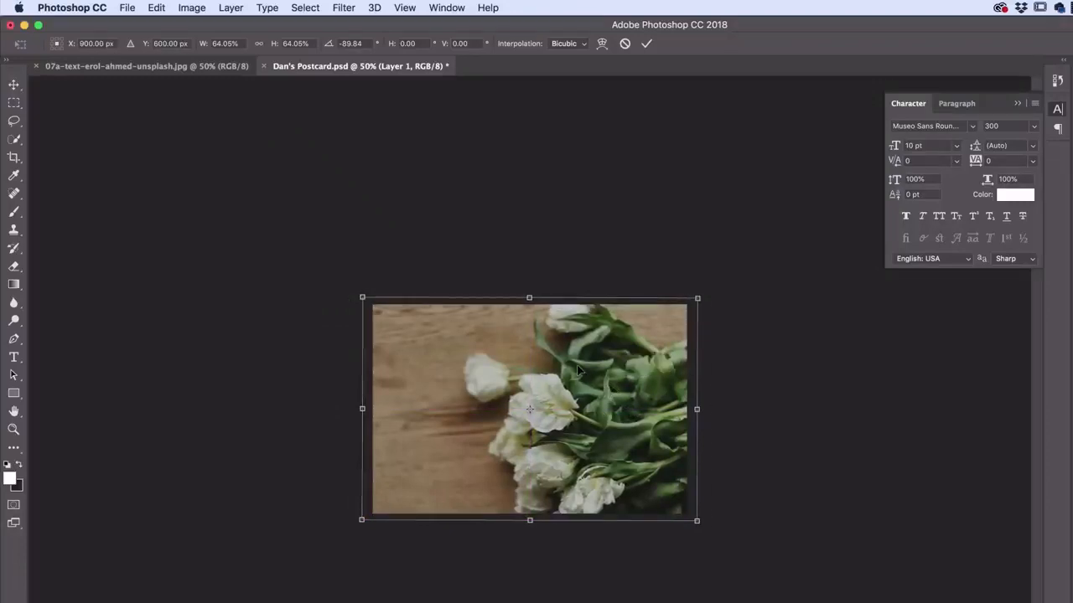
{"action": "left_click", "coordinate": [198, 8]}
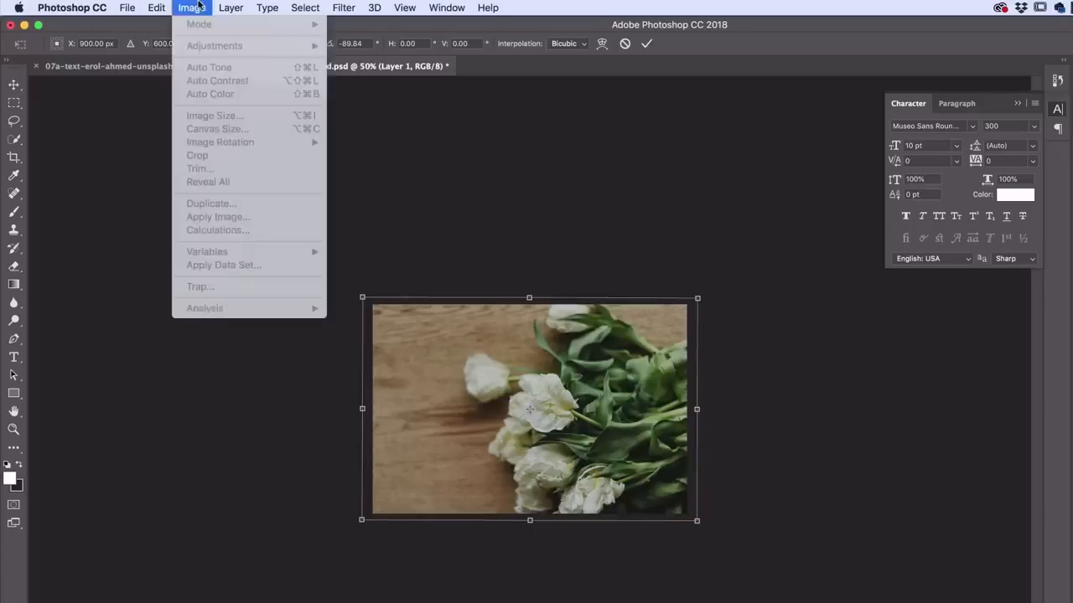
{"action": "left_click", "coordinate": [190, 8]}
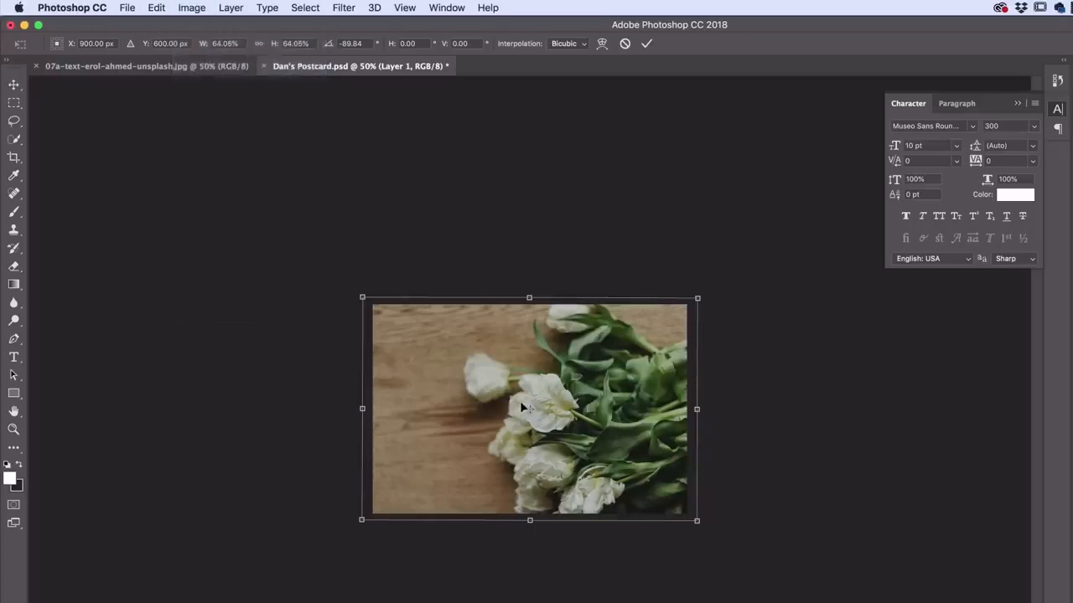
{"action": "key", "text": "Return"}
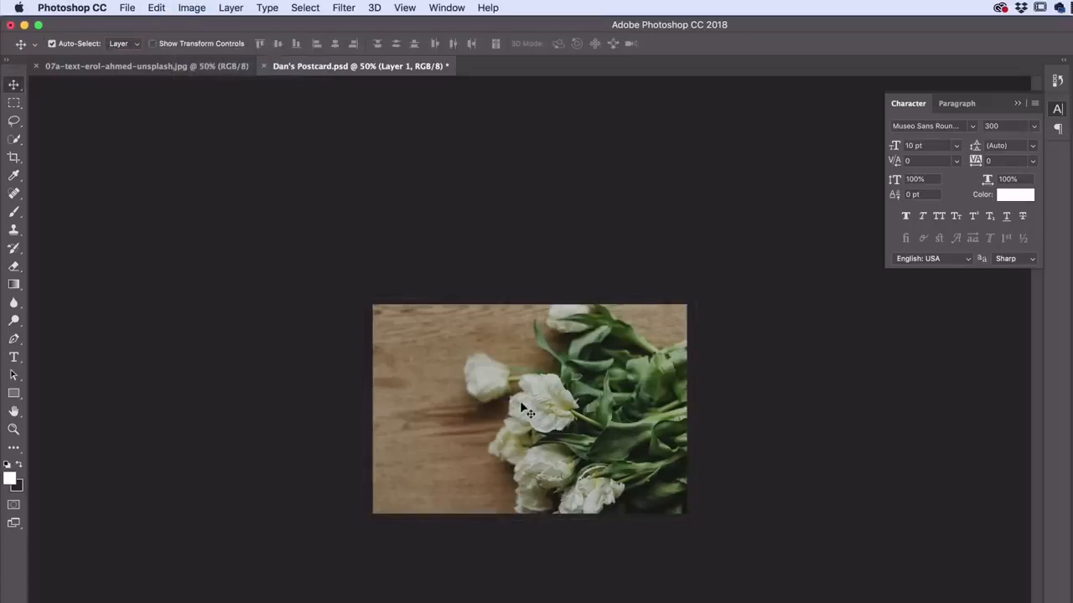
Add a line of random placeholder letters across the tulip photo in black 10 pt Garamond Bold with the Type tool
{"action": "left_click", "coordinate": [578, 172]}
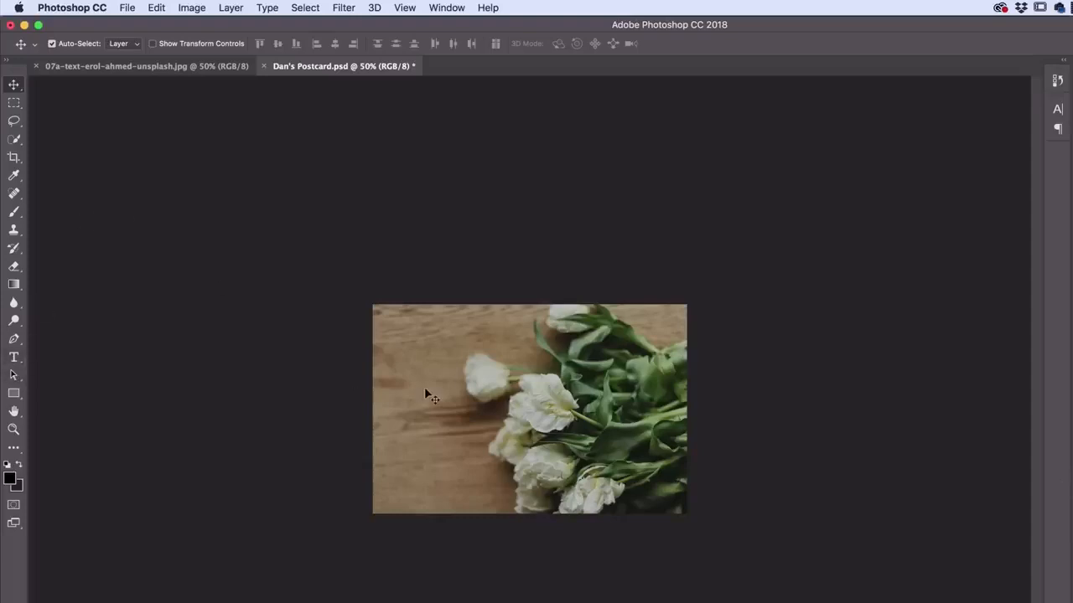
{"action": "key", "text": "super+equal"}
{"action": "key", "text": "super+equal"}
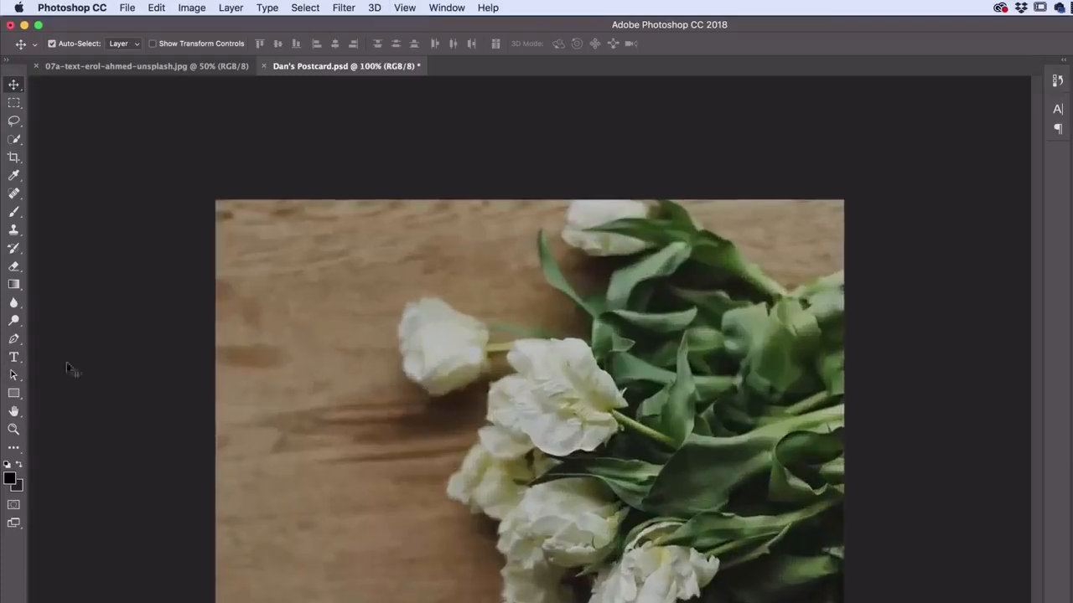
{"action": "left_click", "coordinate": [14, 359]}
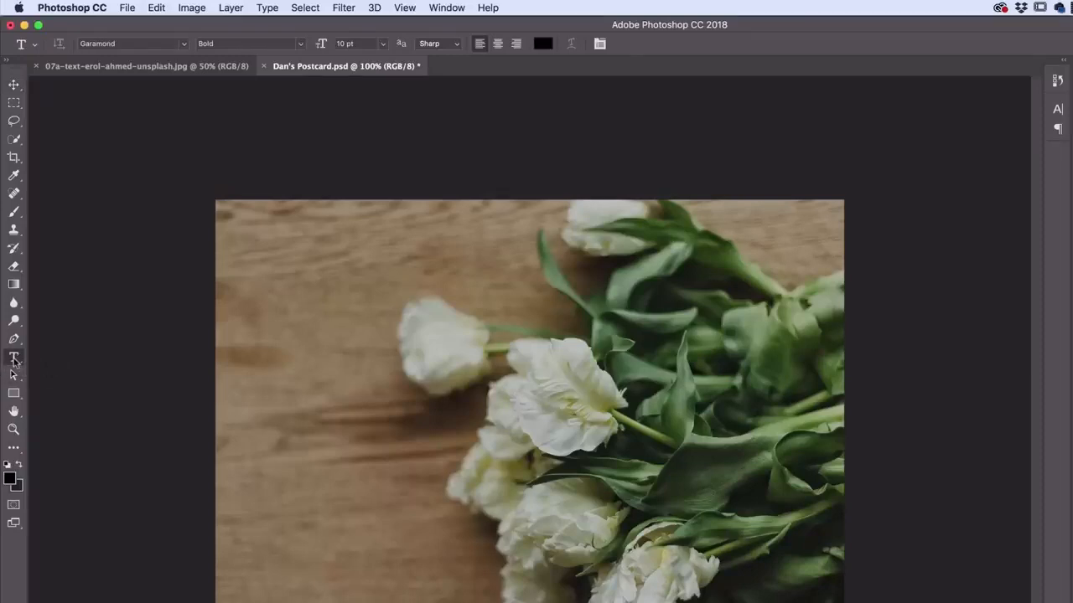
{"action": "left_click", "coordinate": [319, 366]}
{"action": "type", "text": "alsdkjf;lsadjf ;lsakjf;lksad fjl;ksj adfl;kjsa;d lkjas"}
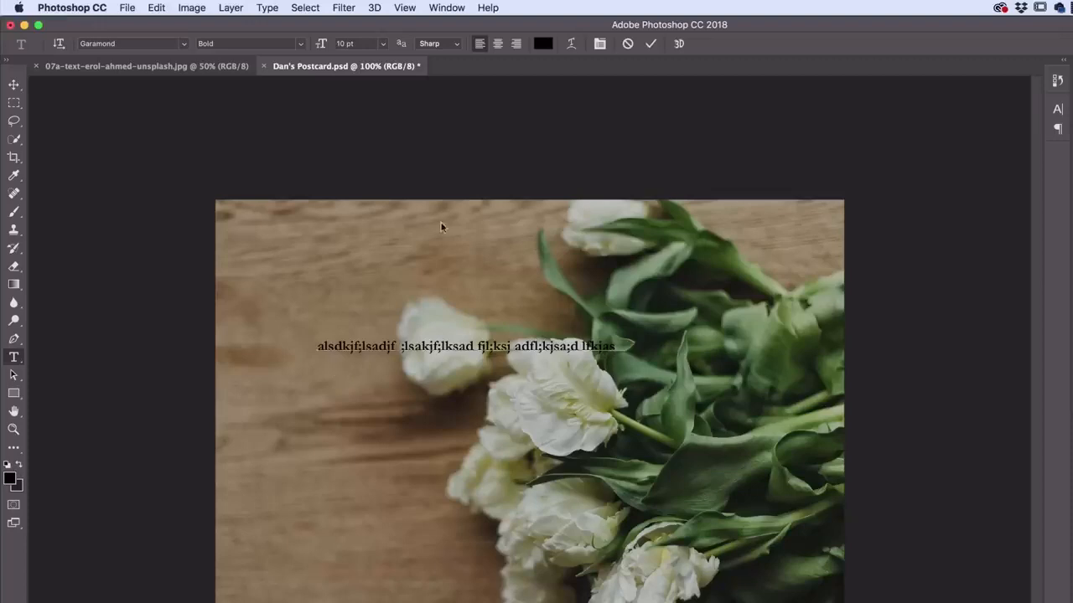
Commit the placeholder line, draw a paragraph text box below it with the Type tool, and fill it with three lines of random letters
{"action": "triple_click", "coordinate": [352, 345]}
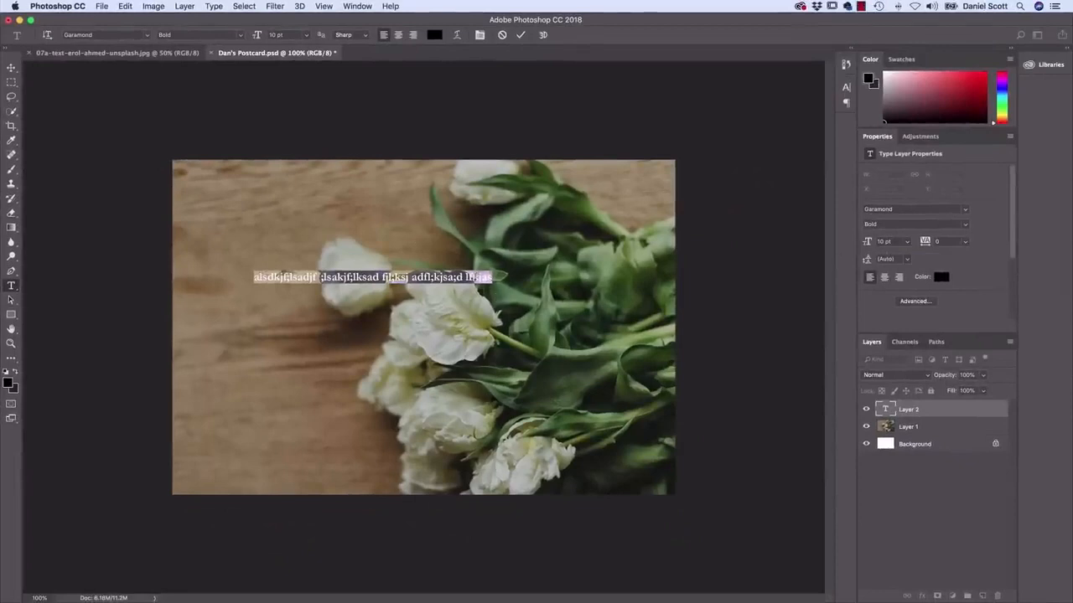
{"action": "left_click", "coordinate": [11, 70]}
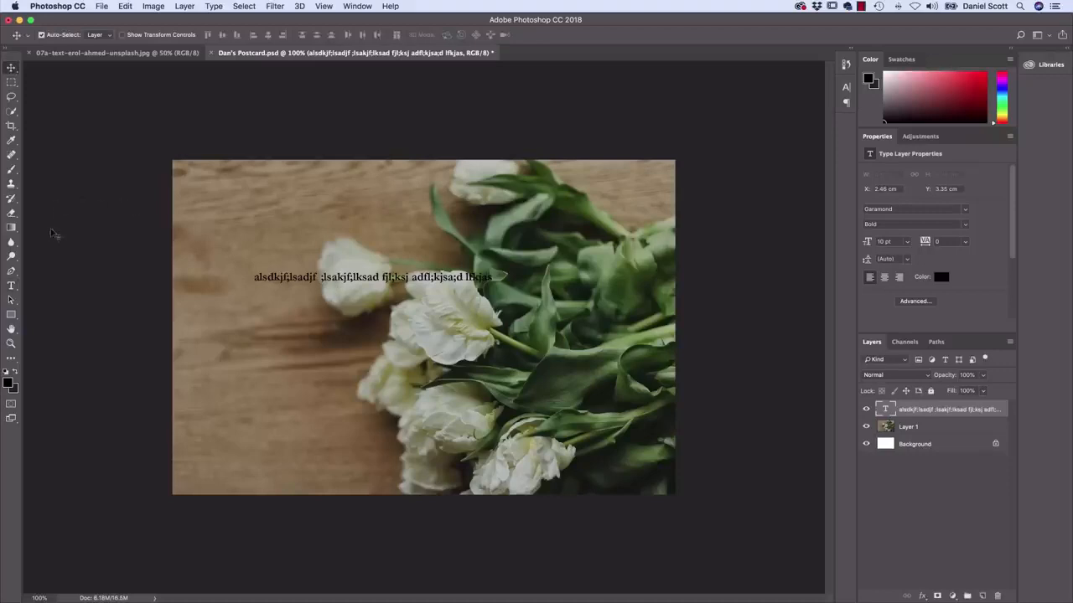
{"action": "left_click", "coordinate": [12, 287]}
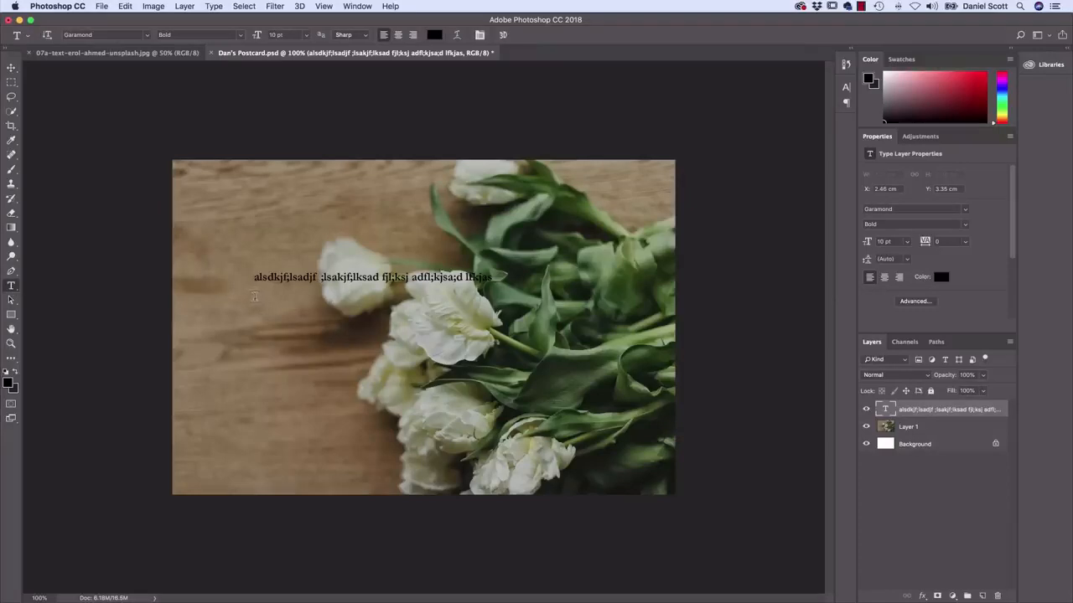
{"action": "left_click_drag", "start_coordinate": [253, 296], "coordinate": [525, 425]}
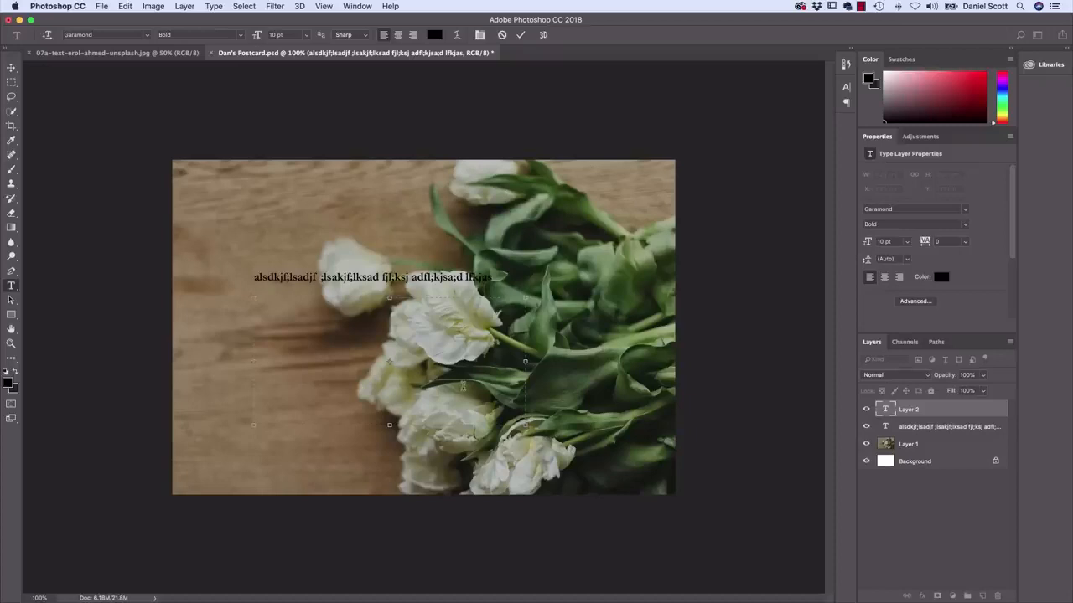
{"action": "type", "text": "jl;ksadjf  salkdfj ;lsakjdfl;dlsak fl;sad jlf;k sad"}
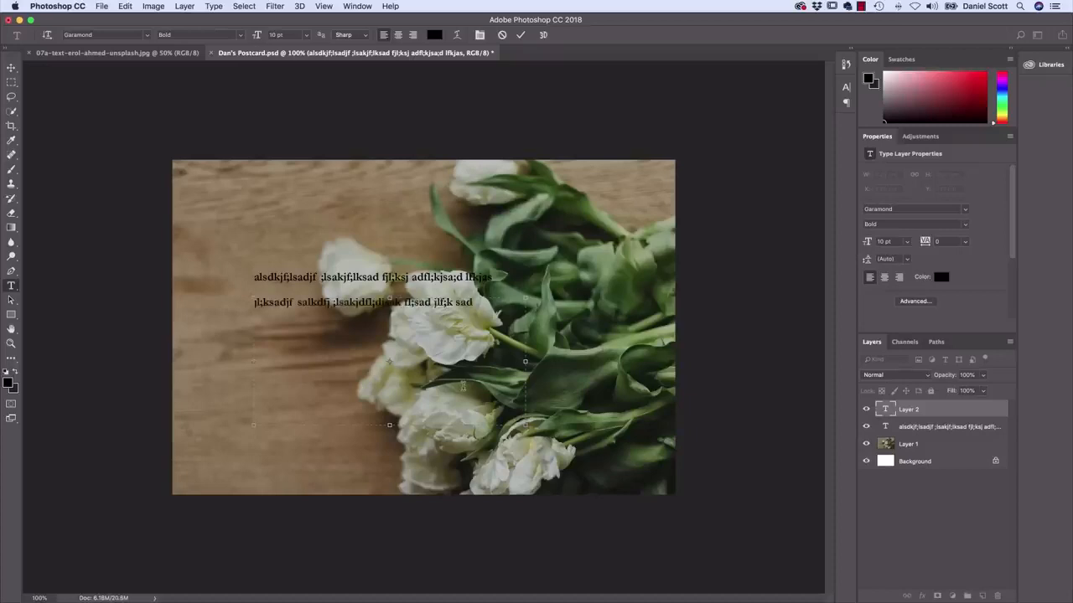
{"action": "type", "text": "l;fkj sa;lkfj ;lsadkjfls akjfl;ksja dlfkjas;lfkj asl;d jfkl;s"}
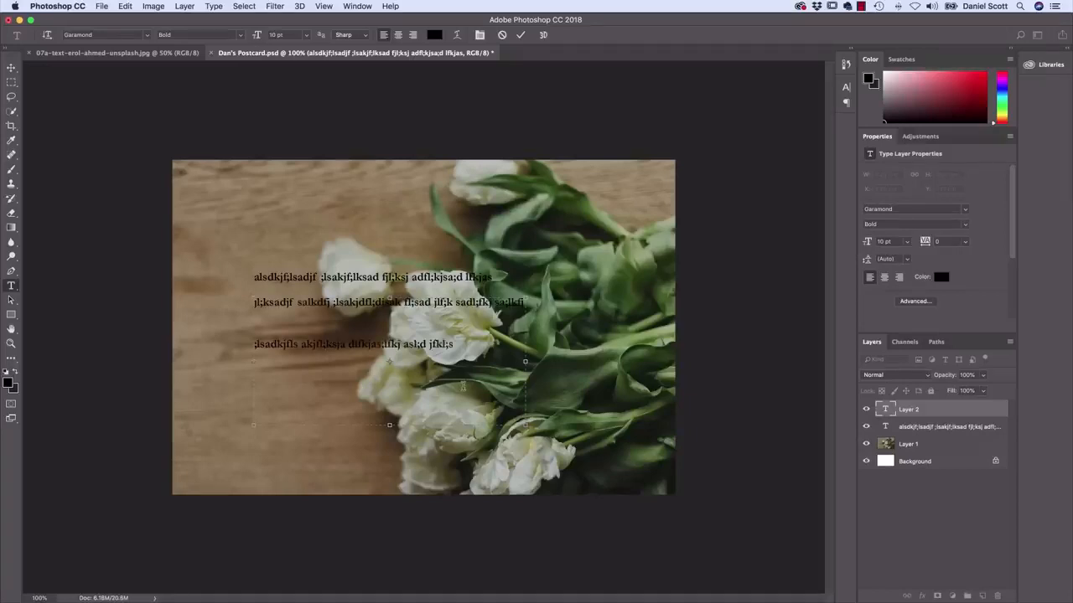
{"action": "type", "text": "dkjf lsk jdfl;sakjd ;fsa"}
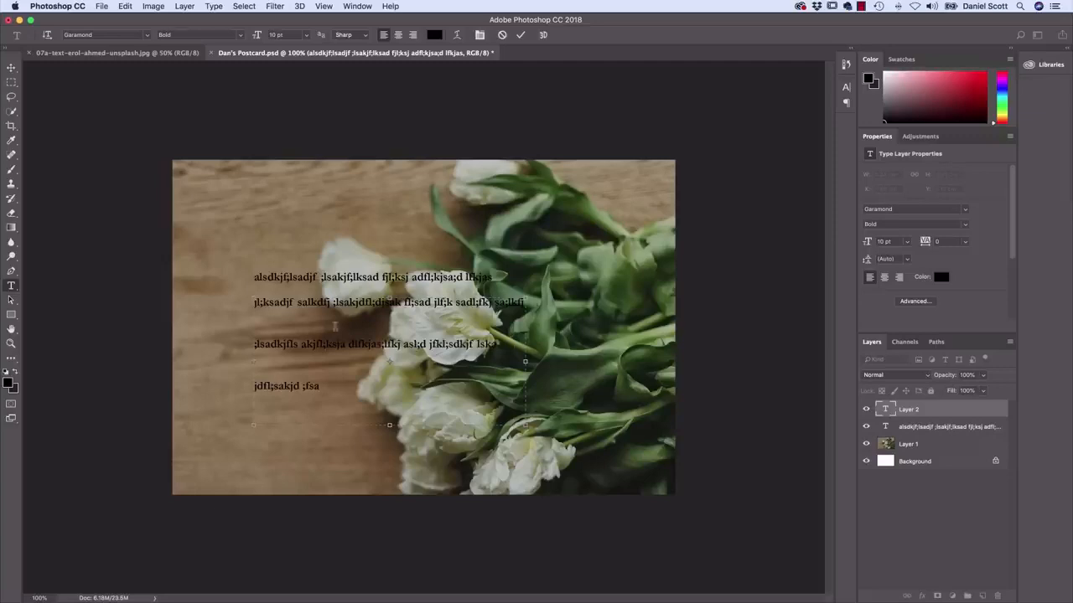
Select all the text in the placeholder paragraph and set its leading to Auto
{"action": "left_click_drag", "start_coordinate": [321, 387], "coordinate": [253, 305]}
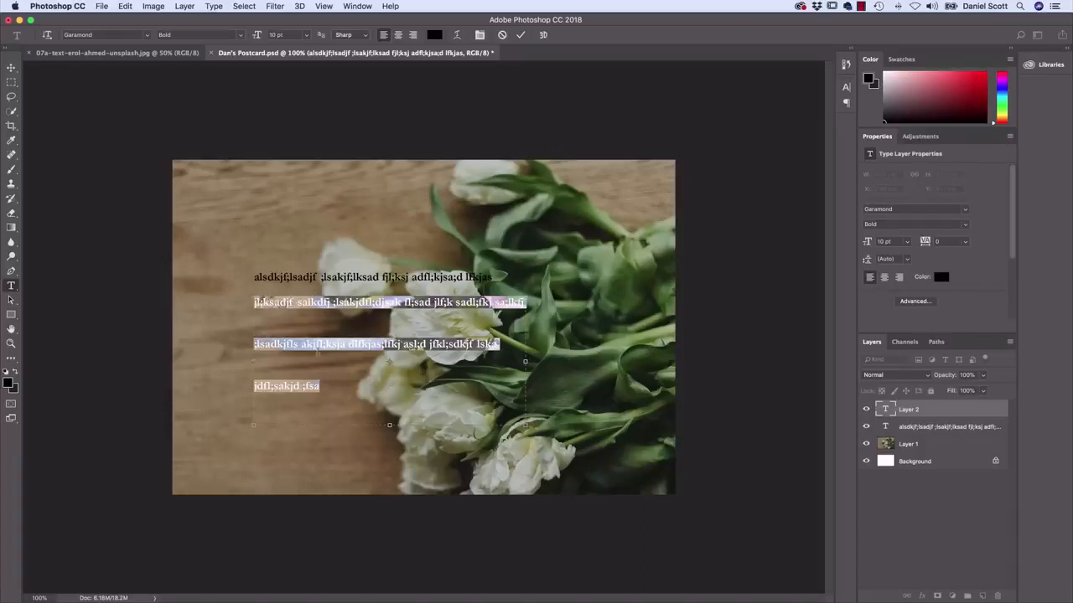
{"action": "left_click", "coordinate": [309, 334]}
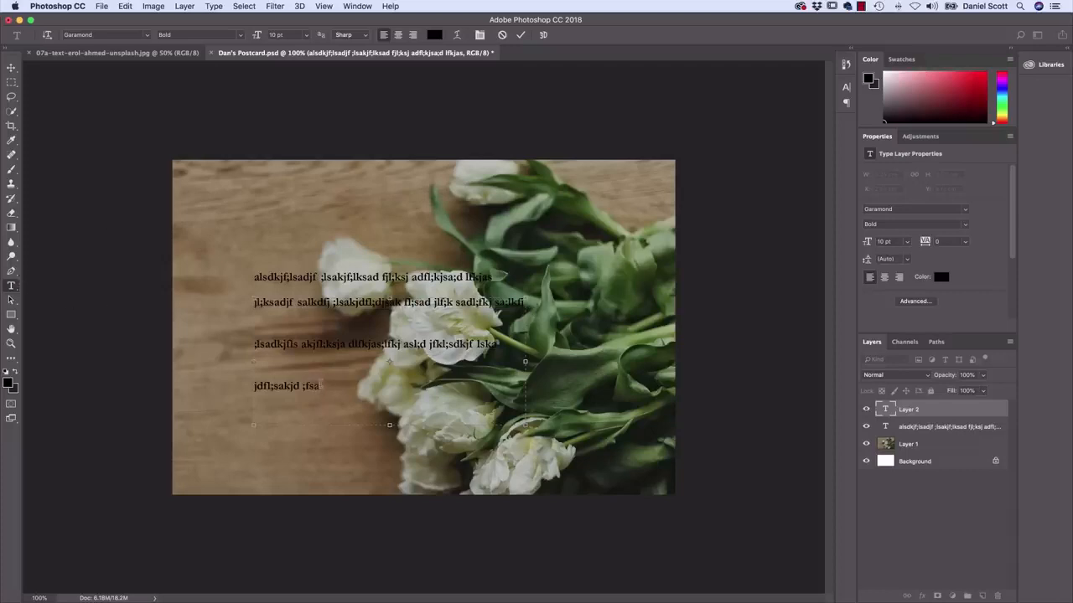
{"action": "left_click_drag", "start_coordinate": [321, 387], "coordinate": [251, 300]}
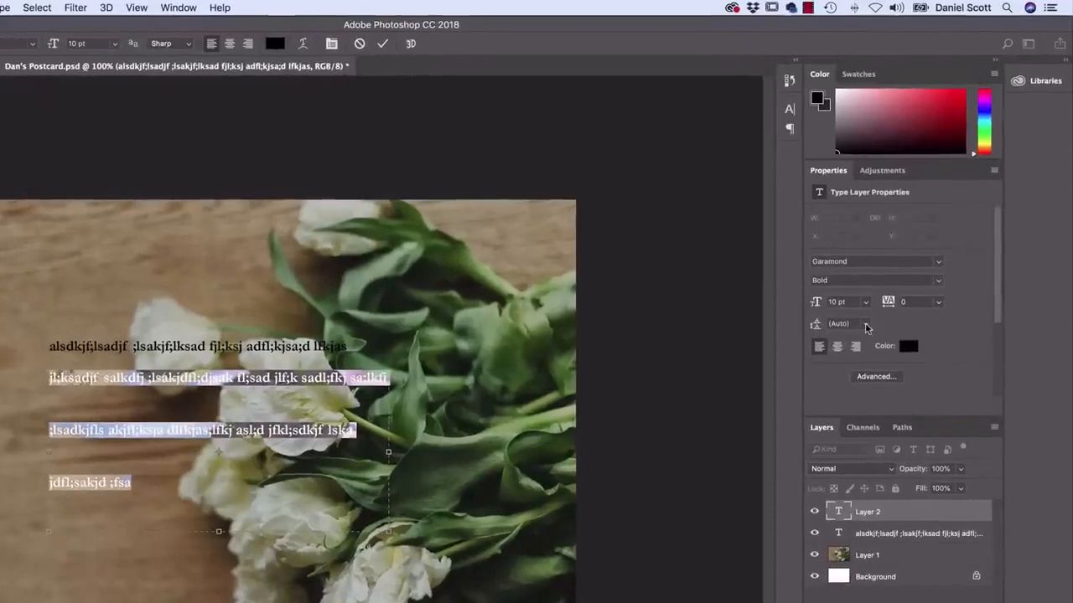
{"action": "left_click", "coordinate": [867, 326]}
{"action": "left_click", "coordinate": [858, 337]}
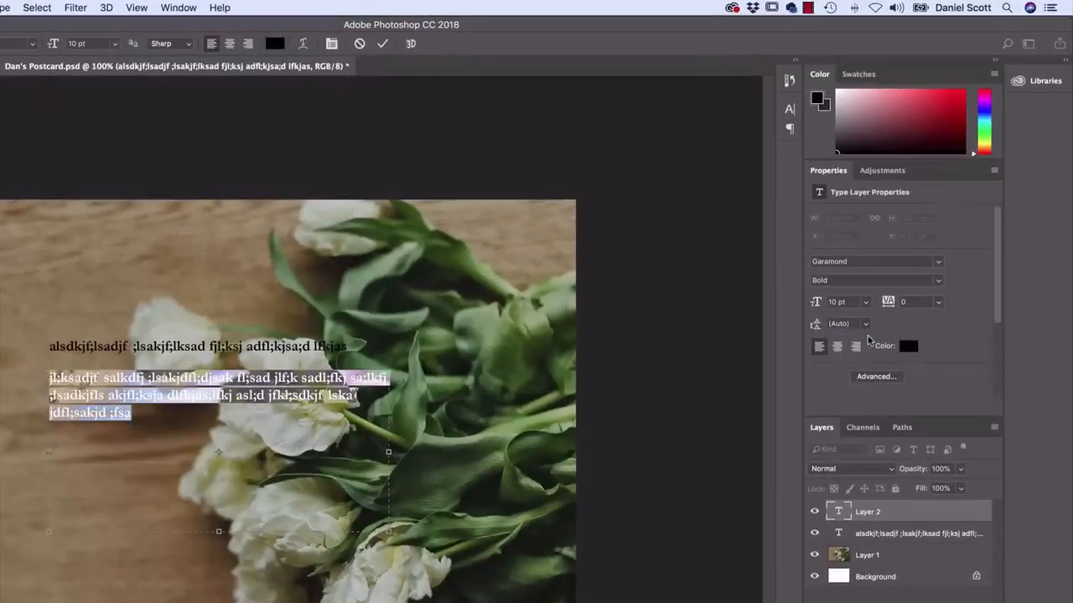
{"action": "left_click", "coordinate": [867, 326]}
{"action": "left_click", "coordinate": [850, 335]}
{"action": "left_click", "coordinate": [167, 434]}
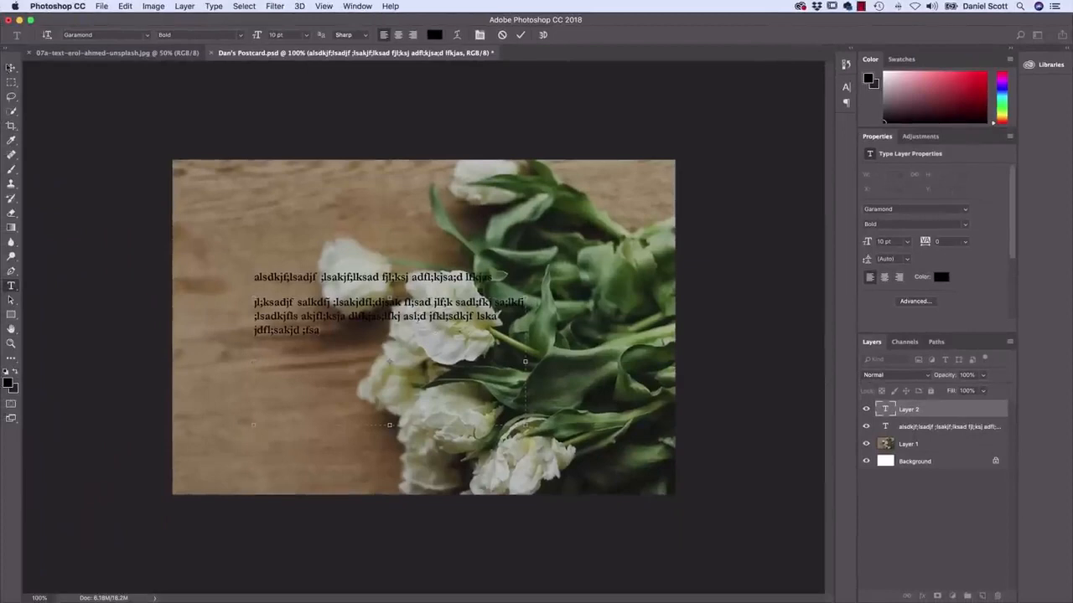
Commit the paragraph and replace the single-line placeholder text above it with "Mothers Day Sale"
{"action": "left_click", "coordinate": [10, 67]}
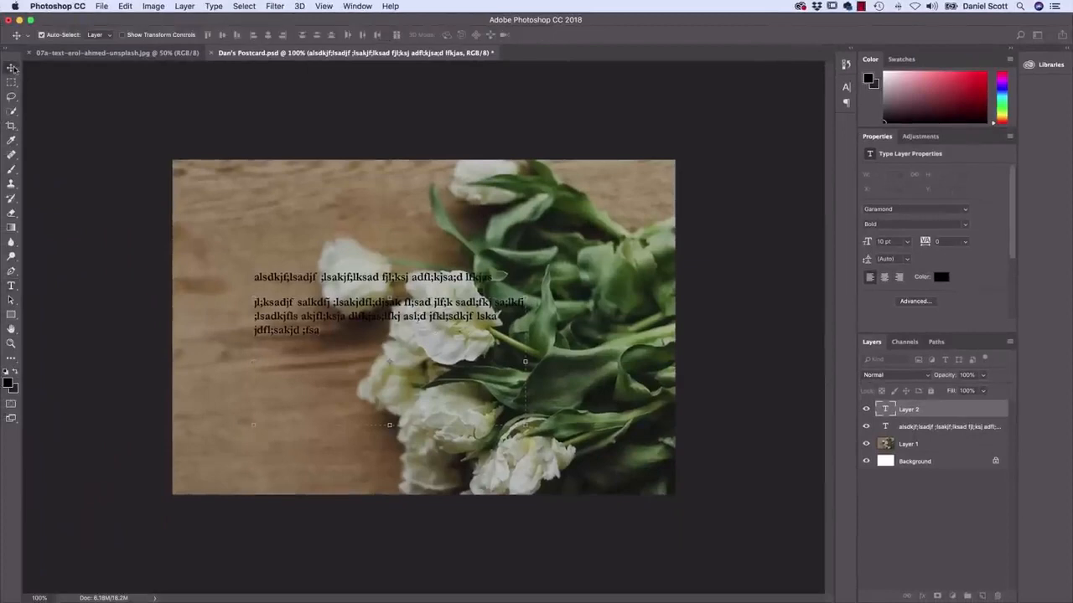
{"action": "left_click", "coordinate": [886, 423]}
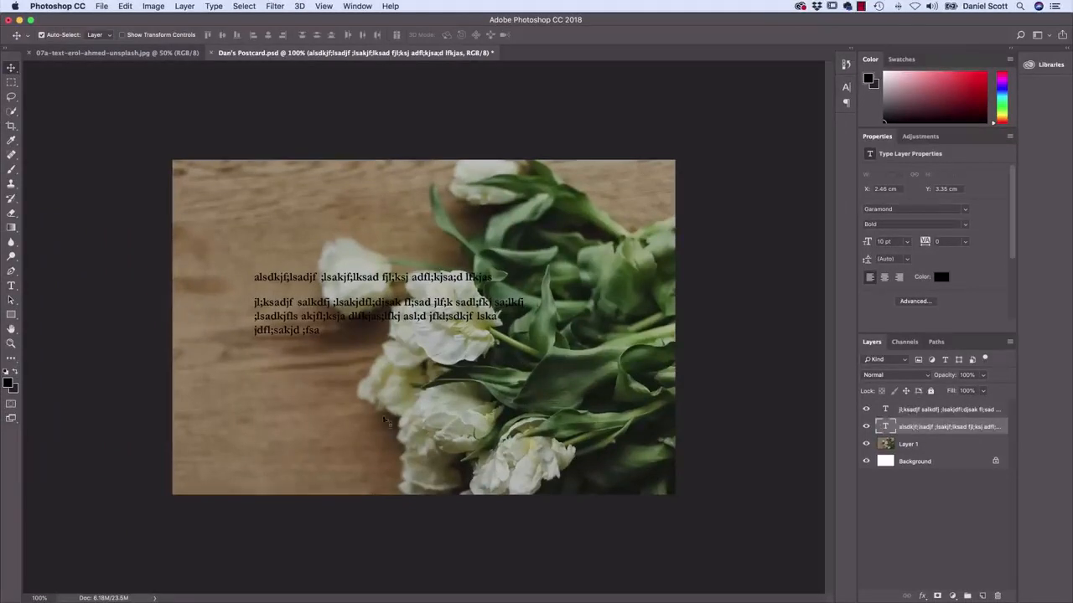
{"action": "left_click", "coordinate": [11, 286]}
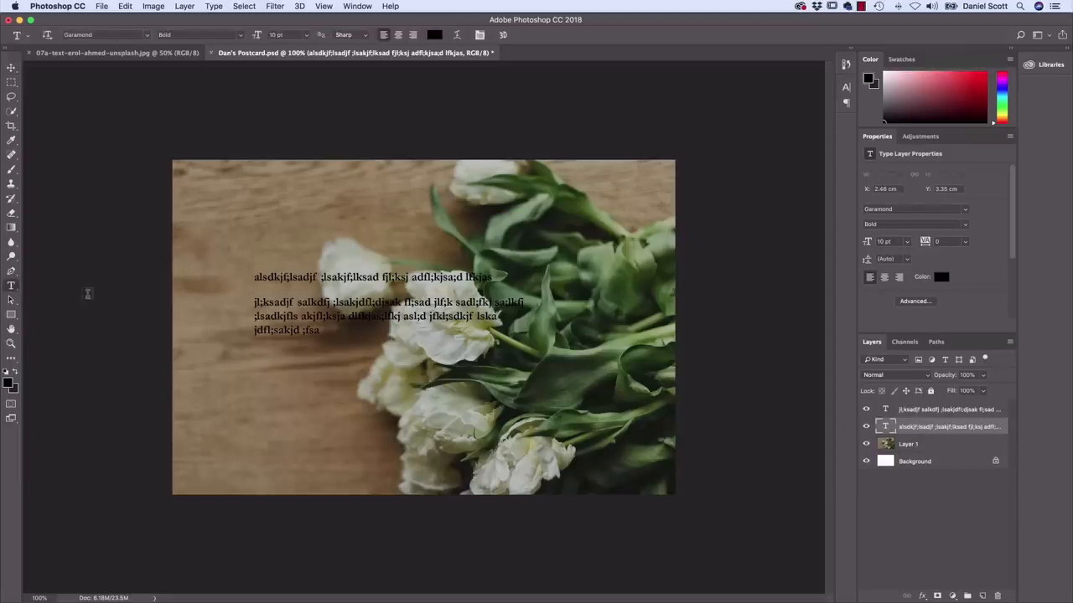
{"action": "left_click", "coordinate": [275, 280]}
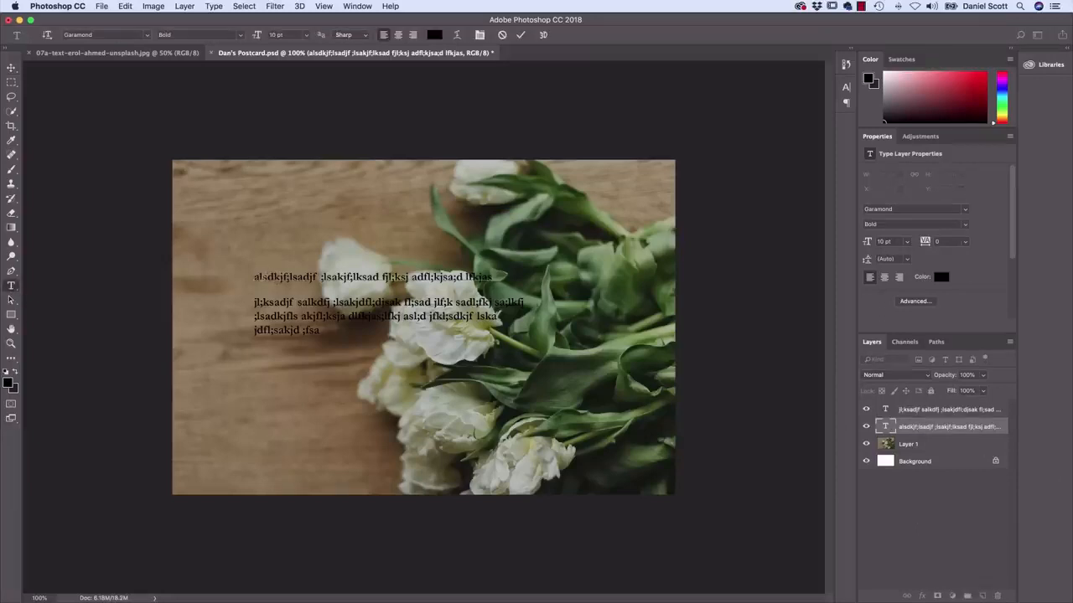
{"action": "left_click_drag", "start_coordinate": [252, 277], "coordinate": [508, 287]}
{"action": "key", "text": "BackSpace"}
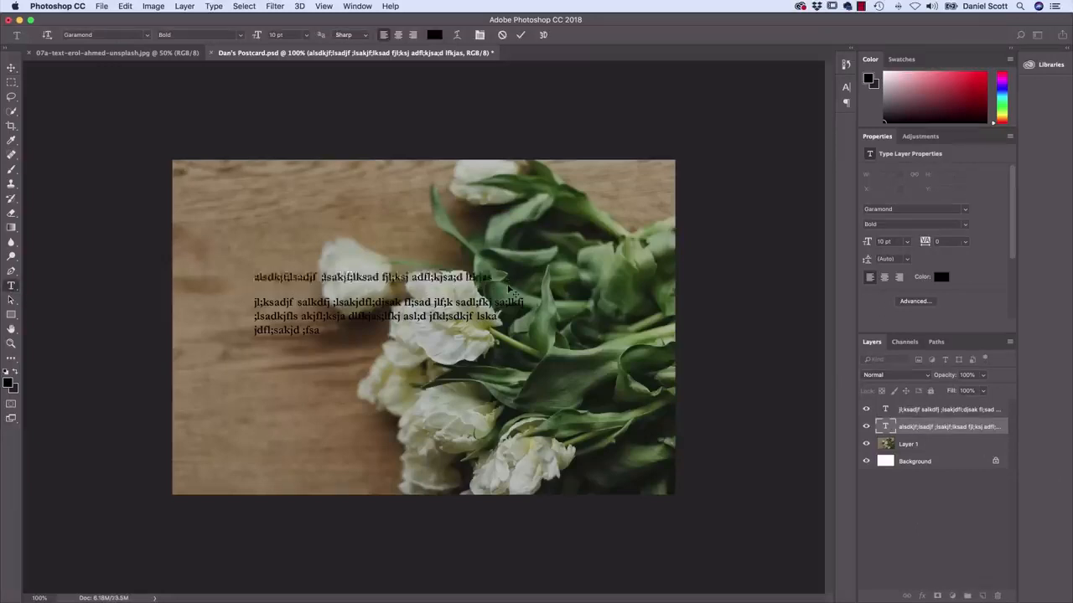
{"action": "type", "text": "Mothers Da"}
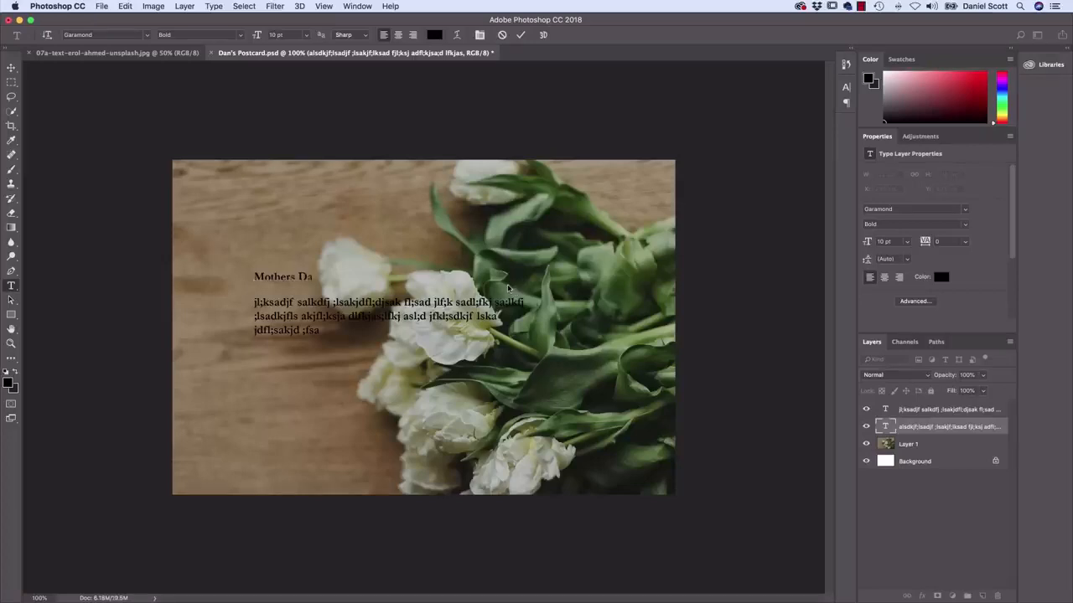
{"action": "type", "text": "Sale"}
Select the whole "Mothers Day Sale" title and set its text colour to white (#ffffff)
{"action": "key", "text": "super+a"}
{"action": "key", "text": "super+h"}
{"action": "left_click", "coordinate": [434, 35]}
{"action": "left_click", "coordinate": [762, 230]}
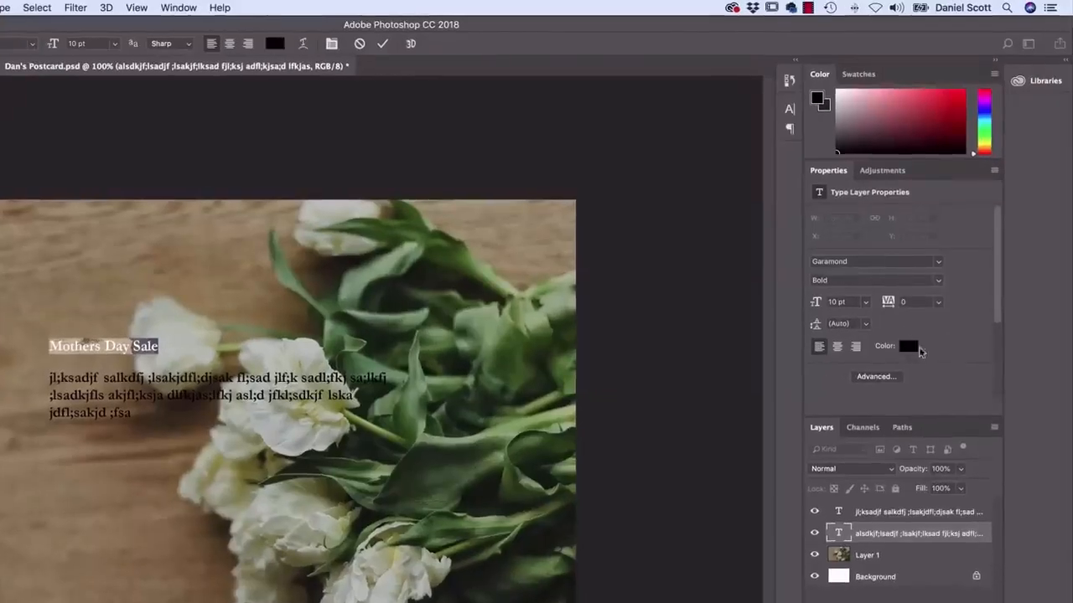
{"action": "left_click", "coordinate": [907, 345]}
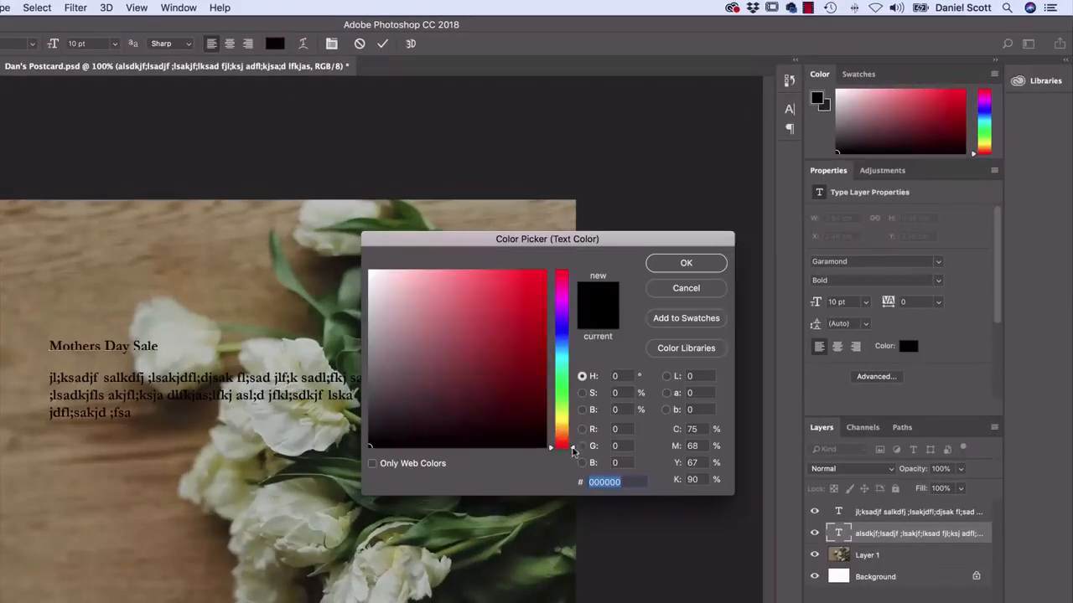
{"action": "left_click_drag", "start_coordinate": [575, 448], "coordinate": [570, 308]}
{"action": "left_click", "coordinate": [510, 293]}
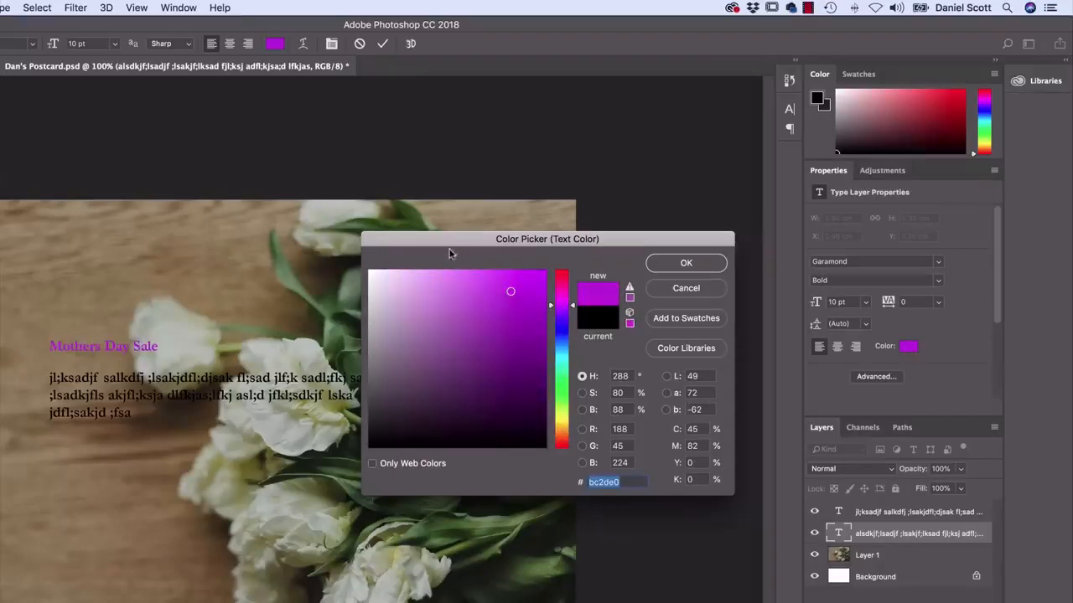
{"action": "left_click_drag", "start_coordinate": [450, 243], "coordinate": [419, 262]}
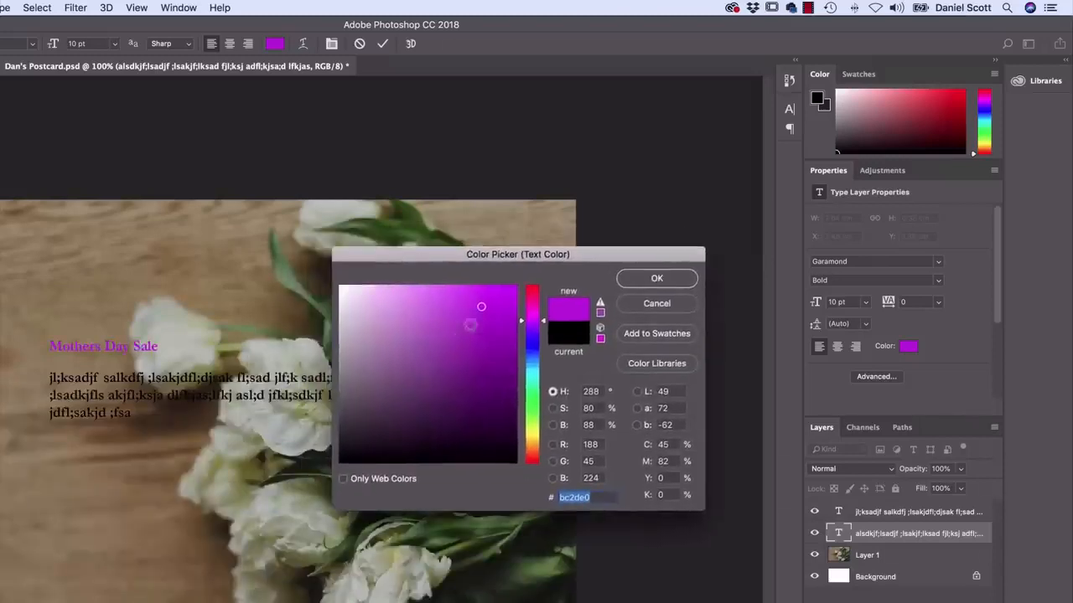
{"action": "left_click_drag", "start_coordinate": [481, 308], "coordinate": [482, 370]}
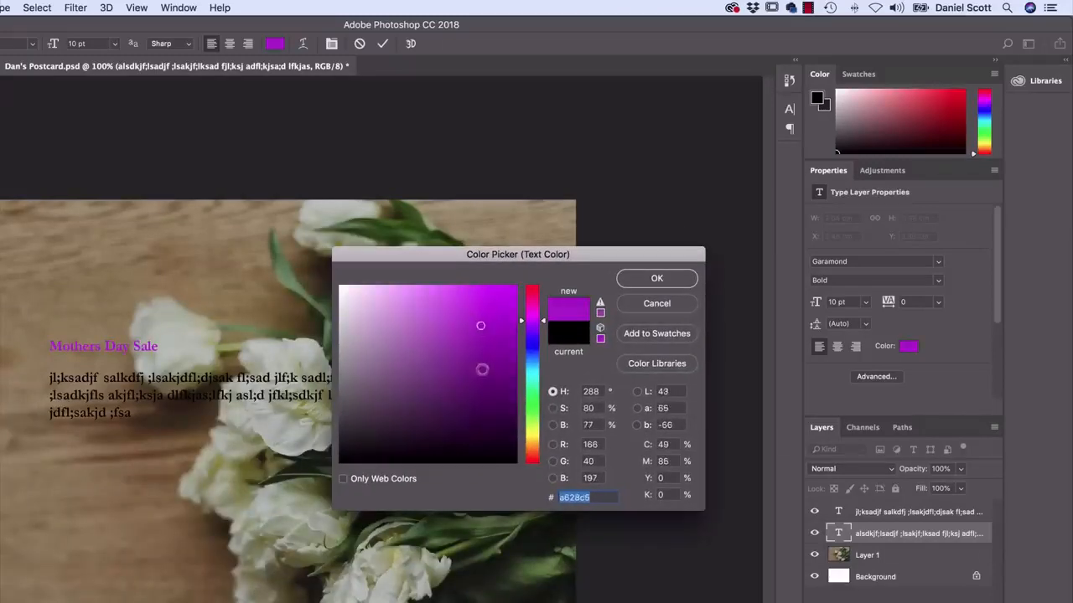
{"action": "mouse_move", "coordinate": [433, 339]}
{"action": "left_mouse_down"}
{"action": "mouse_move", "coordinate": [462, 350]}
{"action": "mouse_move", "coordinate": [484, 314]}
{"action": "mouse_move", "coordinate": [367, 300]}
{"action": "mouse_move", "coordinate": [322, 276]}
{"action": "left_mouse_up"}
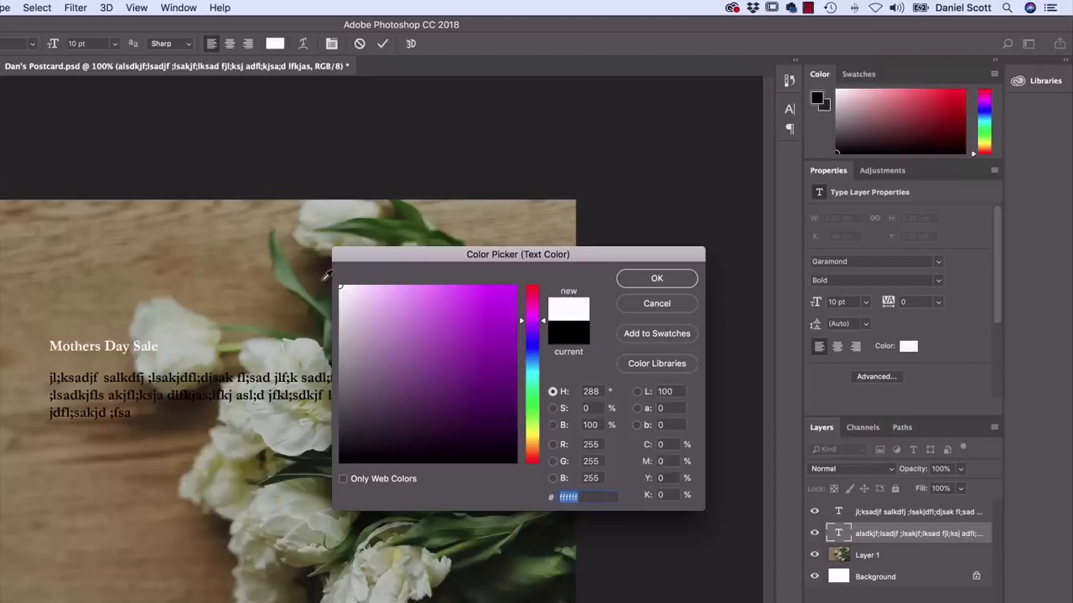
{"action": "left_click", "coordinate": [648, 281]}
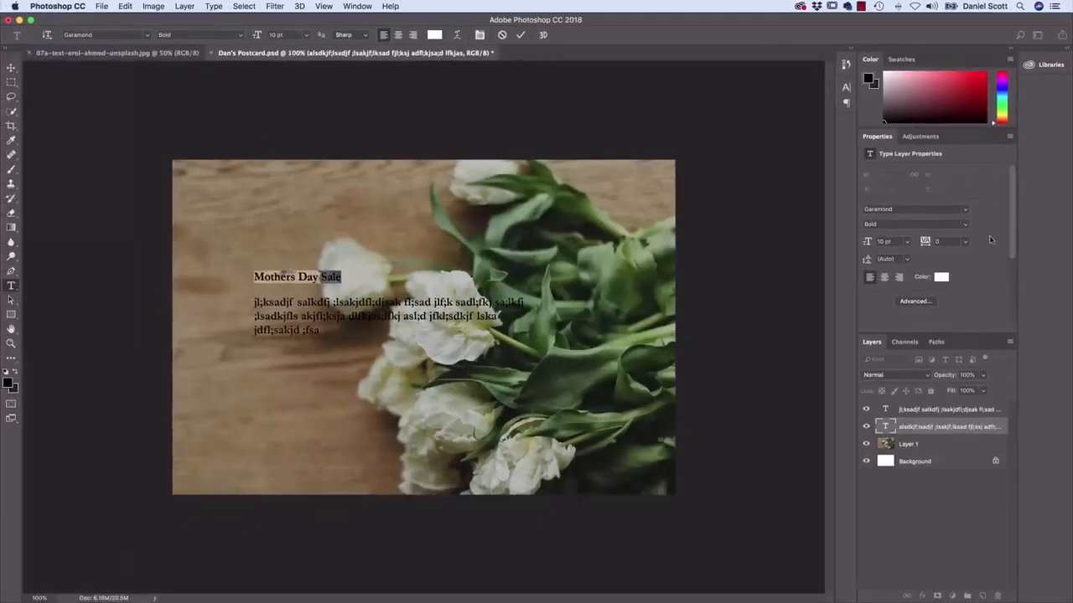
Set the title's font size to 48 pt and break it onto a second line before "Day Sale"
{"action": "left_click", "coordinate": [905, 244]}
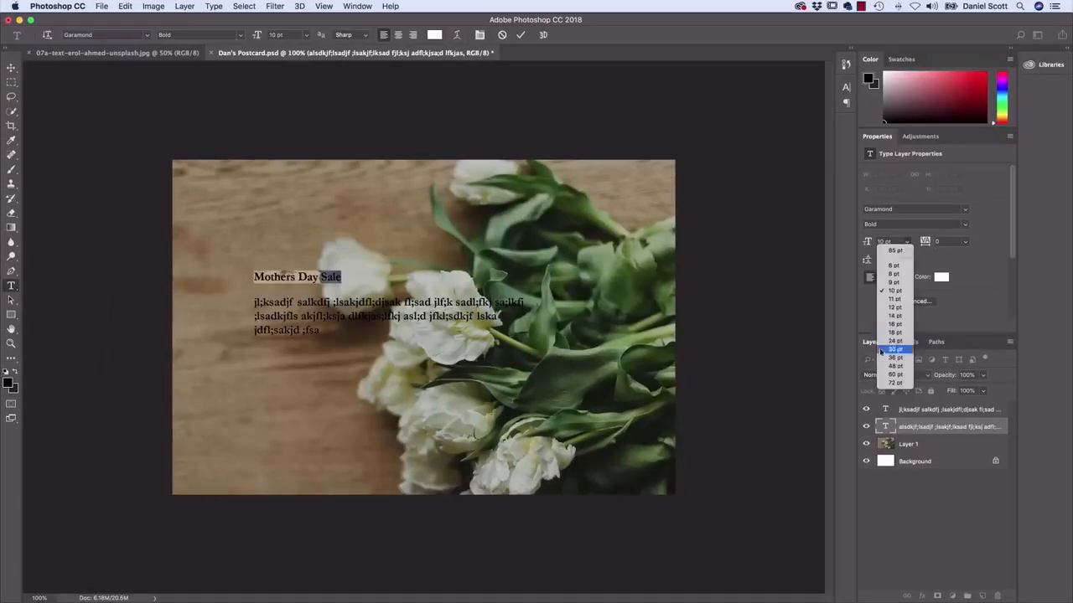
{"action": "left_click", "coordinate": [578, 297]}
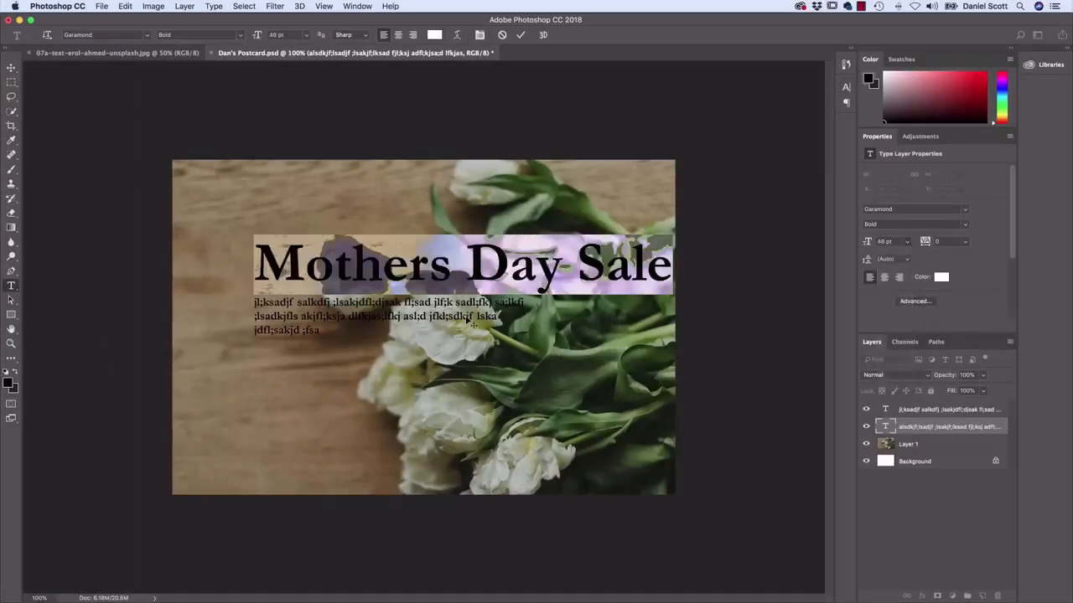
{"action": "left_click", "coordinate": [467, 257]}
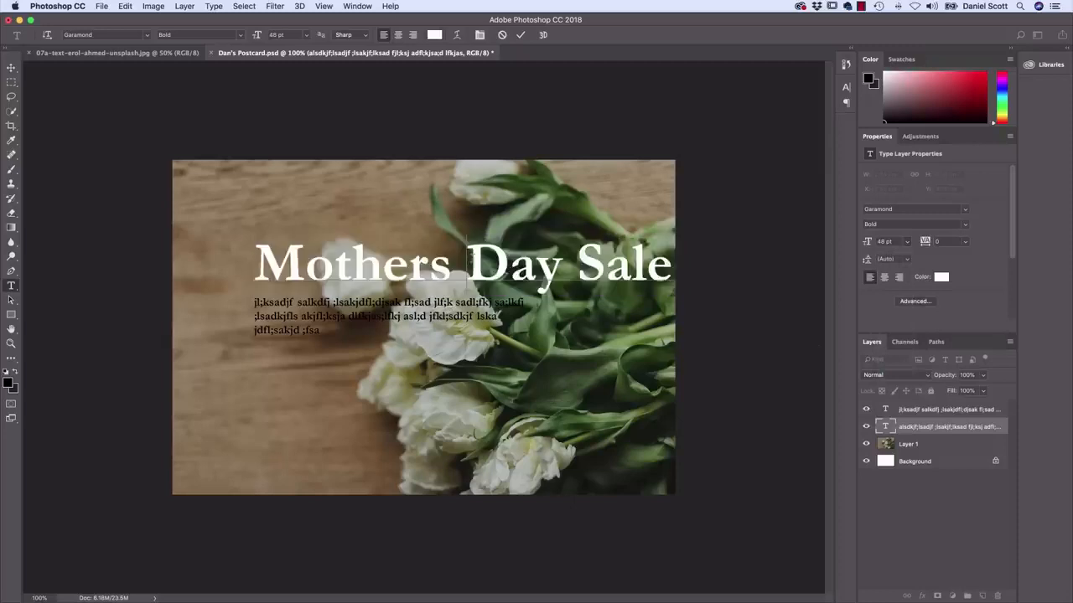
{"action": "key", "text": "Return"}
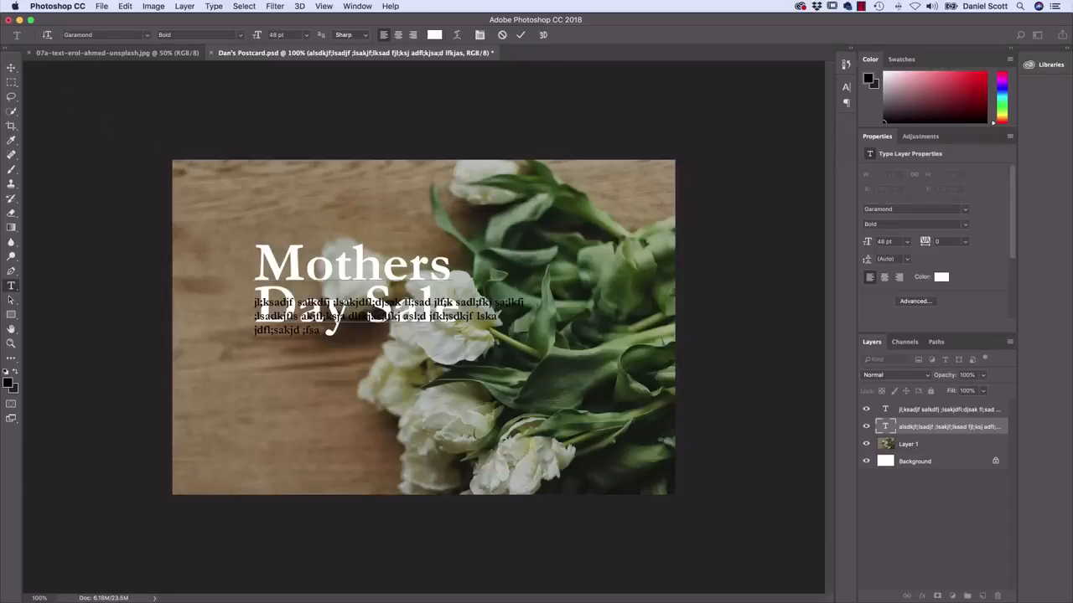
Move the placeholder paragraph down to about Y 6.91 cm and the title just above it at about X 2.39 cm, Y 3.36 cm
{"action": "left_click", "coordinate": [920, 417]}
{"action": "left_click", "coordinate": [922, 411]}
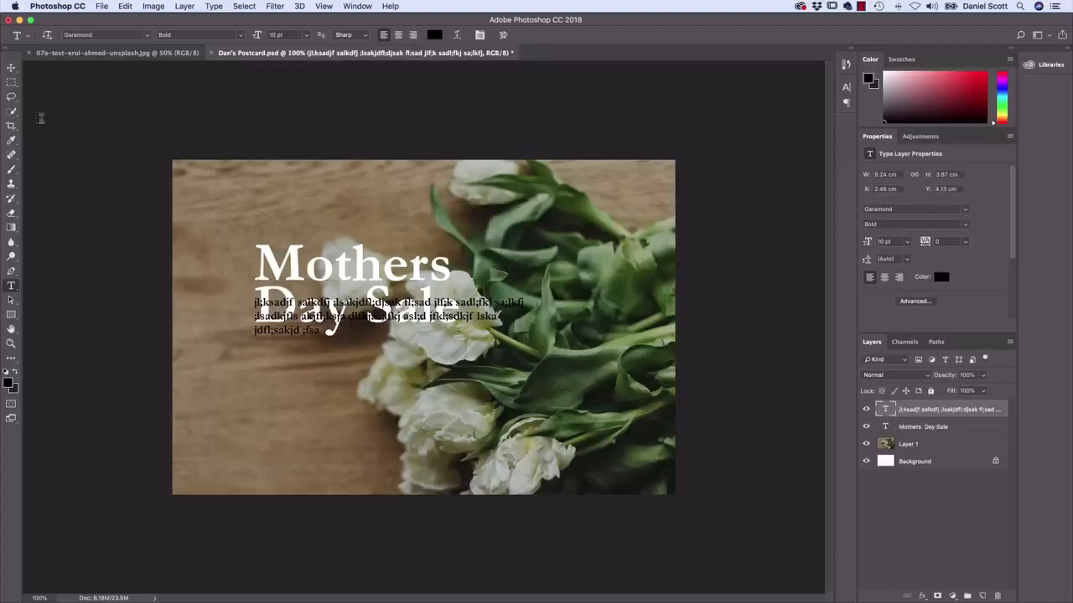
{"action": "key", "text": "v"}
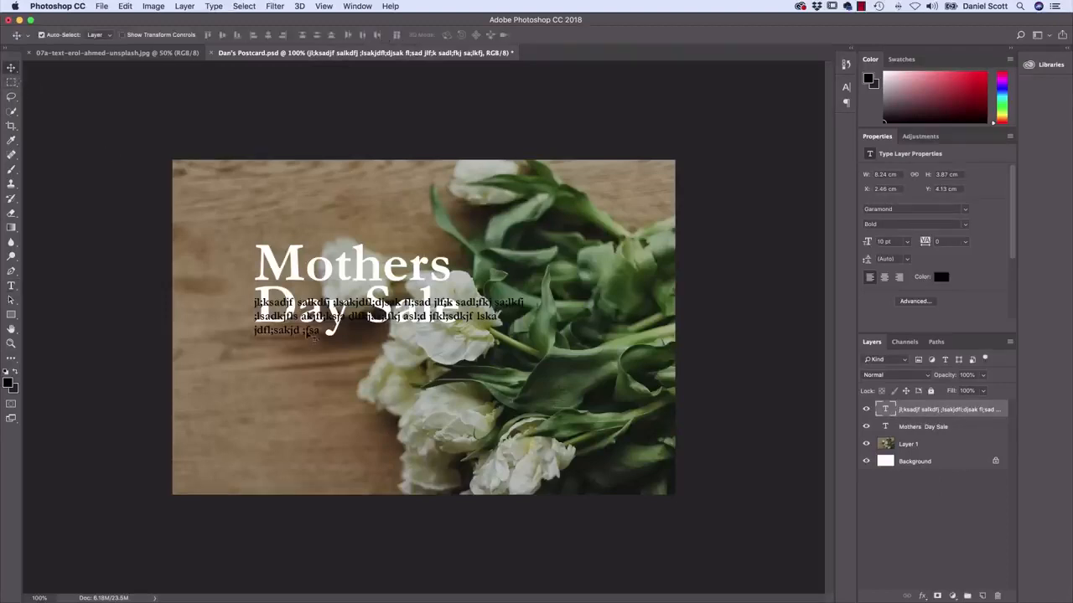
{"action": "left_click_drag", "start_coordinate": [306, 337], "coordinate": [308, 429]}
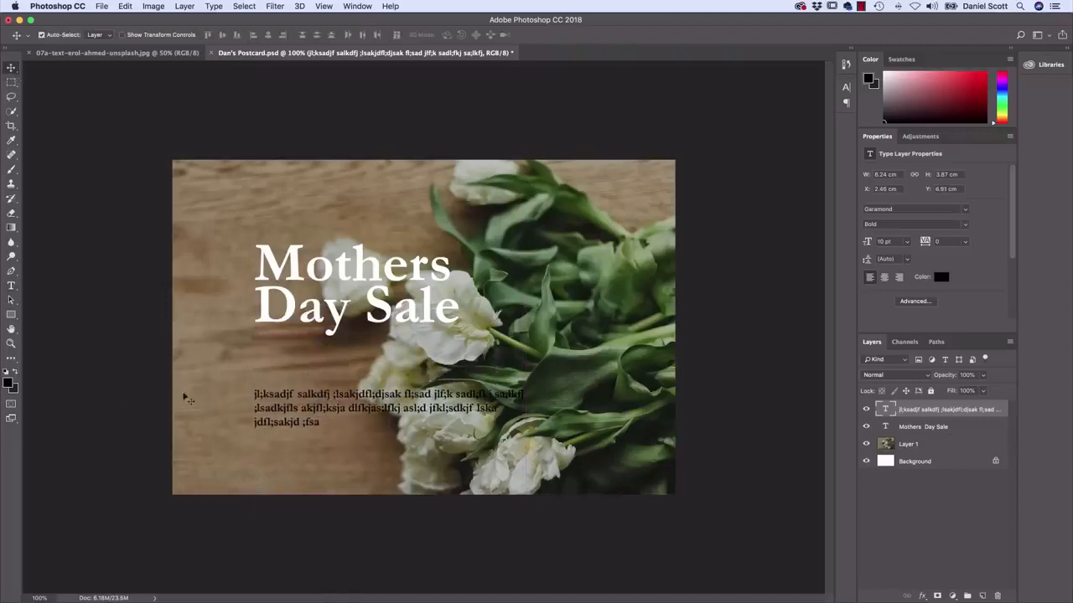
{"action": "left_click", "coordinate": [938, 427]}
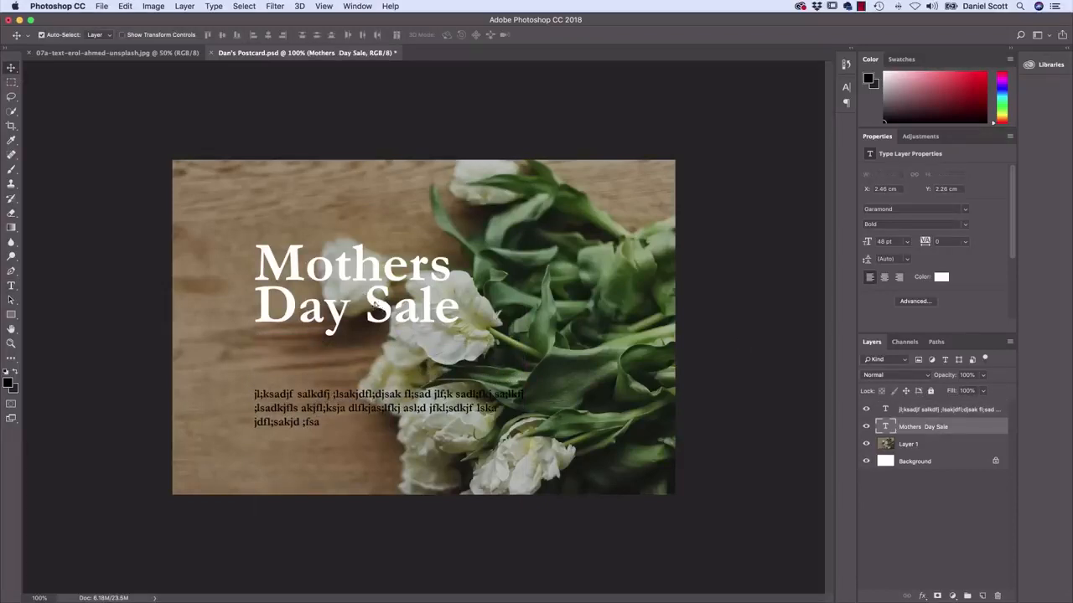
{"action": "left_click_drag", "start_coordinate": [369, 300], "coordinate": [374, 340]}
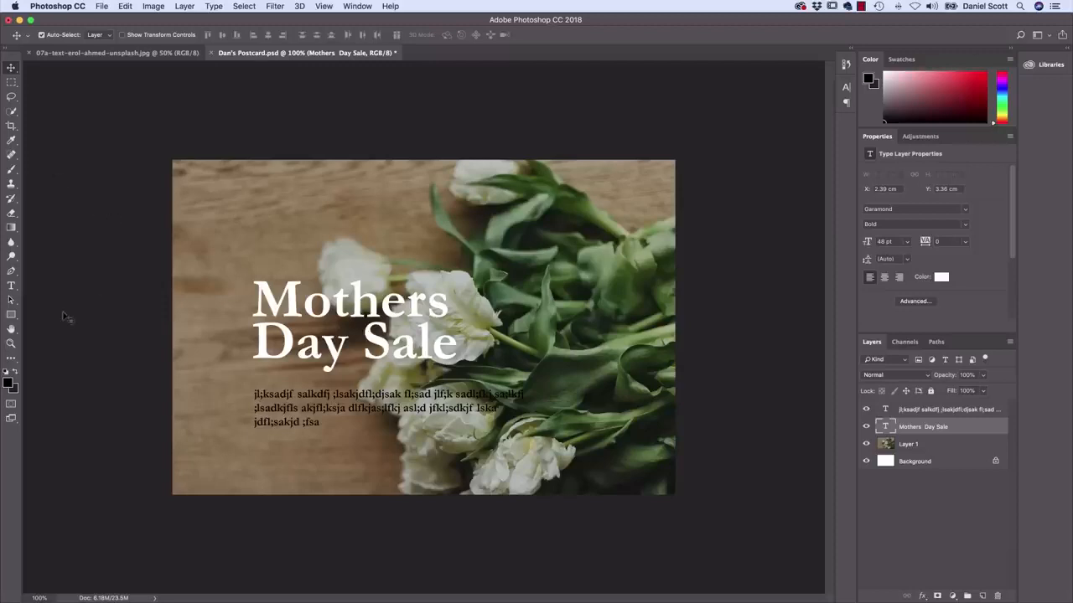
Add a new single-line text "Save the date:" above the "Mothers Day Sale" title
{"action": "left_click", "coordinate": [10, 286]}
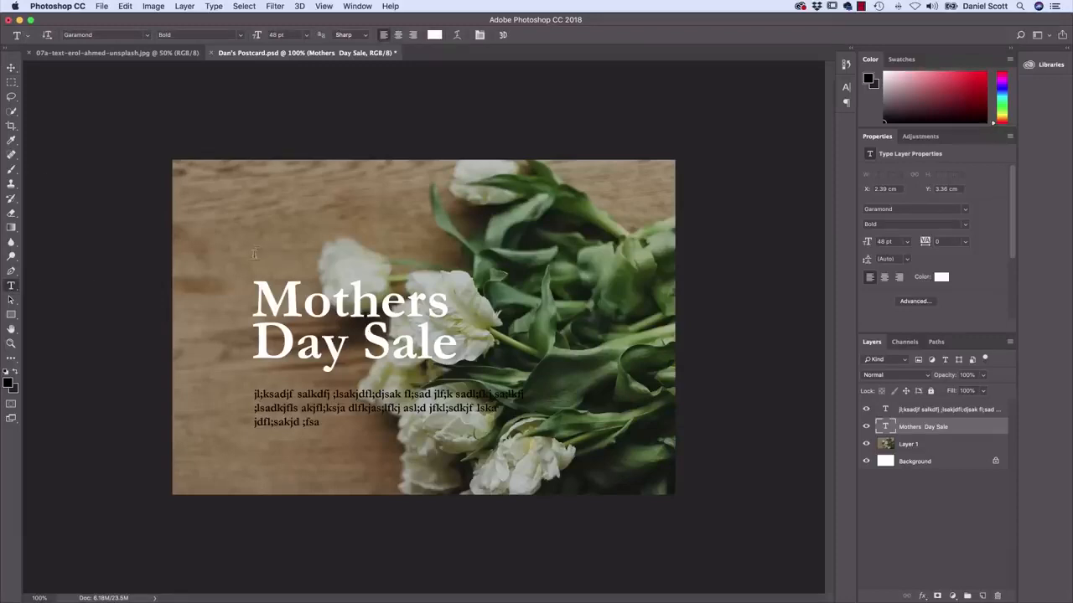
{"action": "left_click", "coordinate": [254, 253]}
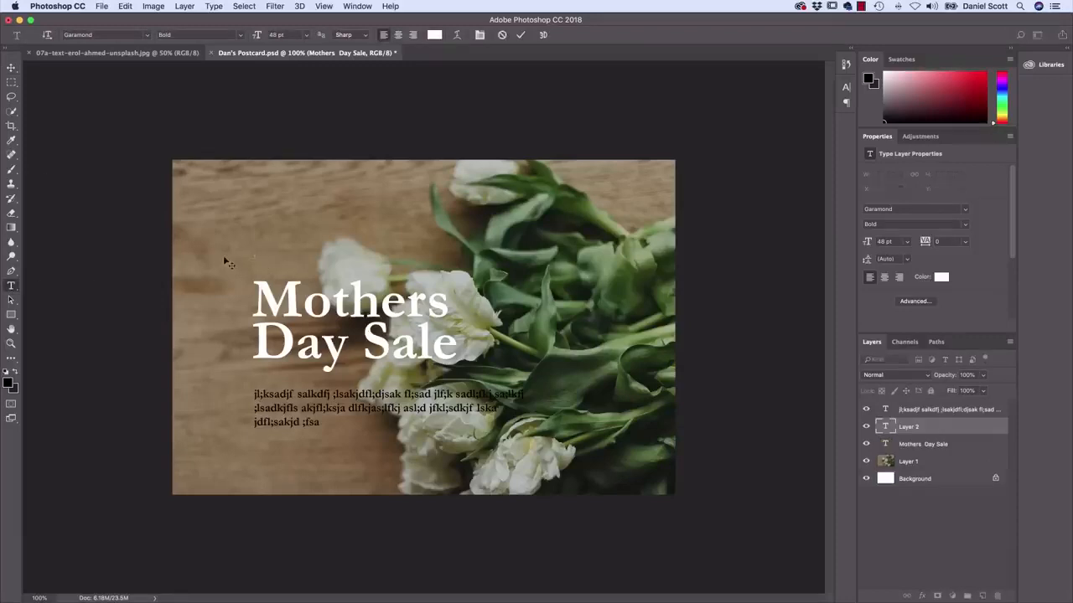
{"action": "type", "text": "sa"}
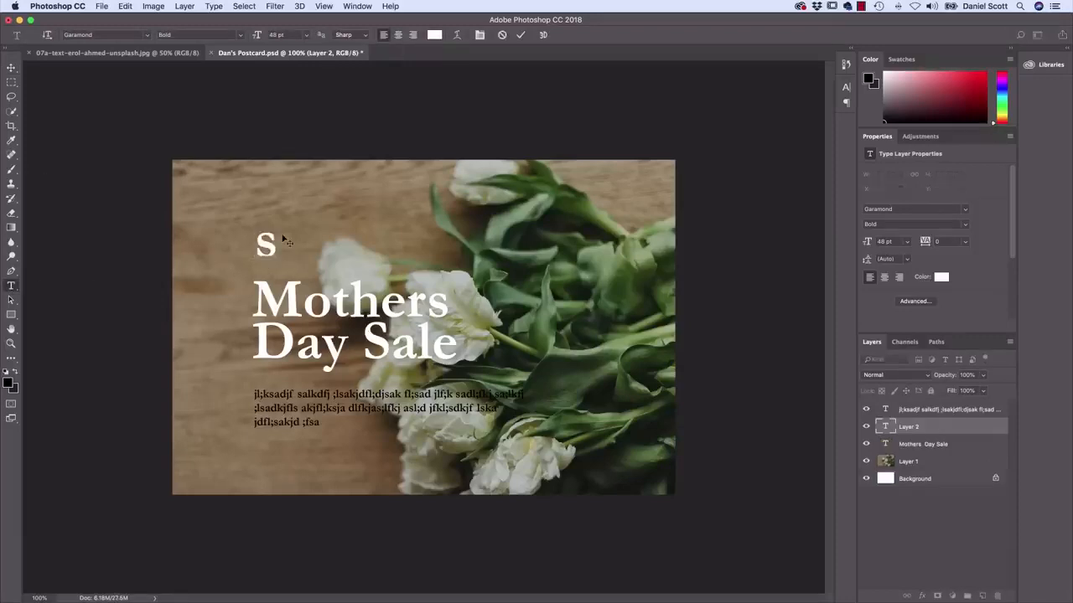
{"action": "key", "text": "BackSpace"}
{"action": "key", "text": "BackSpace"}
{"action": "type", "text": "Save the date:"}
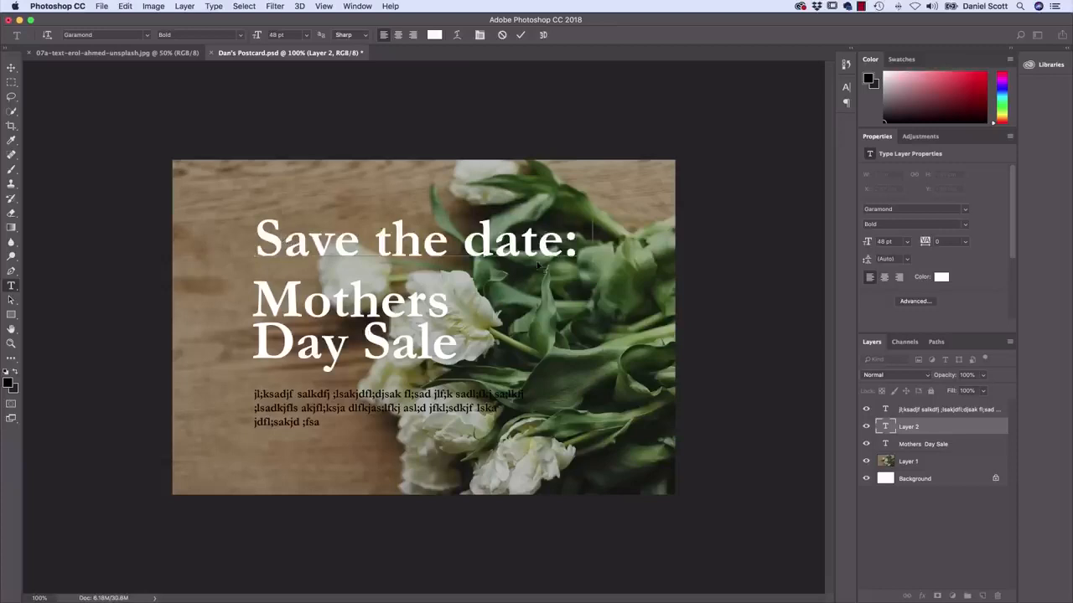
Set the "Save the date:" line's font size to 18 pt and append "May 13, 2018" after the colon
{"action": "left_click_drag", "start_coordinate": [593, 243], "coordinate": [254, 243]}
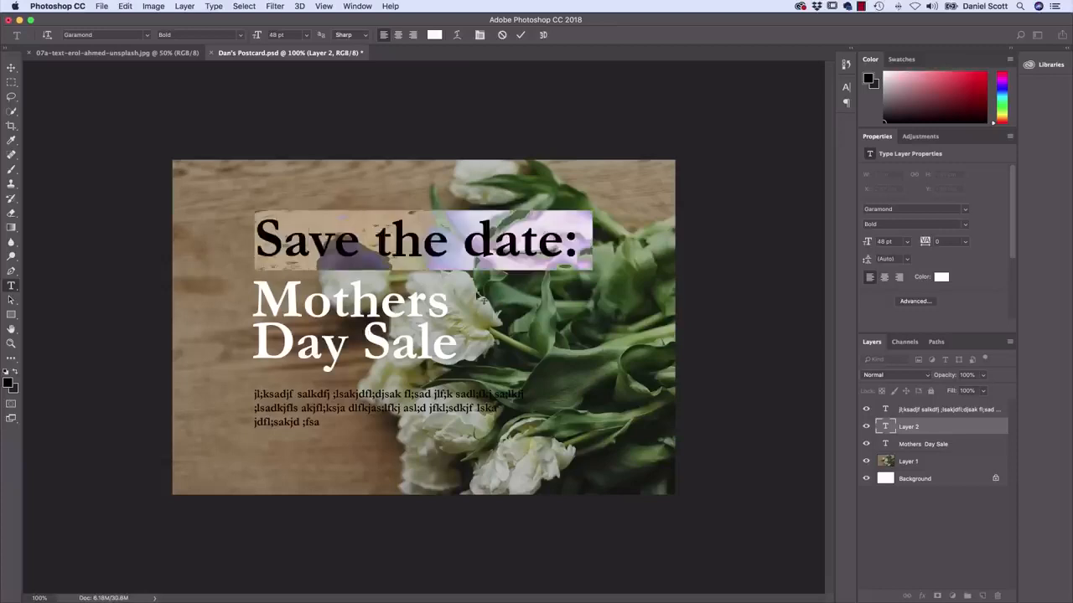
{"action": "left_click", "coordinate": [906, 241]}
{"action": "left_click", "coordinate": [900, 336]}
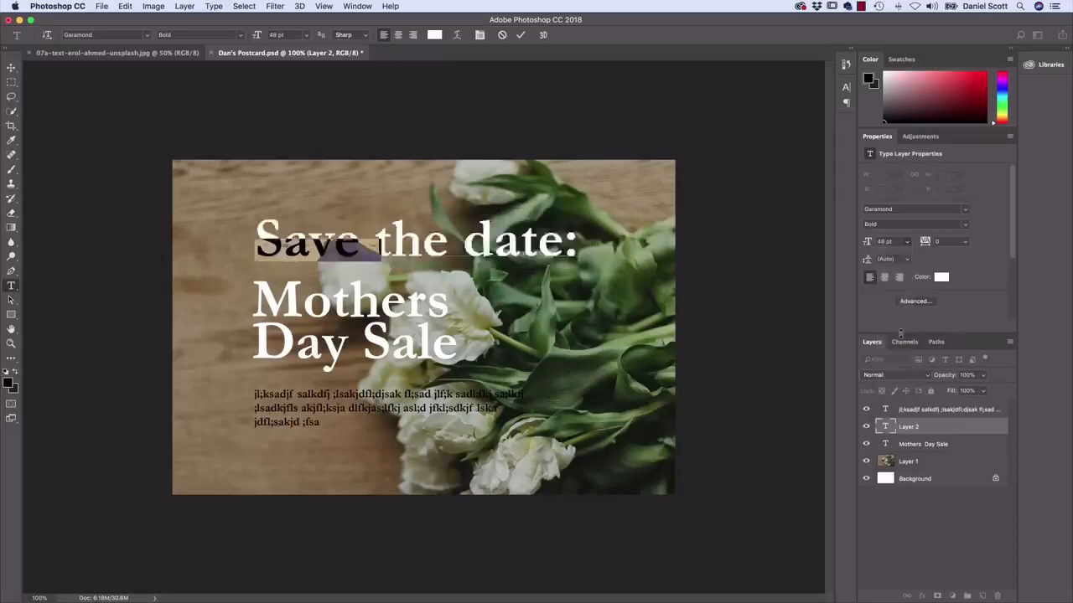
{"action": "left_click", "coordinate": [374, 249]}
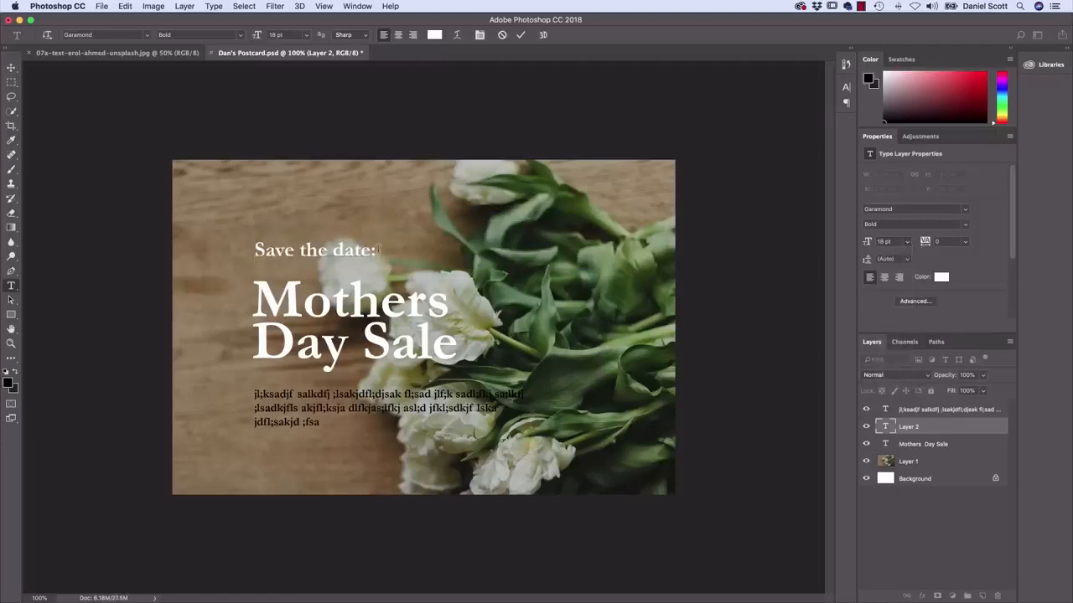
{"action": "type", "text": "May 13, 201"}
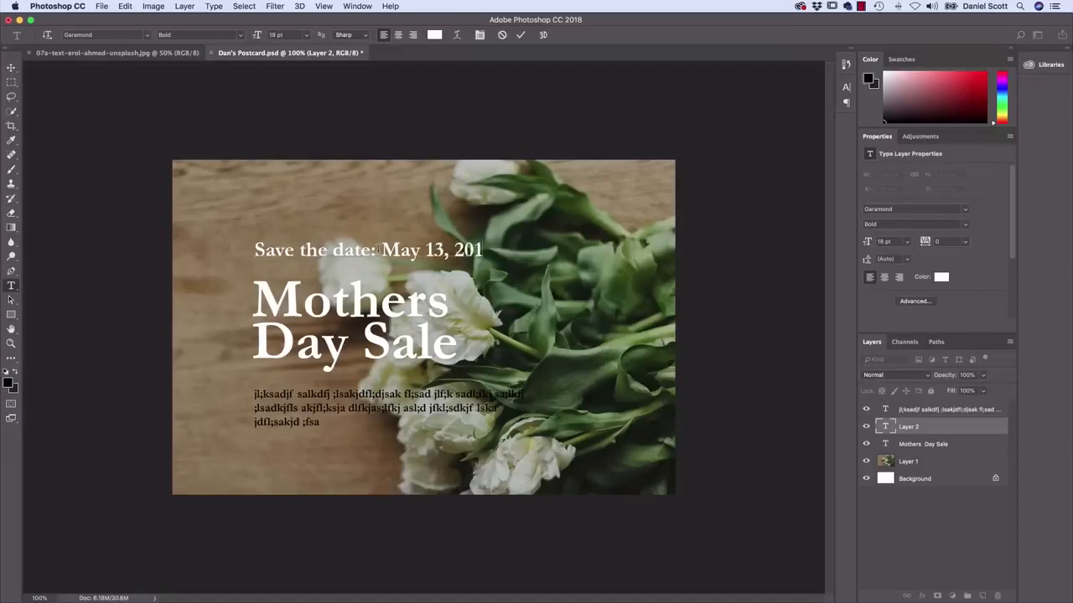
{"action": "type", "text": "8"}
Set the whole date line in Museo Sans Rounded 300 and apply All Caps to it
{"action": "left_click_drag", "start_coordinate": [249, 249], "coordinate": [508, 260]}
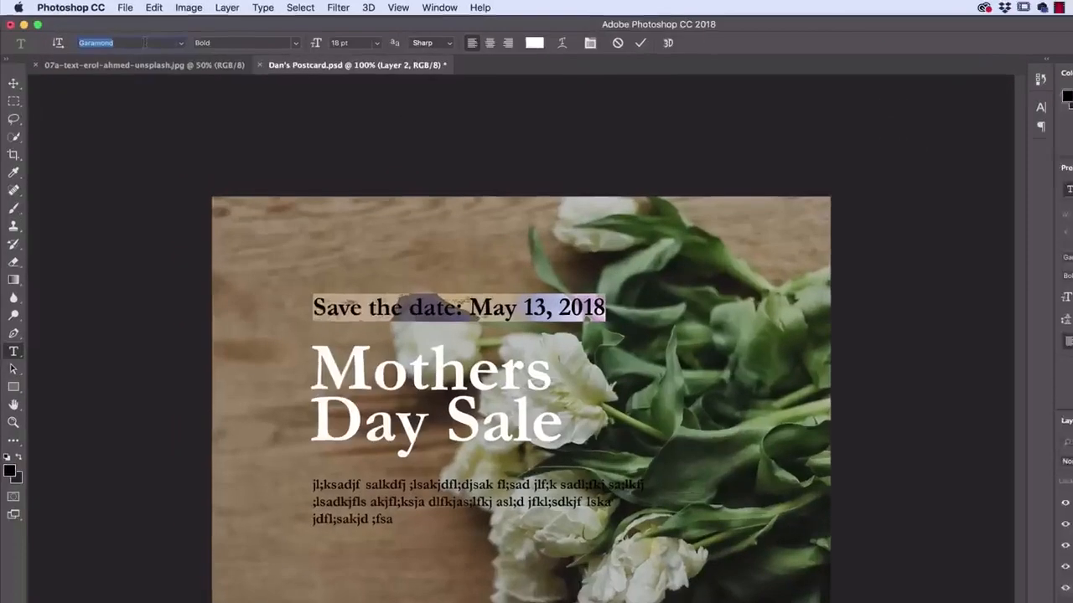
{"action": "left_click", "coordinate": [105, 34]}
{"action": "type", "text": "mue"}
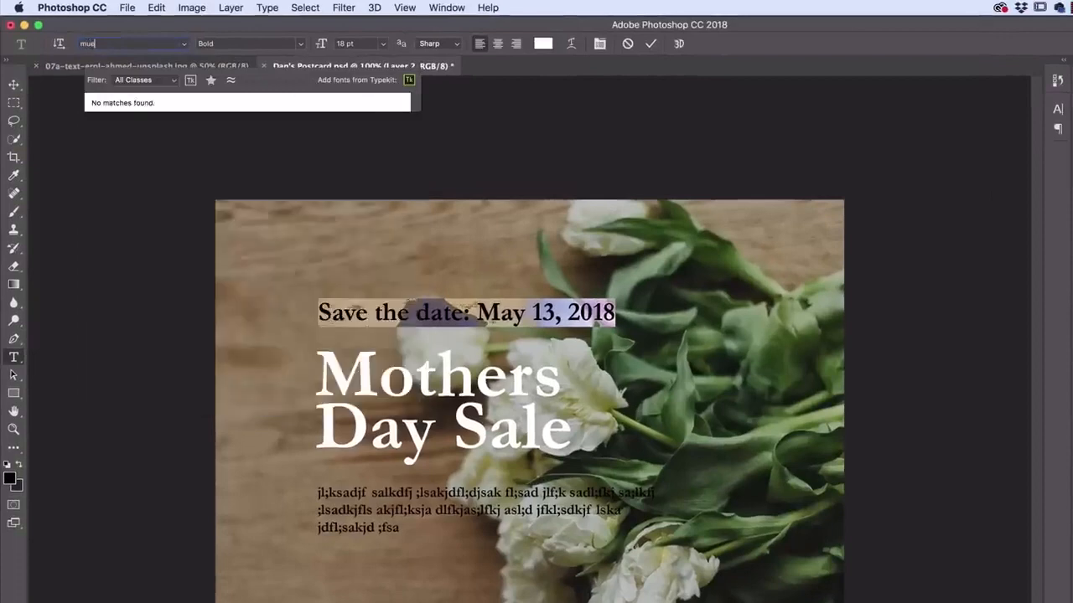
{"action": "key", "text": "BackSpace"}
{"action": "type", "text": "se"}
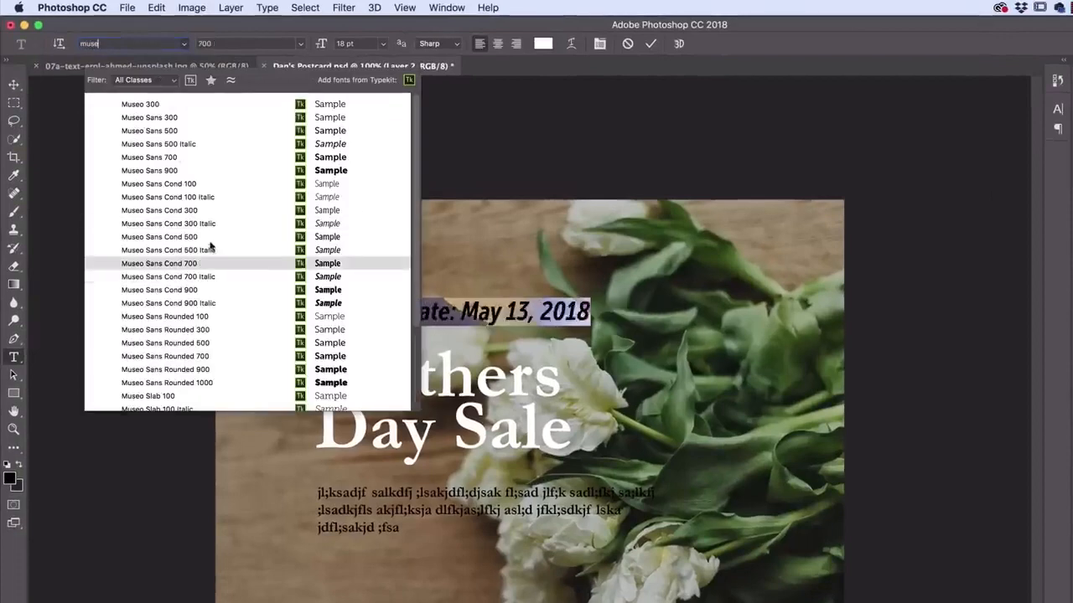
{"action": "left_click", "coordinate": [174, 330]}
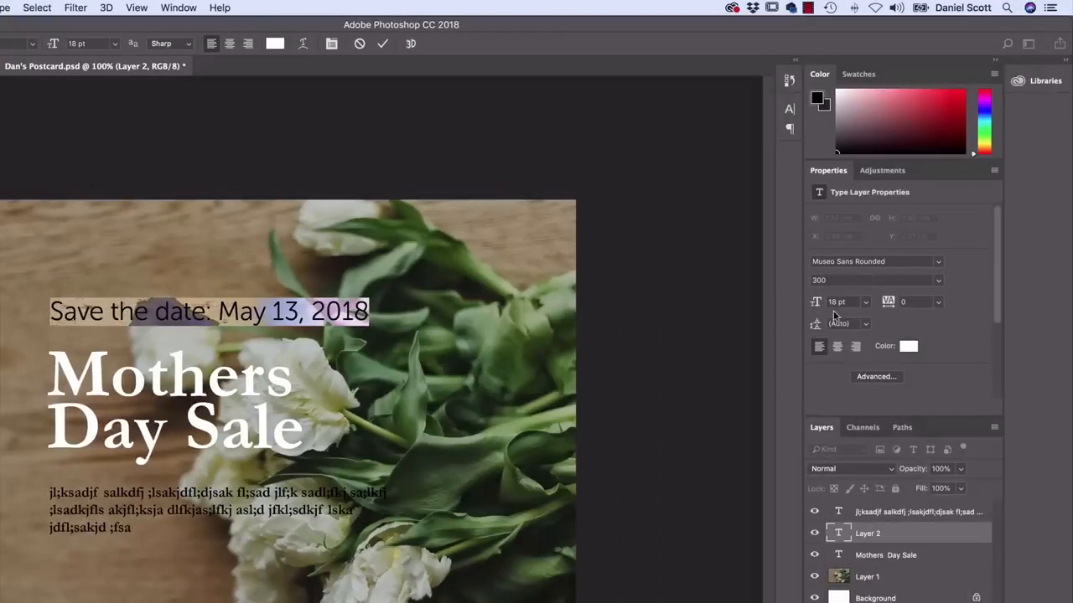
{"action": "left_click", "coordinate": [875, 377]}
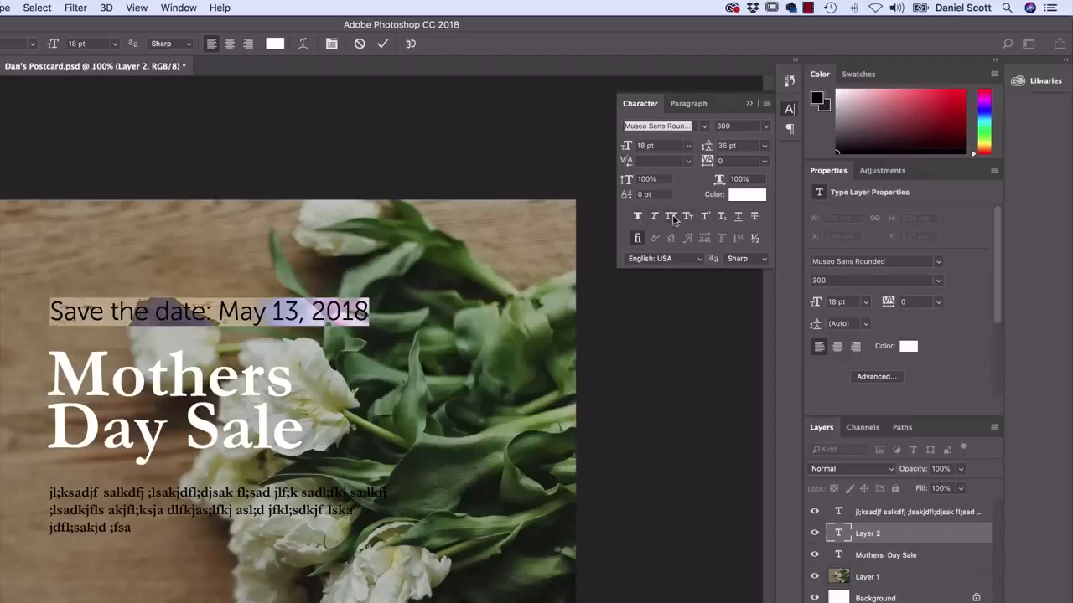
{"action": "left_click", "coordinate": [671, 216]}
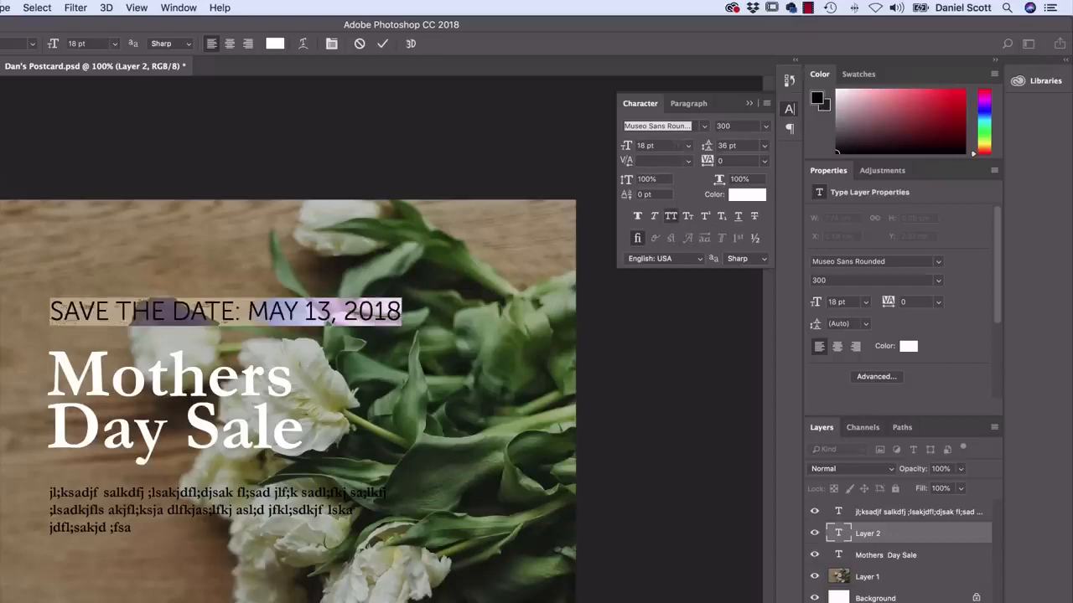
Set the date line's font size to 20 pt and close the advanced character settings
{"action": "left_click", "coordinate": [686, 149]}
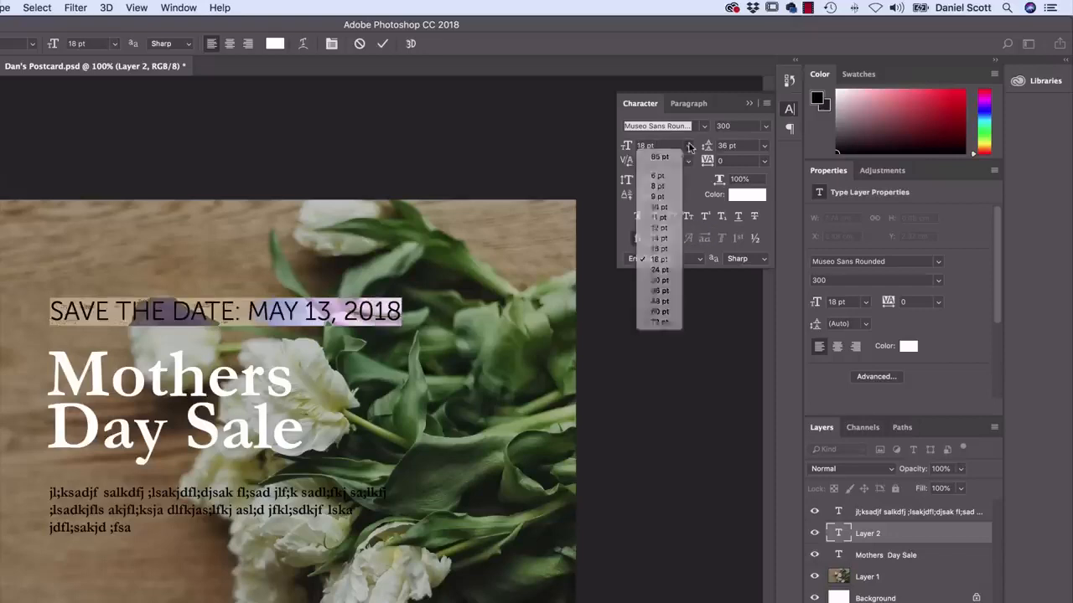
{"action": "left_click", "coordinate": [686, 151]}
{"action": "left_click", "coordinate": [687, 150]}
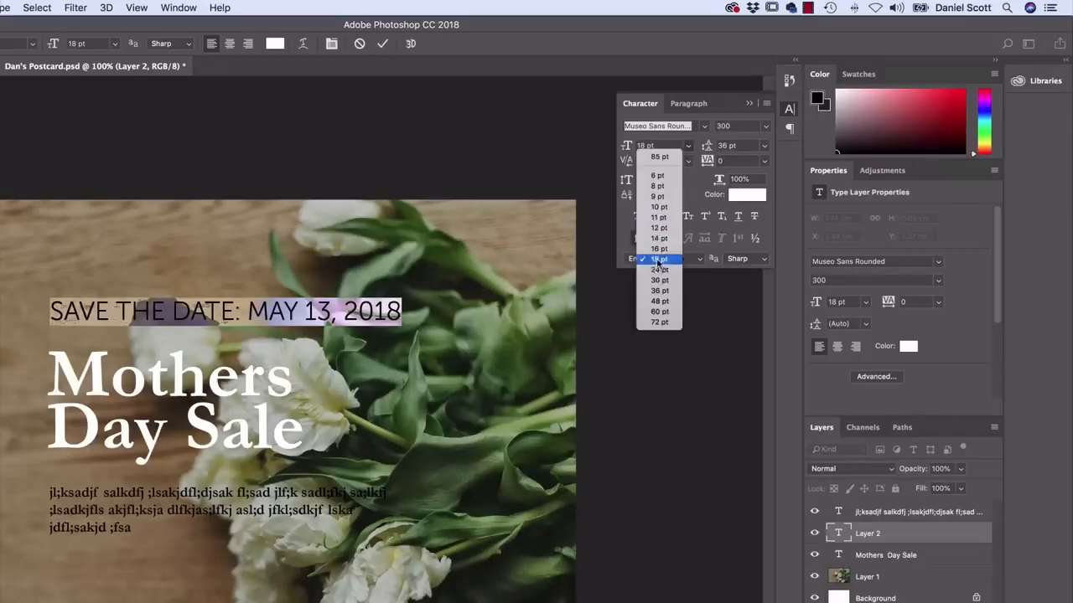
{"action": "left_click", "coordinate": [646, 144]}
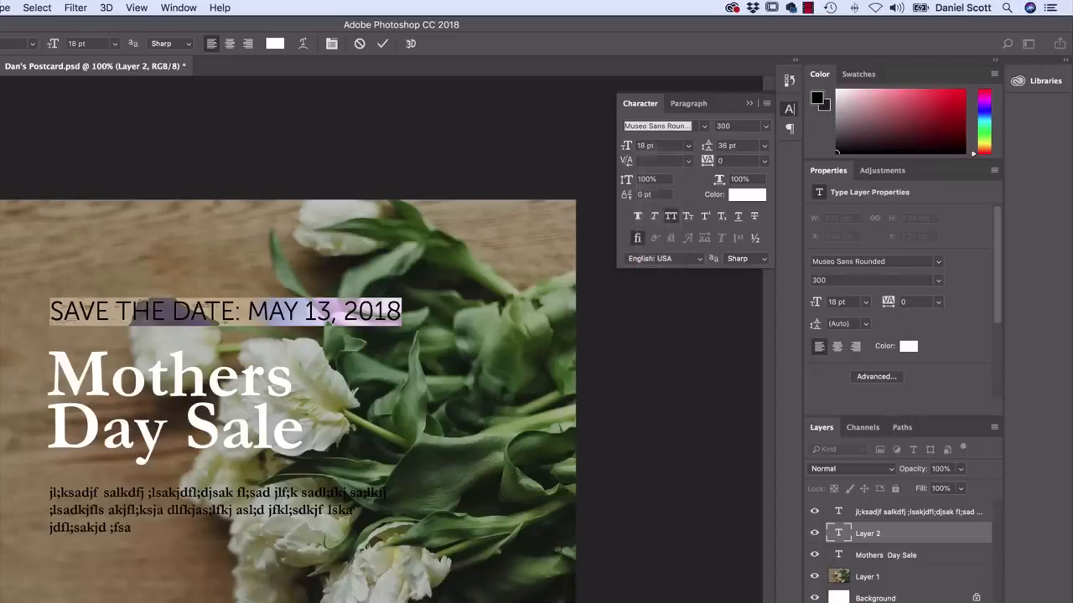
{"action": "type", "text": "20"}
{"action": "key", "text": "Return"}
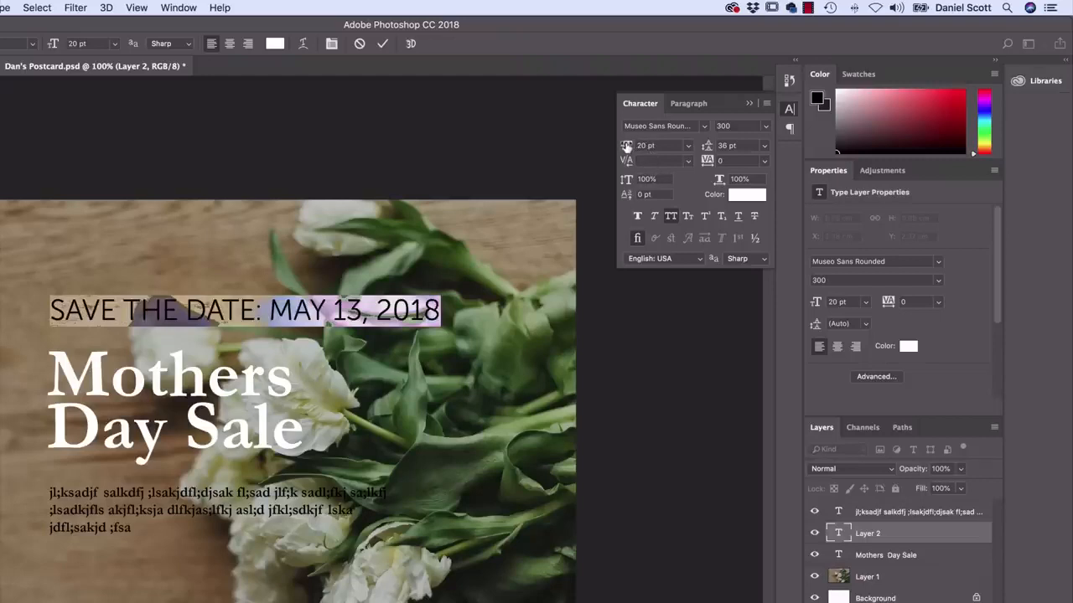
{"action": "left_click", "coordinate": [789, 108]}
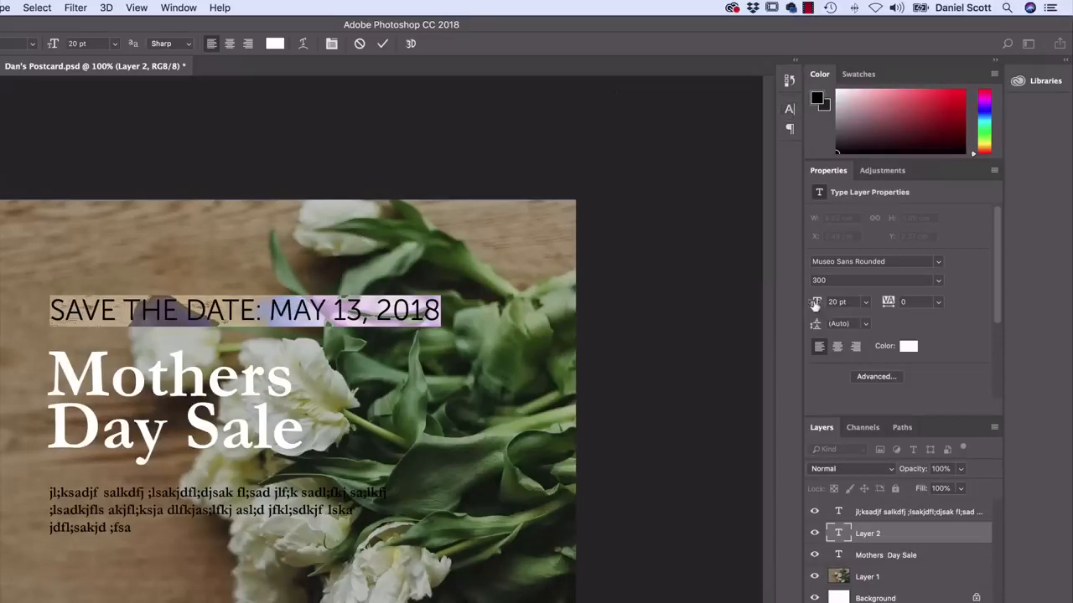
Reduce the date line's font size to 12 pt and move the line slightly up
{"action": "left_click_drag", "start_coordinate": [817, 303], "coordinate": [818, 304]}
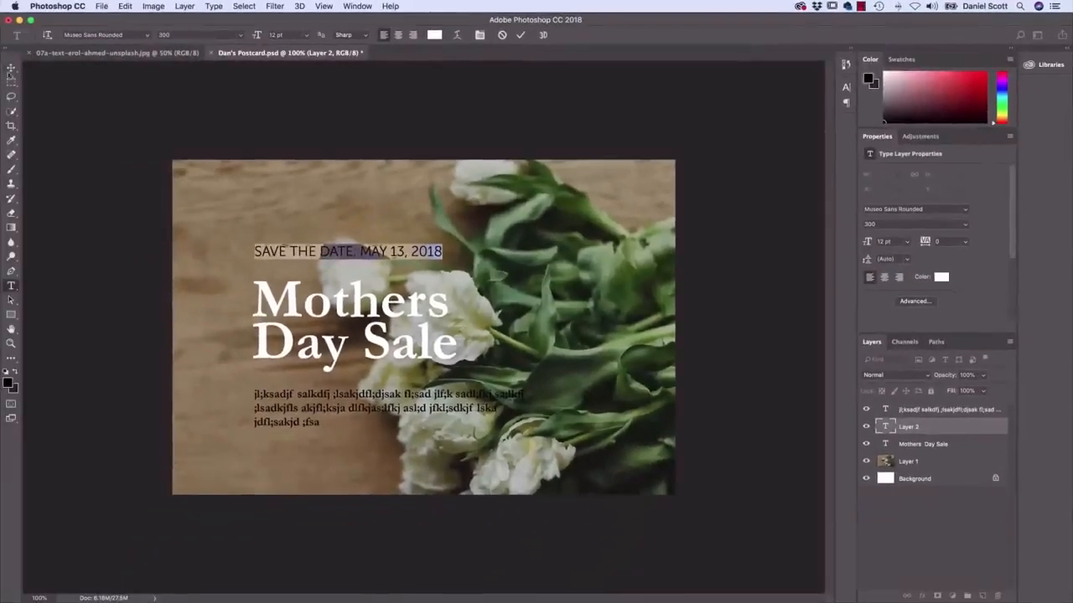
{"action": "left_click", "coordinate": [12, 67]}
{"action": "left_click_drag", "start_coordinate": [347, 252], "coordinate": [347, 246]}
Move the title up to about X 2.5 cm, Y 2.95 cm and the placeholder paragraph to about X 2.54 cm, Y 6.07 cm
{"action": "left_click", "coordinate": [352, 303]}
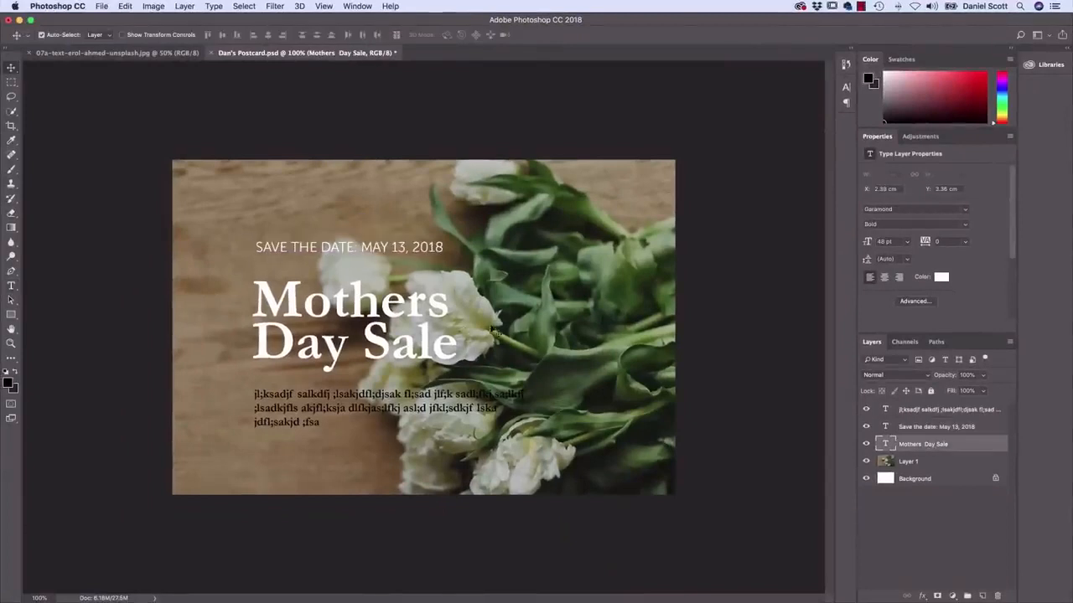
{"action": "left_click_drag", "start_coordinate": [367, 309], "coordinate": [364, 290]}
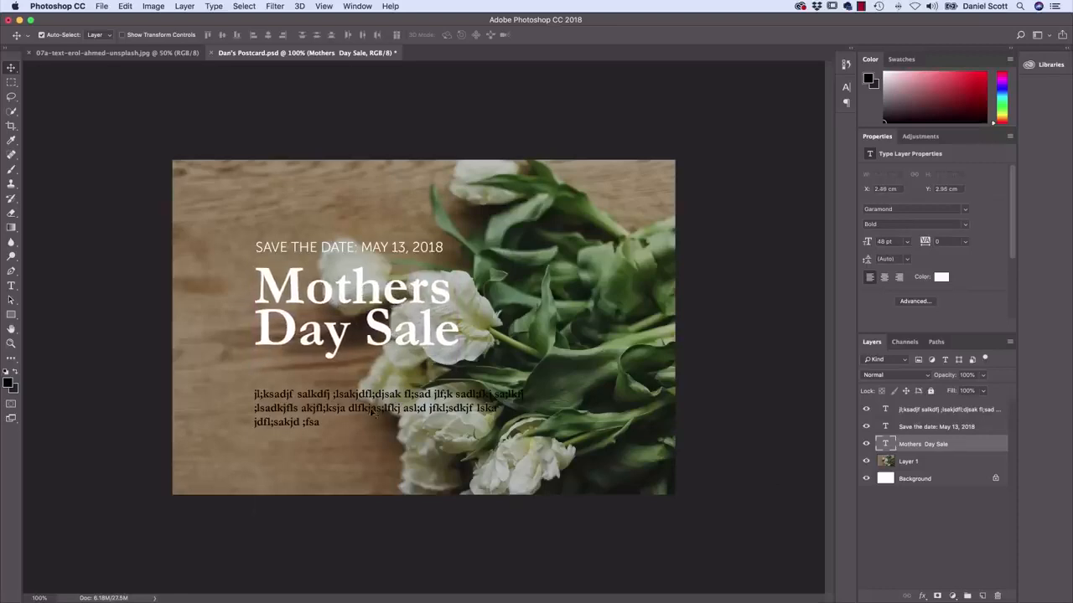
{"action": "left_click", "coordinate": [935, 410]}
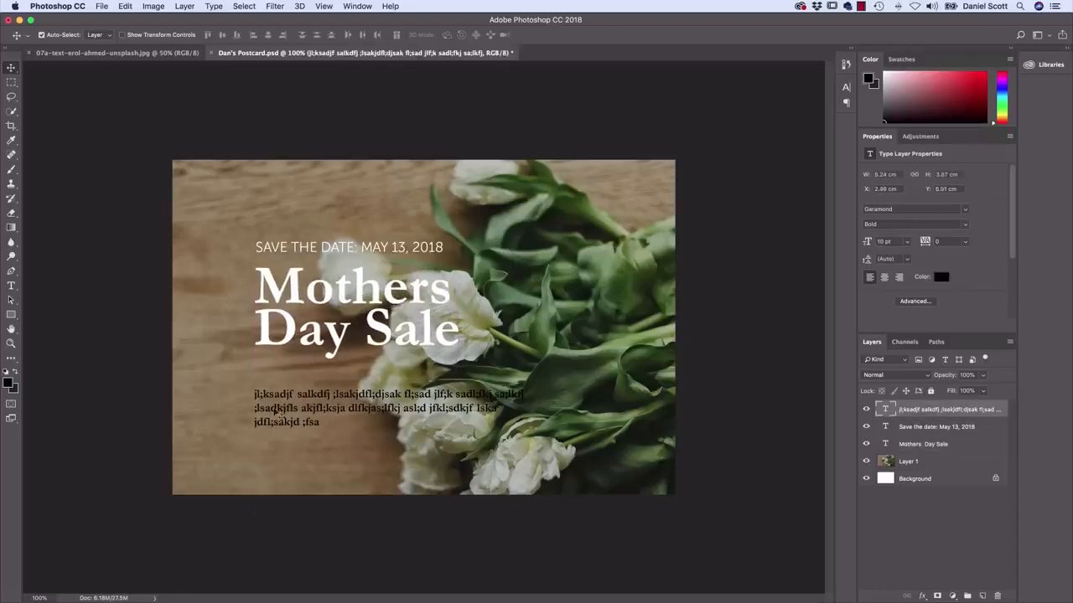
{"action": "left_click_drag", "start_coordinate": [275, 408], "coordinate": [280, 384]}
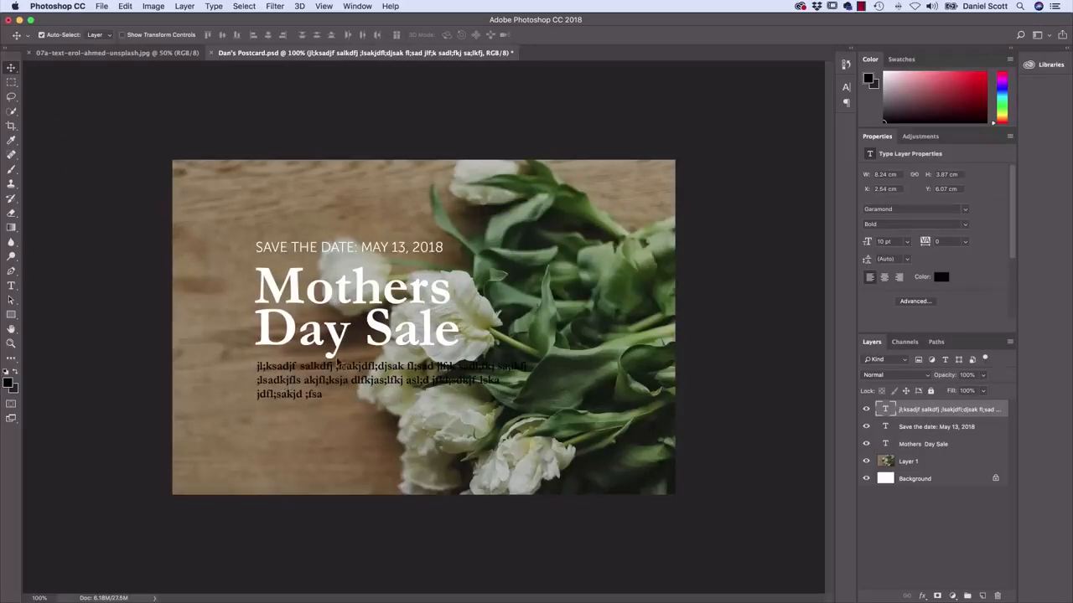
Replace all the gibberish text in the paragraph box with Photoshop's built-in Lorem Ipsum
{"action": "left_click", "coordinate": [11, 286]}
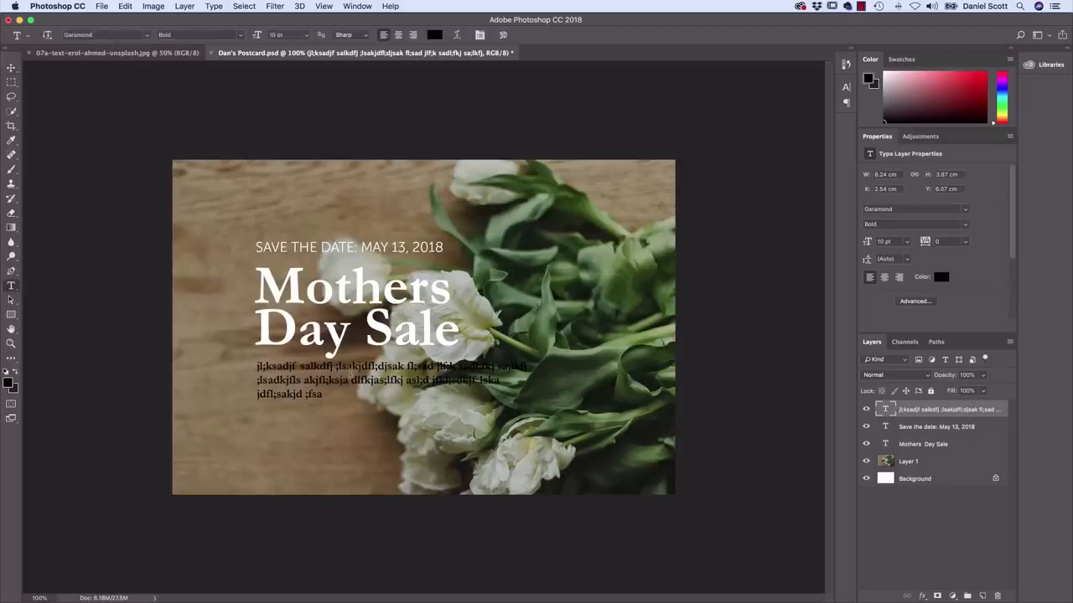
{"action": "left_click_drag", "start_coordinate": [351, 402], "coordinate": [238, 360]}
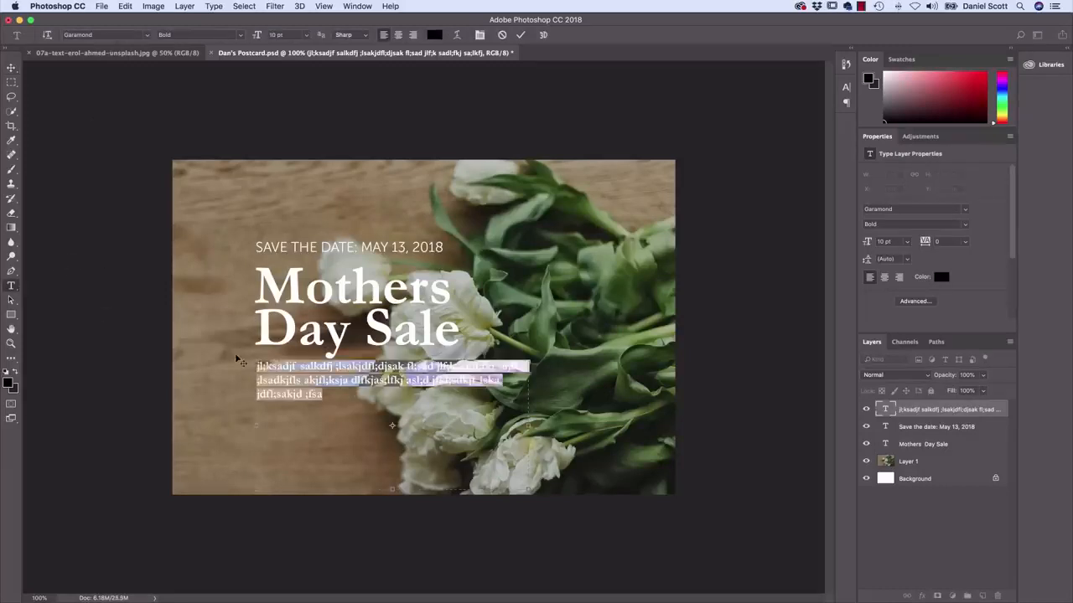
{"action": "key", "text": "BackSpace"}
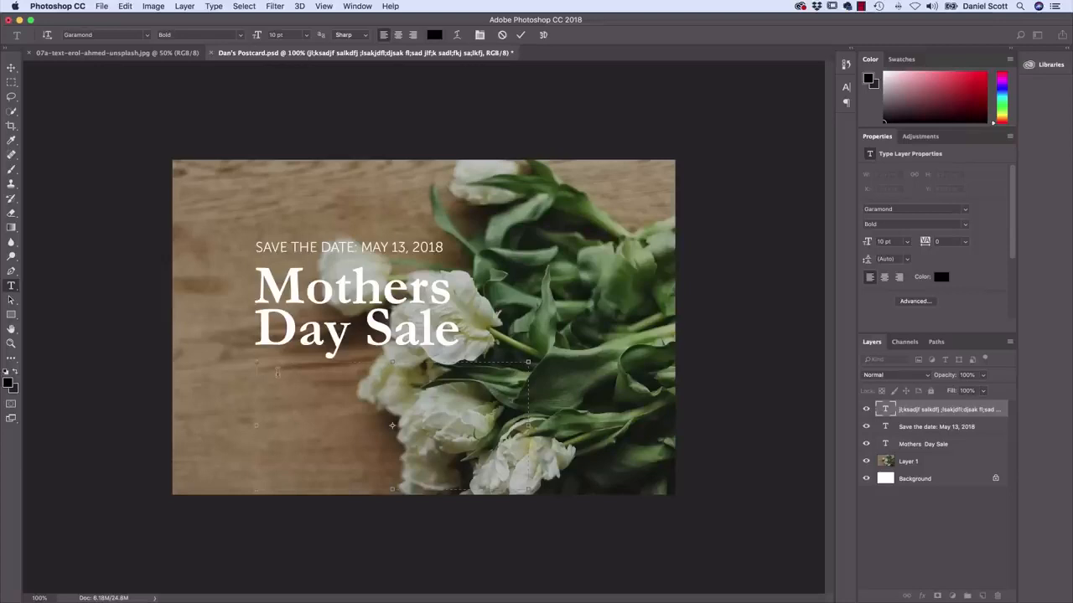
{"action": "left_click", "coordinate": [215, 7]}
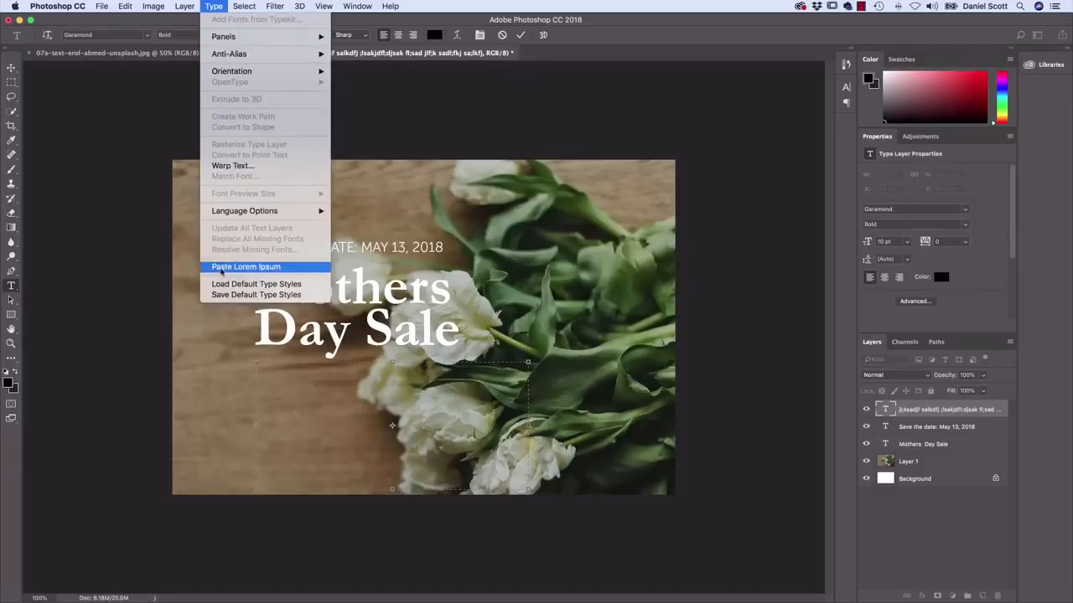
{"action": "left_click", "coordinate": [221, 267]}
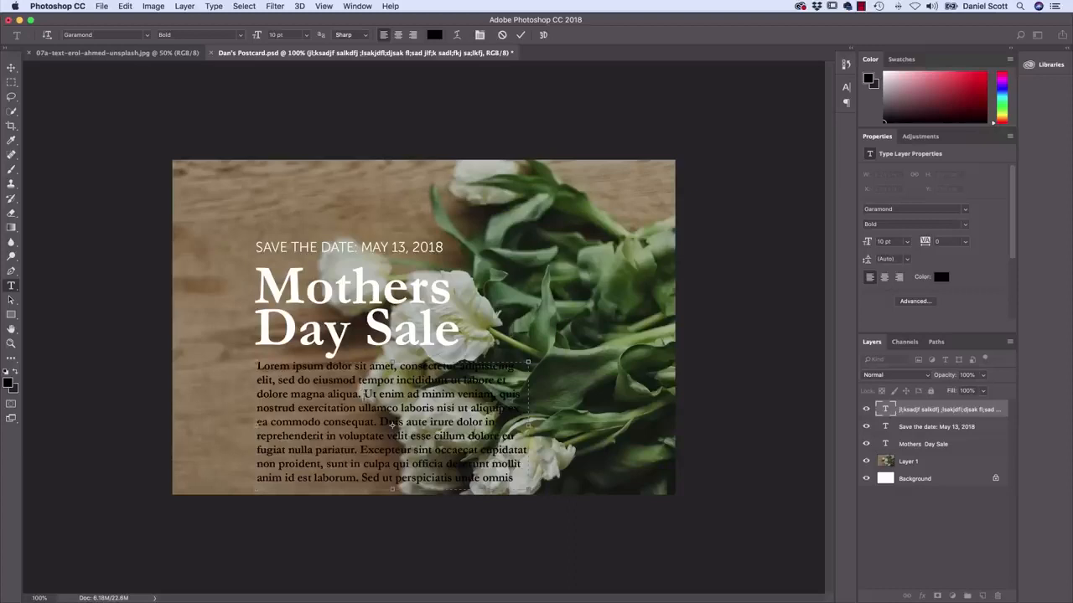
{"action": "left_click_drag", "start_coordinate": [364, 394], "coordinate": [516, 478]}
{"action": "key", "text": "BackSpace"}
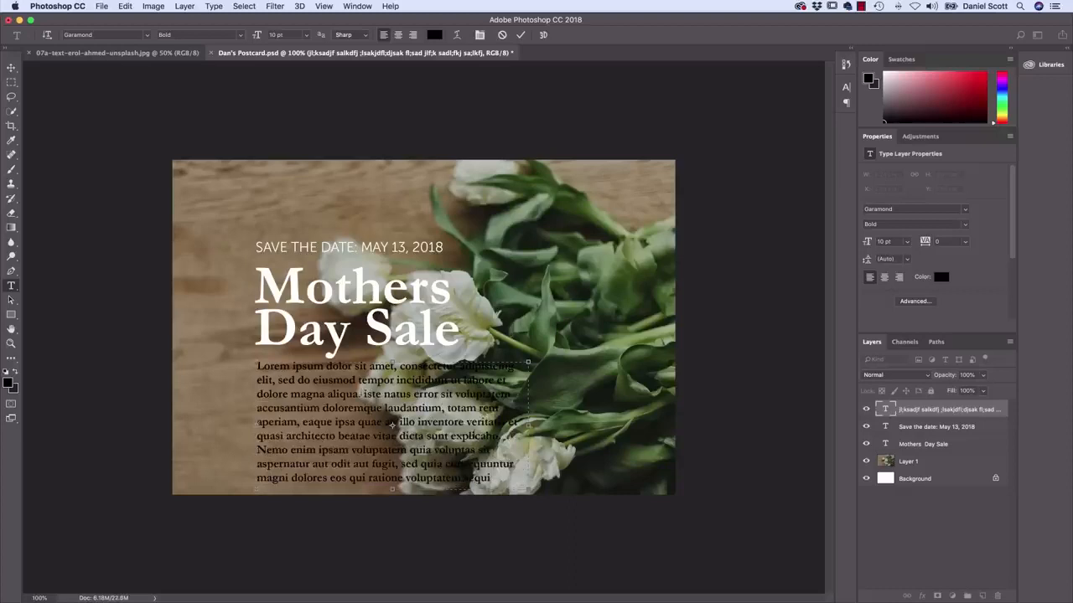
{"action": "left_click_drag", "start_coordinate": [362, 394], "coordinate": [597, 527]}
{"action": "key", "text": "BackSpace"}
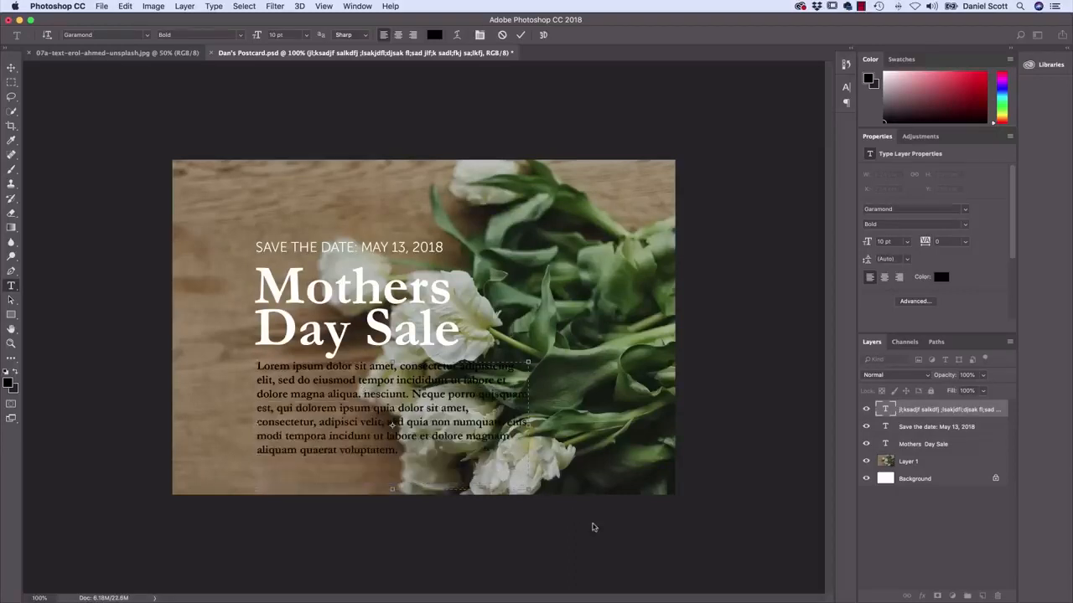
{"action": "key", "text": "shift+super+Down"}
{"action": "key", "text": "BackSpace"}
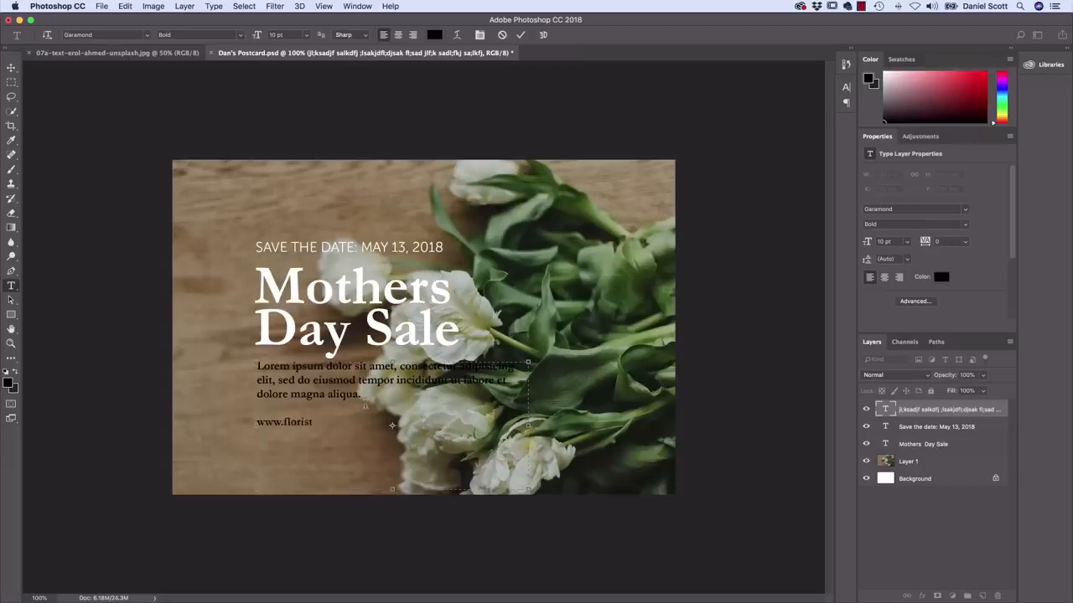
{"action": "type", "text": "my"}
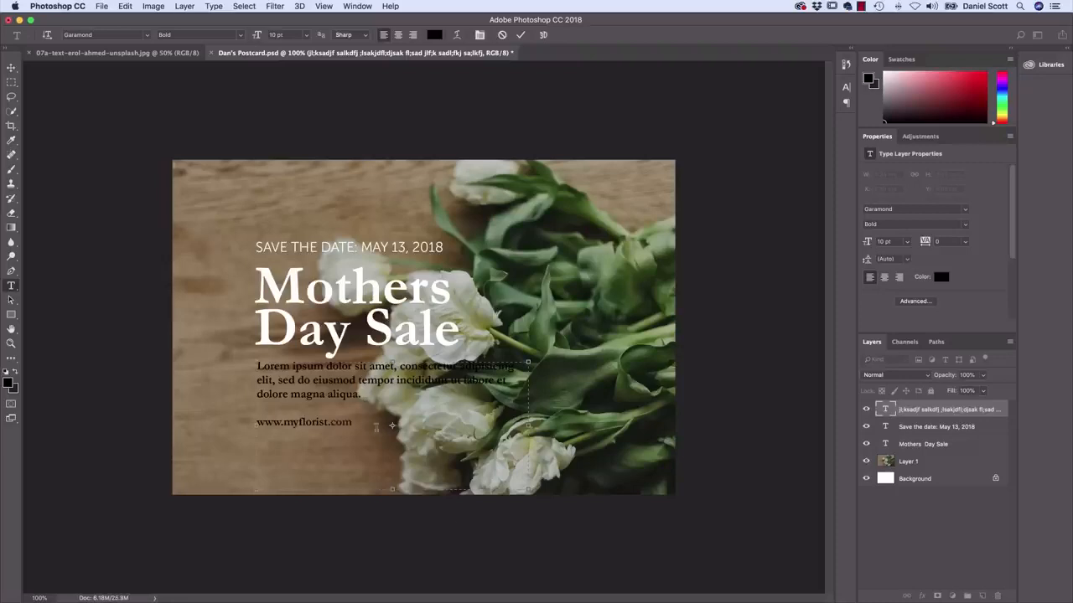
Change the colour of all the text in the Lorem Ipsum paragraph box to white, ffffff
{"action": "key", "text": "super+a"}
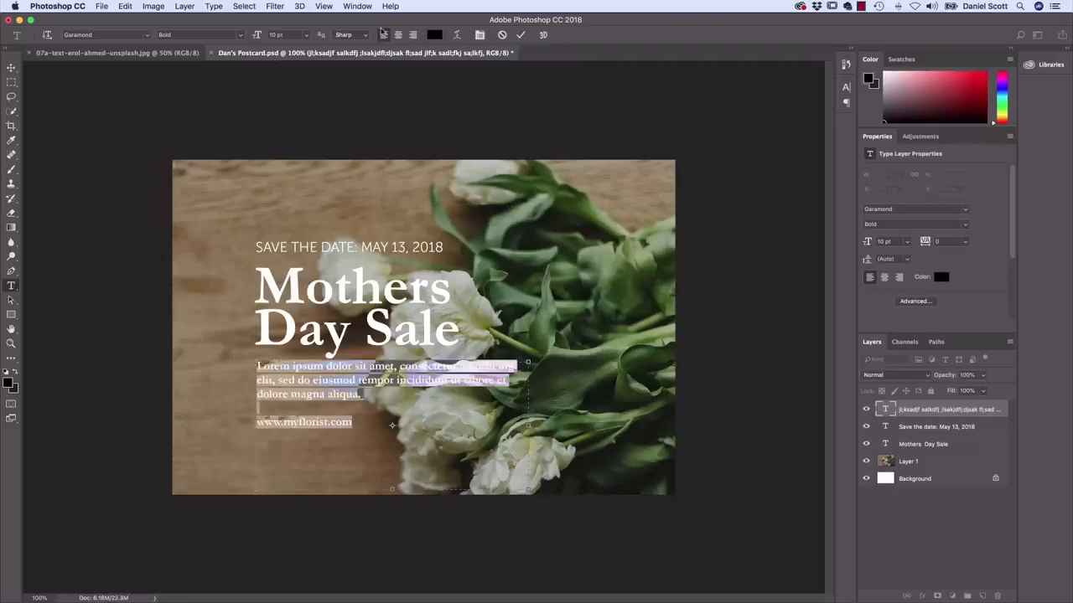
{"action": "left_click", "coordinate": [434, 35]}
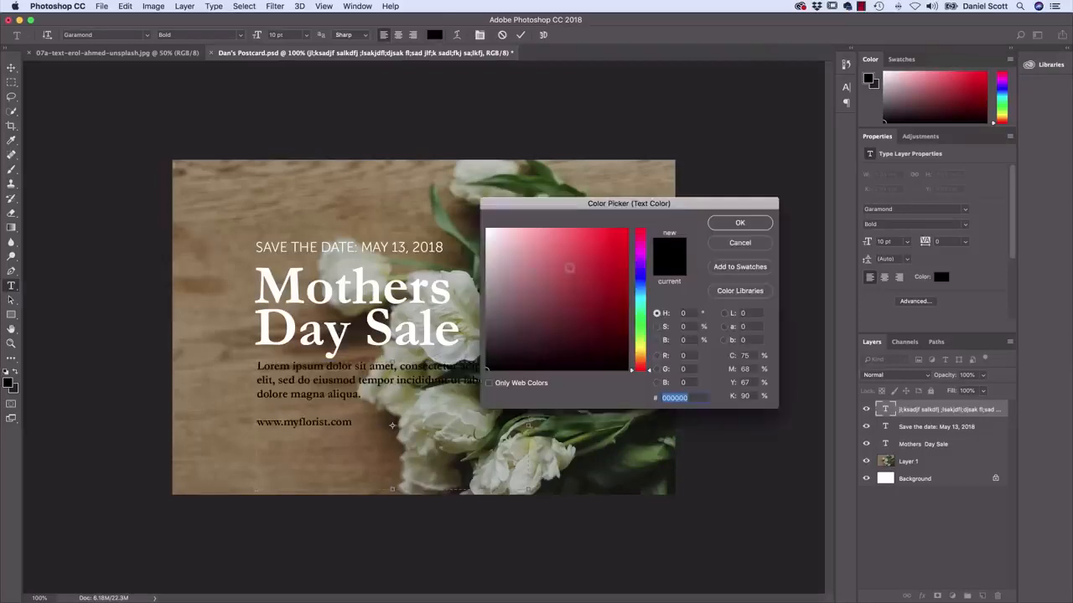
{"action": "type", "text": "ffffff"}
{"action": "key", "text": "Return"}
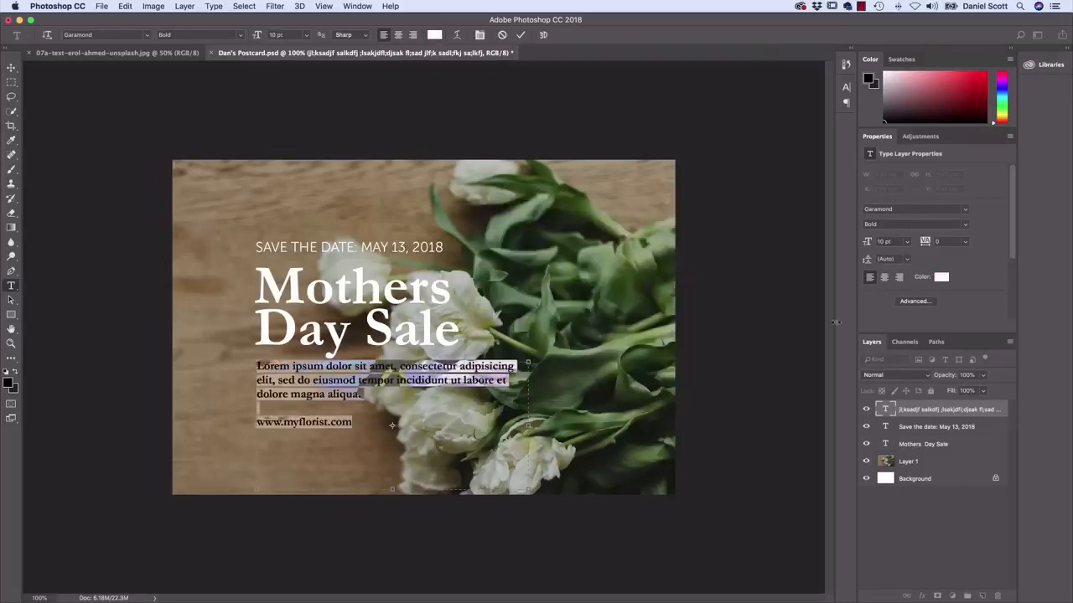
Set the paragraph text's font to Museo Sans Rounded 300 and finish editing the text
{"action": "type", "text": "mu"}
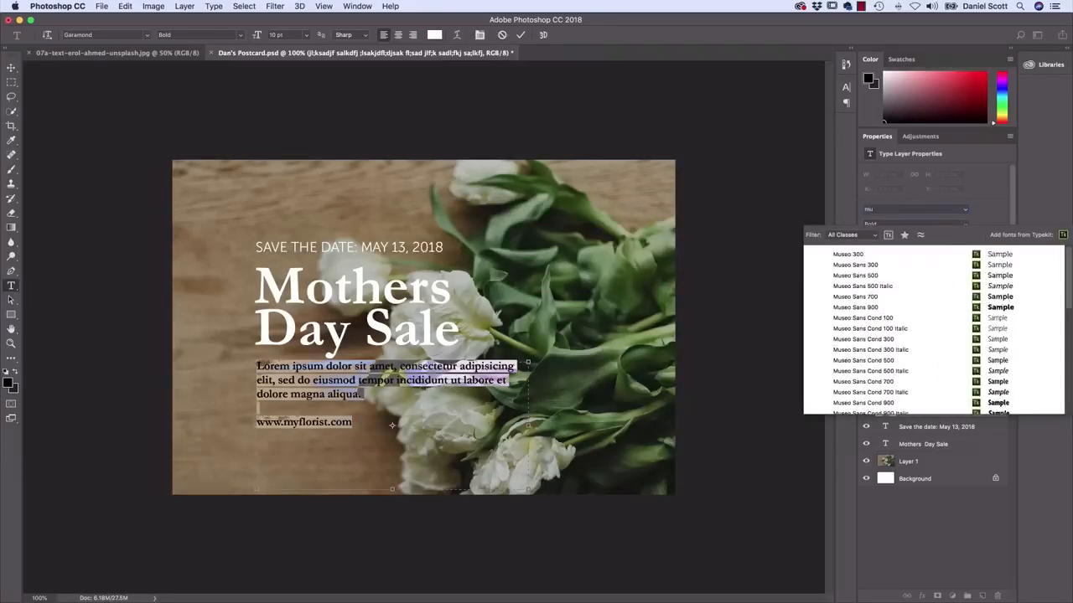
{"action": "scroll", "coordinate": [875, 277], "scroll_direction": "down", "scroll_amount": 5}
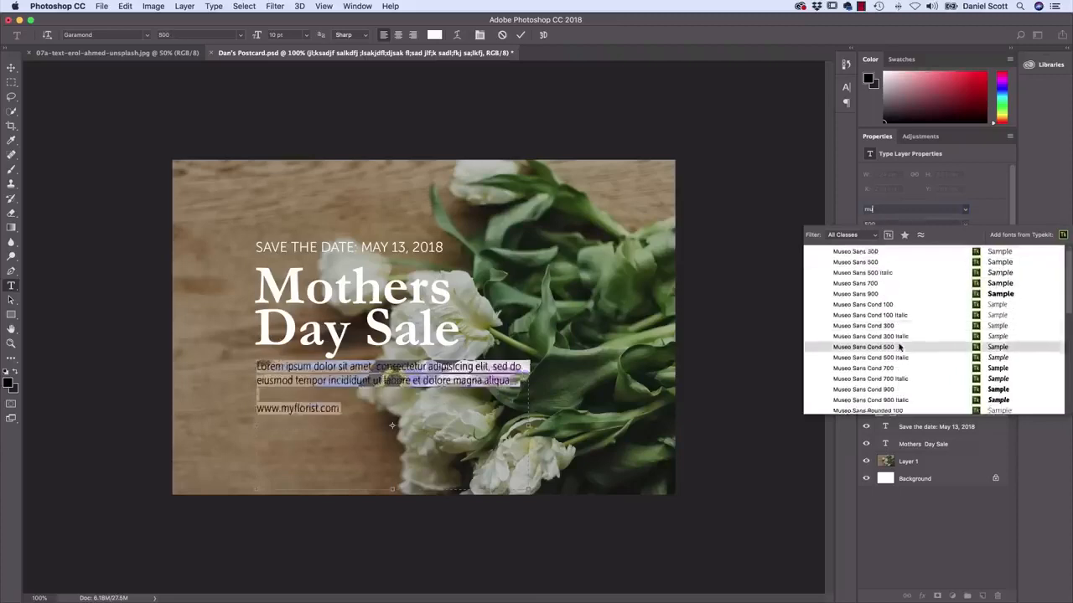
{"action": "left_click", "coordinate": [868, 260]}
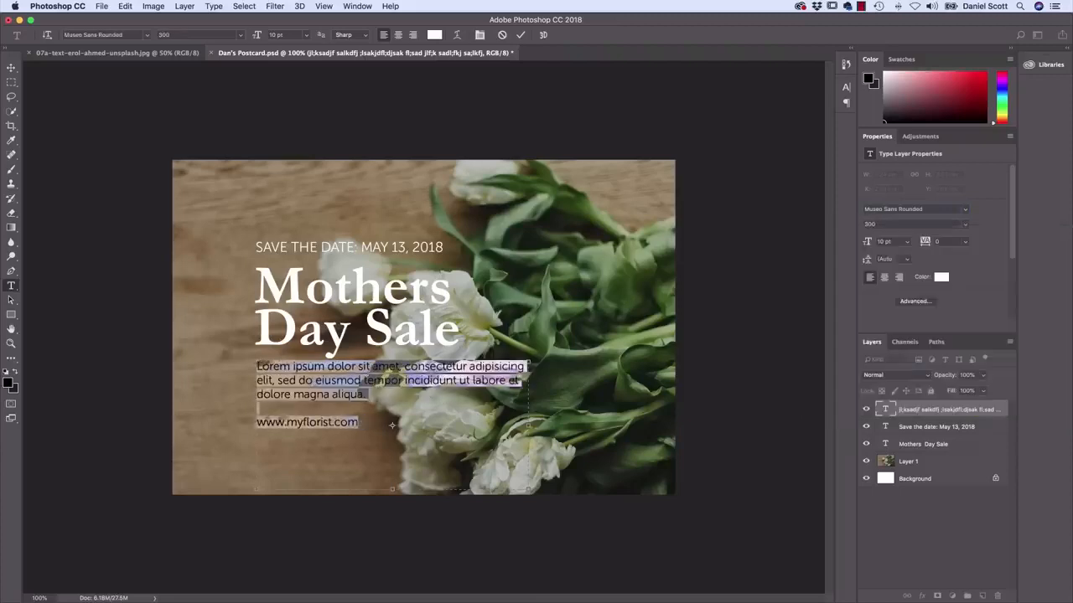
{"action": "left_click", "coordinate": [395, 436]}
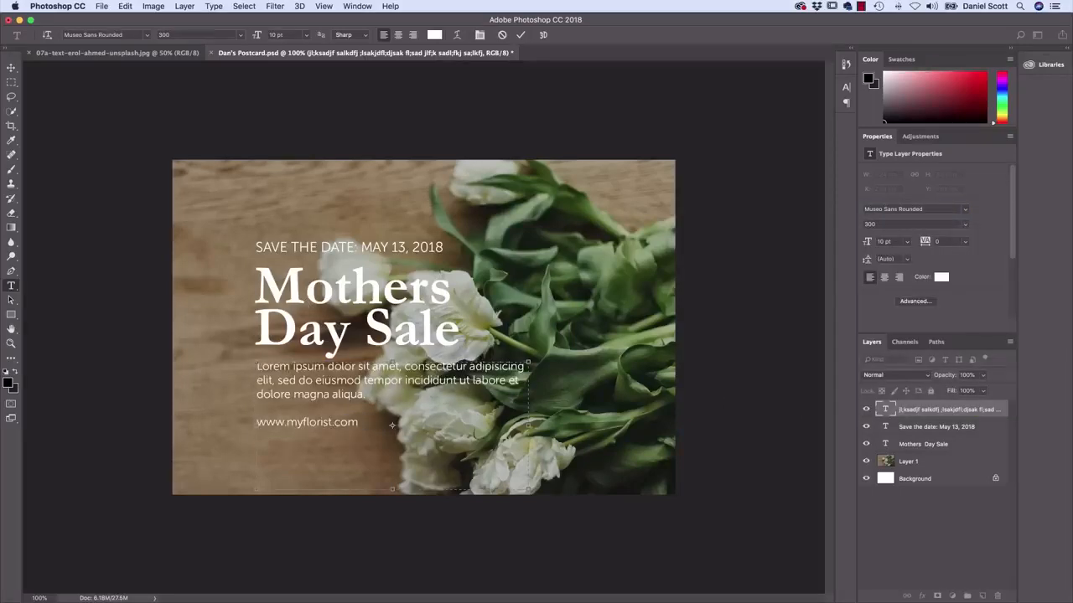
{"action": "left_click", "coordinate": [11, 67]}
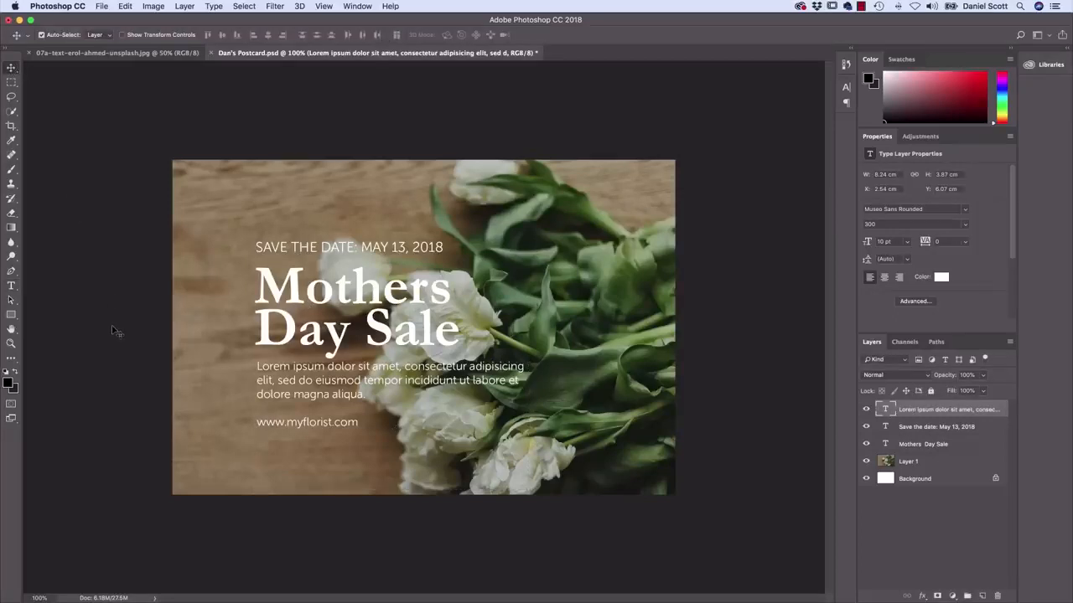
Examine the paragraph layer's advanced type settings, switching repeatedly between the character and paragraph options
{"action": "key", "text": "super+Tab"}
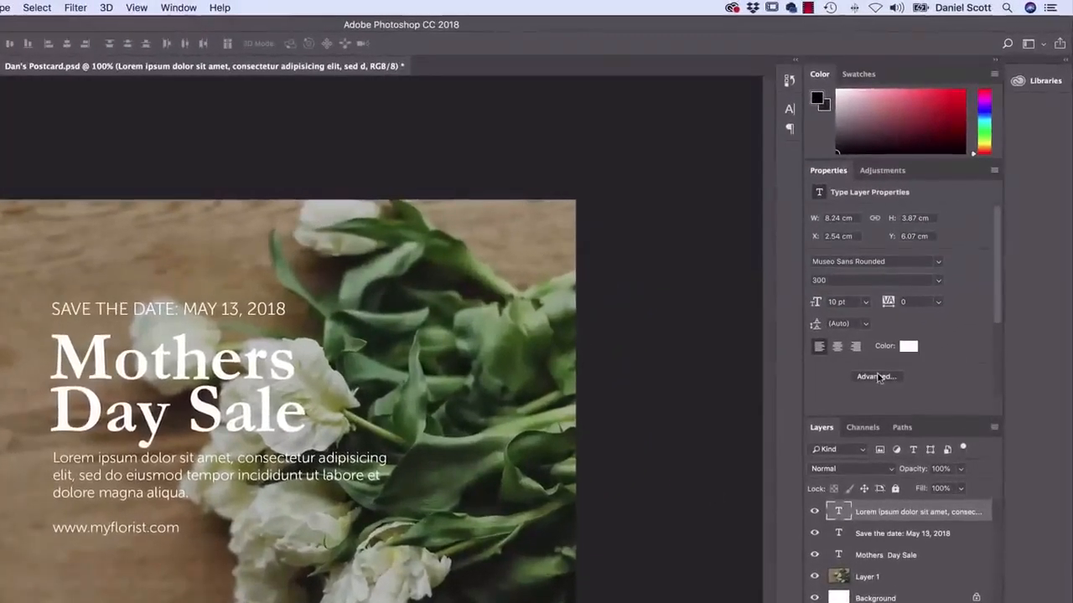
{"action": "left_click", "coordinate": [876, 377]}
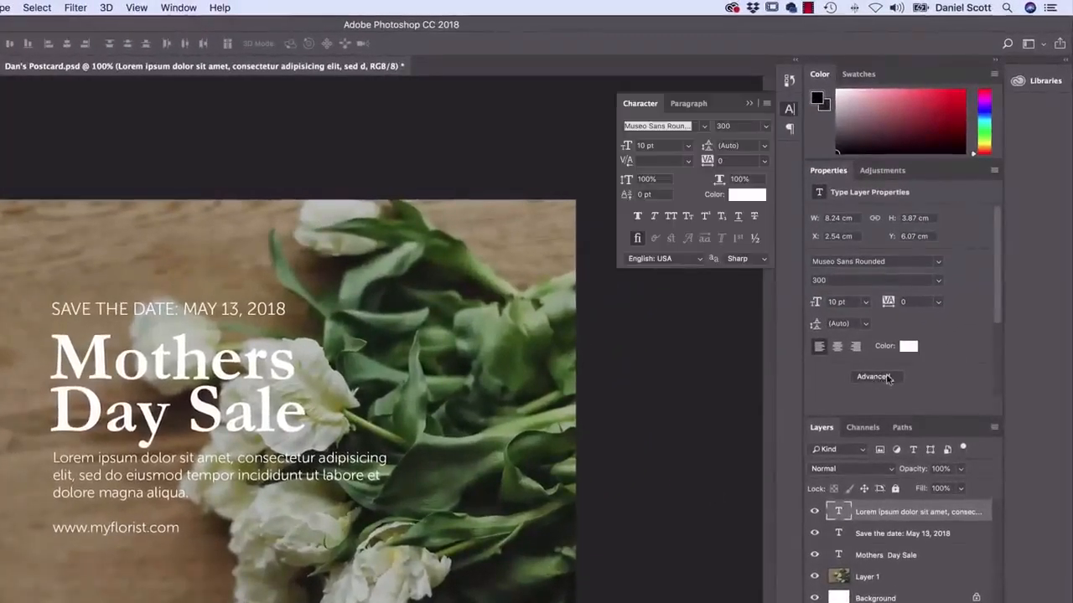
{"action": "left_click", "coordinate": [877, 377]}
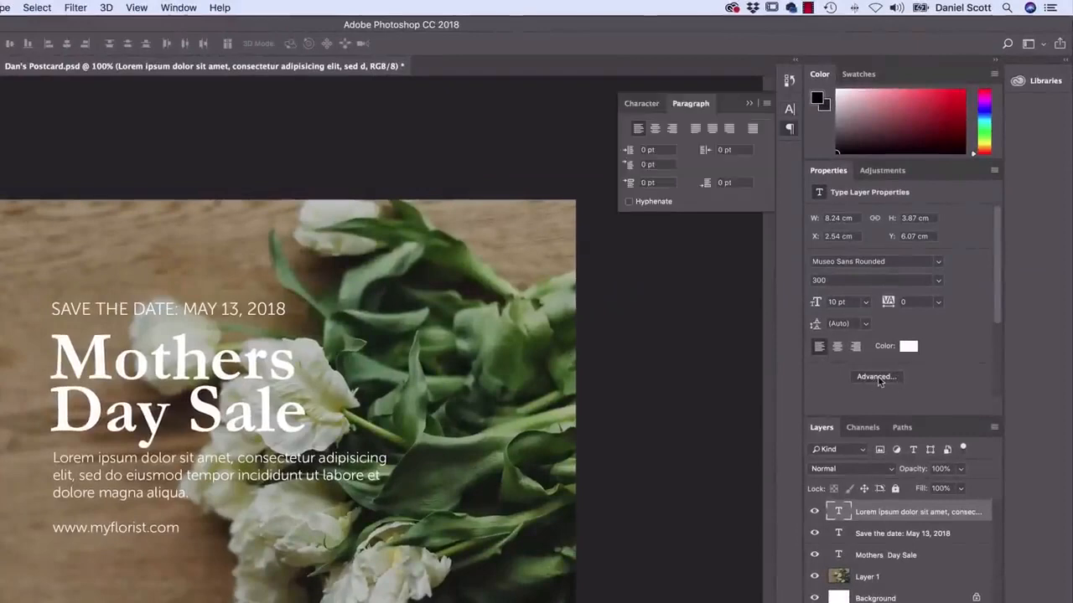
{"action": "left_click", "coordinate": [877, 377]}
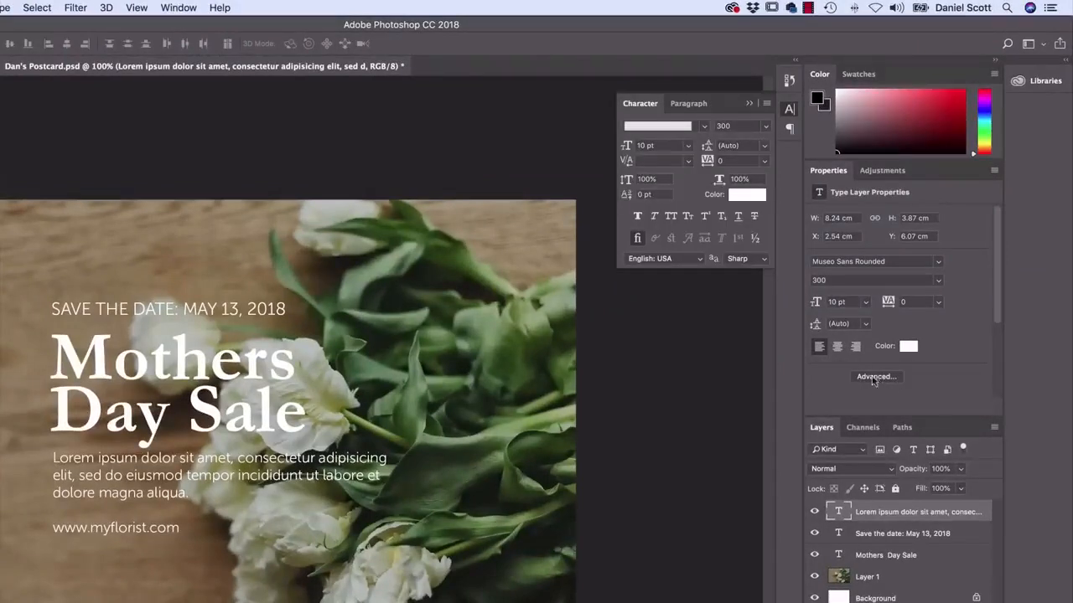
{"action": "left_click", "coordinate": [884, 378]}
{"action": "left_click", "coordinate": [884, 379]}
{"action": "left_click", "coordinate": [878, 377]}
{"action": "left_click", "coordinate": [872, 377]}
{"action": "left_click", "coordinate": [889, 379]}
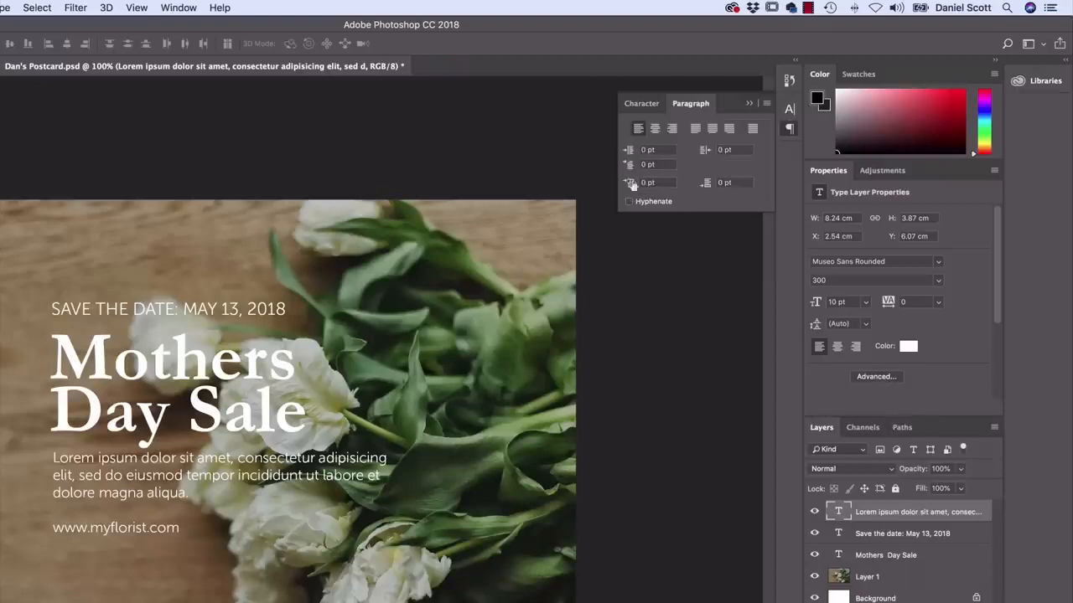
{"action": "left_click", "coordinate": [874, 378]}
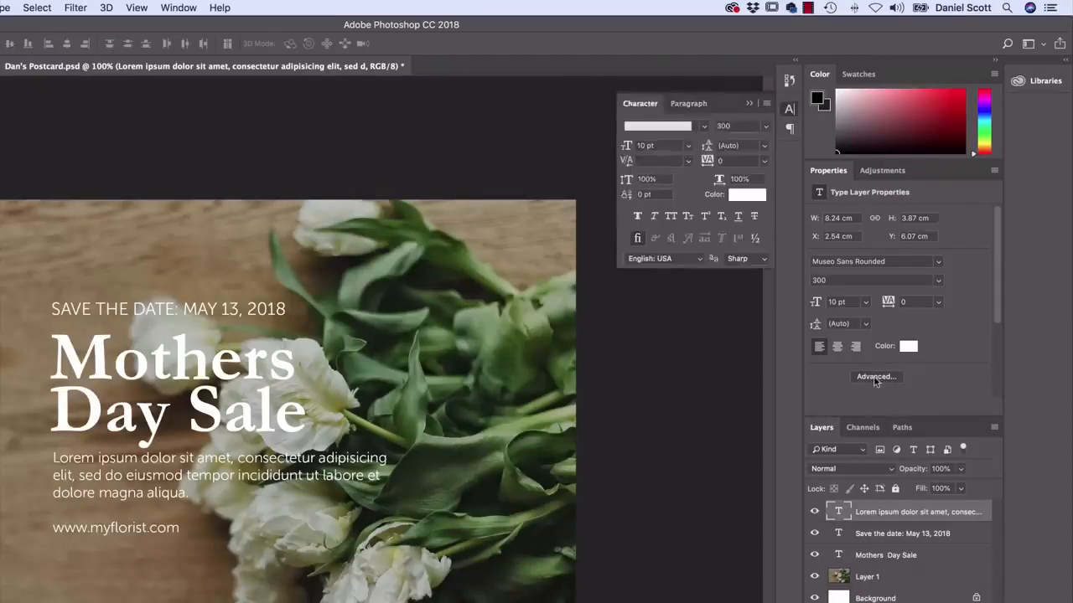
{"action": "left_click", "coordinate": [875, 379]}
{"action": "left_click", "coordinate": [875, 378]}
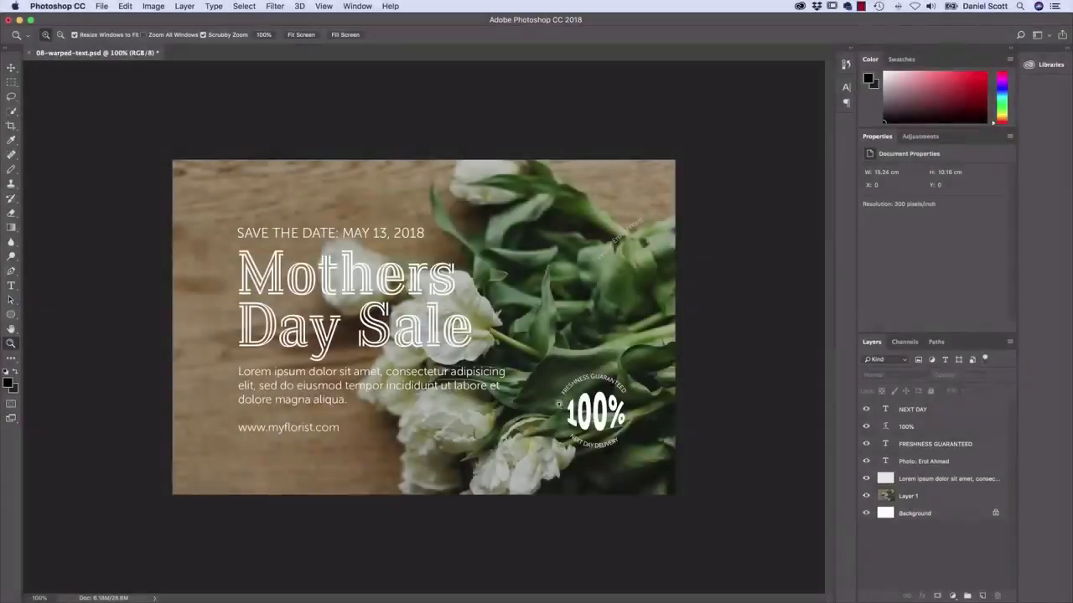
Examine the finished warped-text example up close, from the slanted photo credit down to the circular 100% badge
{"action": "left_click", "coordinate": [628, 287]}
{"action": "left_click", "coordinate": [702, 260]}
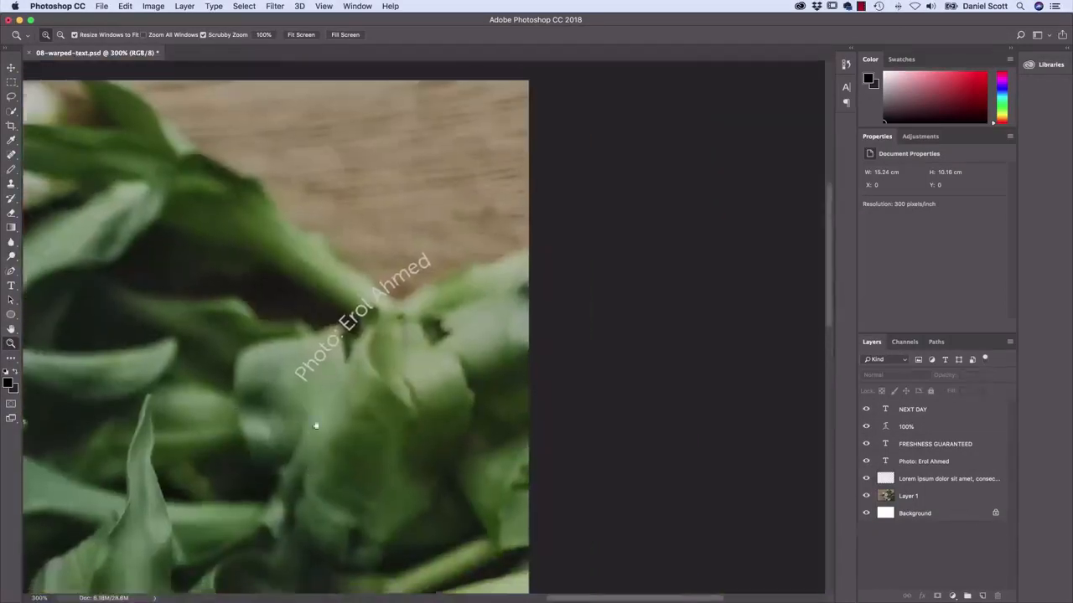
{"action": "left_click_drag", "start_coordinate": [313, 426], "coordinate": [342, 187]}
{"action": "left_click_drag", "start_coordinate": [335, 463], "coordinate": [394, 167]}
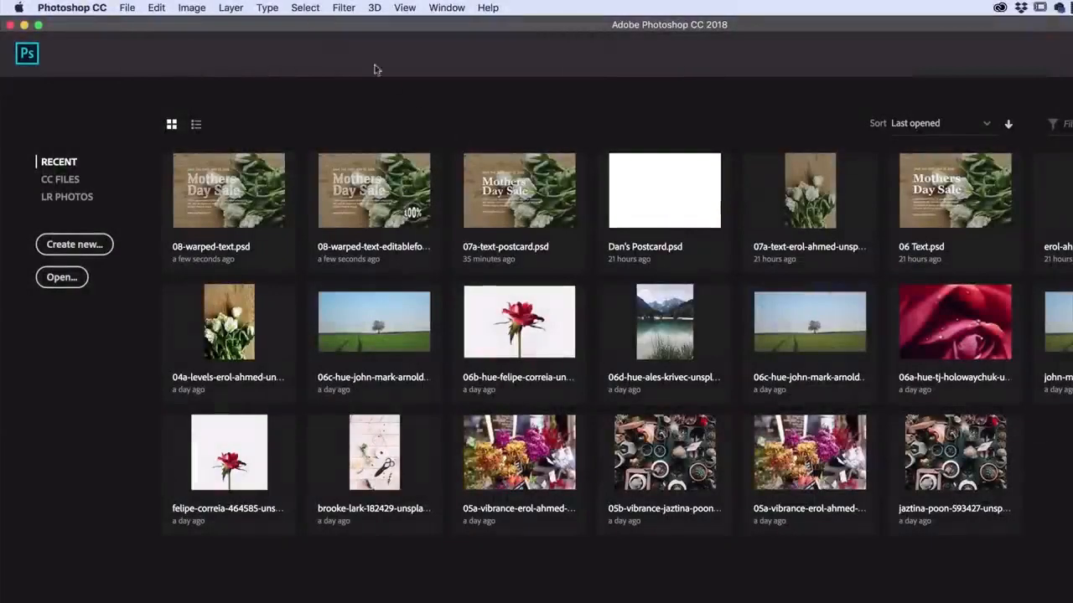
Open 08-warped-text.psd from the Source Files folder
{"action": "left_click", "coordinate": [127, 9]}
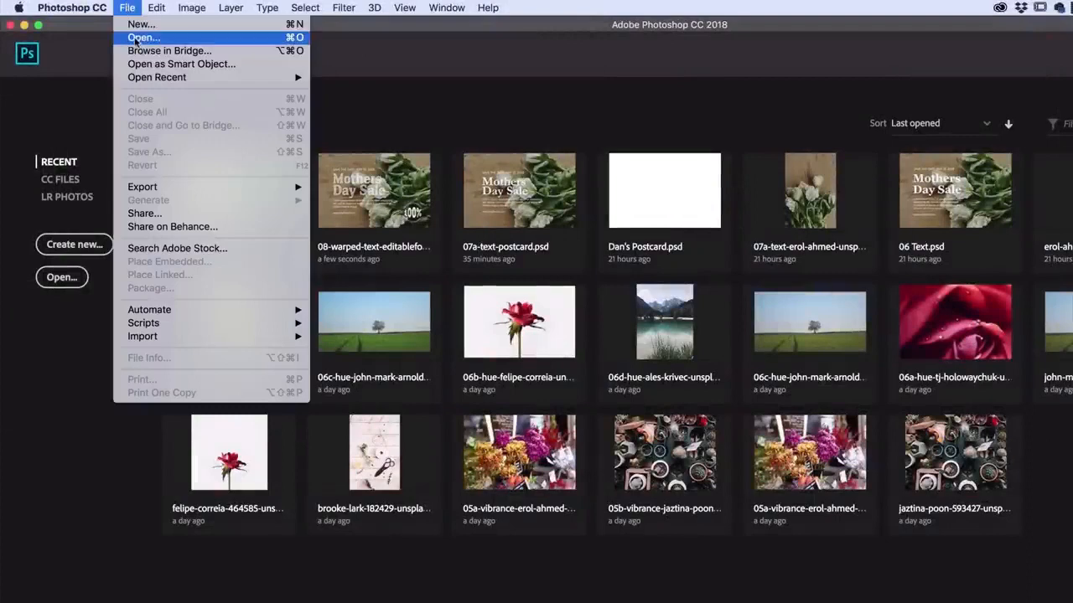
{"action": "left_click", "coordinate": [134, 39]}
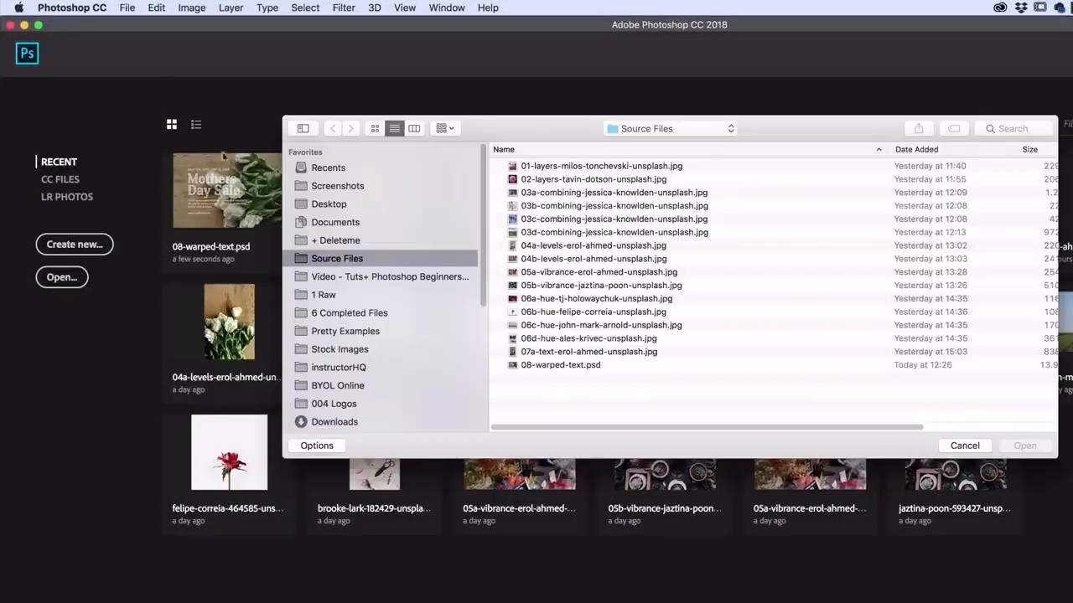
{"action": "left_click", "coordinate": [549, 369]}
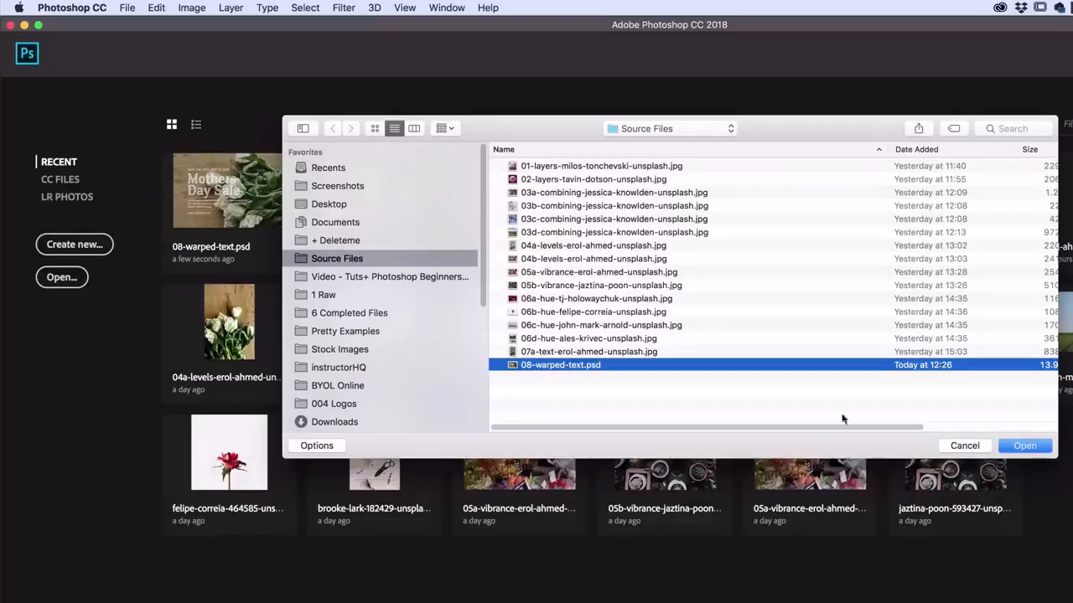
{"action": "left_click", "coordinate": [1025, 447]}
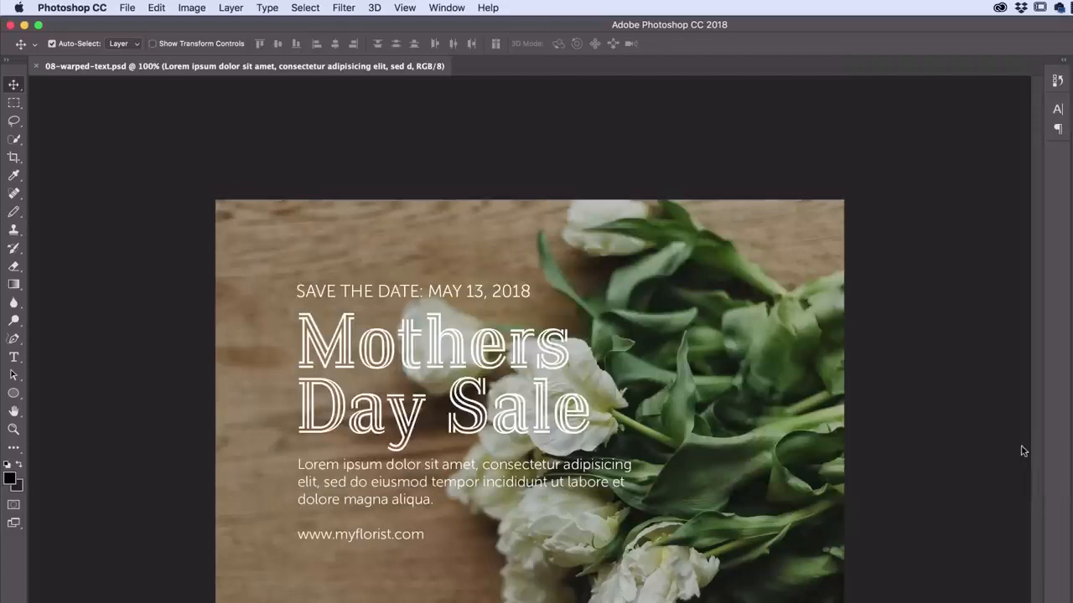
Select the three text layers together: the Lorem ipsum paragraph, the date line and the Mothers Day Sale title
{"action": "left_click", "coordinate": [412, 480]}
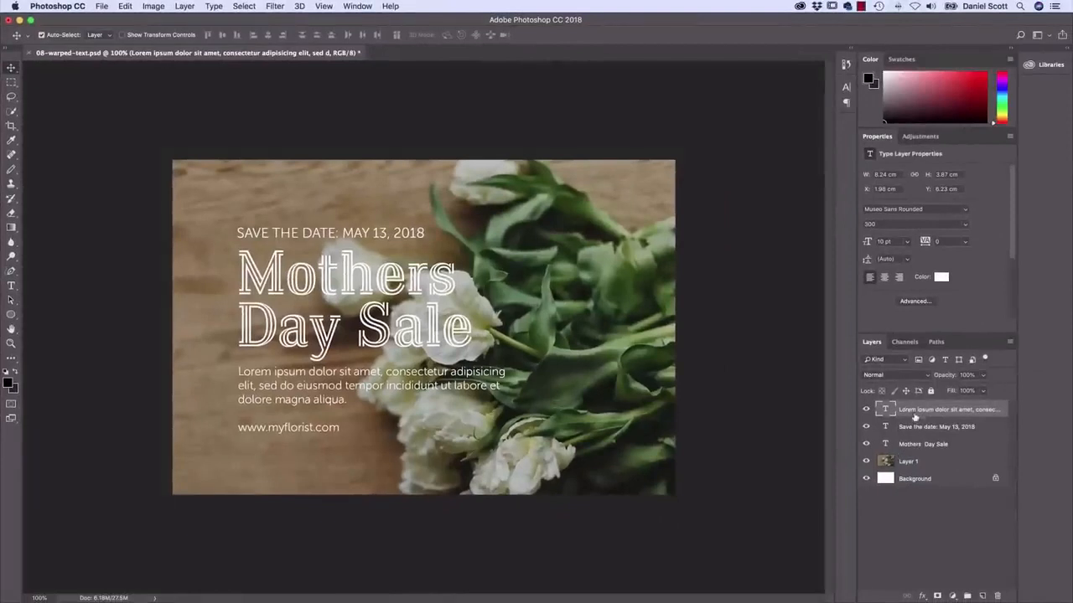
{"action": "left_click", "coordinate": [936, 446], "text": "shift"}
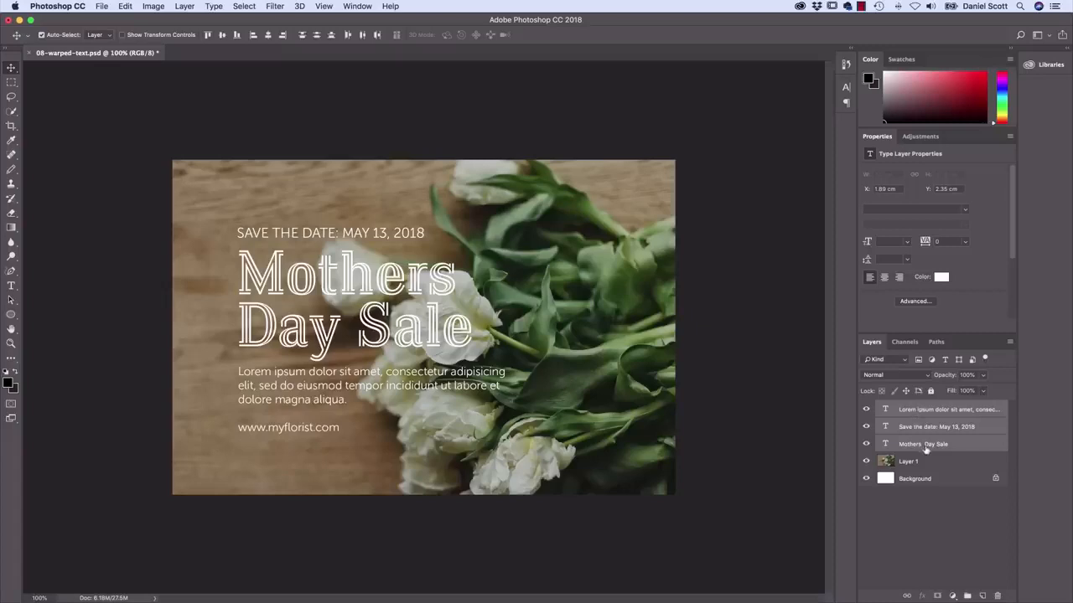
Merge the three selected text layers into a single layer
{"action": "left_click", "coordinate": [185, 6]}
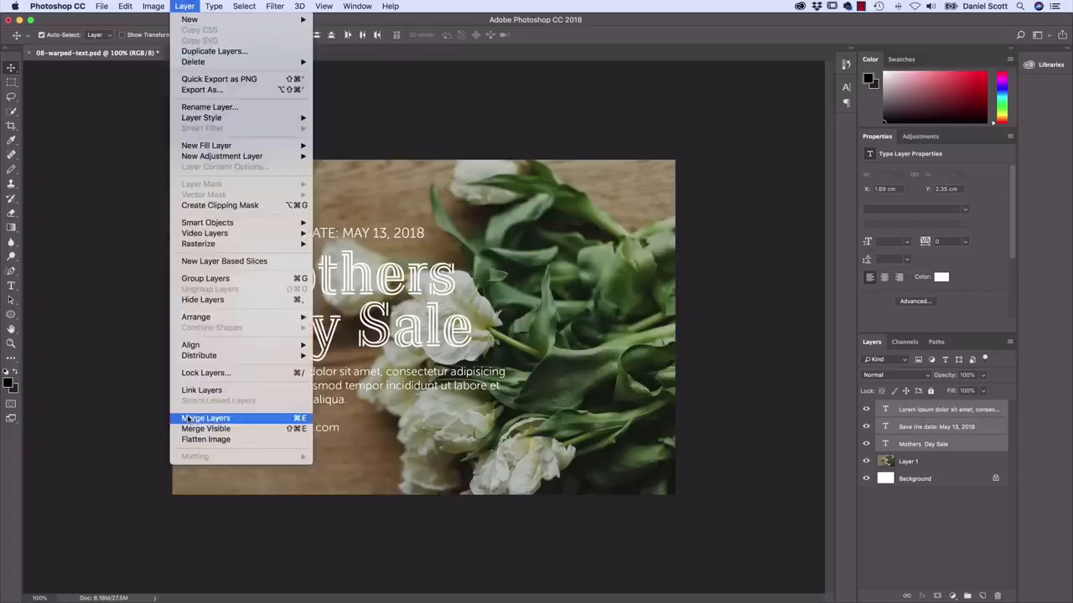
{"action": "left_click", "coordinate": [189, 419]}
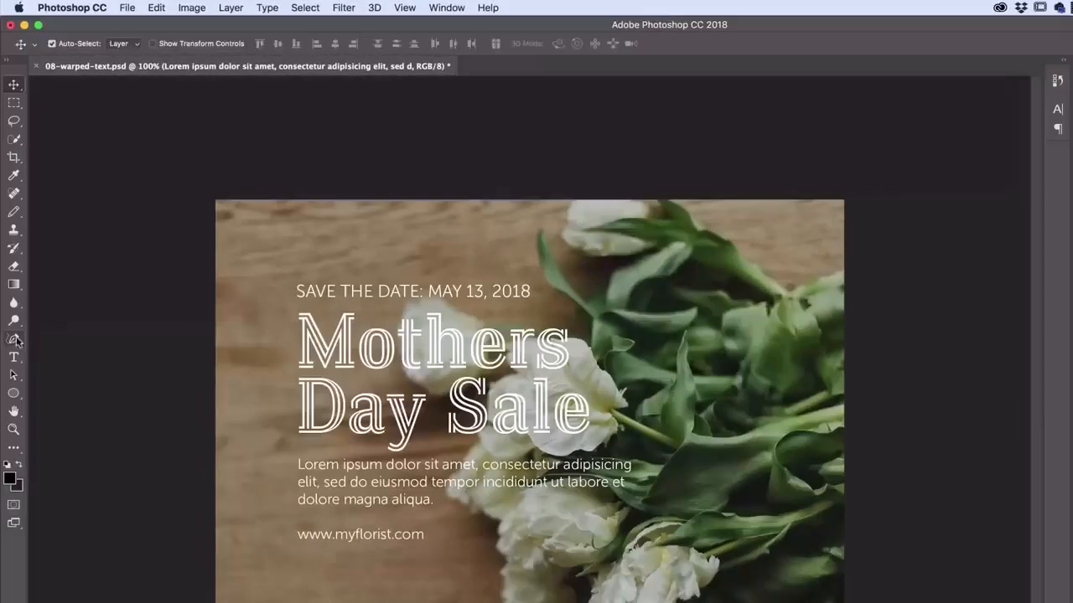
Switch to the Freeform Pen tool and set it to draw in Path mode
{"action": "left_click", "coordinate": [11, 270]}
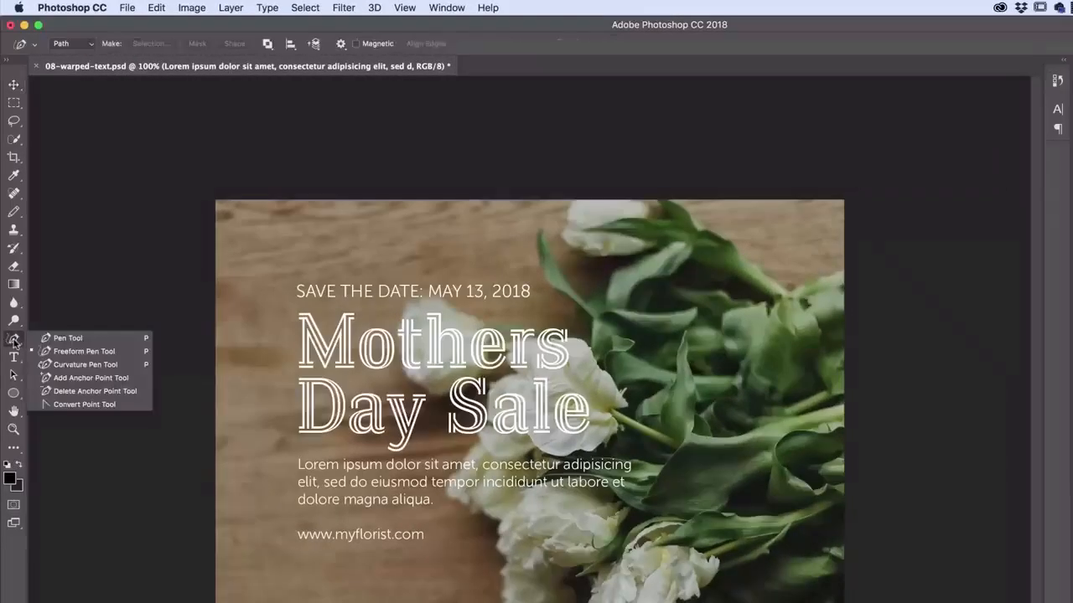
{"action": "left_click", "coordinate": [57, 339]}
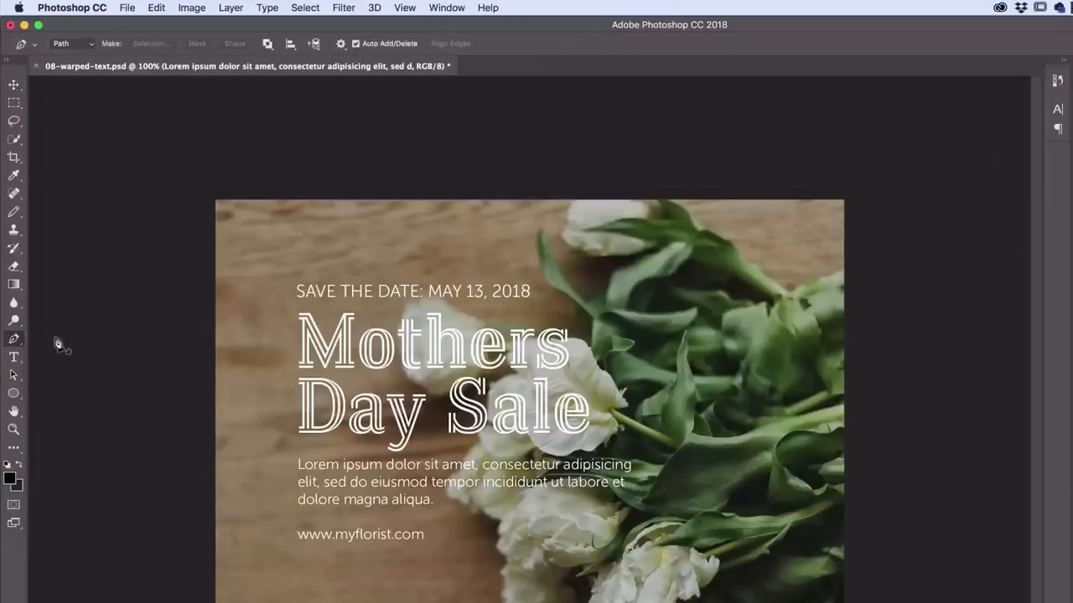
{"action": "left_click", "coordinate": [13, 341]}
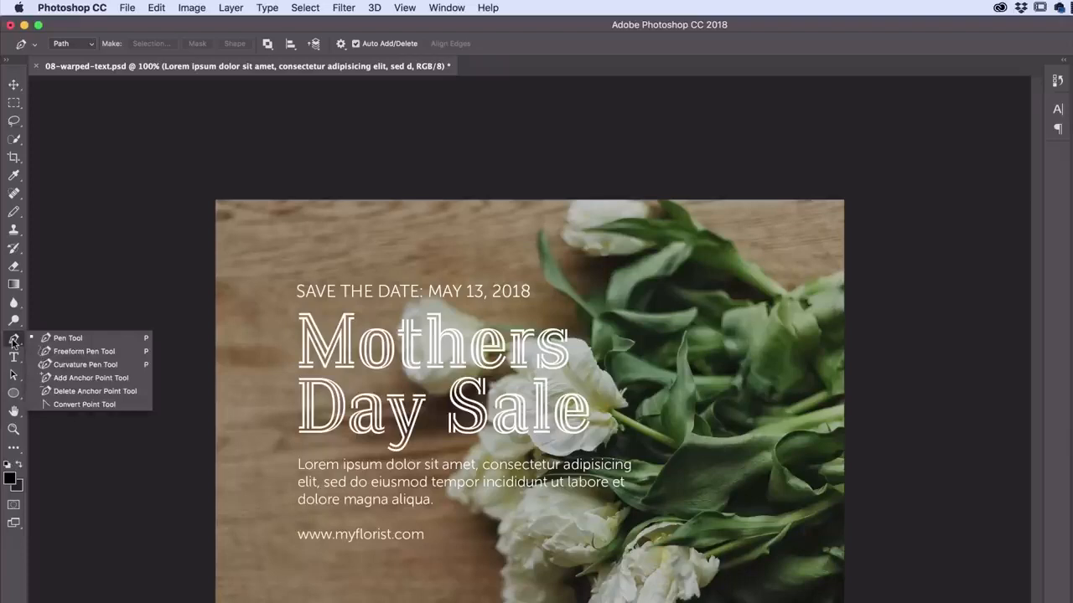
{"action": "left_click", "coordinate": [70, 352]}
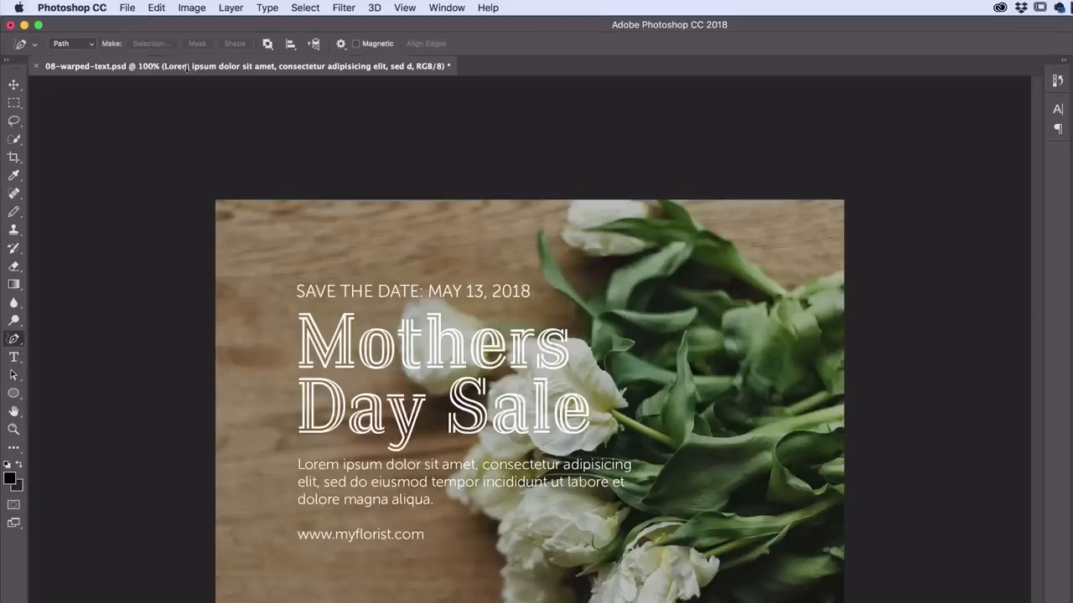
{"action": "left_click", "coordinate": [74, 47]}
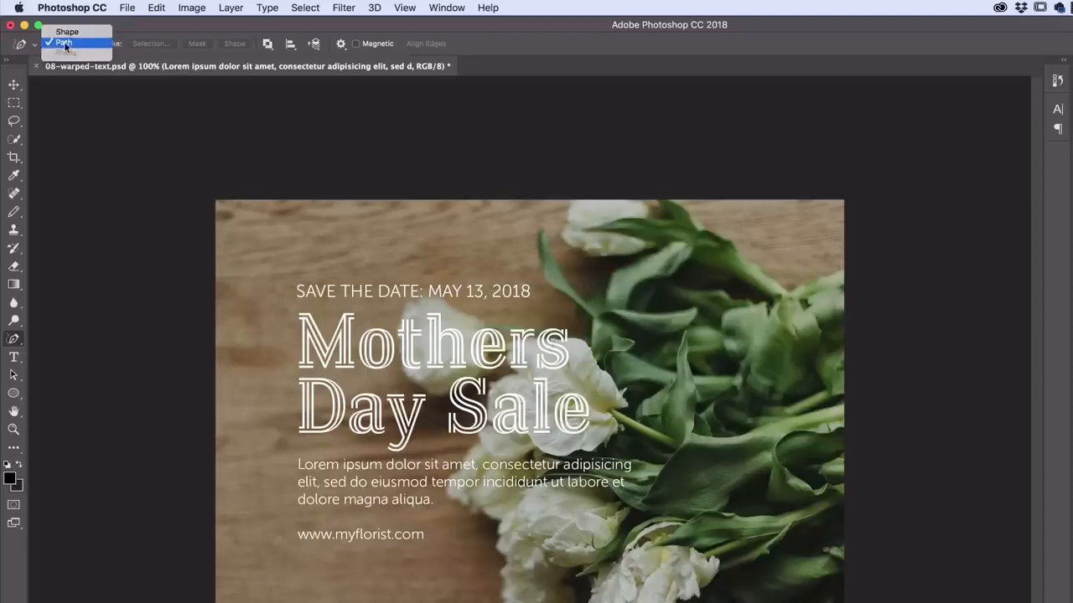
{"action": "left_click", "coordinate": [66, 44]}
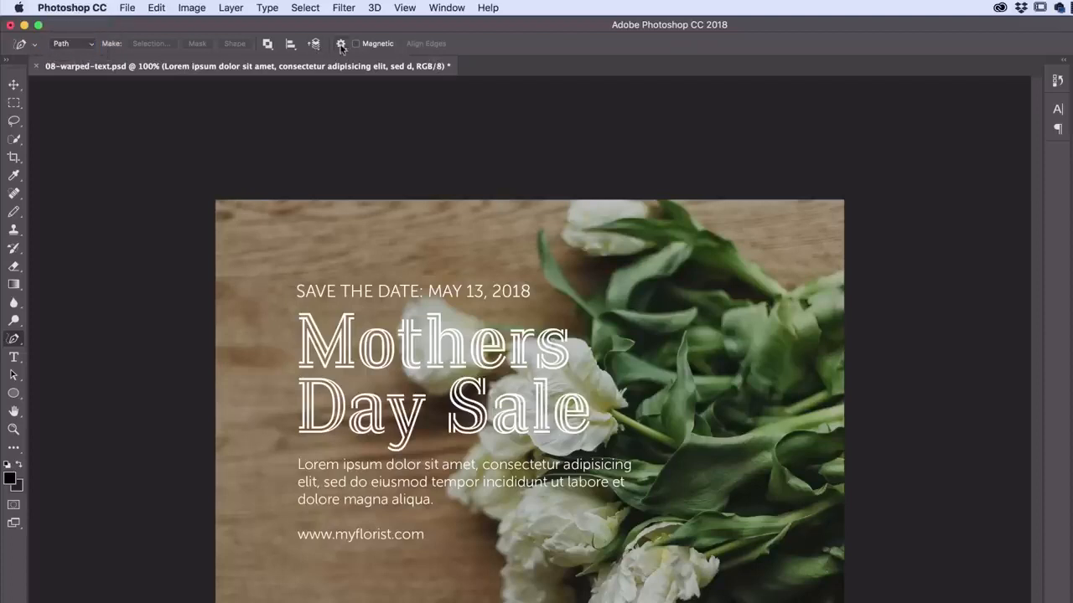
Review the Freeform Pen's path options, including thickness, color and Curve Fit
{"action": "left_click", "coordinate": [341, 46]}
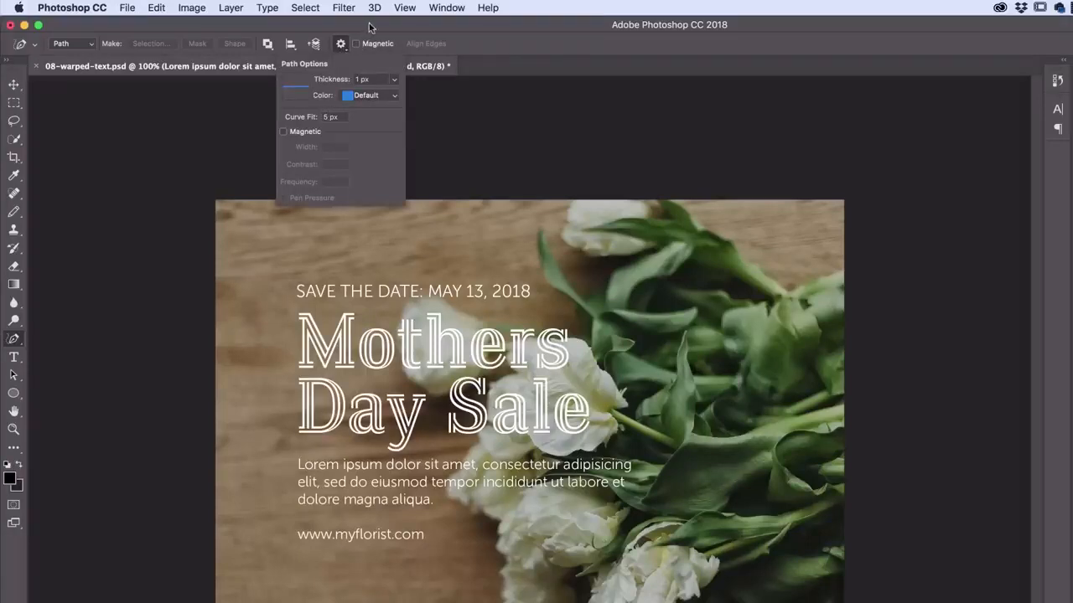
{"action": "left_click", "coordinate": [370, 29]}
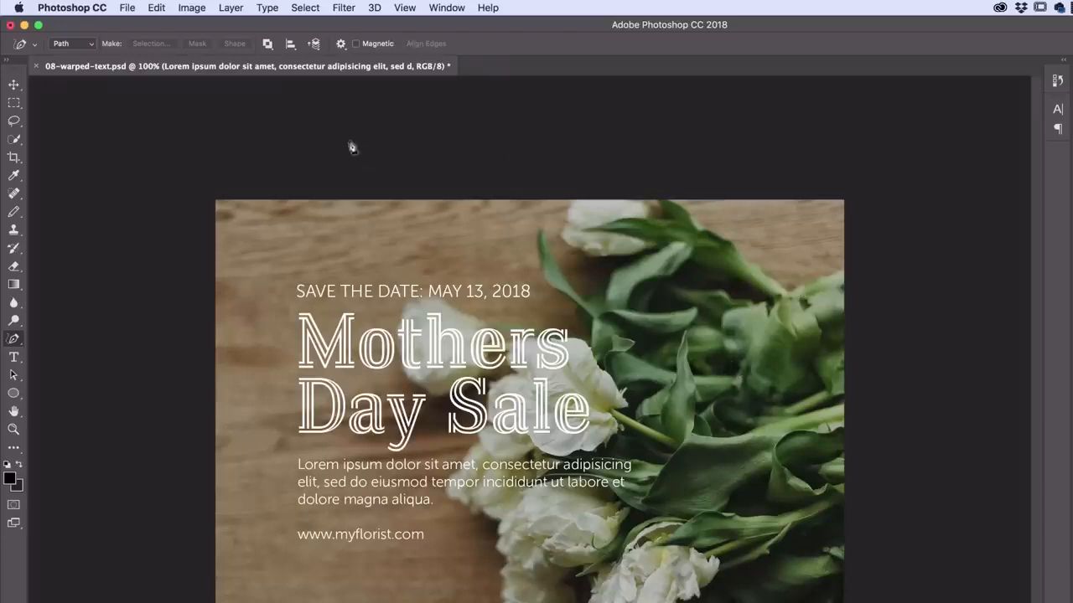
{"action": "left_click", "coordinate": [340, 44]}
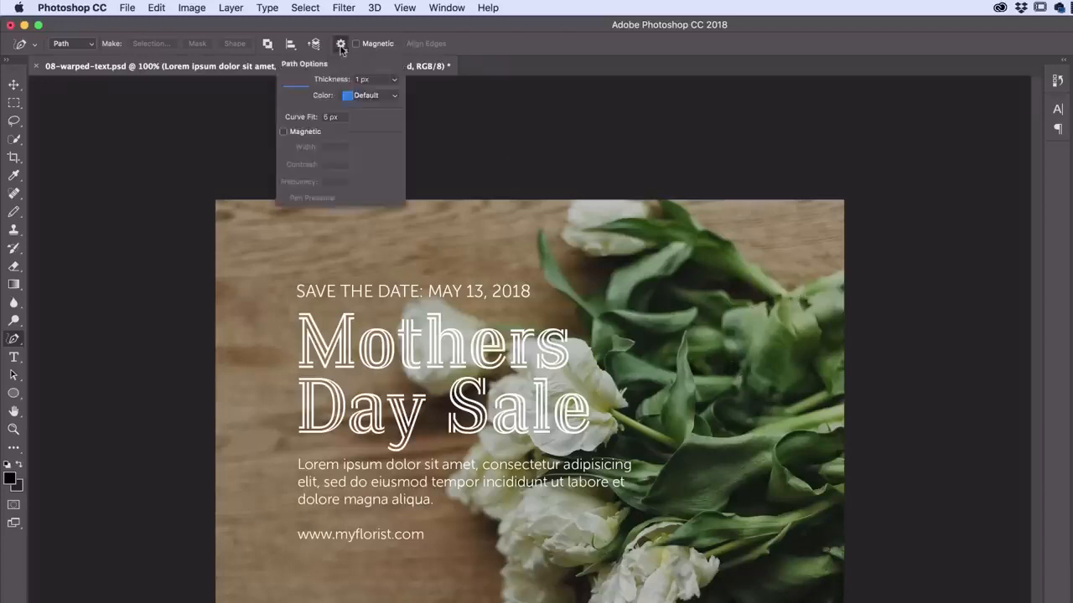
{"action": "left_click", "coordinate": [428, 28]}
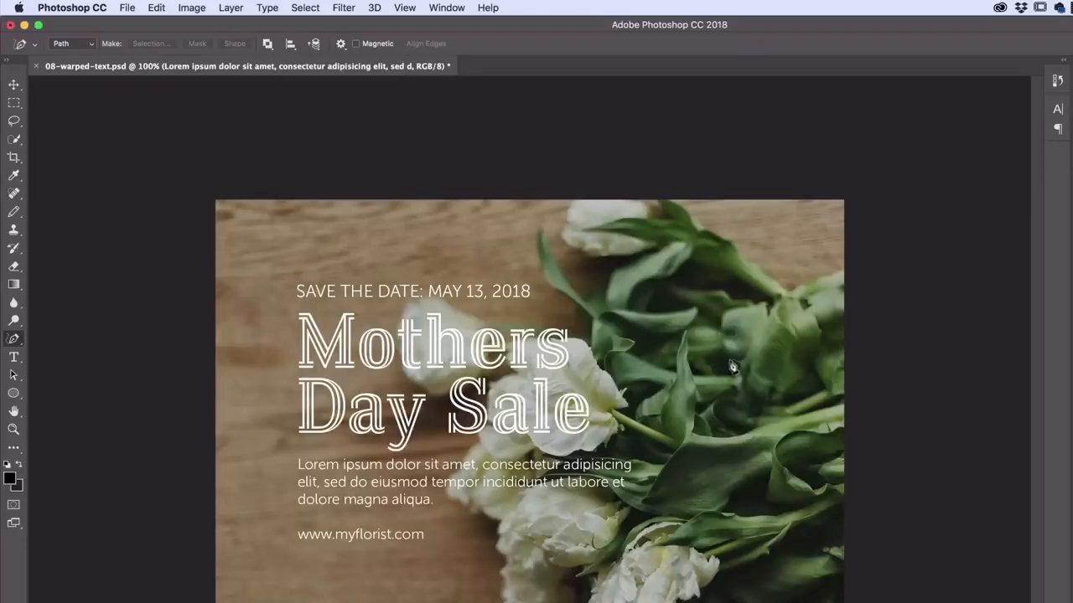
{"action": "left_click", "coordinate": [817, 262]}
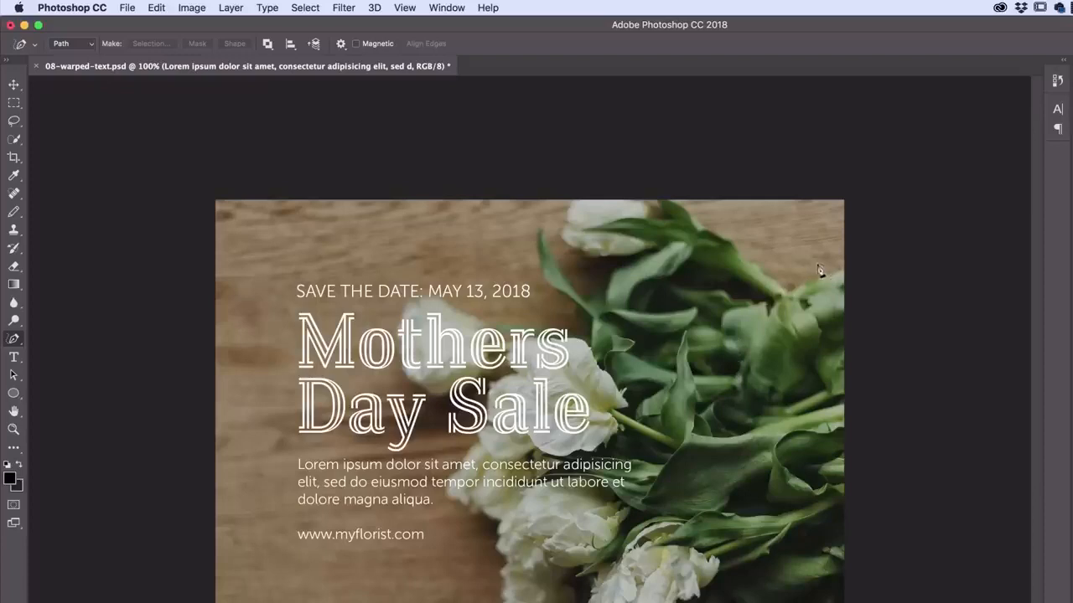
{"action": "left_click", "coordinate": [733, 358]}
{"action": "left_click", "coordinate": [157, 8]}
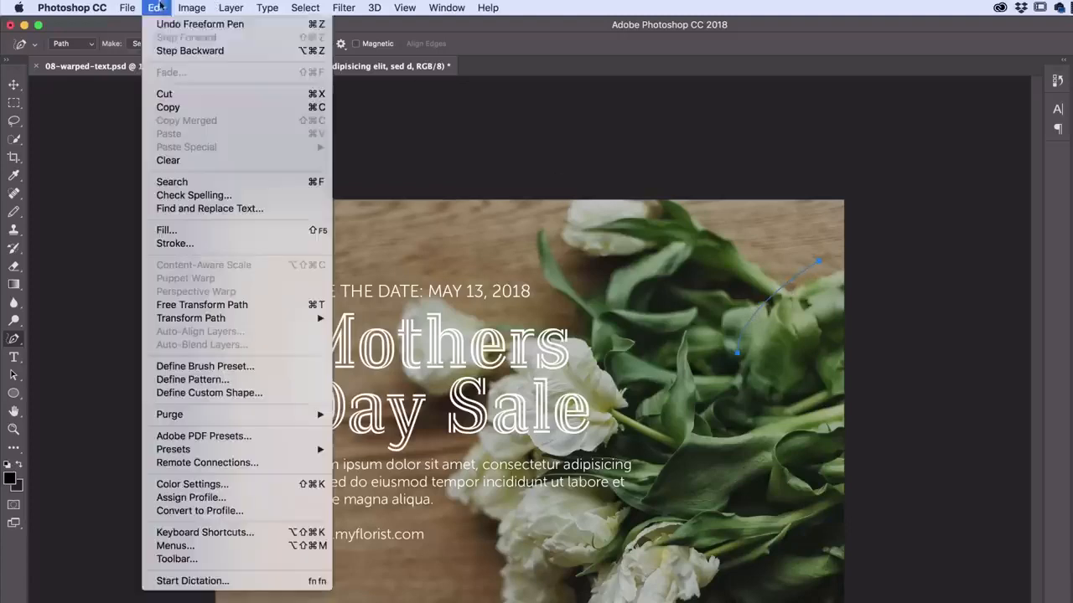
{"action": "left_click", "coordinate": [176, 52]}
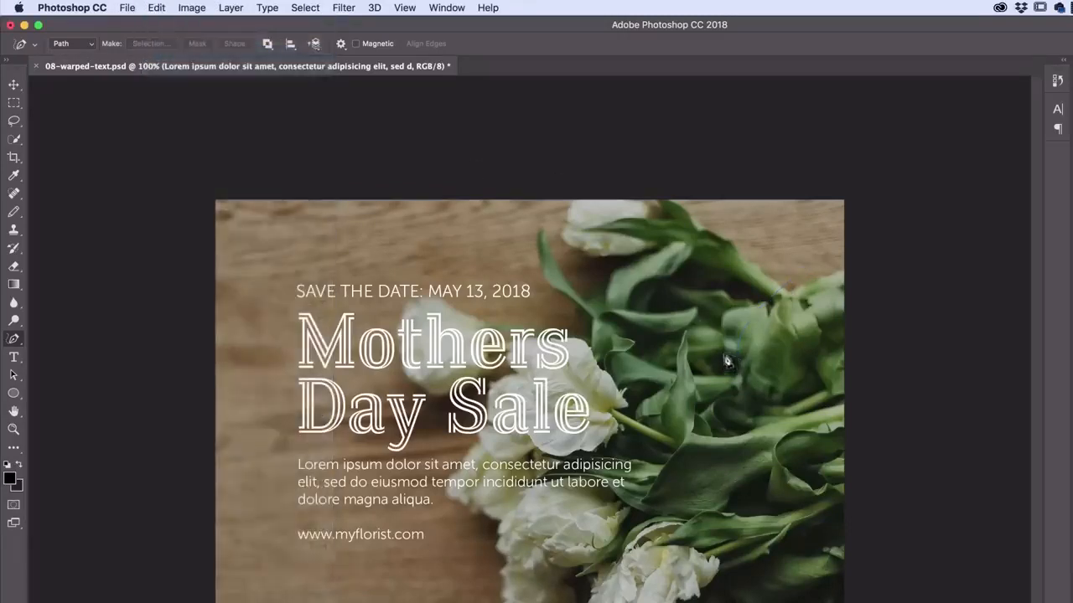
Draw a freeform curved path over the tulips, rising from the green bud to the wooden background on the photo's far side
{"action": "left_click", "coordinate": [724, 359]}
{"action": "left_click", "coordinate": [813, 263]}
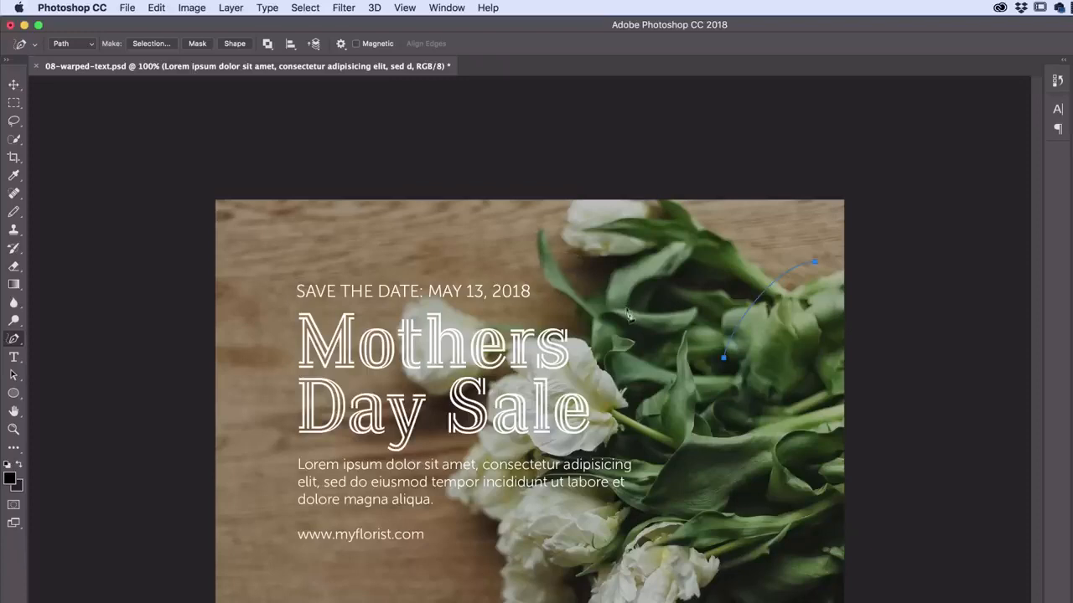
{"action": "left_click", "coordinate": [151, 8]}
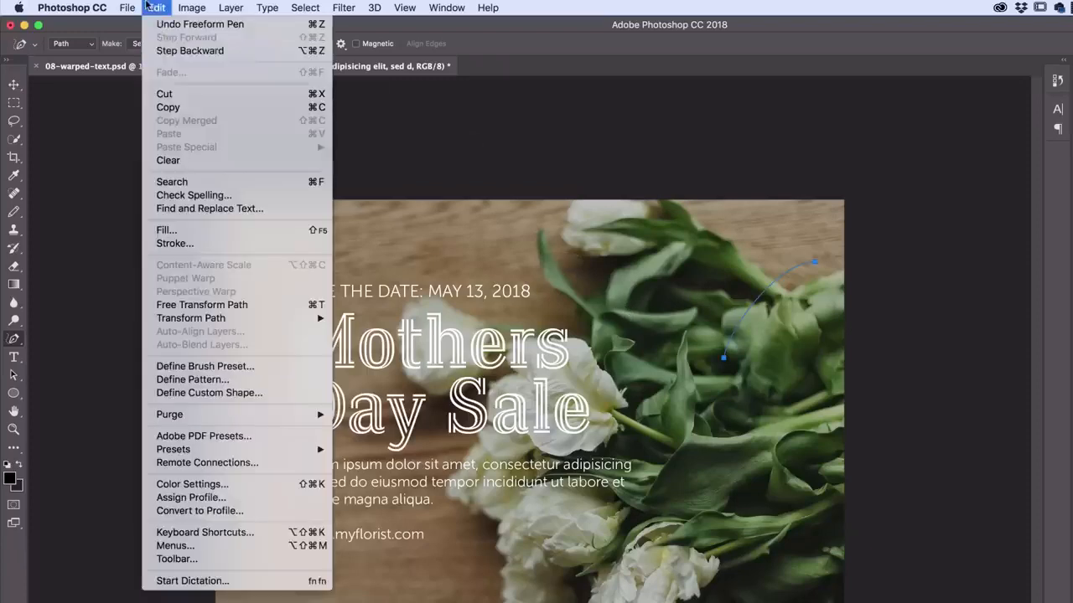
{"action": "left_click", "coordinate": [149, 8]}
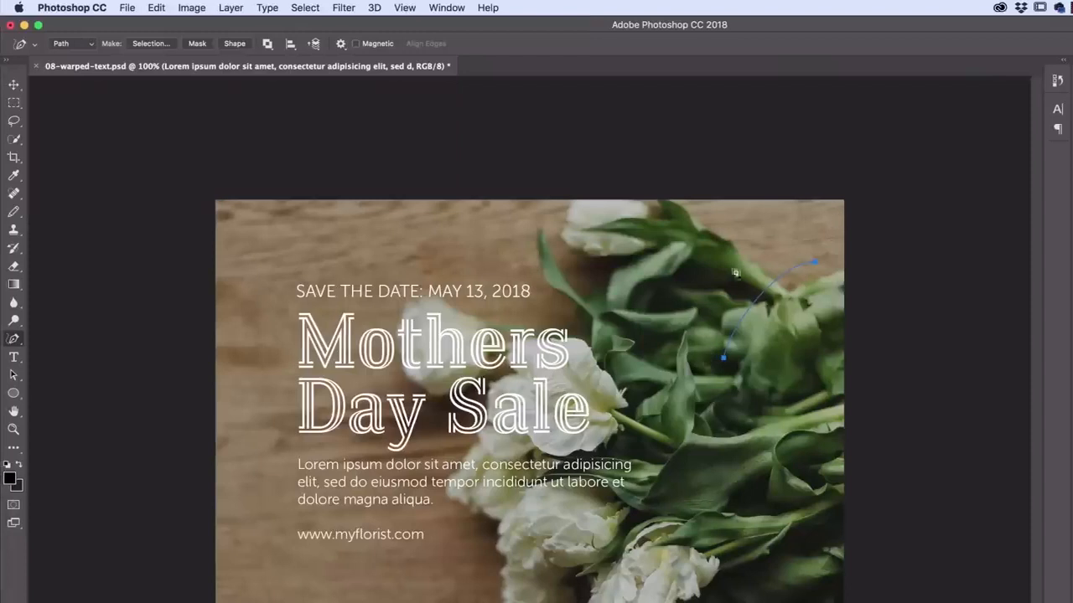
Start type at the lower end of the curved path, set it to 6 pt, and enter the photo credit with the photographer's name
{"action": "left_click", "coordinate": [14, 360]}
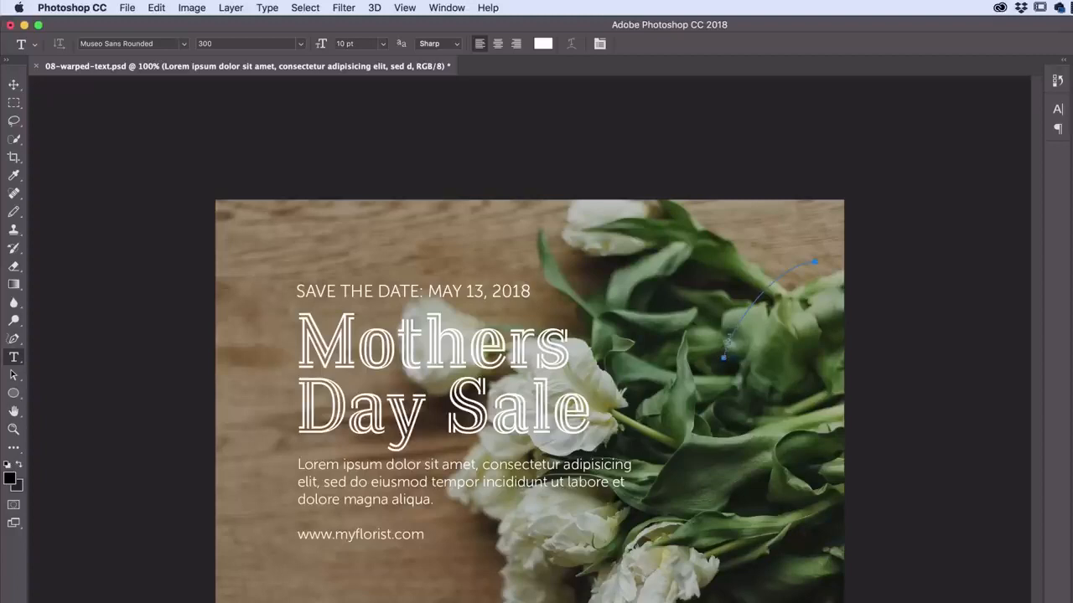
{"action": "left_click", "coordinate": [724, 350]}
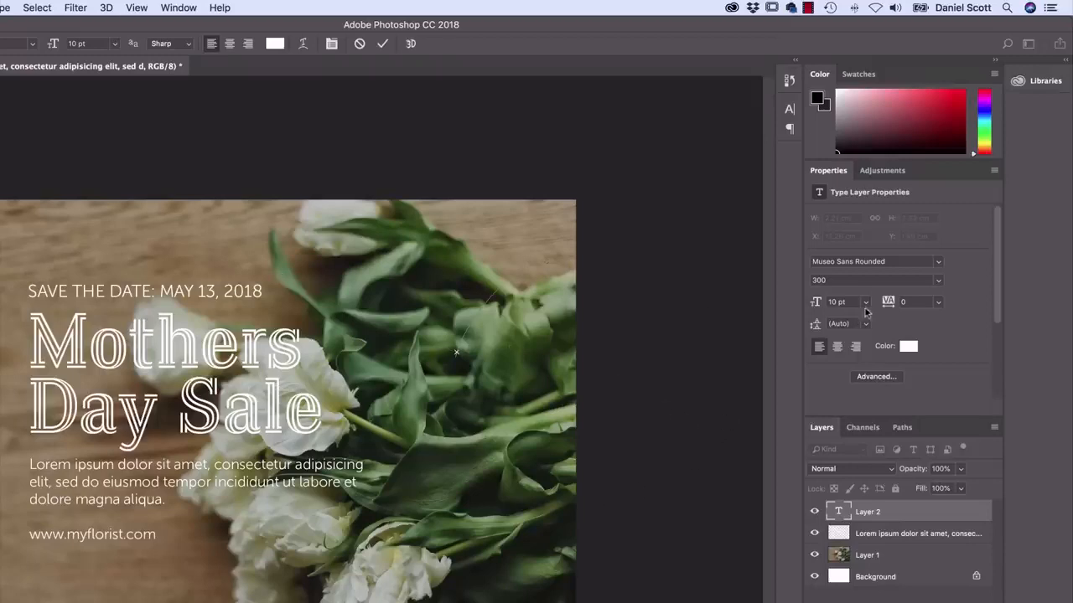
{"action": "left_click", "coordinate": [810, 303]}
{"action": "type", "text": "6"}
{"action": "key", "text": "Return"}
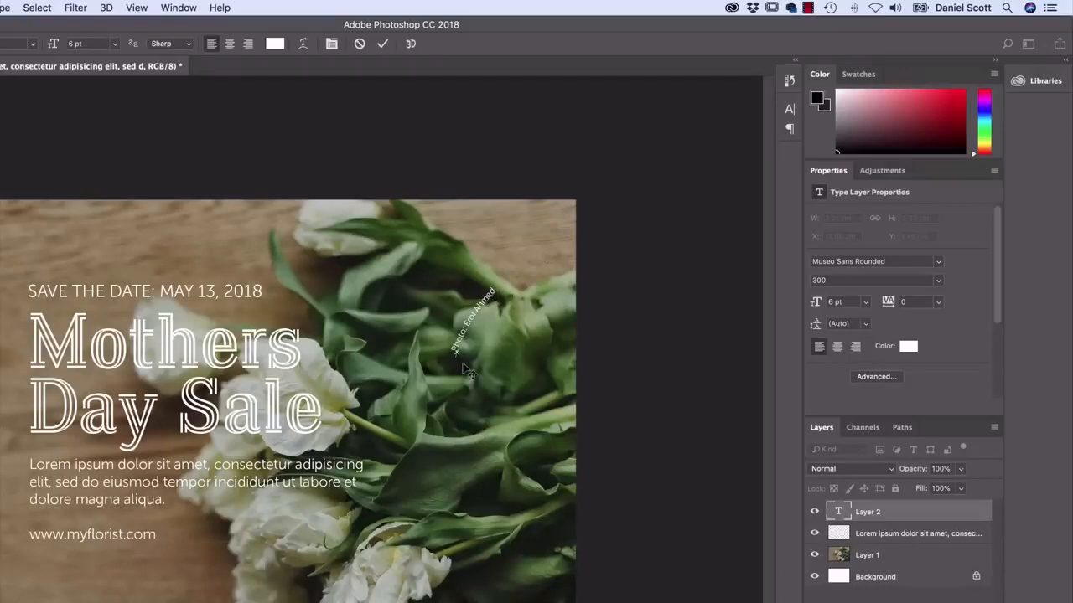
Tighten the kerning between the second and third letters of the photographer's surname until the gap closes
{"action": "left_click_drag", "start_coordinate": [496, 282], "coordinate": [495, 336]}
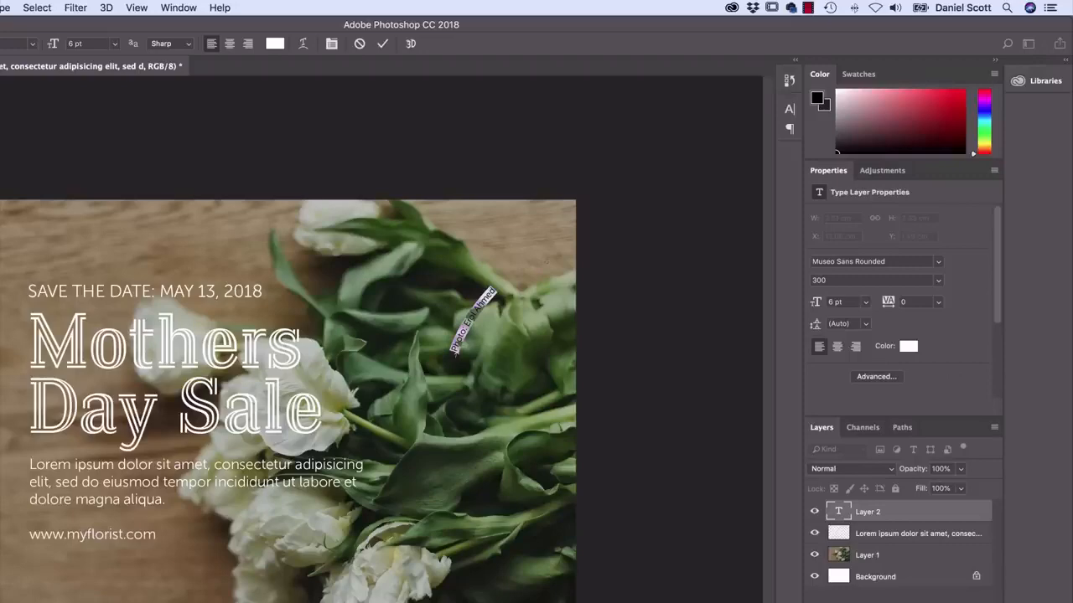
{"action": "left_click", "coordinate": [484, 300]}
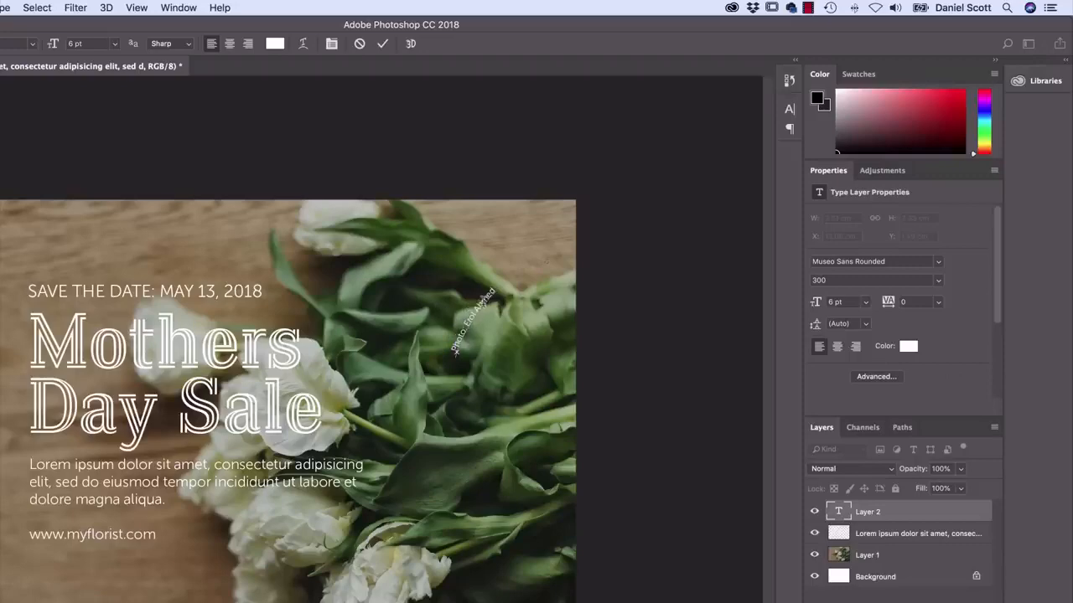
{"action": "key", "text": "super+plus"}
{"action": "key", "text": "super+plus"}
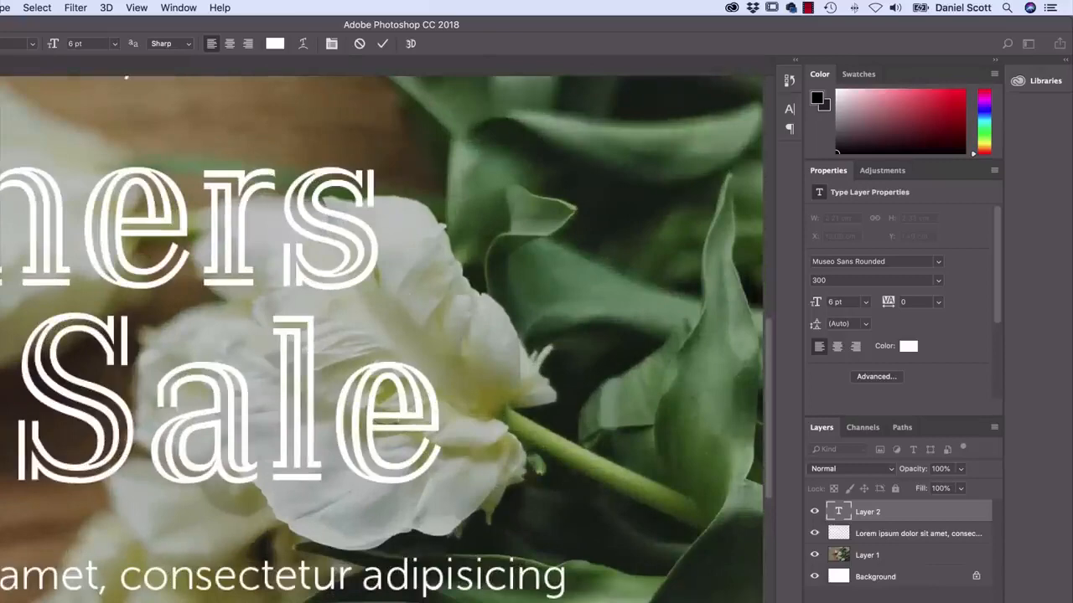
{"action": "scroll", "coordinate": [382, 339], "scroll_direction": "right", "scroll_amount": 10}
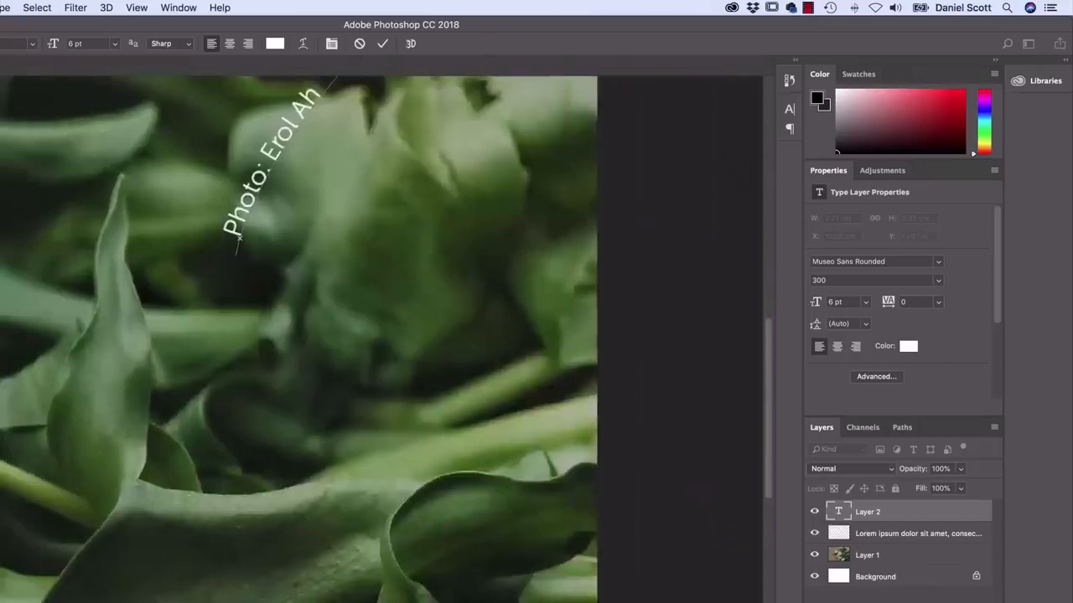
{"action": "scroll", "coordinate": [771, 474], "scroll_direction": "up", "scroll_amount": 5}
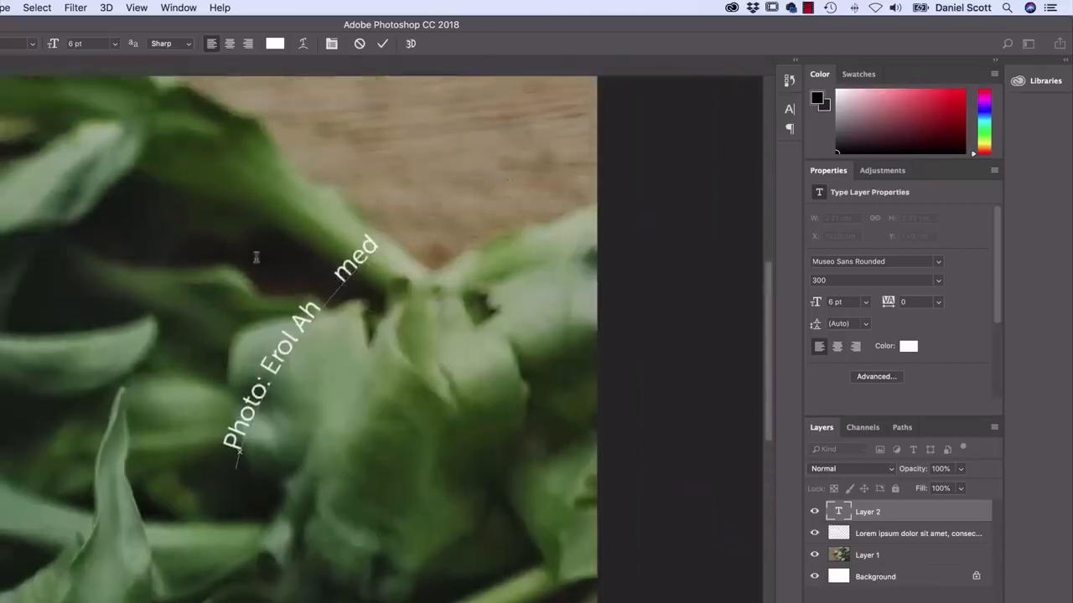
{"action": "key", "text": "alt+Left"}
{"action": "key", "text": "alt+Left"}
{"action": "key", "text": "alt+Left"}
{"action": "key", "text": "alt+Left"}
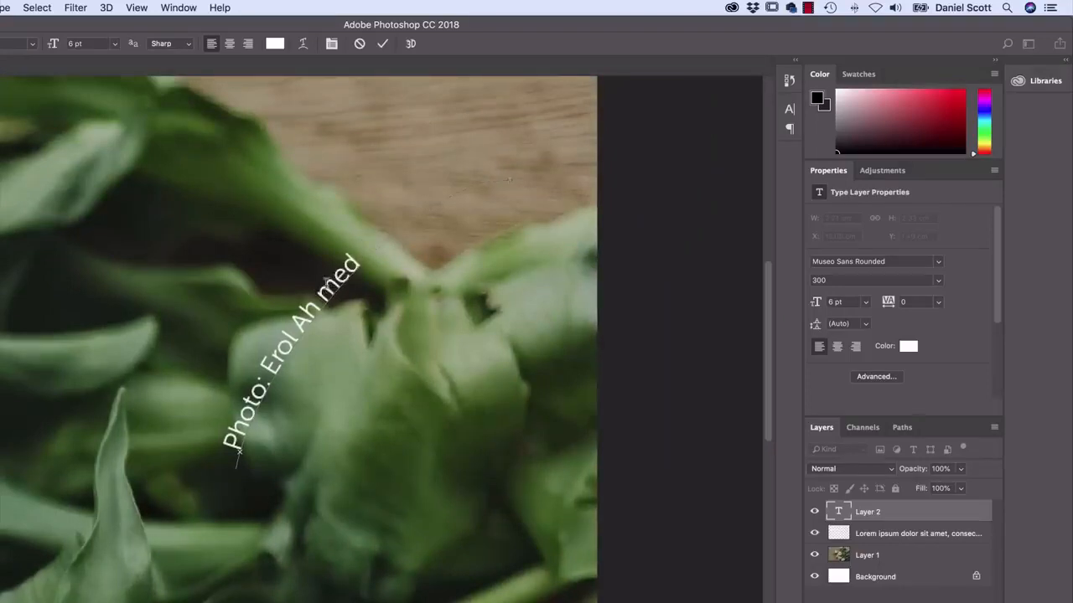
{"action": "key", "text": "alt+Left"}
{"action": "key", "text": "alt+Left"}
{"action": "key", "text": "alt+Left"}
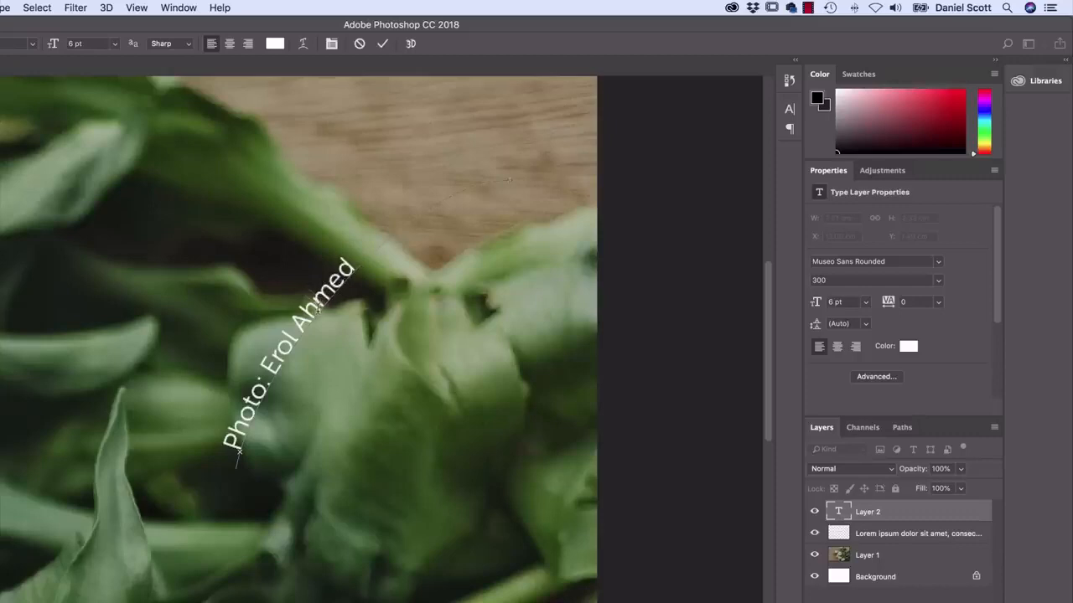
{"action": "key", "text": "alt+Right"}
{"action": "key", "text": "alt+Right"}
{"action": "key", "text": "alt+Left"}
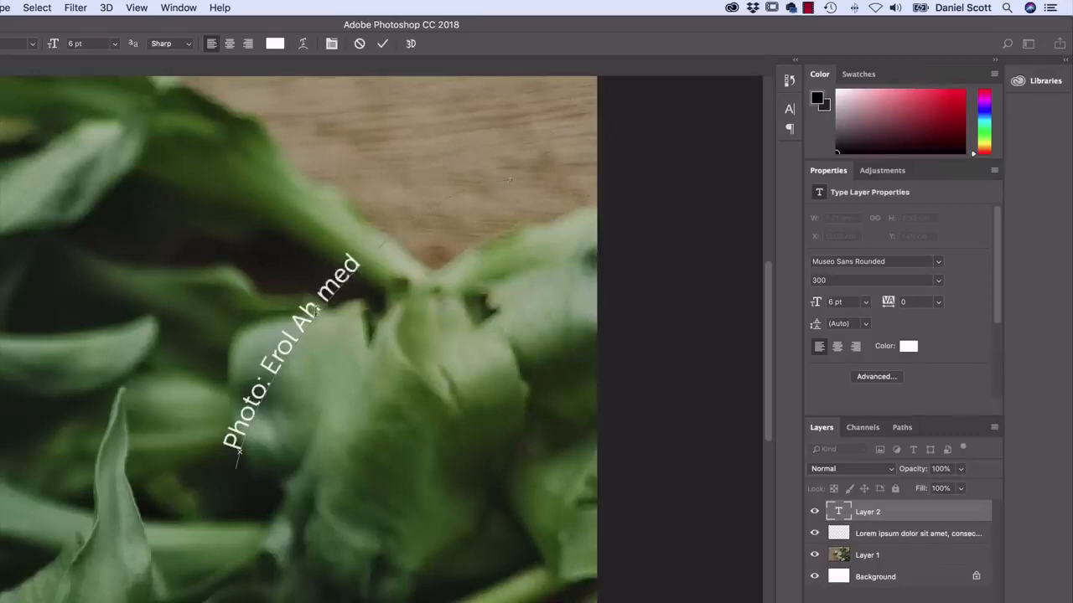
{"action": "key", "text": "alt+Left"}
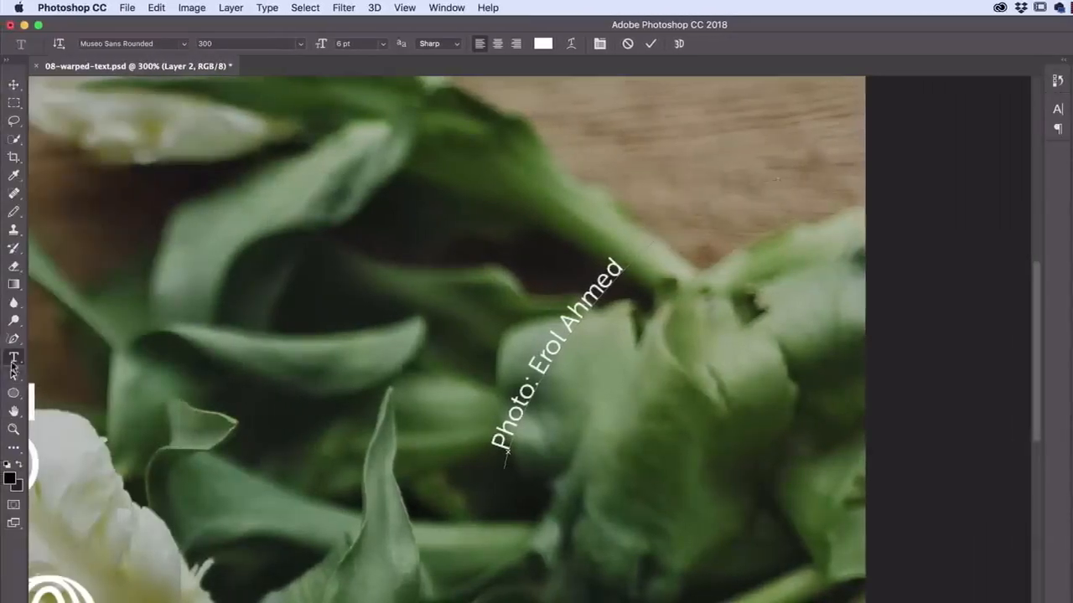
Shift the photo credit's starting point slightly upward along the curved path with the Path Selection tool
{"action": "left_click", "coordinate": [14, 374]}
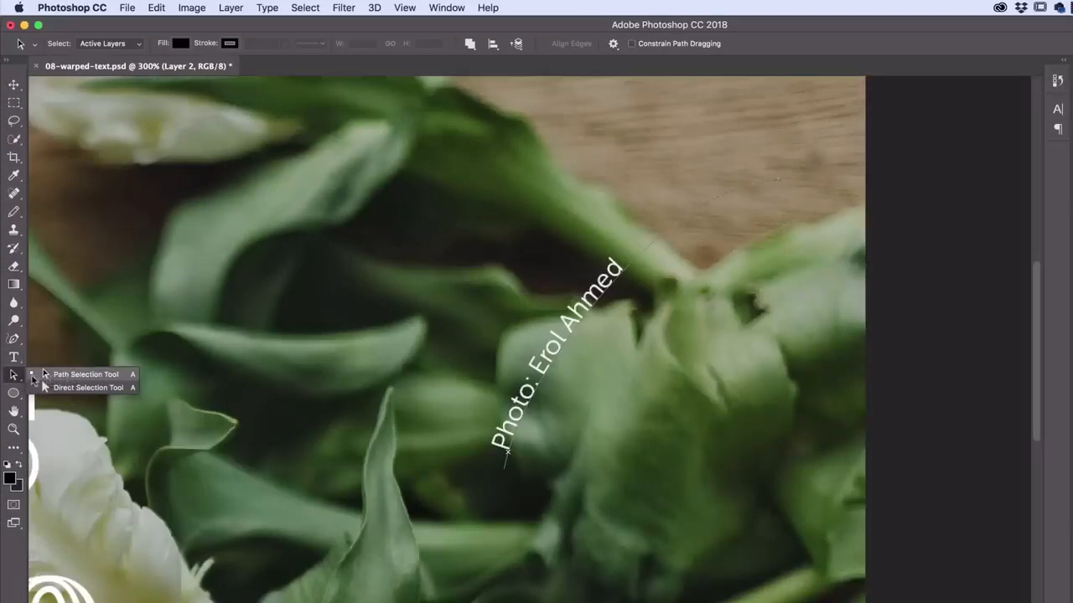
{"action": "left_click", "coordinate": [14, 377]}
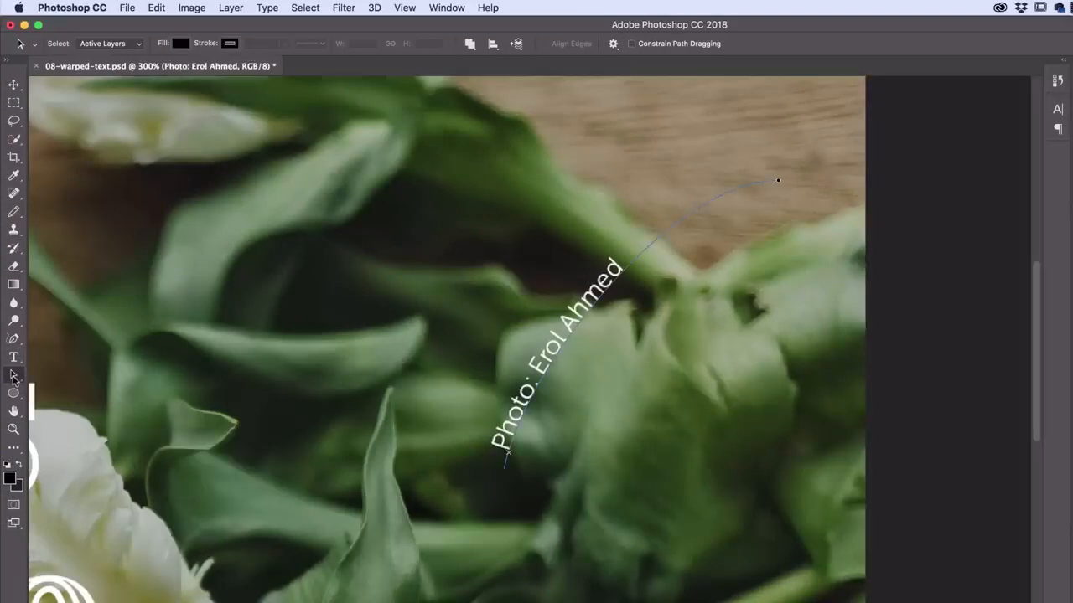
{"action": "left_click", "coordinate": [13, 377]}
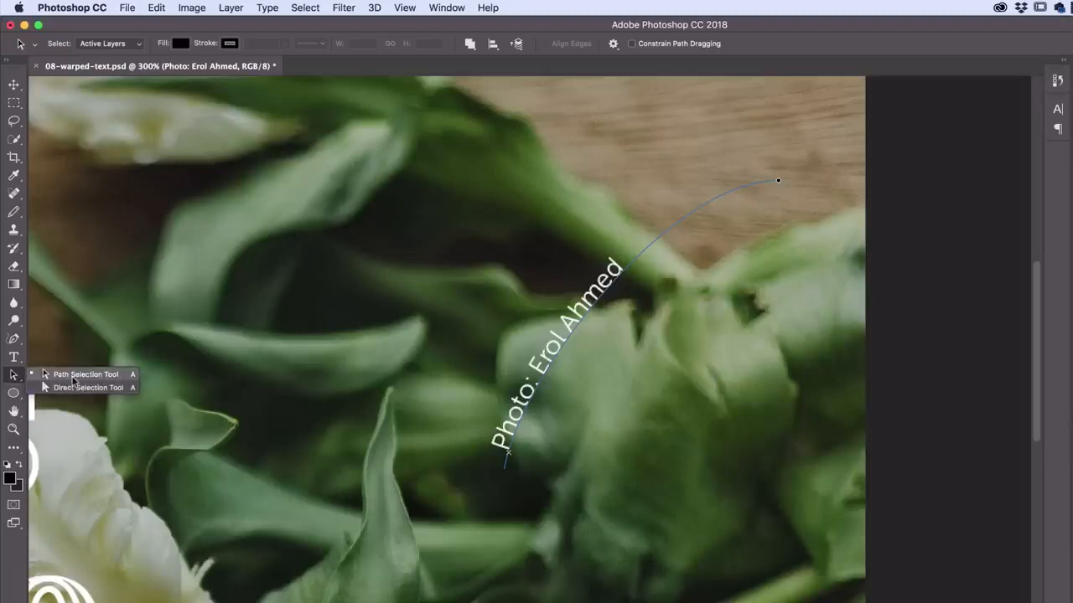
{"action": "left_click", "coordinate": [72, 378]}
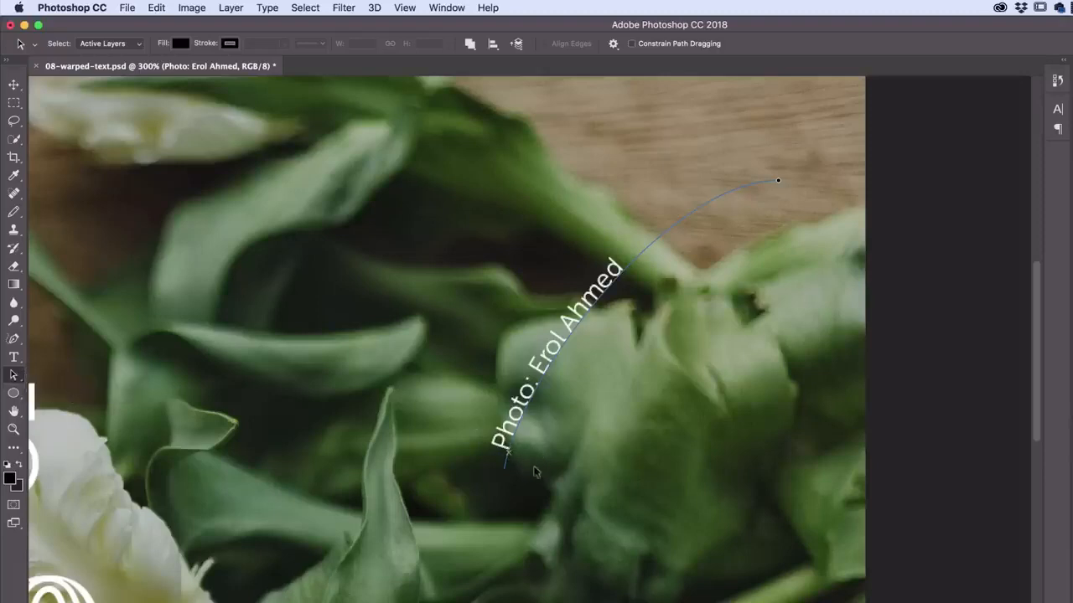
{"action": "left_click", "coordinate": [524, 414]}
{"action": "left_click", "coordinate": [512, 443]}
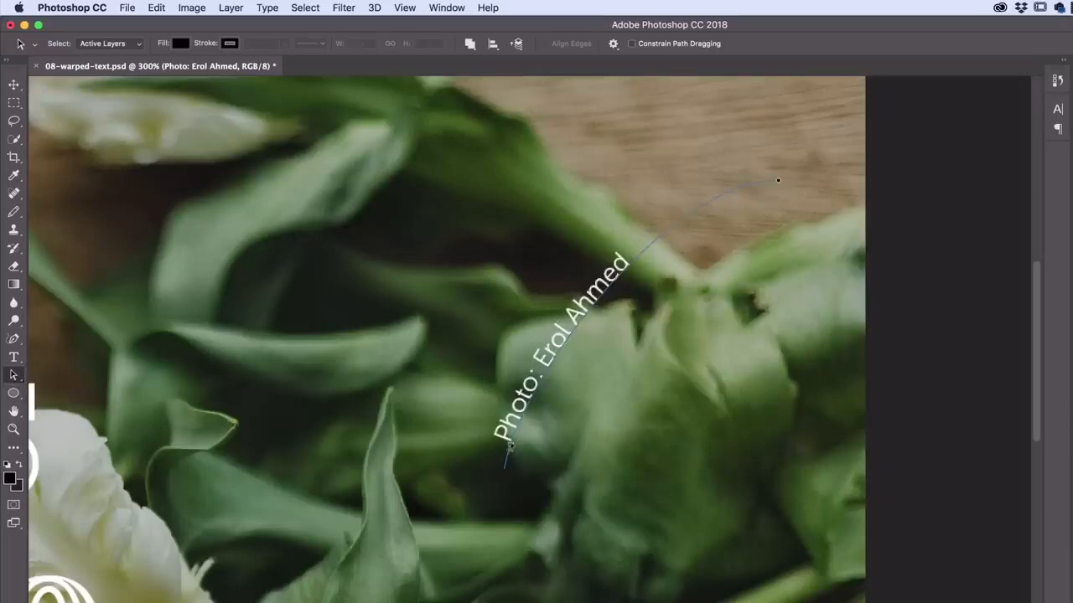
Try to flip the photo credit to the opposite side of the curved path, and step back to the upright text
{"action": "key", "text": "super+z"}
{"action": "left_click_drag", "start_coordinate": [524, 428], "coordinate": [515, 433]}
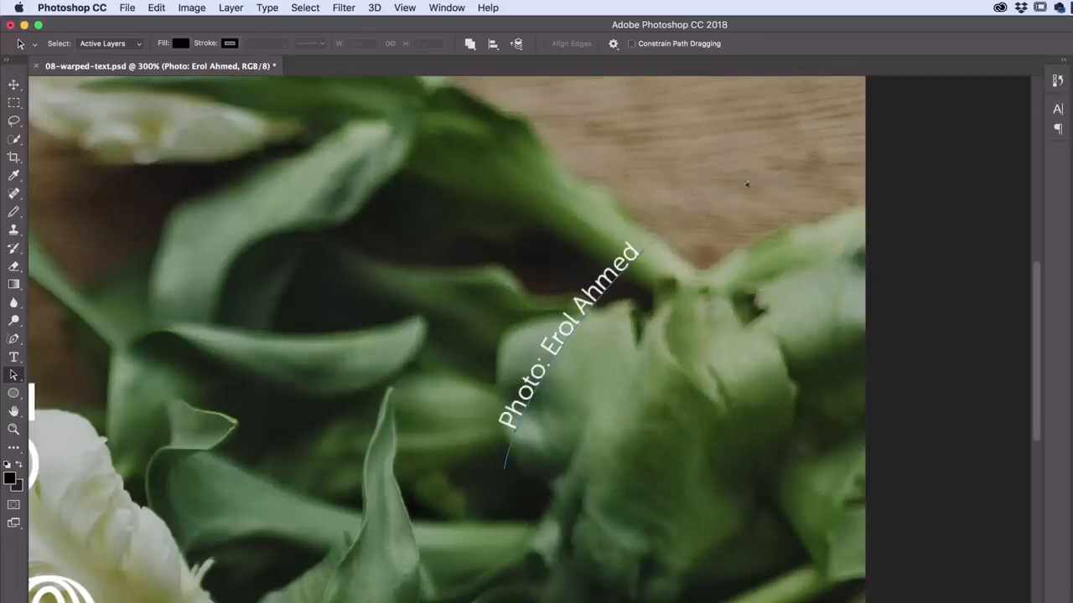
{"action": "mouse_move", "coordinate": [637, 268]}
{"action": "left_mouse_down"}
{"action": "mouse_move", "coordinate": [623, 273]}
{"action": "mouse_move", "coordinate": [642, 251]}
{"action": "mouse_move", "coordinate": [575, 328]}
{"action": "mouse_move", "coordinate": [603, 287]}
{"action": "mouse_move", "coordinate": [676, 235]}
{"action": "mouse_move", "coordinate": [662, 217]}
{"action": "mouse_move", "coordinate": [673, 224]}
{"action": "left_mouse_up"}
{"action": "left_click_drag", "start_coordinate": [578, 321], "coordinate": [596, 337]}
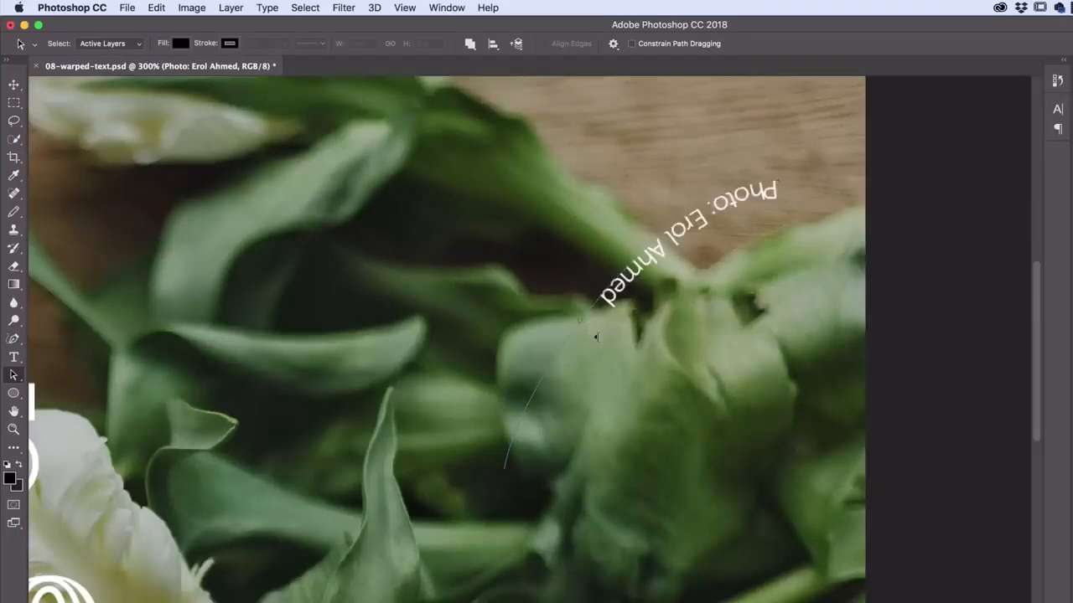
{"action": "left_click", "coordinate": [578, 405]}
{"action": "left_click", "coordinate": [157, 8]}
{"action": "left_click", "coordinate": [174, 57]}
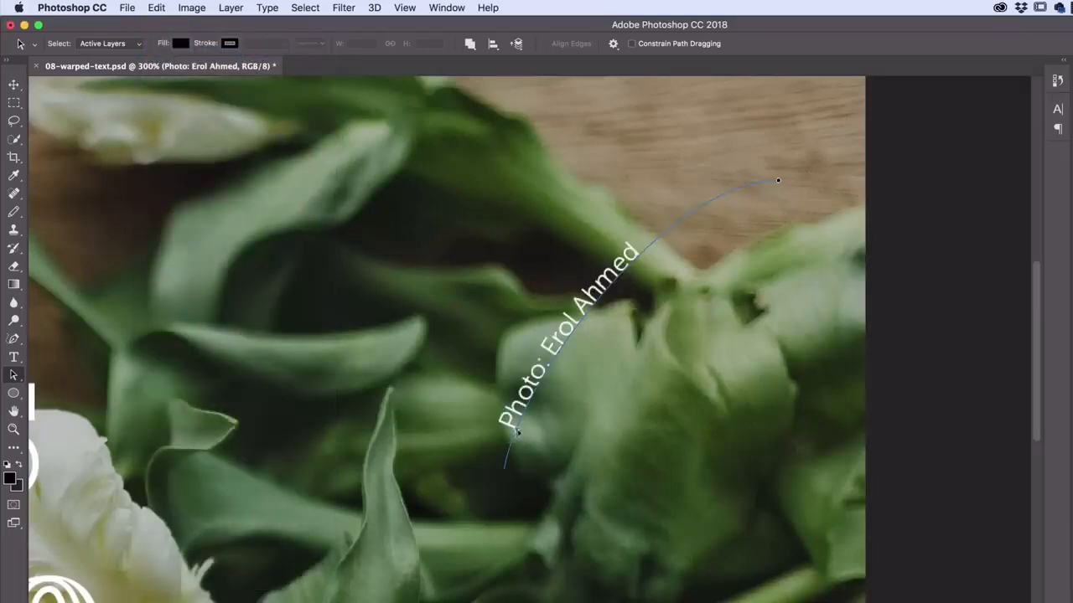
Shift the photo credit's starting point further up the curve, and move the whole path slightly down and to the right
{"action": "left_click_drag", "start_coordinate": [516, 432], "coordinate": [564, 371]}
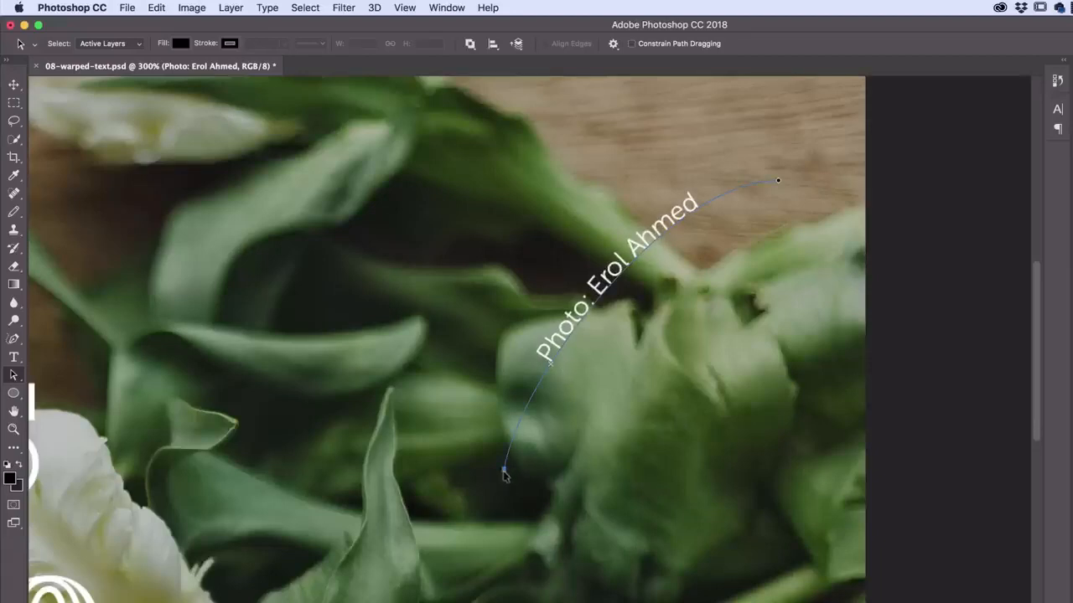
{"action": "left_click_drag", "start_coordinate": [504, 473], "coordinate": [530, 482]}
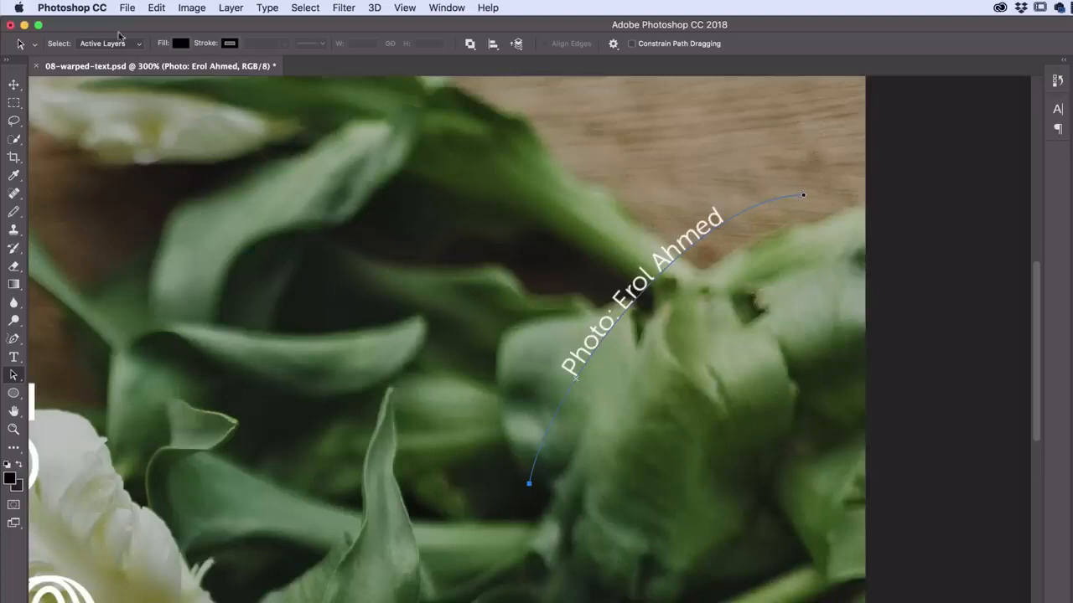
Rotate the photo credit's curved path clockwise by about 3° and apply the transformation
{"action": "left_click", "coordinate": [159, 9]}
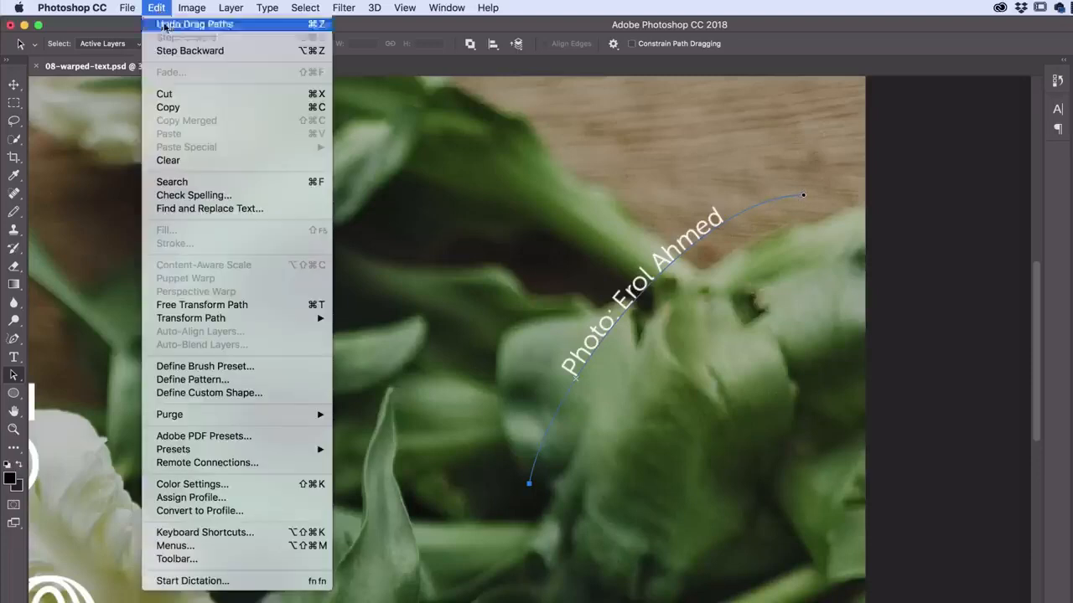
{"action": "mouse_move", "coordinate": [276, 319]}
{"action": "left_click", "coordinate": [361, 352]}
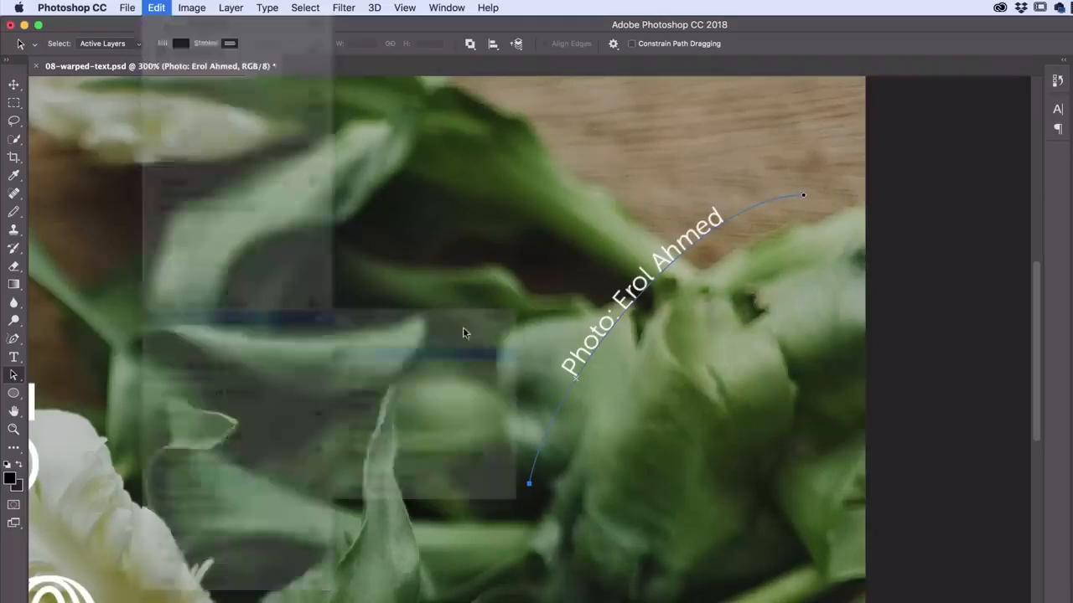
{"action": "left_click_drag", "start_coordinate": [830, 193], "coordinate": [837, 197]}
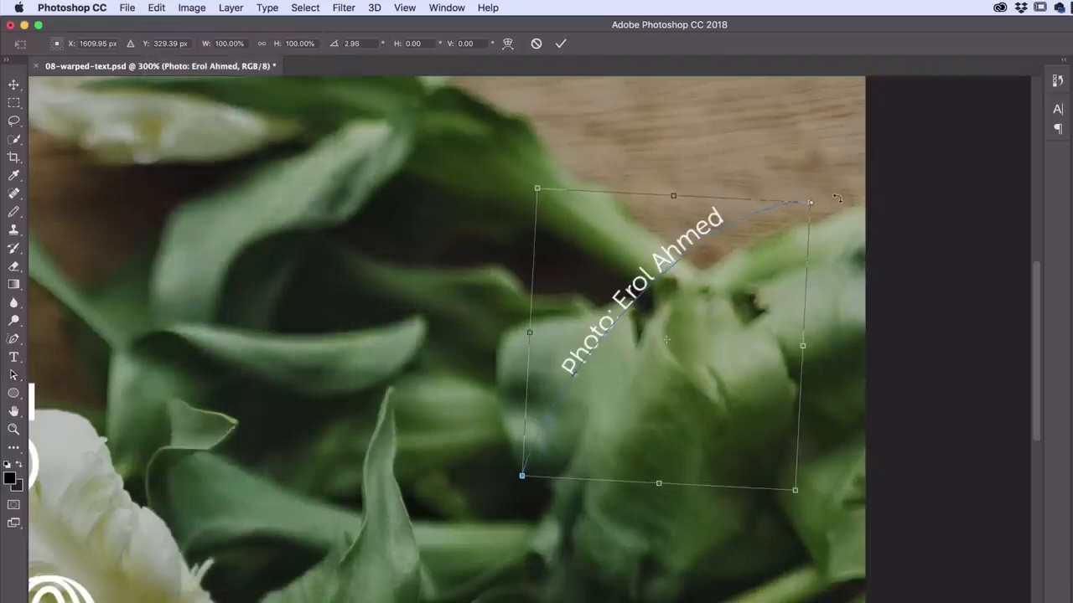
{"action": "key", "text": "Return"}
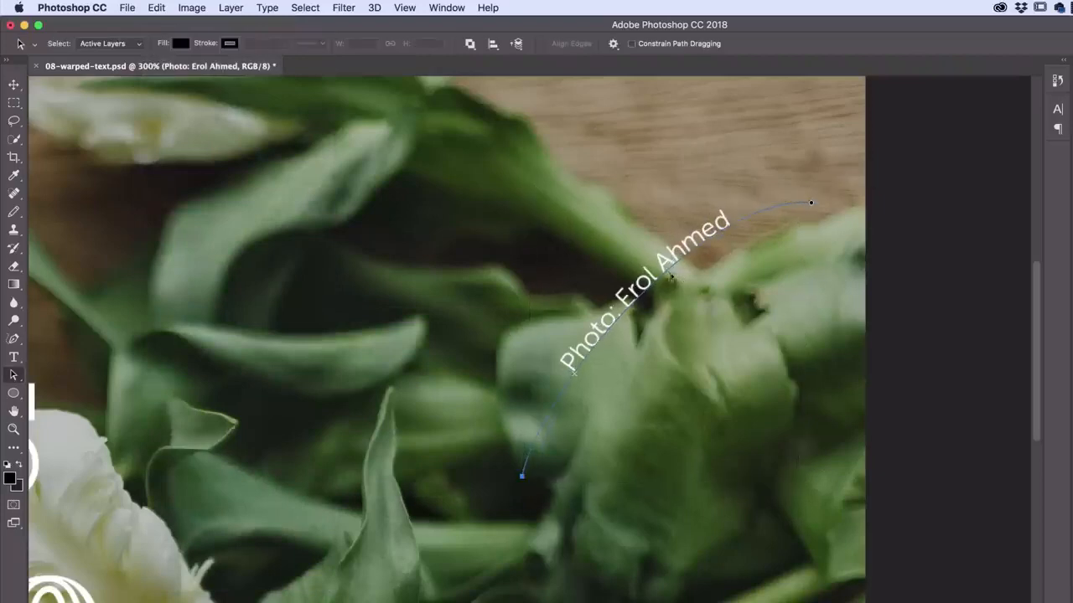
{"action": "left_click", "coordinate": [671, 277]}
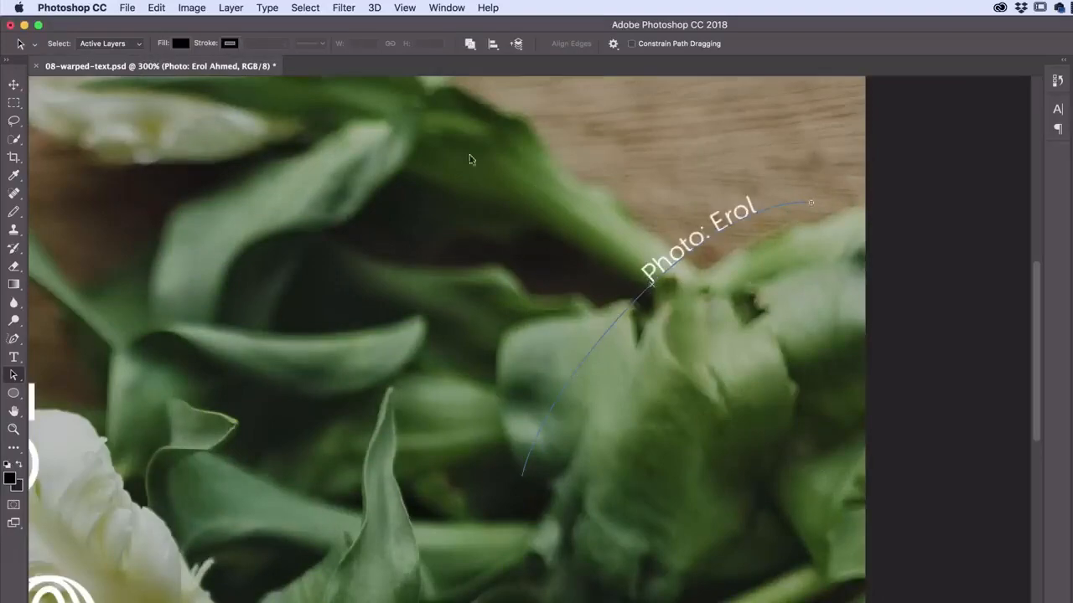
{"action": "left_click", "coordinate": [154, 8]}
{"action": "key", "text": "Escape"}
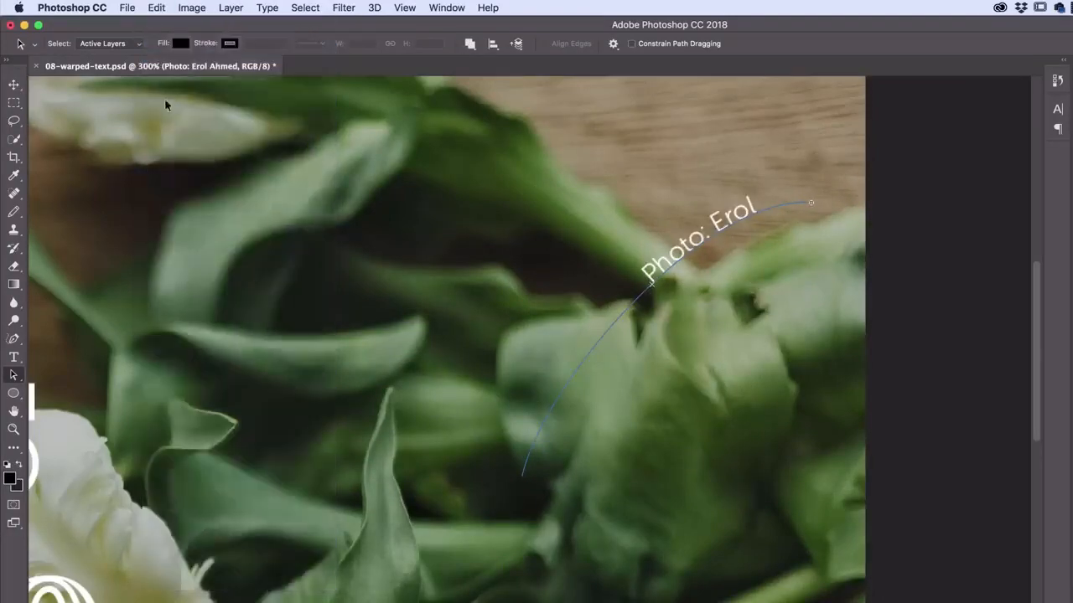
{"action": "key", "text": "super+z"}
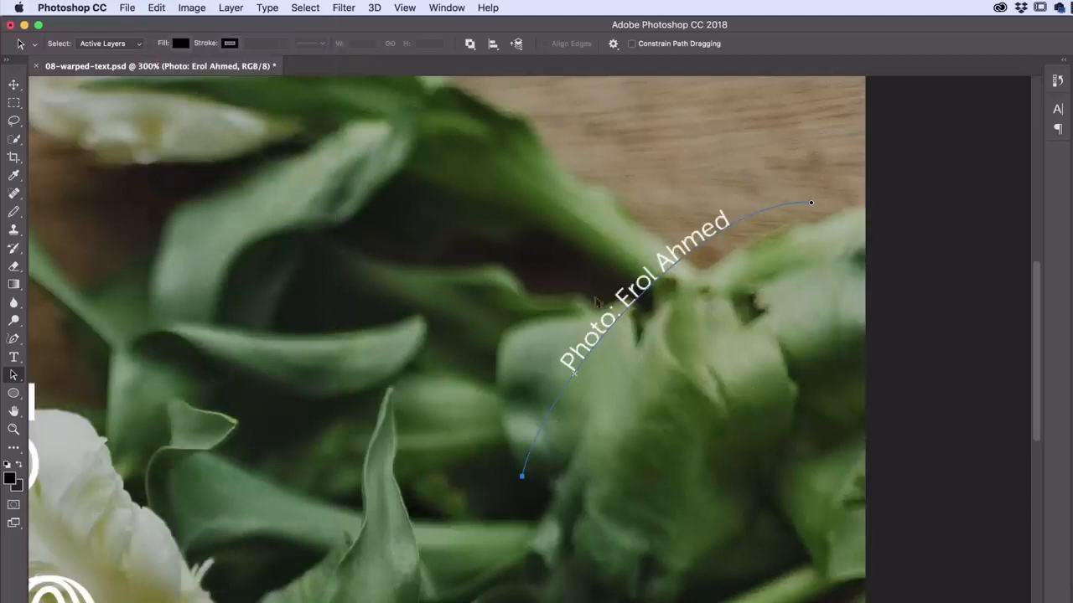
Nudge the photo credit slightly to the right with the Move tool and change its text colour to light grey cacaca
{"action": "left_click", "coordinate": [13, 84]}
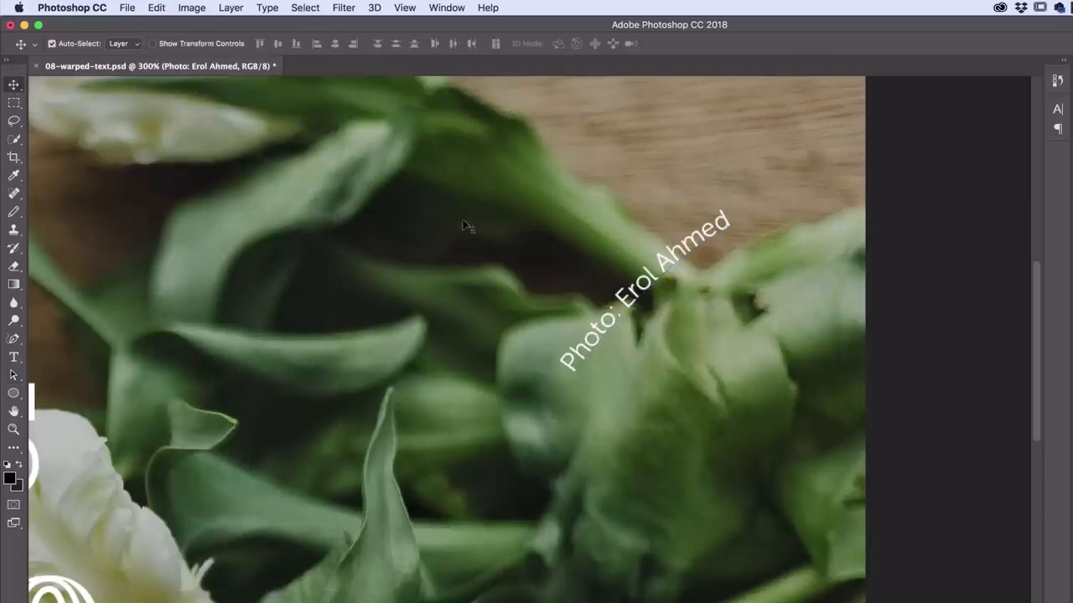
{"action": "left_click_drag", "start_coordinate": [654, 283], "coordinate": [666, 285]}
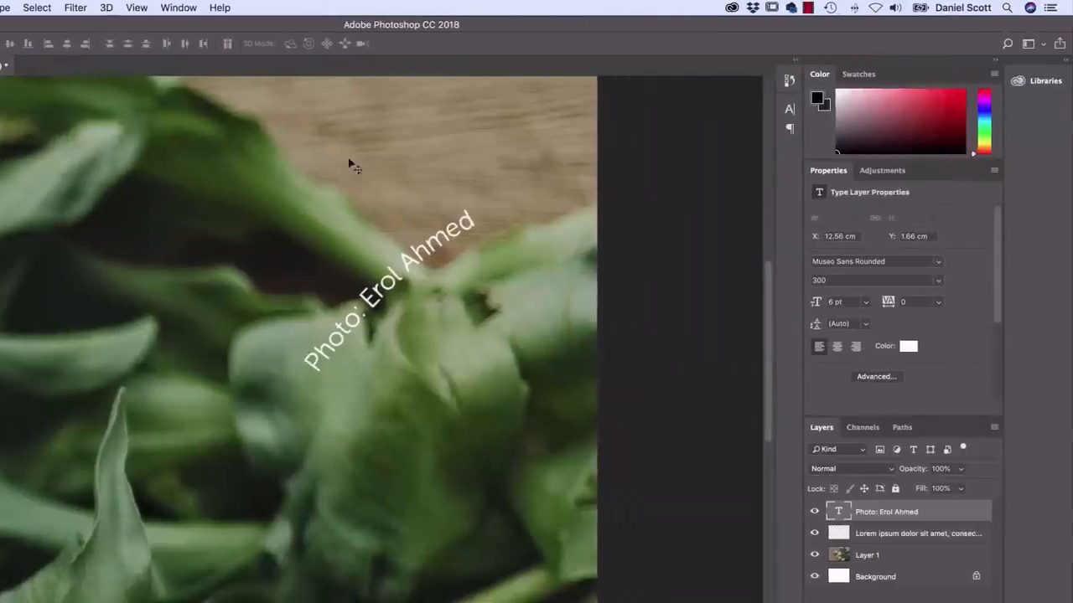
{"action": "left_click", "coordinate": [907, 348]}
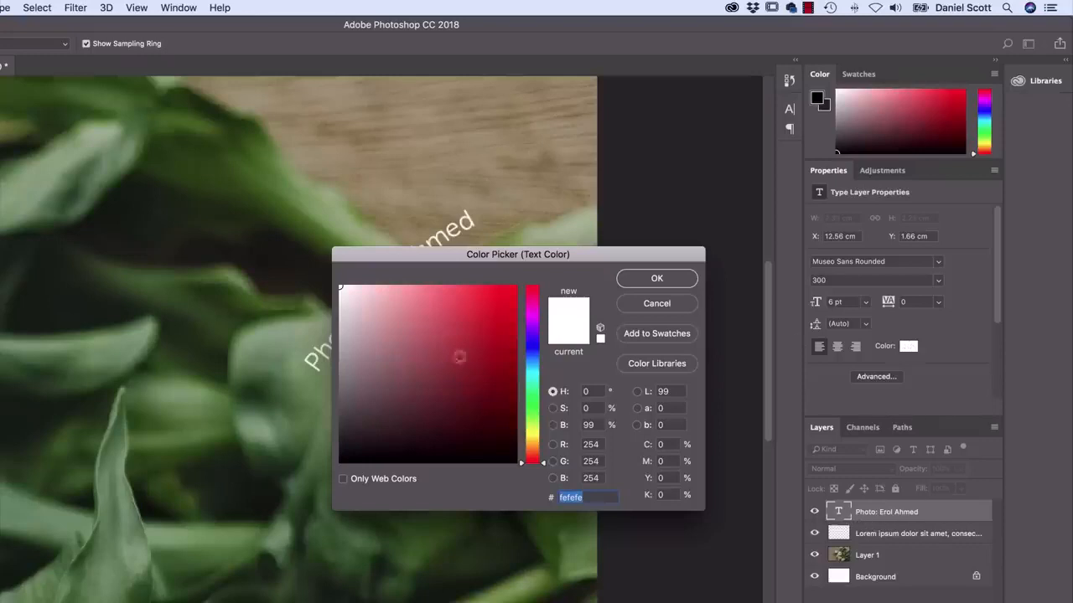
{"action": "left_click_drag", "start_coordinate": [366, 322], "coordinate": [337, 320]}
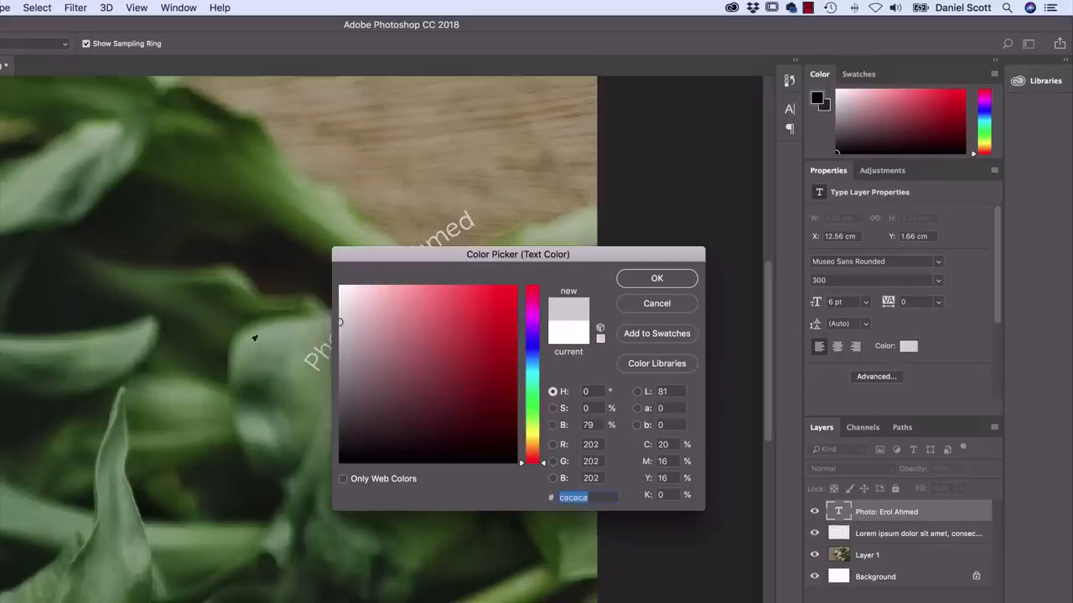
{"action": "left_click", "coordinate": [683, 282]}
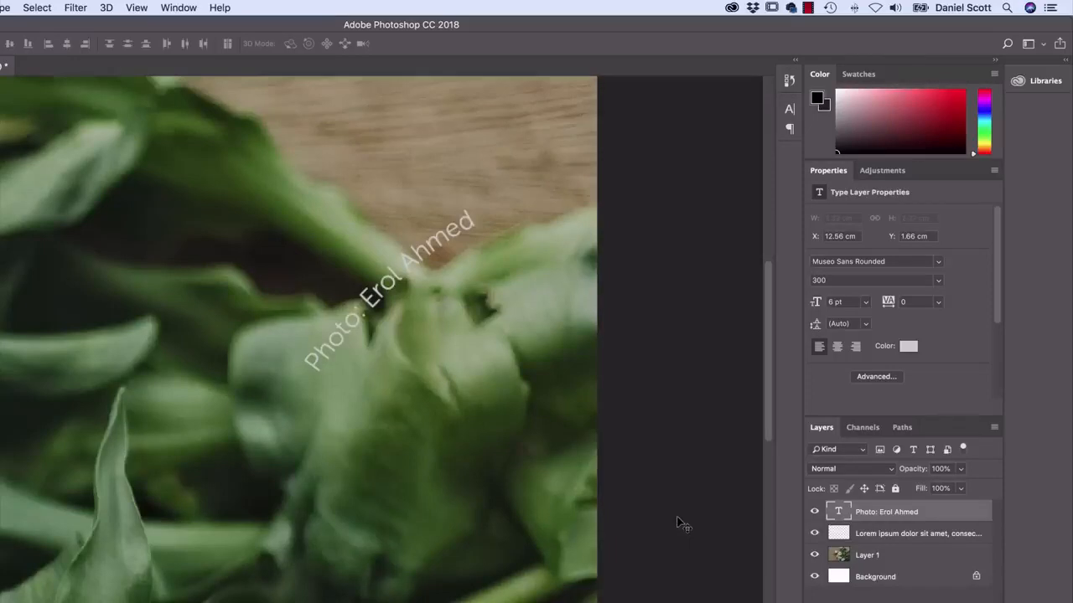
Draw a circular path about 251 px across over the lower tulip stems, using the Ellipse tool in Path mode
{"action": "key", "text": "super+minus"}
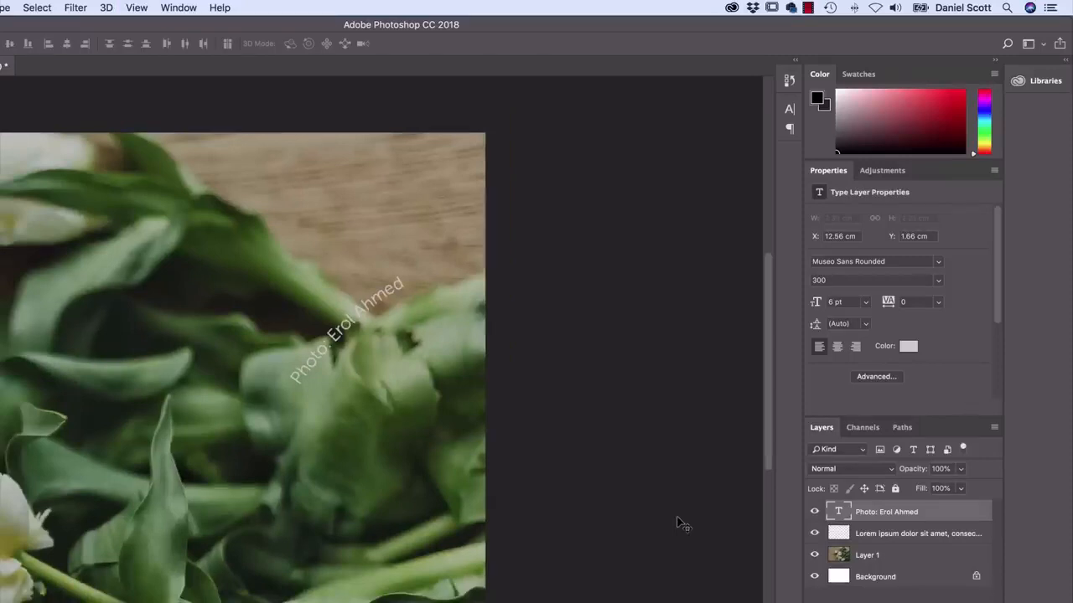
{"action": "key", "text": "super+minus"}
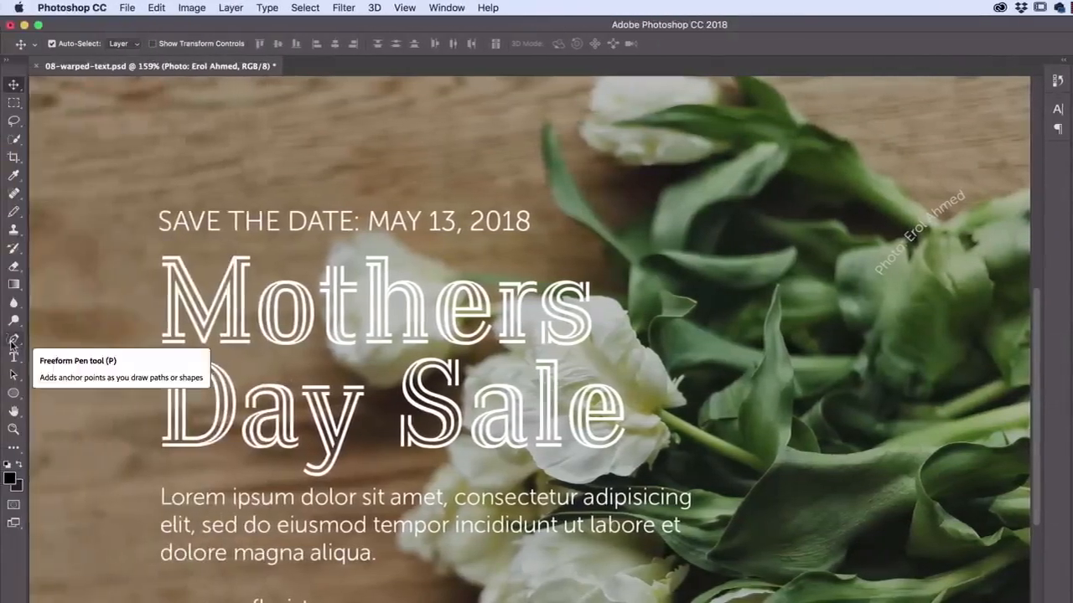
{"action": "left_click", "coordinate": [11, 395]}
{"action": "left_click", "coordinate": [72, 394]}
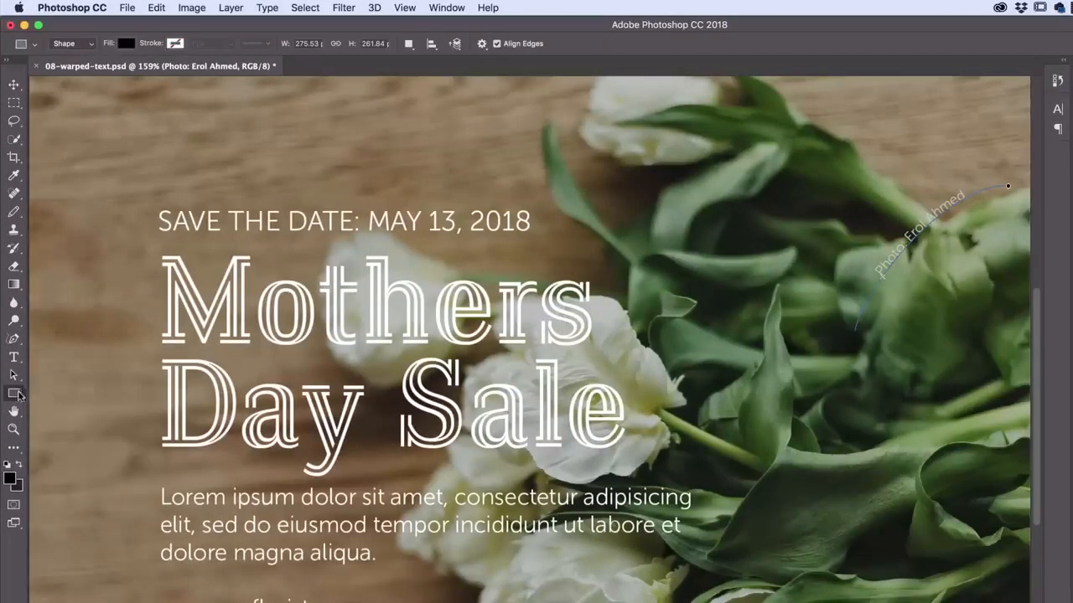
{"action": "left_click", "coordinate": [14, 400]}
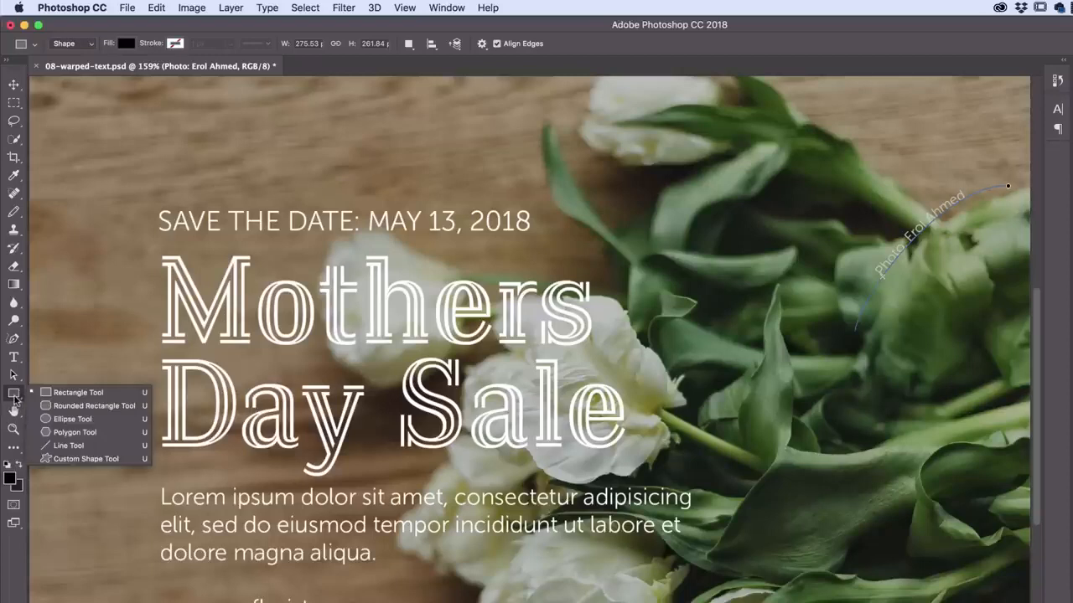
{"action": "left_click", "coordinate": [72, 419]}
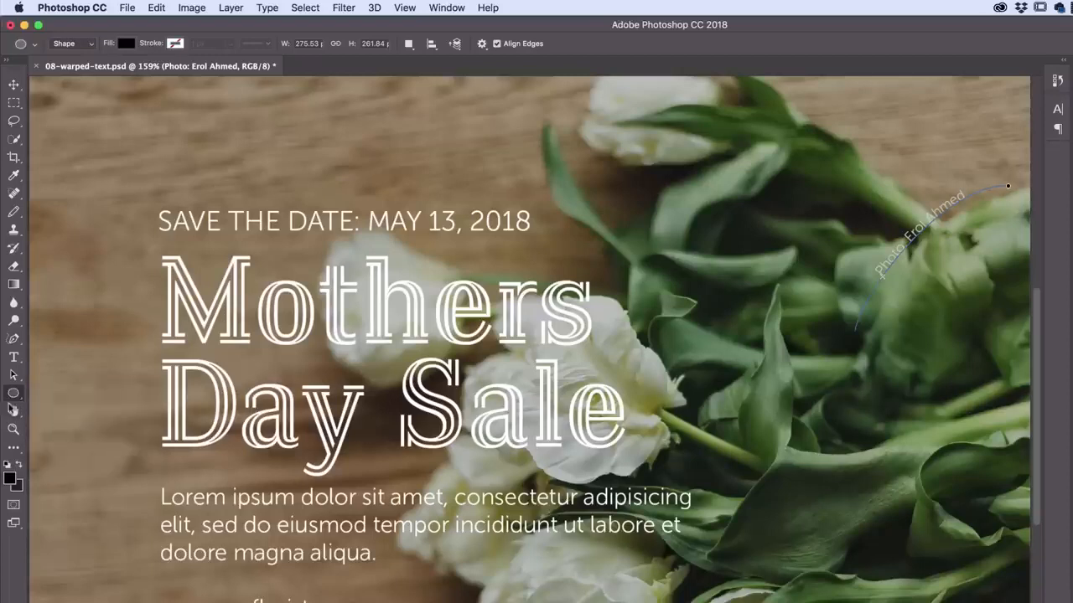
{"action": "left_click", "coordinate": [84, 43]}
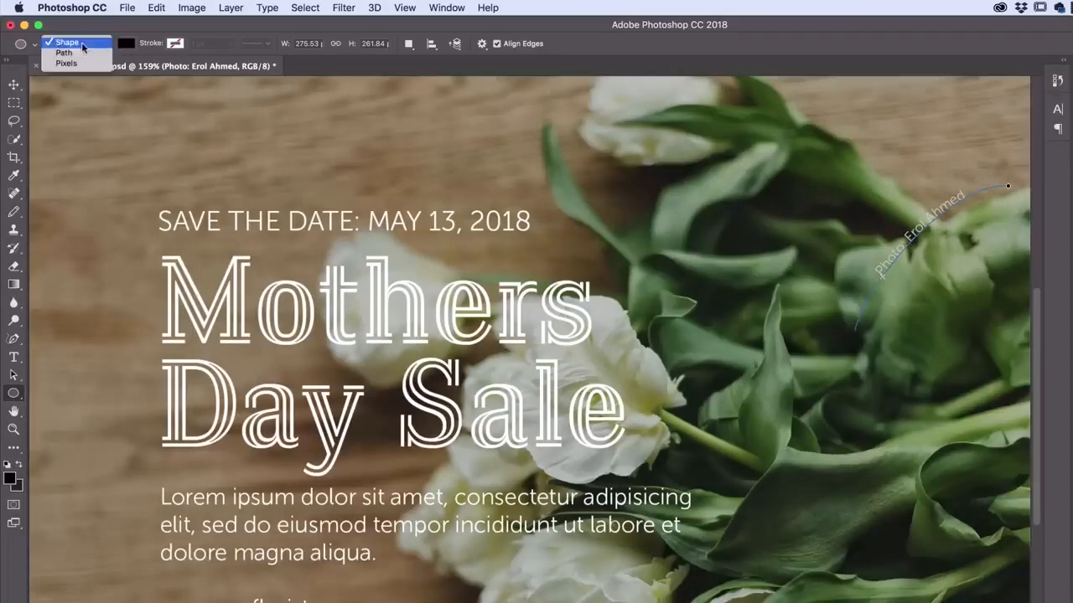
{"action": "left_click", "coordinate": [84, 46]}
{"action": "left_click", "coordinate": [84, 45]}
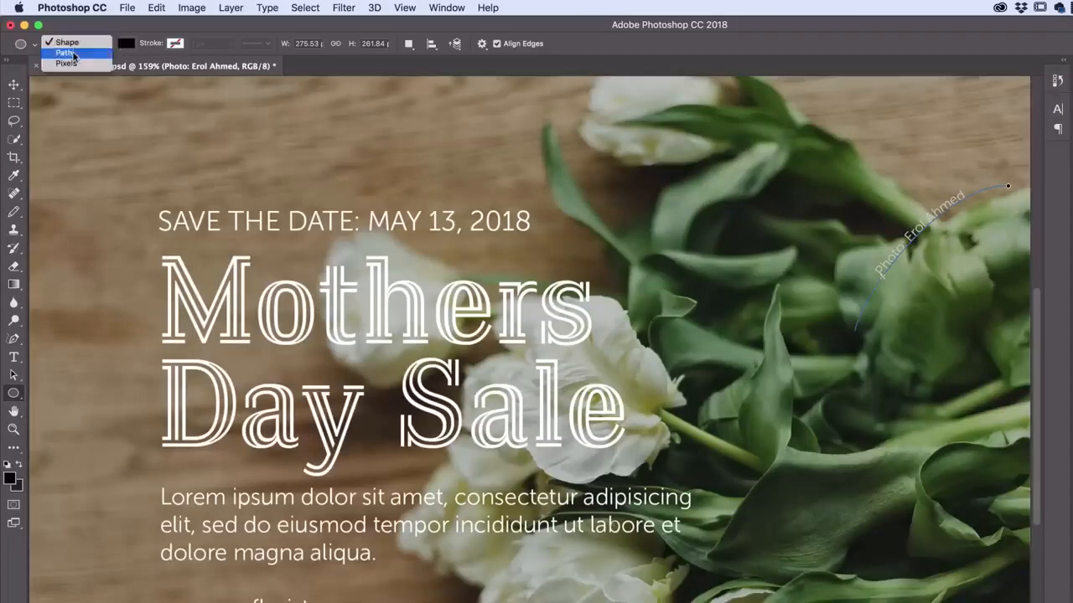
{"action": "left_click", "coordinate": [71, 53]}
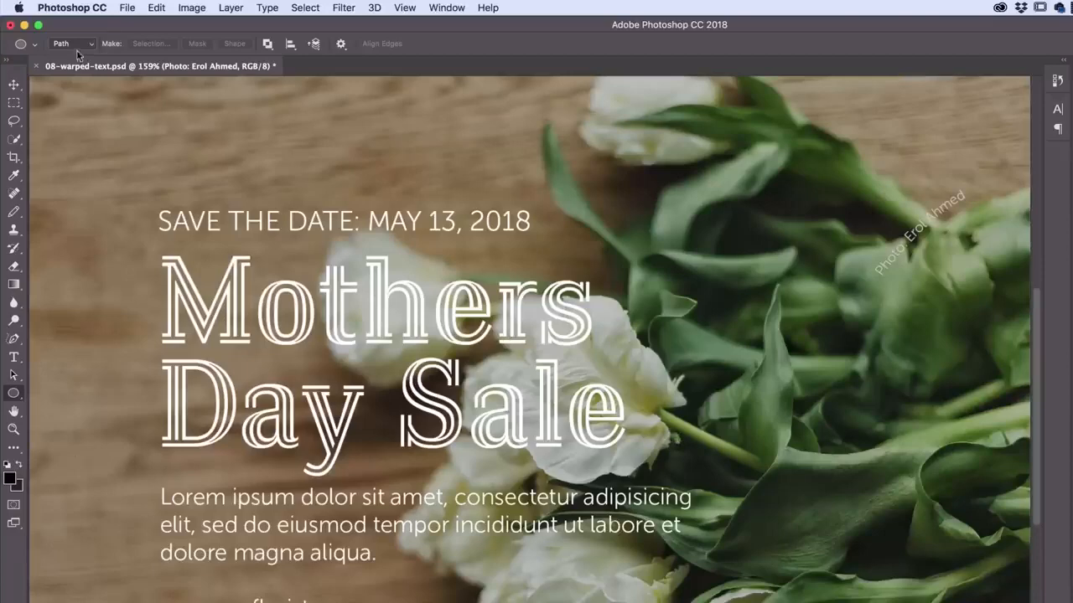
{"action": "scroll", "coordinate": [586, 599], "scroll_direction": "right", "scroll_amount": 5}
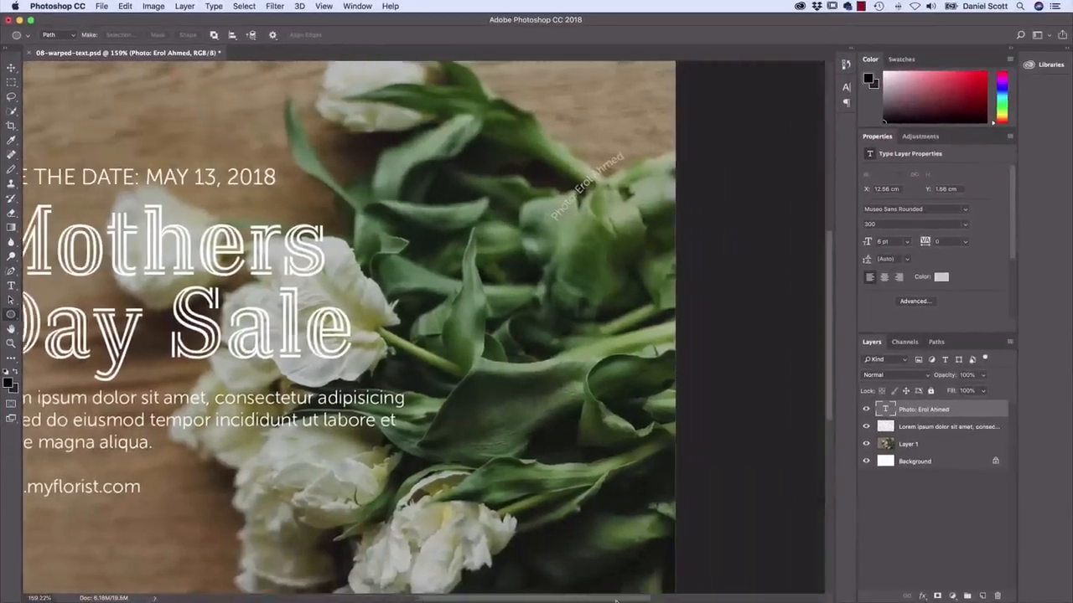
{"action": "scroll", "coordinate": [587, 599], "scroll_direction": "left", "scroll_amount": 6}
{"action": "scroll", "coordinate": [574, 600], "scroll_direction": "left", "scroll_amount": 2}
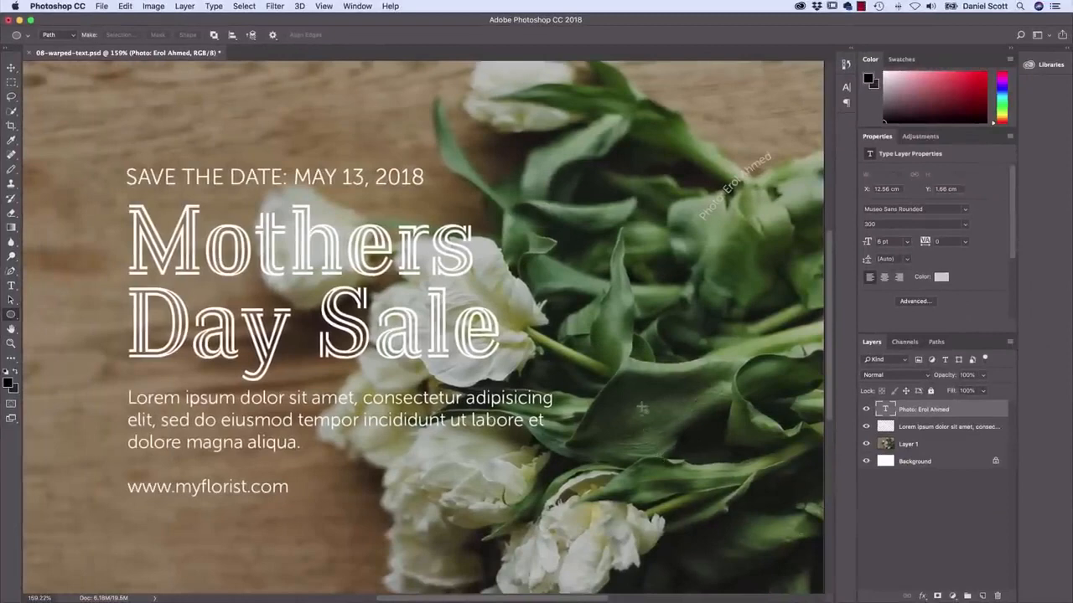
{"action": "left_click_drag", "start_coordinate": [670, 429], "coordinate": [750, 539]}
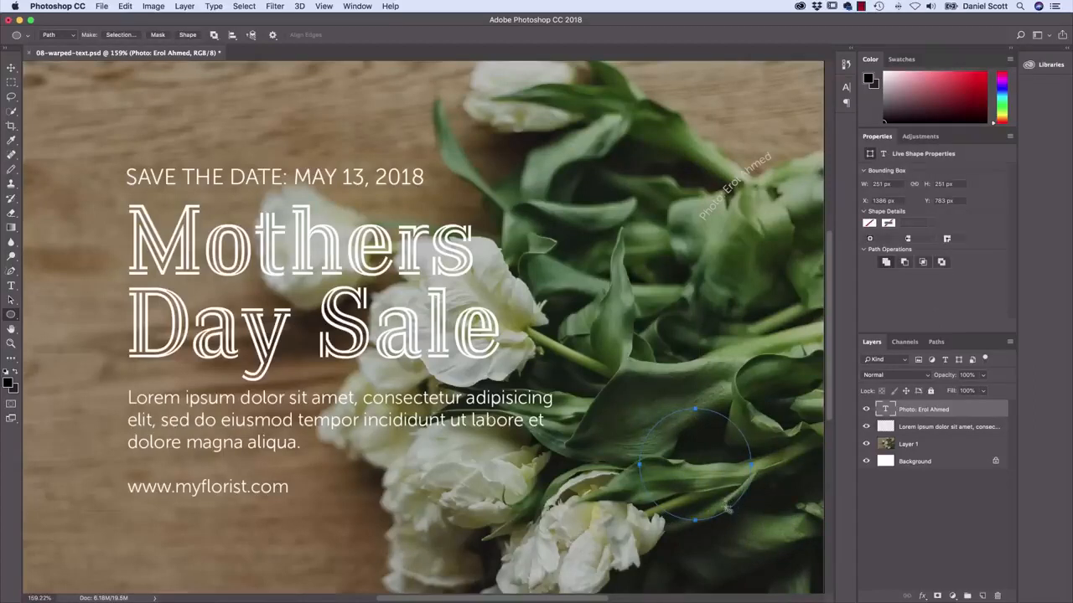
Start type inside the circular path and enter several lines of random placeholder text that wrap within the circle
{"action": "left_click", "coordinate": [11, 287]}
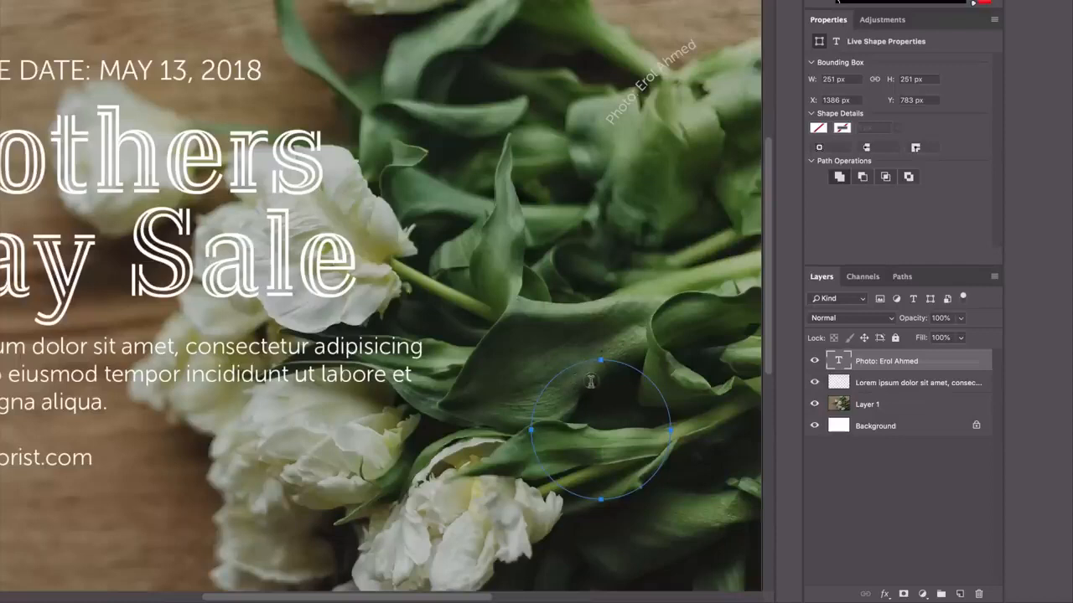
{"action": "left_click", "coordinate": [590, 381]}
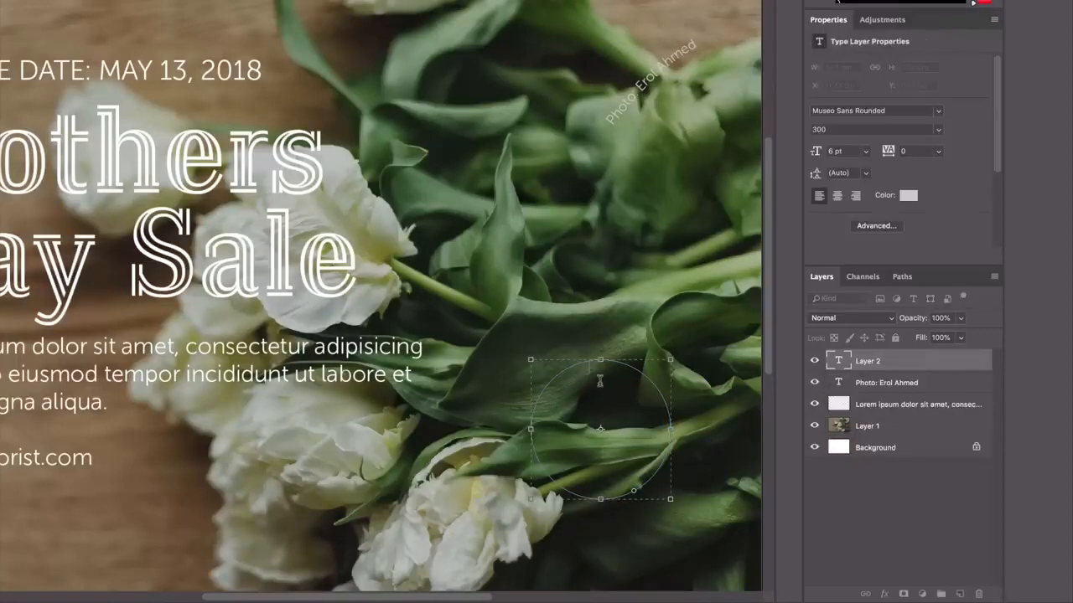
{"action": "type", "text": "jlk;jsadf;lksjdf;lksajld;fk jsal;dfkj lsak"}
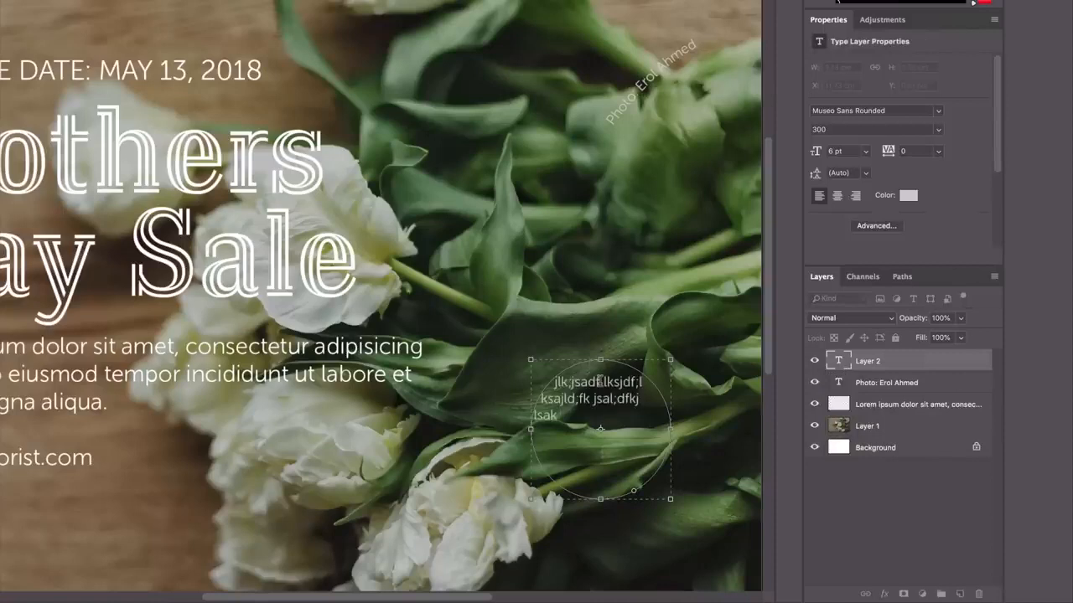
{"action": "type", "text": "j df"}
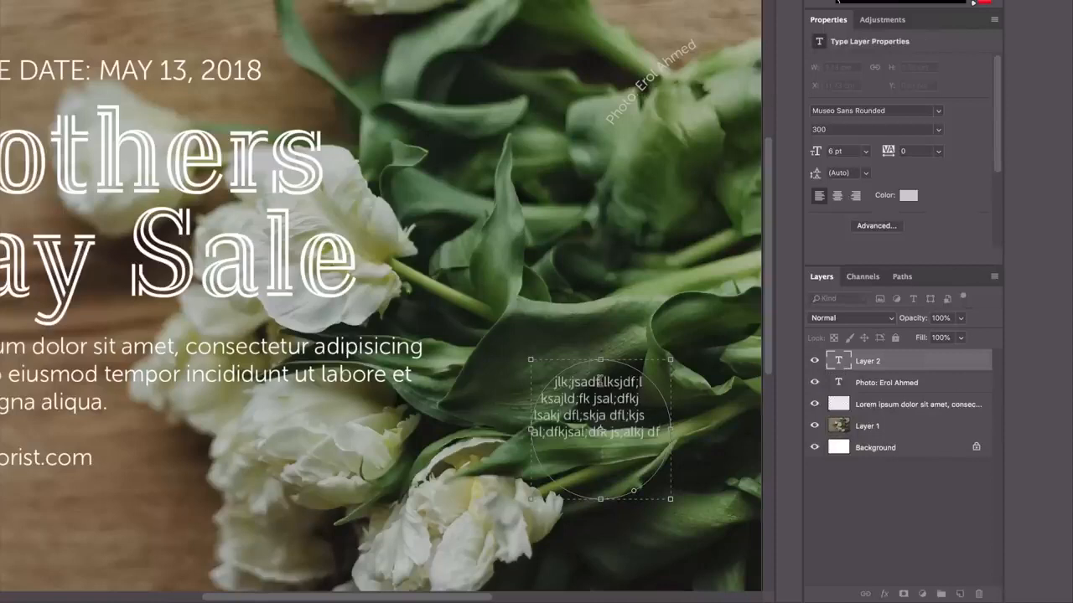
{"action": "type", "text": "l,skja dfl;kjs al;dfkjsal;dfk js,alkj dfkajslkdfj als;dkfja, df"}
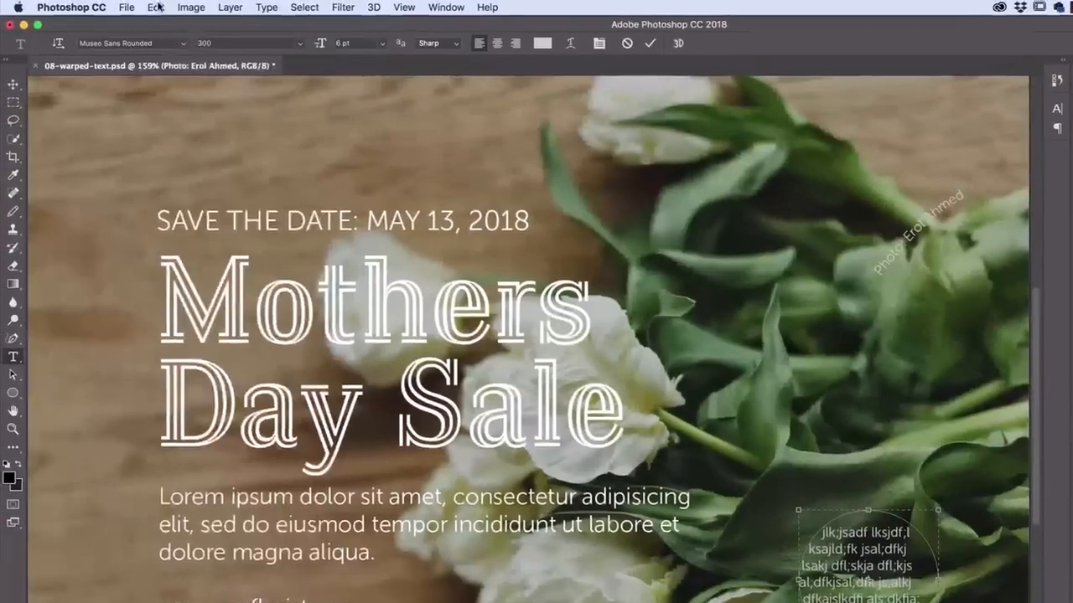
Commit the placeholder text inside the circular path and step back through the history until only the empty circle is left
{"action": "left_click", "coordinate": [160, 7]}
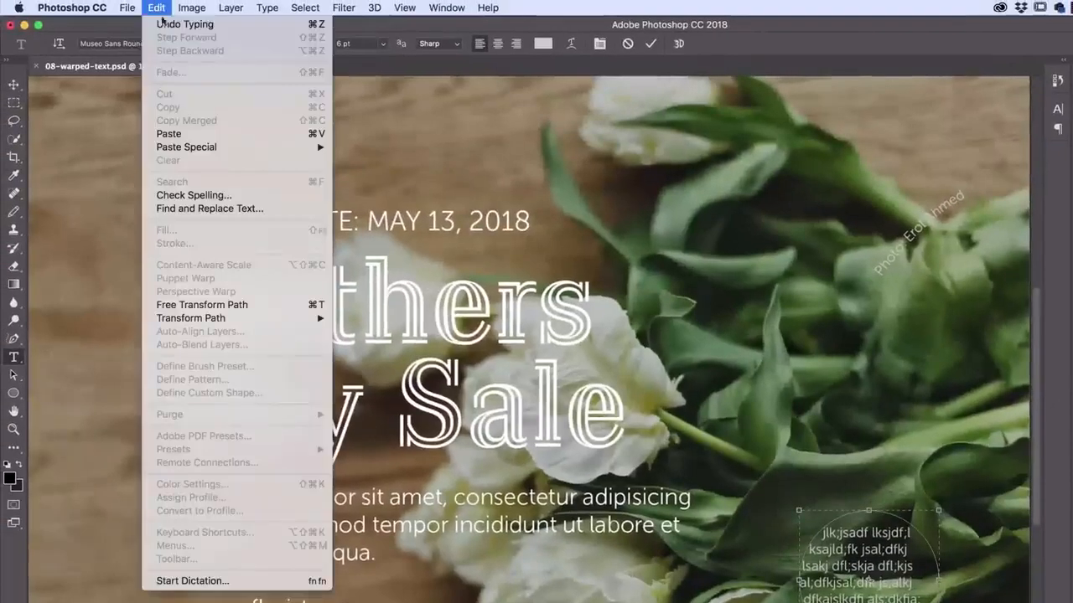
{"action": "left_click", "coordinate": [162, 23]}
{"action": "left_click", "coordinate": [159, 7]}
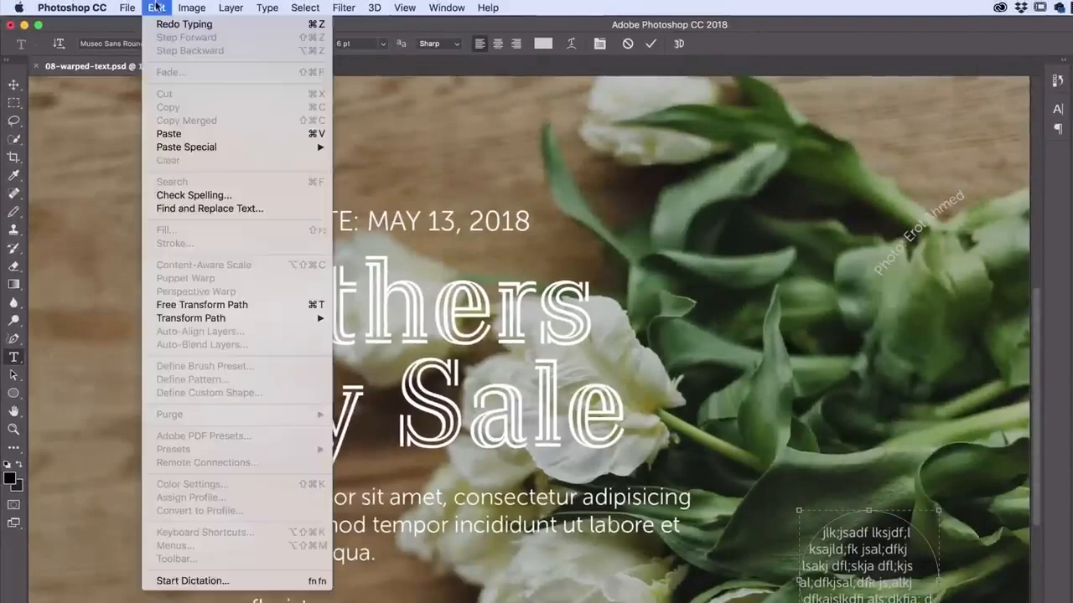
{"action": "left_click", "coordinate": [158, 7]}
{"action": "left_click", "coordinate": [156, 7]}
{"action": "left_click", "coordinate": [156, 7]}
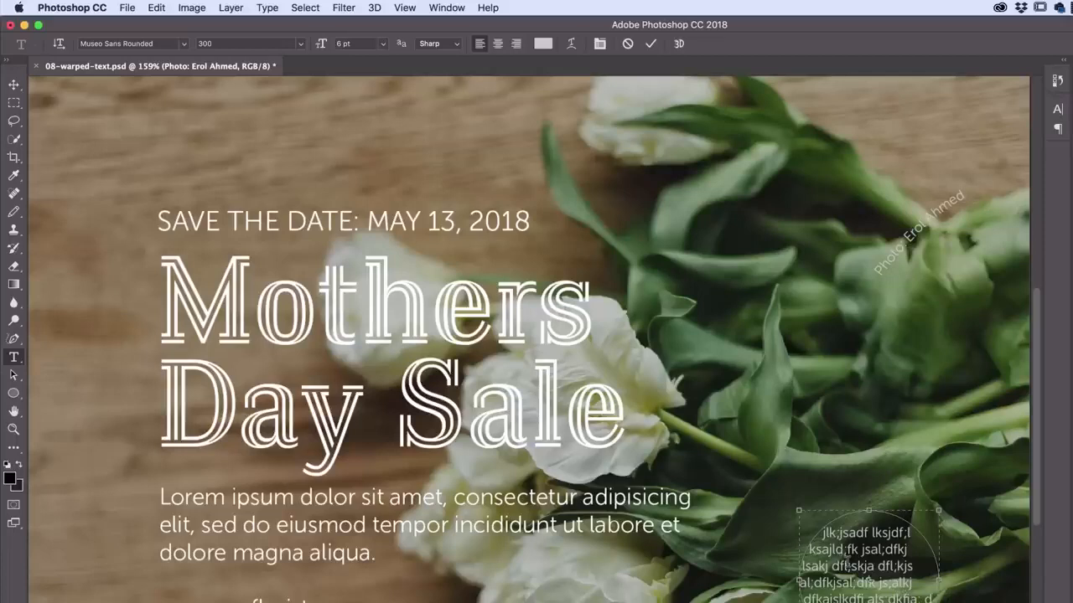
{"action": "key", "text": "super+Return"}
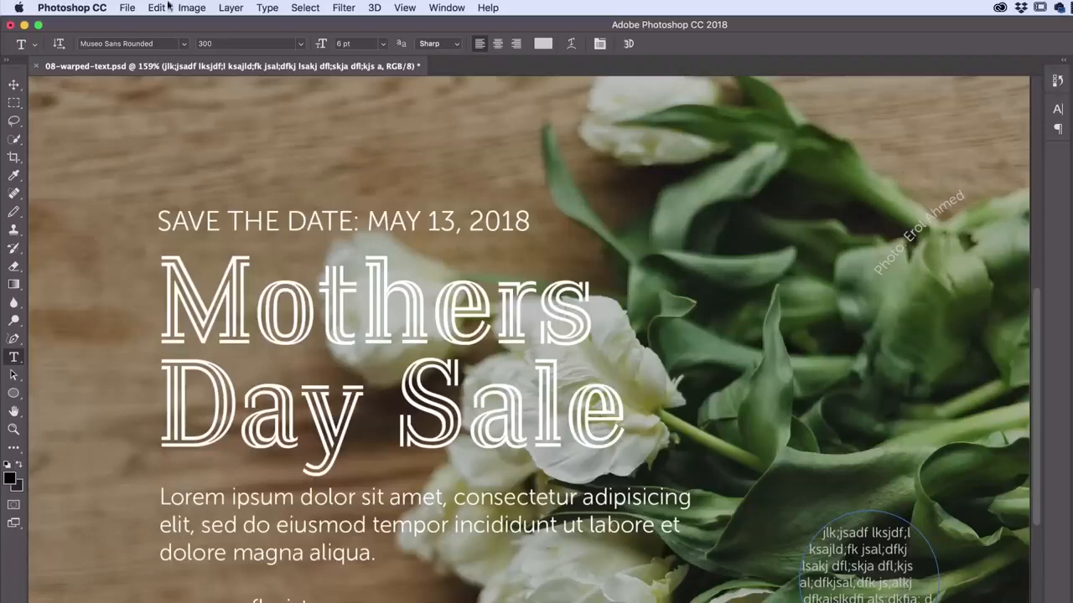
{"action": "left_click", "coordinate": [166, 8]}
{"action": "left_click", "coordinate": [171, 51]}
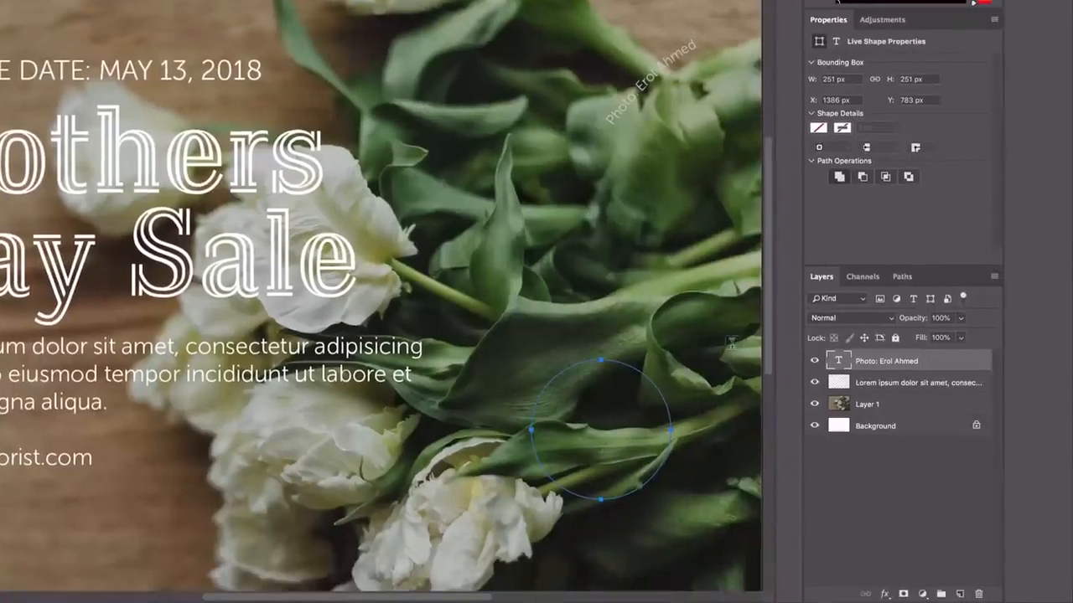
Add the text FRESHNESS GUARANTEED along the outside of the circular path, starting at its topmost point, and centre-align it
{"action": "left_click", "coordinate": [598, 358]}
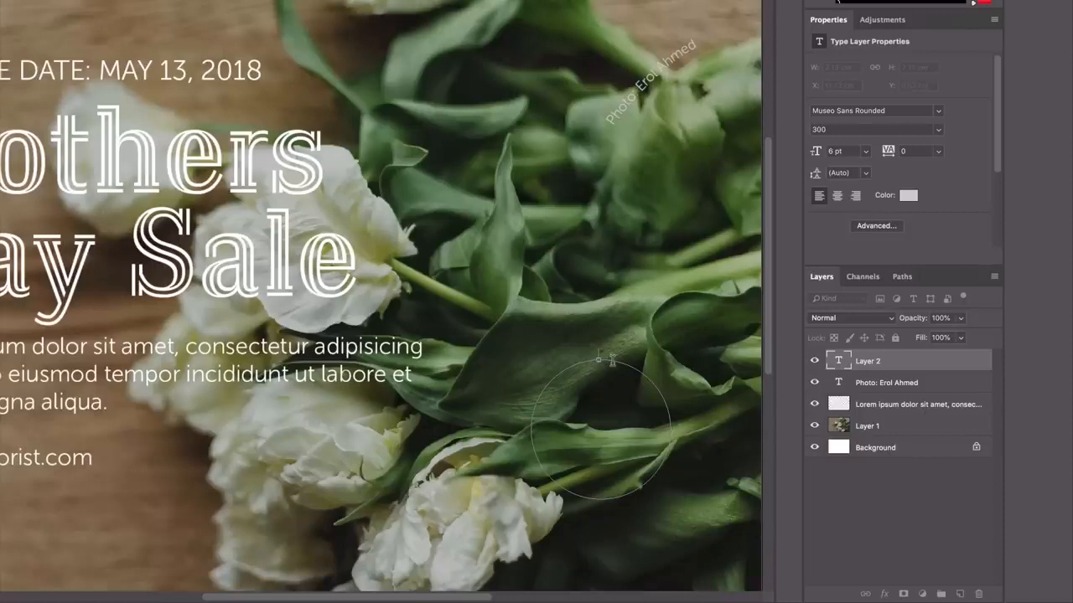
{"action": "type", "text": "FRESHNESS GUARANTEED"}
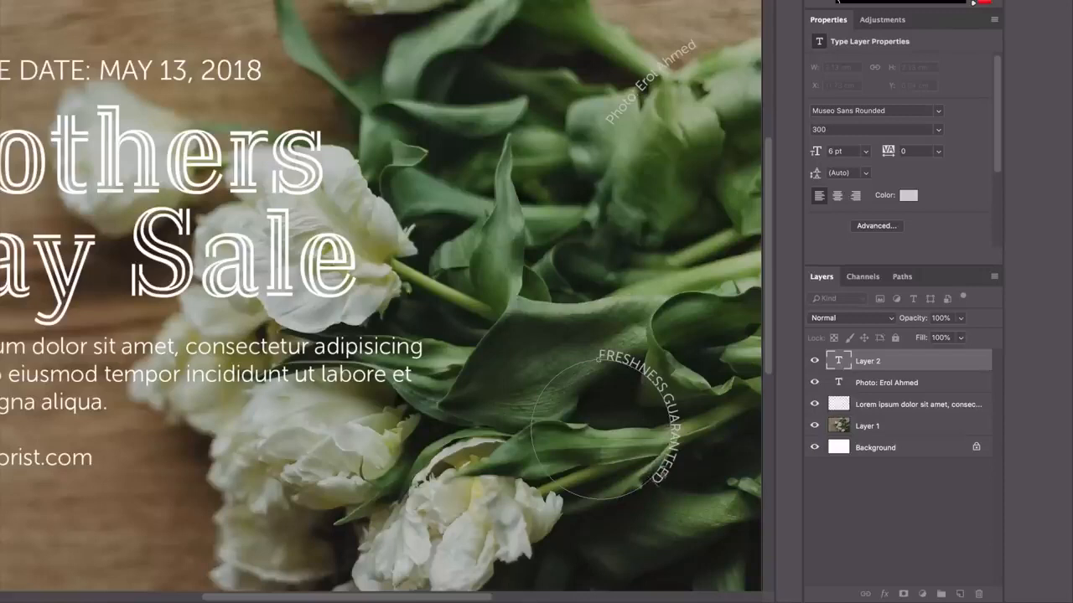
{"action": "left_click", "coordinate": [837, 197]}
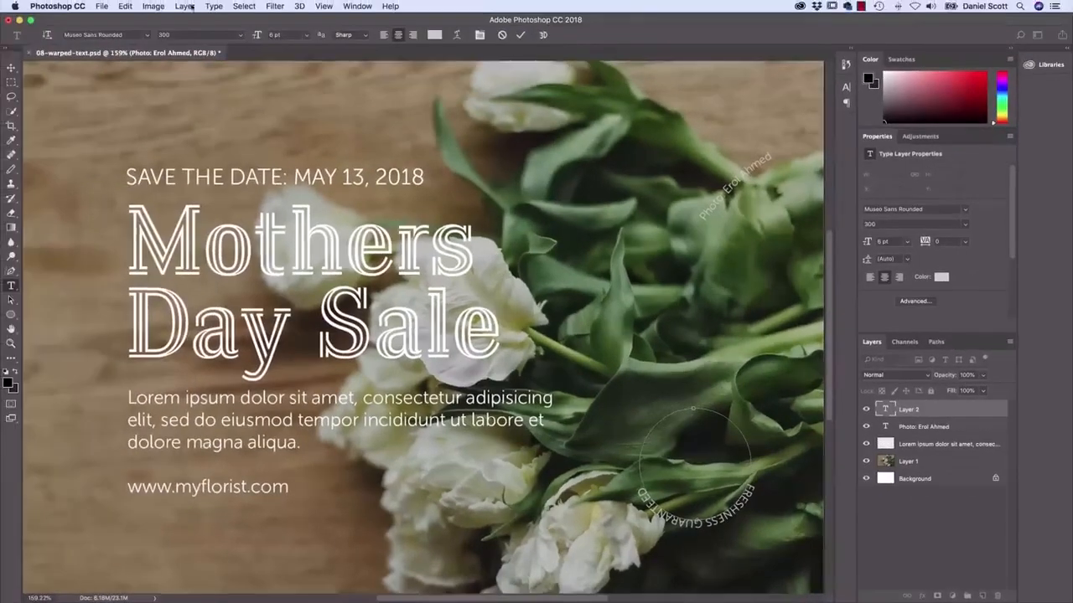
Rotate the circular text path so FRESHNESS GUARANTEED arches over the top of the circle, and apply the transformation
{"action": "left_click", "coordinate": [125, 5]}
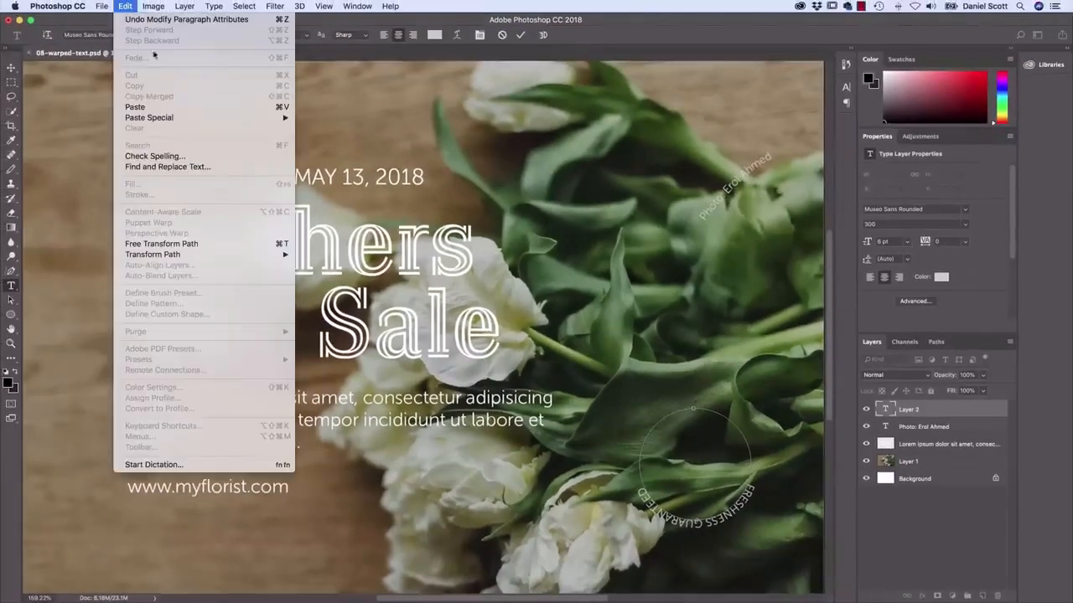
{"action": "mouse_move", "coordinate": [198, 257]}
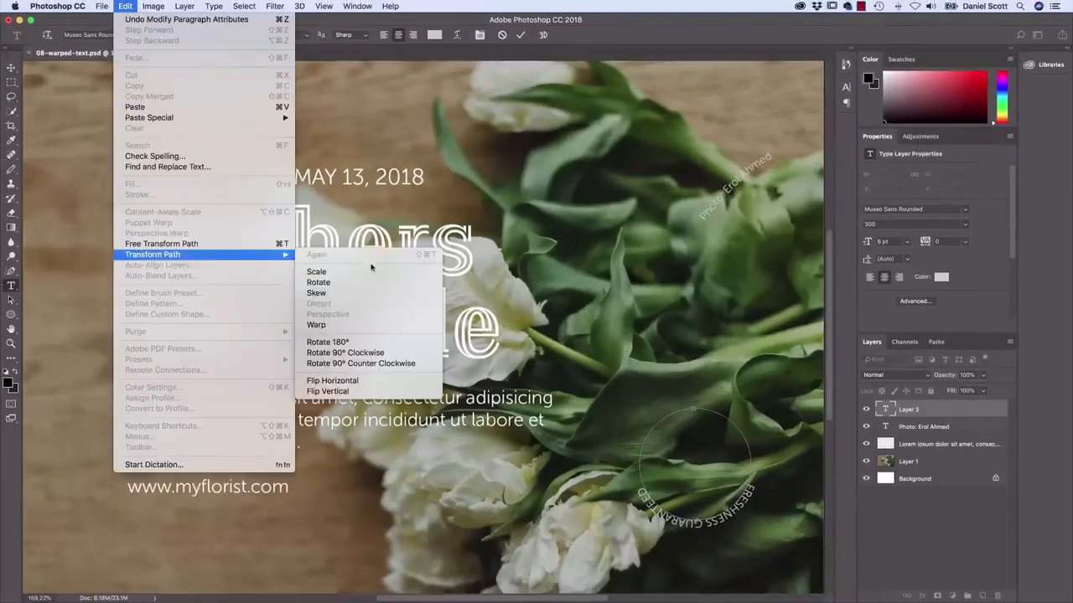
{"action": "left_click", "coordinate": [342, 283]}
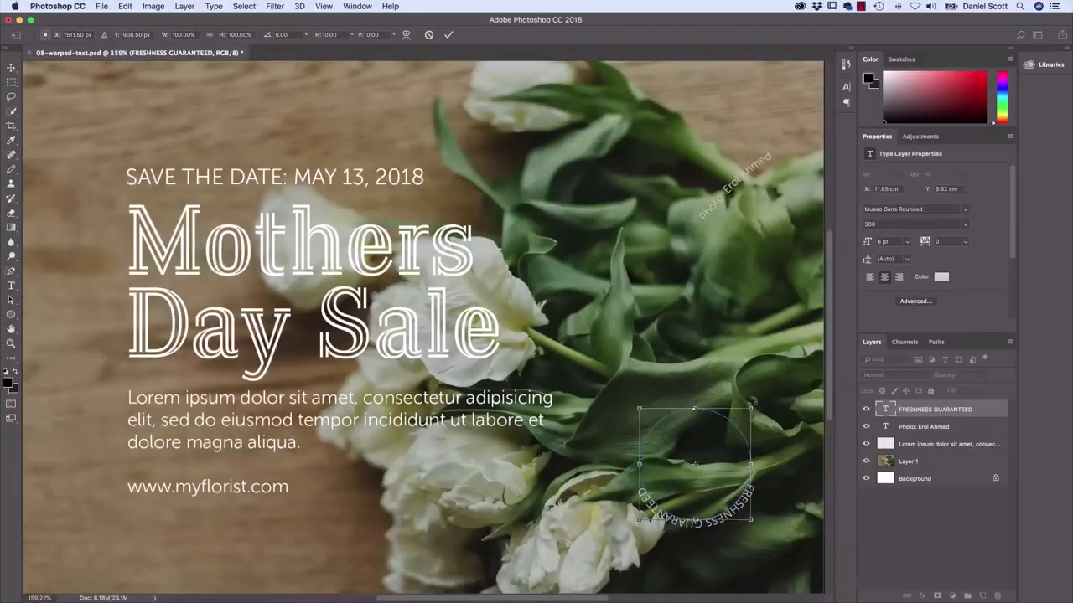
{"action": "left_click_drag", "start_coordinate": [751, 419], "coordinate": [674, 419]}
{"action": "key", "text": "Return"}
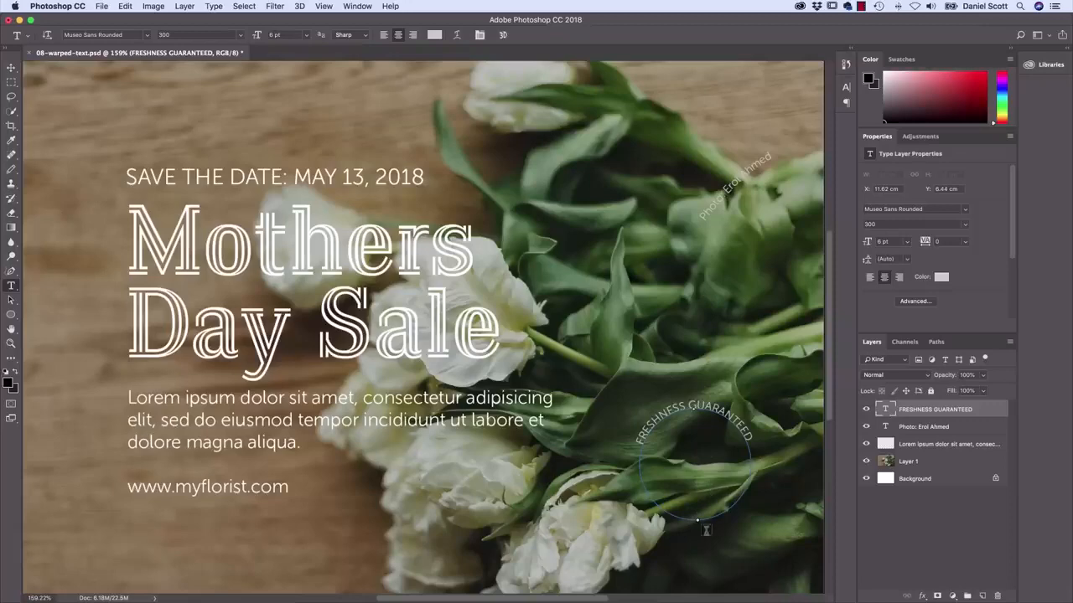
Set the FRESHNESS GUARANTEED text to 5 pt in white ffffff and commit the edit
{"action": "triple_click", "coordinate": [722, 413]}
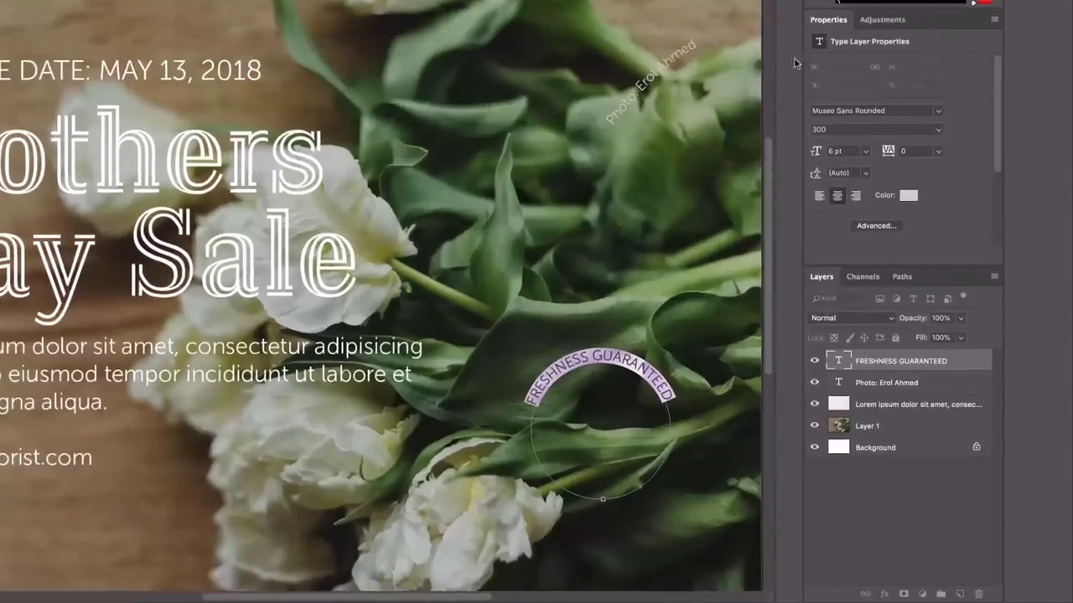
{"action": "left_click_drag", "start_coordinate": [815, 151], "coordinate": [782, 147]}
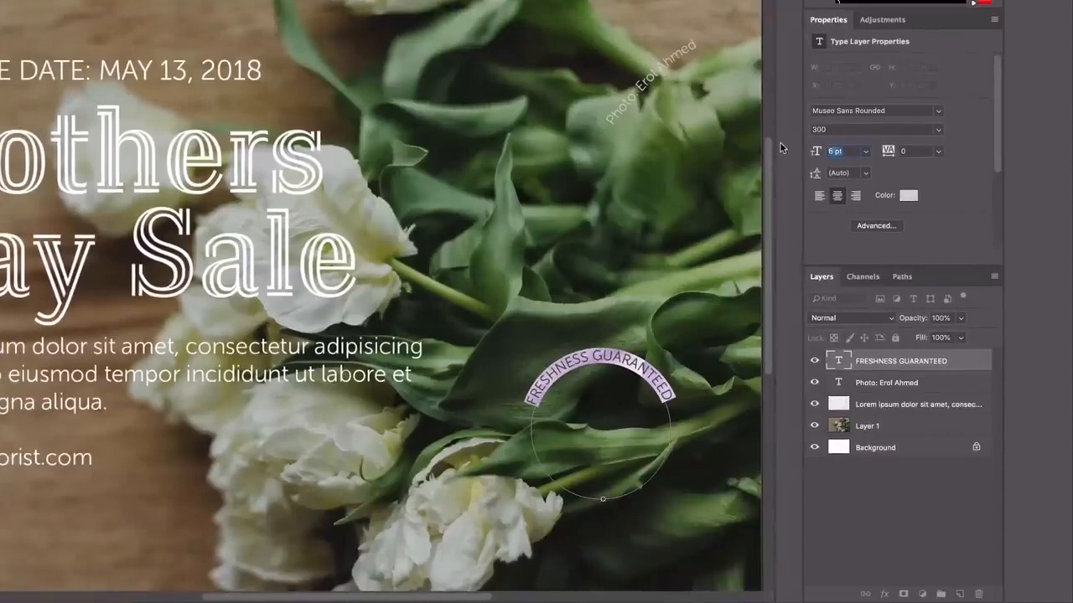
{"action": "left_click", "coordinate": [909, 199]}
{"action": "left_click_drag", "start_coordinate": [427, 172], "coordinate": [308, 113]}
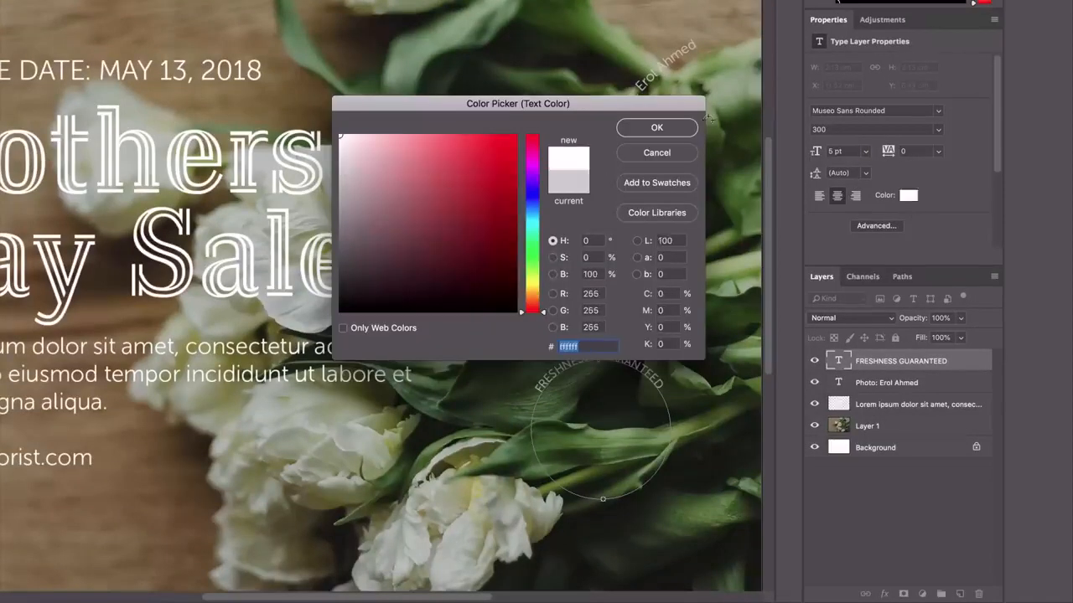
{"action": "key", "text": "Return"}
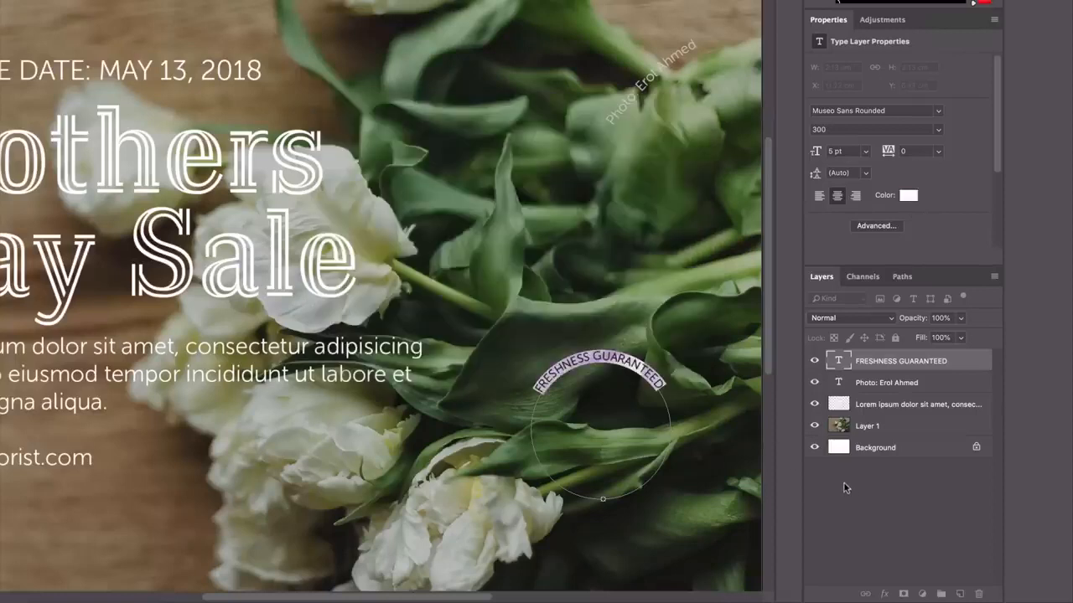
{"action": "key", "text": "ctrl+Return"}
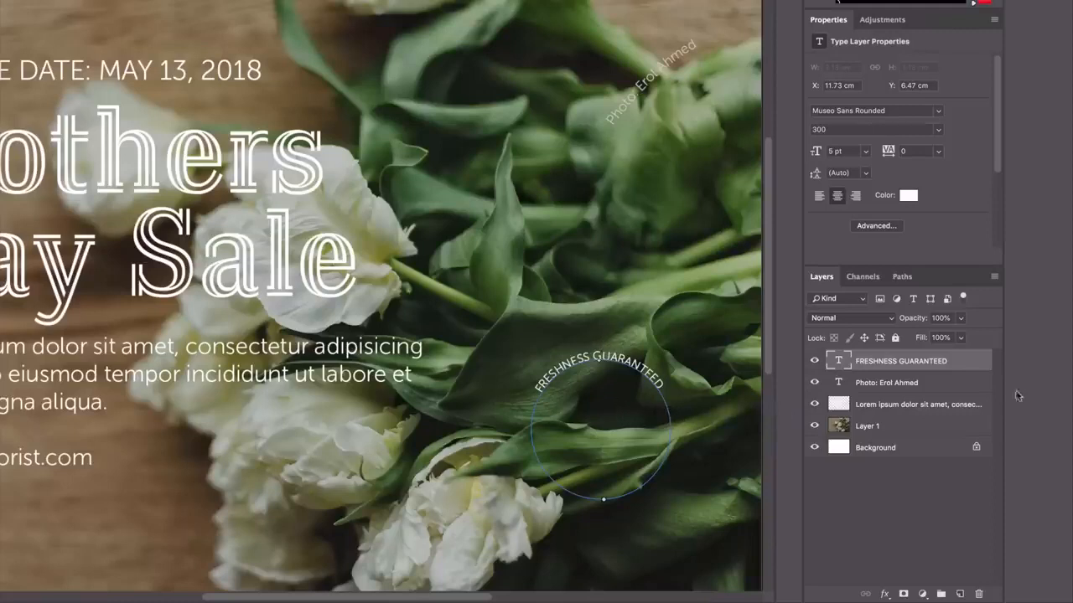
Duplicate the FRESHNESS GUARANTEED layer within the same document and name the copy NEXT DAY
{"action": "right_click", "coordinate": [864, 366]}
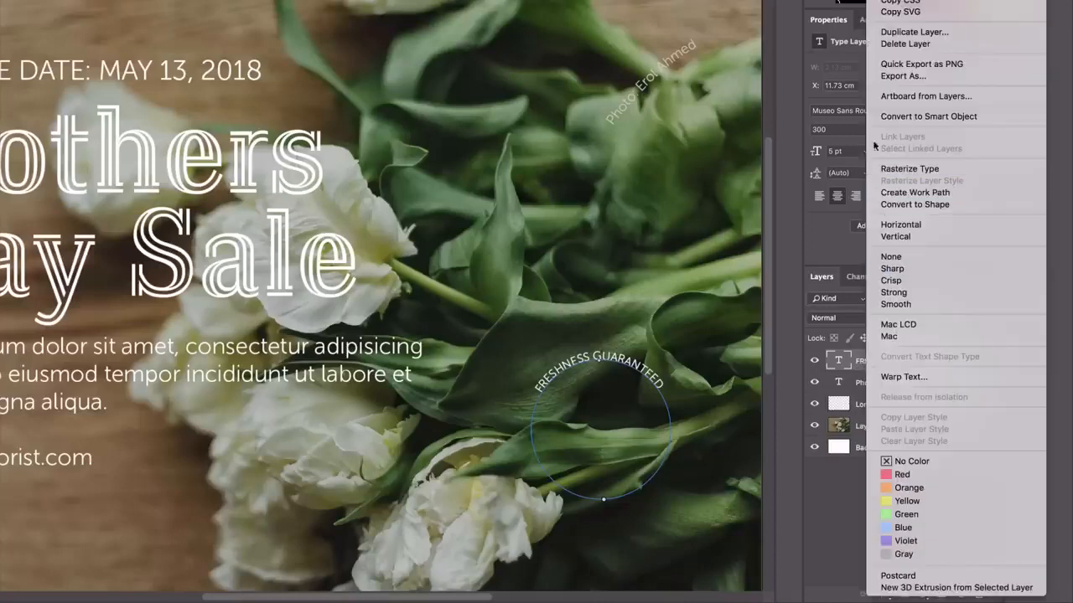
{"action": "left_click", "coordinate": [913, 32]}
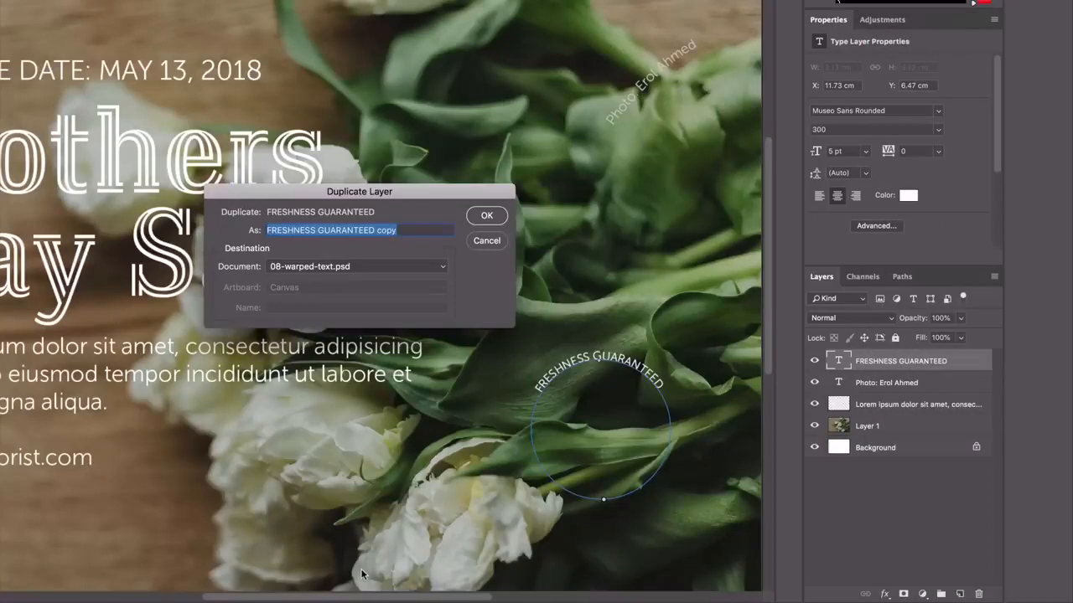
{"action": "type", "text": "NEXT DAY"}
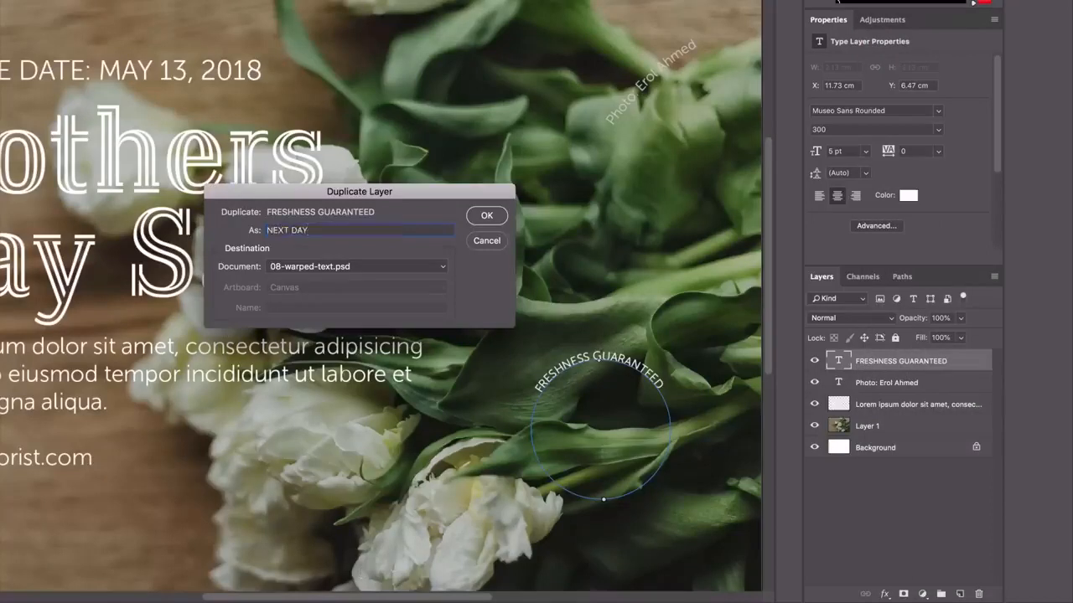
{"action": "left_click", "coordinate": [487, 218]}
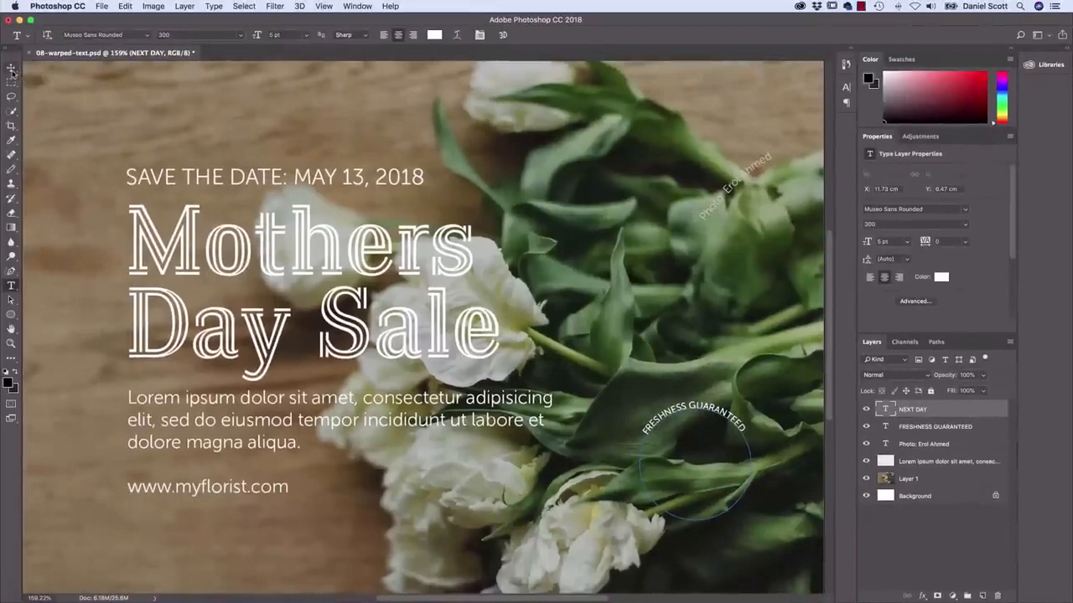
Move the NEXT DAY copy straight below the original curved text with the Move tool
{"action": "left_click", "coordinate": [10, 68]}
{"action": "left_click_drag", "start_coordinate": [722, 415], "coordinate": [686, 453]}
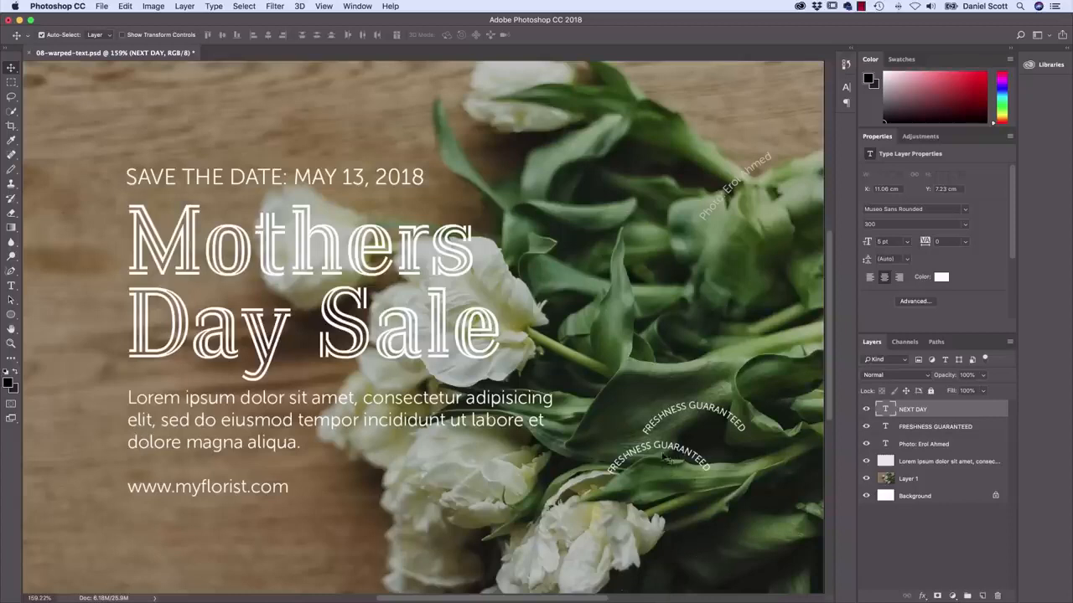
{"action": "left_click_drag", "start_coordinate": [650, 458], "coordinate": [687, 453]}
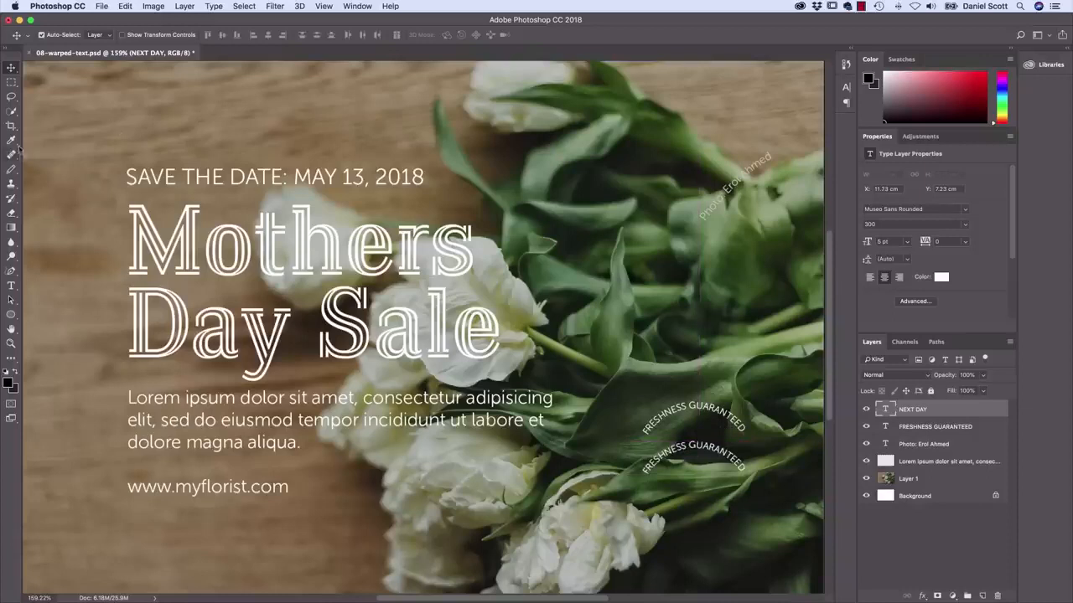
Flip the NEXT DAY layer's text to the inside of its circular path with the Path Selection tool
{"action": "left_click", "coordinate": [11, 286]}
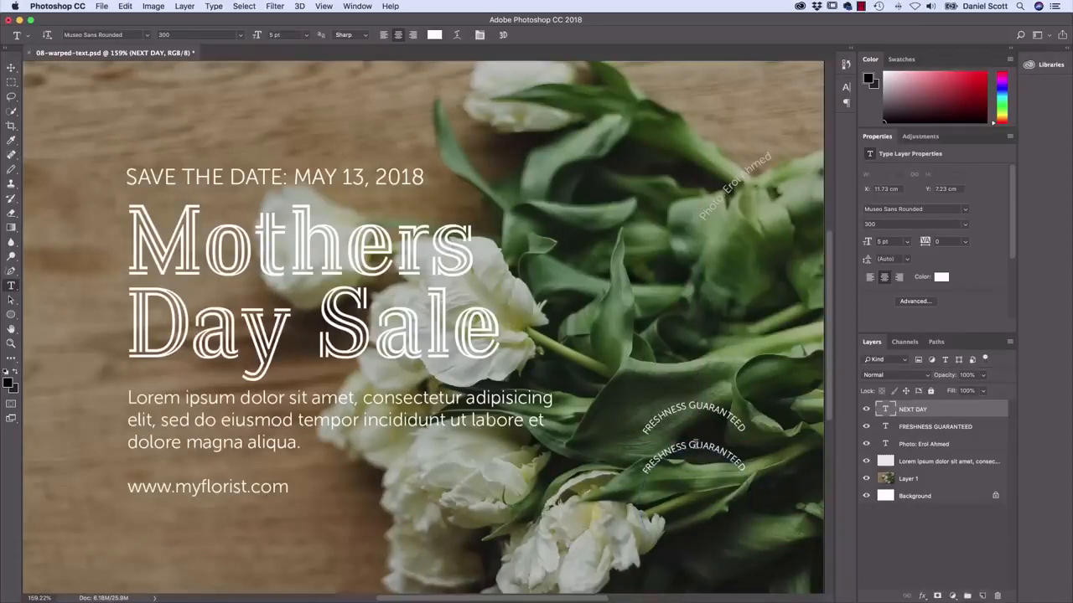
{"action": "left_click", "coordinate": [695, 448]}
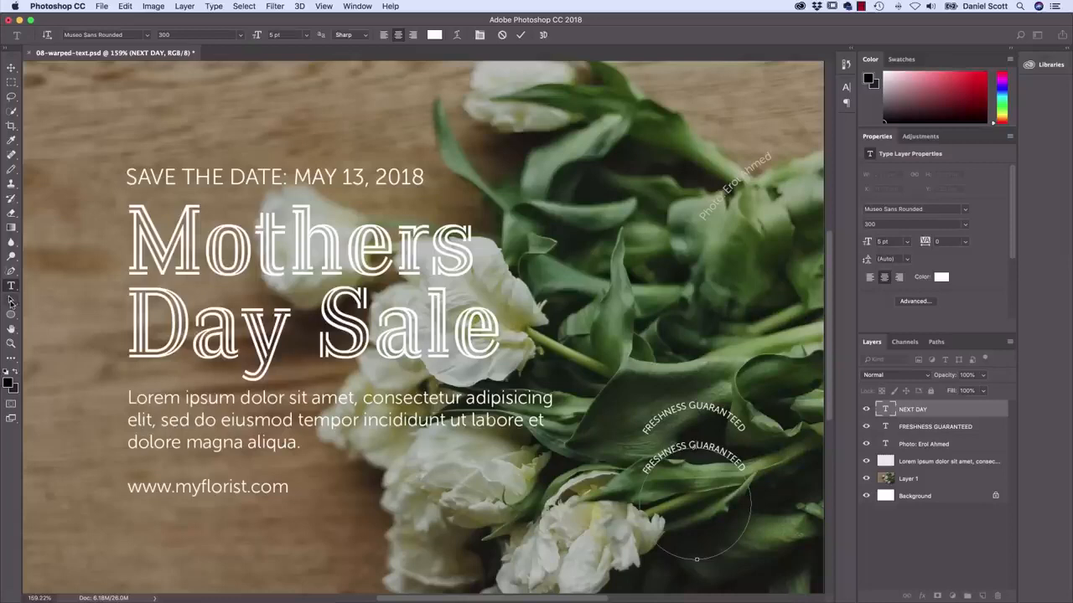
{"action": "left_click", "coordinate": [11, 300]}
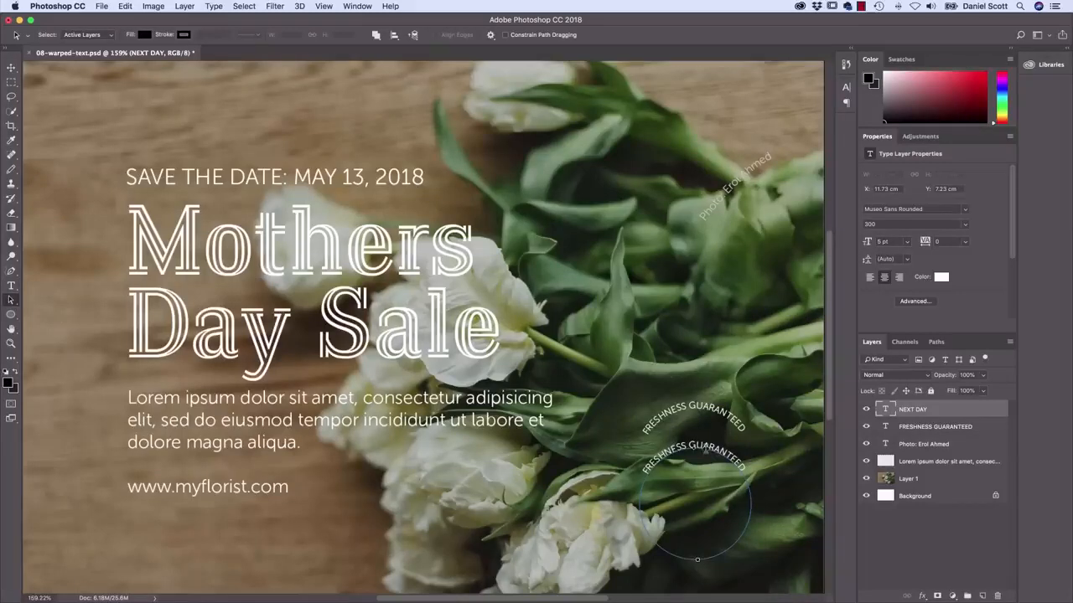
{"action": "left_click_drag", "start_coordinate": [704, 449], "coordinate": [655, 507]}
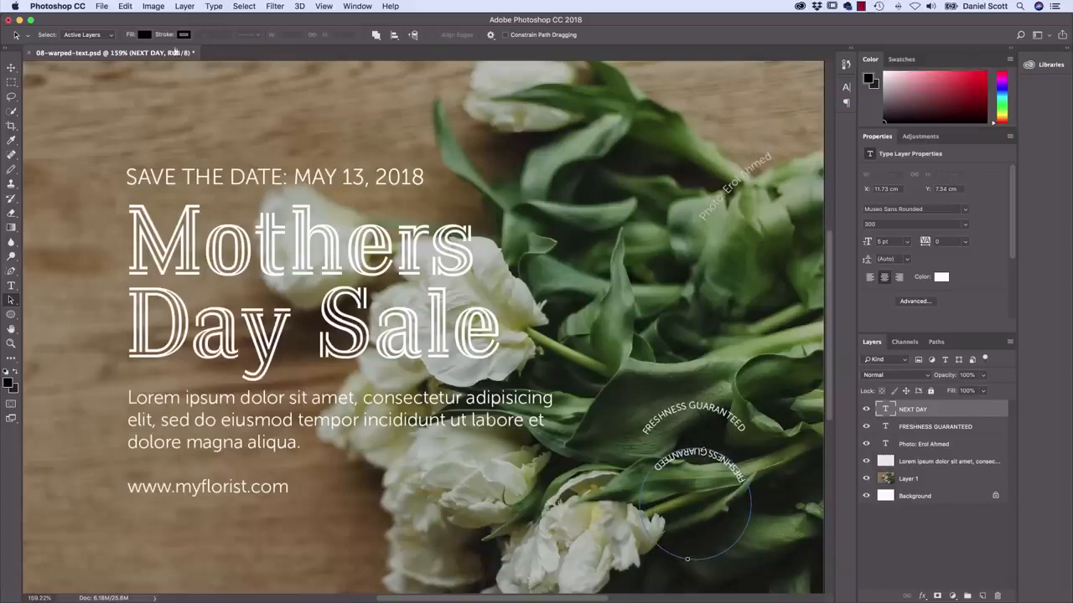
Transform the NEXT DAY layer's circular path so its text runs along the left side of the circle, and apply it
{"action": "left_click", "coordinate": [125, 6]}
{"action": "mouse_move", "coordinate": [158, 255]}
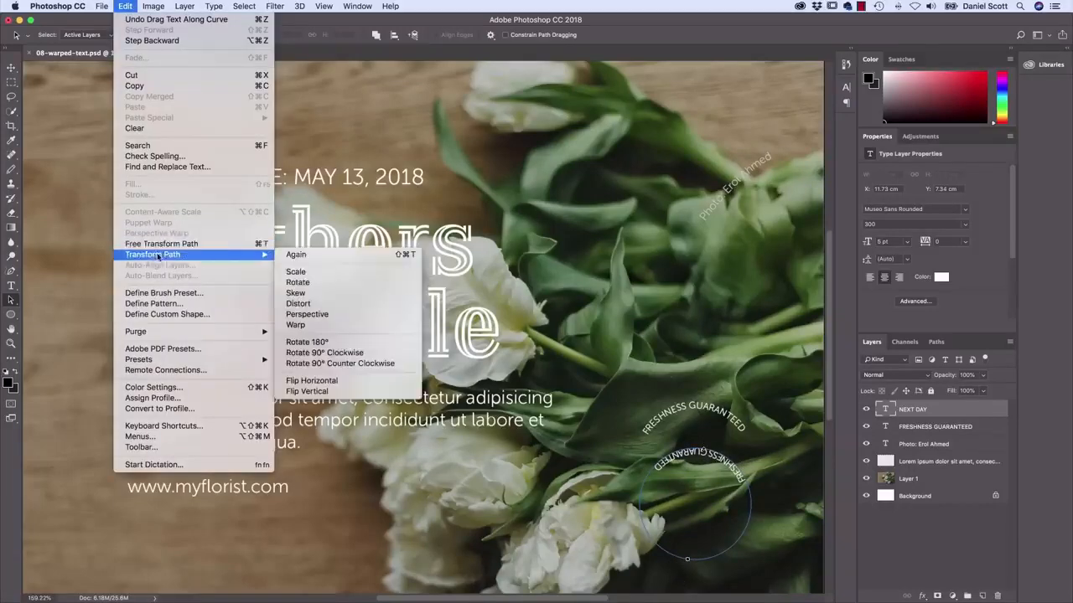
{"action": "left_click", "coordinate": [318, 275]}
{"action": "left_click_drag", "start_coordinate": [758, 442], "coordinate": [650, 553]}
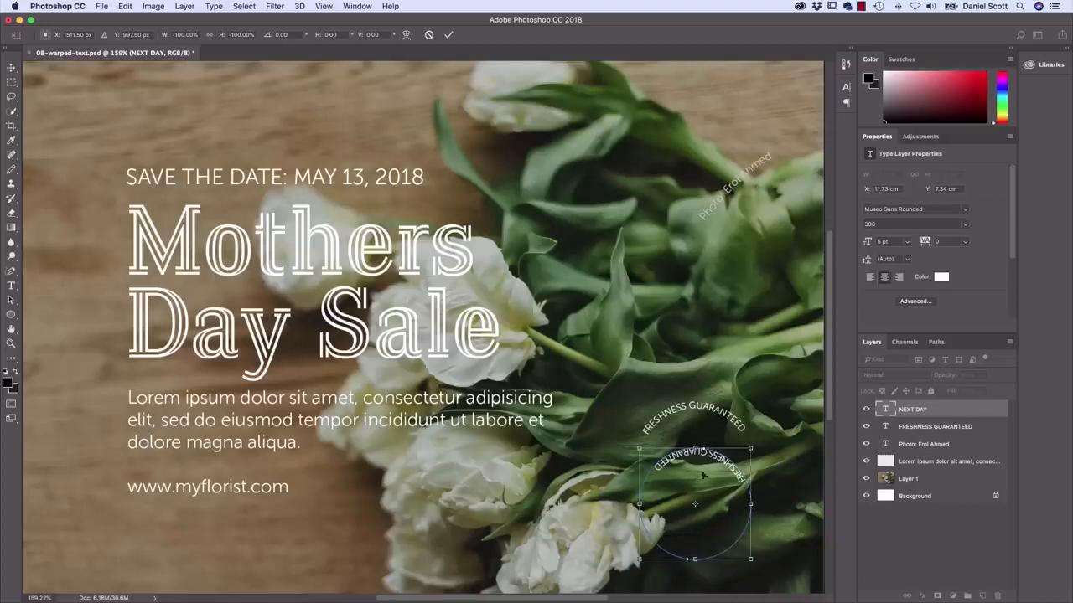
{"action": "left_click_drag", "start_coordinate": [756, 443], "coordinate": [729, 537]}
{"action": "key", "text": "Return"}
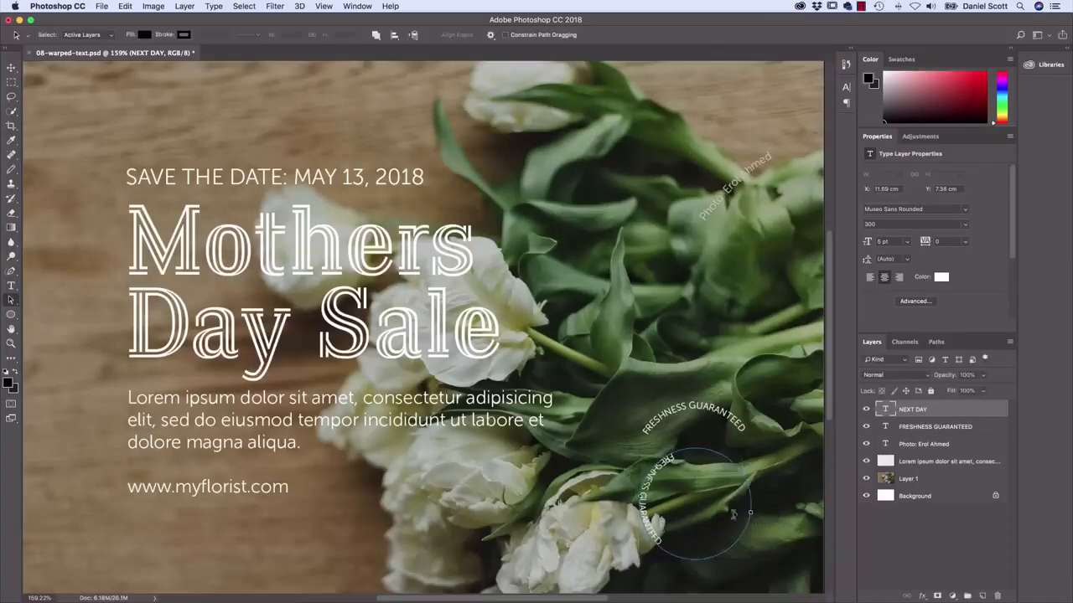
Rotate the NEXT DAY path by -90° so its text curves along the bottom of the circle, and apply the transformation
{"action": "key", "text": "super+t"}
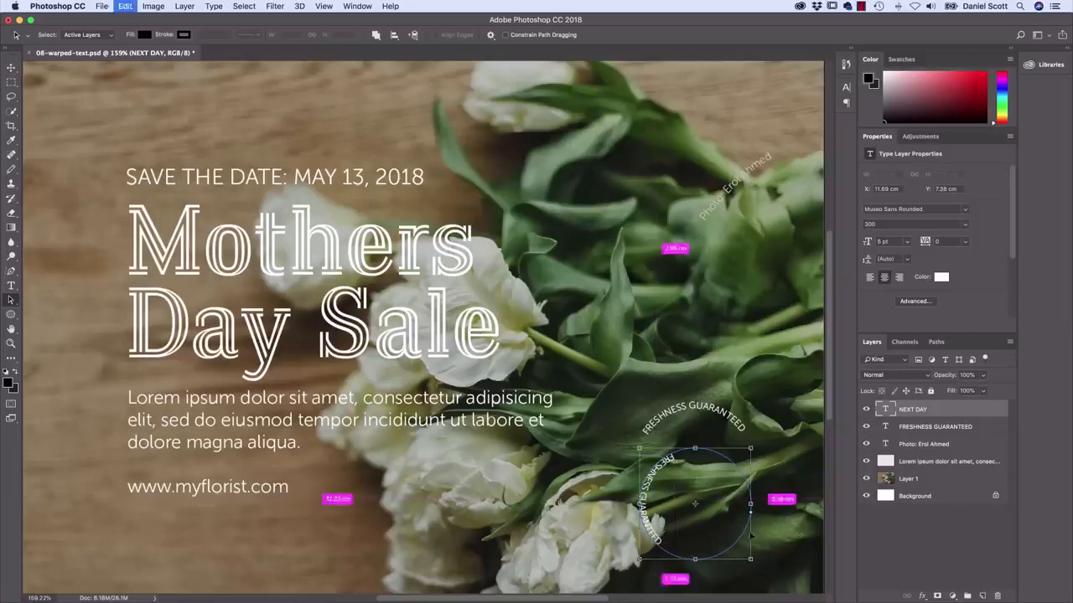
{"action": "left_click_drag", "start_coordinate": [769, 521], "coordinate": [712, 439]}
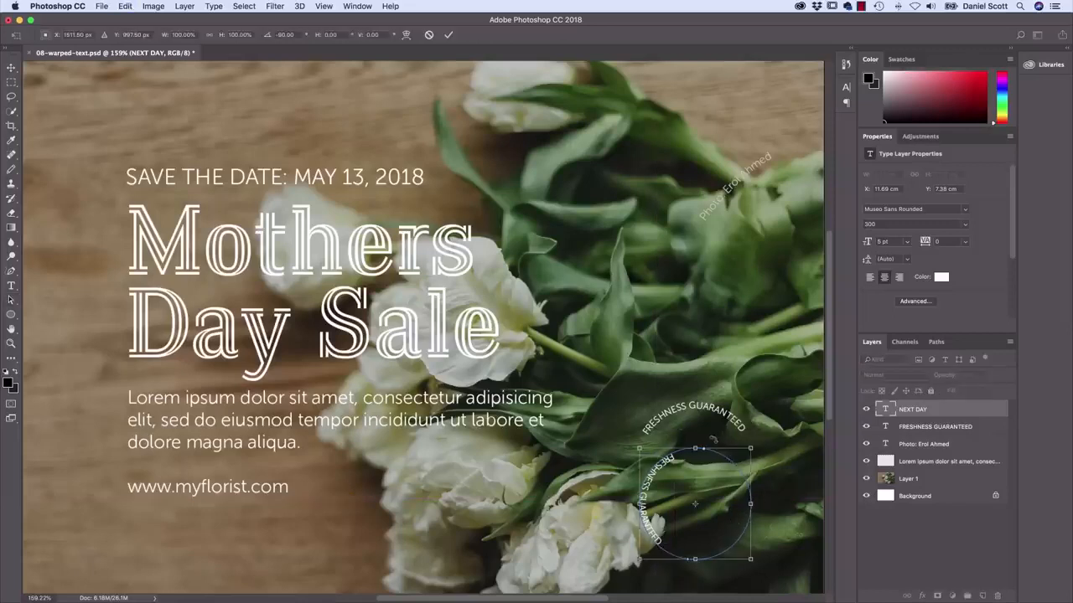
{"action": "key", "text": "Return"}
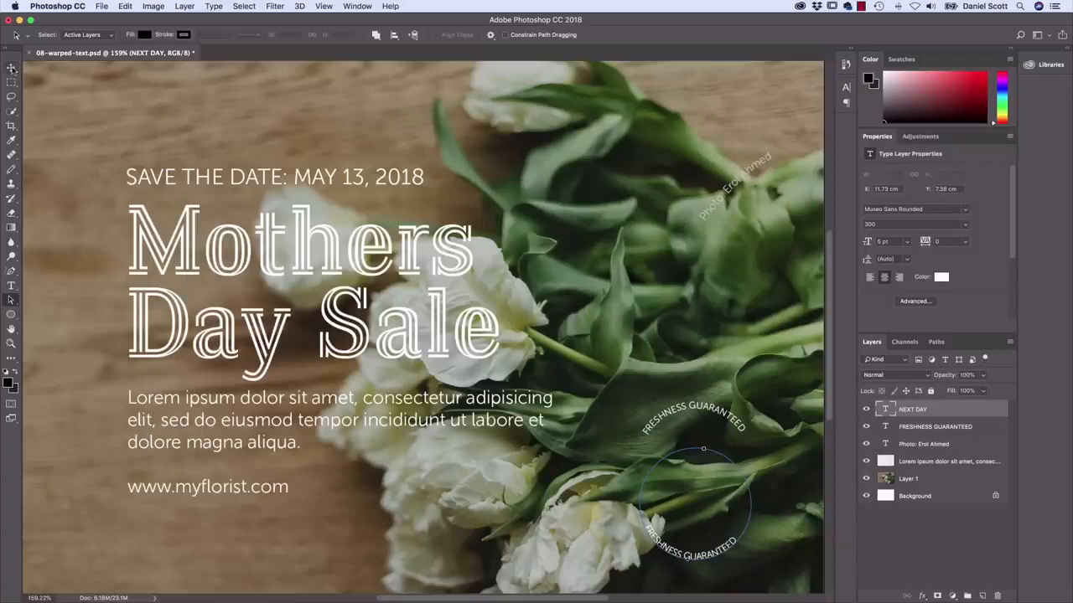
Move the NEXT DAY text up to form the lower arc of the original text's circle, and activate the Path Selection tool
{"action": "left_click", "coordinate": [11, 67]}
{"action": "left_click_drag", "start_coordinate": [725, 526], "coordinate": [728, 504]}
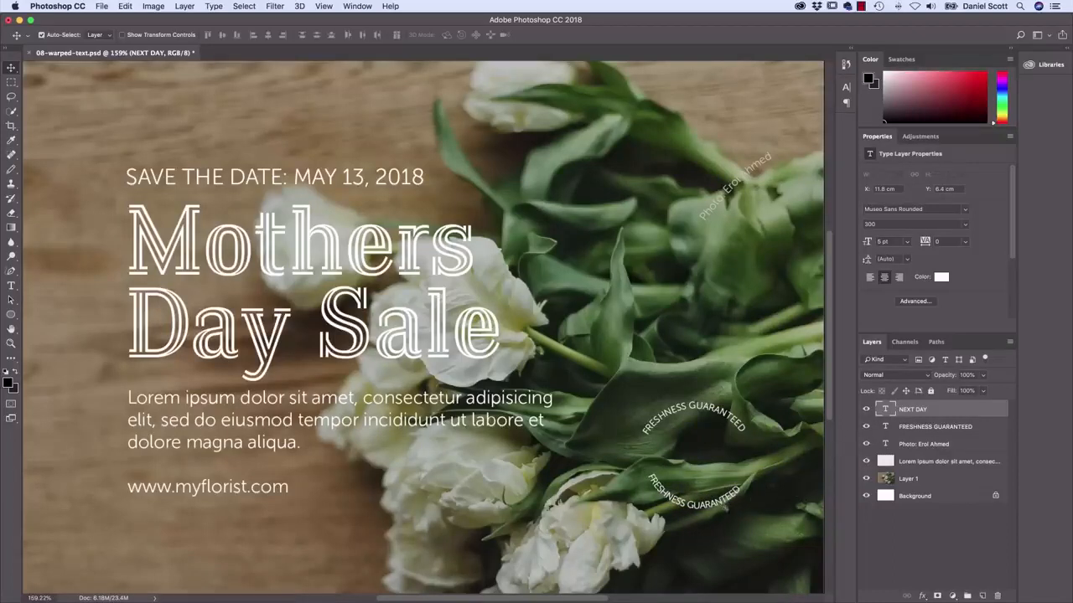
{"action": "left_click", "coordinate": [11, 300]}
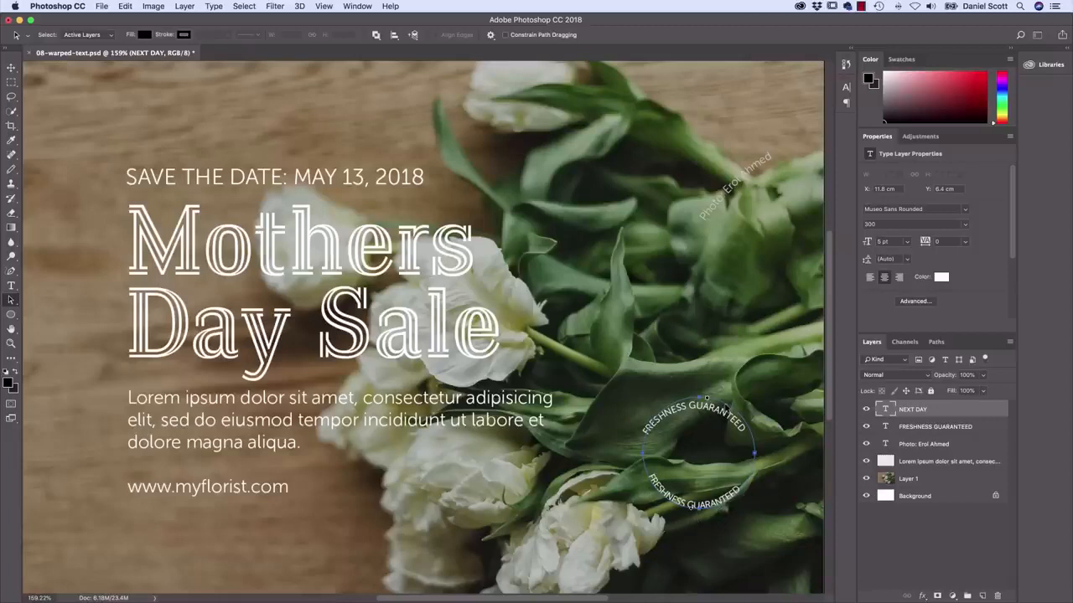
Shift the NEXT DAY layer's circular path down, scale it proportionally to about 107%, and apply the transformation
{"action": "left_click_drag", "start_coordinate": [725, 411], "coordinate": [725, 421]}
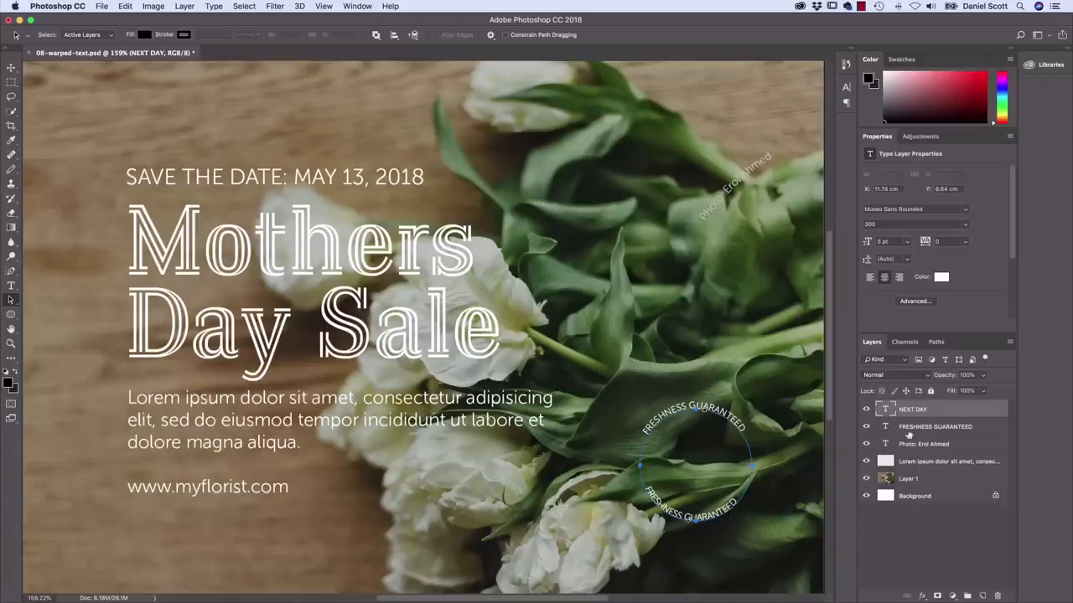
{"action": "left_click", "coordinate": [125, 7]}
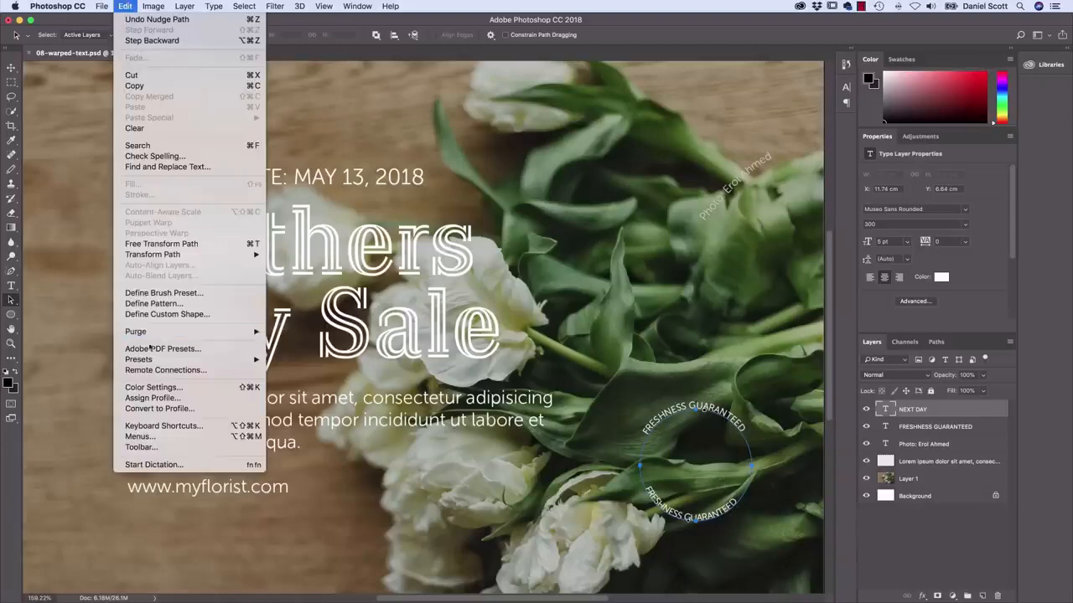
{"action": "mouse_move", "coordinate": [167, 254]}
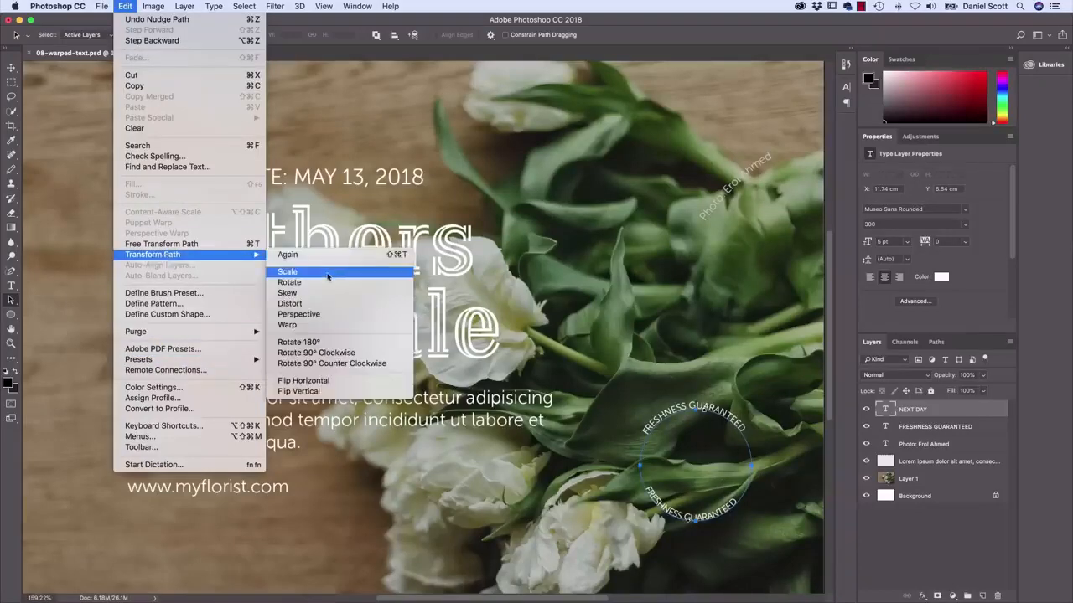
{"action": "left_click", "coordinate": [326, 273]}
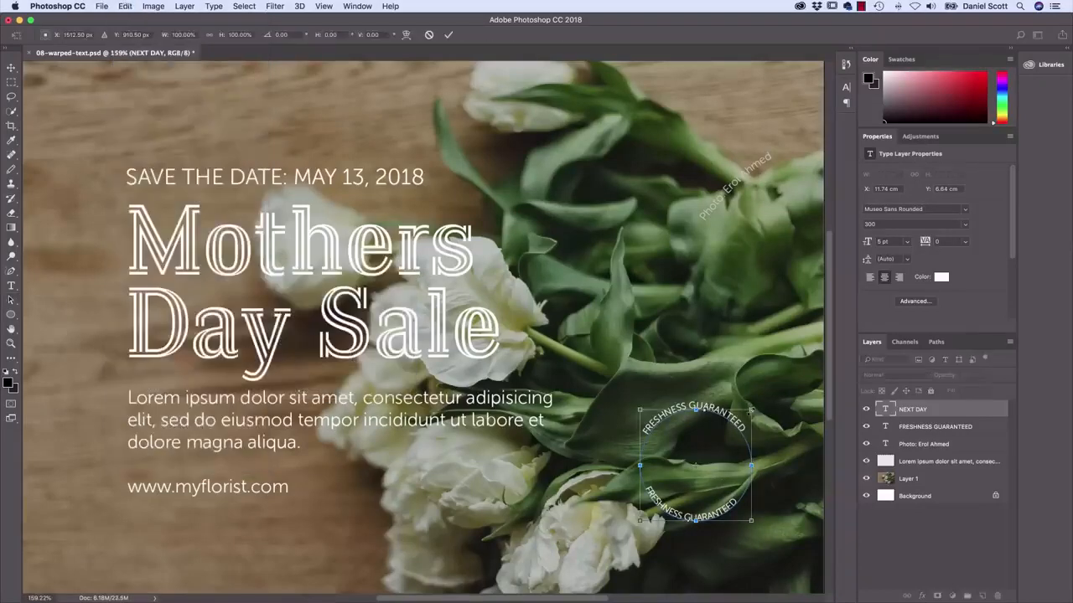
{"action": "left_click_drag", "start_coordinate": [751, 409], "coordinate": [759, 402]}
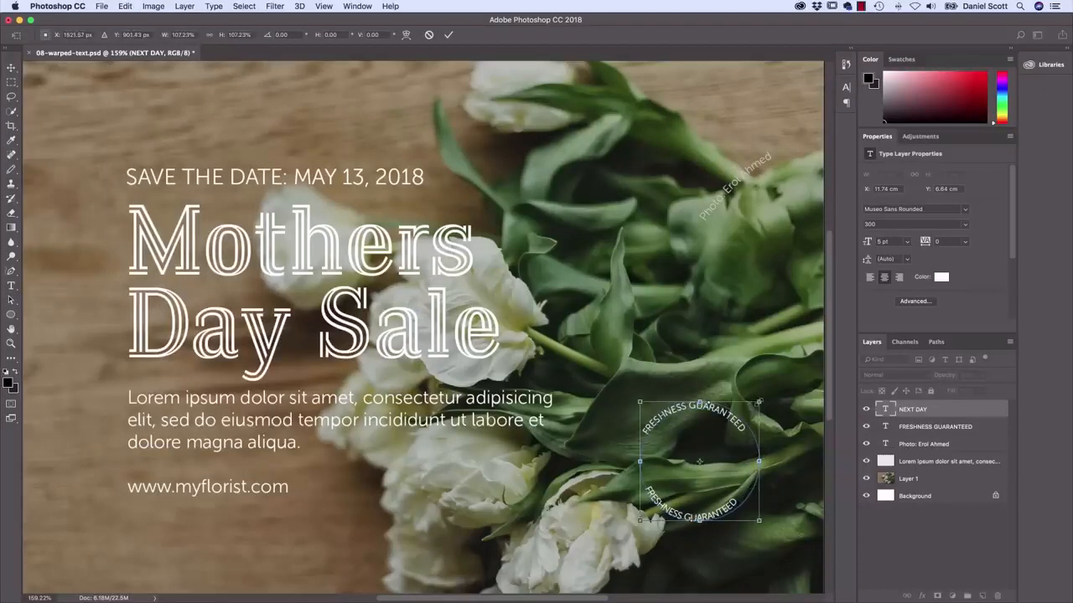
{"action": "key", "text": "Return"}
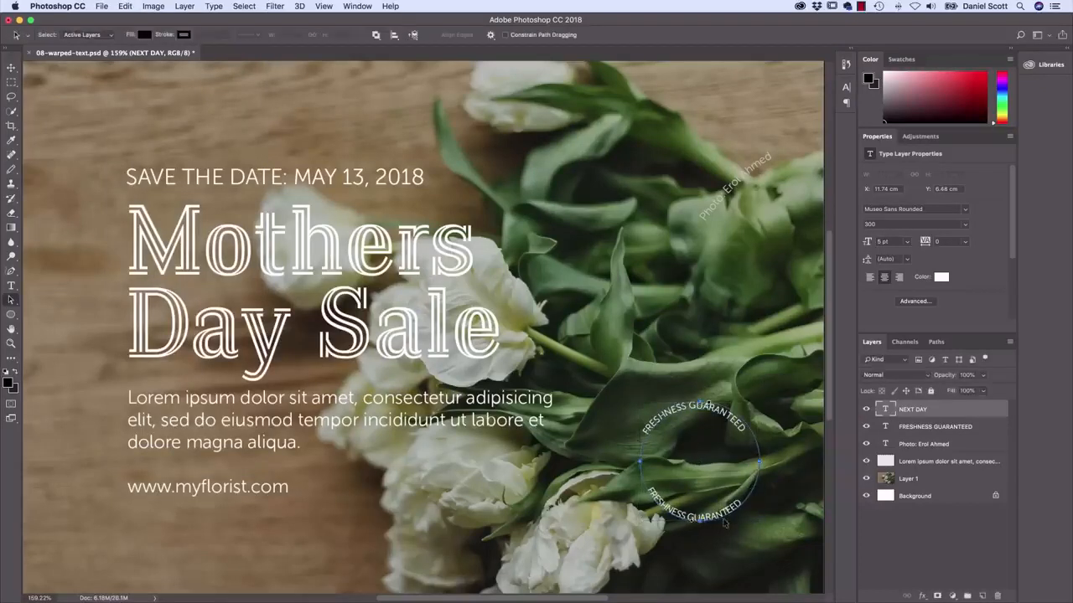
Move the NEXT DAY layer's curved text slightly up and left to line it up under the upper FRESHNESS GUARANTEED arc
{"action": "mouse_move", "coordinate": [723, 517]}
{"action": "left_mouse_down"}
{"action": "mouse_move", "coordinate": [737, 528]}
{"action": "mouse_move", "coordinate": [721, 519]}
{"action": "left_mouse_up"}
{"action": "left_click", "coordinate": [11, 67]}
{"action": "left_click_drag", "start_coordinate": [707, 522], "coordinate": [714, 513]}
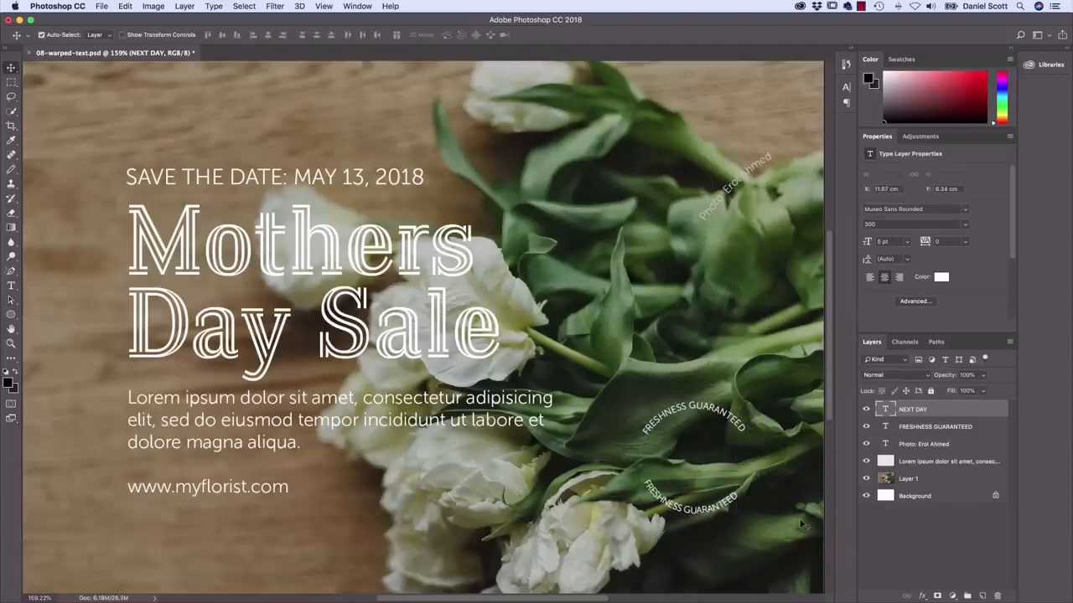
{"action": "key", "text": "Left"}
{"action": "key", "text": "Left"}
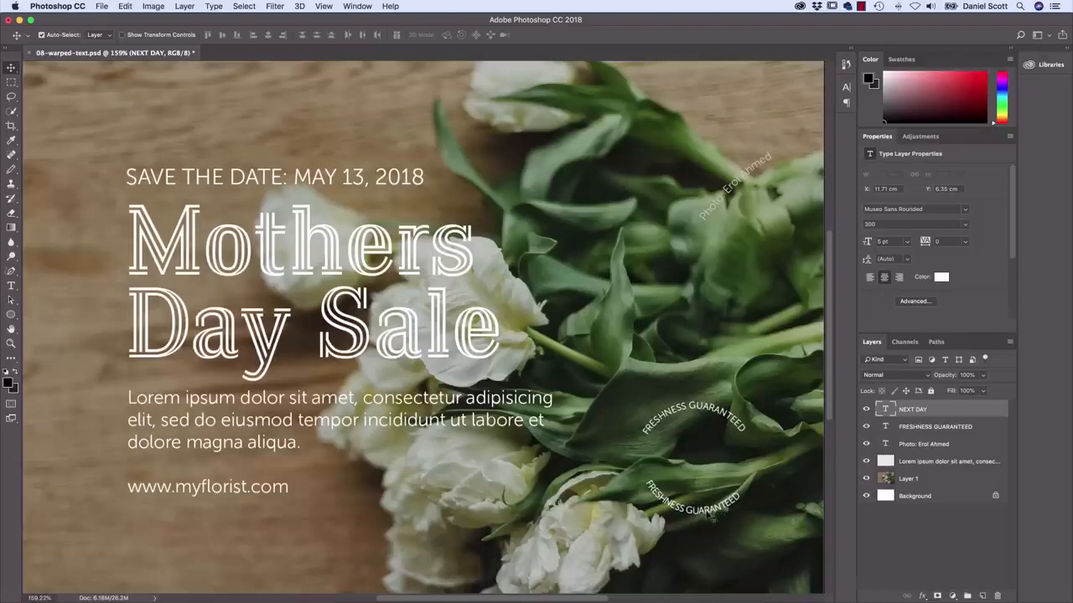
Replace the lower arc's text with "NEXT DAY DELIVERY"
{"action": "key", "text": "t"}
{"action": "left_click_drag", "start_coordinate": [741, 501], "coordinate": [647, 486]}
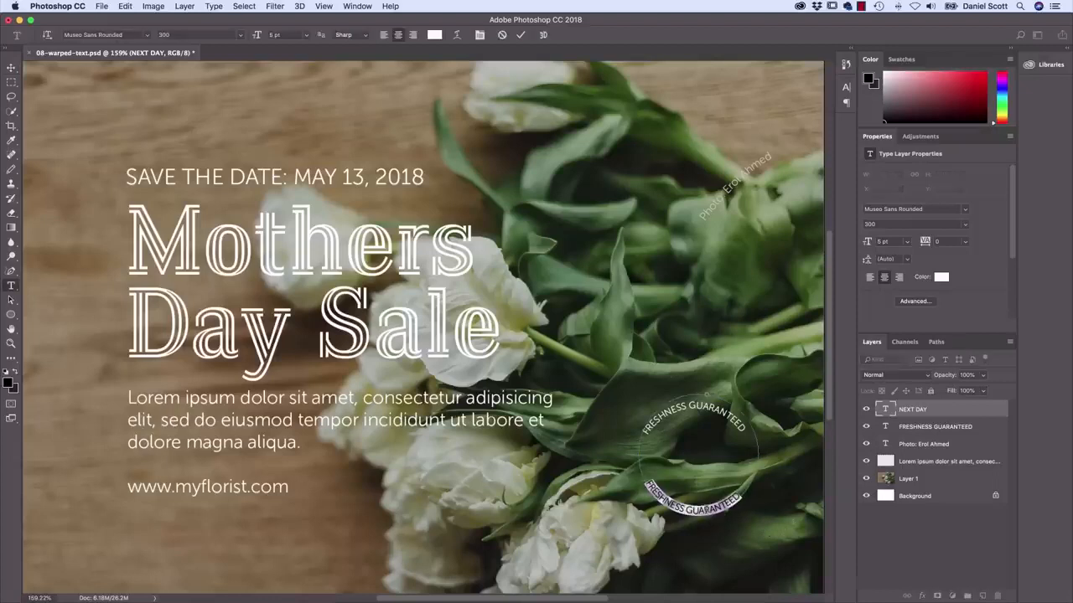
{"action": "type", "text": "N"}
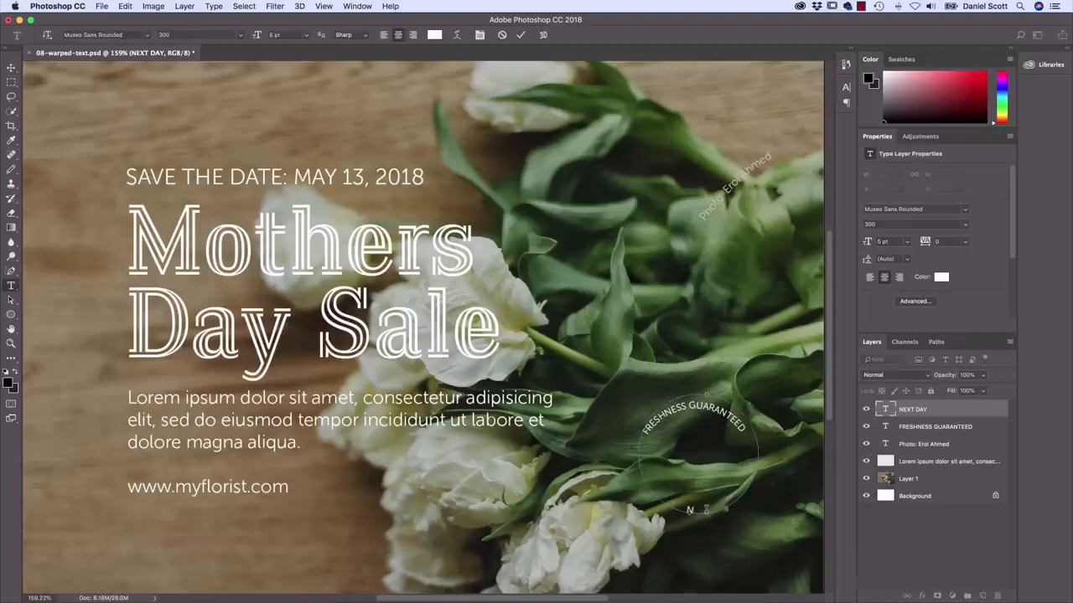
{"action": "type", "text": "EXT DAY DELIVERY"}
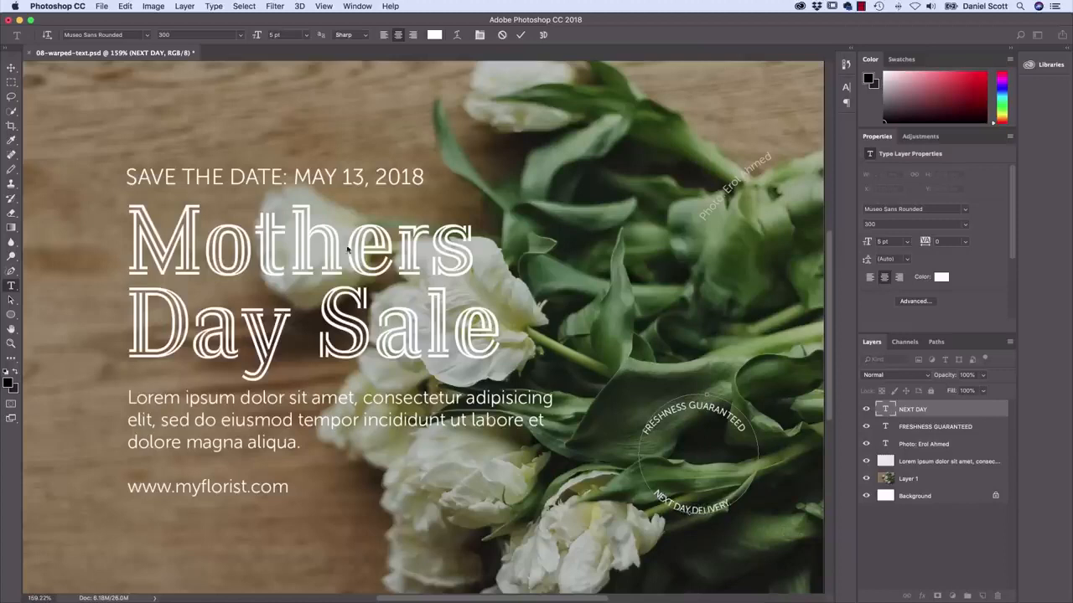
Commit the text and shift the NEXT DAY DELIVERY arc slightly to centre it under the upper arc
{"action": "left_click", "coordinate": [10, 67]}
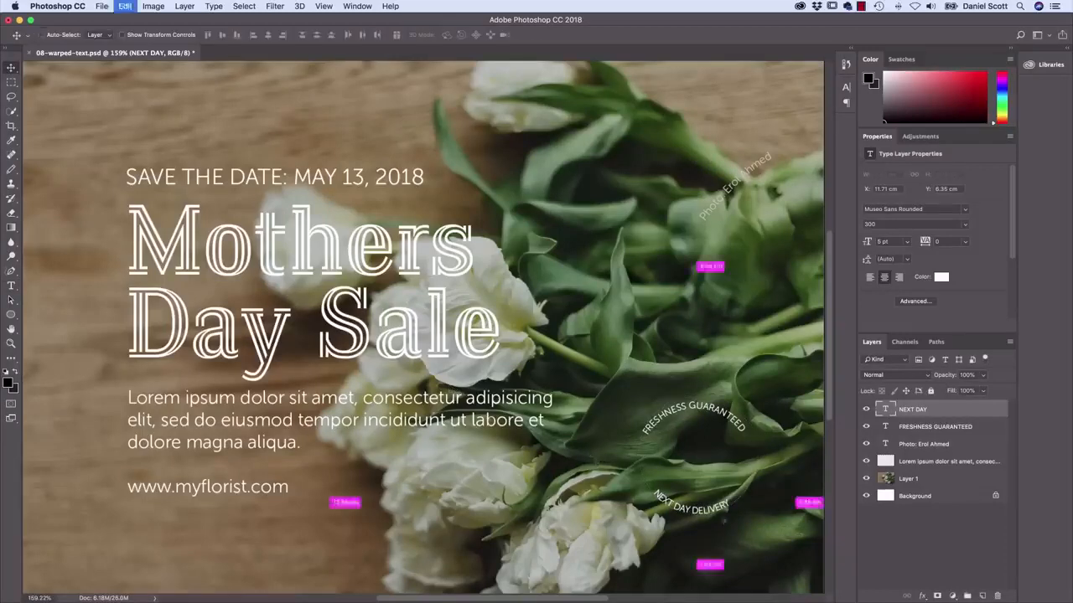
{"action": "key", "text": "super+t"}
{"action": "left_click_drag", "start_coordinate": [752, 526], "coordinate": [727, 509]}
{"action": "key", "text": "Return"}
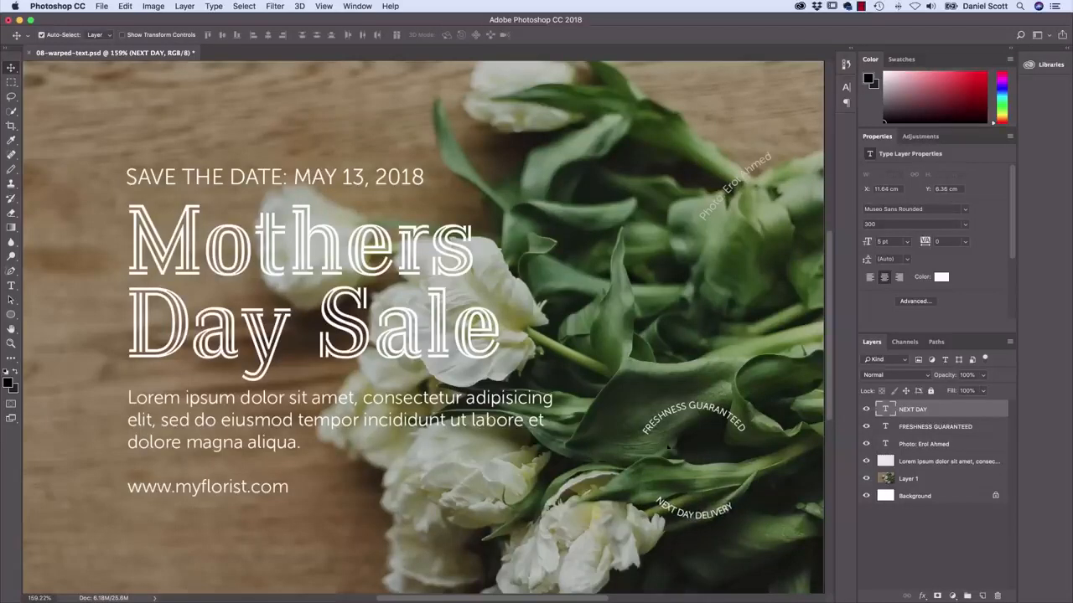
{"action": "left_click", "coordinate": [125, 5]}
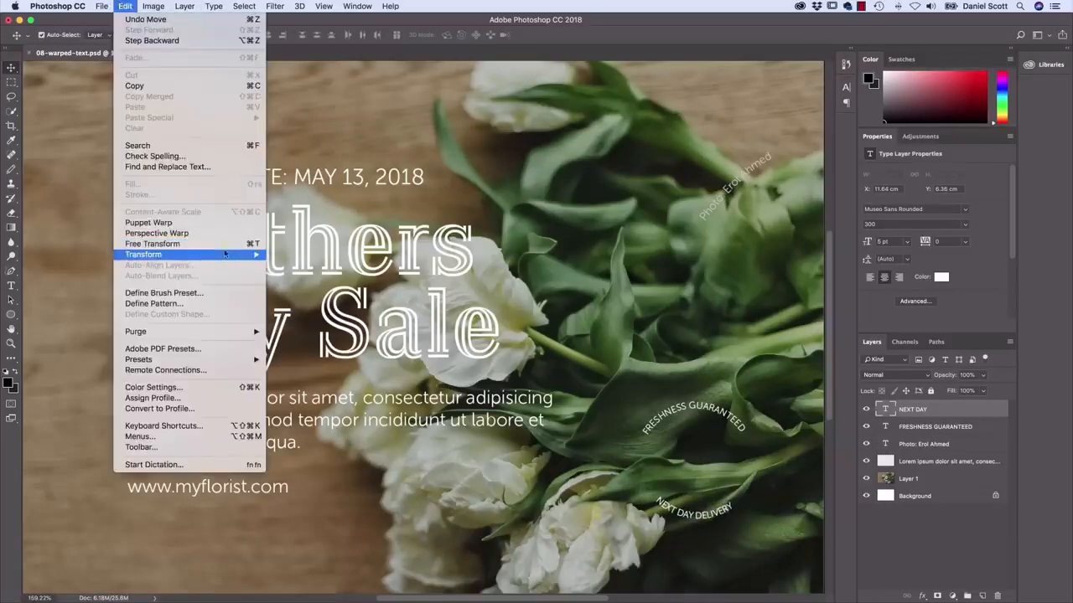
{"action": "mouse_move", "coordinate": [222, 254]}
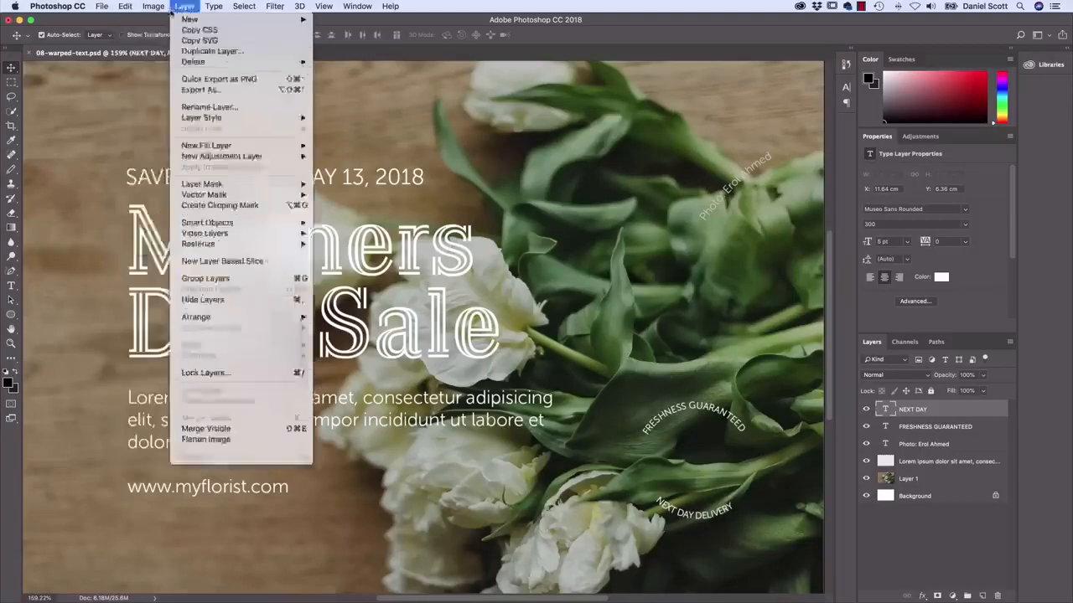
{"action": "left_click", "coordinate": [131, 7]}
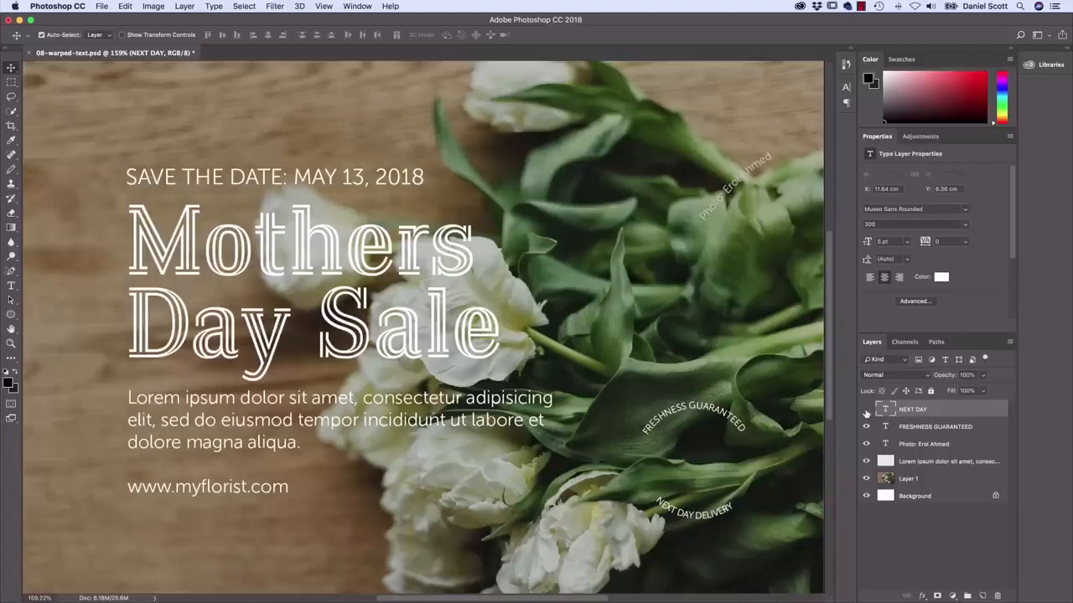
Add a separate centred text reading "100%" inside the circle between the two arcs, with a font size of 19 pt
{"action": "left_click", "coordinate": [917, 429]}
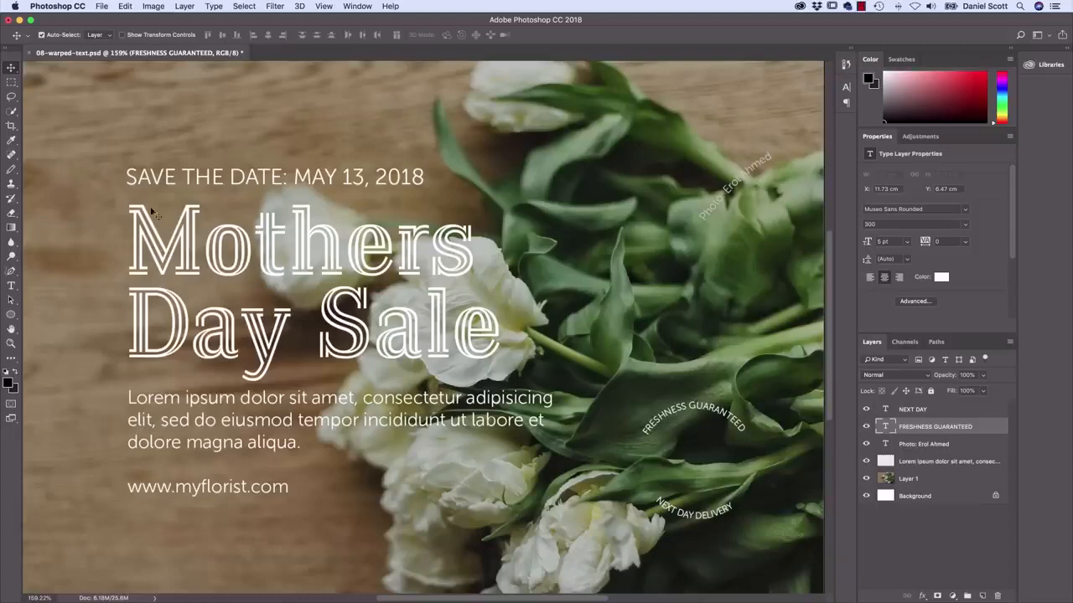
{"action": "left_click", "coordinate": [11, 286]}
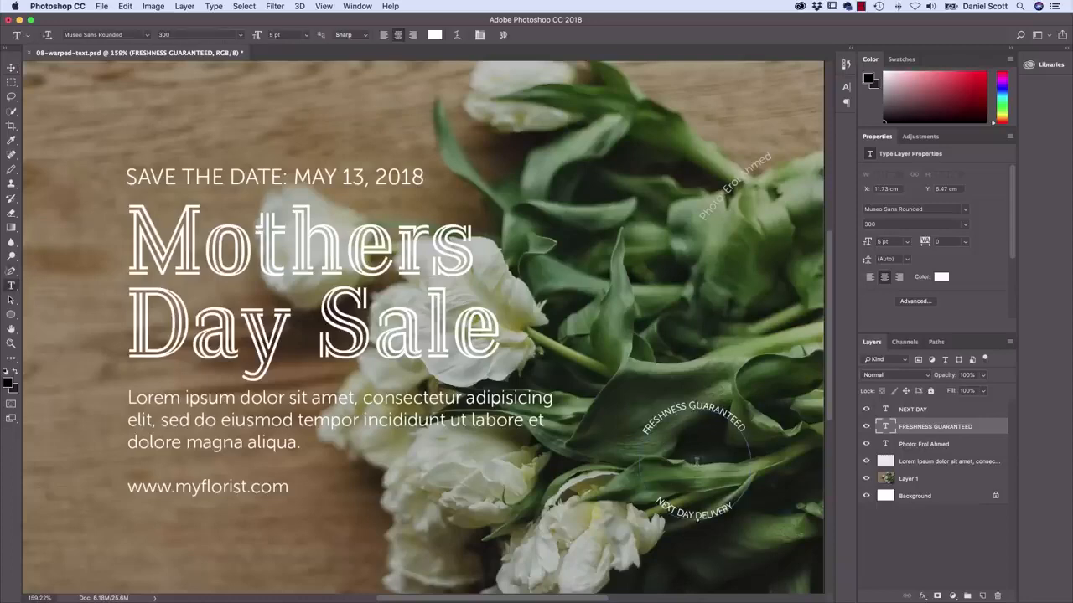
{"action": "left_click", "coordinate": [695, 459]}
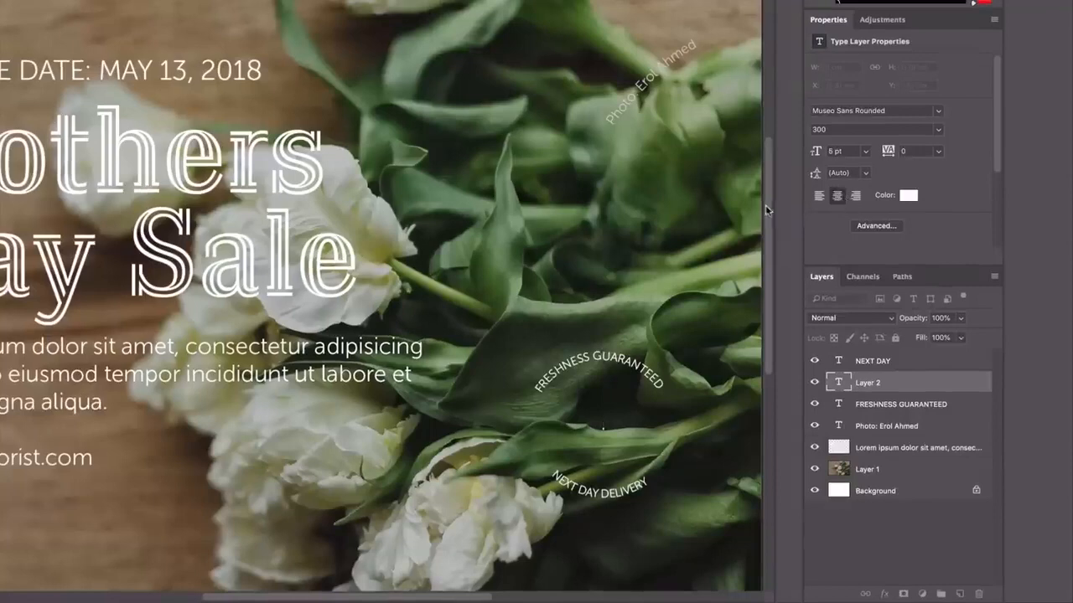
{"action": "type", "text": "100%"}
{"action": "key", "text": "ctrl+a"}
{"action": "mouse_move", "coordinate": [820, 159]}
{"action": "left_mouse_down"}
{"action": "mouse_move", "coordinate": [832, 156]}
{"action": "mouse_move", "coordinate": [813, 154]}
{"action": "left_mouse_up"}
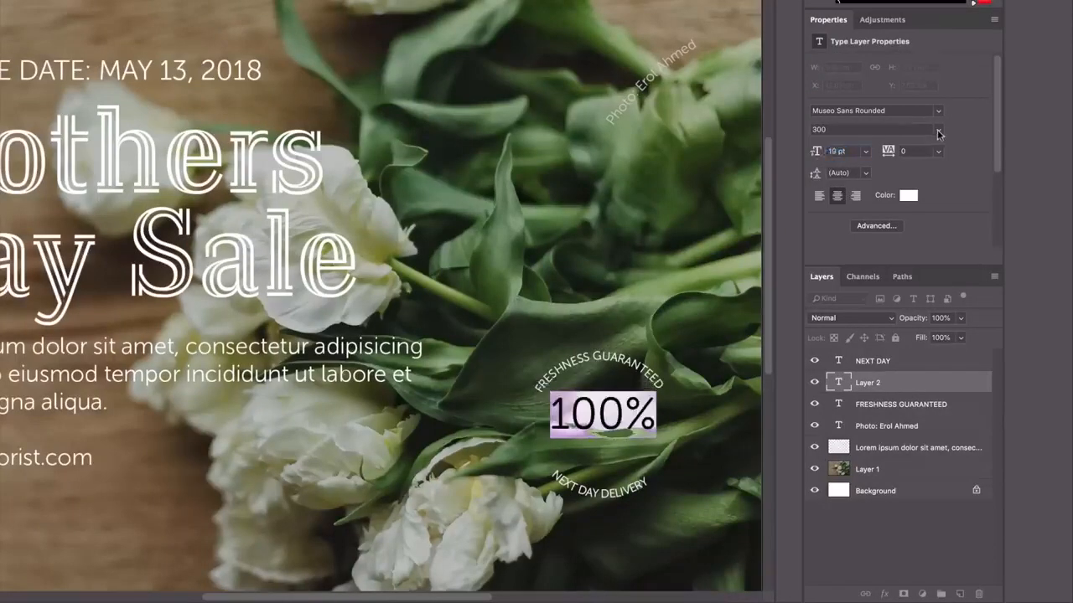
Set the 100% text's font weight to 900, commit it, and move it down to the middle of the badge
{"action": "left_click", "coordinate": [938, 129]}
{"action": "left_click", "coordinate": [838, 161]}
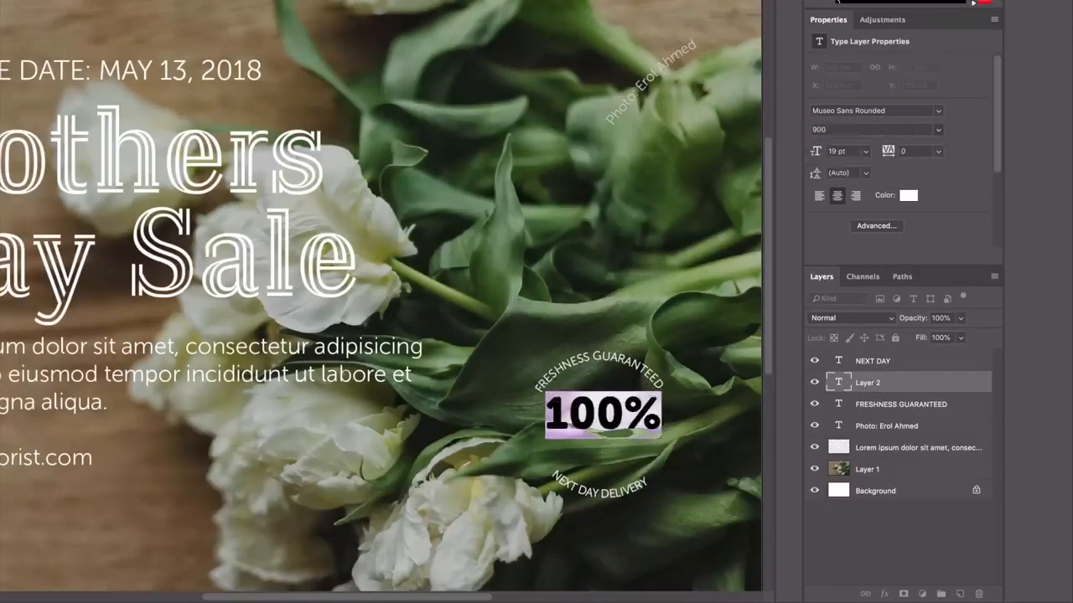
{"action": "key", "text": "ctrl+Return"}
{"action": "left_click_drag", "start_coordinate": [671, 412], "coordinate": [671, 429]}
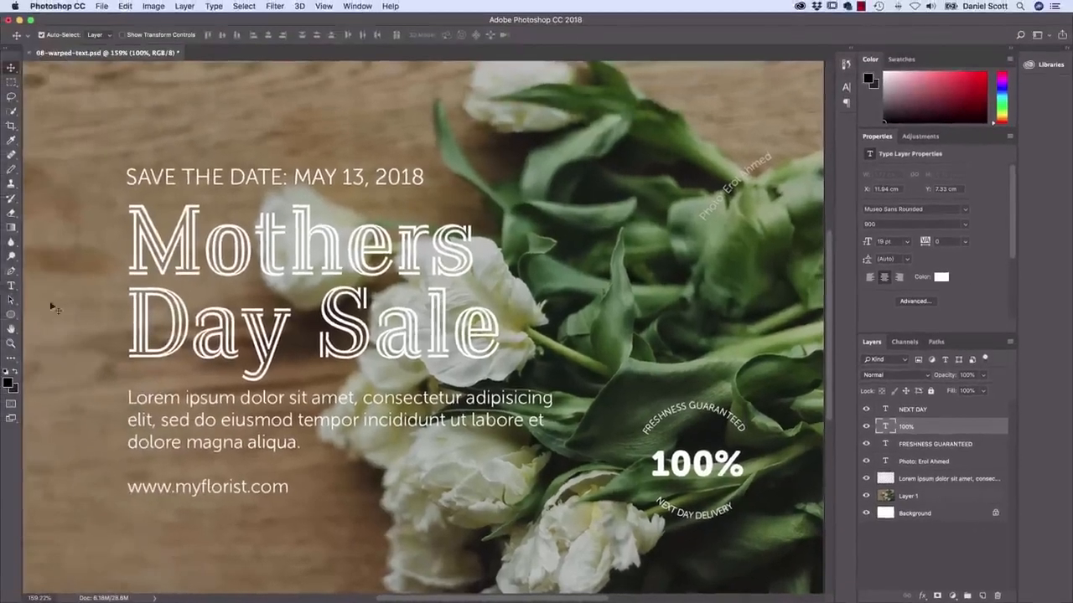
Open Warp Text for the 100% text, keep the badge in view beside the dialog, and choose the Arc style
{"action": "left_click", "coordinate": [10, 286]}
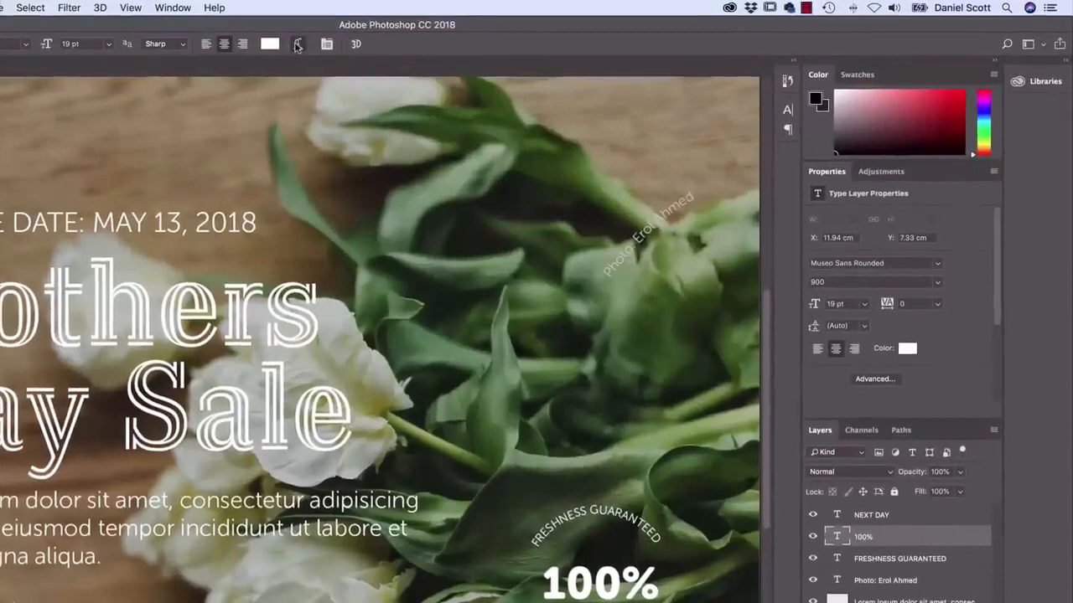
{"action": "left_click", "coordinate": [297, 46]}
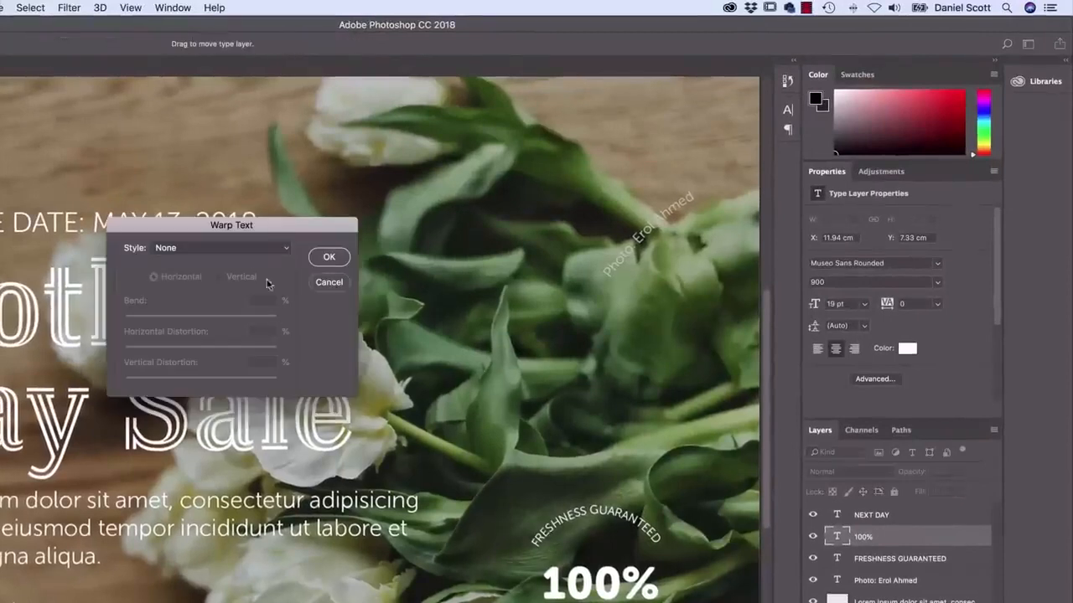
{"action": "left_click_drag", "start_coordinate": [295, 225], "coordinate": [368, 486]}
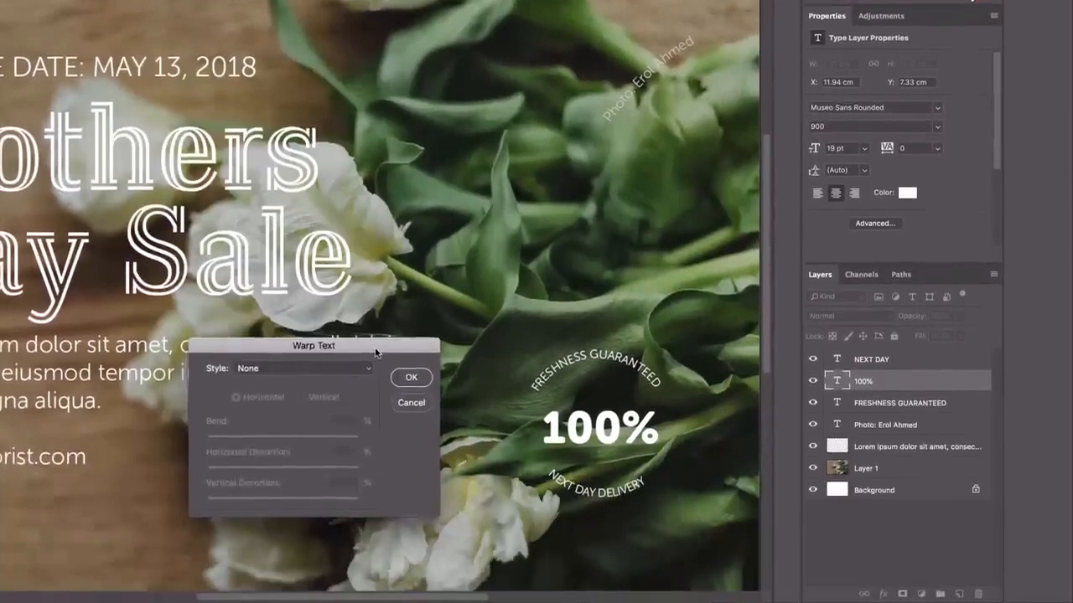
{"action": "left_click_drag", "start_coordinate": [368, 398], "coordinate": [431, 417]}
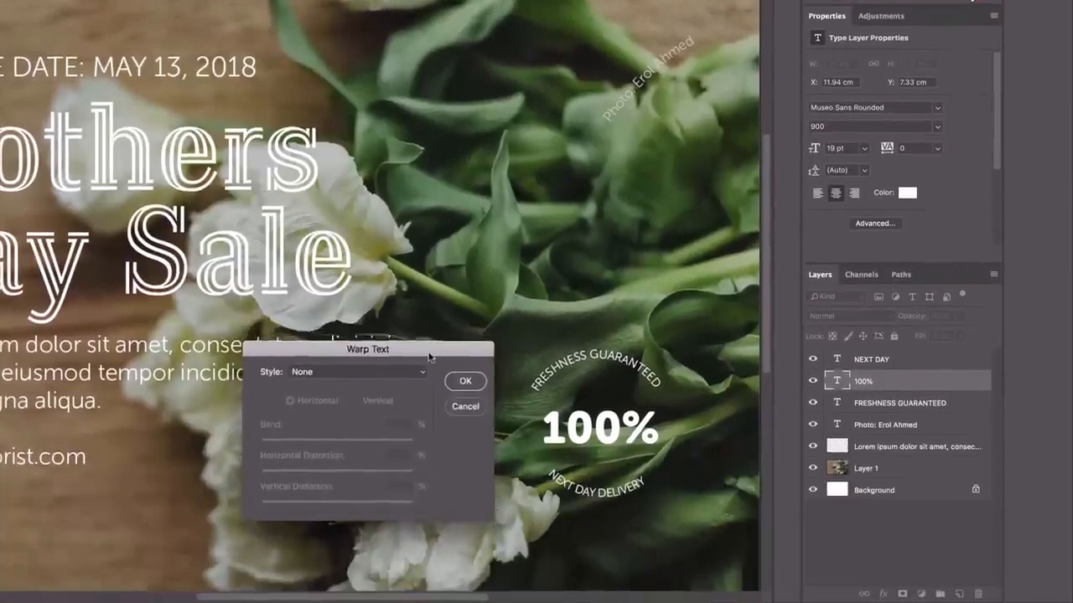
{"action": "left_click", "coordinate": [292, 376]}
{"action": "left_click", "coordinate": [309, 388]}
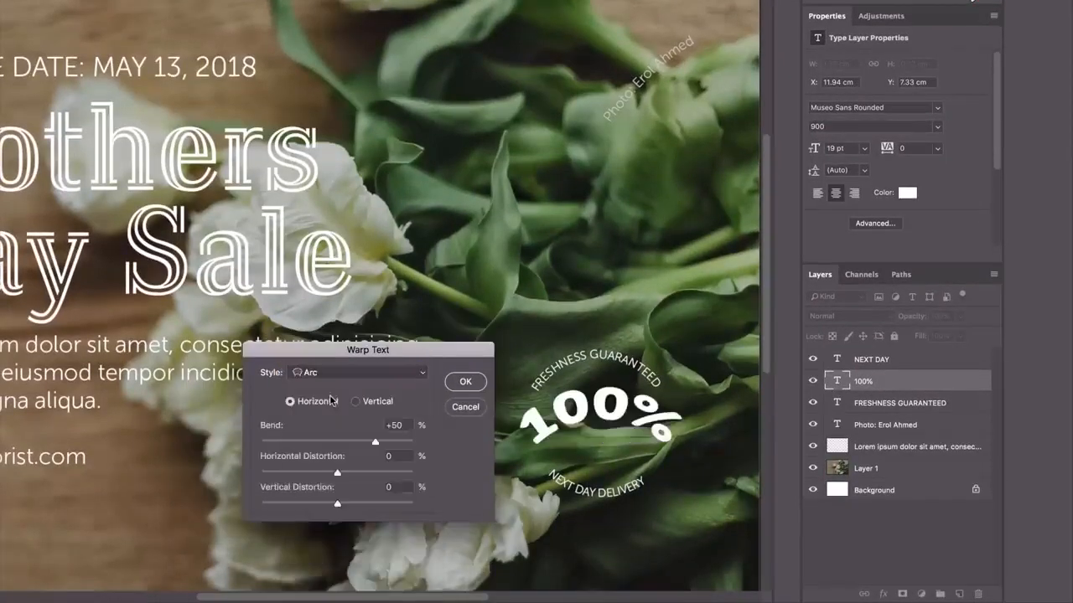
Try the Arc Lower, Arch and Flag warp styles on the 100% text
{"action": "left_click", "coordinate": [335, 374]}
{"action": "left_click", "coordinate": [333, 385]}
{"action": "left_click", "coordinate": [335, 376]}
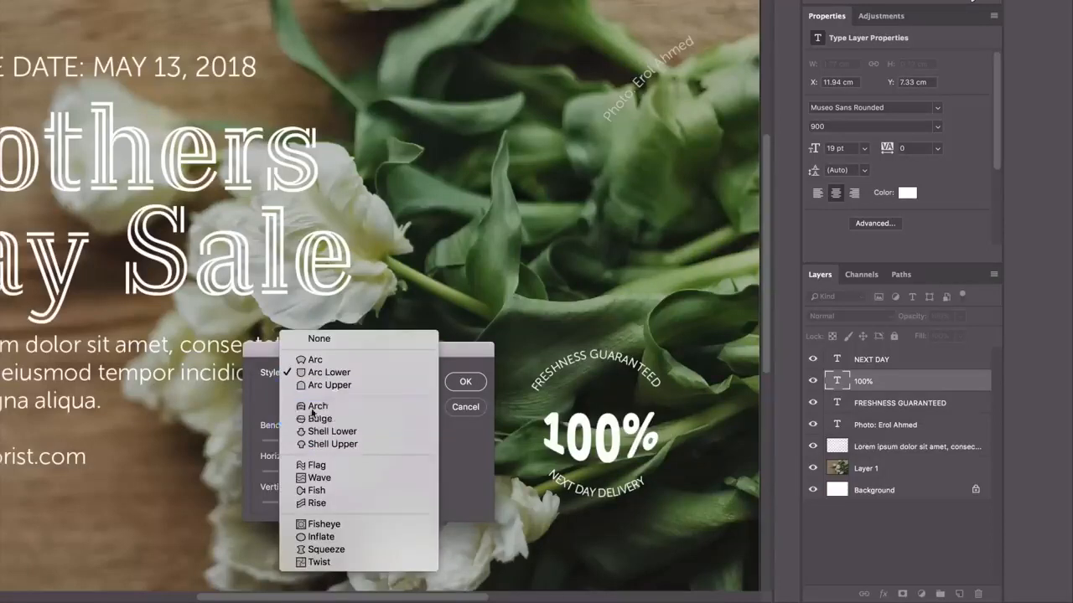
{"action": "left_click", "coordinate": [315, 407]}
{"action": "left_click", "coordinate": [324, 372]}
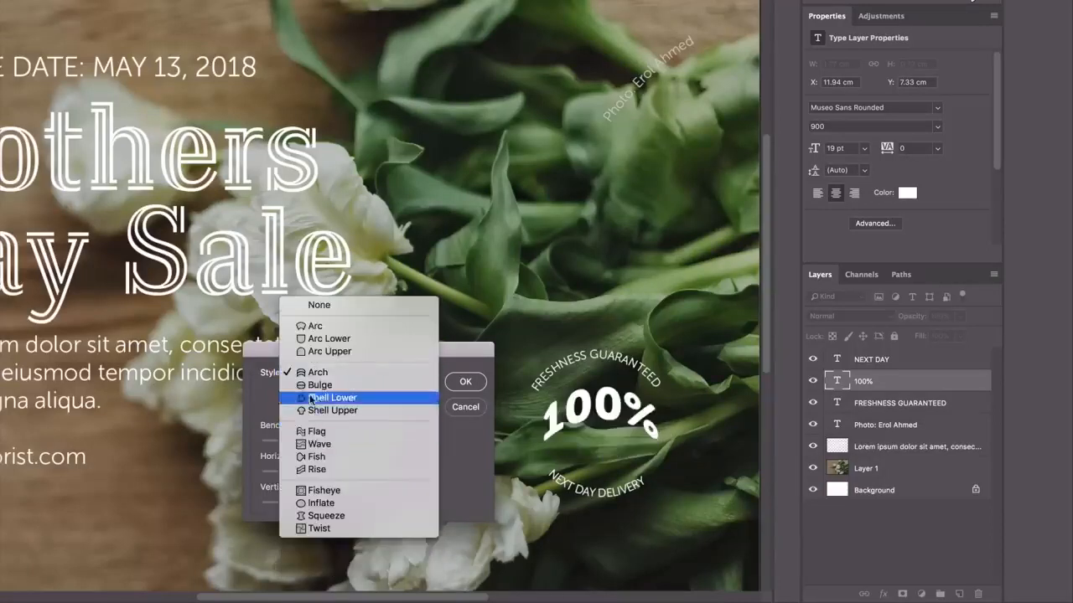
{"action": "left_click", "coordinate": [311, 434]}
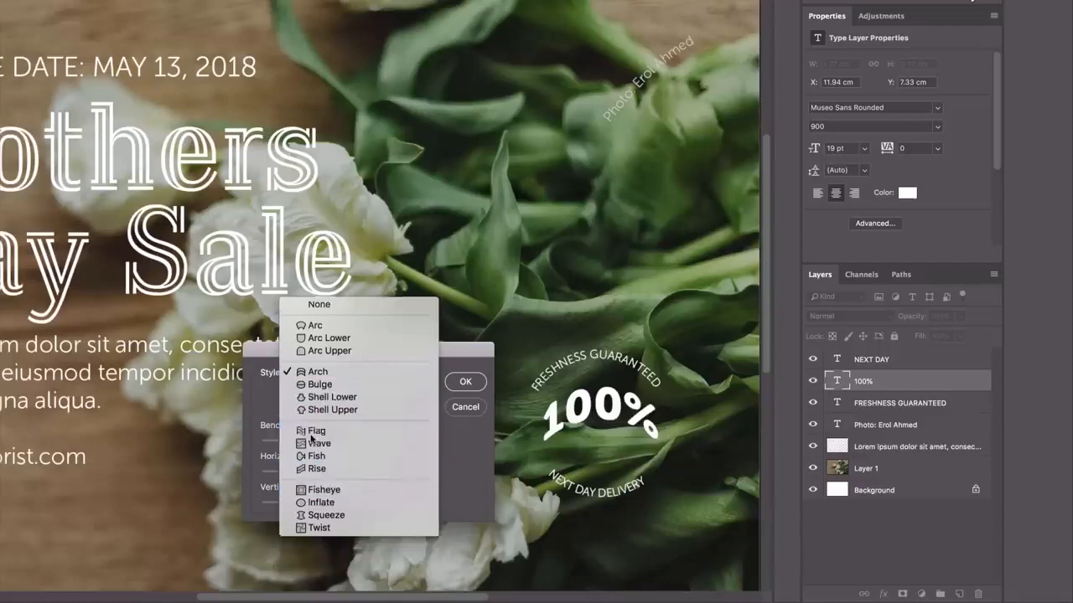
Switch the 100% text's warp style to Fish and set the horizontal bend to +69%
{"action": "left_click", "coordinate": [336, 378]}
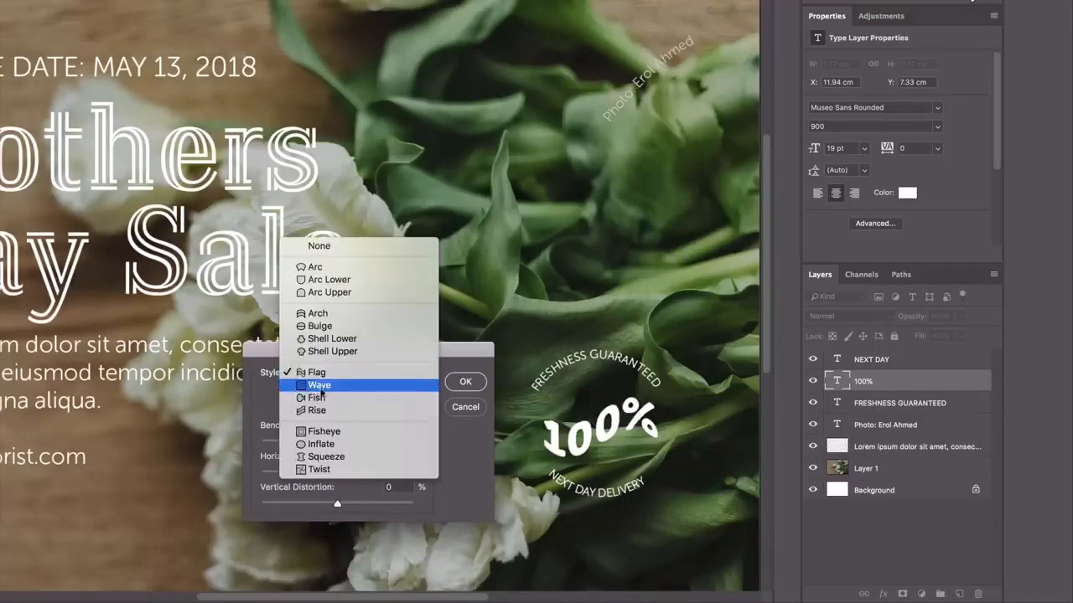
{"action": "left_click", "coordinate": [319, 399]}
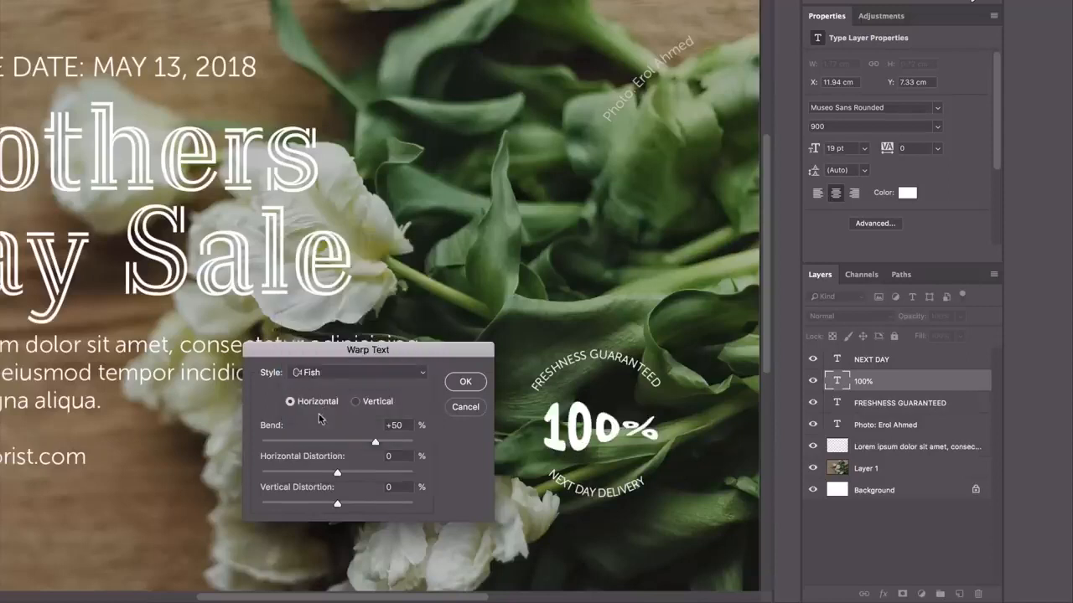
{"action": "left_click", "coordinate": [305, 377]}
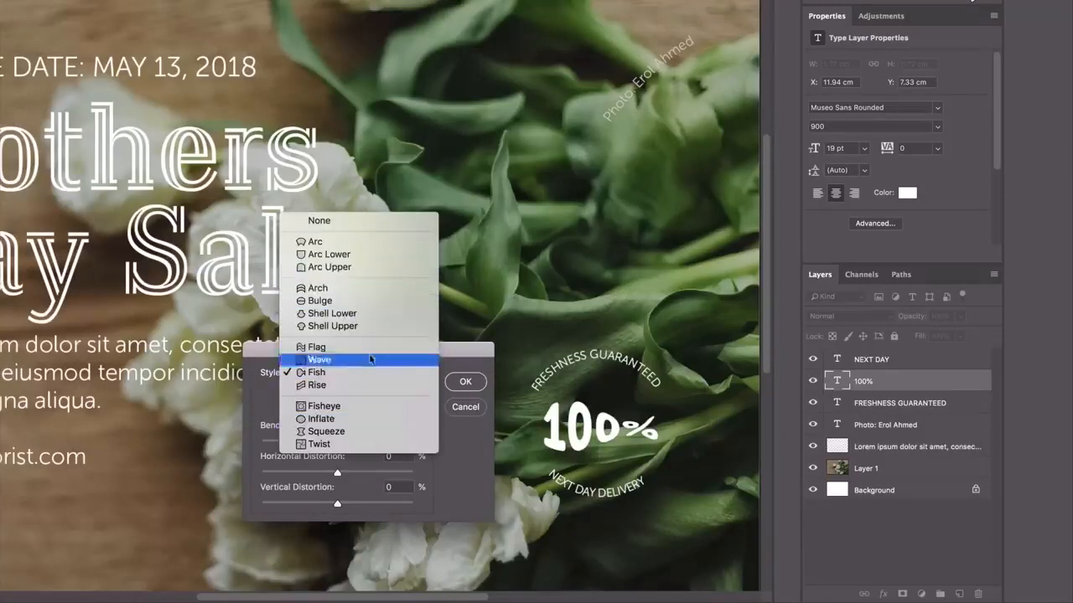
{"action": "left_click", "coordinate": [455, 356]}
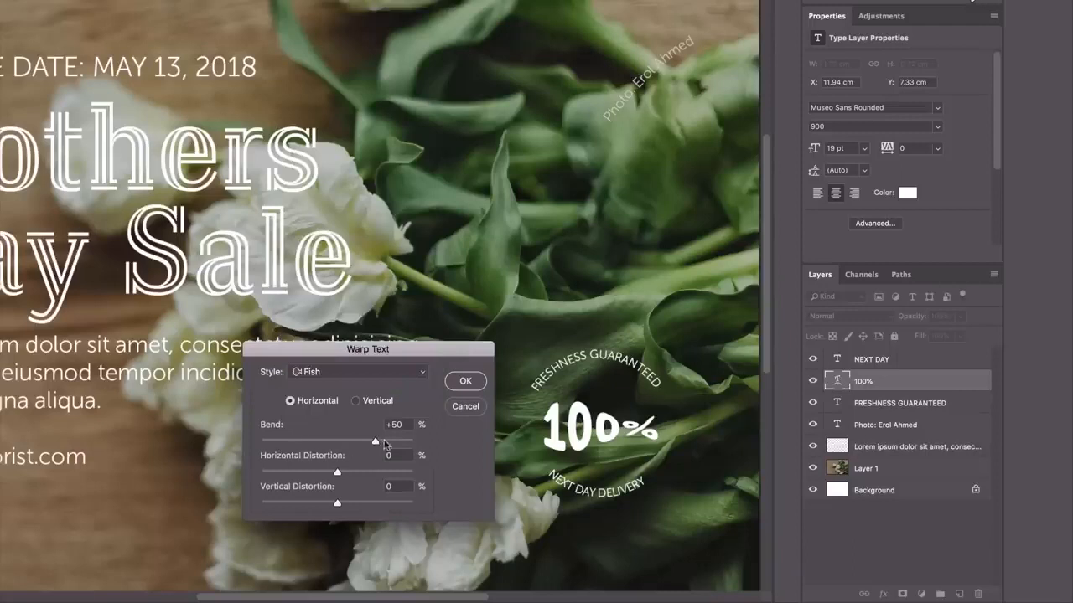
{"action": "mouse_move", "coordinate": [385, 444]}
{"action": "left_mouse_down"}
{"action": "mouse_move", "coordinate": [300, 449]}
{"action": "mouse_move", "coordinate": [389, 447]}
{"action": "left_mouse_up"}
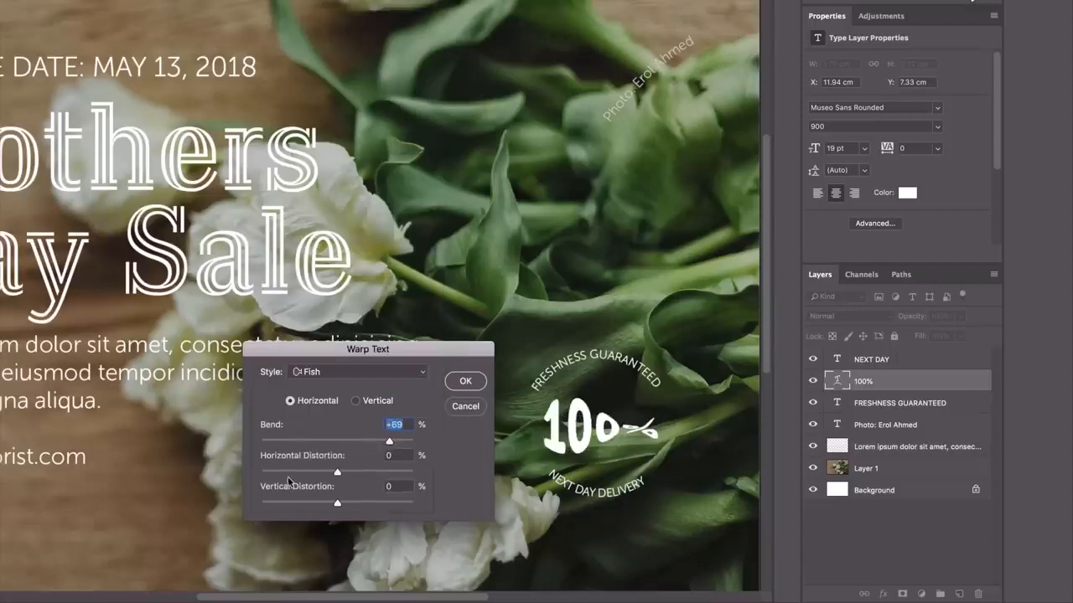
Try +56% horizontal and -39% vertical distortion on the 100% text with the Fish and Flag warps, and reset the warp settings
{"action": "left_click_drag", "start_coordinate": [336, 473], "coordinate": [379, 474]}
{"action": "left_click_drag", "start_coordinate": [337, 504], "coordinate": [312, 508]}
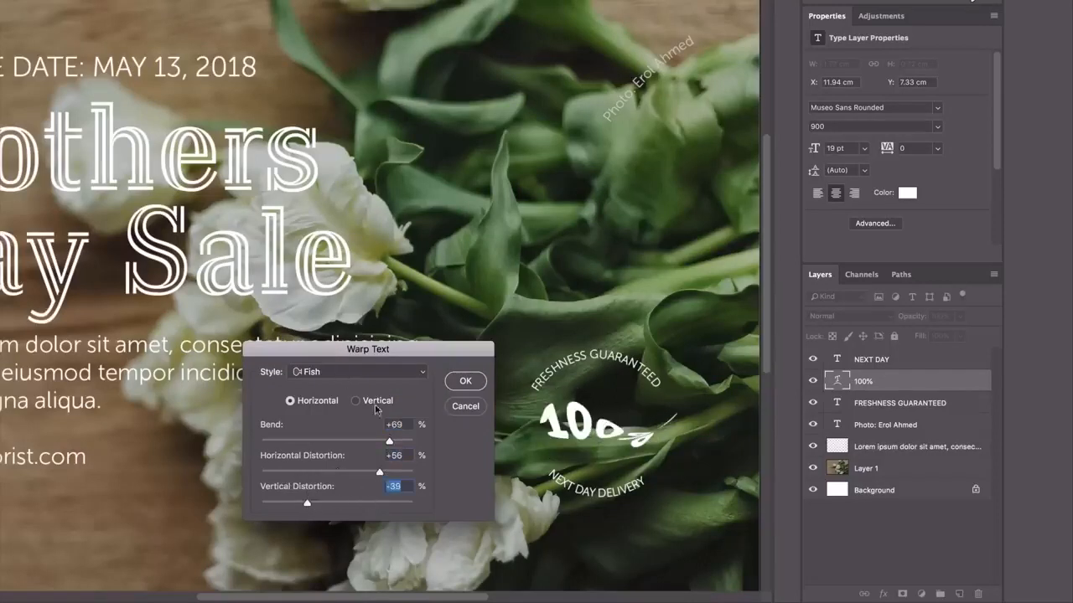
{"action": "left_click", "coordinate": [339, 371]}
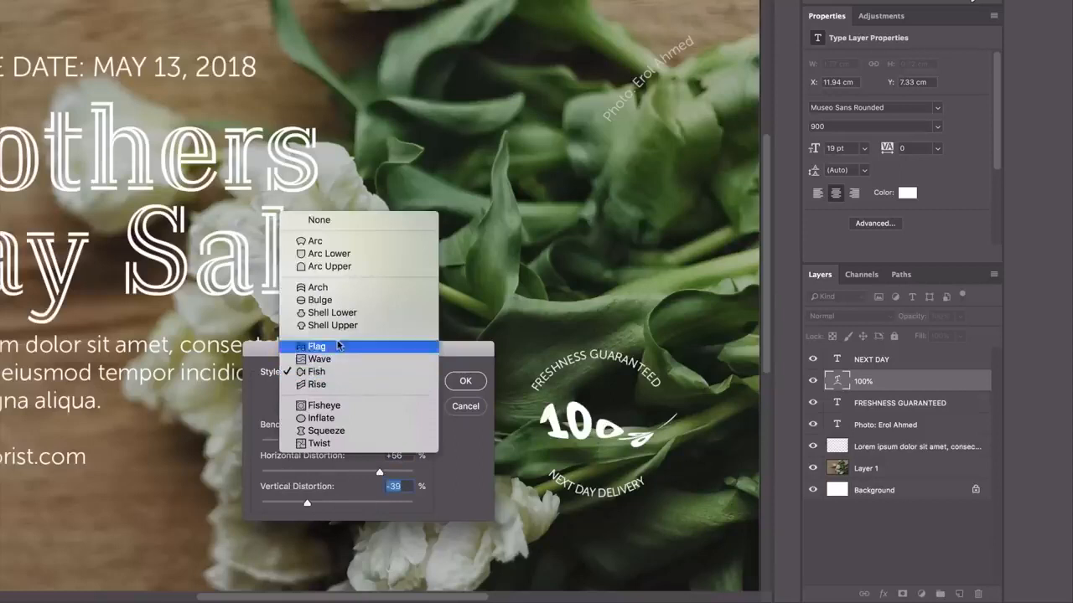
{"action": "left_click", "coordinate": [336, 346]}
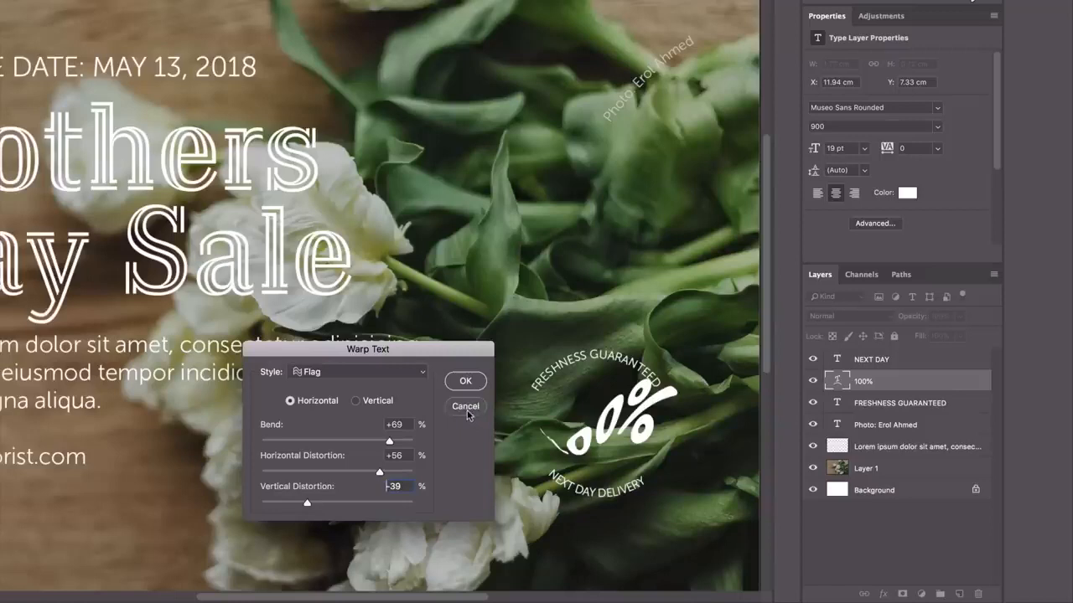
{"action": "left_click", "coordinate": [467, 413], "text": "alt"}
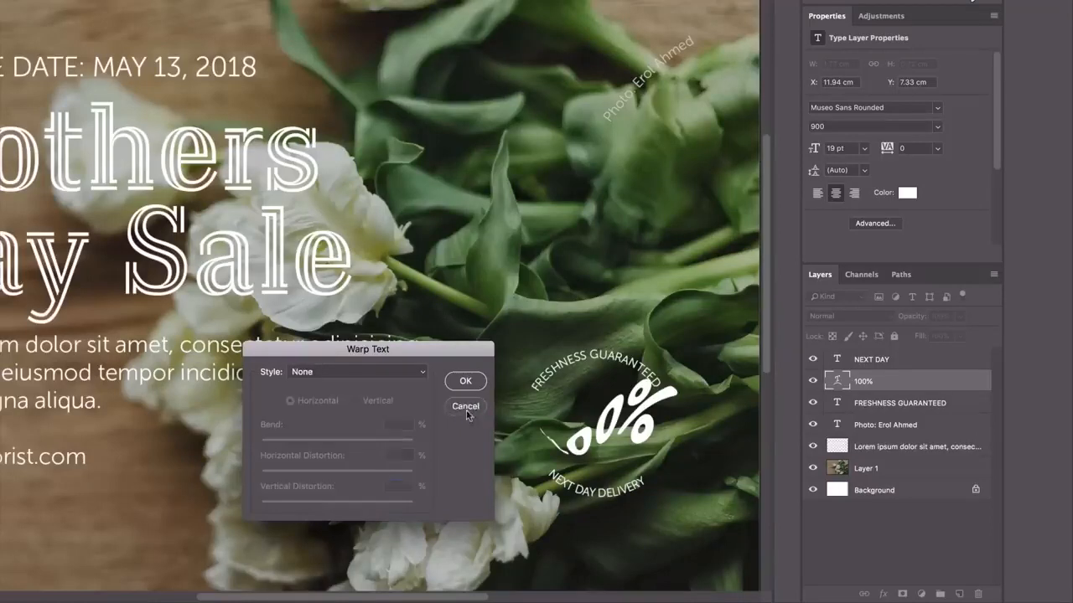
Warp the 100% text with the Bulge style at a horizontal bend of +66% and apply it
{"action": "left_click", "coordinate": [381, 374]}
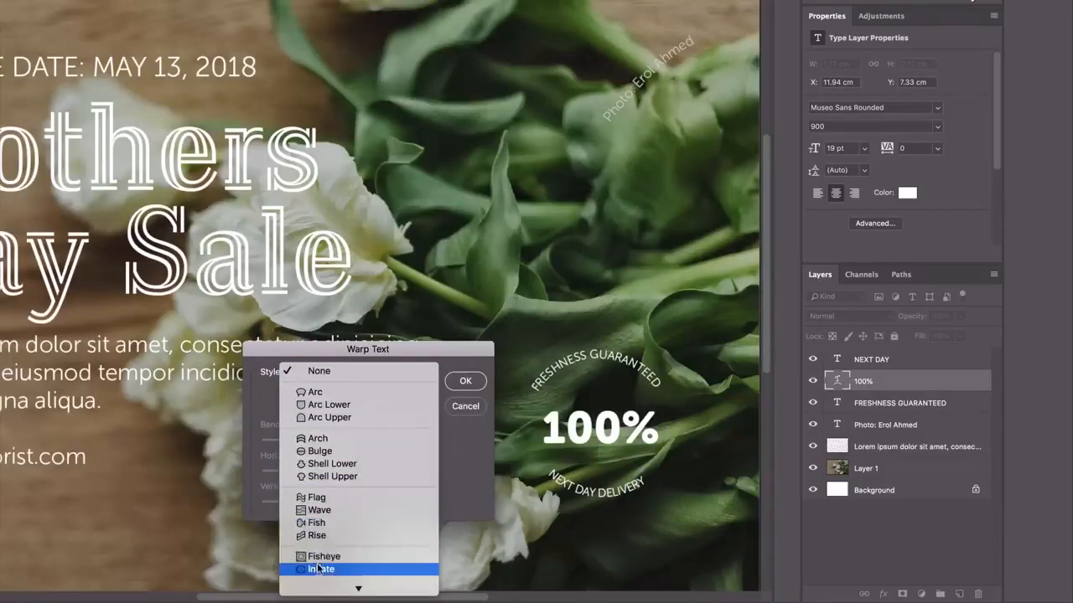
{"action": "left_click", "coordinate": [319, 451]}
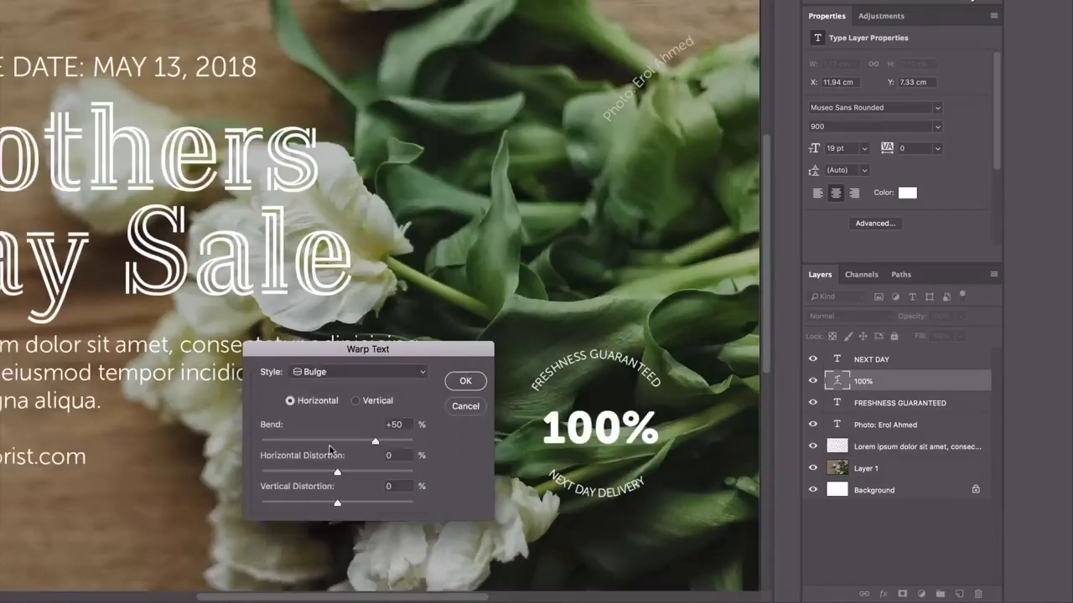
{"action": "left_click", "coordinate": [387, 442]}
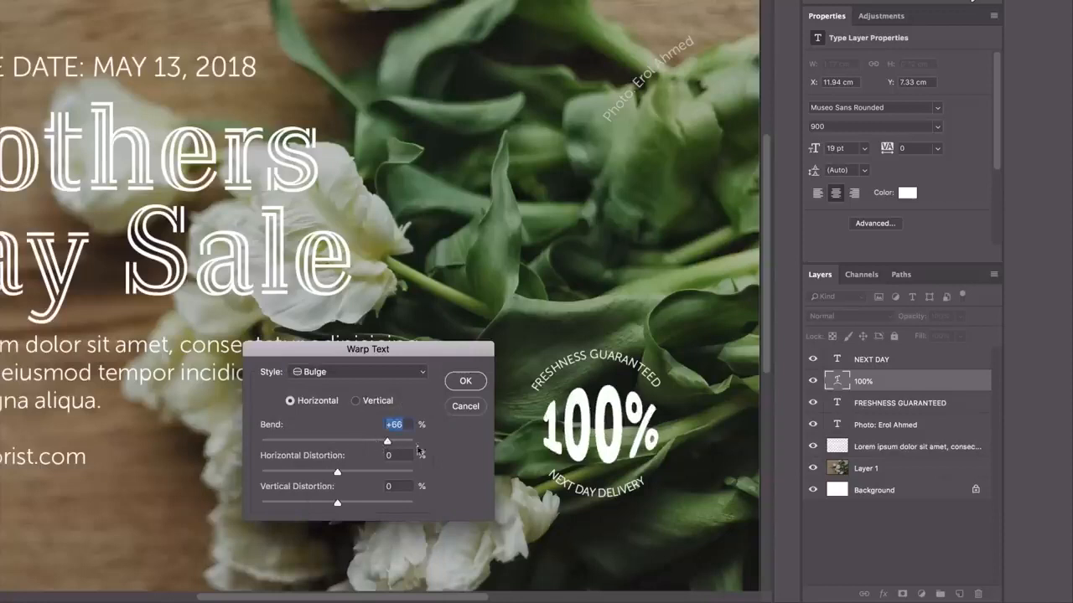
{"action": "left_click", "coordinate": [465, 382]}
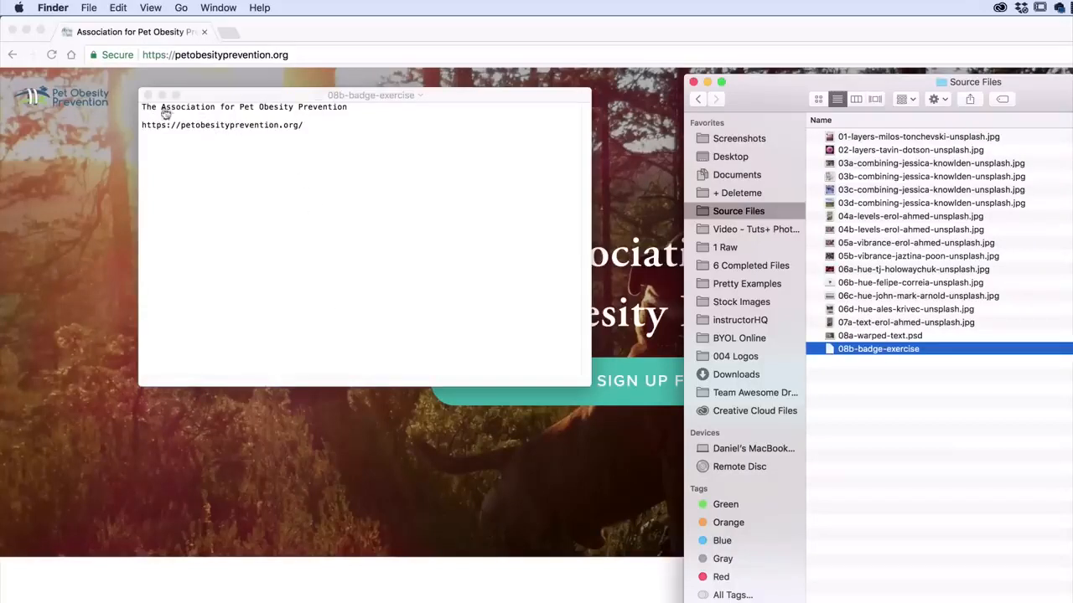
Examine the organisation name and web address given in the 08b-badge-exercise text file from the Source Files folder
{"action": "left_click", "coordinate": [883, 392]}
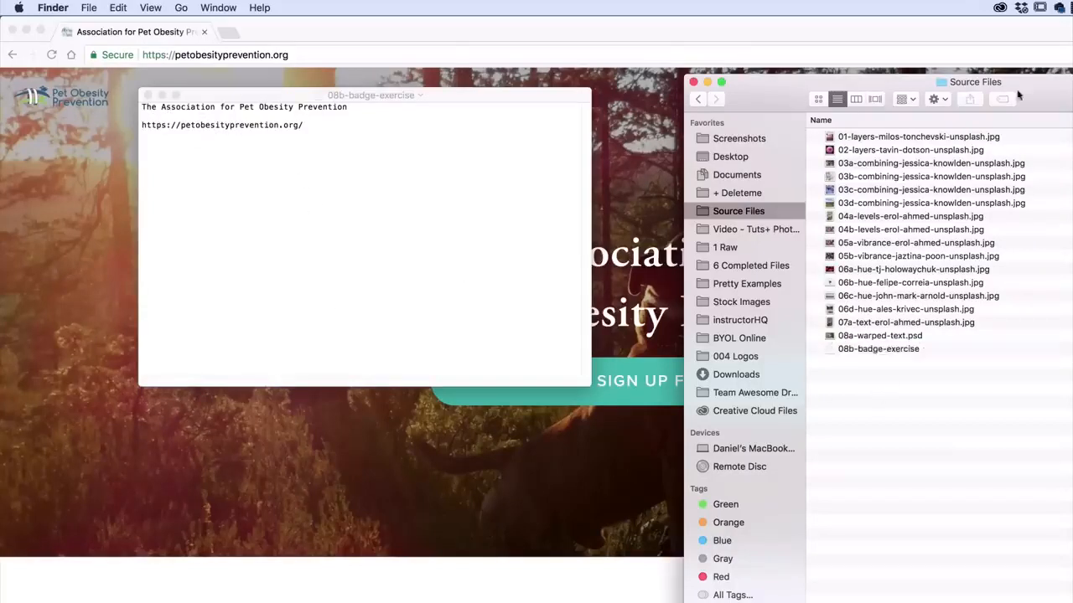
{"action": "left_click", "coordinate": [838, 355]}
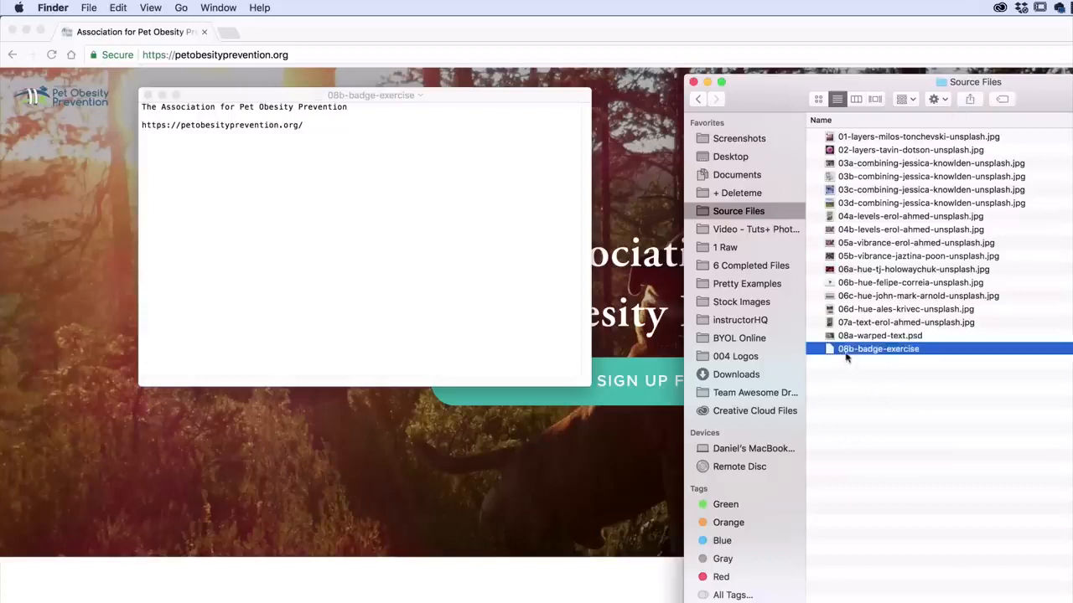
{"action": "left_click", "coordinate": [333, 203]}
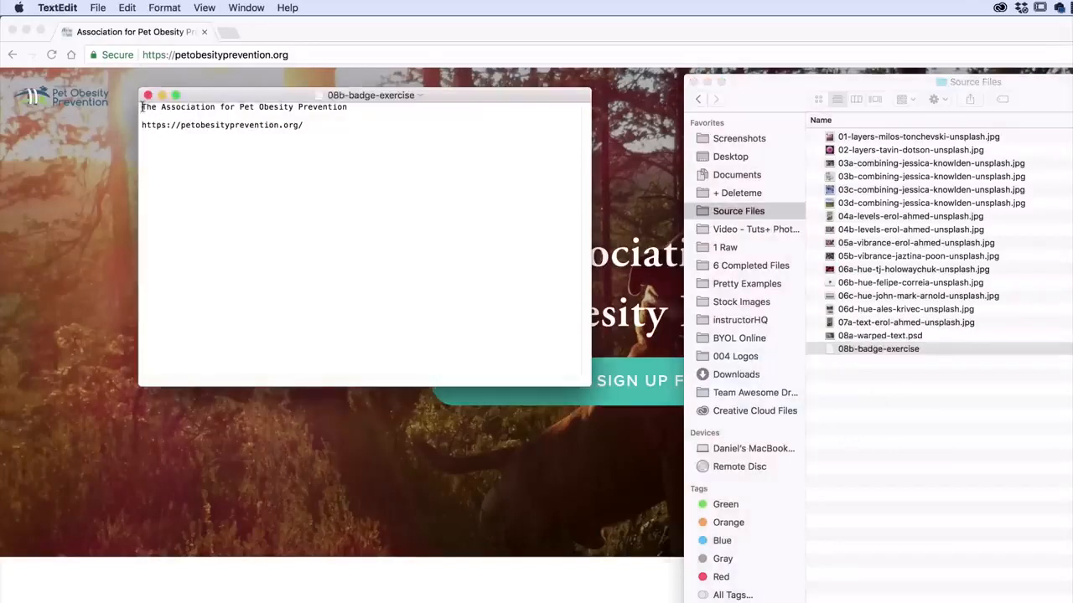
{"action": "left_click_drag", "start_coordinate": [139, 106], "coordinate": [170, 123]}
{"action": "left_click", "coordinate": [347, 113]}
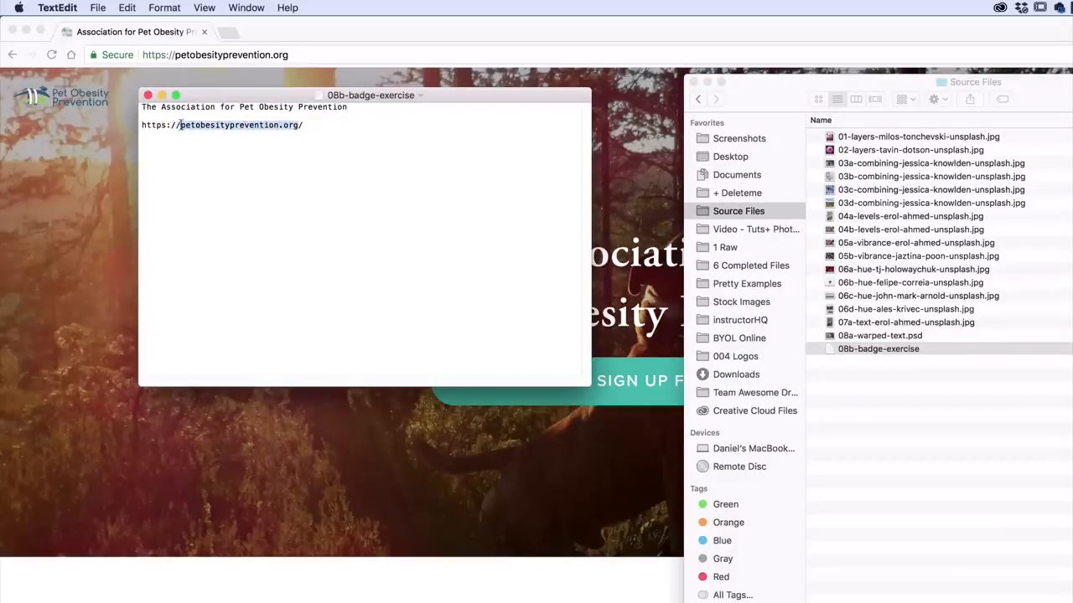
{"action": "left_click", "coordinate": [199, 142]}
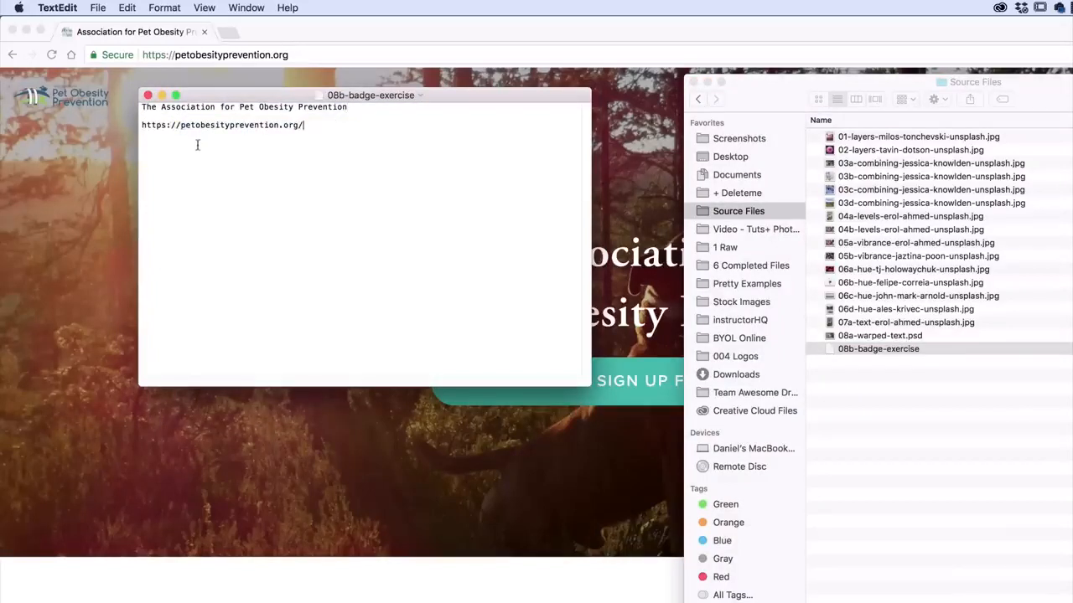
Switch back to Photoshop, look over the recovered Mothers Day Sale designs, and bring up 09-effects.psd
{"action": "key", "text": "super+Tab"}
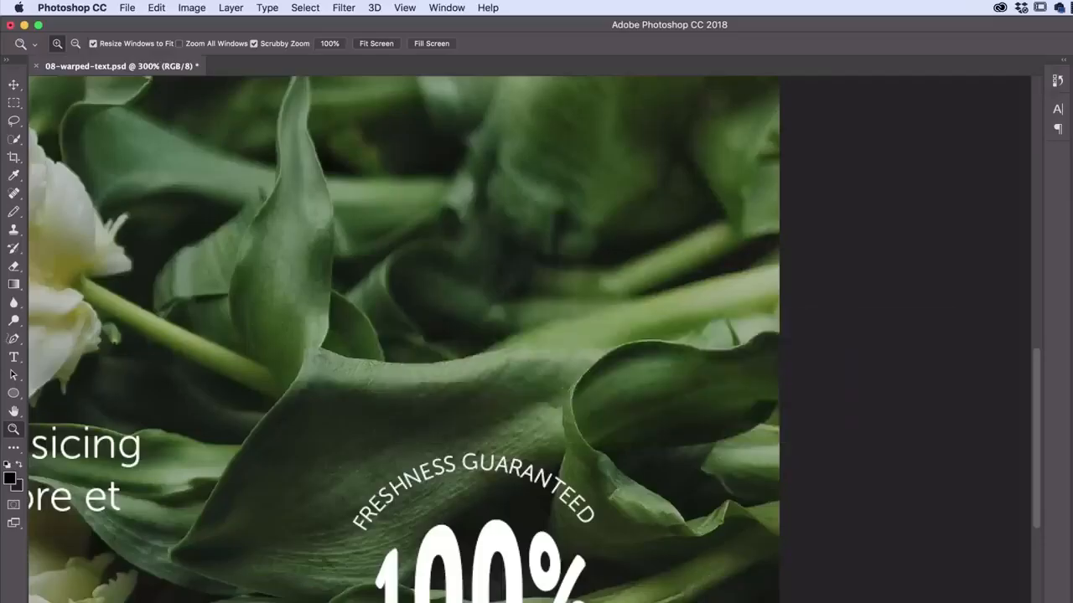
{"action": "scroll", "coordinate": [507, 549], "scroll_direction": "down", "scroll_amount": 5}
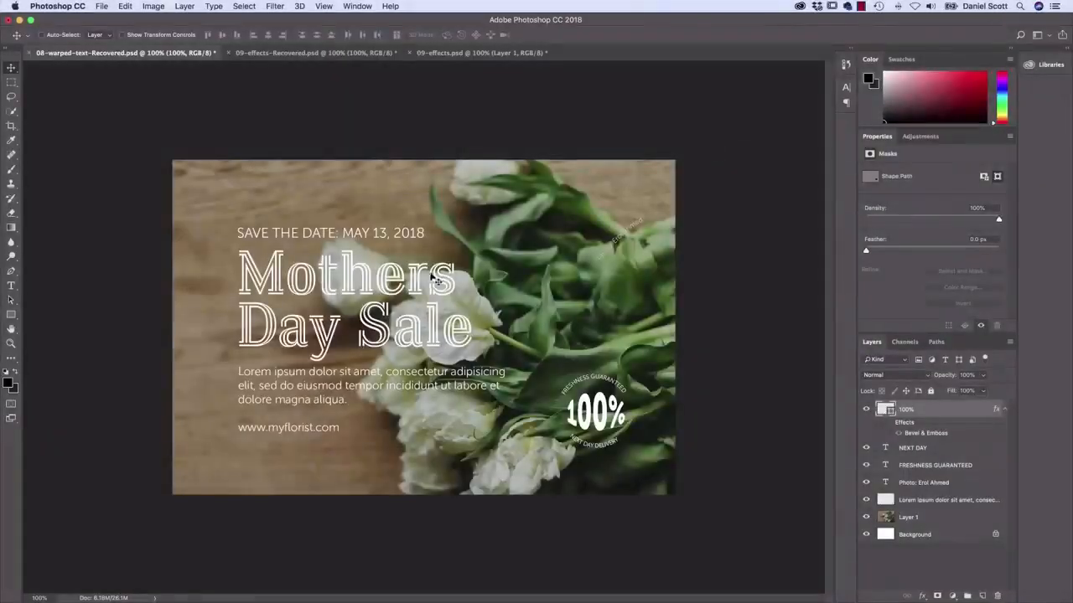
{"action": "left_click", "coordinate": [274, 53]}
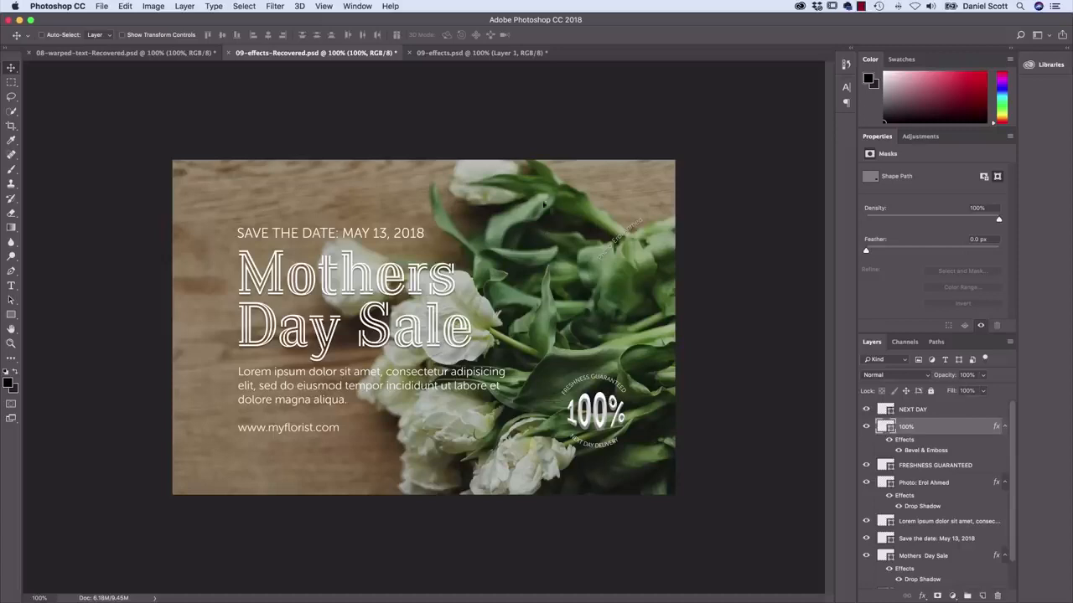
{"action": "left_click", "coordinate": [468, 56]}
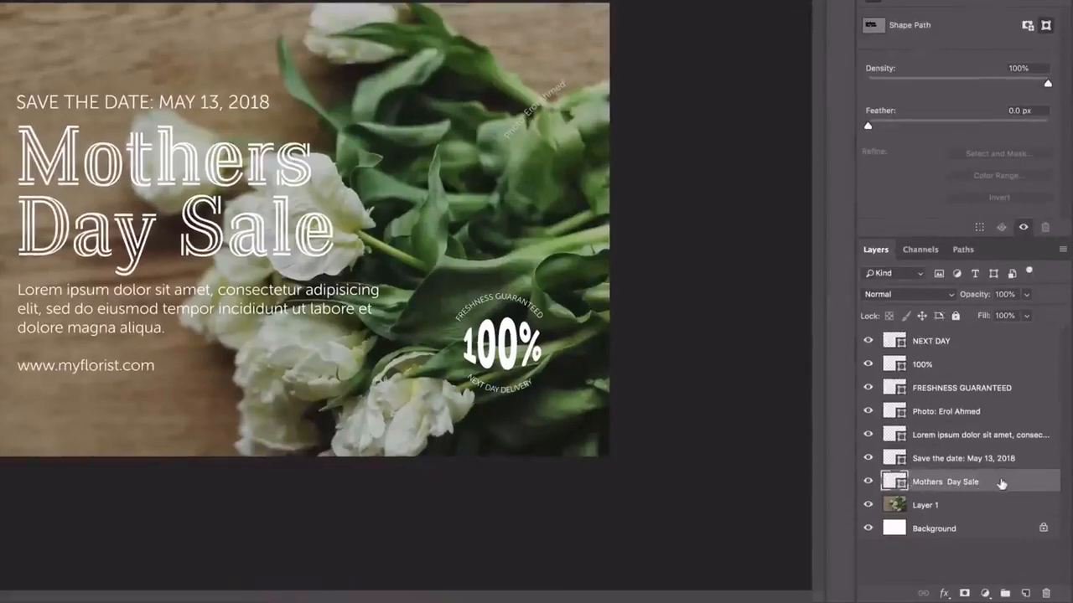
Add a Drop Shadow effect to the Mothers Day Sale layer and keep the title in view beside the Layer Style dialog
{"action": "left_click", "coordinate": [945, 593]}
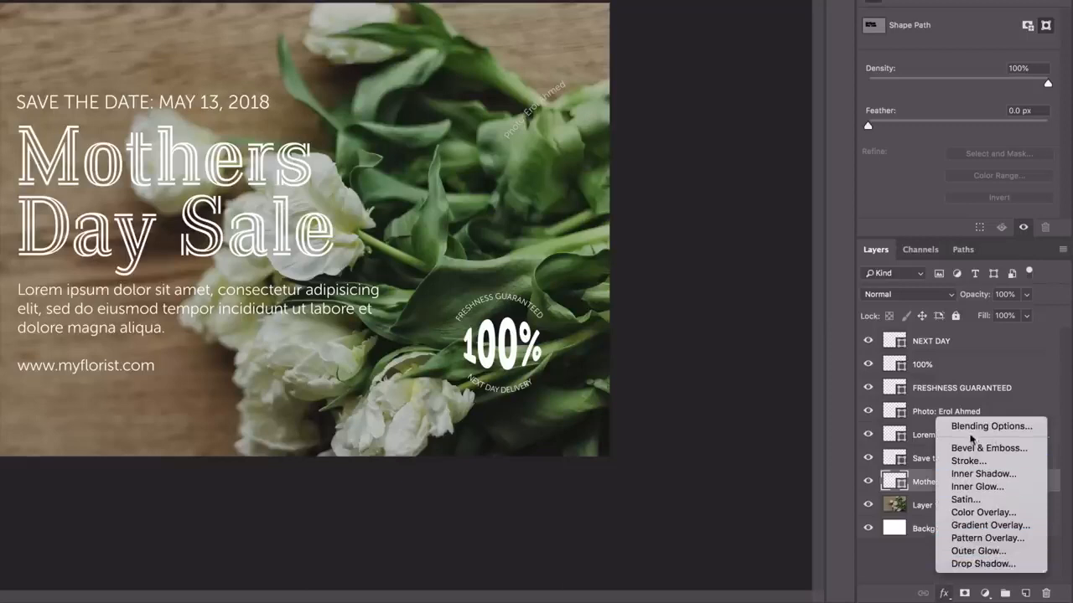
{"action": "left_click", "coordinate": [977, 578]}
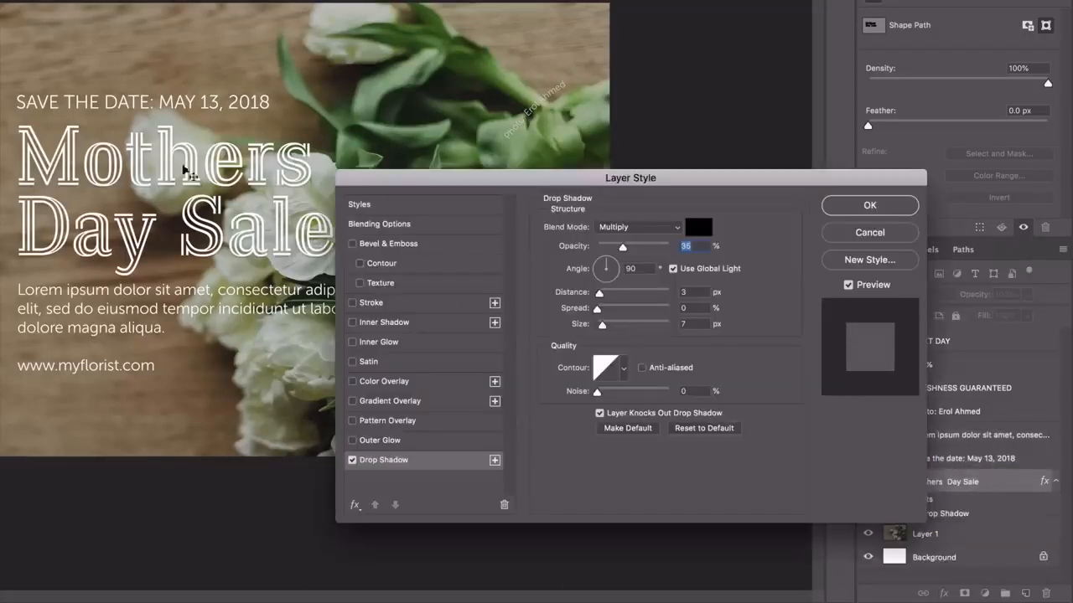
{"action": "left_click_drag", "start_coordinate": [532, 176], "coordinate": [366, 134]}
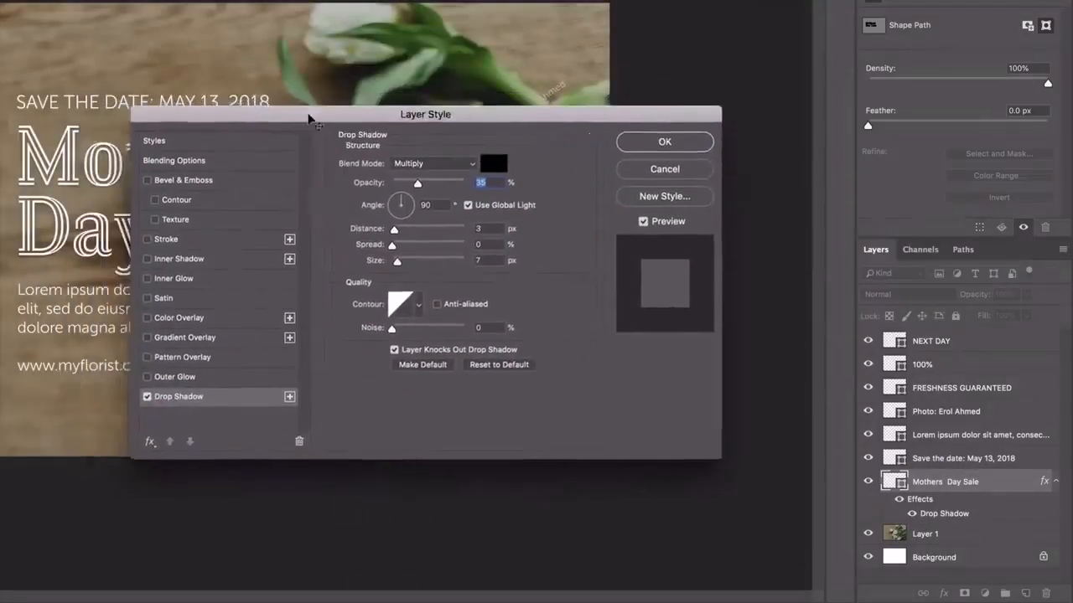
{"action": "left_click_drag", "start_coordinate": [368, 114], "coordinate": [519, 12]}
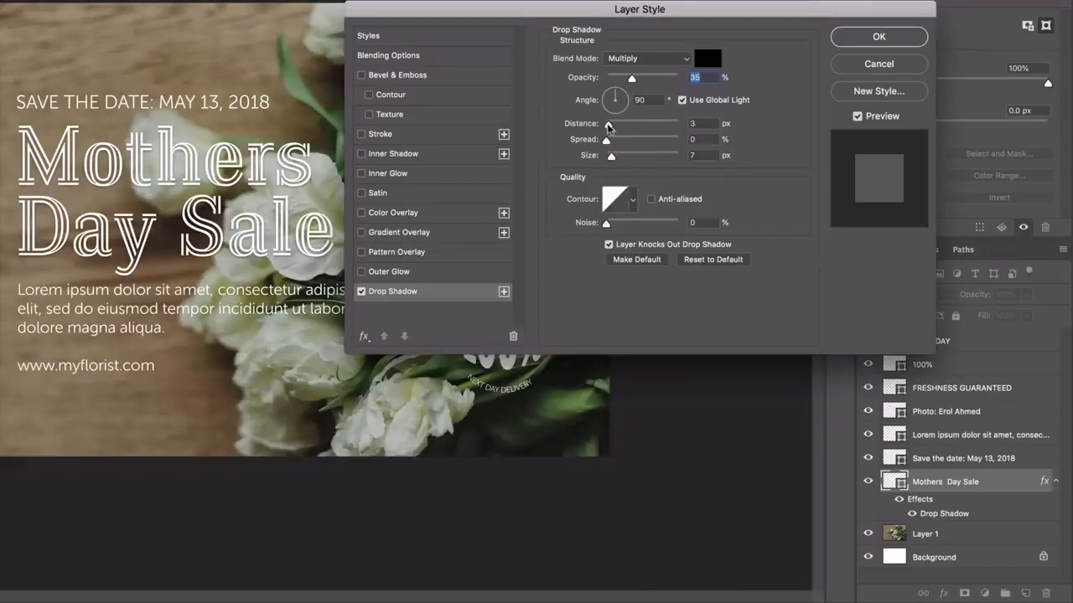
Try a drop shadow on the title with 25 px distance, 135° angle, 4% spread and 18 px size
{"action": "left_click_drag", "start_coordinate": [610, 127], "coordinate": [626, 131]}
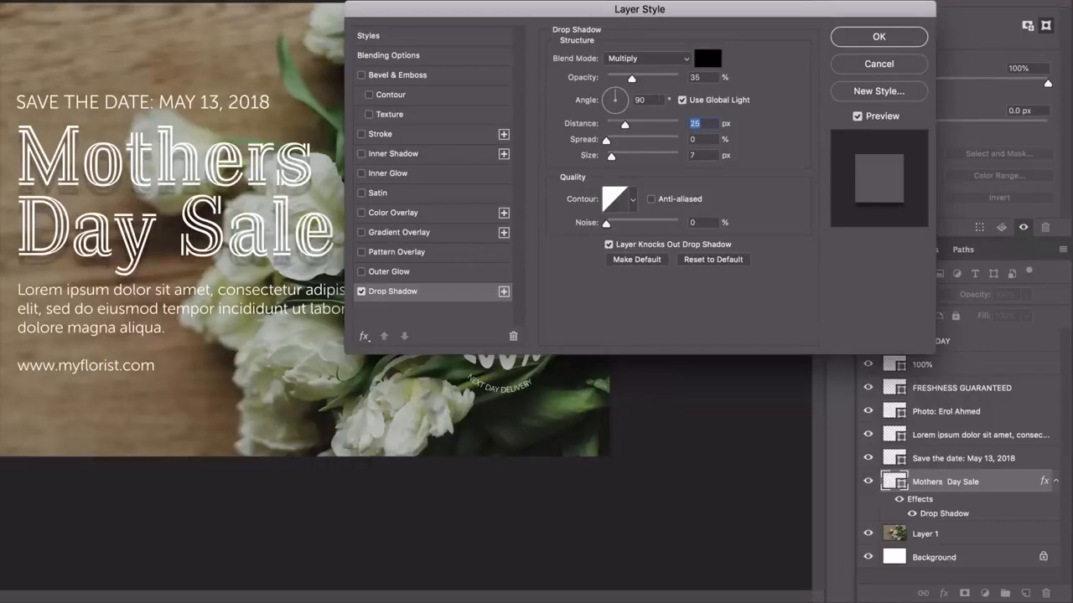
{"action": "mouse_move", "coordinate": [607, 107]}
{"action": "left_mouse_down"}
{"action": "mouse_move", "coordinate": [616, 93]}
{"action": "mouse_move", "coordinate": [610, 105]}
{"action": "mouse_move", "coordinate": [620, 104]}
{"action": "mouse_move", "coordinate": [608, 98]}
{"action": "left_mouse_up"}
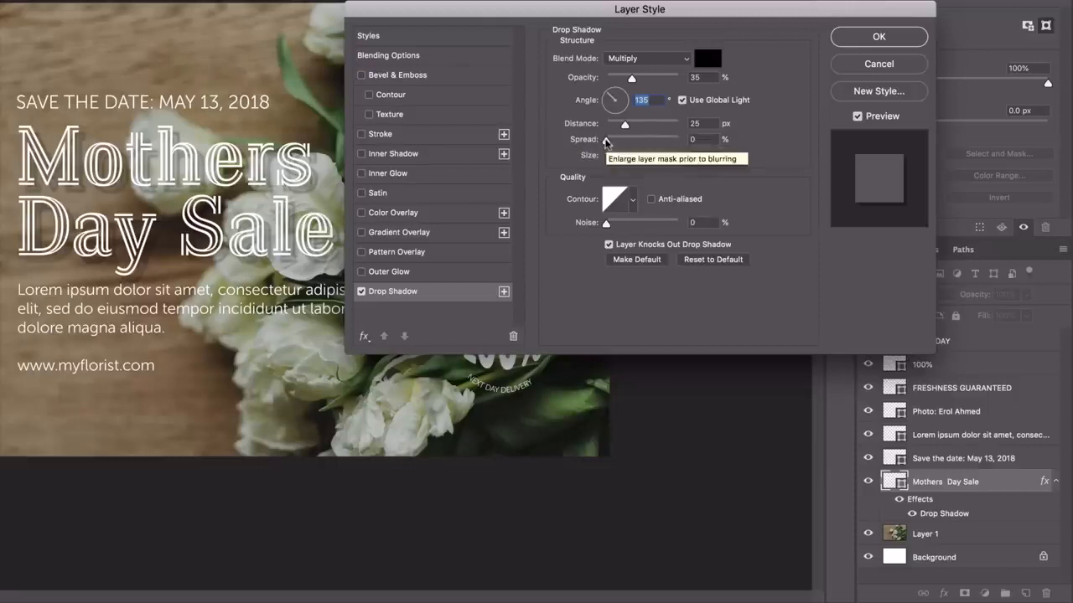
{"action": "left_click_drag", "start_coordinate": [606, 142], "coordinate": [651, 143]}
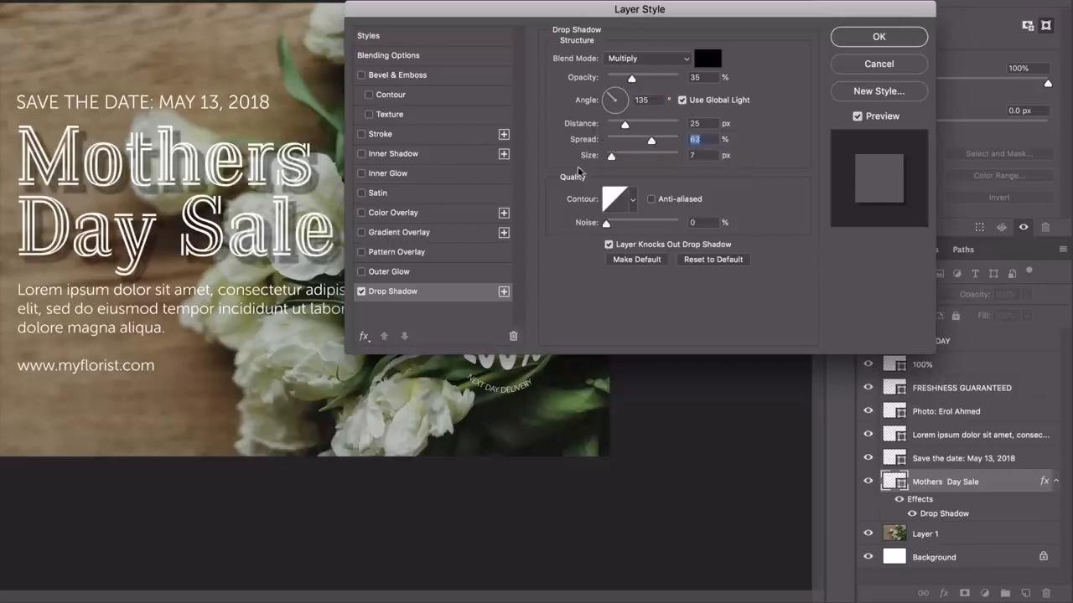
{"action": "mouse_move", "coordinate": [623, 144]}
{"action": "left_mouse_down"}
{"action": "mouse_move", "coordinate": [608, 142]}
{"action": "mouse_move", "coordinate": [610, 159]}
{"action": "left_mouse_up"}
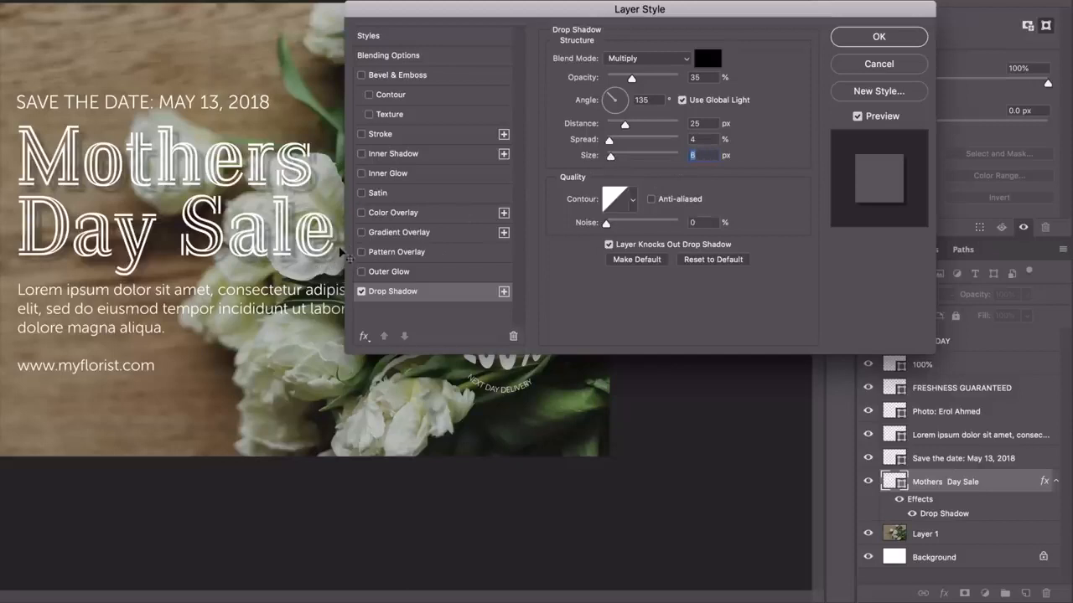
{"action": "left_click_drag", "start_coordinate": [610, 156], "coordinate": [616, 157]}
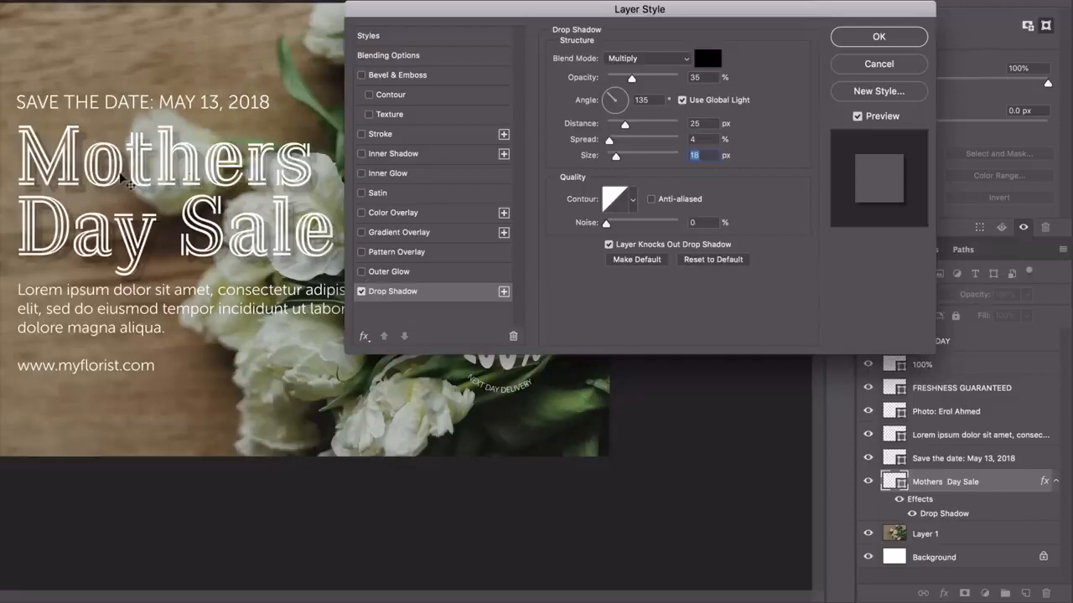
Compare the title with and without its shadow in the preview, and set the shadow angle to 90°
{"action": "left_click", "coordinate": [857, 116]}
{"action": "left_click", "coordinate": [856, 116]}
{"action": "left_click", "coordinate": [855, 116]}
{"action": "left_click", "coordinate": [856, 117]}
{"action": "left_click_drag", "start_coordinate": [612, 97], "coordinate": [614, 91]}
{"action": "type", "text": "90"}
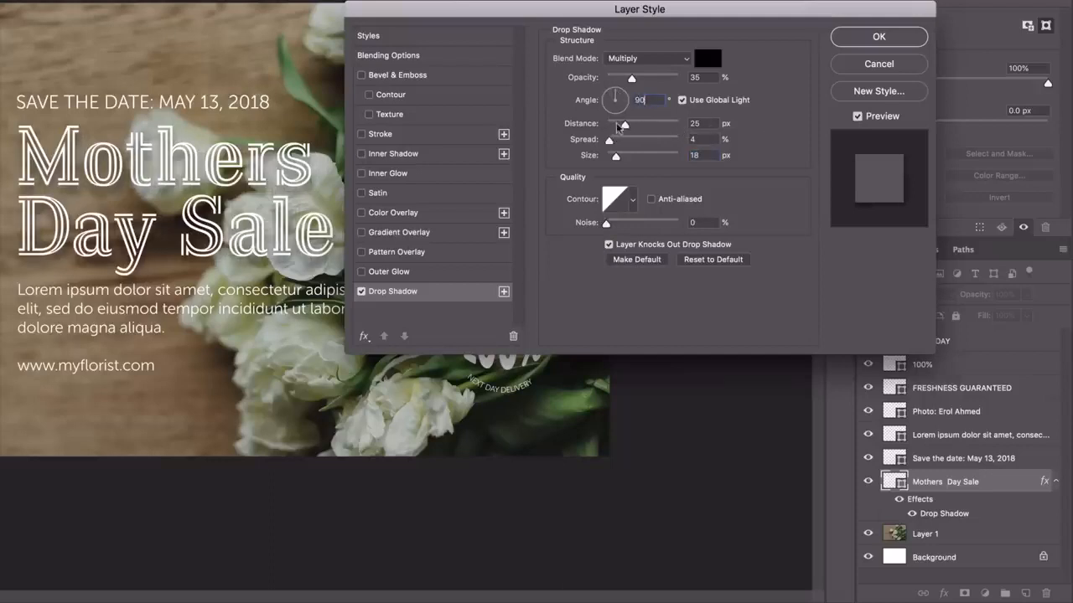
Tighten the title's drop shadow to a distance of 5 px, spread of 0% and size of 5 px
{"action": "left_click_drag", "start_coordinate": [624, 124], "coordinate": [610, 157]}
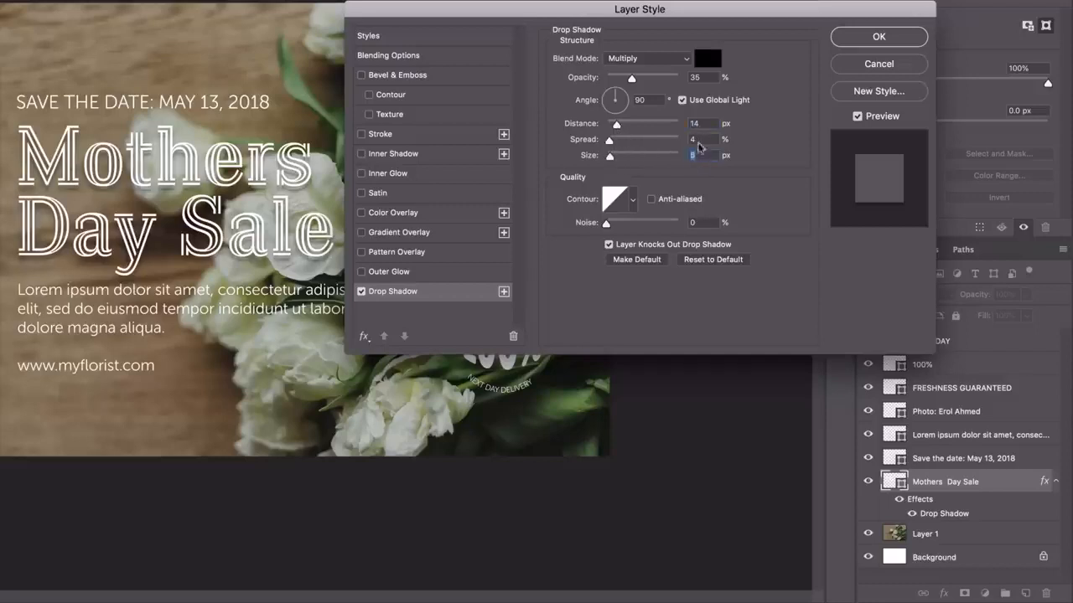
{"action": "key", "text": "Down"}
{"action": "key", "text": "Down"}
{"action": "key", "text": "Down"}
{"action": "key", "text": "shift+Tab"}
{"action": "key", "text": "shift+Tab"}
{"action": "type", "text": "5"}
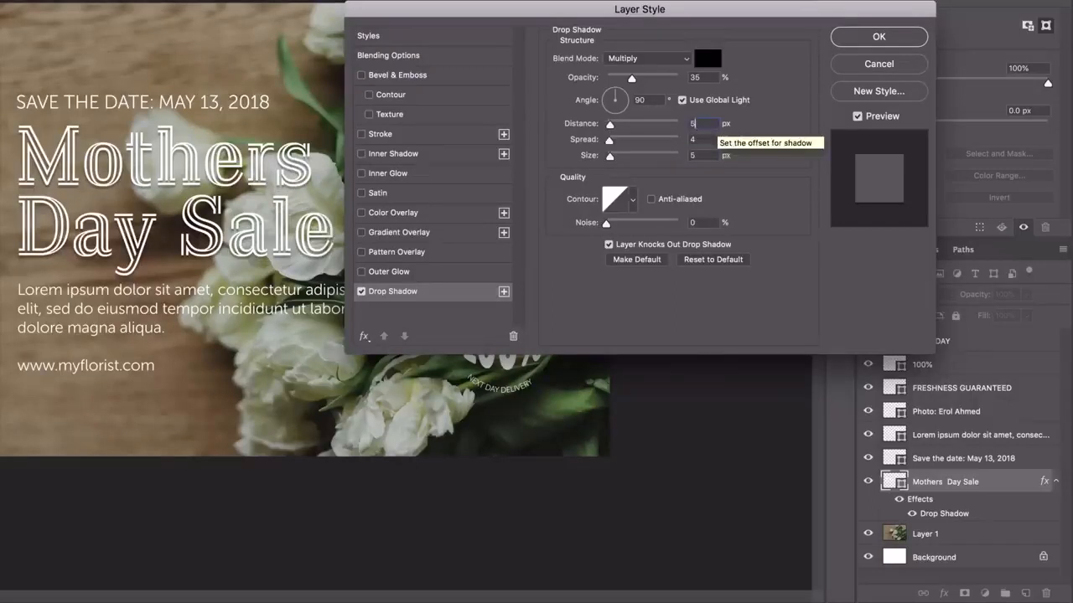
{"action": "key", "text": "Tab"}
{"action": "type", "text": "0"}
{"action": "key", "text": "Tab"}
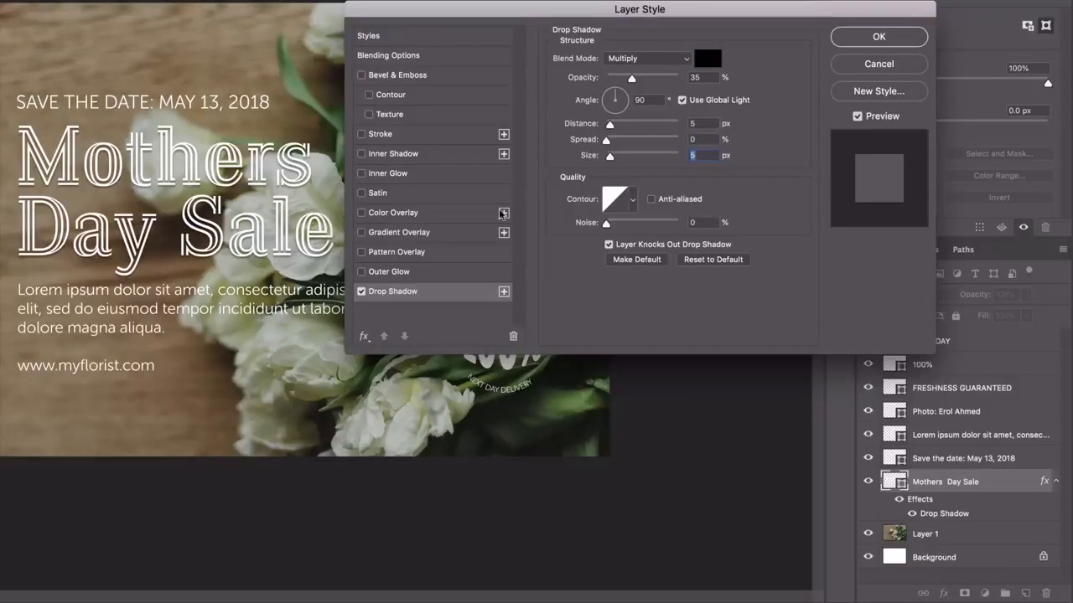
Compare the title with and without the shadow, apply the effect, and reopen its Drop Shadow settings to check them
{"action": "left_click", "coordinate": [858, 117]}
{"action": "left_click", "coordinate": [858, 117]}
{"action": "left_click", "coordinate": [858, 118]}
{"action": "left_click", "coordinate": [858, 117]}
{"action": "left_click", "coordinate": [876, 36]}
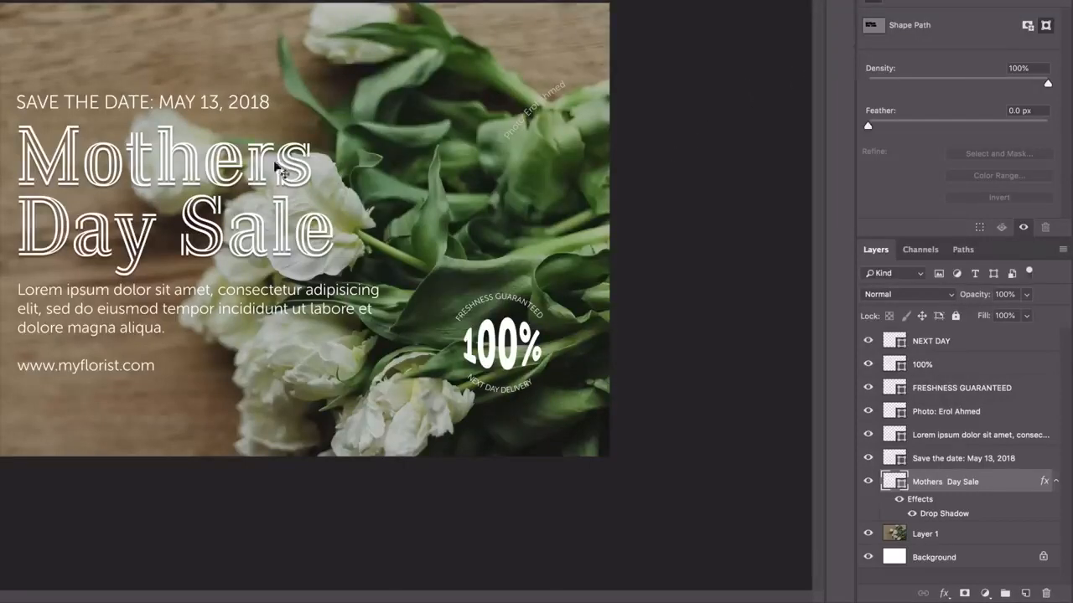
{"action": "double_click", "coordinate": [950, 518]}
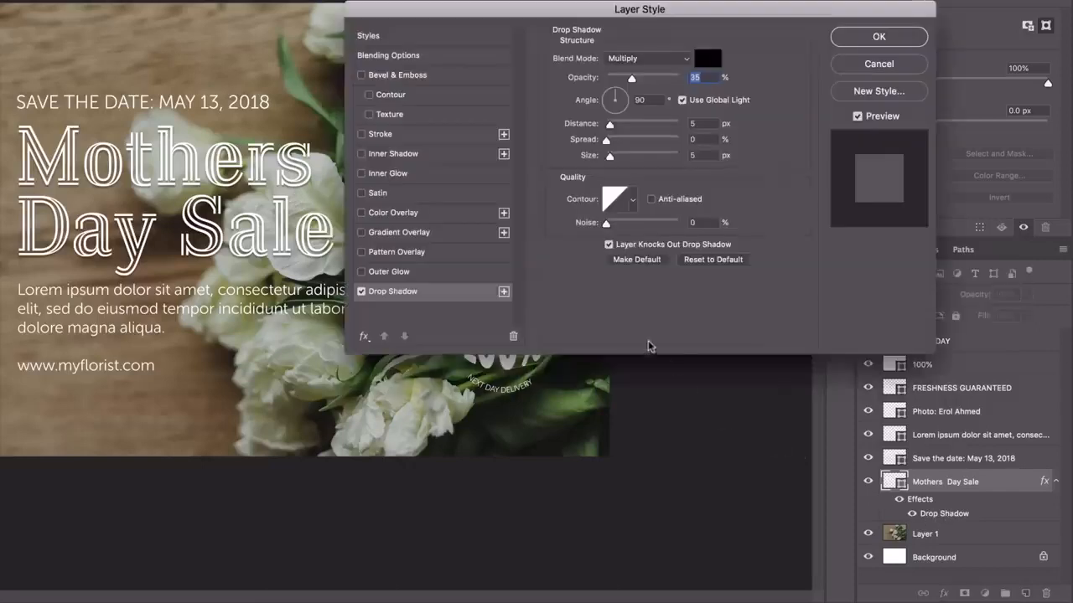
{"action": "left_click", "coordinate": [889, 37]}
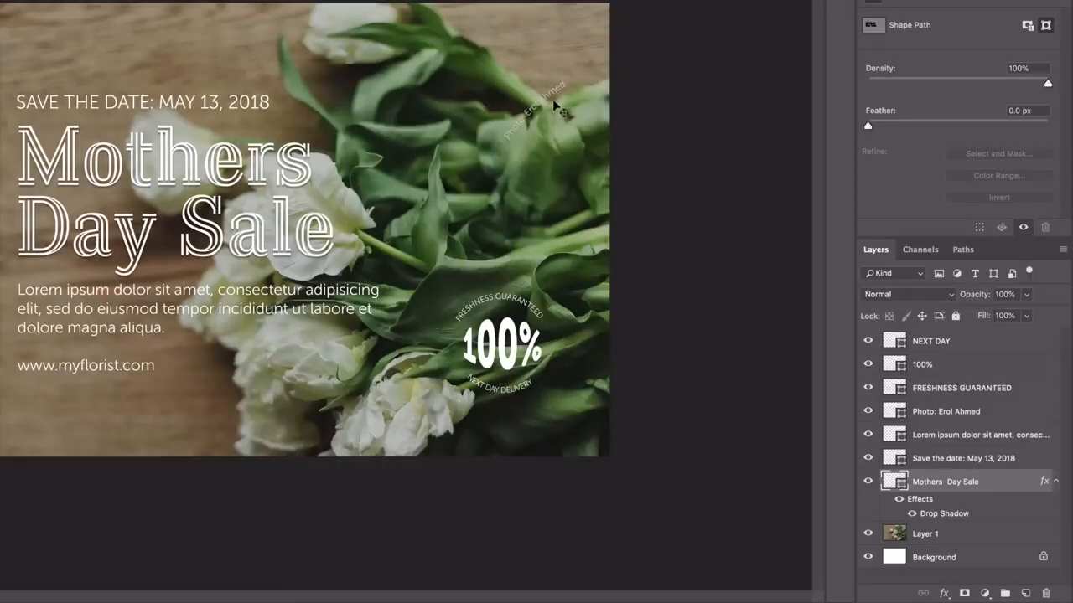
Add a Drop Shadow effect to the photo credit layer and bring the credit text into view beside the effect settings
{"action": "left_click", "coordinate": [946, 414]}
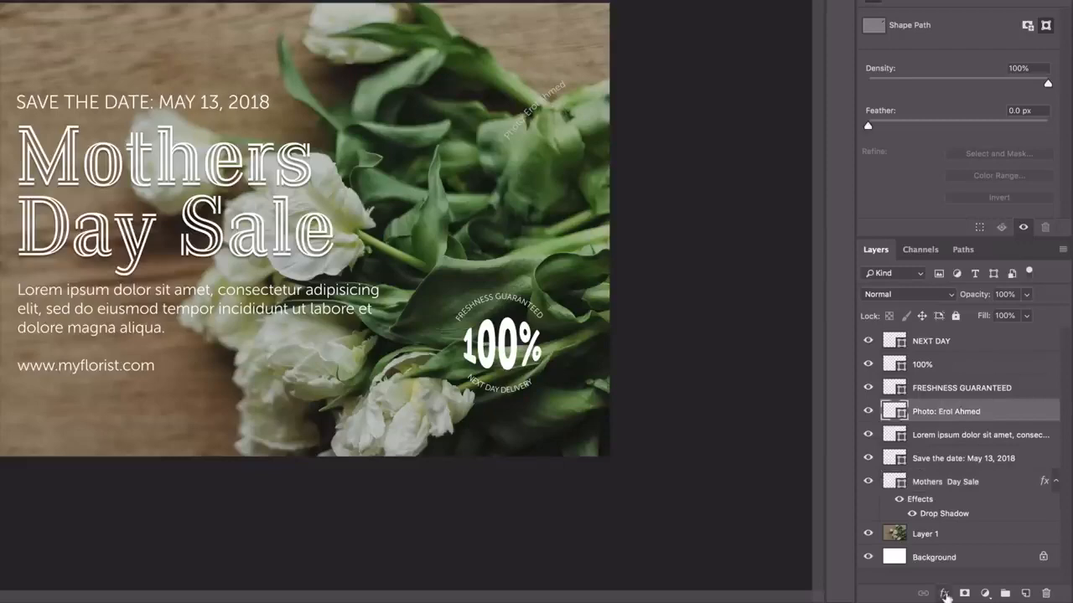
{"action": "left_click", "coordinate": [945, 594]}
{"action": "left_click", "coordinate": [983, 563]}
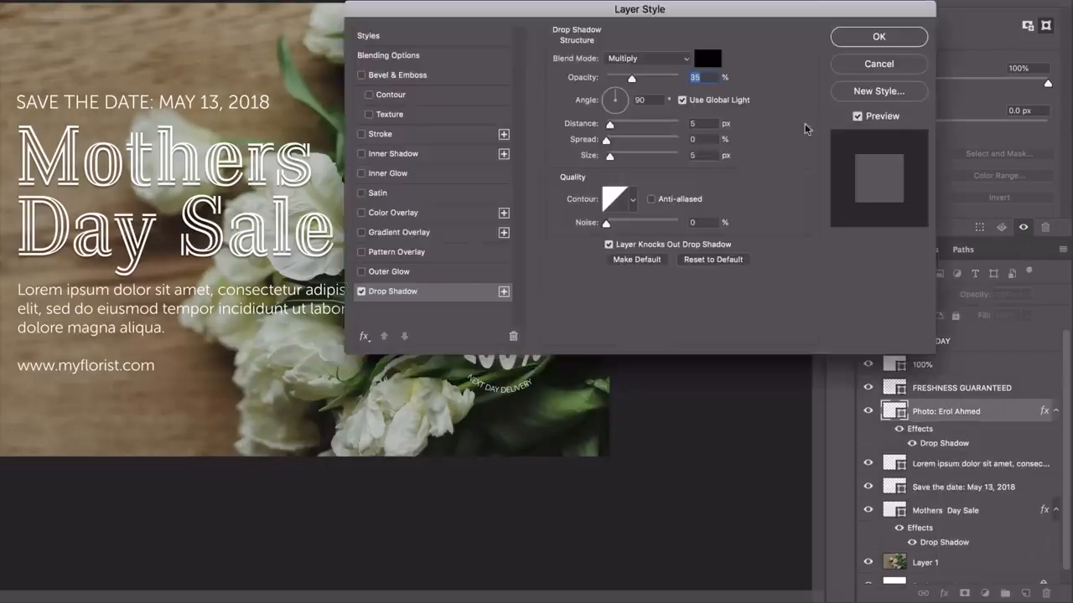
{"action": "left_click_drag", "start_coordinate": [830, 16], "coordinate": [939, 186]}
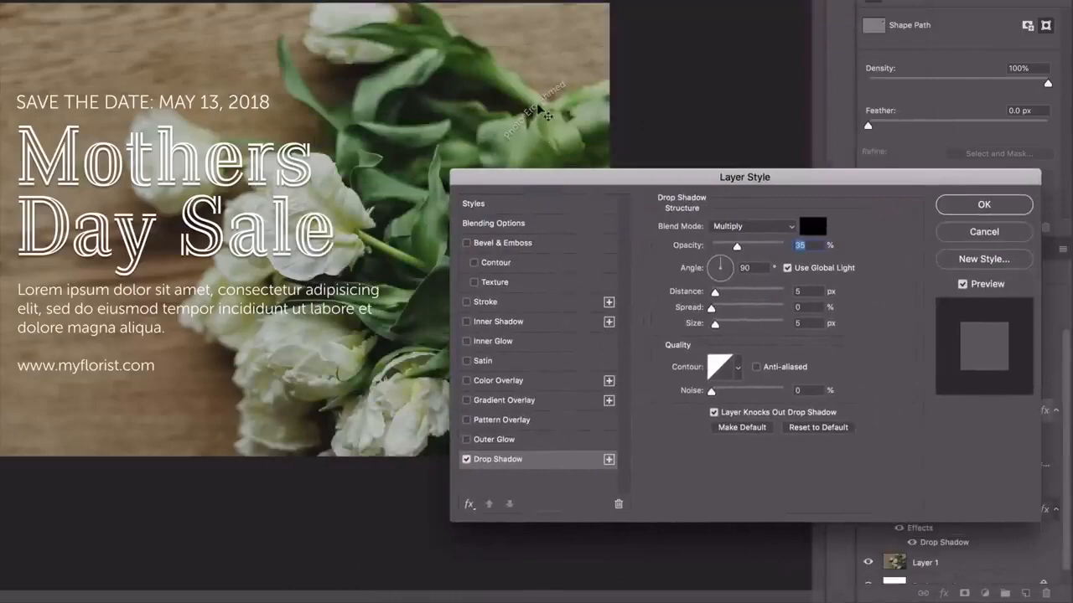
{"action": "key", "text": "ctrl+plus"}
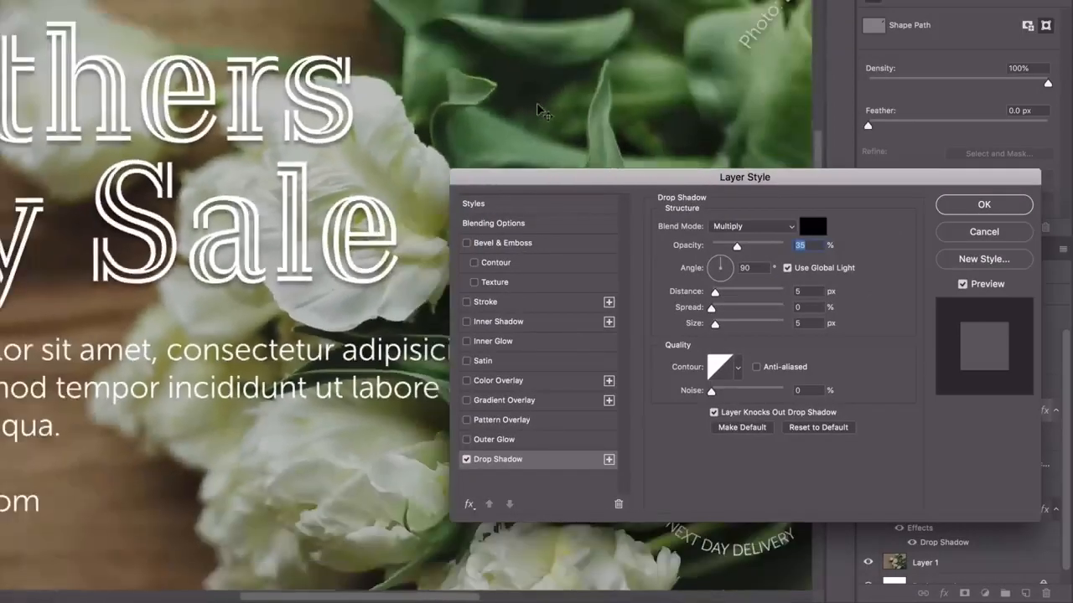
{"action": "scroll", "coordinate": [543, 111], "scroll_direction": "right", "scroll_amount": 10}
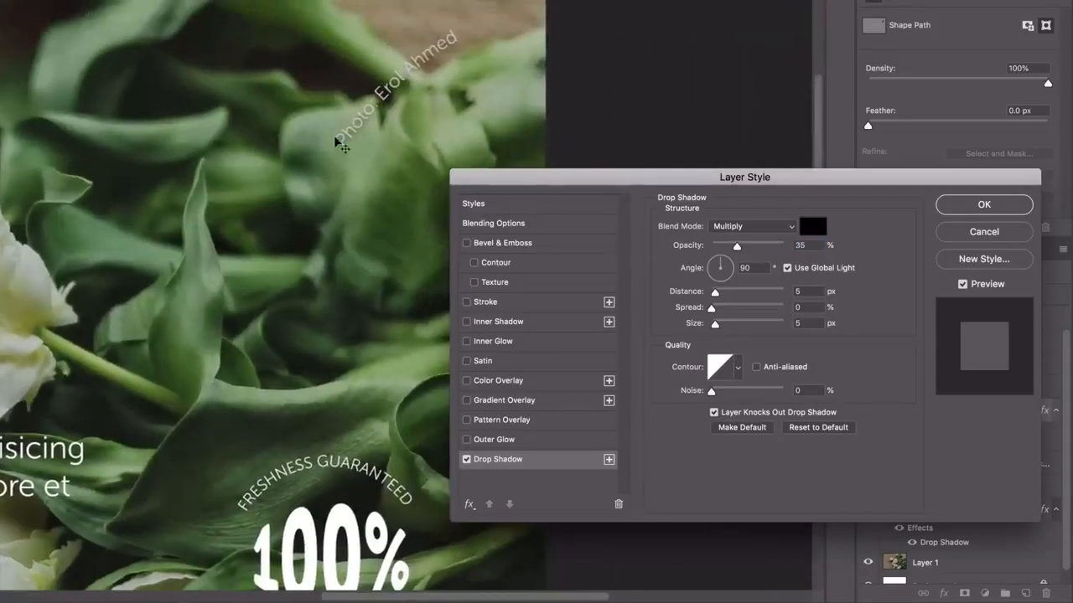
{"action": "left_click_drag", "start_coordinate": [546, 177], "coordinate": [243, 220]}
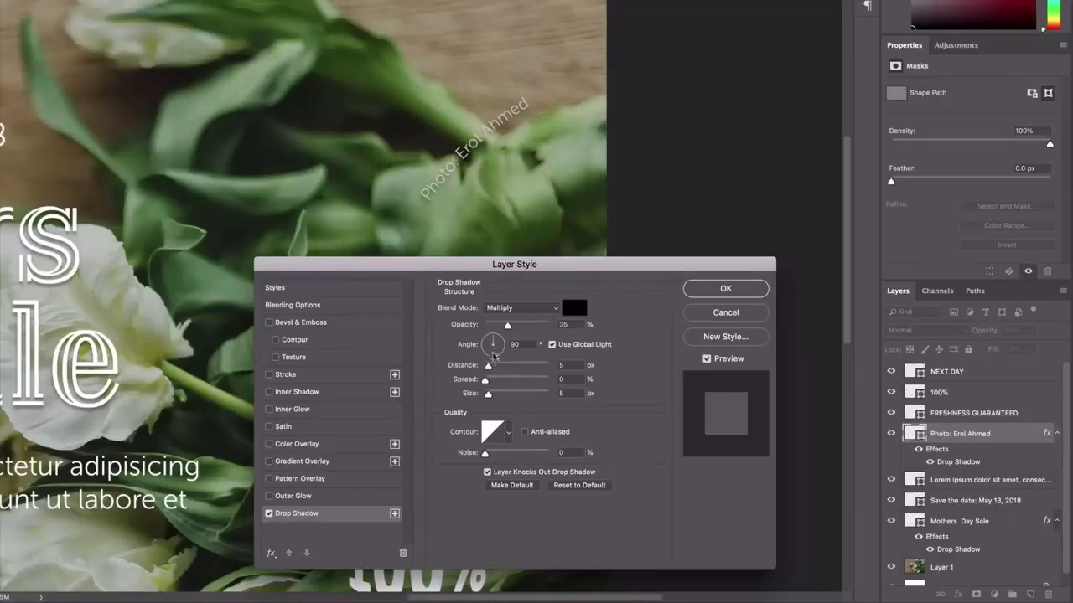
Detach the photo credit's shadow from global light, with a 130° angle and 100% opacity
{"action": "mouse_move", "coordinate": [489, 344]}
{"action": "left_mouse_down"}
{"action": "mouse_move", "coordinate": [480, 342]}
{"action": "mouse_move", "coordinate": [485, 353]}
{"action": "mouse_move", "coordinate": [491, 340]}
{"action": "mouse_move", "coordinate": [480, 339]}
{"action": "mouse_move", "coordinate": [496, 339]}
{"action": "left_mouse_up"}
{"action": "left_click", "coordinate": [553, 345]}
{"action": "left_click_drag", "start_coordinate": [506, 326], "coordinate": [531, 328]}
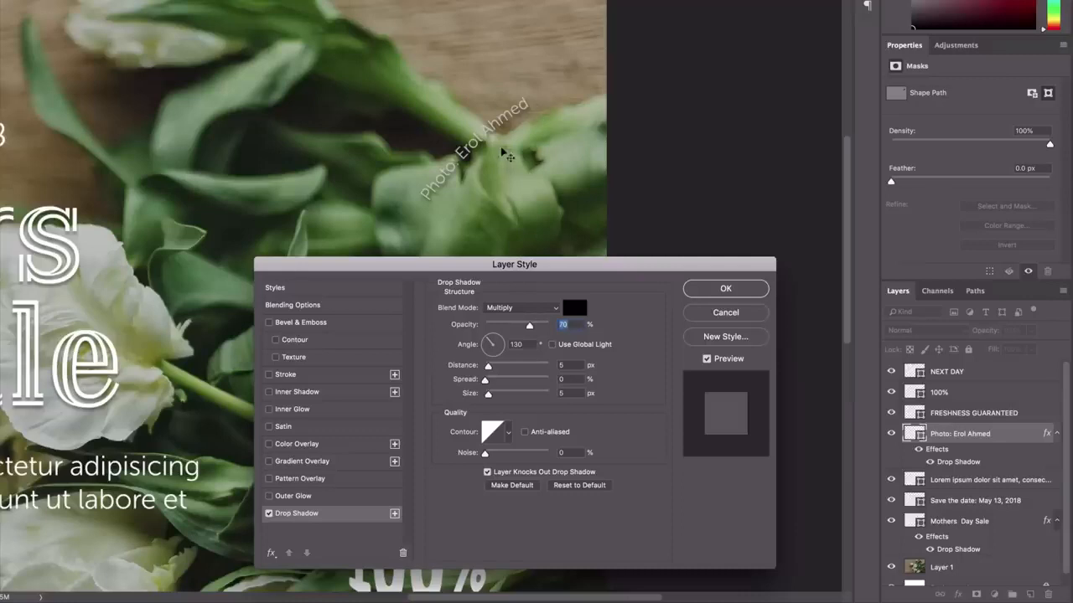
{"action": "left_click_drag", "start_coordinate": [531, 326], "coordinate": [629, 331]}
Set the photo credit shadow's distance and size to 3 px and its opacity to 55%, and apply the effect
{"action": "double_click", "coordinate": [569, 364]}
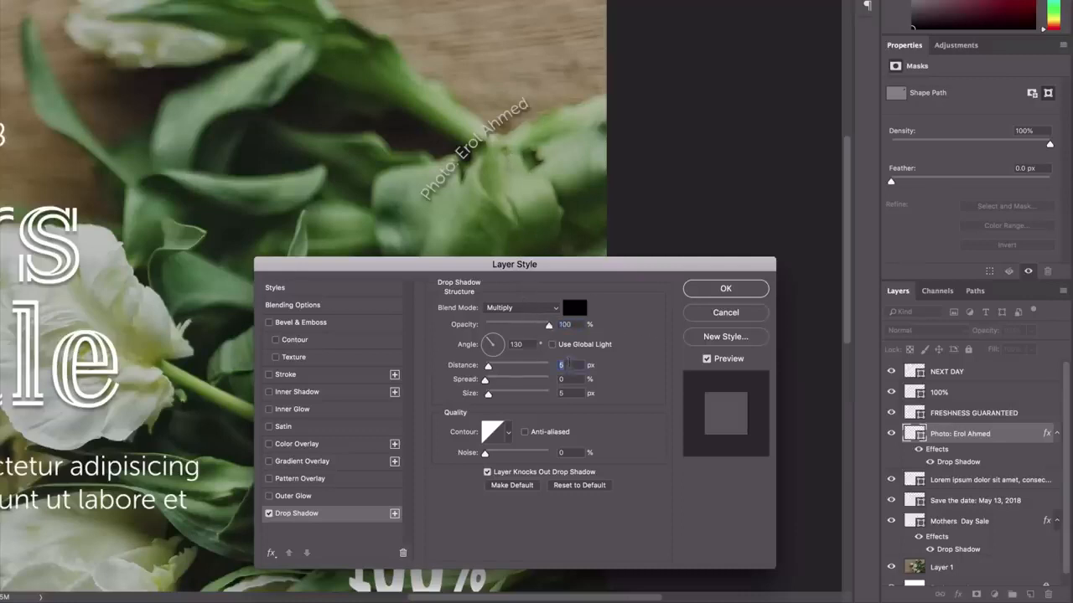
{"action": "type", "text": "3"}
{"action": "key", "text": "Tab"}
{"action": "key", "text": "Tab"}
{"action": "type", "text": "3"}
{"action": "key", "text": "Tab"}
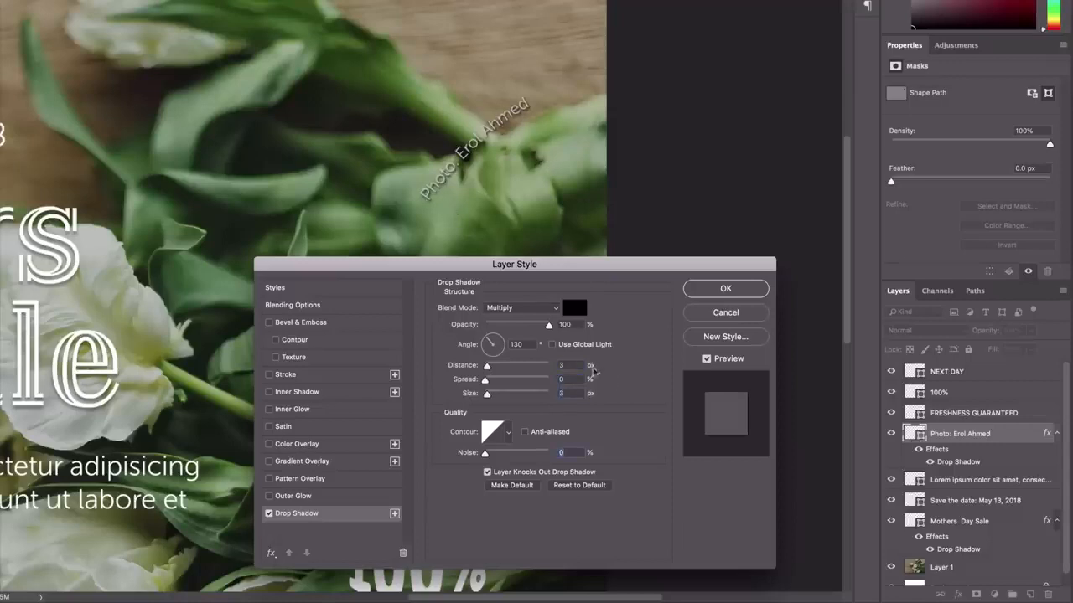
{"action": "left_click_drag", "start_coordinate": [541, 329], "coordinate": [519, 329]}
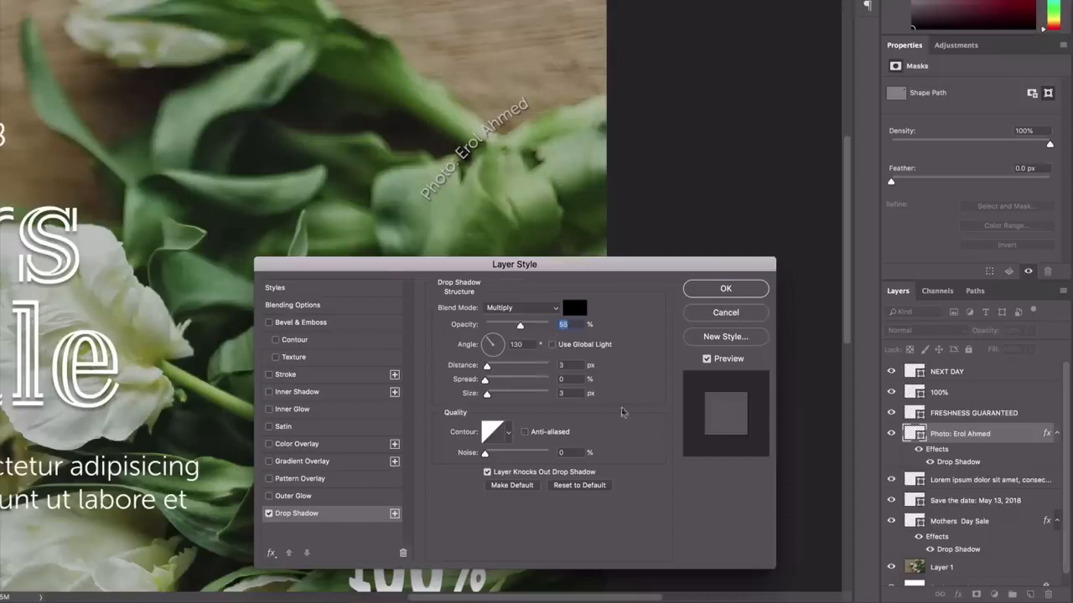
{"action": "left_click", "coordinate": [733, 288]}
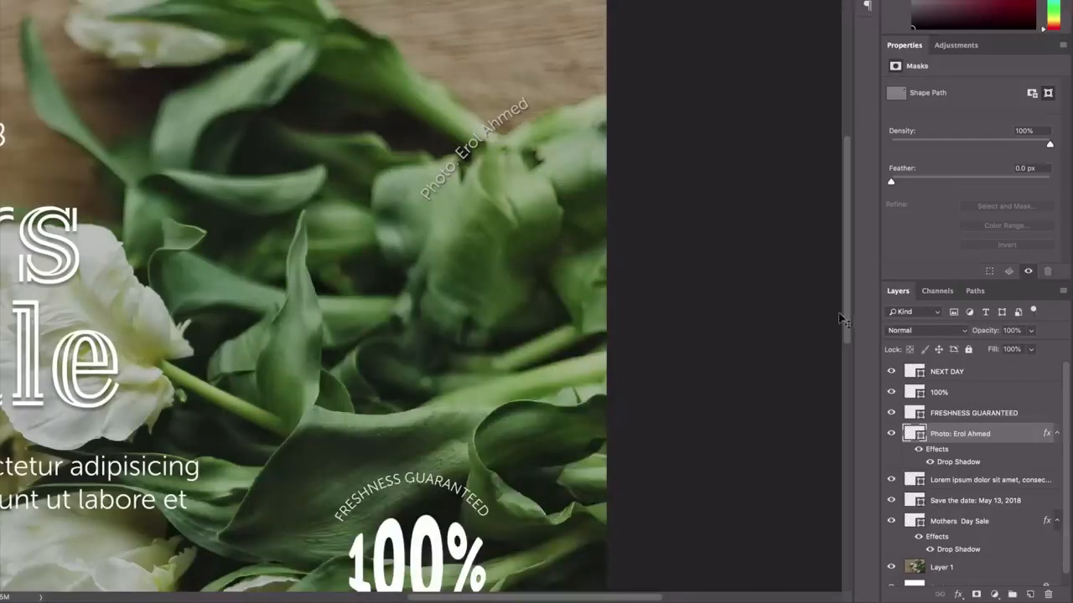
Add a Bevel & Emboss effect to the badge's 100% text, keeping the badge visible beside the effect settings
{"action": "left_click_drag", "start_coordinate": [846, 316], "coordinate": [848, 401]}
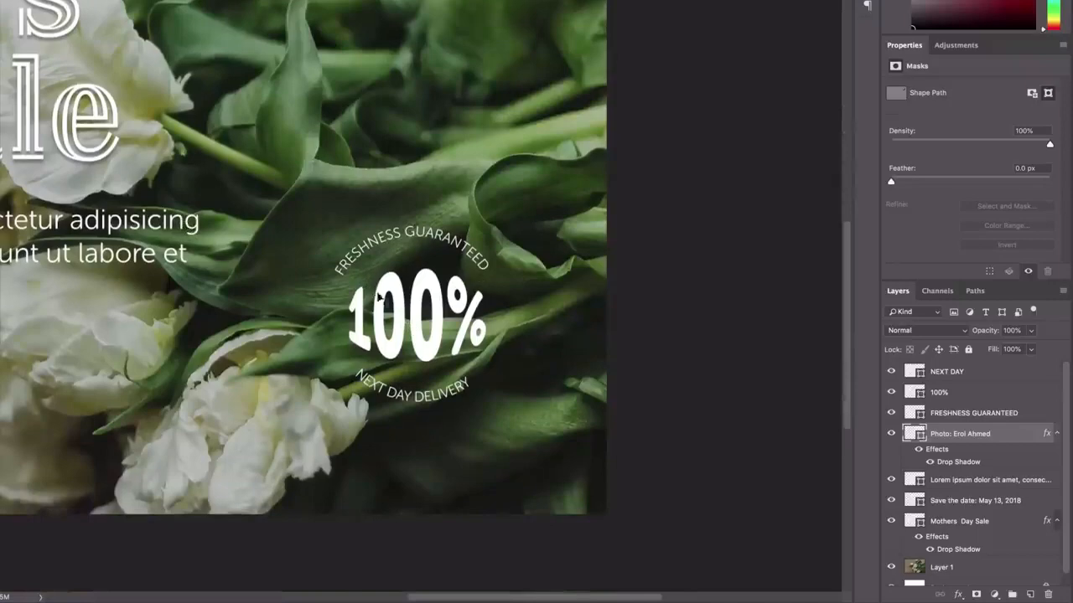
{"action": "left_click", "coordinate": [423, 323]}
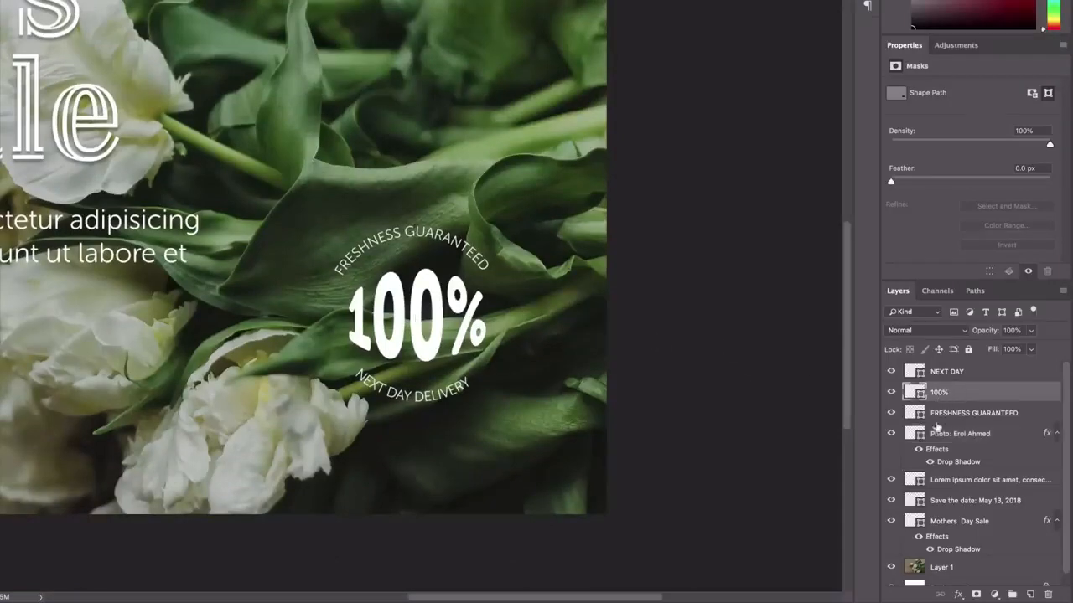
{"action": "left_click", "coordinate": [958, 595]}
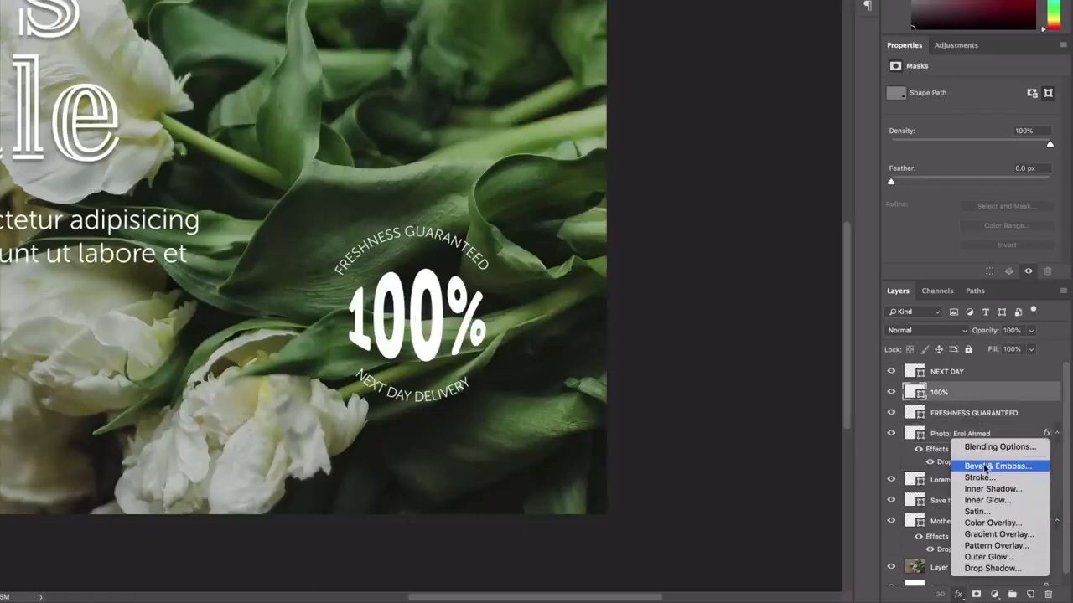
{"action": "left_click", "coordinate": [987, 466]}
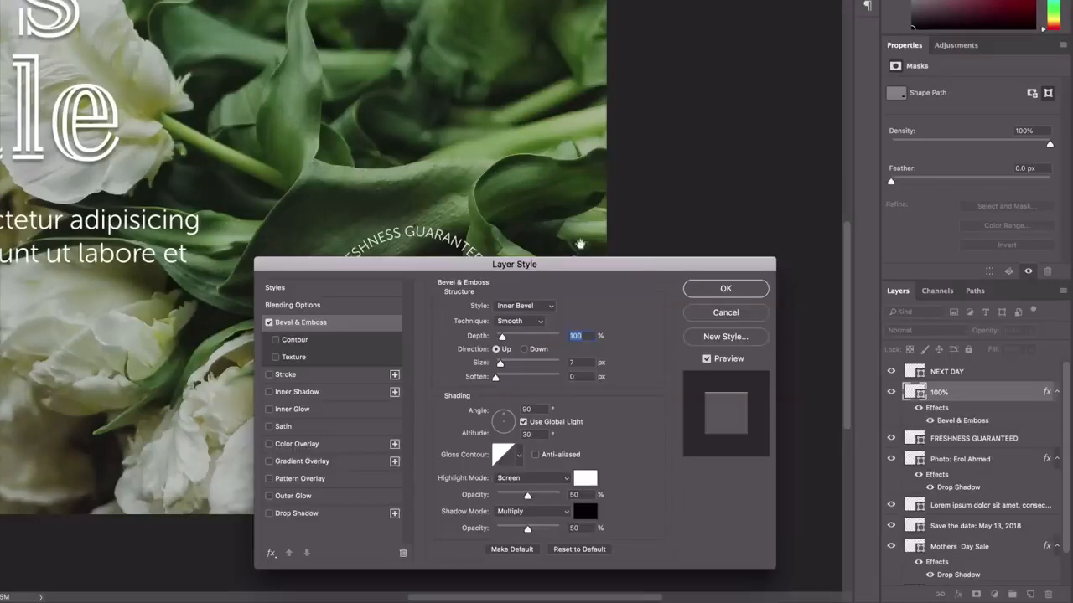
{"action": "left_click_drag", "start_coordinate": [580, 264], "coordinate": [859, 2]}
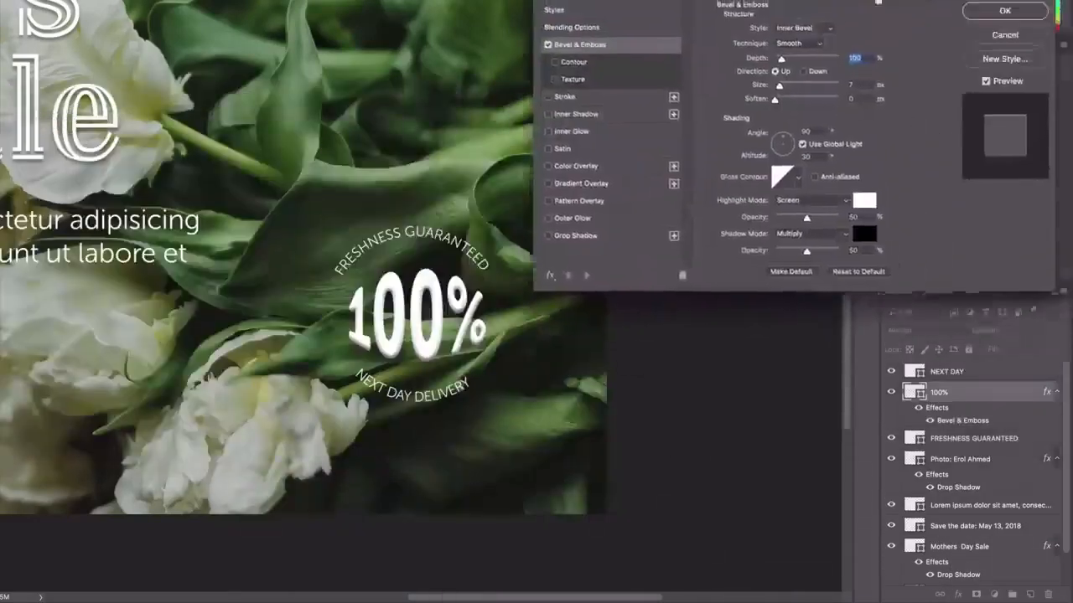
{"action": "left_click_drag", "start_coordinate": [862, 212], "coordinate": [497, 168]}
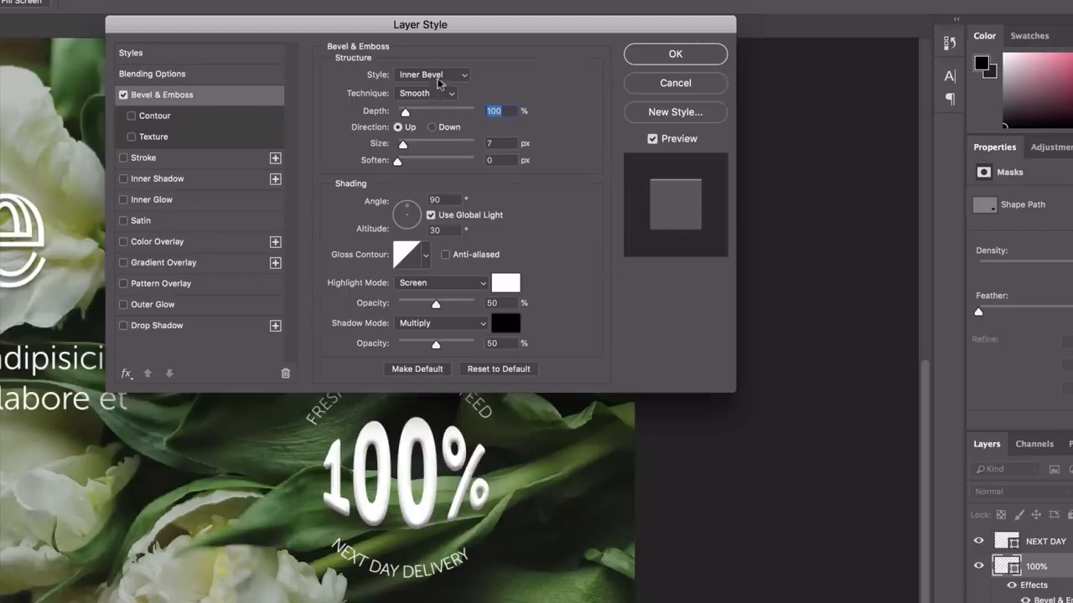
Try the Emboss, Pillow Emboss and Outer Bevel styles on the 100% text, and return to Inner Bevel
{"action": "left_click", "coordinate": [437, 74]}
{"action": "left_click", "coordinate": [434, 85]}
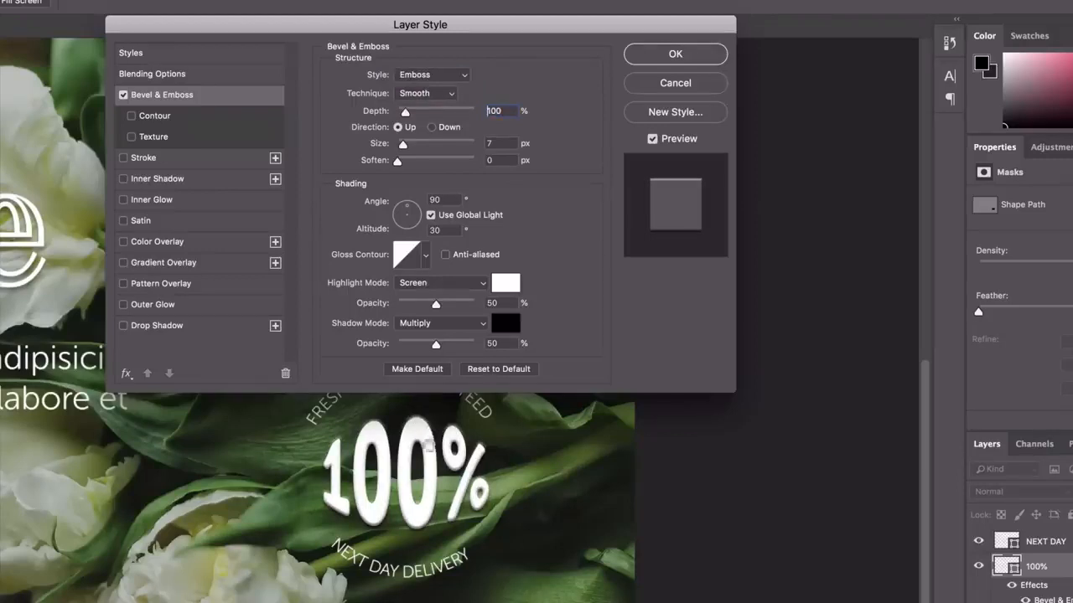
{"action": "left_click", "coordinate": [432, 75]}
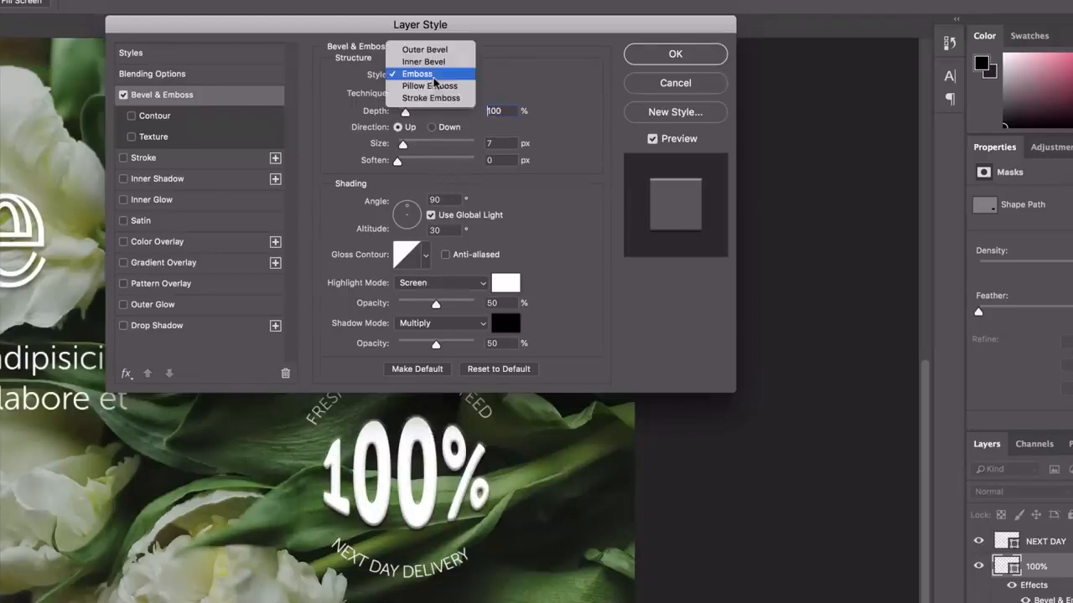
{"action": "left_click", "coordinate": [430, 85]}
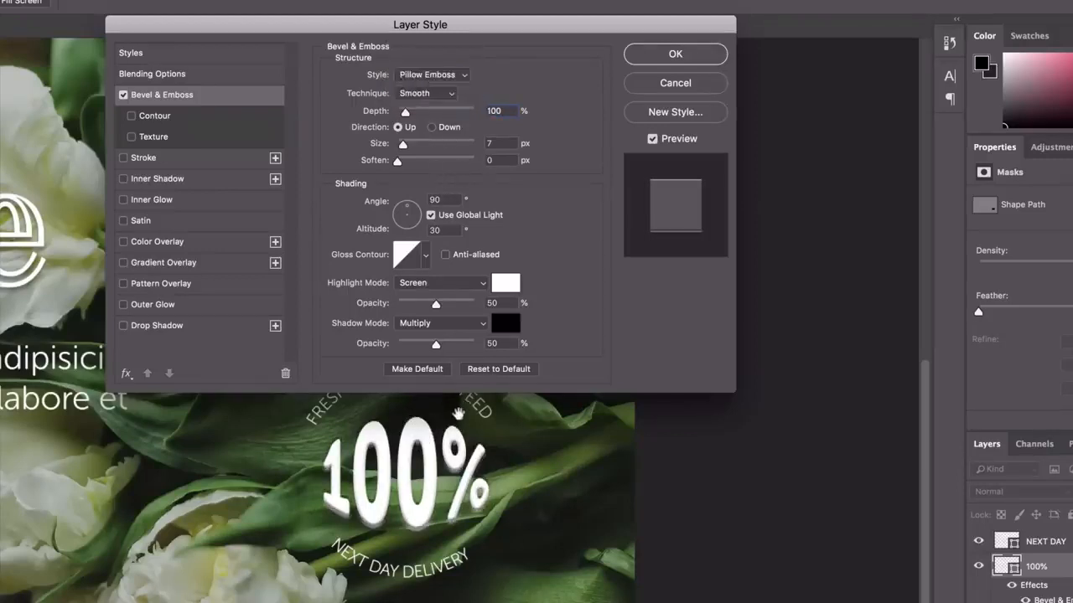
{"action": "left_click", "coordinate": [429, 74]}
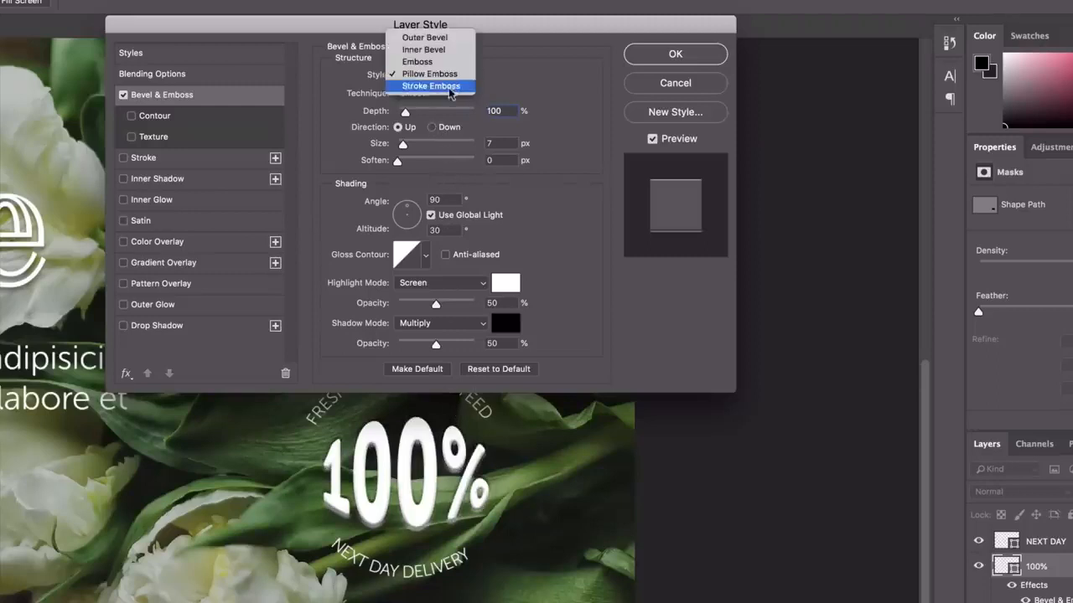
{"action": "left_click", "coordinate": [425, 38]}
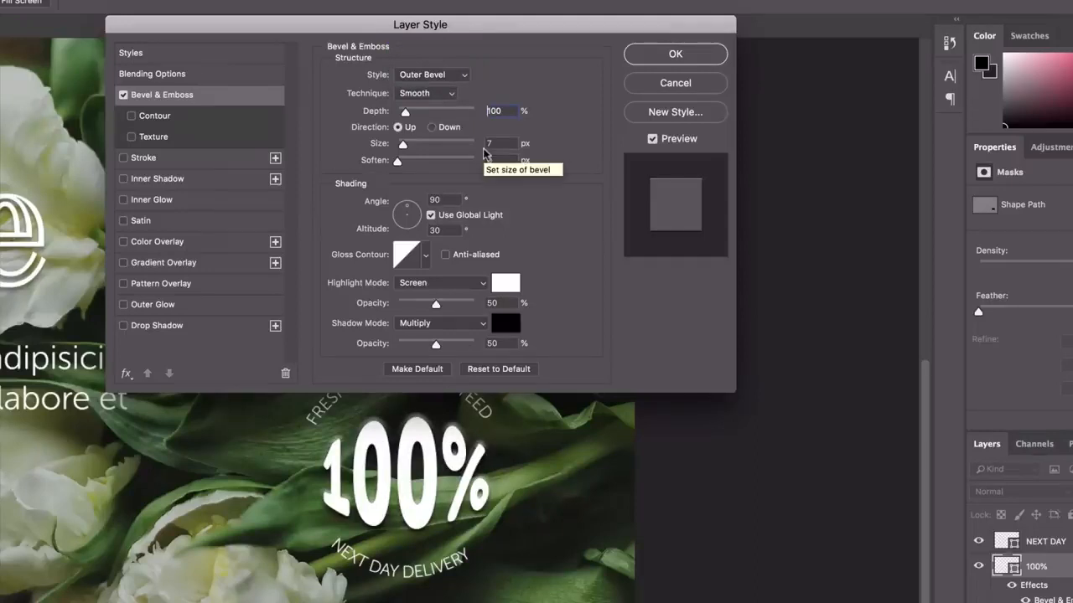
{"action": "left_click", "coordinate": [454, 76]}
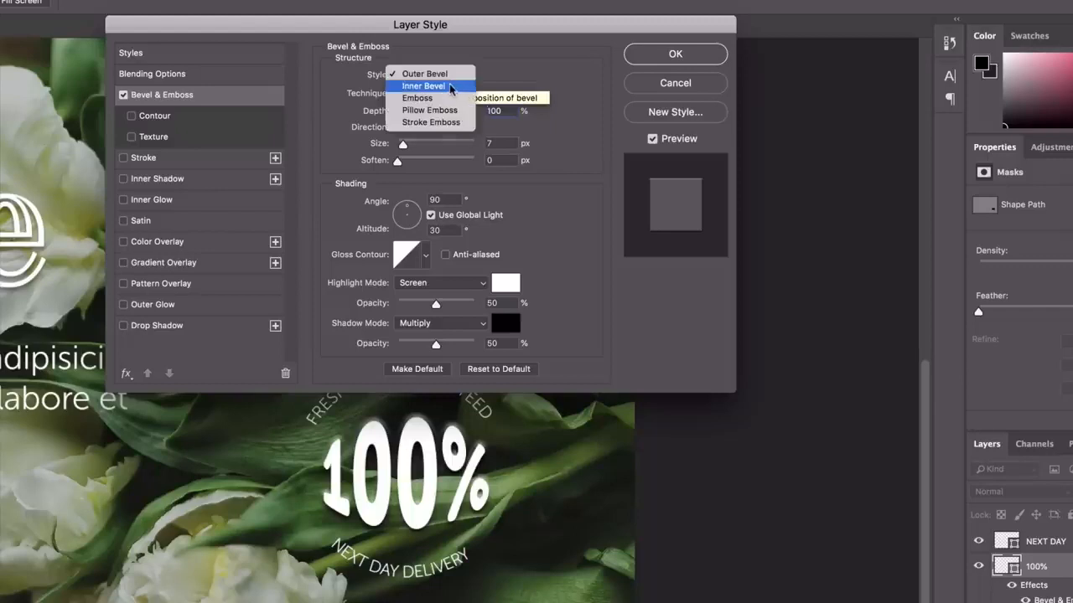
{"action": "left_click", "coordinate": [451, 87]}
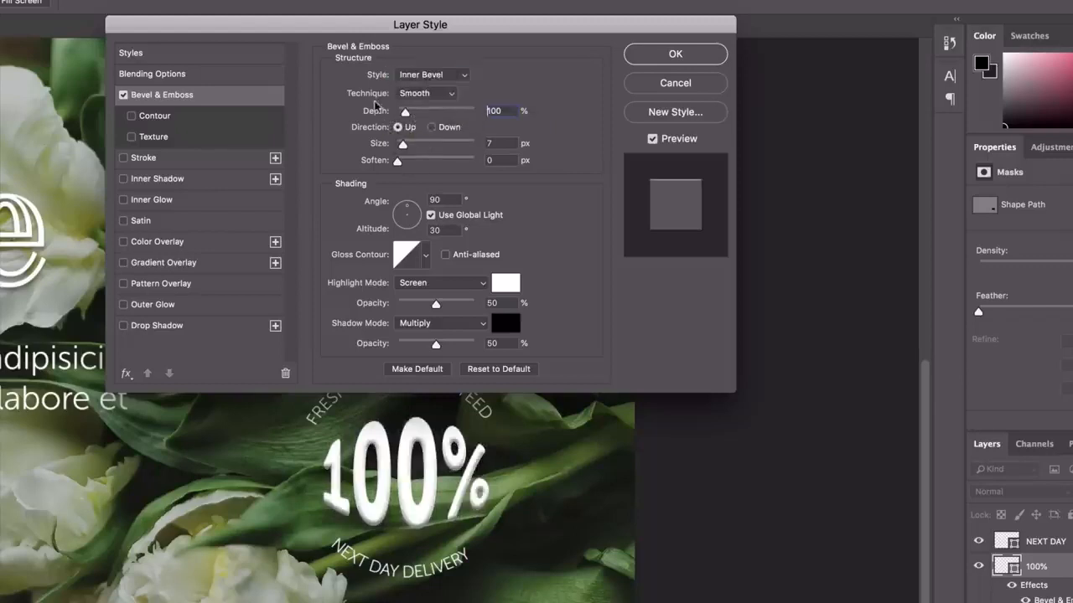
Set the 100% text's bevel technique to Chisel Hard and its depth to 324%
{"action": "left_click", "coordinate": [426, 94]}
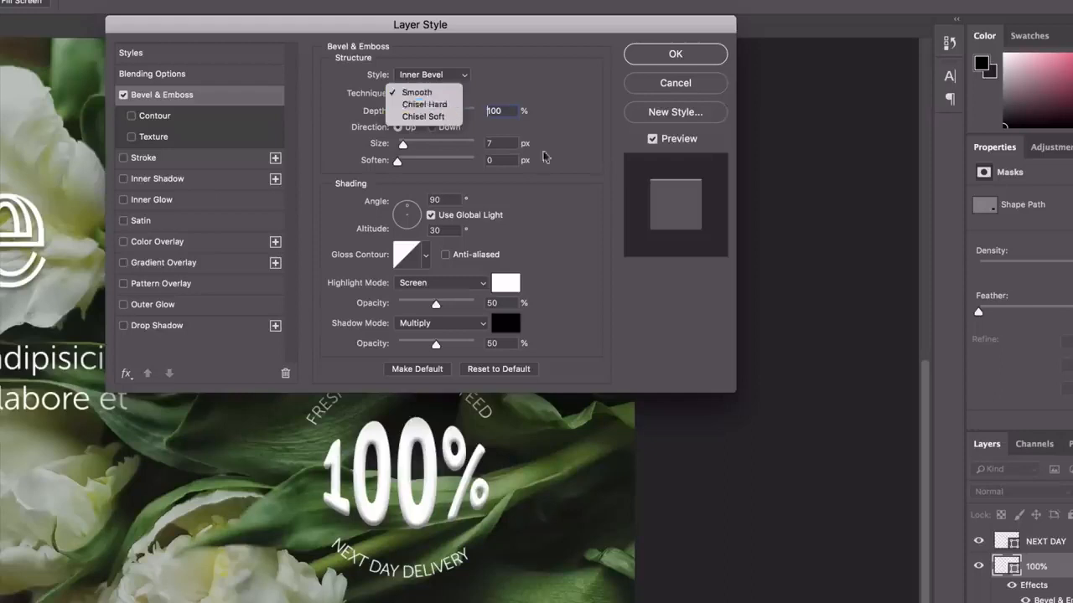
{"action": "key", "text": "Down"}
{"action": "key", "text": "Return"}
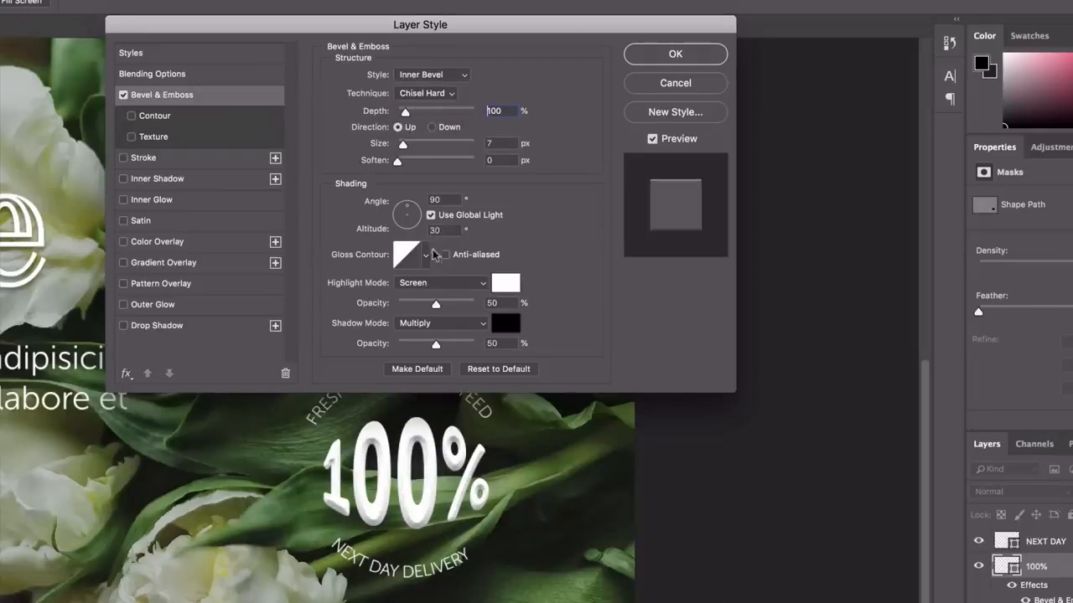
{"action": "left_click_drag", "start_coordinate": [405, 111], "coordinate": [430, 112]}
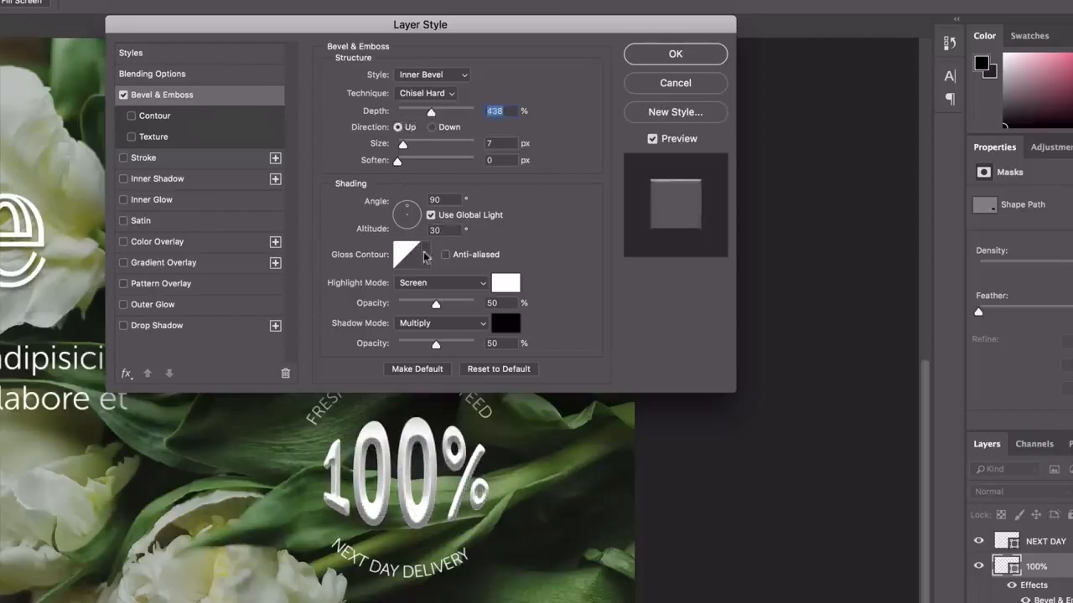
{"action": "left_click_drag", "start_coordinate": [431, 113], "coordinate": [419, 113]}
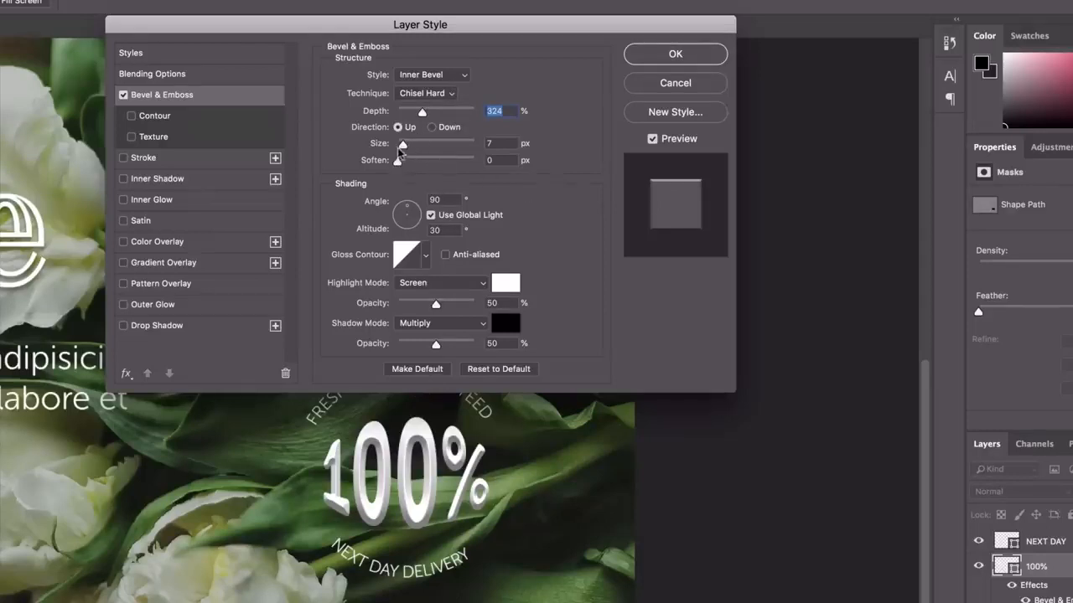
Set the bevel's size to 10 px and soften to 1 px, and apply it to the 100% text
{"action": "mouse_move", "coordinate": [410, 147]}
{"action": "left_mouse_down"}
{"action": "mouse_move", "coordinate": [436, 150]}
{"action": "mouse_move", "coordinate": [404, 147]}
{"action": "left_mouse_up"}
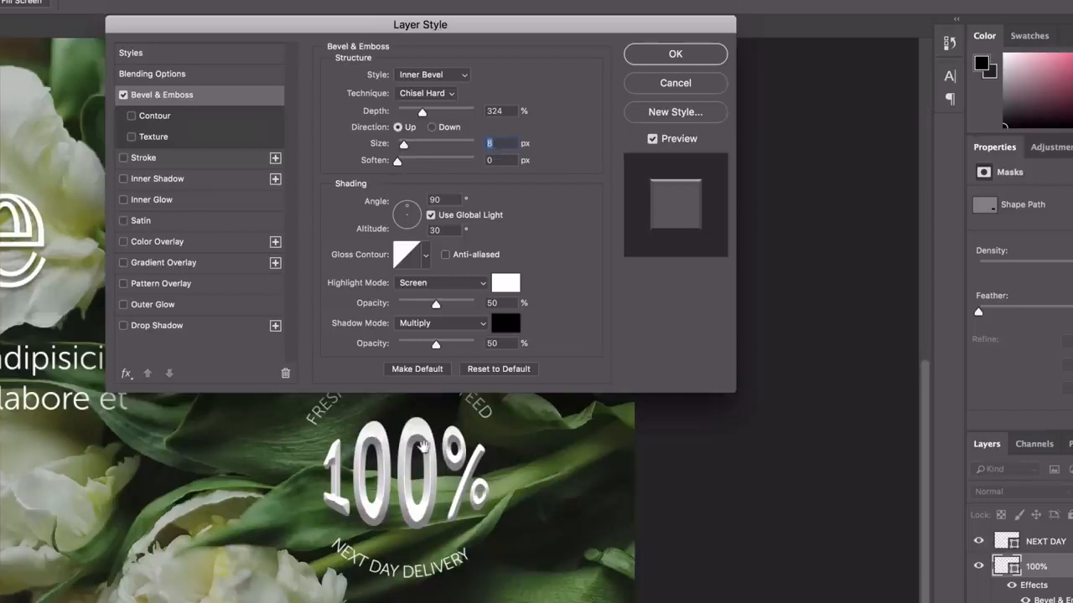
{"action": "mouse_move", "coordinate": [403, 147]}
{"action": "left_mouse_down"}
{"action": "mouse_move", "coordinate": [420, 163]}
{"action": "mouse_move", "coordinate": [399, 167]}
{"action": "left_mouse_up"}
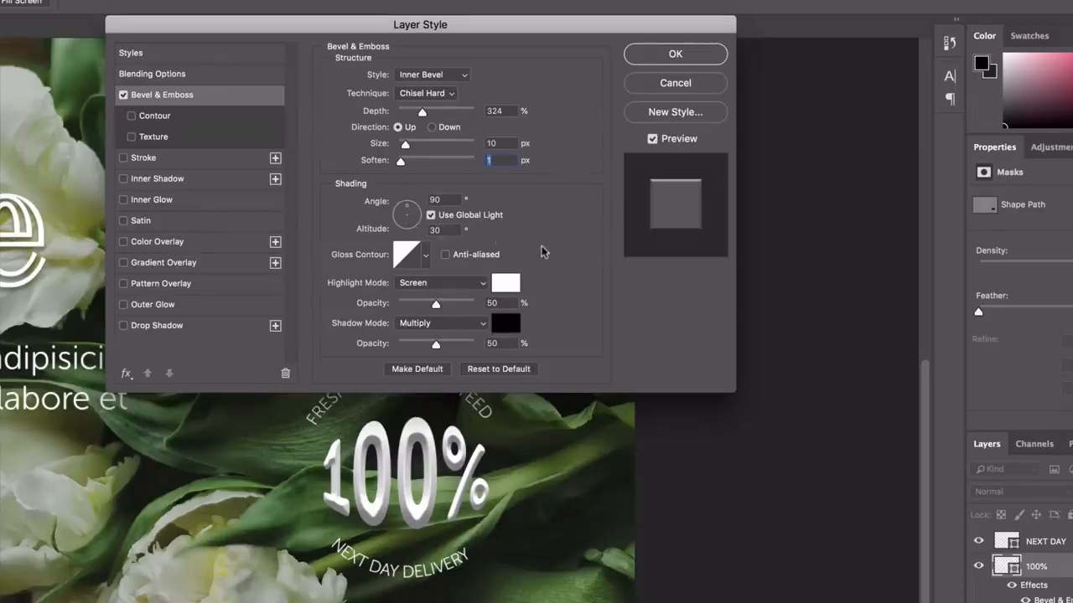
{"action": "left_click", "coordinate": [653, 54]}
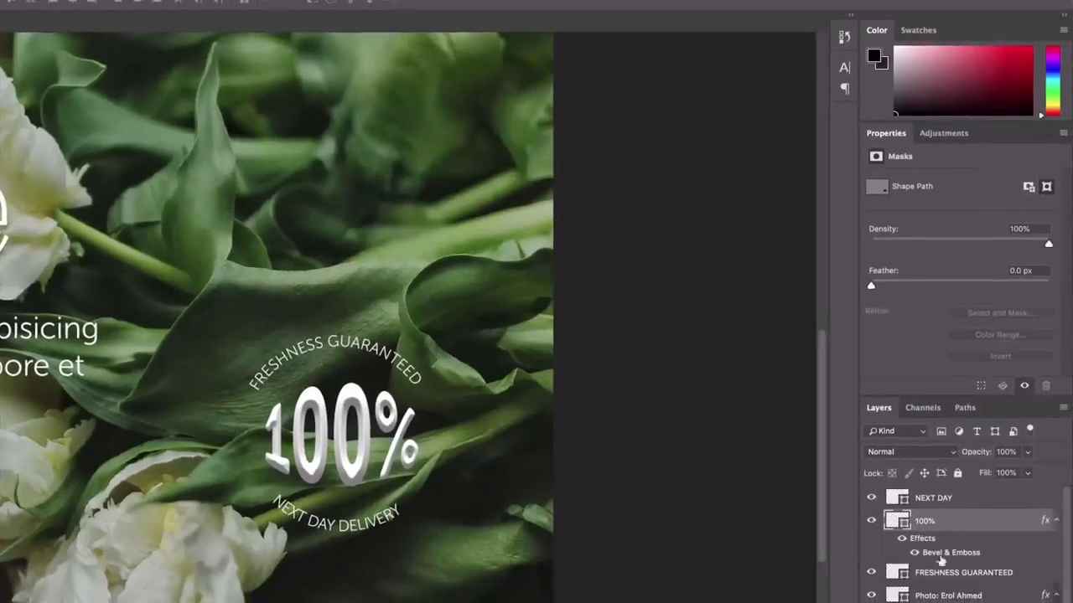
Reopen the 100% text's layer style and enable Color Overlay, comparing the text with and without it
{"action": "double_click", "coordinate": [951, 552]}
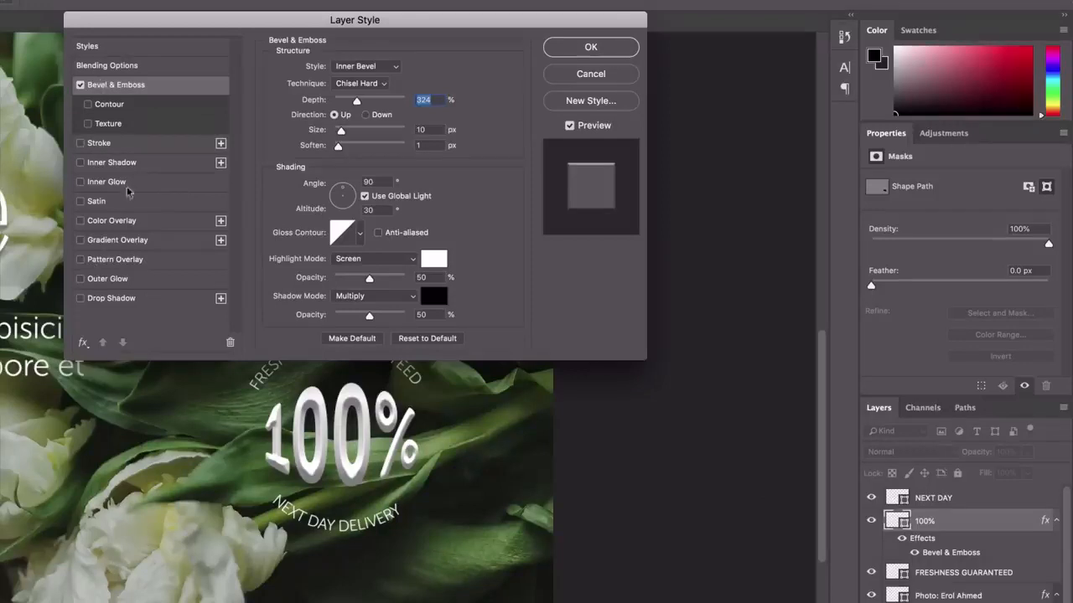
{"action": "left_click", "coordinate": [80, 221]}
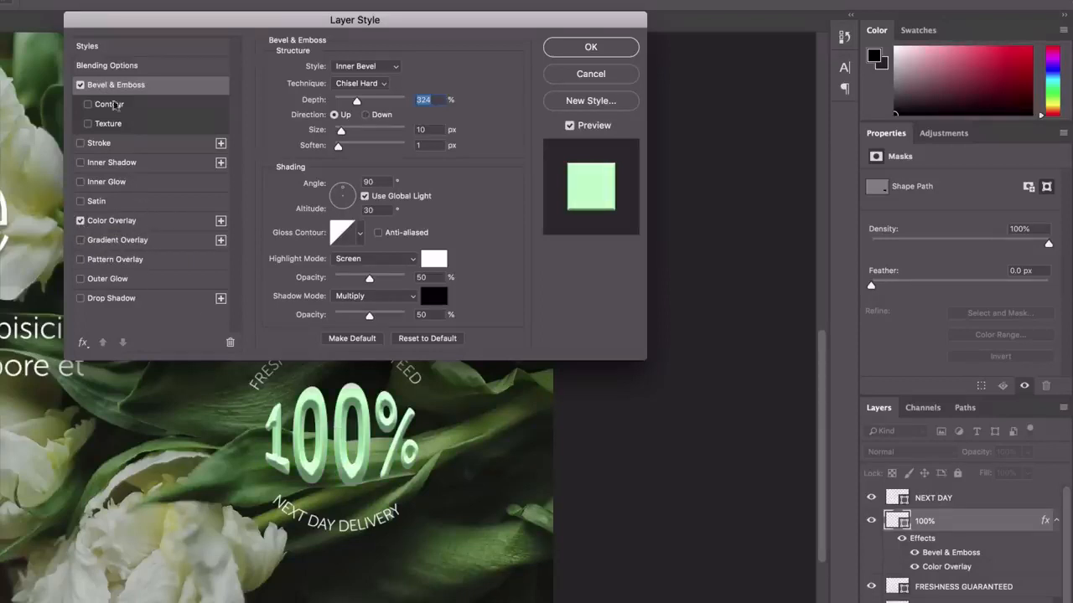
{"action": "left_click", "coordinate": [81, 221]}
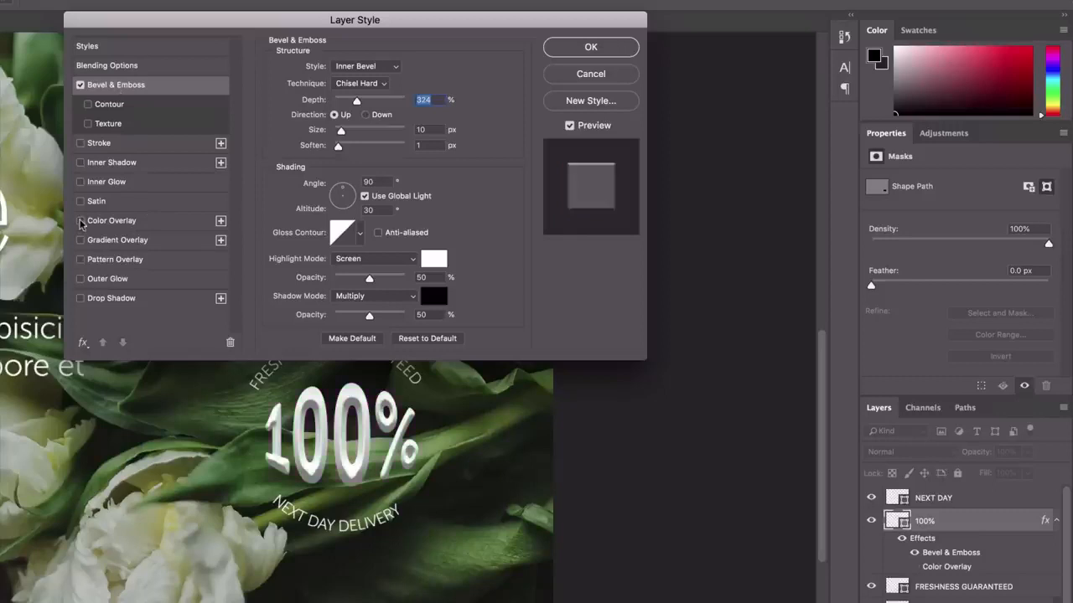
{"action": "left_click", "coordinate": [80, 220]}
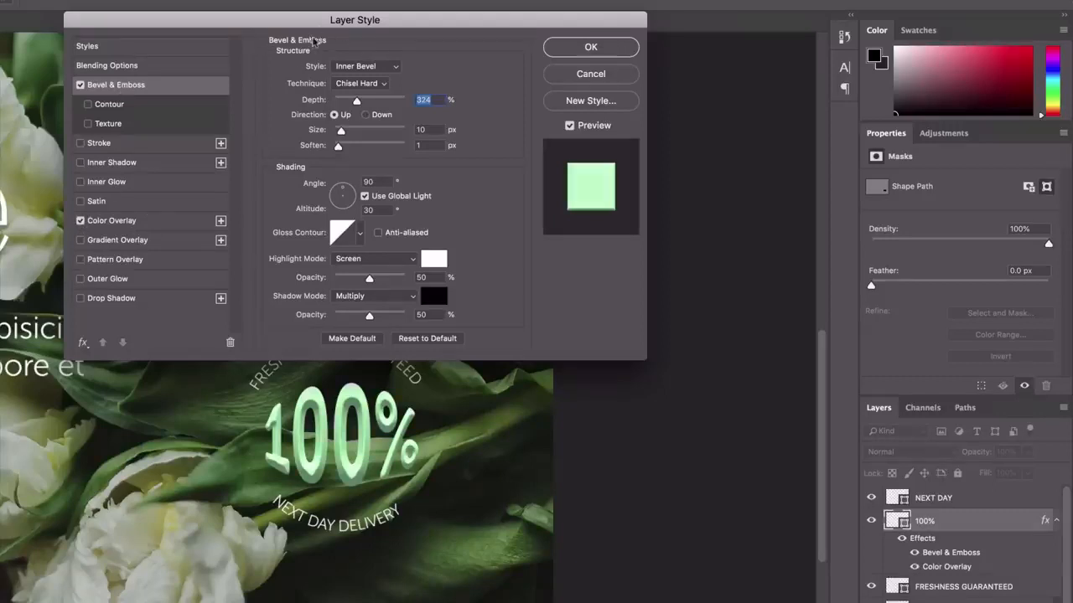
Switch Color Overlay, Satin and Inner Glow on and off for the 100% text to compare their effects
{"action": "left_click", "coordinate": [80, 221]}
{"action": "left_click", "coordinate": [80, 221]}
{"action": "left_click", "coordinate": [81, 201]}
{"action": "left_click", "coordinate": [80, 182]}
{"action": "left_click", "coordinate": [80, 181]}
{"action": "left_click", "coordinate": [80, 201]}
{"action": "left_click", "coordinate": [80, 221]}
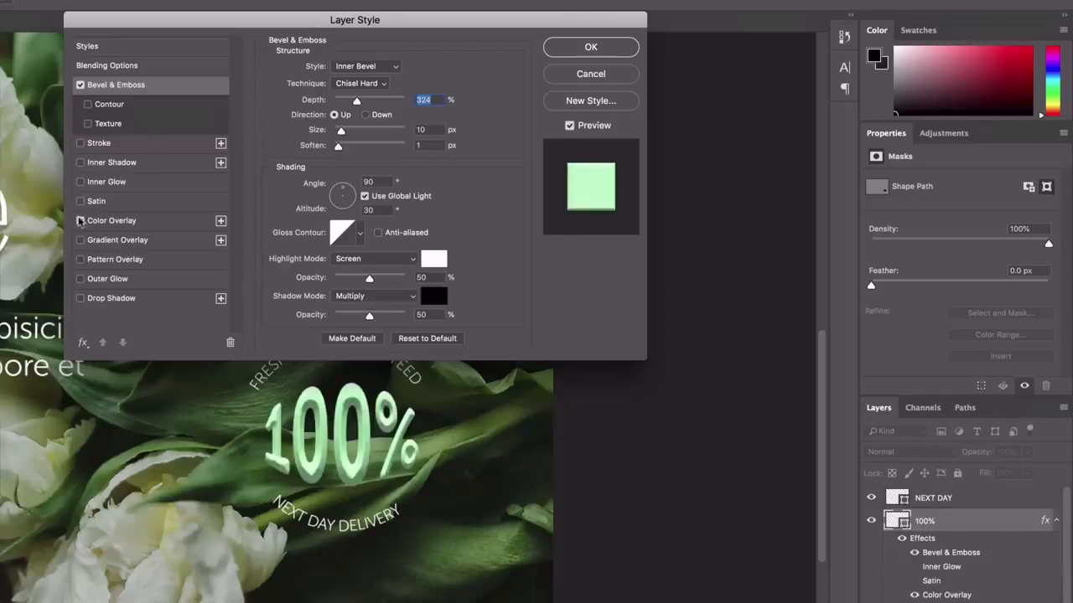
Try adding a Stroke and an Inner Glow to the 100% text, and turn both effects off again
{"action": "left_click", "coordinate": [125, 223]}
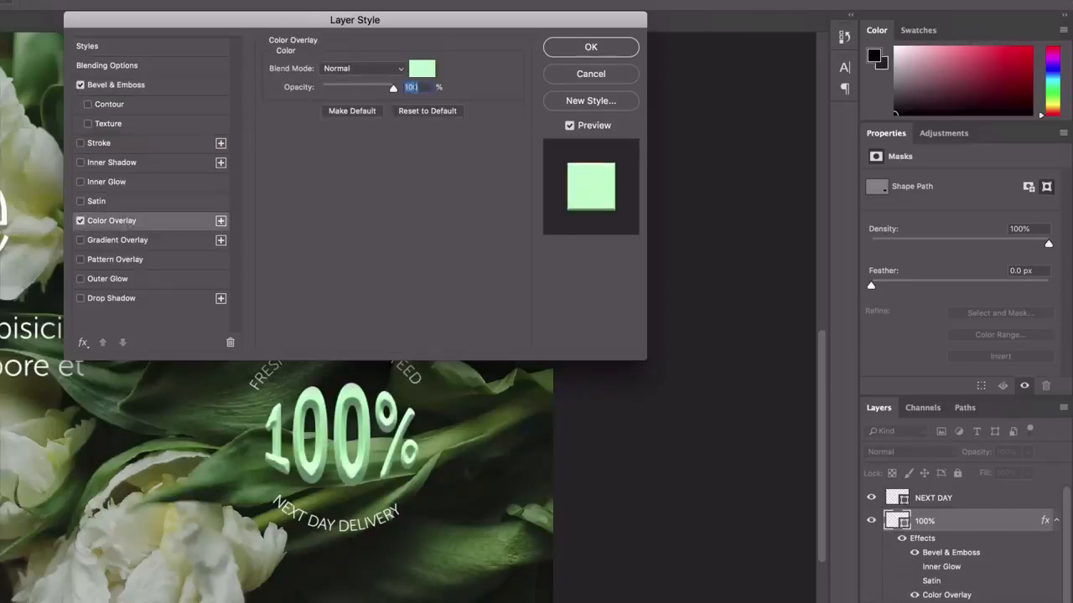
{"action": "left_click", "coordinate": [81, 145]}
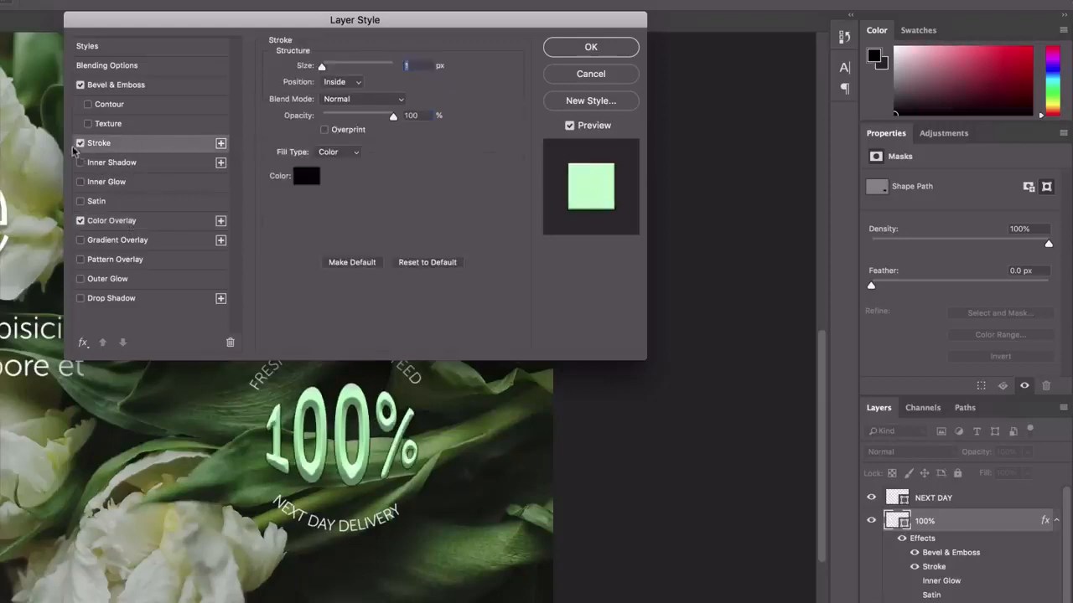
{"action": "left_click", "coordinate": [80, 144]}
{"action": "left_click", "coordinate": [80, 144]}
{"action": "left_click", "coordinate": [80, 183]}
{"action": "left_click", "coordinate": [140, 186]}
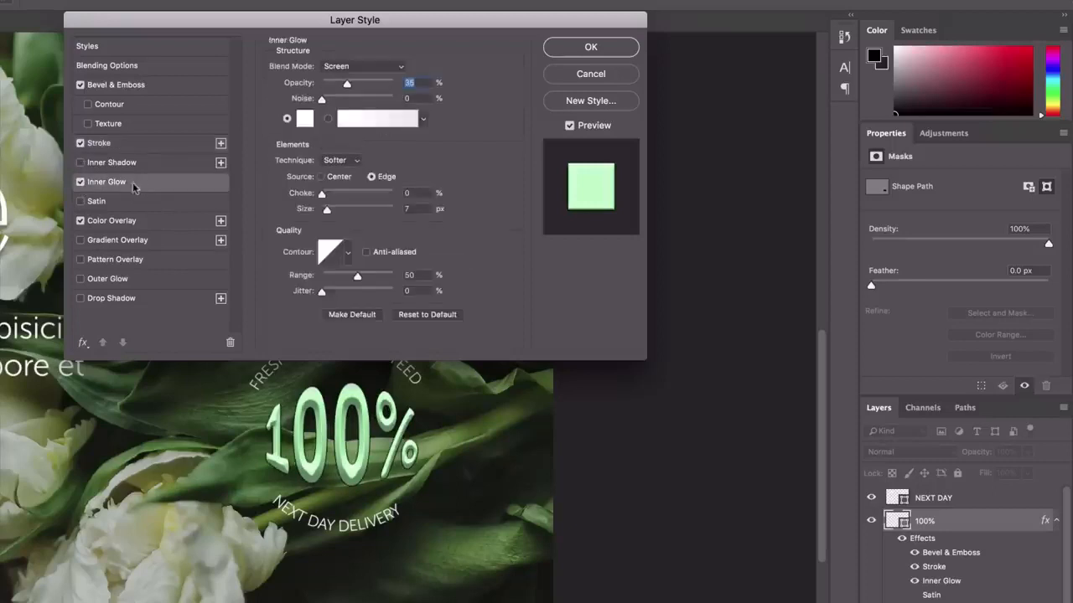
{"action": "left_click", "coordinate": [80, 181]}
{"action": "left_click", "coordinate": [81, 143]}
Set the 100% text's color overlay to magenta-pink #d73479 and apply the layer style
{"action": "left_click", "coordinate": [137, 227]}
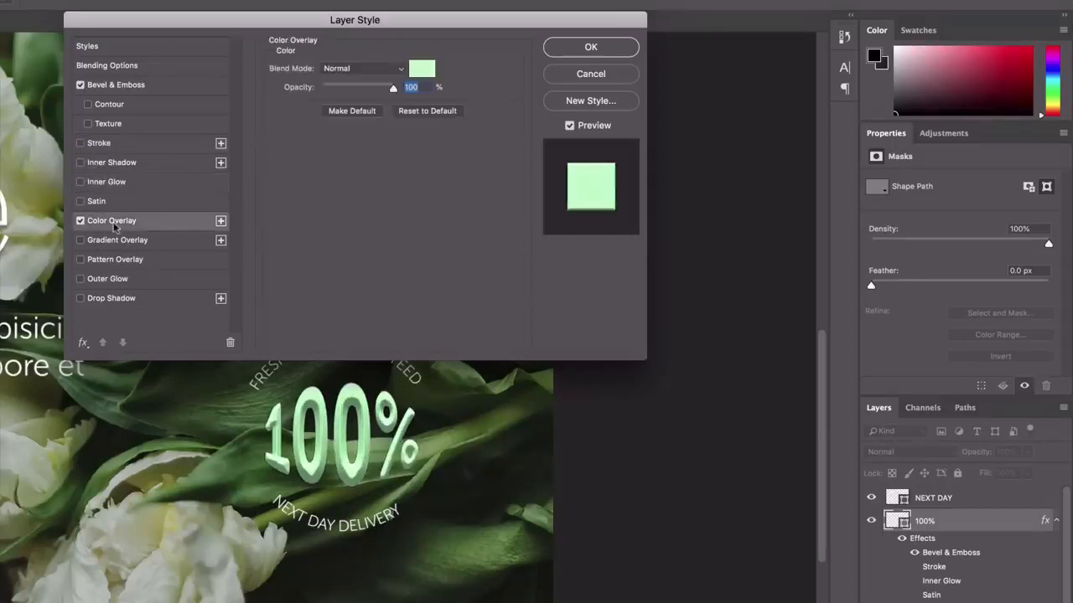
{"action": "left_click", "coordinate": [422, 70]}
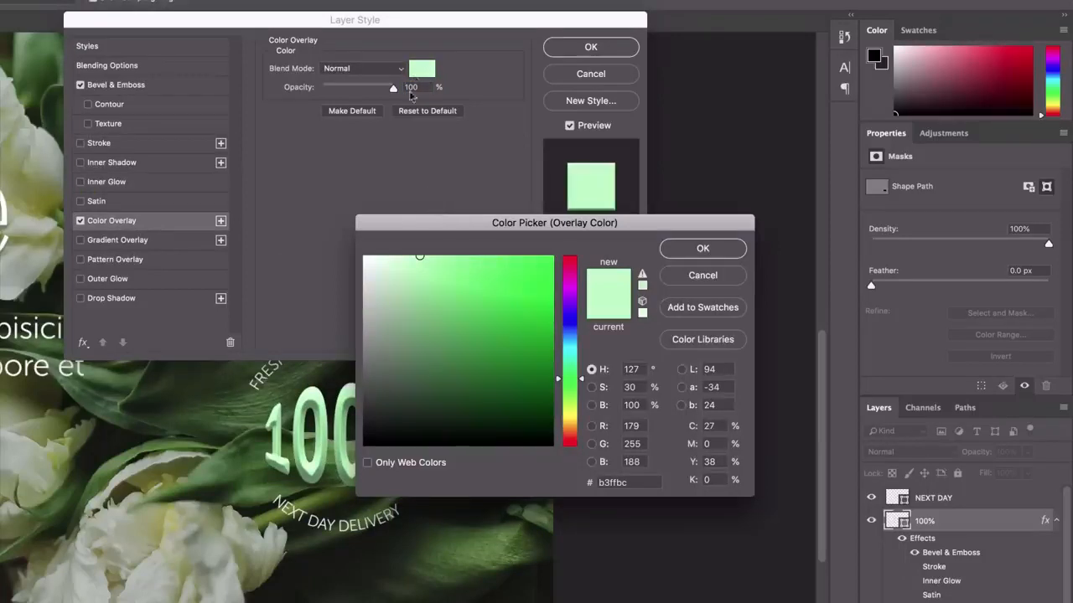
{"action": "mouse_move", "coordinate": [513, 295]}
{"action": "left_mouse_down"}
{"action": "mouse_move", "coordinate": [534, 270]}
{"action": "mouse_move", "coordinate": [488, 339]}
{"action": "mouse_move", "coordinate": [456, 304]}
{"action": "left_mouse_up"}
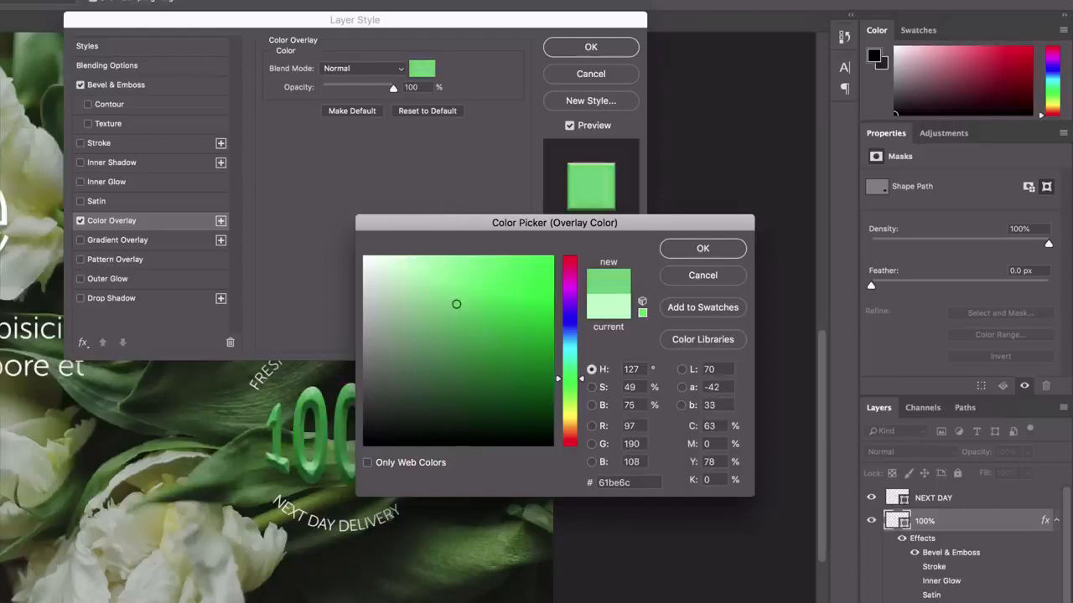
{"action": "left_click", "coordinate": [575, 370]}
{"action": "left_click_drag", "start_coordinate": [576, 373], "coordinate": [588, 291]}
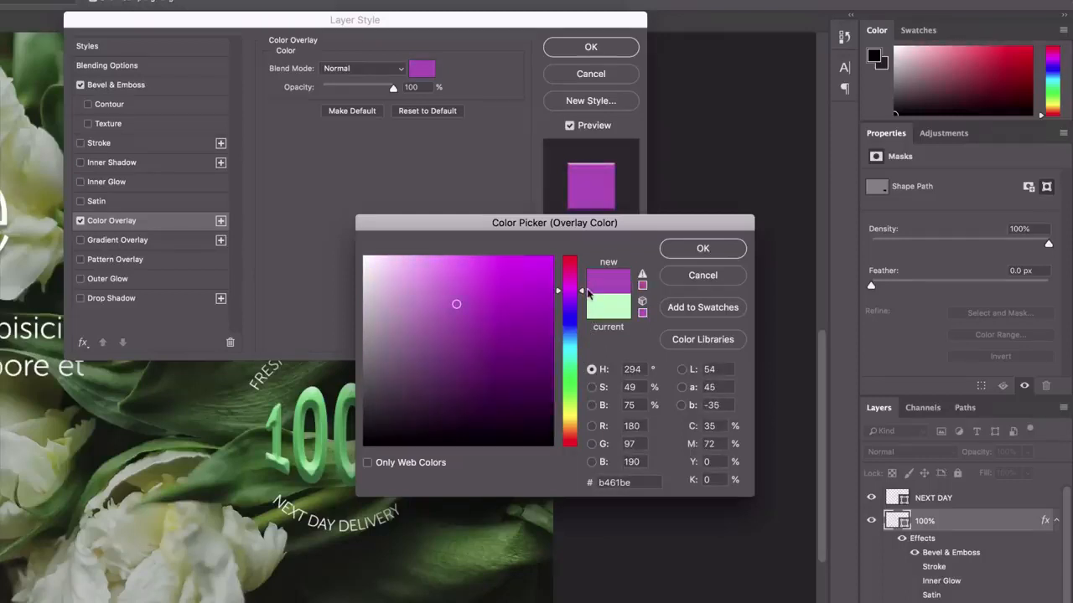
{"action": "left_click", "coordinate": [464, 280]}
{"action": "left_click", "coordinate": [443, 277]}
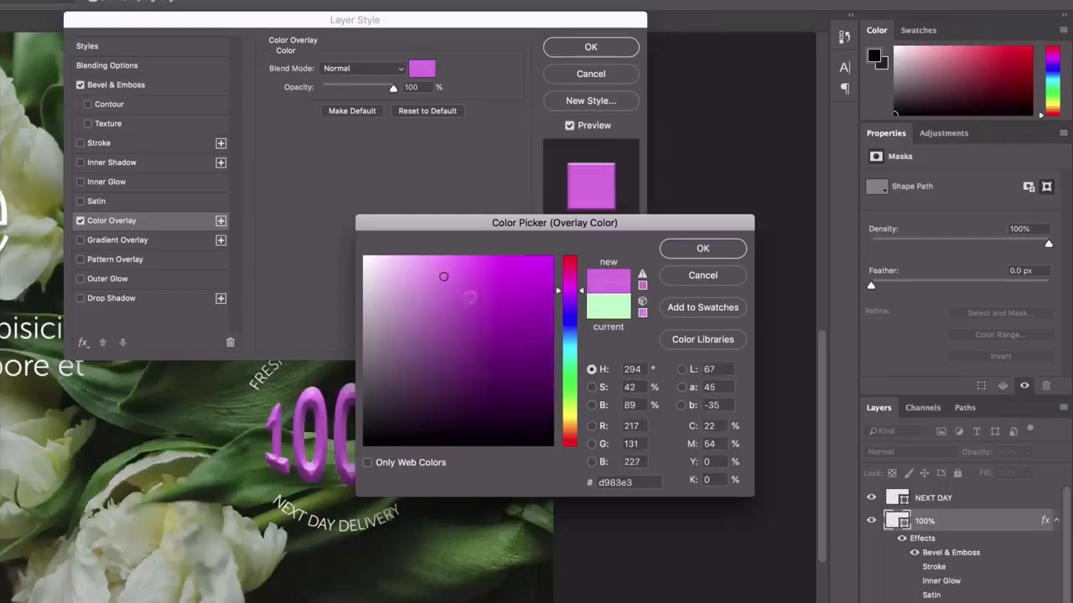
{"action": "left_click_drag", "start_coordinate": [580, 291], "coordinate": [580, 268]}
{"action": "left_click", "coordinate": [495, 269]}
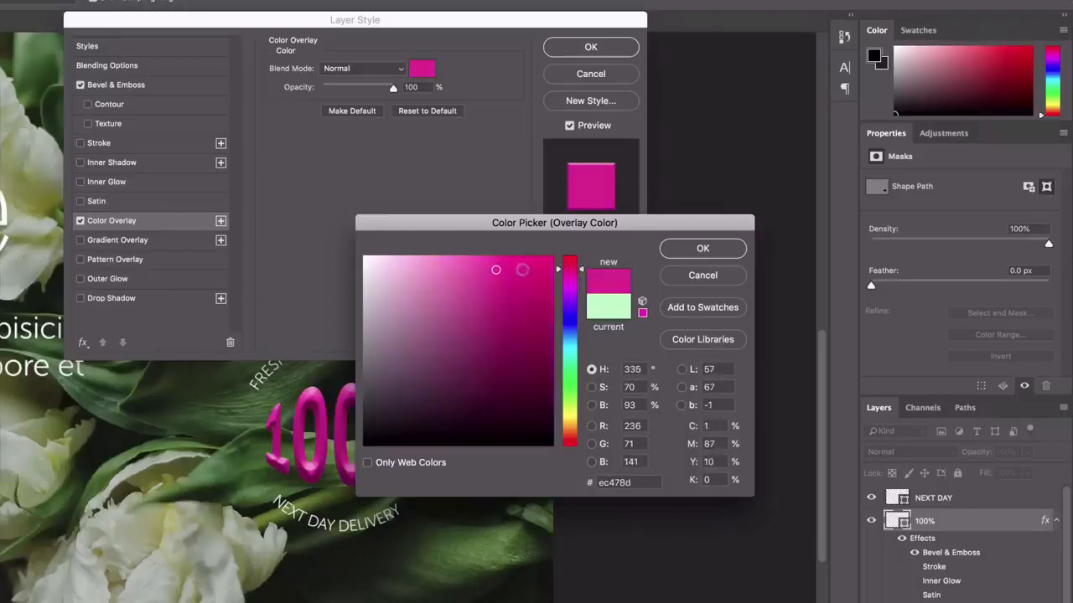
{"action": "left_click", "coordinate": [496, 273]}
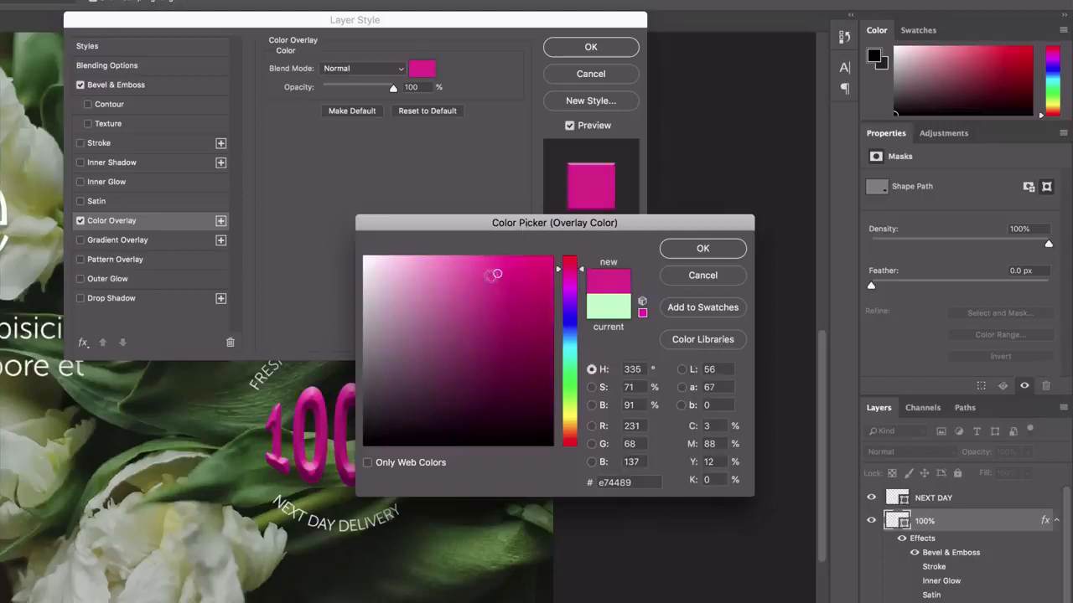
{"action": "mouse_move", "coordinate": [496, 283]}
{"action": "left_mouse_down"}
{"action": "mouse_move", "coordinate": [531, 321]}
{"action": "mouse_move", "coordinate": [477, 282]}
{"action": "mouse_move", "coordinate": [495, 272]}
{"action": "mouse_move", "coordinate": [506, 285]}
{"action": "left_mouse_up"}
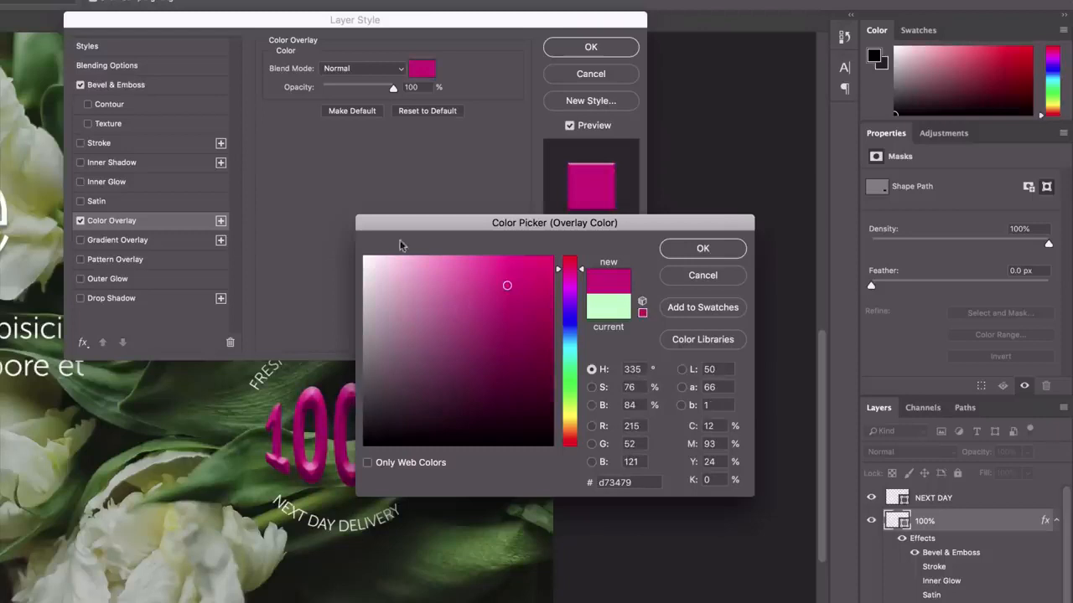
{"action": "left_click_drag", "start_coordinate": [428, 223], "coordinate": [495, 208]}
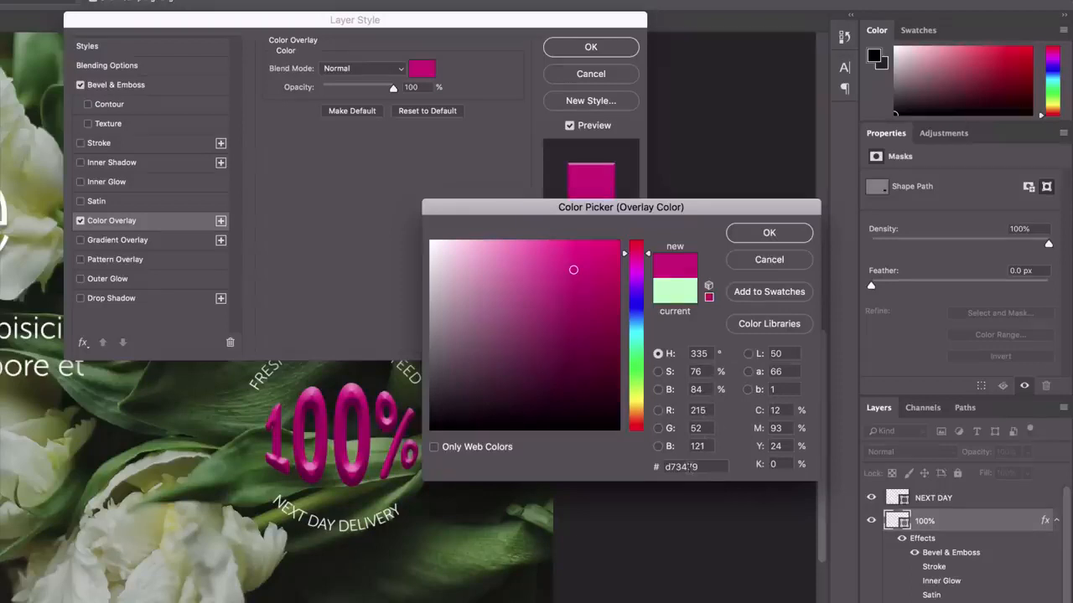
{"action": "left_click", "coordinate": [765, 234]}
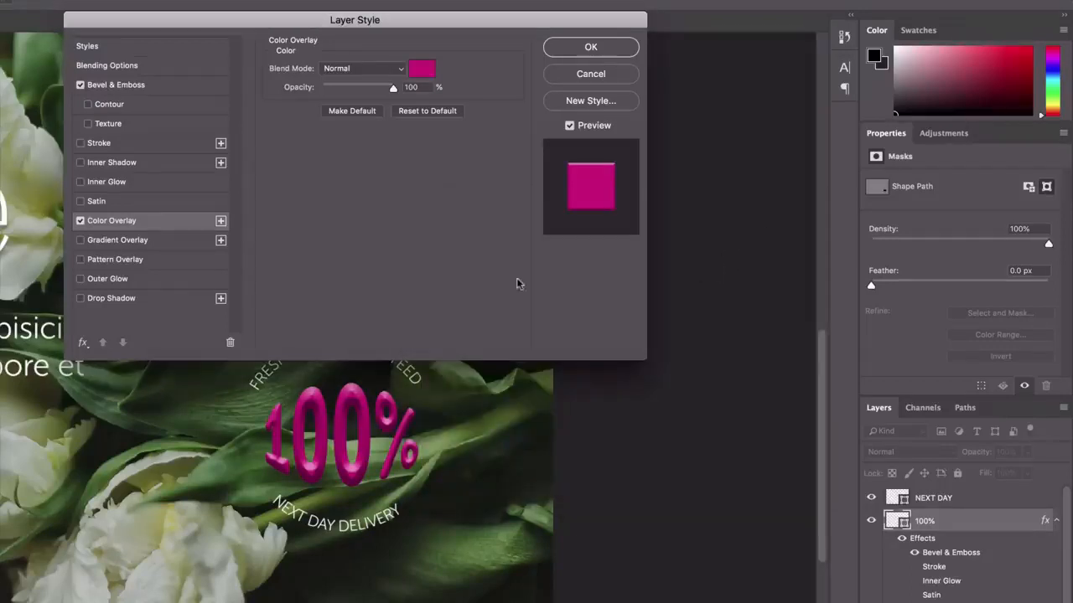
{"action": "left_click", "coordinate": [591, 48]}
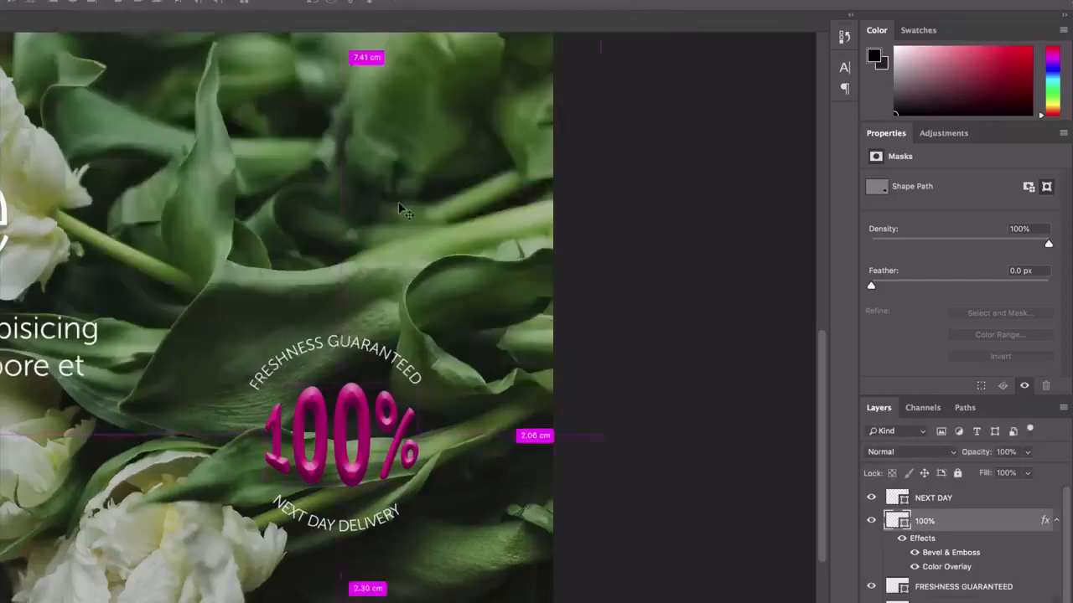
Activate the Rectangle tool and set its drawing mode to Shape
{"action": "key", "text": "ctrl+minus"}
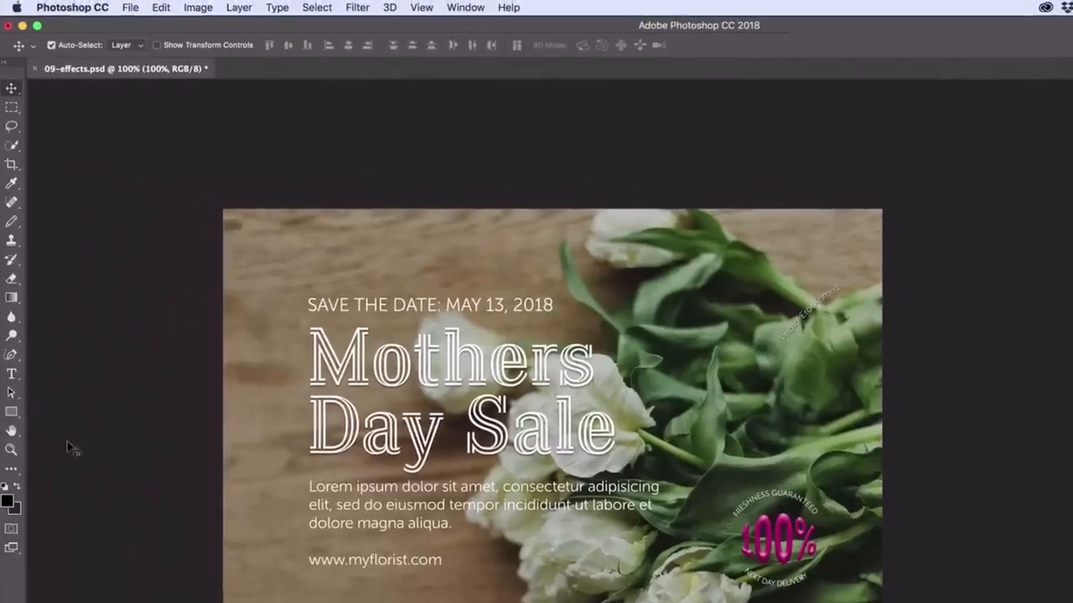
{"action": "left_click", "coordinate": [12, 412]}
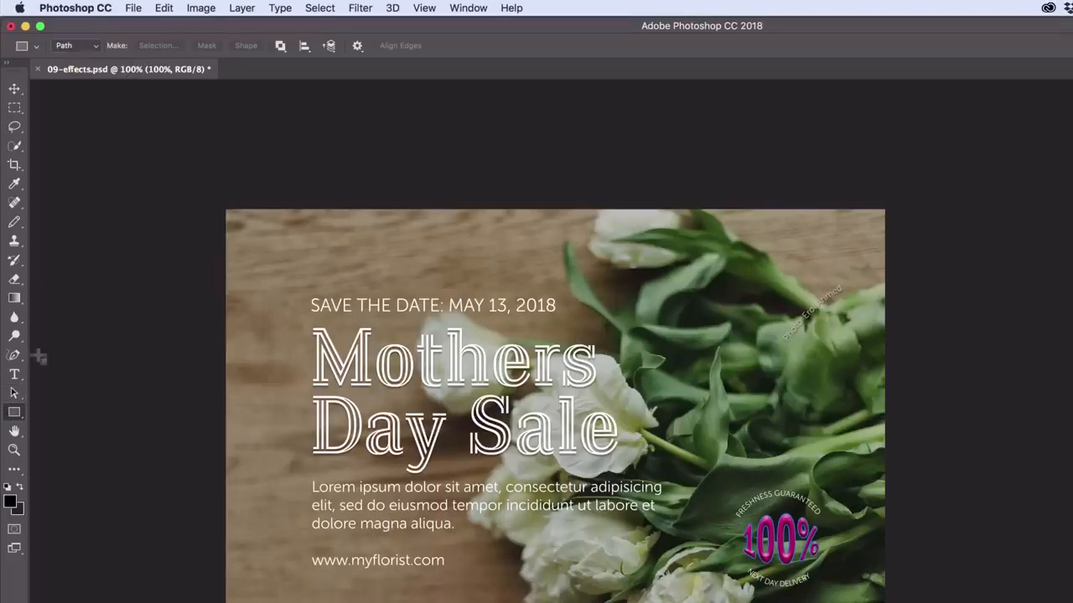
{"action": "right_click", "coordinate": [15, 413]}
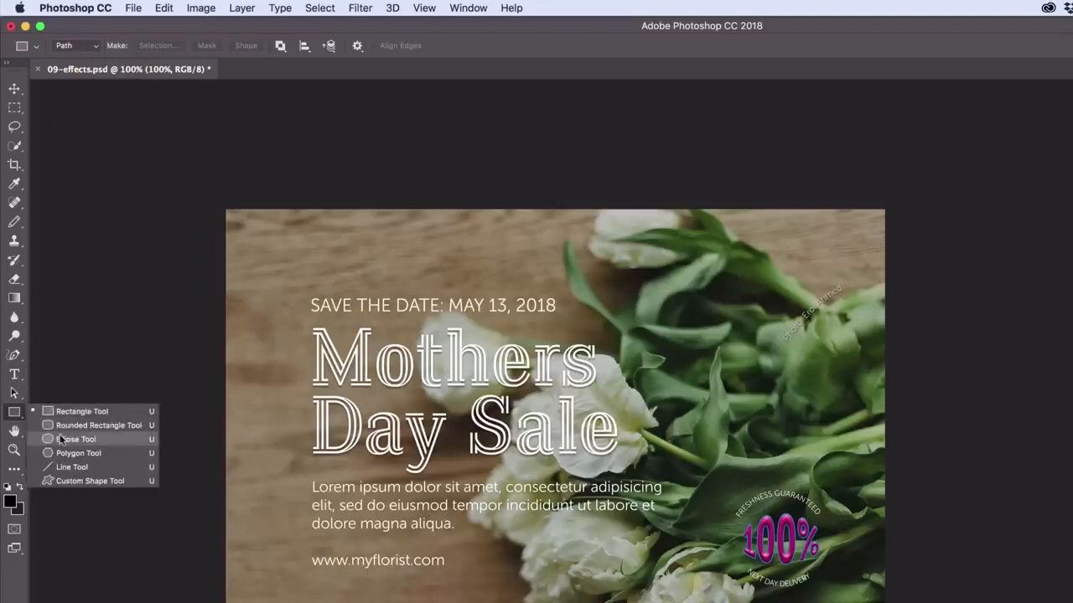
{"action": "left_click", "coordinate": [81, 46]}
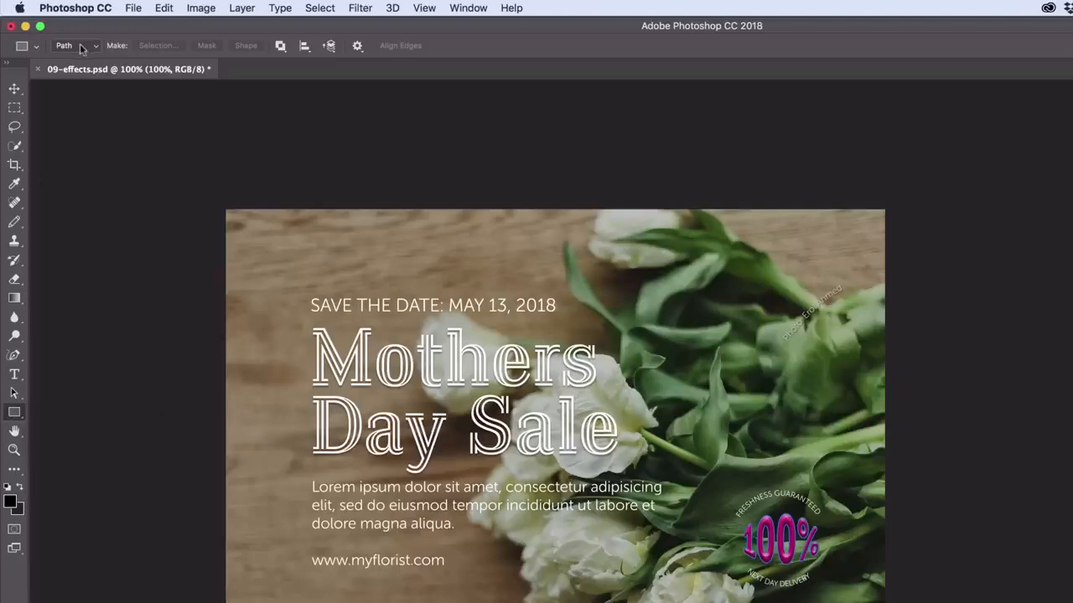
{"action": "left_click", "coordinate": [81, 46]}
{"action": "left_click", "coordinate": [81, 46]}
{"action": "left_click", "coordinate": [92, 51]}
{"action": "left_click", "coordinate": [92, 42]}
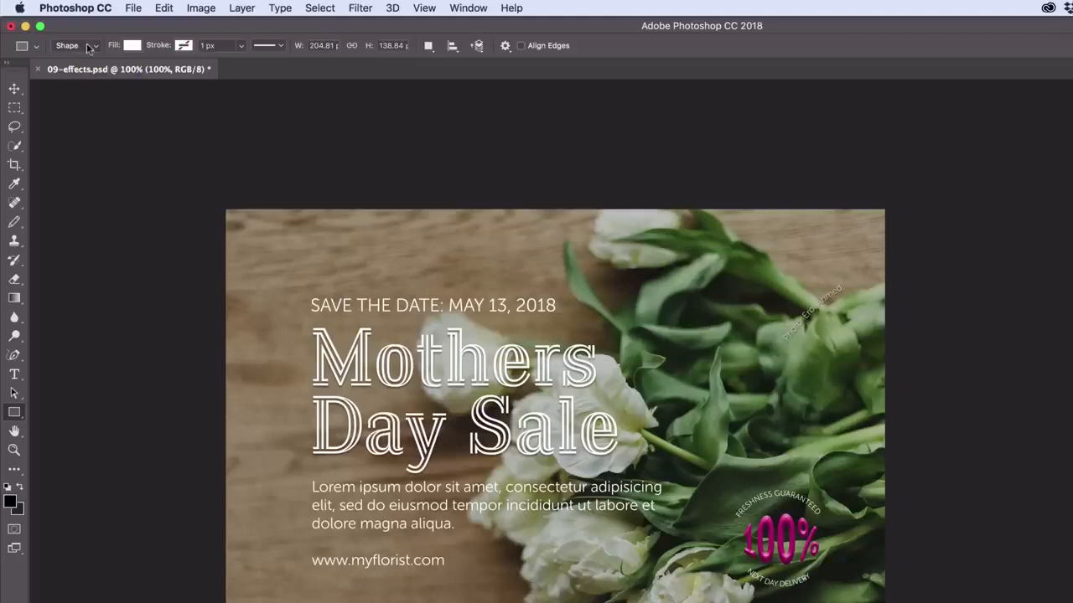
Set the rectangle's fill to black and keep its stroke at none
{"action": "left_click", "coordinate": [132, 47]}
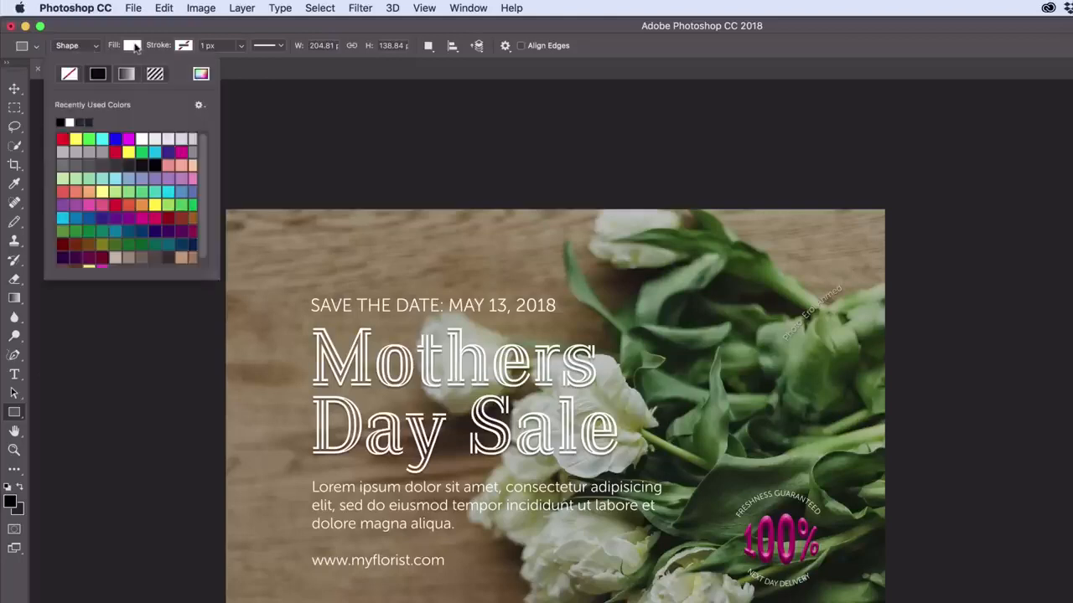
{"action": "left_click", "coordinate": [154, 165]}
{"action": "left_click", "coordinate": [200, 73]}
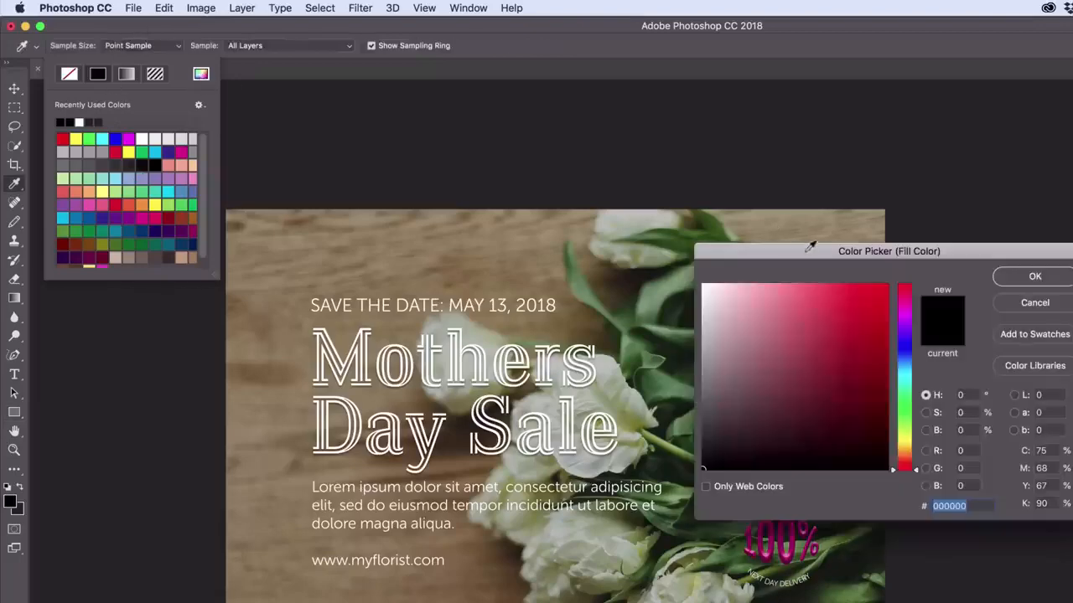
{"action": "left_click_drag", "start_coordinate": [811, 248], "coordinate": [368, 75]}
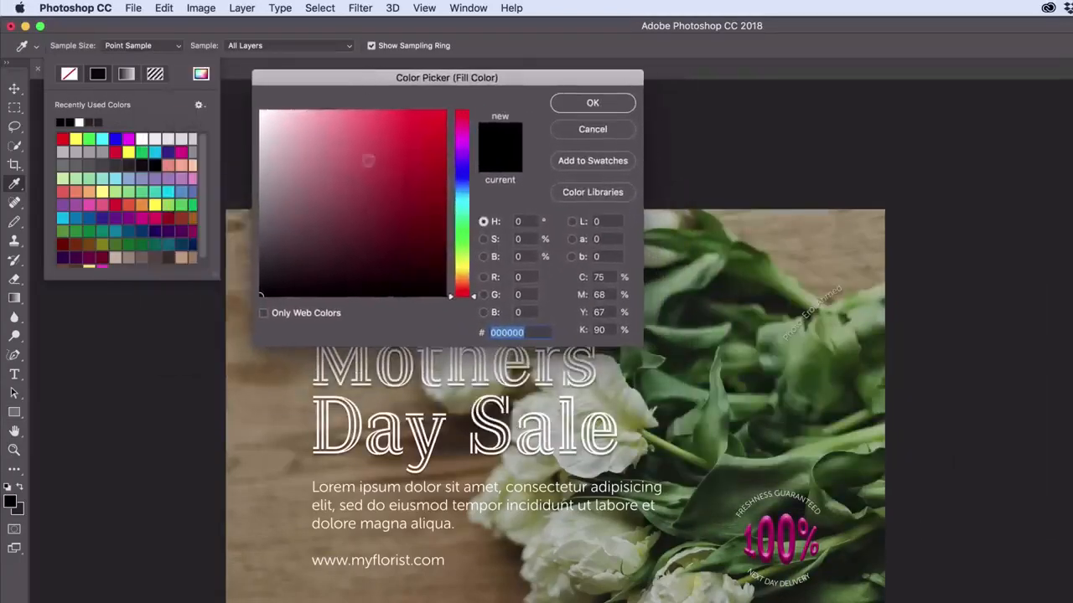
{"action": "left_click", "coordinate": [618, 134]}
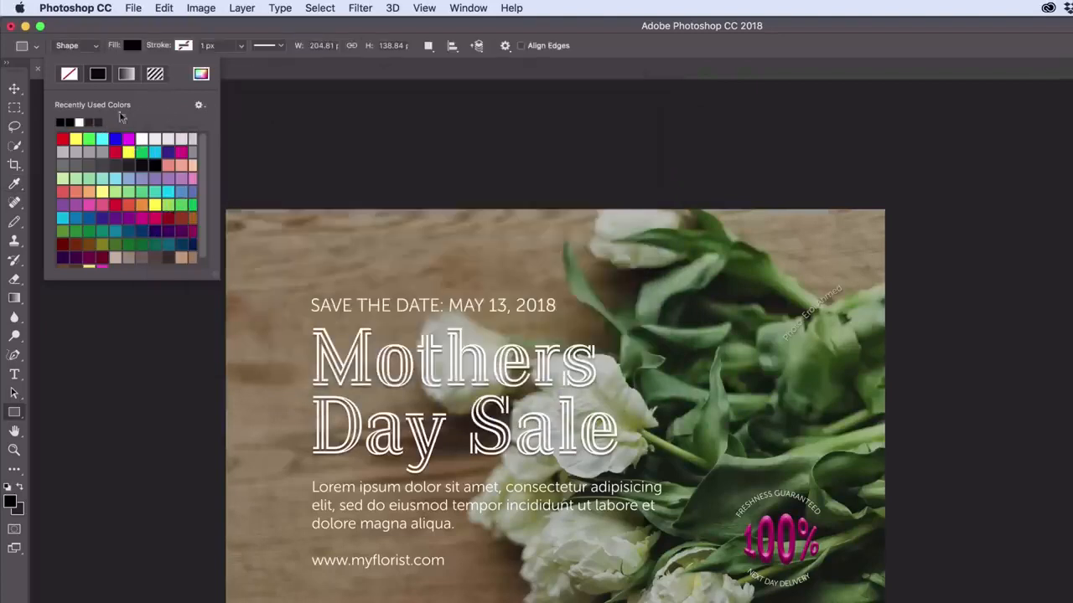
{"action": "left_click", "coordinate": [153, 29]}
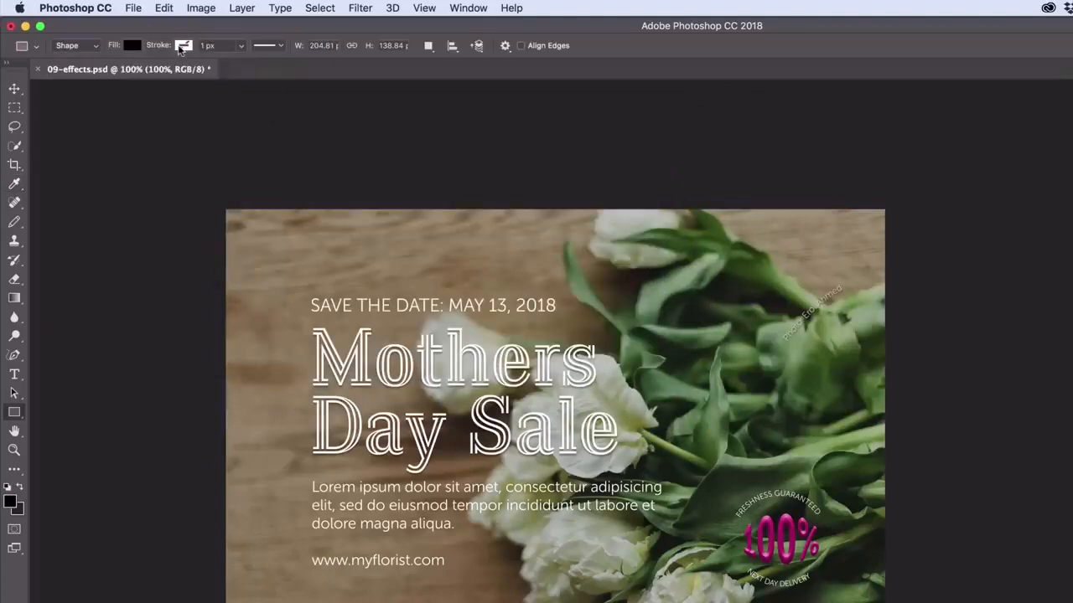
{"action": "left_click", "coordinate": [181, 46]}
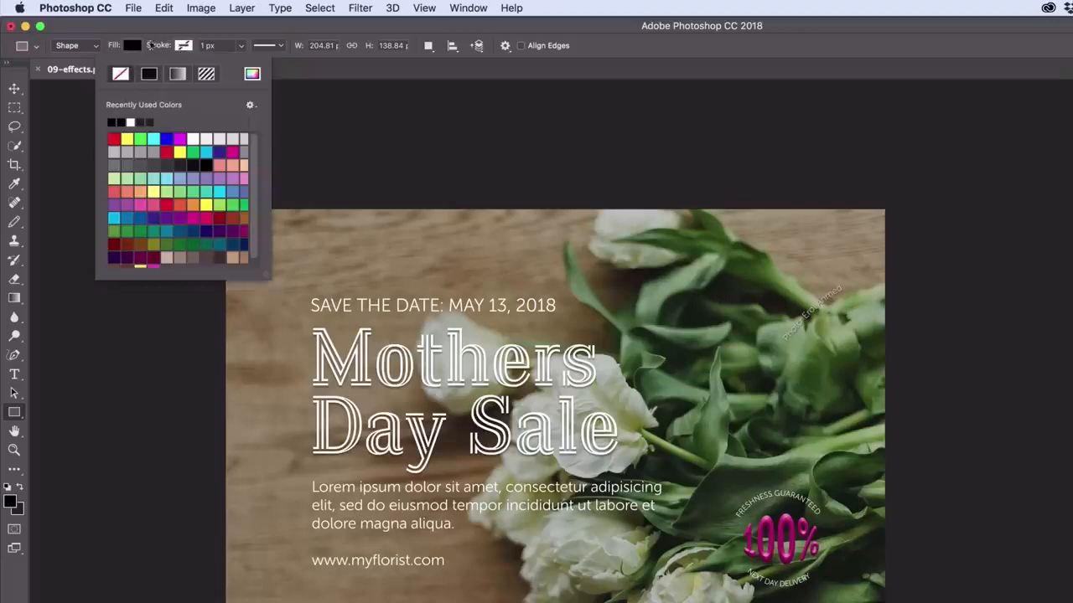
{"action": "left_click", "coordinate": [173, 29]}
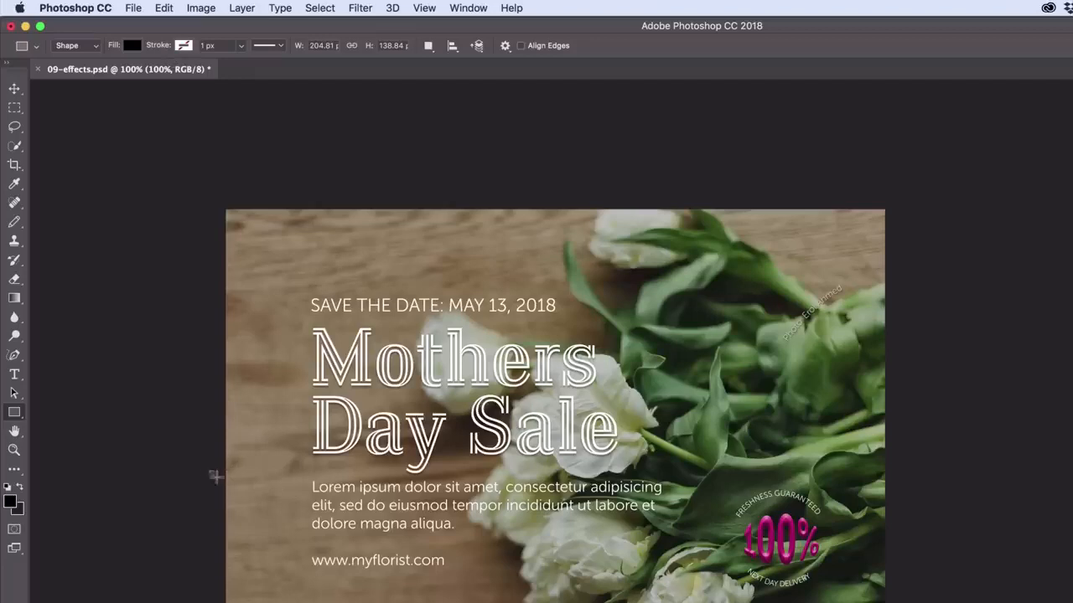
Draw a black rectangle about 1258 × 351 px over the body text and move it slightly down
{"action": "mouse_move", "coordinate": [210, 471]}
{"action": "left_mouse_down"}
{"action": "mouse_move", "coordinate": [583, 584]}
{"action": "mouse_move", "coordinate": [688, 593]}
{"action": "mouse_move", "coordinate": [670, 599]}
{"action": "left_mouse_up"}
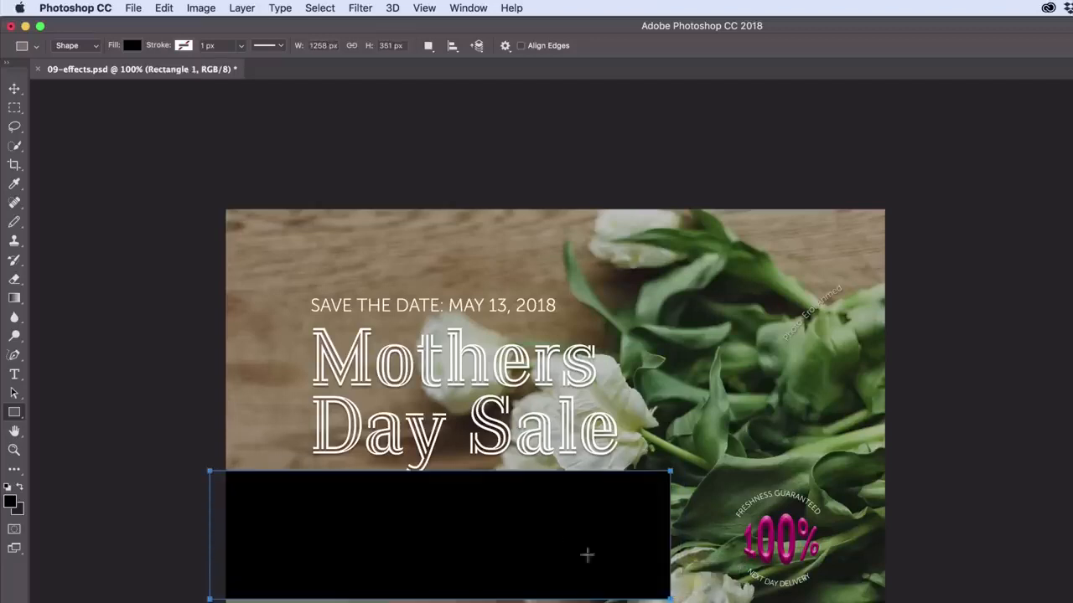
{"action": "left_click", "coordinate": [14, 88]}
{"action": "left_click_drag", "start_coordinate": [434, 521], "coordinate": [439, 544]}
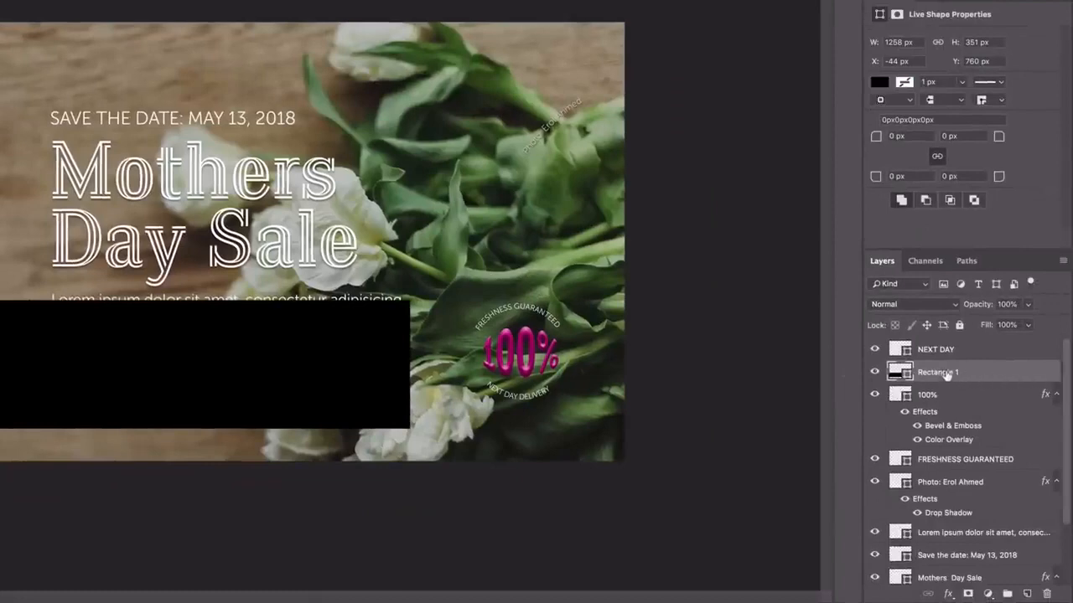
Move the Rectangle 1 layer below all the text layers, directly above the photo on Layer 1
{"action": "left_click_drag", "start_coordinate": [946, 375], "coordinate": [955, 549]}
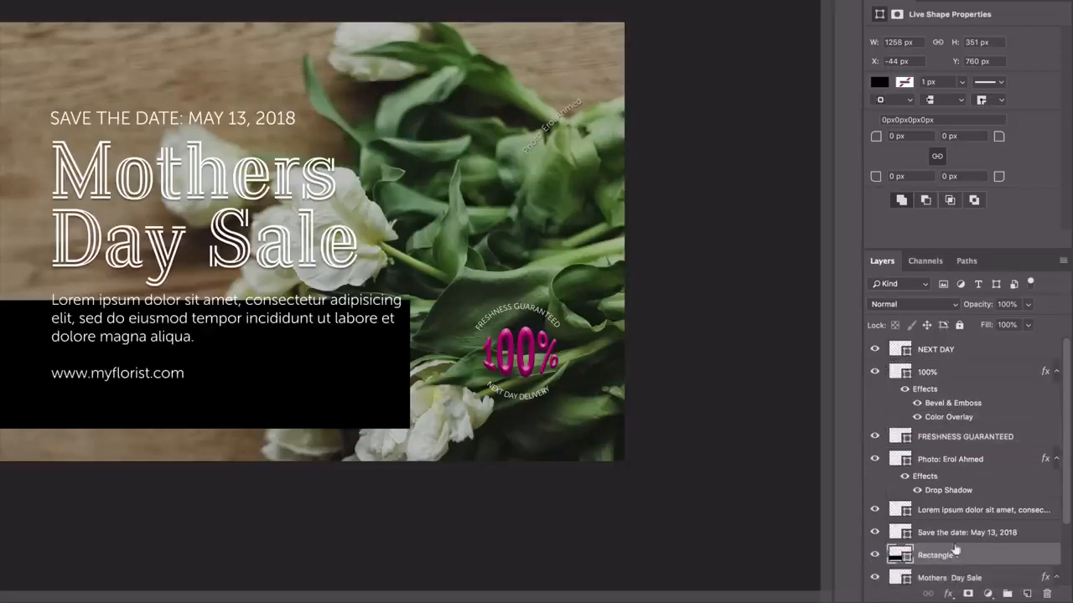
{"action": "scroll", "coordinate": [1013, 514], "scroll_direction": "down", "scroll_amount": 3}
{"action": "left_click_drag", "start_coordinate": [985, 493], "coordinate": [932, 550]}
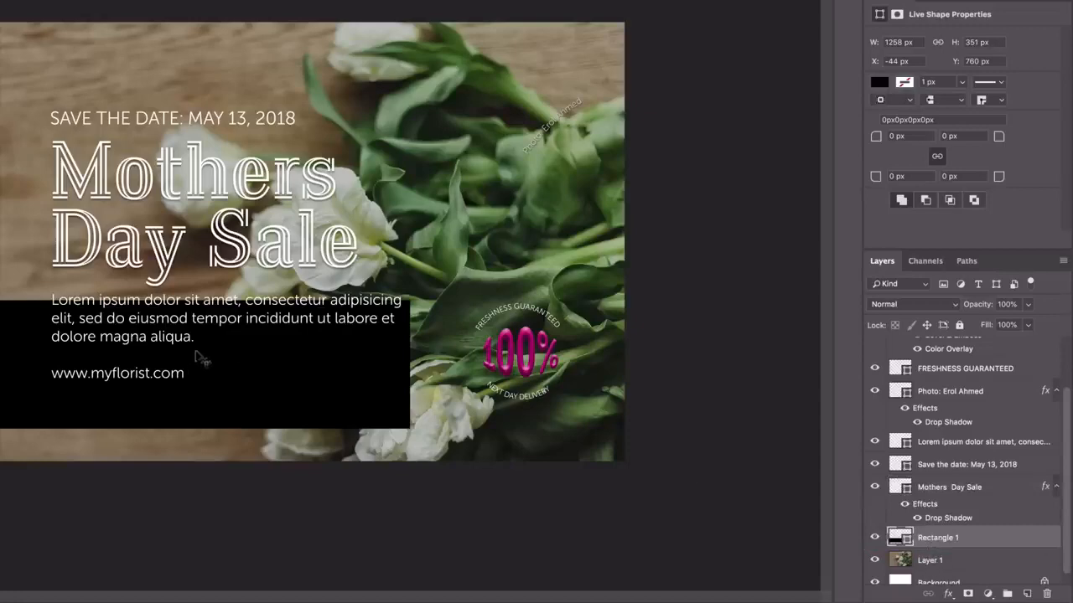
Try moving the lorem ipsum text about 0.33 cm down into the black rectangle, undo the move and select the photo layer
{"action": "left_click", "coordinate": [992, 441]}
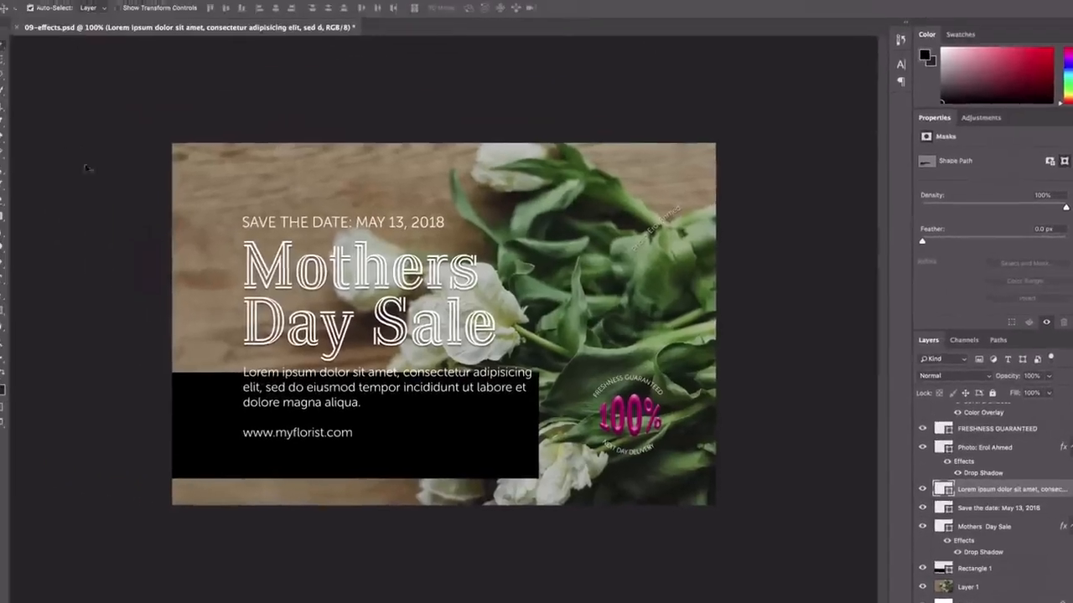
{"action": "left_click_drag", "start_coordinate": [350, 391], "coordinate": [352, 403]}
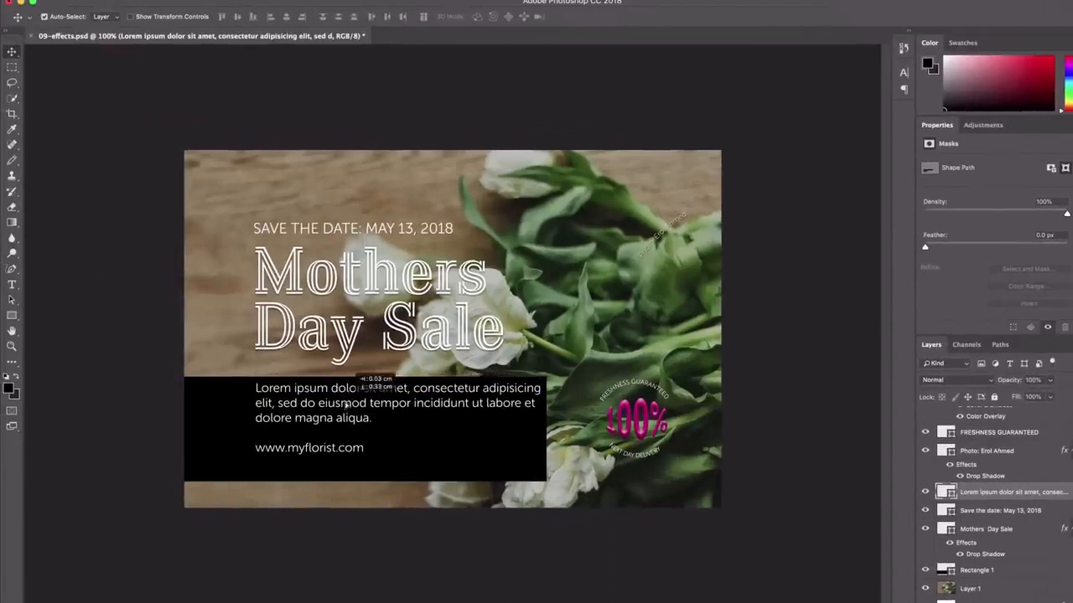
{"action": "key", "text": "ctrl+z"}
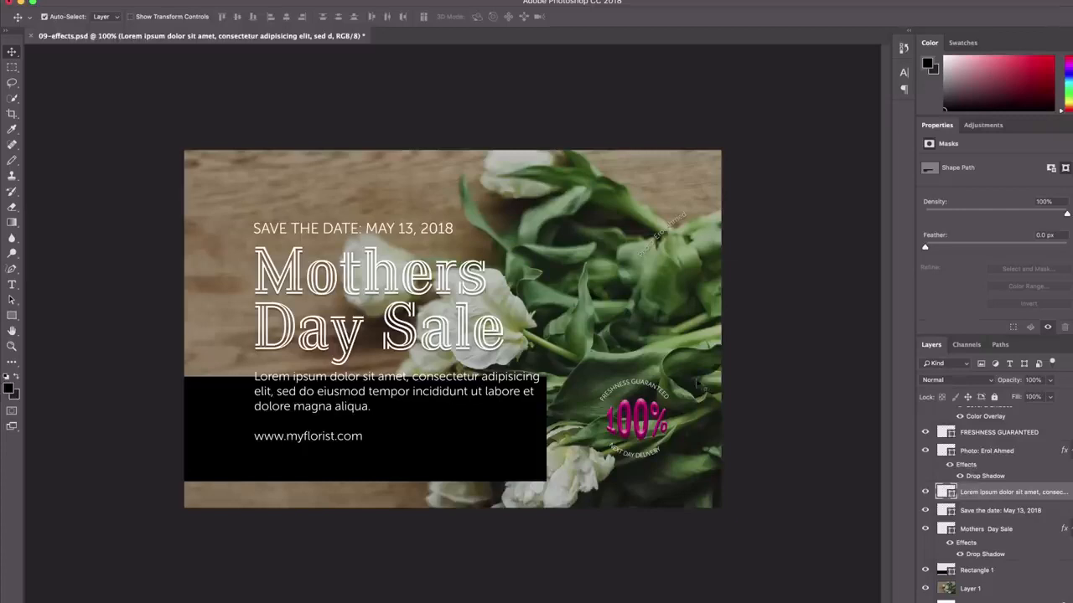
{"action": "left_click", "coordinate": [697, 384]}
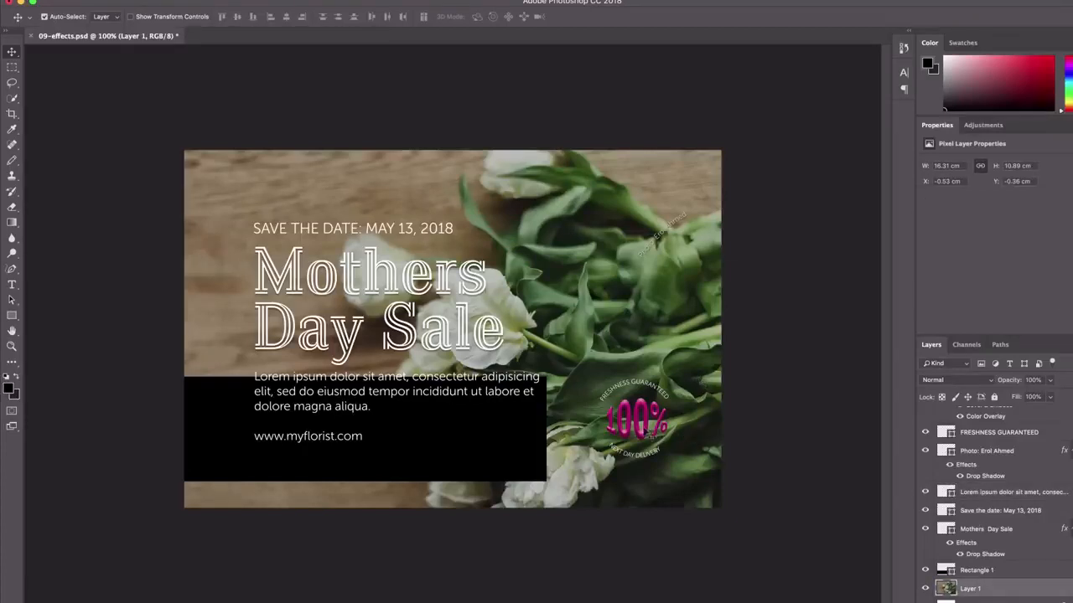
Move the lorem ipsum text layer slightly down so all of it sits inside the black rectangle
{"action": "left_click", "coordinate": [641, 419]}
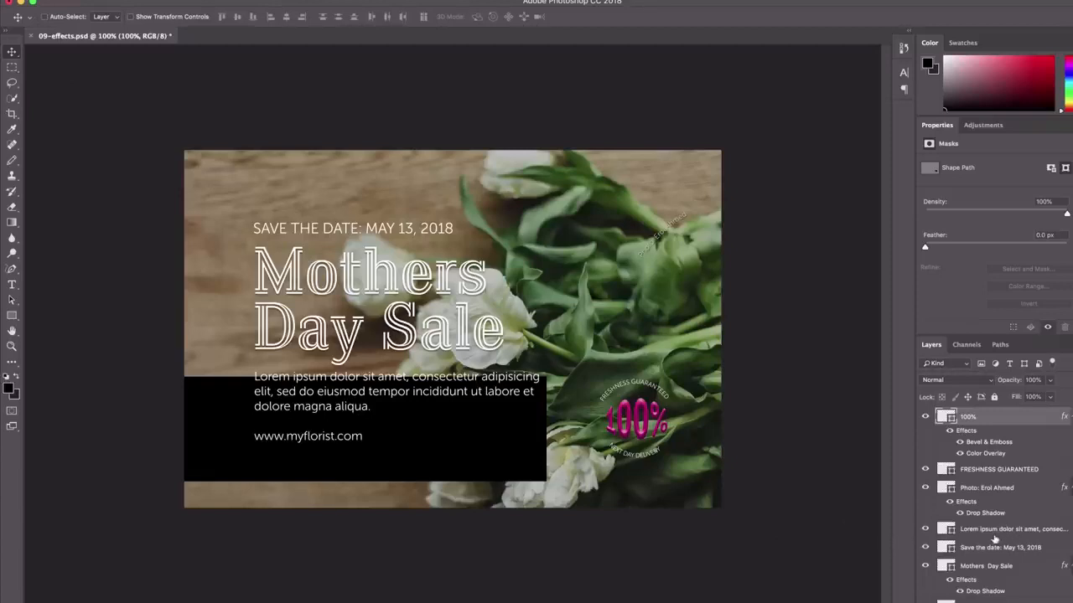
{"action": "left_click", "coordinate": [994, 530]}
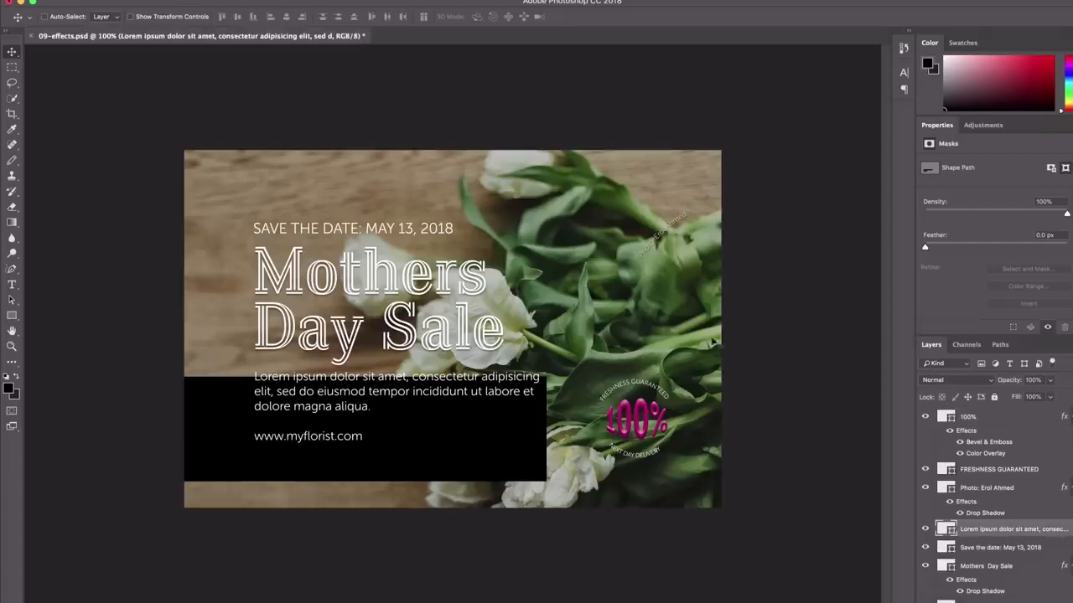
{"action": "left_click_drag", "start_coordinate": [442, 279], "coordinate": [440, 301]}
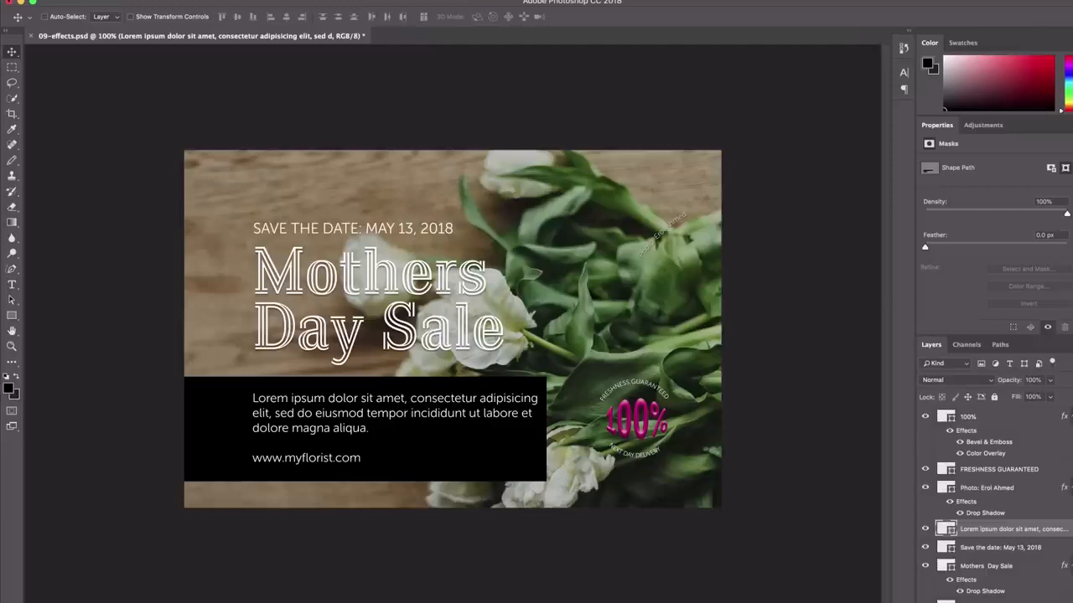
Move Rectangle 1 to X 0 px, Y 768 px, flush with the canvas edge, and lower its opacity to 43%
{"action": "scroll", "coordinate": [1006, 562], "scroll_direction": "down", "scroll_amount": 2}
{"action": "left_click", "coordinate": [972, 566]}
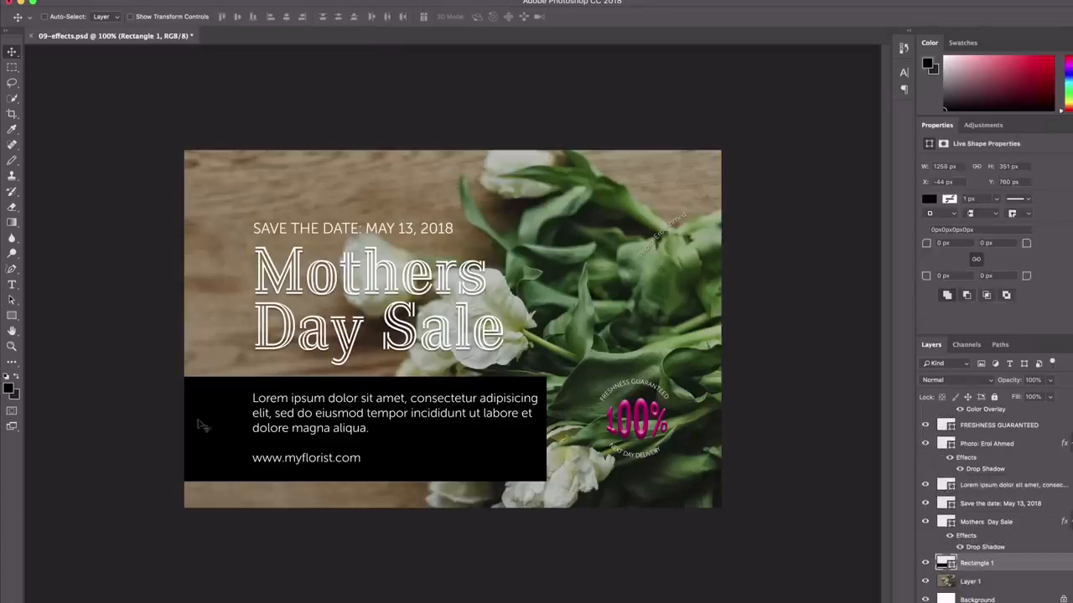
{"action": "left_click_drag", "start_coordinate": [201, 426], "coordinate": [208, 427]}
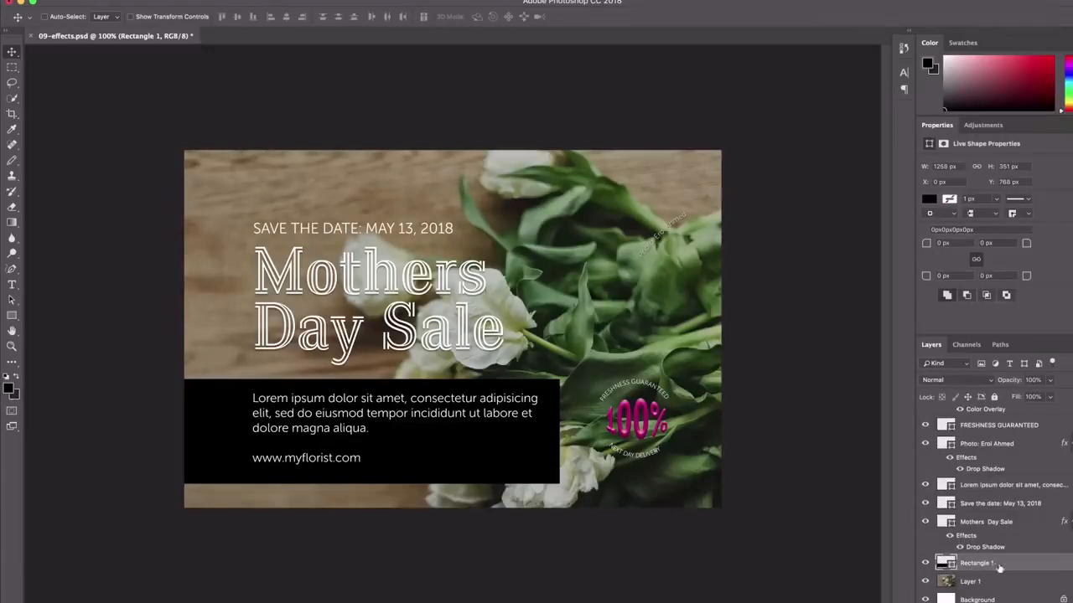
{"action": "left_click", "coordinate": [1049, 383]}
{"action": "left_click_drag", "start_coordinate": [1048, 395], "coordinate": [1020, 397]}
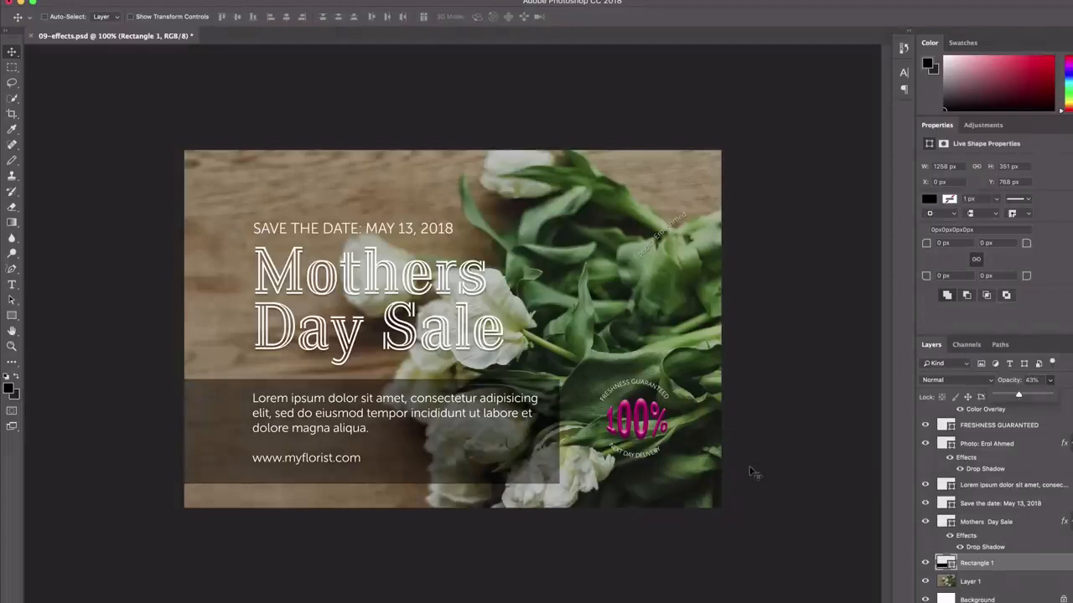
{"action": "left_click", "coordinate": [721, 100]}
Add a Stroke effect to the Mothers Day Sale layer alongside its drop shadow, keeping the title in view for checking
{"action": "left_click", "coordinate": [987, 523]}
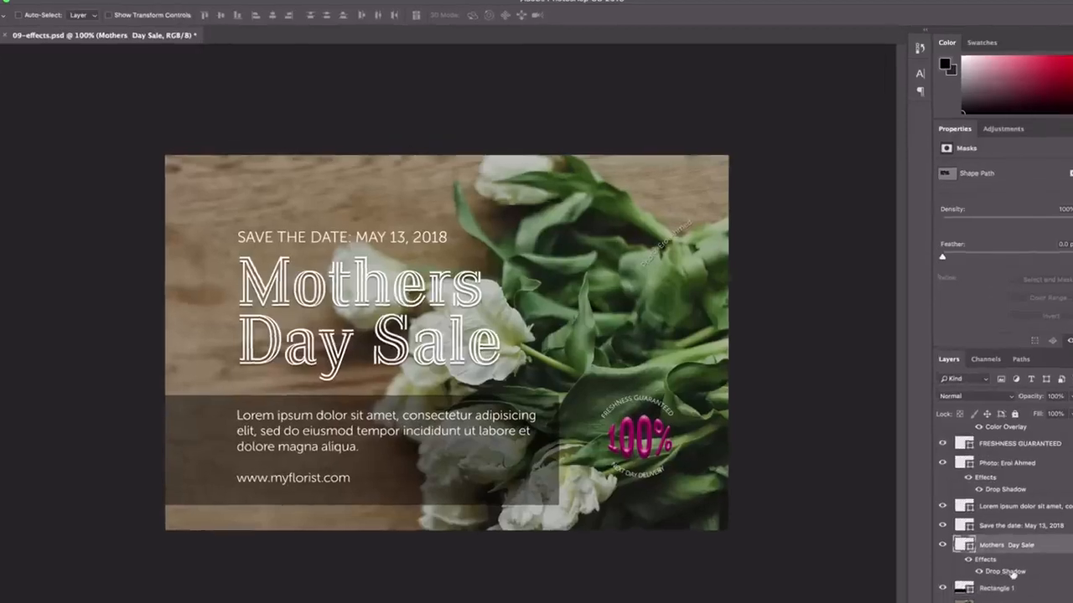
{"action": "double_click", "coordinate": [986, 547]}
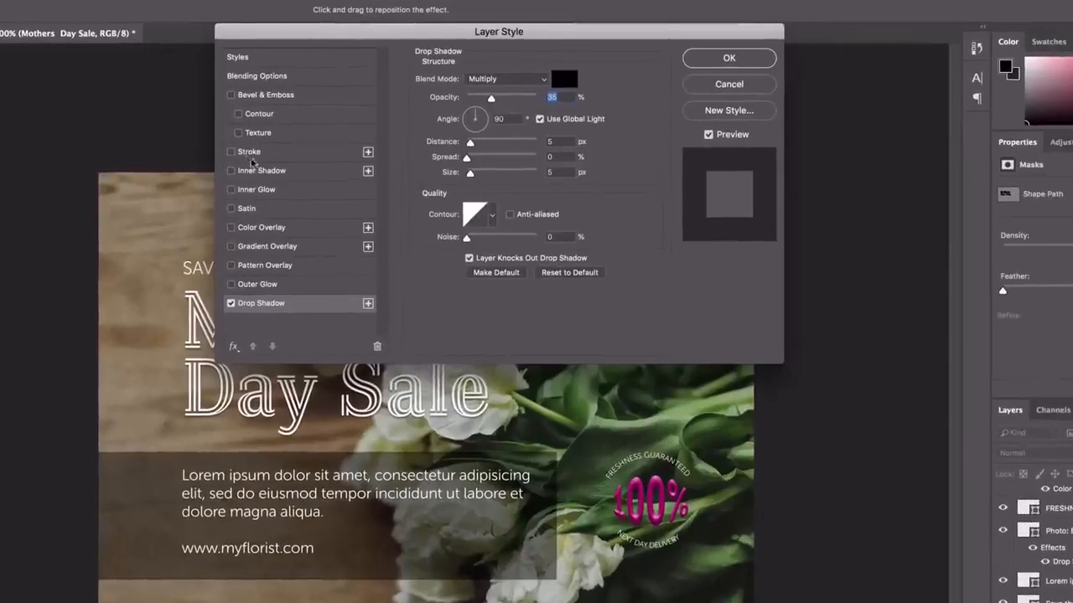
{"action": "left_click", "coordinate": [246, 153]}
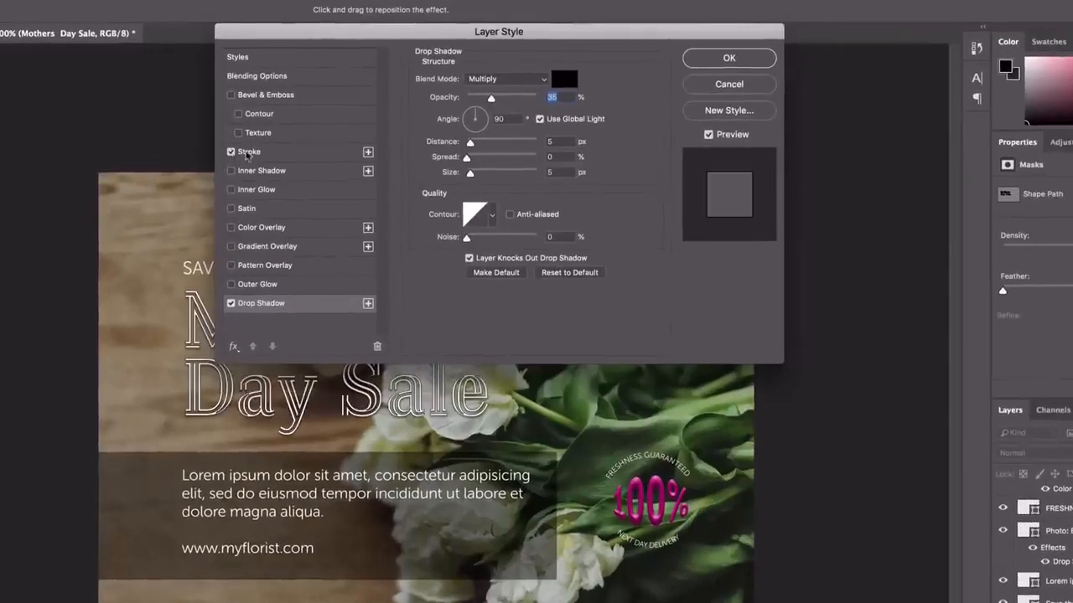
{"action": "left_click", "coordinate": [248, 153]}
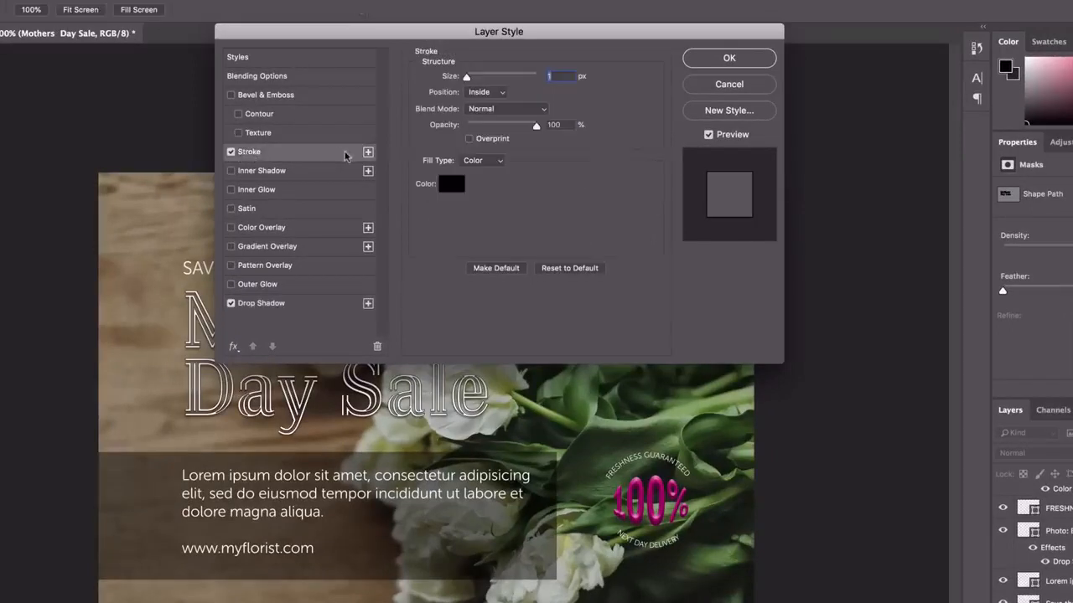
{"action": "left_click_drag", "start_coordinate": [540, 31], "coordinate": [681, 97]}
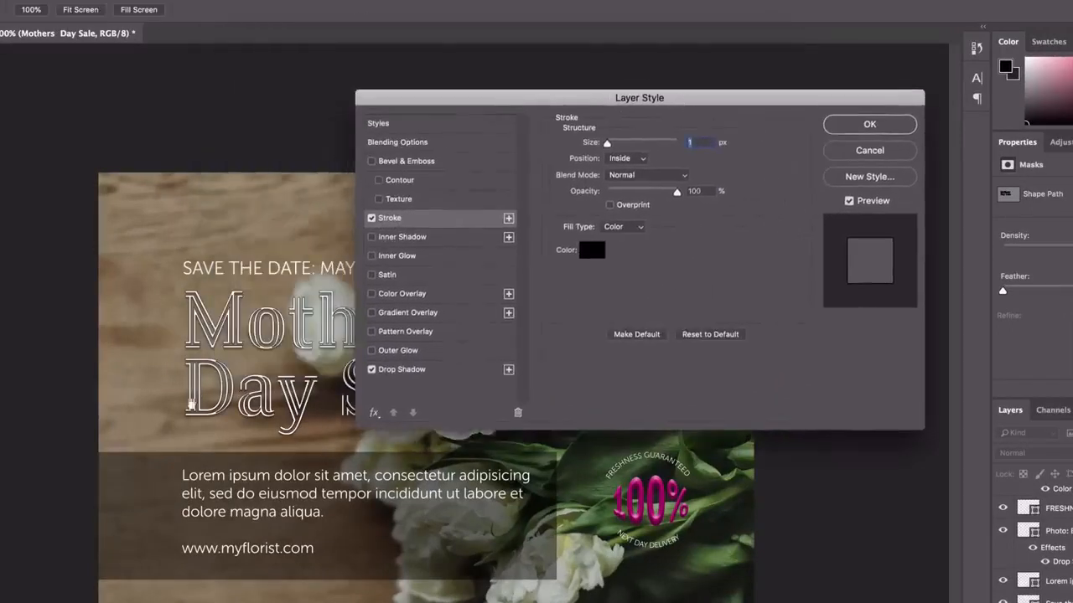
{"action": "left_click_drag", "start_coordinate": [492, 109], "coordinate": [522, 234]}
{"action": "key", "text": "ctrl+plus"}
{"action": "key", "text": "ctrl+plus"}
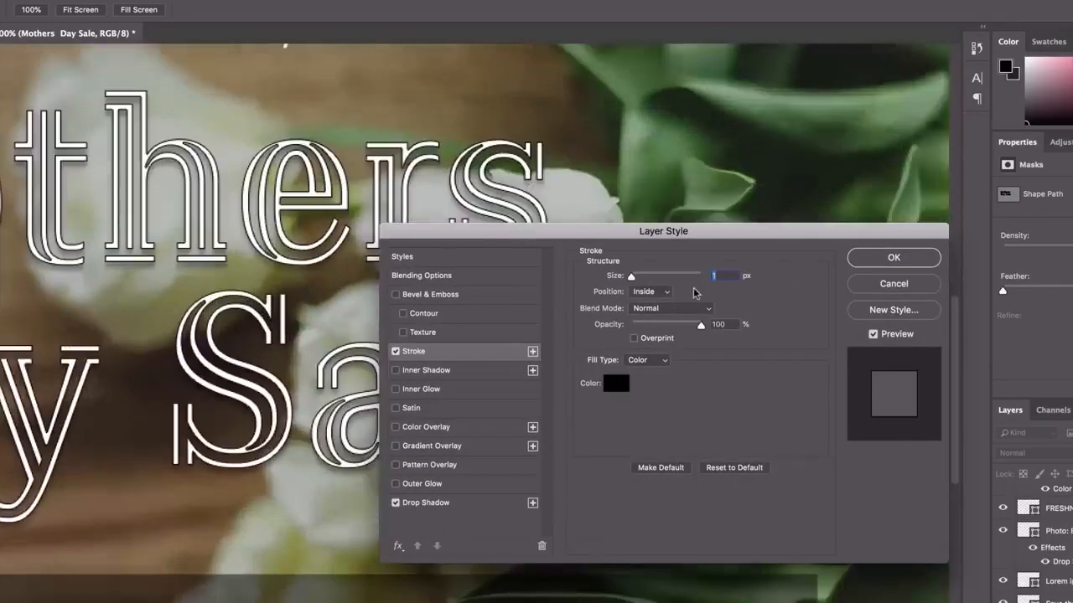
Set the title's stroke color to pink, e72288
{"action": "left_click", "coordinate": [624, 388]}
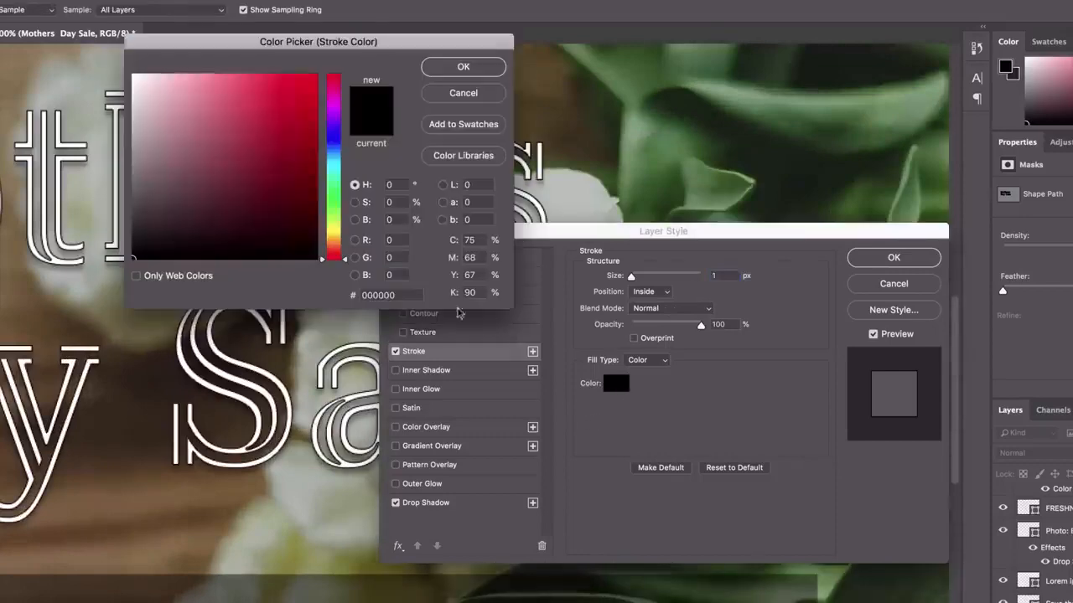
{"action": "left_click", "coordinate": [335, 124]}
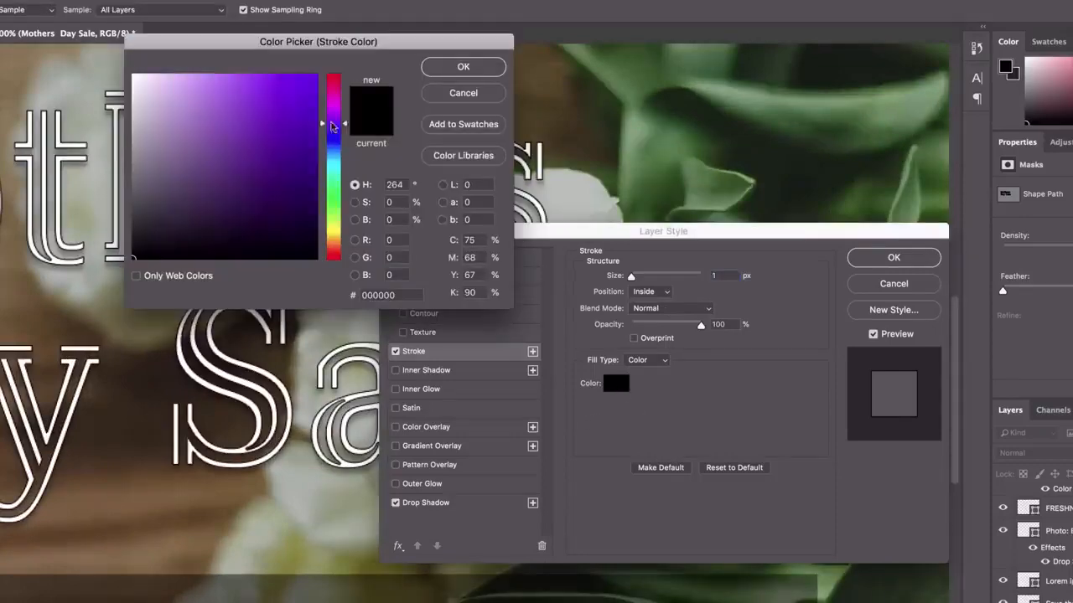
{"action": "left_click", "coordinate": [335, 88]}
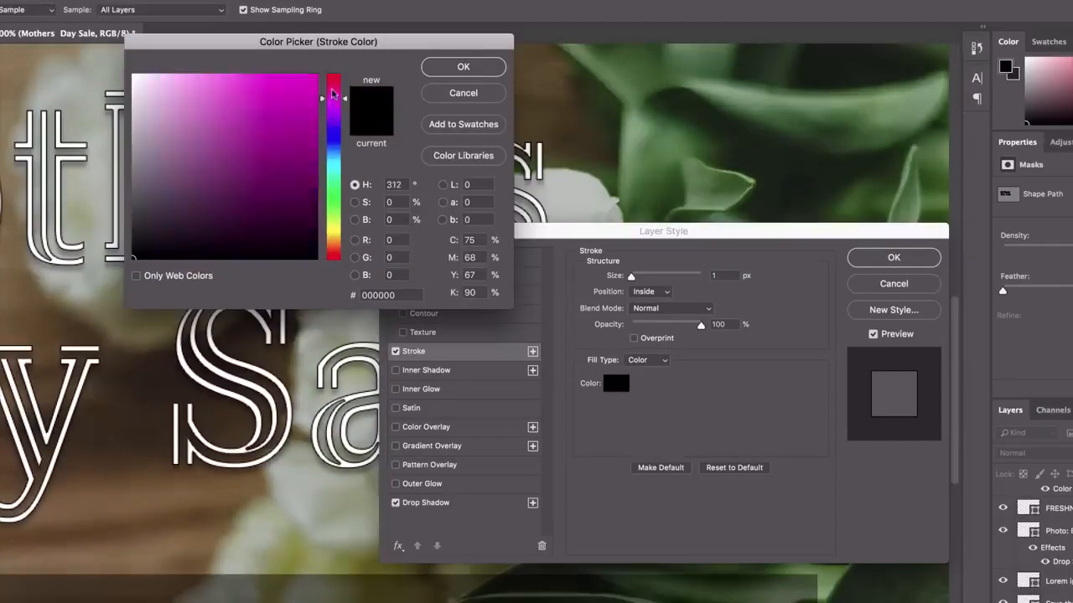
{"action": "left_click", "coordinate": [299, 88]}
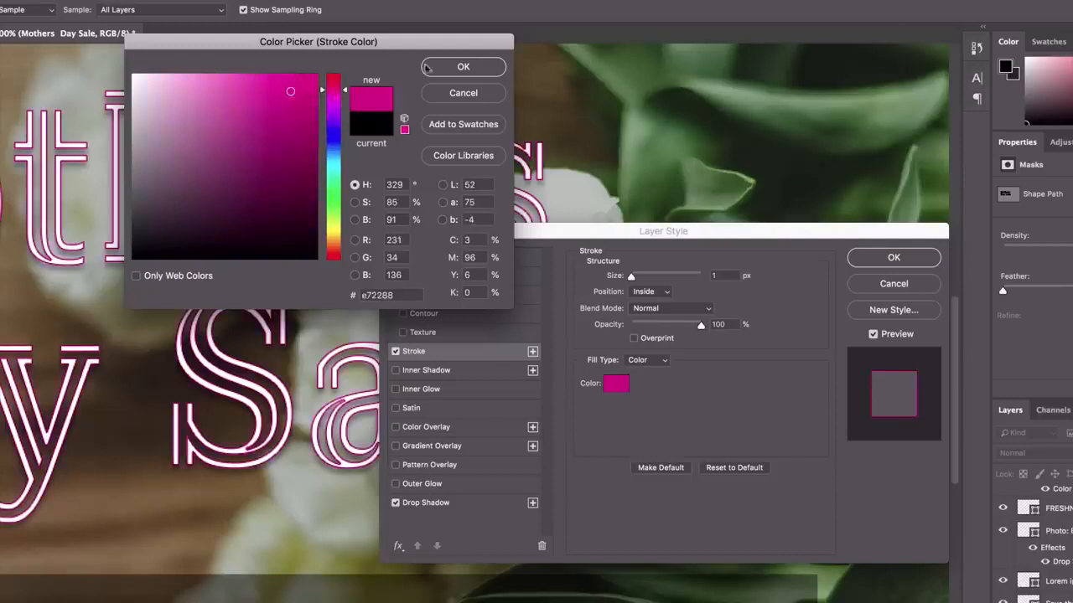
{"action": "left_click", "coordinate": [477, 67]}
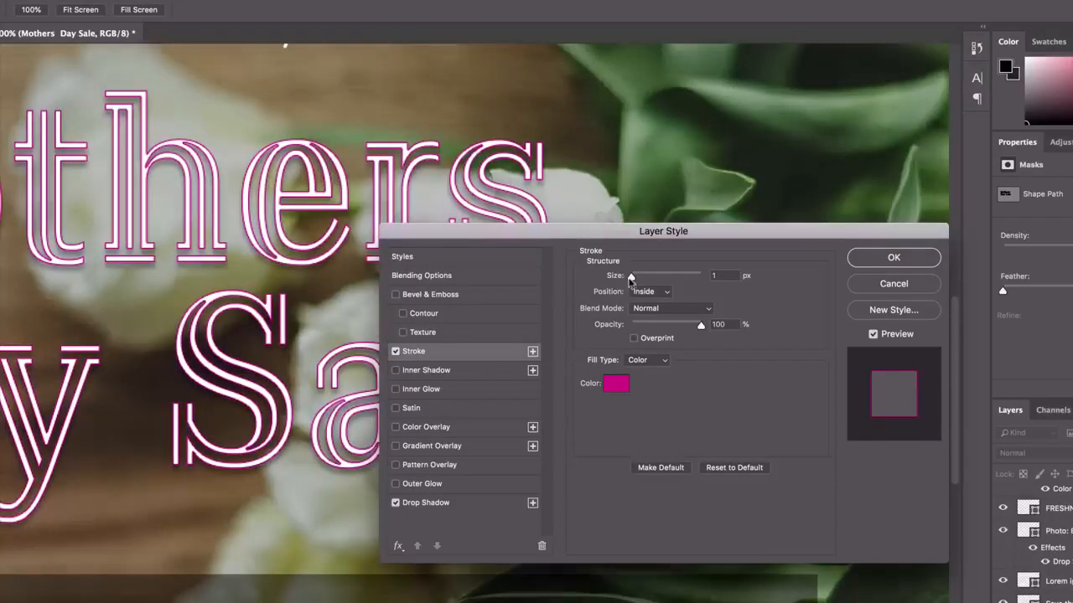
Set the title's stroke to 2 px in the Outside position and apply the layer style
{"action": "mouse_move", "coordinate": [631, 277]}
{"action": "left_mouse_down"}
{"action": "mouse_move", "coordinate": [641, 281]}
{"action": "mouse_move", "coordinate": [632, 279]}
{"action": "left_mouse_up"}
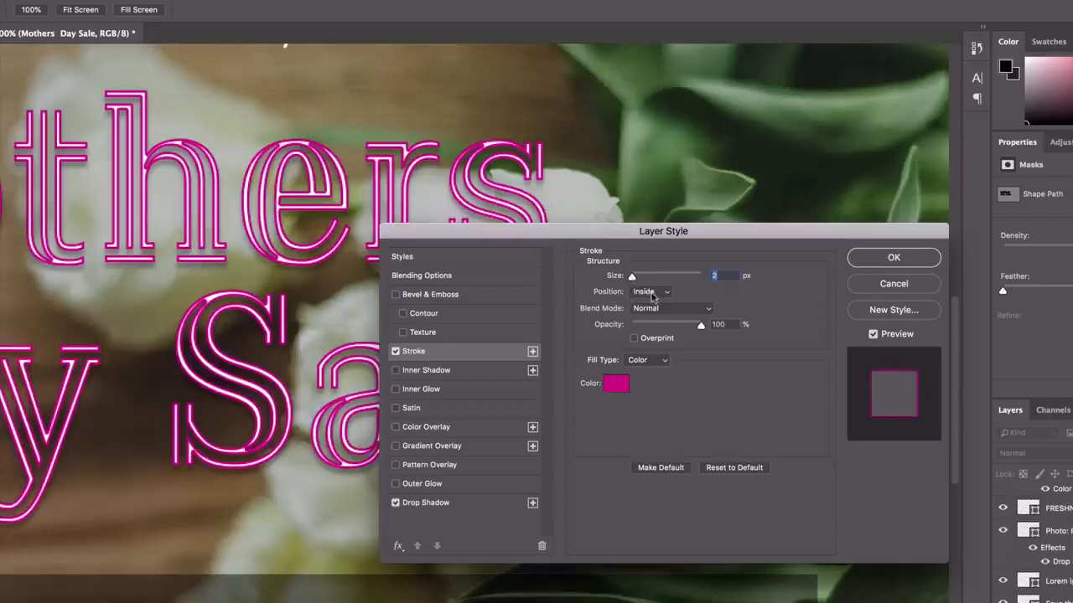
{"action": "left_click", "coordinate": [652, 293]}
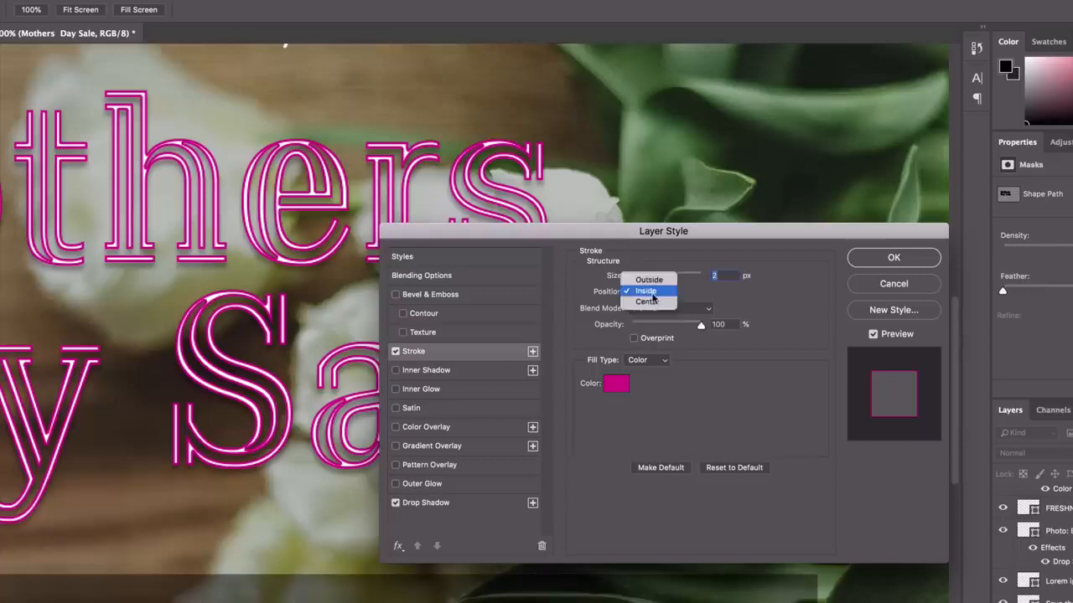
{"action": "left_click", "coordinate": [654, 283]}
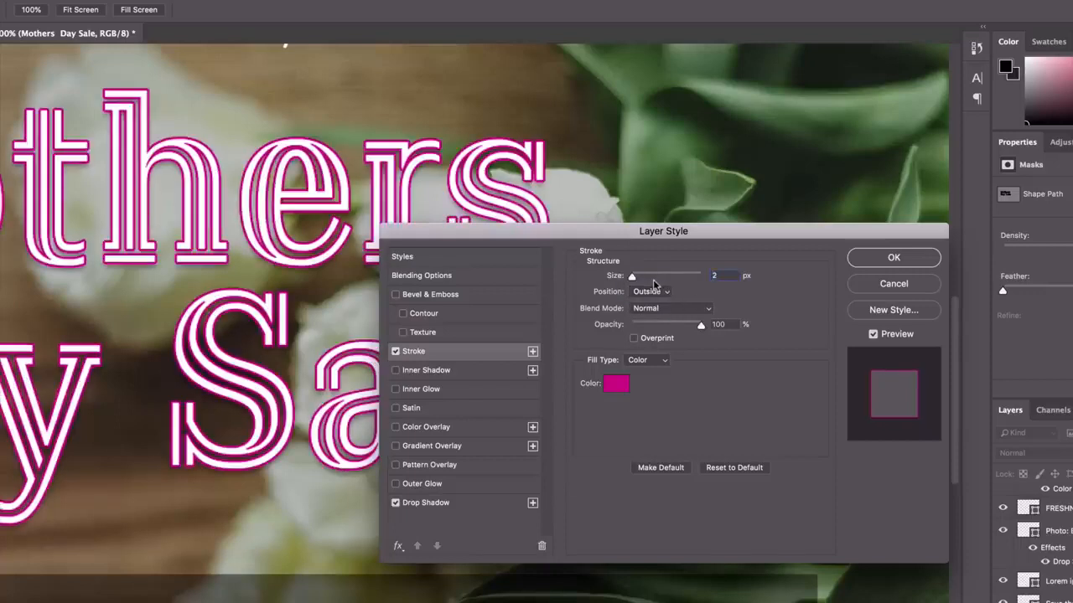
{"action": "mouse_move", "coordinate": [632, 278]}
{"action": "left_mouse_down"}
{"action": "mouse_move", "coordinate": [652, 280]}
{"action": "mouse_move", "coordinate": [632, 278]}
{"action": "left_mouse_up"}
{"action": "left_click", "coordinate": [655, 292]}
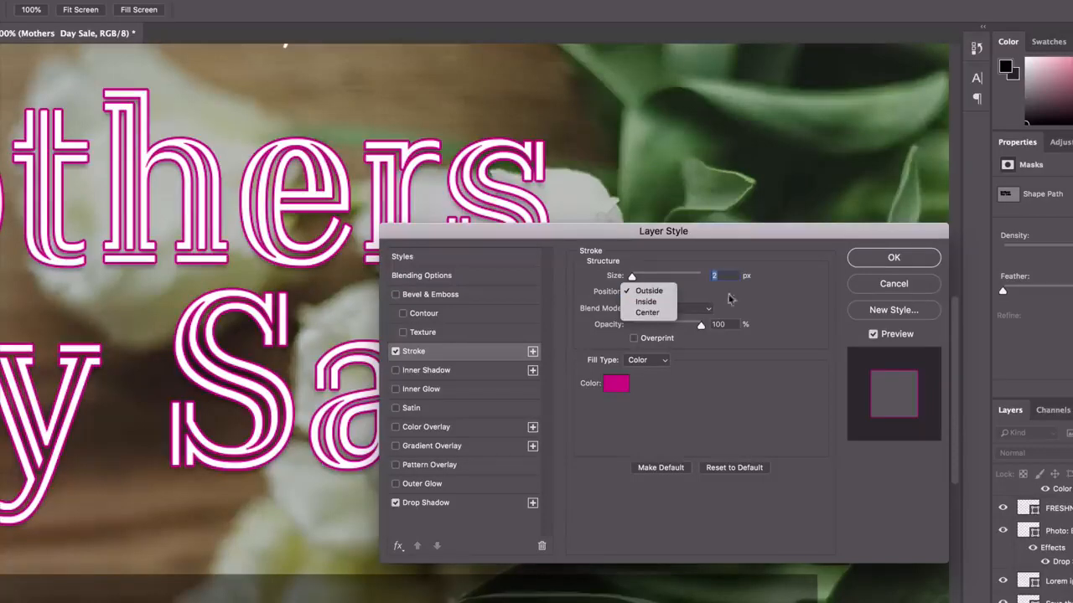
{"action": "left_click", "coordinate": [744, 298]}
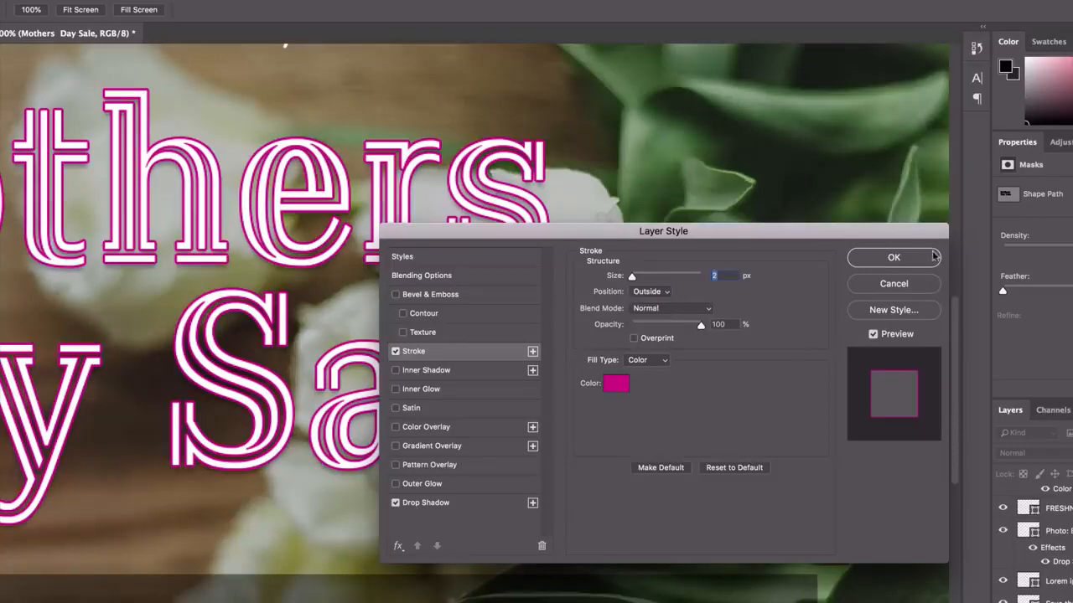
{"action": "left_click", "coordinate": [893, 258]}
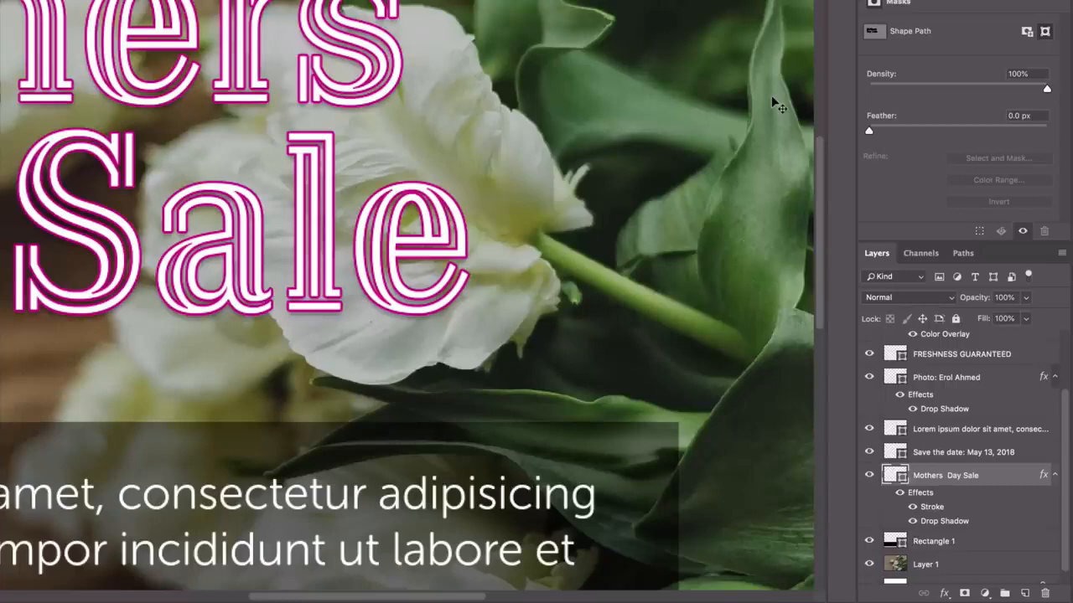
Rename the photo layer Layer 1 as Flowers
{"action": "key", "text": "ctrl+minus"}
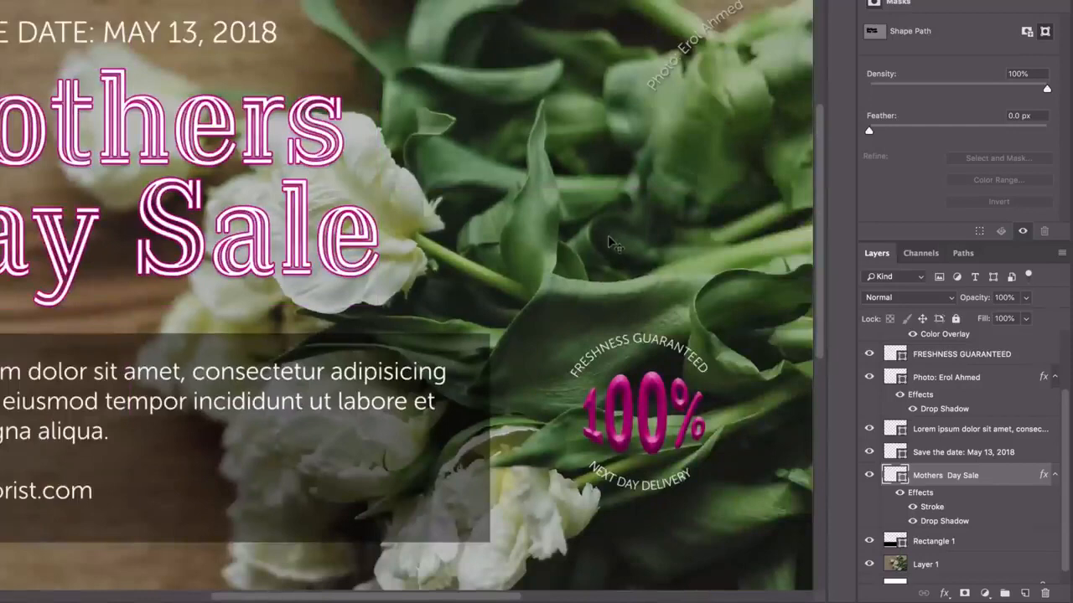
{"action": "key", "text": "ctrl+minus"}
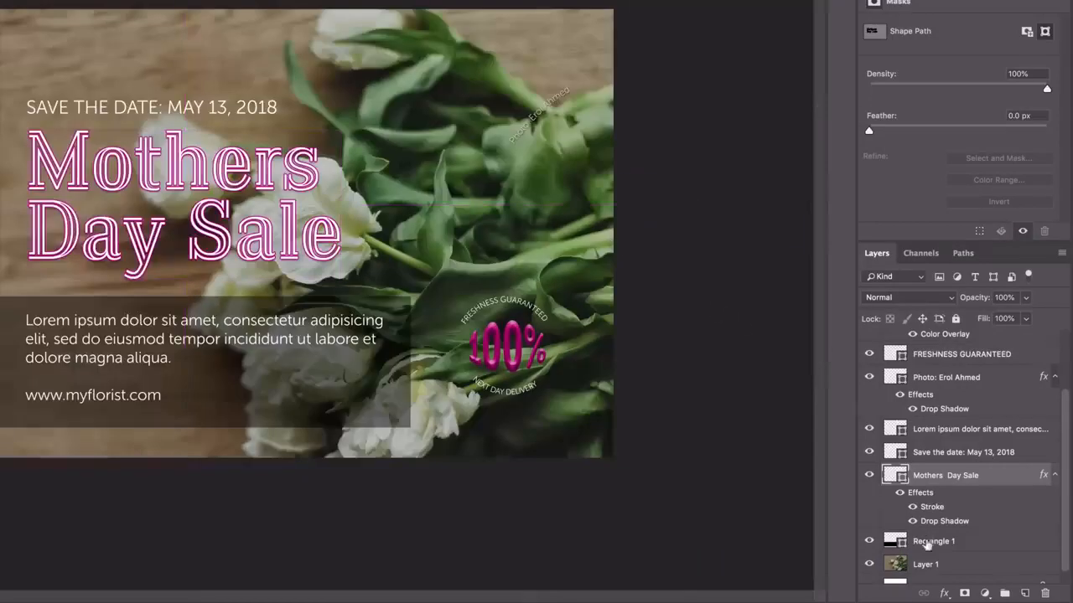
{"action": "left_click", "coordinate": [935, 565]}
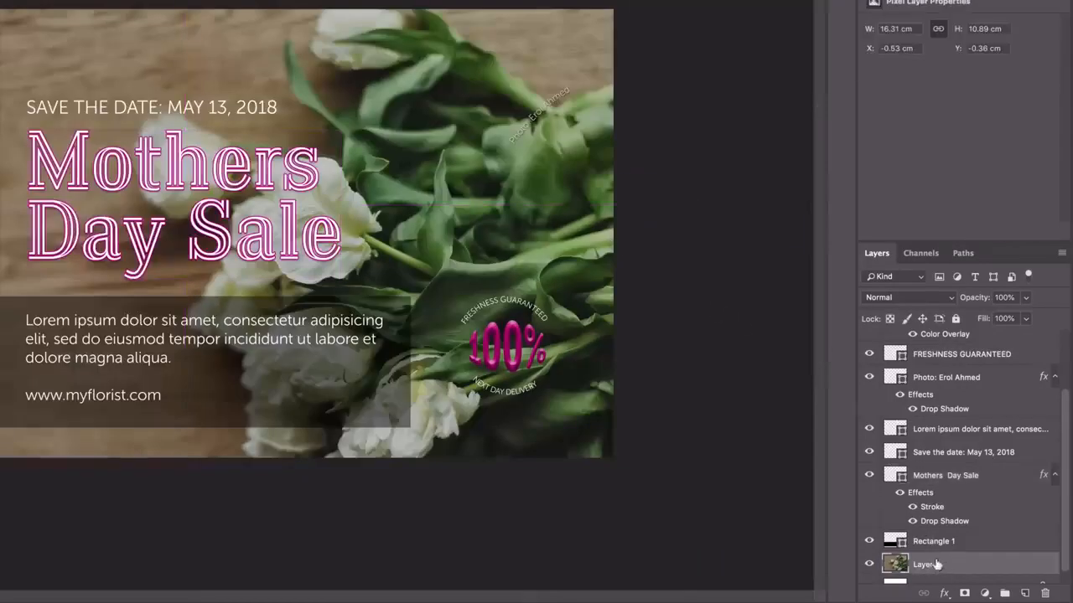
{"action": "double_click", "coordinate": [927, 565]}
{"action": "type", "text": "Flowers"}
{"action": "key", "text": "Return"}
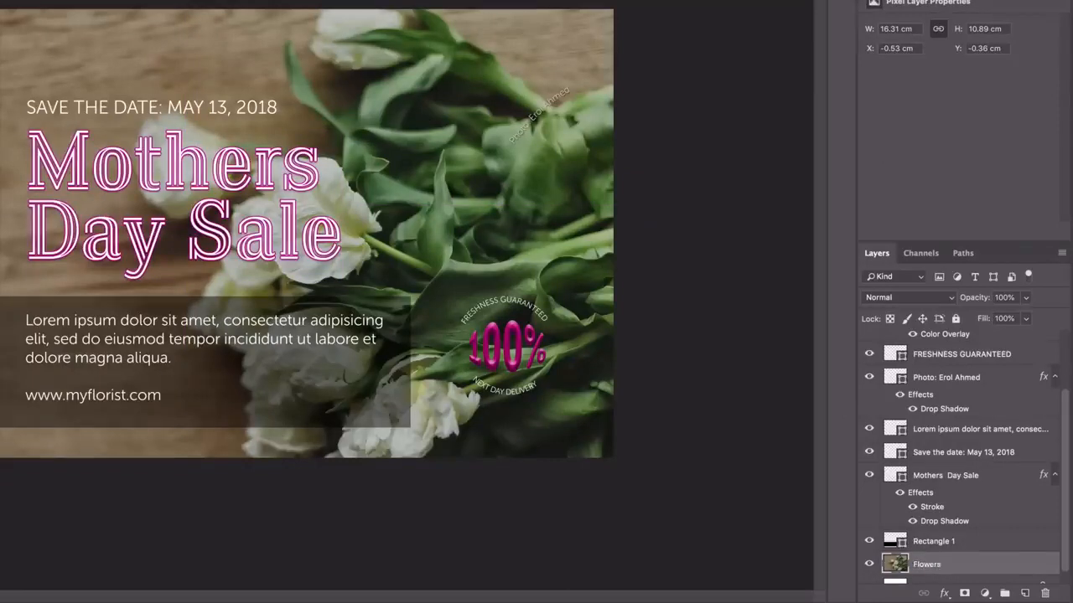
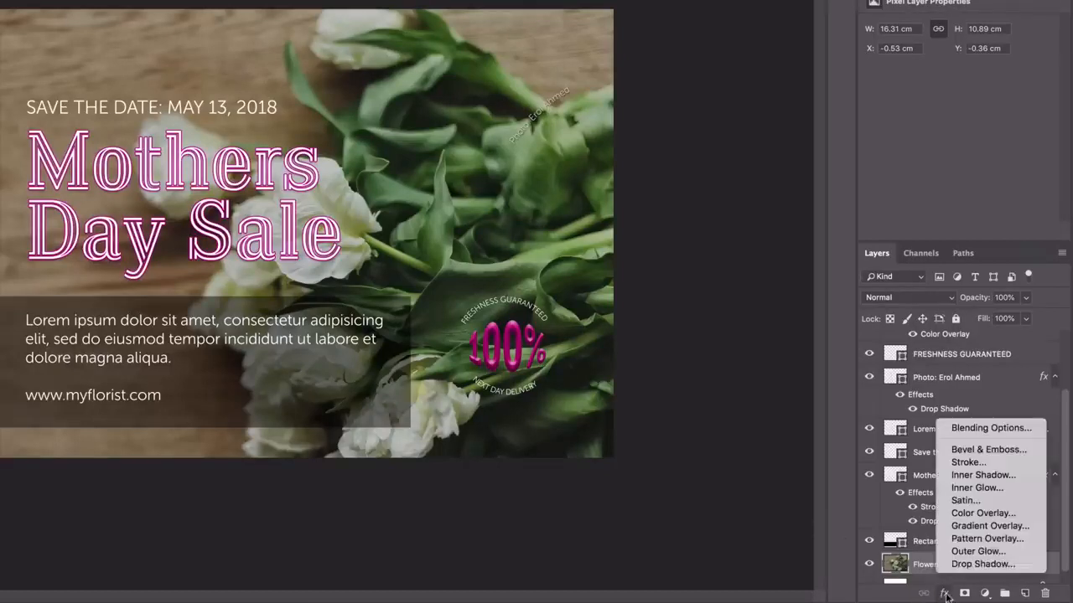
Add a Gradient Overlay effect to the Flowers layer
{"action": "left_click", "coordinate": [945, 593]}
{"action": "left_click", "coordinate": [964, 526]}
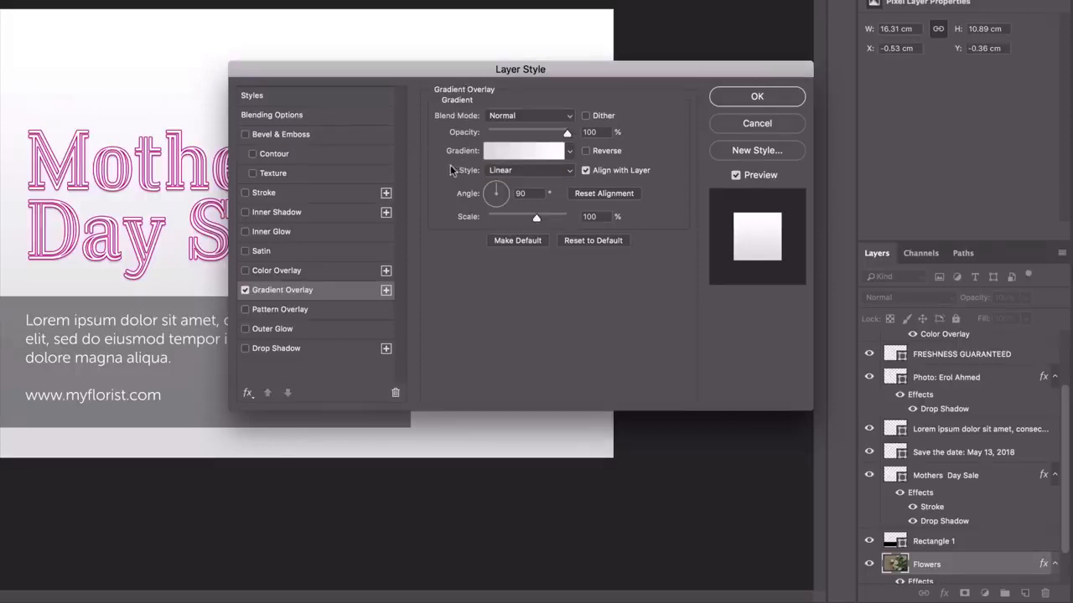
Switch to Chrome, examine the Gradient Edge Backgrounds and 500 Gradient Backgrounds pages for gradient ideas, and return to Photoshop
{"action": "key", "text": "super+Tab"}
{"action": "key", "text": "super+Tab"}
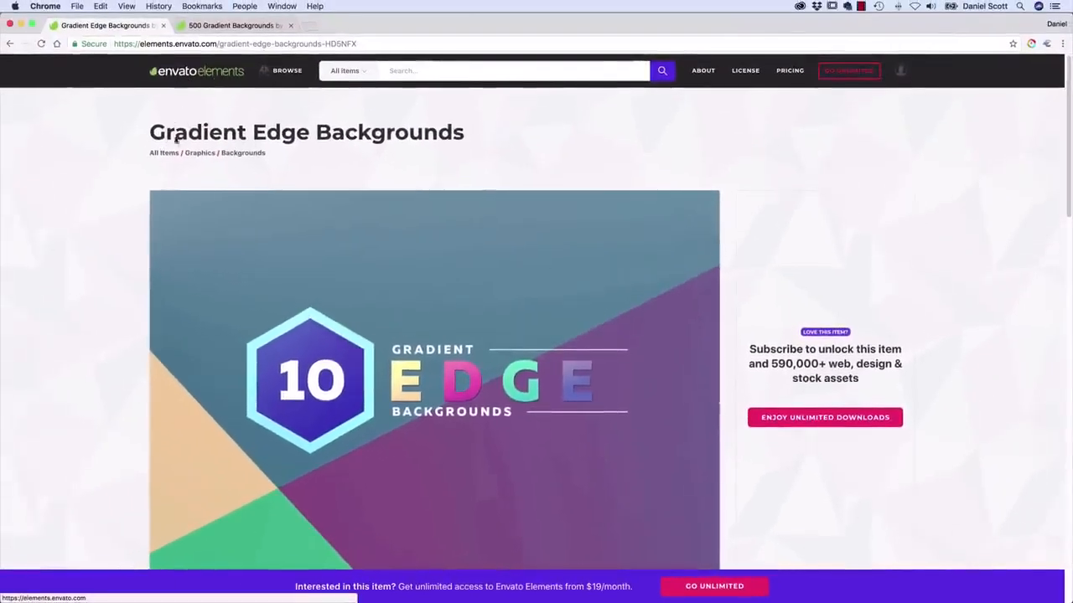
{"action": "scroll", "coordinate": [364, 277], "scroll_direction": "down", "scroll_amount": 4}
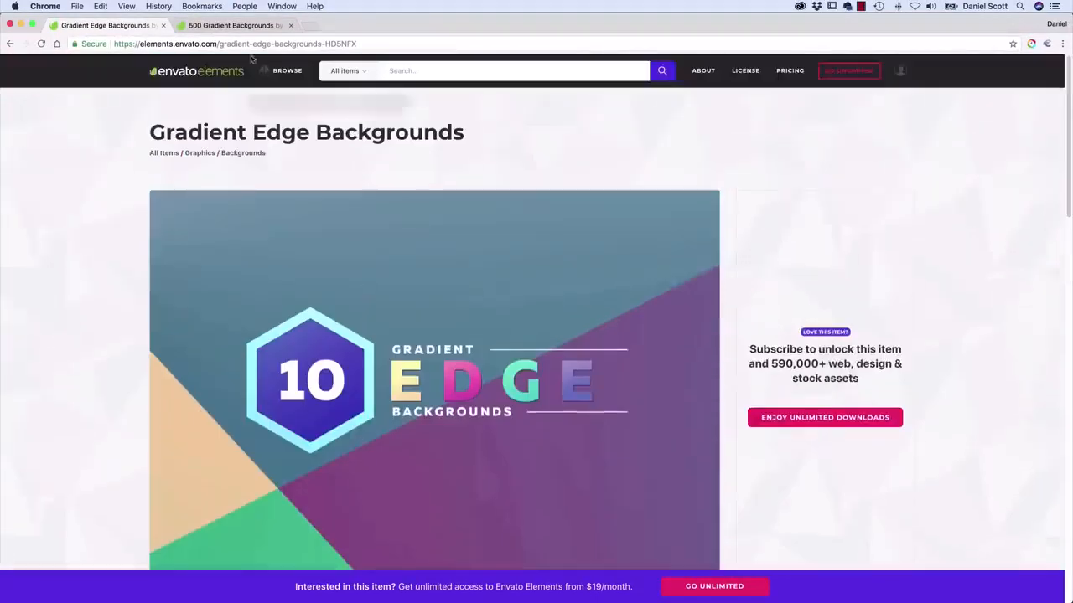
{"action": "left_click", "coordinate": [219, 26]}
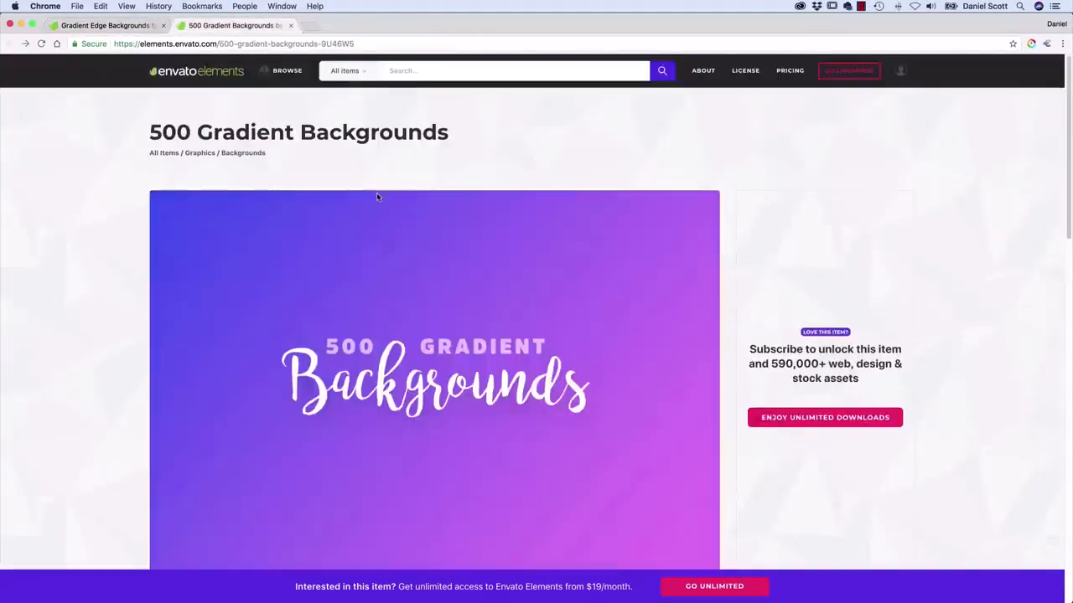
{"action": "scroll", "coordinate": [352, 186], "scroll_direction": "down", "scroll_amount": 1}
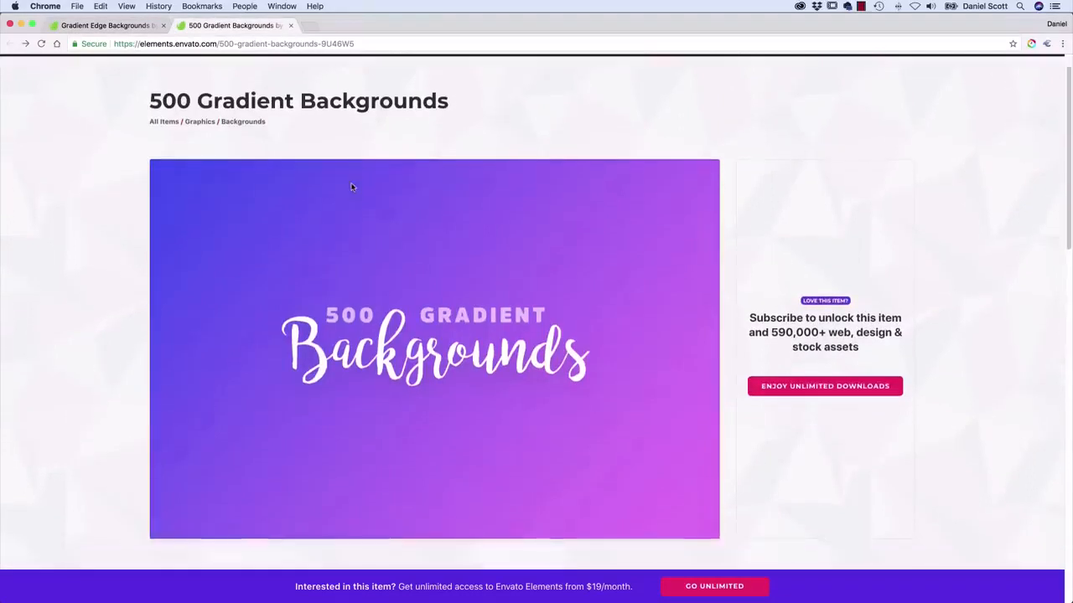
{"action": "scroll", "coordinate": [238, 120], "scroll_direction": "down", "scroll_amount": 1}
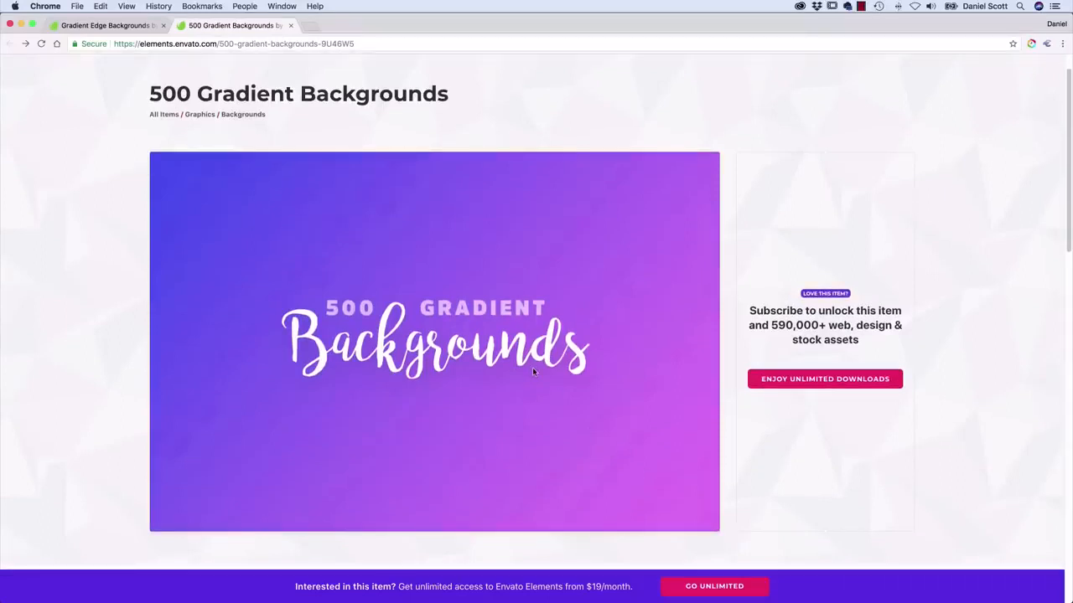
{"action": "key", "text": "super+Tab"}
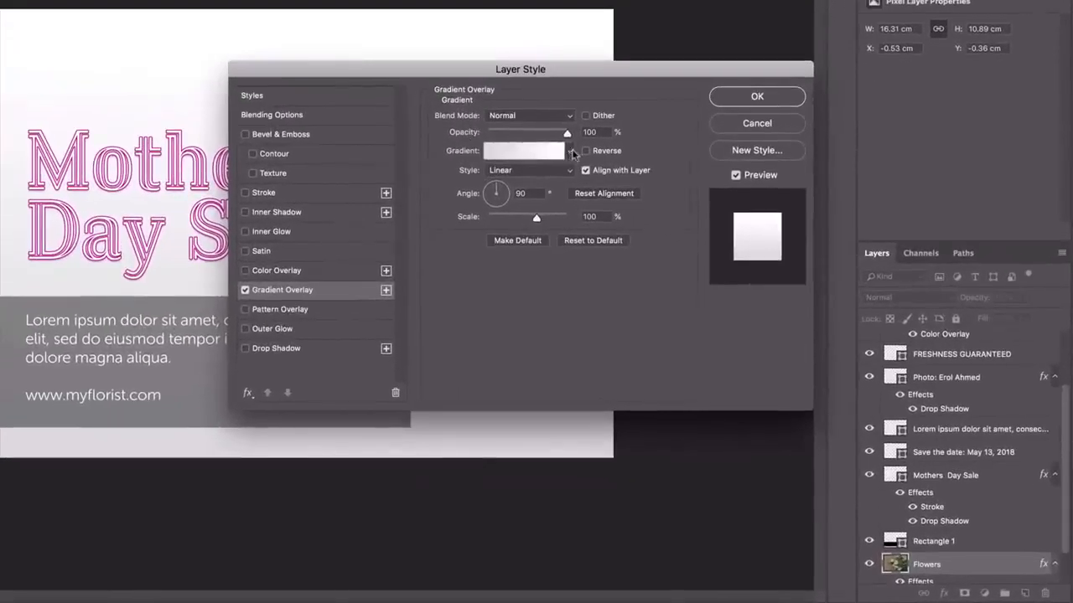
Try several multicolour gradient presets on the Flowers layer's Gradient Overlay, including the orange, chrome and rainbow ones
{"action": "left_click", "coordinate": [572, 152]}
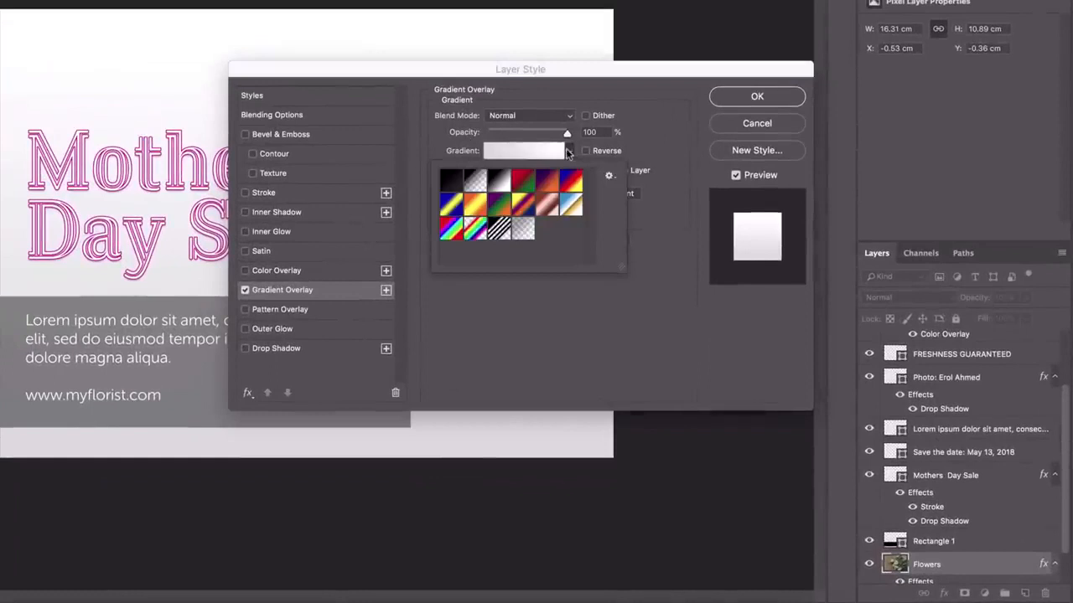
{"action": "left_click", "coordinate": [523, 184]}
{"action": "left_click", "coordinate": [549, 182]}
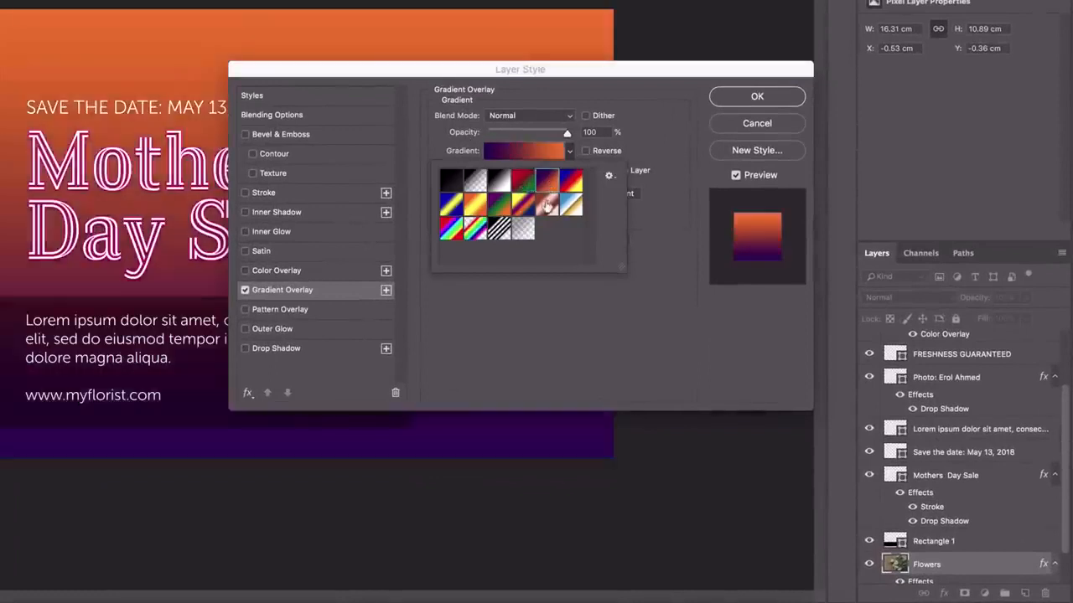
{"action": "left_click", "coordinate": [546, 204]}
{"action": "left_click", "coordinate": [569, 205]}
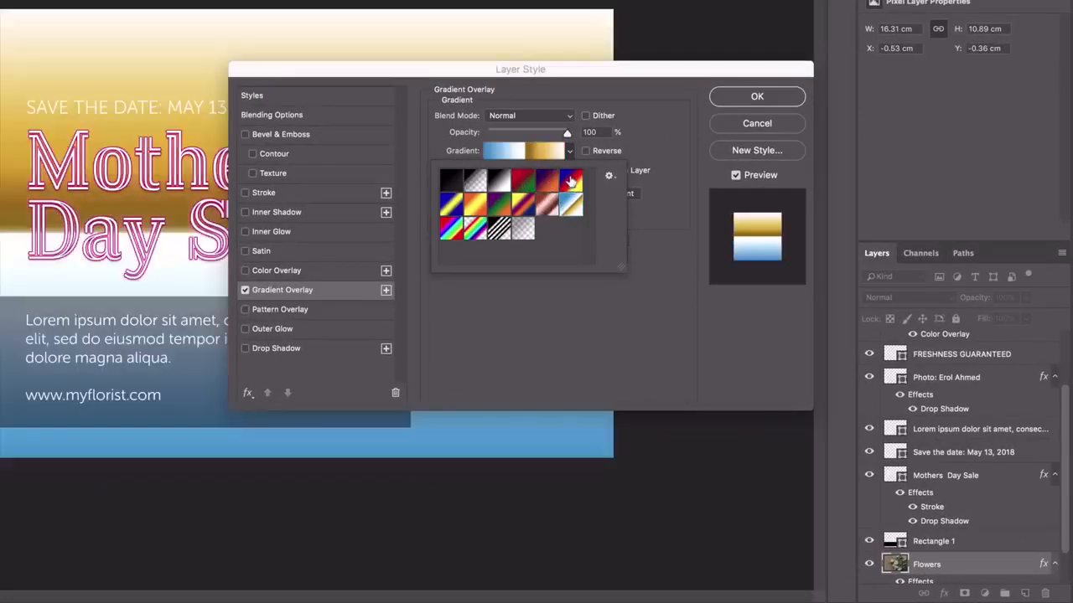
{"action": "left_click", "coordinate": [571, 180]}
{"action": "left_click", "coordinate": [451, 205]}
{"action": "left_click", "coordinate": [450, 230]}
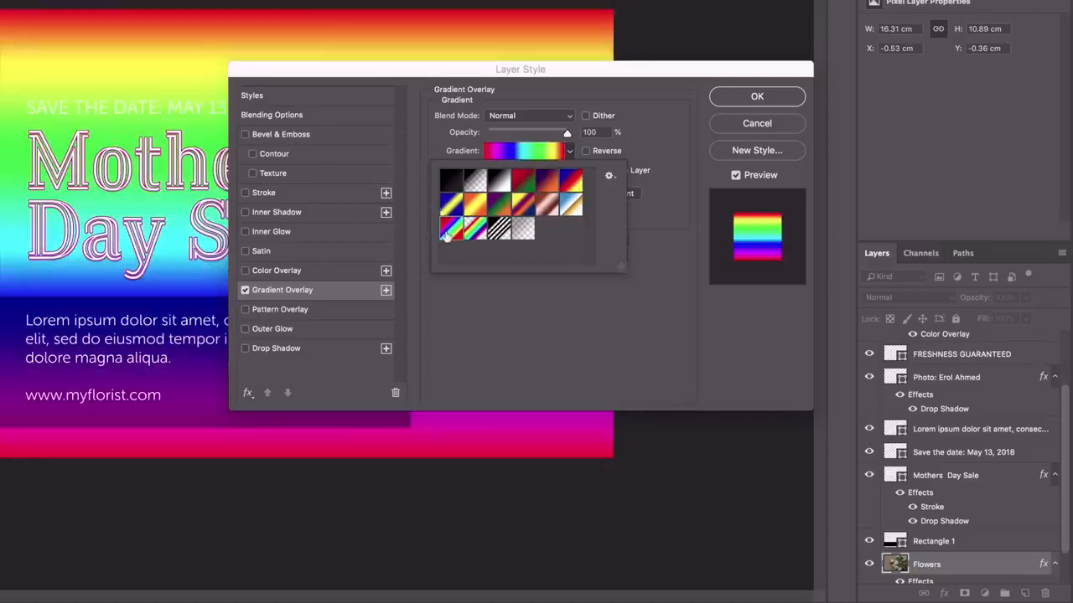
{"action": "left_click_drag", "start_coordinate": [464, 71], "coordinate": [502, 90]}
Choose the Black, White gradient preset for the overlay and open it in the Gradient Editor
{"action": "left_click", "coordinate": [605, 173]}
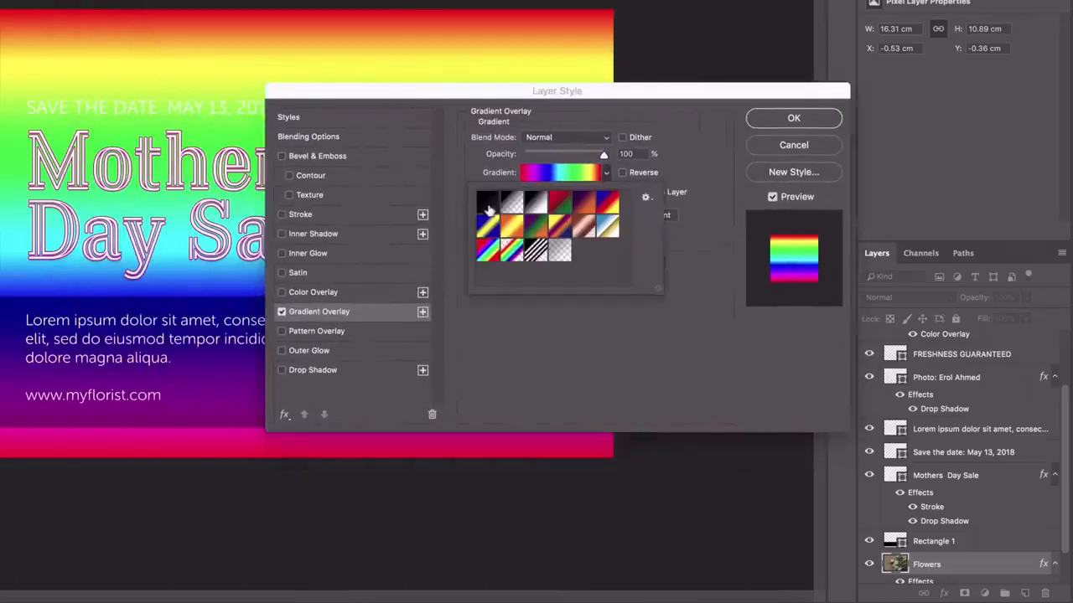
{"action": "left_click", "coordinate": [534, 203]}
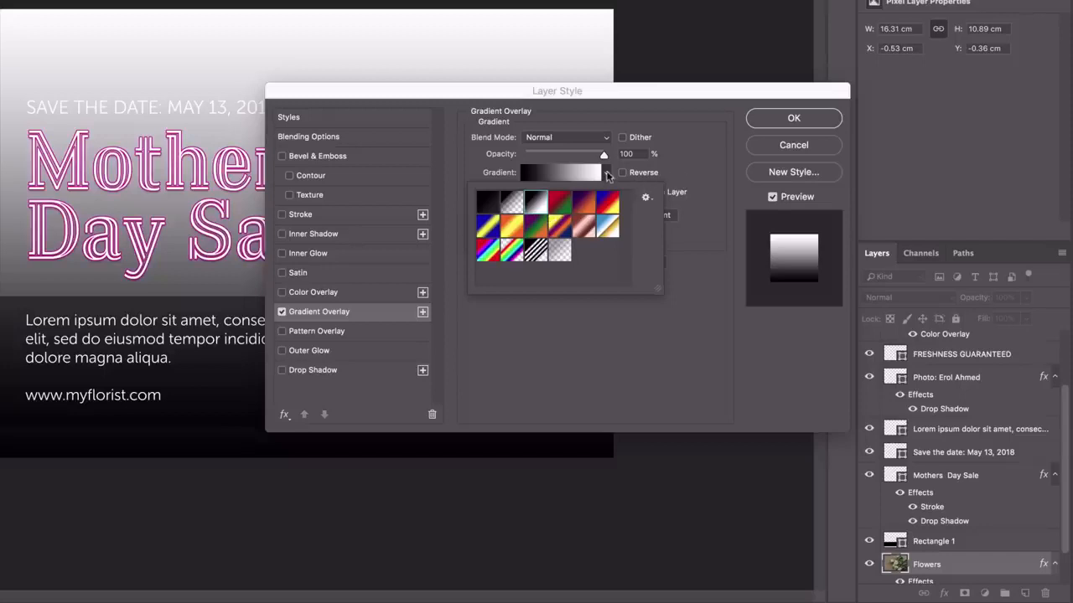
{"action": "left_click", "coordinate": [607, 175]}
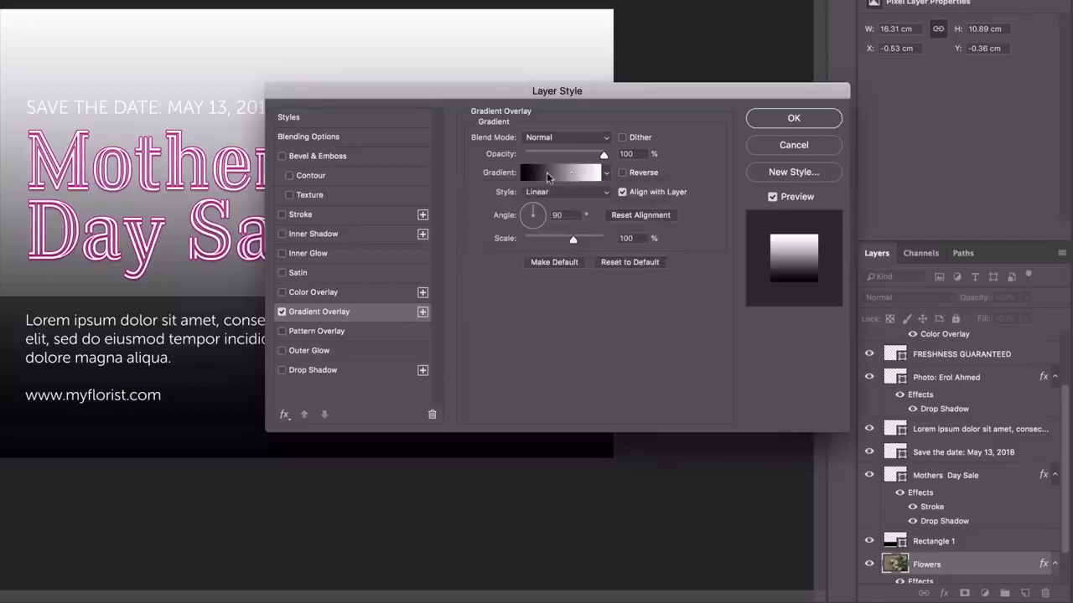
{"action": "left_click", "coordinate": [546, 177]}
{"action": "left_click_drag", "start_coordinate": [552, 10], "coordinate": [637, 34]}
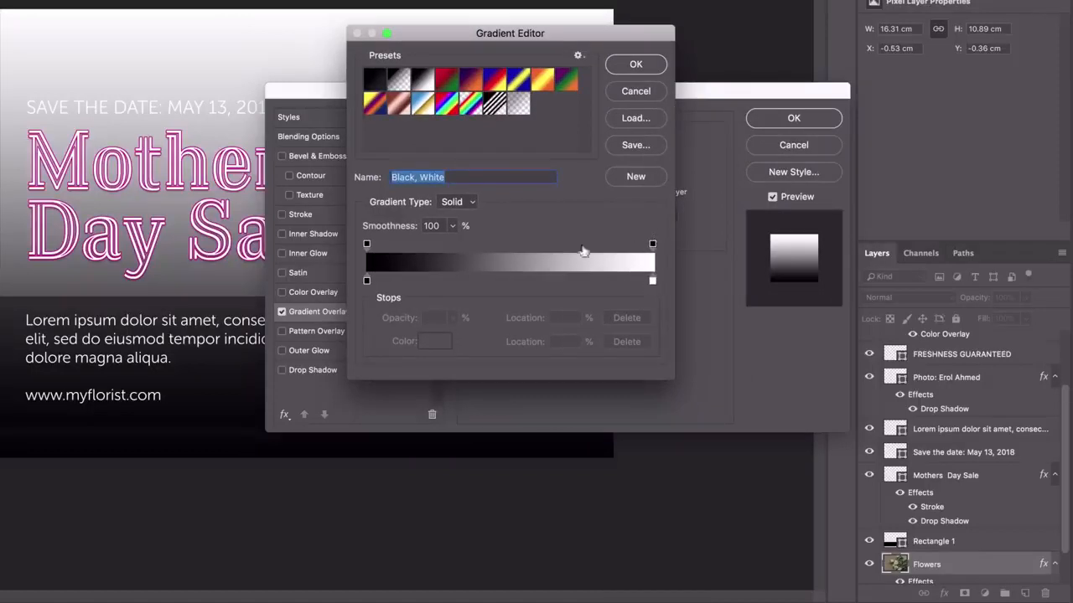
Set the gradient's starting colour stop at location 0% to yellow FBDA61
{"action": "left_click", "coordinate": [367, 281]}
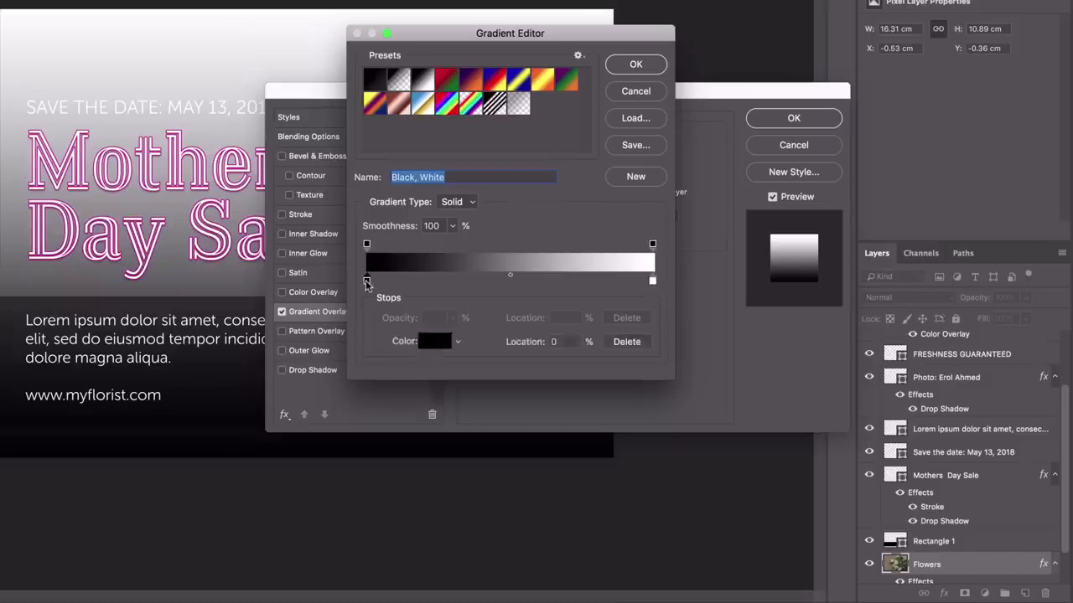
{"action": "left_click", "coordinate": [435, 341]}
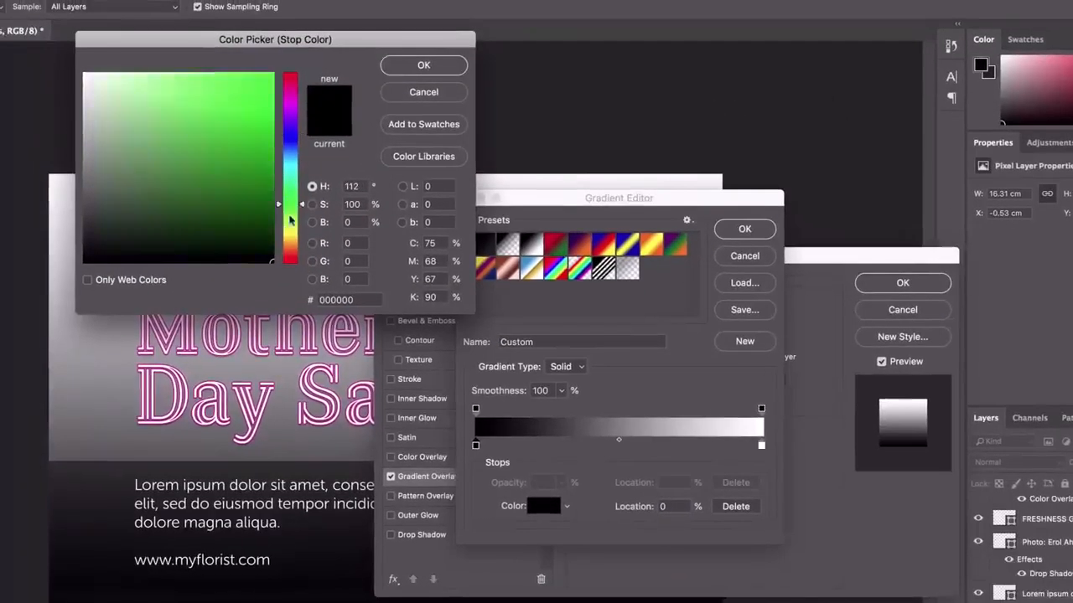
{"action": "left_click_drag", "start_coordinate": [299, 196], "coordinate": [292, 225]}
{"action": "left_click_drag", "start_coordinate": [262, 181], "coordinate": [271, 73]}
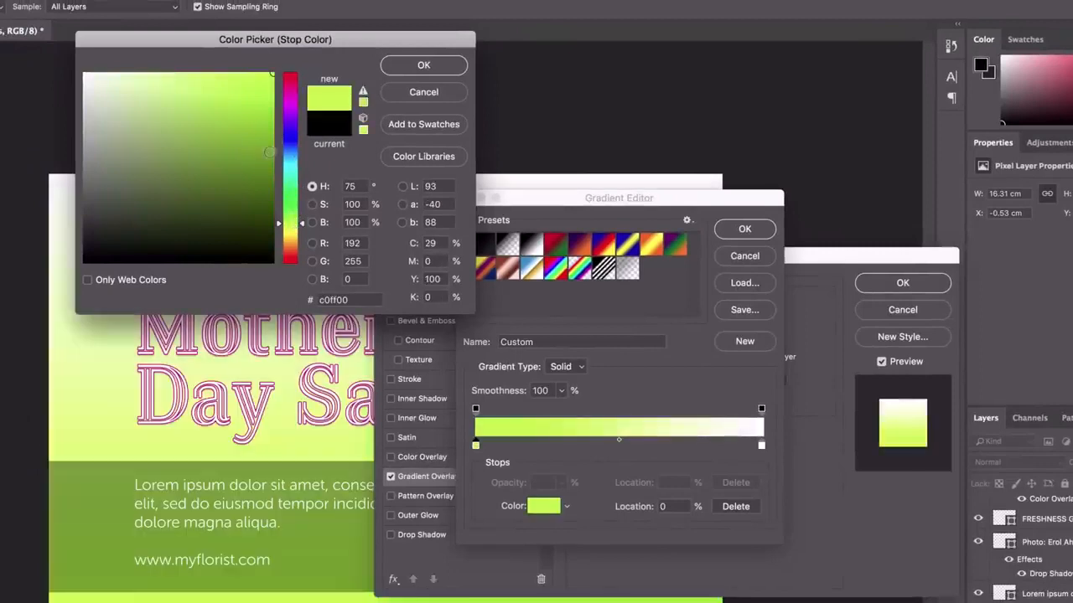
{"action": "left_click_drag", "start_coordinate": [303, 233], "coordinate": [303, 238]}
{"action": "type", "text": "FBDA61"}
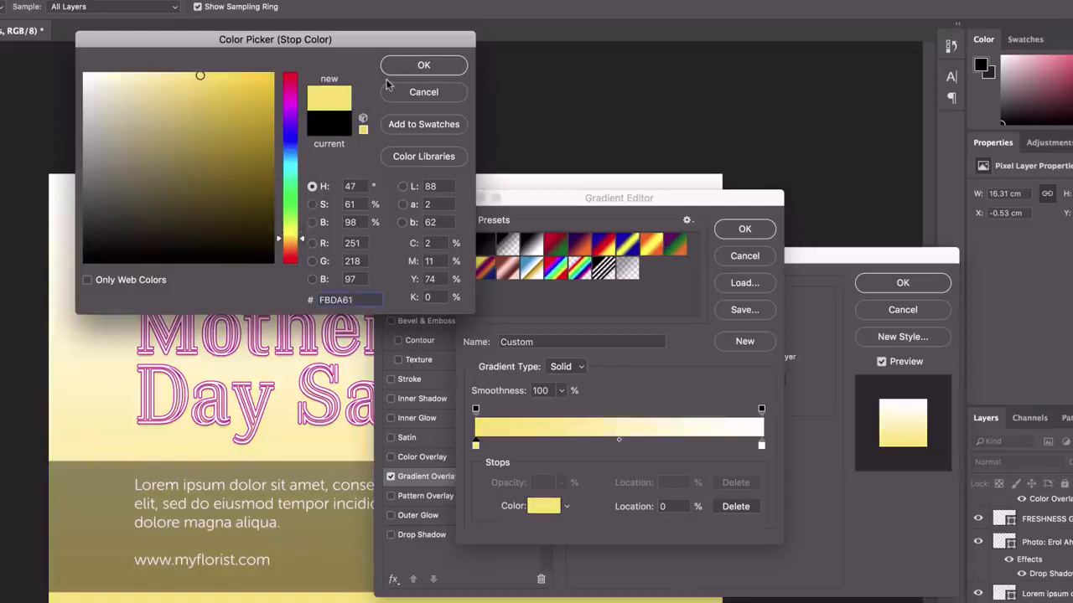
{"action": "left_click", "coordinate": [423, 65]}
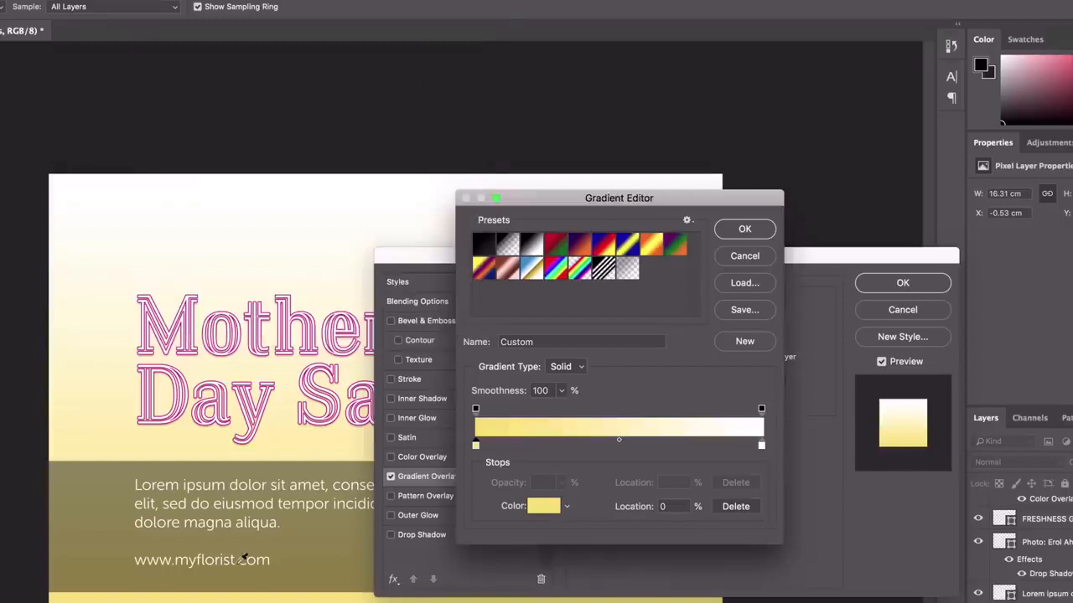
Set the gradient's end colour stop at location 100% to pink FF5ACD and apply the edited gradient
{"action": "double_click", "coordinate": [761, 446]}
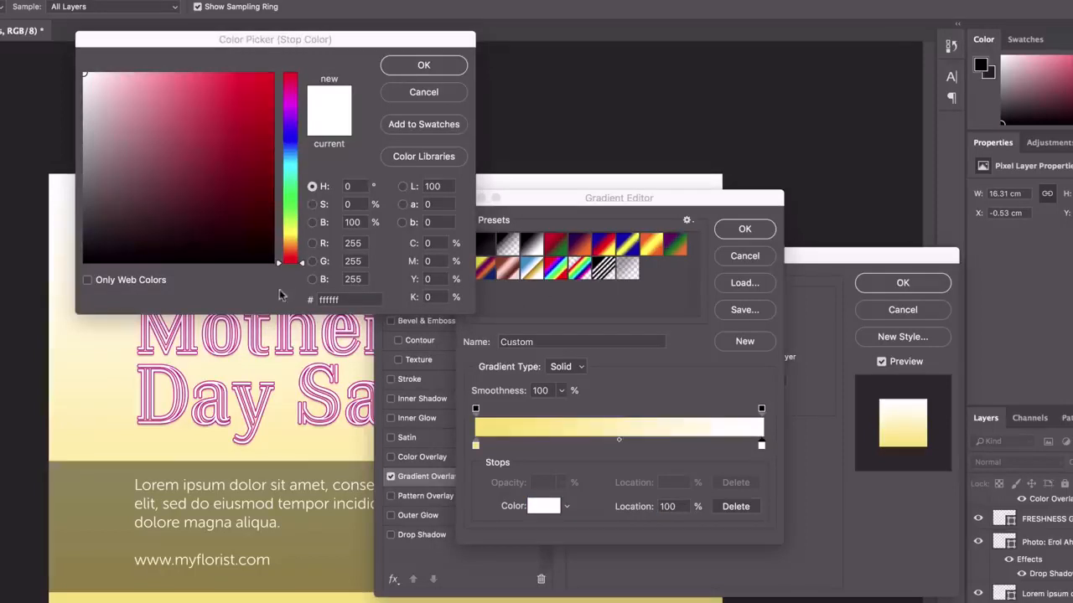
{"action": "left_click", "coordinate": [353, 300]}
{"action": "type", "text": "ff5acd"}
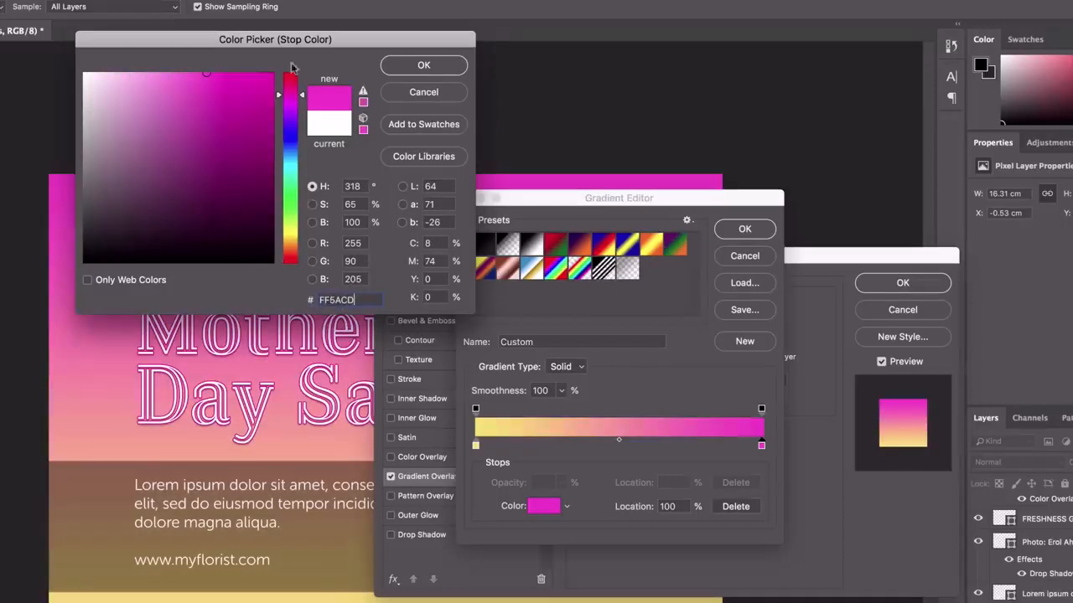
{"action": "left_click", "coordinate": [411, 65]}
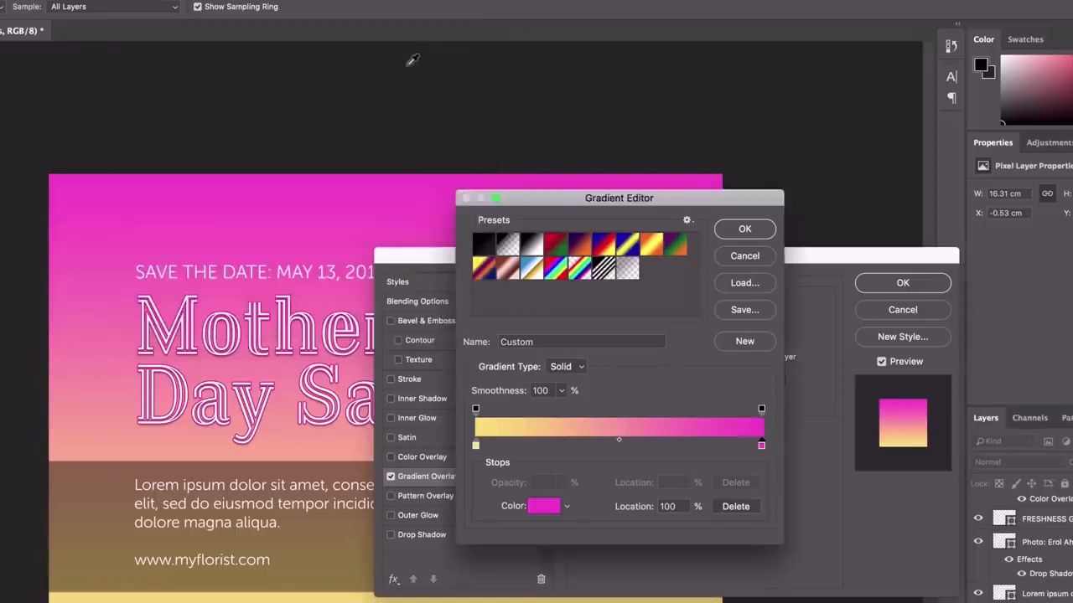
{"action": "left_click", "coordinate": [754, 227]}
{"action": "left_click_drag", "start_coordinate": [521, 258], "coordinate": [656, 201]}
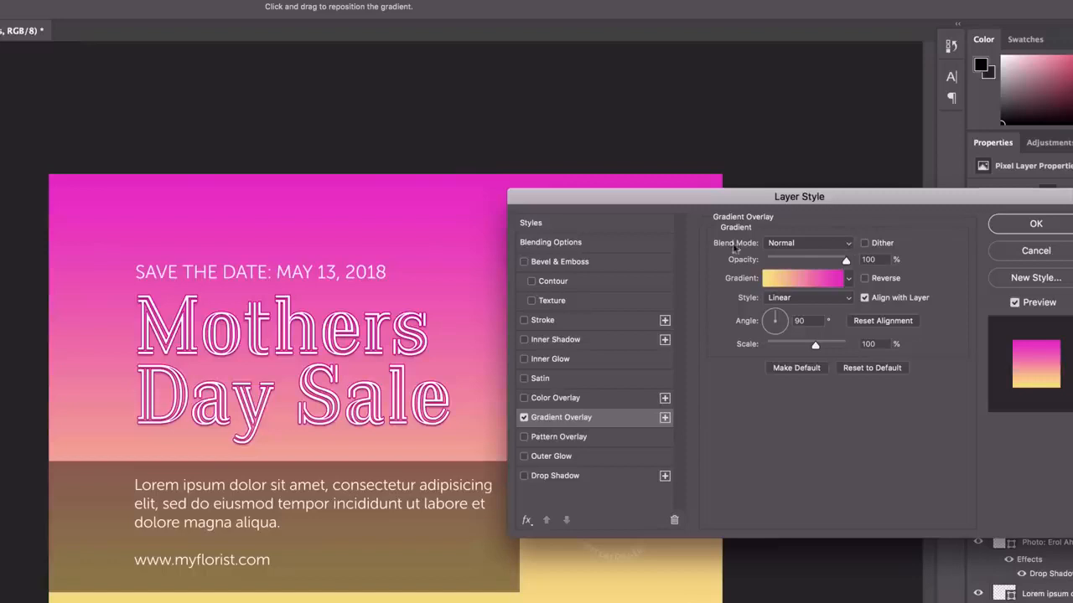
Try the Dissolve and Darken blend modes on the gradient overlay, keeping the artwork uncovered for comparison
{"action": "left_click", "coordinate": [788, 244]}
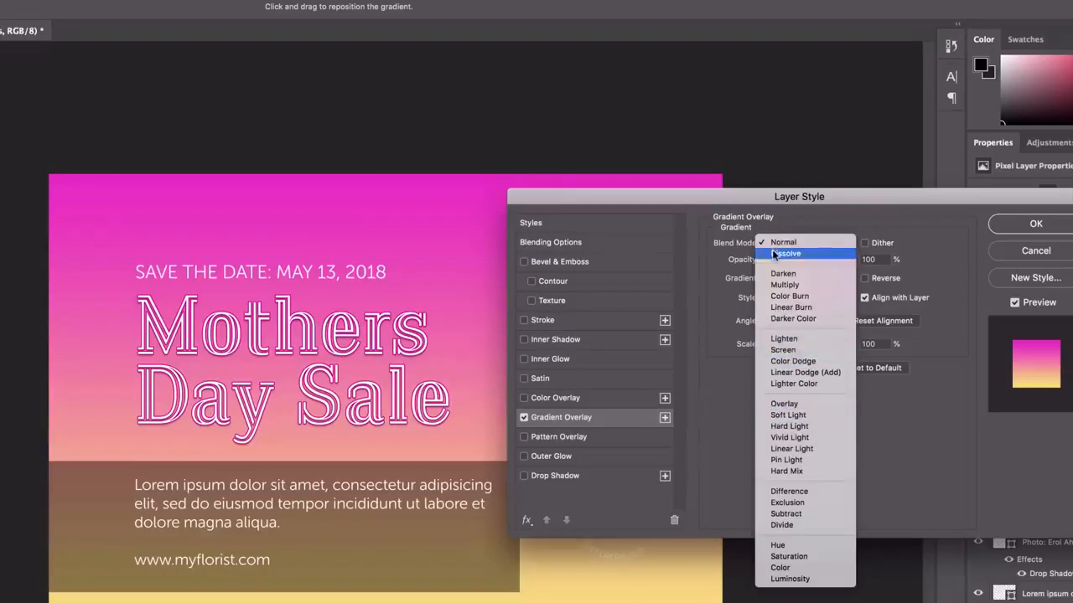
{"action": "left_click", "coordinate": [777, 253]}
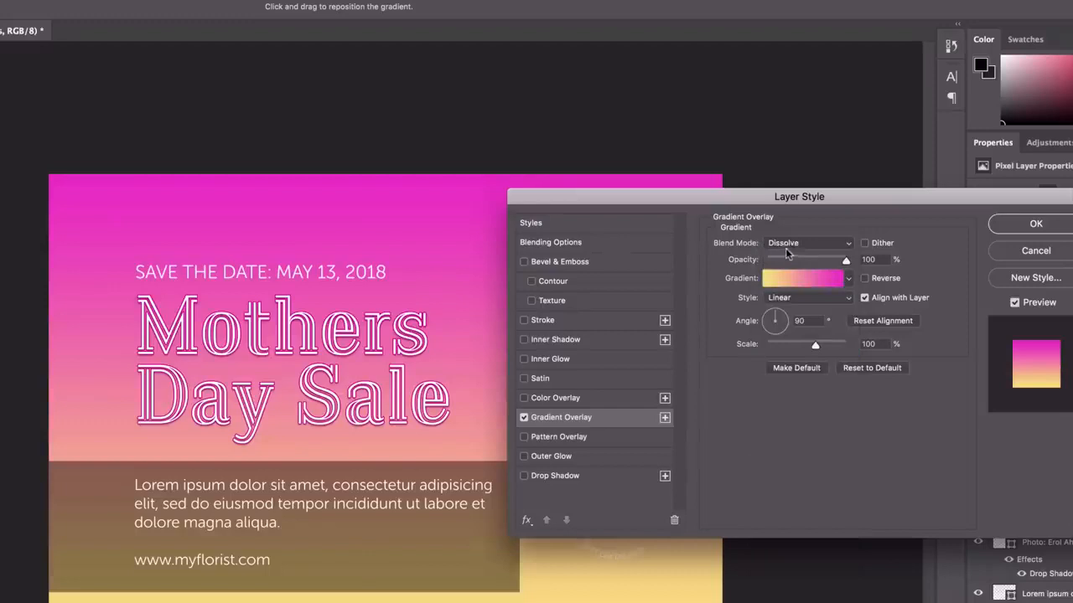
{"action": "left_click", "coordinate": [794, 241]}
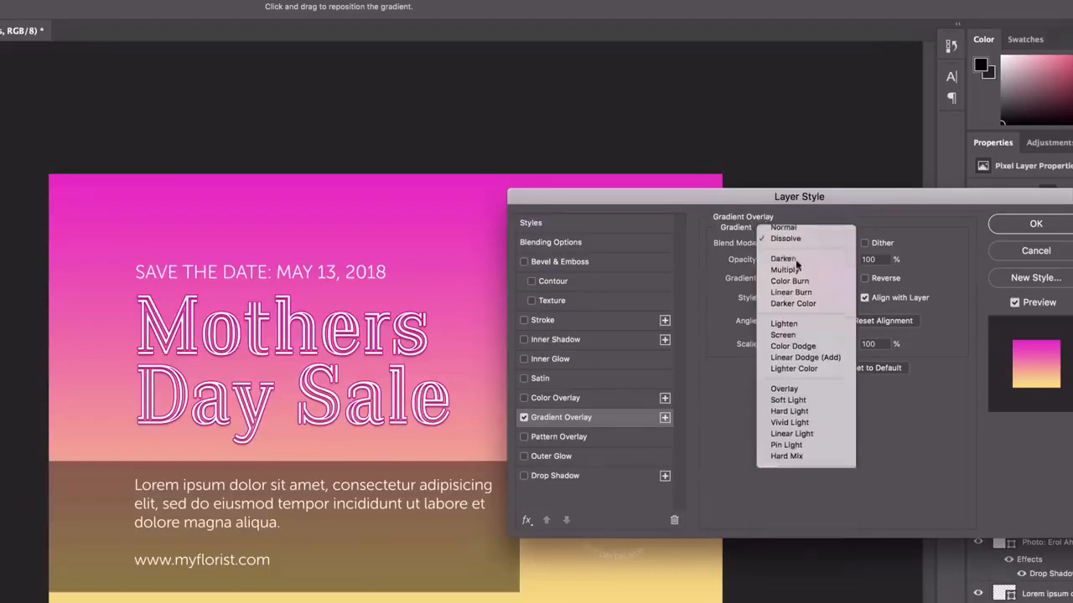
{"action": "left_click", "coordinate": [796, 264]}
{"action": "left_click_drag", "start_coordinate": [752, 199], "coordinate": [769, 0]}
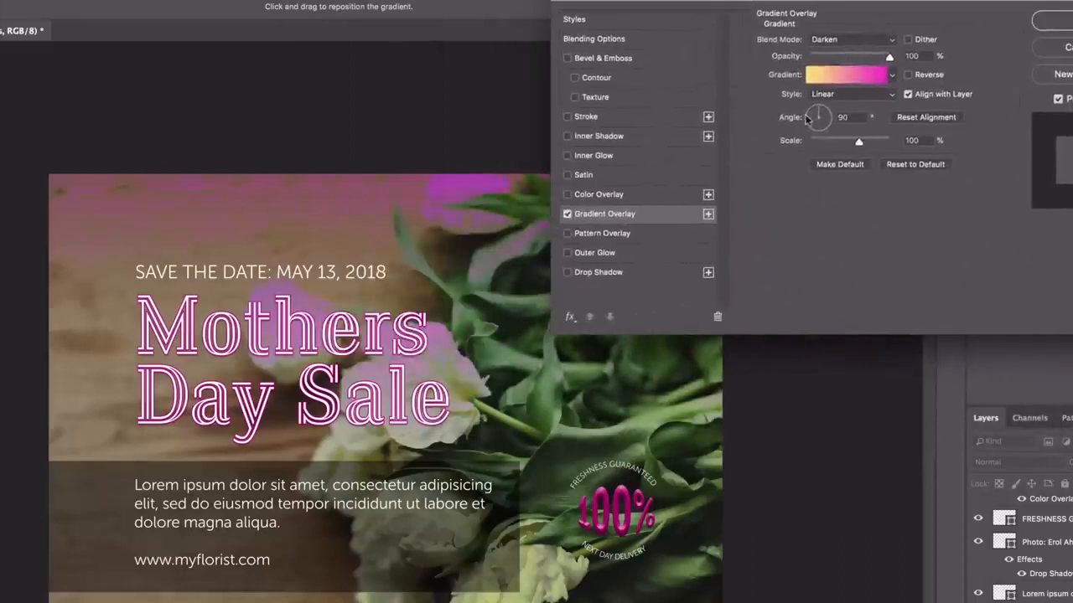
Try the Multiply, Color Burn and Linear Burn blend modes on the gradient overlay
{"action": "left_click", "coordinate": [848, 39]}
{"action": "left_click", "coordinate": [842, 51]}
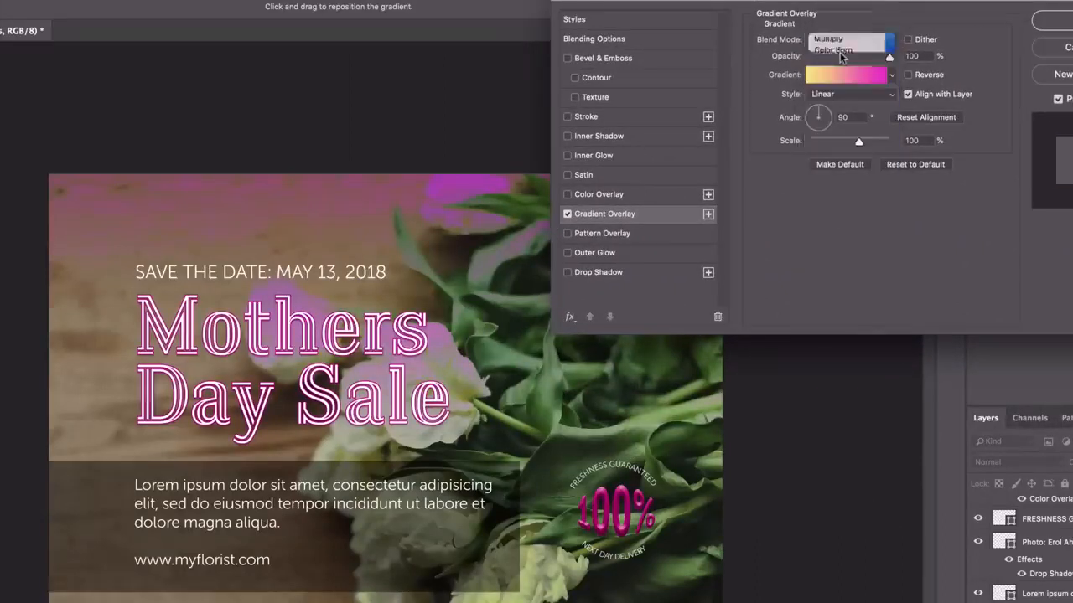
{"action": "left_click", "coordinate": [843, 42]}
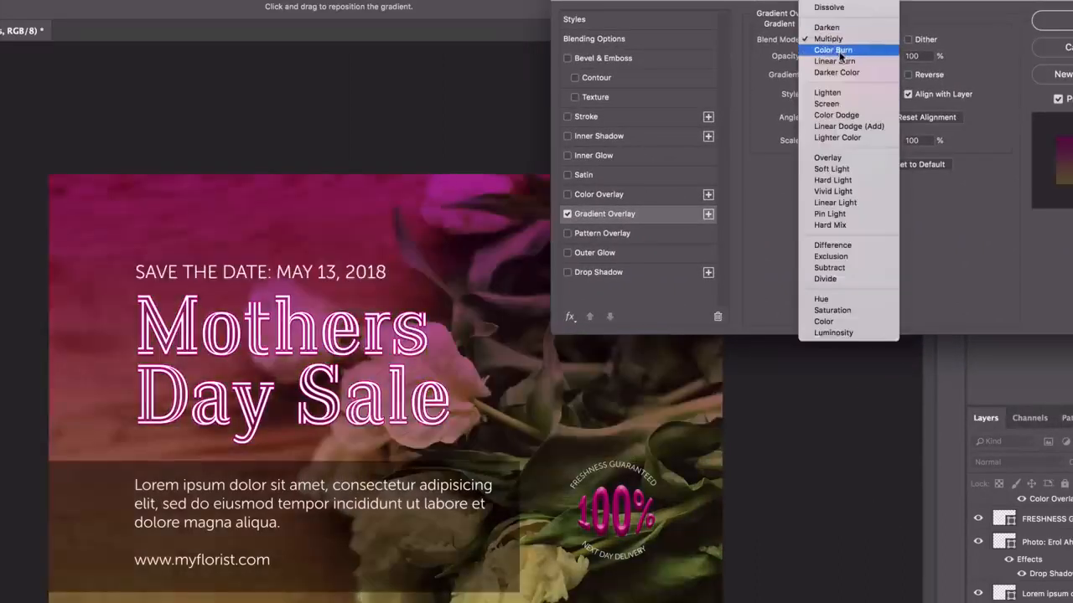
{"action": "left_click", "coordinate": [840, 52]}
{"action": "left_click", "coordinate": [842, 40]}
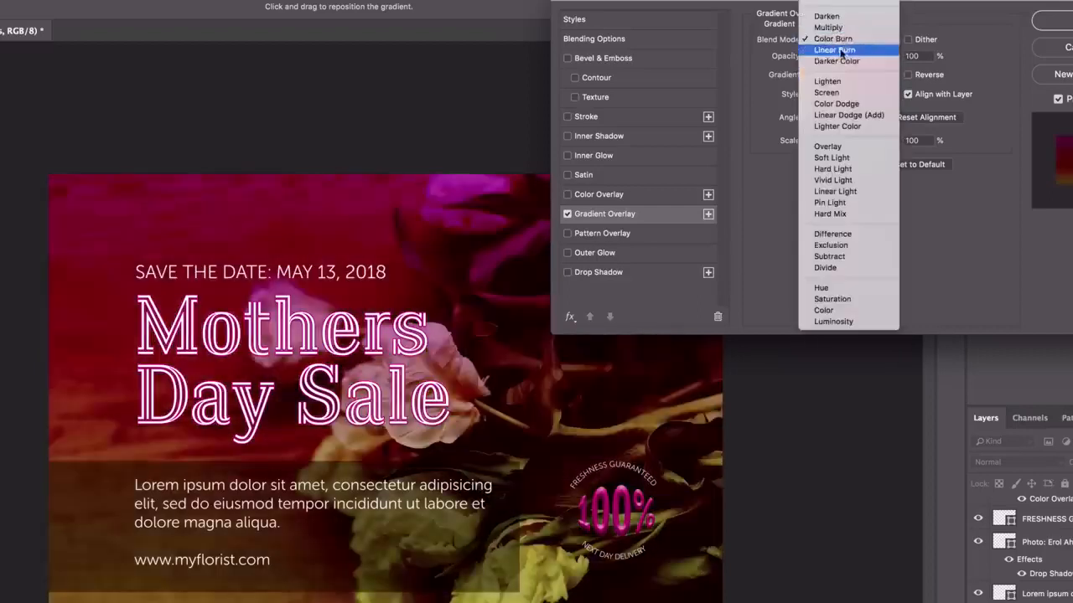
{"action": "left_click", "coordinate": [838, 50]}
Try the Overlay and Soft Light blend modes on the gradient overlay
{"action": "left_click", "coordinate": [851, 42]}
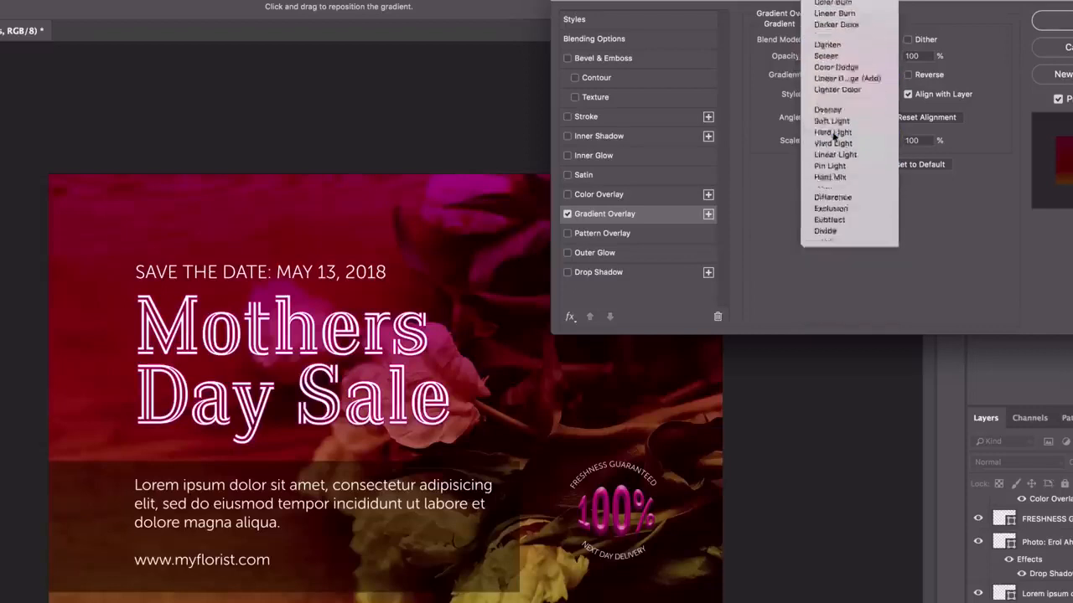
{"action": "left_click", "coordinate": [833, 136]}
{"action": "left_click", "coordinate": [852, 44]}
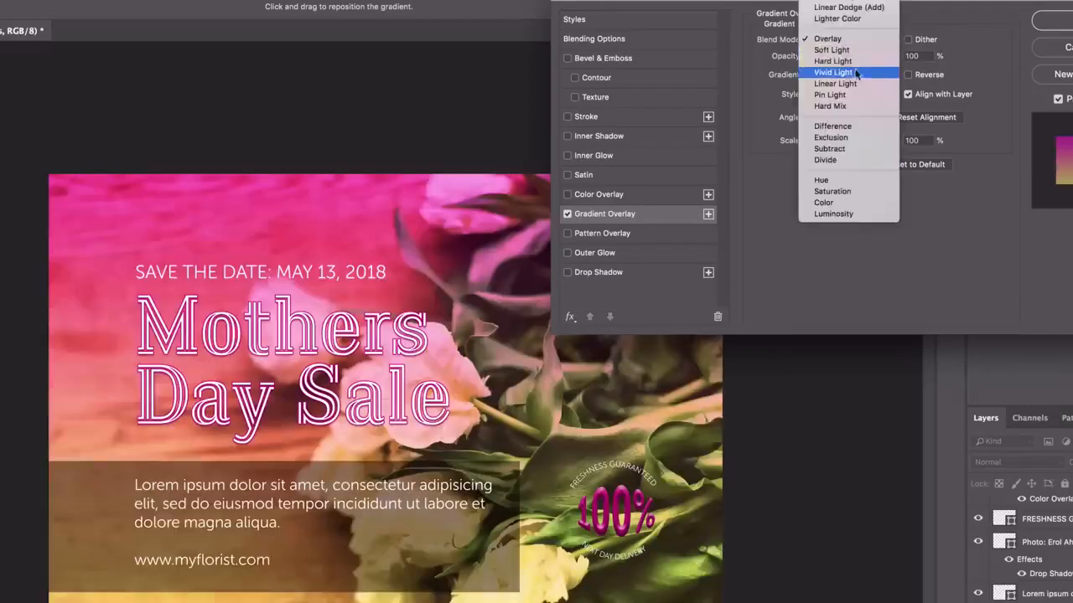
{"action": "left_click", "coordinate": [852, 48]}
Set the gradient overlay's blend mode to Hard Light
{"action": "left_click", "coordinate": [856, 40]}
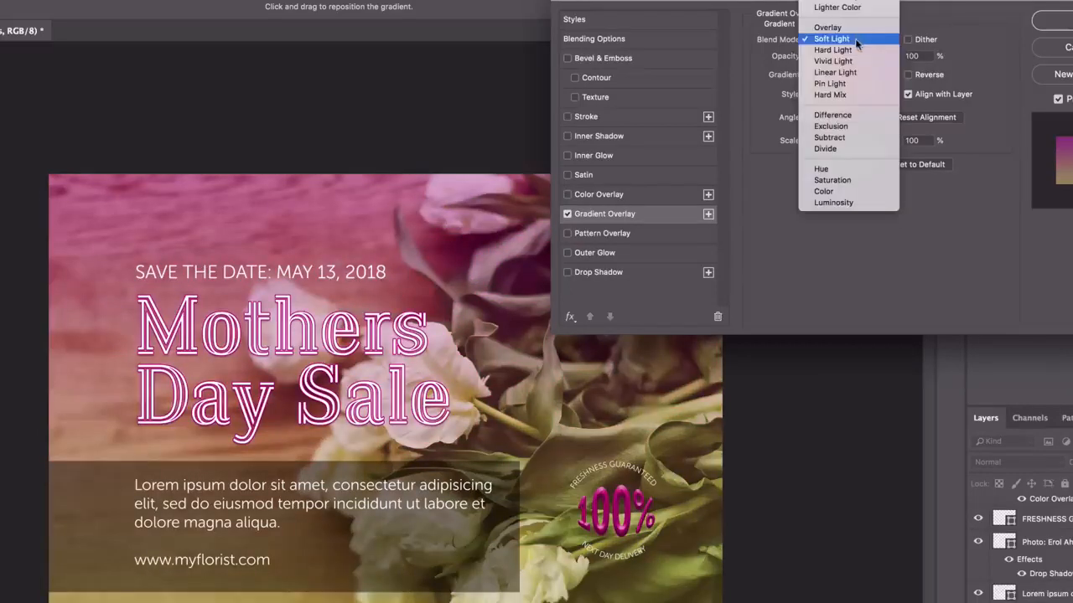
{"action": "scroll", "coordinate": [835, 121], "scroll_direction": "up", "scroll_amount": 2}
{"action": "scroll", "coordinate": [836, 123], "scroll_direction": "up", "scroll_amount": 4}
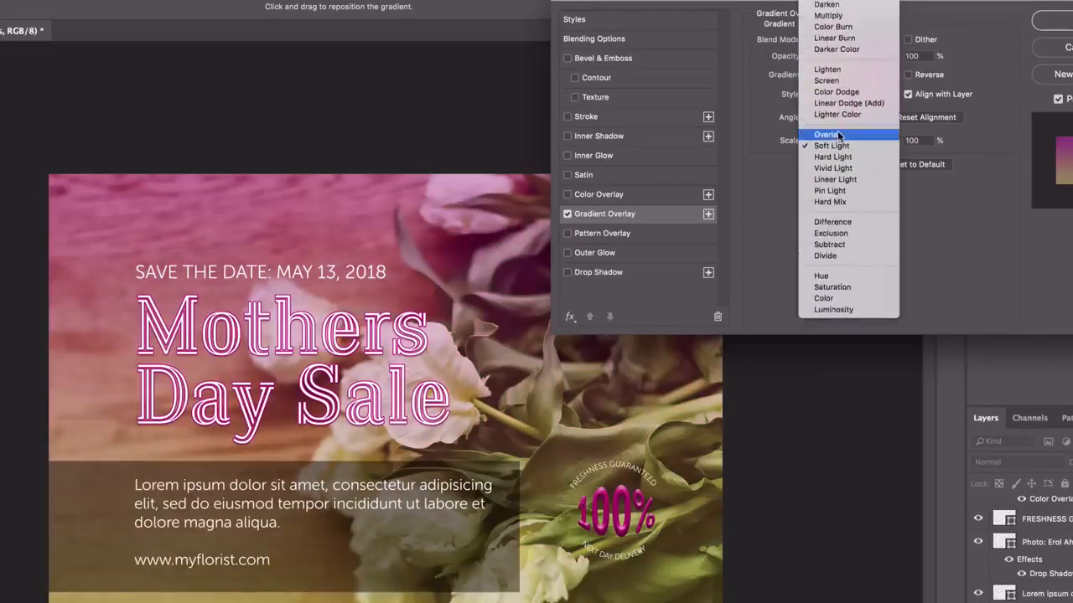
{"action": "left_click", "coordinate": [833, 157]}
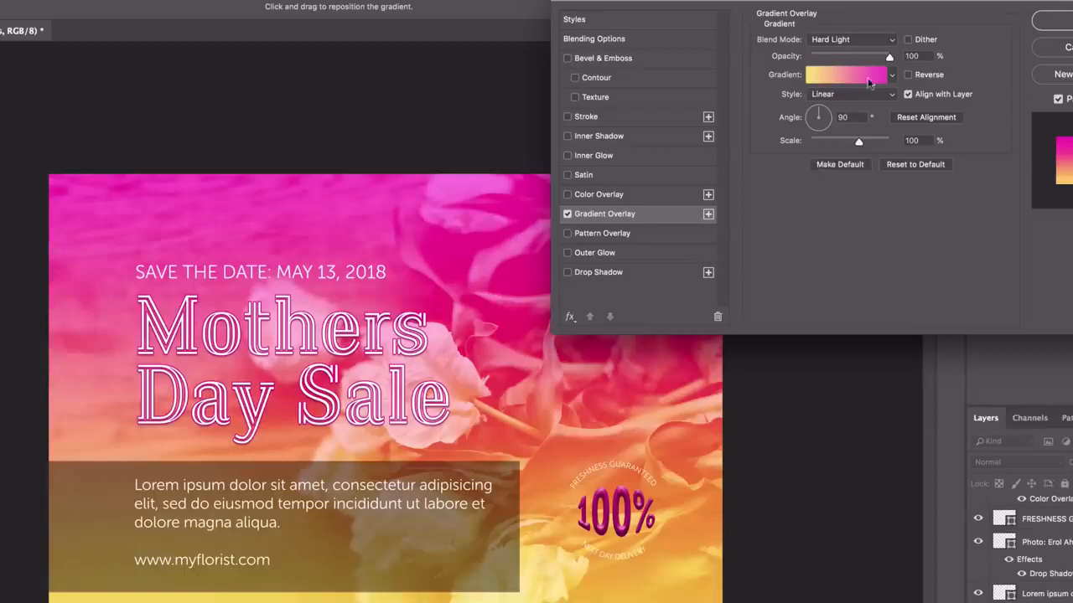
Reduce the gradient overlay's opacity to 68% and rotate its angle to 148°
{"action": "left_click_drag", "start_coordinate": [922, 3], "coordinate": [950, 54]}
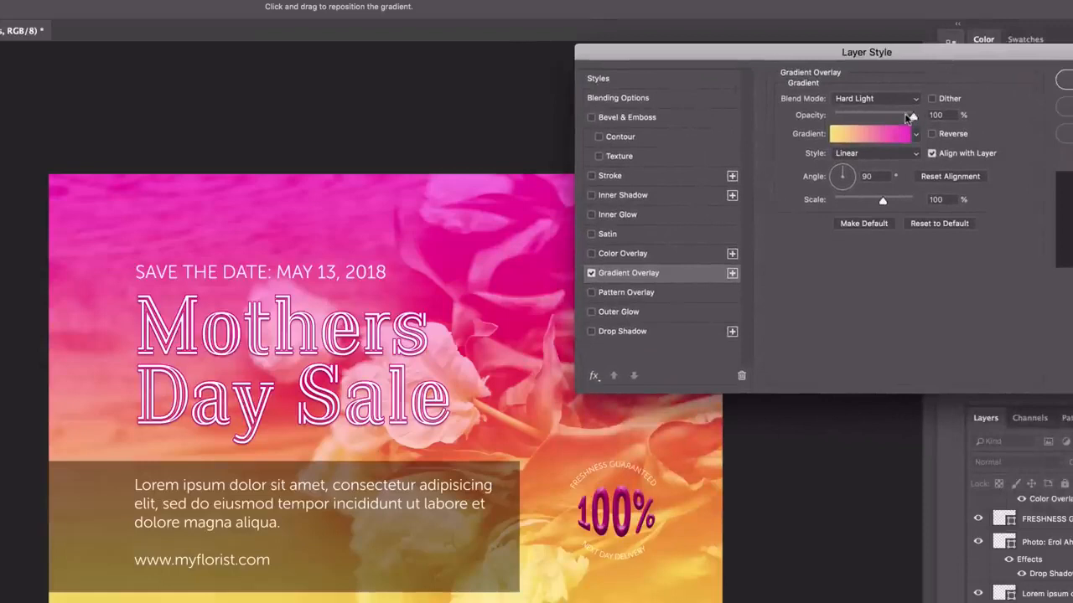
{"action": "left_click_drag", "start_coordinate": [912, 116], "coordinate": [887, 117]}
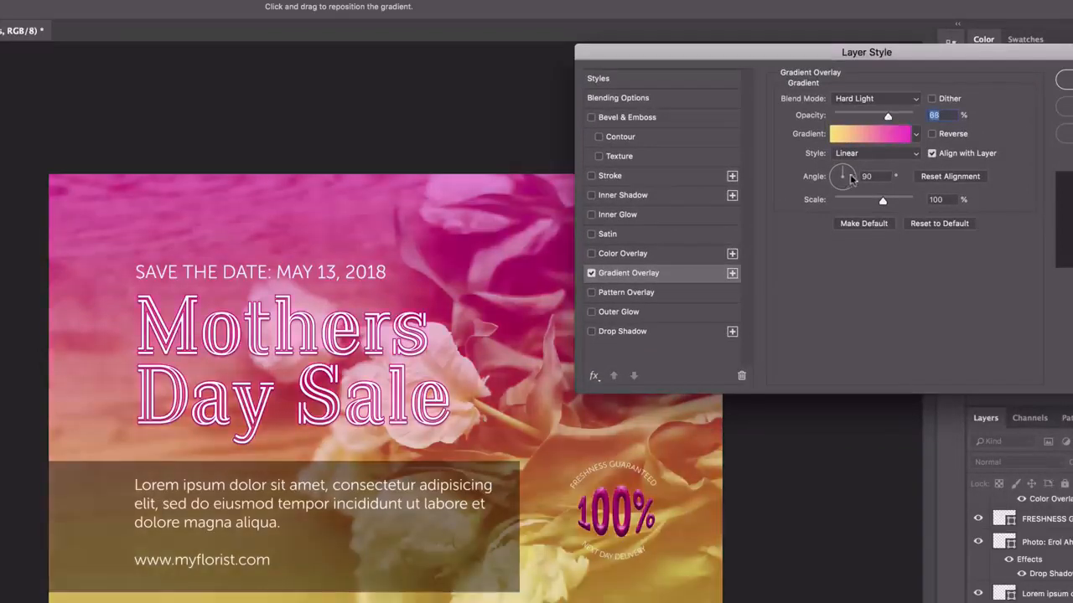
{"action": "mouse_move", "coordinate": [852, 181]}
{"action": "left_mouse_down"}
{"action": "mouse_move", "coordinate": [843, 189]}
{"action": "mouse_move", "coordinate": [849, 177]}
{"action": "mouse_move", "coordinate": [839, 186]}
{"action": "mouse_move", "coordinate": [834, 171]}
{"action": "left_mouse_up"}
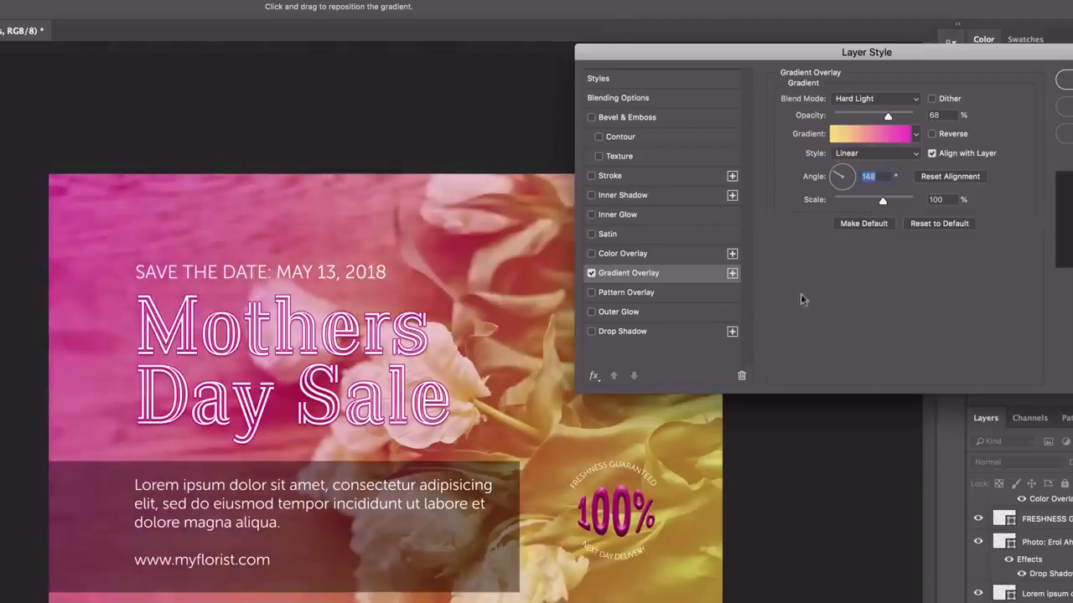
Try the Radial style for the gradient overlay, and switch it back to Linear
{"action": "left_click", "coordinate": [841, 154]}
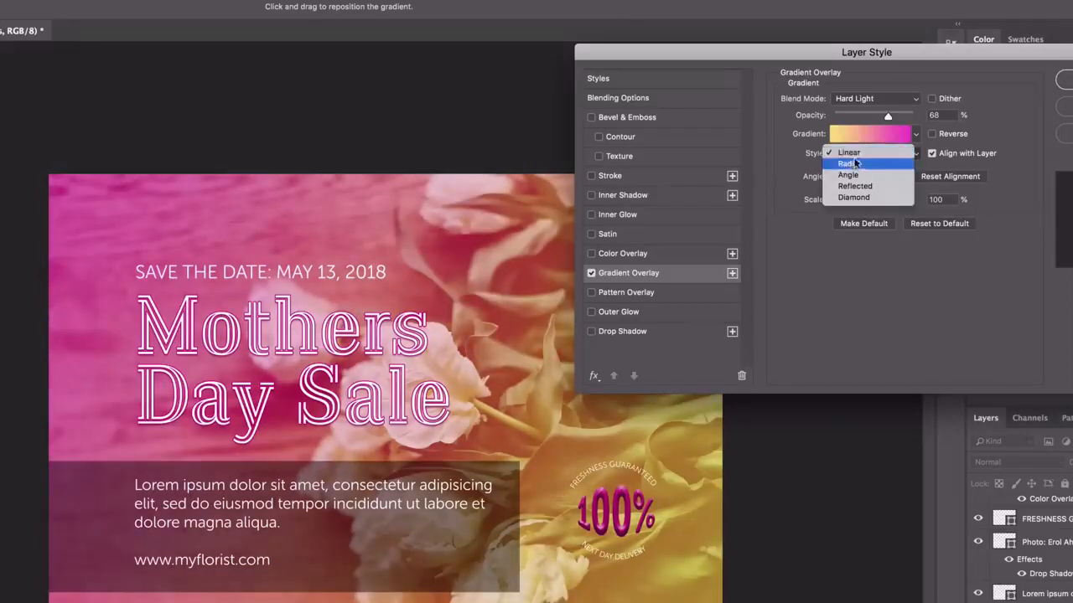
{"action": "left_click", "coordinate": [850, 160]}
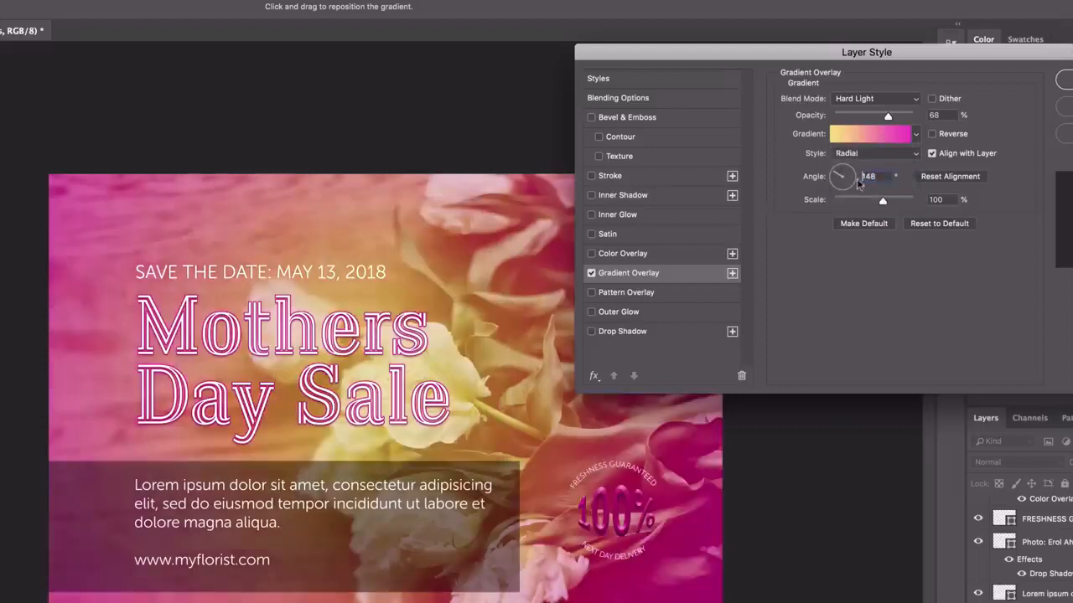
{"action": "left_click", "coordinate": [875, 155]}
{"action": "left_click", "coordinate": [871, 142]}
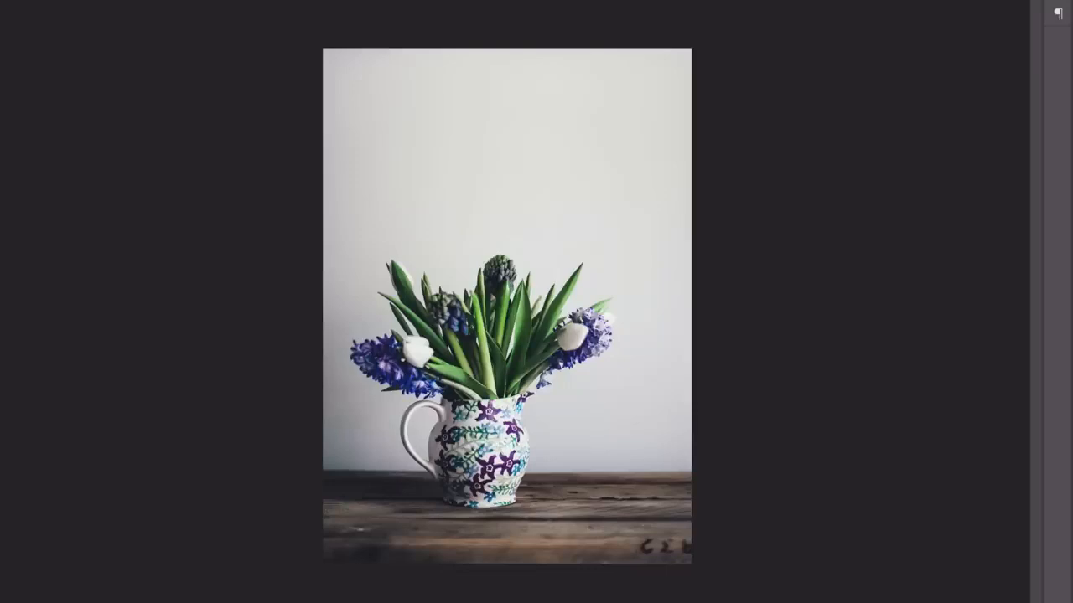
Crop the flower photo to a landscape frame around the vase
{"action": "key", "text": "c"}
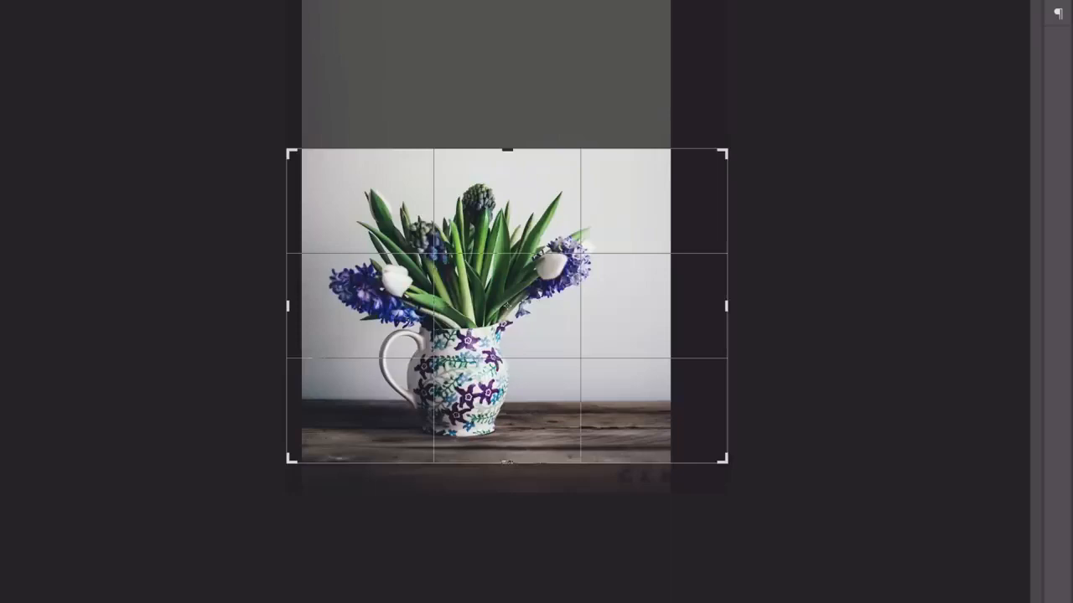
{"action": "key", "text": "Return"}
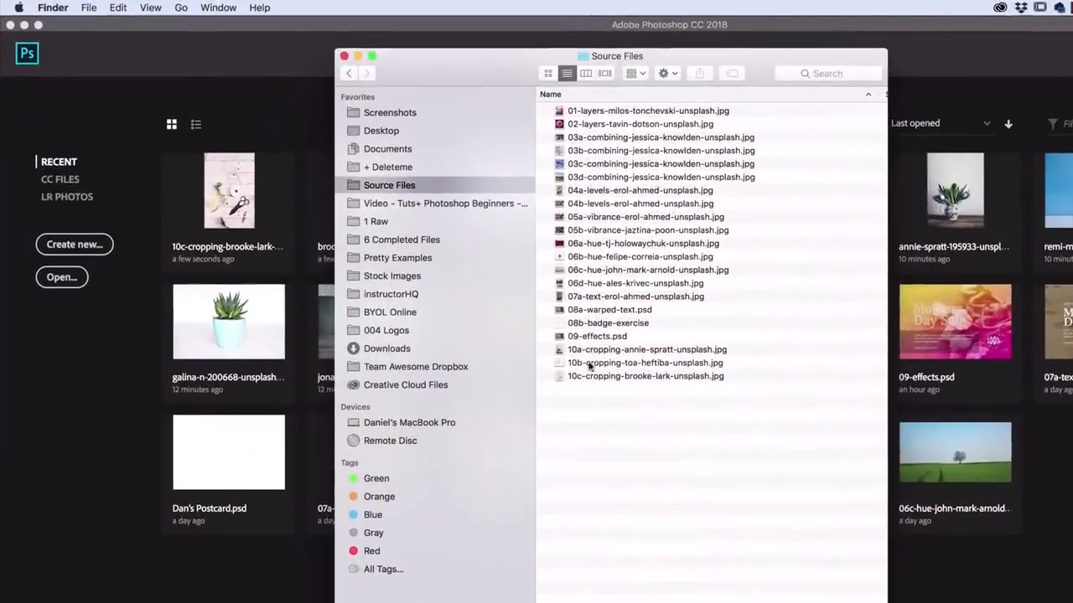
Open the three cropping photos 10a, 10b and 10c from the Source Files folder in Photoshop
{"action": "left_click", "coordinate": [664, 376]}
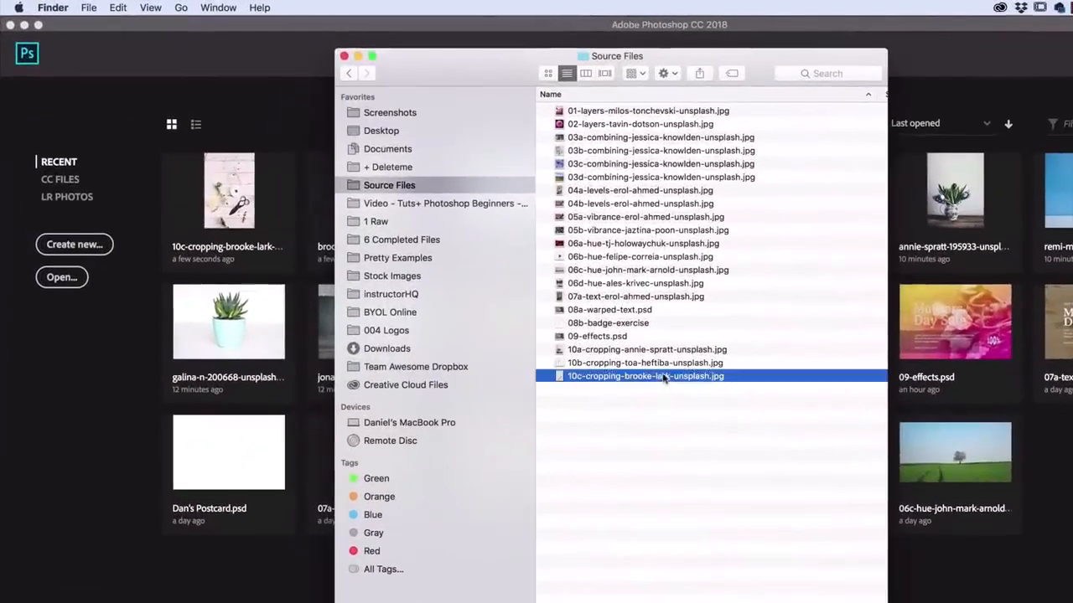
{"action": "left_click", "coordinate": [668, 353], "text": "shift"}
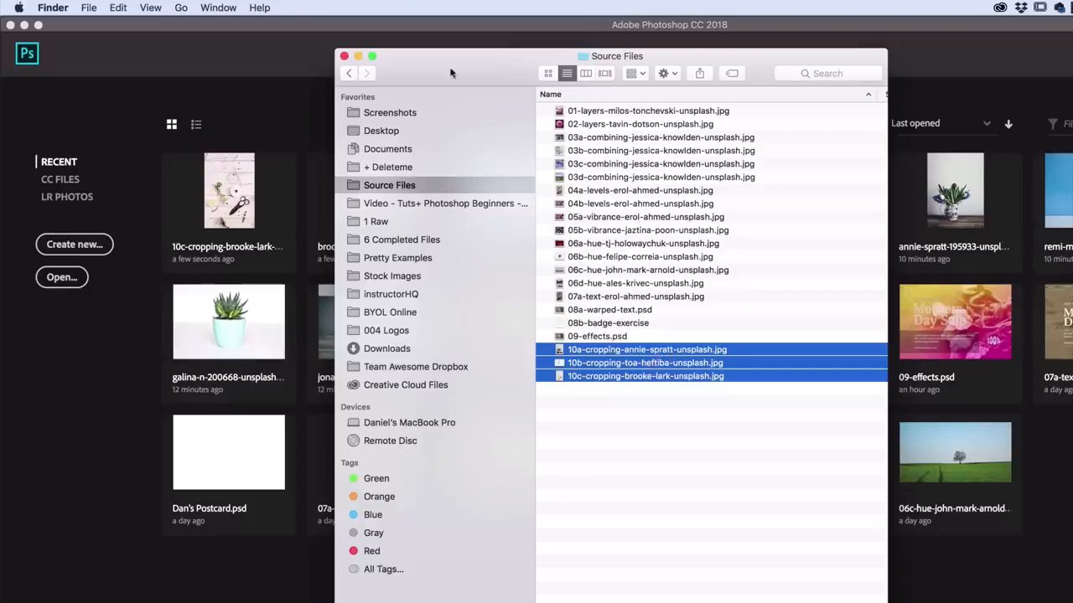
{"action": "left_click_drag", "start_coordinate": [467, 52], "coordinate": [494, 66]}
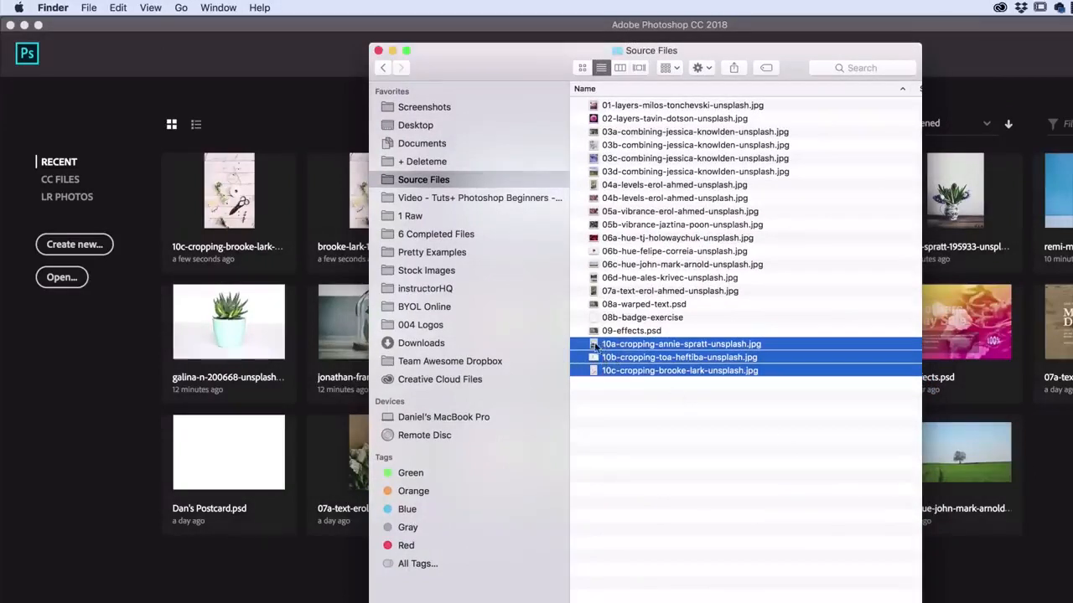
{"action": "left_click_drag", "start_coordinate": [600, 347], "coordinate": [1060, 496]}
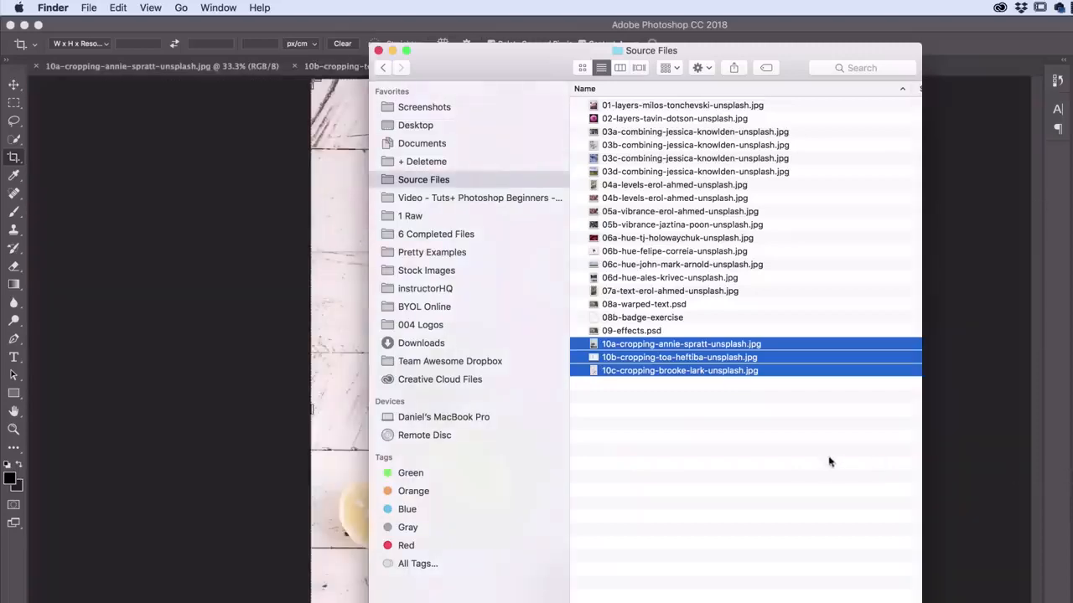
{"action": "left_click", "coordinate": [955, 408]}
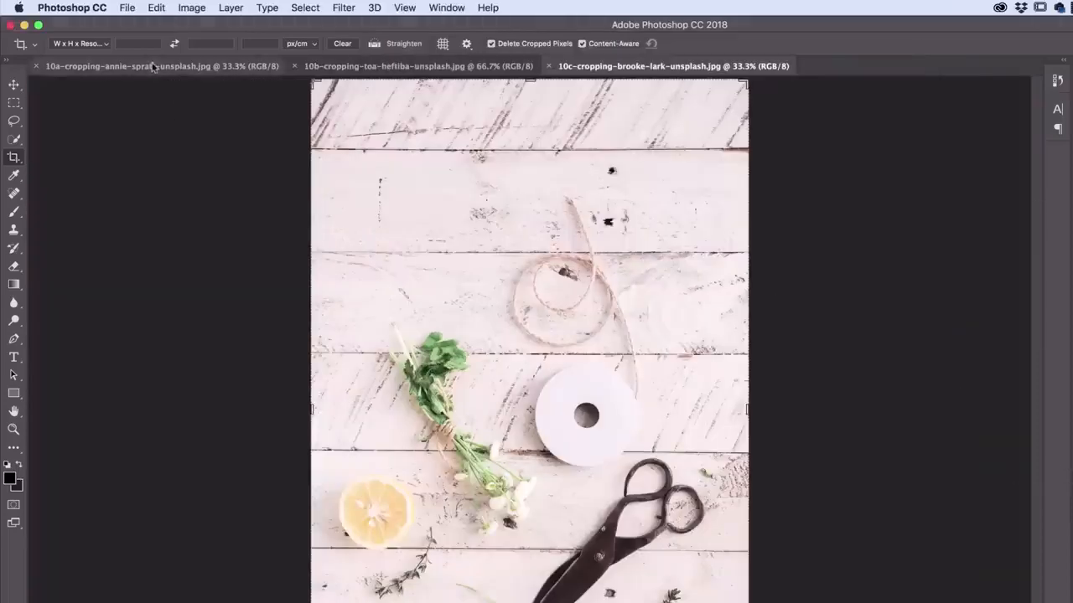
Look through the three open photos and return to the 10a cropping photo of the flower vase
{"action": "left_click", "coordinate": [155, 66]}
{"action": "left_click", "coordinate": [416, 66]}
{"action": "left_click", "coordinate": [662, 66]}
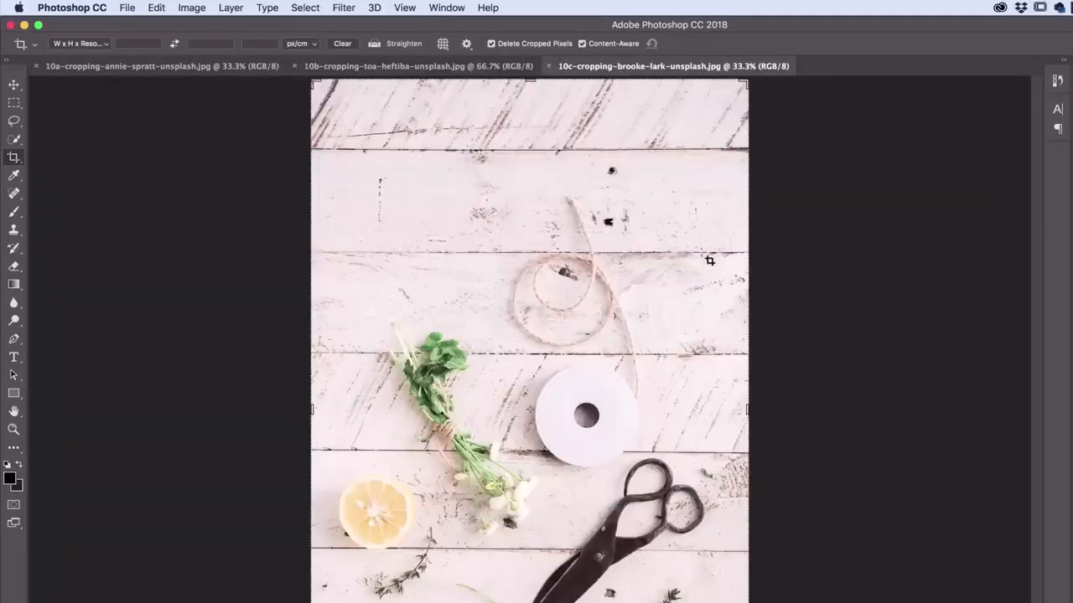
{"action": "left_click", "coordinate": [150, 69]}
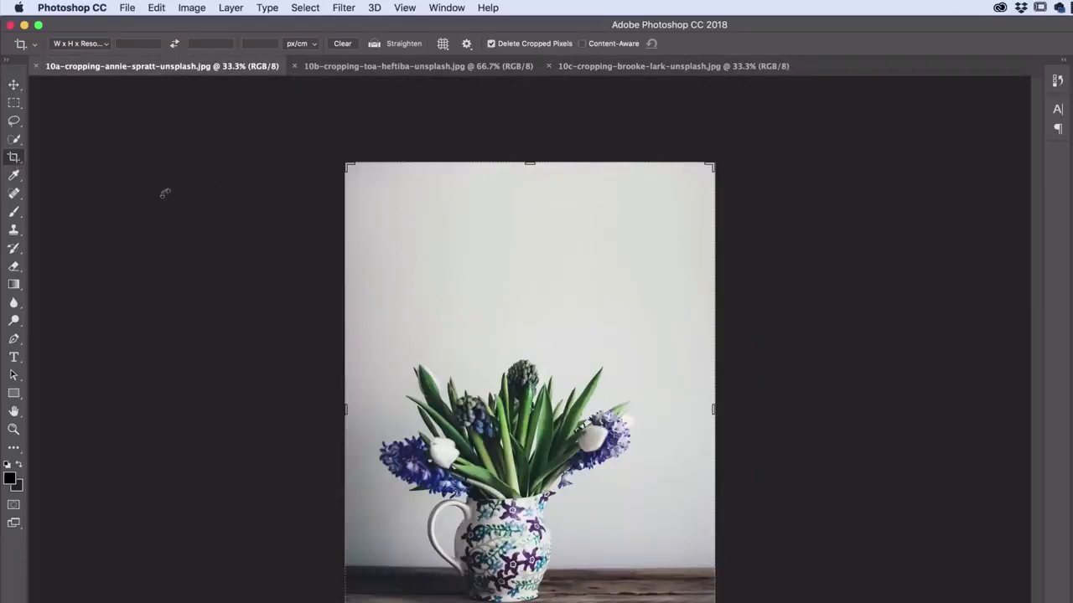
Try a freehand crop that trims the wall above the flowers and a strip beside them, and undo it
{"action": "left_click", "coordinate": [75, 44]}
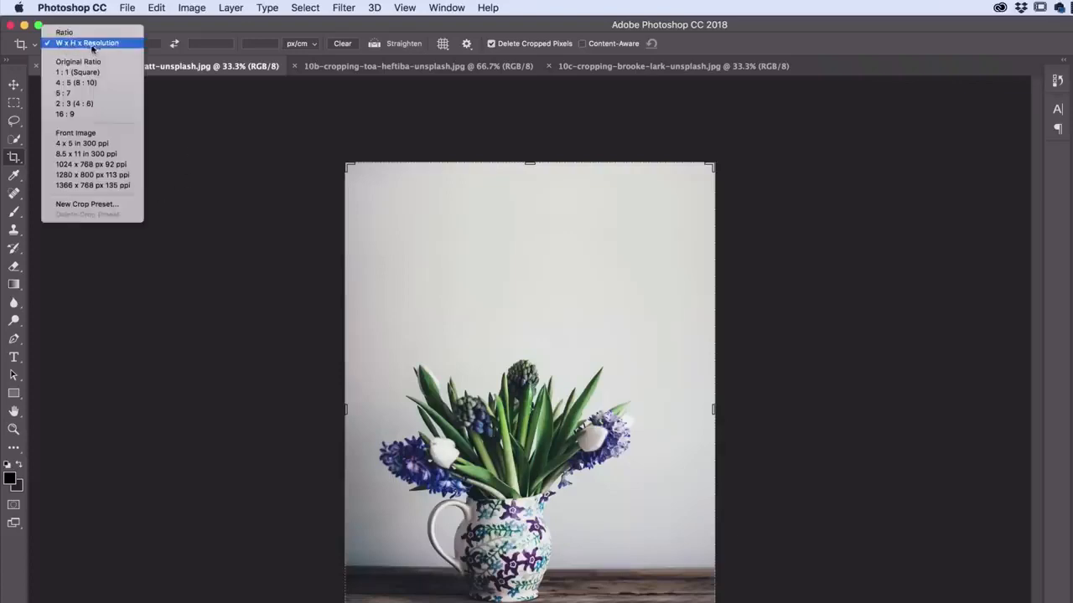
{"action": "left_click", "coordinate": [189, 27]}
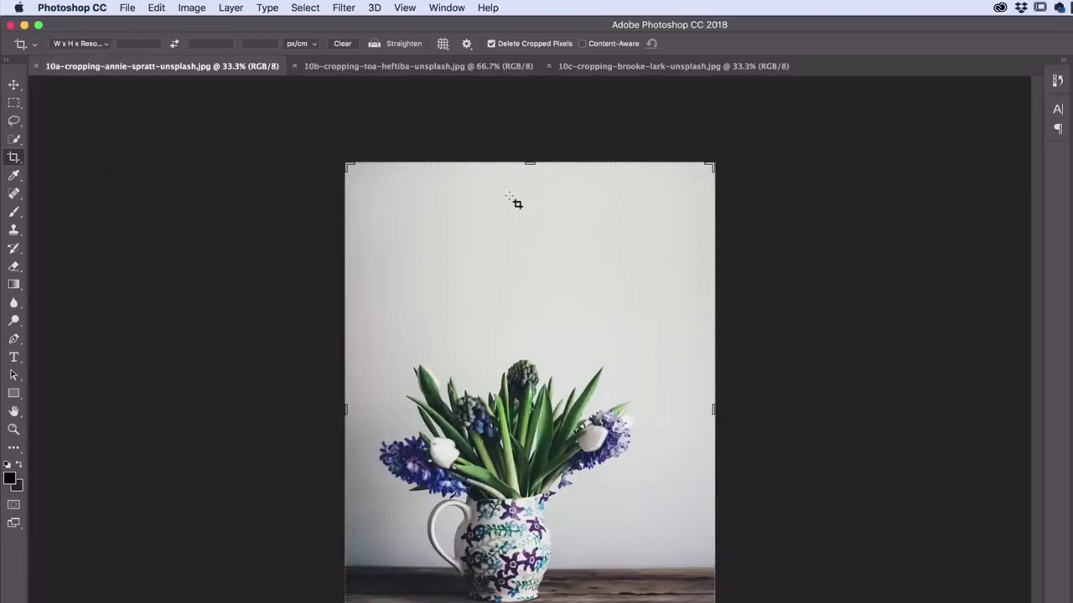
{"action": "left_click_drag", "start_coordinate": [711, 167], "coordinate": [694, 227]}
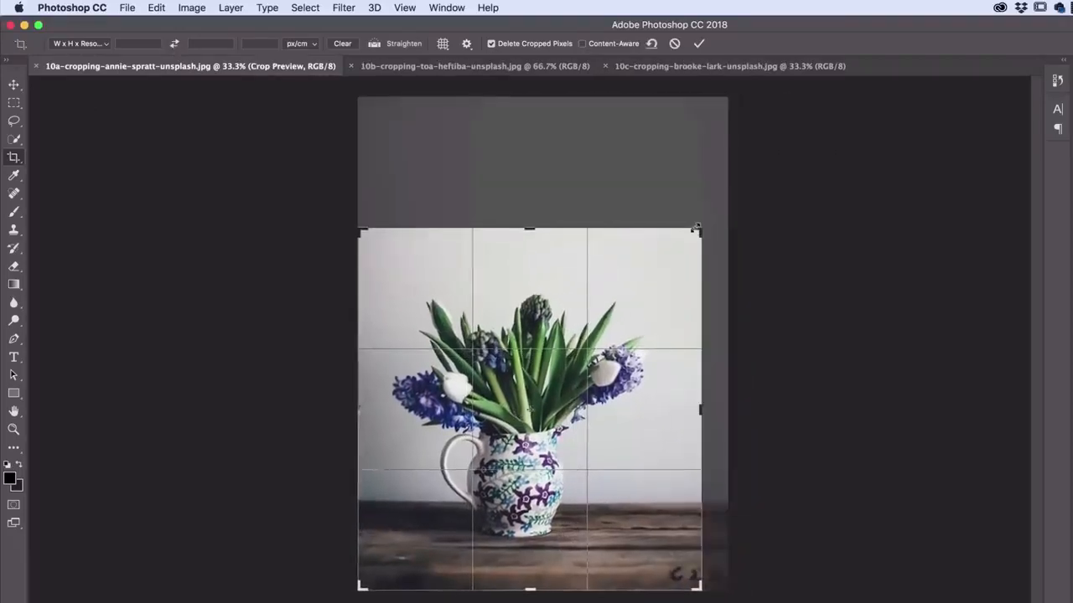
{"action": "key", "text": "Return"}
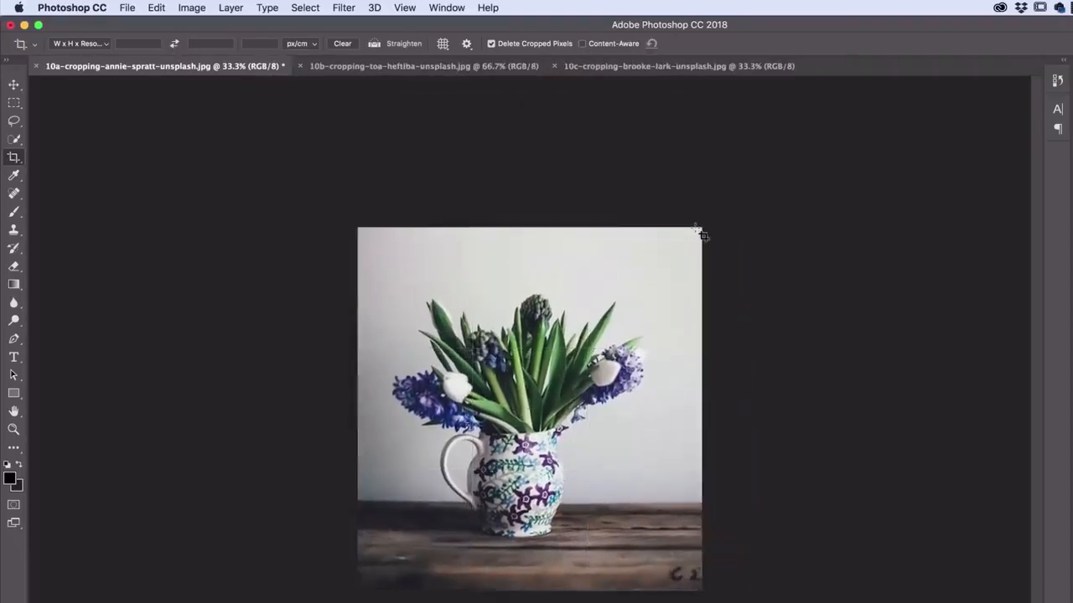
{"action": "left_click", "coordinate": [166, 6]}
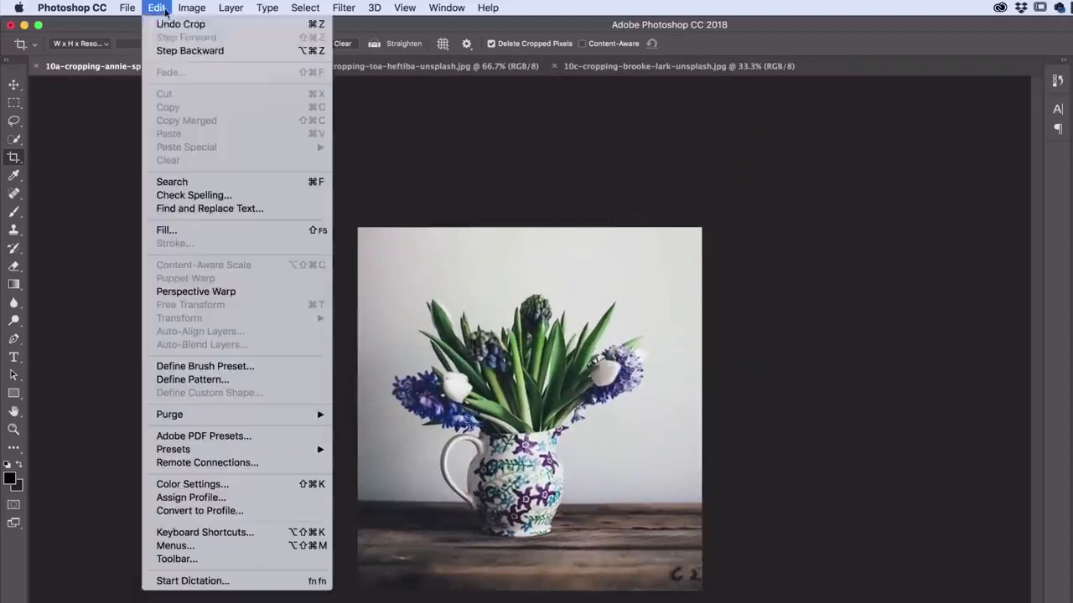
{"action": "left_click", "coordinate": [180, 50]}
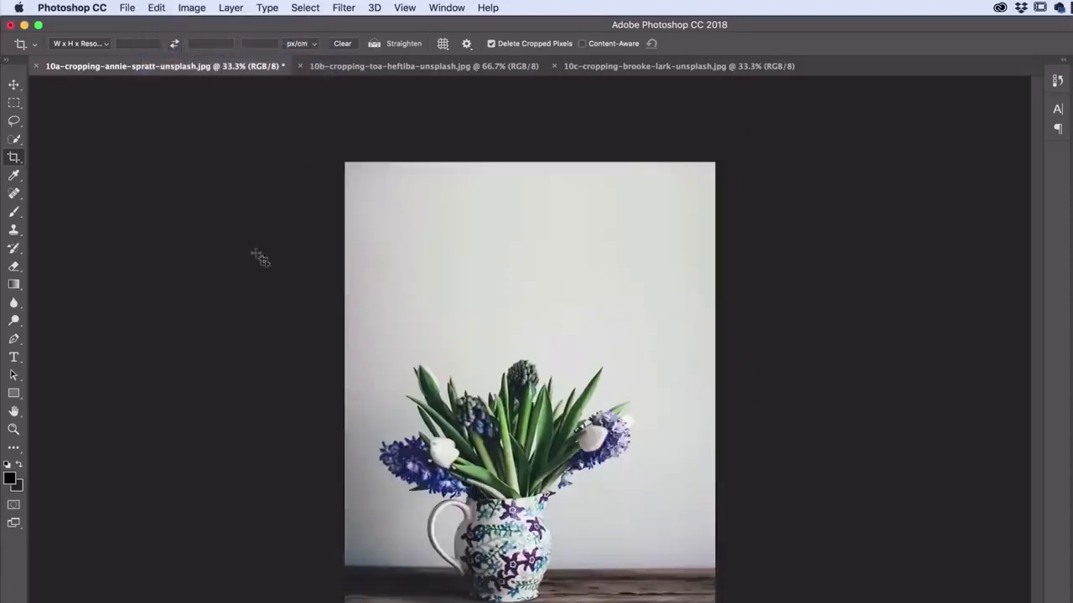
Tilt the vase photo counterclockwise inside the crop frame, apply the crop, and undo it
{"action": "left_click", "coordinate": [13, 158]}
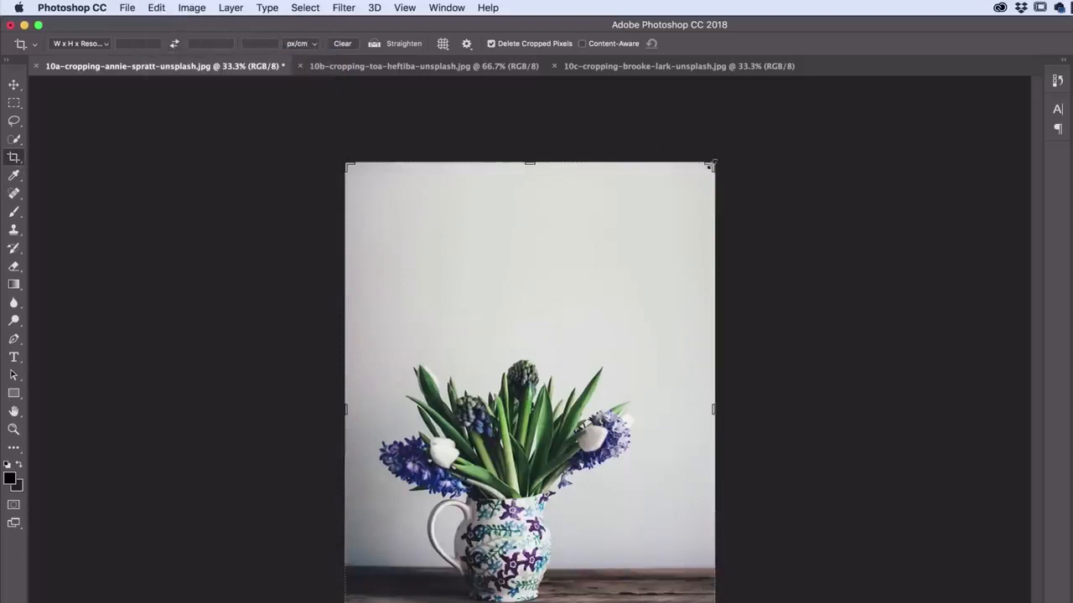
{"action": "left_click_drag", "start_coordinate": [710, 166], "coordinate": [683, 193]}
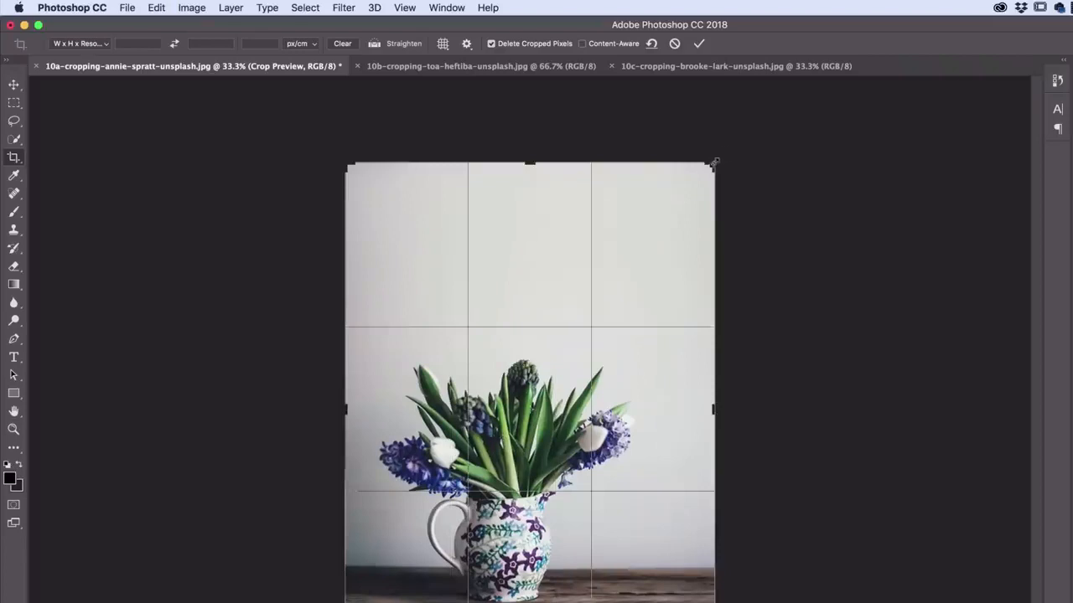
{"action": "left_click_drag", "start_coordinate": [720, 153], "coordinate": [674, 214]}
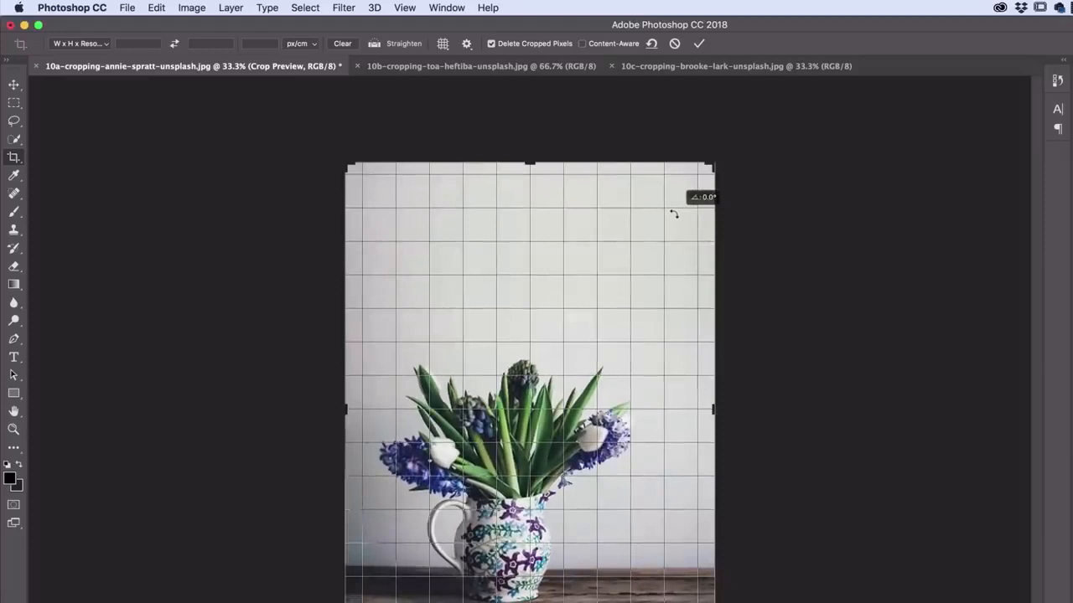
{"action": "left_click_drag", "start_coordinate": [674, 214], "coordinate": [709, 212]}
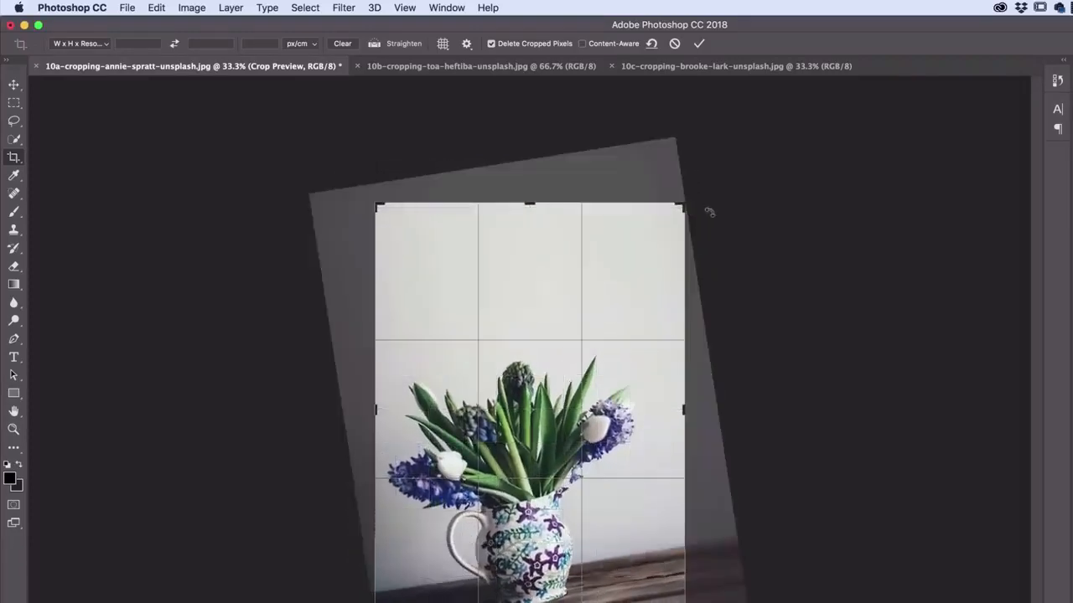
{"action": "key", "text": "Return"}
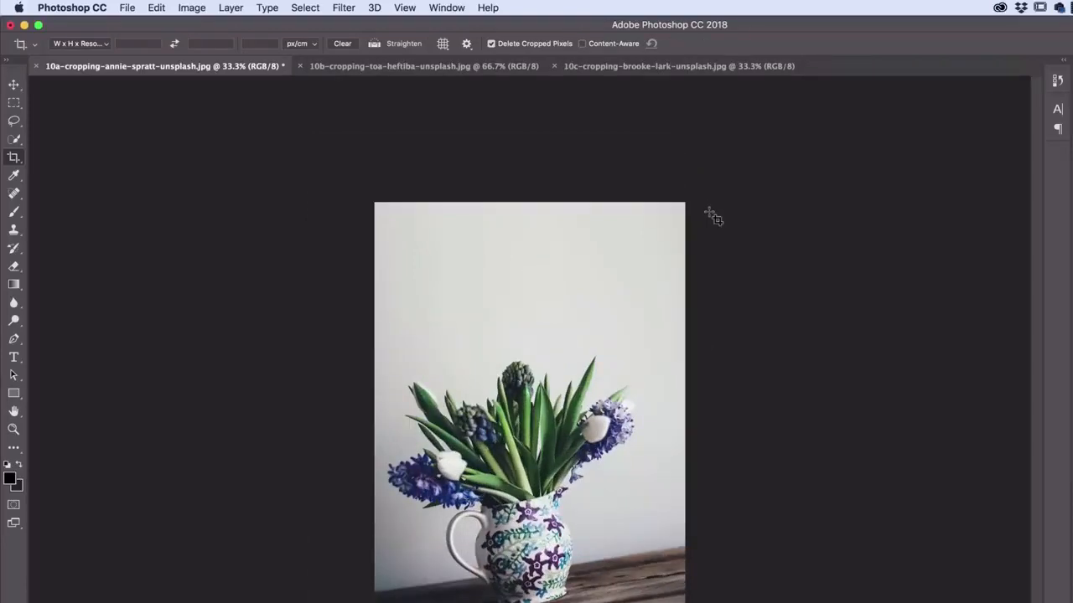
{"action": "key", "text": "super+z"}
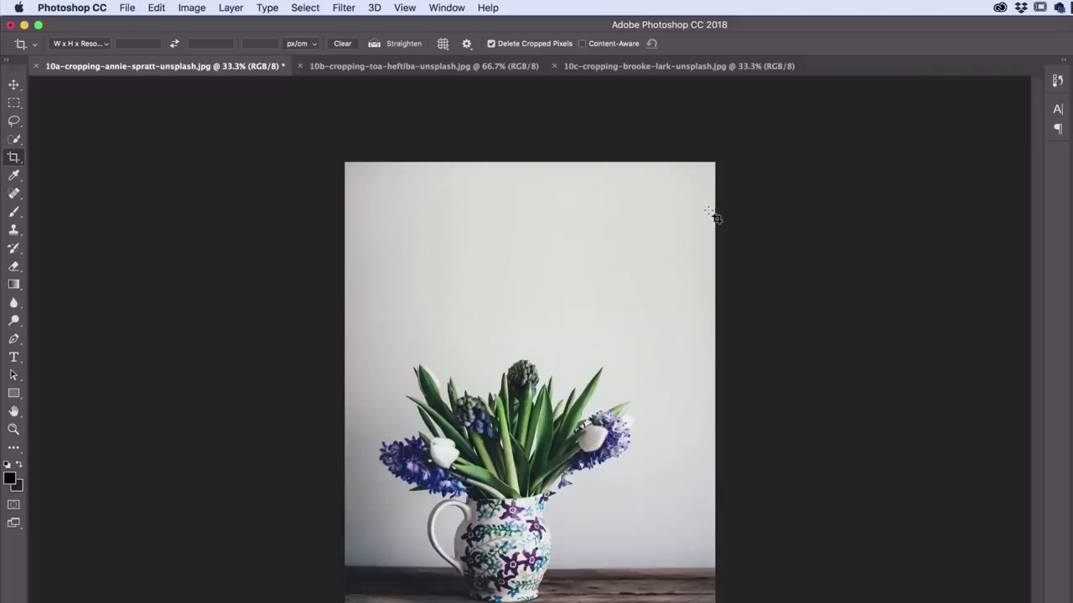
{"action": "left_click", "coordinate": [128, 9]}
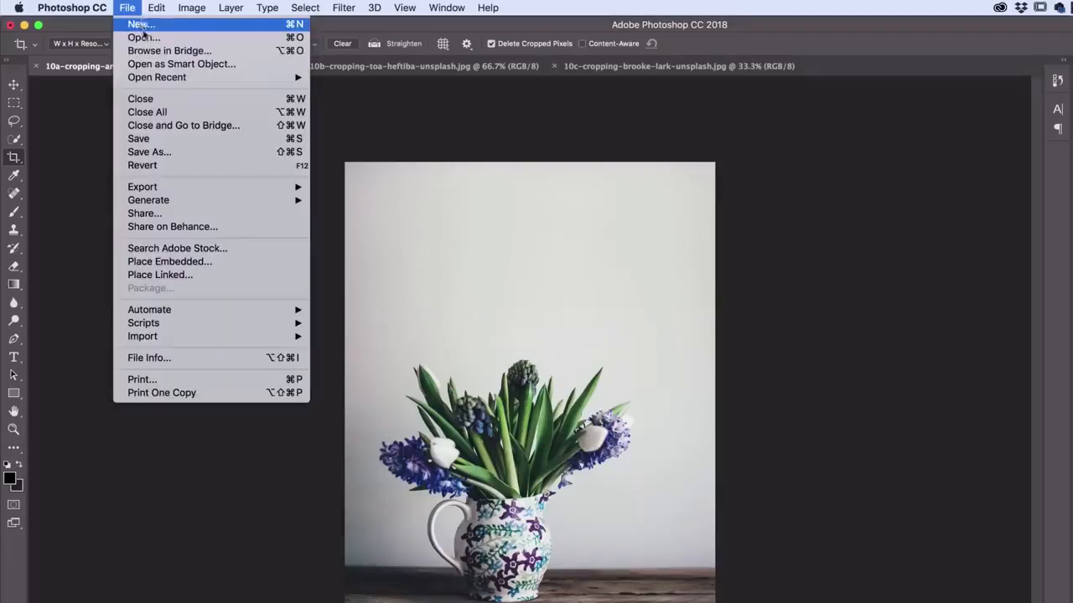
{"action": "left_click", "coordinate": [695, 187]}
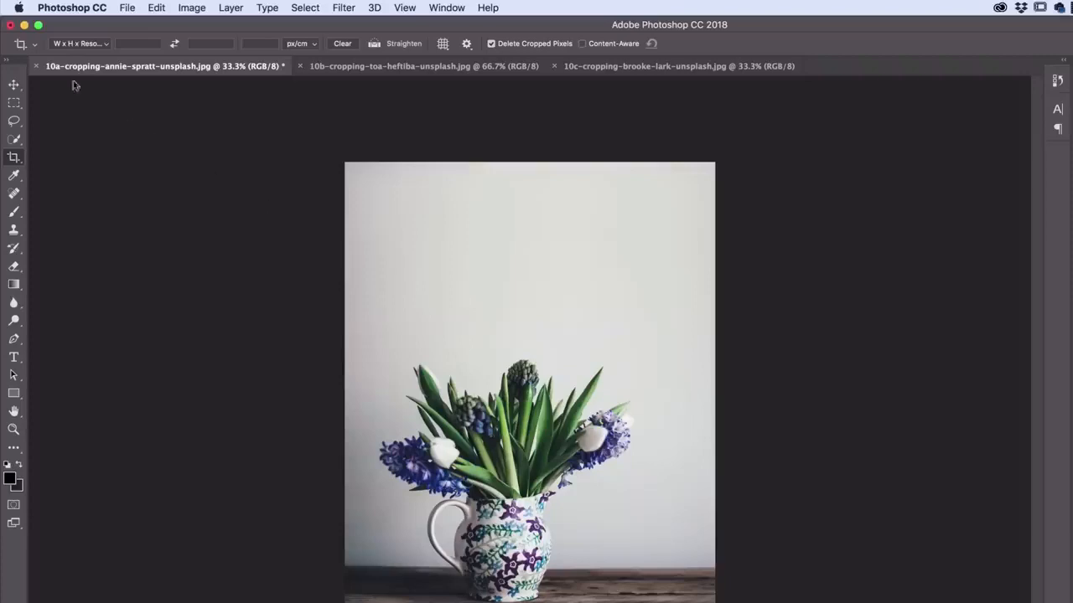
Crop the vase photo to the preset 5:7 ratio
{"action": "left_click", "coordinate": [71, 44]}
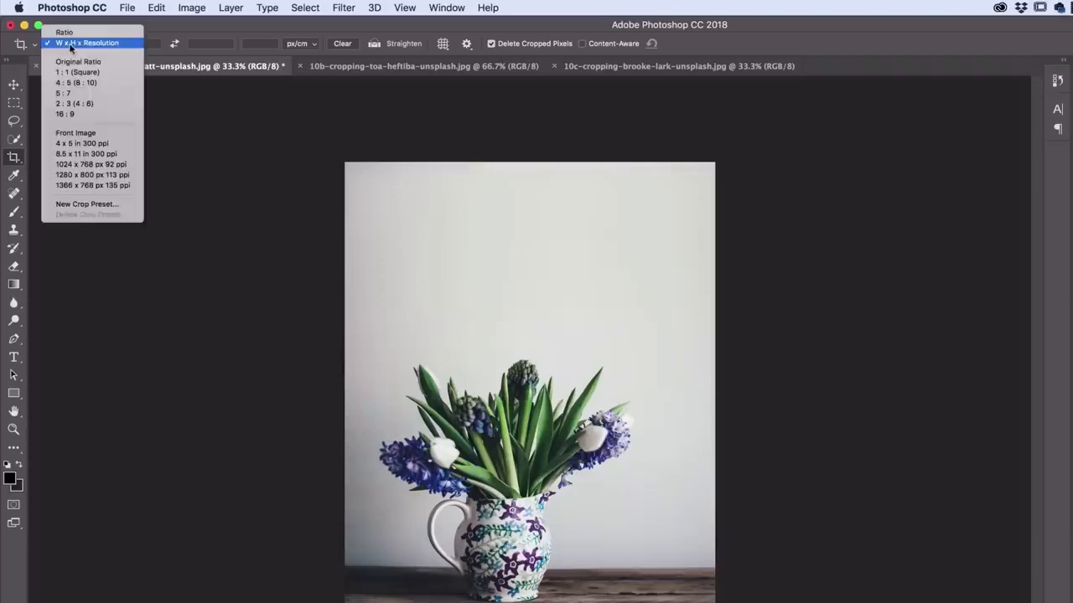
{"action": "left_click", "coordinate": [59, 93]}
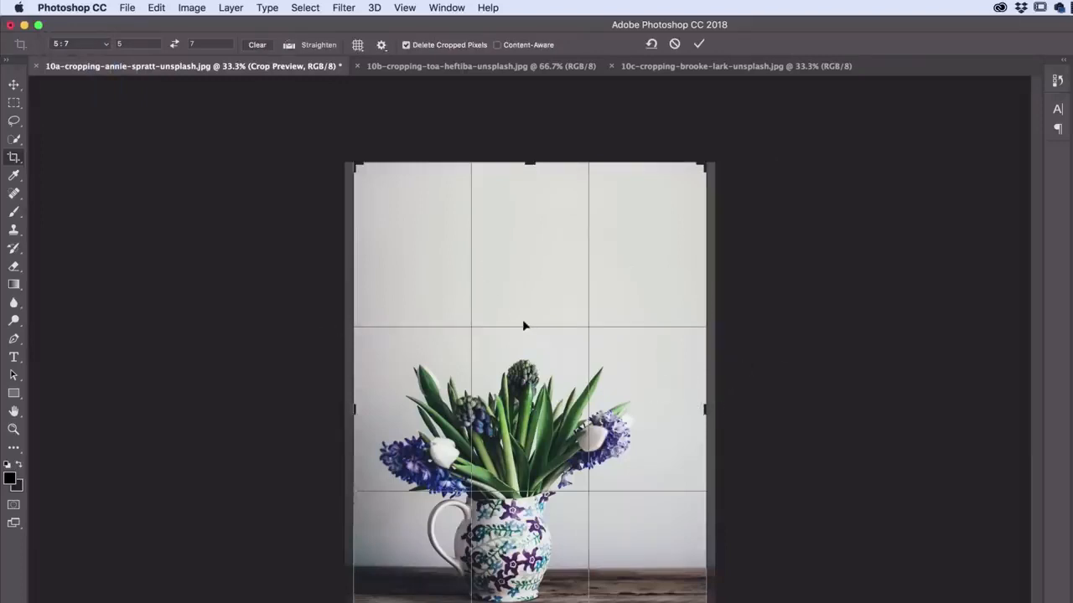
{"action": "key", "text": "Return"}
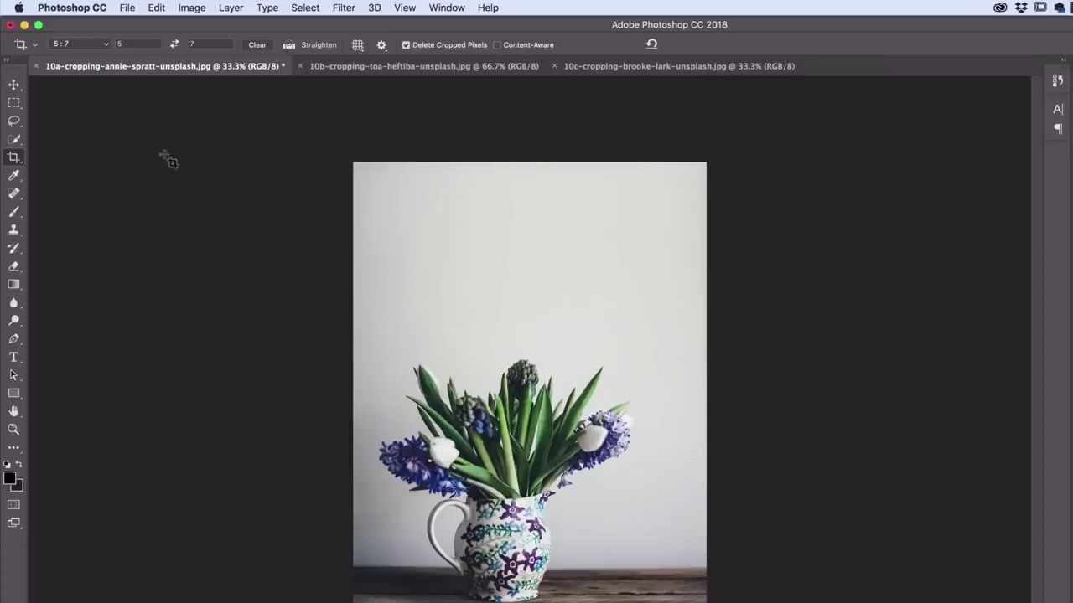
Swap the crop ratio to 7:5 landscape, and swap it back to 5:7 portrait
{"action": "double_click", "coordinate": [195, 44]}
{"action": "left_click", "coordinate": [175, 46]}
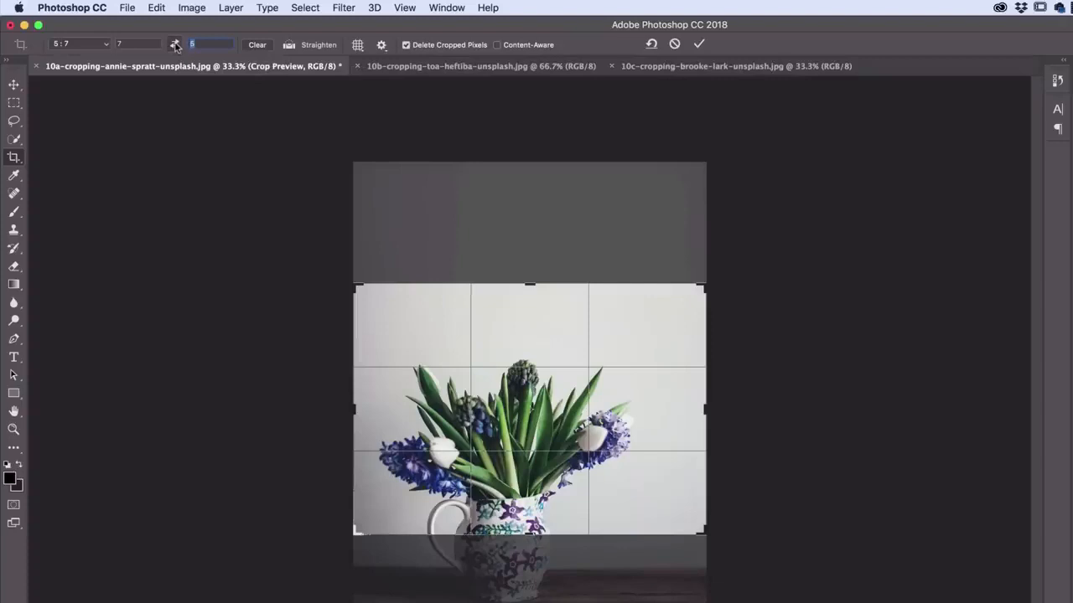
{"action": "left_click", "coordinate": [174, 44]}
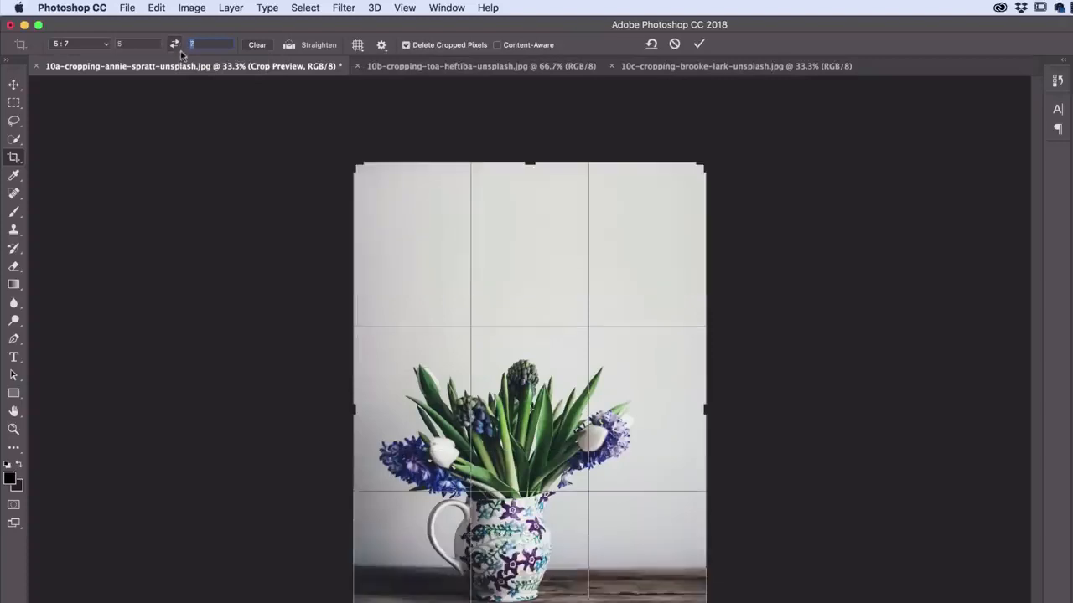
Try a W x H x Resolution crop of 300 cm by 400 cm, cancel it, and clear the size values
{"action": "left_click", "coordinate": [101, 50]}
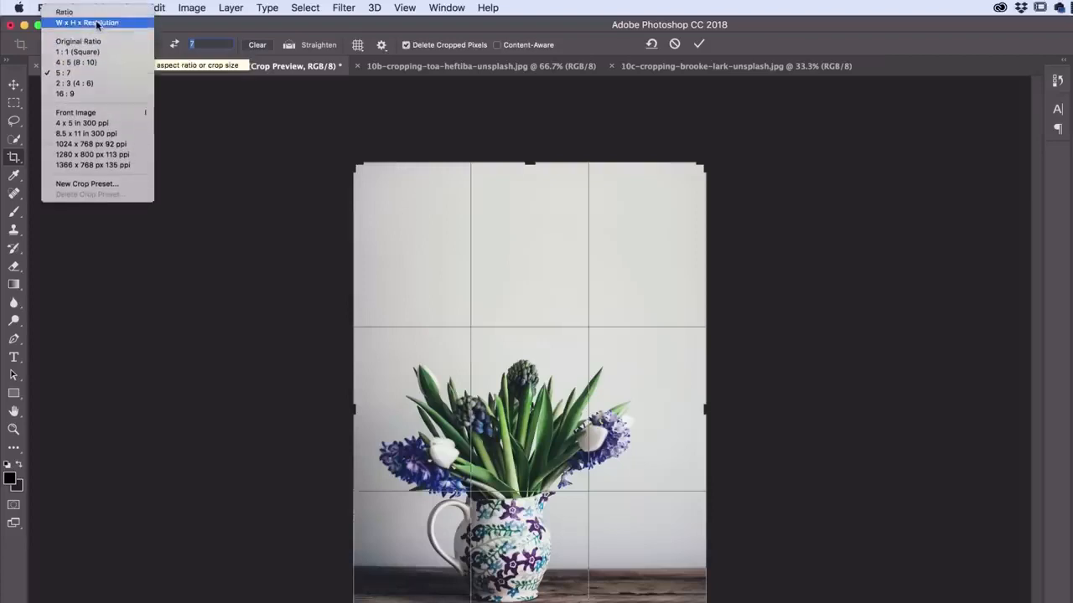
{"action": "left_click", "coordinate": [97, 24]}
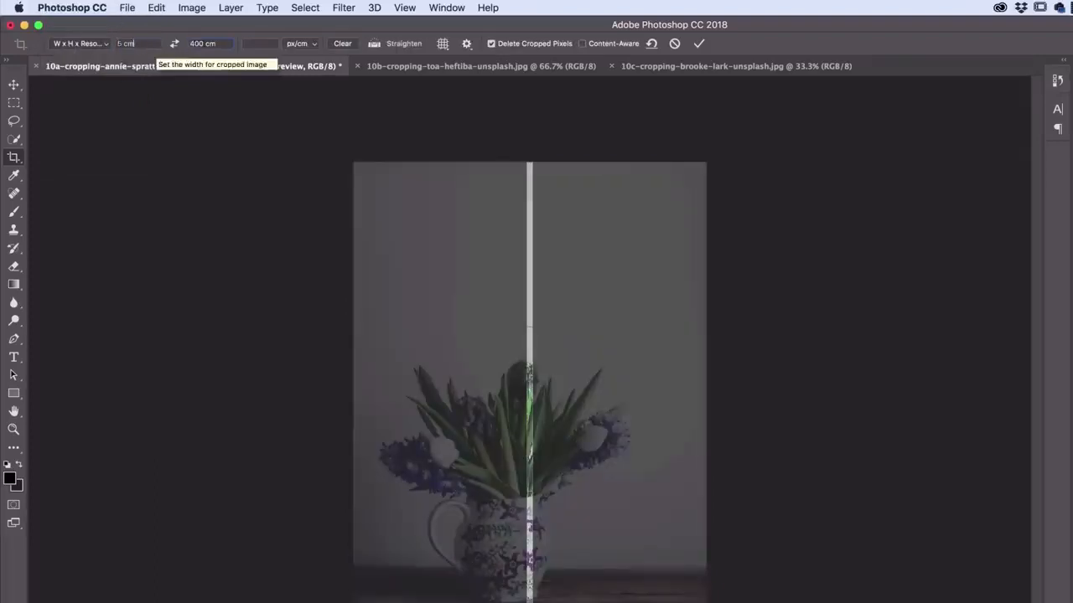
{"action": "type", "text": "300"}
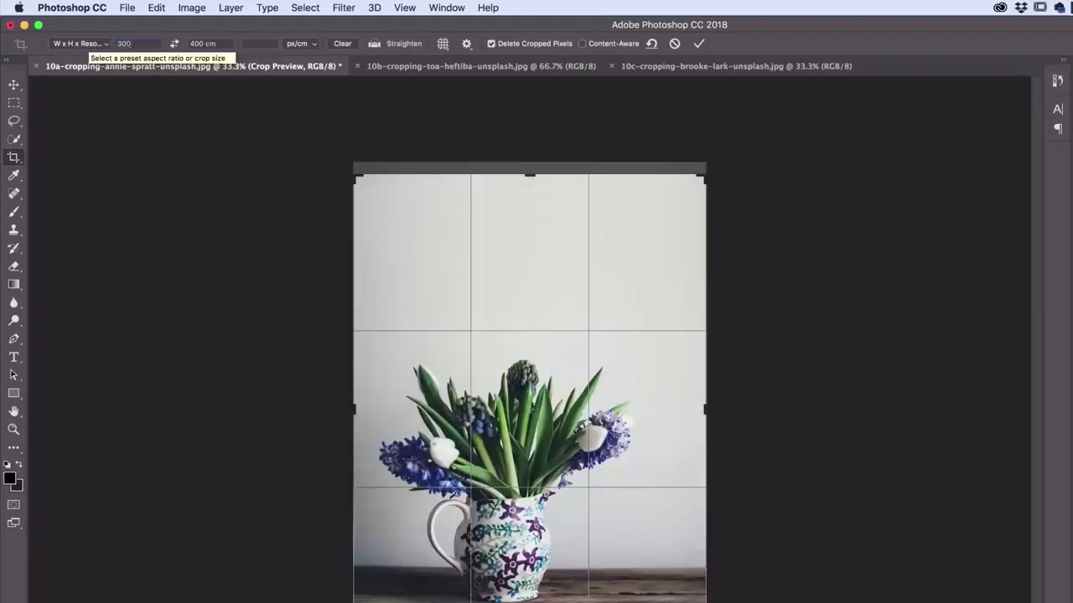
{"action": "key", "text": "Tab"}
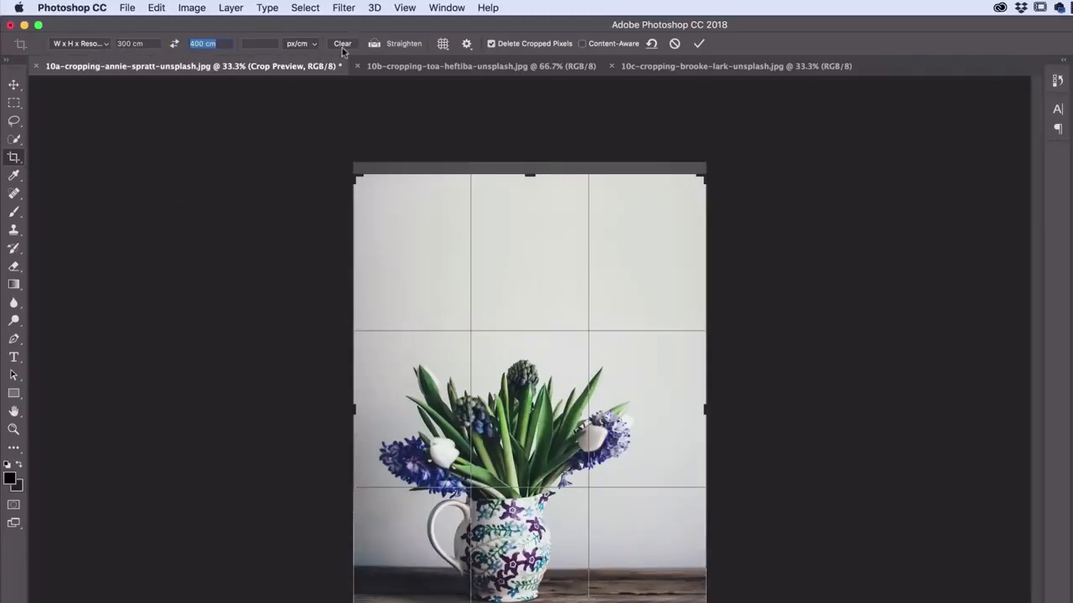
{"action": "key", "text": "Escape"}
{"action": "key", "text": "Escape"}
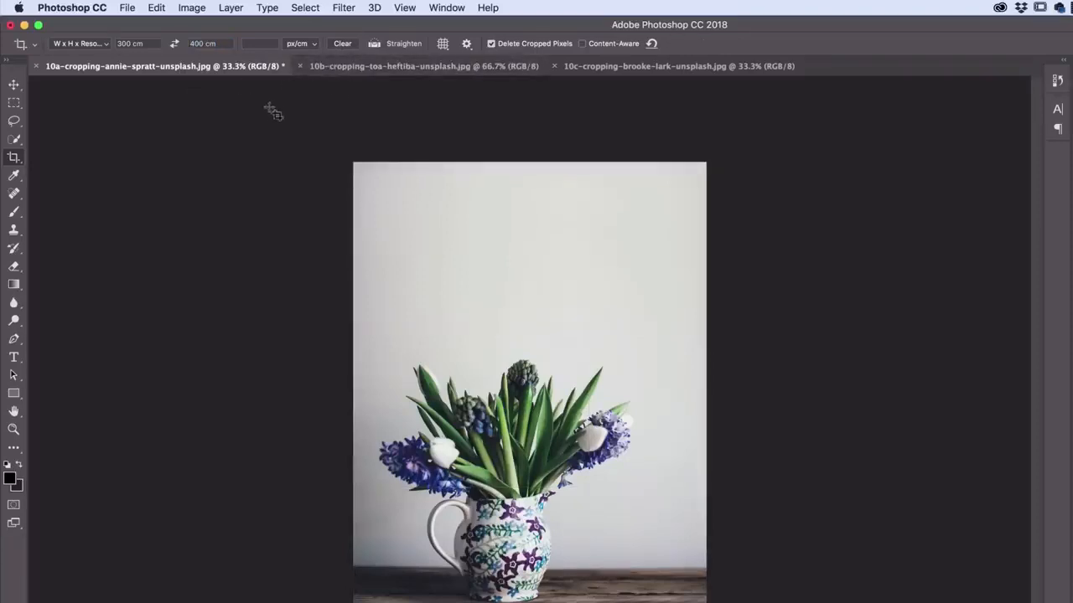
{"action": "left_click", "coordinate": [348, 45]}
Set the Crop tool back to the 5:7 ratio preset
{"action": "left_click", "coordinate": [89, 43]}
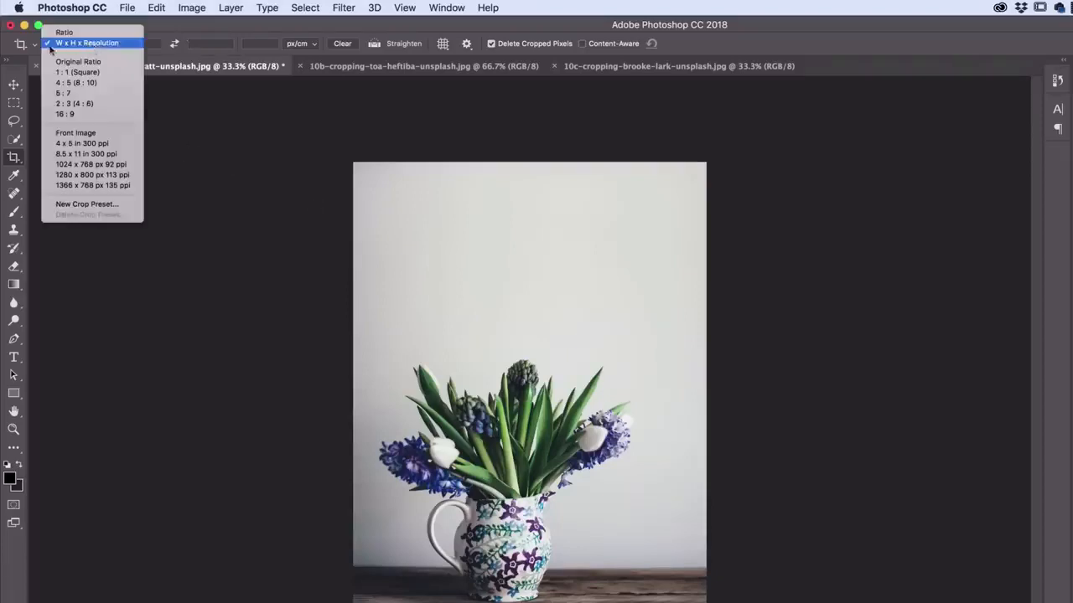
{"action": "left_click", "coordinate": [55, 95]}
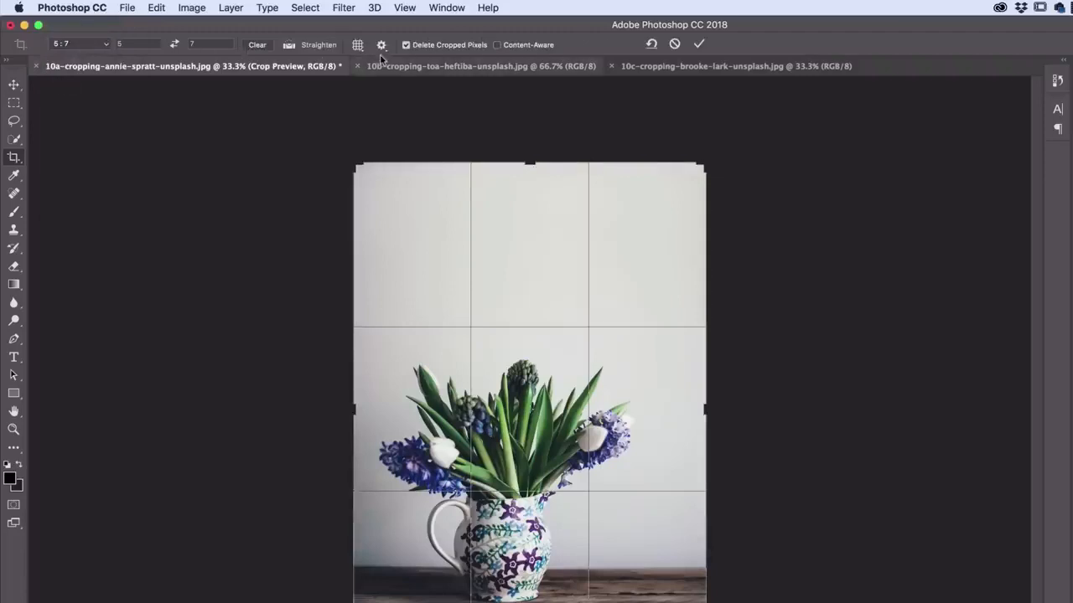
Crop the vase photo to 7:5 landscape, extending past both sides around the whole vase, with Content-Aware filling the added areas
{"action": "left_click", "coordinate": [173, 44]}
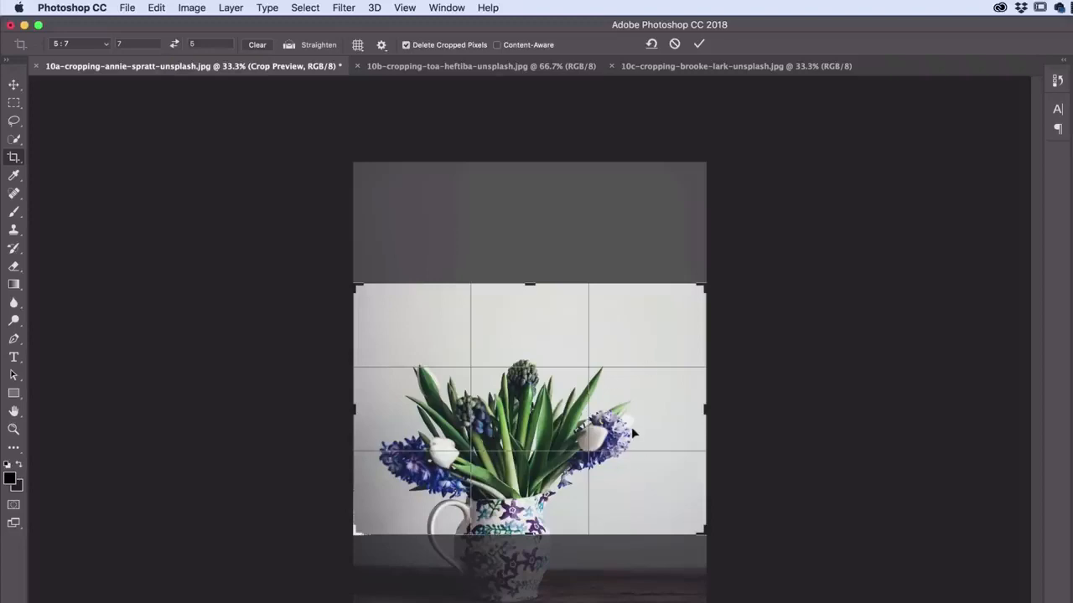
{"action": "left_click_drag", "start_coordinate": [634, 433], "coordinate": [633, 392]}
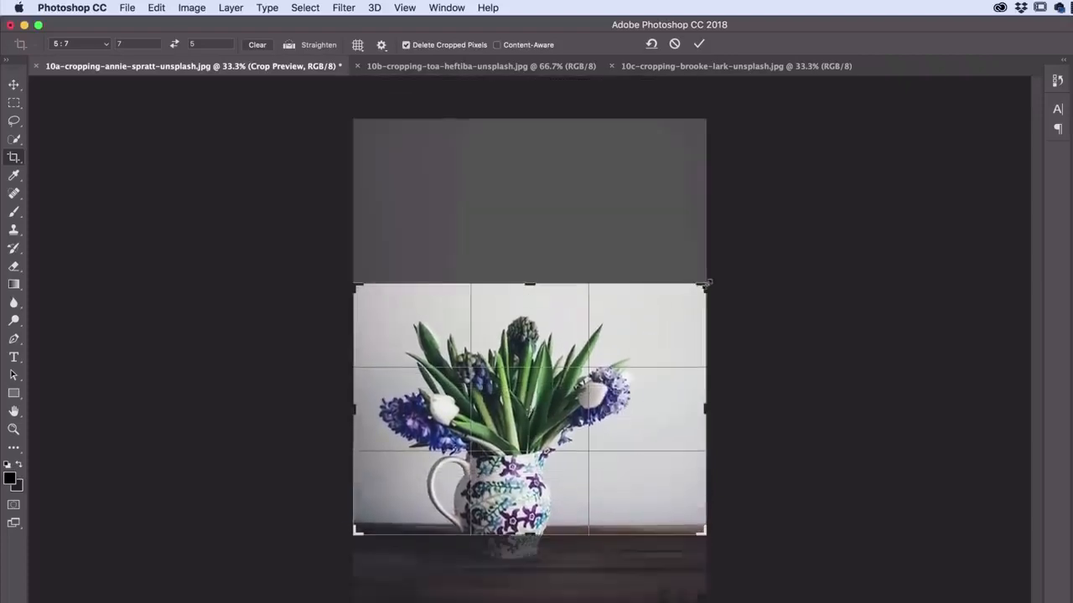
{"action": "left_click_drag", "start_coordinate": [705, 284], "coordinate": [745, 255]}
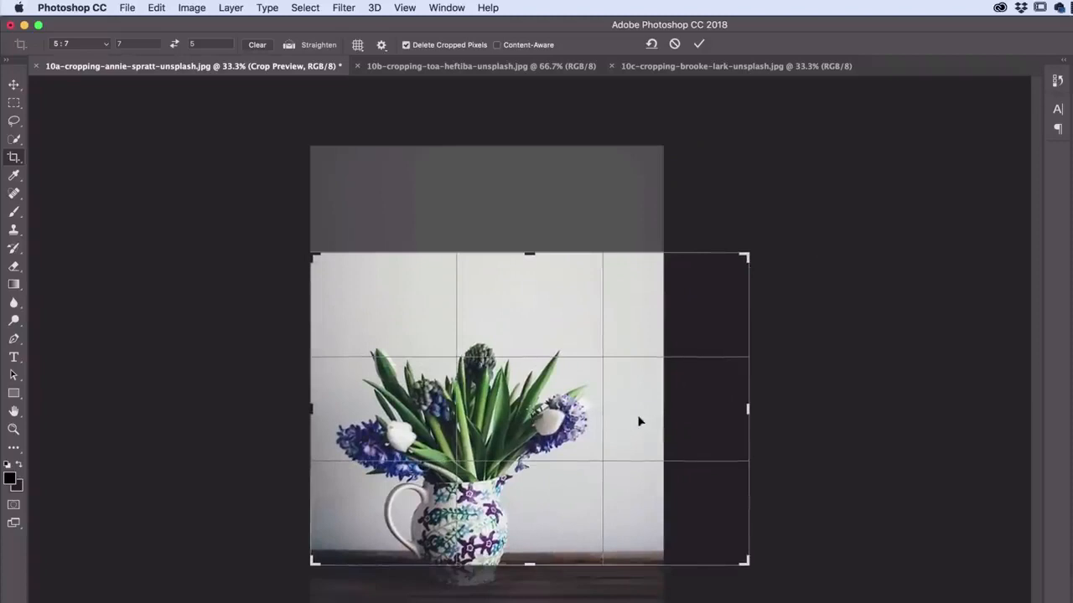
{"action": "left_click_drag", "start_coordinate": [638, 420], "coordinate": [694, 369]}
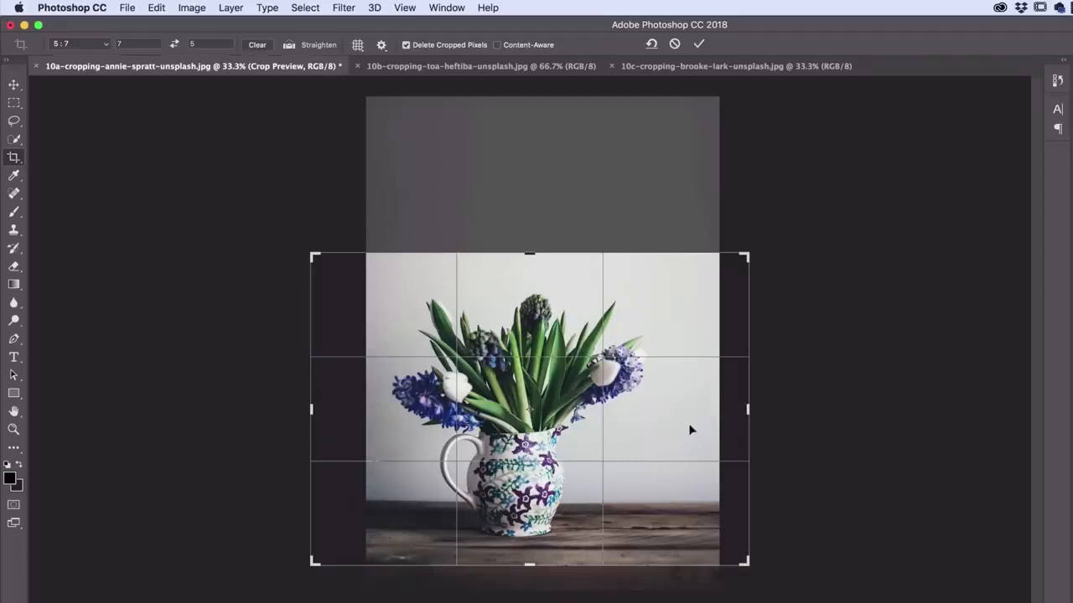
{"action": "left_click", "coordinate": [496, 46]}
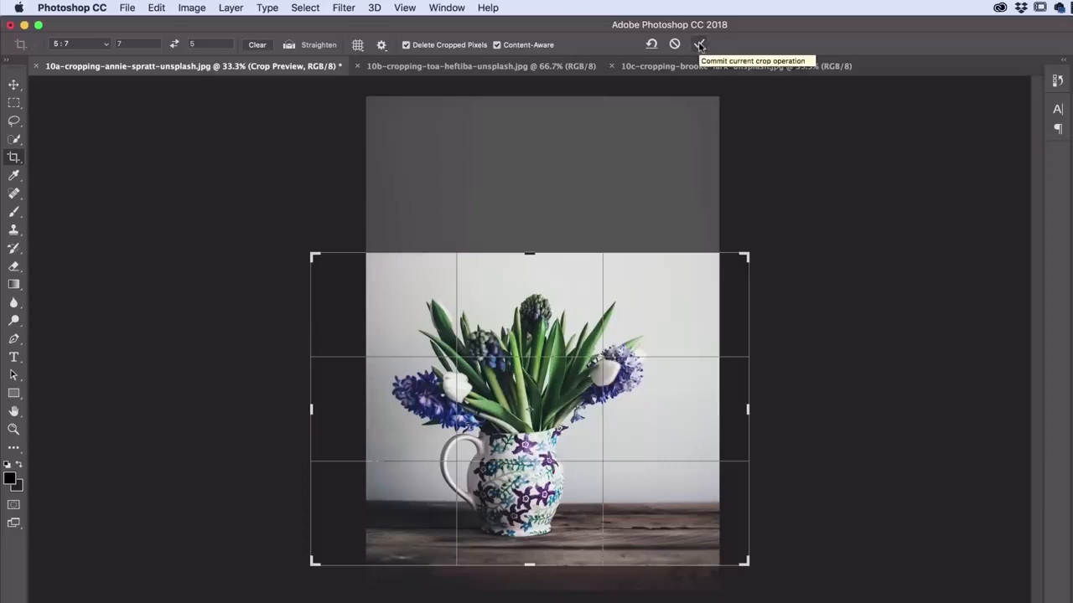
{"action": "left_click", "coordinate": [699, 44]}
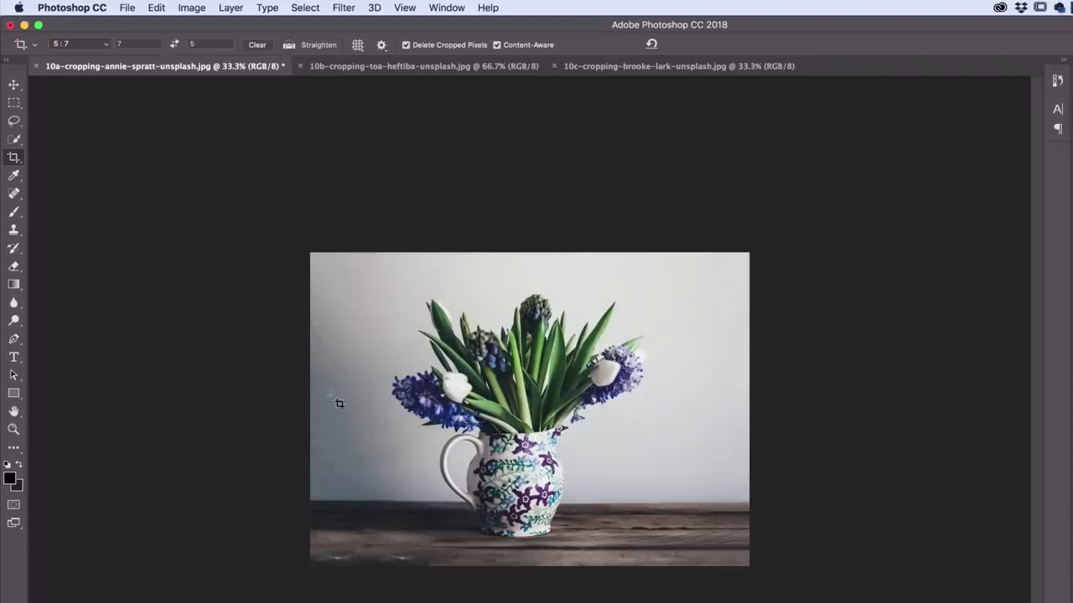
Switch to the 10b potted plant photo and set its crop to W x H x Resolution with empty values
{"action": "left_click", "coordinate": [362, 67]}
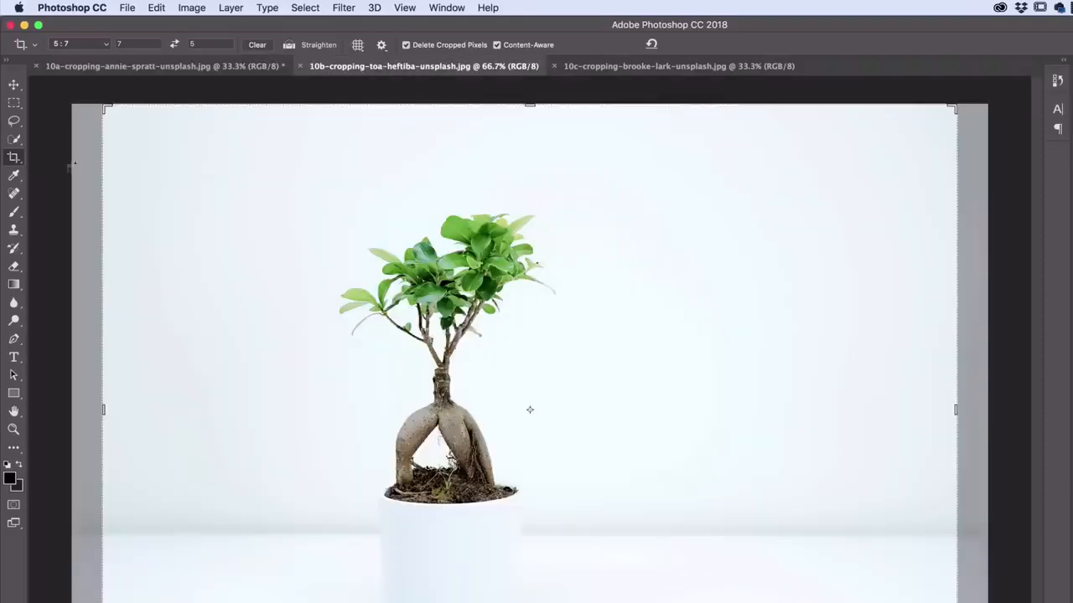
{"action": "left_click", "coordinate": [67, 44]}
{"action": "mouse_move", "coordinate": [74, 12]}
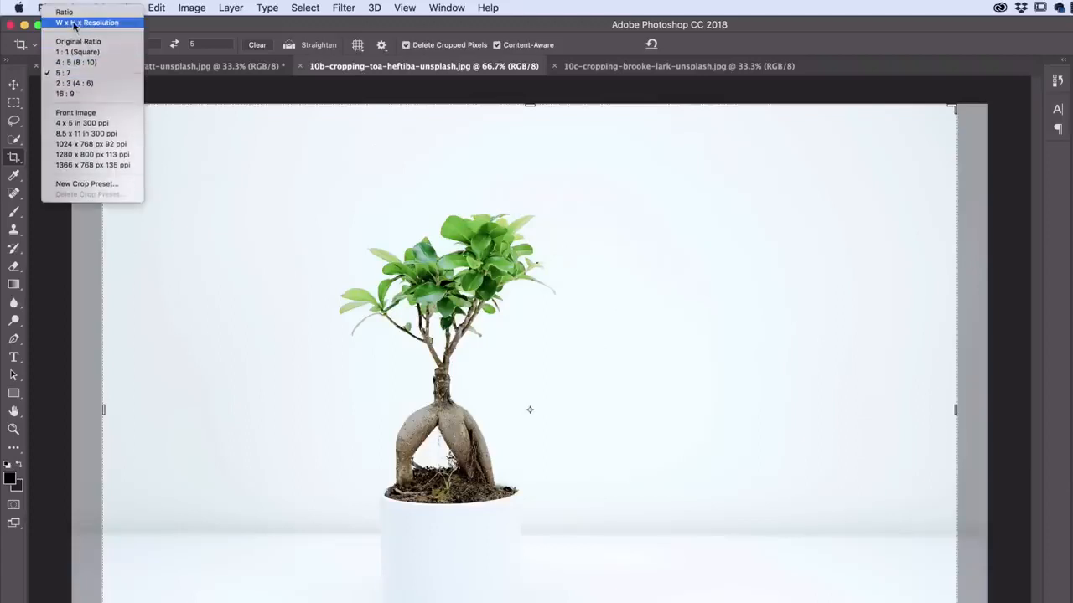
{"action": "left_click", "coordinate": [74, 24]}
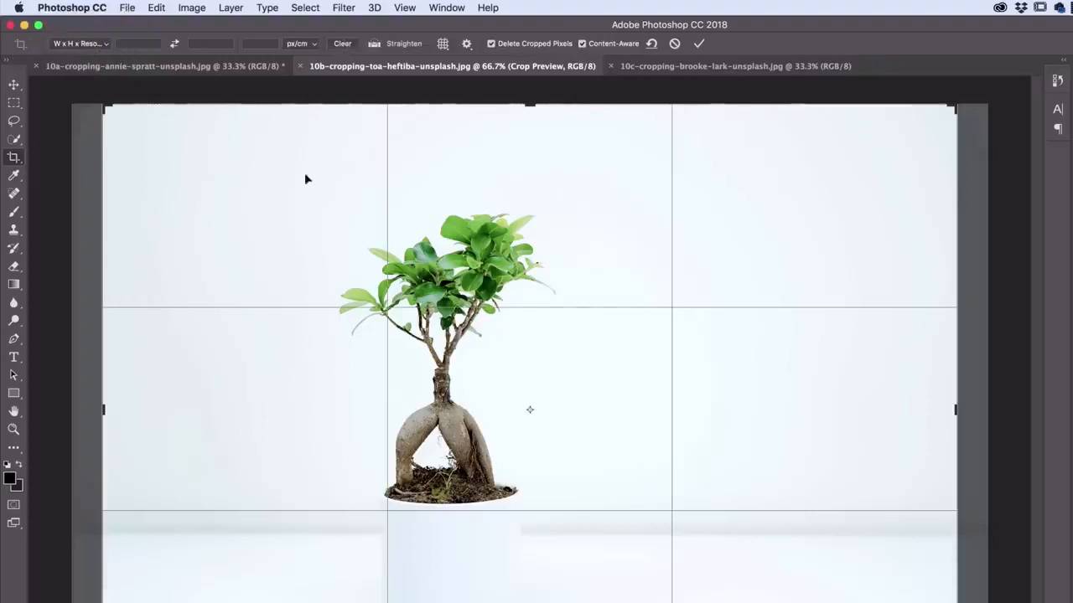
Extend the potted plant photo's crop well beyond both side edges into a wide banner and commit it with Content-Aware fill
{"action": "key", "text": "super+minus"}
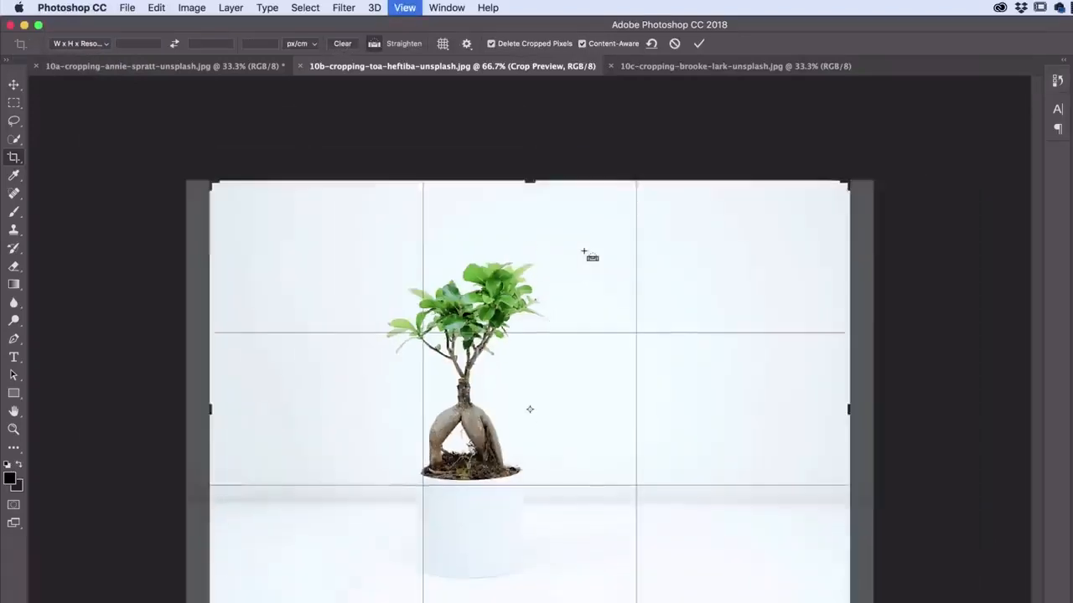
{"action": "key", "text": "super+minus"}
{"action": "key", "text": "super+minus"}
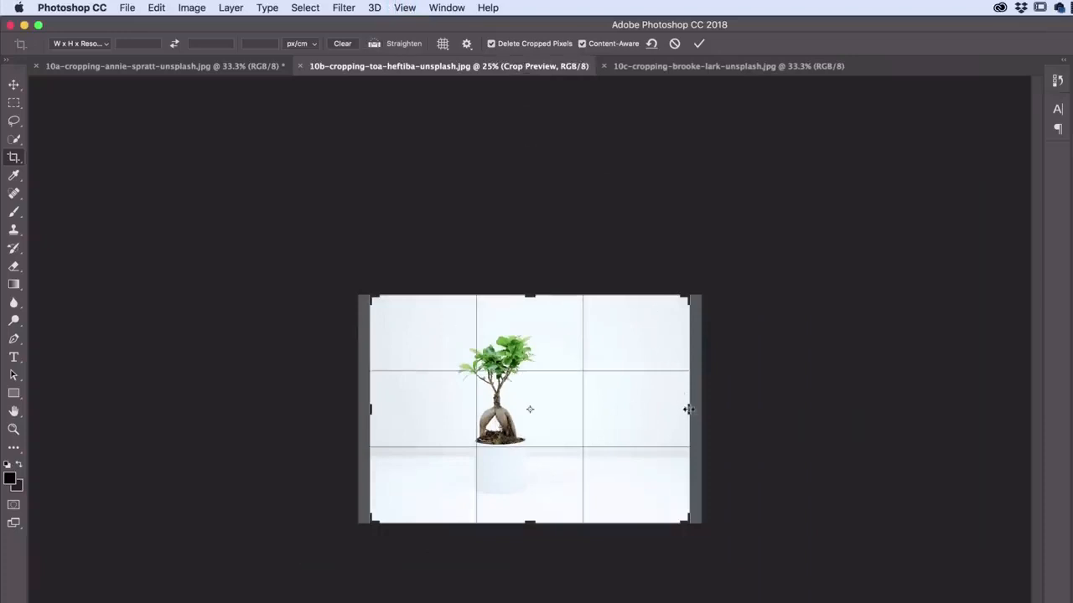
{"action": "left_click_drag", "start_coordinate": [688, 409], "coordinate": [772, 410]}
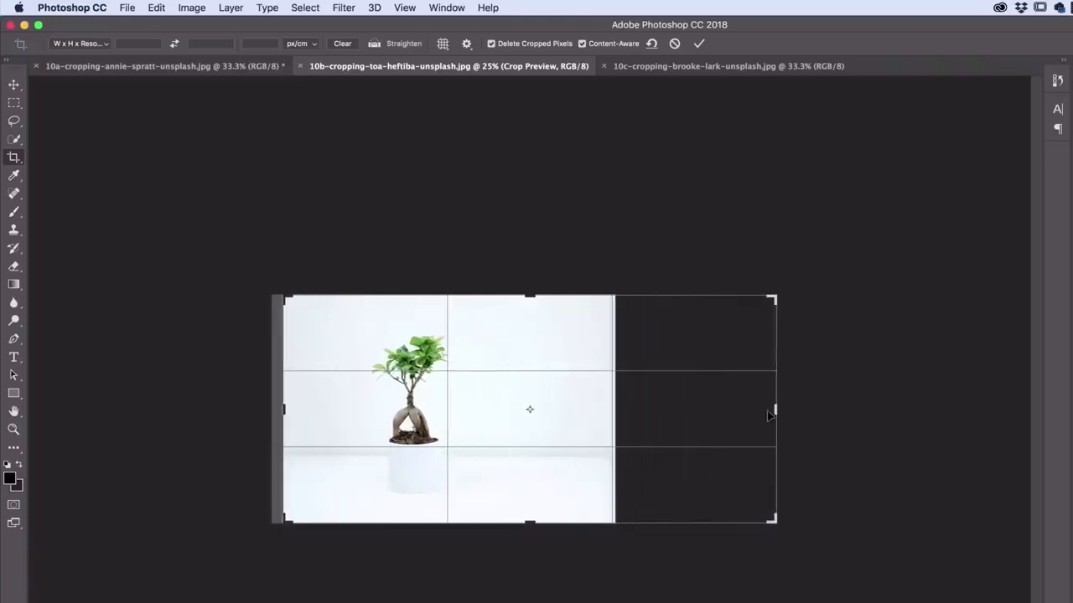
{"action": "left_click_drag", "start_coordinate": [284, 409], "coordinate": [196, 408]}
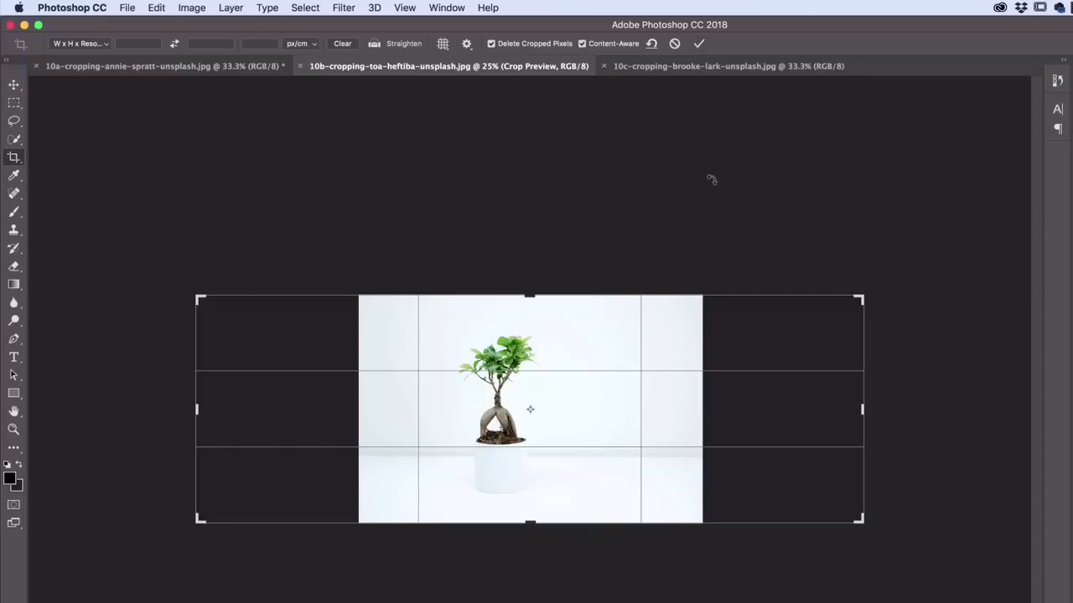
{"action": "key", "text": "Return"}
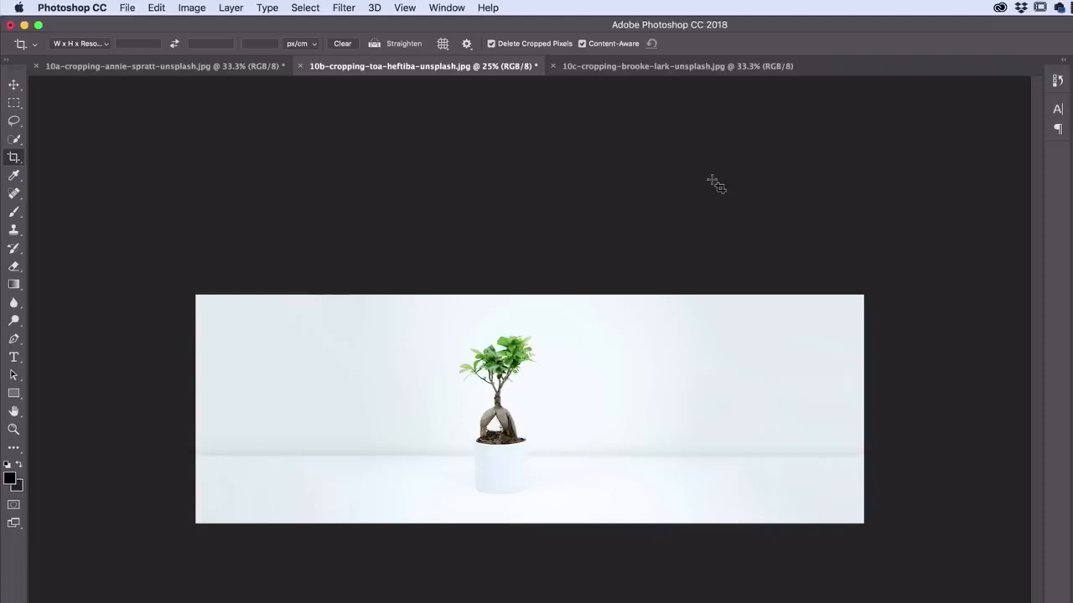
Widen the 10c wooden-table photo equally on both sides with a Content-Aware crop
{"action": "left_click", "coordinate": [650, 67]}
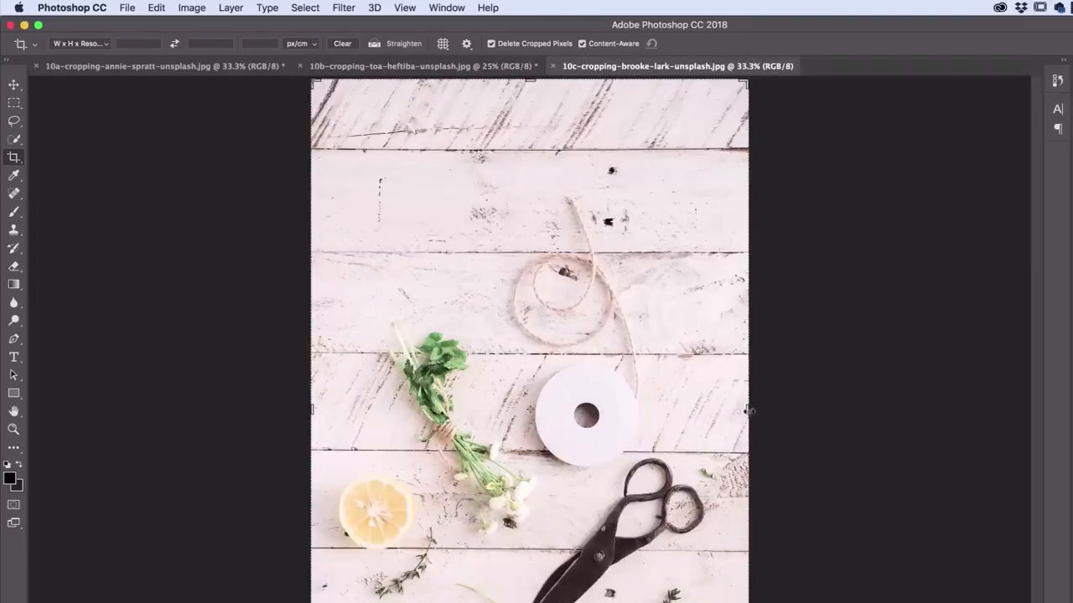
{"action": "left_click_drag", "start_coordinate": [747, 409], "coordinate": [859, 420]}
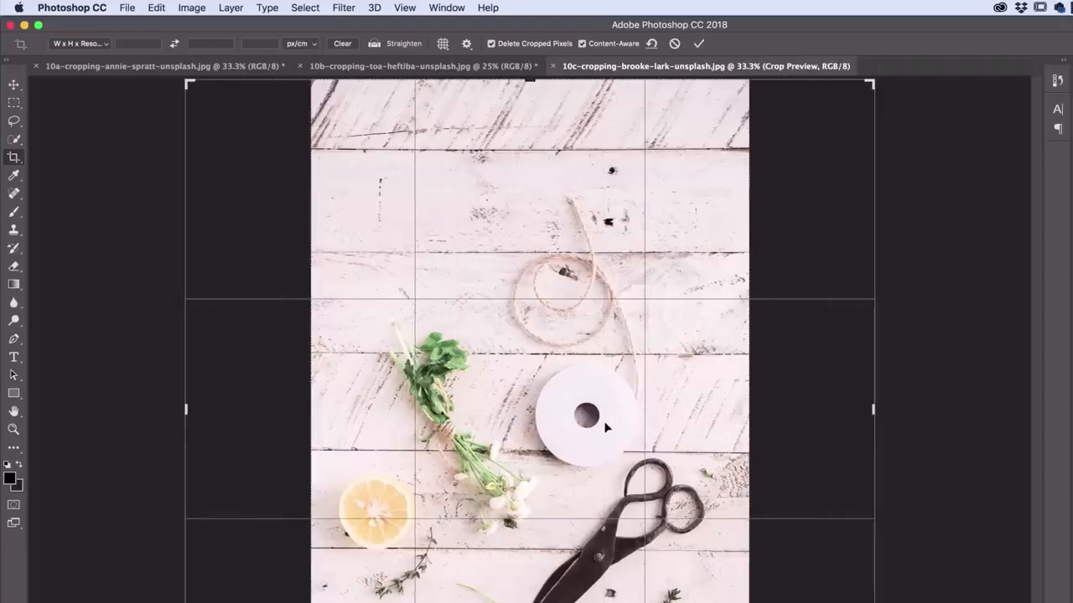
{"action": "key", "text": "Return"}
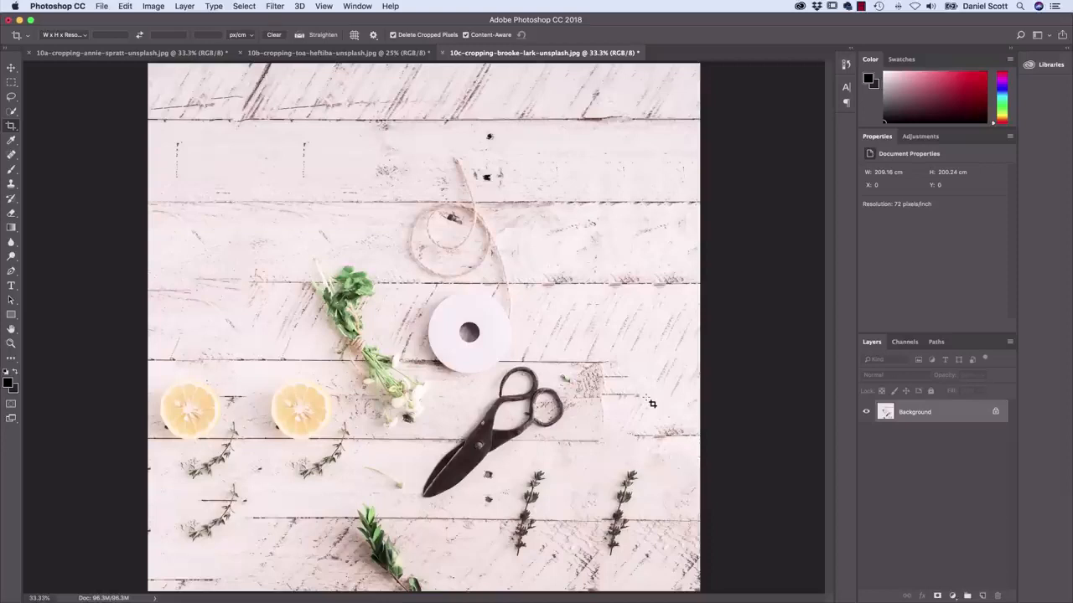
Compare the filled edges of the plant, vase and wooden-table photos, and toggle the Crop tool's Content-Aware option
{"action": "left_click", "coordinate": [364, 55]}
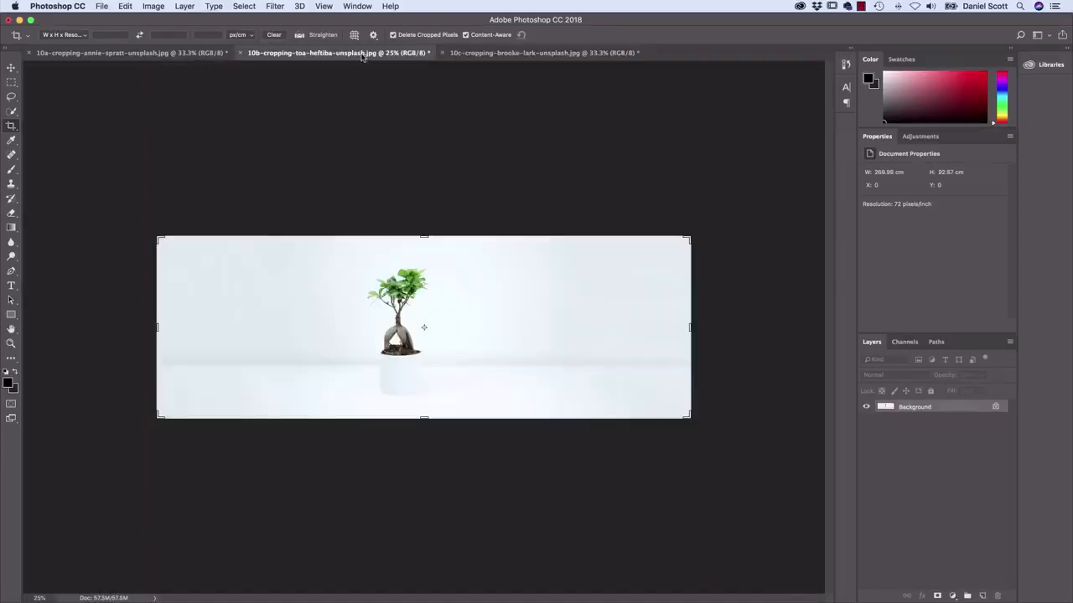
{"action": "left_click", "coordinate": [182, 53]}
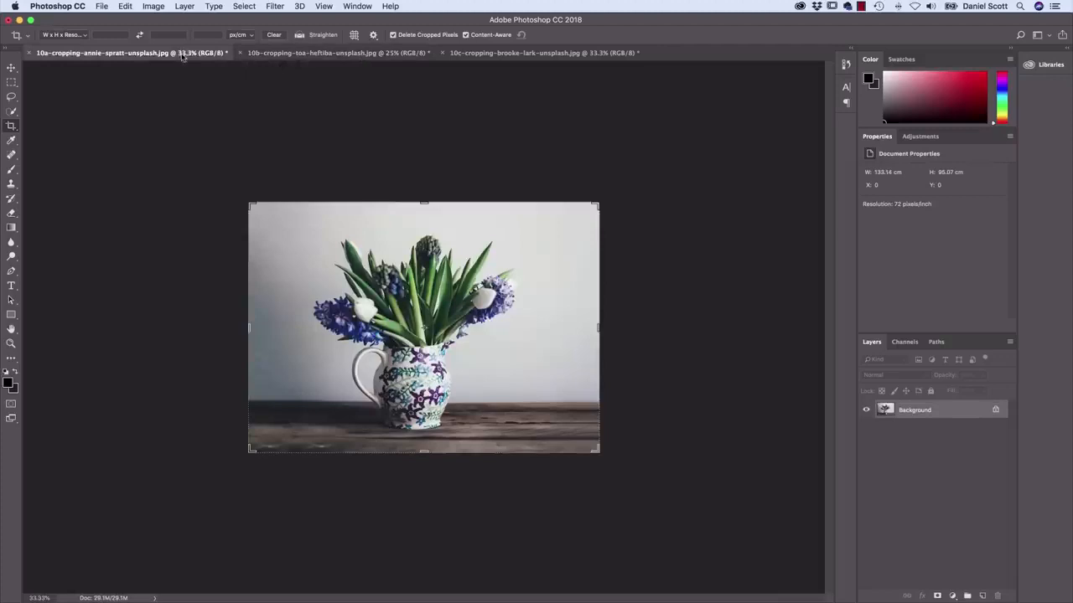
{"action": "left_click", "coordinate": [580, 54]}
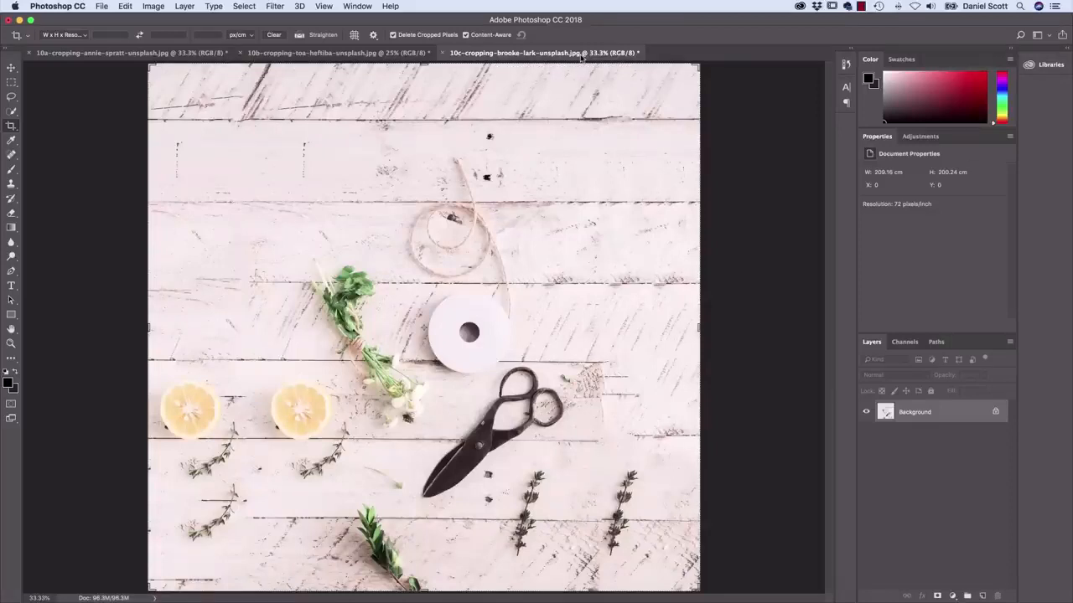
{"action": "left_click", "coordinate": [465, 36]}
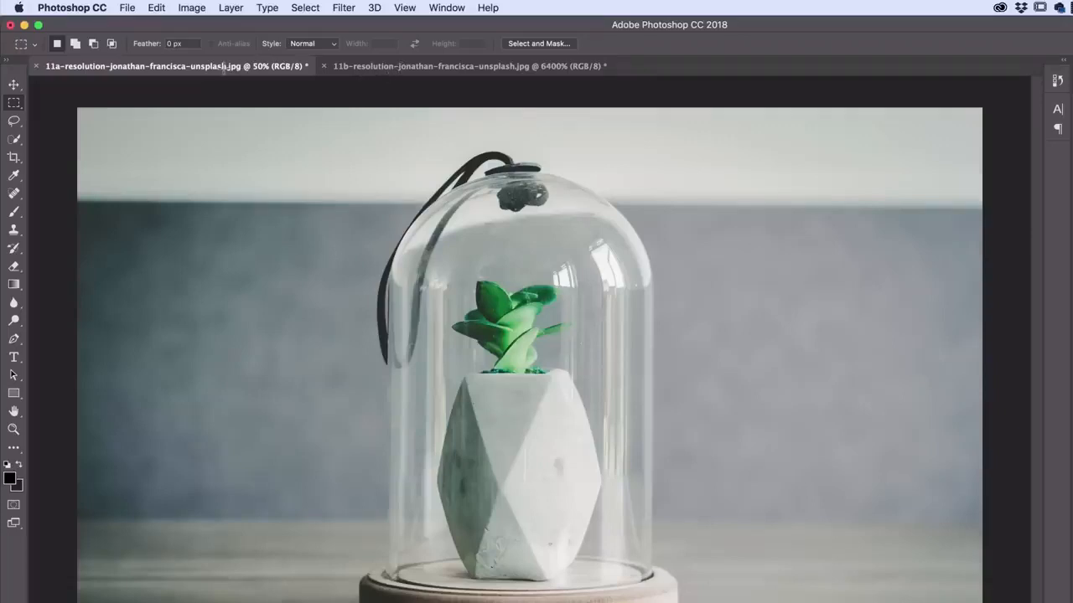
Examine the 11b low-resolution glass dome photo at several magnifications to judge its pixel detail
{"action": "left_click", "coordinate": [388, 71]}
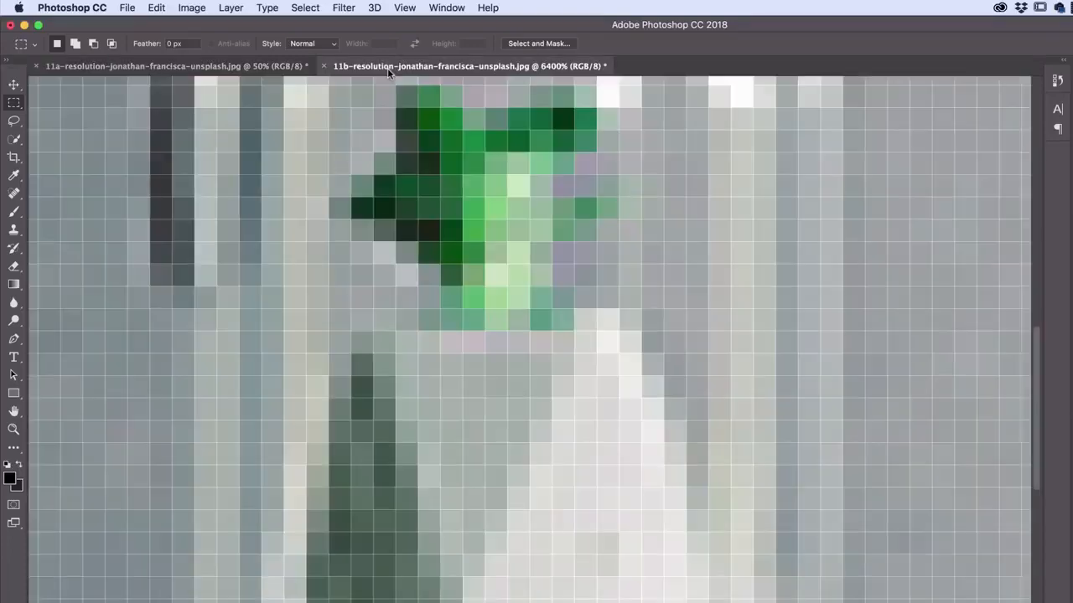
{"action": "key", "text": "super+minus"}
{"action": "key", "text": "super+minus"}
{"action": "key", "text": "super+minus"}
{"action": "key", "text": "super+minus"}
{"action": "key", "text": "super+minus"}
{"action": "key", "text": "super+minus"}
{"action": "key", "text": "super+minus"}
{"action": "key", "text": "super+minus"}
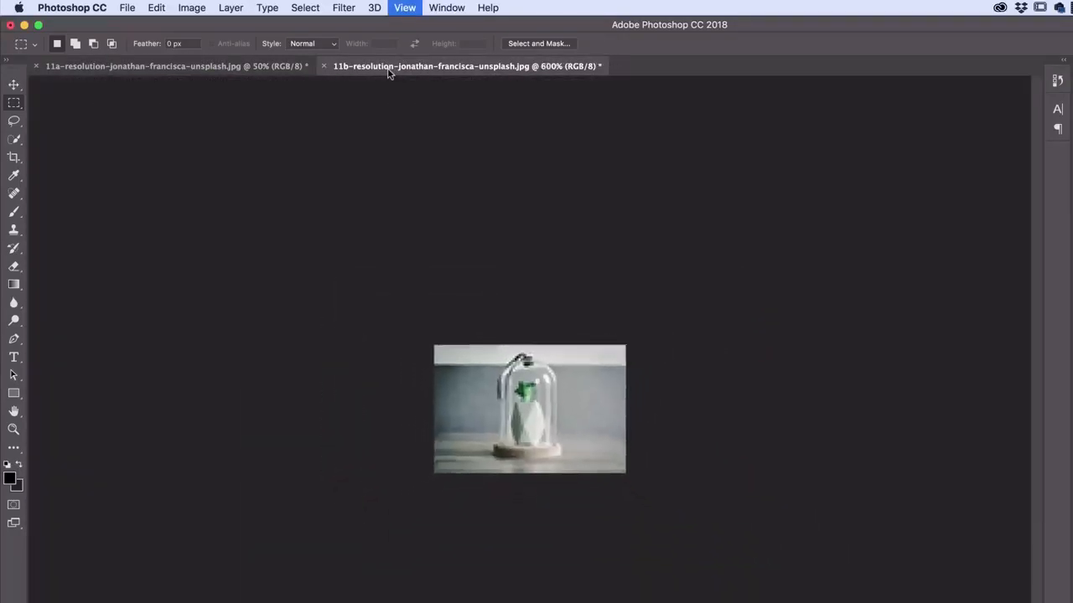
{"action": "key", "text": "super+minus"}
{"action": "key", "text": "super+minus"}
{"action": "key", "text": "super+minus"}
{"action": "key", "text": "super+minus"}
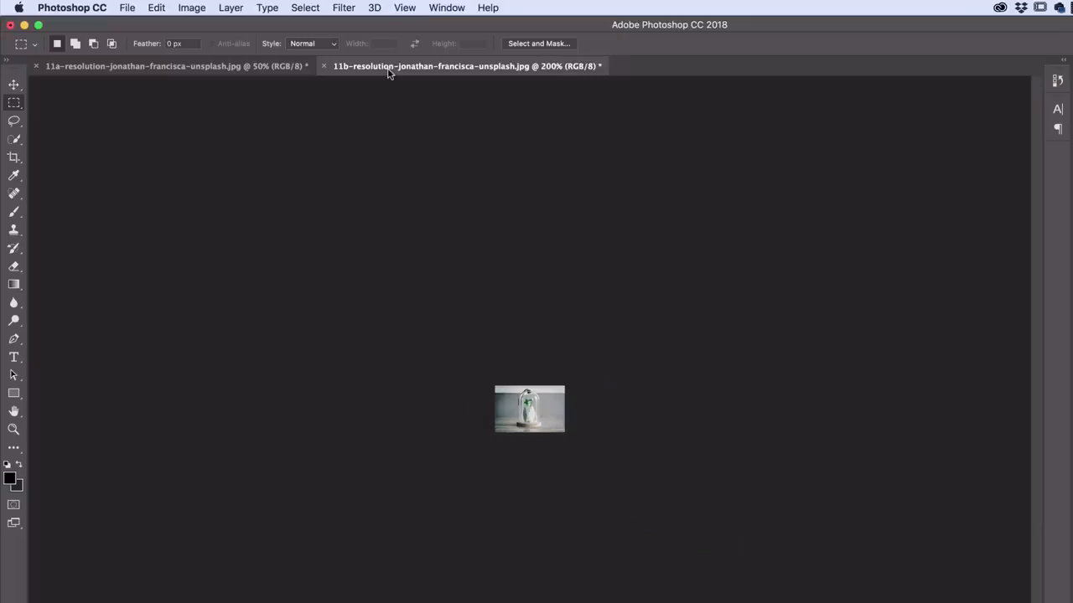
{"action": "key", "text": "super+plus"}
{"action": "key", "text": "super+plus"}
{"action": "key", "text": "super+plus"}
{"action": "key", "text": "super+plus"}
{"action": "key", "text": "super+plus"}
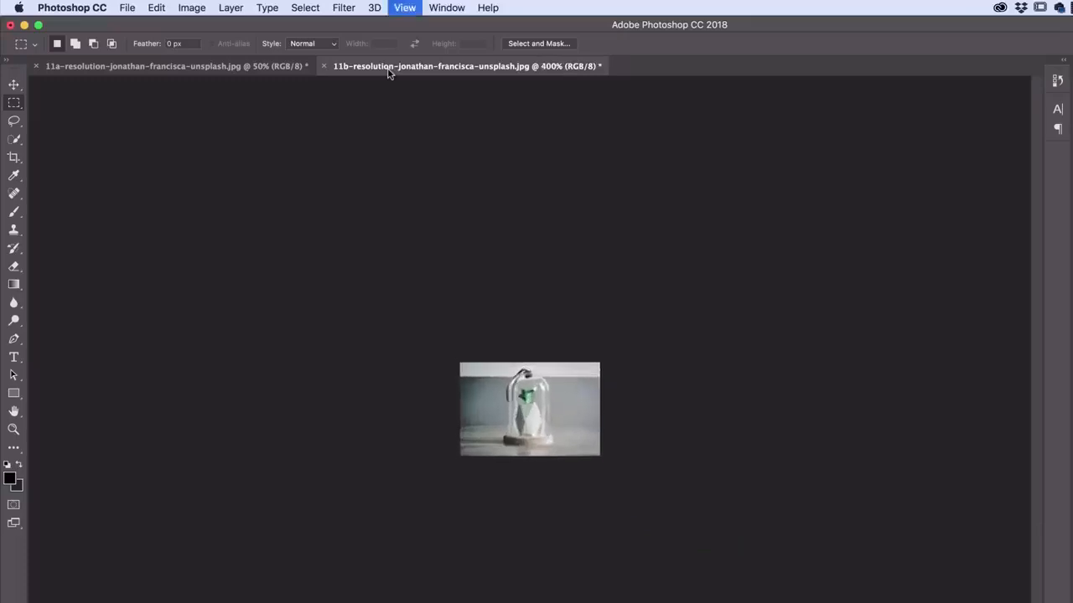
{"action": "key", "text": "super+plus"}
{"action": "key", "text": "super+plus"}
{"action": "key", "text": "super+plus"}
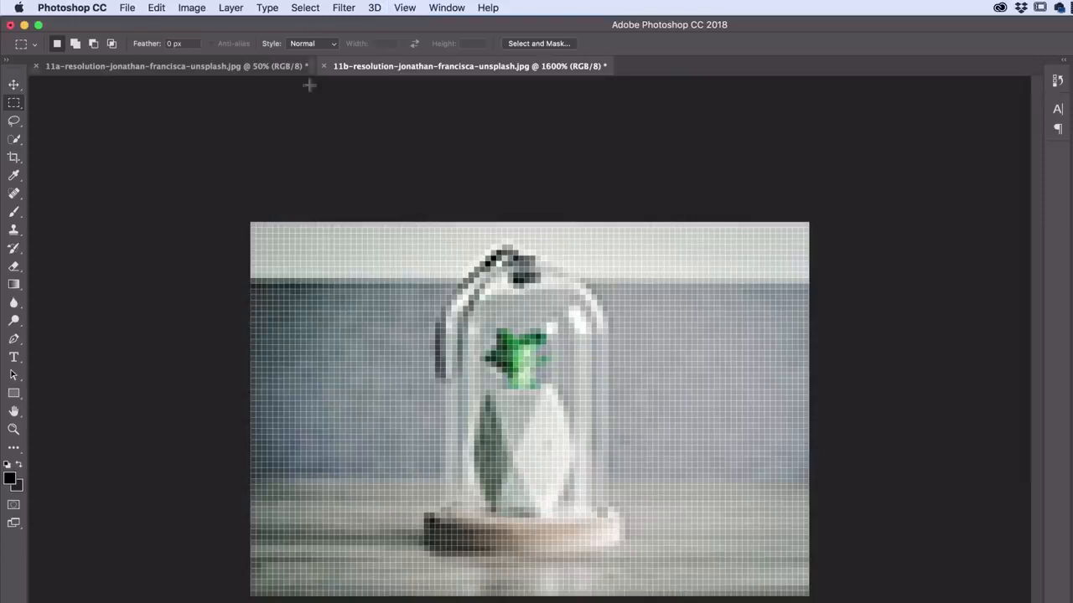
{"action": "key", "text": "super+minus"}
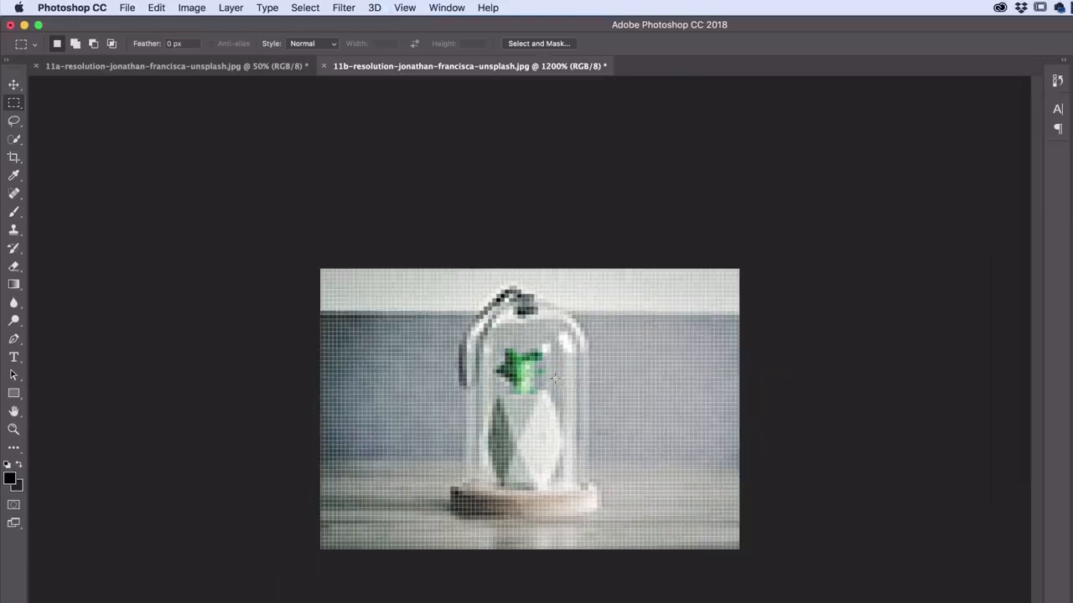
{"action": "key", "text": "super+minus"}
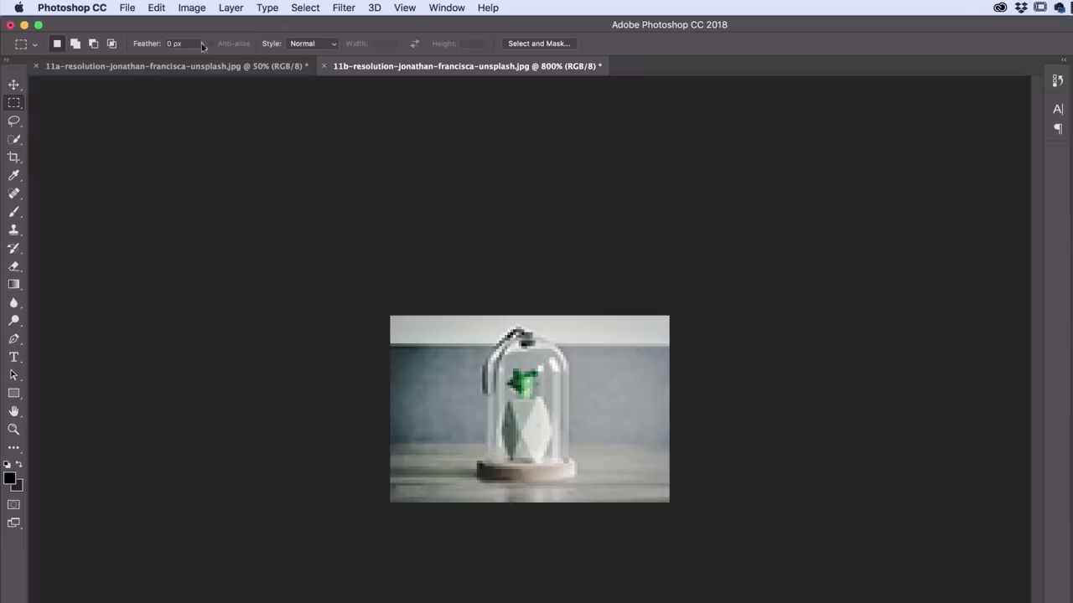
Examine the 11a high-resolution glass dome photo from individual pixels up to the whole image
{"action": "left_click", "coordinate": [200, 70]}
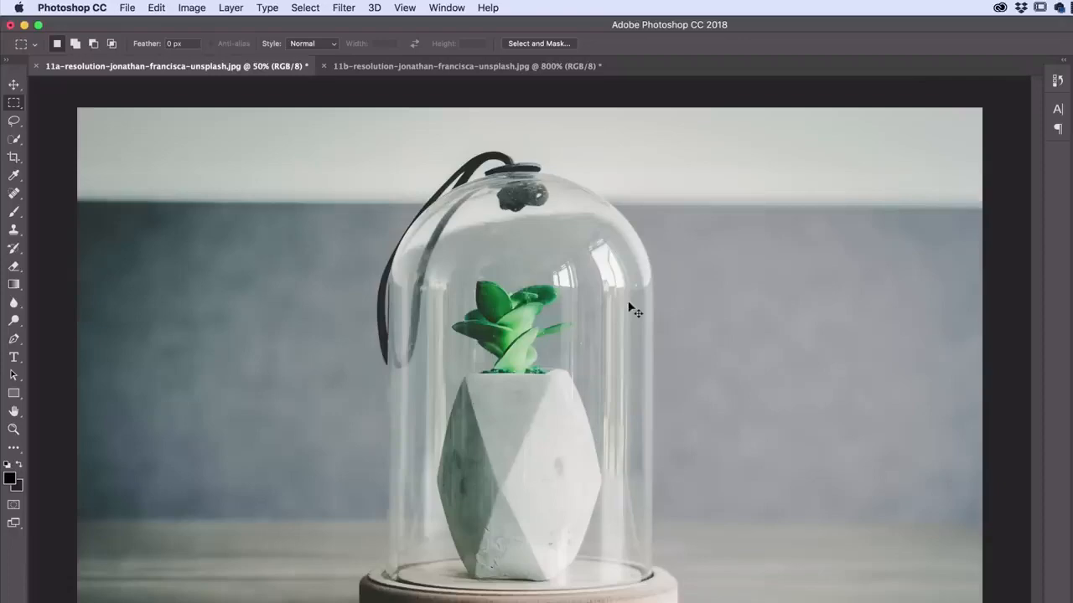
{"action": "key", "text": "super+equal"}
{"action": "key", "text": "super+equal"}
{"action": "key", "text": "super+equal"}
{"action": "key", "text": "super+equal"}
{"action": "key", "text": "super+equal"}
{"action": "key", "text": "super+equal"}
{"action": "key", "text": "super+equal"}
{"action": "key", "text": "super+equal"}
{"action": "key", "text": "super+equal"}
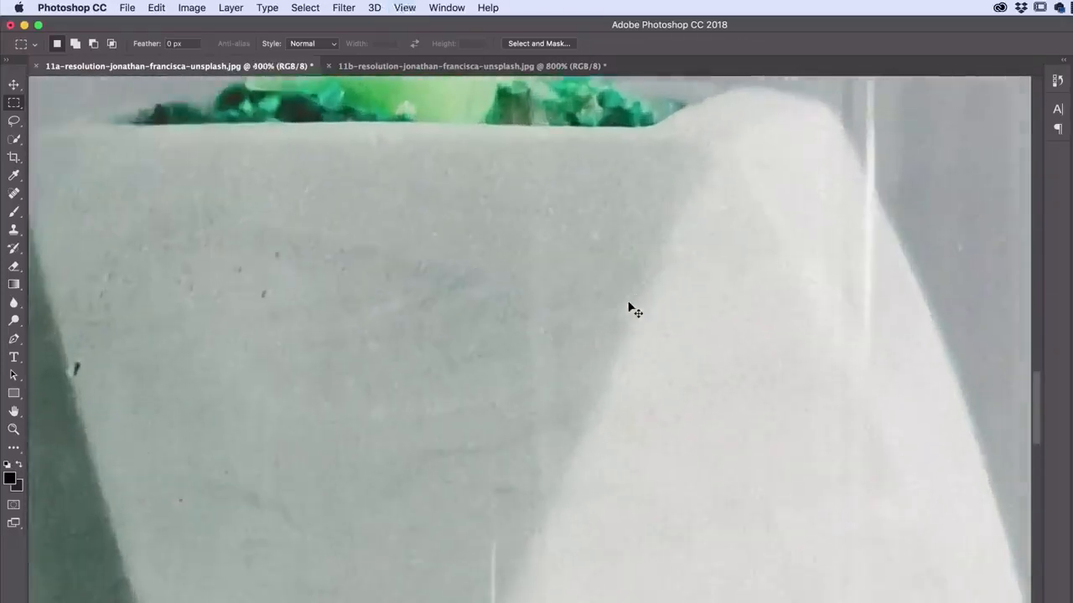
{"action": "key", "text": "super+equal"}
{"action": "key", "text": "super+equal"}
{"action": "key", "text": "super+equal"}
{"action": "key", "text": "super+equal"}
{"action": "key", "text": "super+equal"}
{"action": "key", "text": "super+equal"}
{"action": "key", "text": "super+equal"}
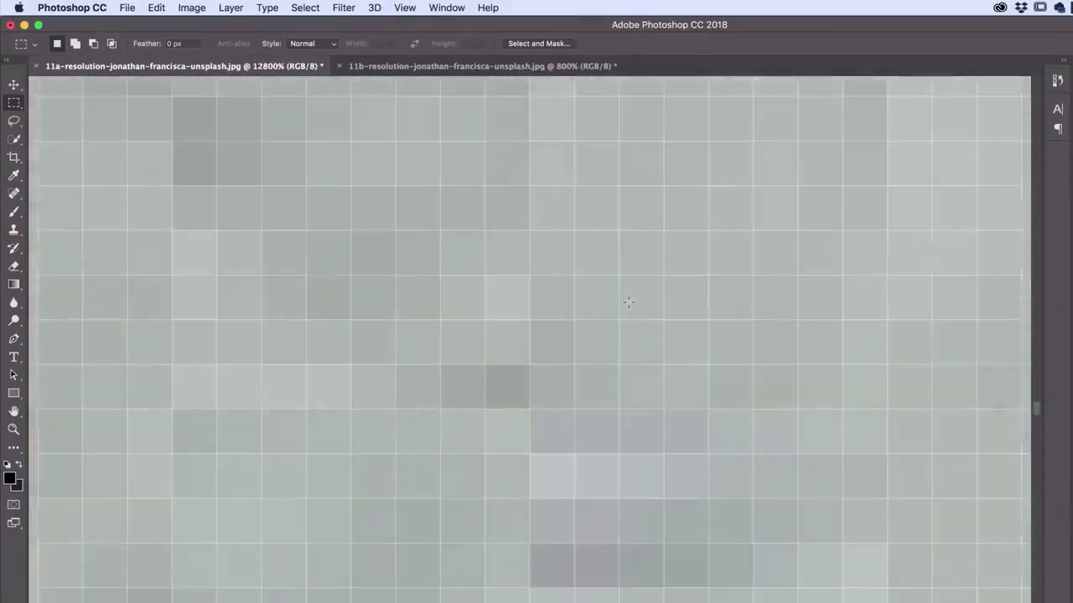
{"action": "key", "text": "super+0"}
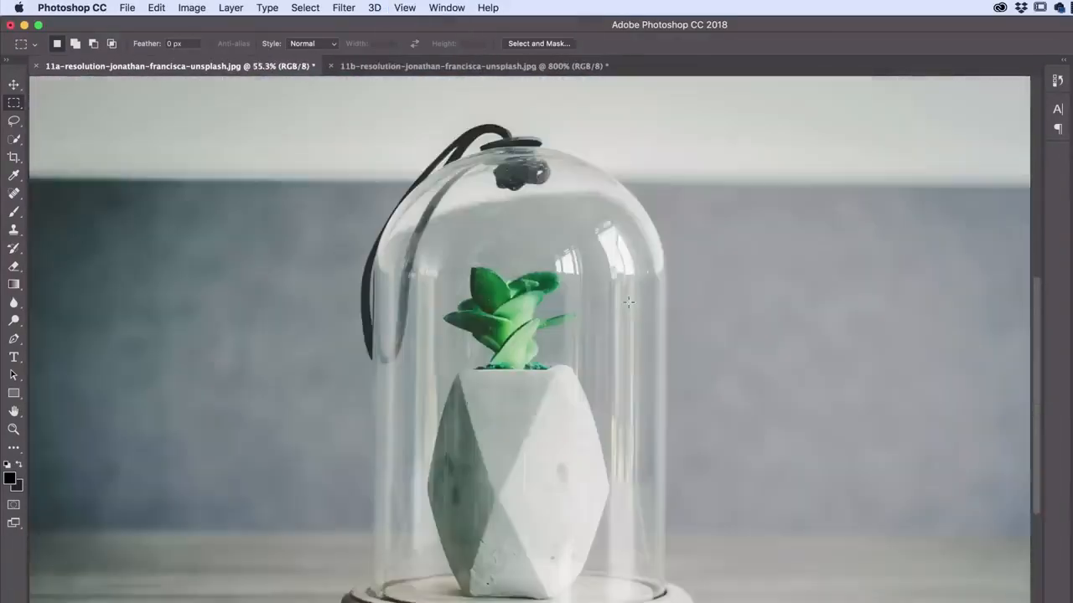
{"action": "key", "text": "super+minus"}
{"action": "key", "text": "super+minus"}
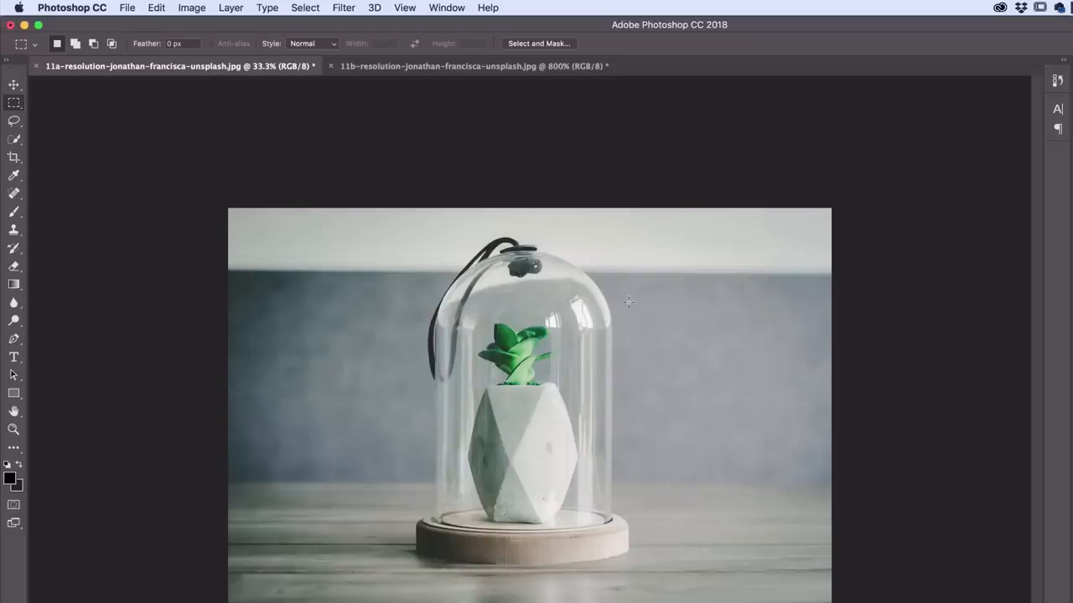
Examine the 11a photo's width, height and resolution in the Image Size settings, and leave them without applying changes
{"action": "left_click", "coordinate": [193, 10]}
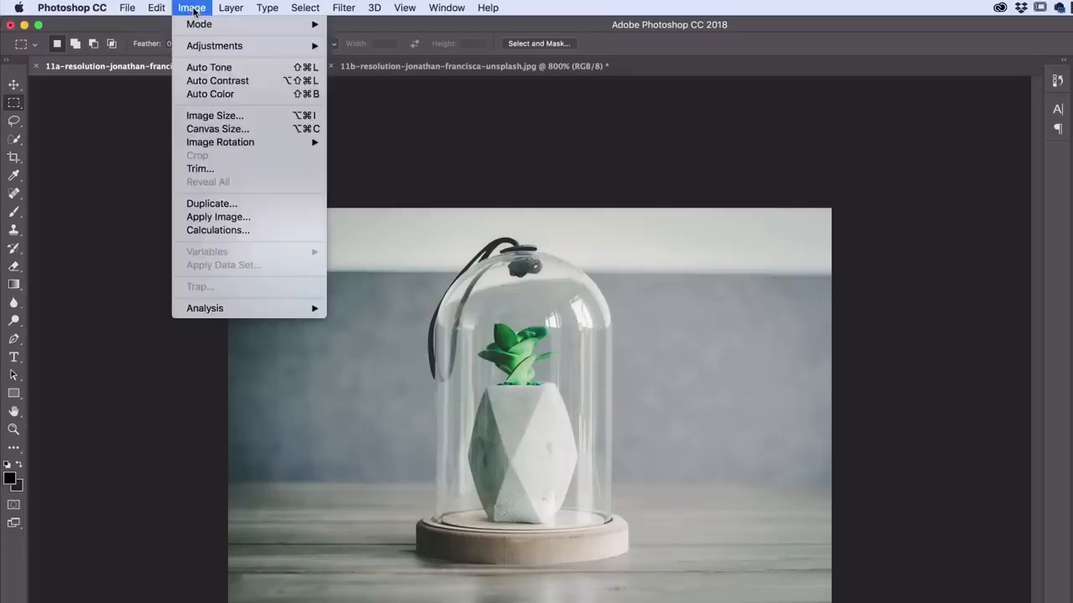
{"action": "left_click", "coordinate": [220, 116]}
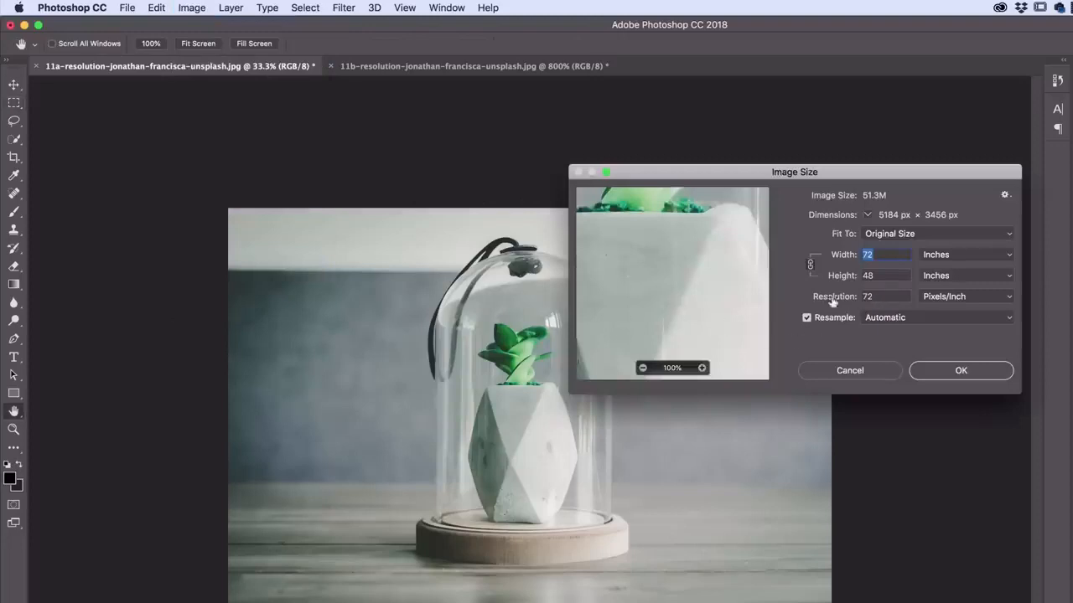
{"action": "key", "text": "Tab"}
{"action": "key", "text": "Tab"}
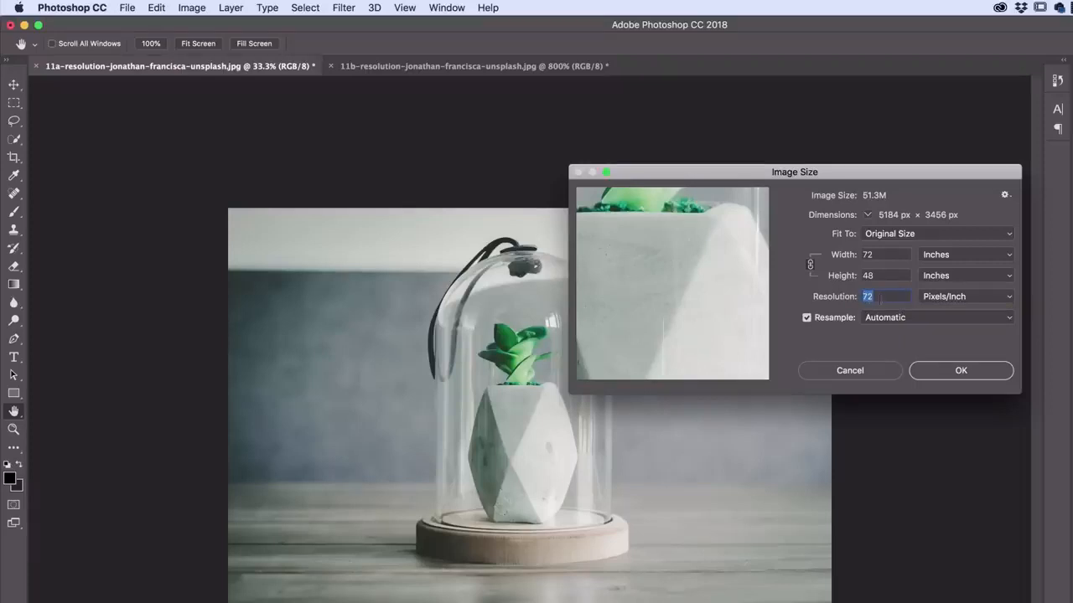
{"action": "left_click", "coordinate": [886, 256]}
{"action": "left_click", "coordinate": [876, 372]}
{"action": "key", "text": "m"}
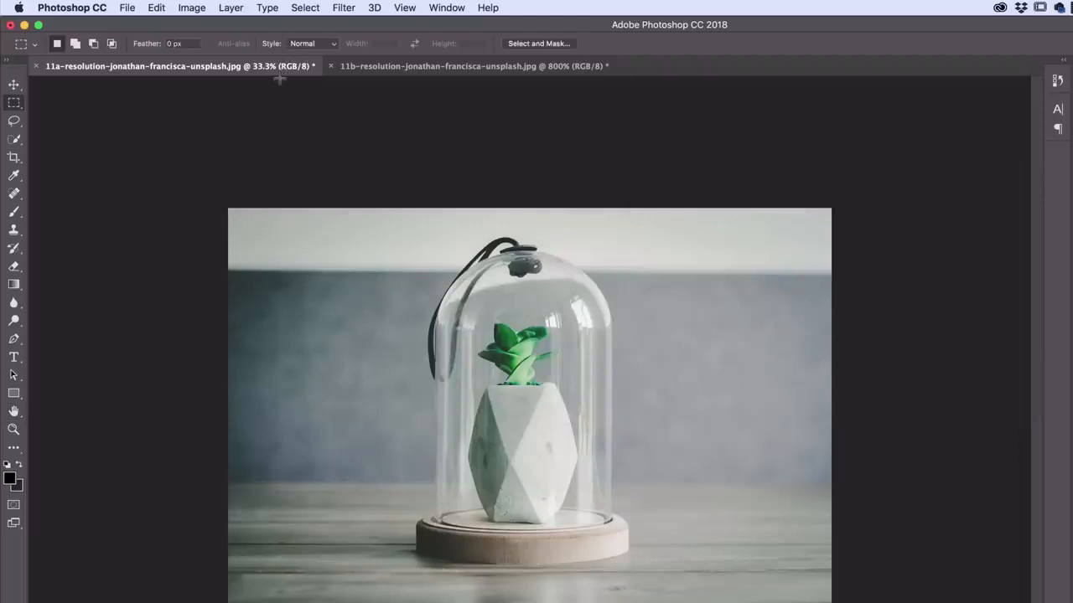
Try setting the 11a photo's resolution to 300 pixels/inch in Image Size with Resample turned off
{"action": "left_click", "coordinate": [190, 8]}
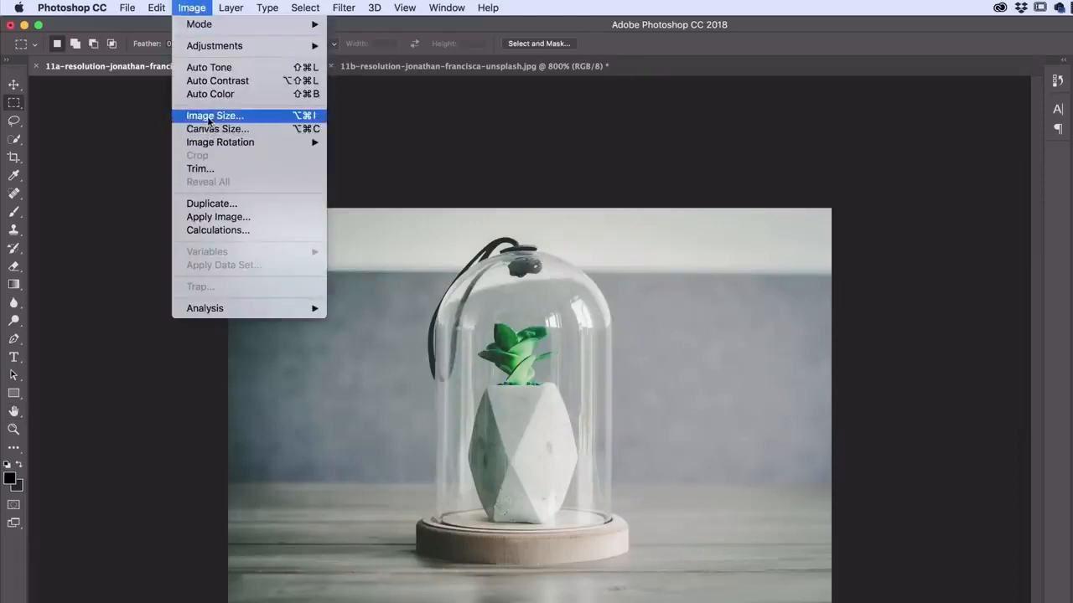
{"action": "left_click", "coordinate": [209, 120]}
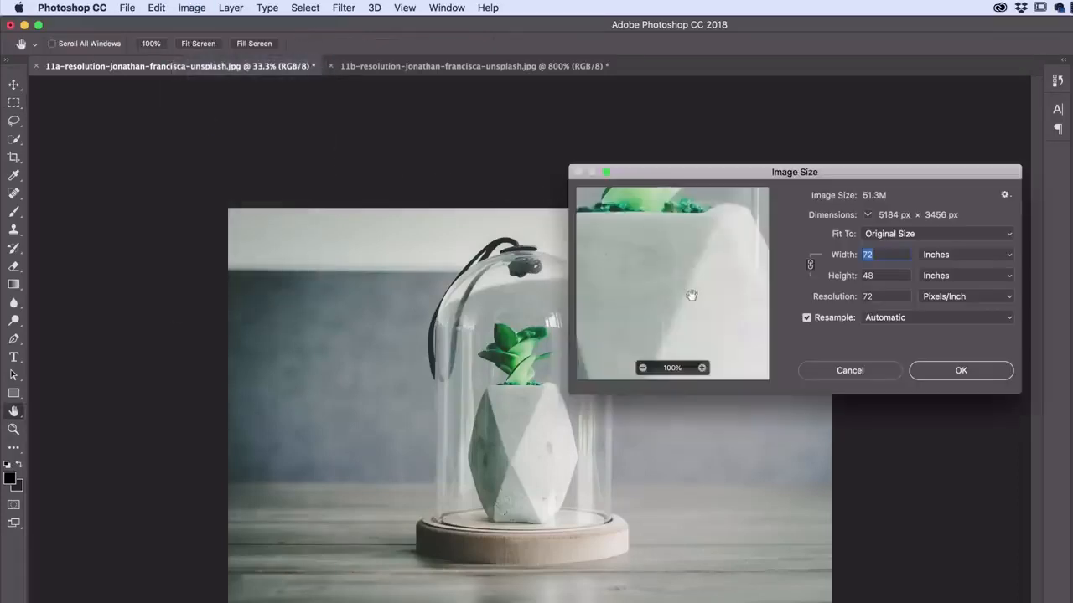
{"action": "left_click", "coordinate": [806, 318]}
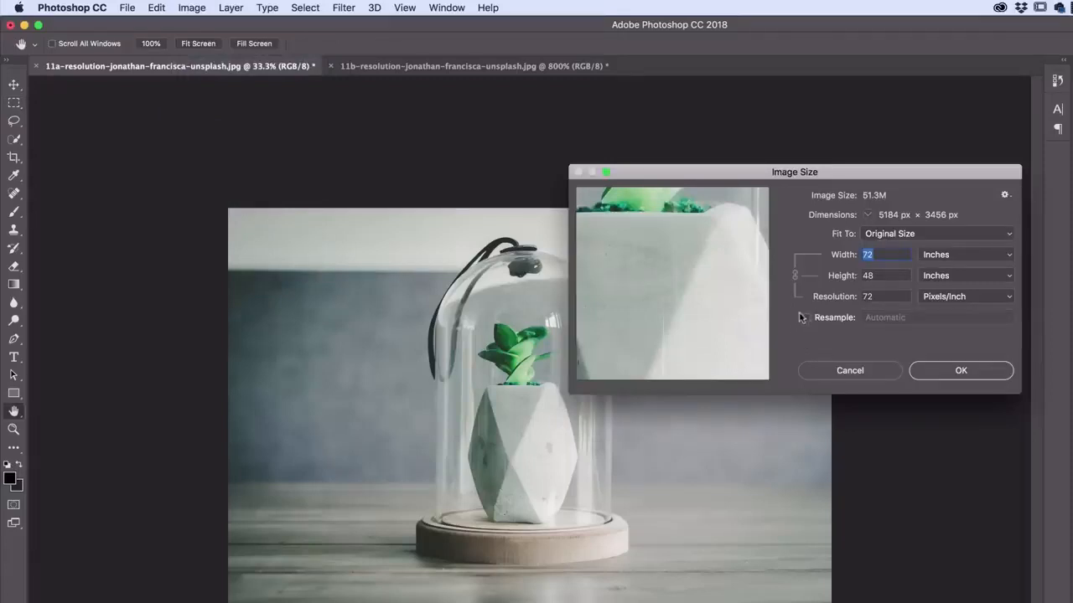
{"action": "left_click", "coordinate": [882, 298]}
{"action": "type", "text": "300"}
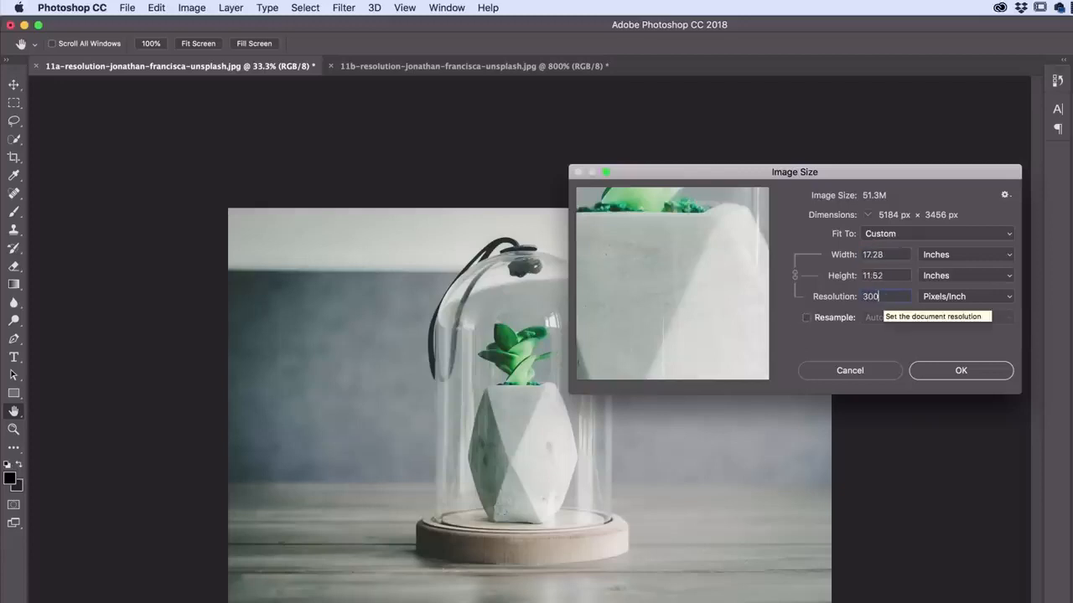
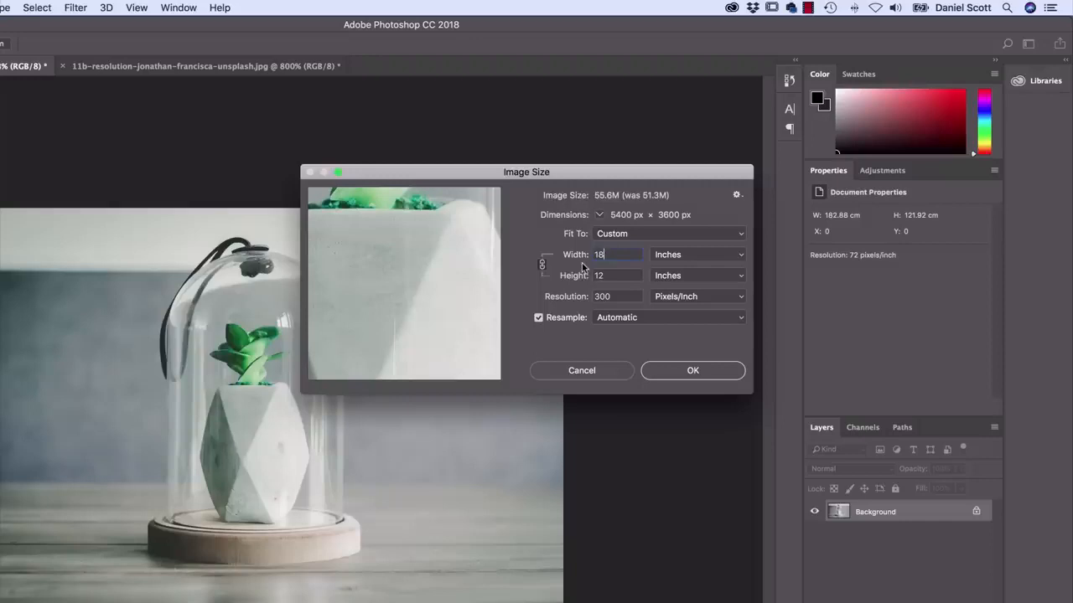
Try a 22-inch image width with Resample on, inspect the plant in the preview, and toggle Resample
{"action": "type", "text": "22"}
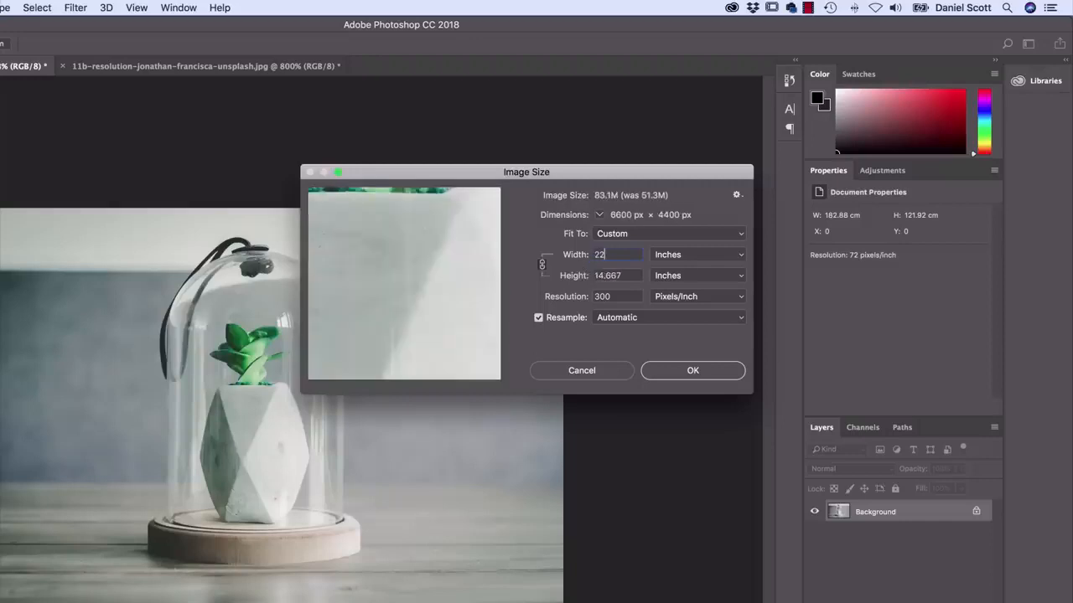
{"action": "left_click_drag", "start_coordinate": [377, 273], "coordinate": [440, 283]}
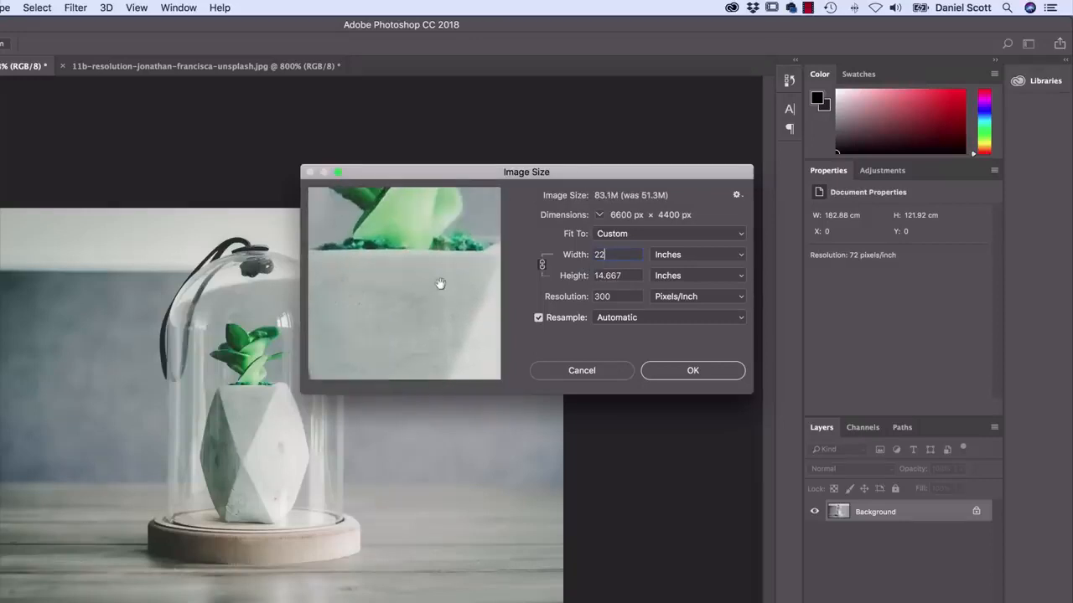
{"action": "mouse_move", "coordinate": [391, 293]}
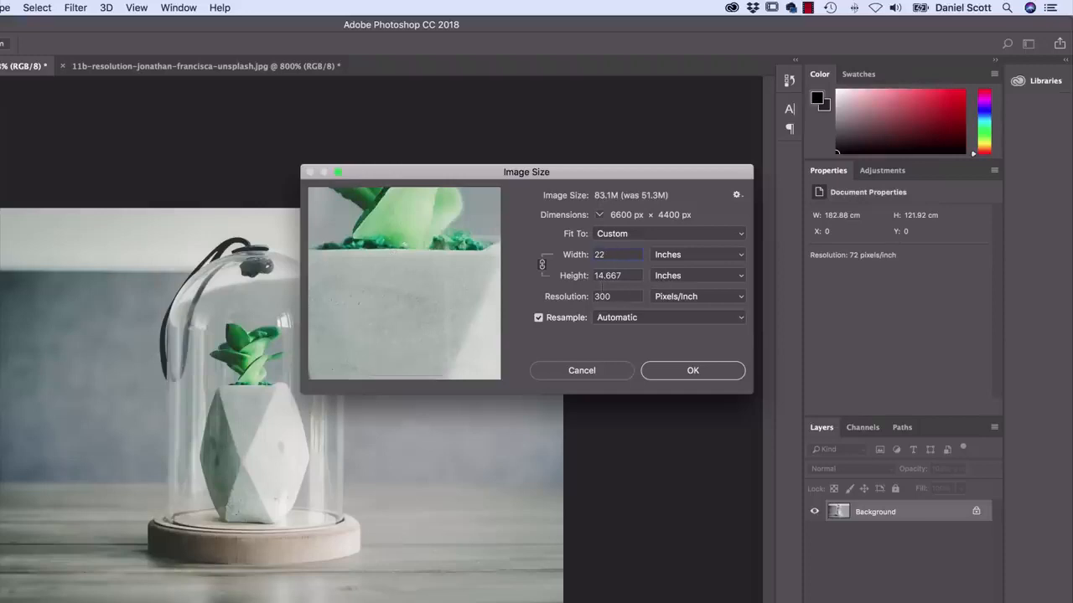
{"action": "left_click", "coordinate": [537, 317]}
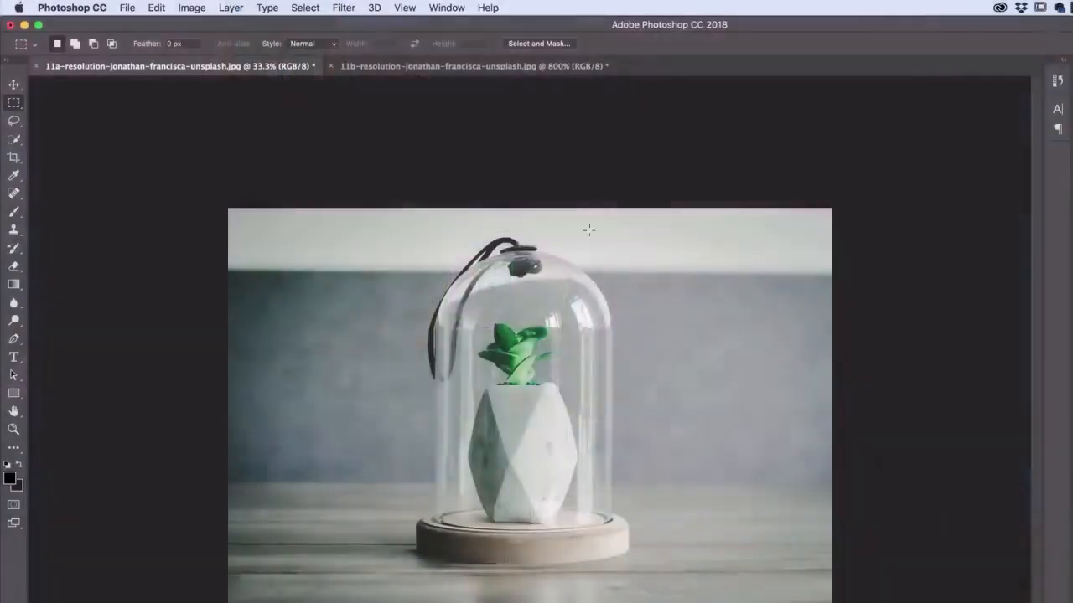
Turn off Resample in the 11a photo's Image Size settings
{"action": "left_click", "coordinate": [187, 7]}
{"action": "left_click", "coordinate": [216, 109]}
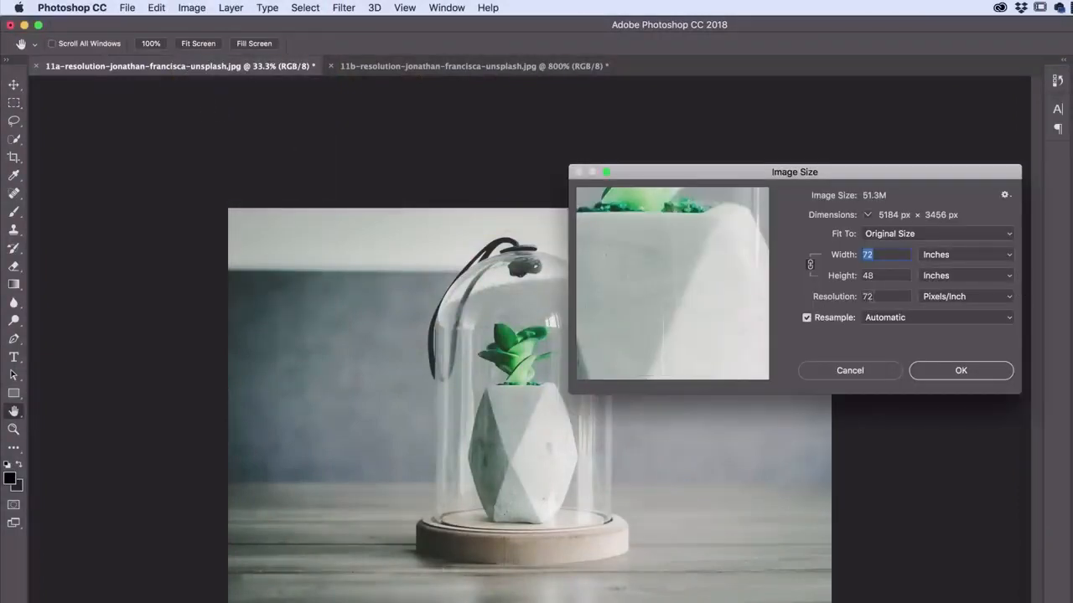
{"action": "left_click", "coordinate": [879, 297]}
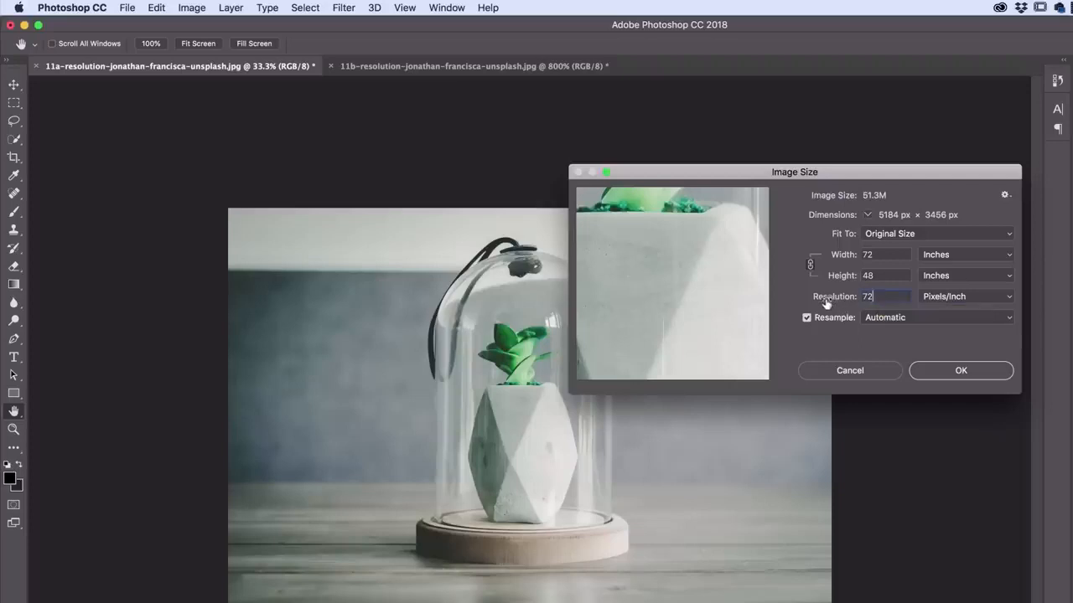
{"action": "left_click", "coordinate": [806, 318]}
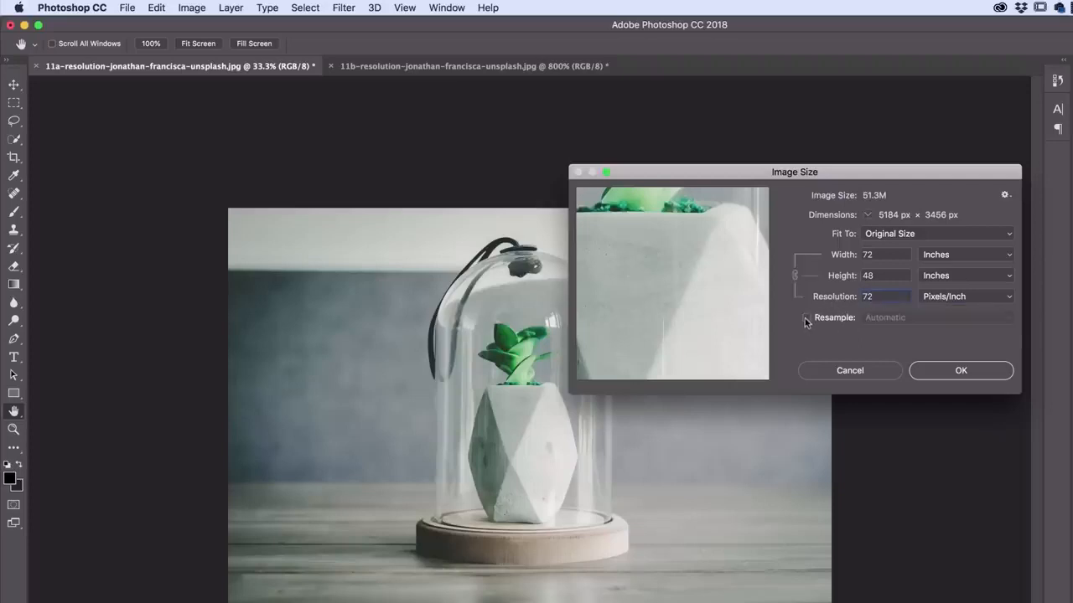
Enable resampling in the Image Size settings and resize the photo to a width of 1600 pixels
{"action": "left_click", "coordinate": [807, 321]}
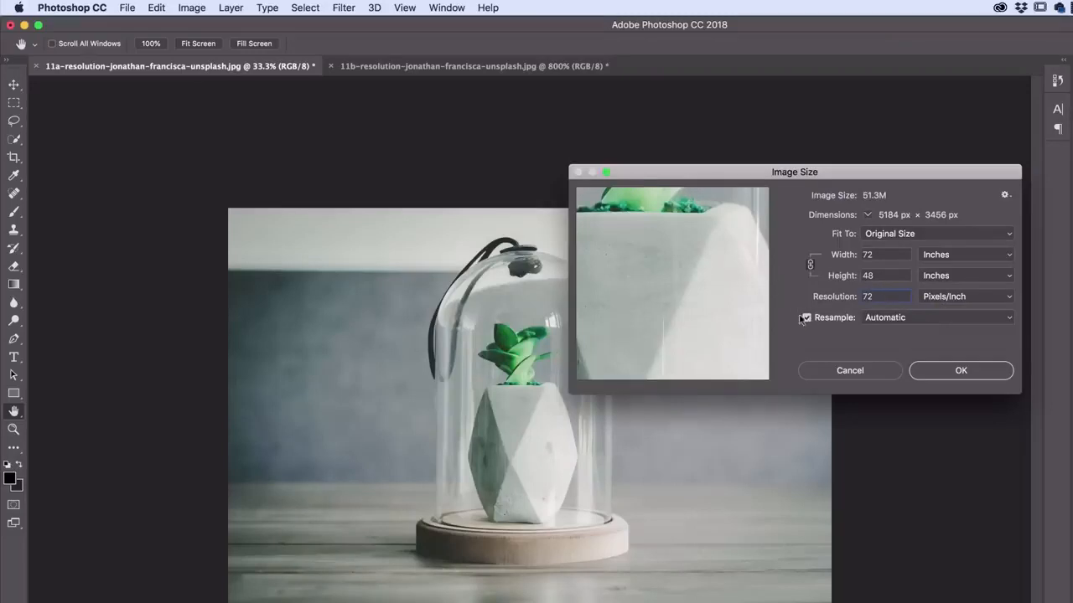
{"action": "left_click", "coordinate": [951, 254]}
{"action": "left_click", "coordinate": [938, 242]}
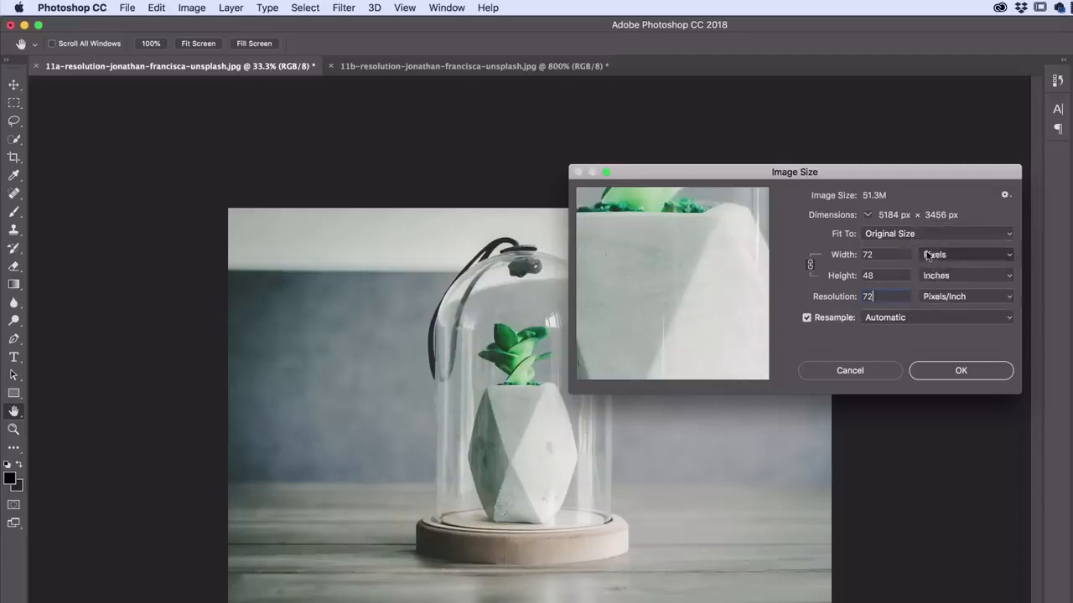
{"action": "double_click", "coordinate": [893, 254]}
{"action": "type", "text": "1600"}
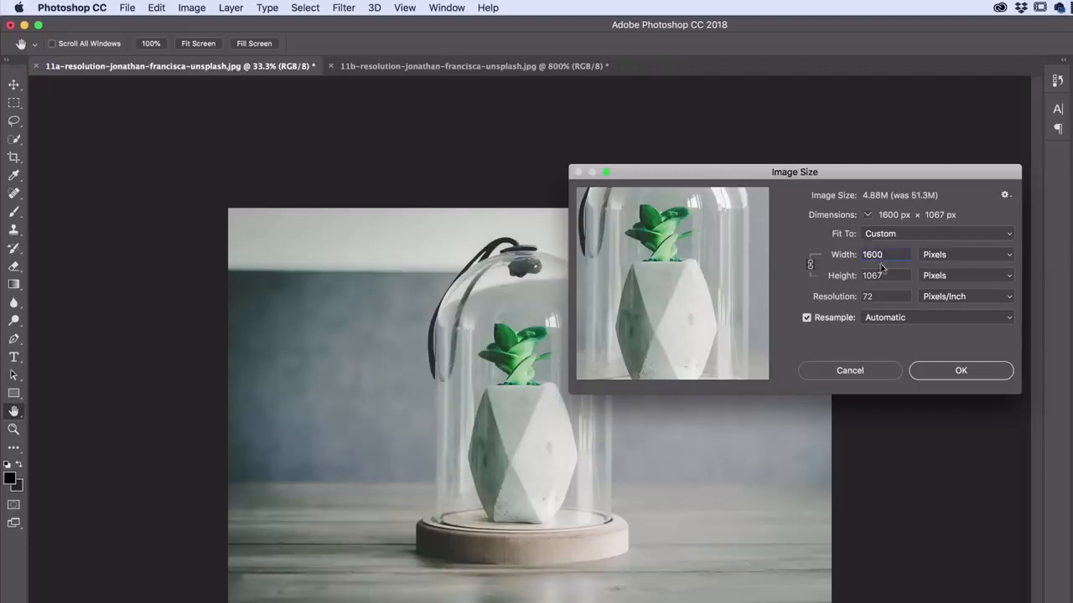
{"action": "key", "text": "Right"}
{"action": "left_click", "coordinate": [963, 370]}
{"action": "key", "text": "m"}
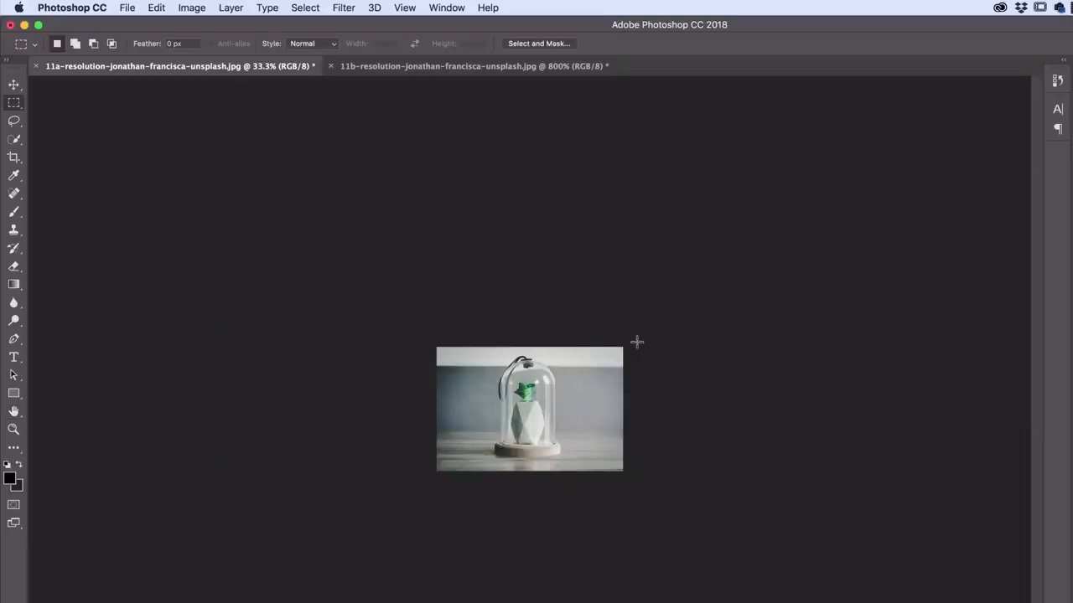
Start a new document from the Photo presets and set its dimension units to pixels
{"action": "left_click", "coordinate": [126, 7]}
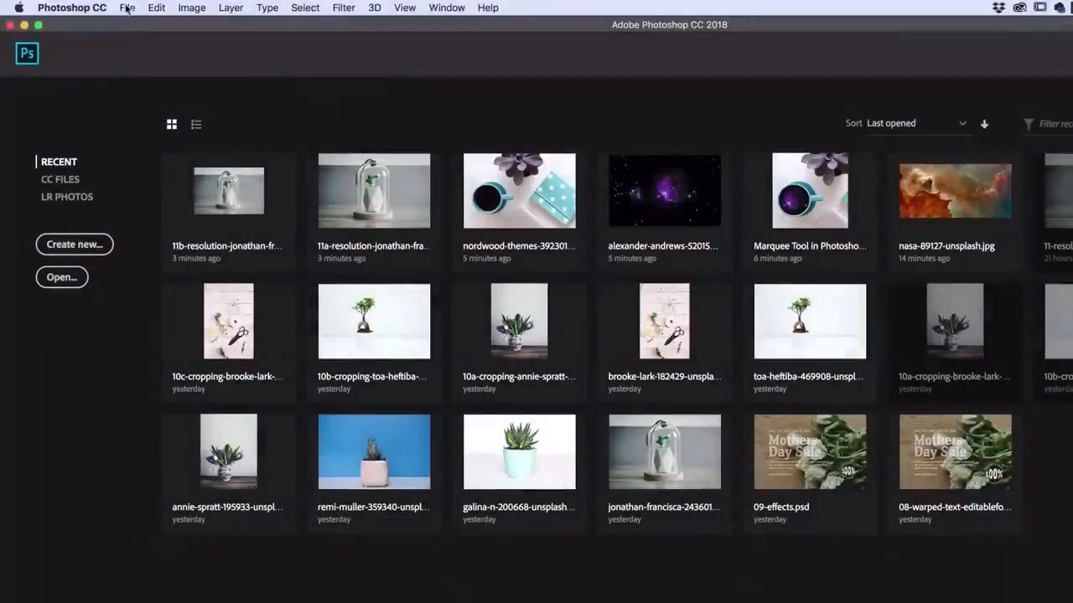
{"action": "left_click", "coordinate": [127, 8]}
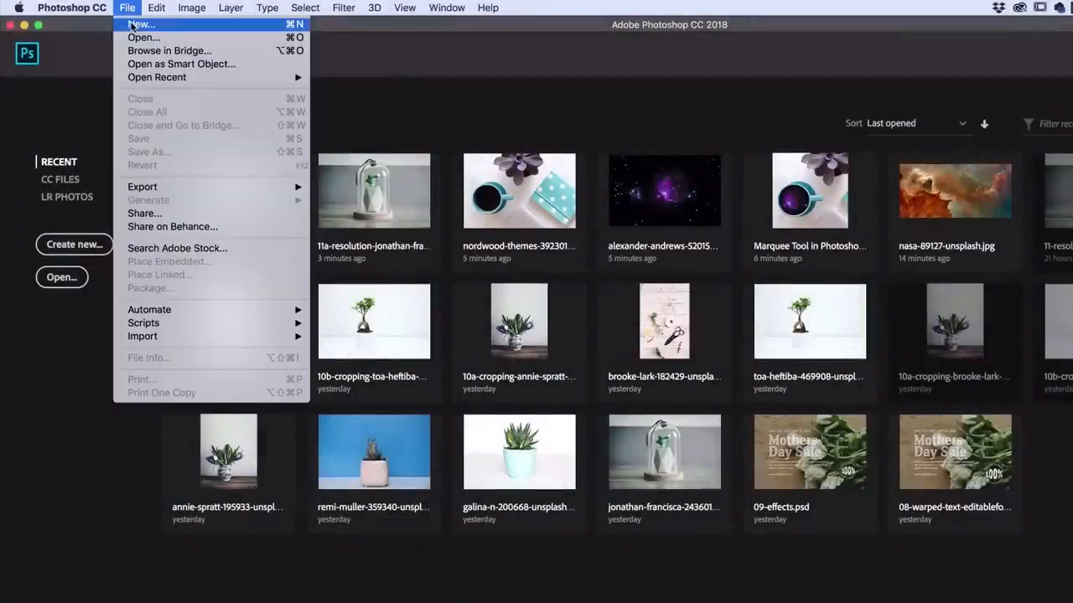
{"action": "left_click", "coordinate": [141, 24]}
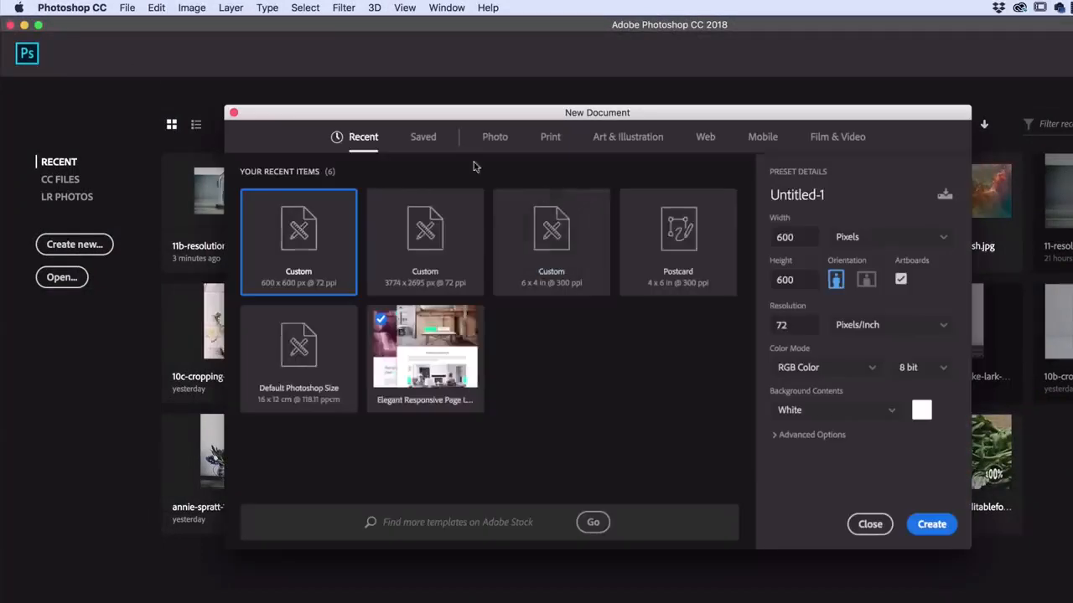
{"action": "left_click", "coordinate": [494, 138]}
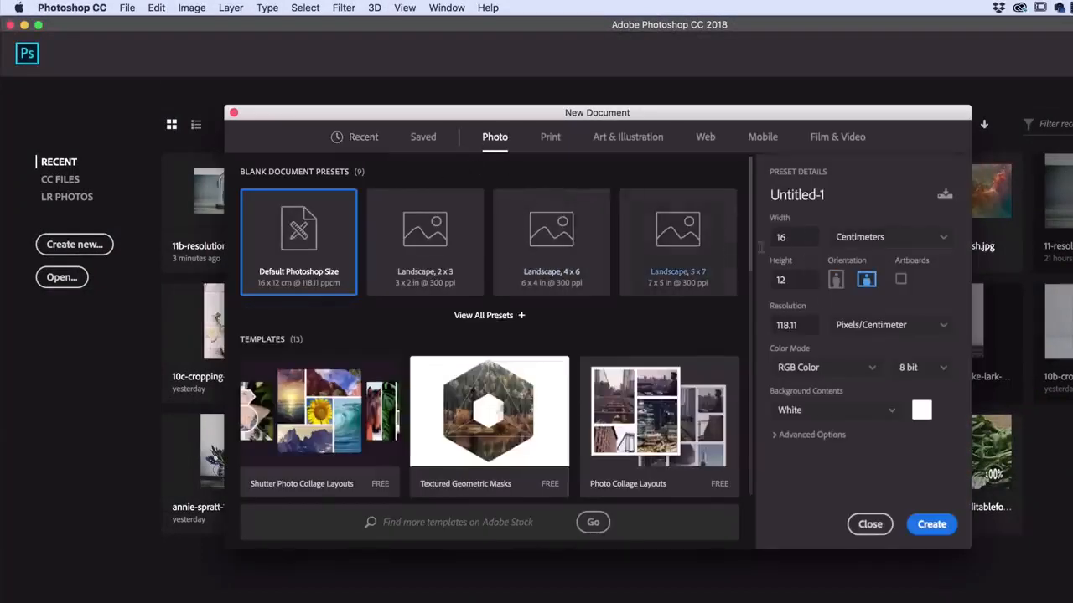
{"action": "left_click", "coordinate": [863, 241]}
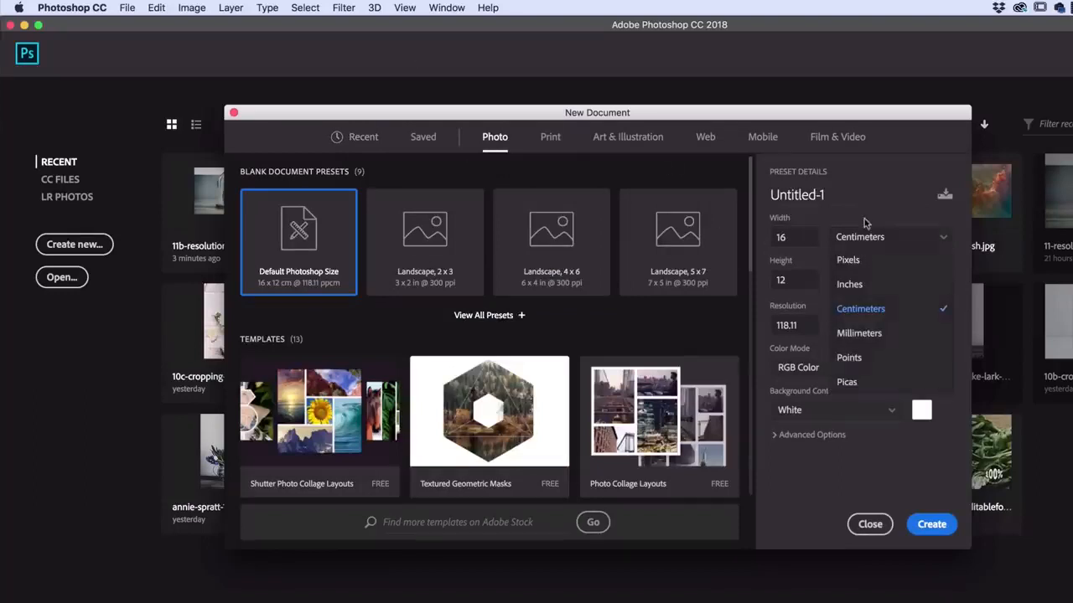
{"action": "left_click", "coordinate": [855, 257]}
Set the new document's width and height to 600 pixels and its resolution to 72
{"action": "double_click", "coordinate": [801, 238]}
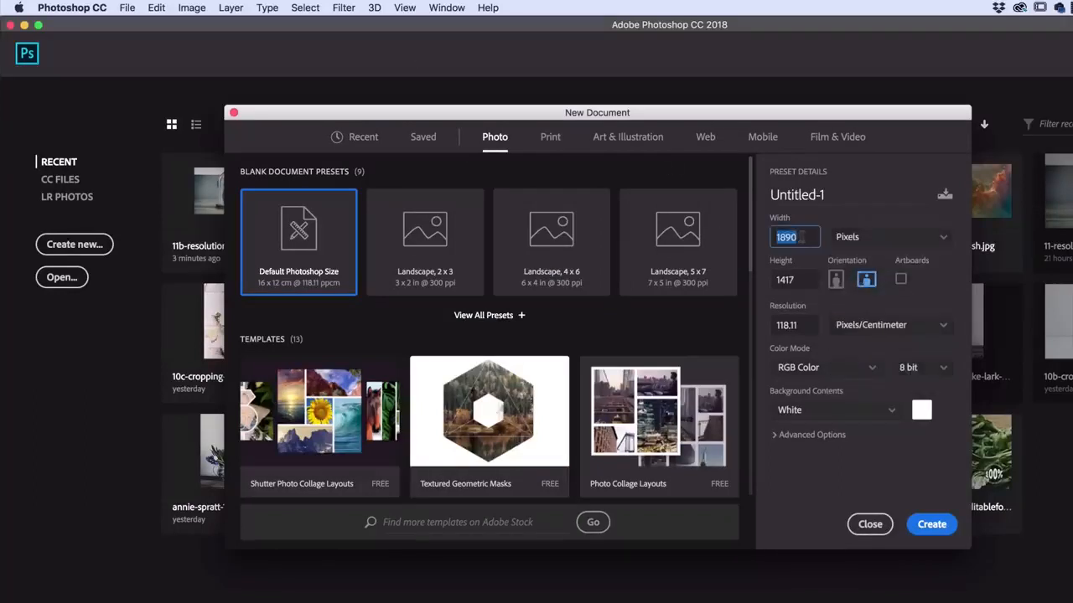
{"action": "type", "text": "600"}
{"action": "key", "text": "Tab"}
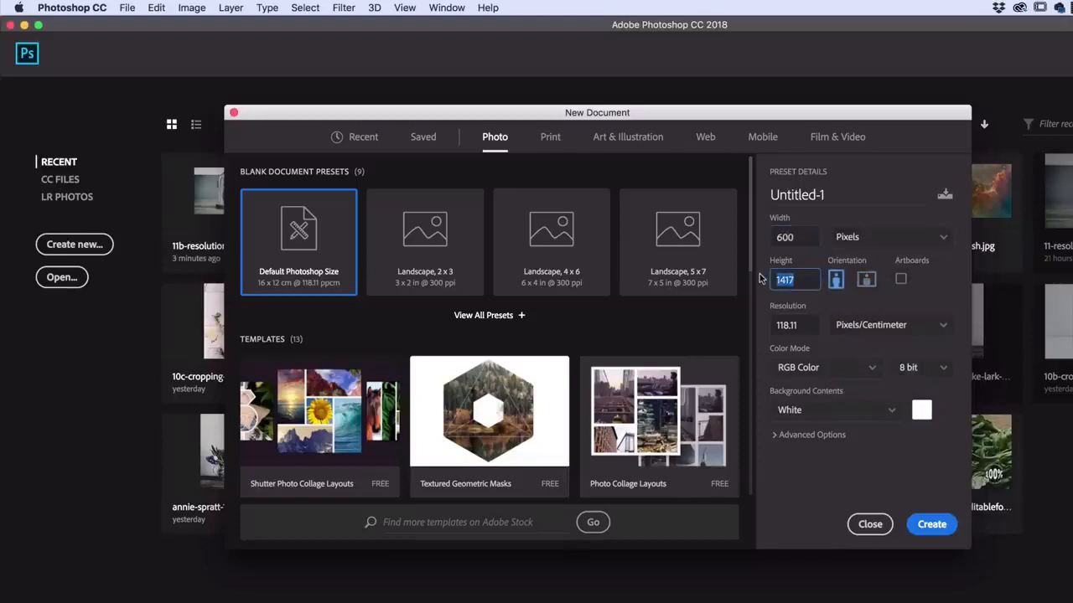
{"action": "type", "text": "600"}
{"action": "key", "text": "Tab"}
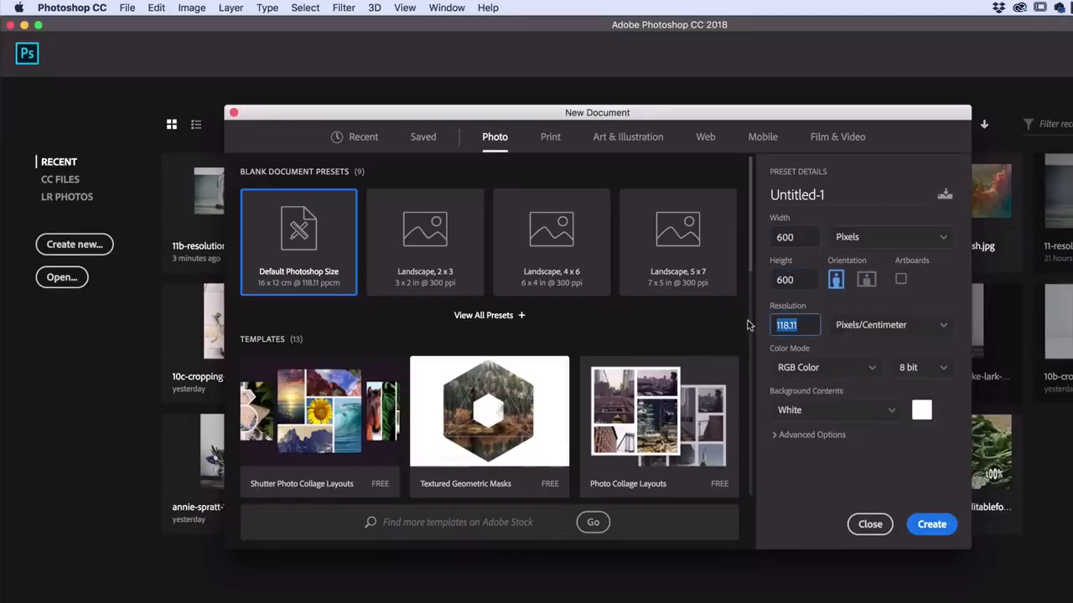
{"action": "type", "text": "72"}
{"action": "left_click", "coordinate": [798, 459]}
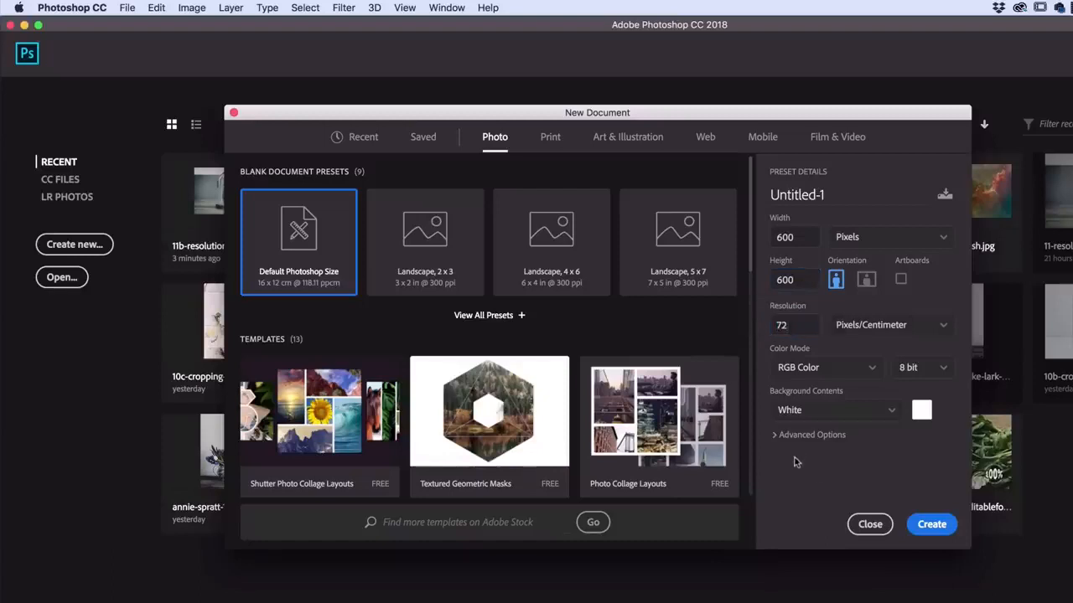
Set the width and height to 1200 pixels each and create the document
{"action": "double_click", "coordinate": [798, 238]}
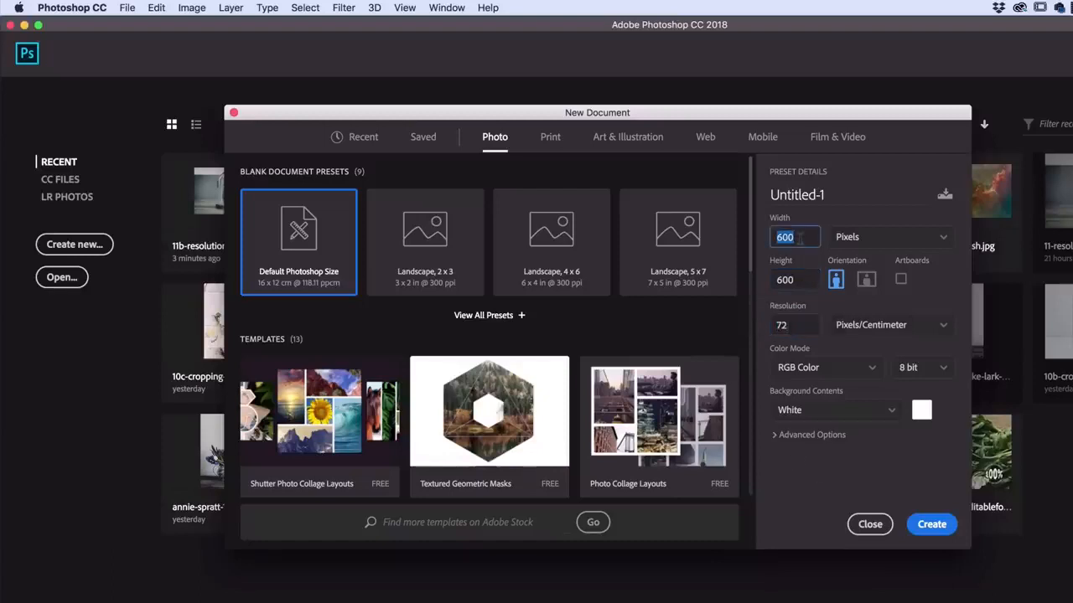
{"action": "type", "text": "12"}
{"action": "double_click", "coordinate": [800, 279]}
{"action": "type", "text": "1"}
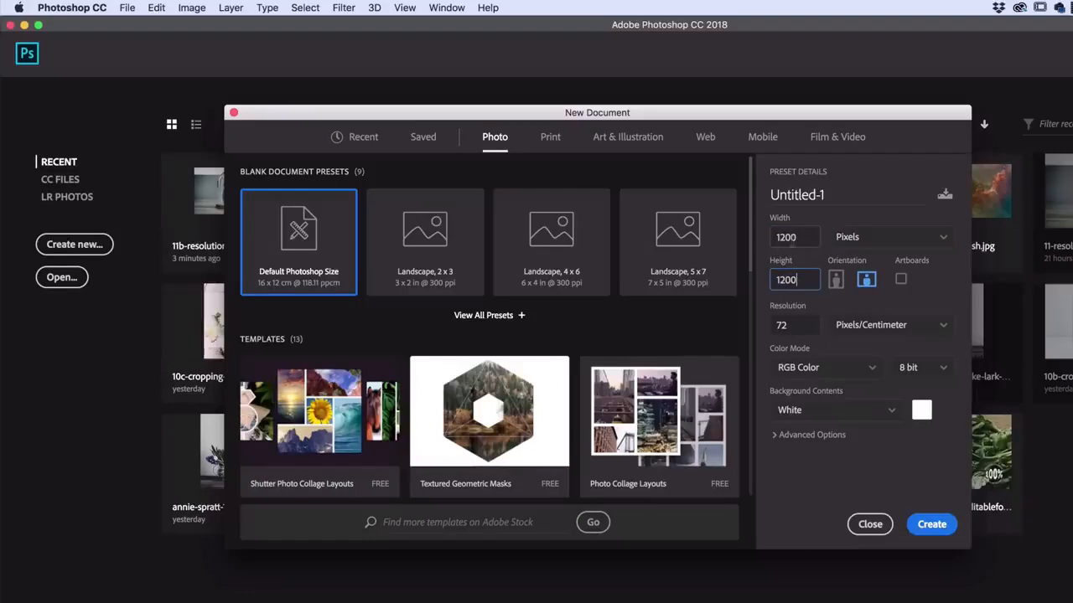
{"action": "double_click", "coordinate": [796, 238]}
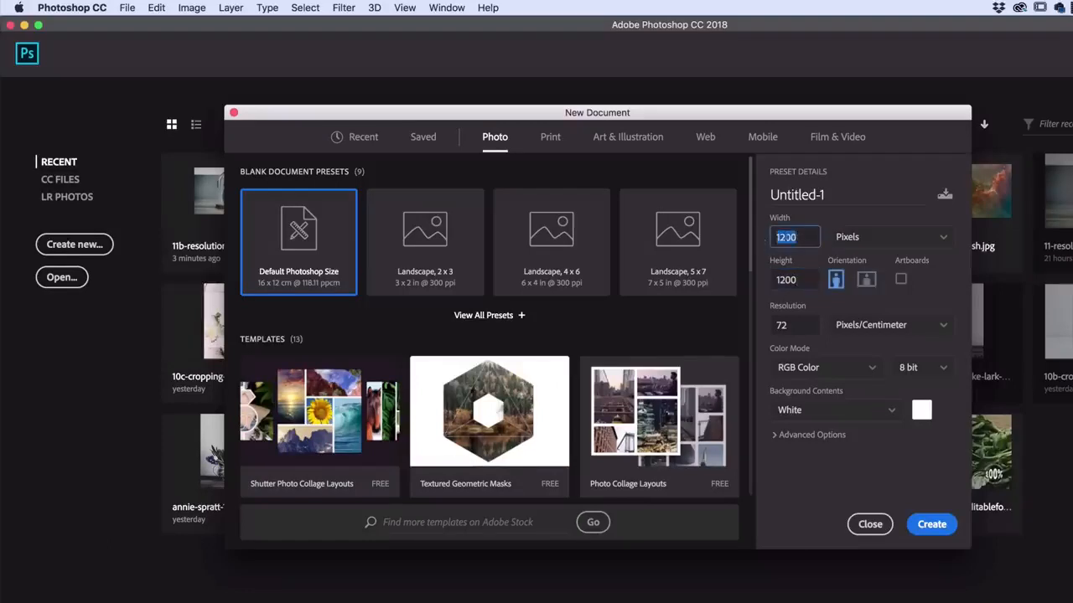
{"action": "left_click", "coordinate": [803, 238]}
{"action": "left_click", "coordinate": [934, 525]}
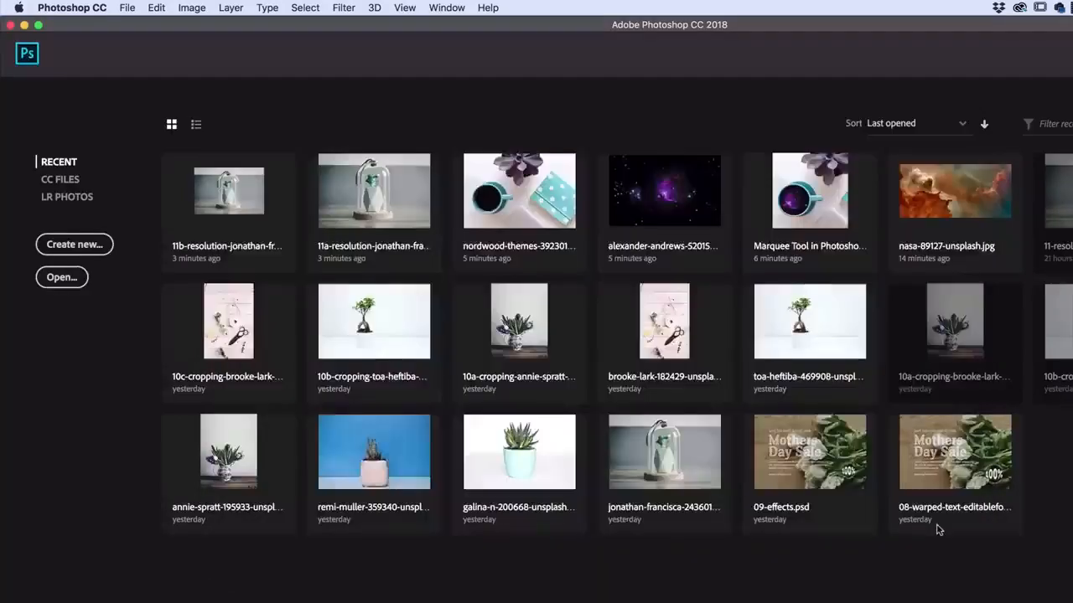
Open the 12a and 12b marquee images together from the Source Files folder
{"action": "left_click", "coordinate": [131, 10]}
{"action": "left_click", "coordinate": [138, 39]}
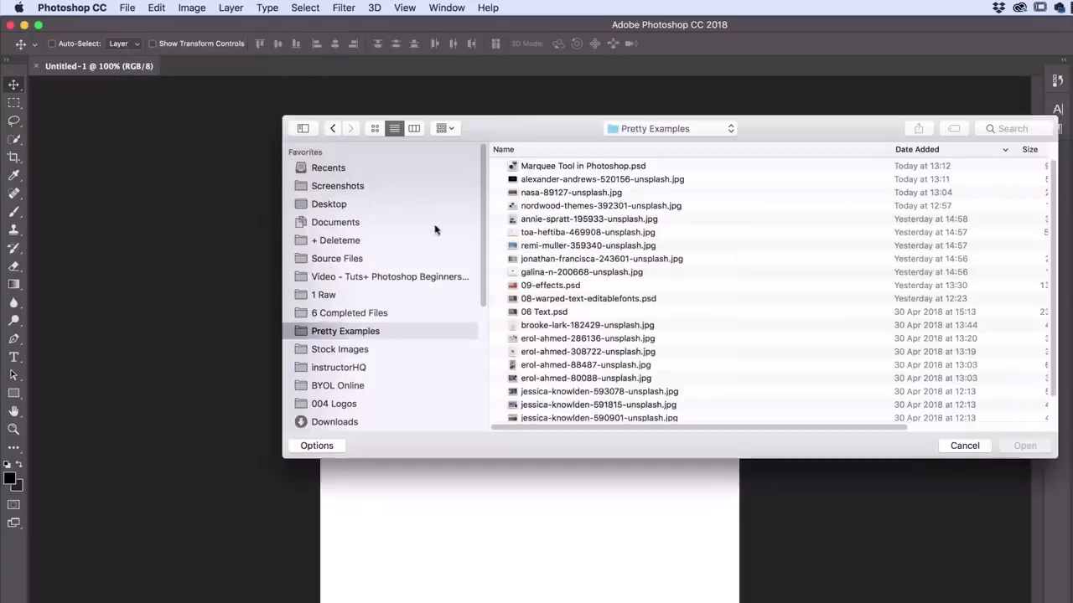
{"action": "left_click", "coordinate": [348, 261]}
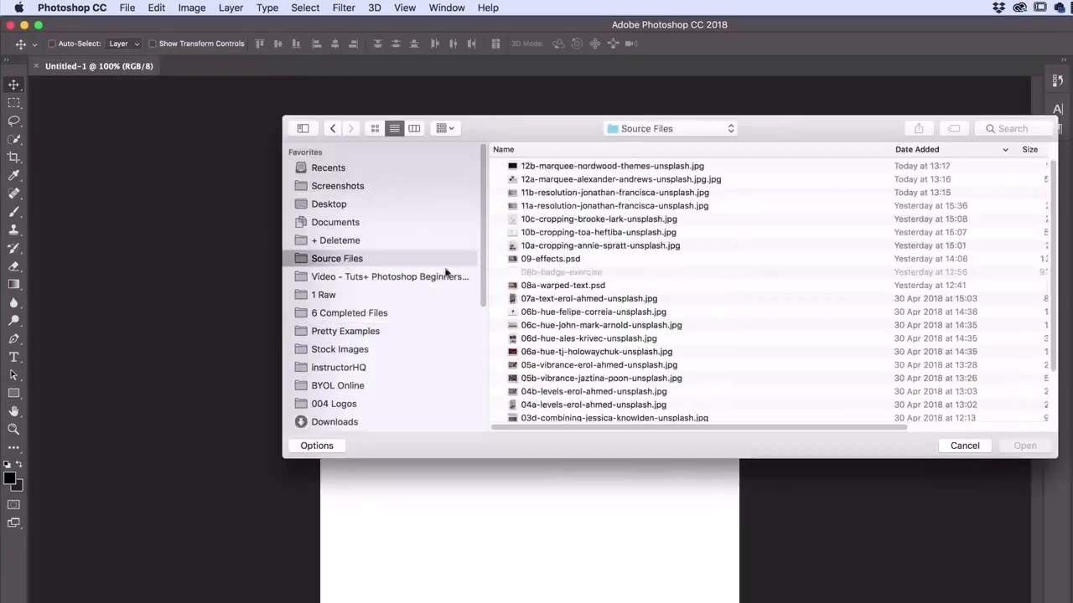
{"action": "left_click", "coordinate": [555, 151]}
{"action": "scroll", "coordinate": [533, 295], "scroll_direction": "down", "scroll_amount": 3}
{"action": "left_click", "coordinate": [554, 404]}
{"action": "left_click", "coordinate": [546, 417], "text": "shift"}
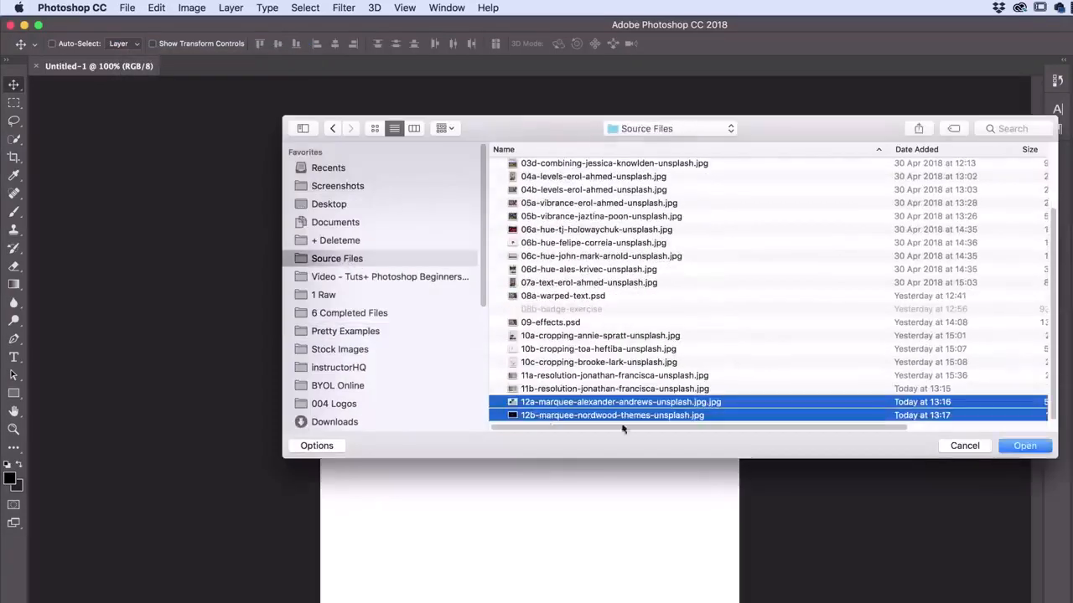
{"action": "left_click", "coordinate": [1028, 447]}
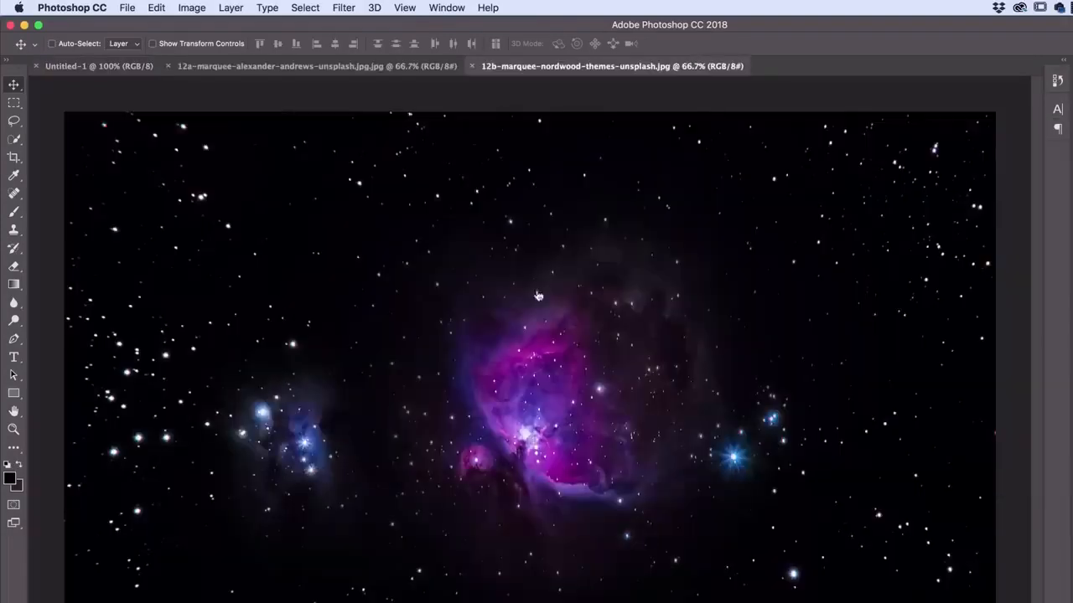
In the 12a image, draw a rectangular marquee selection around the mug and most of the plant
{"action": "left_click", "coordinate": [354, 69]}
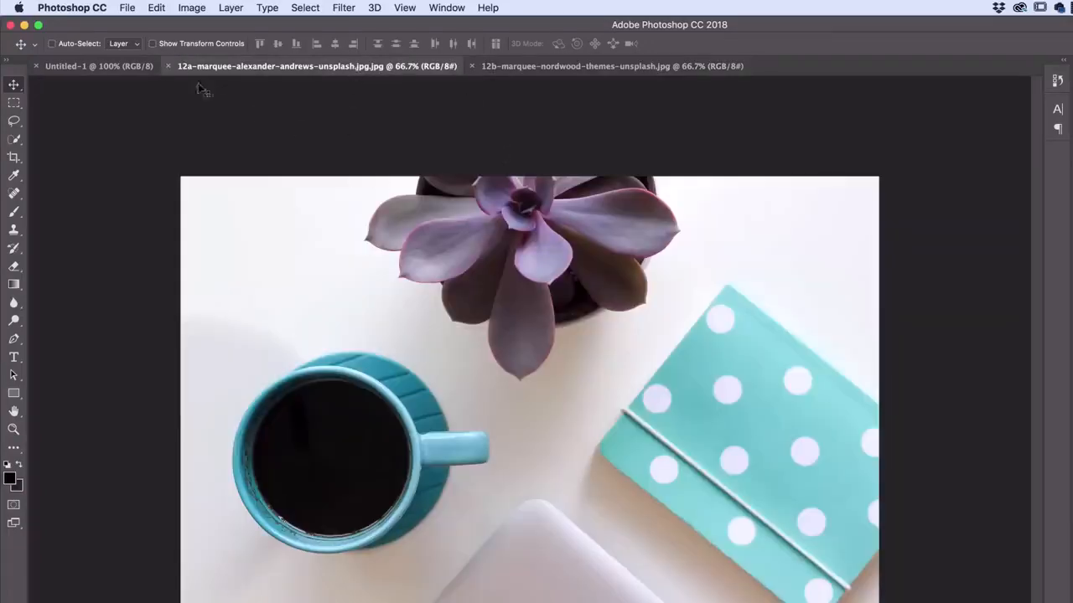
{"action": "left_click", "coordinate": [13, 102]}
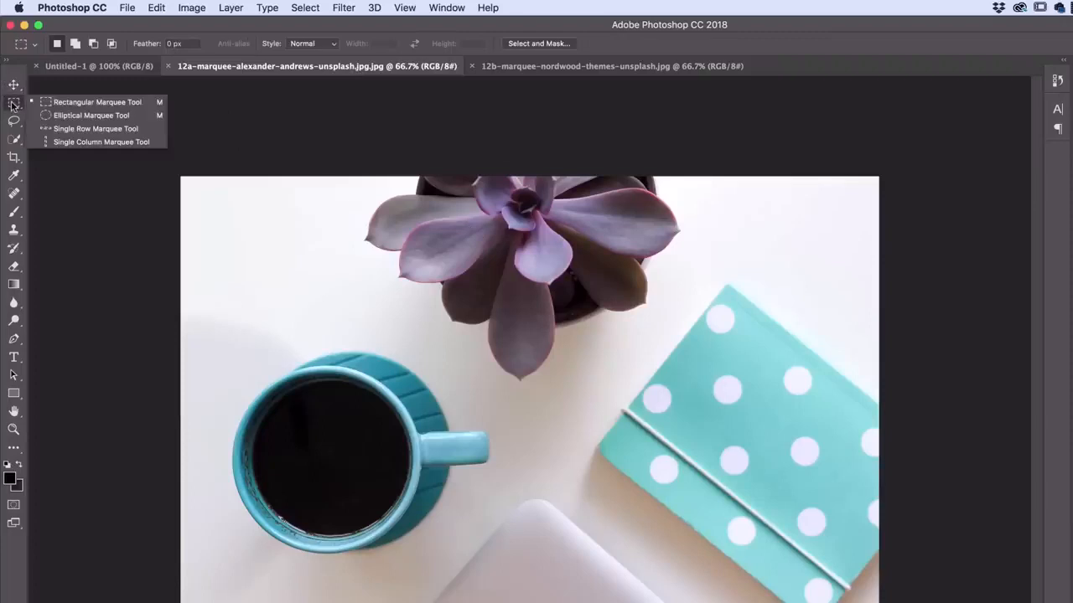
{"action": "left_click", "coordinate": [72, 104]}
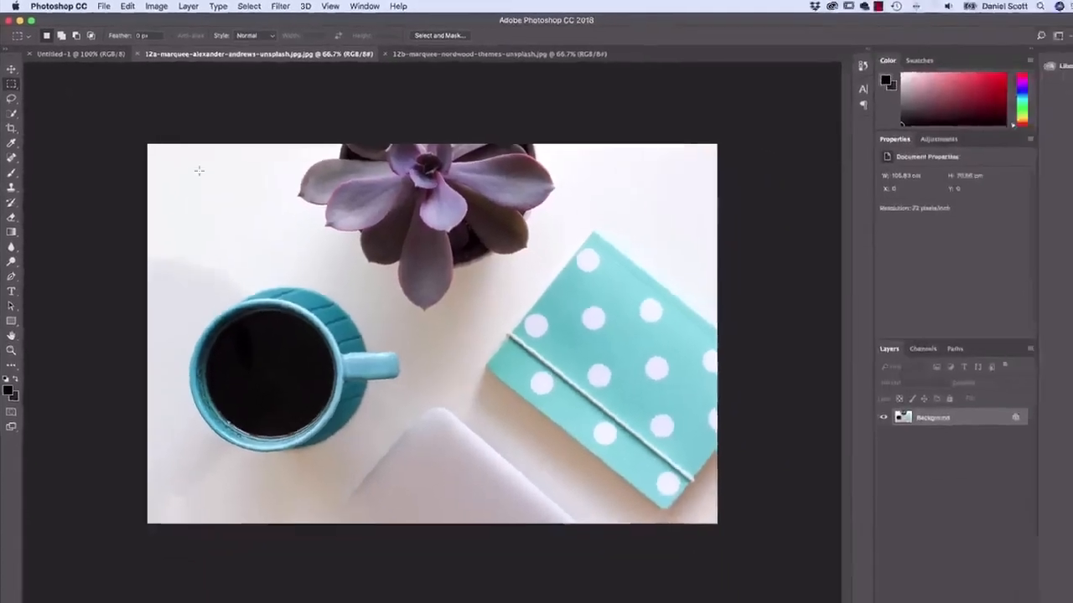
{"action": "left_click_drag", "start_coordinate": [197, 189], "coordinate": [487, 495]}
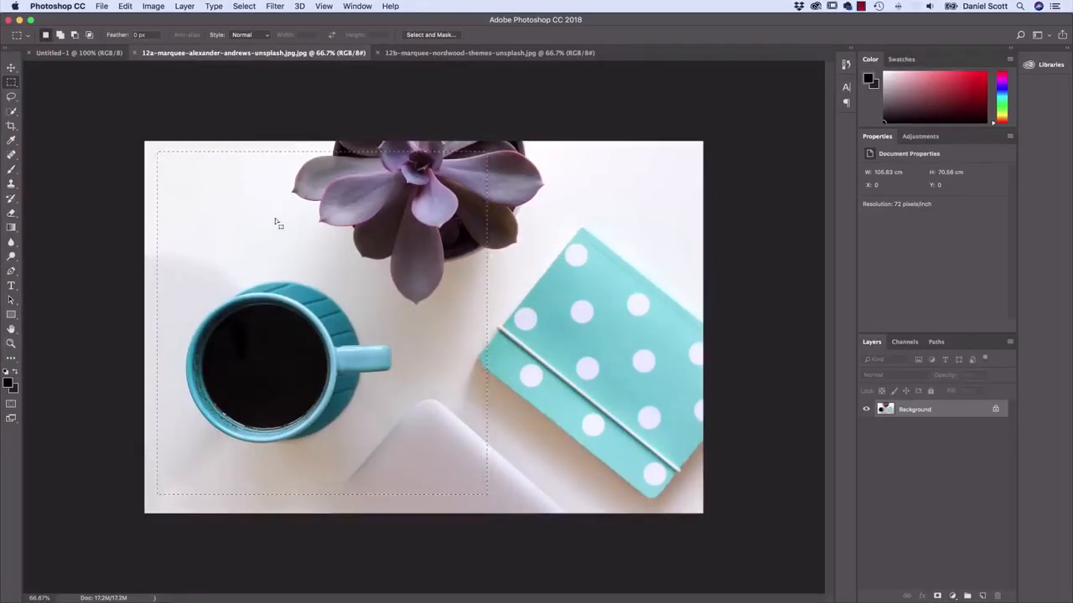
Deselect the area and draw a square marquee over nearly the full image height, including the mug and plant
{"action": "left_click", "coordinate": [243, 6]}
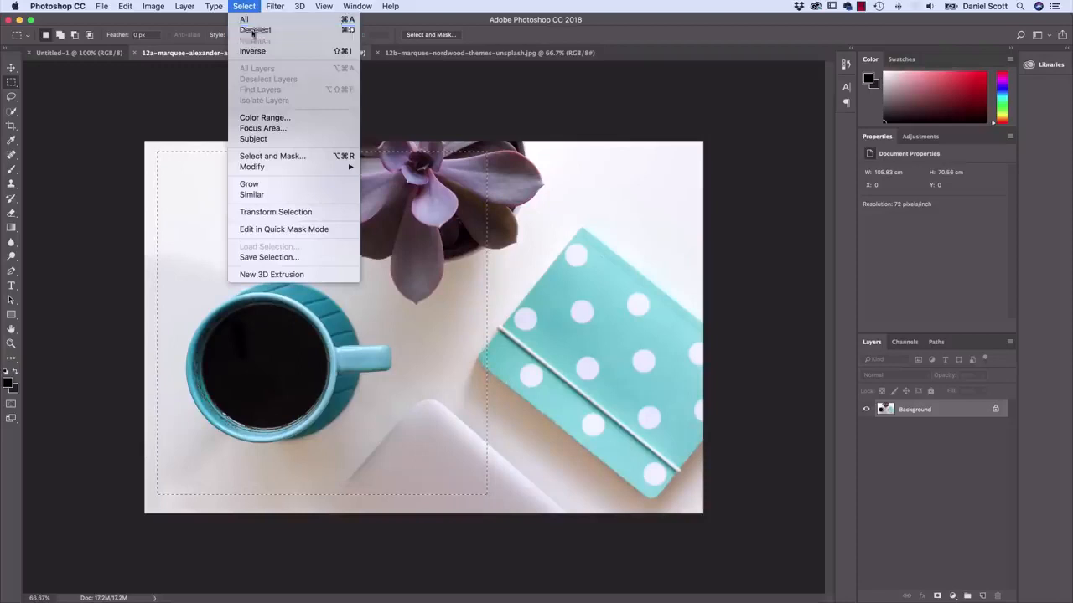
{"action": "left_click", "coordinate": [253, 30]}
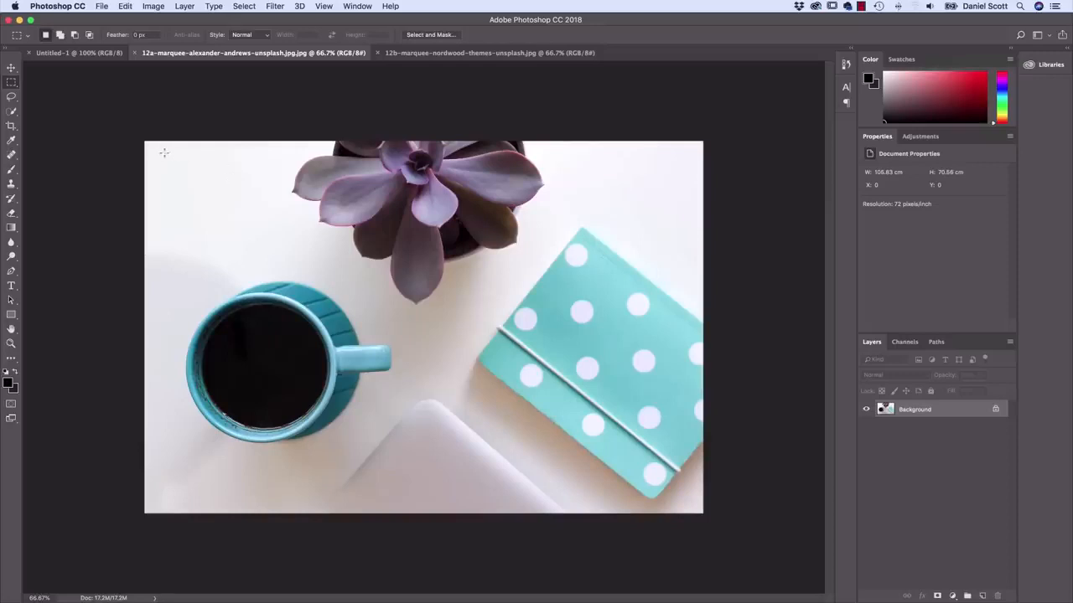
{"action": "left_click_drag", "start_coordinate": [146, 144], "coordinate": [513, 507]}
{"action": "mouse_move", "coordinate": [377, 249]}
{"action": "left_mouse_down"}
{"action": "mouse_move", "coordinate": [380, 260]}
{"action": "mouse_move", "coordinate": [367, 256]}
{"action": "left_mouse_up"}
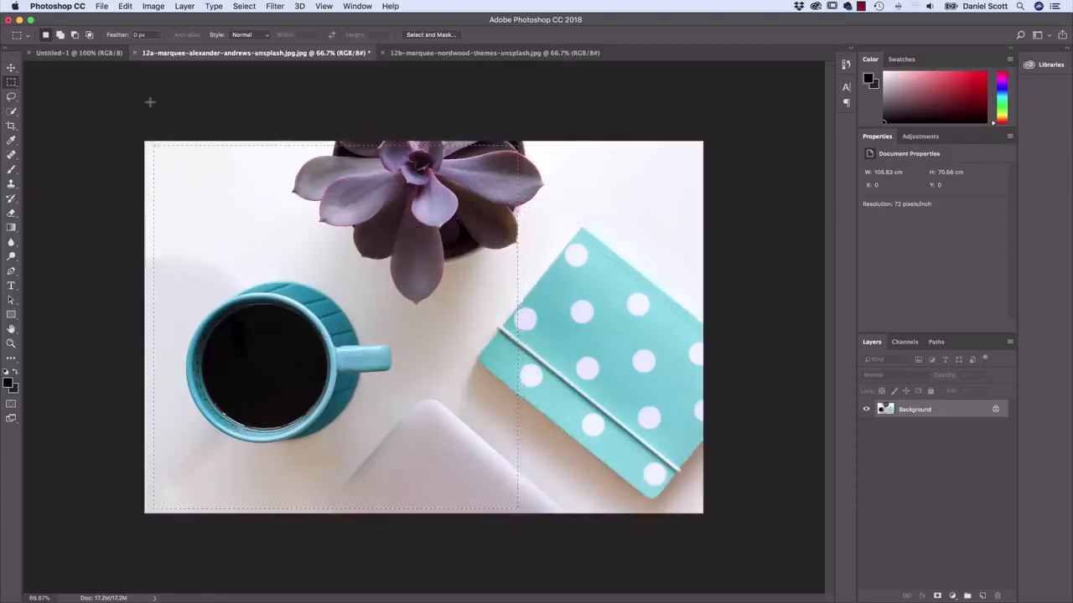
Transfer the selected mug and plant area into the Untitled-1 document with the Move tool
{"action": "left_click", "coordinate": [11, 67]}
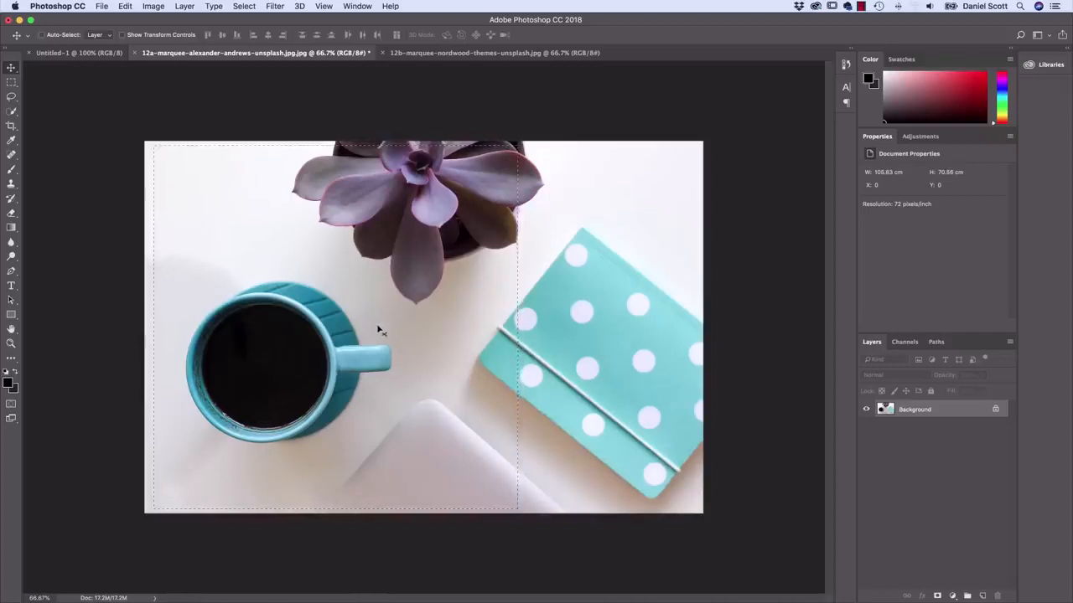
{"action": "left_click_drag", "start_coordinate": [379, 331], "coordinate": [129, 68]}
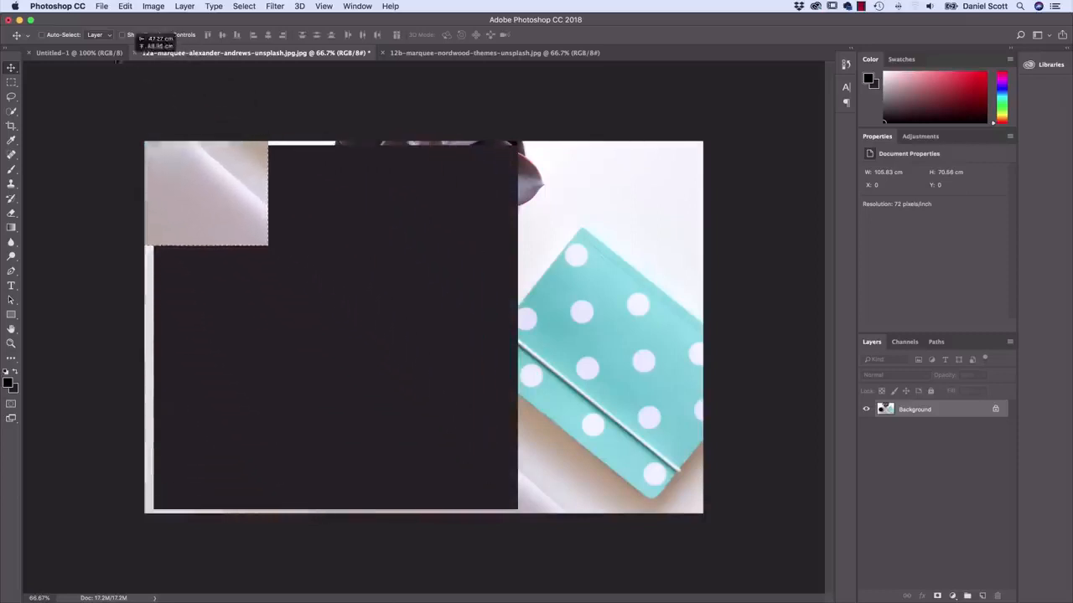
{"action": "left_click", "coordinate": [74, 53]}
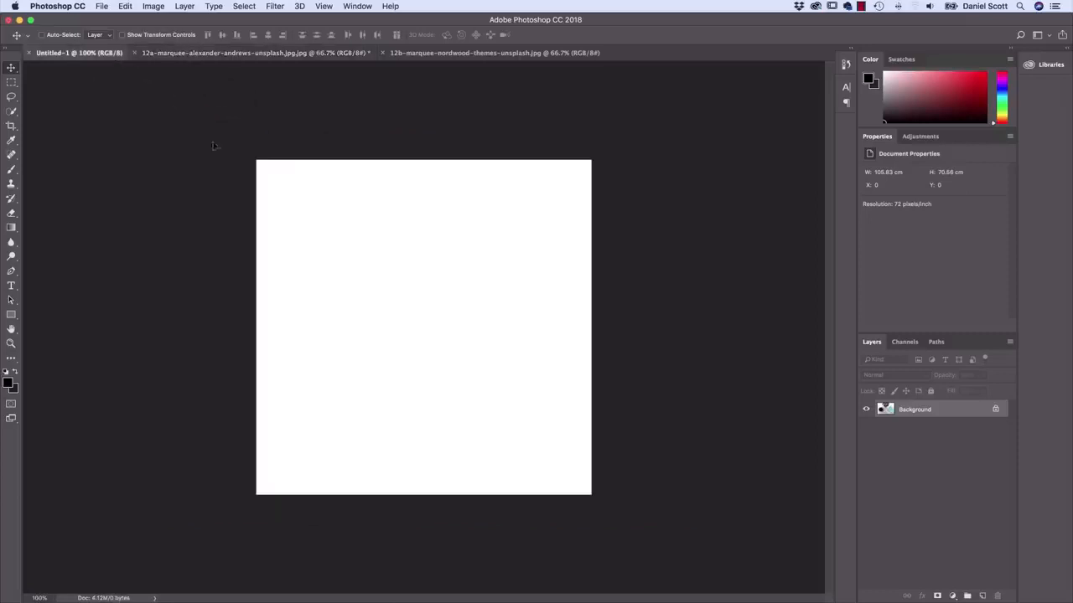
{"action": "key", "text": "super+v"}
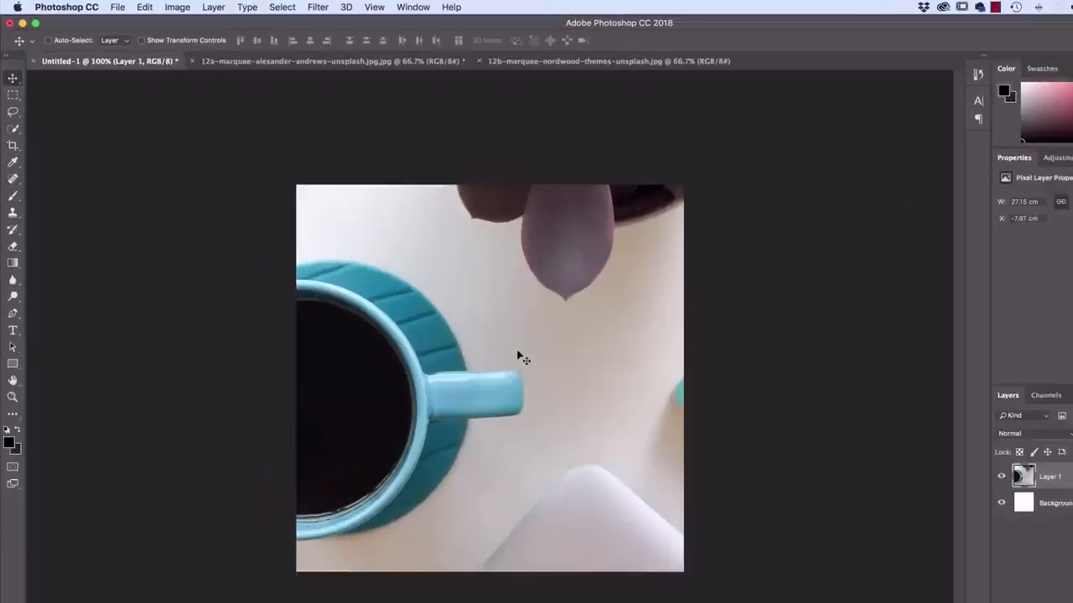
Scale the transferred mug and plant layer proportionally to about 63% so it roughly covers the square canvas
{"action": "left_click", "coordinate": [125, 6]}
{"action": "key", "text": "Escape"}
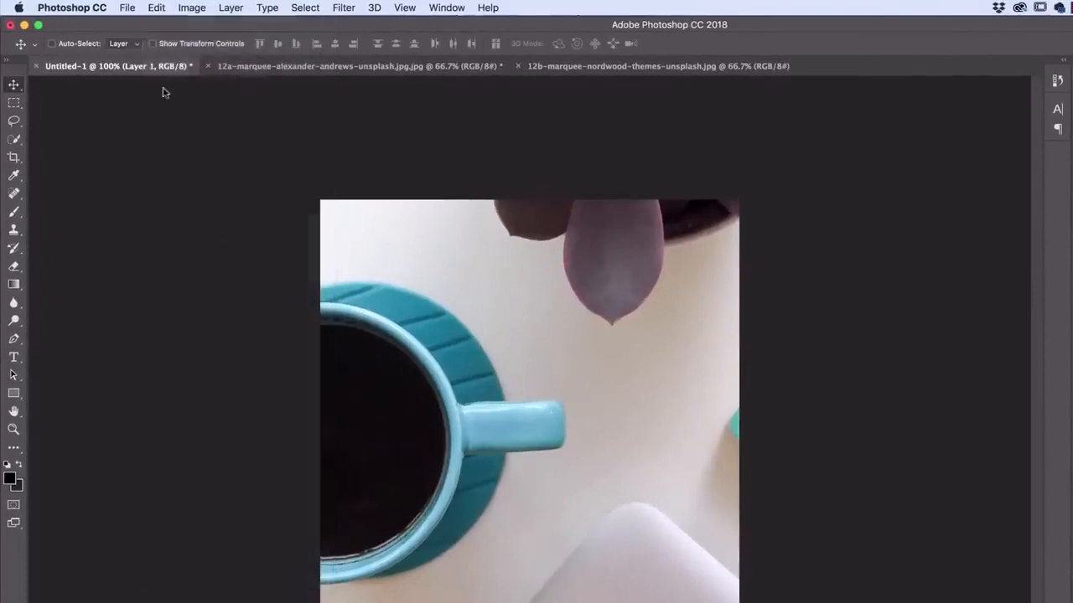
{"action": "left_click", "coordinate": [156, 7]}
{"action": "mouse_move", "coordinate": [179, 318]}
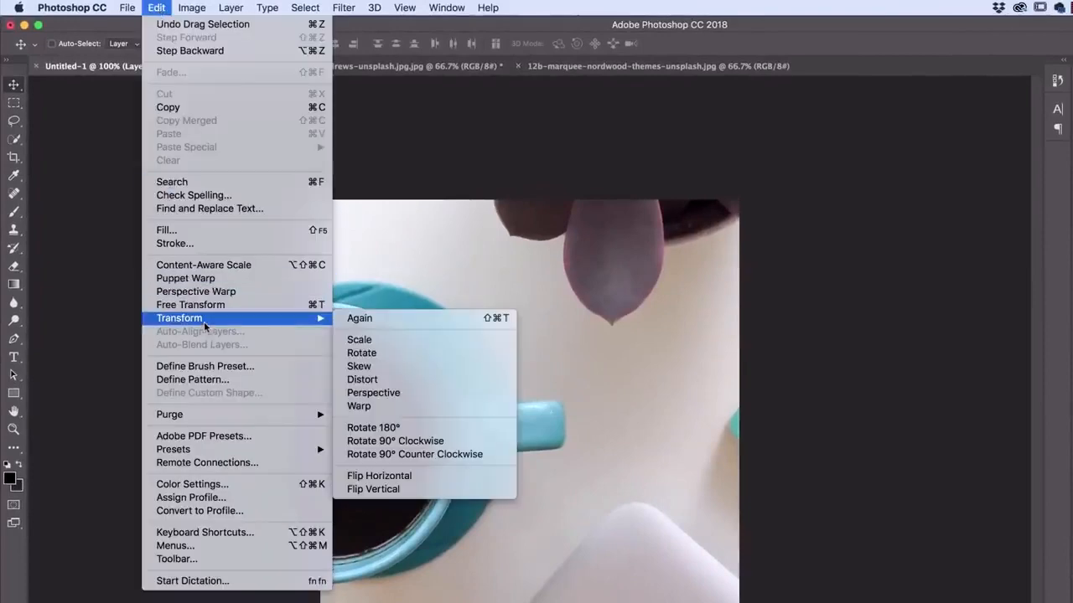
{"action": "left_click", "coordinate": [372, 345]}
{"action": "key", "text": "super+minus"}
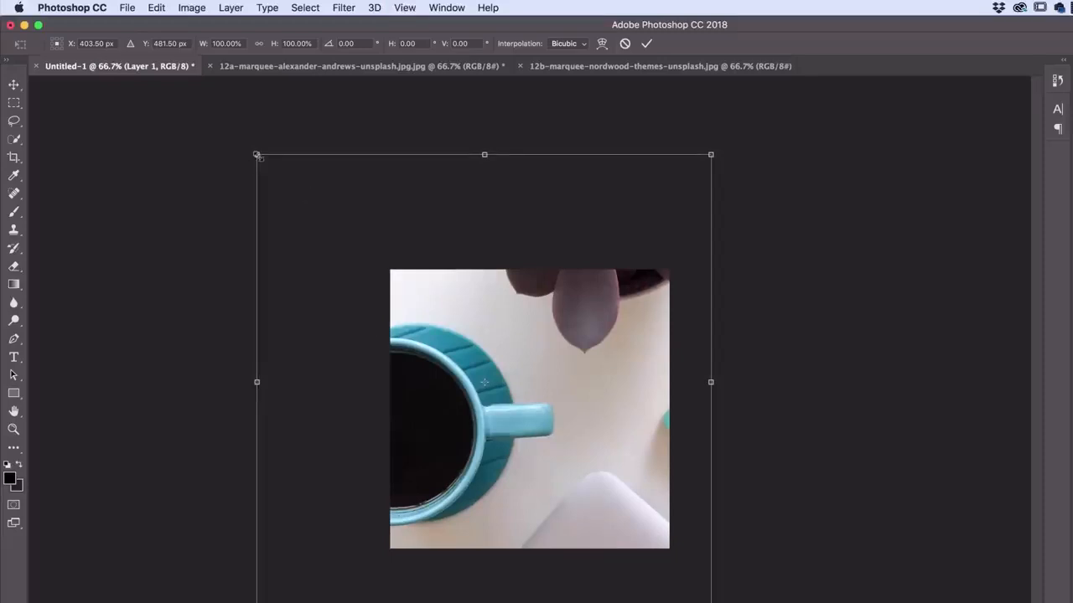
{"action": "left_click_drag", "start_coordinate": [257, 156], "coordinate": [388, 274]}
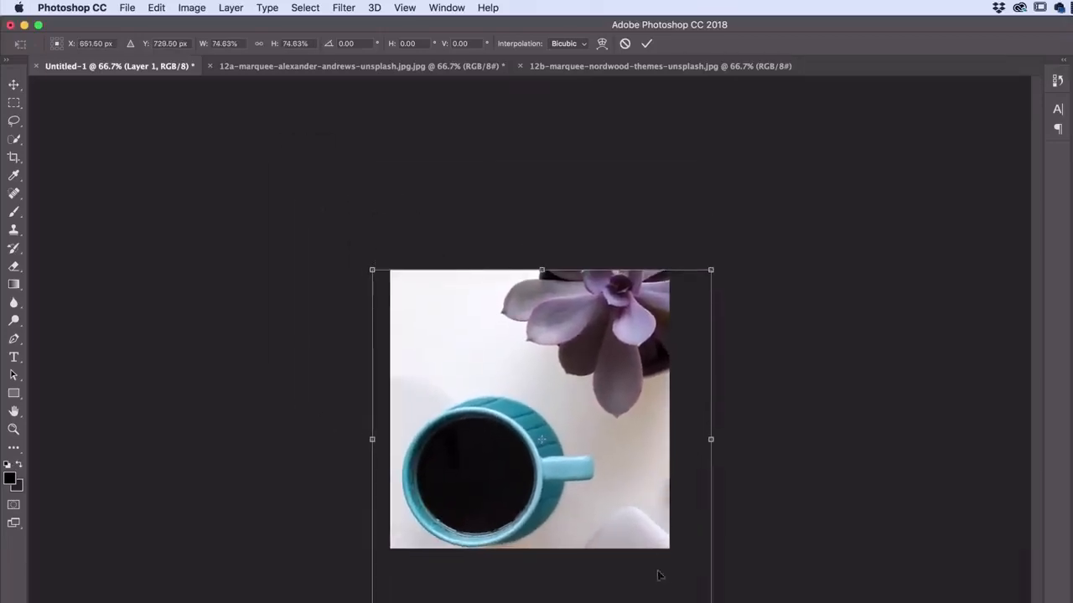
{"action": "left_click_drag", "start_coordinate": [710, 602], "coordinate": [660, 558]}
Centre the scaled mug and plant layer on the canvas at X 600 px, Y 600 px and apply the transform
{"action": "left_click_drag", "start_coordinate": [566, 503], "coordinate": [583, 498]}
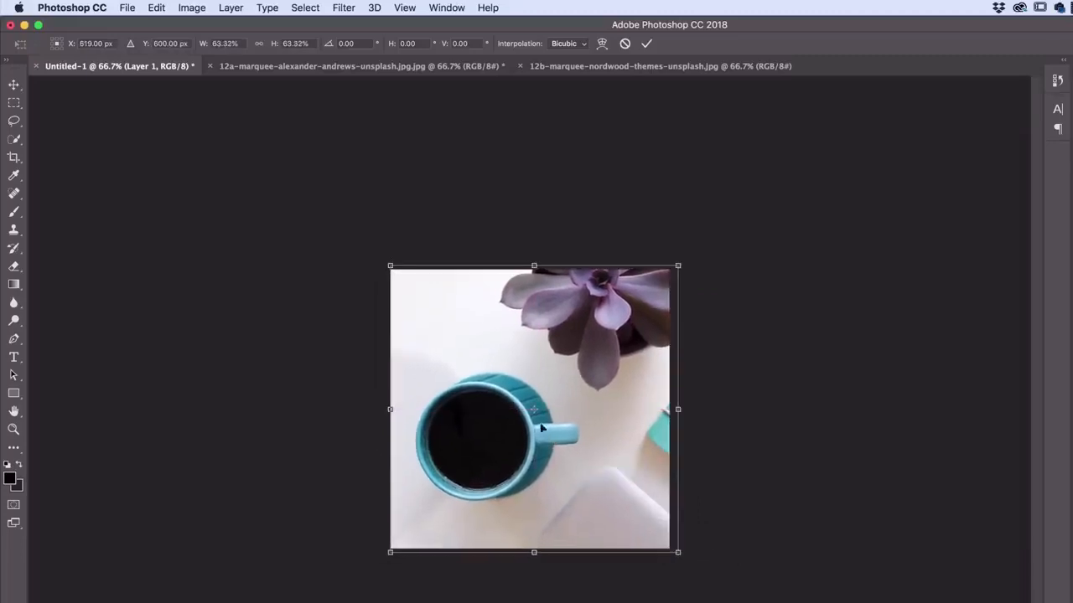
{"action": "left_click_drag", "start_coordinate": [540, 429], "coordinate": [533, 409]}
{"action": "left_click_drag", "start_coordinate": [595, 462], "coordinate": [578, 467]}
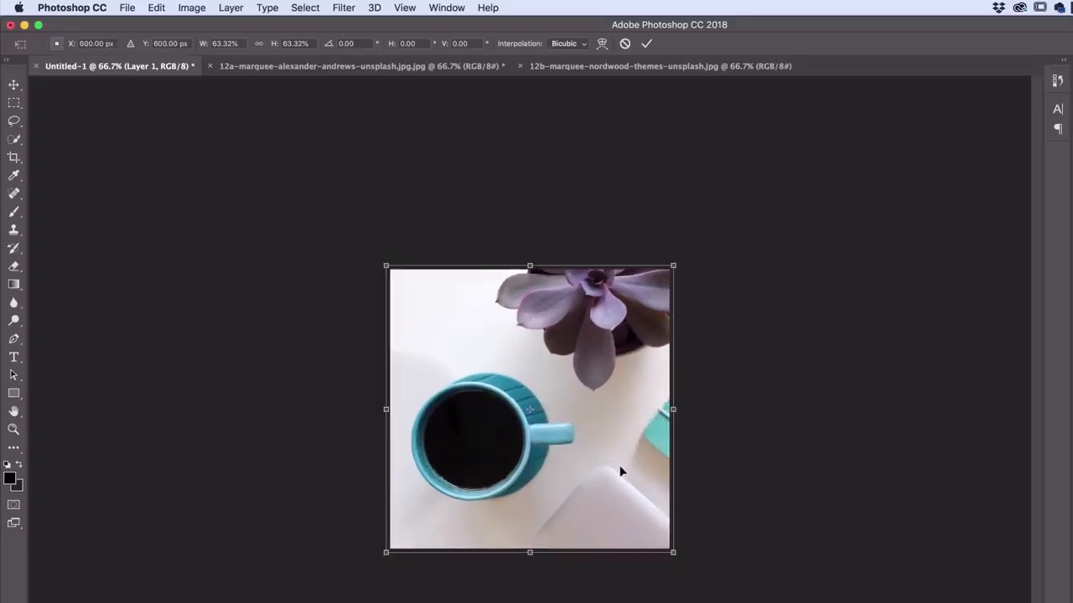
{"action": "key", "text": "Return"}
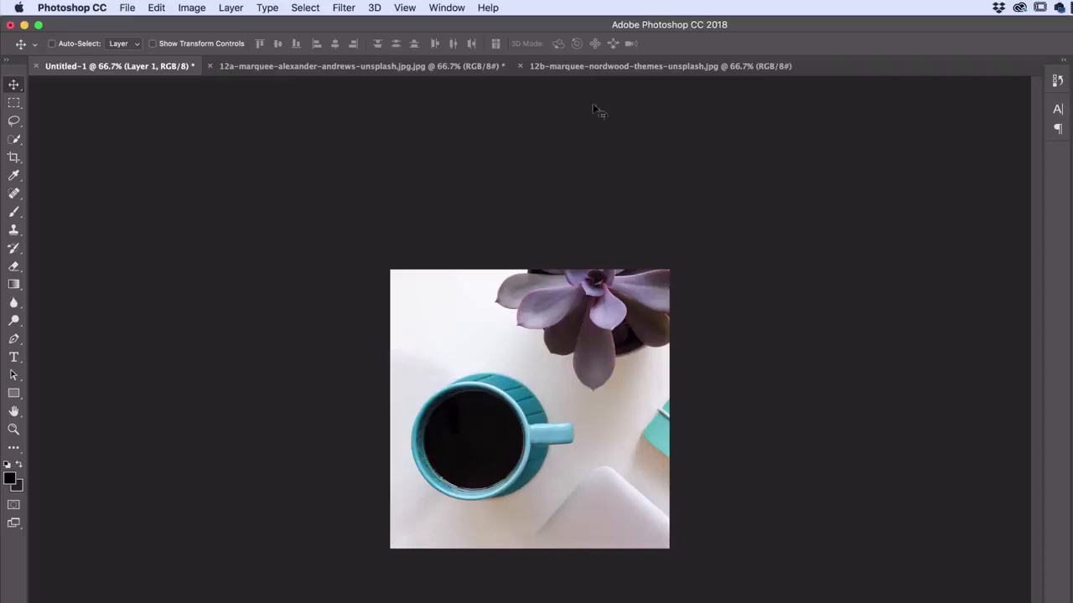
In the 12b space image, draw an elliptical marquee selection around the purple nebula
{"action": "left_click", "coordinate": [636, 68]}
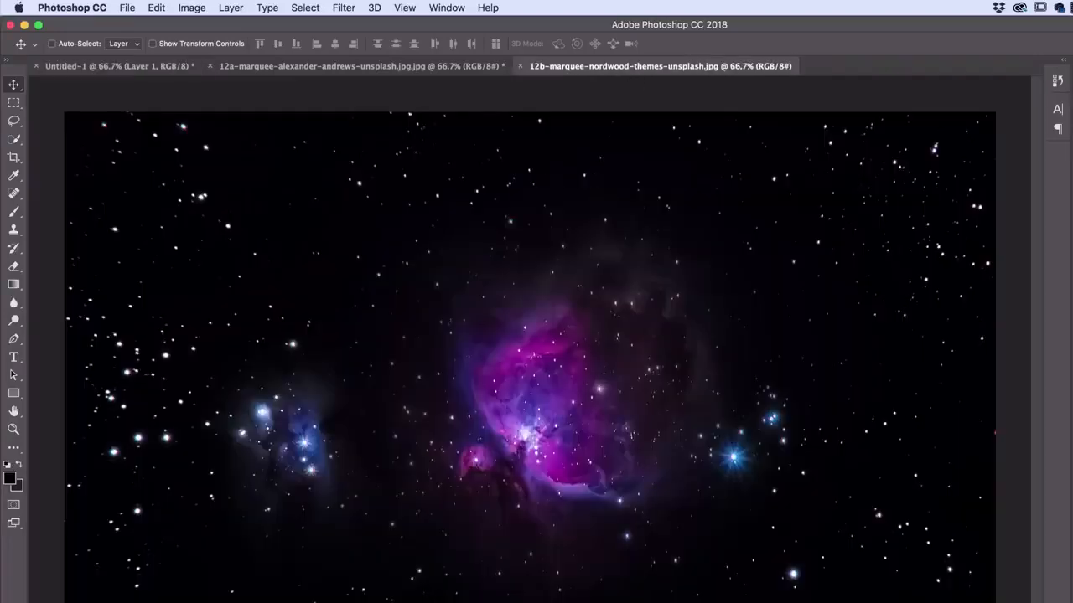
{"action": "left_click", "coordinate": [13, 102]}
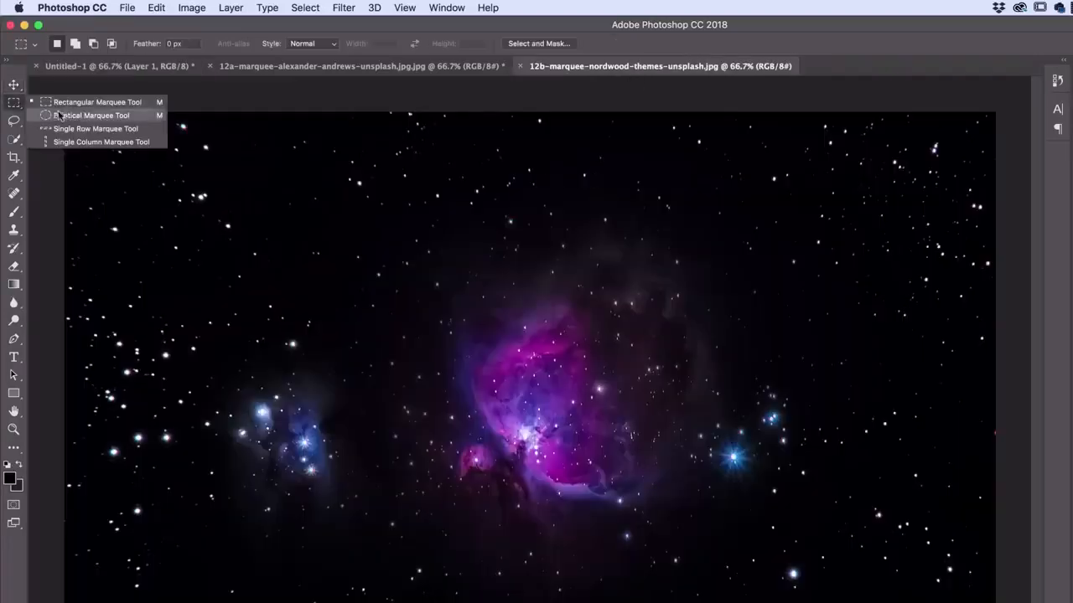
{"action": "left_click", "coordinate": [69, 117]}
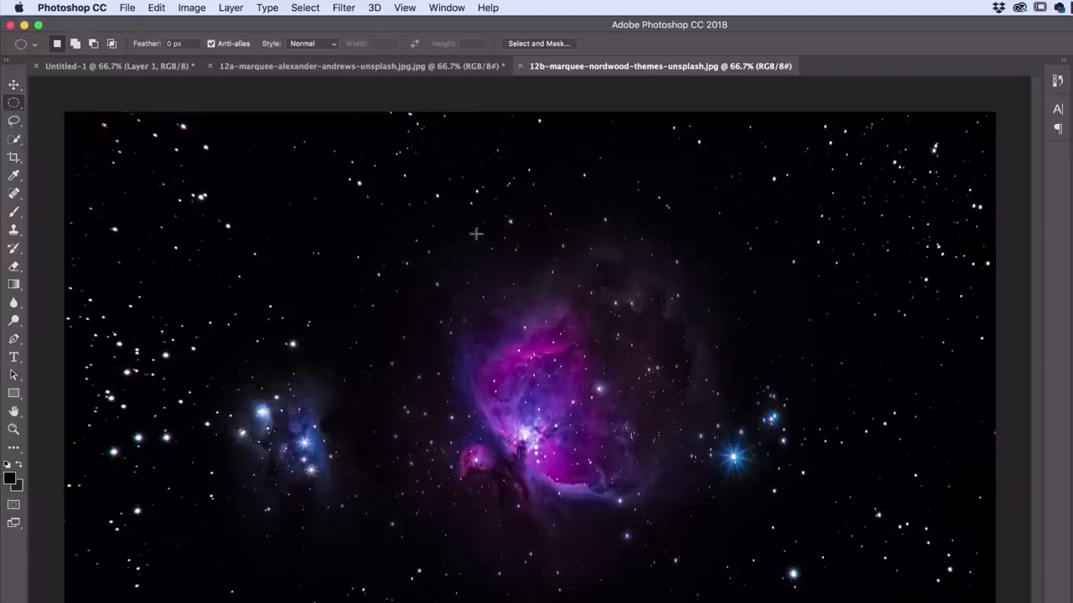
{"action": "left_click_drag", "start_coordinate": [341, 176], "coordinate": [806, 549]}
Deselect the area and draw a perfectly circular marquee around the nebula and the bright blue star
{"action": "left_click", "coordinate": [318, 11]}
{"action": "left_click", "coordinate": [320, 37]}
{"action": "left_click_drag", "start_coordinate": [342, 202], "coordinate": [697, 549]}
Transfer the circular nebula selection into the Untitled-1 document with the Move tool
{"action": "left_click", "coordinate": [13, 85]}
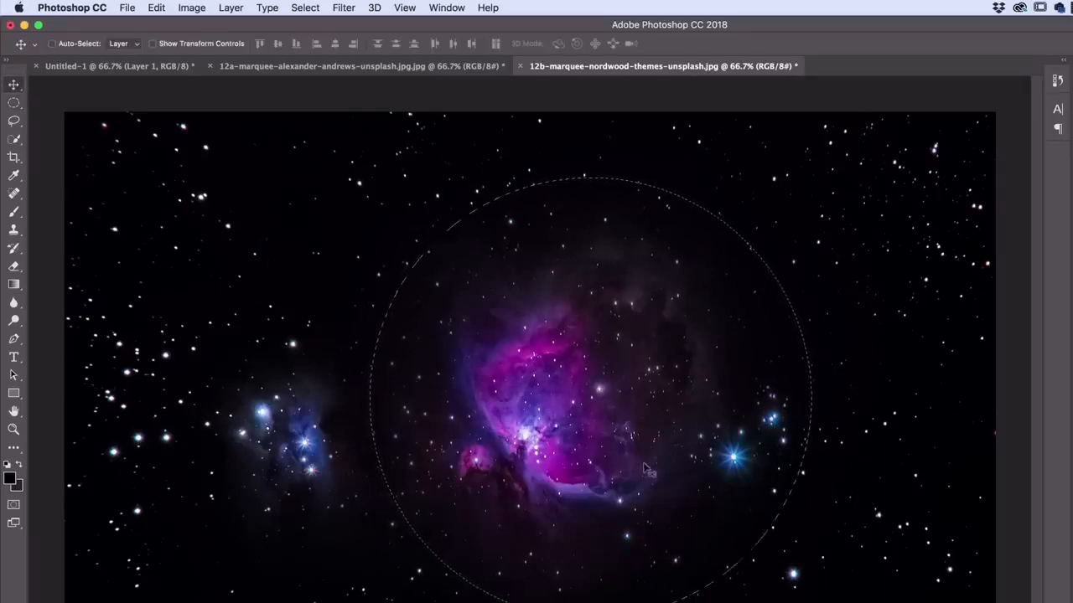
{"action": "left_click_drag", "start_coordinate": [626, 439], "coordinate": [209, 129]}
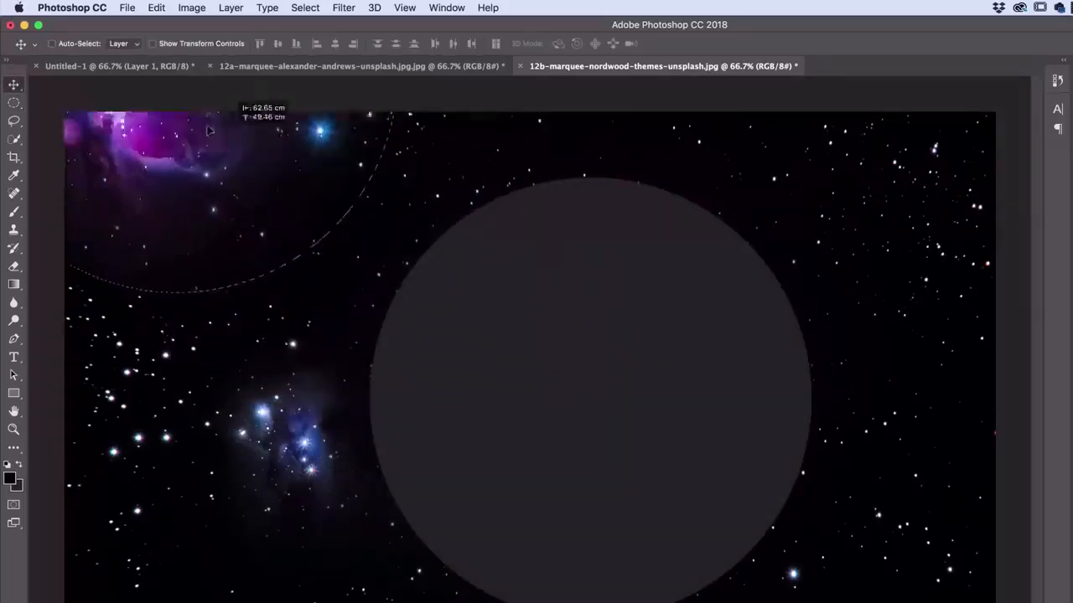
{"action": "left_click", "coordinate": [108, 72]}
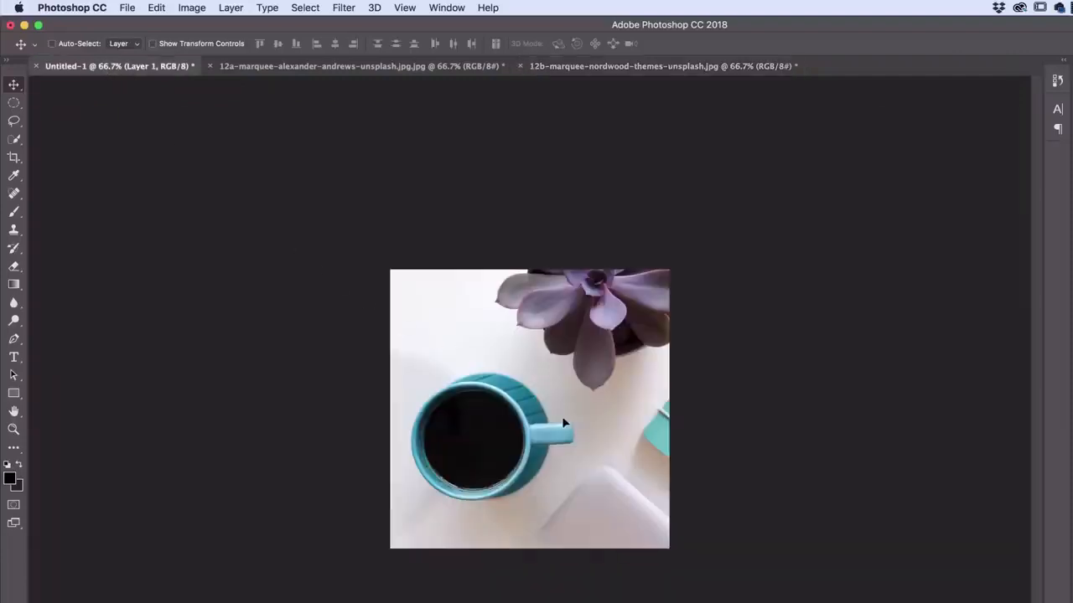
{"action": "key", "text": "super+v"}
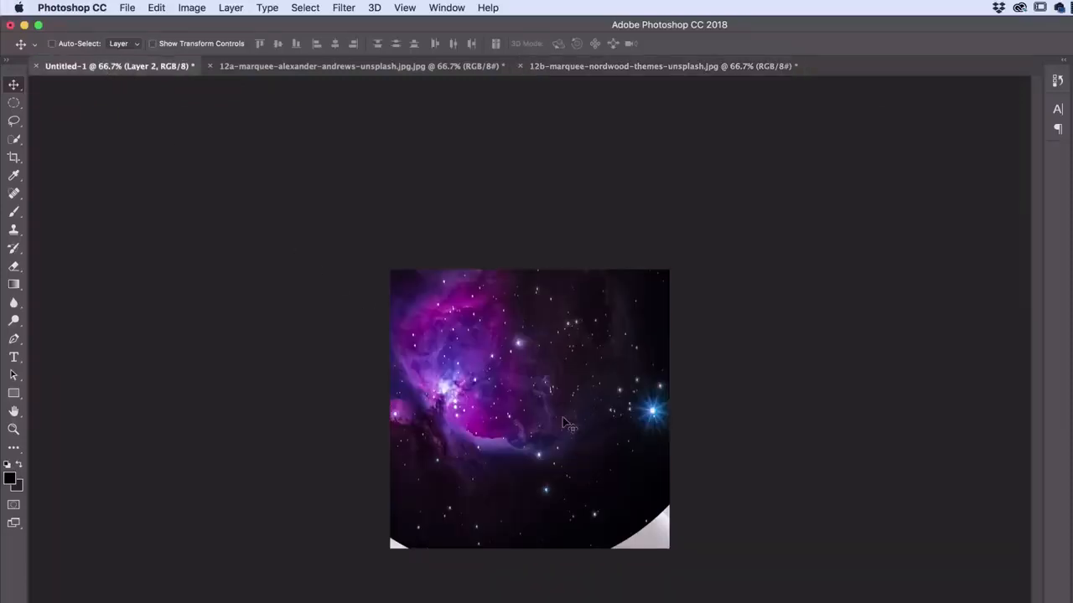
Scale the nebula circle proportionally to about 23.7% and place it over the coffee inside the mug
{"action": "left_click", "coordinate": [157, 7]}
{"action": "mouse_move", "coordinate": [287, 319]}
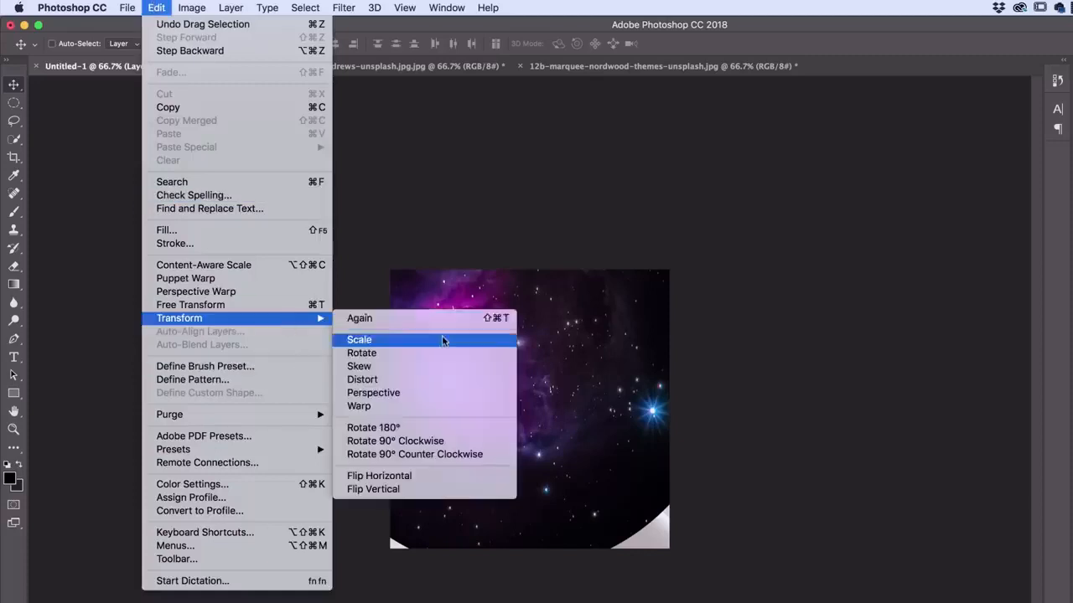
{"action": "left_click", "coordinate": [443, 339]}
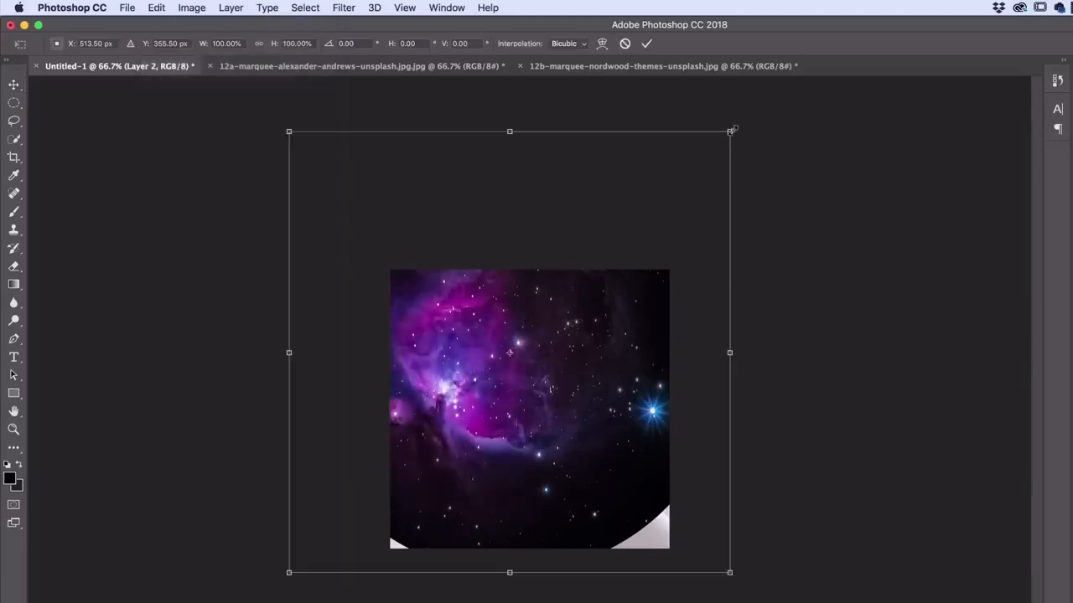
{"action": "left_click_drag", "start_coordinate": [731, 130], "coordinate": [458, 402]}
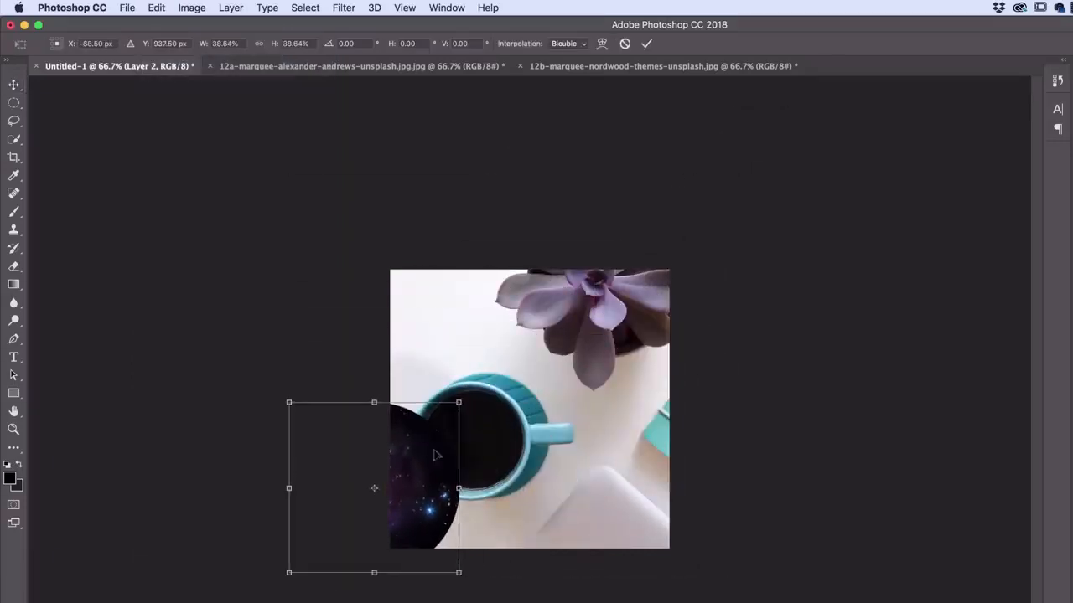
{"action": "left_click_drag", "start_coordinate": [436, 455], "coordinate": [530, 432]}
{"action": "left_click_drag", "start_coordinate": [562, 370], "coordinate": [492, 421]}
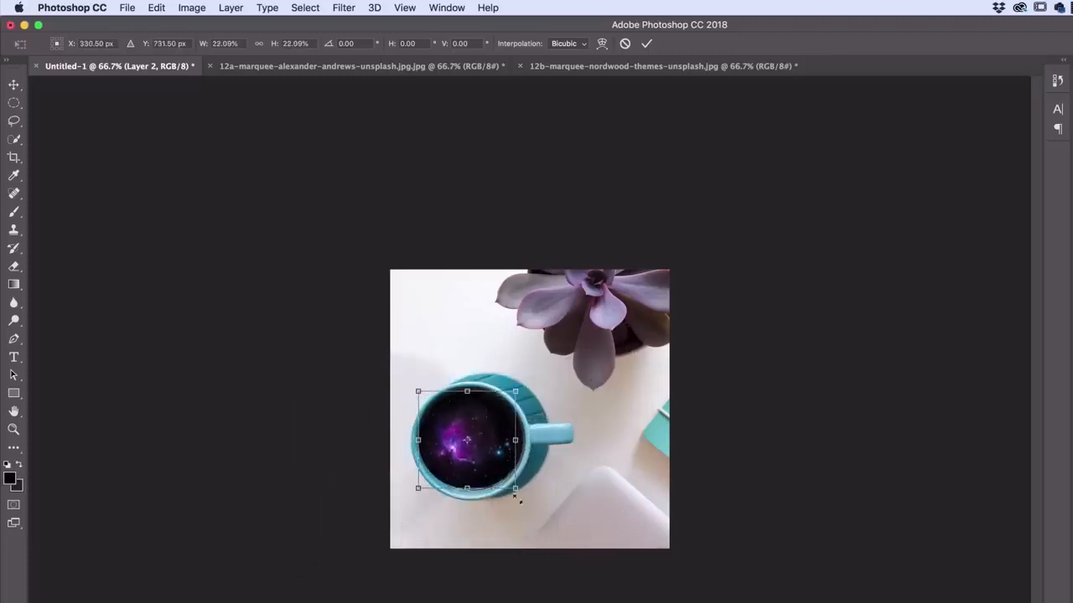
{"action": "left_click_drag", "start_coordinate": [515, 490], "coordinate": [520, 495]}
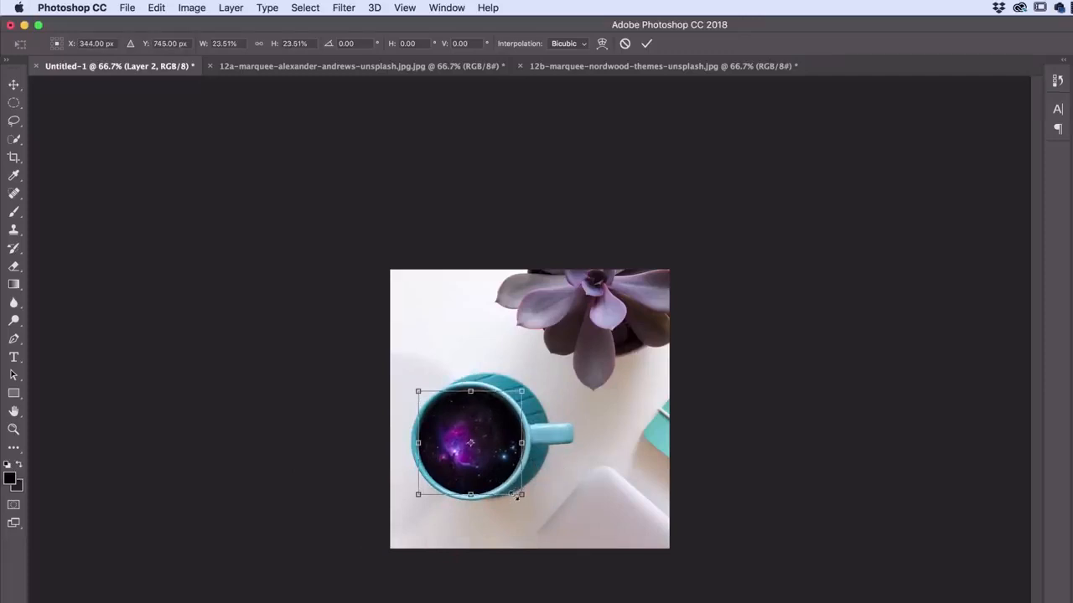
{"action": "left_click_drag", "start_coordinate": [521, 494], "coordinate": [522, 494]}
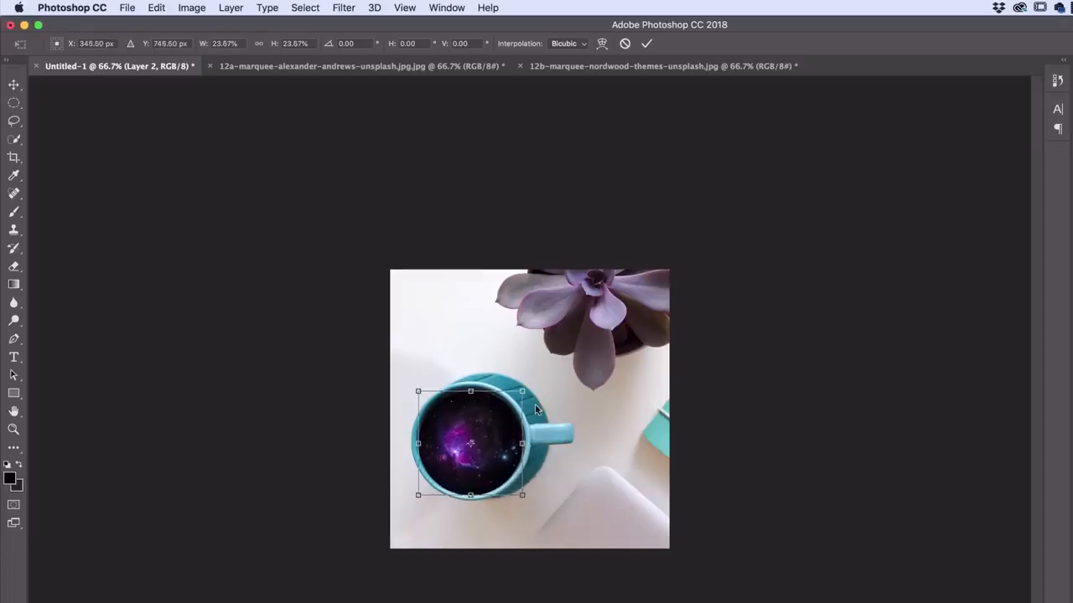
Nudge the nebula circle into line with the mug's inner rim, at about X 345.5 px, Y 736.5 px
{"action": "mouse_move", "coordinate": [498, 464]}
{"action": "left_mouse_down"}
{"action": "mouse_move", "coordinate": [490, 459]}
{"action": "mouse_move", "coordinate": [500, 463]}
{"action": "left_mouse_up"}
{"action": "key", "text": "Left"}
{"action": "key", "text": "Left"}
{"action": "key", "text": "Left"}
{"action": "key", "text": "Left"}
{"action": "key", "text": "Left"}
{"action": "key", "text": "Left"}
{"action": "key", "text": "Left"}
{"action": "key", "text": "Left"}
{"action": "key", "text": "Left"}
{"action": "key", "text": "Left"}
{"action": "key", "text": "Left"}
{"action": "key", "text": "Left"}
{"action": "key", "text": "Left"}
{"action": "key", "text": "Left"}
{"action": "key", "text": "Left"}
{"action": "key", "text": "Left"}
{"action": "key", "text": "Left"}
{"action": "key", "text": "Left"}
{"action": "key", "text": "Left"}
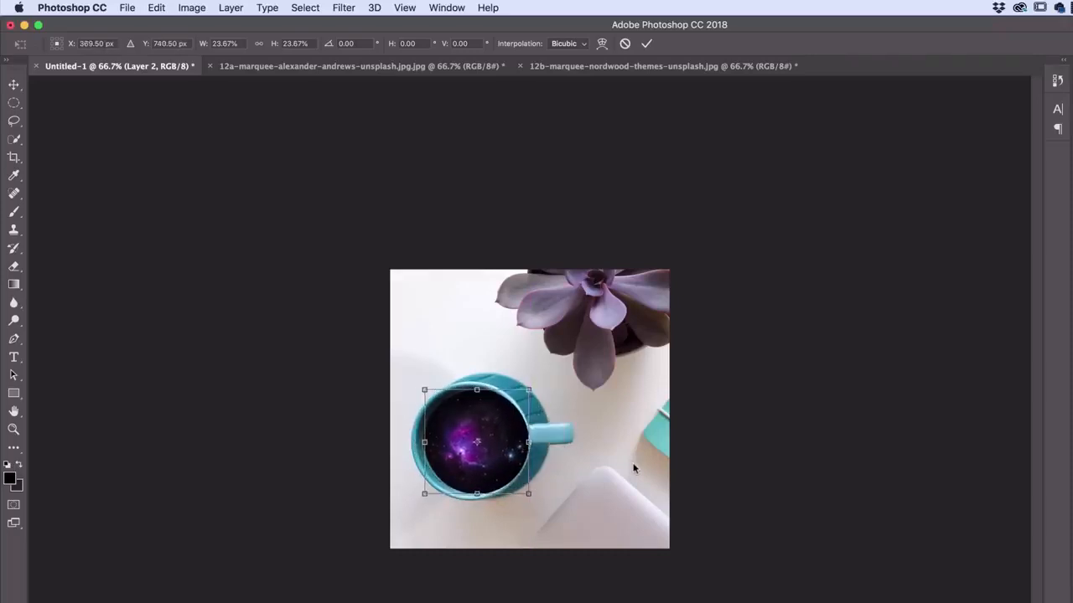
{"action": "key", "text": "Left"}
{"action": "key", "text": "Left"}
{"action": "key", "text": "Left"}
{"action": "key", "text": "Left"}
{"action": "key", "text": "Left"}
{"action": "key", "text": "Left"}
{"action": "key", "text": "Left"}
{"action": "key", "text": "Left"}
{"action": "key", "text": "Left"}
{"action": "key", "text": "Left"}
{"action": "key", "text": "Left"}
{"action": "key", "text": "Left"}
{"action": "key", "text": "Left"}
{"action": "key", "text": "Left"}
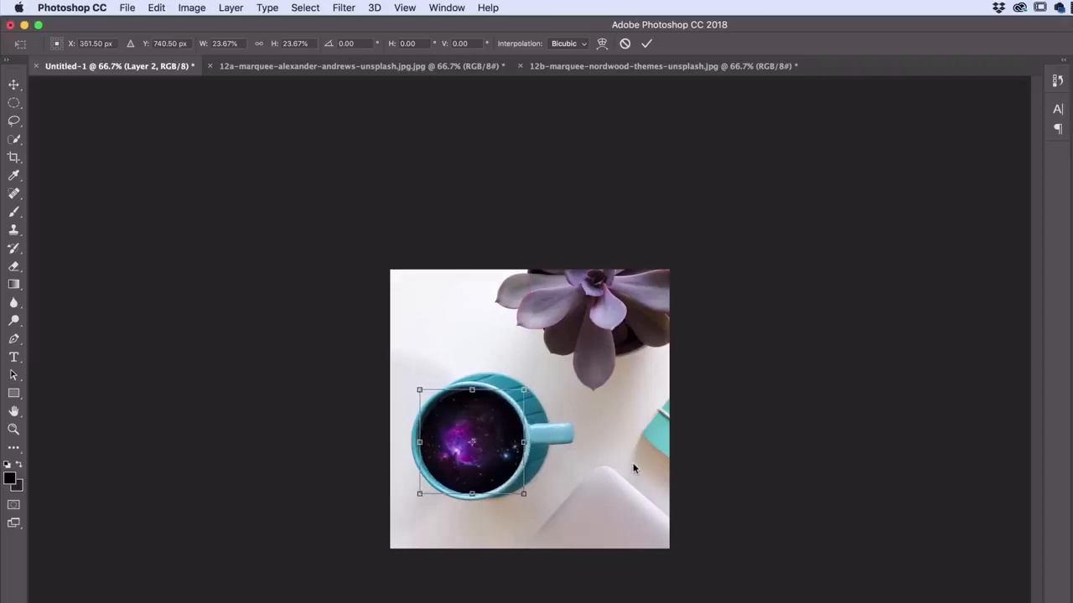
{"action": "key", "text": "Up"}
{"action": "key", "text": "Up"}
{"action": "key", "text": "Up"}
{"action": "key", "text": "Up"}
{"action": "key", "text": "Right"}
{"action": "key", "text": "Right"}
{"action": "key", "text": "Right"}
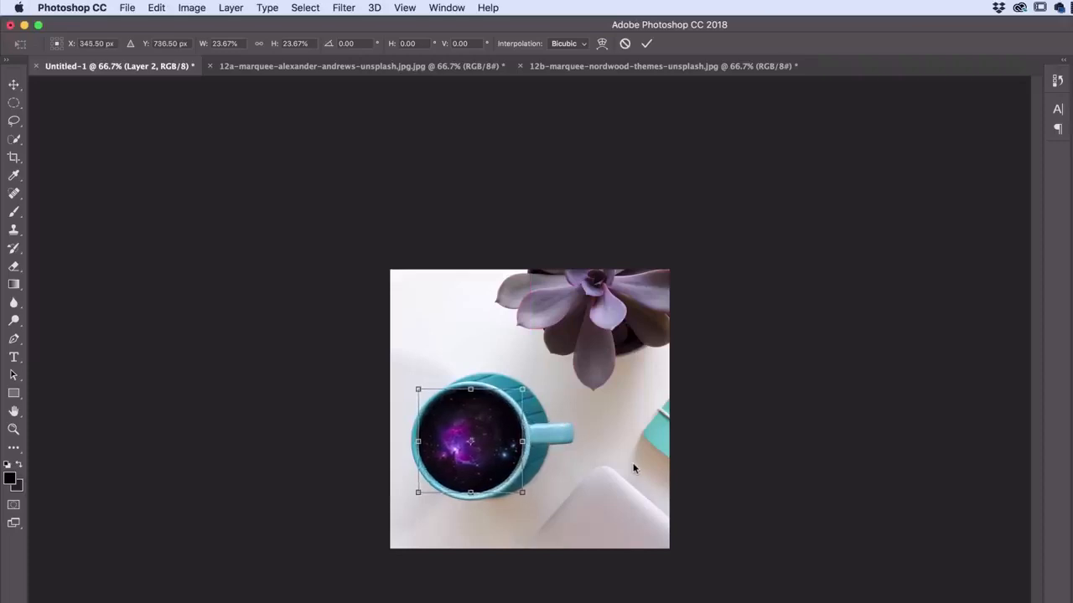
Enlarge the nebula circle slightly to about 24%, nudge it to about X 350.5 px, Y 737.5 px, and apply the transform
{"action": "key", "text": "super+plus"}
{"action": "key", "text": "super+plus"}
{"action": "key", "text": "super+plus"}
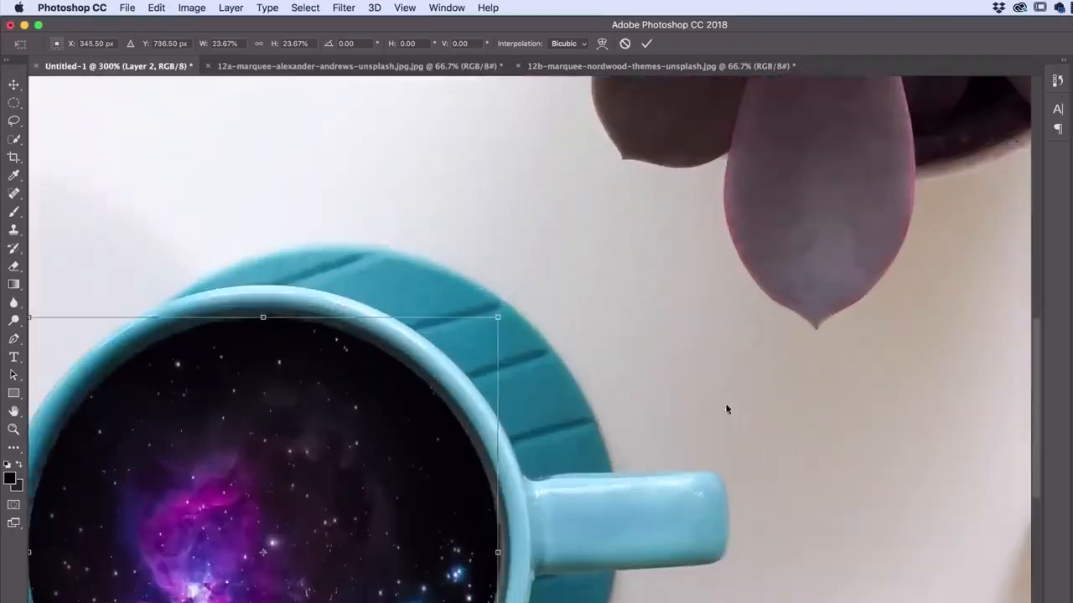
{"action": "left_click_drag", "start_coordinate": [497, 319], "coordinate": [503, 315]}
{"action": "scroll", "coordinate": [462, 411], "scroll_direction": "down", "scroll_amount": 2}
{"action": "scroll", "coordinate": [462, 411], "scroll_direction": "down", "scroll_amount": 2}
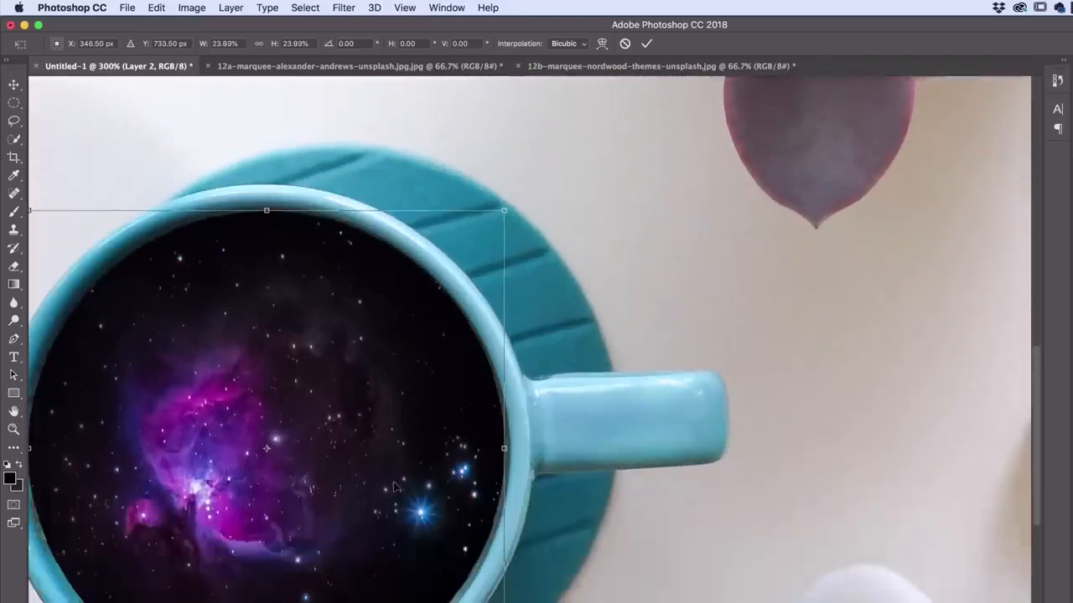
{"action": "key", "text": "Right"}
{"action": "key", "text": "Right"}
{"action": "key", "text": "Right"}
{"action": "key", "text": "Down"}
{"action": "key", "text": "Down"}
{"action": "key", "text": "Down"}
{"action": "key", "text": "Down"}
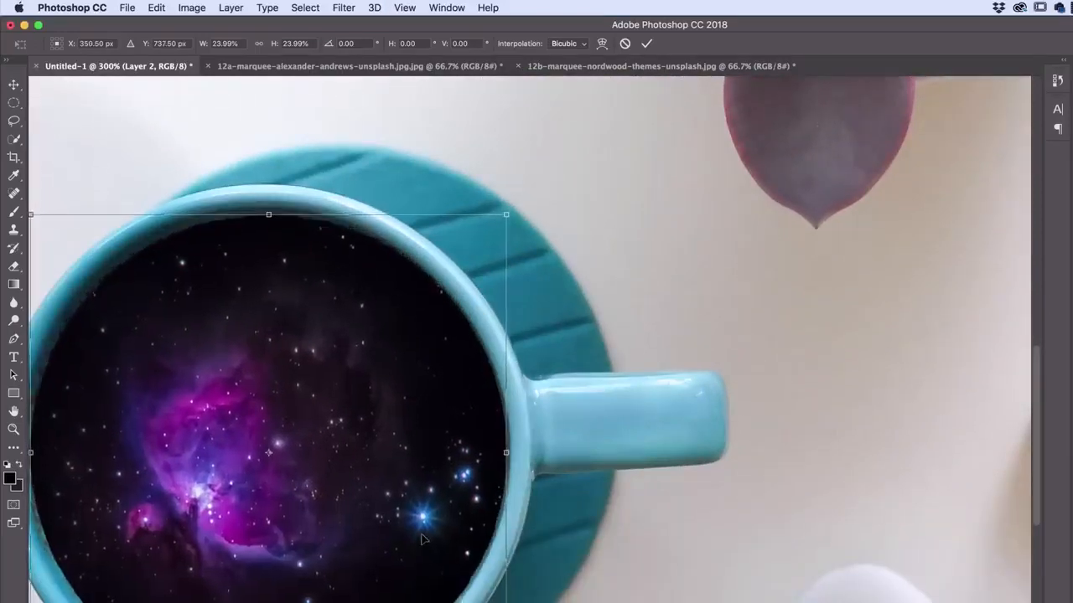
{"action": "key", "text": "Return"}
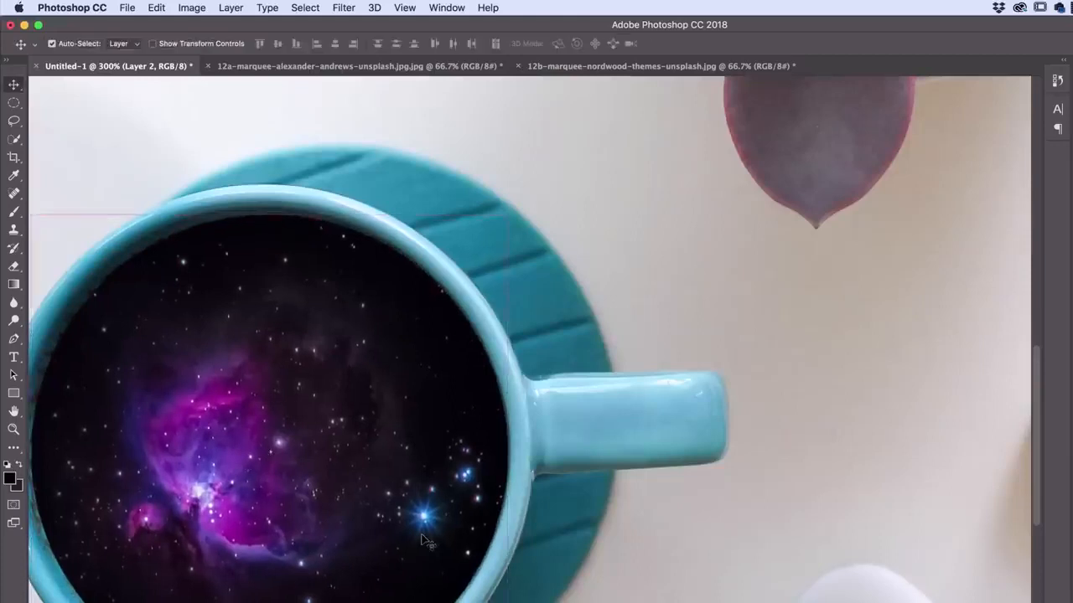
Try to squash the nebula circle to about 51% height with the Scale transform and move it off the mug
{"action": "scroll", "coordinate": [423, 539], "scroll_direction": "down", "scroll_amount": 5}
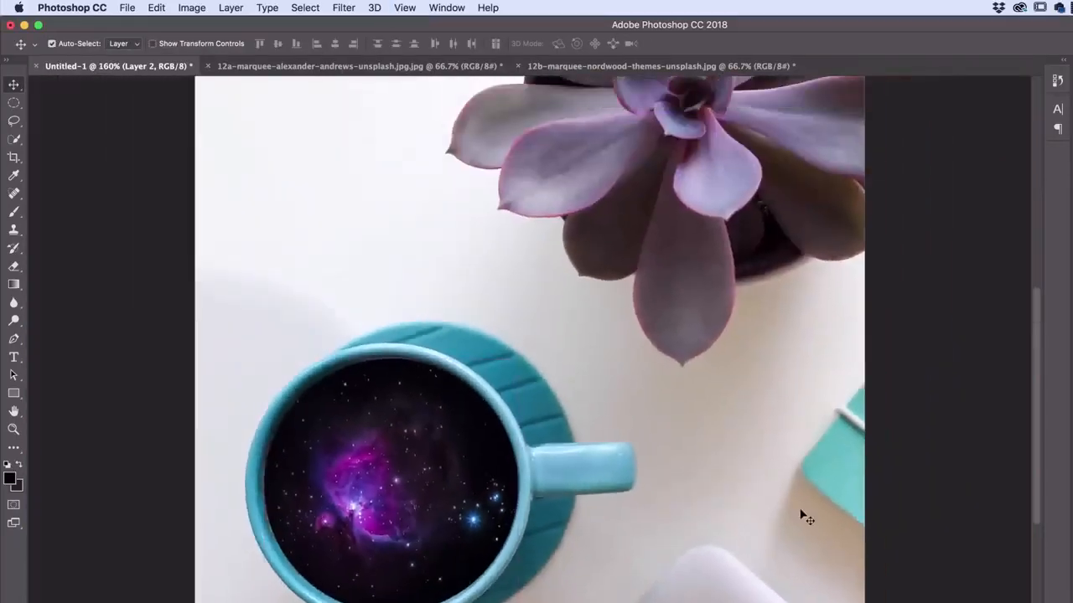
{"action": "key", "text": "super+1"}
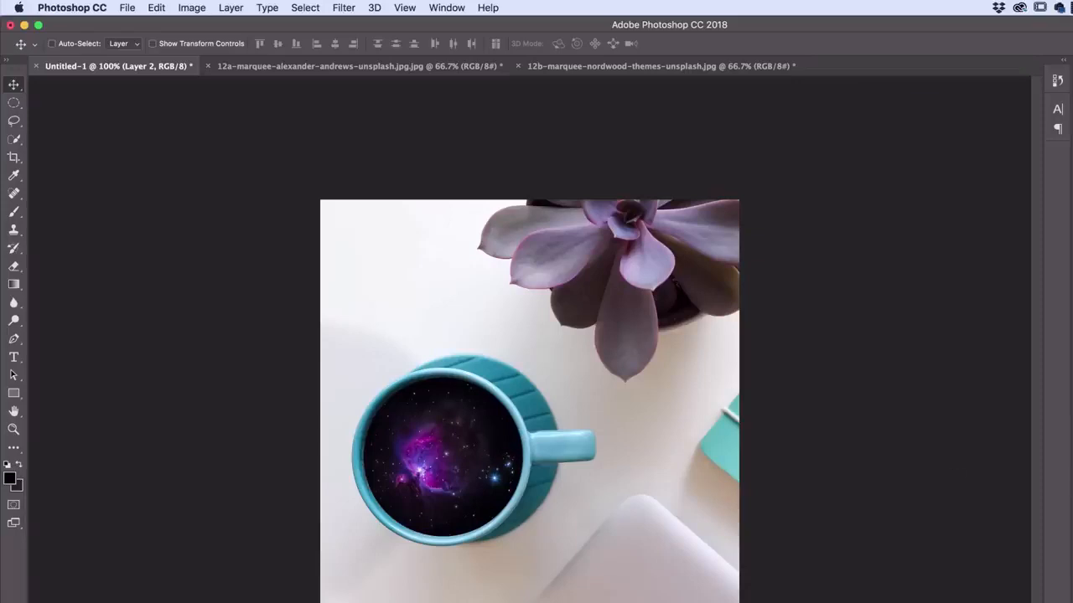
{"action": "left_click", "coordinate": [148, 8]}
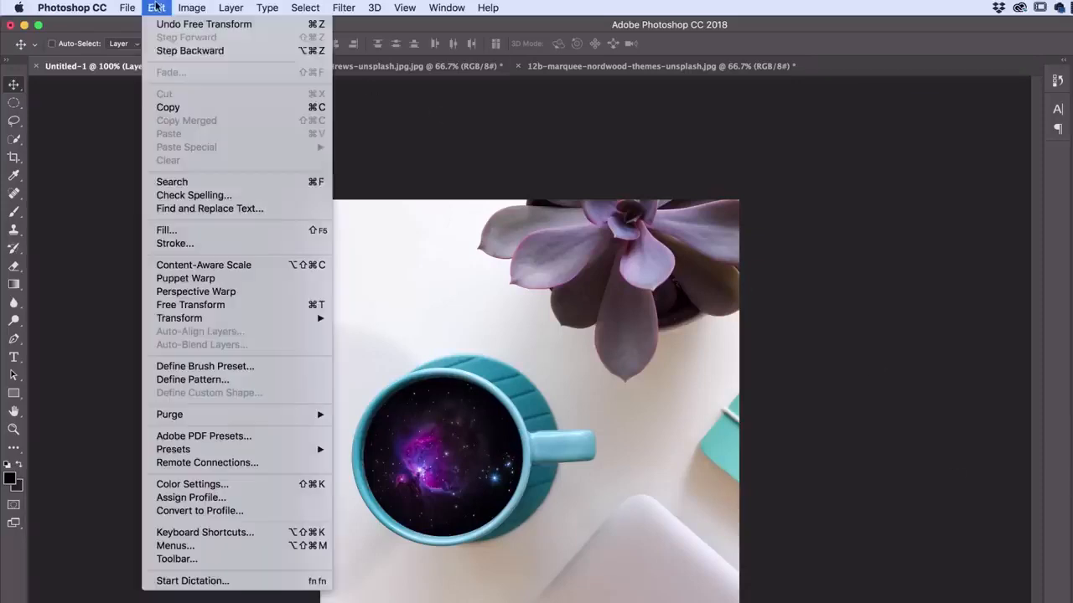
{"action": "mouse_move", "coordinate": [319, 317]}
{"action": "left_click", "coordinate": [343, 341]}
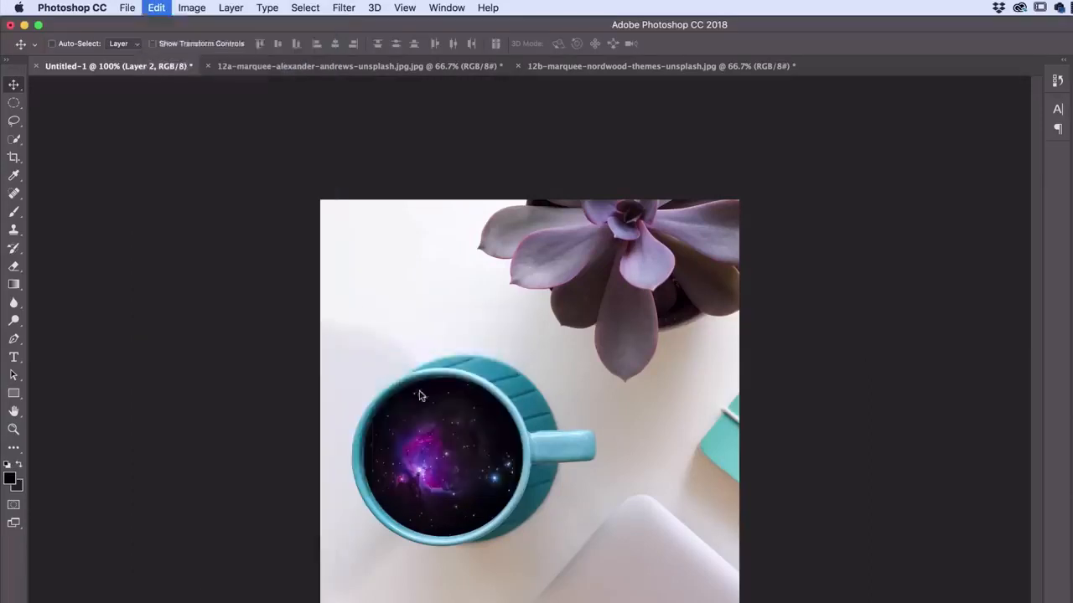
{"action": "left_click_drag", "start_coordinate": [443, 378], "coordinate": [609, 357]}
{"action": "left_click_drag", "start_coordinate": [610, 402], "coordinate": [615, 373]}
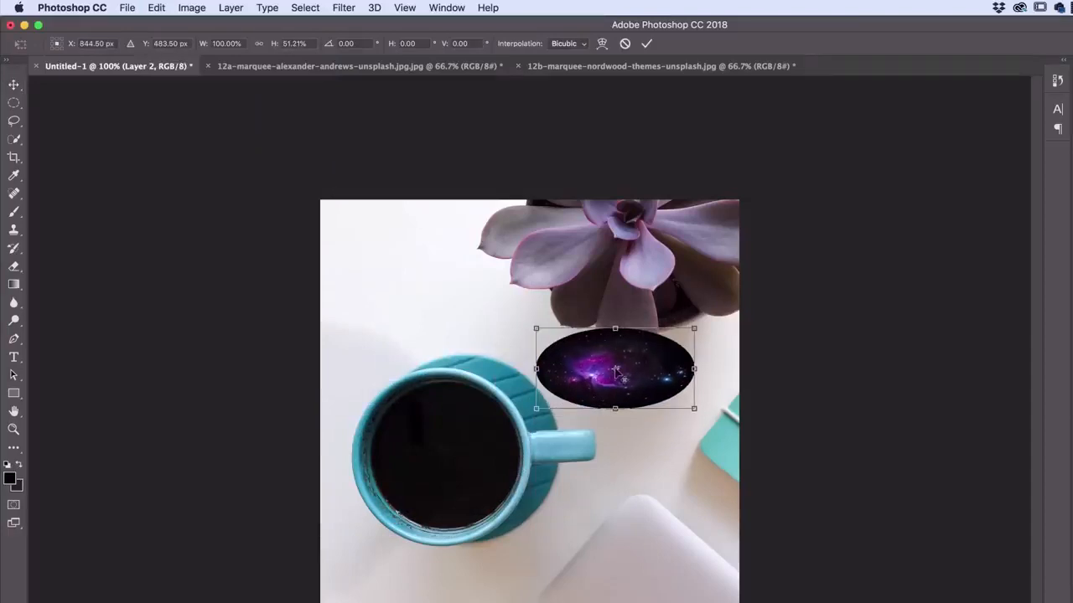
{"action": "key", "text": "Escape"}
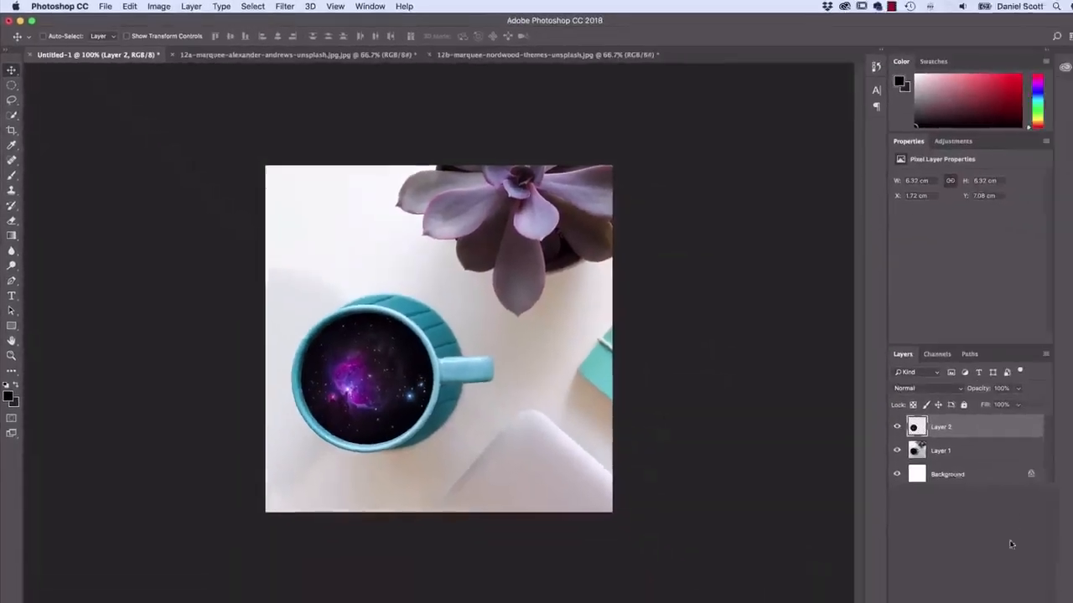
Switch to the Envato Elements "aerial" photo search page in Chrome
{"action": "mouse_move", "coordinate": [953, 593]}
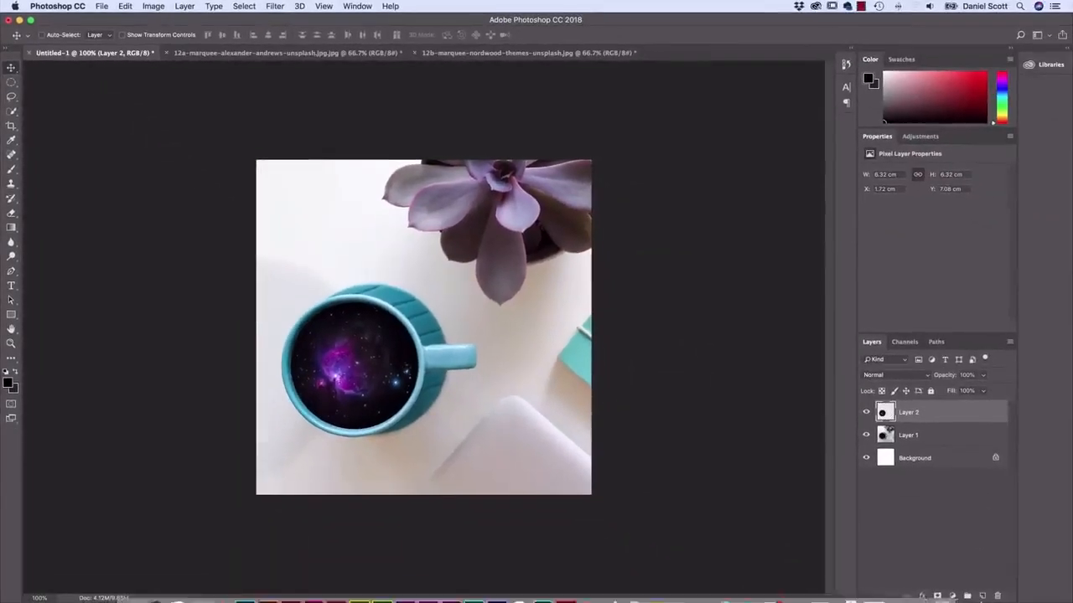
{"action": "left_click", "coordinate": [896, 589]}
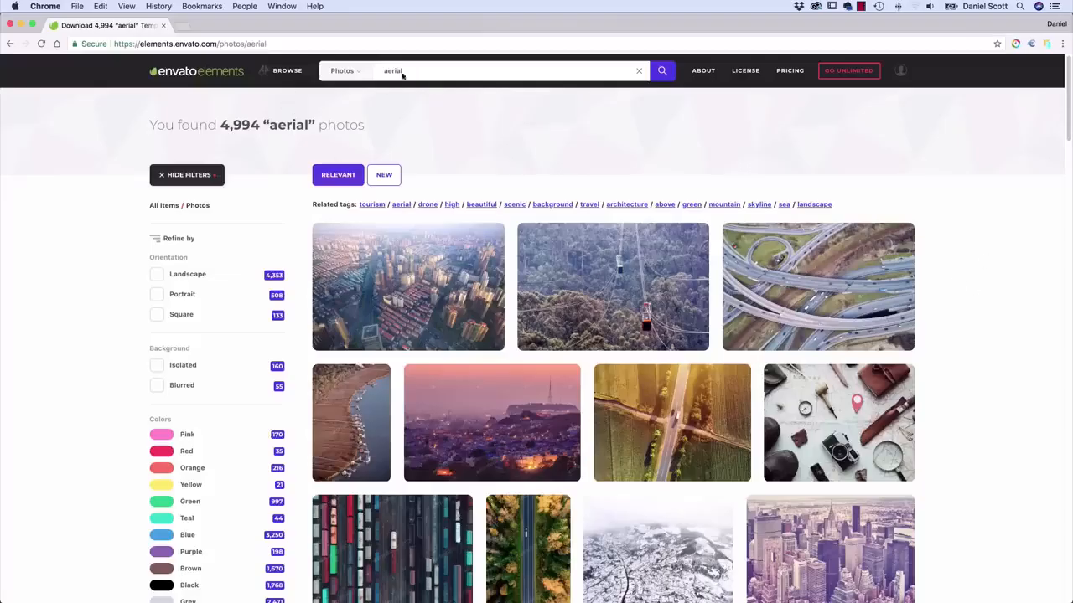
Browse the "aerial" photo search results for suitable stock images
{"action": "scroll", "coordinate": [597, 298], "scroll_direction": "down", "scroll_amount": 5}
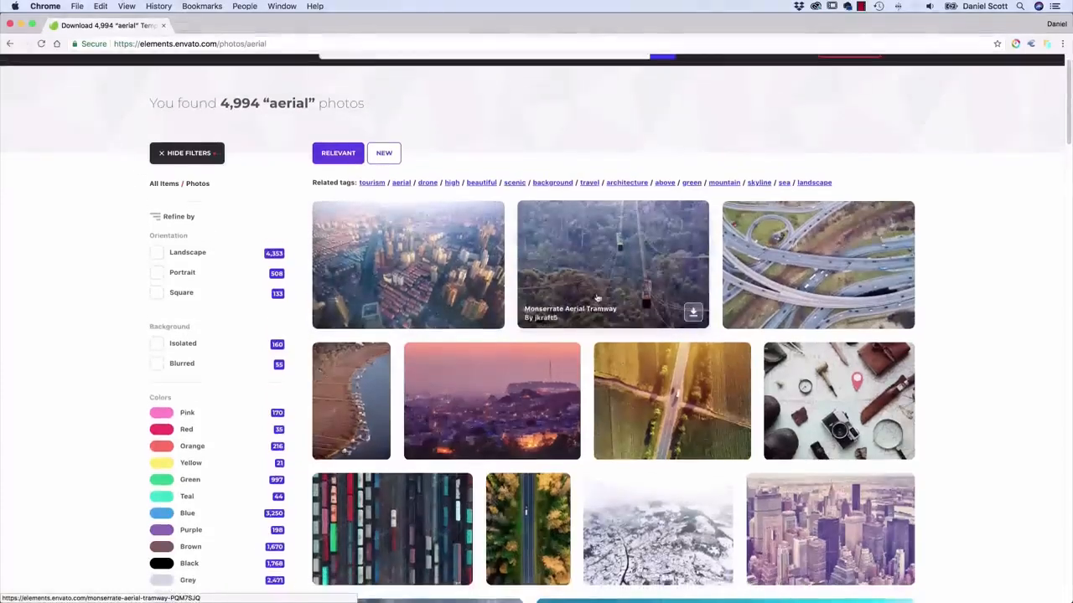
{"action": "scroll", "coordinate": [597, 298], "scroll_direction": "up", "scroll_amount": 5}
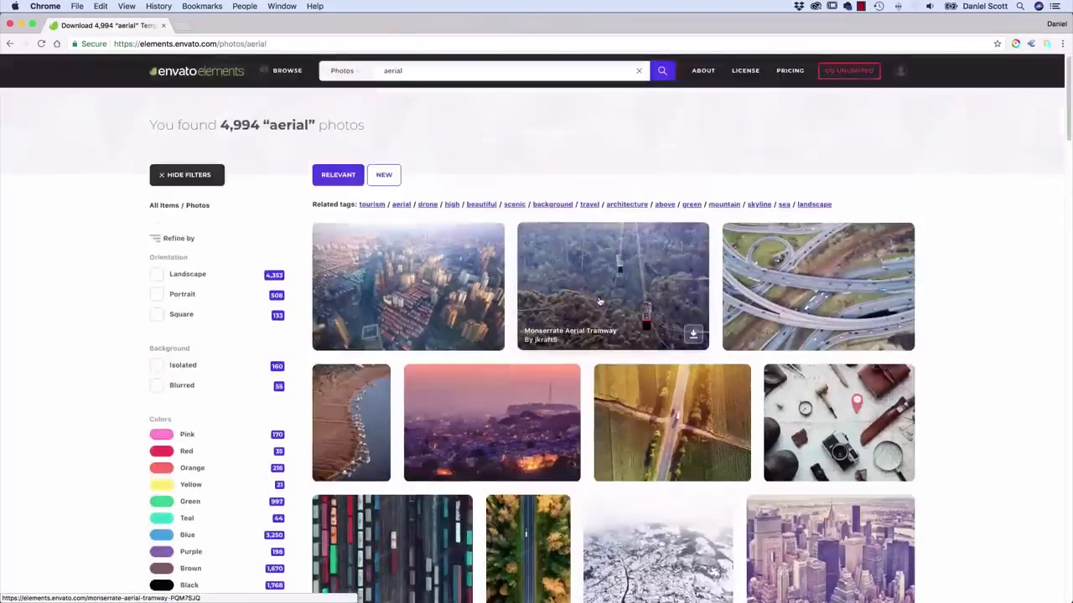
{"action": "double_click", "coordinate": [392, 69]}
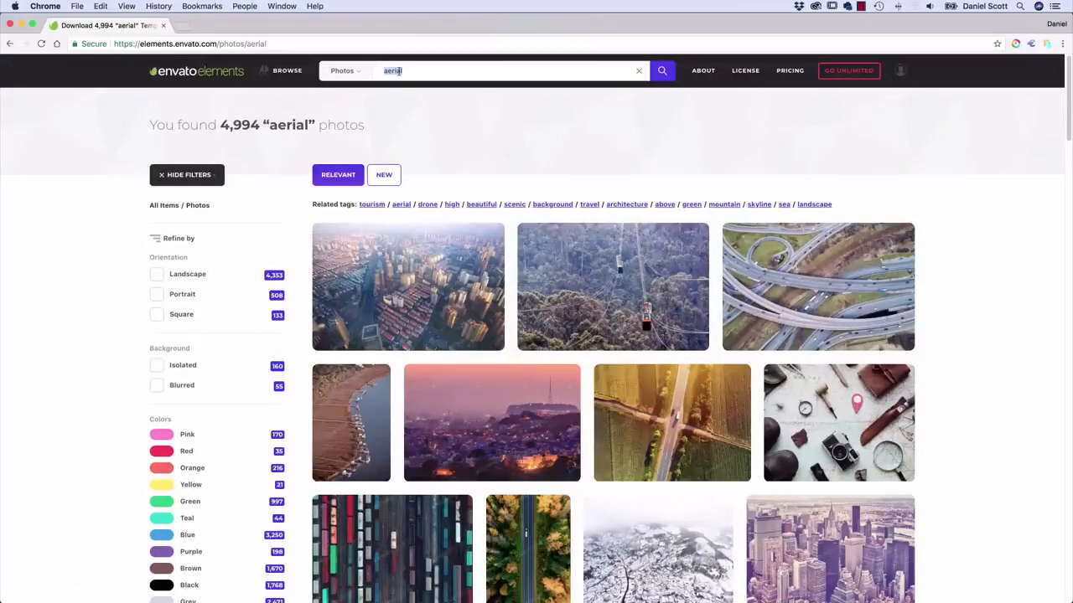
{"action": "left_click", "coordinate": [999, 310]}
{"action": "scroll", "coordinate": [980, 310], "scroll_direction": "down", "scroll_amount": 5}
{"action": "scroll", "coordinate": [980, 310], "scroll_direction": "down", "scroll_amount": 7}
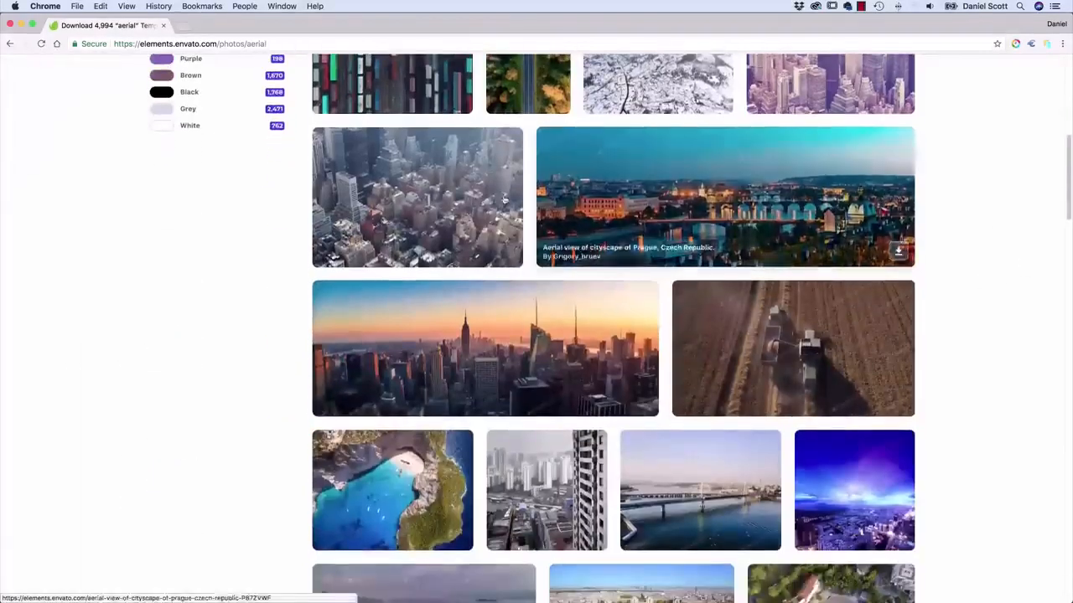
{"action": "scroll", "coordinate": [508, 344], "scroll_direction": "down", "scroll_amount": 3}
{"action": "scroll", "coordinate": [507, 344], "scroll_direction": "down", "scroll_amount": 6}
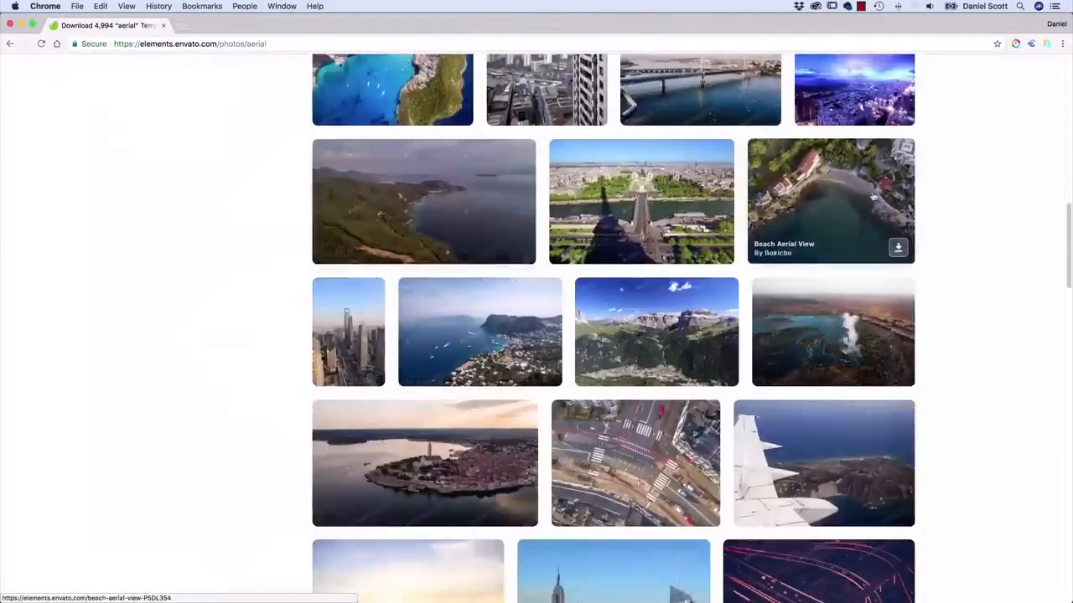
{"action": "scroll", "coordinate": [502, 335], "scroll_direction": "down", "scroll_amount": 9}
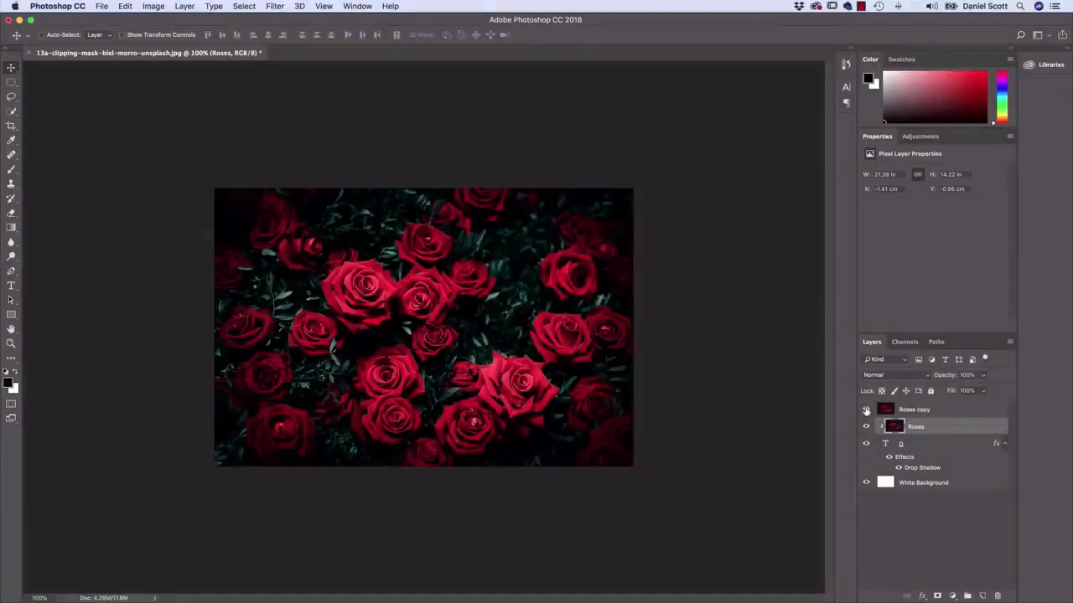
In Photoshop, hide the Roses copy layer in the clipping mask example to view the rose-filled letter D
{"action": "left_click", "coordinate": [866, 410]}
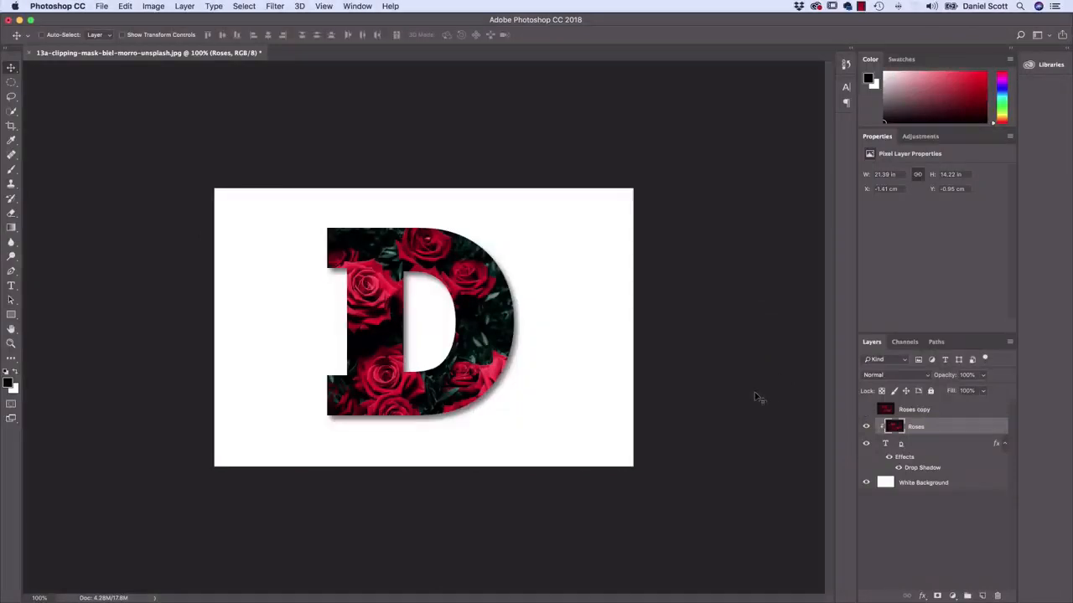
{"action": "left_click_drag", "start_coordinate": [577, 360], "coordinate": [496, 347]}
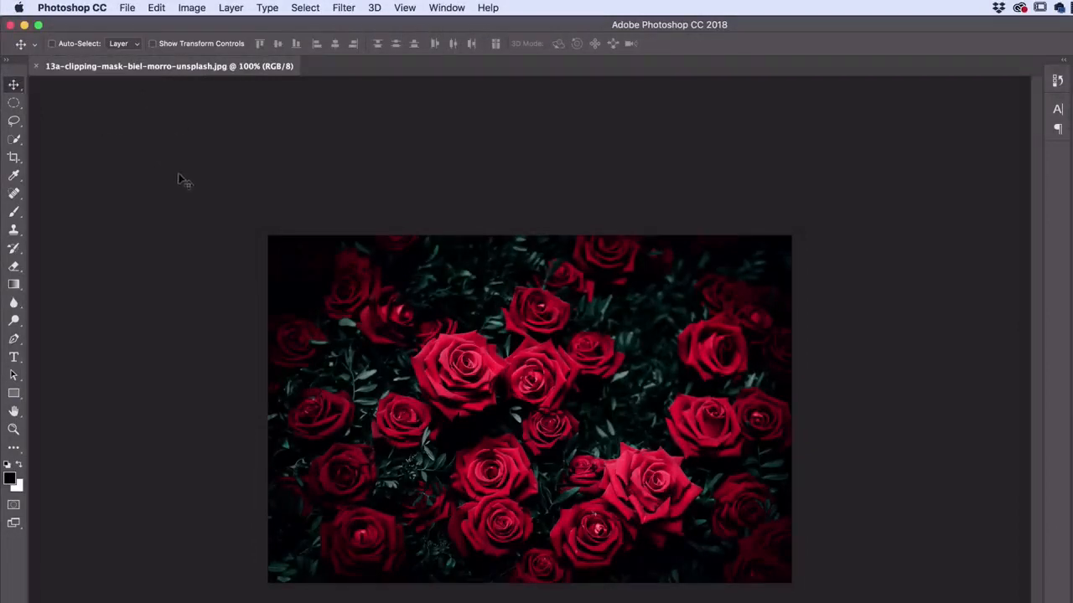
Add a white letter "D" in Museo Slab 1000 at 965 pt and move it over the middle of the roses photo
{"action": "left_click", "coordinate": [14, 358]}
{"action": "left_click", "coordinate": [503, 406]}
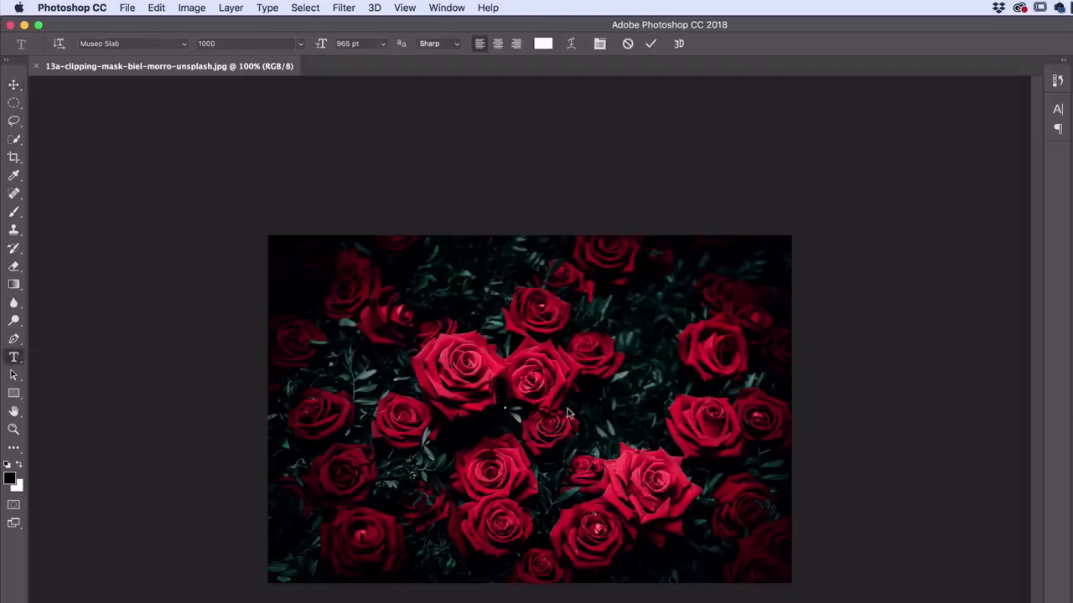
{"action": "type", "text": "D"}
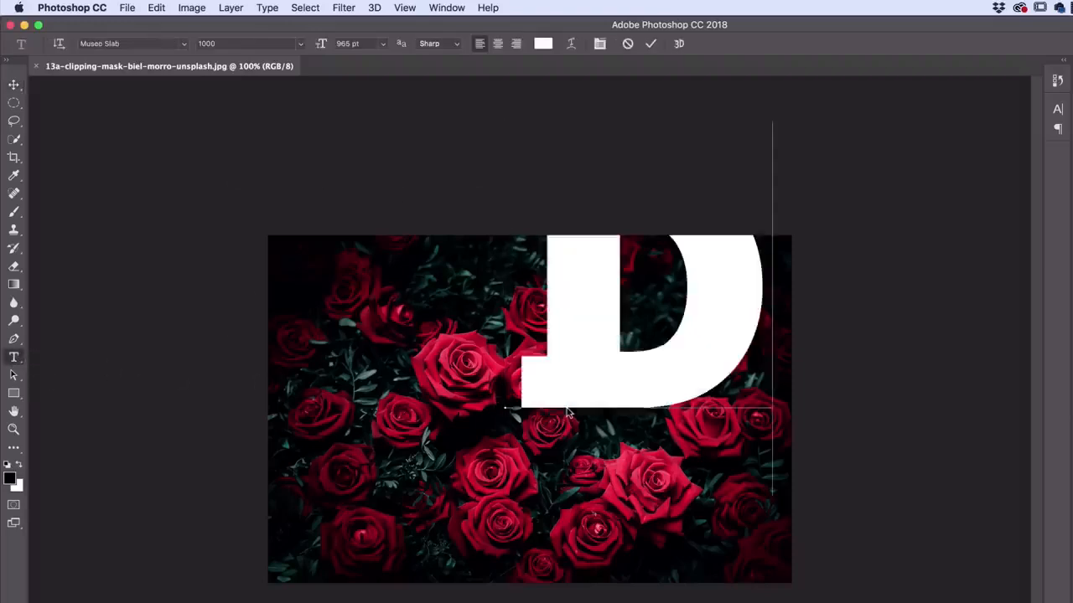
{"action": "left_click", "coordinate": [13, 84]}
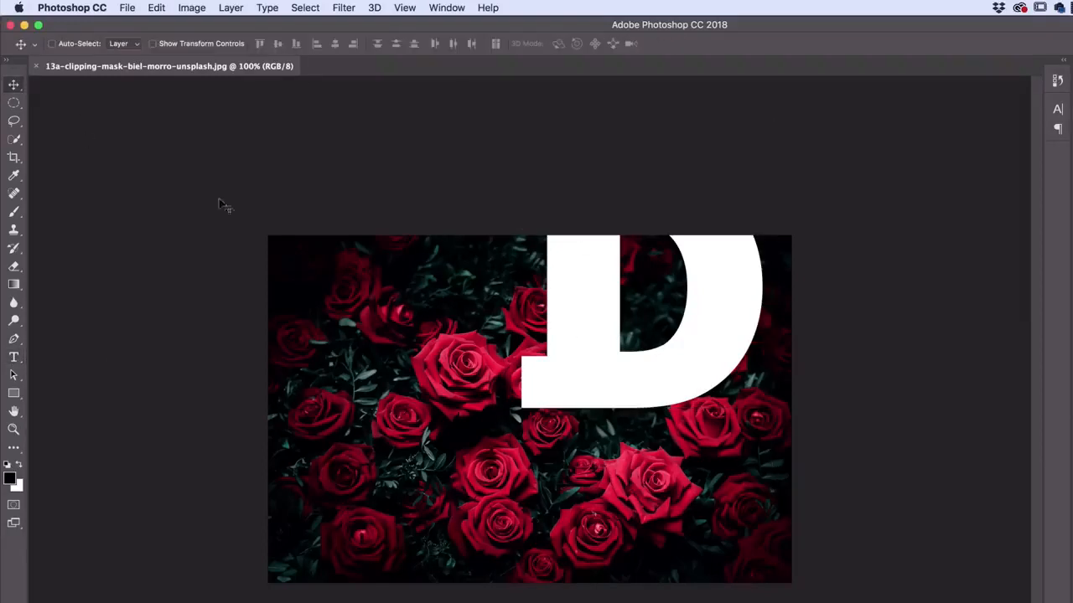
{"action": "left_click_drag", "start_coordinate": [730, 287], "coordinate": [624, 400]}
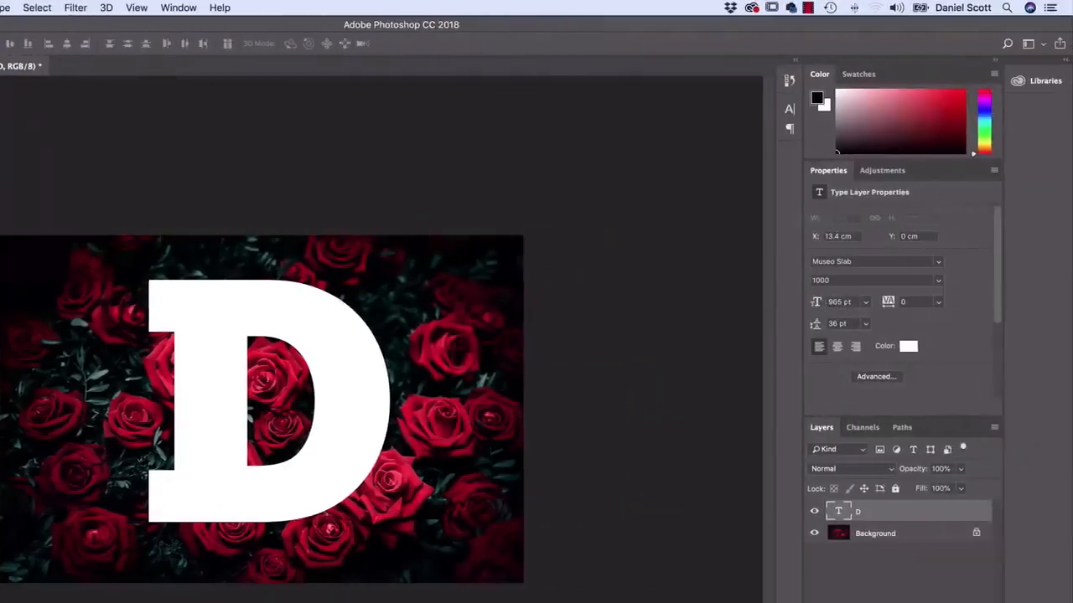
Set the letter D's font size to 72 pt and move it near the middle of the photo, at about X 25.4 cm, Y 16.29 cm
{"action": "left_click", "coordinate": [865, 302]}
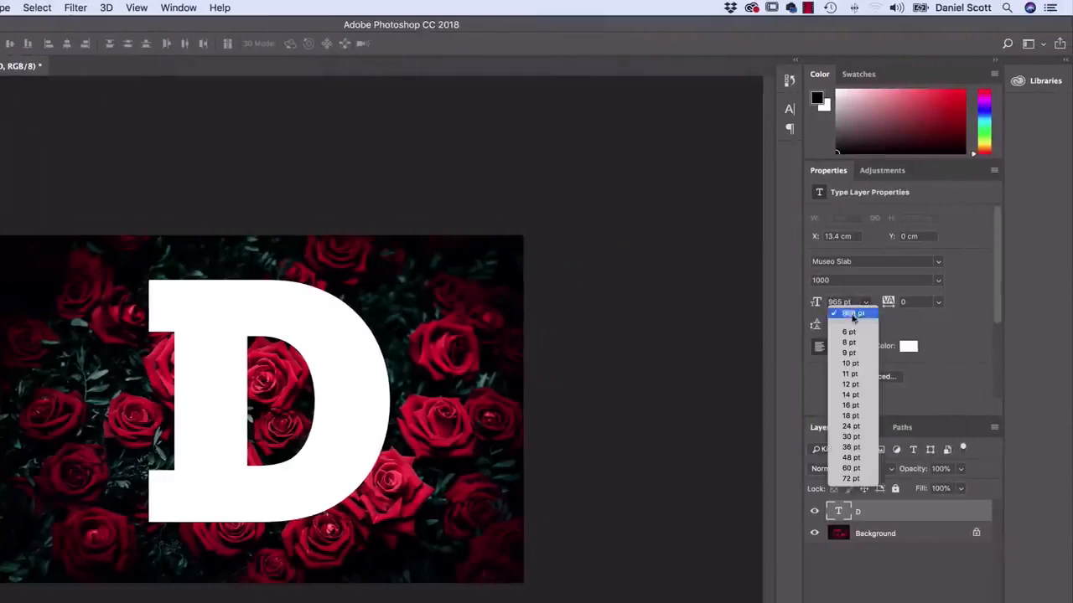
{"action": "left_click", "coordinate": [851, 478]}
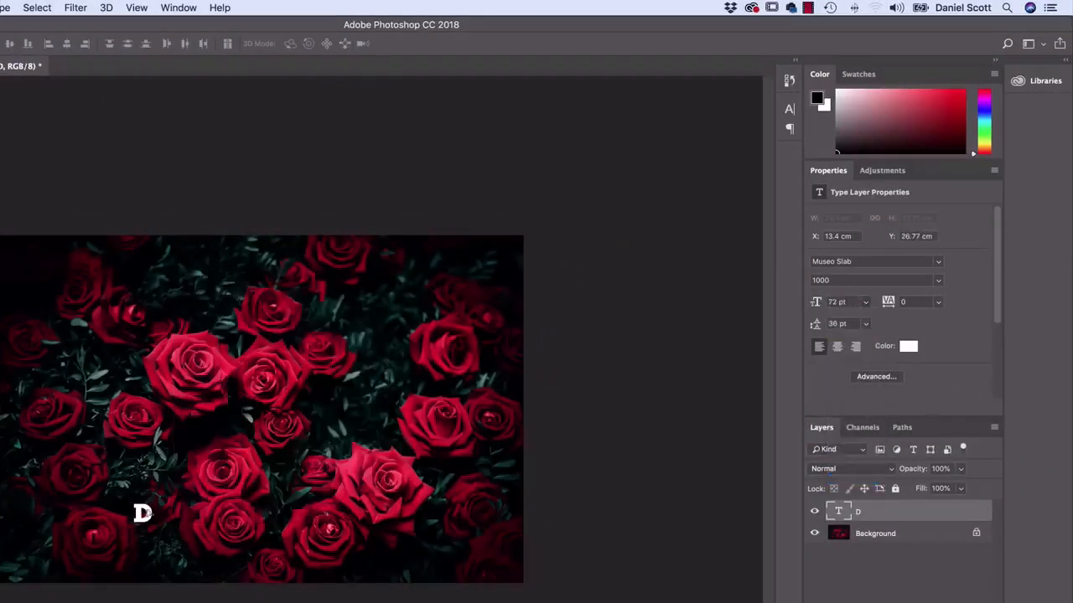
{"action": "left_click_drag", "start_coordinate": [138, 529], "coordinate": [257, 426]}
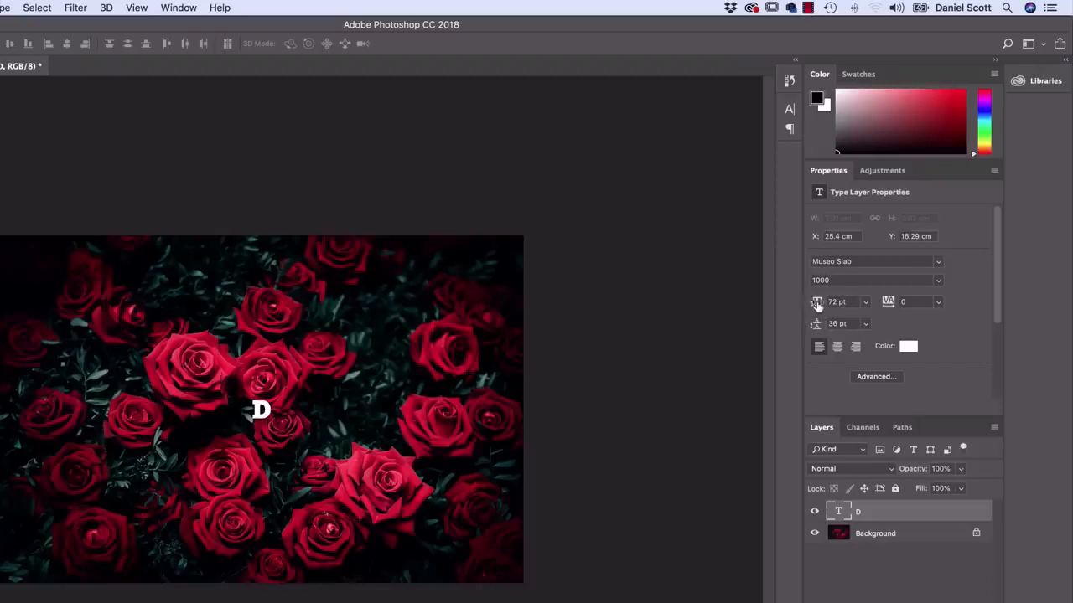
Enlarge the letter D to 934 pt and place it over the middle of the photo, at about X 13.61 cm, Y 0.56 cm
{"action": "left_click_drag", "start_coordinate": [817, 306], "coordinate": [989, 308]}
{"action": "left_click_drag", "start_coordinate": [813, 306], "coordinate": [997, 305]}
{"action": "left_click_drag", "start_coordinate": [814, 306], "coordinate": [890, 310]}
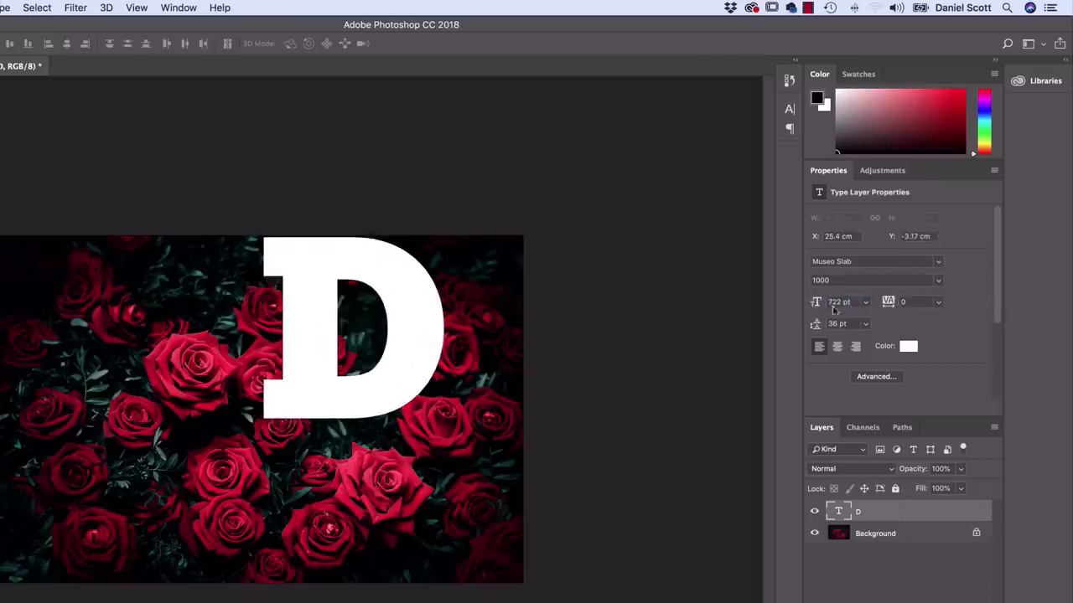
{"action": "type", "text": "807"}
{"action": "key", "text": "Return"}
{"action": "mouse_move", "coordinate": [817, 308]}
{"action": "left_mouse_down"}
{"action": "mouse_move", "coordinate": [826, 305]}
{"action": "mouse_move", "coordinate": [719, 306]}
{"action": "mouse_move", "coordinate": [817, 307]}
{"action": "left_mouse_up"}
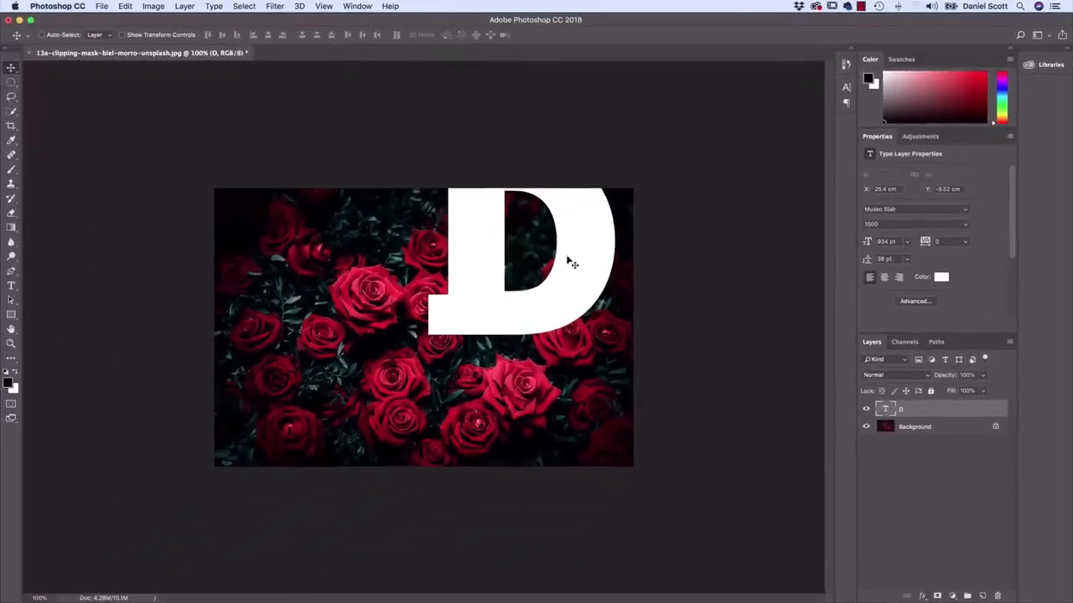
{"action": "left_click_drag", "start_coordinate": [575, 242], "coordinate": [477, 320]}
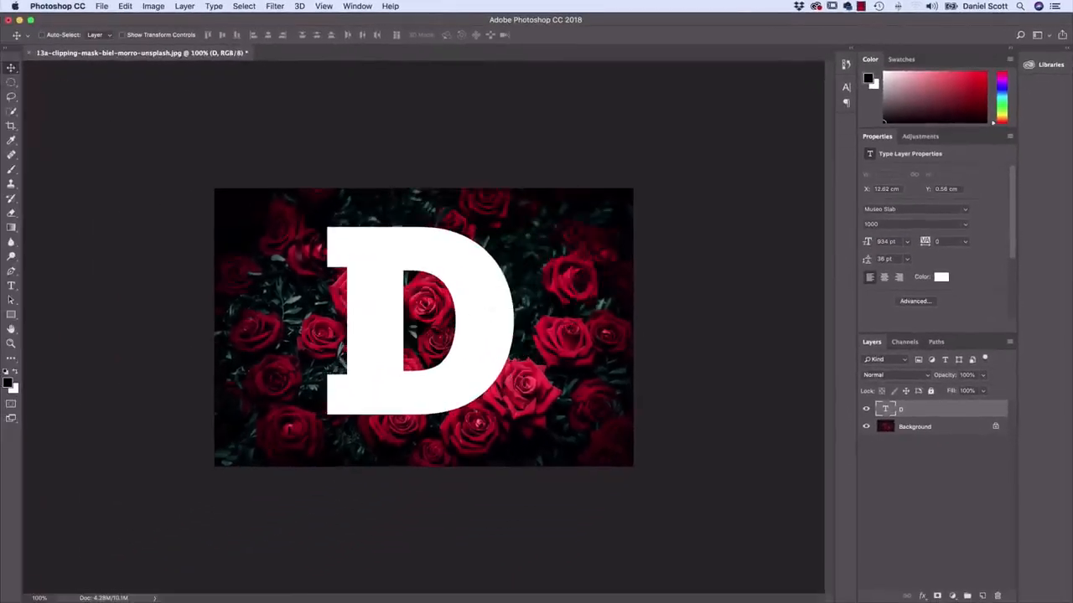
{"action": "left_click_drag", "start_coordinate": [381, 254], "coordinate": [389, 255]}
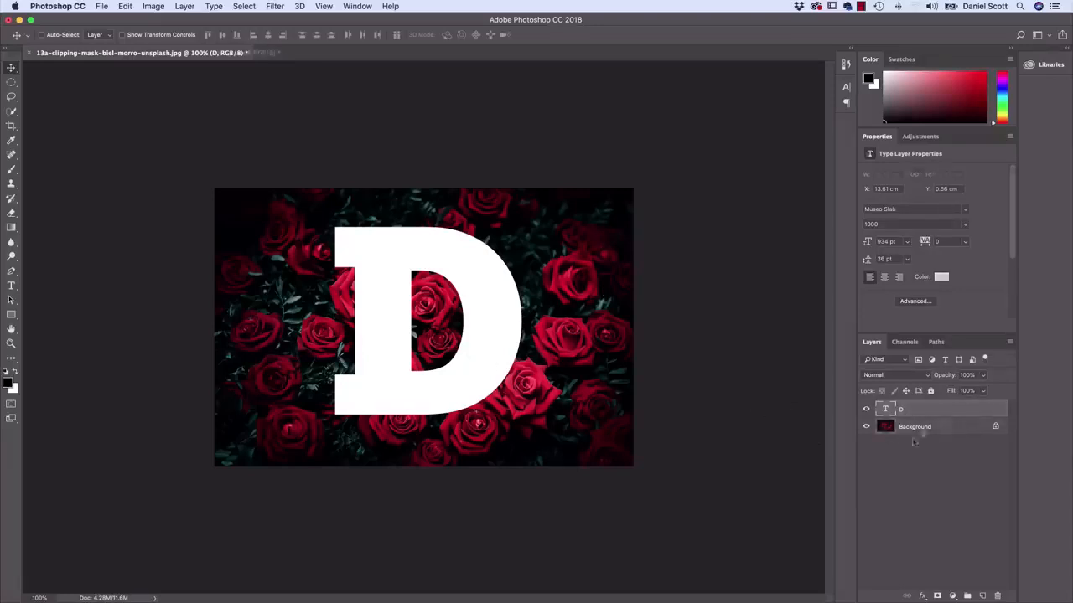
Convert the locked Background into a regular layer named "Roses" and move it above the D type layer
{"action": "left_click", "coordinate": [909, 428]}
{"action": "left_click_drag", "start_coordinate": [918, 431], "coordinate": [911, 411]}
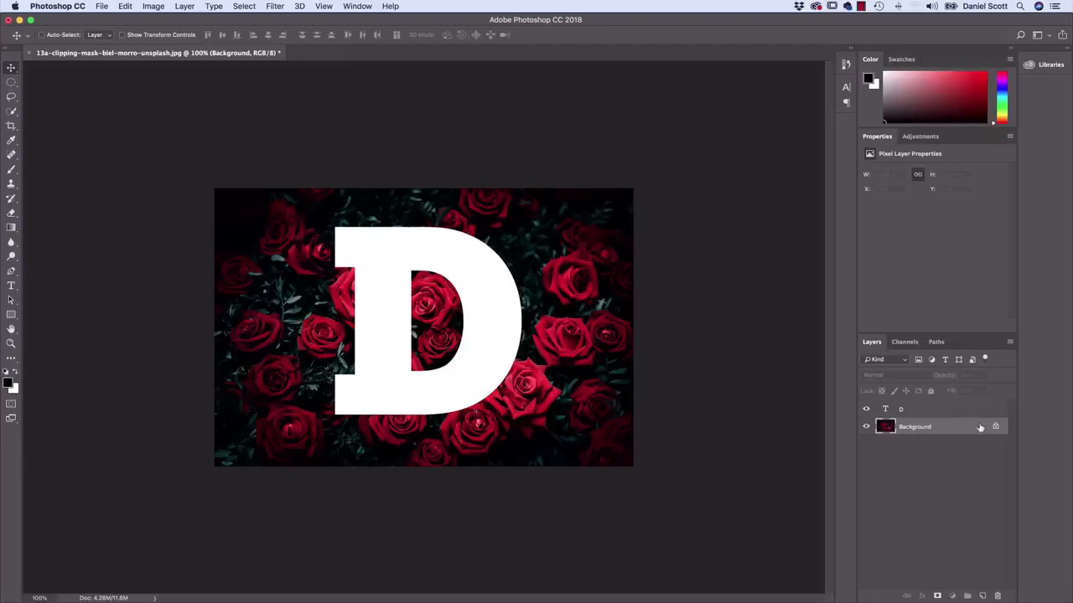
{"action": "double_click", "coordinate": [916, 429]}
{"action": "type", "text": "Roses"}
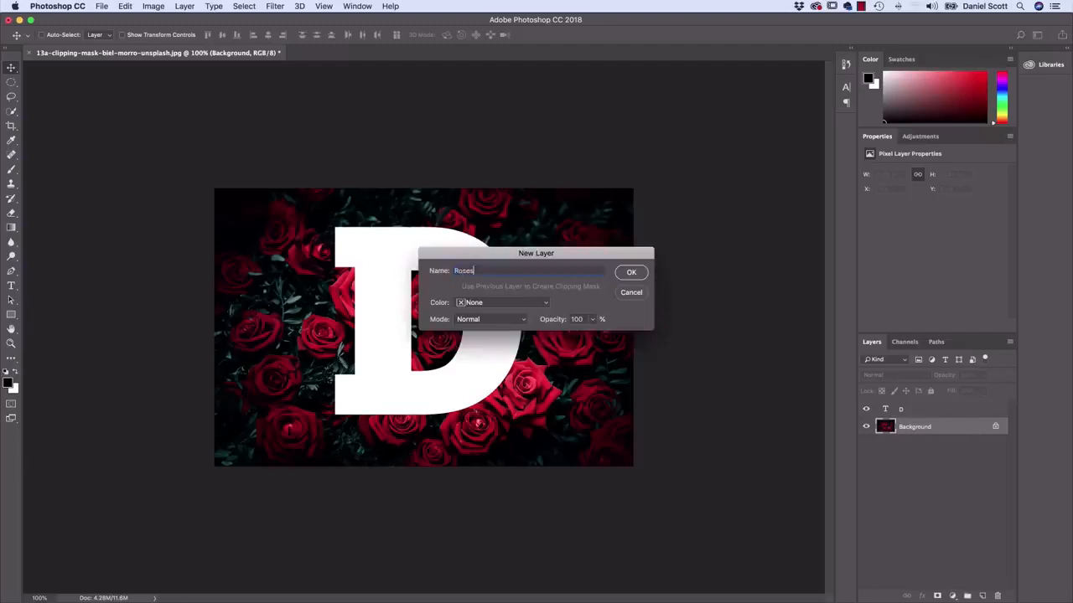
{"action": "key", "text": "Return"}
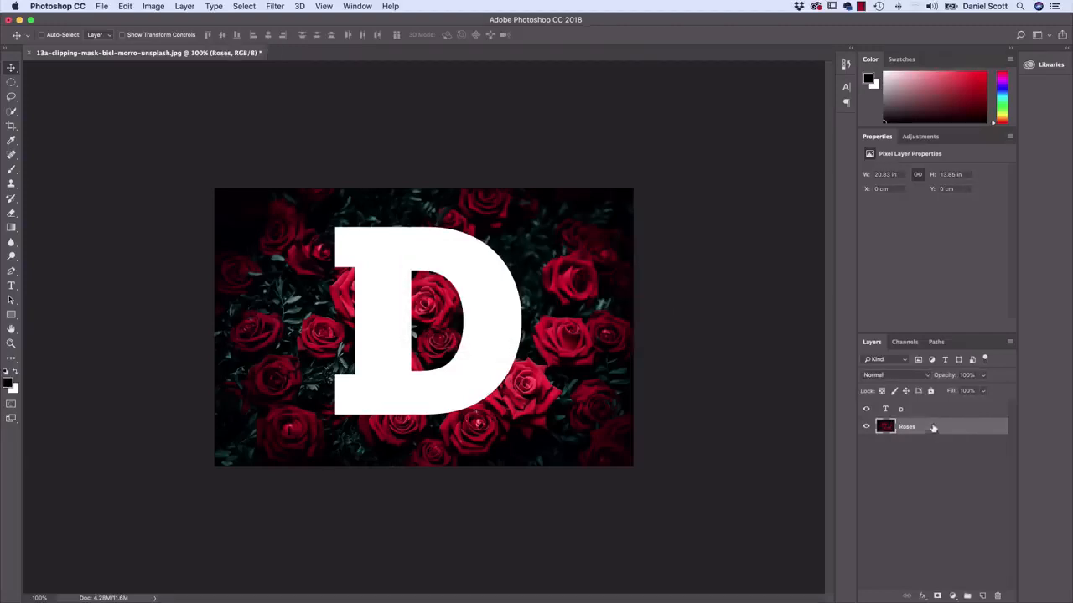
{"action": "left_click_drag", "start_coordinate": [932, 432], "coordinate": [931, 410]}
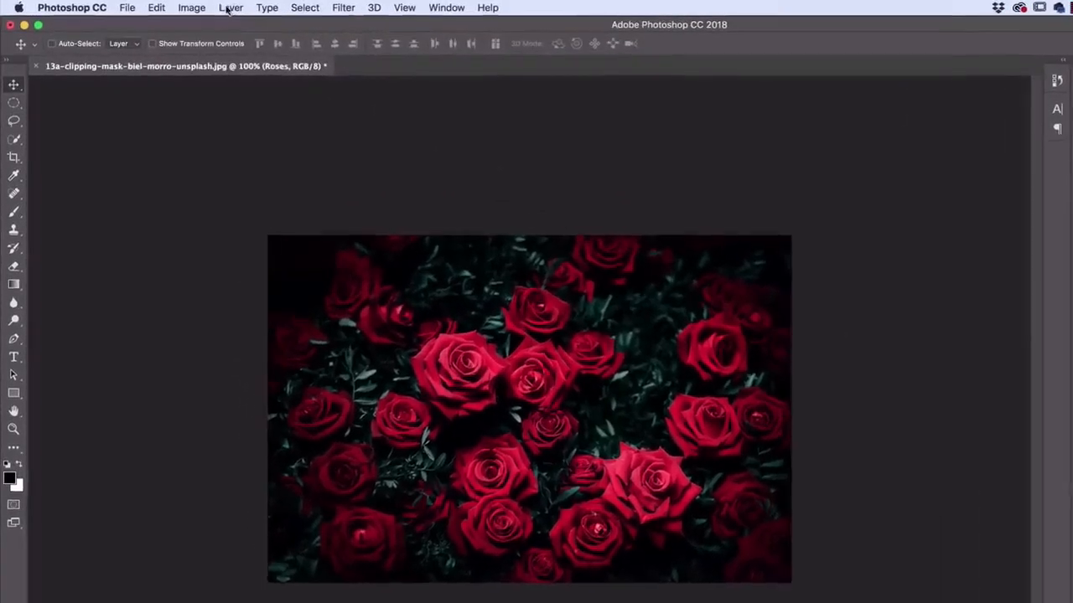
Create a clipping mask from the Roses layer onto the letter D and shift the roses image inside the letter
{"action": "left_click", "coordinate": [184, 6]}
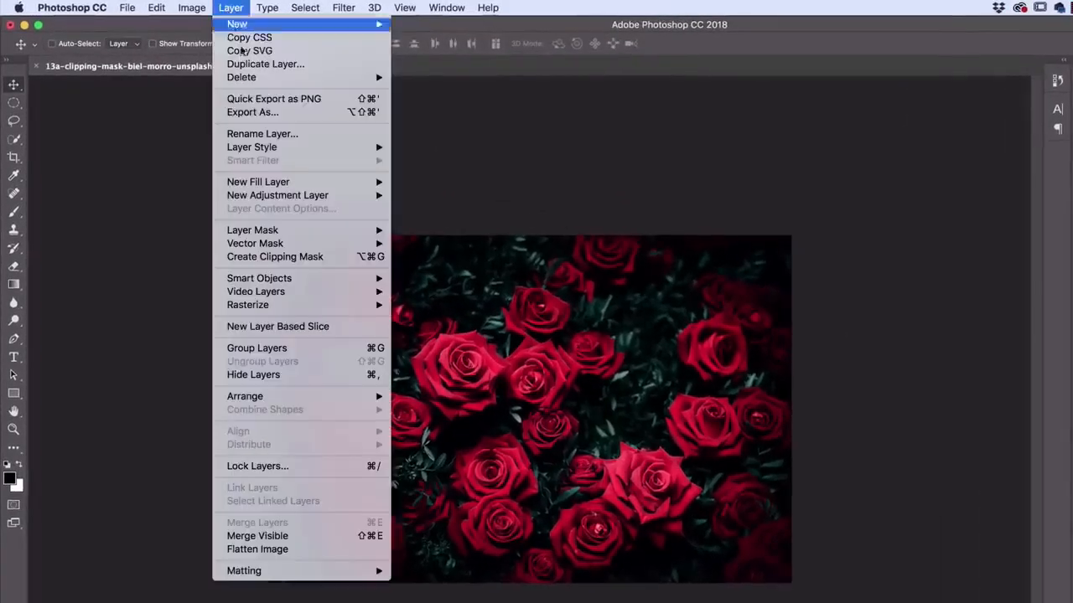
{"action": "left_click", "coordinate": [250, 257]}
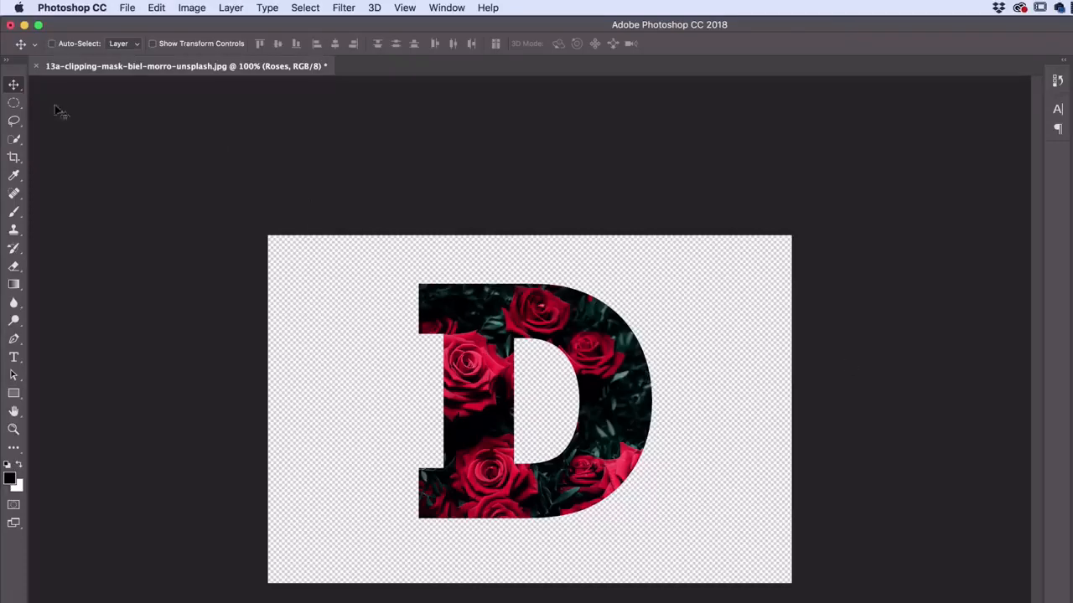
{"action": "left_click_drag", "start_coordinate": [619, 414], "coordinate": [549, 417]}
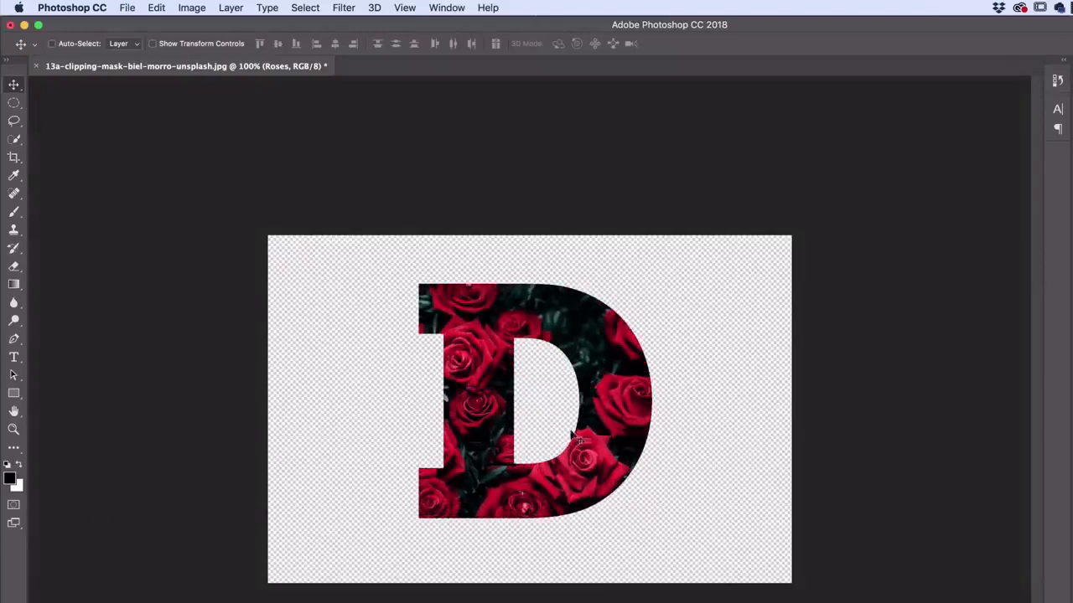
Scale the Roses image to about 102.7%, reposition it inside the letter at about X 671 px, Y 402 px, and apply the transform
{"action": "left_click", "coordinate": [155, 10]}
{"action": "mouse_move", "coordinate": [293, 320]}
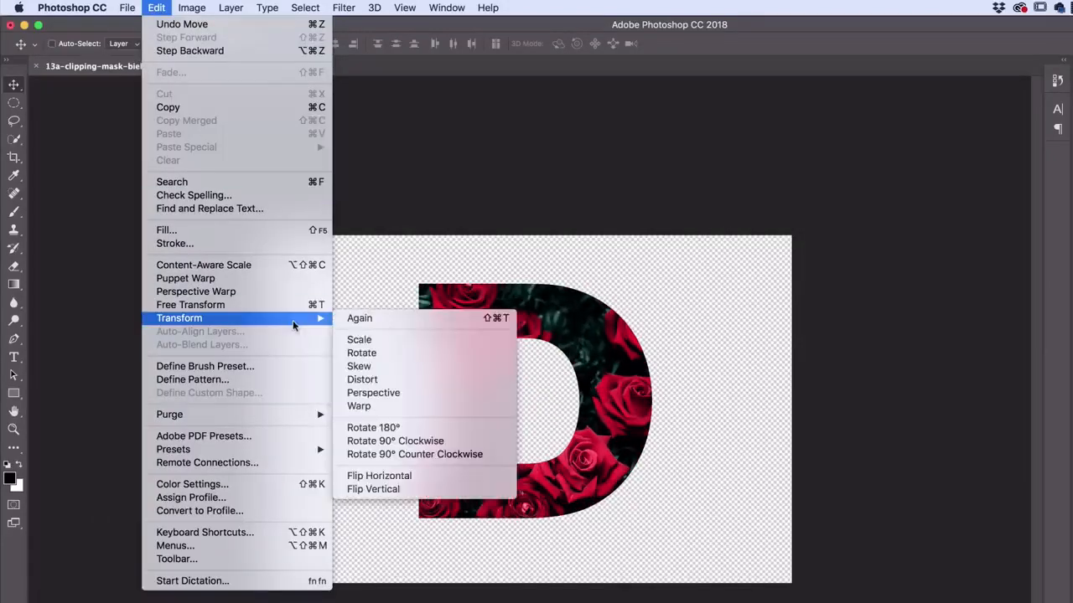
{"action": "left_click", "coordinate": [431, 340]}
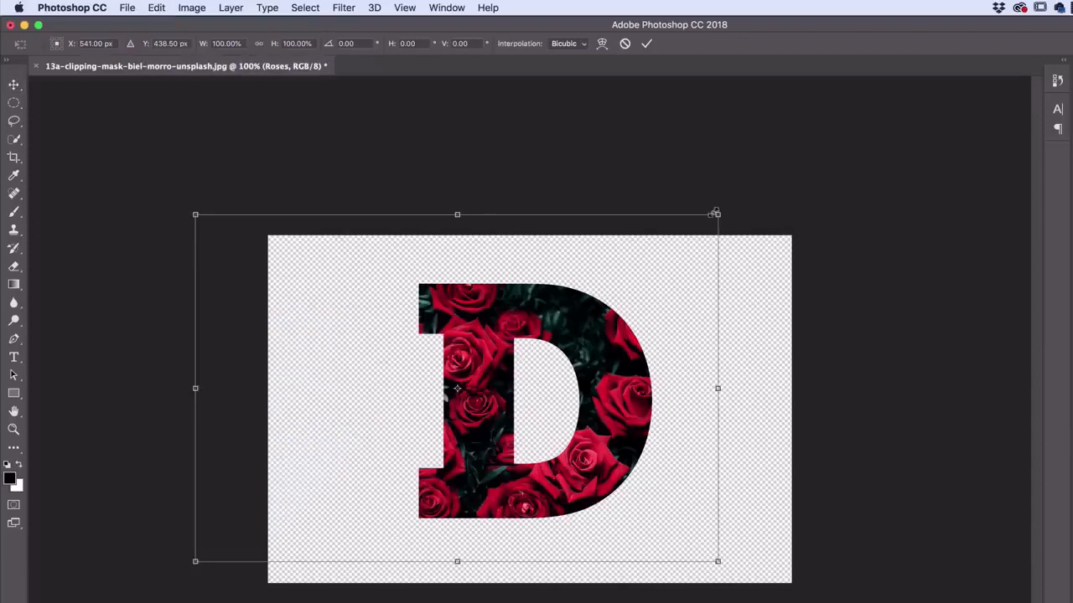
{"action": "left_click_drag", "start_coordinate": [718, 215], "coordinate": [734, 236]}
{"action": "left_click_drag", "start_coordinate": [651, 355], "coordinate": [686, 349]}
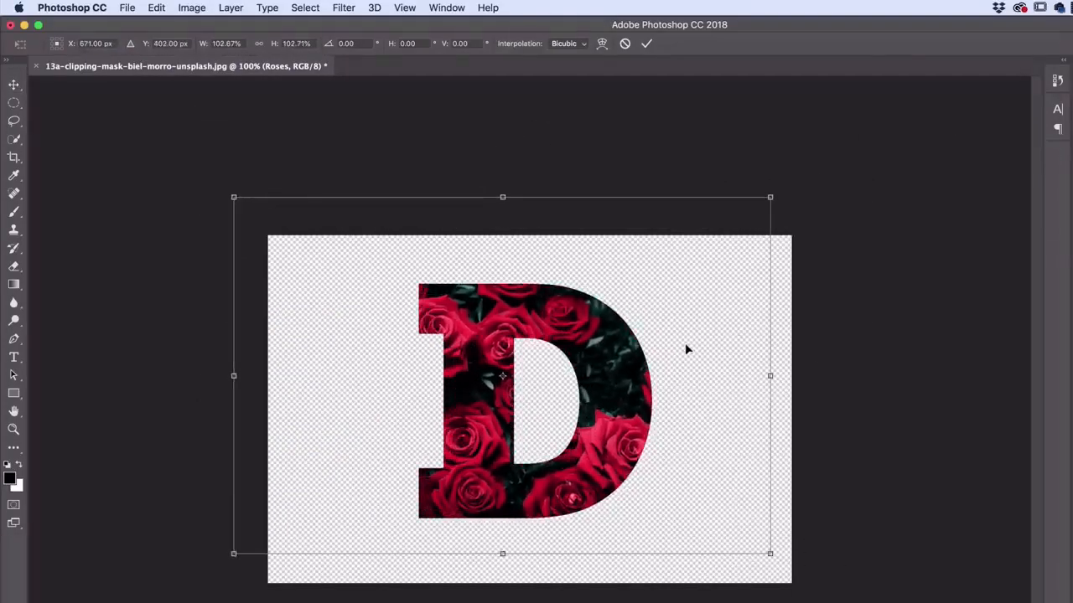
{"action": "key", "text": "Return"}
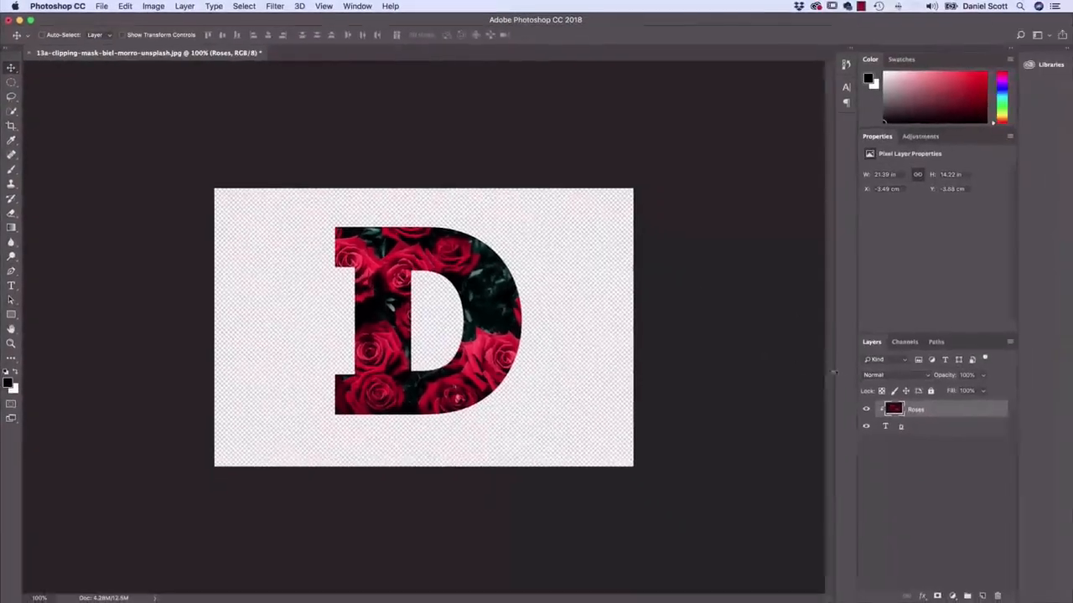
Move the D type layer by itself to about X 12.62 cm, Y 0.67 cm
{"action": "left_click", "coordinate": [957, 427]}
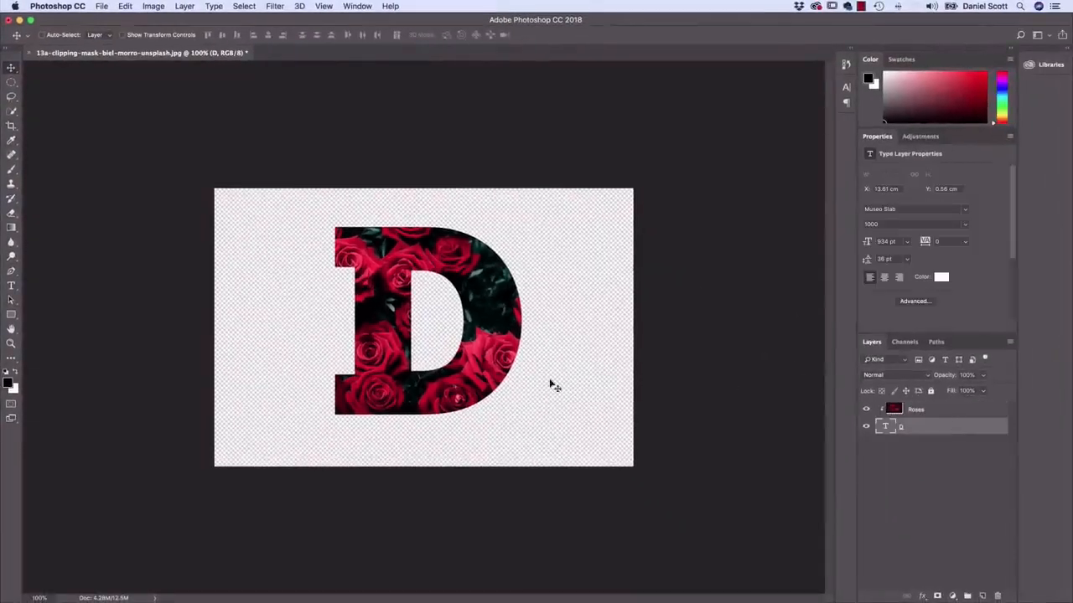
{"action": "left_click_drag", "start_coordinate": [550, 383], "coordinate": [509, 360]}
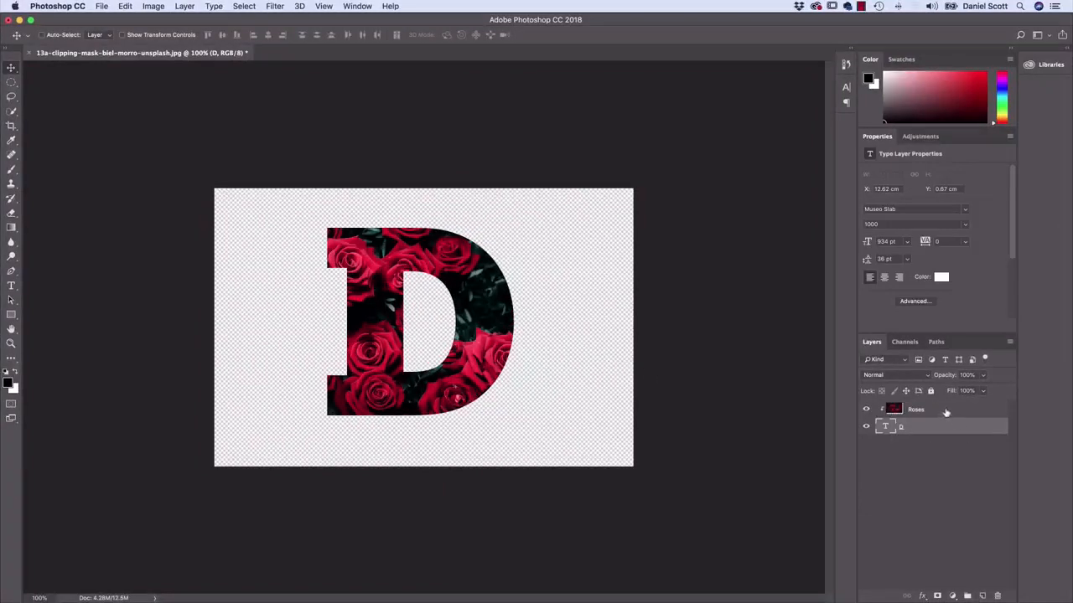
Try moving and scaling down the Roses and D layers together, and leave no layer selected
{"action": "left_click", "coordinate": [945, 412]}
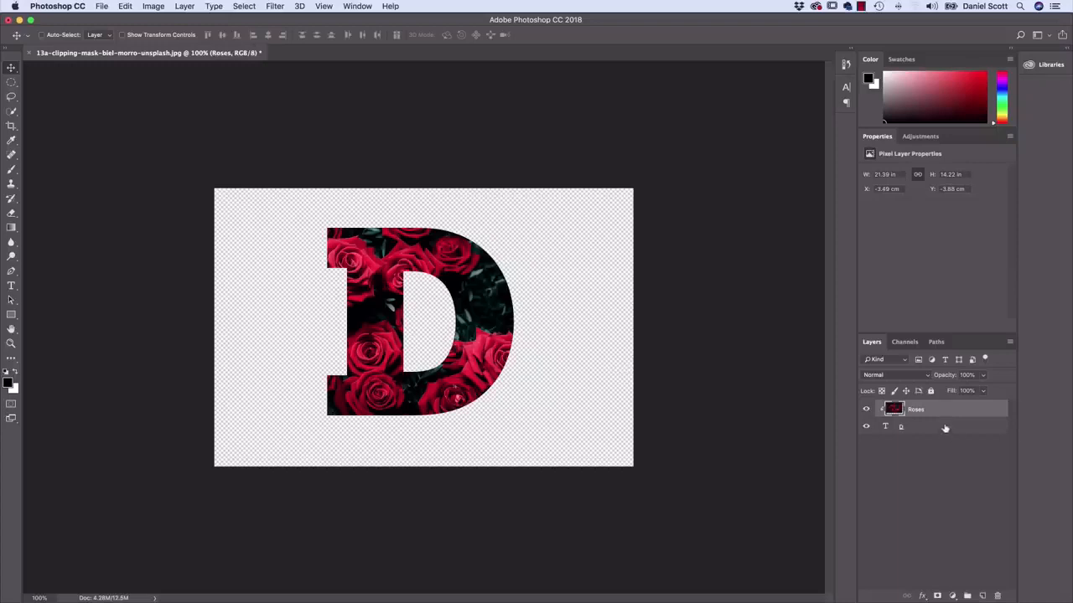
{"action": "left_click", "coordinate": [946, 428], "text": "shift"}
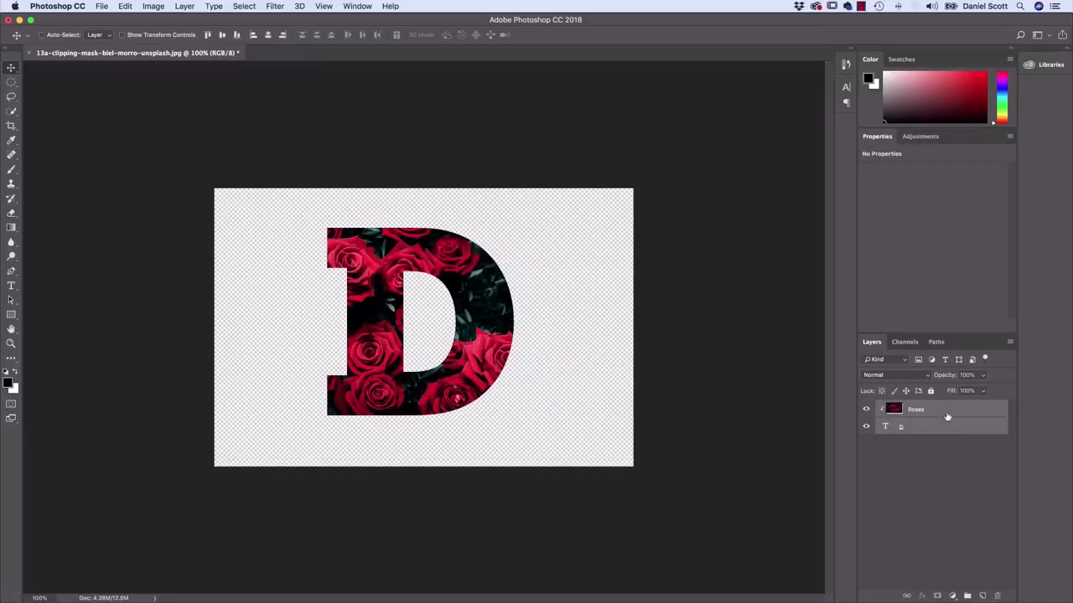
{"action": "left_click_drag", "start_coordinate": [416, 324], "coordinate": [466, 352]}
{"action": "key", "text": "super+t"}
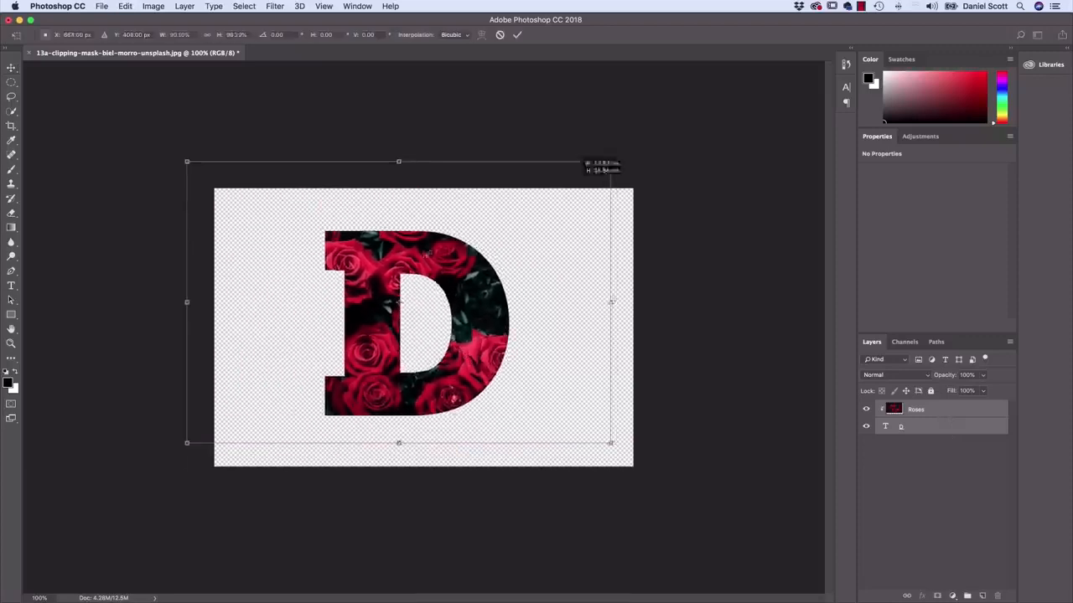
{"action": "left_click_drag", "start_coordinate": [618, 158], "coordinate": [566, 211]}
{"action": "key", "text": "Return"}
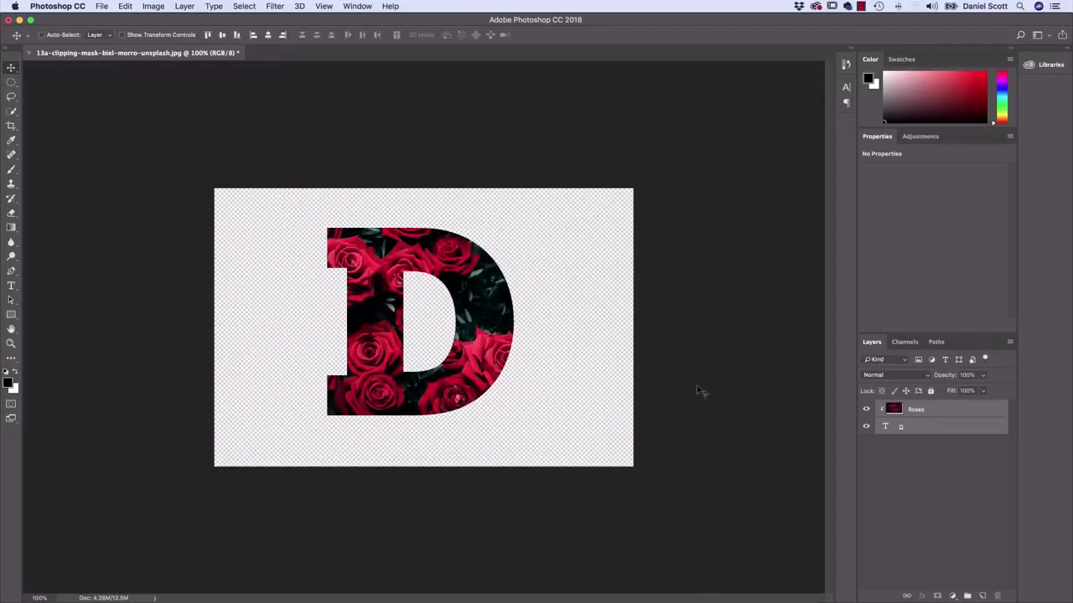
{"action": "left_click", "coordinate": [924, 467]}
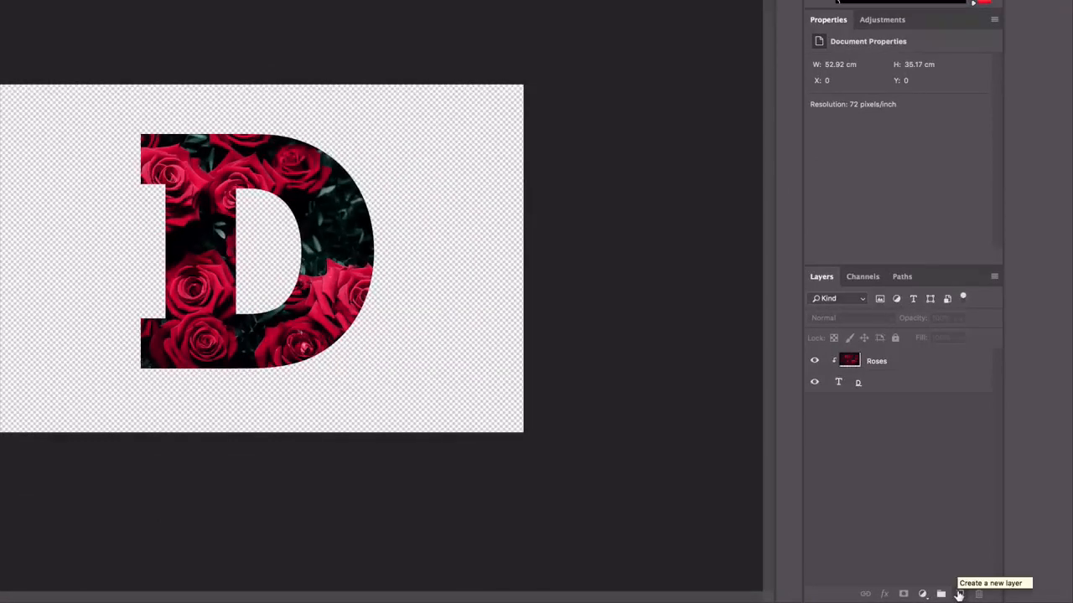
Create a new layer above Roses and name it "White Background"
{"action": "left_click", "coordinate": [960, 594]}
{"action": "double_click", "coordinate": [863, 362]}
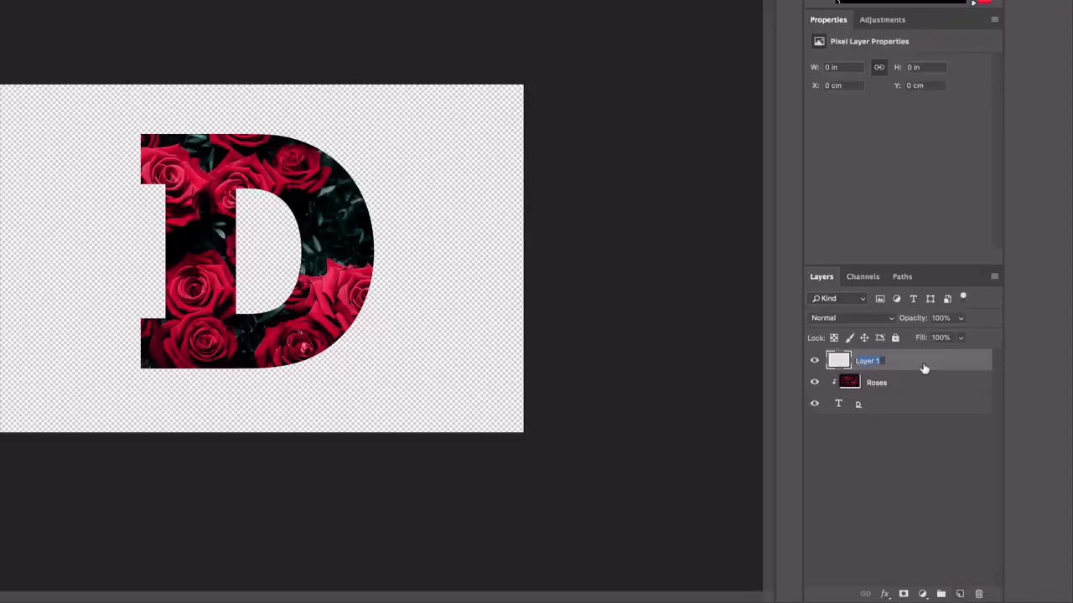
{"action": "type", "text": "White Background"}
{"action": "key", "text": "Return"}
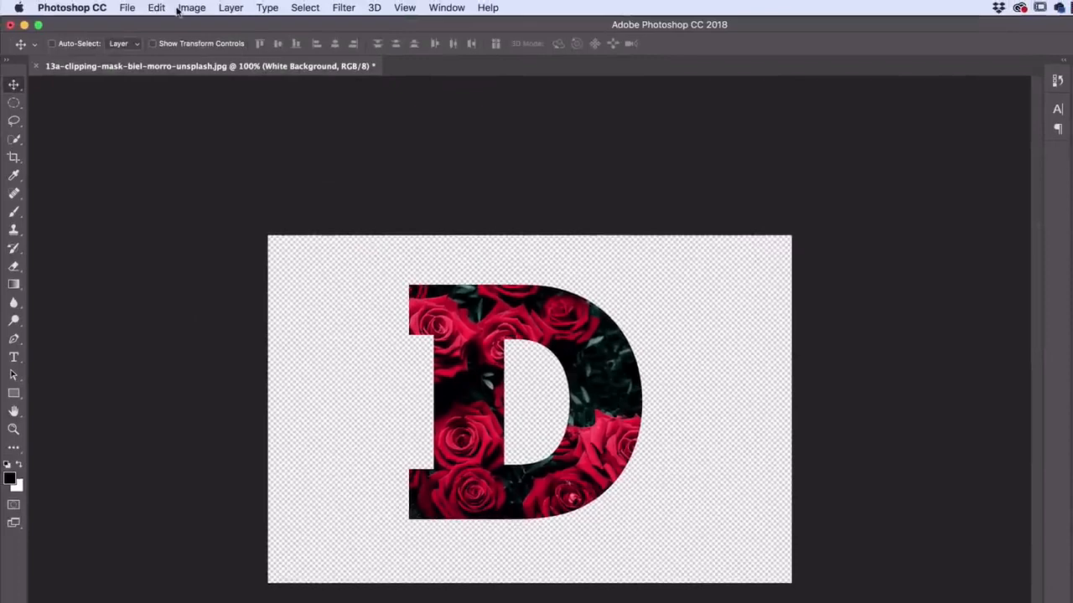
Fill the White Background layer with White at 100% opacity and place it beneath the D type layer
{"action": "left_click", "coordinate": [157, 9]}
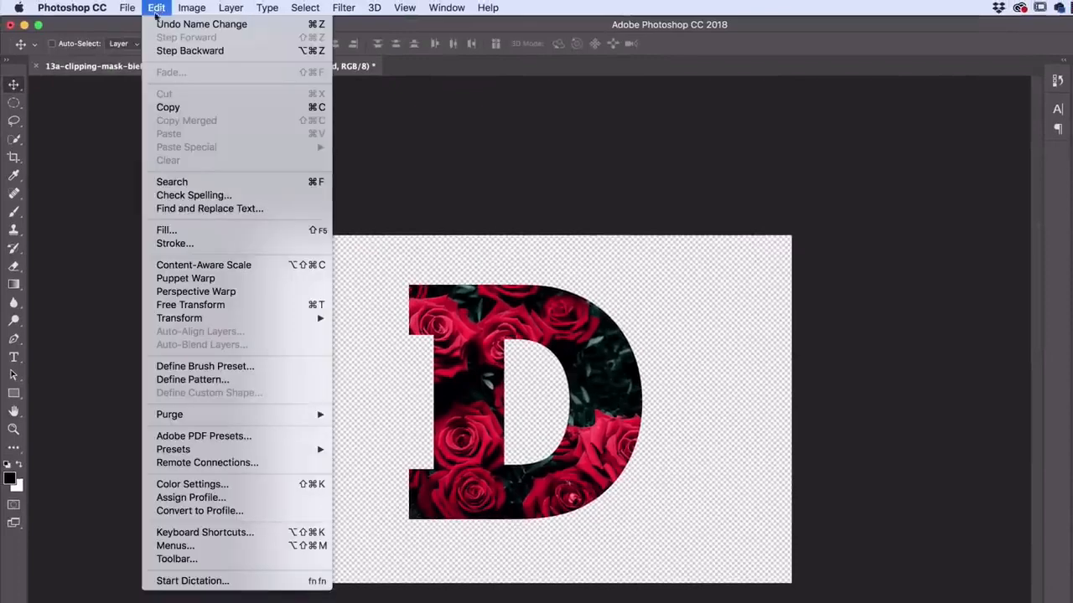
{"action": "left_click", "coordinate": [166, 231]}
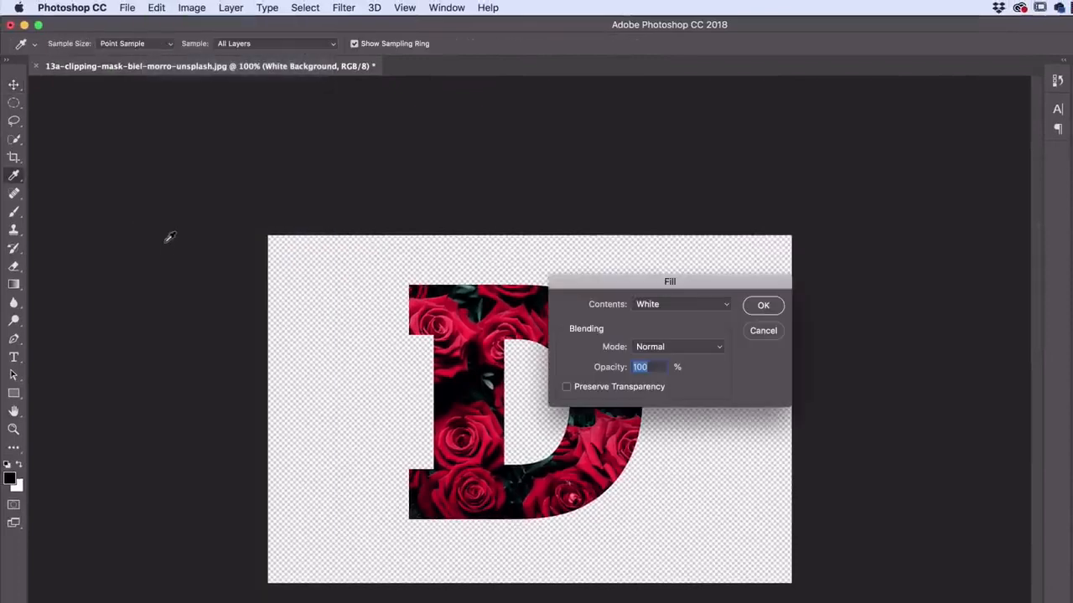
{"action": "left_click", "coordinate": [648, 306]}
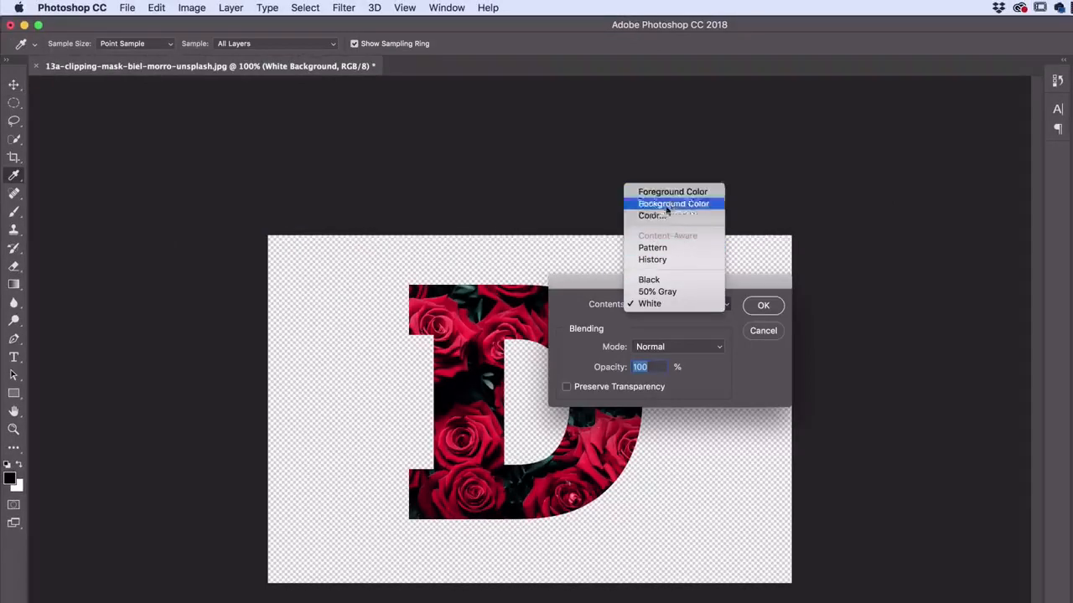
{"action": "left_click", "coordinate": [648, 303]}
{"action": "left_click", "coordinate": [766, 307]}
{"action": "key", "text": "v"}
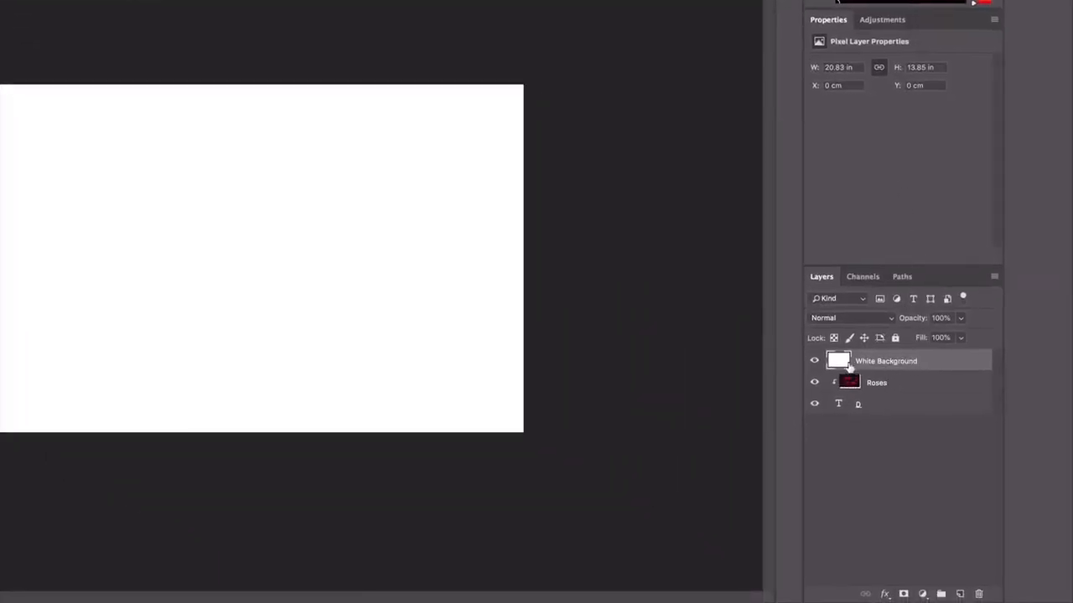
{"action": "left_click_drag", "start_coordinate": [896, 365], "coordinate": [891, 418]}
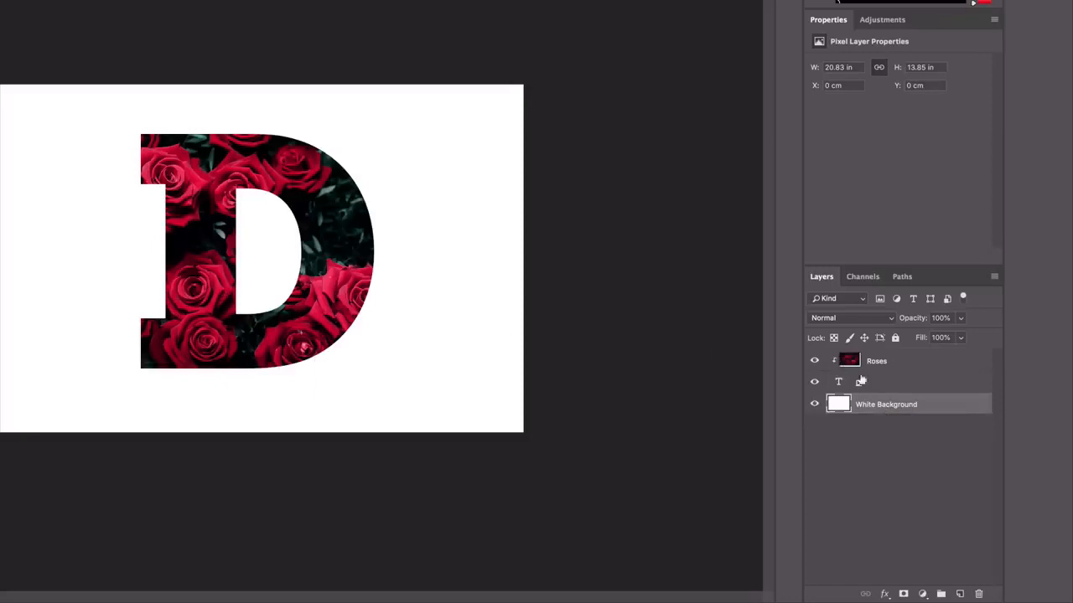
Add a Drop Shadow effect to the D type layer with a 130° angle and 15% opacity
{"action": "left_click", "coordinate": [896, 390]}
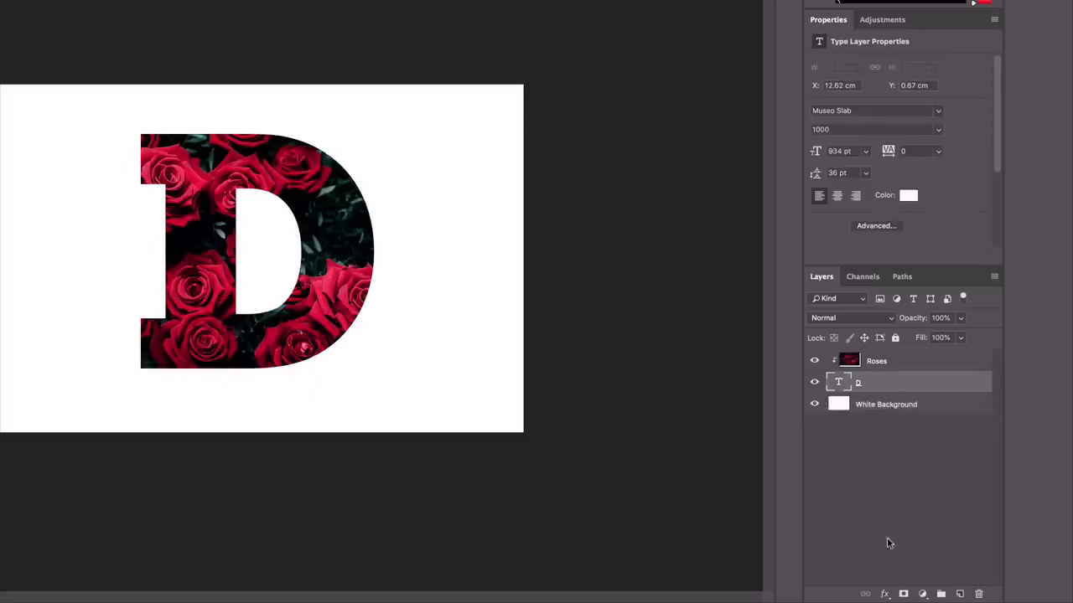
{"action": "left_click", "coordinate": [884, 594]}
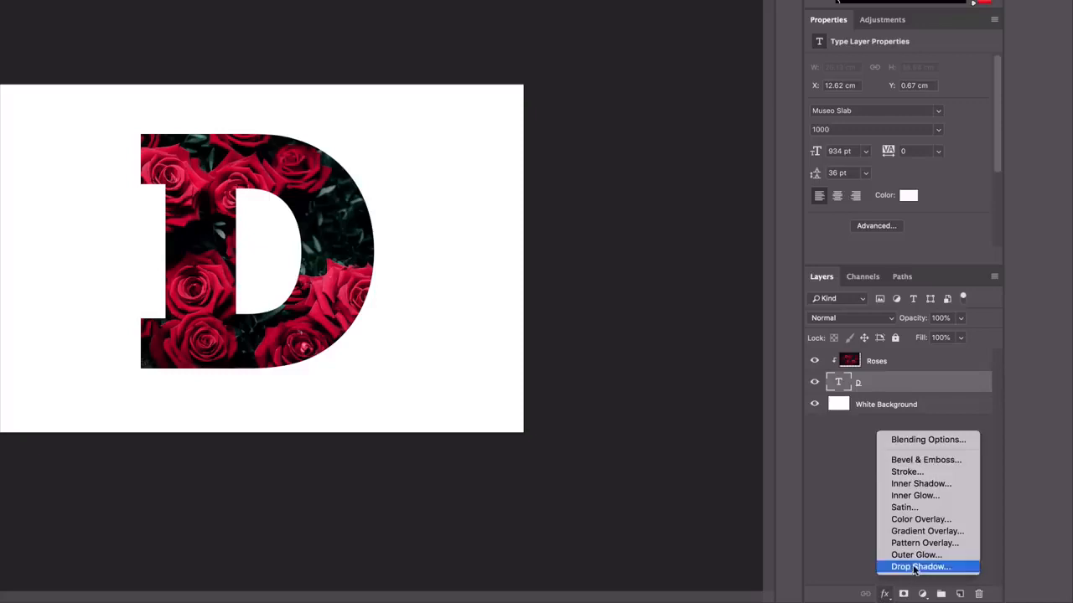
{"action": "left_click", "coordinate": [913, 567]}
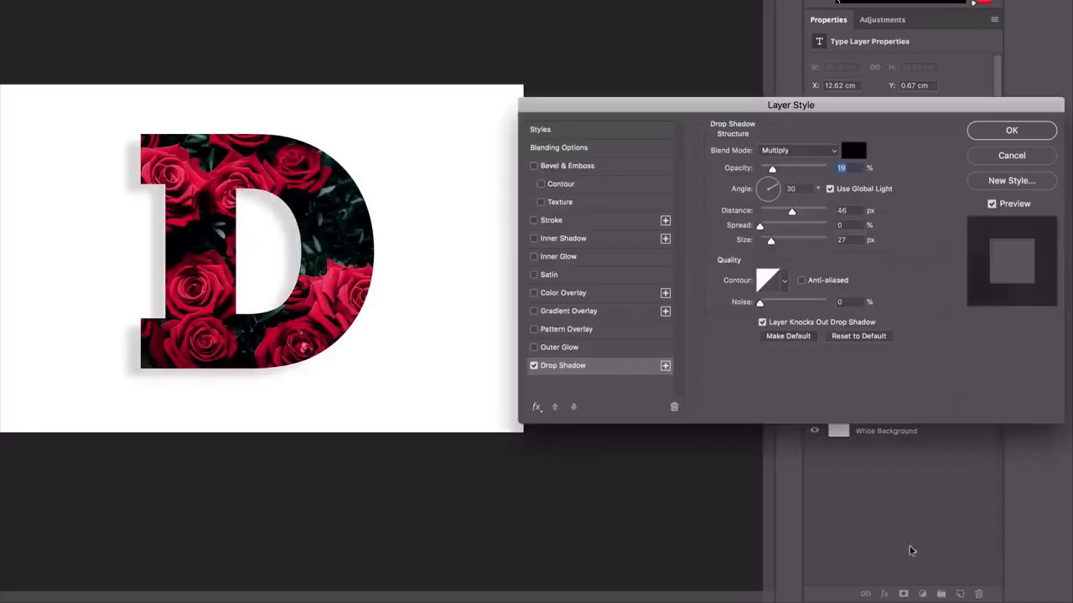
{"action": "left_click_drag", "start_coordinate": [840, 107], "coordinate": [760, 128]}
{"action": "left_click", "coordinate": [653, 198]}
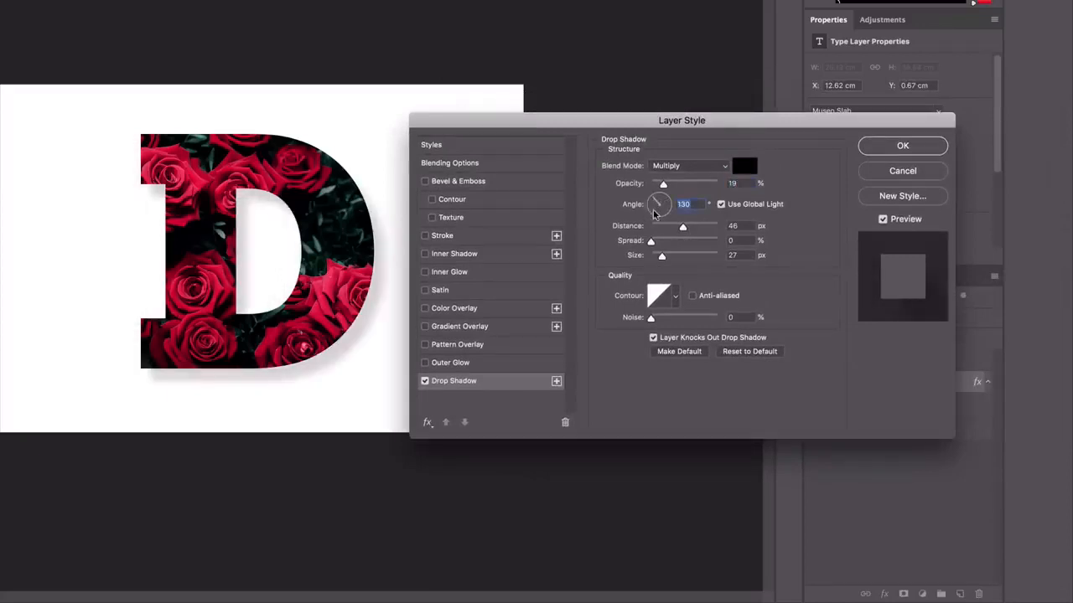
{"action": "left_click_drag", "start_coordinate": [663, 184], "coordinate": [659, 185]}
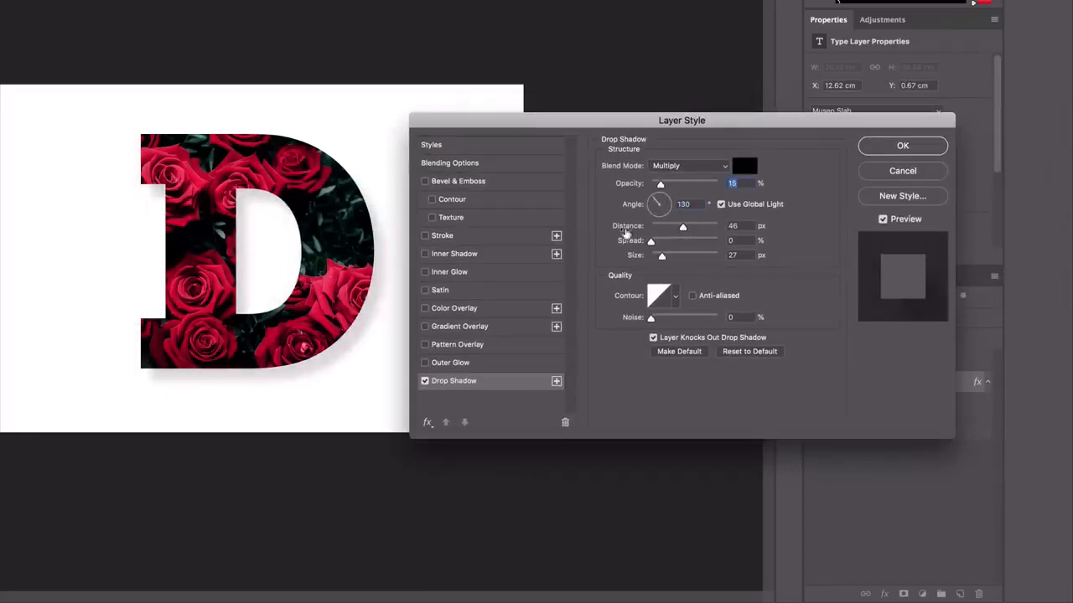
Experiment with the drop shadow's distance and size, and raise its opacity to 66%
{"action": "left_click_drag", "start_coordinate": [668, 228], "coordinate": [653, 258]}
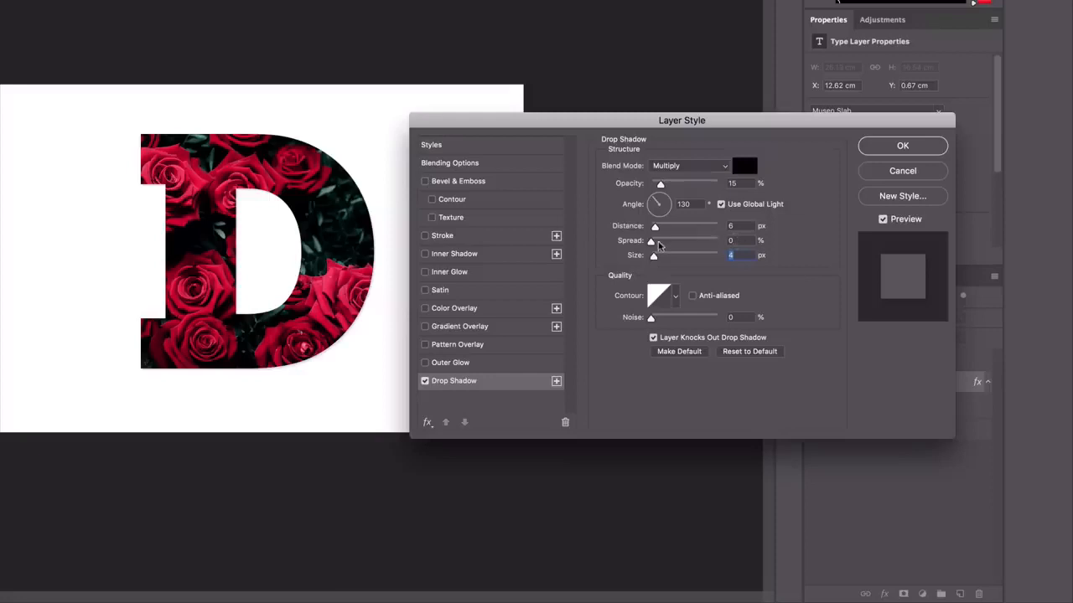
{"action": "left_click_drag", "start_coordinate": [655, 227], "coordinate": [677, 227]}
{"action": "left_click_drag", "start_coordinate": [660, 183], "coordinate": [688, 187]}
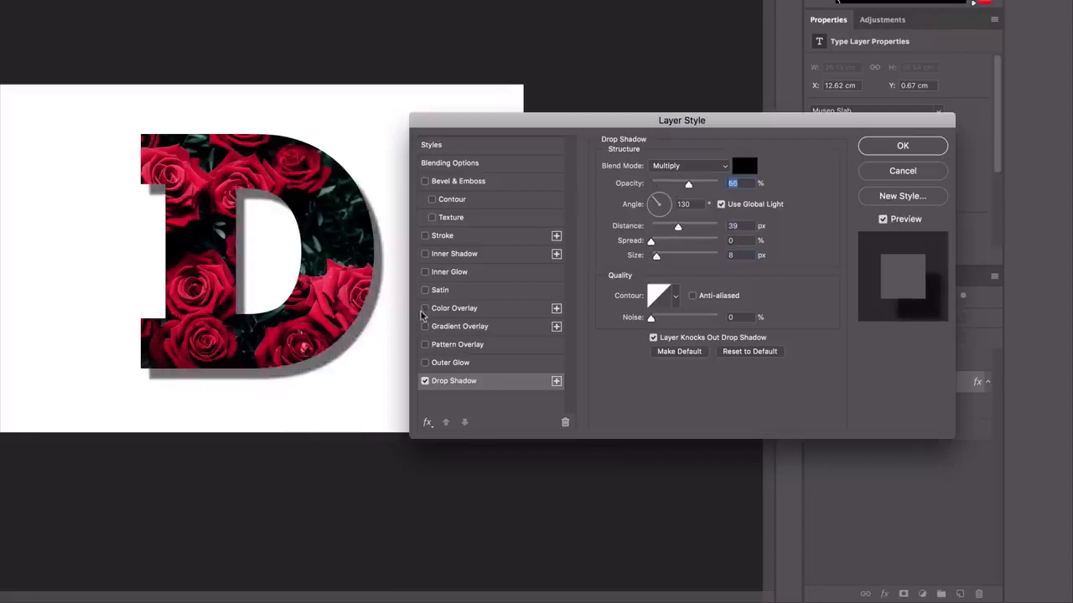
{"action": "left_click_drag", "start_coordinate": [677, 227], "coordinate": [658, 260]}
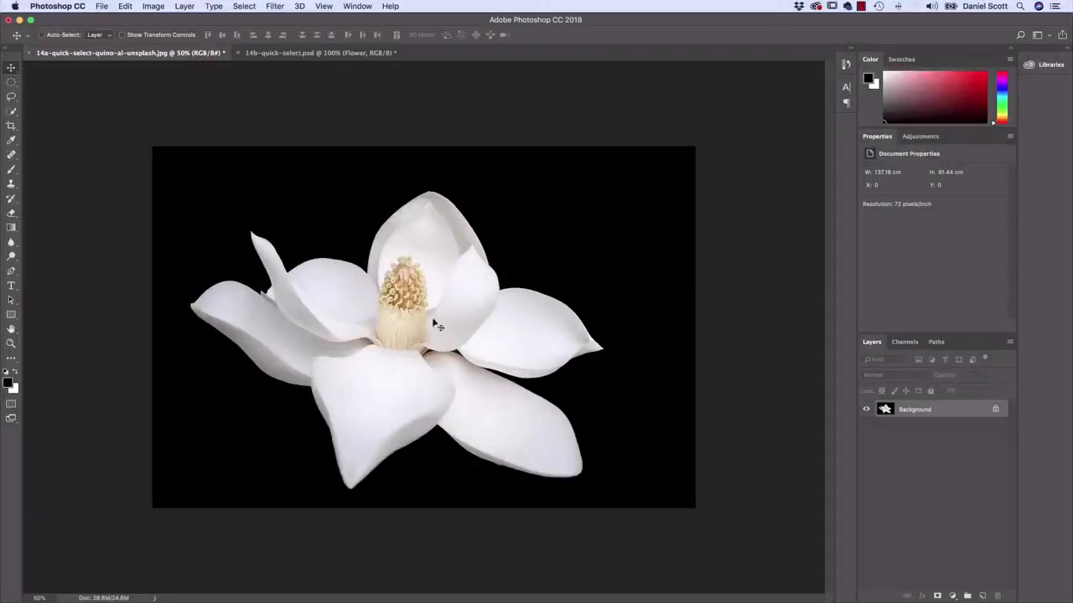
Open 14a-quick-select-quino-al-unsplash.jpg and 14b-quick-select.psd, and bring the white flower photo to the front
{"action": "left_click", "coordinate": [330, 53]}
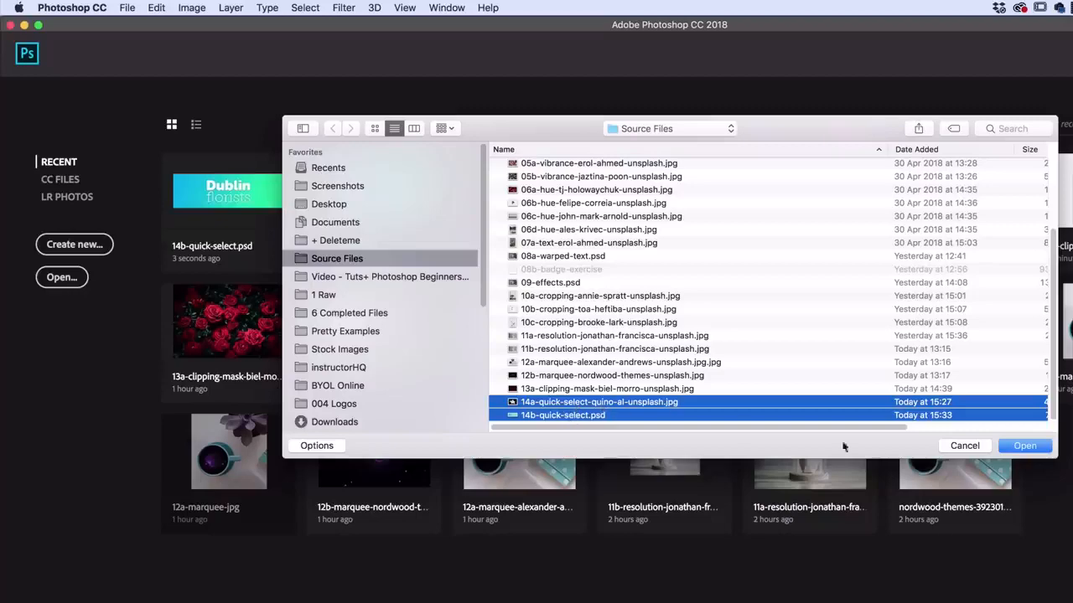
{"action": "left_click", "coordinate": [1024, 446]}
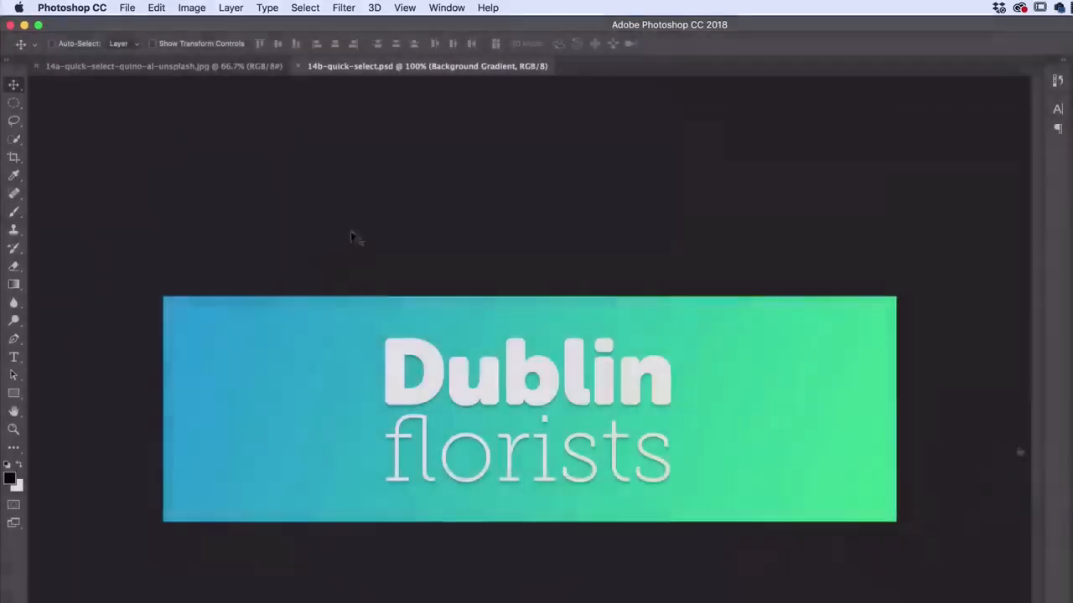
{"action": "left_click", "coordinate": [132, 72]}
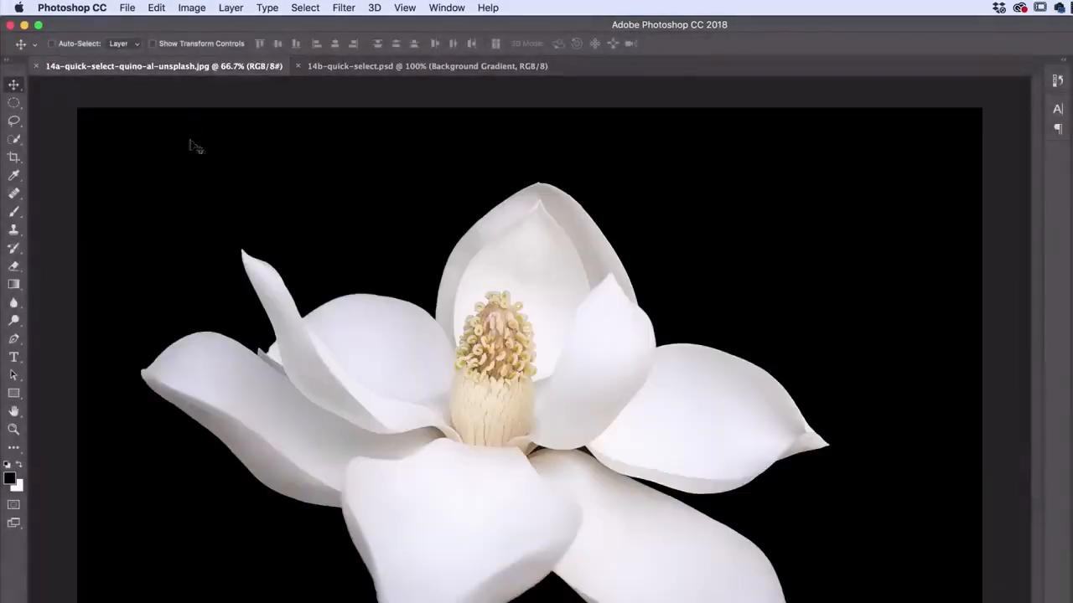
{"action": "left_click", "coordinate": [408, 67]}
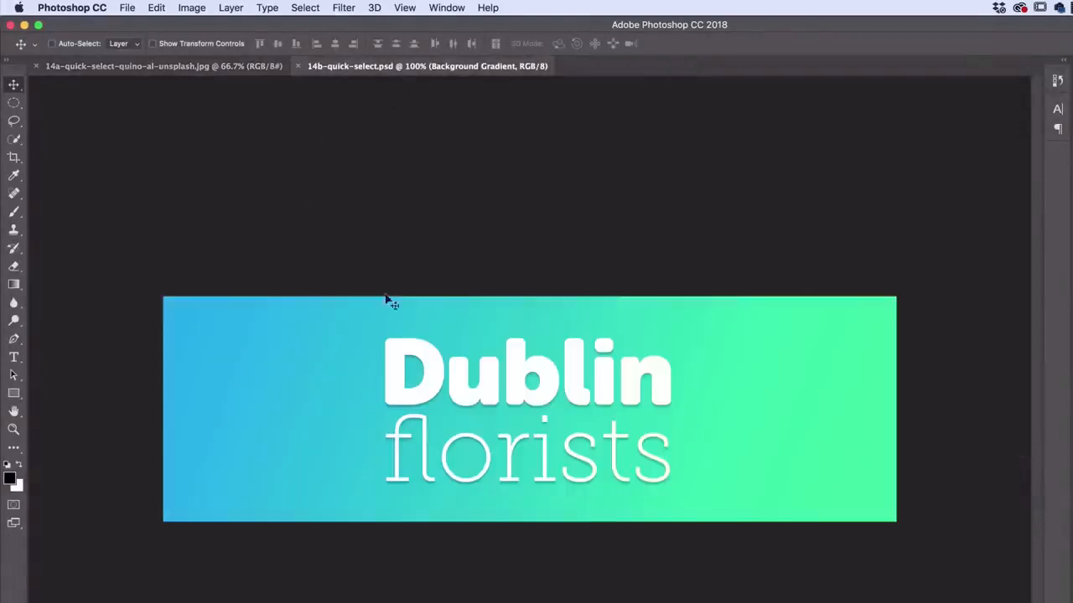
{"action": "left_click", "coordinate": [141, 71]}
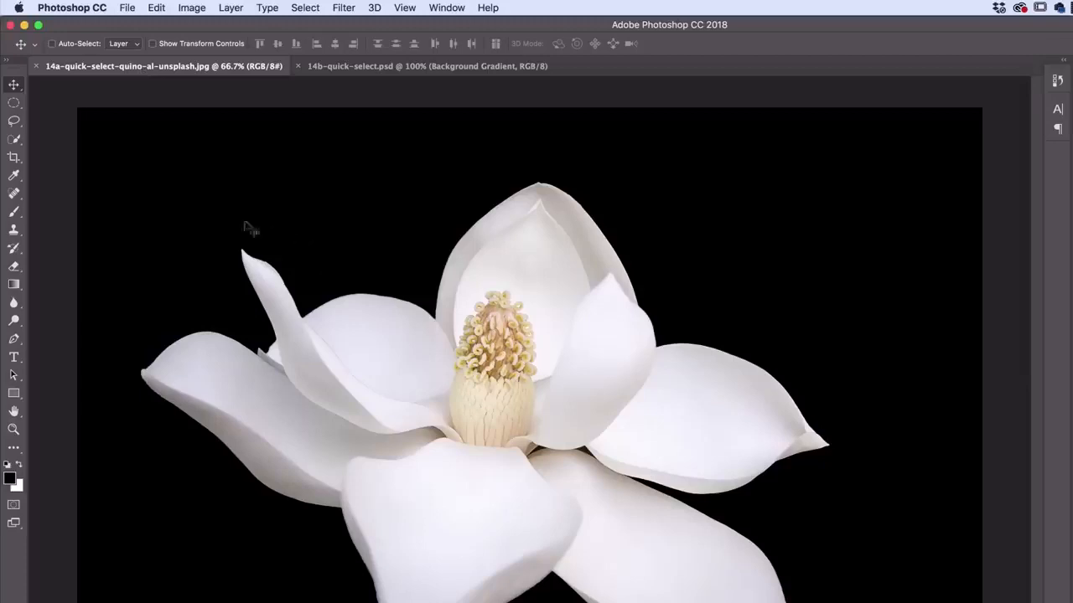
Activate the Quick Selection Tool in new selection mode with a 50 px brush size
{"action": "left_click", "coordinate": [14, 102]}
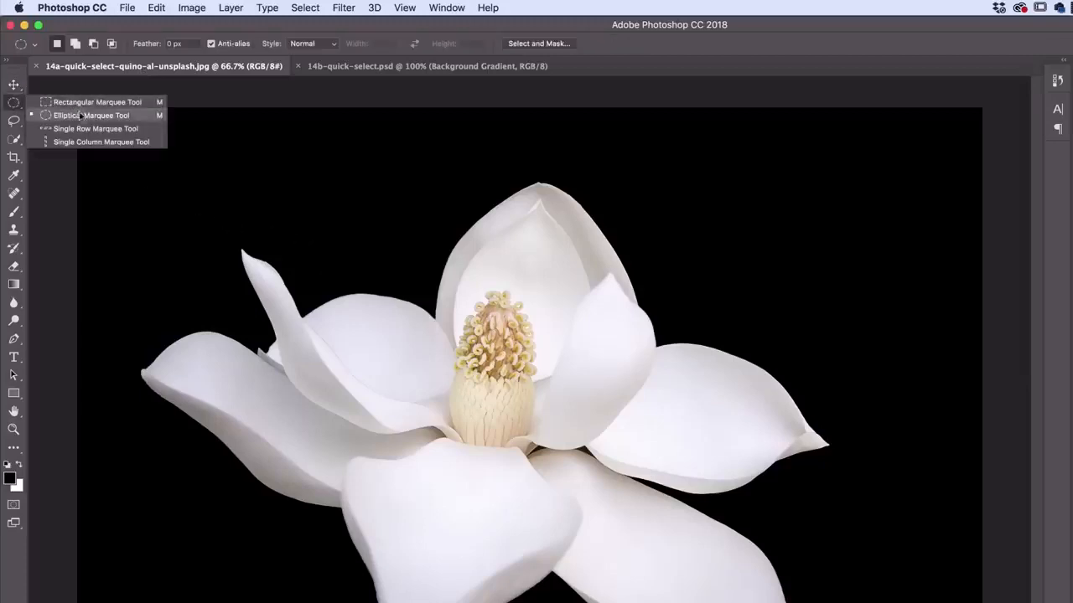
{"action": "left_click", "coordinate": [14, 104]}
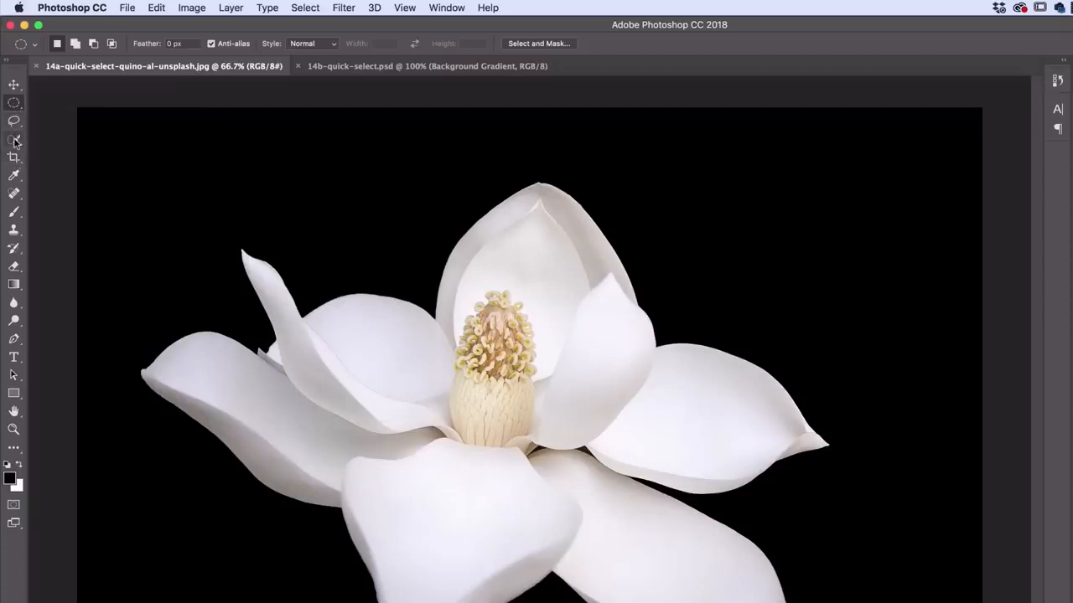
{"action": "left_click", "coordinate": [14, 140]}
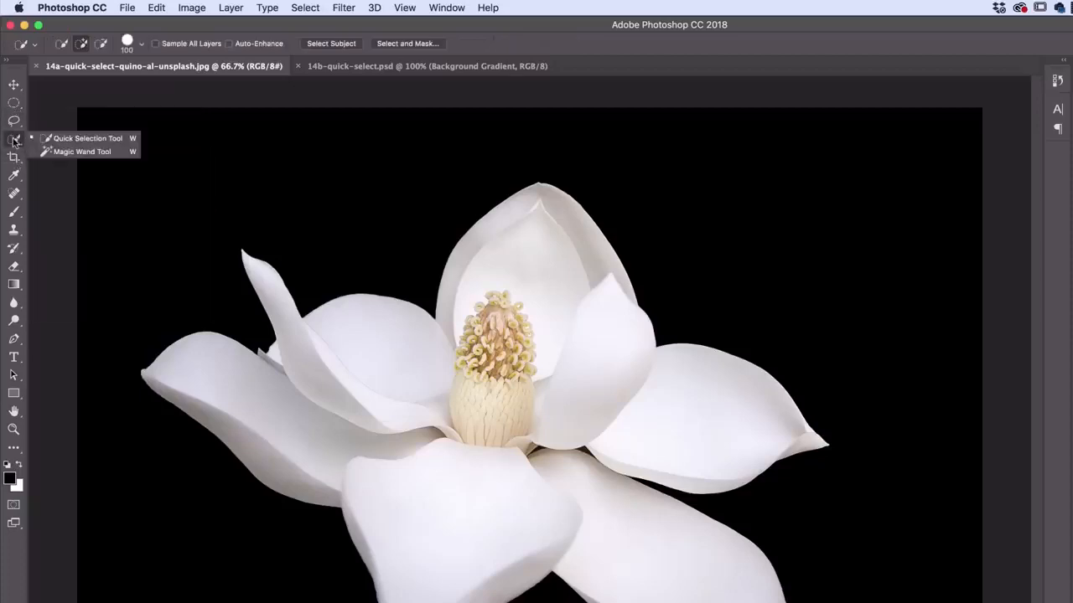
{"action": "left_click", "coordinate": [59, 139]}
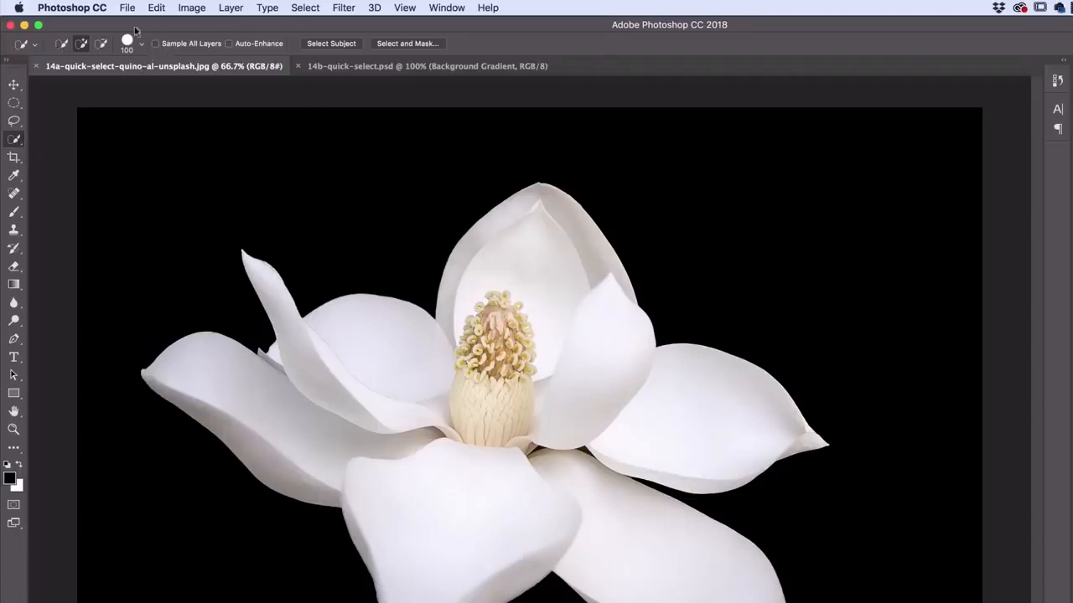
{"action": "left_click", "coordinate": [61, 45]}
{"action": "left_click", "coordinate": [140, 44]}
{"action": "left_click_drag", "start_coordinate": [129, 84], "coordinate": [94, 85]}
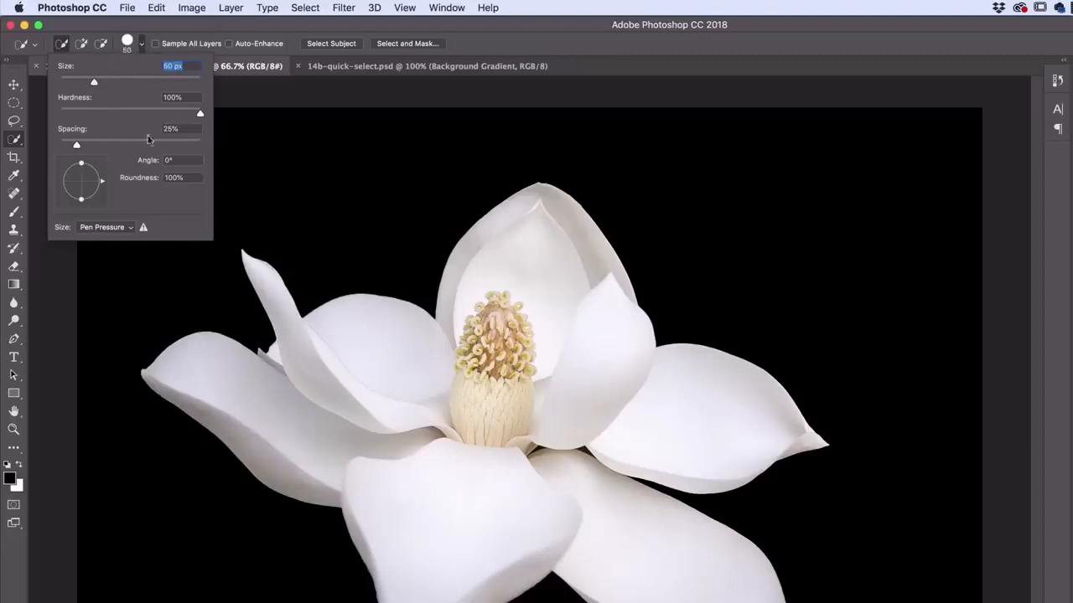
{"action": "left_click", "coordinate": [196, 28]}
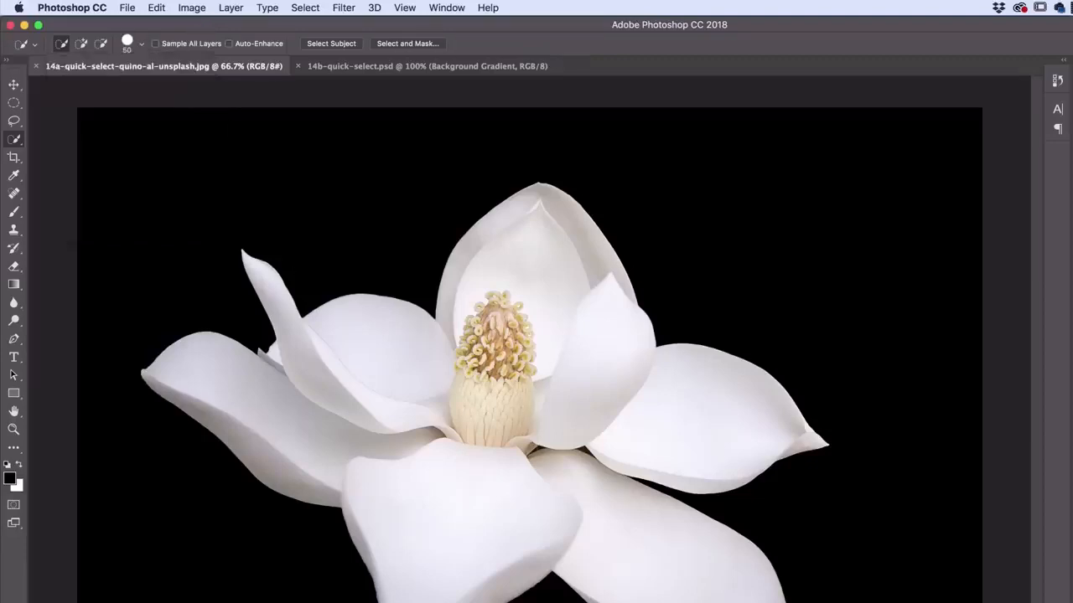
Paint a trial quick selection over the flower's upper petals and deselect it
{"action": "left_click_drag", "start_coordinate": [533, 266], "coordinate": [566, 330]}
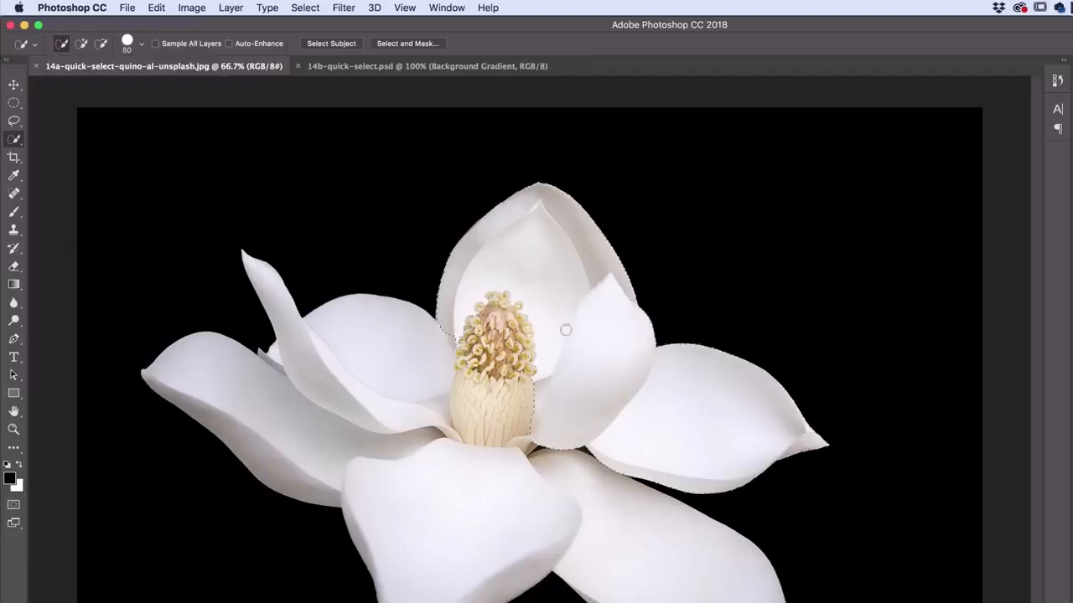
{"action": "left_click", "coordinate": [305, 7]}
{"action": "left_click", "coordinate": [308, 37]}
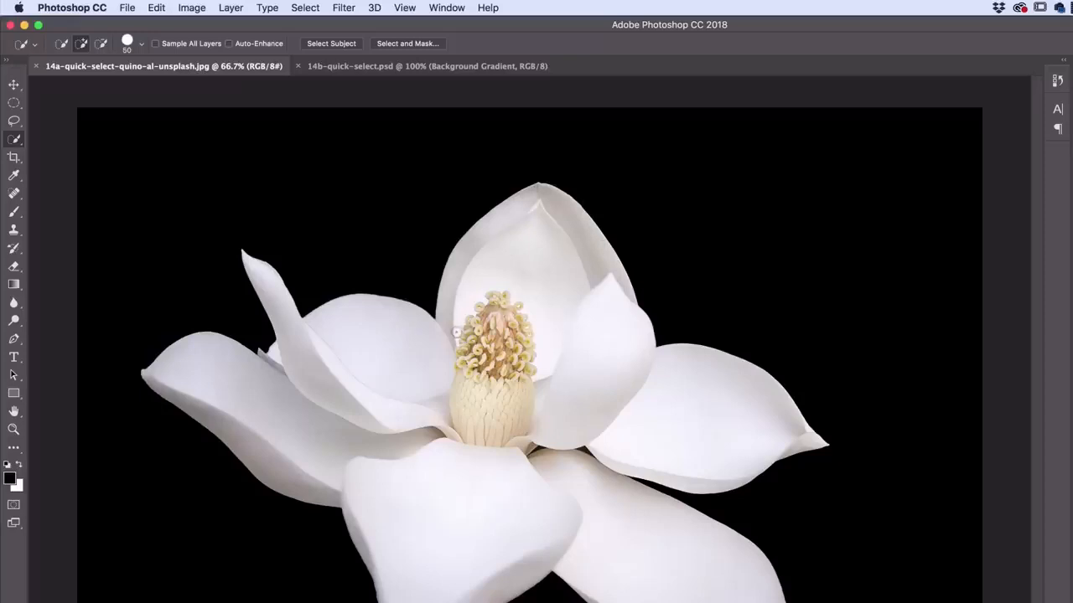
Quick-select the flower's upper petals and add the long lower-right petal to the selection
{"action": "left_click_drag", "start_coordinate": [454, 302], "coordinate": [469, 269]}
{"action": "mouse_move", "coordinate": [467, 270]}
{"action": "left_mouse_down"}
{"action": "mouse_move", "coordinate": [482, 251]}
{"action": "mouse_move", "coordinate": [529, 240]}
{"action": "mouse_move", "coordinate": [586, 319]}
{"action": "left_mouse_up"}
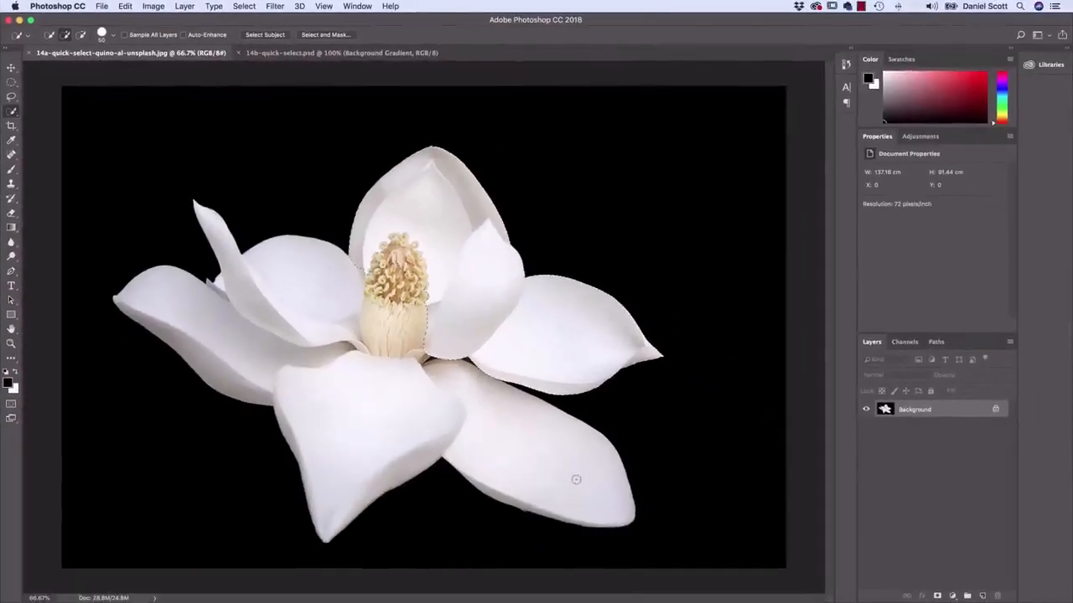
{"action": "left_click", "coordinate": [575, 480]}
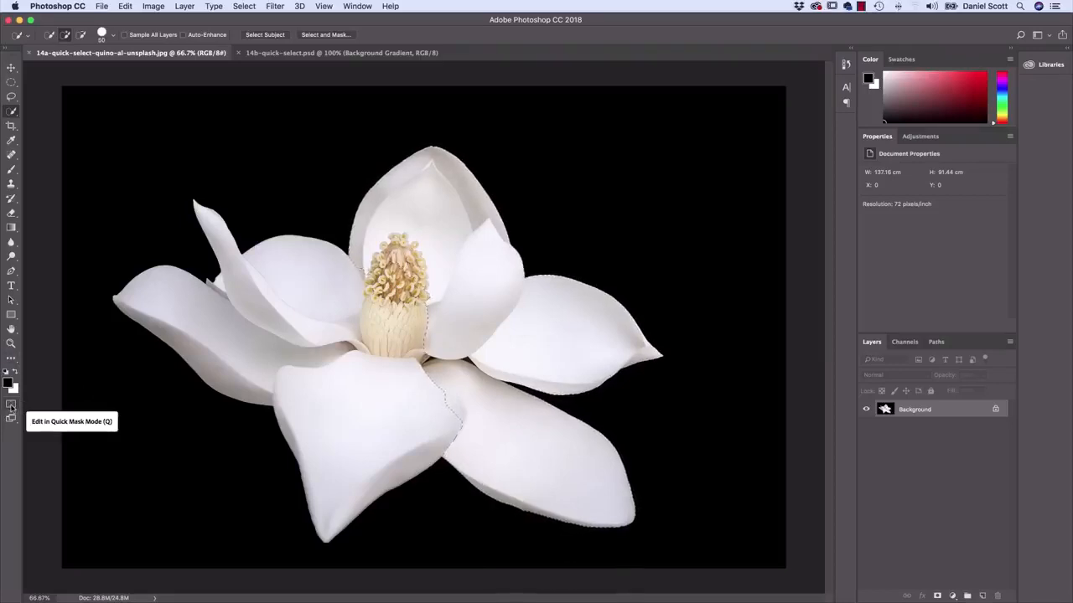
Preview the partial flower selection in Quick Mask mode, look at the Quick Mask Options without changing them, and return to normal mode
{"action": "left_click", "coordinate": [10, 406]}
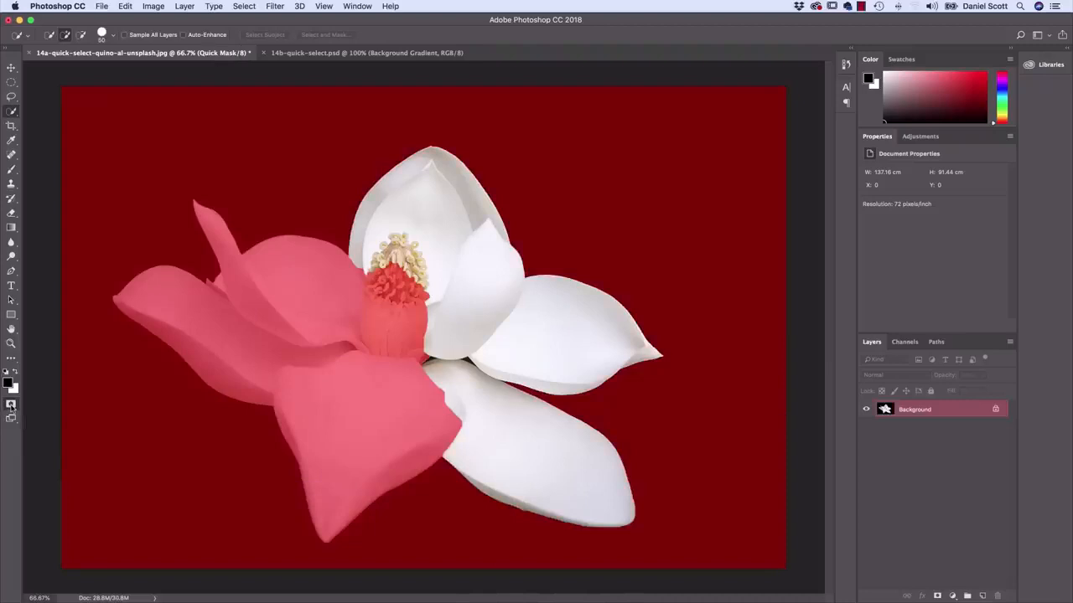
{"action": "double_click", "coordinate": [11, 405]}
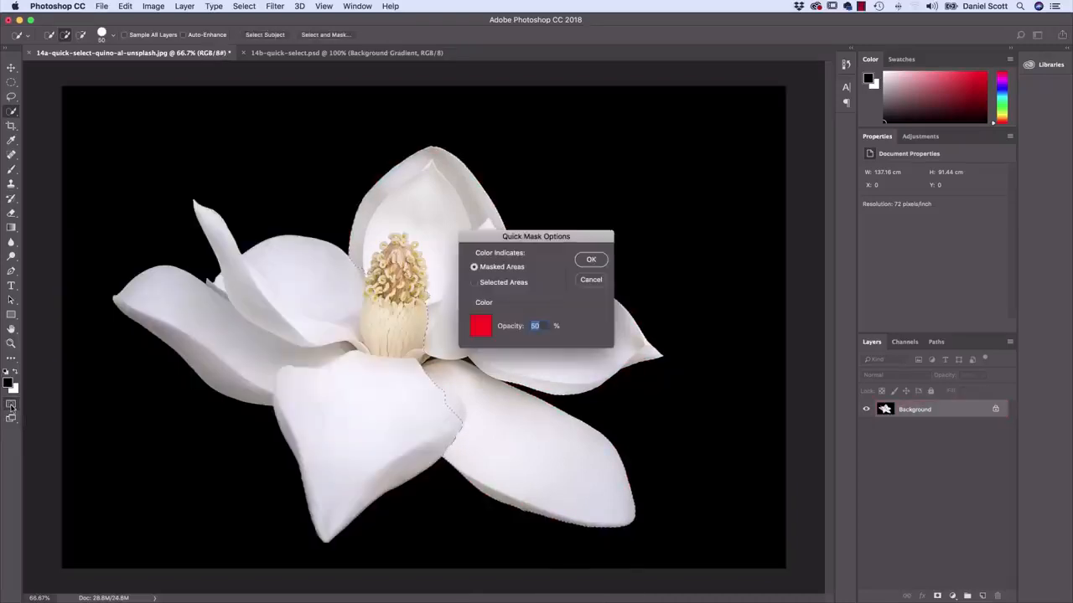
{"action": "left_click", "coordinate": [599, 285]}
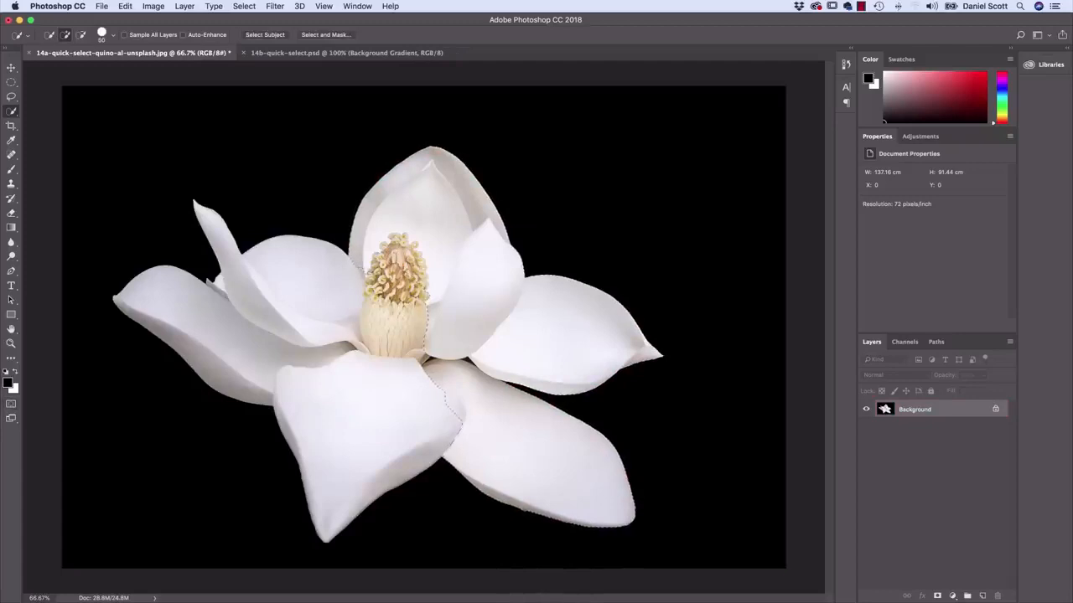
{"action": "left_click", "coordinate": [11, 404]}
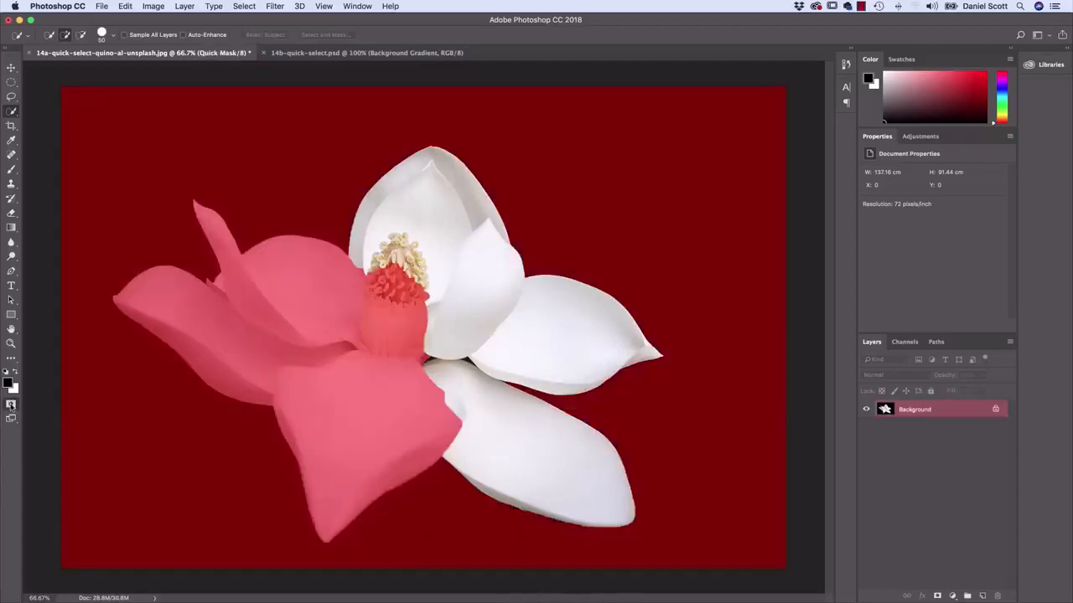
{"action": "left_click", "coordinate": [11, 405]}
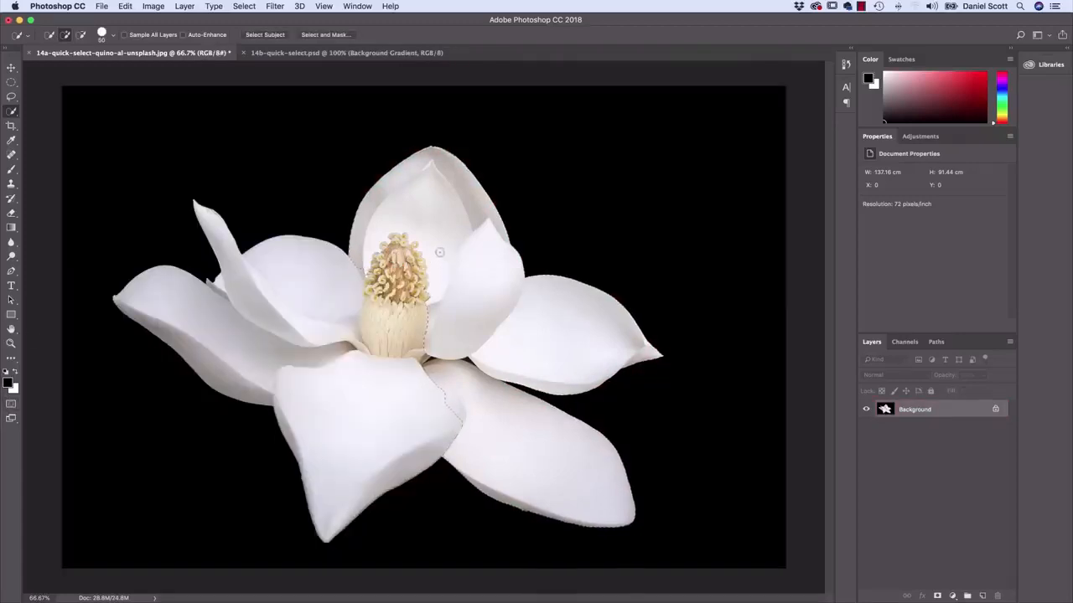
Add the flower's yellow centre and the remaining unselected petals to the quick selection
{"action": "mouse_move", "coordinate": [401, 294]}
{"action": "left_mouse_down"}
{"action": "mouse_move", "coordinate": [278, 303]}
{"action": "mouse_move", "coordinate": [248, 327]}
{"action": "left_mouse_up"}
{"action": "left_click_drag", "start_coordinate": [308, 378], "coordinate": [371, 394]}
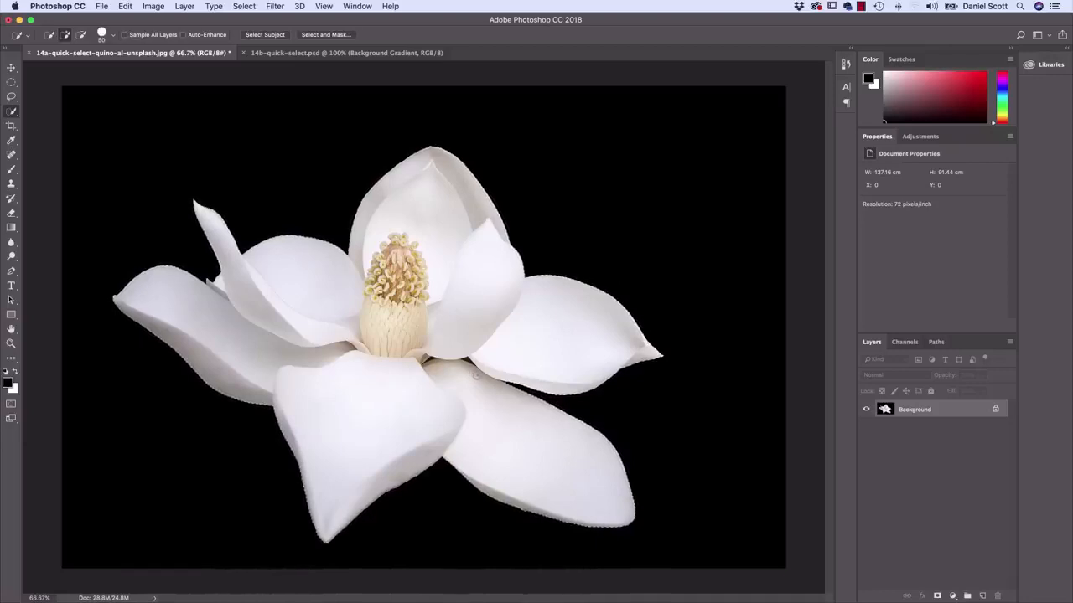
Subtract the small dark gaps between the petals below the flower's centre from the selection, using a 5 px brush
{"action": "scroll", "coordinate": [477, 379], "scroll_direction": "up", "scroll_amount": 5}
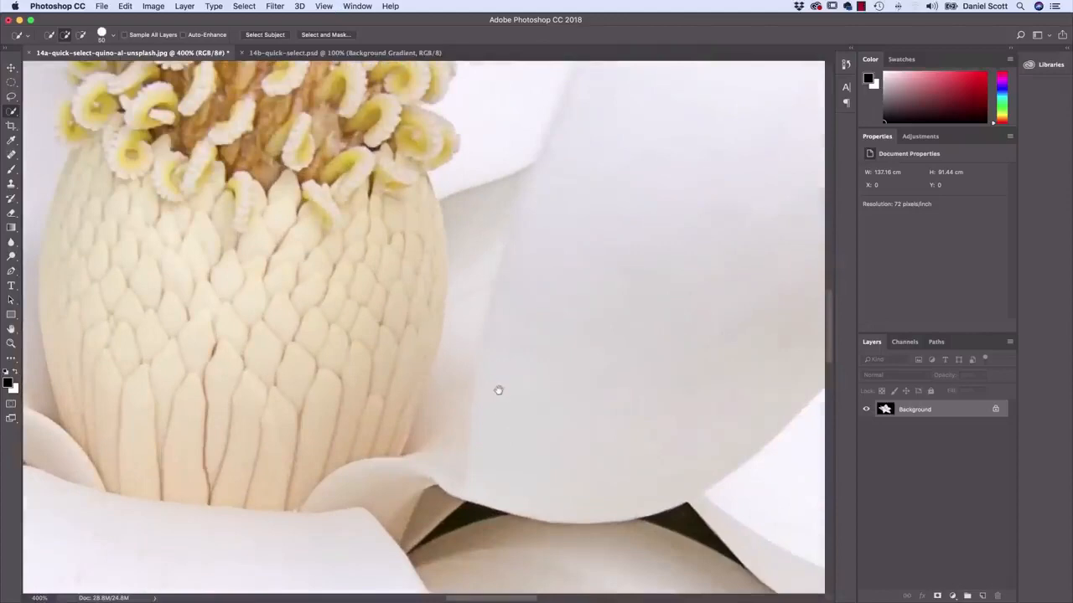
{"action": "scroll", "coordinate": [499, 361], "scroll_direction": "down", "scroll_amount": 10}
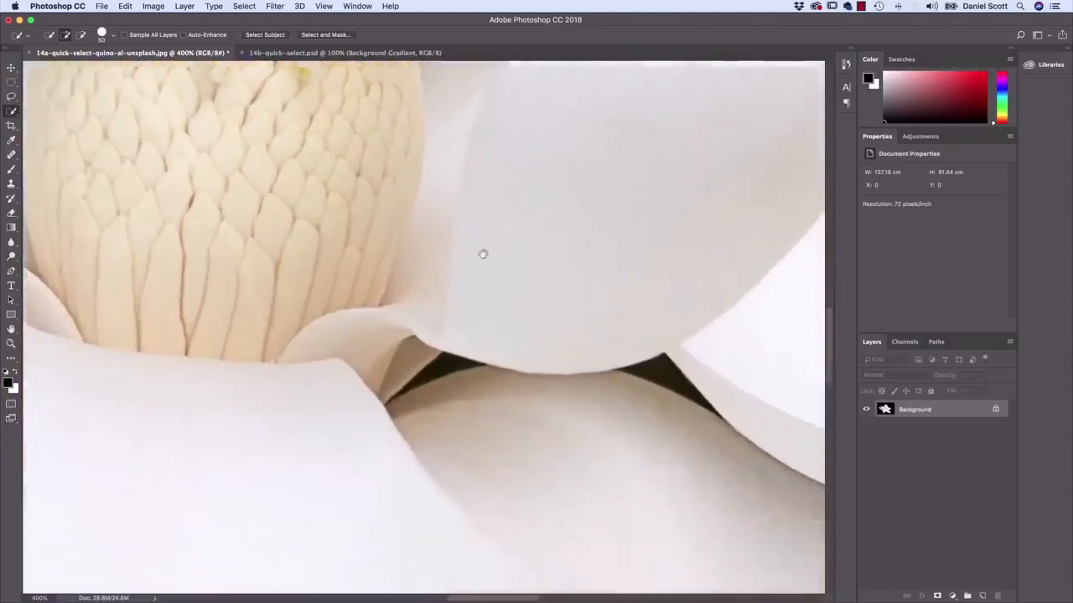
{"action": "scroll", "coordinate": [555, 261], "scroll_direction": "right", "scroll_amount": 5}
{"action": "scroll", "coordinate": [490, 325], "scroll_direction": "right", "scroll_amount": 3}
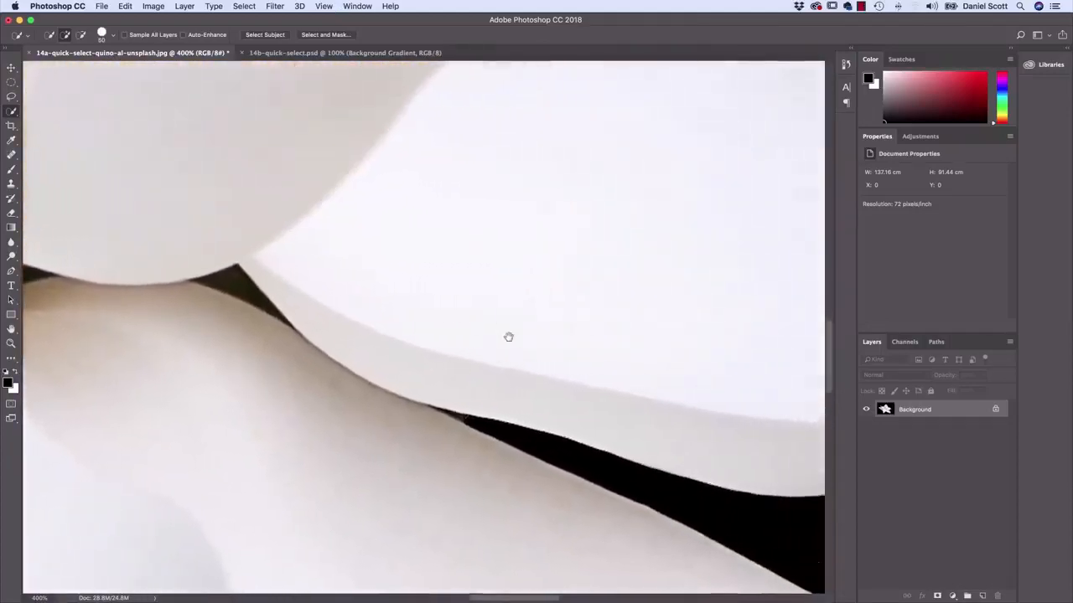
{"action": "scroll", "coordinate": [417, 355], "scroll_direction": "left", "scroll_amount": 8}
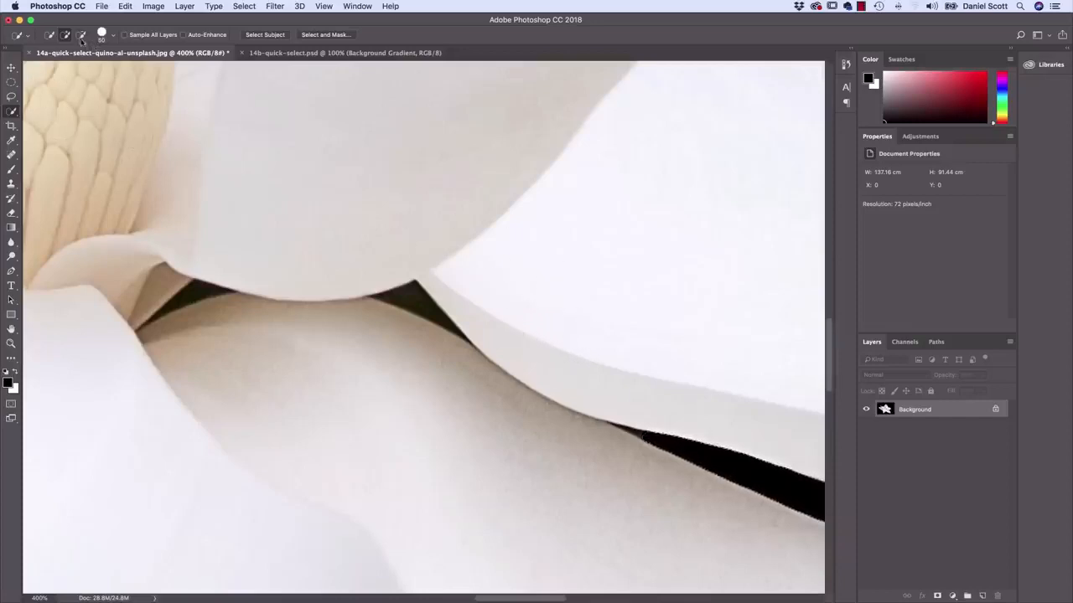
{"action": "left_click", "coordinate": [80, 35]}
{"action": "left_click", "coordinate": [104, 36]}
{"action": "left_click_drag", "start_coordinate": [71, 66], "coordinate": [52, 67]}
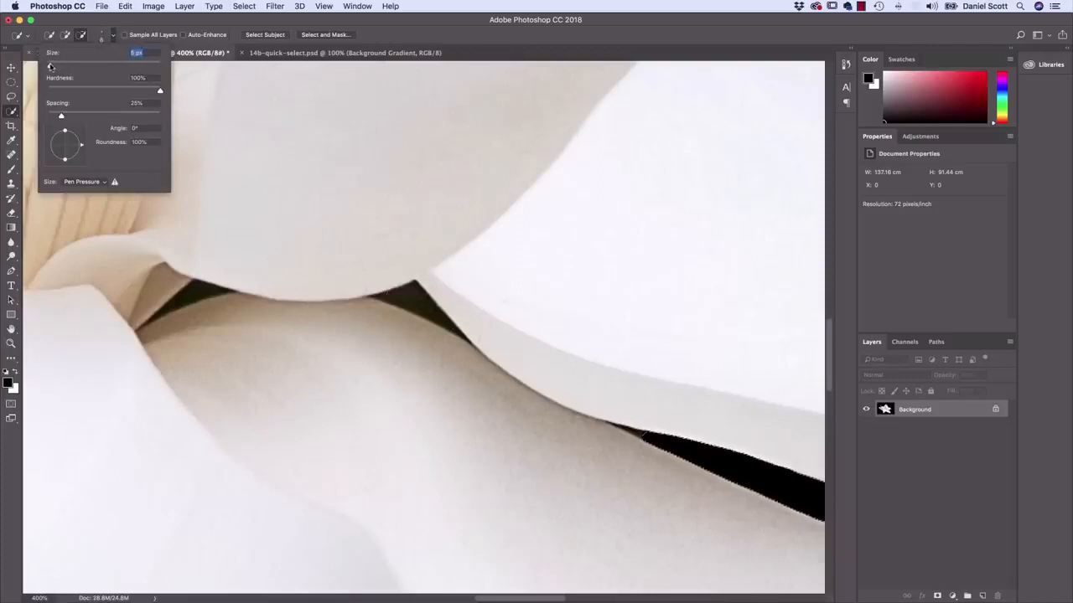
{"action": "key", "text": "Return"}
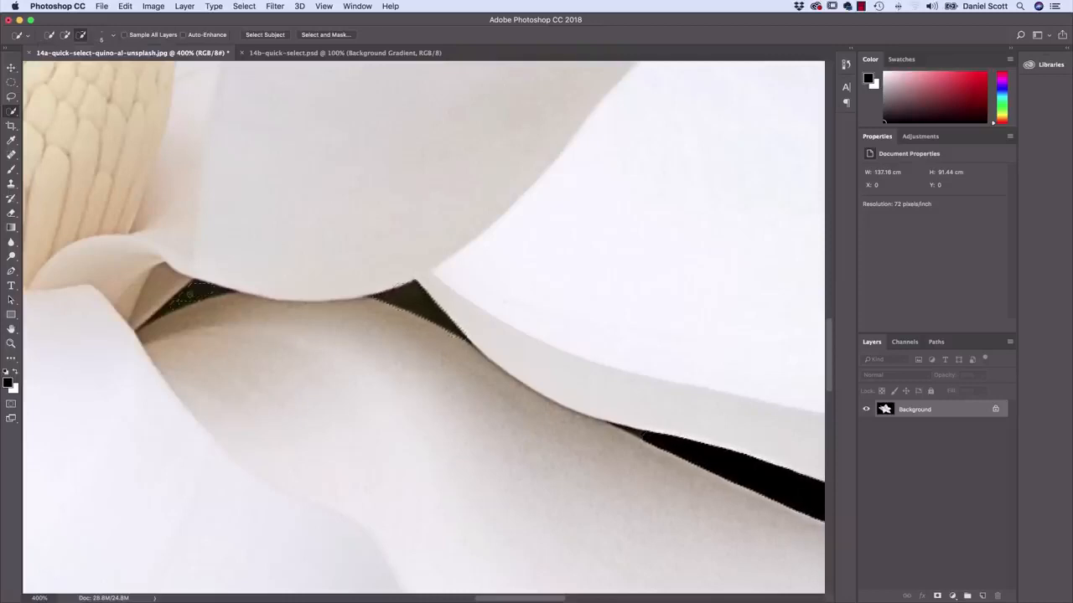
{"action": "left_click", "coordinate": [190, 294]}
Enable Auto-Enhance, return the Quick Selection Tool to add mode, and preview the whole flower's selection in Quick Mask mode
{"action": "left_click", "coordinate": [183, 35]}
{"action": "left_click", "coordinate": [65, 35]}
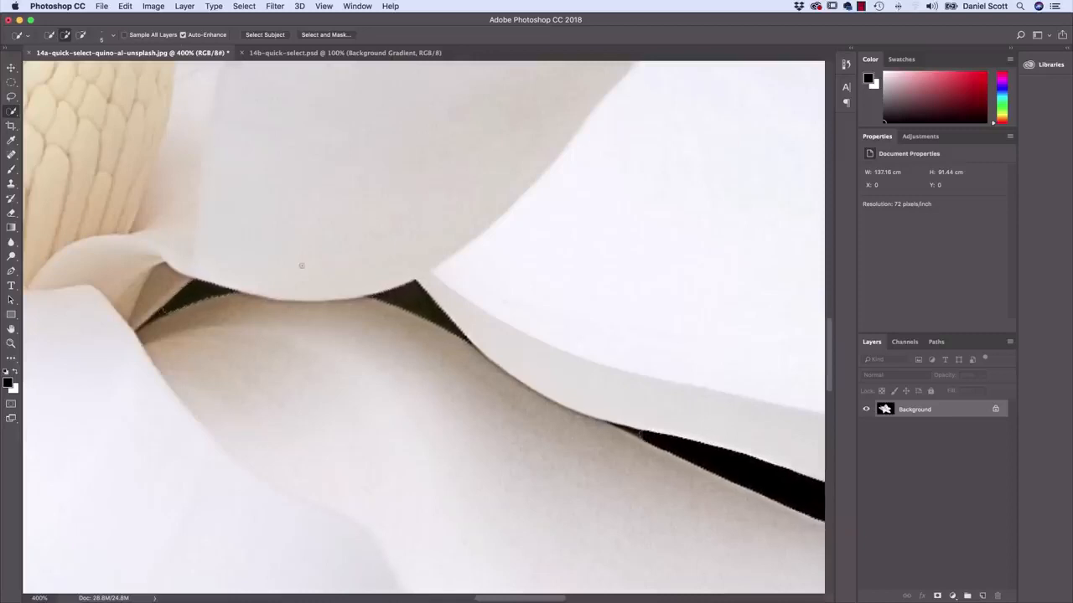
{"action": "key", "text": "super+1"}
{"action": "key", "text": "super+minus"}
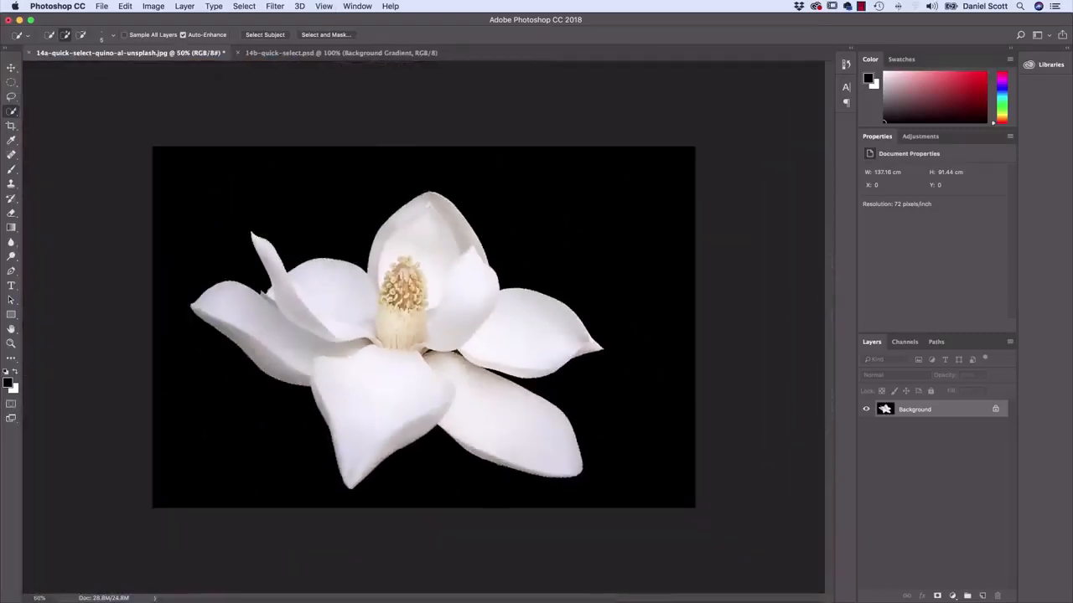
{"action": "left_click", "coordinate": [11, 405]}
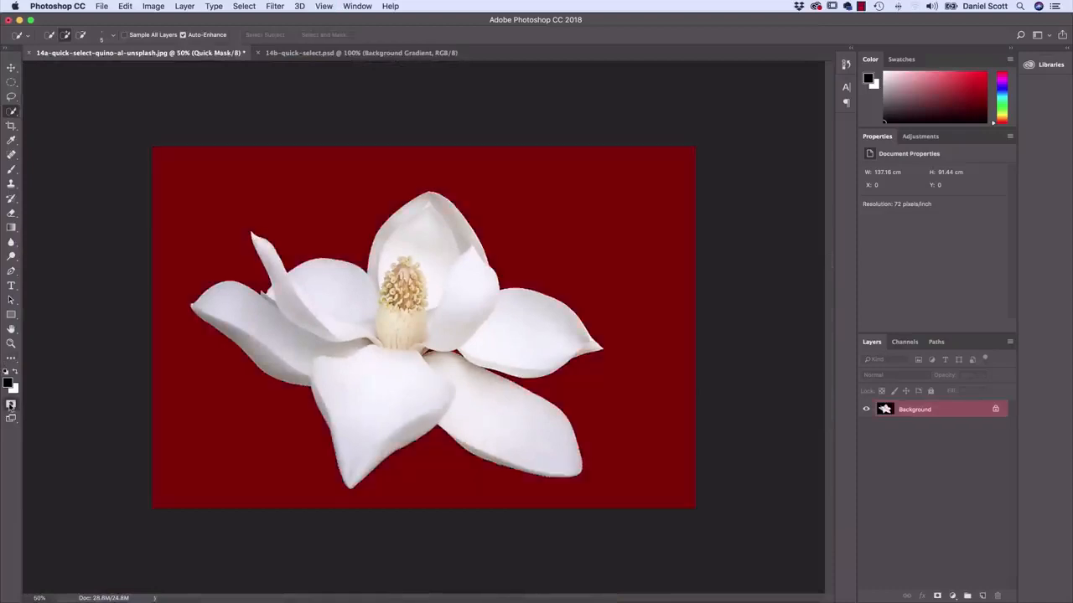
{"action": "left_click", "coordinate": [11, 404]}
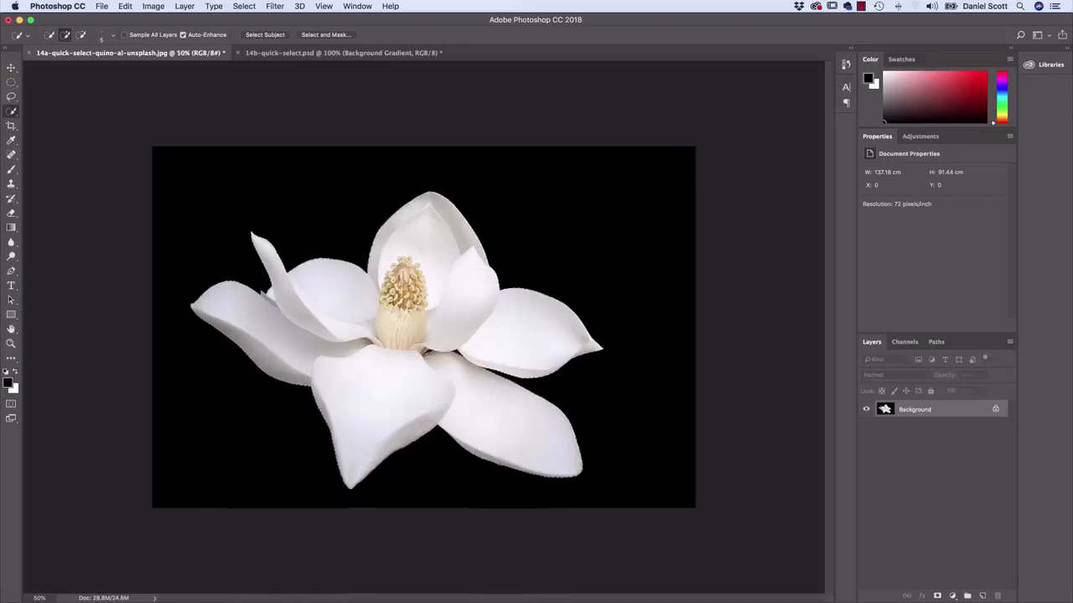
Place the selected flower into the 14b-quick-select.psd banner with the Move Tool and shift it behind the Dublin florists text
{"action": "left_click", "coordinate": [293, 53]}
{"action": "left_click", "coordinate": [152, 53]}
{"action": "key", "text": "v"}
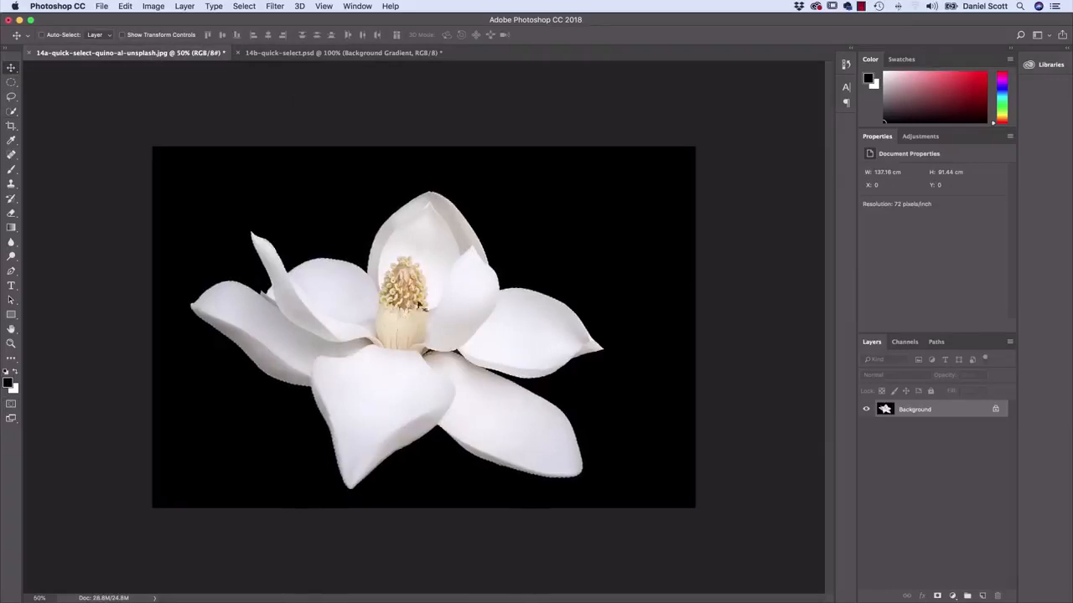
{"action": "left_click_drag", "start_coordinate": [424, 308], "coordinate": [328, 55]}
{"action": "left_click_drag", "start_coordinate": [341, 339], "coordinate": [341, 345]}
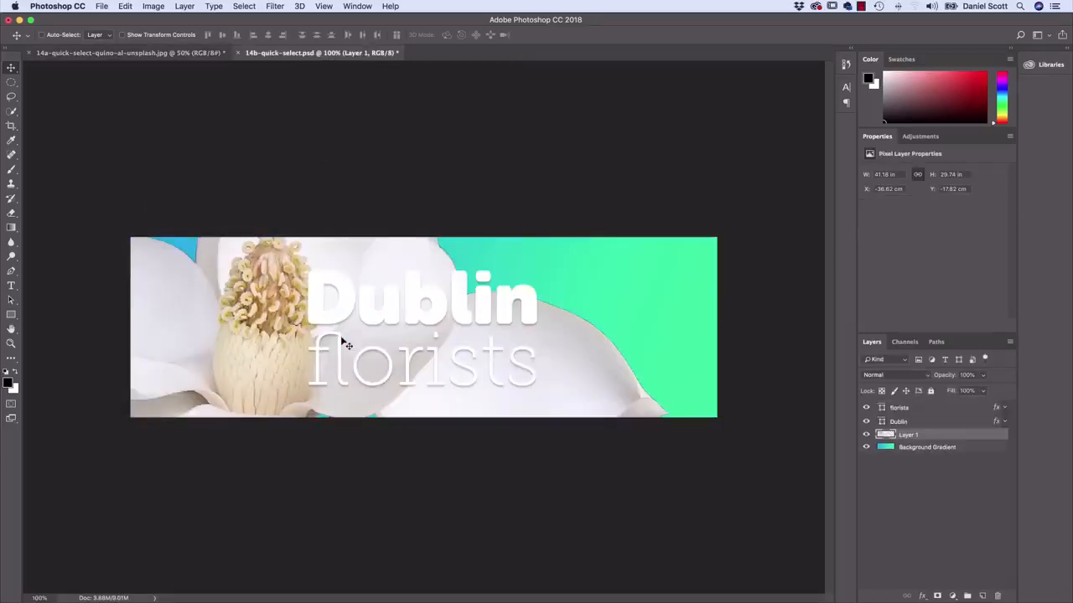
{"action": "left_click_drag", "start_coordinate": [568, 347], "coordinate": [654, 402]}
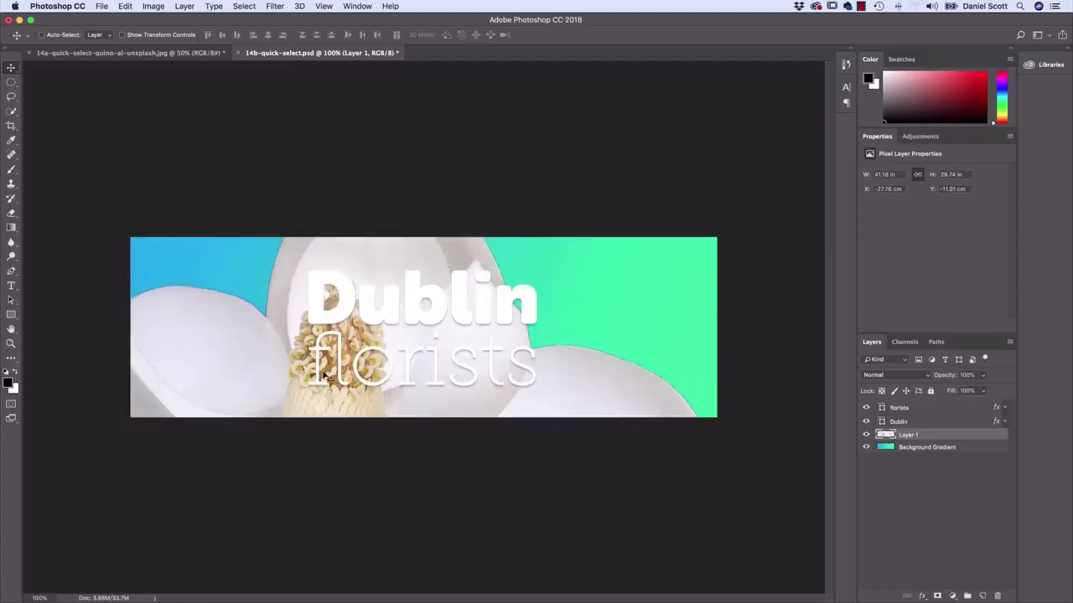
Undo the flower's repositioning and its placement in the banner
{"action": "left_click", "coordinate": [125, 6]}
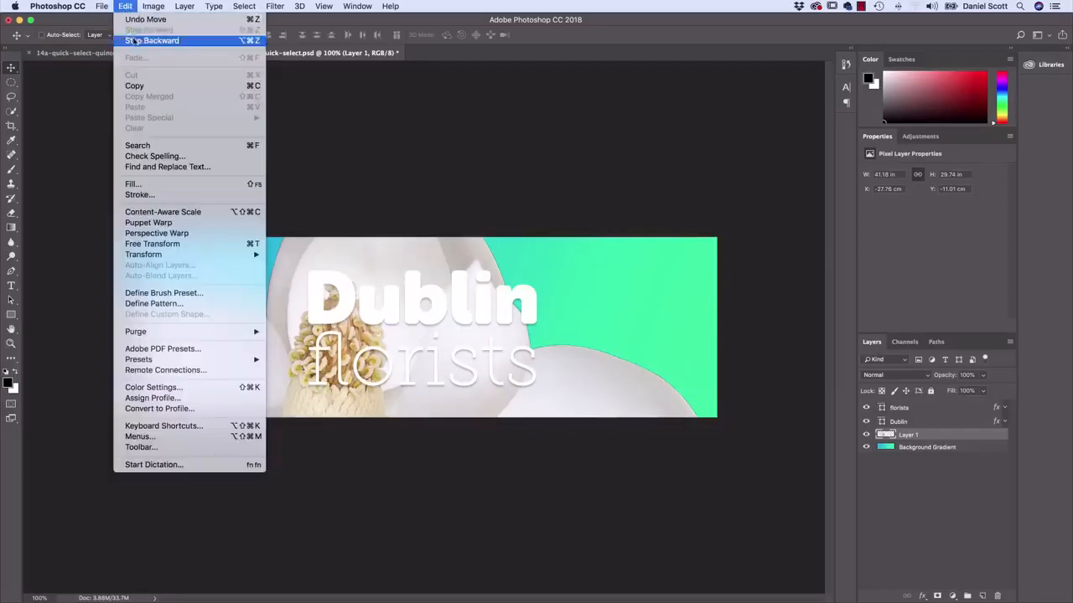
{"action": "left_click", "coordinate": [133, 40]}
{"action": "left_click", "coordinate": [125, 6]}
{"action": "left_click", "coordinate": [136, 39]}
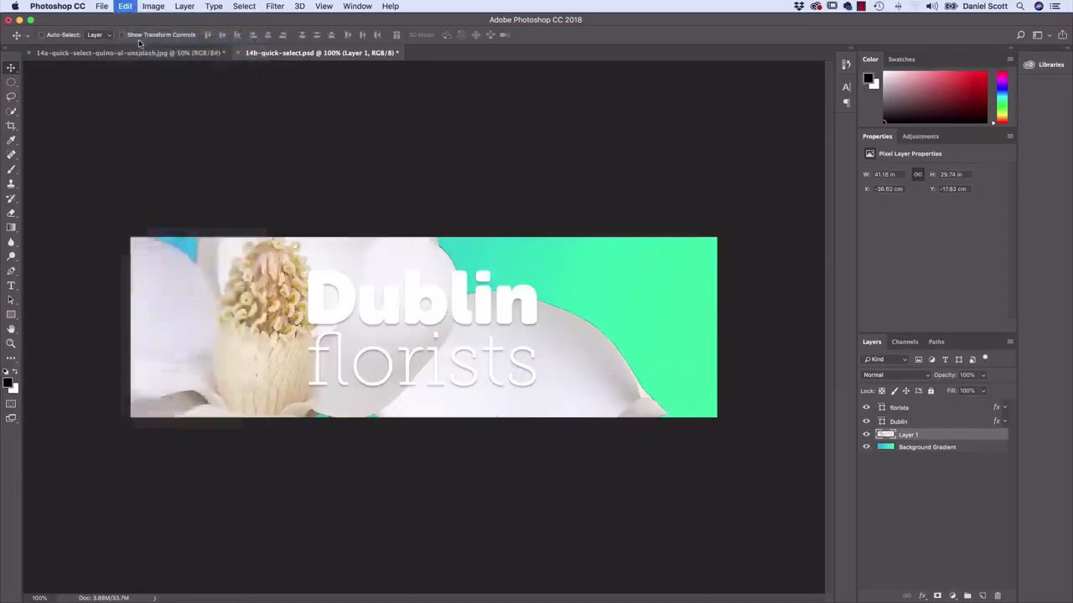
Contract the flower selection in 14a-quick-select-quino-al-unsplash.jpg by 3 pixels
{"action": "left_click", "coordinate": [138, 52]}
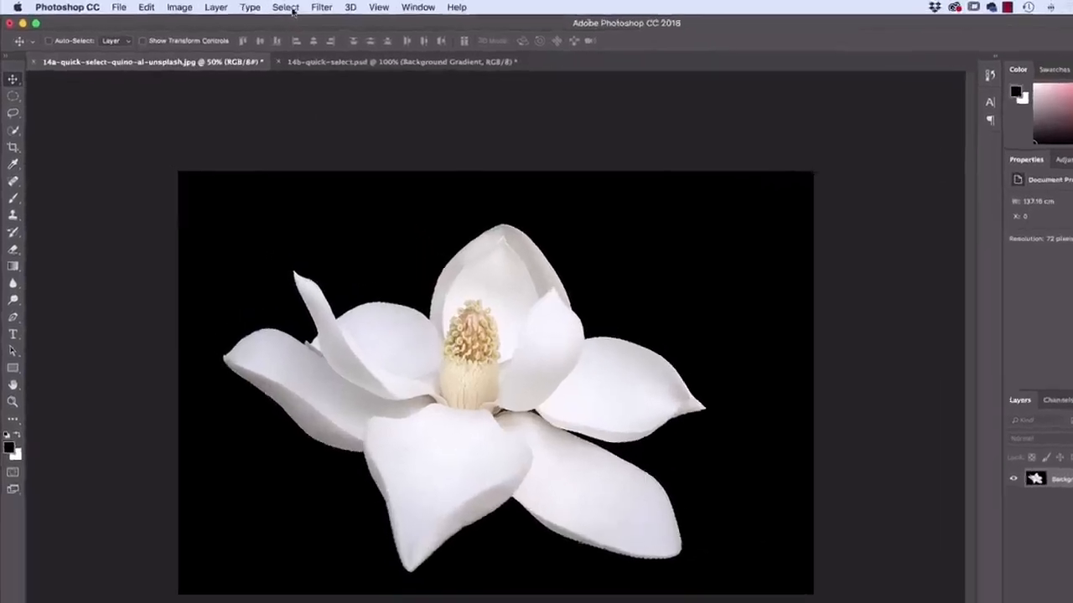
{"action": "left_click", "coordinate": [292, 10]}
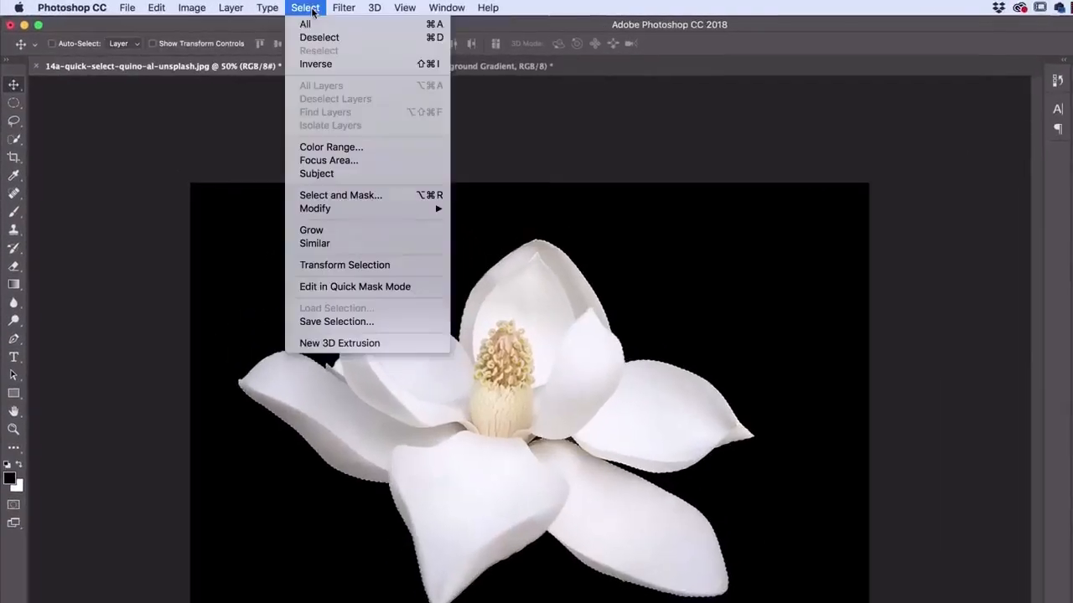
{"action": "mouse_move", "coordinate": [342, 211]}
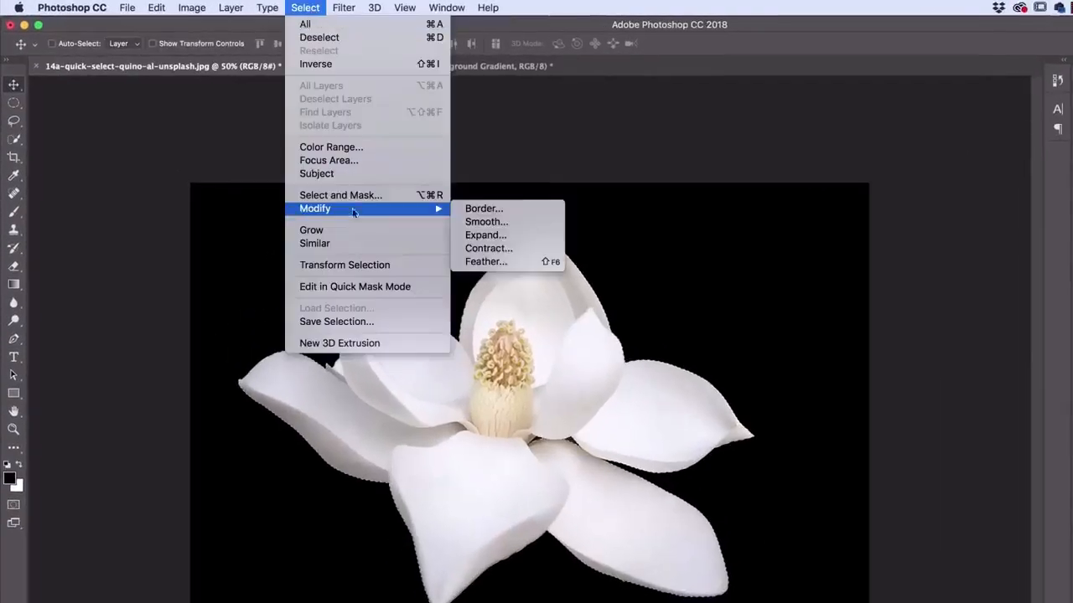
{"action": "left_click", "coordinate": [493, 250]}
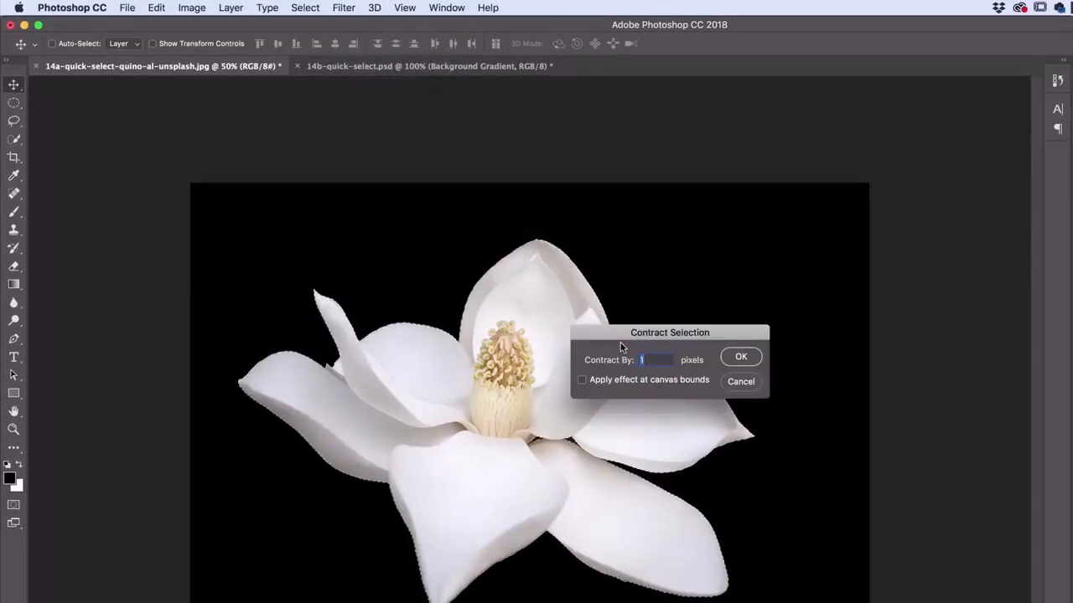
{"action": "type", "text": "3"}
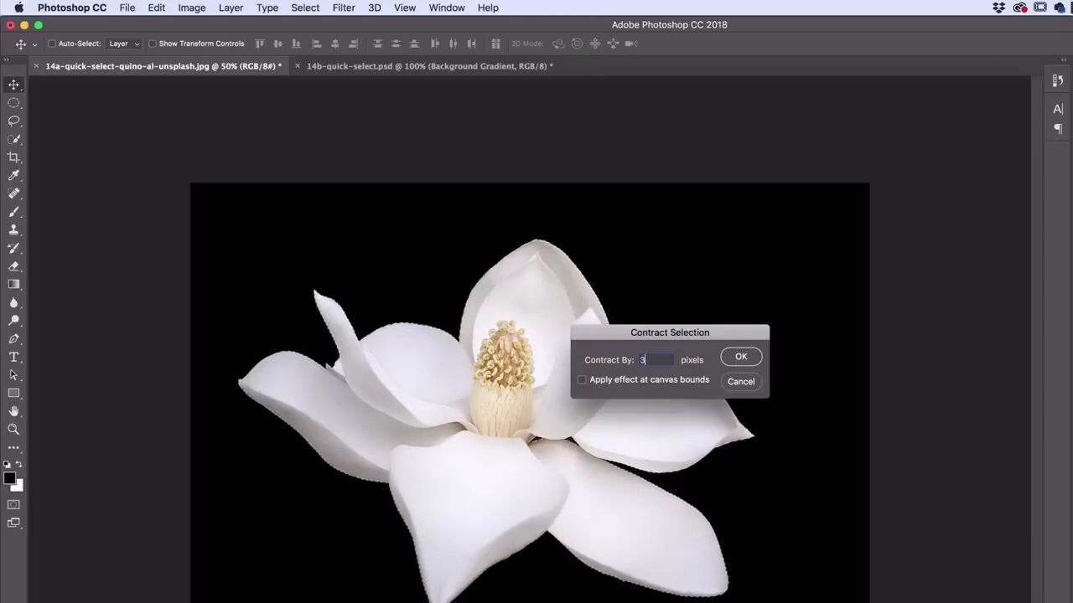
{"action": "key", "text": "Return"}
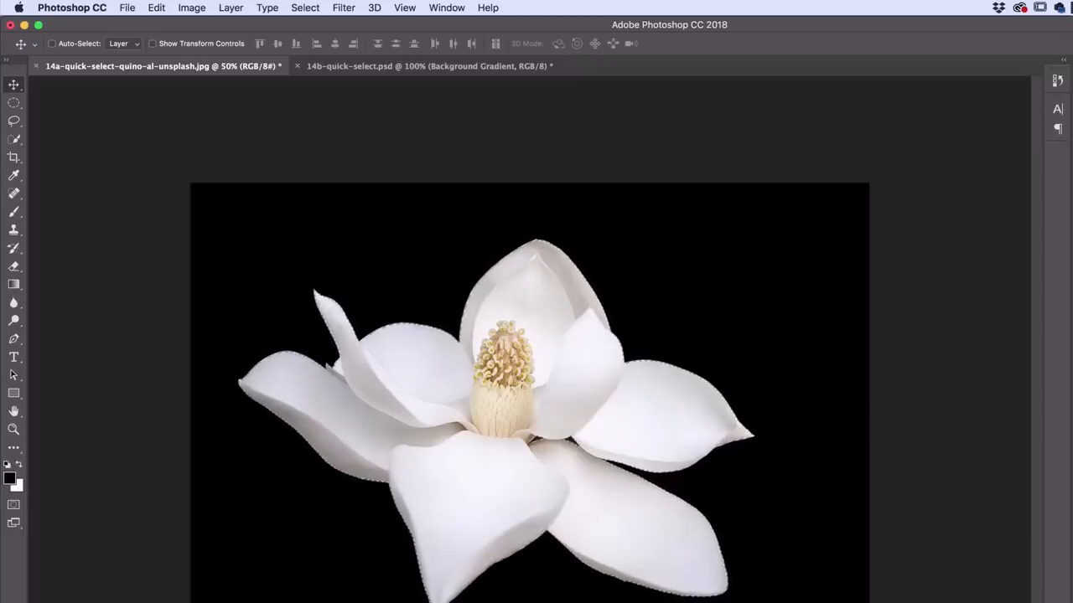
Place the contracted flower selection into the 14b-quick-select.psd banner and rename its new layer Flower
{"action": "left_click_drag", "start_coordinate": [458, 409], "coordinate": [377, 383]}
{"action": "left_click_drag", "start_coordinate": [881, 360], "coordinate": [783, 452]}
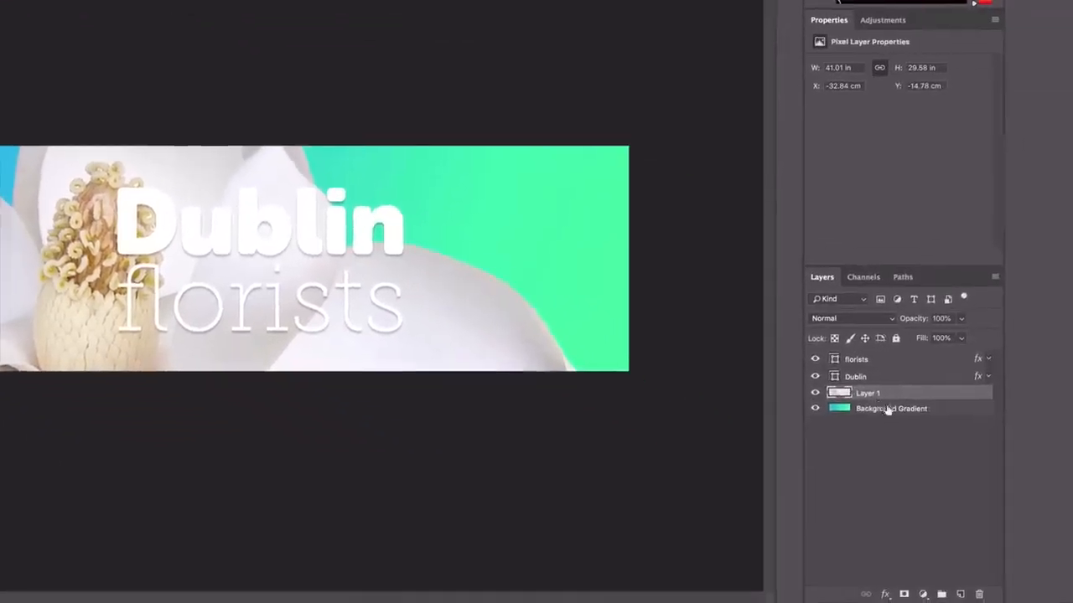
{"action": "double_click", "coordinate": [867, 393]}
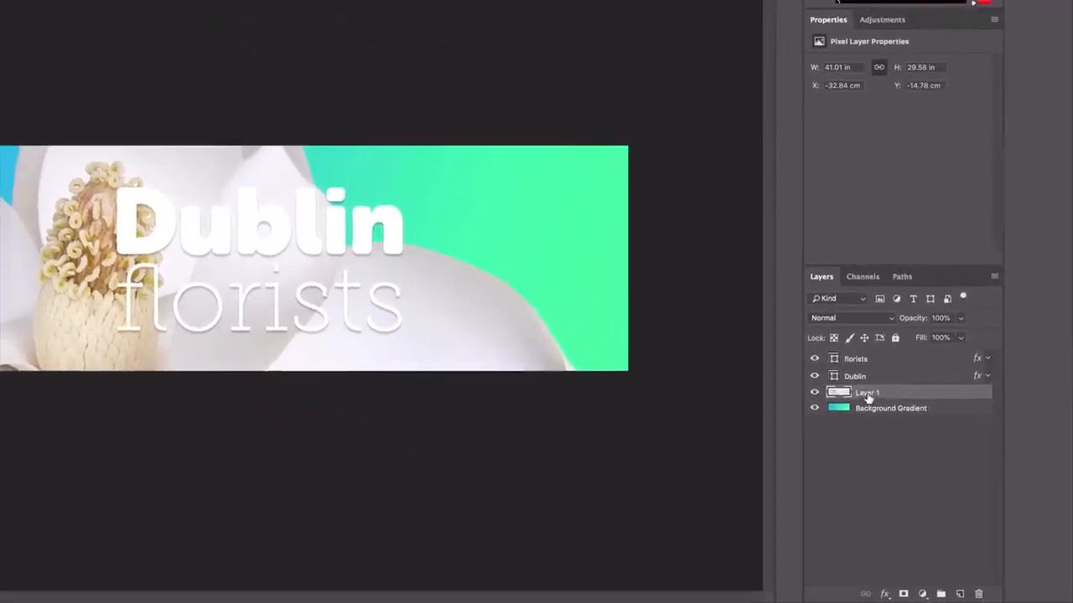
{"action": "type", "text": "Flower"}
{"action": "key", "text": "Return"}
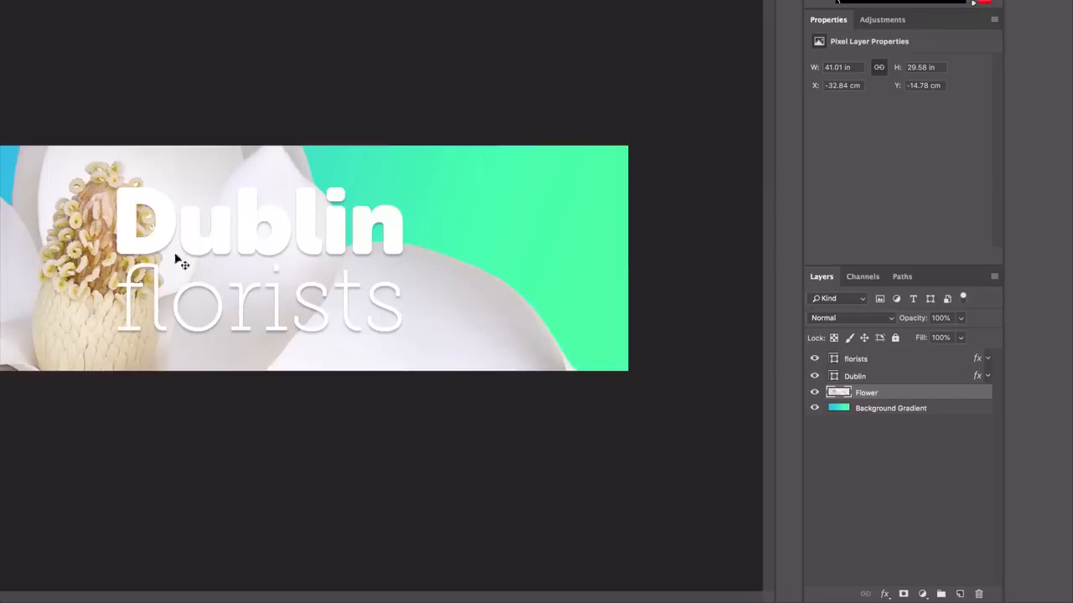
Scale the Flower layer down proportionally and position it at the left end of the banner beside the Dublin florists text
{"action": "left_click_drag", "start_coordinate": [30, 324], "coordinate": [0, 247]}
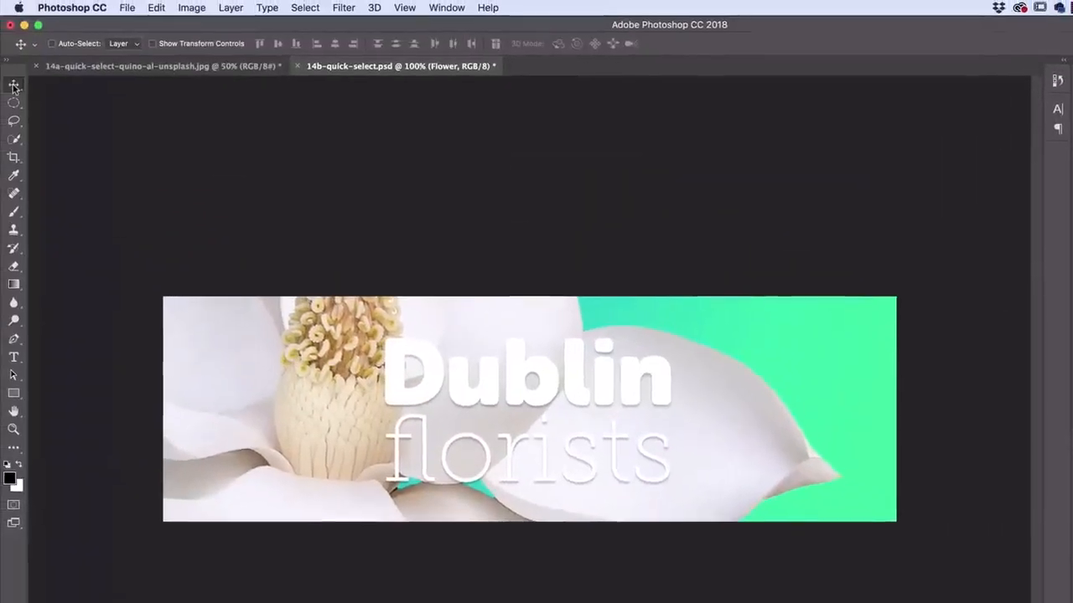
{"action": "left_click_drag", "start_coordinate": [318, 391], "coordinate": [220, 394]}
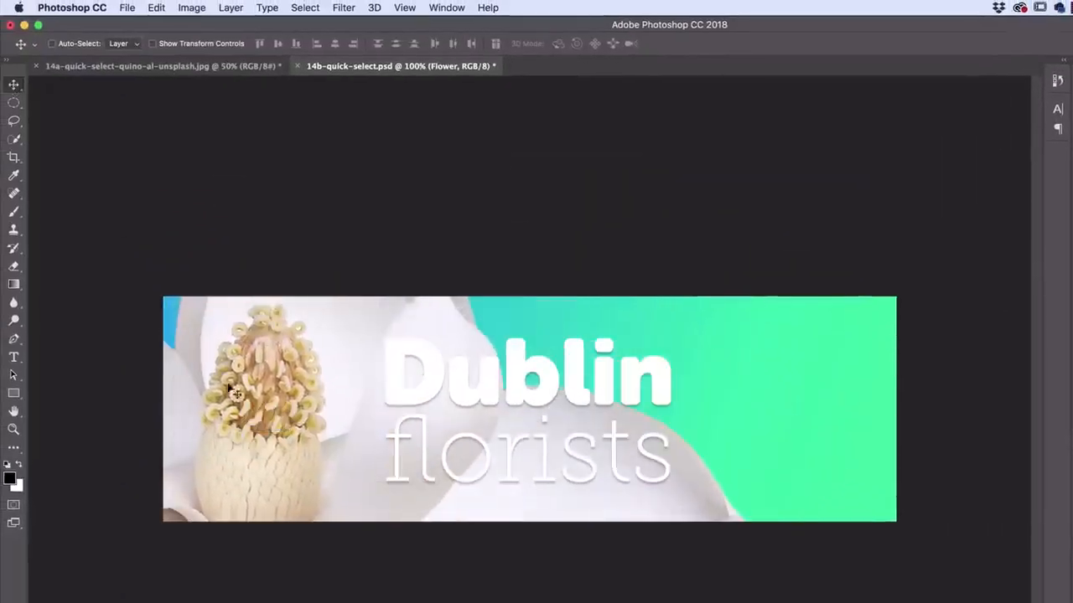
{"action": "left_click", "coordinate": [156, 7]}
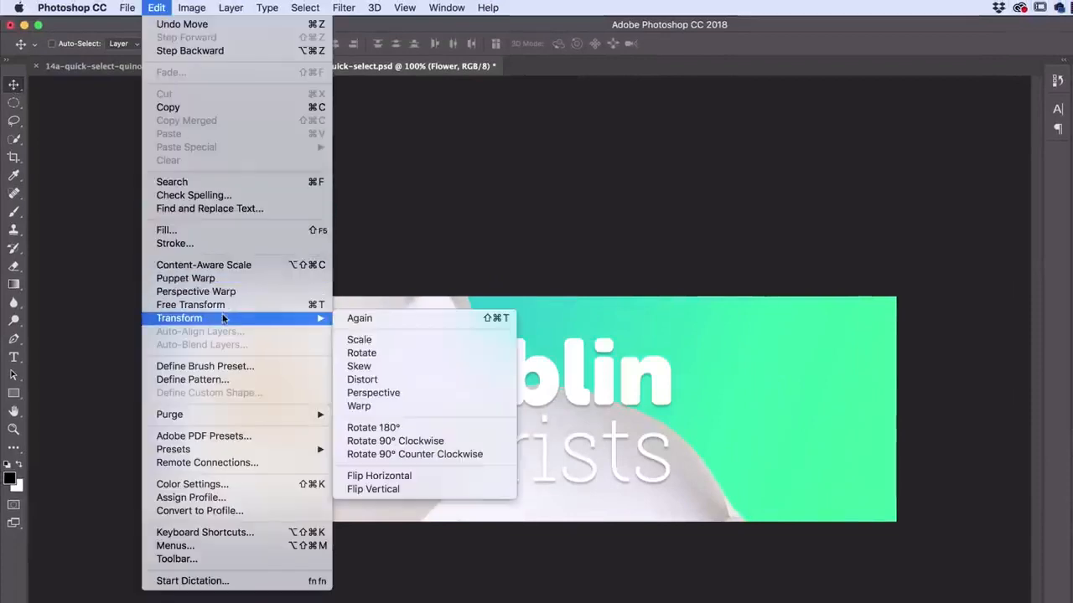
{"action": "mouse_move", "coordinate": [243, 318]}
{"action": "left_click", "coordinate": [498, 342]}
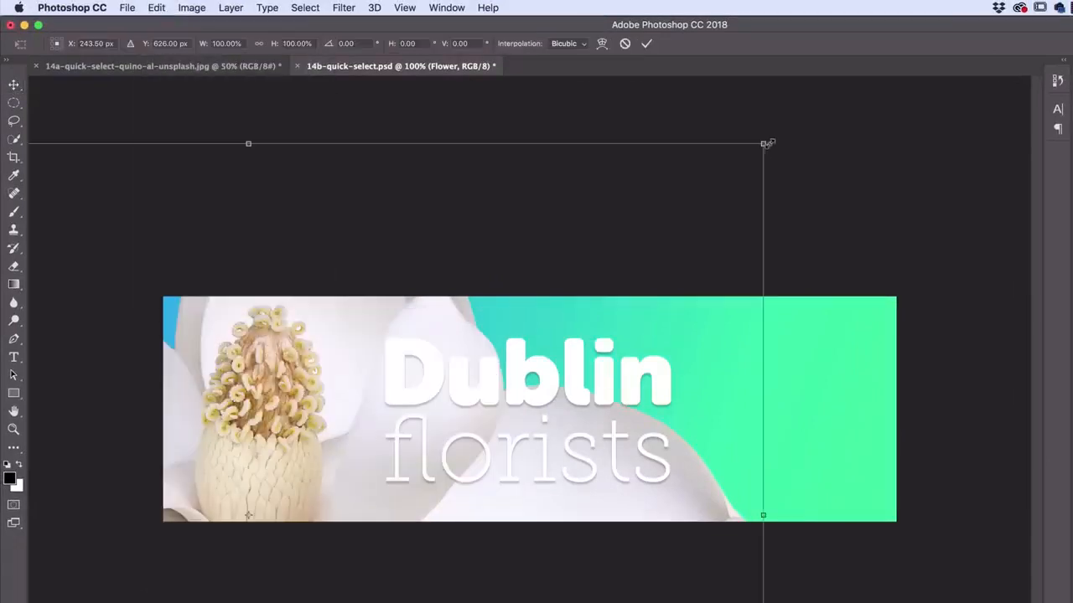
{"action": "left_click_drag", "start_coordinate": [765, 145], "coordinate": [726, 170]}
{"action": "left_click_drag", "start_coordinate": [688, 243], "coordinate": [352, 503]}
{"action": "left_click_drag", "start_coordinate": [261, 530], "coordinate": [515, 340]}
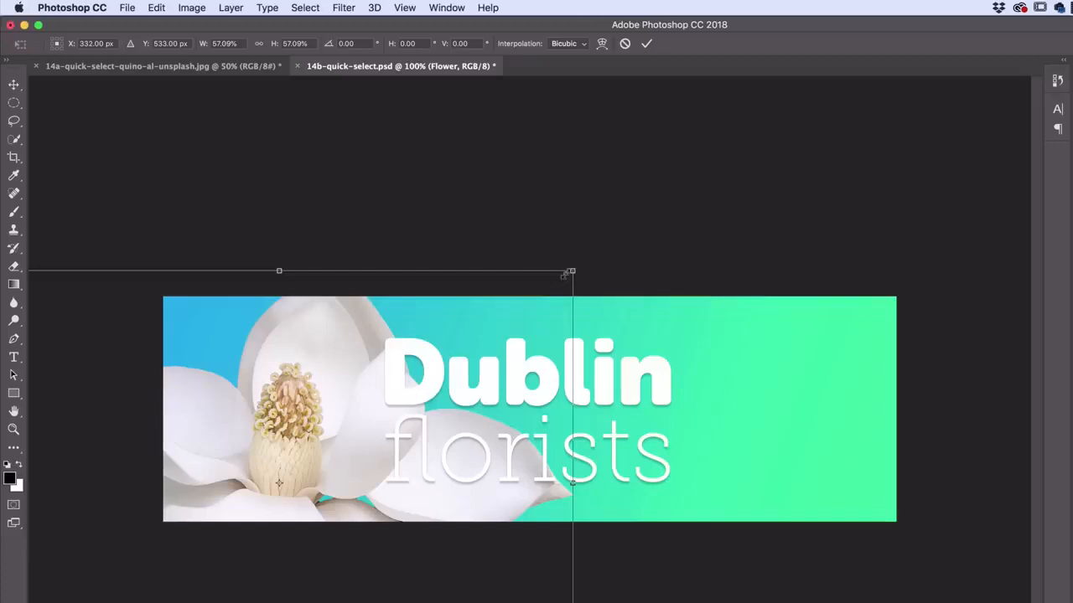
{"action": "left_click_drag", "start_coordinate": [572, 271], "coordinate": [500, 324]}
{"action": "key", "text": "Return"}
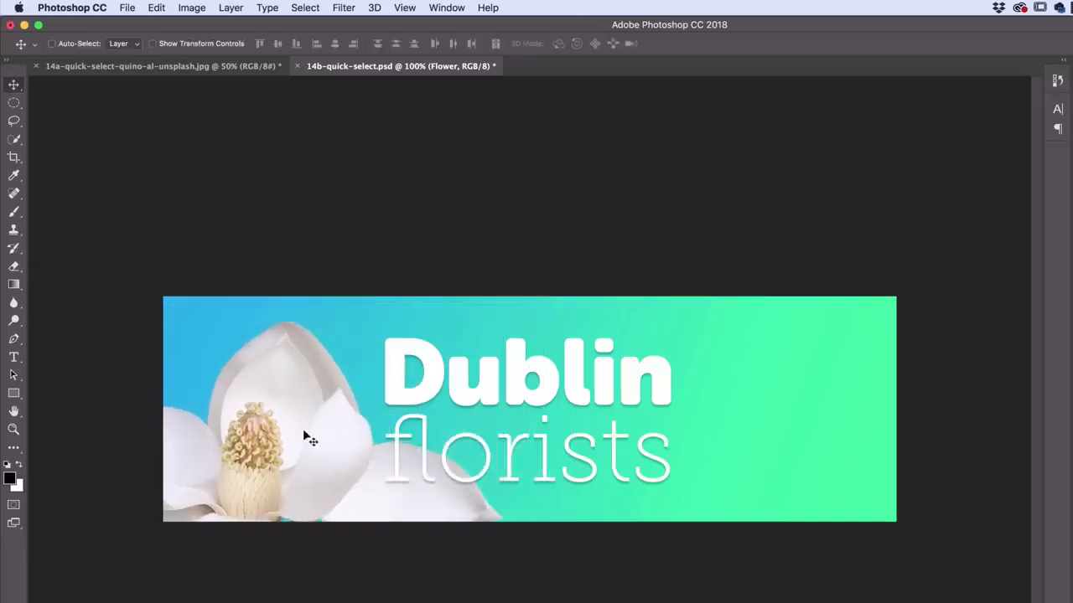
Rotate the Flower layer about 47° clockwise and reposition it in the banner's lower-left corner
{"action": "left_click", "coordinate": [156, 7]}
{"action": "mouse_move", "coordinate": [202, 317]}
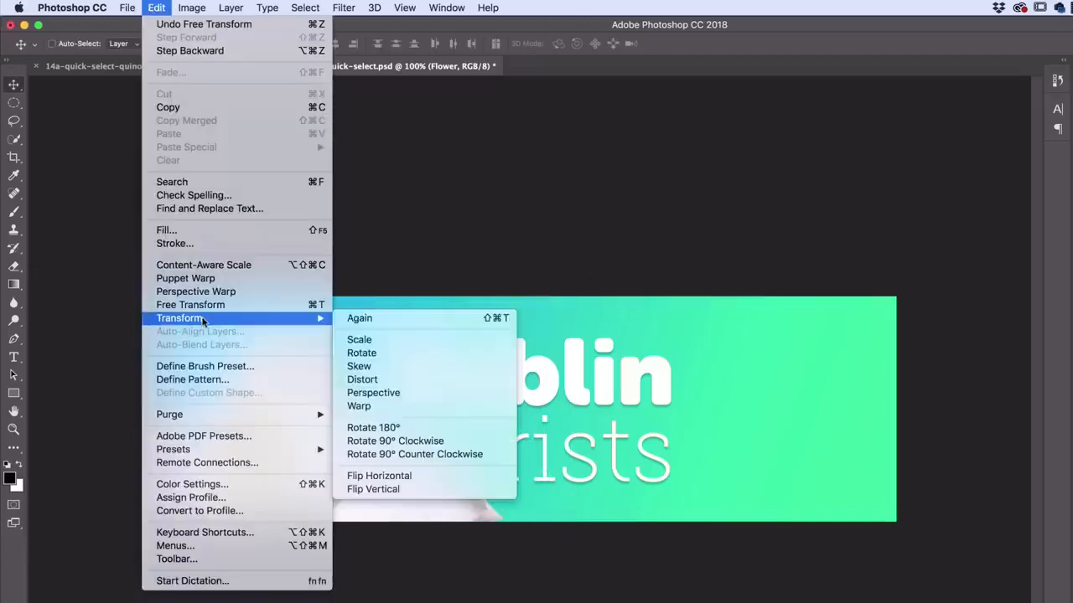
{"action": "left_click", "coordinate": [381, 353]}
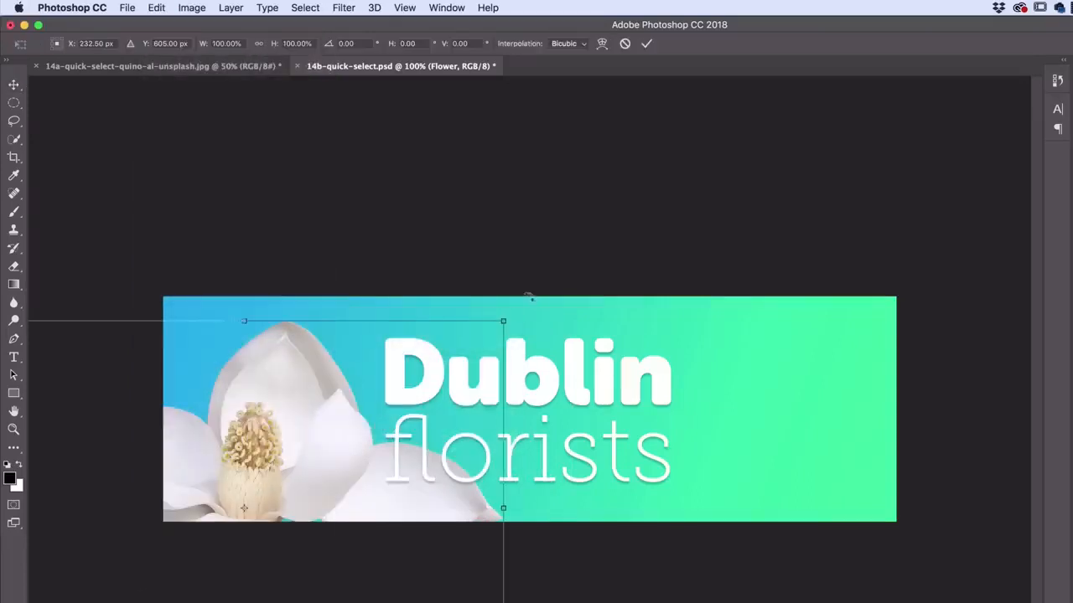
{"action": "left_click_drag", "start_coordinate": [519, 312], "coordinate": [279, 406]}
{"action": "left_click_drag", "start_coordinate": [285, 408], "coordinate": [295, 388]}
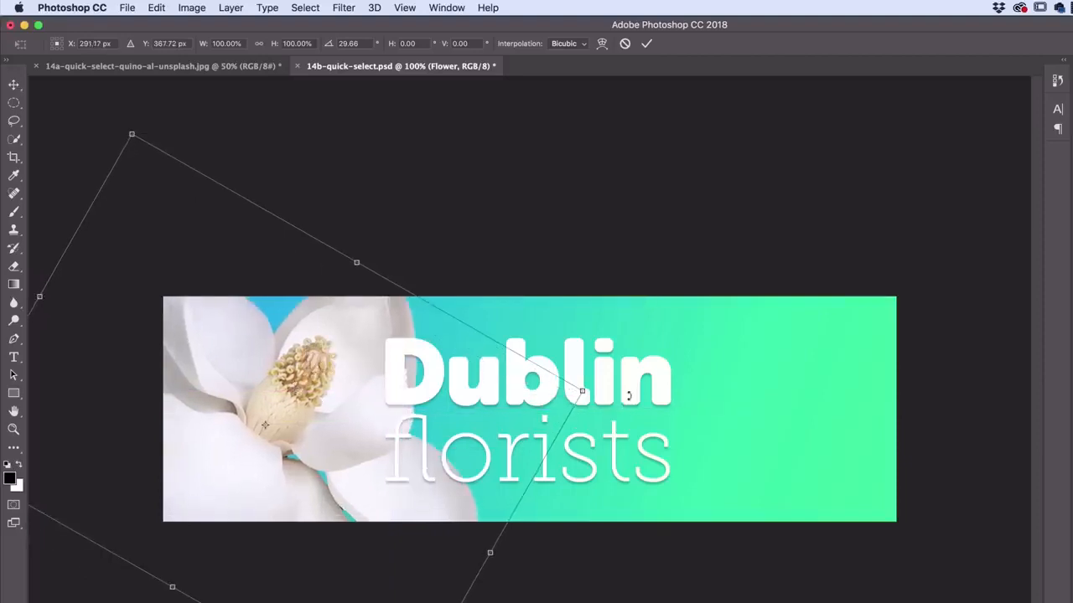
{"action": "left_click_drag", "start_coordinate": [625, 404], "coordinate": [636, 486]}
{"action": "left_click_drag", "start_coordinate": [378, 397], "coordinate": [349, 441]}
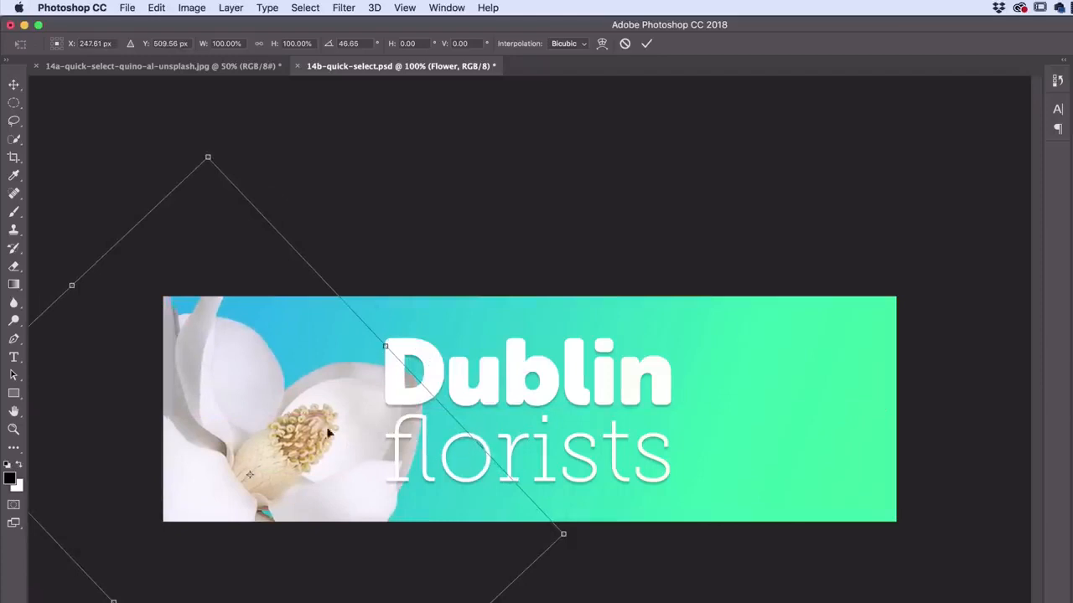
{"action": "key", "text": "Return"}
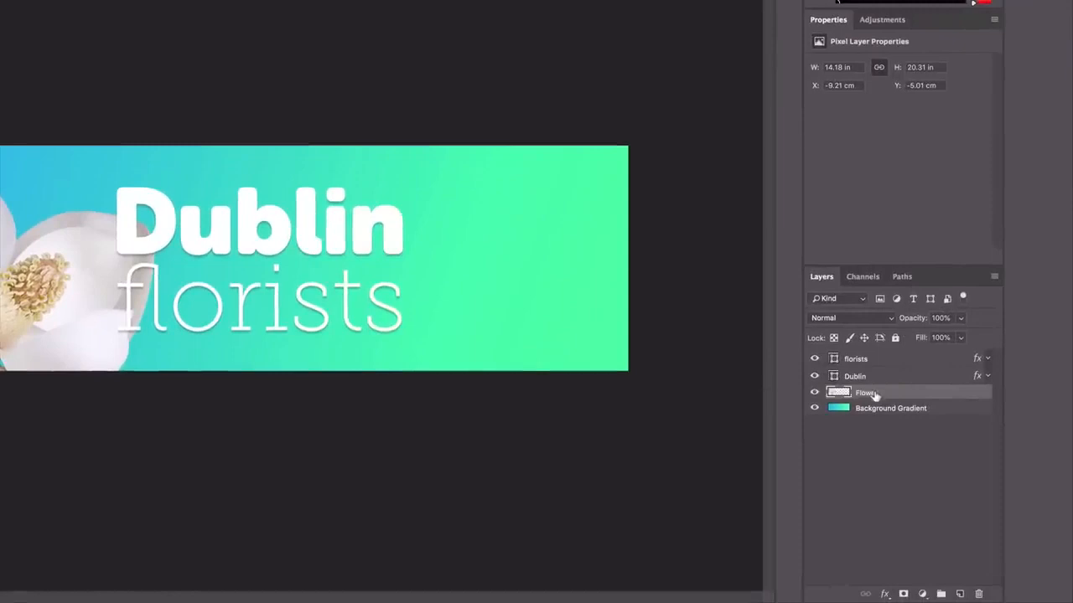
Stack the Flower layer between the florists and Dublin text layers, and duplicate it as Flower 2
{"action": "left_click_drag", "start_coordinate": [877, 395], "coordinate": [872, 371]}
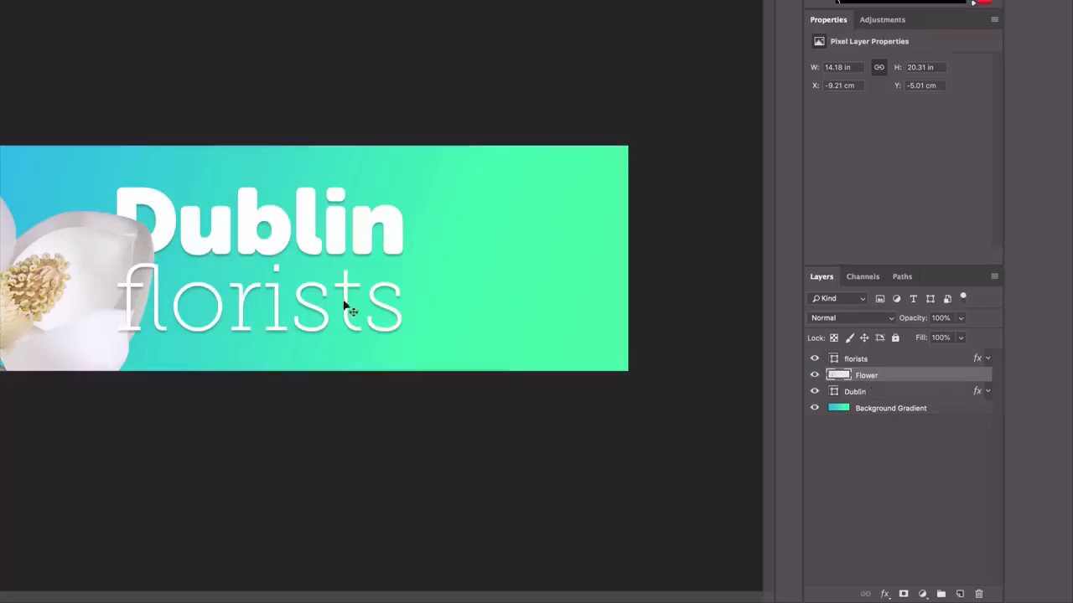
{"action": "right_click", "coordinate": [882, 380]}
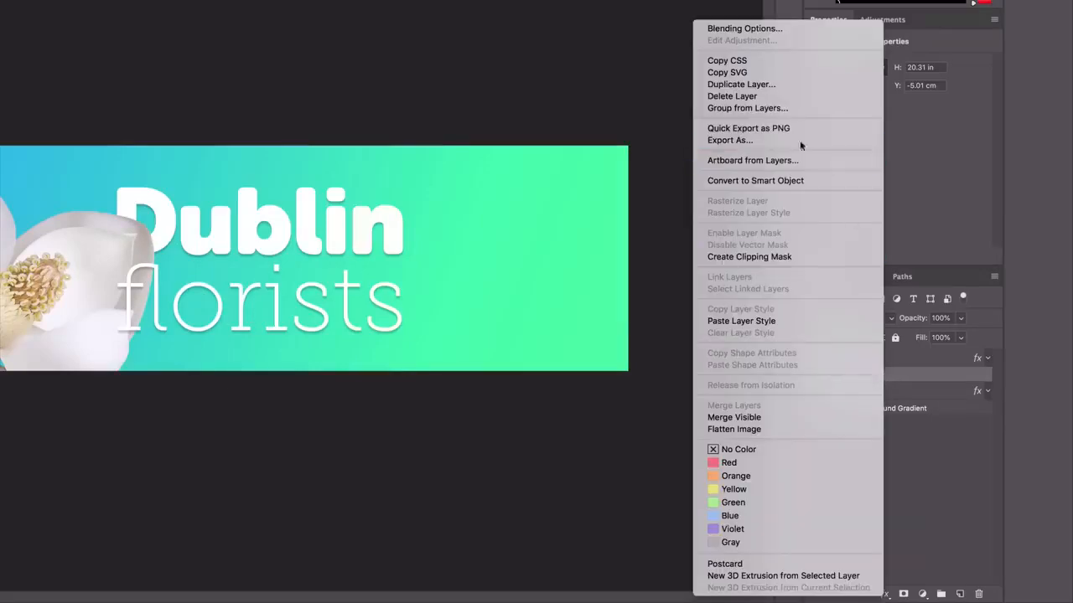
{"action": "left_click", "coordinate": [741, 84]}
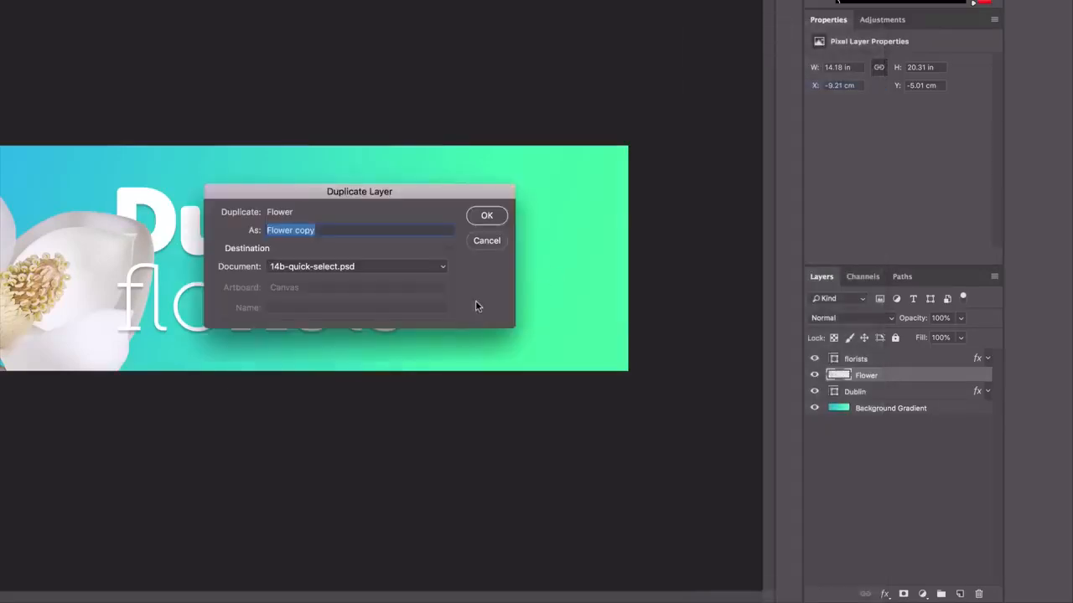
{"action": "key", "text": "Right"}
{"action": "key", "text": "alt+shift+Left"}
{"action": "type", "text": "2"}
{"action": "key", "text": "Return"}
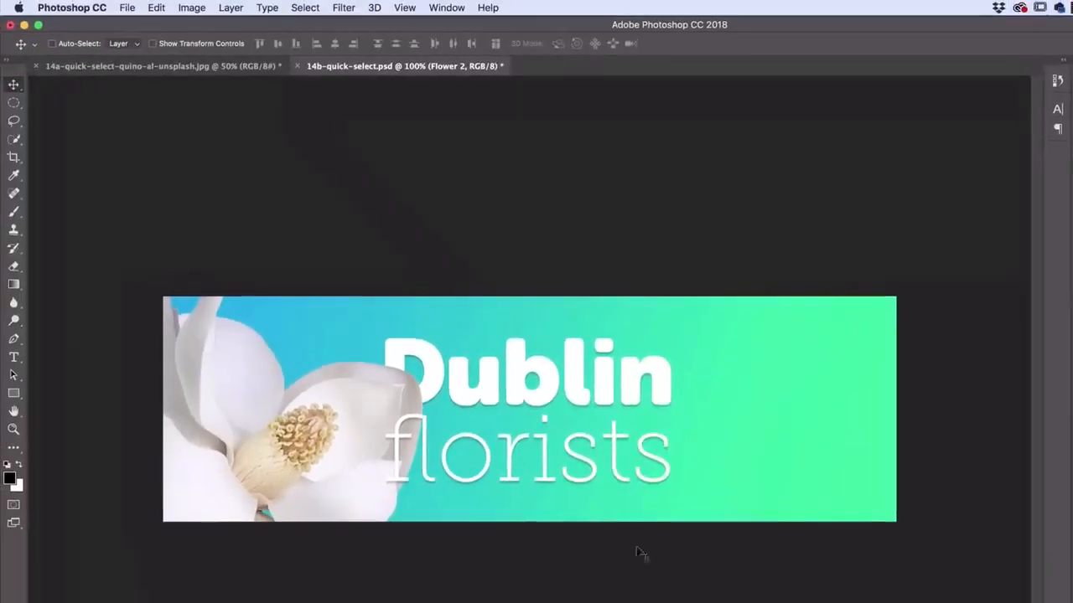
Move Flower 2 to the banner's right side with Free Transform, scaled to about 80% and rotated about -131°
{"action": "left_click_drag", "start_coordinate": [263, 508], "coordinate": [725, 481]}
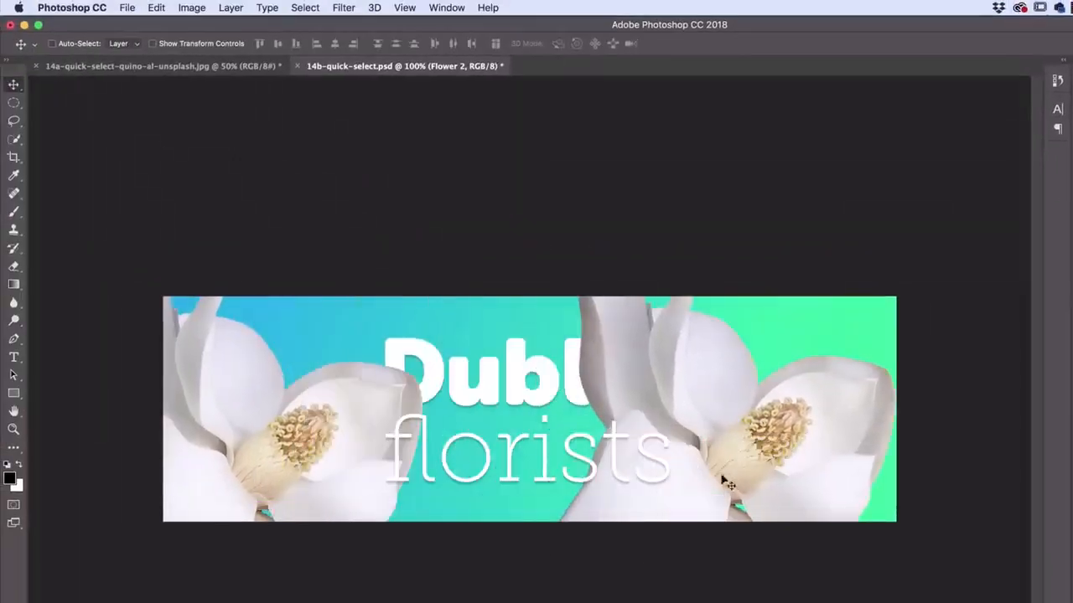
{"action": "left_click", "coordinate": [157, 9]}
{"action": "mouse_move", "coordinate": [234, 318]}
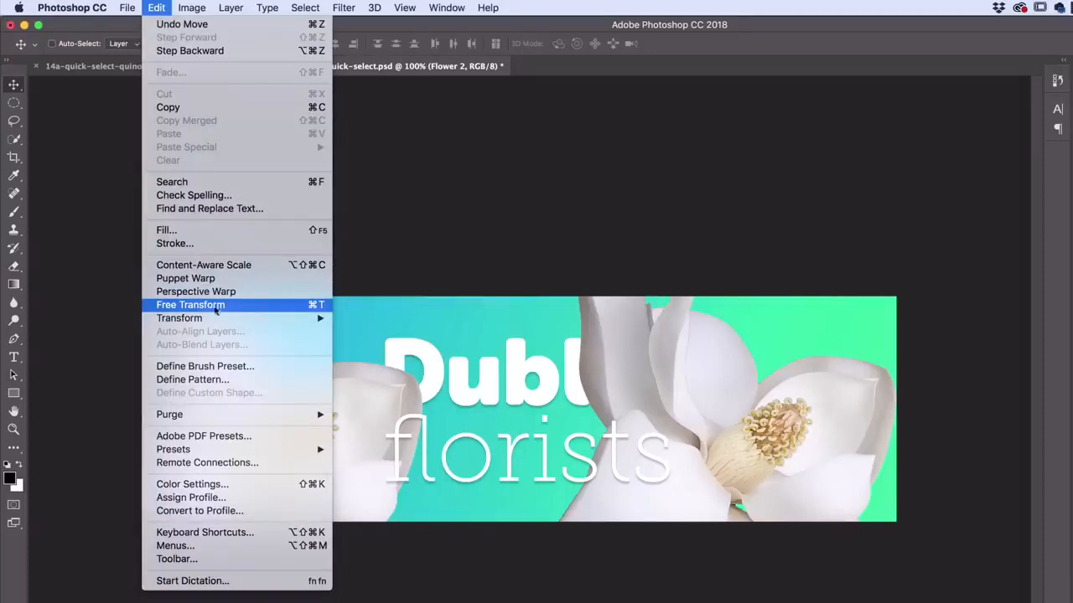
{"action": "left_click", "coordinate": [317, 306]}
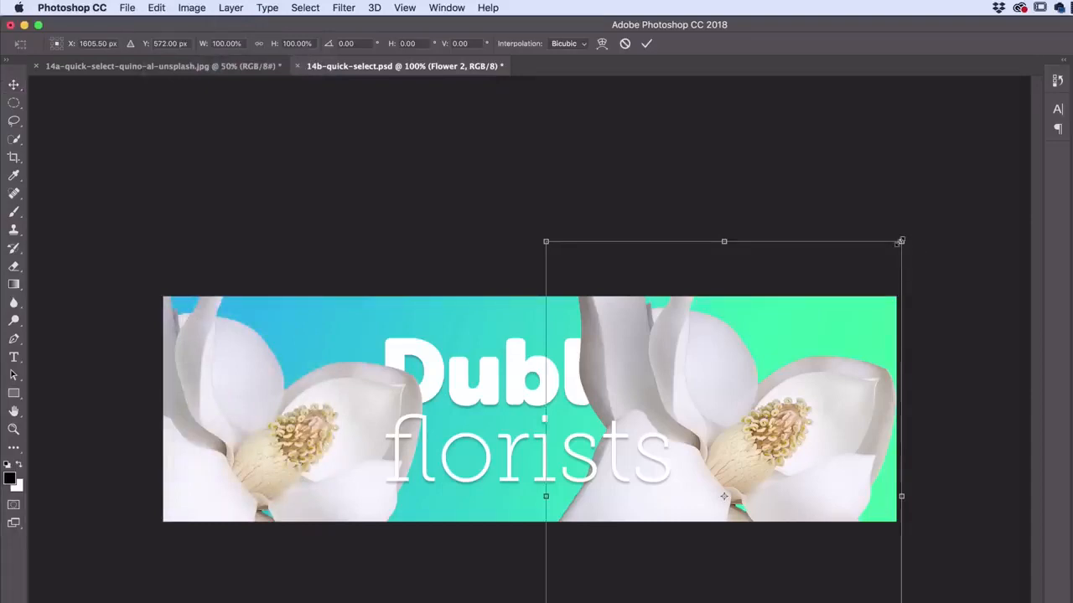
{"action": "left_click_drag", "start_coordinate": [901, 241], "coordinate": [835, 352]}
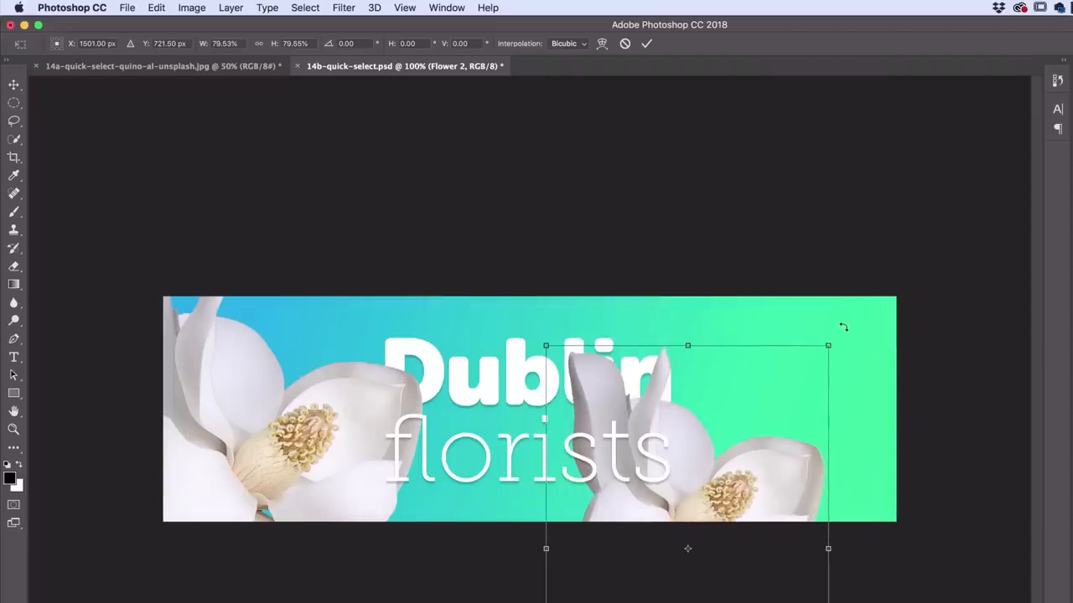
{"action": "left_click_drag", "start_coordinate": [843, 327], "coordinate": [450, 558]}
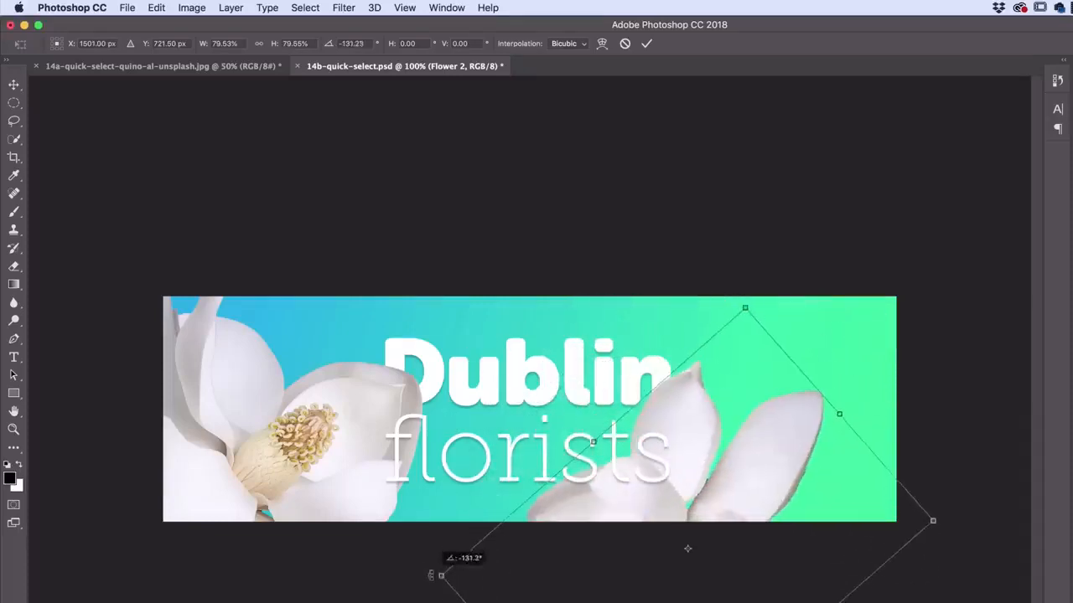
{"action": "left_click_drag", "start_coordinate": [789, 444], "coordinate": [809, 400]}
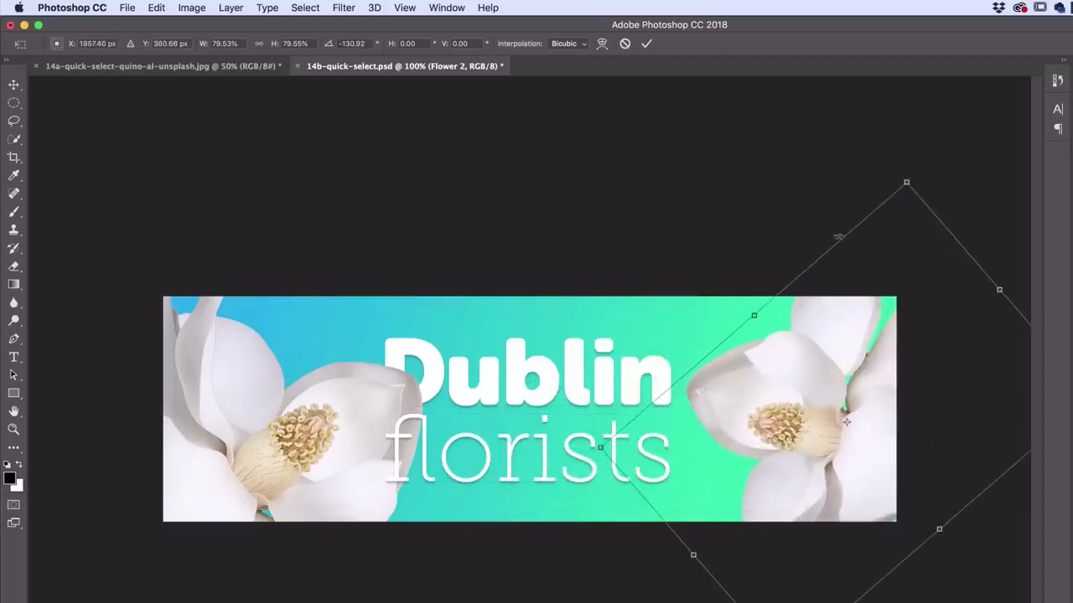
Reduce Flower 2 to about 63% scale and fine-tune its rotation and position at the banner's right edge
{"action": "left_click_drag", "start_coordinate": [907, 180], "coordinate": [874, 300]}
{"action": "left_click_drag", "start_coordinate": [792, 450], "coordinate": [809, 433]}
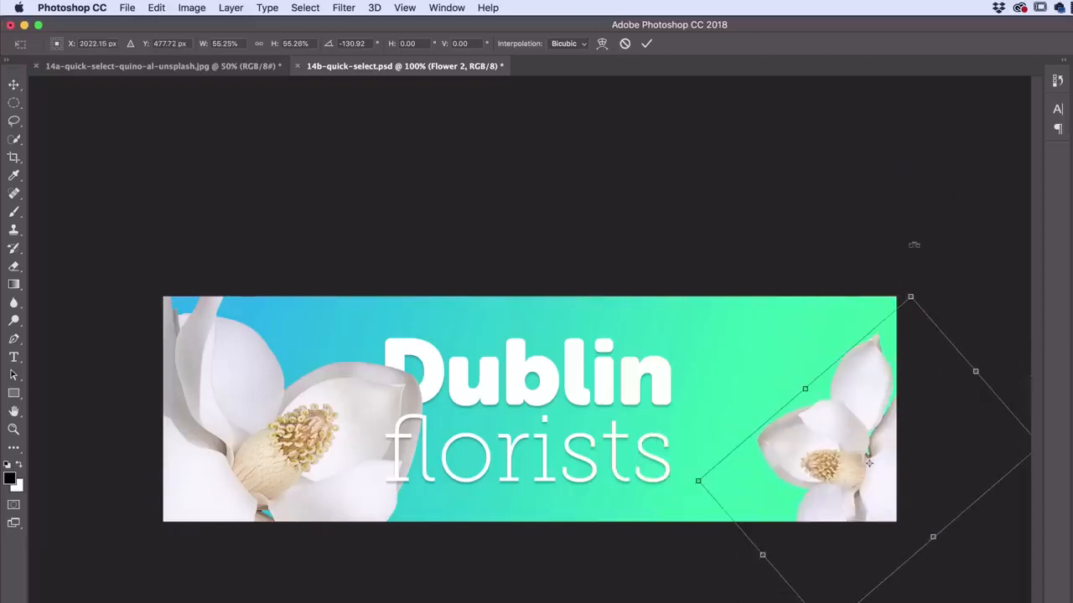
{"action": "left_click_drag", "start_coordinate": [910, 297], "coordinate": [921, 252]}
{"action": "left_click_drag", "start_coordinate": [833, 408], "coordinate": [799, 415]}
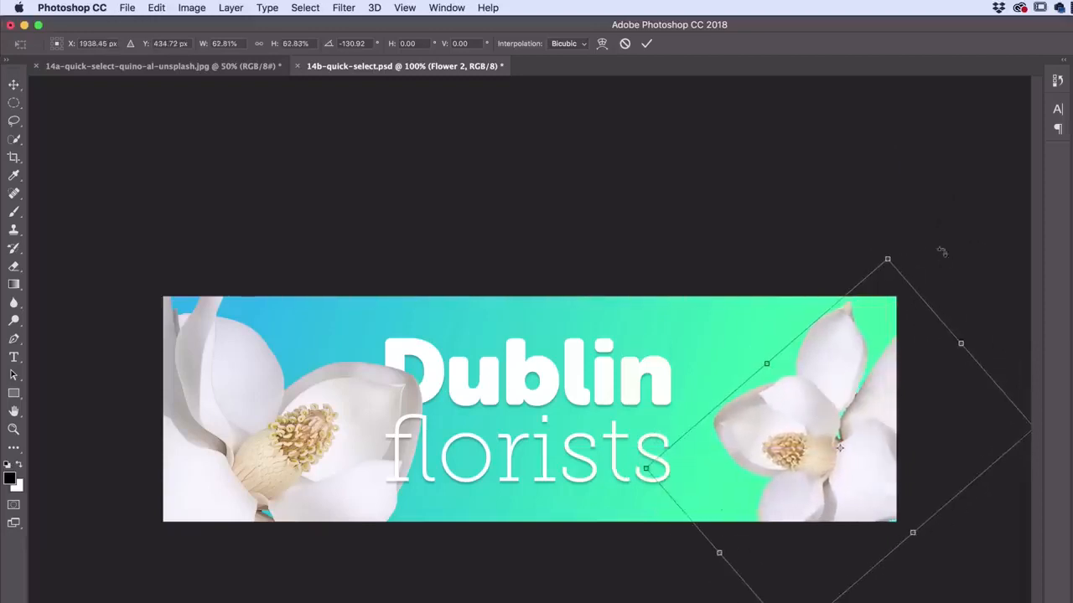
{"action": "left_click_drag", "start_coordinate": [922, 239], "coordinate": [957, 262]}
{"action": "left_click_drag", "start_coordinate": [856, 358], "coordinate": [854, 380]}
{"action": "key", "text": "Return"}
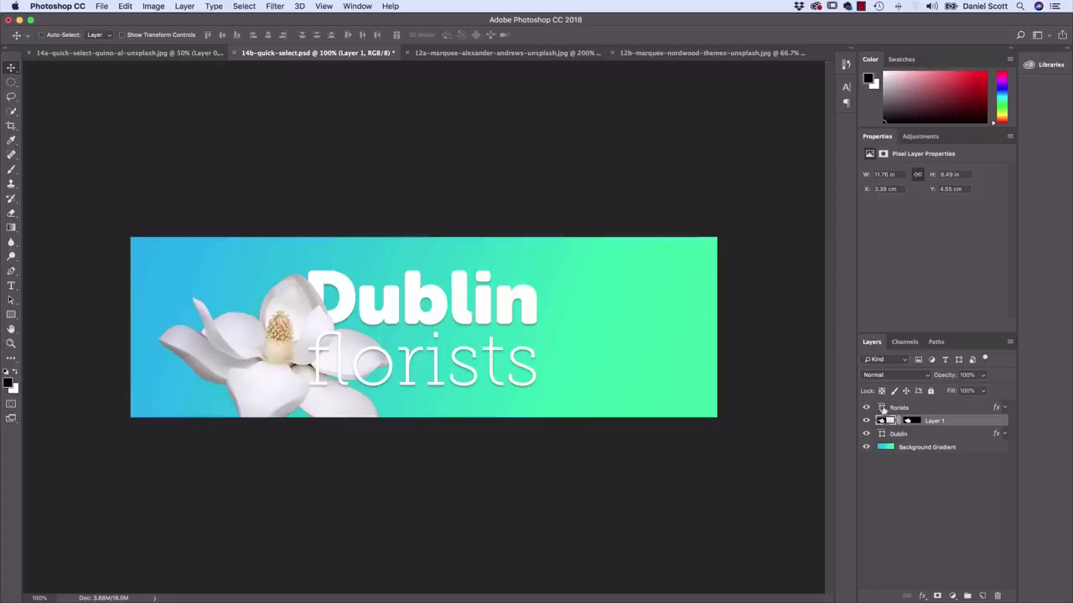
Disable Layer 1's mask in the banner, and shift the masked galaxy image inside the mug in 12a-marquee-alexander-andrews-unsplash.jpg
{"action": "right_click", "coordinate": [919, 422]}
{"action": "left_click", "coordinate": [923, 426]}
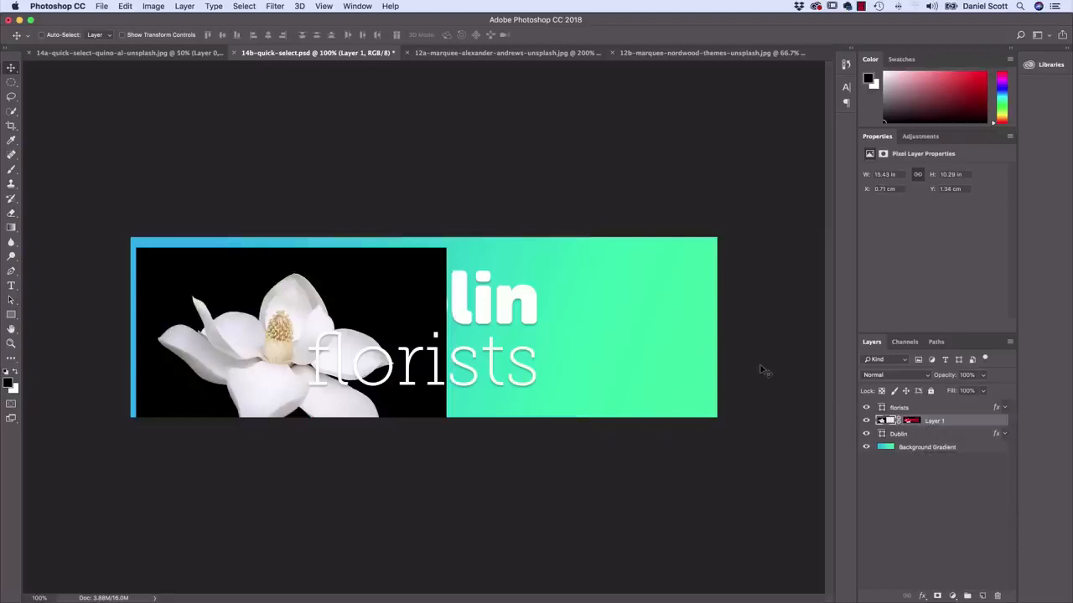
{"action": "left_click", "coordinate": [477, 54]}
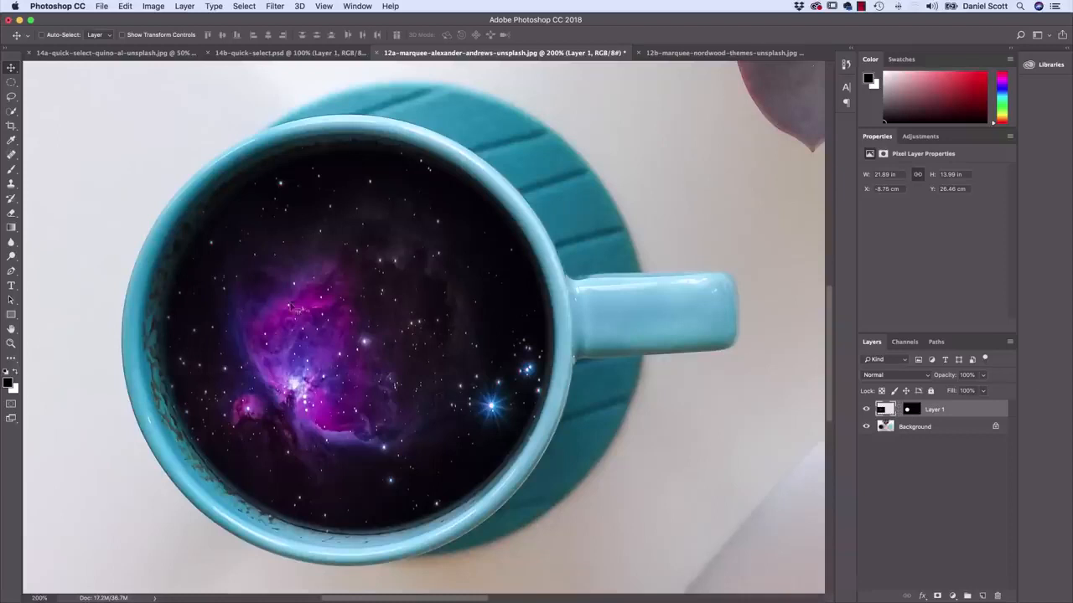
{"action": "left_click_drag", "start_coordinate": [312, 300], "coordinate": [253, 276]}
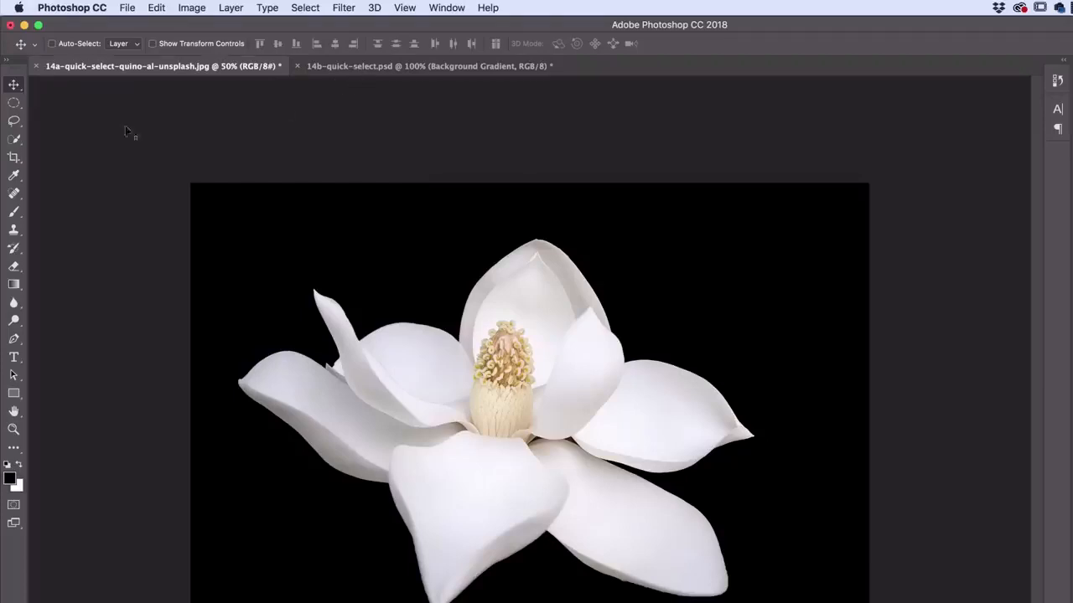
Select the white flower in 14a-quick-select-quino-al-unsplash.jpg with the Quick Selection Tool
{"action": "left_click", "coordinate": [14, 140]}
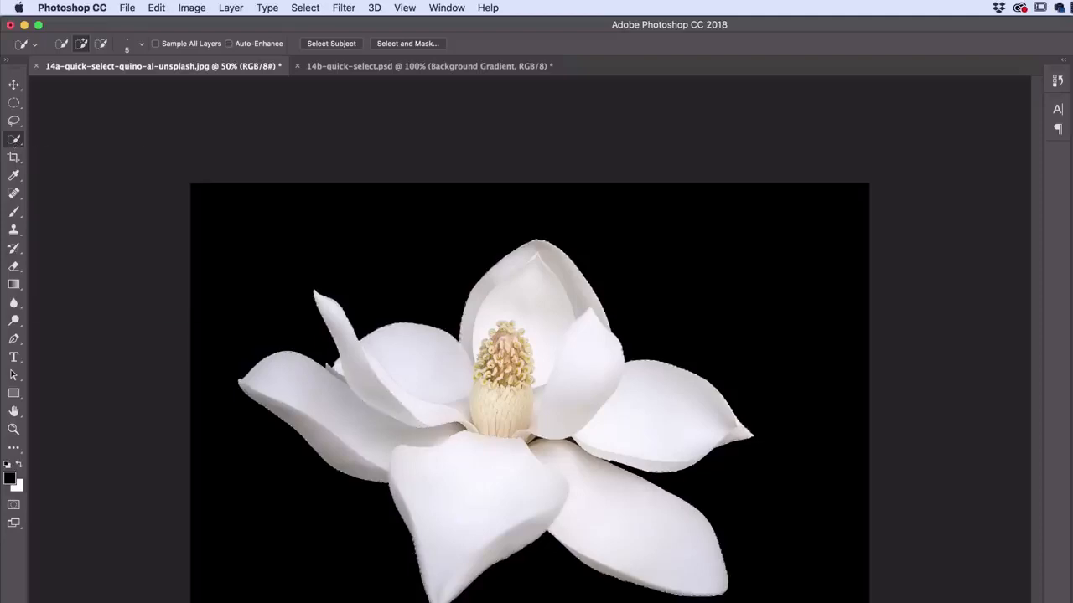
{"action": "left_click_drag", "start_coordinate": [502, 472], "coordinate": [447, 470]}
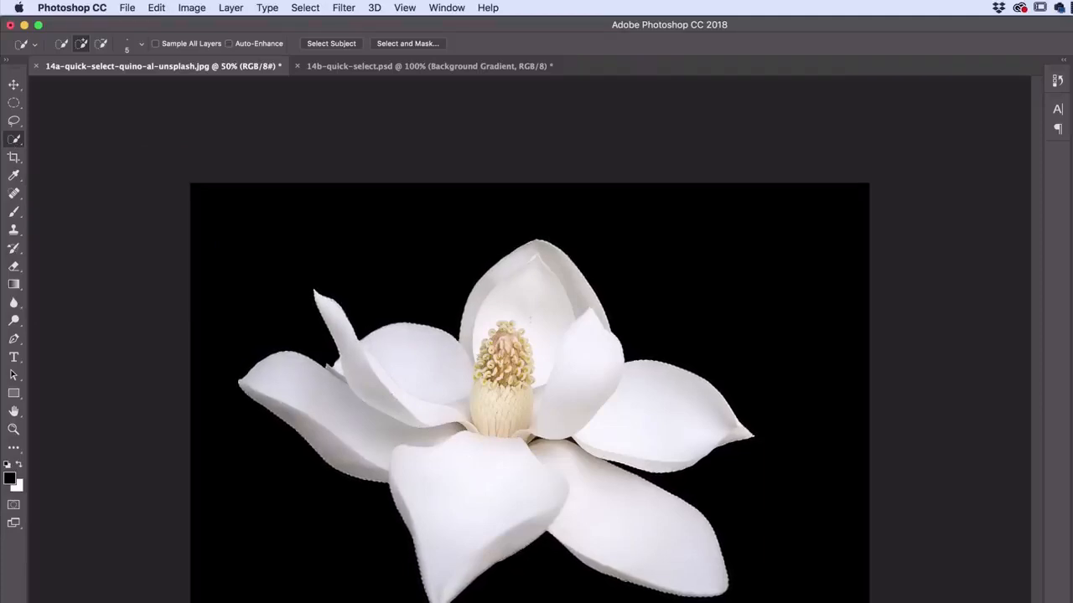
Try moving the selected flower's pixels within its own image with the Move Tool, and undo each move
{"action": "left_click", "coordinate": [13, 85]}
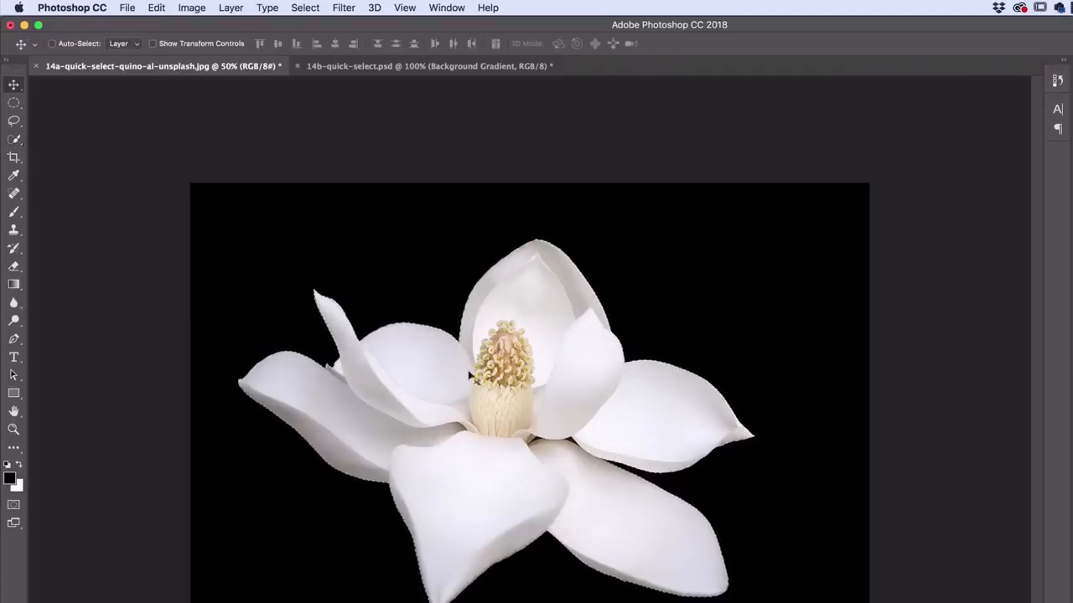
{"action": "left_click_drag", "start_coordinate": [506, 390], "coordinate": [440, 190]}
{"action": "key", "text": "super+z"}
{"action": "left_click_drag", "start_coordinate": [631, 372], "coordinate": [504, 360]}
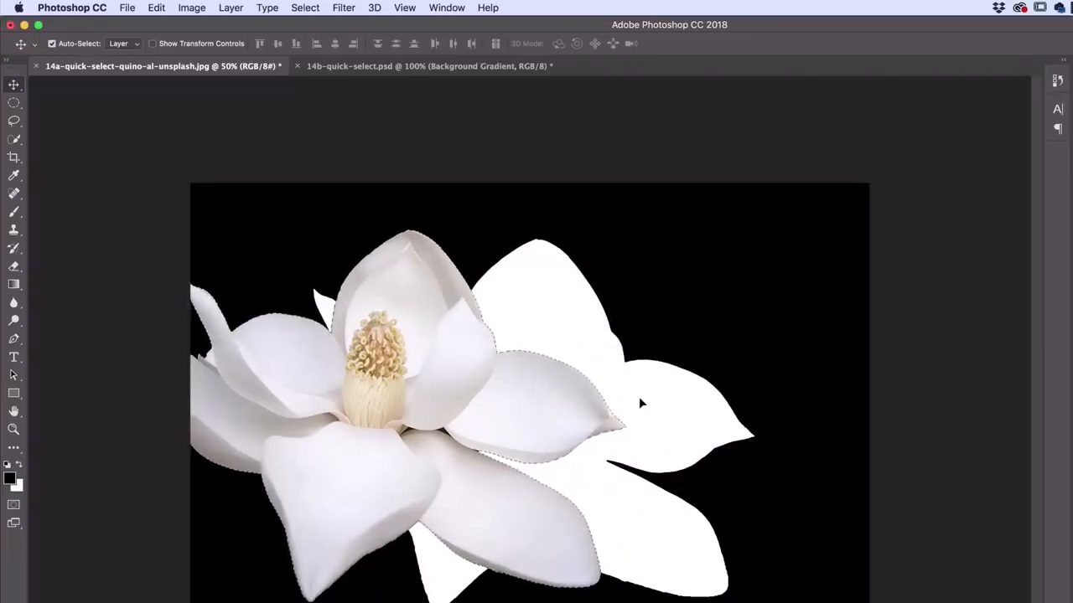
{"action": "key", "text": "super+z"}
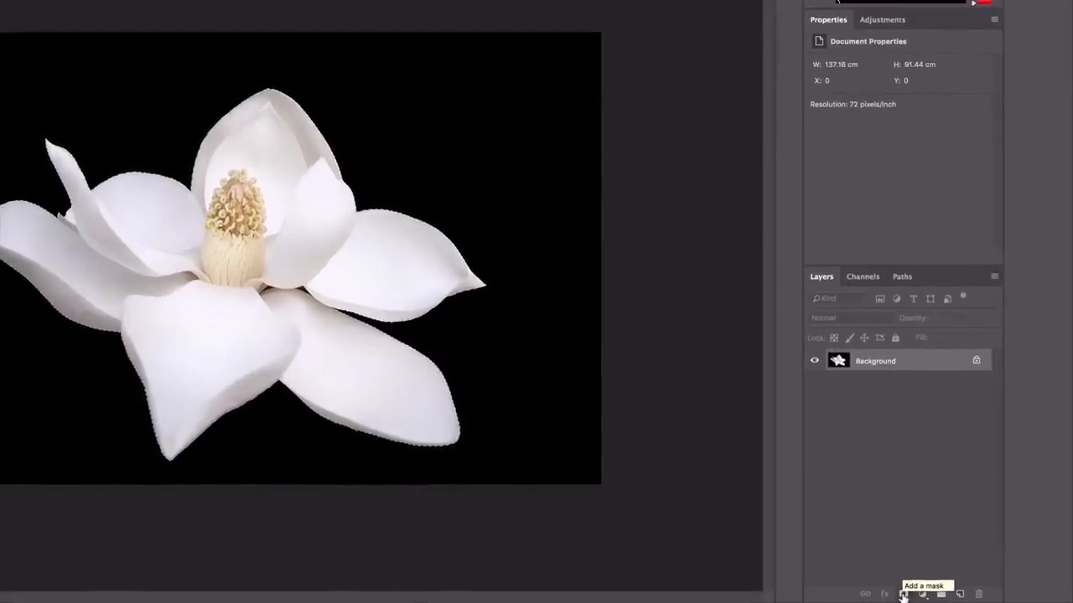
Add a layer mask from the flower selection and place the masked flower into the 14b-quick-select.psd banner
{"action": "left_click", "coordinate": [904, 594]}
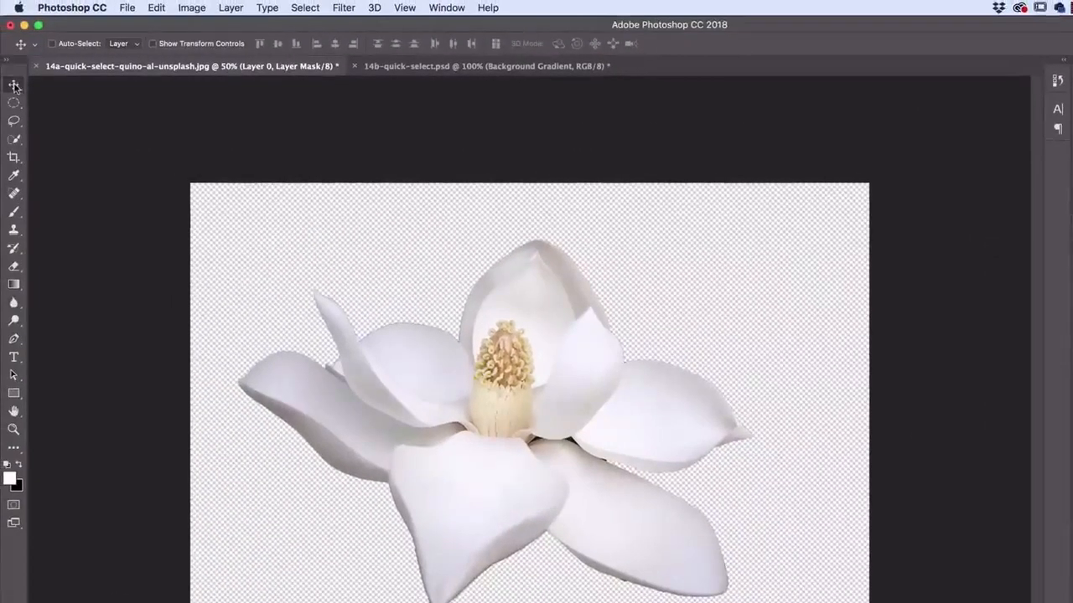
{"action": "left_click_drag", "start_coordinate": [558, 414], "coordinate": [506, 71]}
{"action": "left_click_drag", "start_coordinate": [526, 368], "coordinate": [528, 369]}
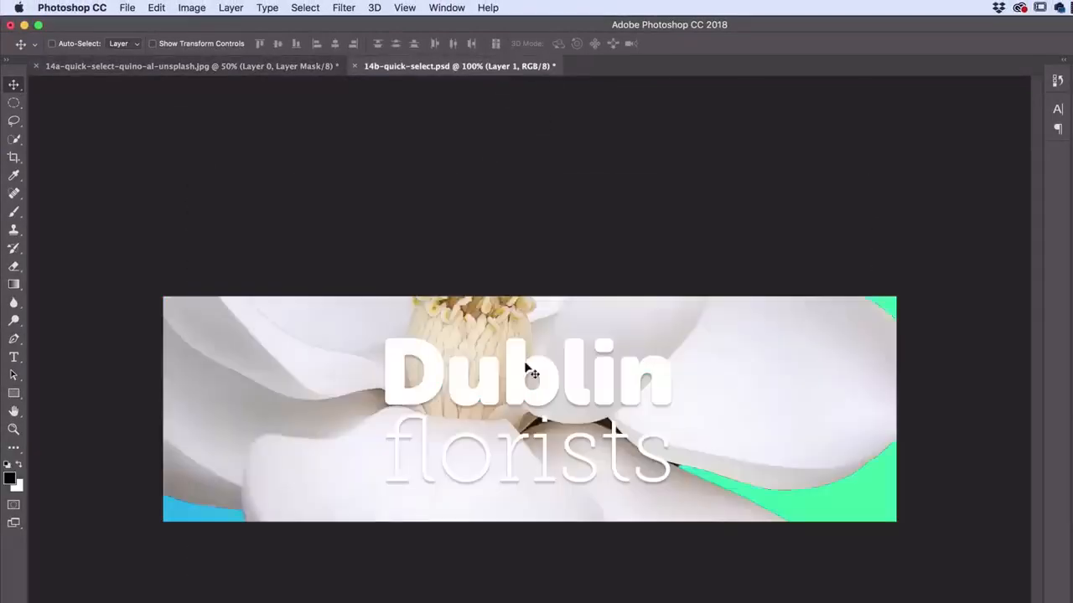
{"action": "left_click_drag", "start_coordinate": [719, 384], "coordinate": [709, 443]}
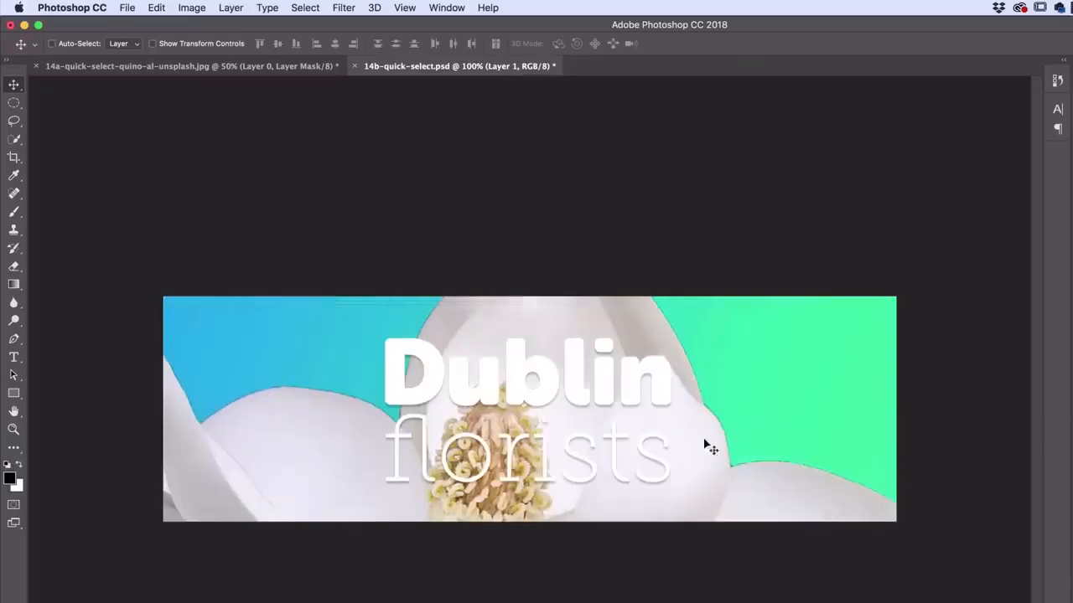
Reposition the masked flower behind the Dublin florists text, and alternate between Layer 1's image and layer mask as the active target
{"action": "left_click_drag", "start_coordinate": [638, 324], "coordinate": [653, 312]}
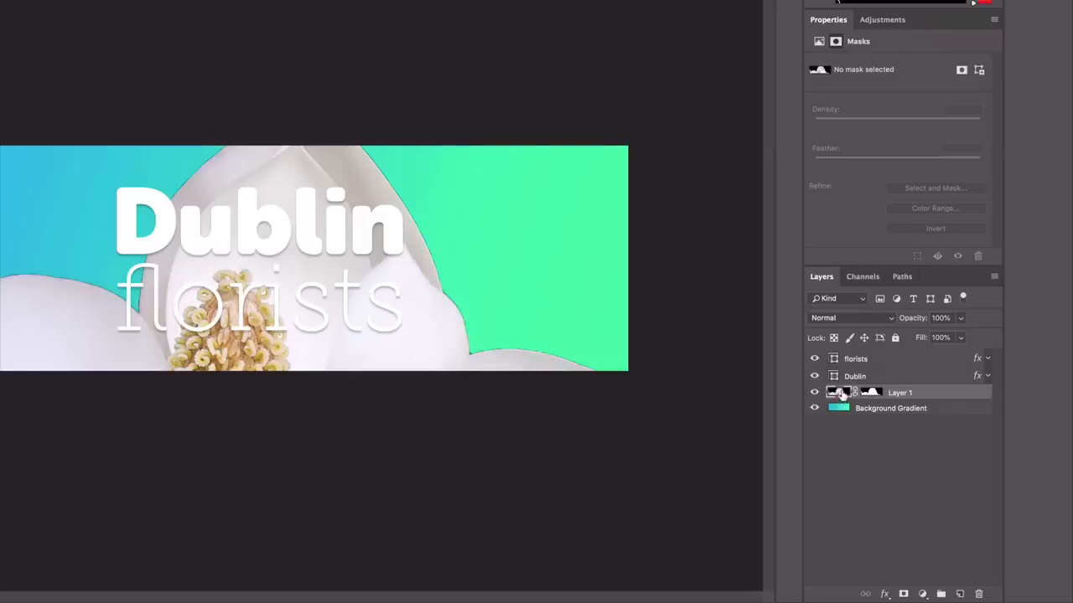
{"action": "left_click", "coordinate": [875, 393]}
{"action": "left_click", "coordinate": [842, 393]}
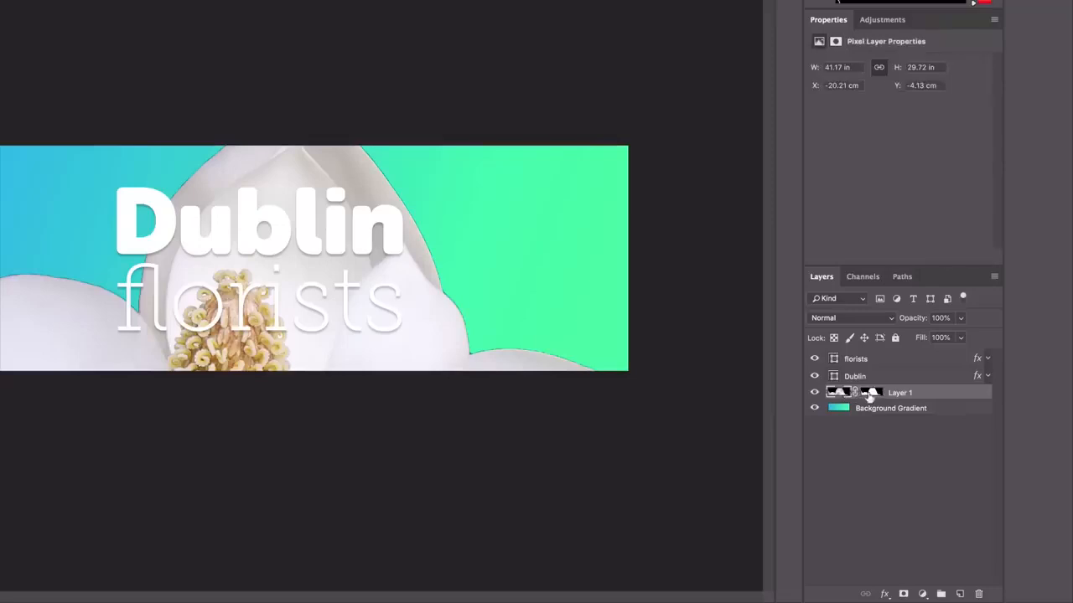
{"action": "left_click", "coordinate": [869, 394]}
{"action": "left_click", "coordinate": [840, 393]}
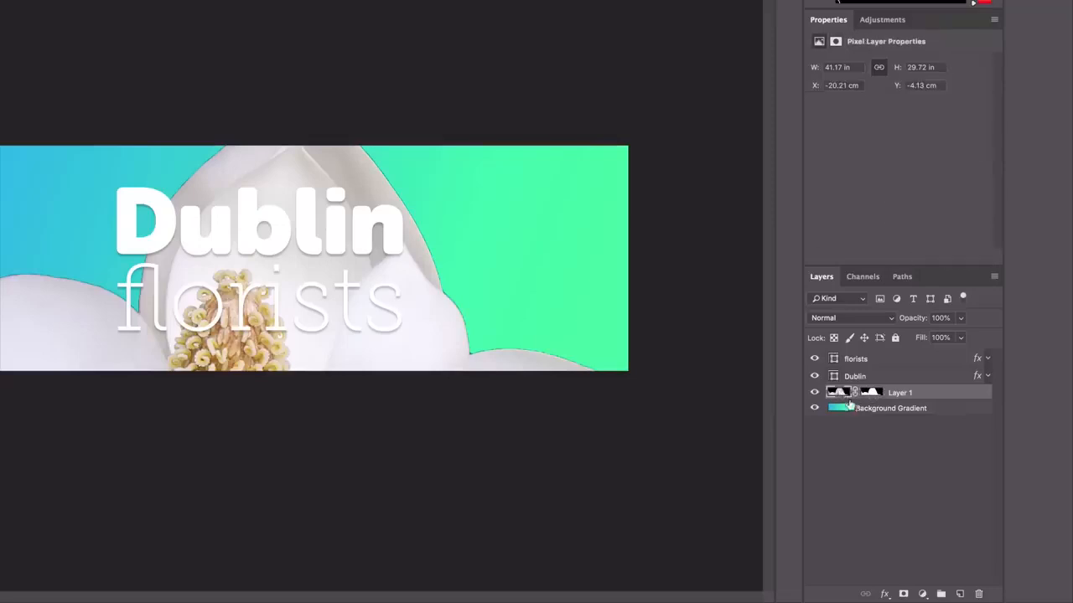
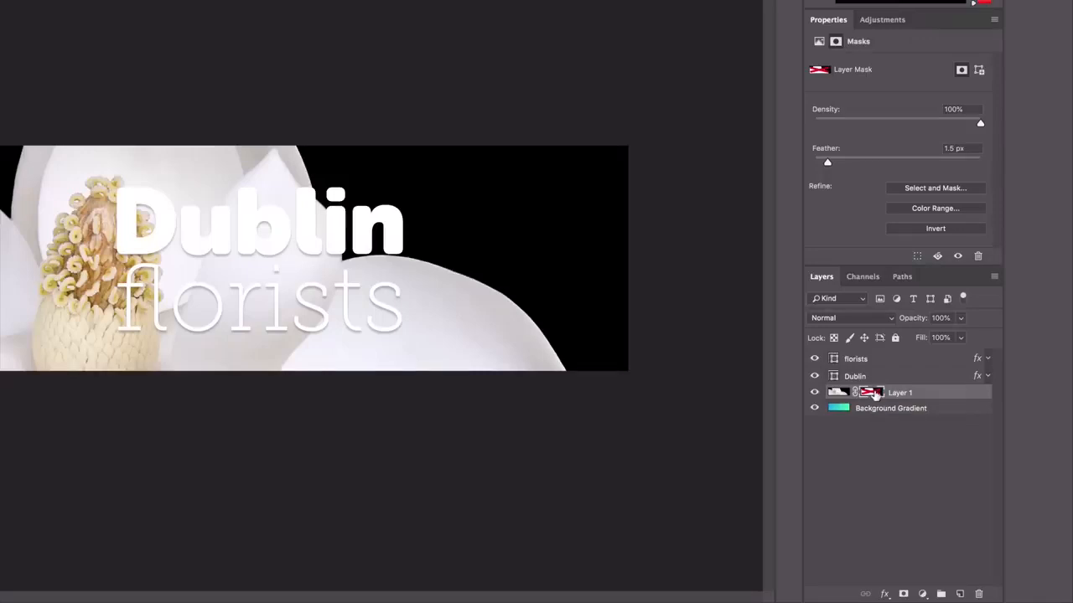
Delete the disabled layer mask from Layer 1 in the florists banner
{"action": "right_click", "coordinate": [874, 394]}
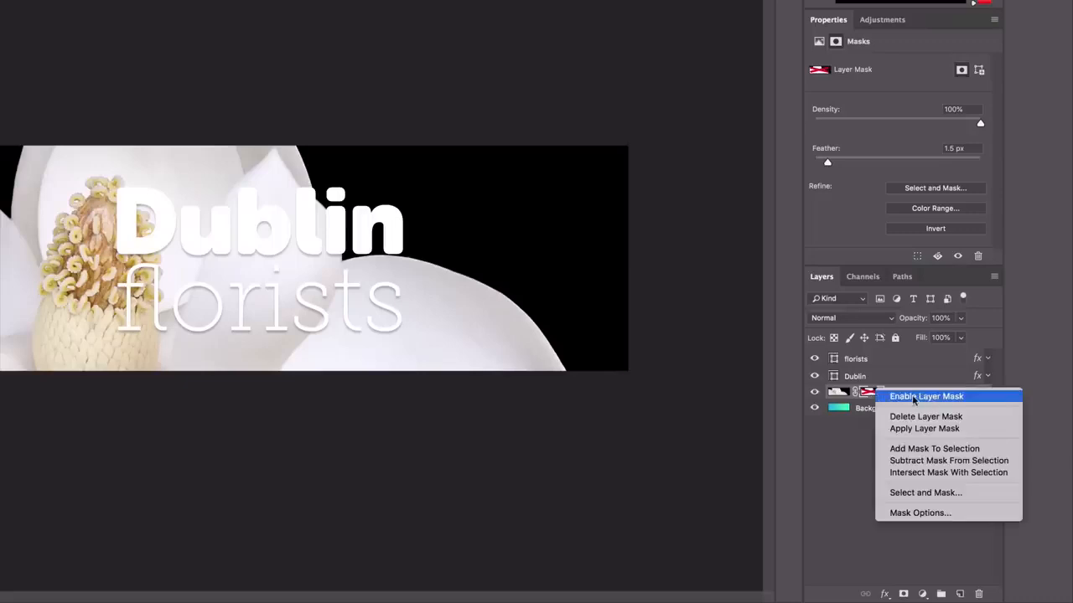
{"action": "left_click", "coordinate": [922, 416]}
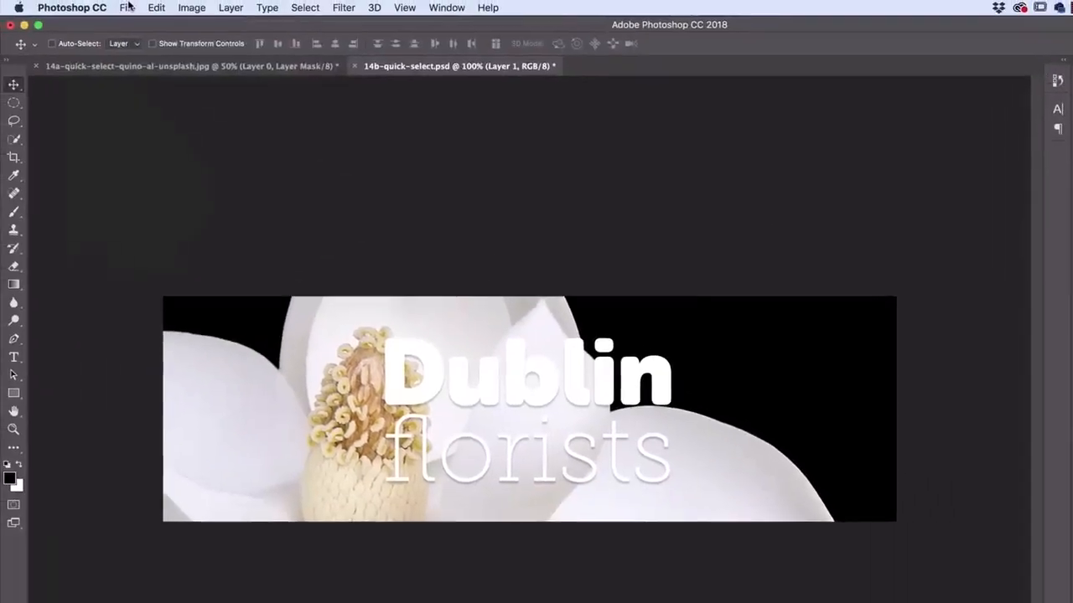
Open 12a-marquee-alexander-andrews-unsplash.jpg and 12b-marquee-nordwood-themes-unsplash.jpg from Source Files, and bring the galaxy image to the front
{"action": "left_click", "coordinate": [128, 7]}
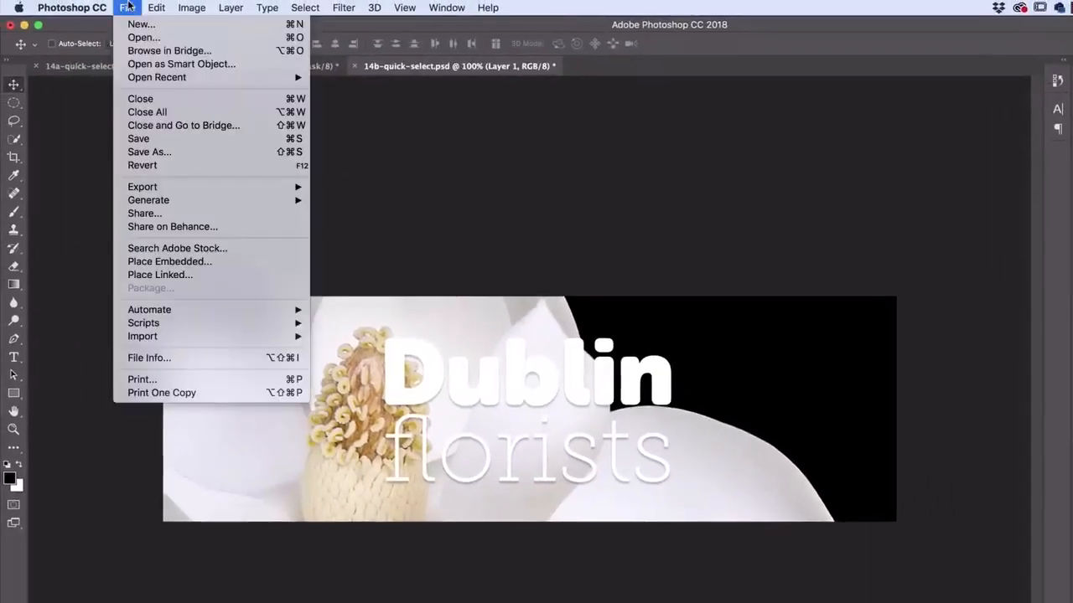
{"action": "left_click", "coordinate": [144, 37]}
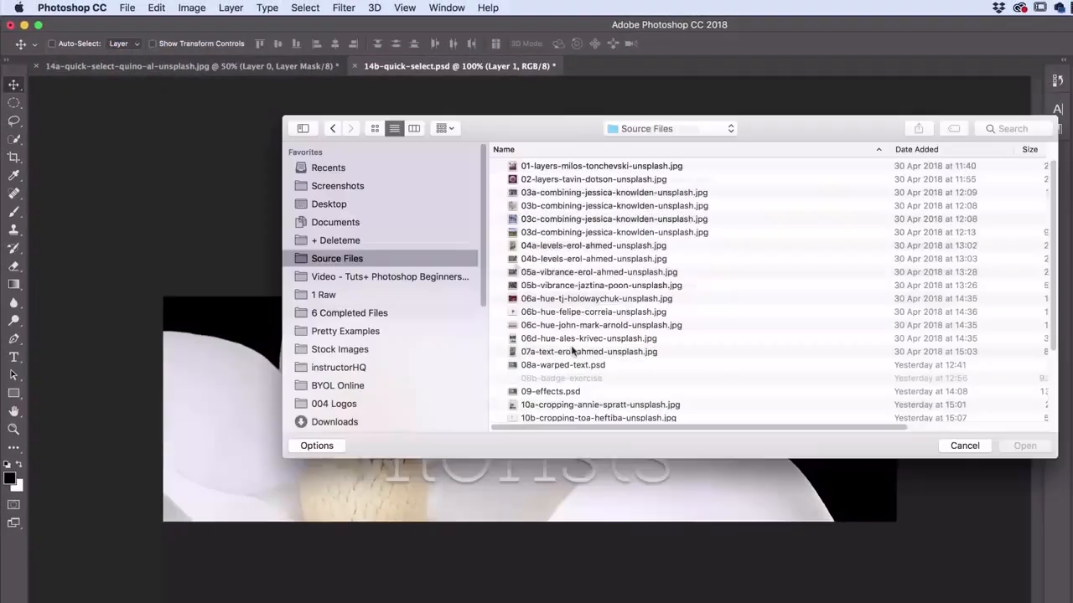
{"action": "scroll", "coordinate": [541, 375], "scroll_direction": "down", "scroll_amount": 5}
{"action": "left_click", "coordinate": [537, 363]}
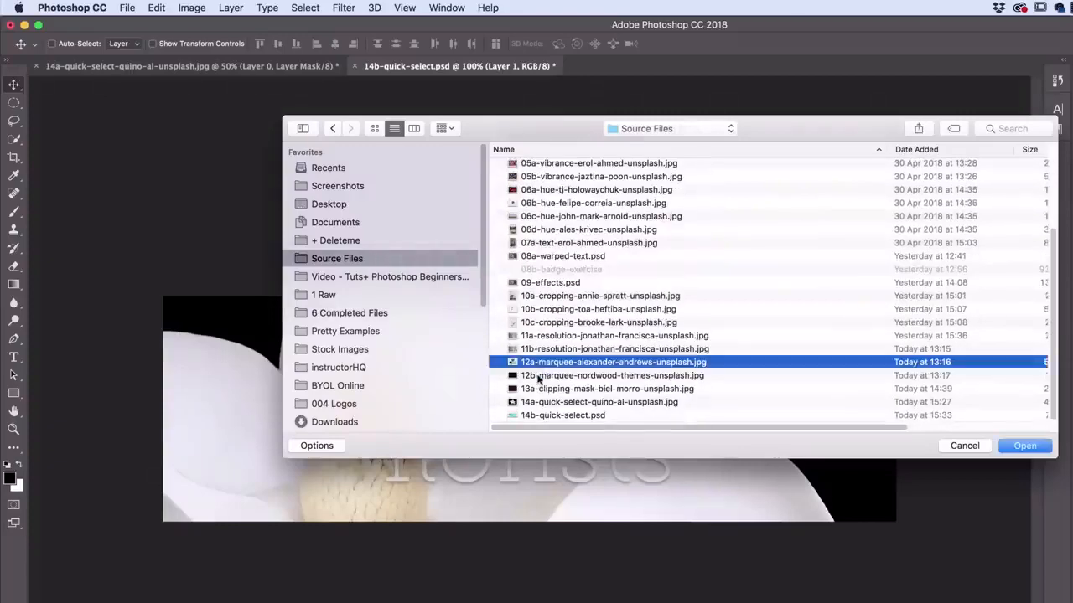
{"action": "left_click", "coordinate": [539, 376], "text": "shift"}
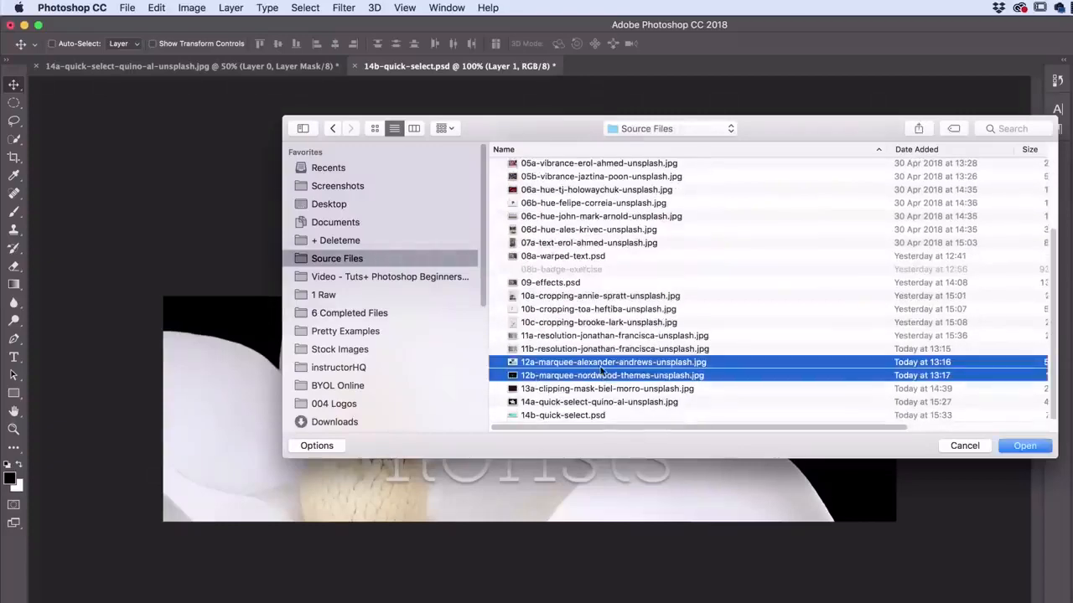
{"action": "key", "text": "Return"}
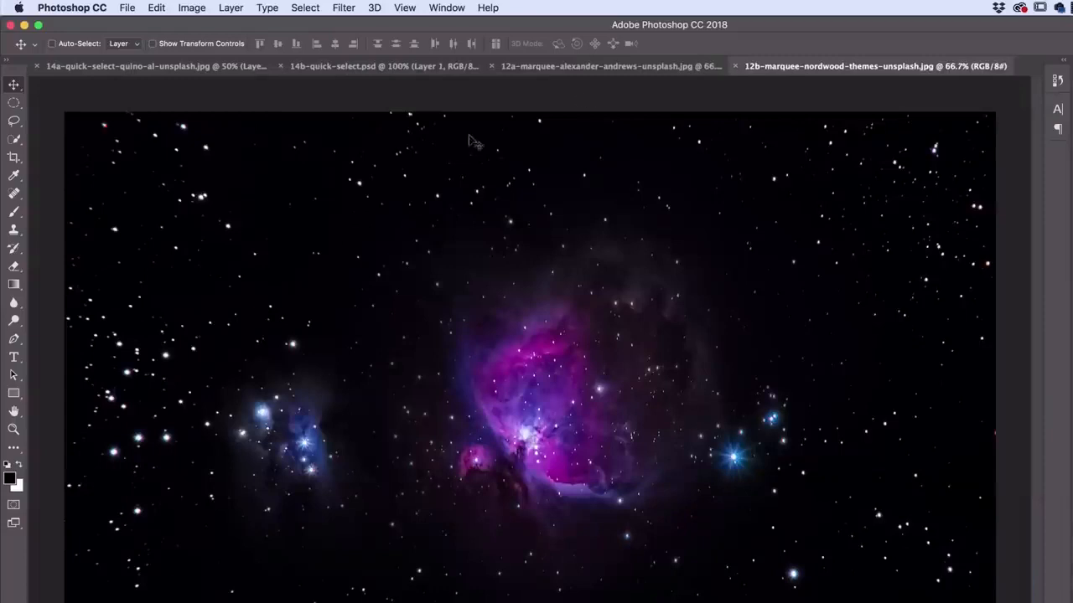
{"action": "left_click", "coordinate": [591, 67]}
{"action": "left_click", "coordinate": [823, 70]}
Select a circle around the purple nebula with the Elliptical Marquee Tool and turn the selection into a layer mask
{"action": "left_click", "coordinate": [15, 104]}
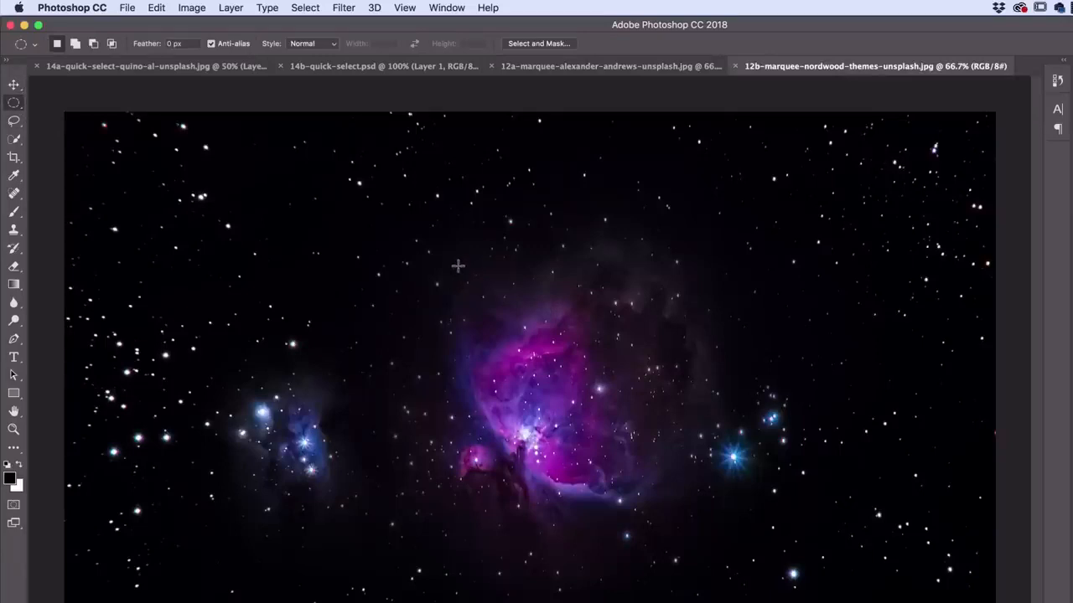
{"action": "left_click_drag", "start_coordinate": [351, 186], "coordinate": [739, 584]}
{"action": "mouse_move", "coordinate": [614, 437]}
{"action": "left_mouse_down"}
{"action": "mouse_move", "coordinate": [630, 436]}
{"action": "mouse_move", "coordinate": [612, 425]}
{"action": "left_mouse_up"}
{"action": "left_click", "coordinate": [13, 85]}
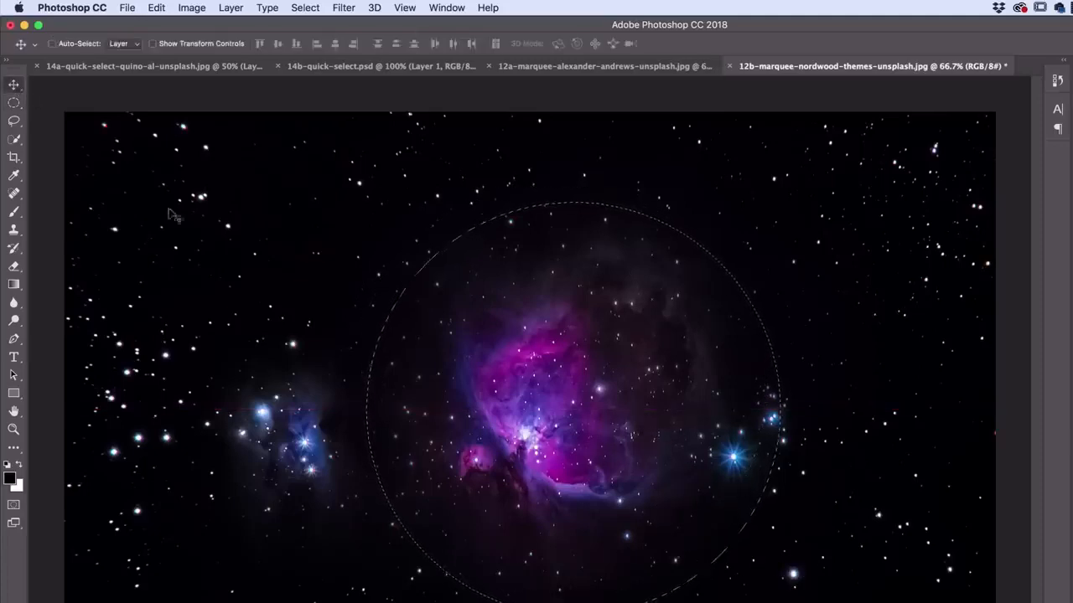
{"action": "left_click_drag", "start_coordinate": [553, 398], "coordinate": [122, 237]}
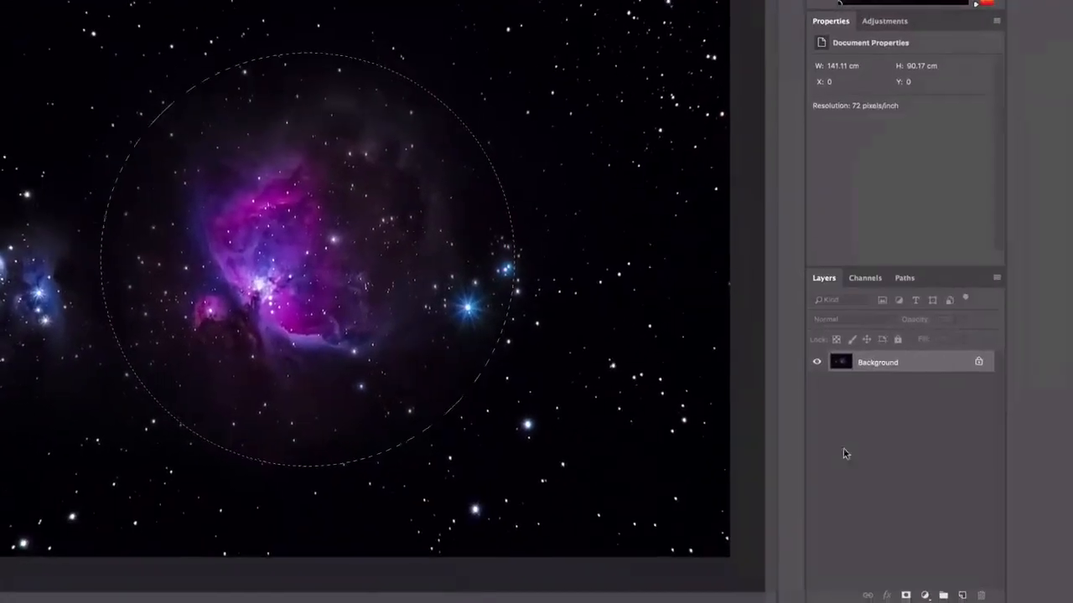
{"action": "left_click", "coordinate": [904, 595]}
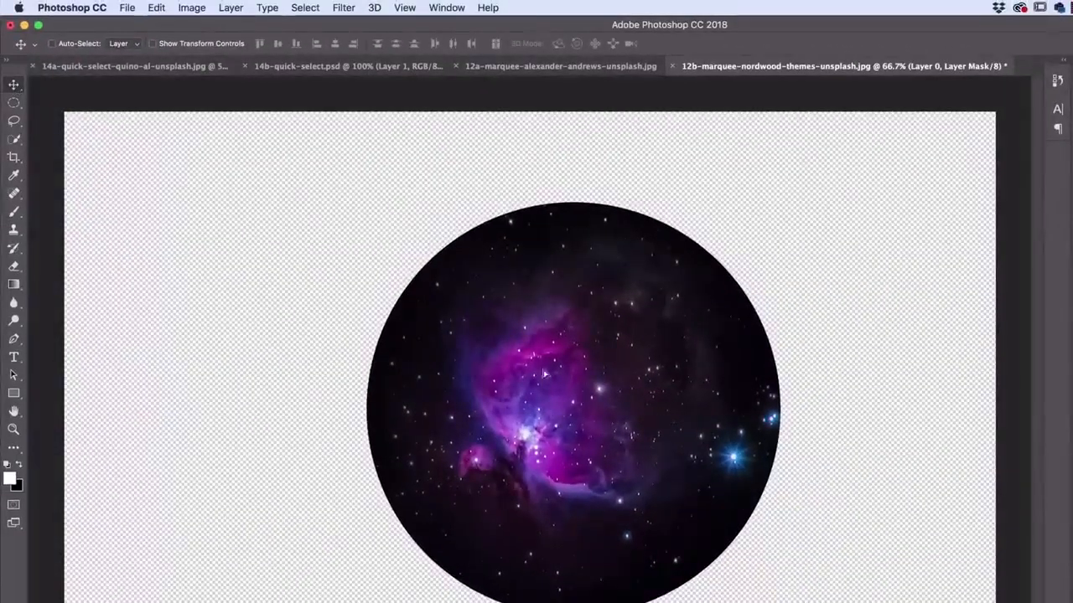
Place the masked galaxy into 12a-marquee-alexander-andrews-unsplash.jpg and scale it to about 39.4% so it fits inside the mug
{"action": "mouse_move", "coordinate": [545, 376]}
{"action": "left_mouse_down"}
{"action": "mouse_move", "coordinate": [517, 110]}
{"action": "mouse_move", "coordinate": [535, 67]}
{"action": "mouse_move", "coordinate": [532, 374]}
{"action": "left_mouse_up"}
{"action": "left_click_drag", "start_coordinate": [622, 326], "coordinate": [526, 369]}
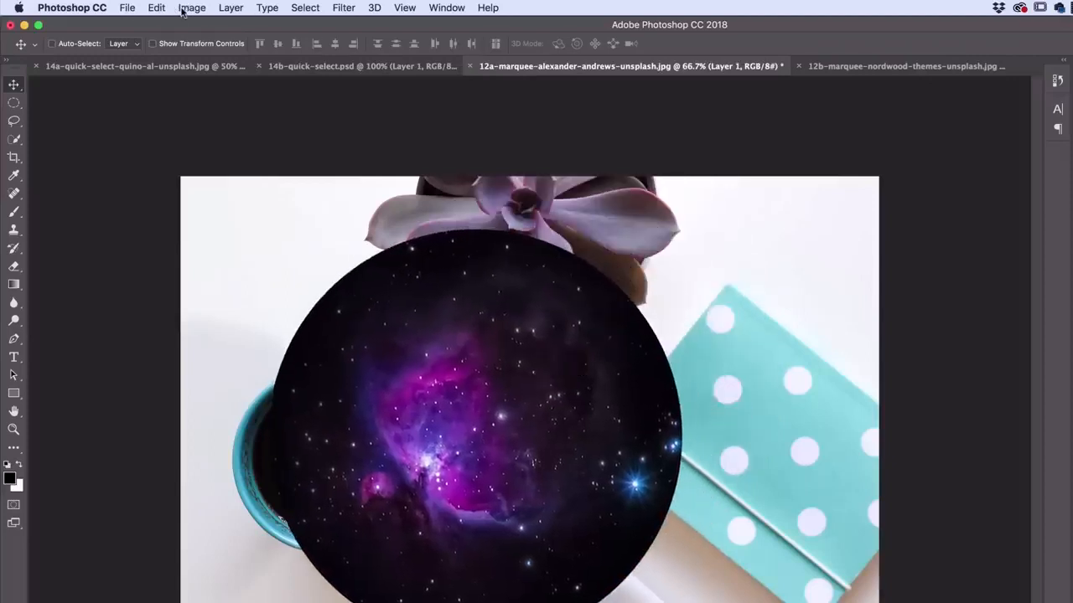
{"action": "key", "text": "super+t"}
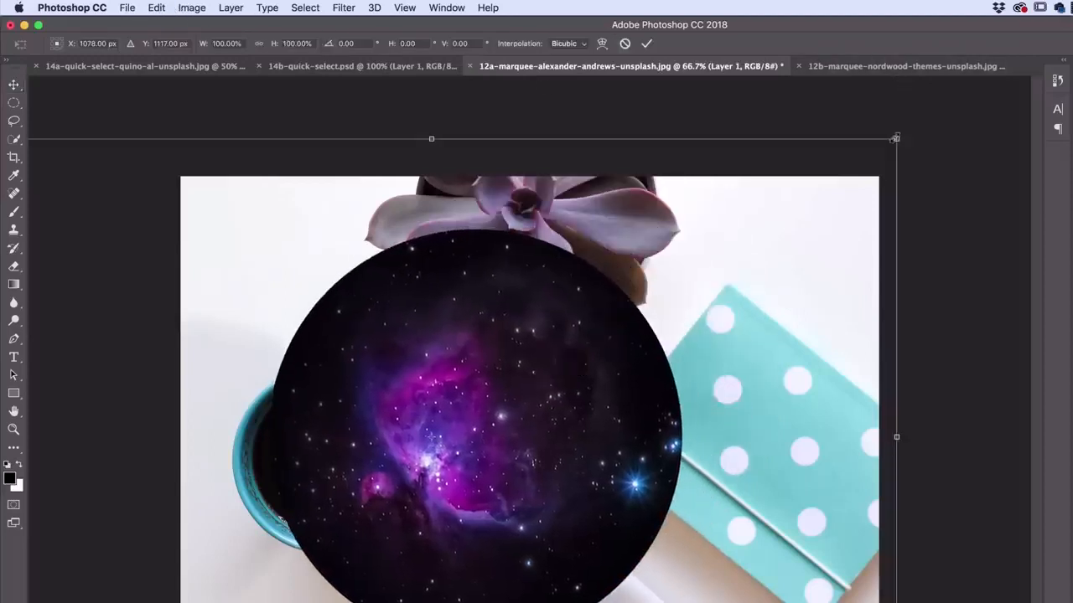
{"action": "left_click_drag", "start_coordinate": [897, 138], "coordinate": [665, 335]}
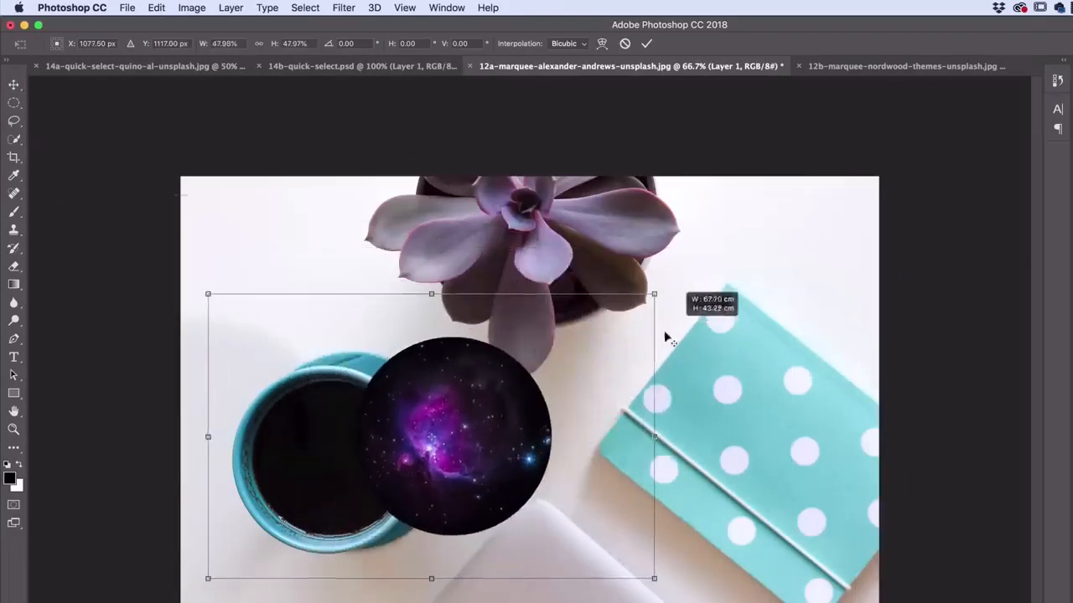
{"action": "left_click_drag", "start_coordinate": [501, 369], "coordinate": [347, 393]}
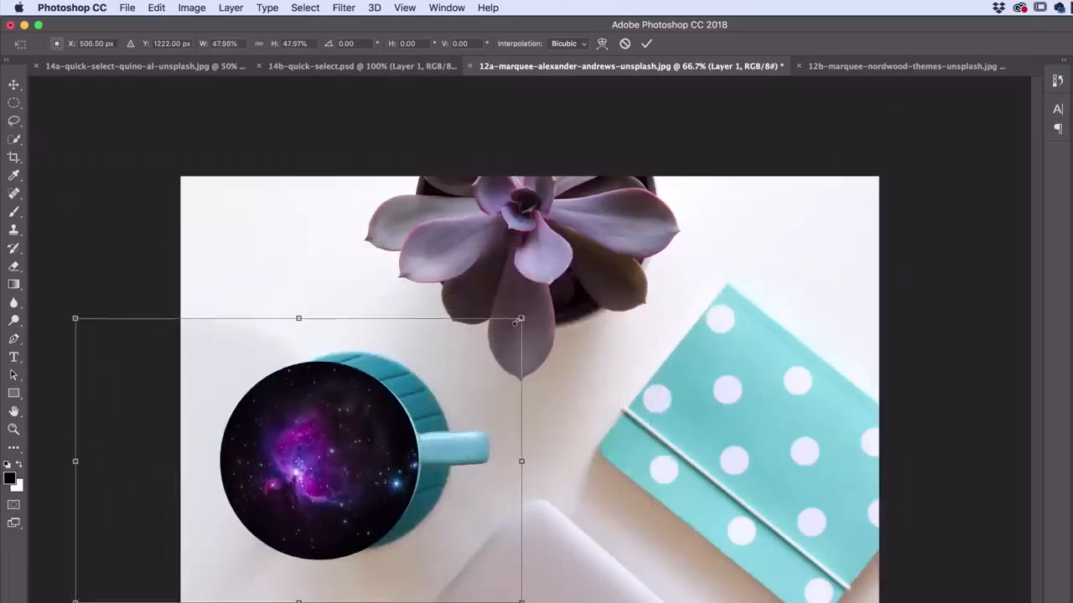
{"action": "left_click_drag", "start_coordinate": [508, 331], "coordinate": [481, 345]}
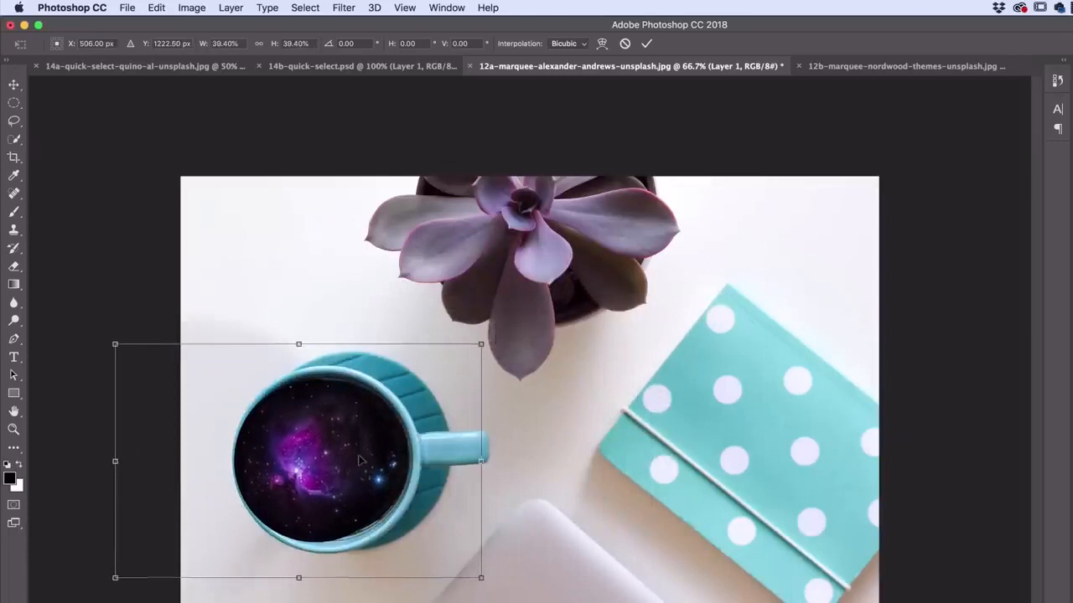
{"action": "left_click_drag", "start_coordinate": [362, 461], "coordinate": [374, 463]}
{"action": "key", "text": "Return"}
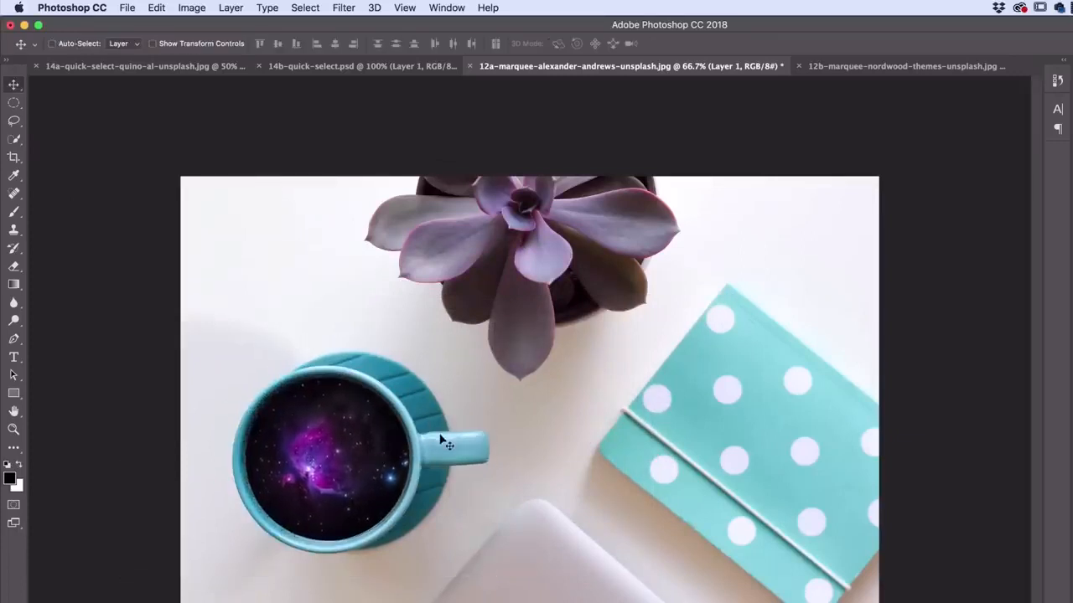
Feather Layer 1's mask by about 8.5 px to soften the galaxy's edge inside the mug
{"action": "key", "text": "super+equal"}
{"action": "key", "text": "super+equal"}
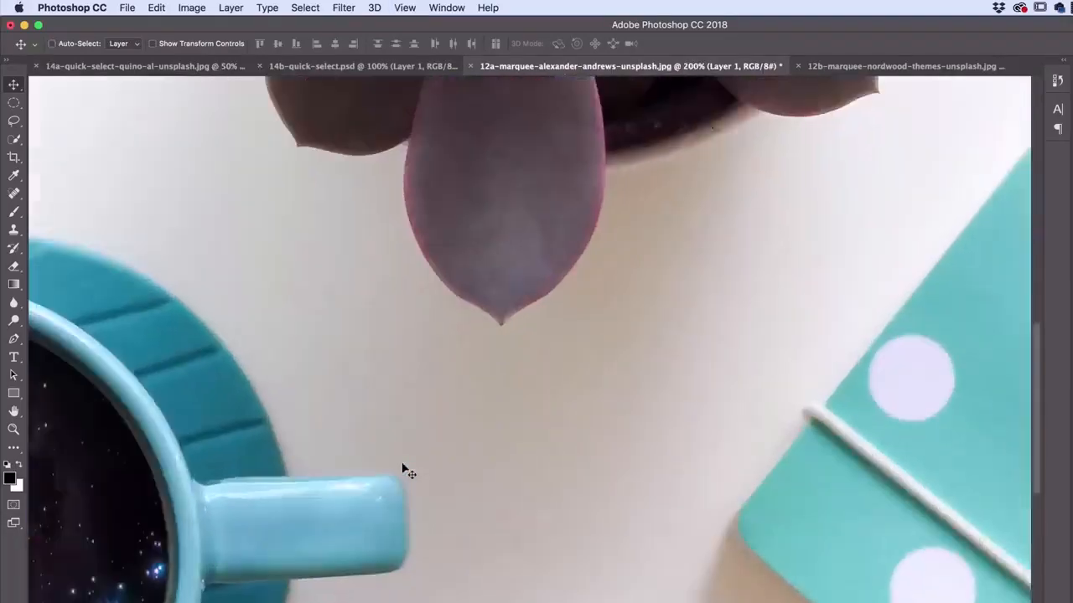
{"action": "scroll", "coordinate": [790, 364], "scroll_direction": "left", "scroll_amount": 5}
{"action": "scroll", "coordinate": [790, 364], "scroll_direction": "down", "scroll_amount": 2}
{"action": "left_click_drag", "start_coordinate": [525, 521], "coordinate": [533, 520]}
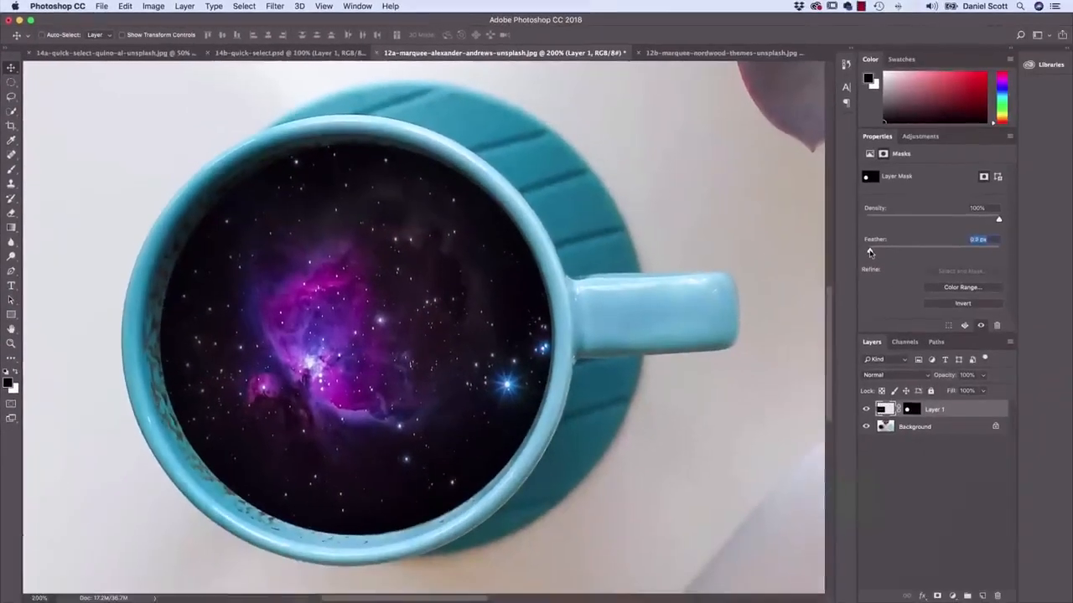
{"action": "left_click_drag", "start_coordinate": [1072, 319], "coordinate": [1072, 316]}
{"action": "left_click_drag", "start_coordinate": [879, 251], "coordinate": [911, 256]}
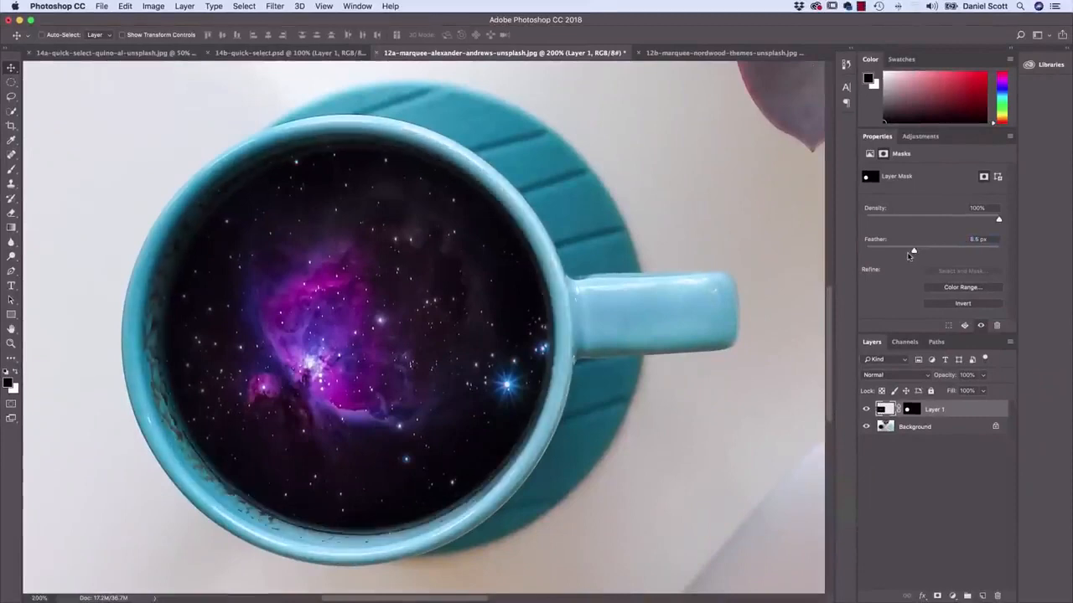
Try moving the galaxy together with its linked mask away from the mug, and undo each move
{"action": "left_click_drag", "start_coordinate": [297, 307], "coordinate": [138, 258]}
{"action": "key", "text": "ctrl+z"}
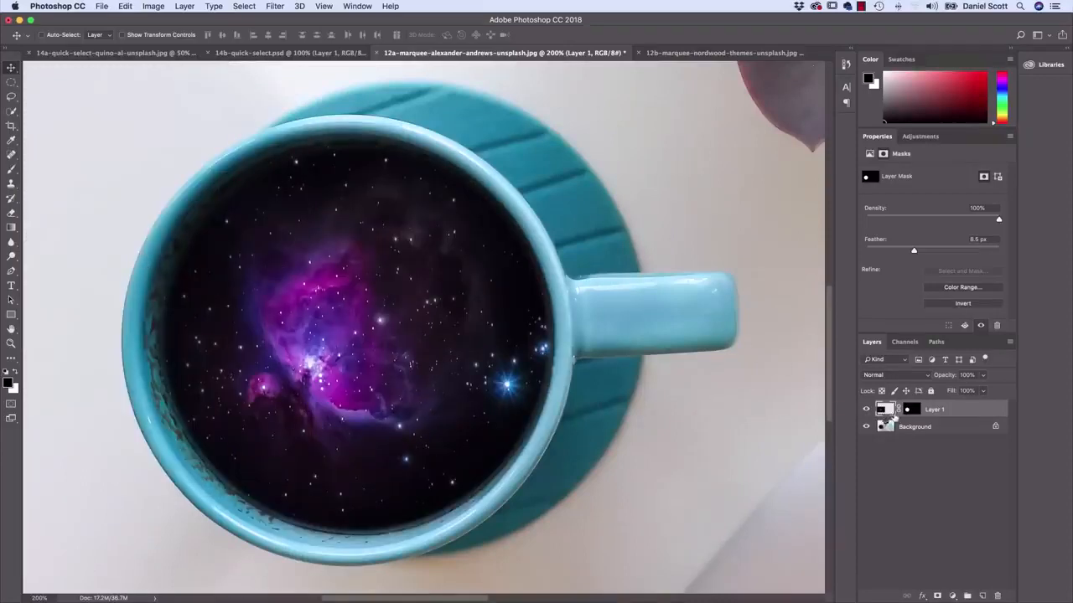
{"action": "left_click_drag", "start_coordinate": [449, 311], "coordinate": [667, 273]}
{"action": "key", "text": "super+z"}
Unlink Layer 1's mask from its image and shift only the galaxy image slightly down and left within the mug
{"action": "left_click", "coordinate": [897, 410]}
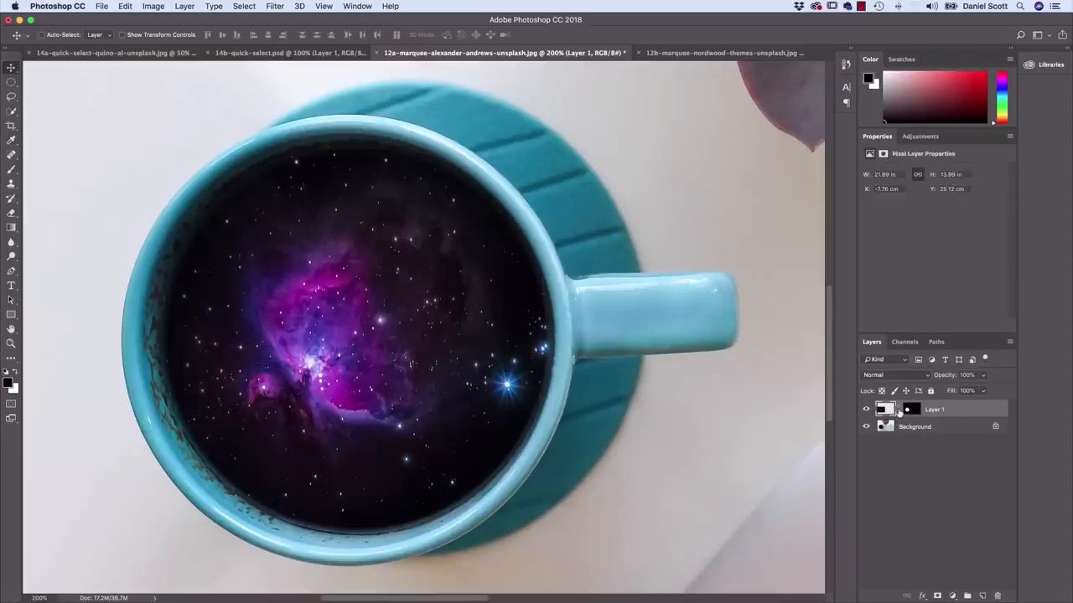
{"action": "left_click", "coordinate": [911, 410]}
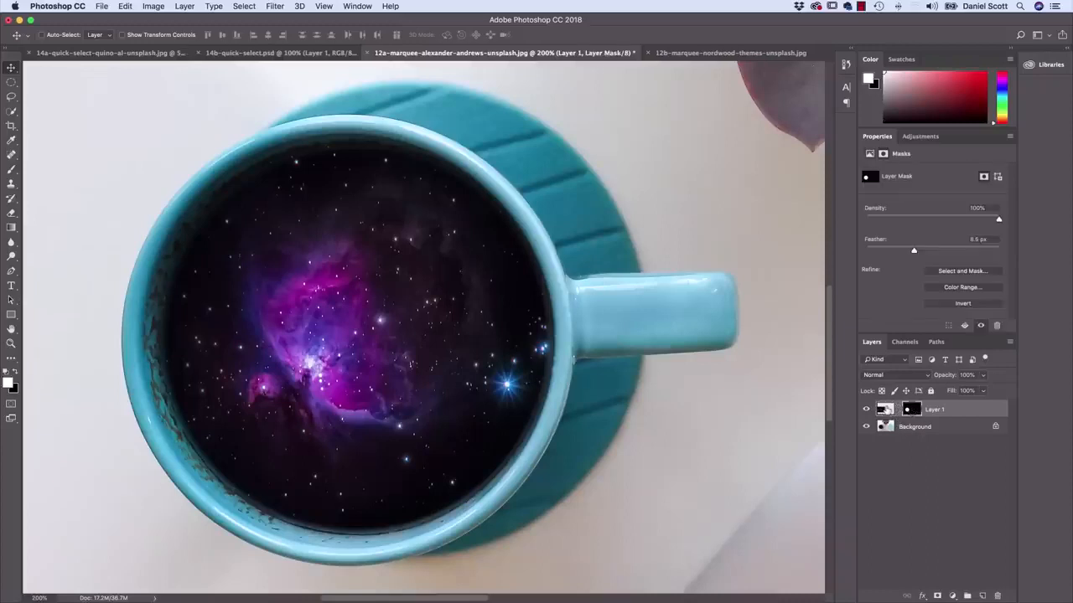
{"action": "left_click", "coordinate": [886, 410]}
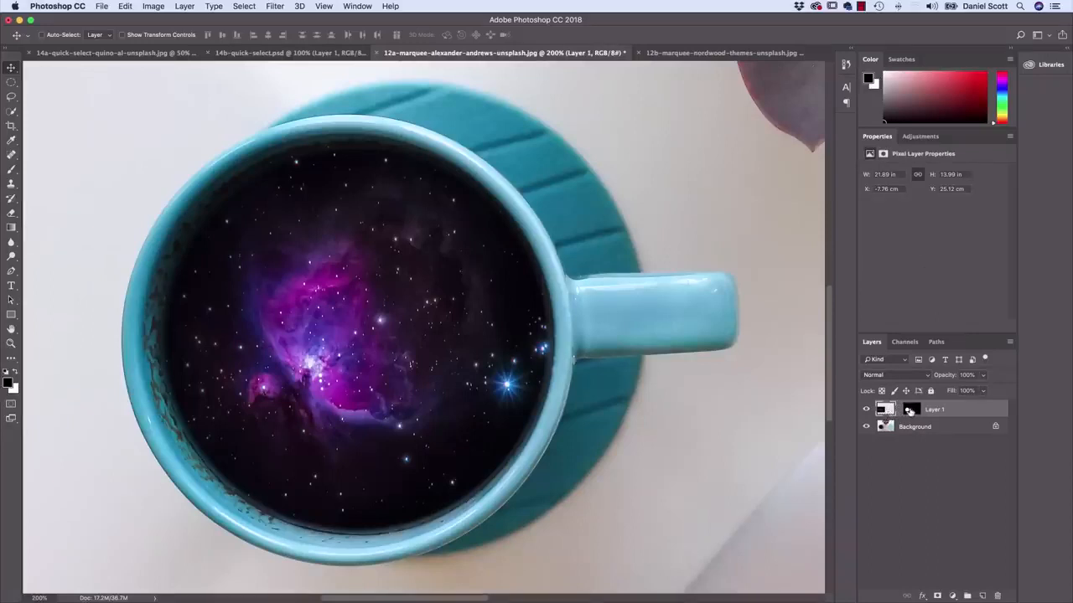
{"action": "left_click", "coordinate": [909, 410]}
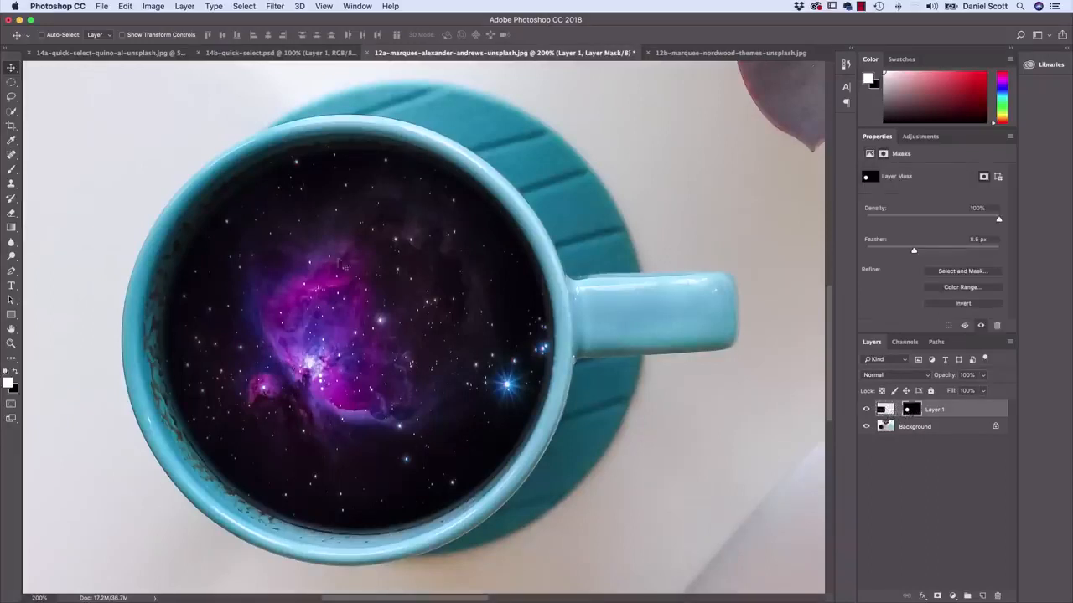
{"action": "left_click", "coordinate": [884, 410]}
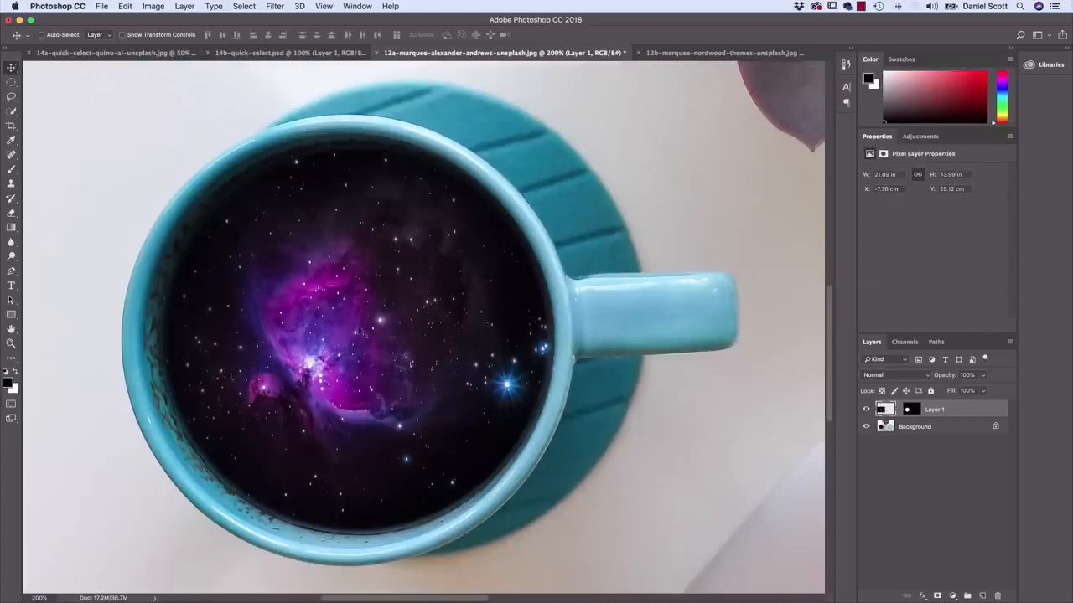
{"action": "mouse_move", "coordinate": [333, 339]}
{"action": "left_mouse_down"}
{"action": "mouse_move", "coordinate": [441, 306]}
{"action": "mouse_move", "coordinate": [350, 243]}
{"action": "mouse_move", "coordinate": [345, 352]}
{"action": "mouse_move", "coordinate": [529, 362]}
{"action": "mouse_move", "coordinate": [421, 335]}
{"action": "mouse_move", "coordinate": [300, 344]}
{"action": "mouse_move", "coordinate": [360, 371]}
{"action": "mouse_move", "coordinate": [383, 333]}
{"action": "mouse_move", "coordinate": [343, 341]}
{"action": "left_mouse_up"}
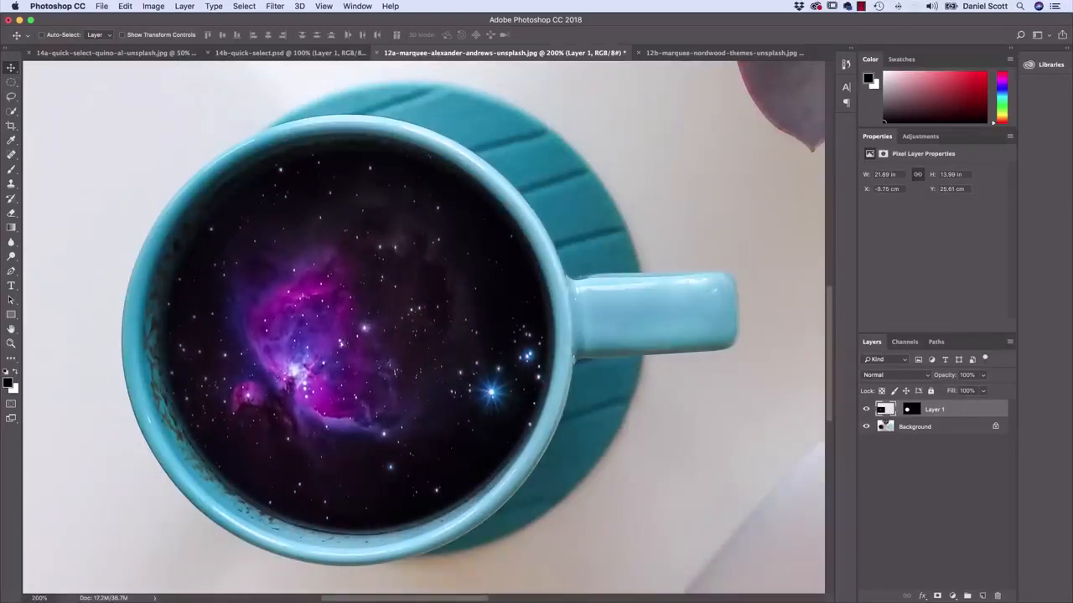
{"action": "key", "text": "shift+Down"}
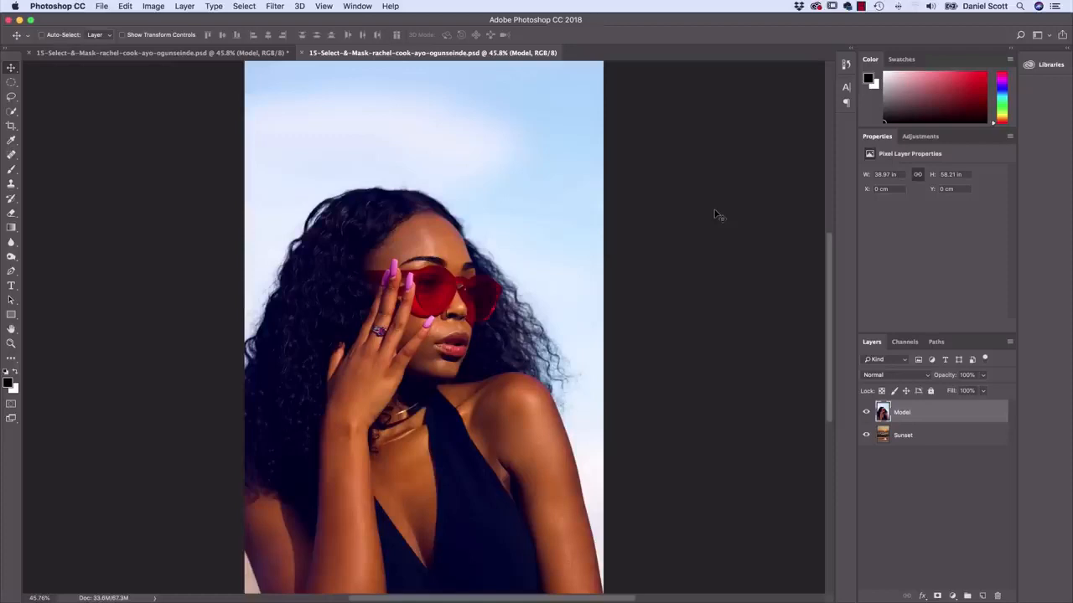
View the model image in 15-Select-&-Mask-rachel-cook-ayo-ogunseinde.psd, and return to the flower in 14a-quick-select-quino-al-unsplash.jpg
{"action": "key", "text": "ctrl+Tab"}
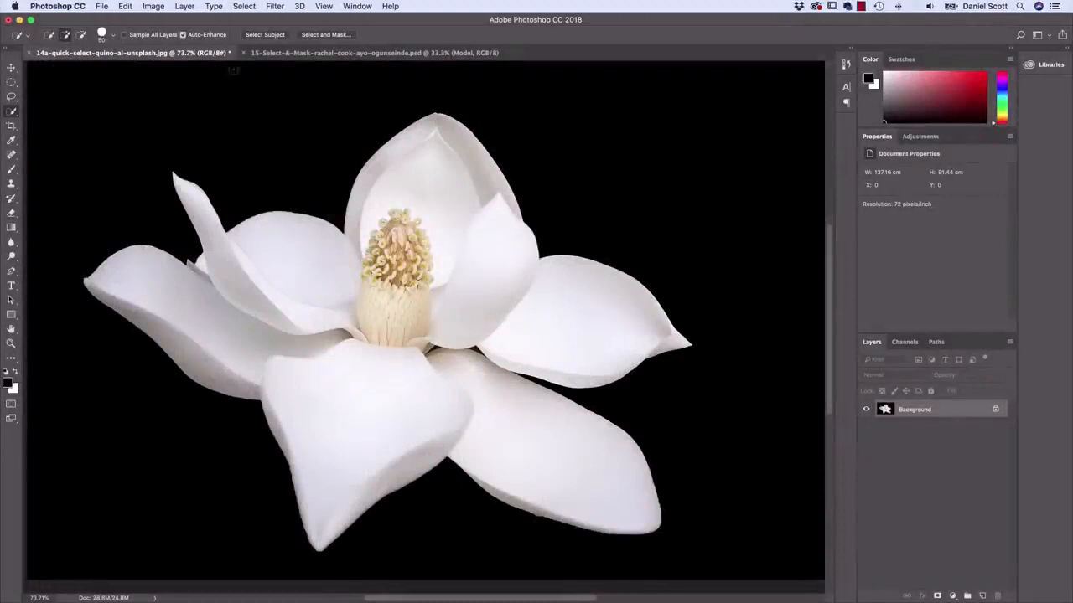
{"action": "left_click", "coordinate": [266, 54]}
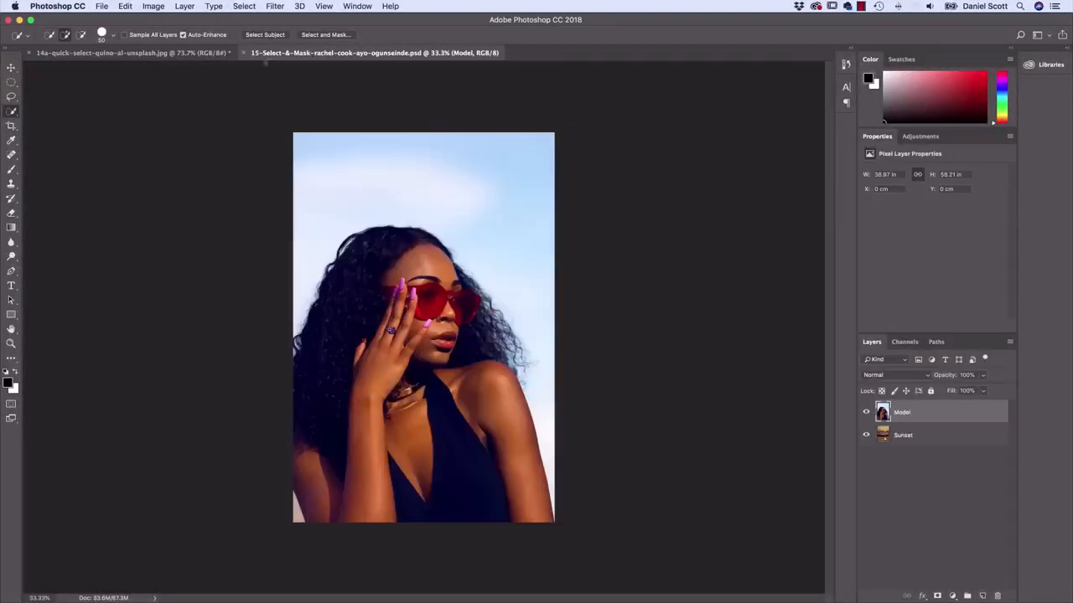
{"action": "left_click", "coordinate": [167, 55]}
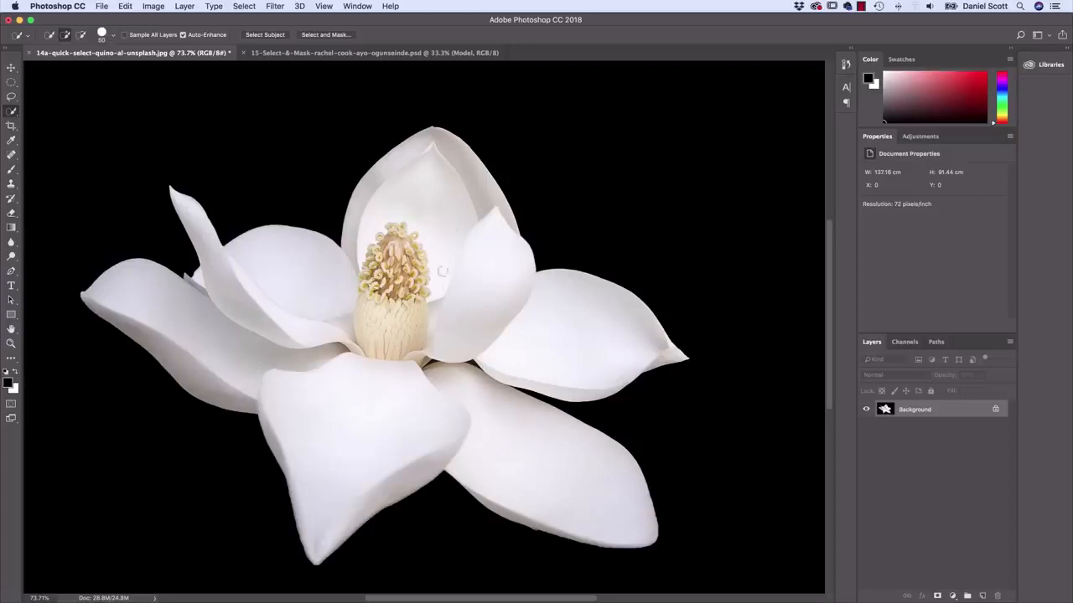
Select the flower with the Quick Selection tool by brushing over its centre and the surrounding petals
{"action": "mouse_move", "coordinate": [443, 276]}
{"action": "left_mouse_down"}
{"action": "mouse_move", "coordinate": [443, 261]}
{"action": "mouse_move", "coordinate": [459, 260]}
{"action": "mouse_move", "coordinate": [439, 219]}
{"action": "mouse_move", "coordinate": [421, 229]}
{"action": "left_mouse_up"}
{"action": "mouse_move", "coordinate": [321, 291]}
{"action": "left_mouse_down"}
{"action": "mouse_move", "coordinate": [346, 422]}
{"action": "mouse_move", "coordinate": [499, 425]}
{"action": "mouse_move", "coordinate": [425, 384]}
{"action": "left_mouse_up"}
Reduce the Quick Selection brush size to 7 px to suit the narrow dark gaps just below the flower's centre
{"action": "key", "text": "super+plus"}
{"action": "key", "text": "super+plus"}
{"action": "key", "text": "super+plus"}
{"action": "key", "text": "super+plus"}
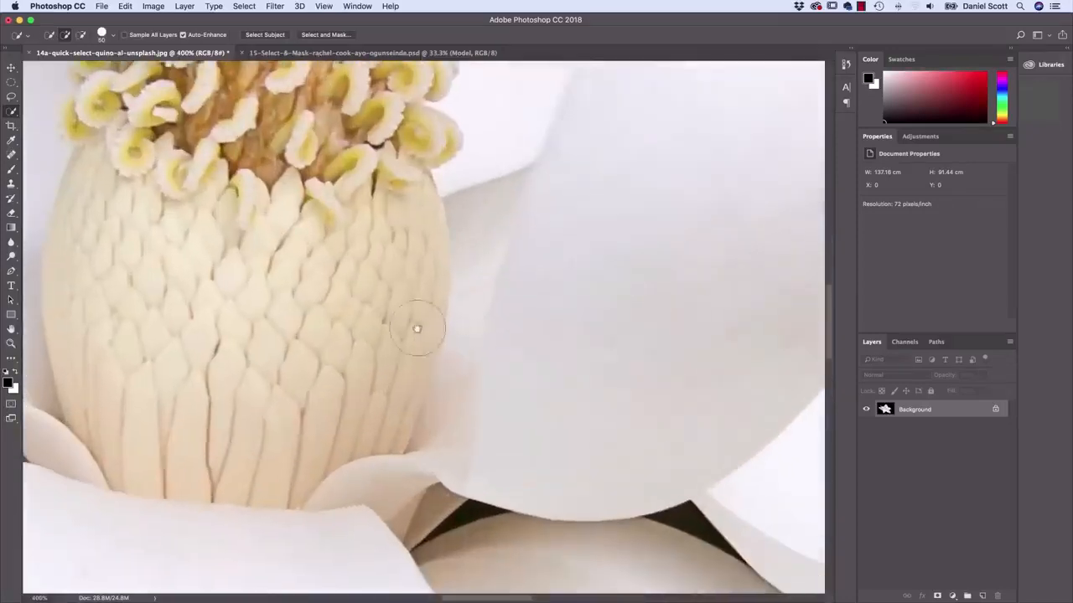
{"action": "key", "text": "super+plus"}
{"action": "key", "text": "super+plus"}
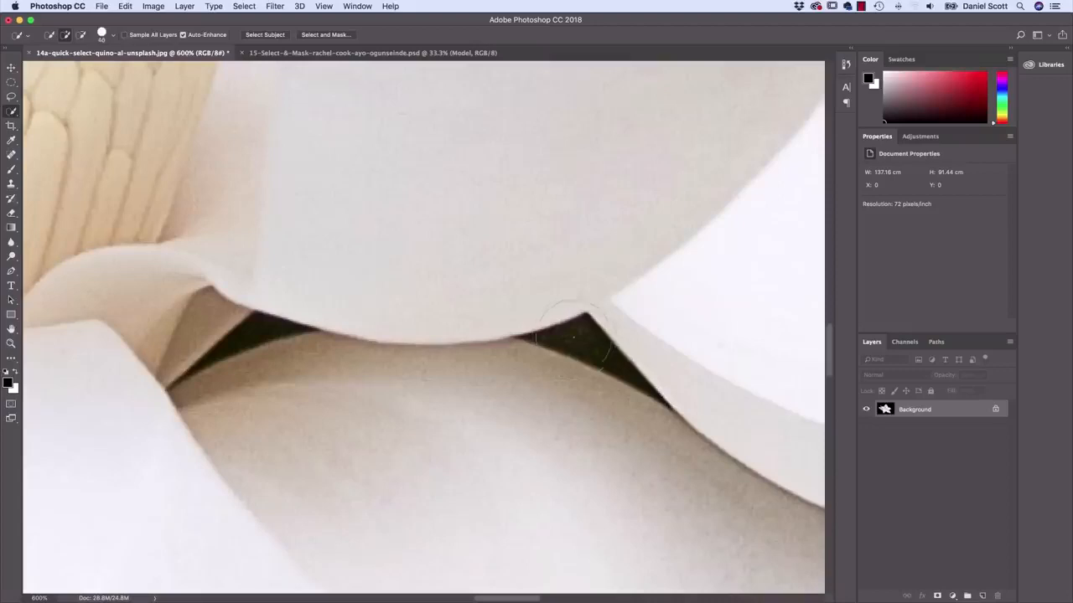
{"action": "key", "text": "bracketleft"}
{"action": "key", "text": "bracketleft"}
{"action": "key", "text": "bracketright"}
{"action": "key", "text": "bracketleft"}
{"action": "key", "text": "bracketleft"}
{"action": "key", "text": "bracketleft"}
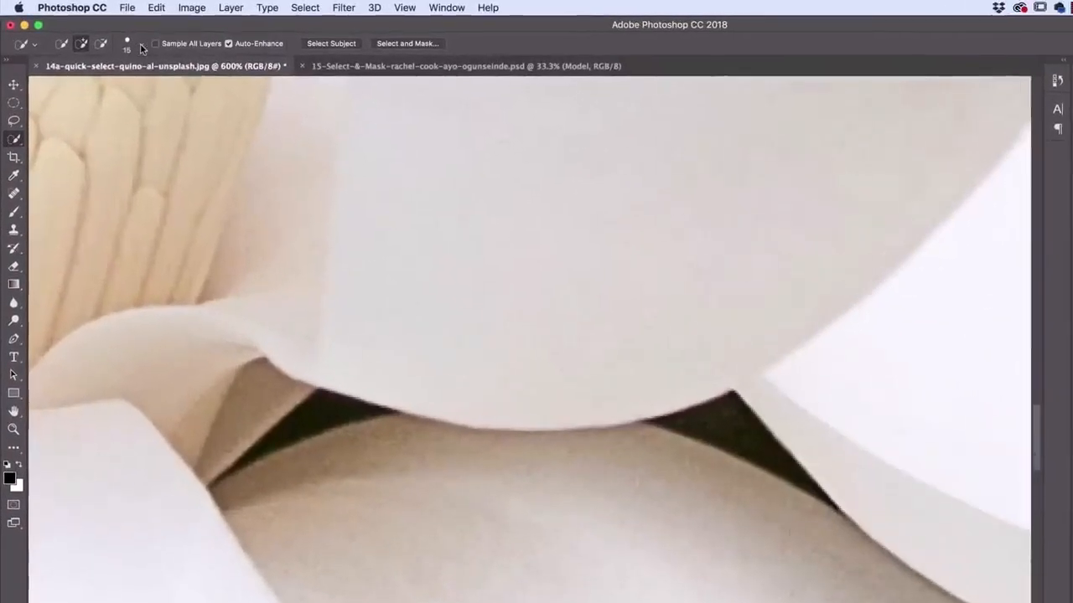
{"action": "left_click", "coordinate": [141, 44]}
{"action": "left_click", "coordinate": [196, 36]}
{"action": "key", "text": "bracketleft"}
{"action": "key", "text": "bracketleft"}
{"action": "key", "text": "bracketleft"}
{"action": "key", "text": "bracketleft"}
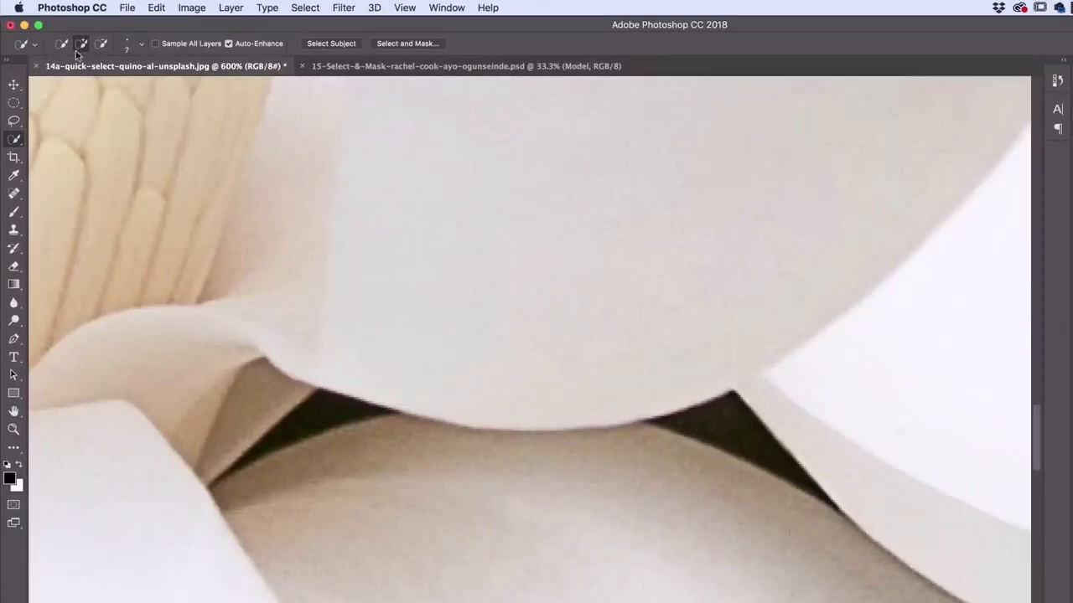
Subtract the two dark triangular gaps between the petals below the flower's centre from the selection
{"action": "left_click", "coordinate": [101, 44]}
{"action": "mouse_move", "coordinate": [706, 436]}
{"action": "left_mouse_down"}
{"action": "mouse_move", "coordinate": [736, 427]}
{"action": "mouse_move", "coordinate": [712, 426]}
{"action": "left_mouse_up"}
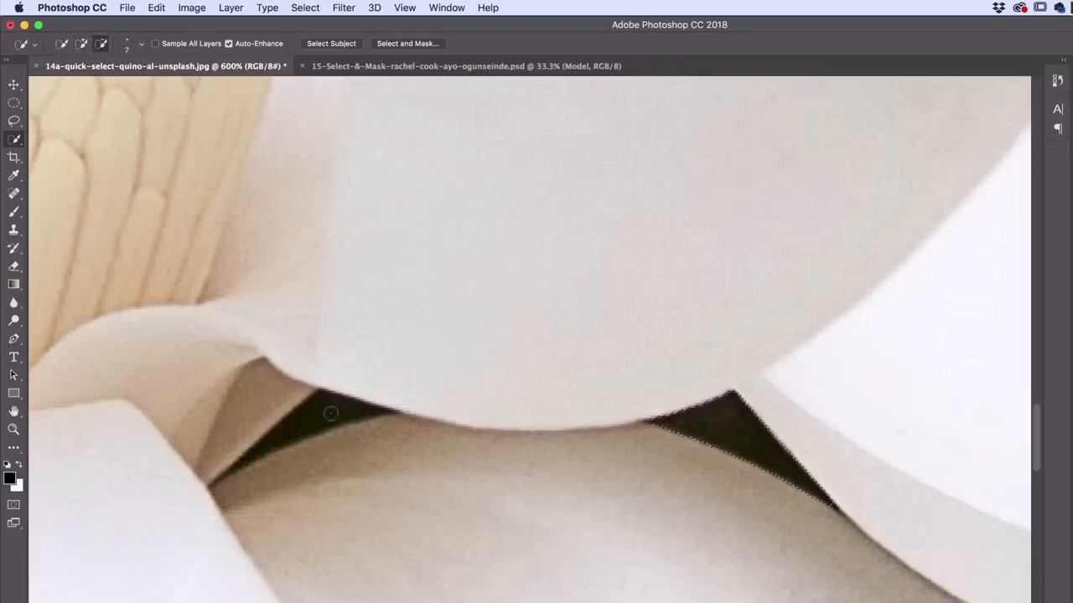
{"action": "left_click", "coordinate": [292, 452]}
Reduce the subtracting brush to 2 px and refine the selection along the edges of both dark gaps
{"action": "key", "text": "bracketleft"}
{"action": "key", "text": "bracketleft"}
{"action": "key", "text": "bracketleft"}
{"action": "key", "text": "bracketleft"}
{"action": "key", "text": "bracketleft"}
{"action": "left_click", "coordinate": [697, 399]}
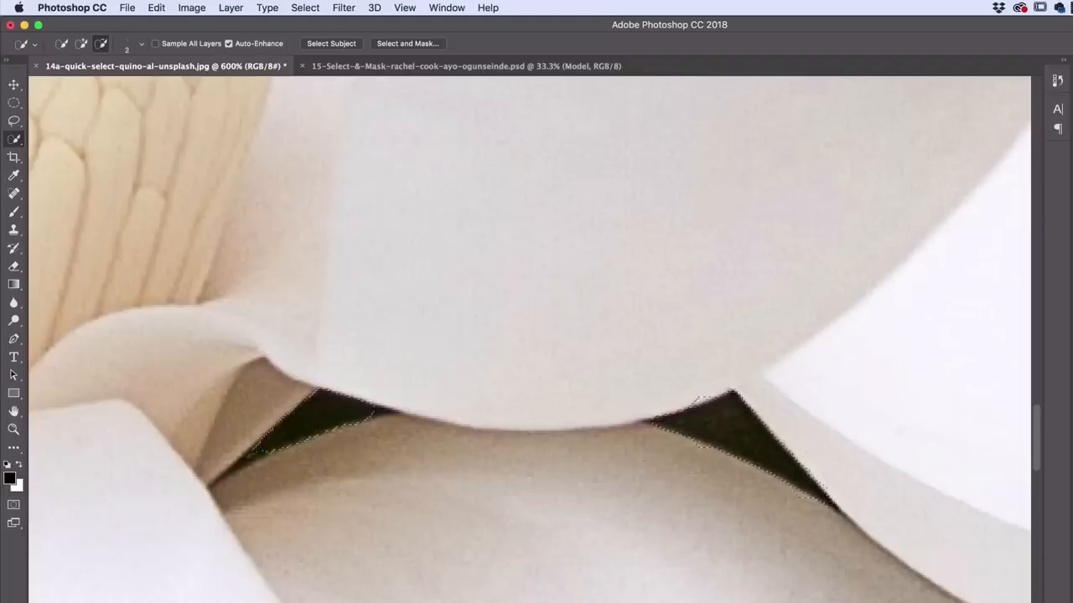
{"action": "mouse_move", "coordinate": [248, 456]}
{"action": "left_mouse_down"}
{"action": "mouse_move", "coordinate": [352, 439]}
{"action": "mouse_move", "coordinate": [369, 416]}
{"action": "left_mouse_up"}
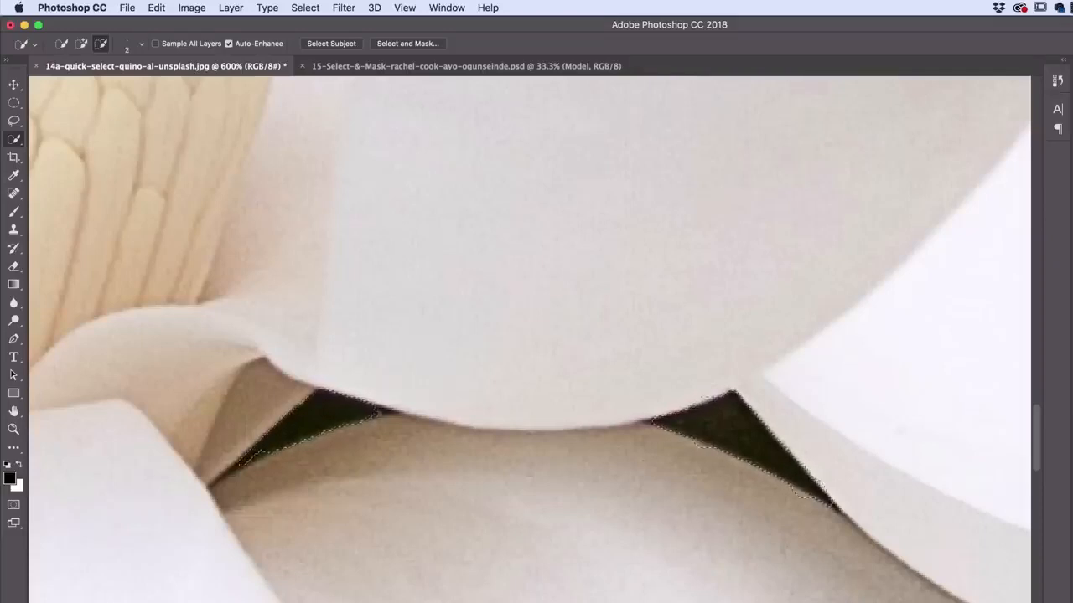
Check the selection along the lower petal edge and turn the flower selection into a layer mask
{"action": "scroll", "coordinate": [779, 470], "scroll_direction": "right", "scroll_amount": 8}
{"action": "scroll", "coordinate": [778, 470], "scroll_direction": "down", "scroll_amount": 3}
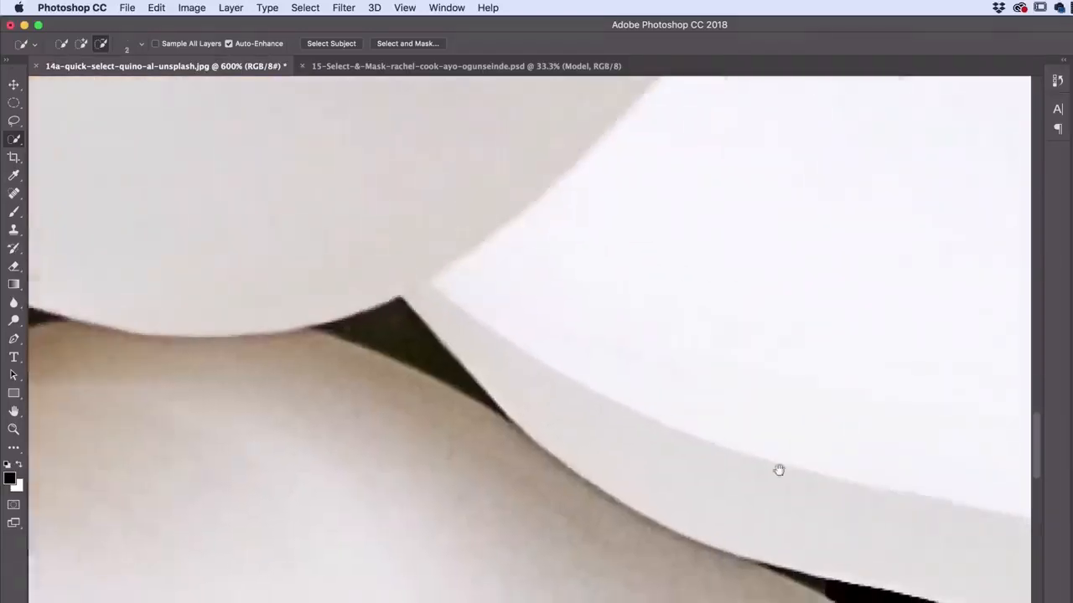
{"action": "left_click_drag", "start_coordinate": [778, 470], "coordinate": [414, 324]}
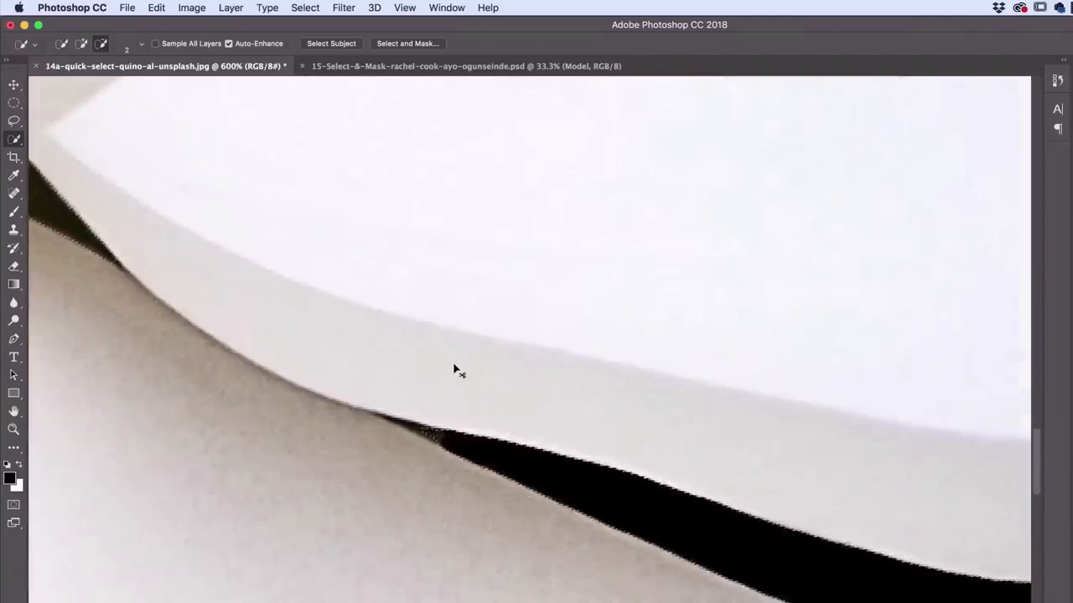
{"action": "key", "text": "super+0"}
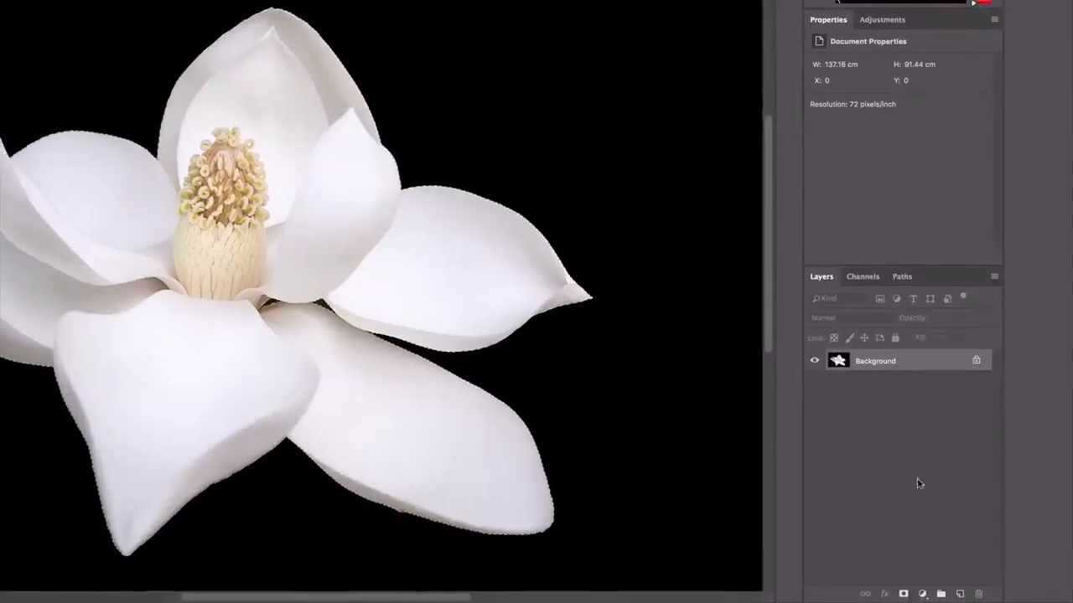
{"action": "left_click", "coordinate": [903, 594]}
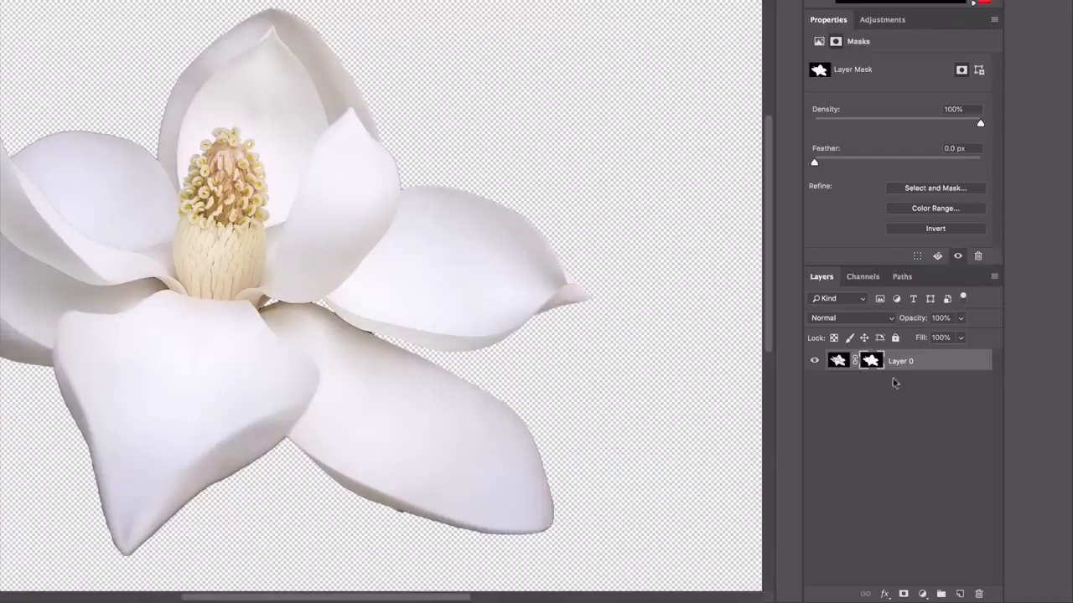
Open Select and Mask for Layer 0's mask and collapse the Edge Detection, Global Refinements and Output Settings groups
{"action": "left_click", "coordinate": [838, 361]}
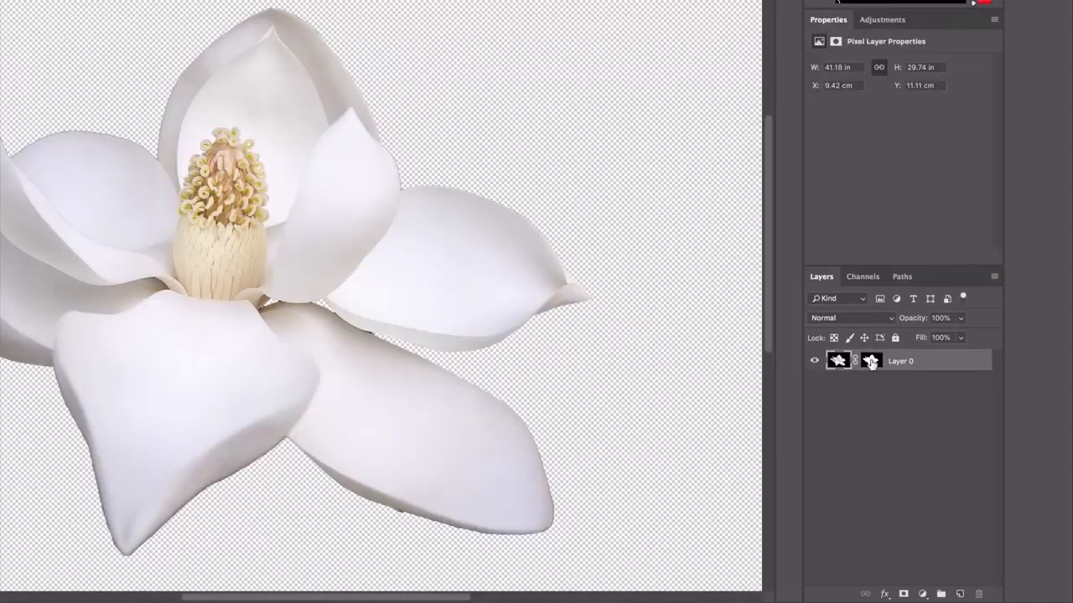
{"action": "left_click", "coordinate": [871, 361]}
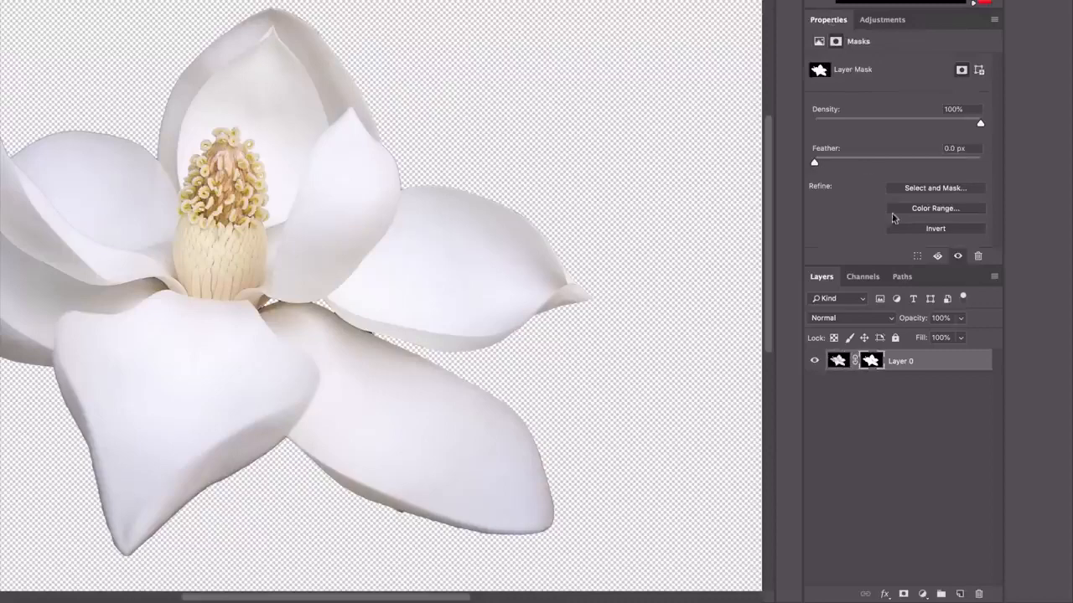
{"action": "left_click", "coordinate": [937, 190]}
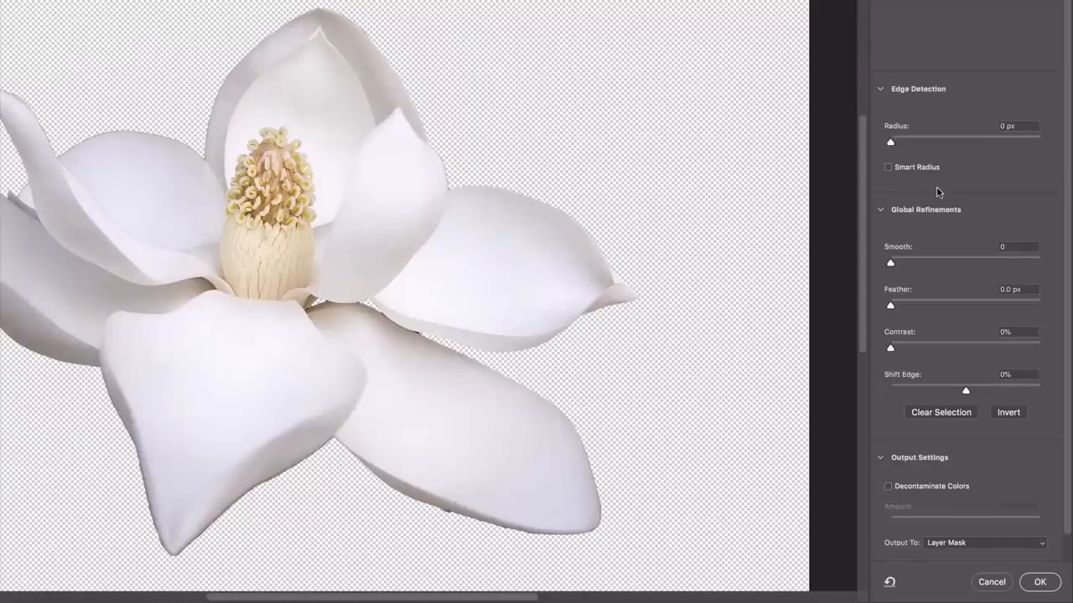
{"action": "left_click", "coordinate": [880, 89]}
{"action": "left_click", "coordinate": [880, 130]}
{"action": "left_click", "coordinate": [880, 171]}
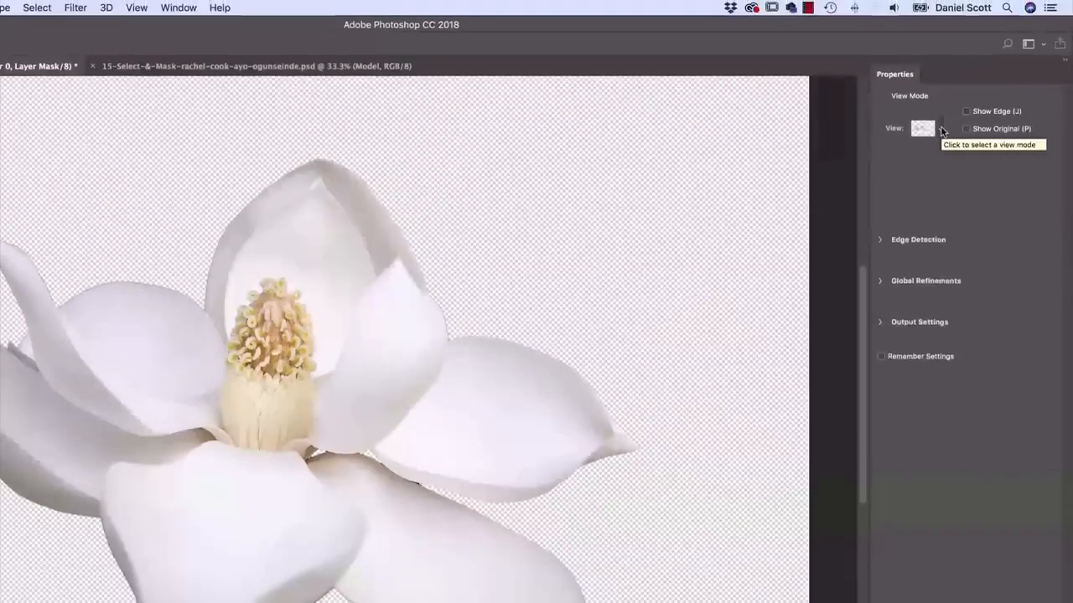
Set the view mode to On White and bring the petal edges into close view
{"action": "left_click", "coordinate": [940, 129]}
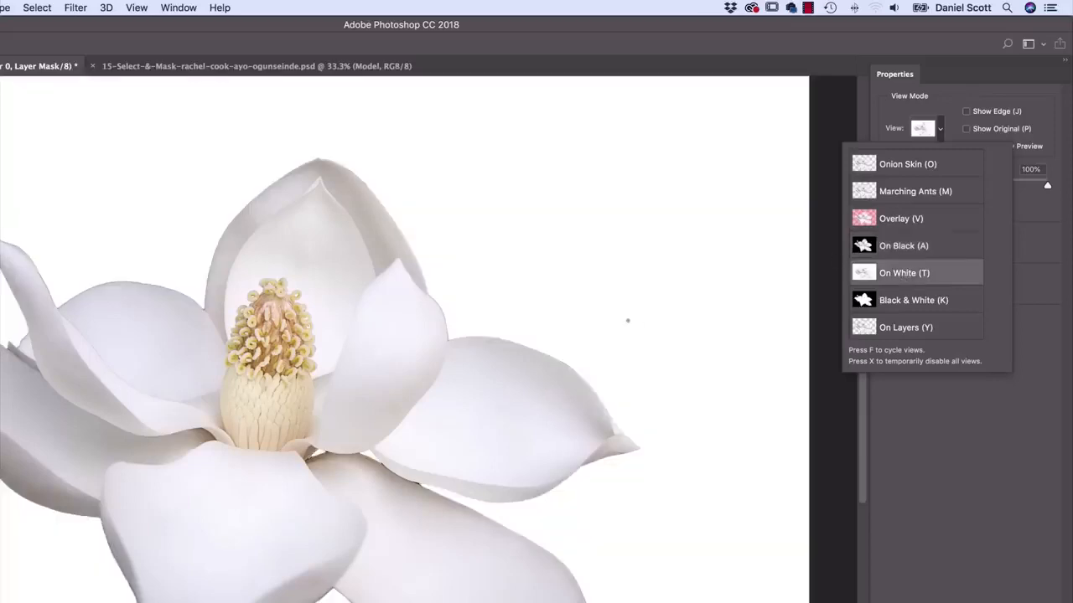
{"action": "left_click", "coordinate": [628, 320]}
{"action": "key", "text": "super+plus"}
{"action": "left_click_drag", "start_coordinate": [617, 314], "coordinate": [86, 528]}
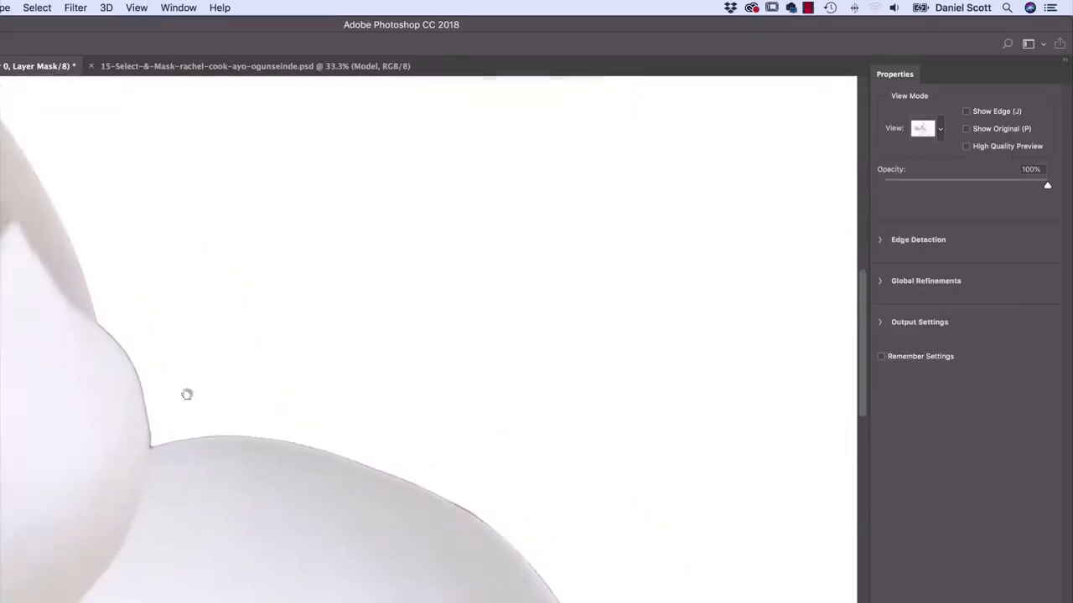
{"action": "left_click", "coordinate": [940, 130]}
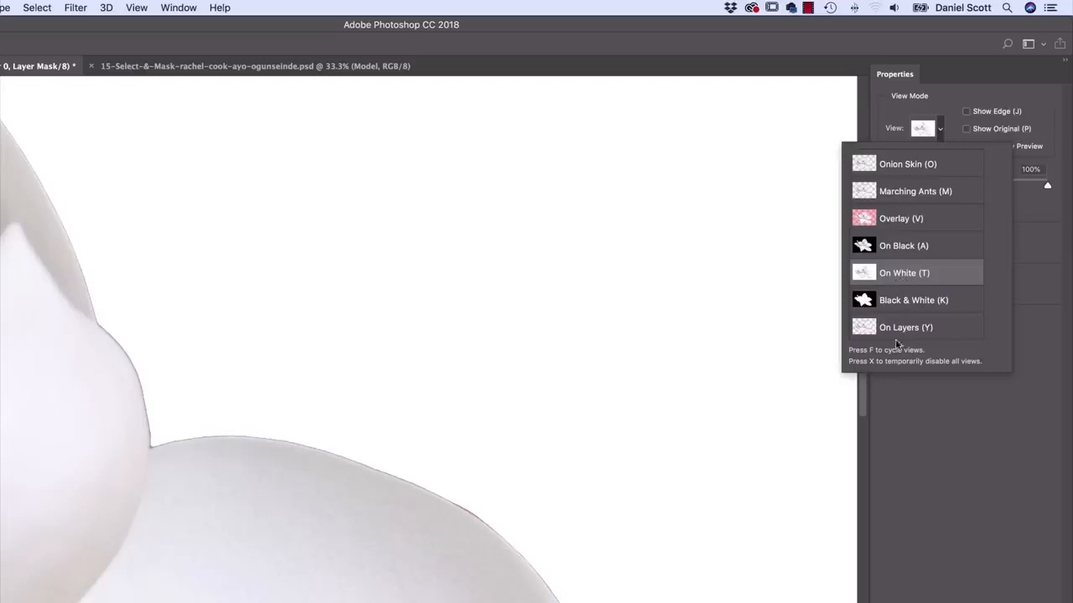
{"action": "left_click", "coordinate": [949, 426]}
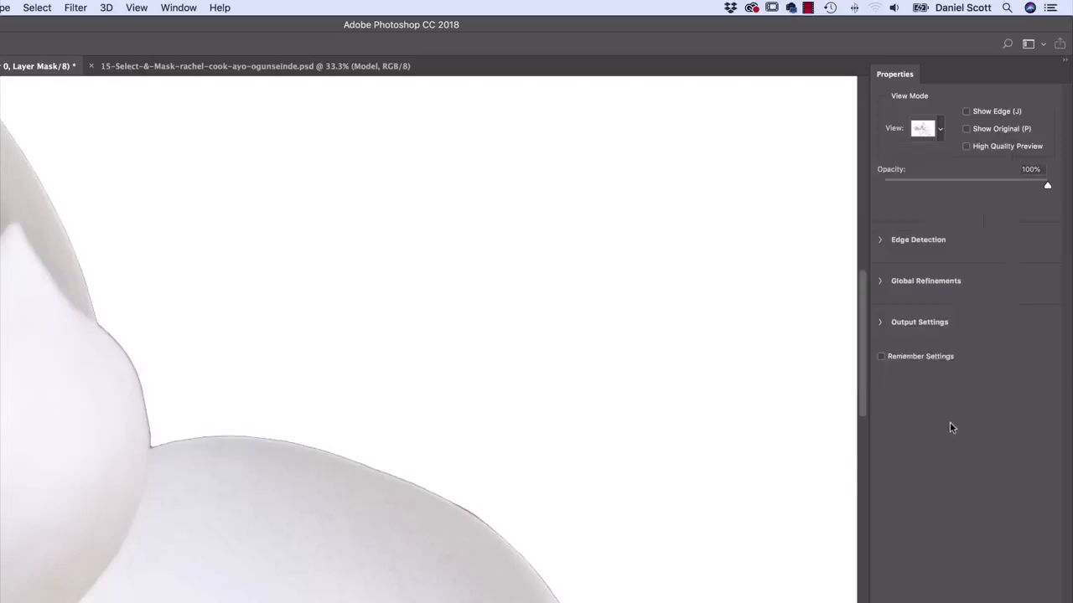
Set the Edge Detection radius to 17 px
{"action": "left_click", "coordinate": [880, 240]}
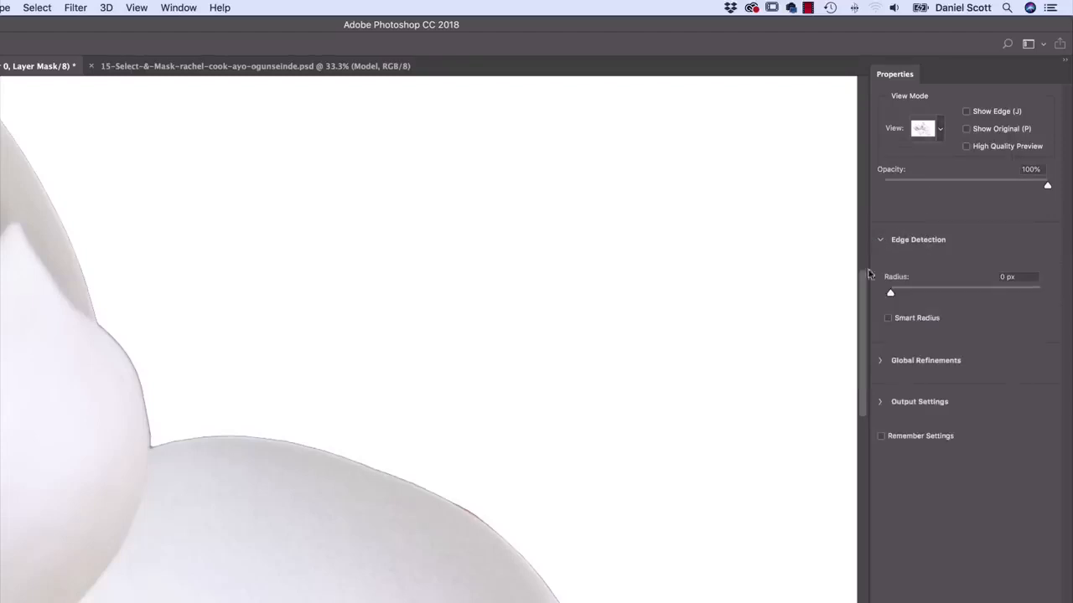
{"action": "left_click_drag", "start_coordinate": [891, 295], "coordinate": [917, 294]}
{"action": "left_click_drag", "start_coordinate": [928, 294], "coordinate": [956, 294]}
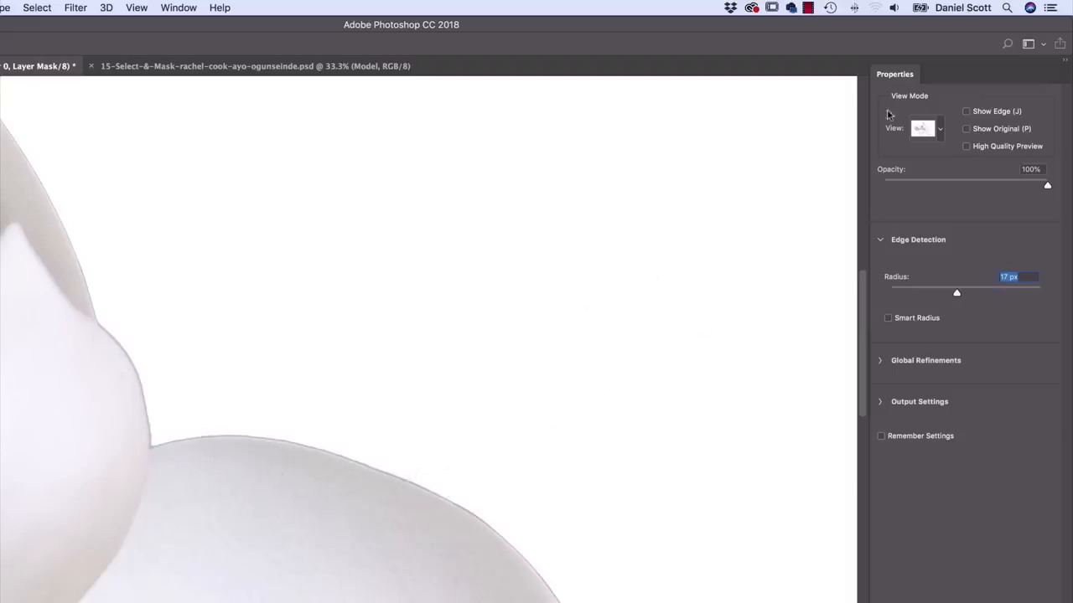
Turn on High Quality Preview and toggle Show Original to compare the refined petal edge with the original mask
{"action": "left_click", "coordinate": [966, 147]}
{"action": "left_click", "coordinate": [966, 147]}
{"action": "left_click", "coordinate": [966, 130]}
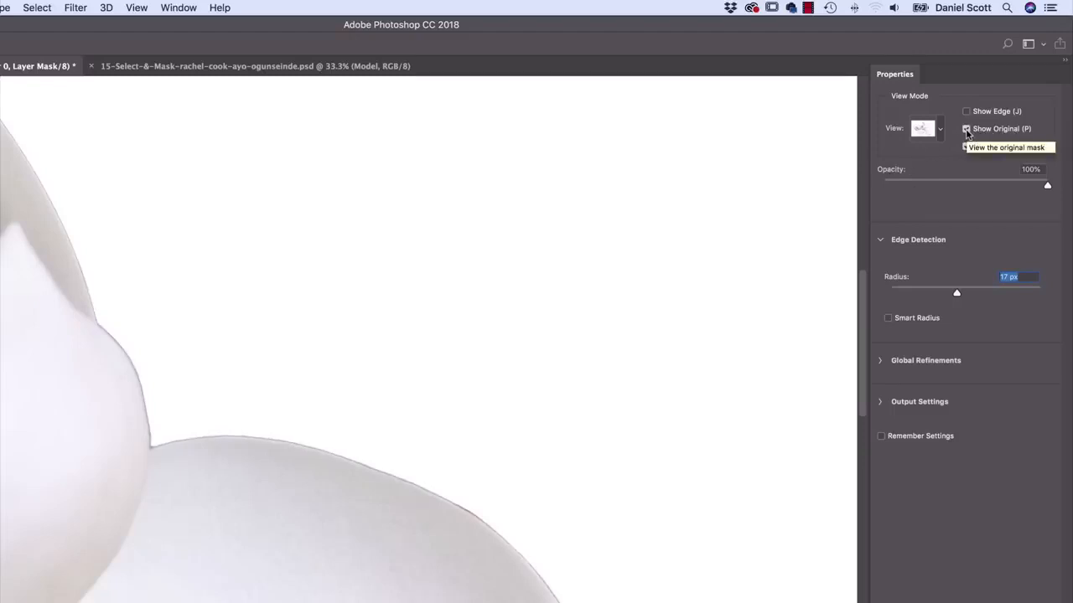
{"action": "left_click", "coordinate": [966, 130]}
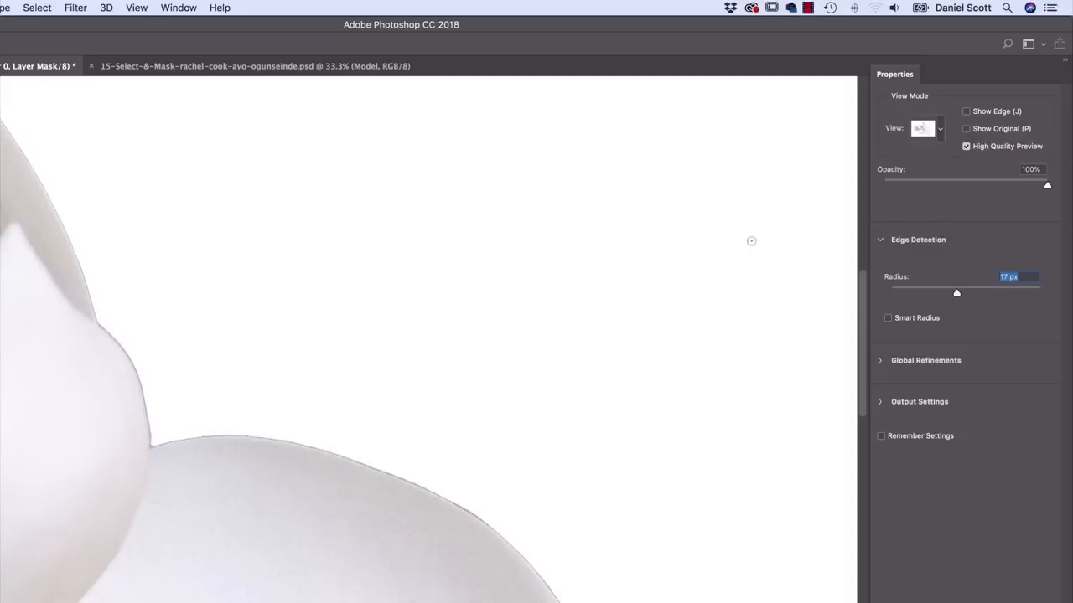
{"action": "key", "text": "p"}
{"action": "key", "text": "p"}
{"action": "key", "text": "p"}
{"action": "key", "text": "p"}
Expand Output Settings and Global Refinements, and try Decontaminate Colors at 100% before switching it off
{"action": "left_click", "coordinate": [878, 404]}
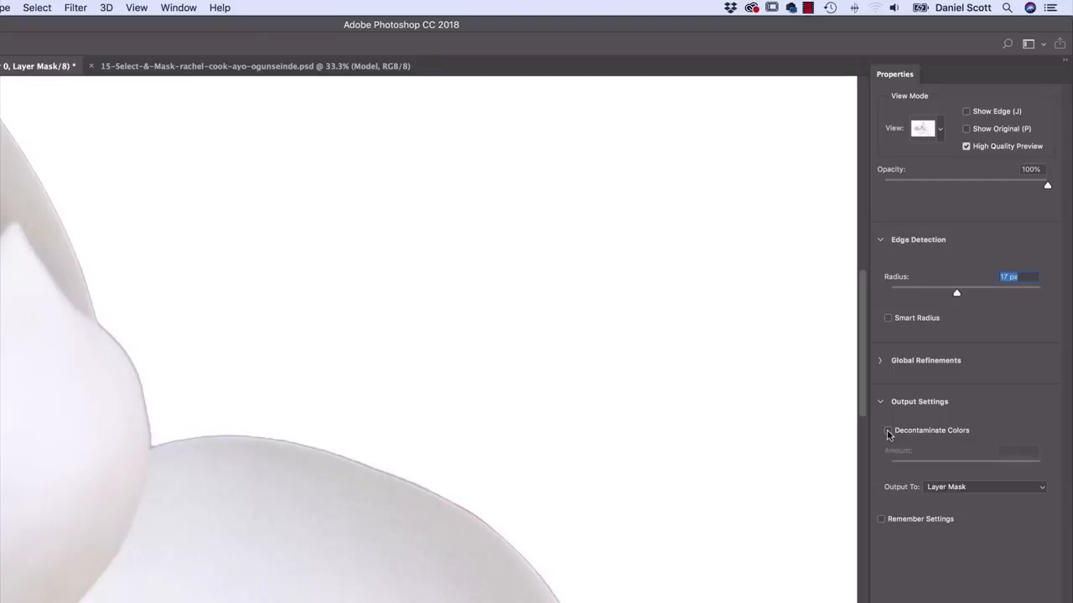
{"action": "left_click", "coordinate": [888, 432]}
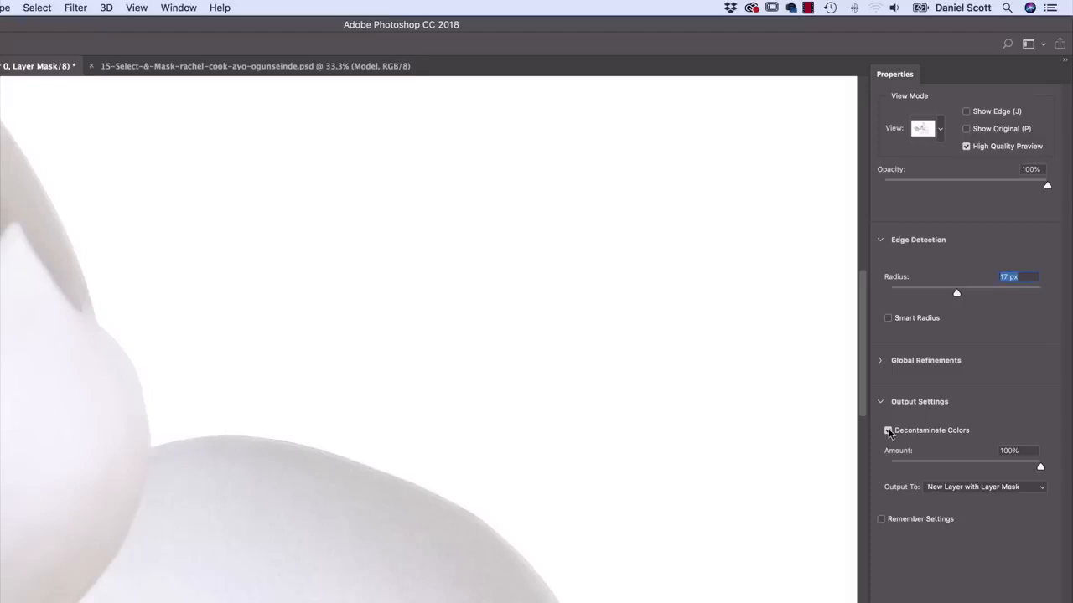
{"action": "left_click", "coordinate": [888, 431]}
{"action": "left_click", "coordinate": [879, 362]}
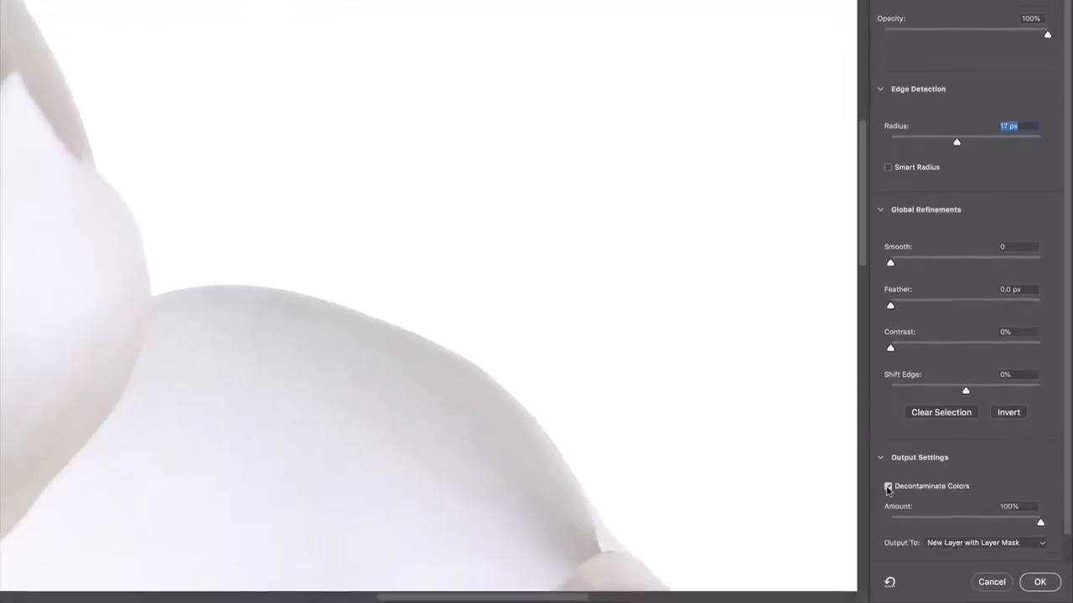
{"action": "left_click", "coordinate": [888, 487]}
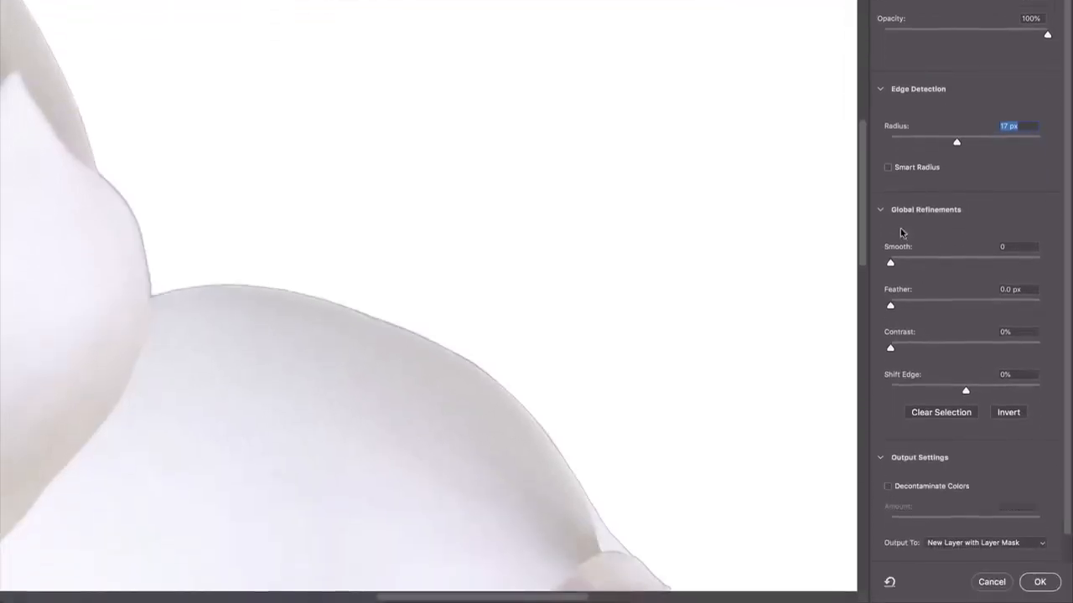
Try Smooth at 39 and Feather at 4.0 px on the petal edge, resetting each to 0
{"action": "left_click", "coordinate": [954, 264]}
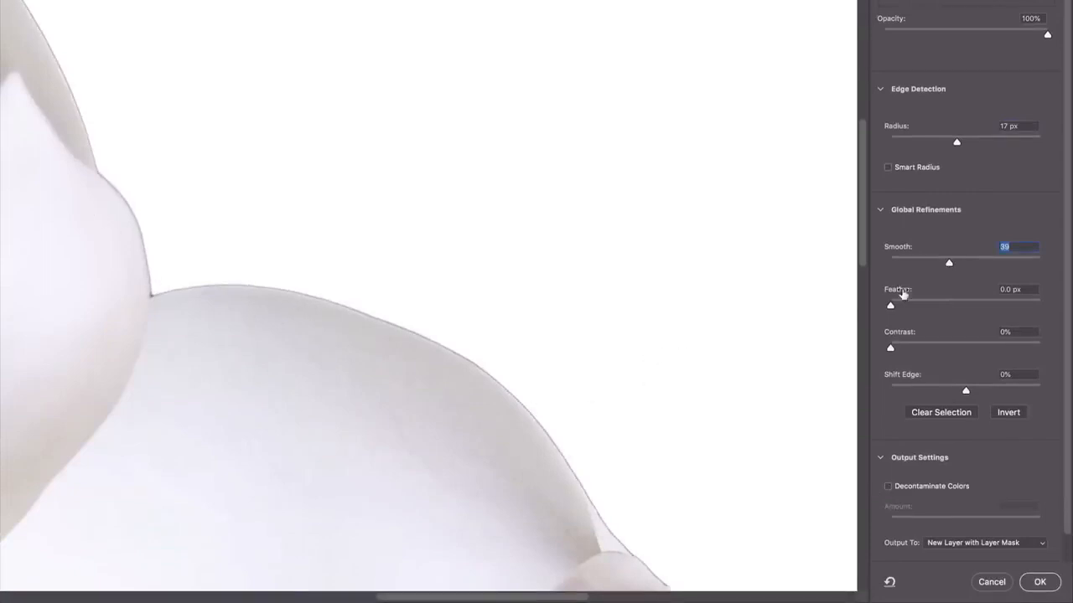
{"action": "left_click", "coordinate": [935, 264]}
{"action": "left_click", "coordinate": [877, 269]}
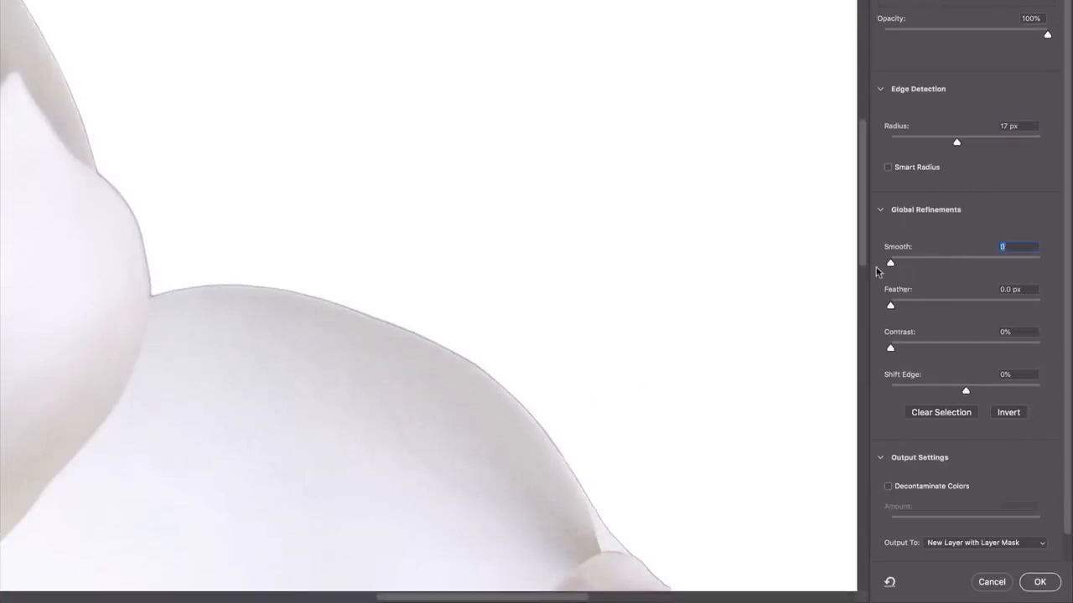
{"action": "left_click", "coordinate": [922, 305]}
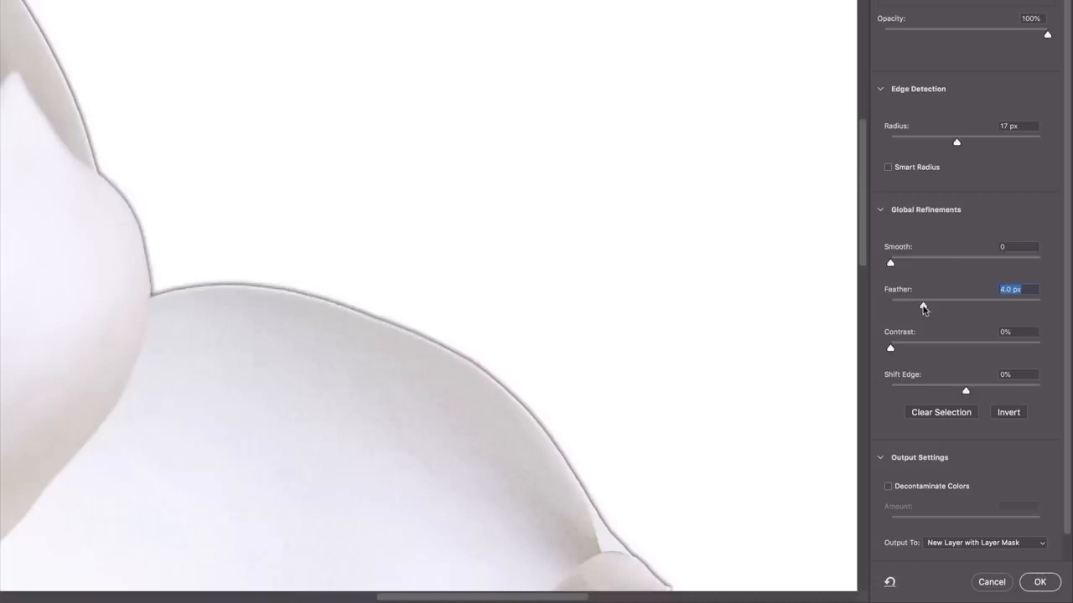
{"action": "left_click_drag", "start_coordinate": [922, 306], "coordinate": [880, 312]}
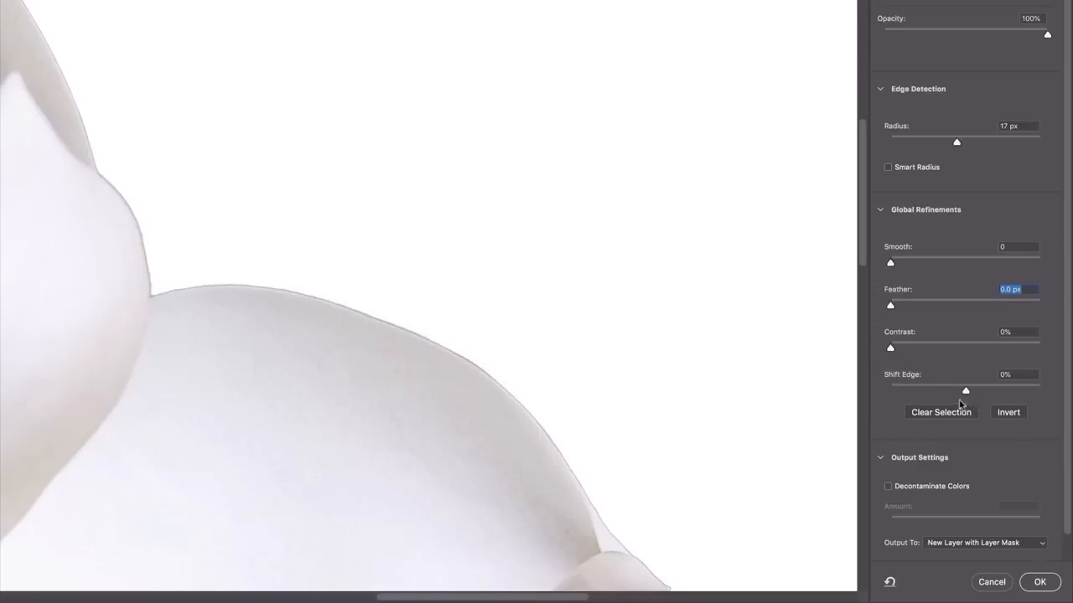
Try Shift Edge at -50% and -81% on the petal edge, and set it to +4%
{"action": "left_click_drag", "start_coordinate": [965, 392], "coordinate": [928, 392]}
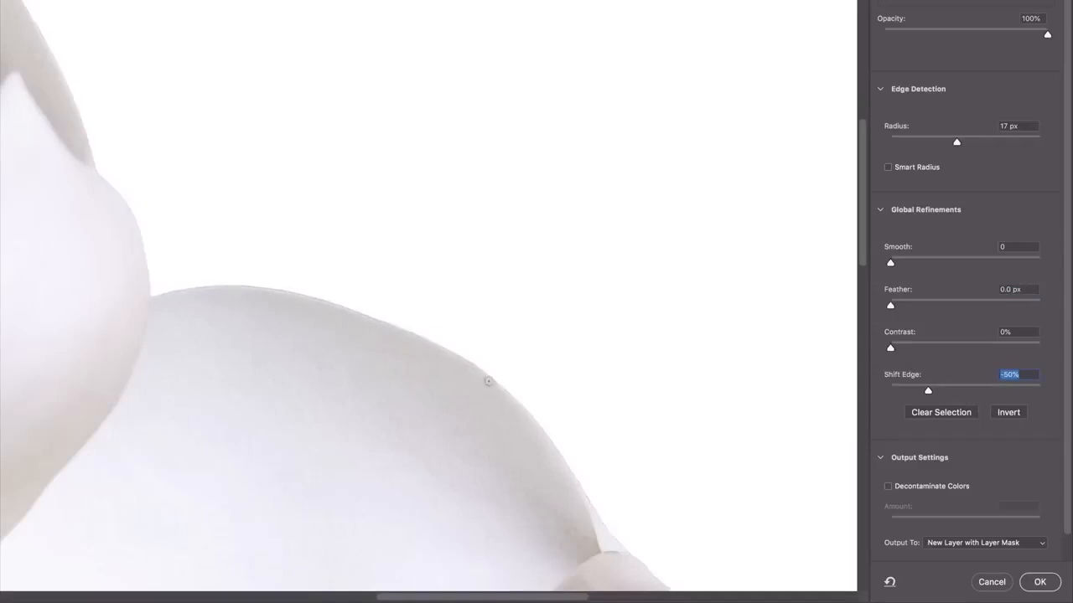
{"action": "left_click_drag", "start_coordinate": [926, 392], "coordinate": [899, 392]}
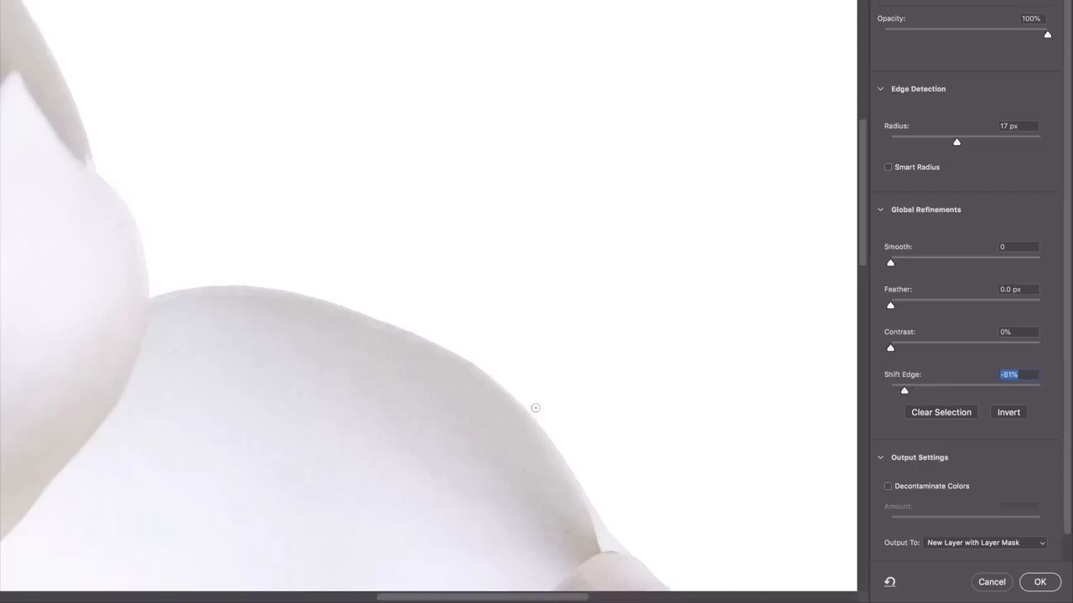
{"action": "left_click", "coordinate": [961, 391]}
{"action": "left_click_drag", "start_coordinate": [961, 392], "coordinate": [967, 393]}
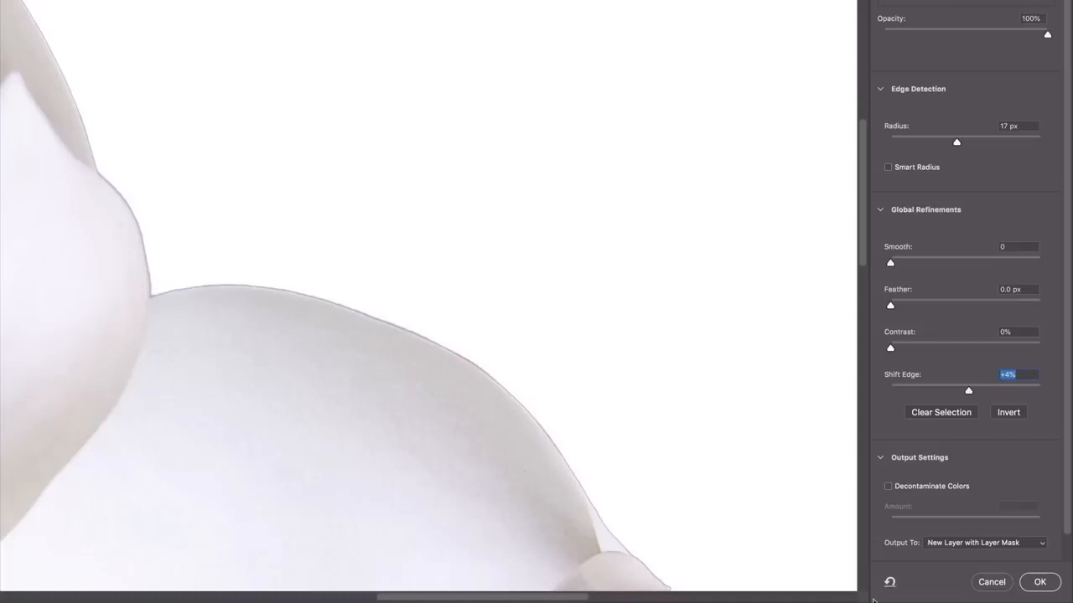
Set the refined flower mask to output as a Layer Mask and apply the Select and Mask refinement
{"action": "left_click", "coordinate": [1040, 545]}
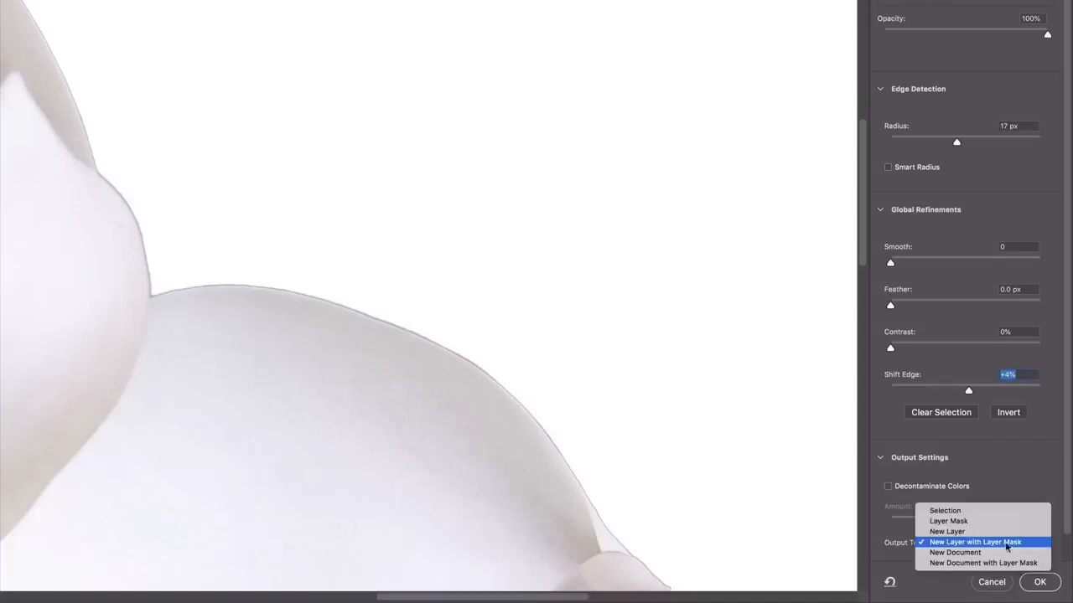
{"action": "left_click", "coordinate": [939, 523]}
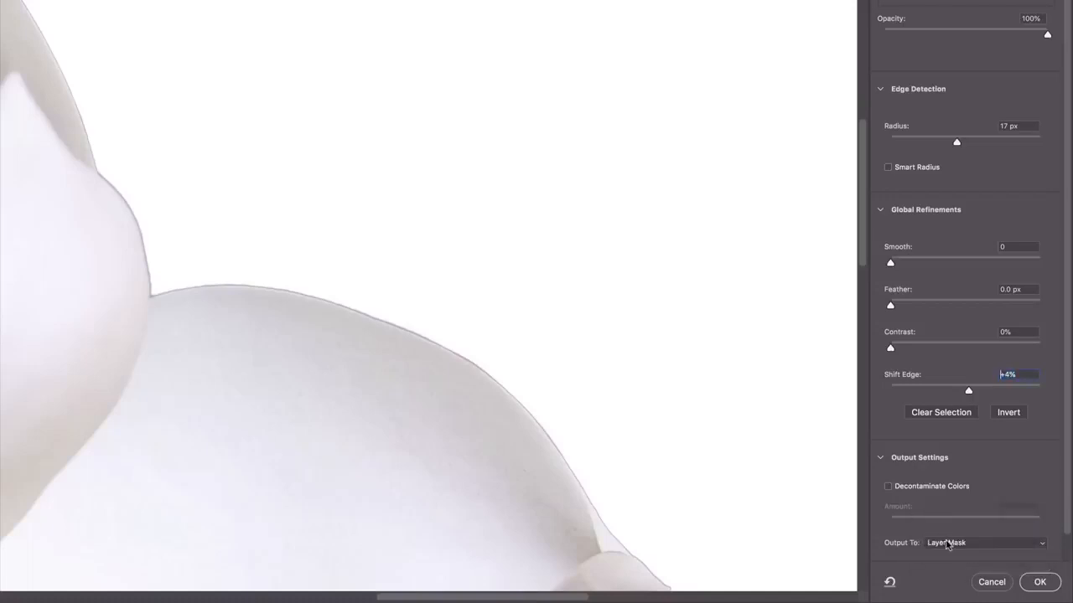
{"action": "left_click", "coordinate": [948, 545]}
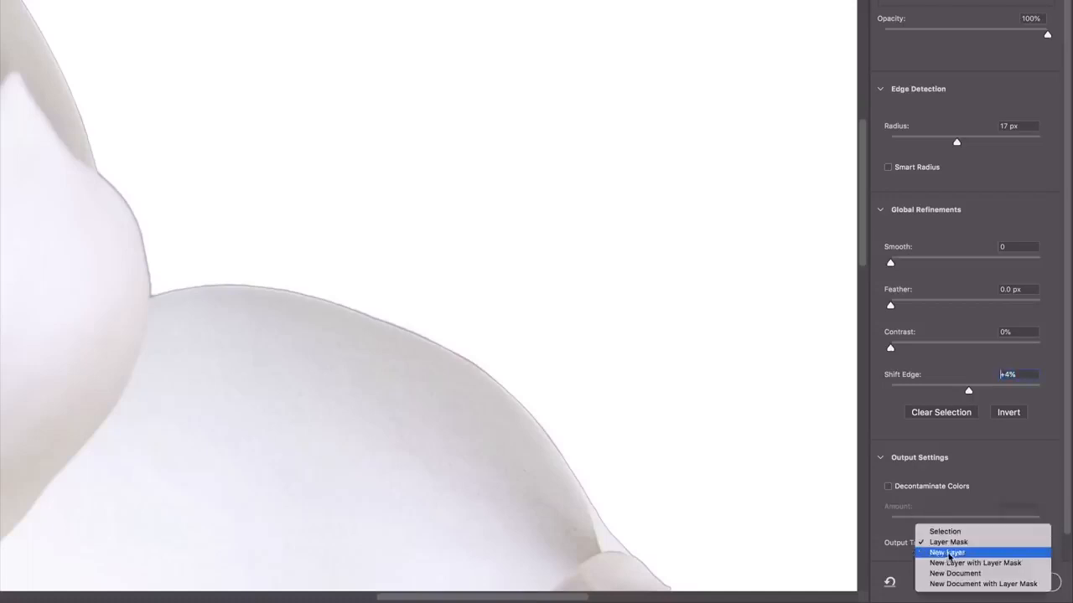
{"action": "left_click", "coordinate": [908, 550]}
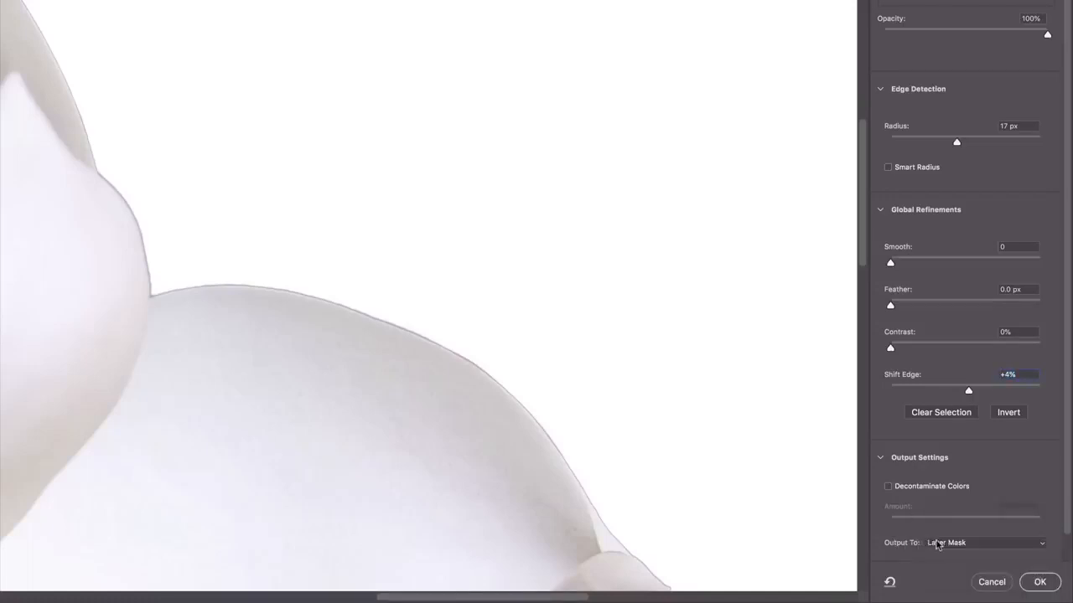
{"action": "left_click", "coordinate": [1039, 582]}
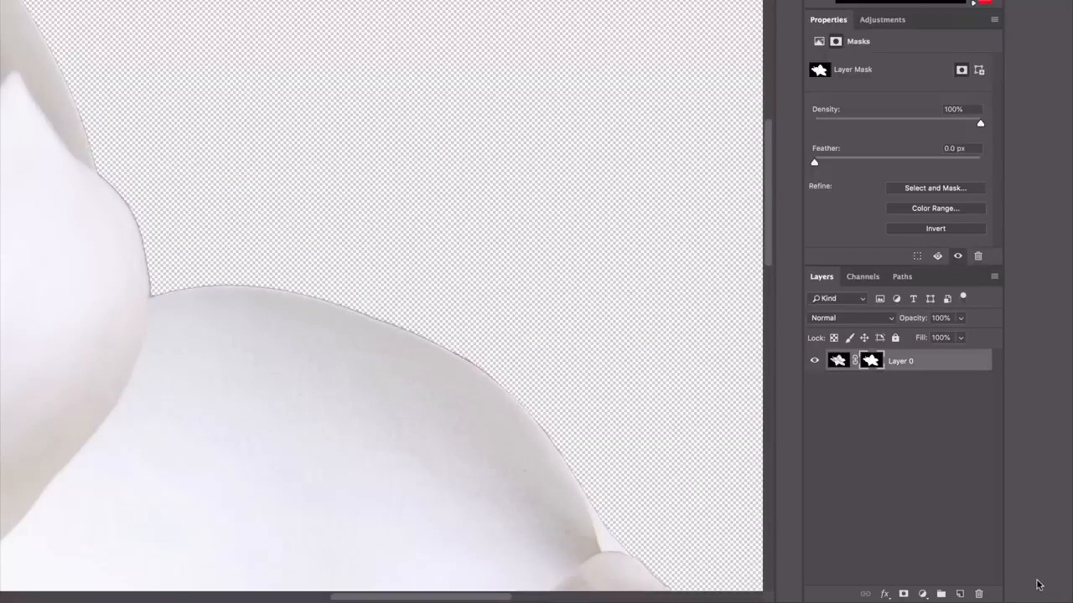
Refine the flower mask again with Decontaminate Colors at 100%, outputting to a New Layer with Layer Mask
{"action": "left_click", "coordinate": [932, 191]}
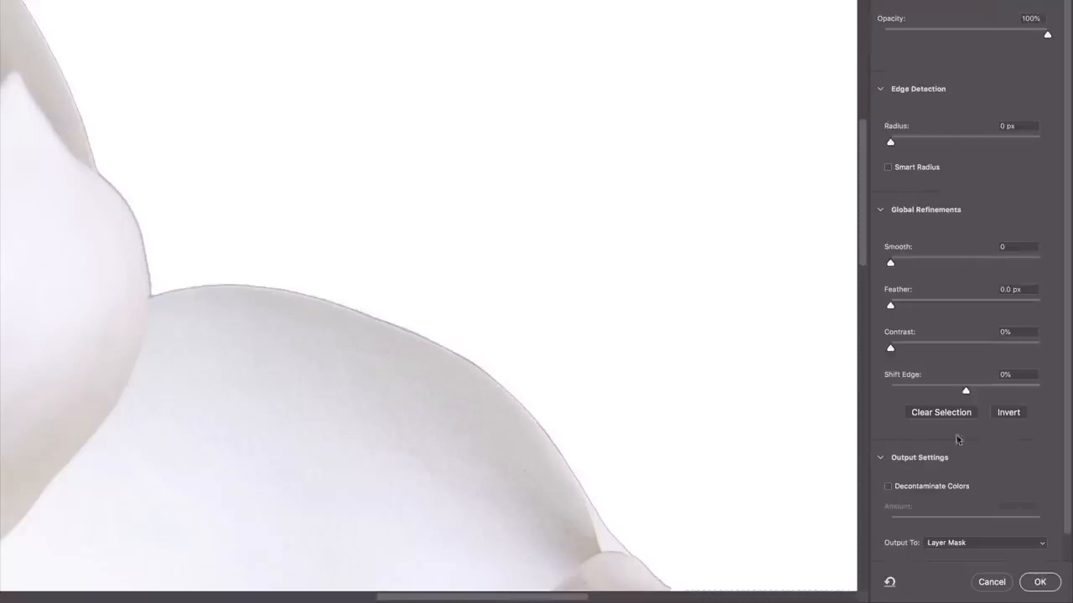
{"action": "left_click", "coordinate": [889, 487]}
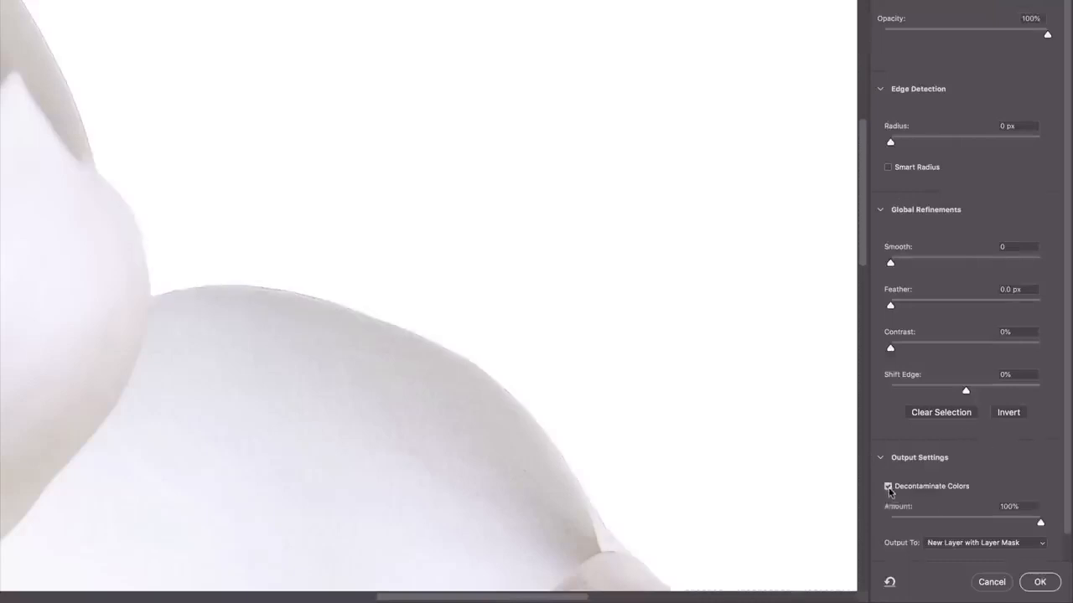
{"action": "left_click", "coordinate": [972, 543]}
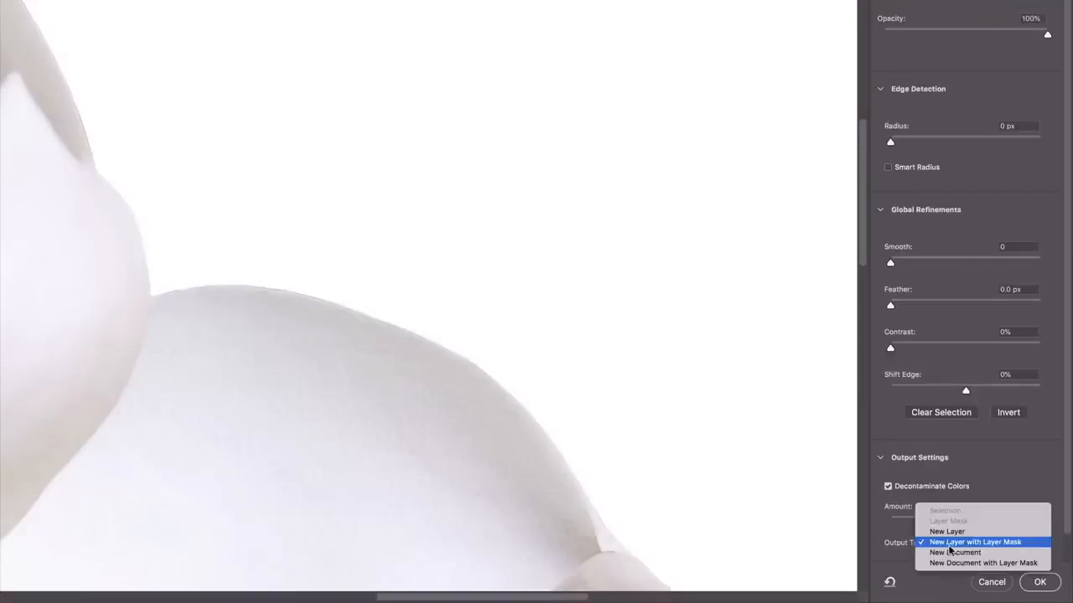
{"action": "left_click", "coordinate": [1035, 584]}
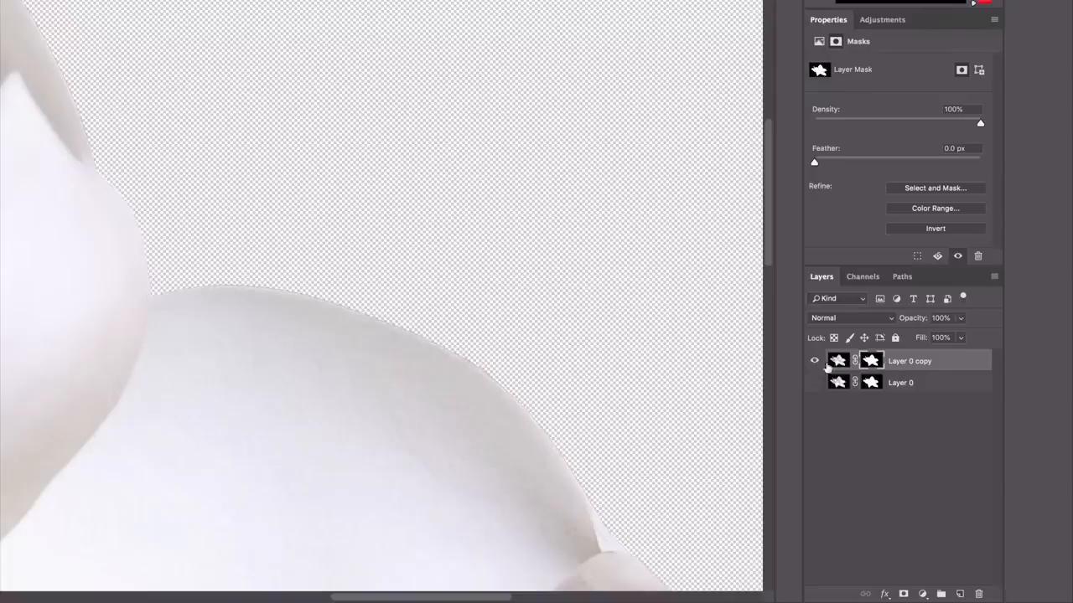
Compare Layer 0 with Layer 0 copy by toggling their visibility, leaving only Layer 0 copy shown
{"action": "left_click", "coordinate": [814, 361]}
{"action": "left_click", "coordinate": [814, 387]}
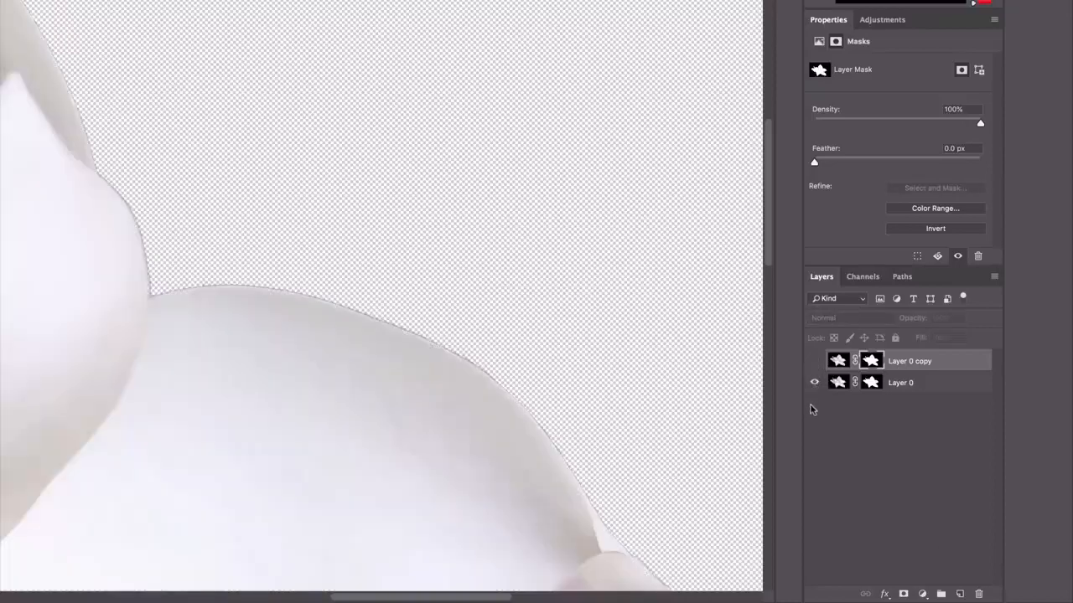
{"action": "left_click", "coordinate": [814, 361]}
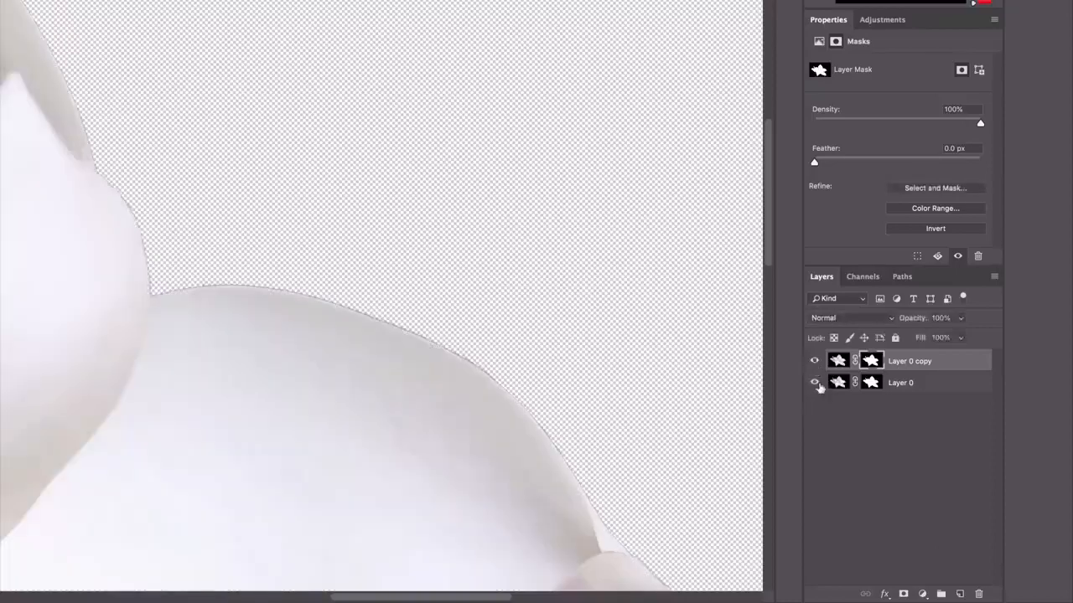
{"action": "left_click", "coordinate": [815, 383]}
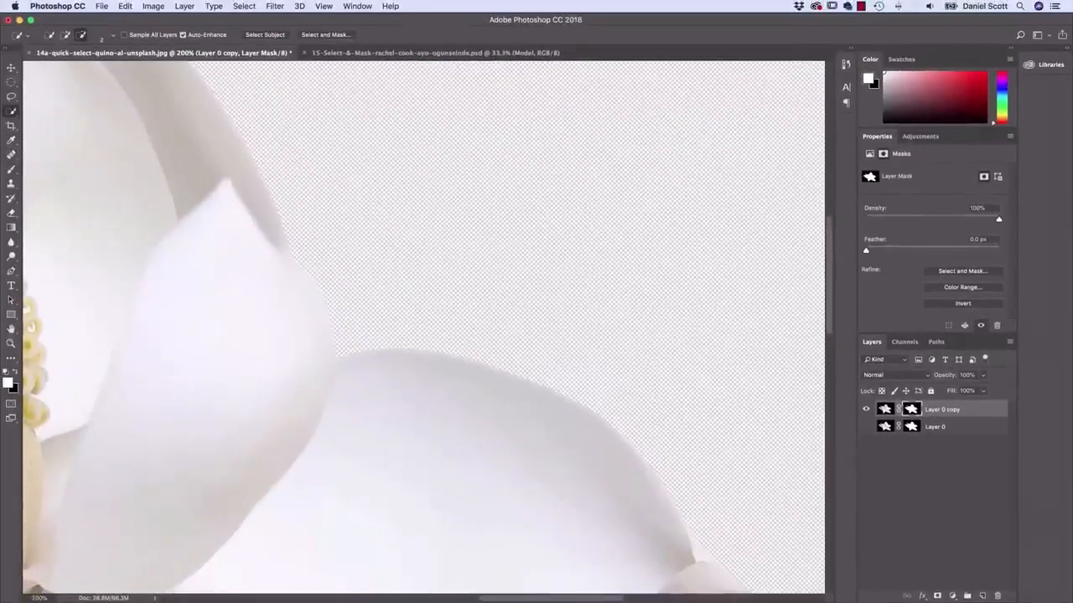
Switch to the 15-Select-&-Mask document and toggle the Model layer's visibility to check the Sunset layer beneath
{"action": "left_click", "coordinate": [416, 53]}
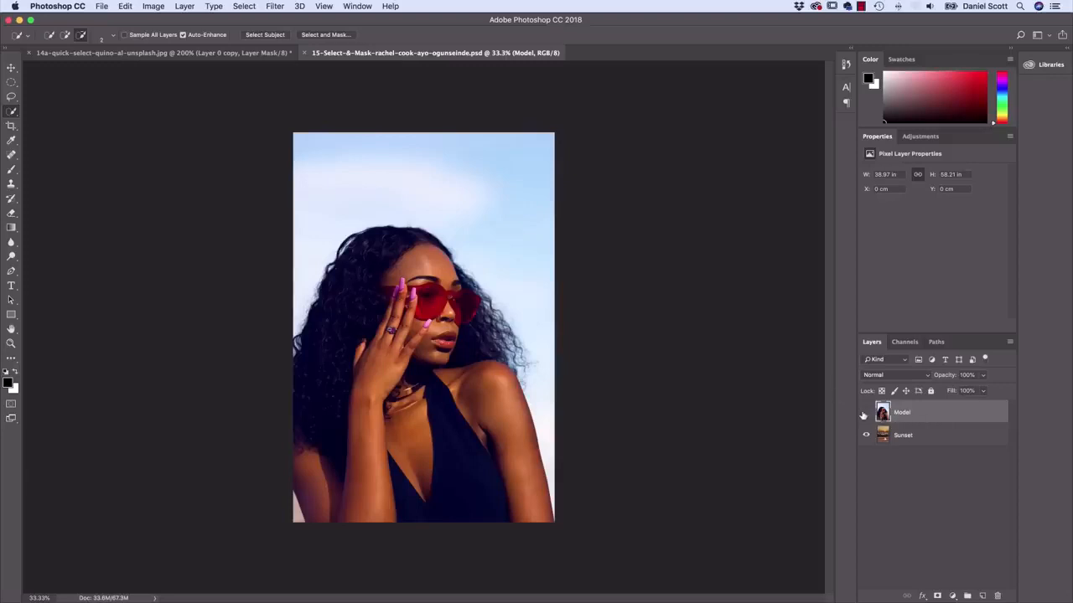
{"action": "left_click", "coordinate": [865, 413]}
{"action": "left_click", "coordinate": [865, 412]}
{"action": "left_click", "coordinate": [866, 413]}
{"action": "left_click", "coordinate": [866, 412]}
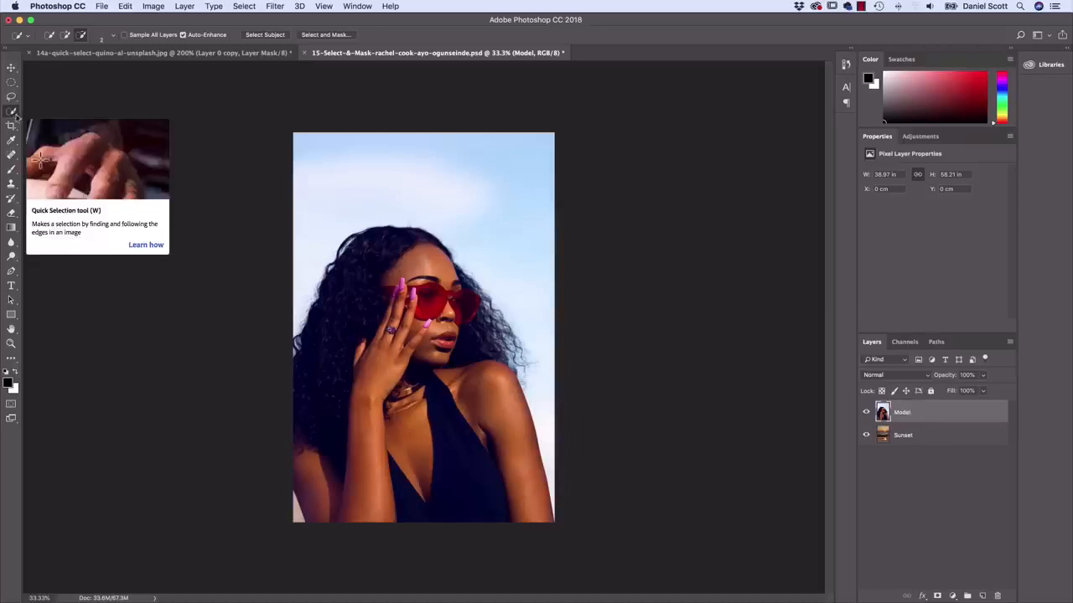
Set the Quick Selection brush size to 50 px
{"action": "left_click", "coordinate": [112, 35]}
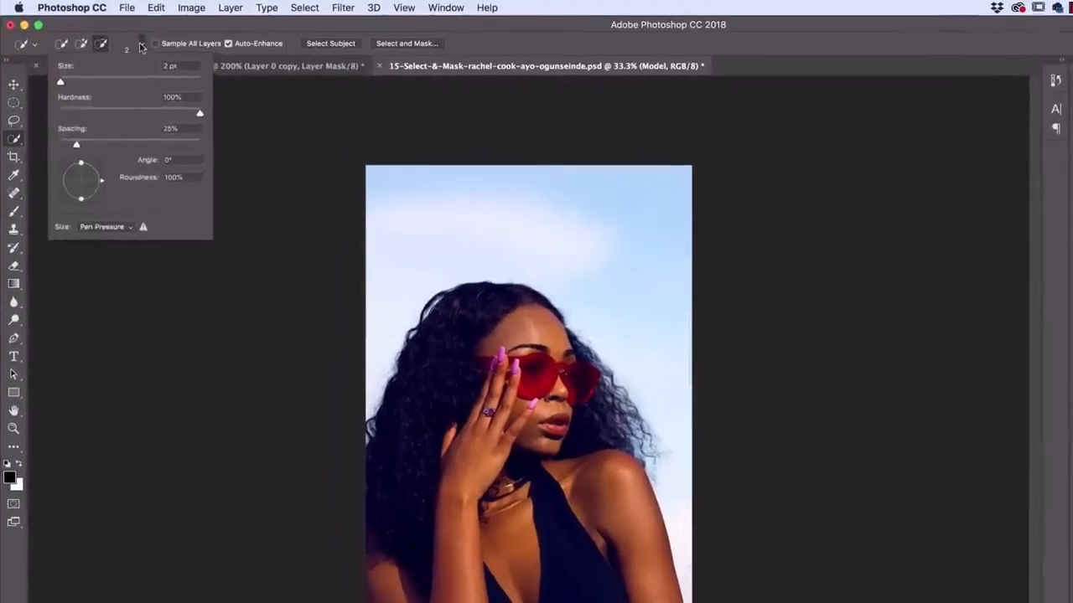
{"action": "left_click", "coordinate": [141, 46]}
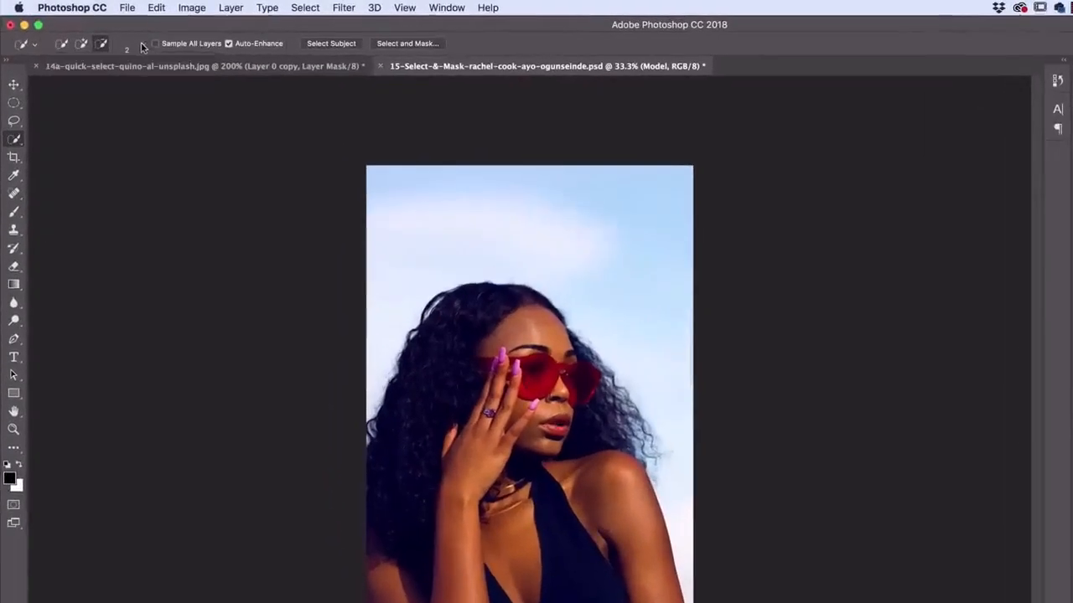
{"action": "left_click", "coordinate": [140, 46]}
{"action": "left_click", "coordinate": [165, 66]}
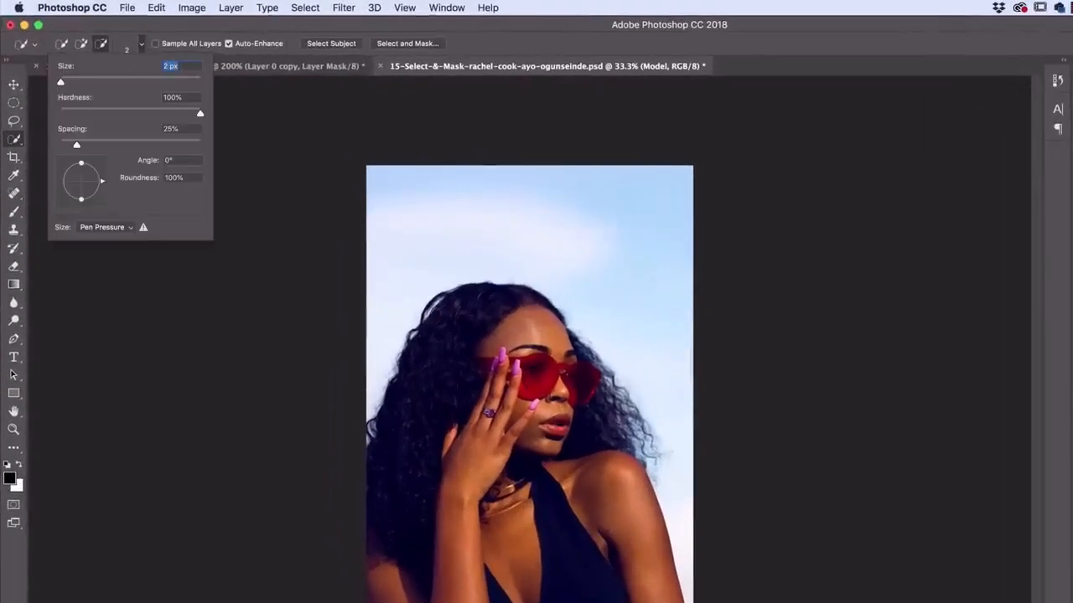
{"action": "type", "text": "50"}
{"action": "key", "text": "Return"}
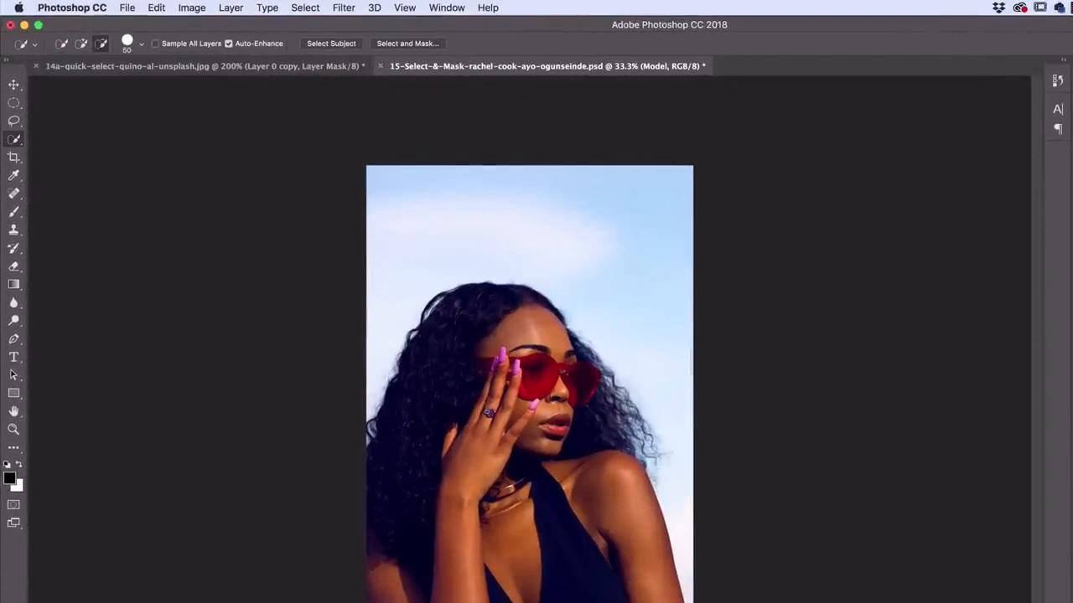
Quick-select the model's body and hair, and add a layer mask to the Model layer from the selection
{"action": "left_click_drag", "start_coordinate": [554, 480], "coordinate": [619, 570]}
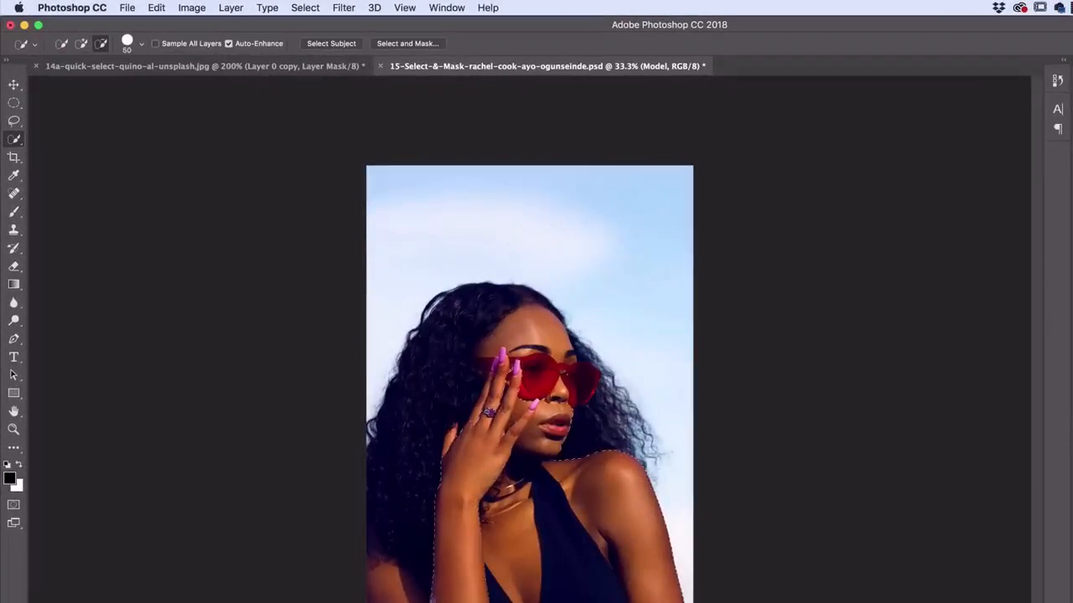
{"action": "left_click_drag", "start_coordinate": [432, 597], "coordinate": [394, 501]}
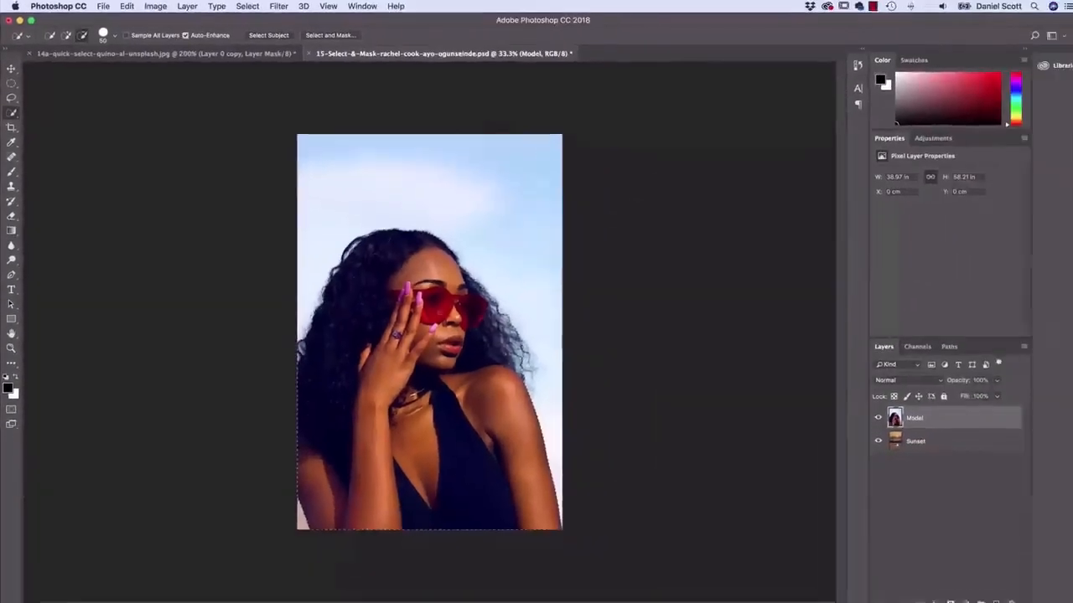
{"action": "left_click", "coordinate": [938, 596]}
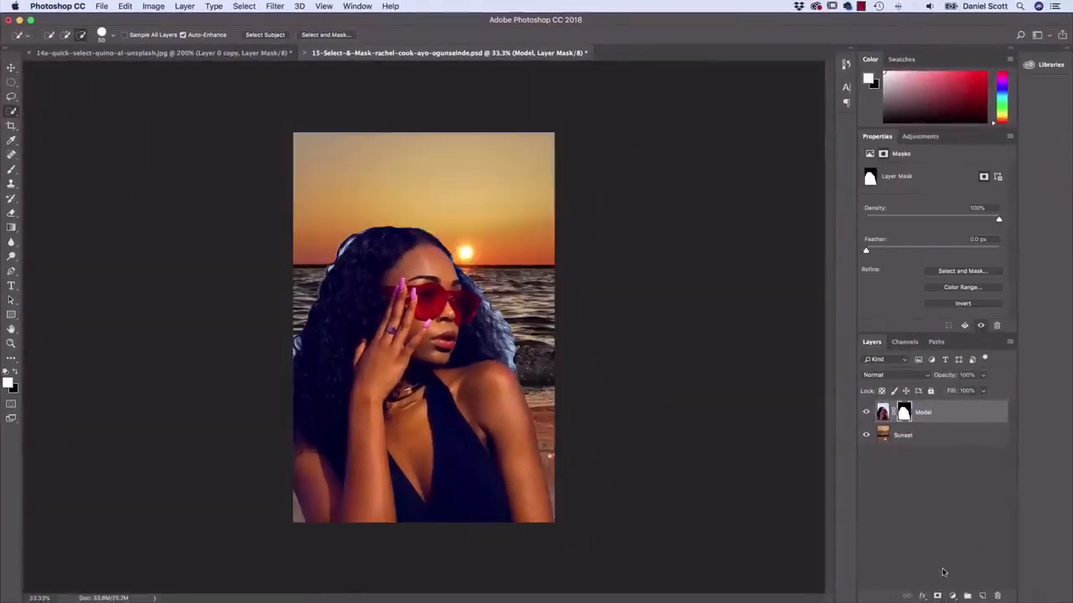
Open the Model mask in Select and Mask, preview it On Layers, and set the view mode to On Black
{"action": "left_click", "coordinate": [962, 271]}
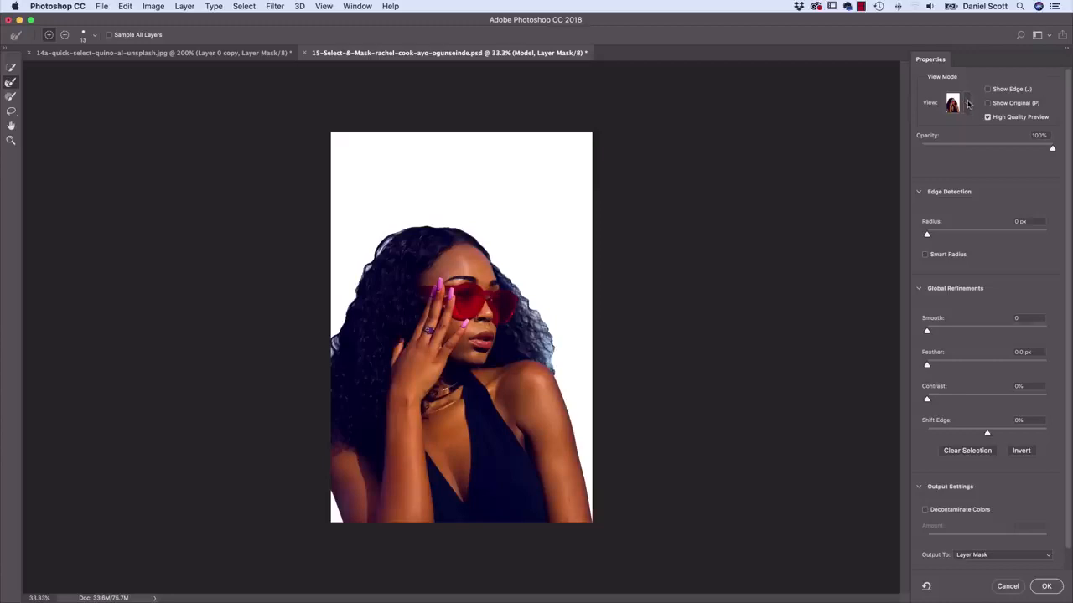
{"action": "left_click", "coordinate": [968, 103]}
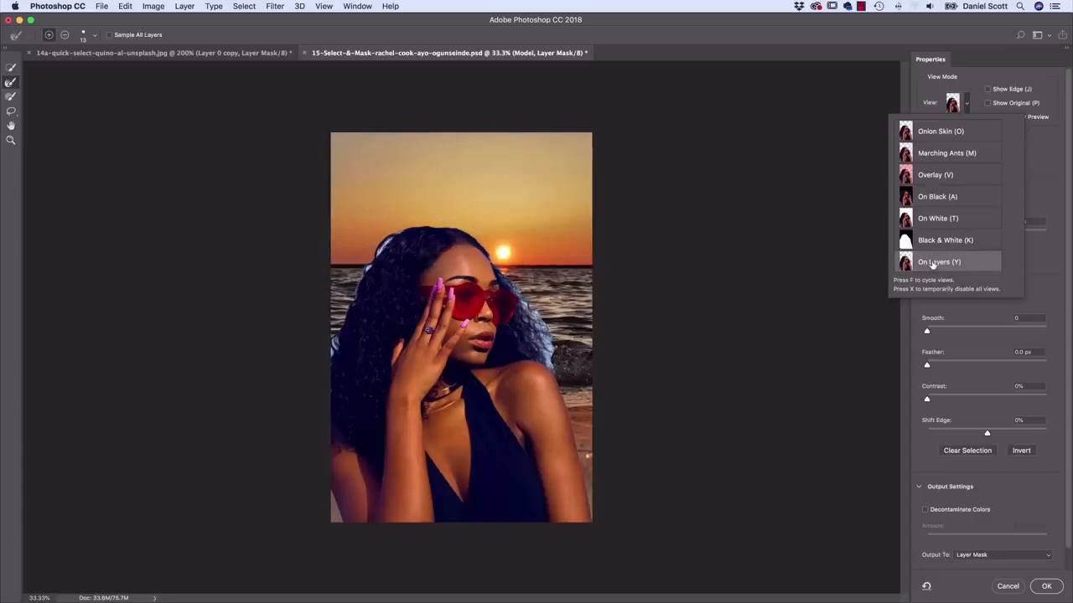
{"action": "left_click", "coordinate": [1042, 203]}
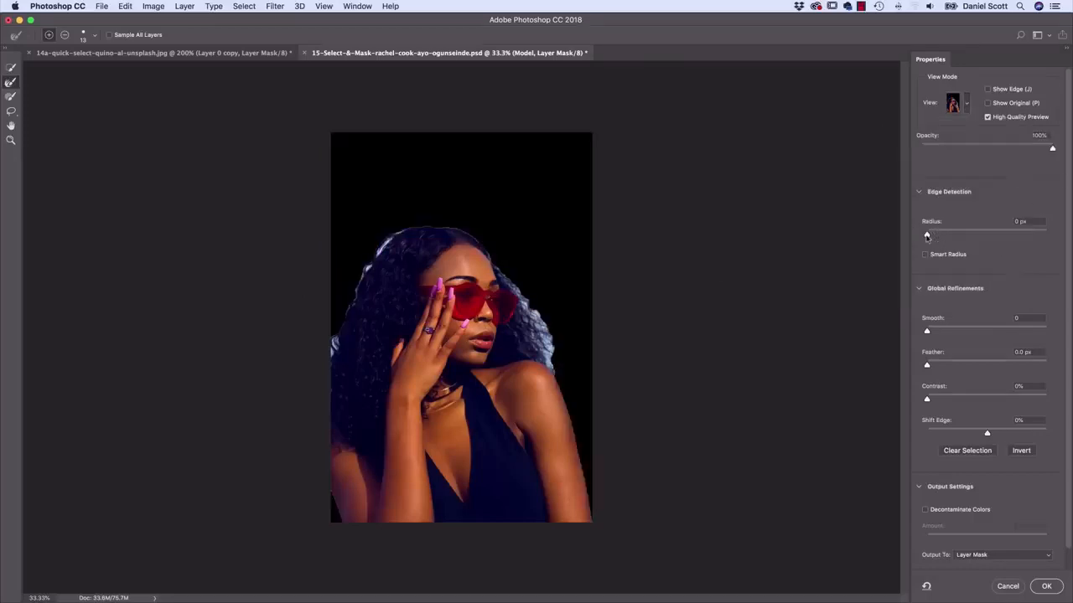
Try an Edge Detection radius of 7 px on the model's hair edge, and reset it to 0 px
{"action": "scroll", "coordinate": [625, 282], "scroll_direction": "up", "scroll_amount": 5}
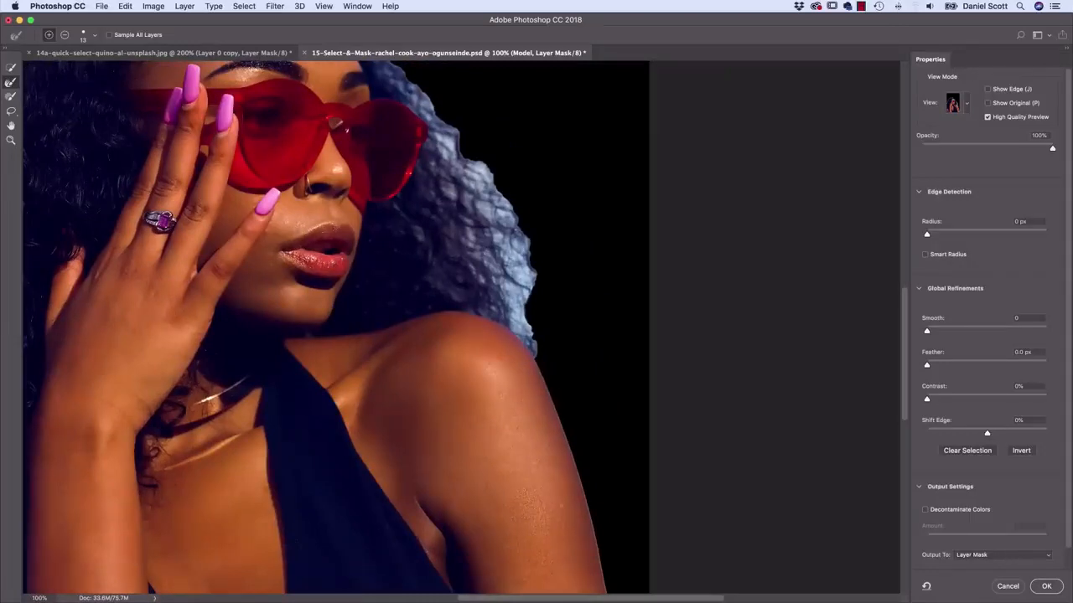
{"action": "left_click", "coordinate": [956, 236]}
{"action": "left_click_drag", "start_coordinate": [958, 236], "coordinate": [965, 235]}
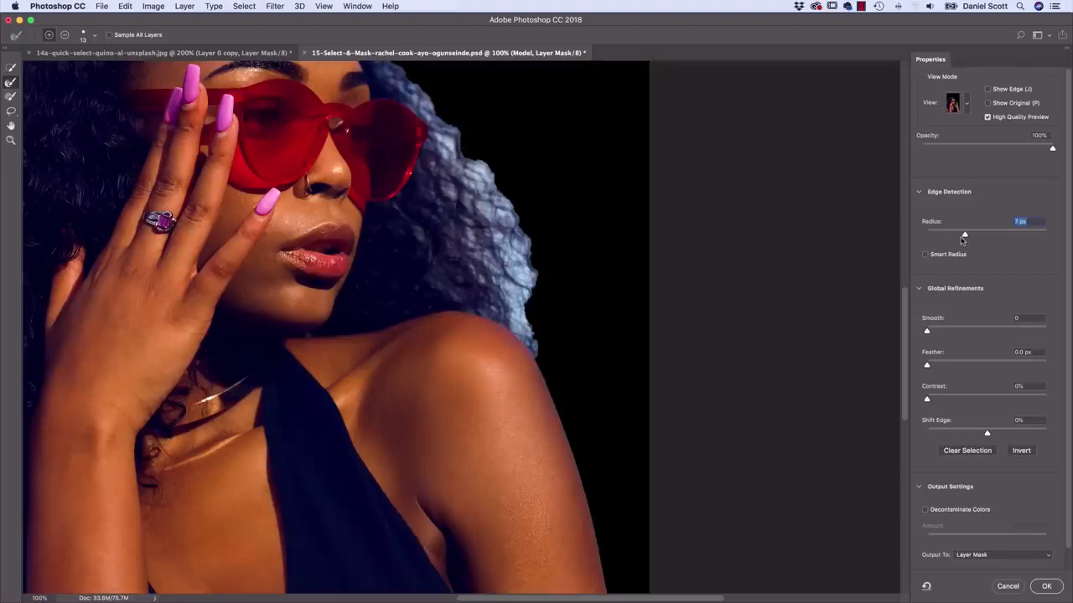
{"action": "left_click_drag", "start_coordinate": [962, 235], "coordinate": [925, 237]}
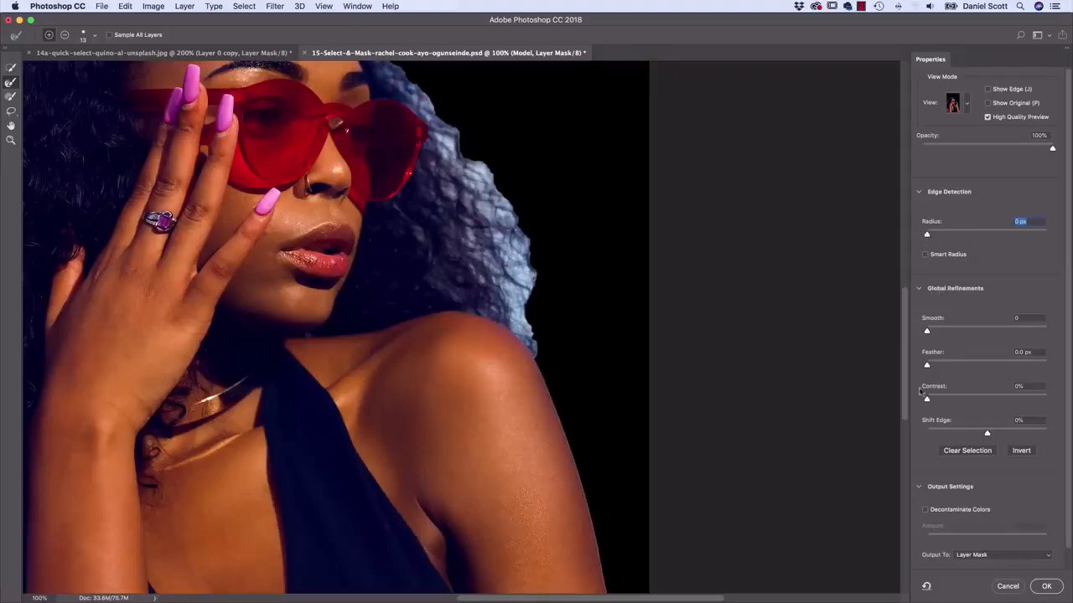
Collapse Global Refinements, choose the Refine Edge Brush and set its size to 73 px
{"action": "left_click", "coordinate": [918, 288]}
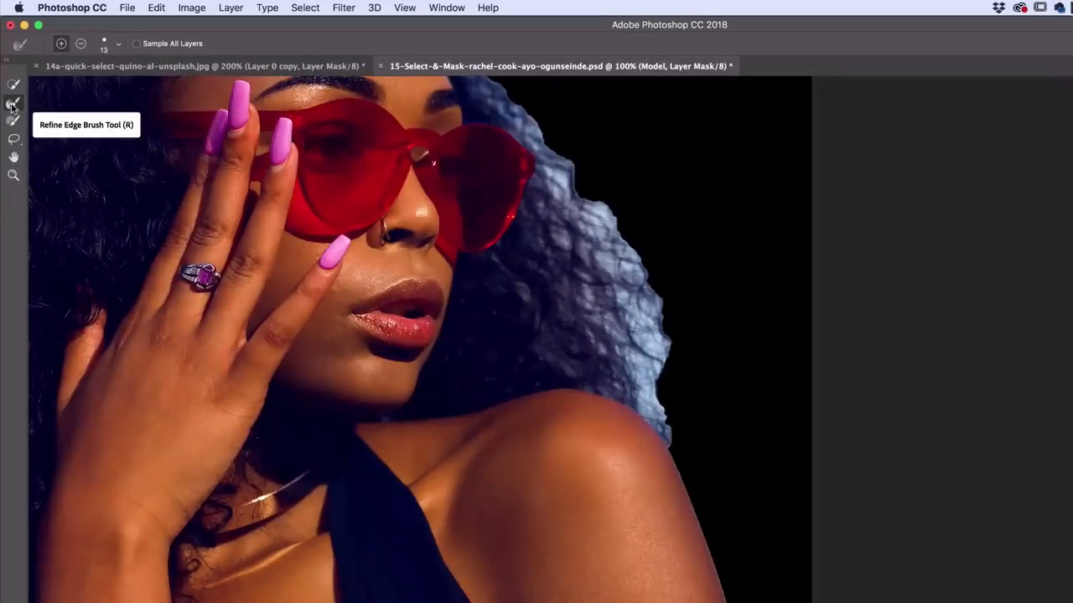
{"action": "left_click", "coordinate": [12, 105]}
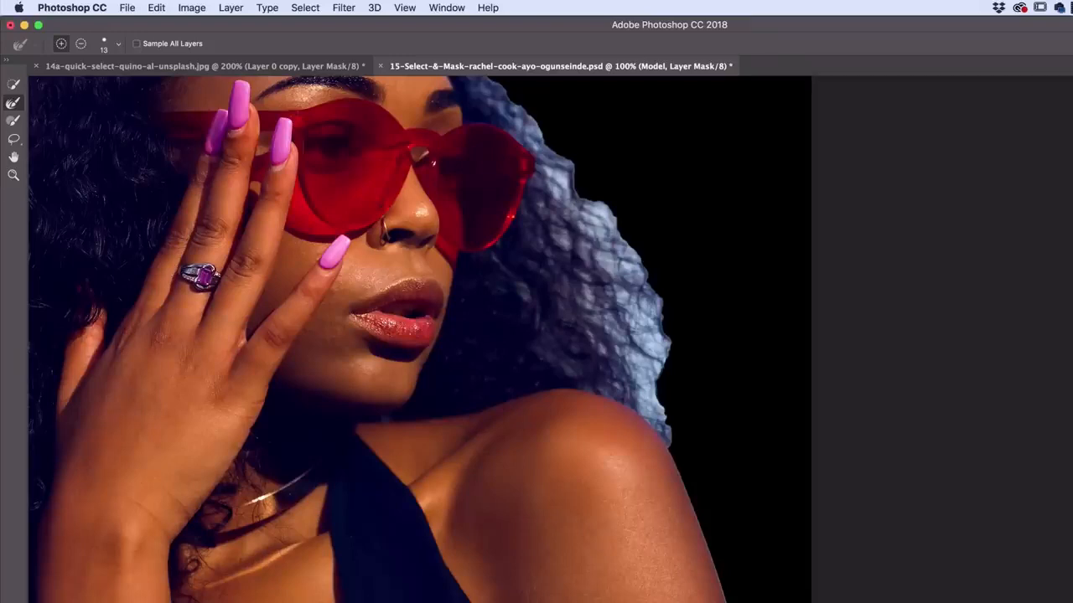
{"action": "key", "text": "bracketright"}
{"action": "key", "text": "bracketright"}
{"action": "key", "text": "bracketright"}
{"action": "key", "text": "bracketright"}
{"action": "key", "text": "bracketright"}
{"action": "key", "text": "bracketright"}
{"action": "key", "text": "bracketright"}
{"action": "key", "text": "bracketright"}
{"action": "key", "text": "bracketright"}
{"action": "key", "text": "bracketright"}
{"action": "left_click", "coordinate": [118, 44]}
{"action": "left_click", "coordinate": [87, 82]}
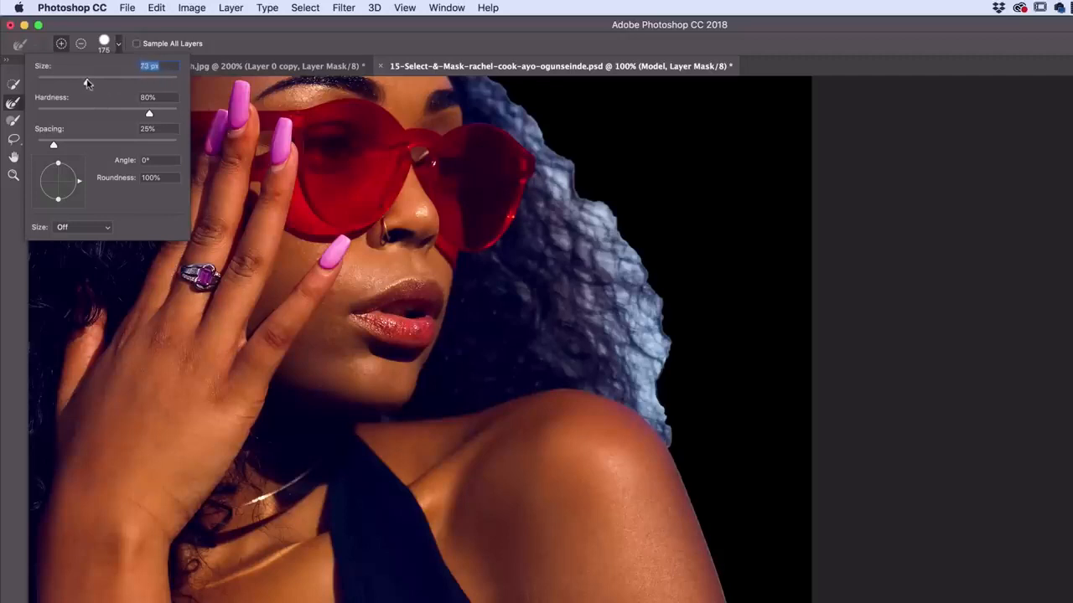
{"action": "left_click", "coordinate": [354, 46]}
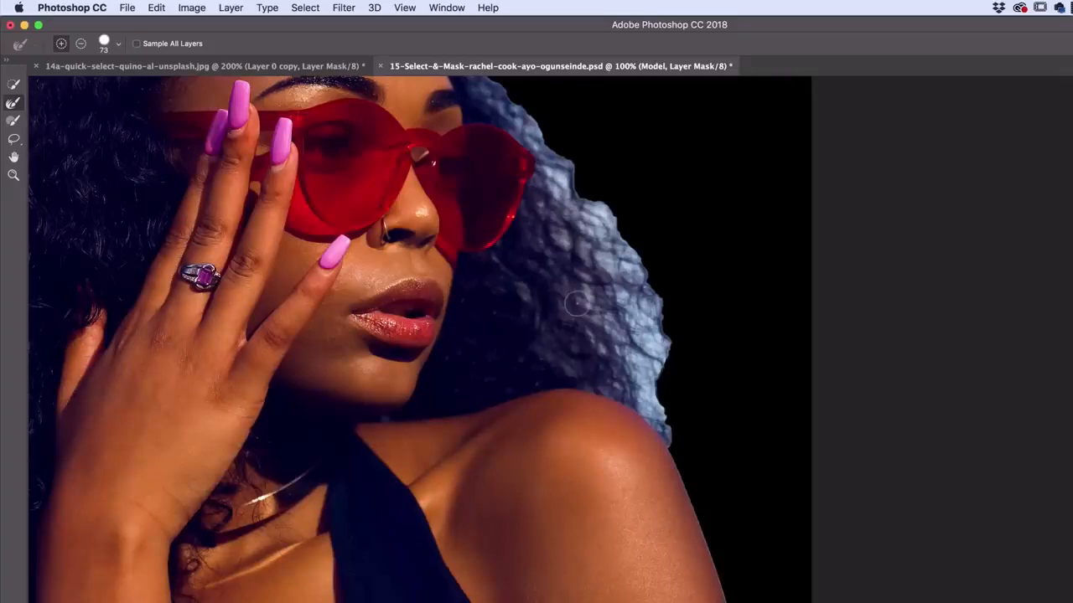
Enlarge the Refine Edge Brush to 175 px and paint along the hair edge between the sunglasses and the shoulder
{"action": "key", "text": "bracketright"}
{"action": "key", "text": "bracketright"}
{"action": "key", "text": "bracketright"}
{"action": "key", "text": "bracketright"}
{"action": "key", "text": "bracketright"}
{"action": "key", "text": "bracketleft"}
{"action": "key", "text": "bracketleft"}
{"action": "key", "text": "bracketleft"}
{"action": "key", "text": "bracketright"}
{"action": "key", "text": "bracketright"}
{"action": "key", "text": "bracketright"}
{"action": "key", "text": "bracketright"}
{"action": "key", "text": "bracketright"}
{"action": "key", "text": "bracketright"}
{"action": "key", "text": "bracketright"}
{"action": "key", "text": "bracketright"}
{"action": "key", "text": "bracketleft"}
{"action": "key", "text": "bracketleft"}
{"action": "key", "text": "bracketleft"}
{"action": "mouse_move", "coordinate": [602, 194]}
{"action": "left_mouse_down"}
{"action": "mouse_move", "coordinate": [568, 173]}
{"action": "mouse_move", "coordinate": [599, 209]}
{"action": "mouse_move", "coordinate": [652, 363]}
{"action": "mouse_move", "coordinate": [682, 395]}
{"action": "left_mouse_up"}
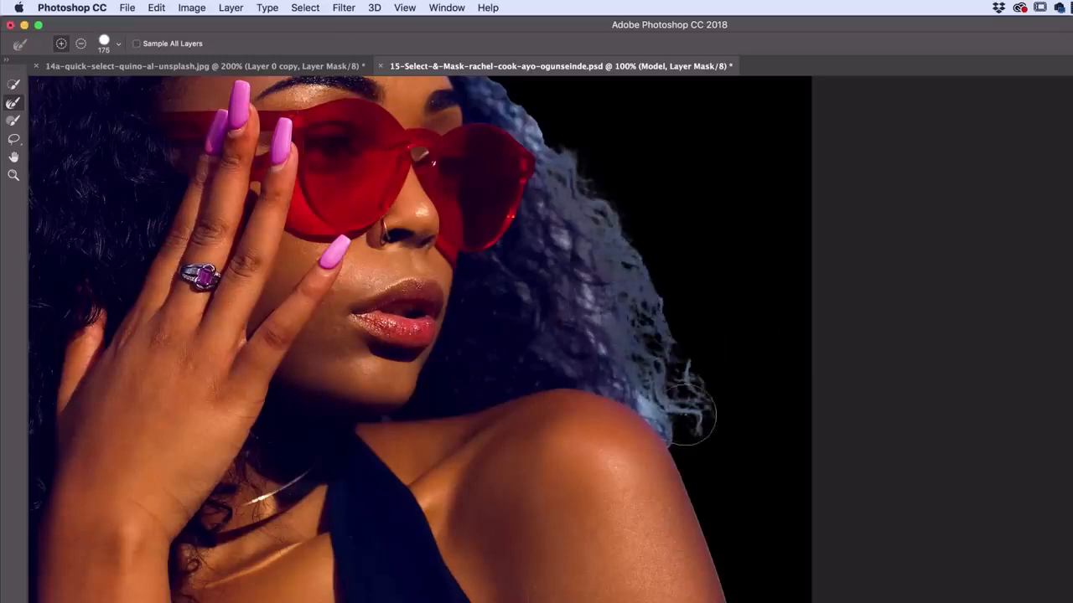
{"action": "mouse_move", "coordinate": [584, 189]}
{"action": "left_mouse_down"}
{"action": "mouse_move", "coordinate": [655, 285]}
{"action": "mouse_move", "coordinate": [602, 216]}
{"action": "mouse_move", "coordinate": [610, 283]}
{"action": "mouse_move", "coordinate": [600, 276]}
{"action": "mouse_move", "coordinate": [591, 259]}
{"action": "mouse_move", "coordinate": [673, 318]}
{"action": "mouse_move", "coordinate": [606, 254]}
{"action": "left_mouse_up"}
Reduce the Refine Edge Brush to 70 px and paint over the inner hair and the loose strands above the shoulder
{"action": "key", "text": "bracketleft"}
{"action": "key", "text": "bracketleft"}
{"action": "key", "text": "bracketleft"}
{"action": "key", "text": "bracketleft"}
{"action": "key", "text": "bracketleft"}
{"action": "key", "text": "bracketleft"}
{"action": "key", "text": "bracketleft"}
{"action": "key", "text": "bracketleft"}
{"action": "key", "text": "bracketleft"}
{"action": "key", "text": "bracketleft"}
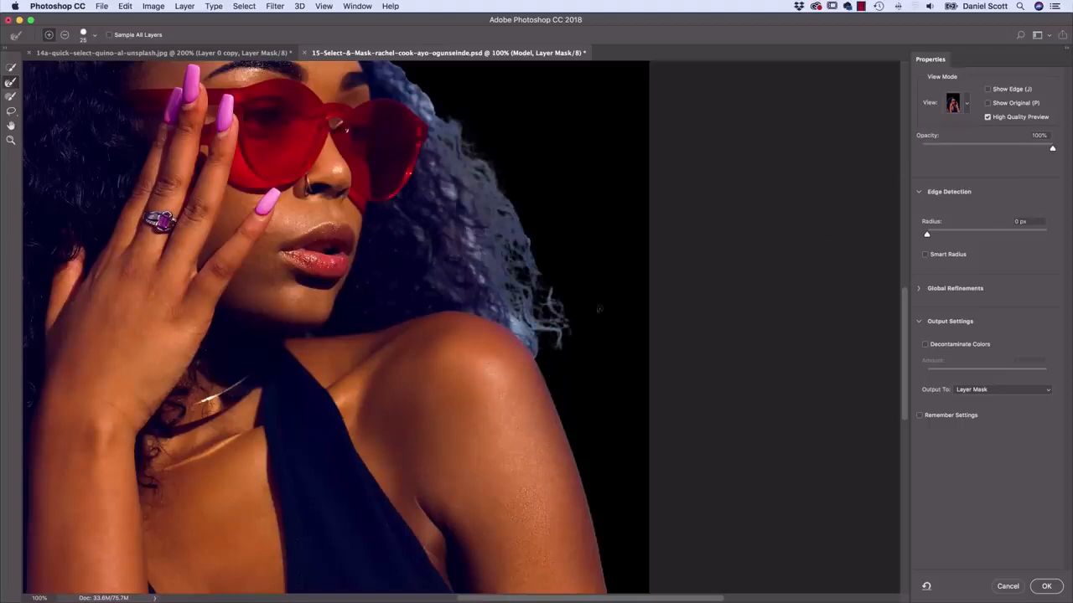
{"action": "key", "text": "]"}
{"action": "mouse_move", "coordinate": [442, 188]}
{"action": "left_mouse_down"}
{"action": "mouse_move", "coordinate": [536, 317]}
{"action": "mouse_move", "coordinate": [465, 279]}
{"action": "mouse_move", "coordinate": [468, 233]}
{"action": "left_mouse_up"}
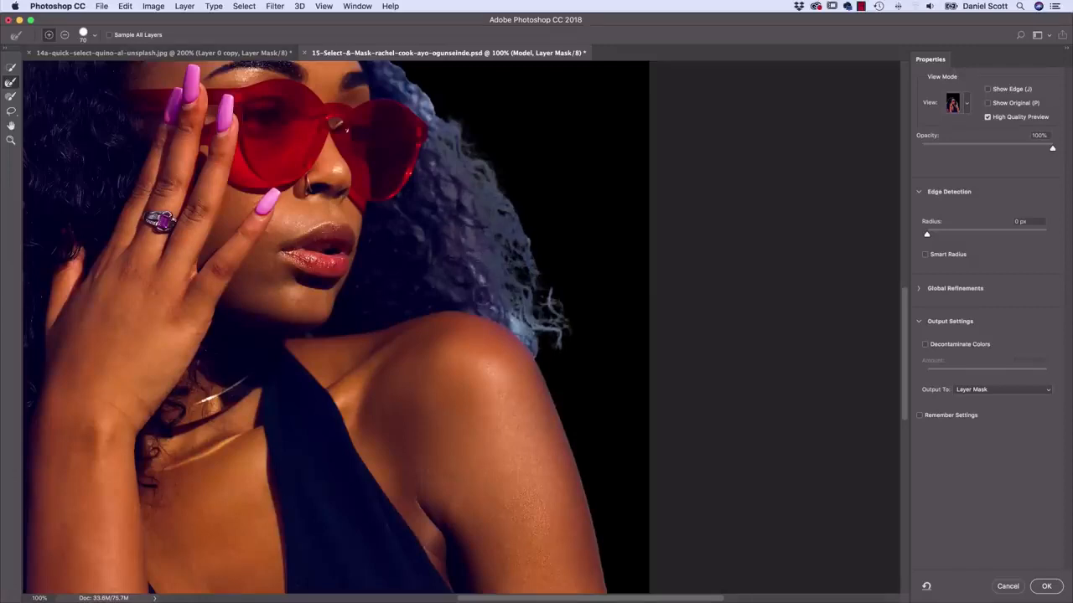
{"action": "mouse_move", "coordinate": [560, 320]}
{"action": "left_mouse_down"}
{"action": "mouse_move", "coordinate": [527, 311]}
{"action": "mouse_move", "coordinate": [537, 331]}
{"action": "left_mouse_up"}
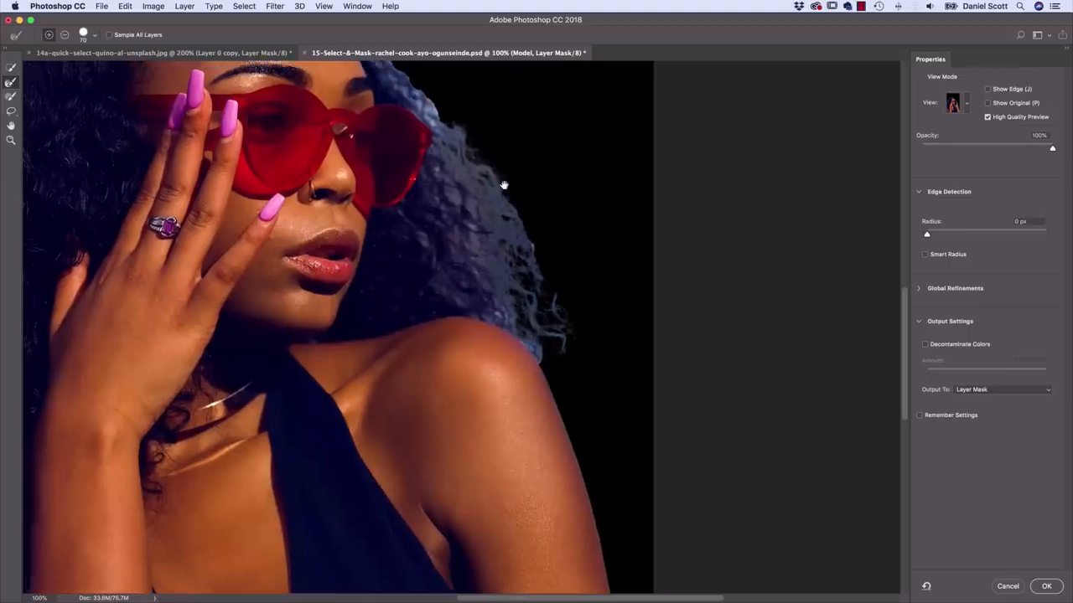
Paint with the Refine Edge Brush along the back and upper outline of the model's hair to clear the bright background fringe
{"action": "left_click_drag", "start_coordinate": [440, 110], "coordinate": [492, 169]}
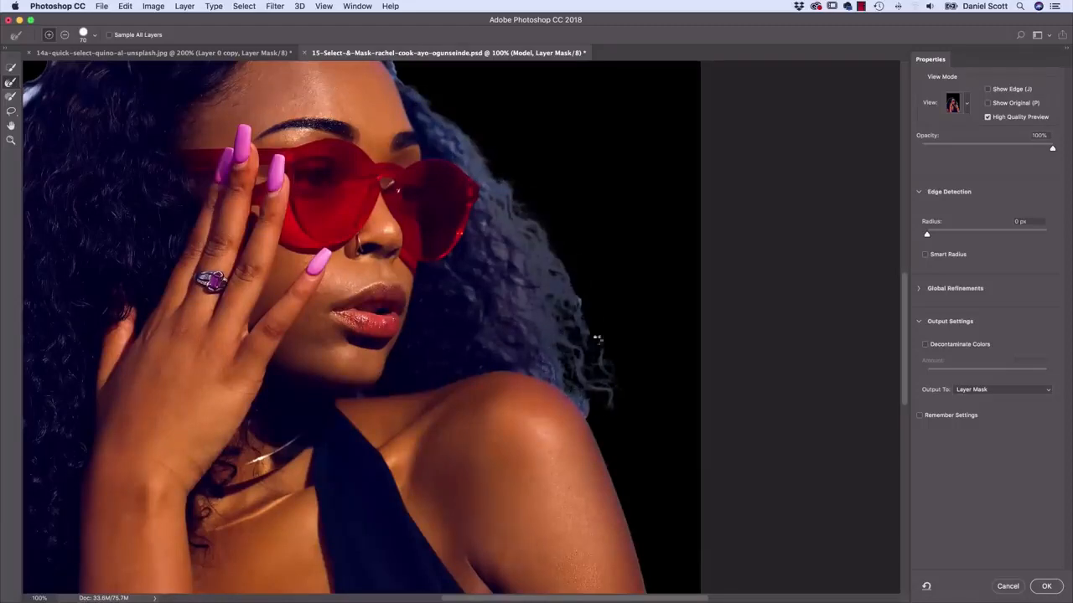
{"action": "left_click_drag", "start_coordinate": [589, 321], "coordinate": [623, 371]}
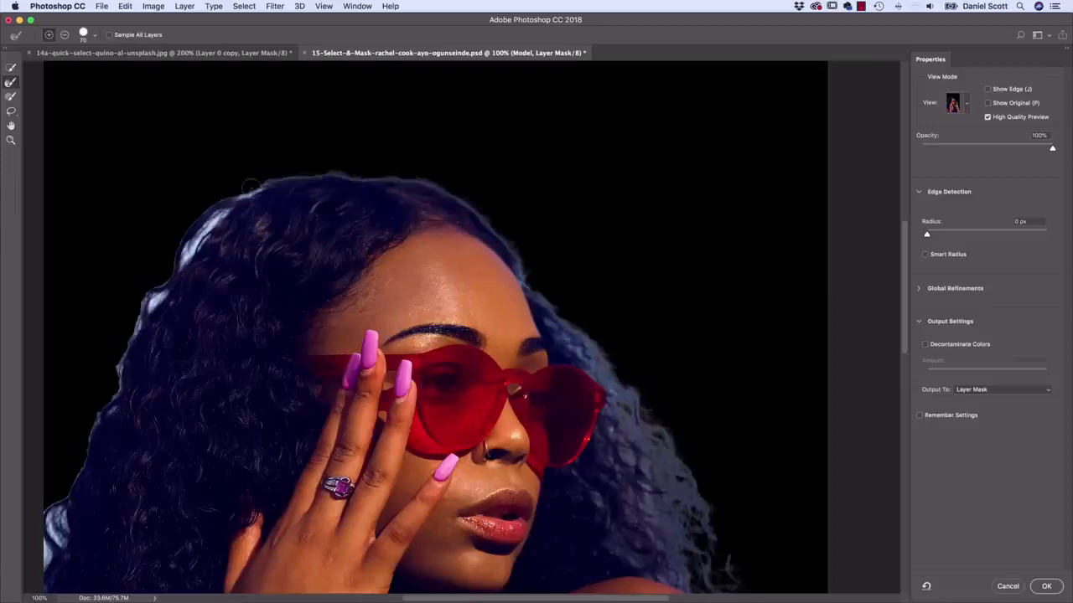
{"action": "mouse_move", "coordinate": [257, 215]}
{"action": "left_mouse_down"}
{"action": "mouse_move", "coordinate": [388, 173]}
{"action": "mouse_move", "coordinate": [361, 159]}
{"action": "mouse_move", "coordinate": [318, 220]}
{"action": "mouse_move", "coordinate": [348, 172]}
{"action": "mouse_move", "coordinate": [316, 209]}
{"action": "mouse_move", "coordinate": [294, 287]}
{"action": "mouse_move", "coordinate": [295, 244]}
{"action": "mouse_move", "coordinate": [276, 304]}
{"action": "mouse_move", "coordinate": [336, 241]}
{"action": "mouse_move", "coordinate": [256, 384]}
{"action": "mouse_move", "coordinate": [253, 434]}
{"action": "mouse_move", "coordinate": [233, 414]}
{"action": "mouse_move", "coordinate": [236, 457]}
{"action": "mouse_move", "coordinate": [233, 401]}
{"action": "mouse_move", "coordinate": [232, 461]}
{"action": "left_mouse_up"}
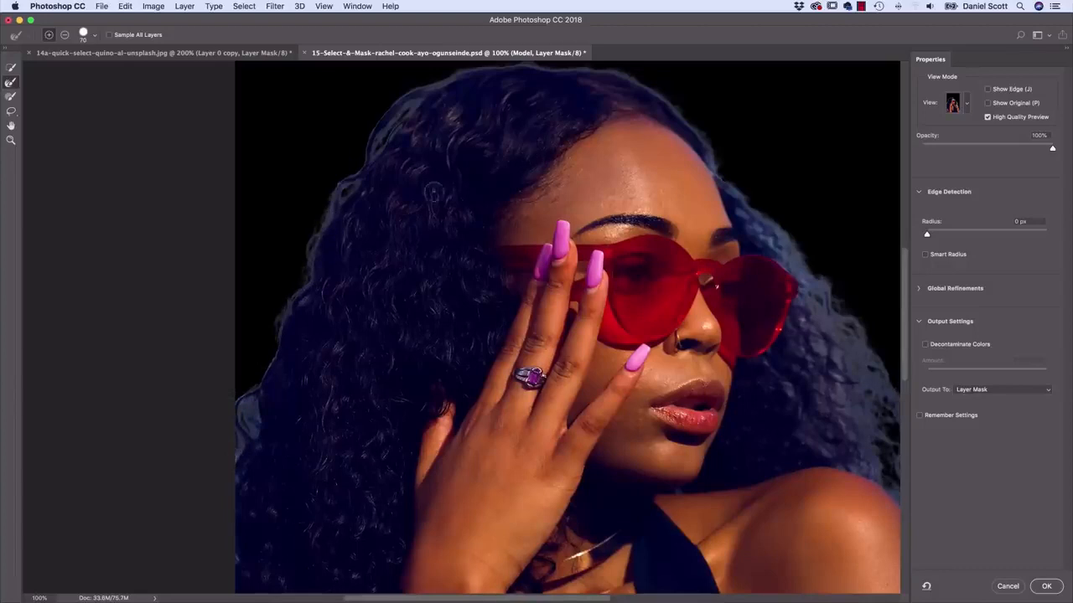
{"action": "scroll", "coordinate": [429, 193], "scroll_direction": "right", "scroll_amount": 5}
{"action": "scroll", "coordinate": [429, 193], "scroll_direction": "up", "scroll_amount": 2}
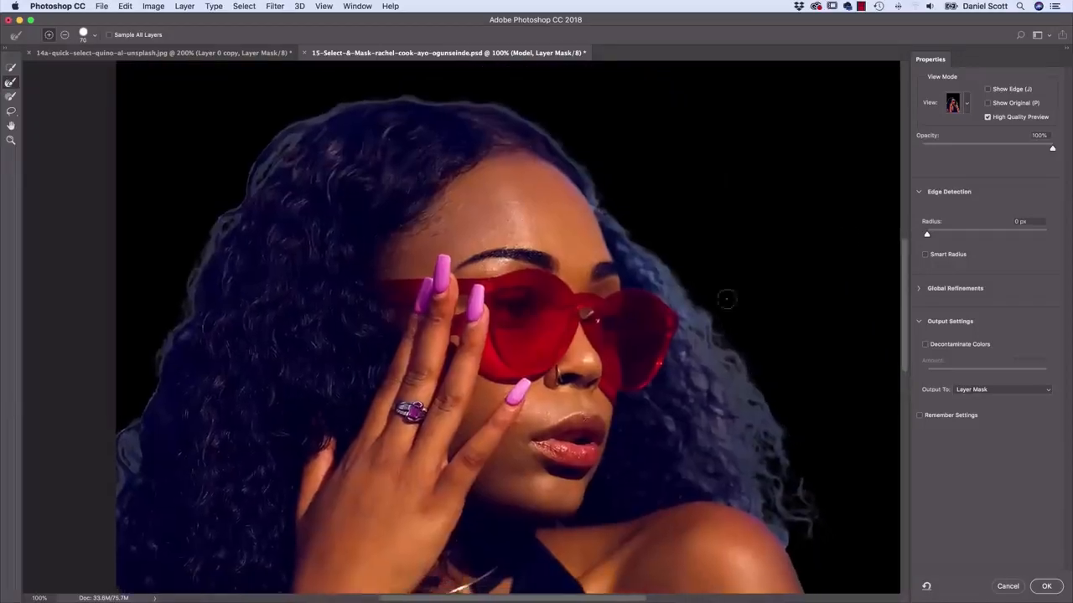
Change the mask preview to On Layers to show the model over the sunset background
{"action": "left_click", "coordinate": [966, 101]}
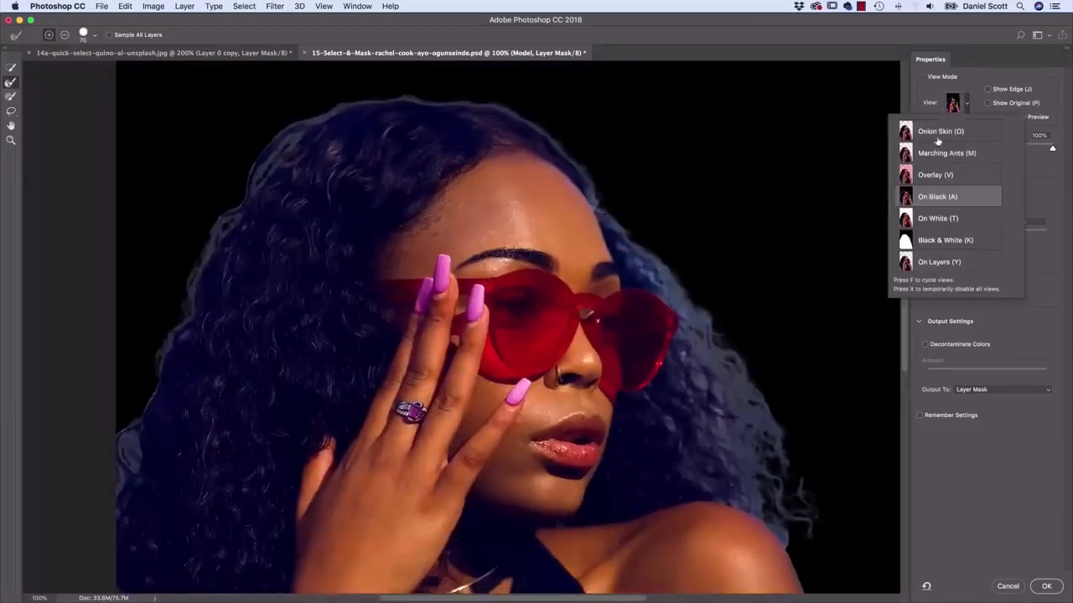
{"action": "left_click", "coordinate": [937, 262]}
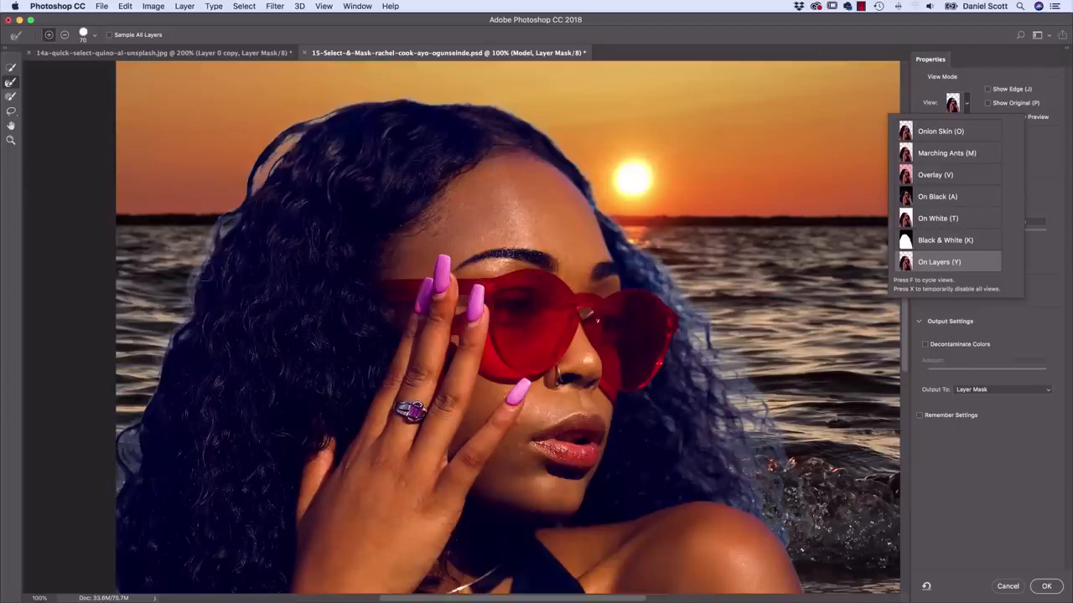
{"action": "left_click", "coordinate": [1049, 266]}
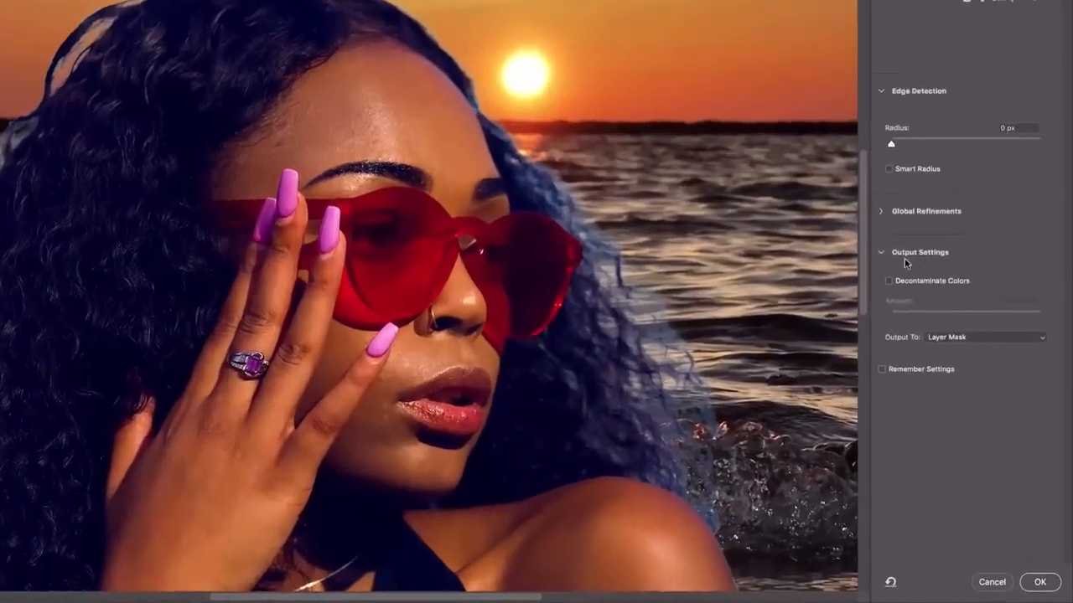
Enable Decontaminate Colors in the output settings to remove the color fringe from the hair
{"action": "left_click", "coordinate": [920, 321]}
{"action": "left_click", "coordinate": [880, 251]}
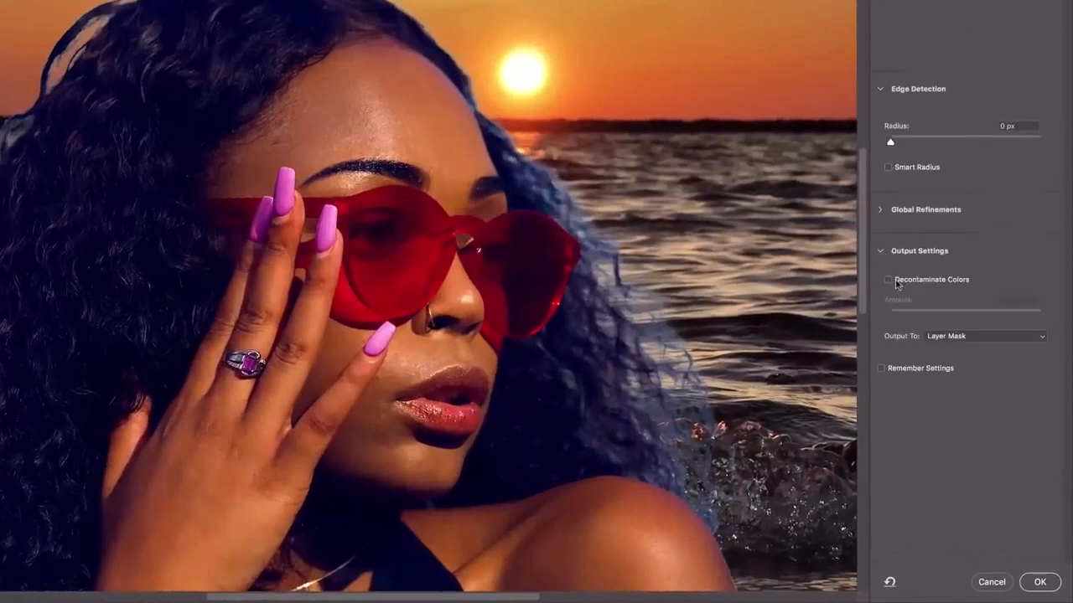
{"action": "left_click", "coordinate": [887, 280]}
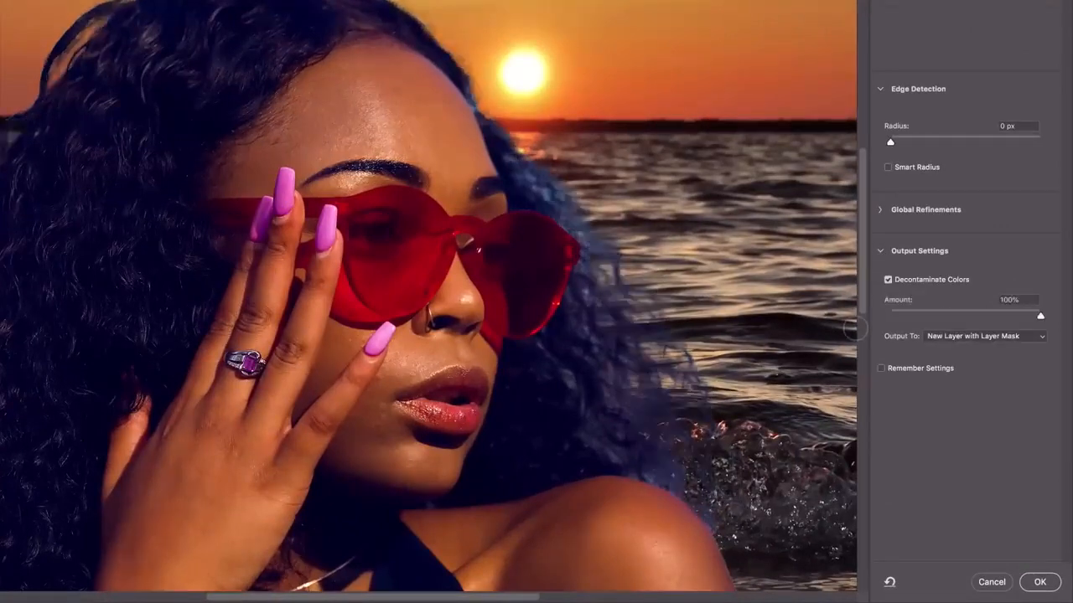
Paint with the Refine Edge Brush over the blue-fringed hair beside the sunglasses' outer lens
{"action": "scroll", "coordinate": [662, 407], "scroll_direction": "down", "scroll_amount": 6}
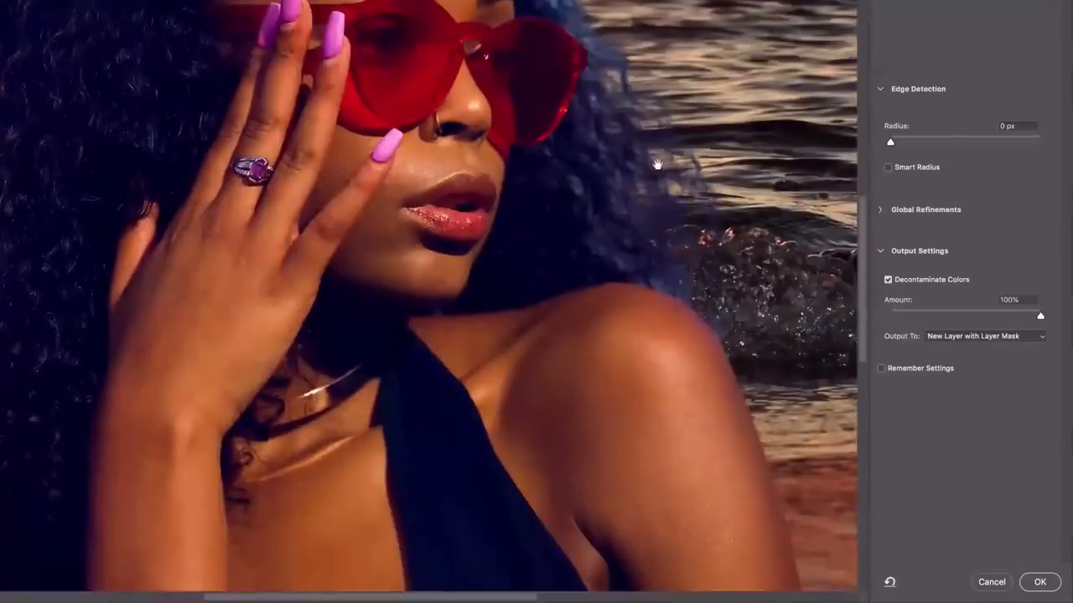
{"action": "scroll", "coordinate": [662, 407], "scroll_direction": "up", "scroll_amount": 6}
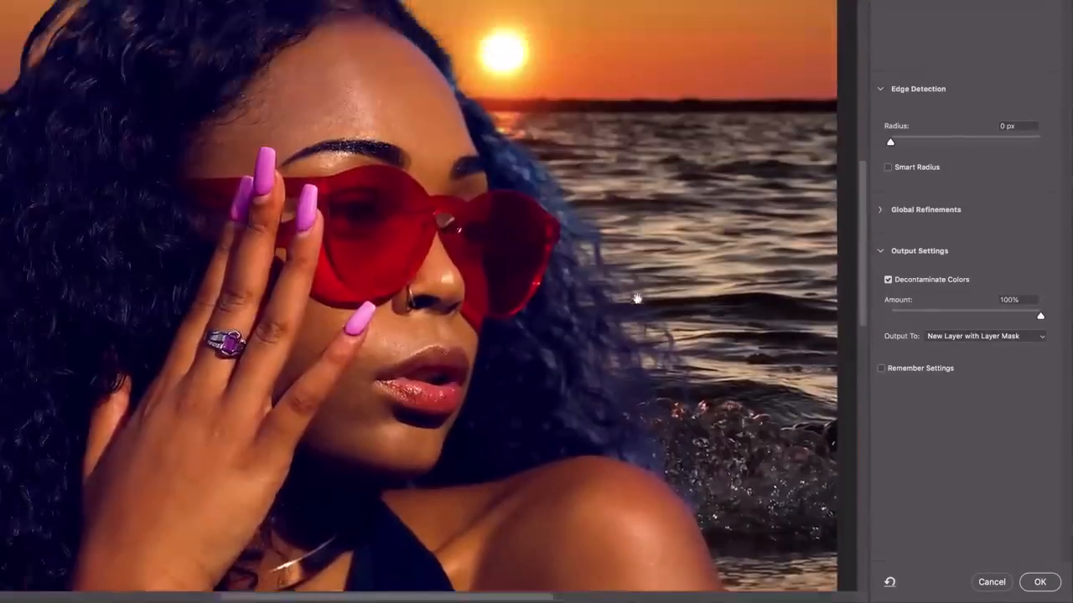
{"action": "scroll", "coordinate": [536, 265], "scroll_direction": "right", "scroll_amount": 4}
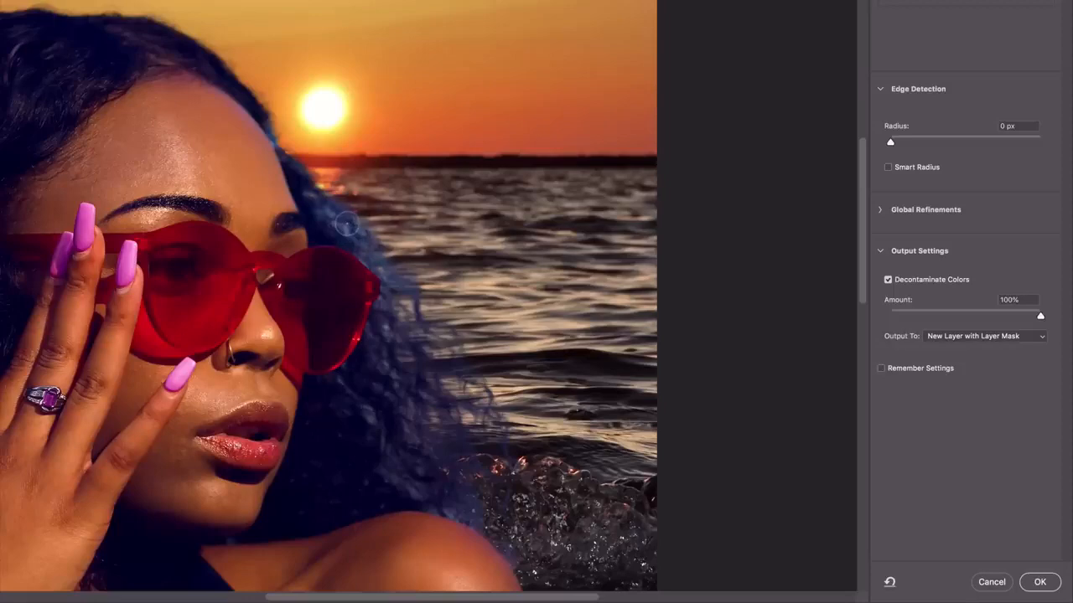
{"action": "scroll", "coordinate": [346, 223], "scroll_direction": "up", "scroll_amount": 4}
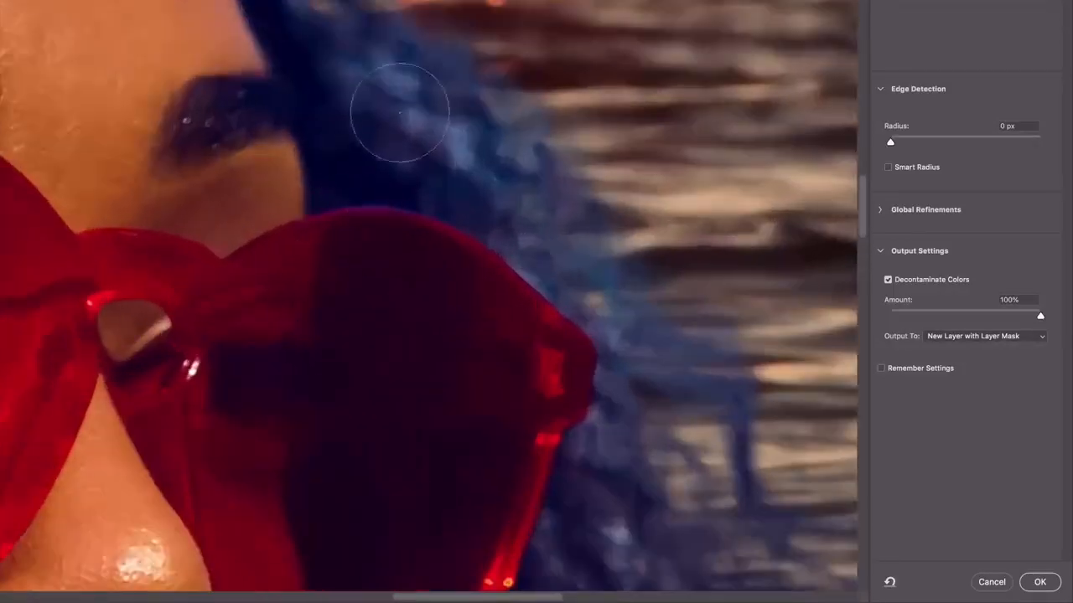
{"action": "mouse_move", "coordinate": [396, 84]}
{"action": "left_mouse_down"}
{"action": "mouse_move", "coordinate": [438, 136]}
{"action": "mouse_move", "coordinate": [483, 143]}
{"action": "left_mouse_up"}
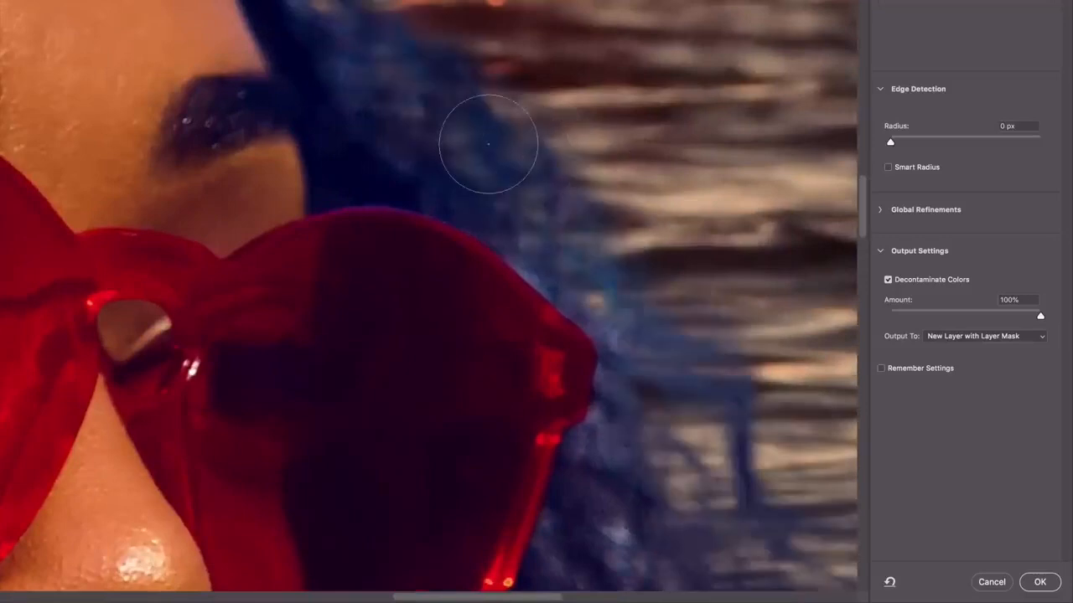
{"action": "left_click_drag", "start_coordinate": [549, 308], "coordinate": [380, 135]}
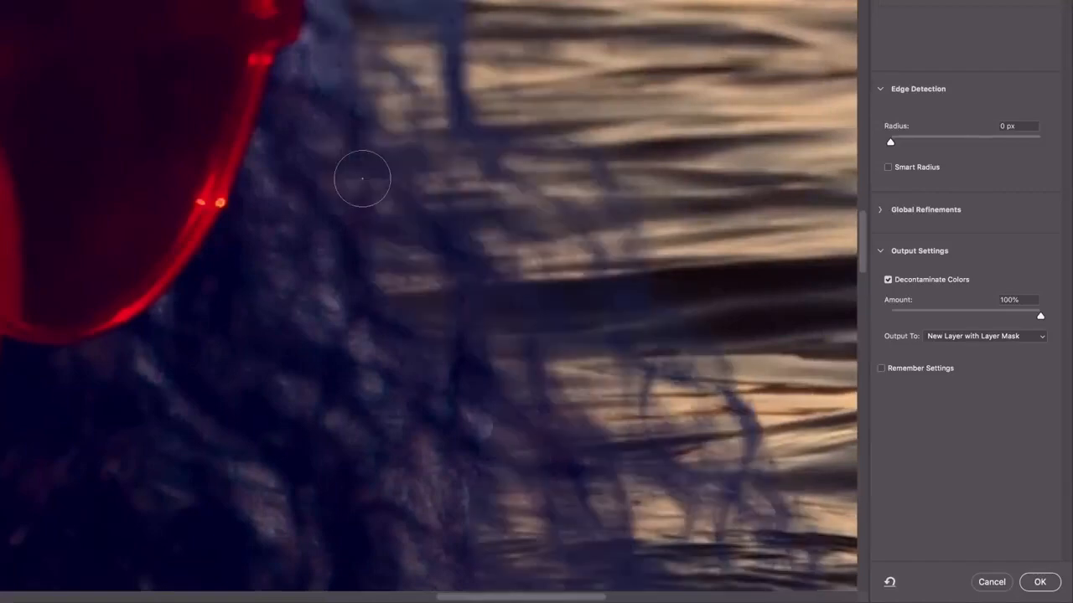
{"action": "scroll", "coordinate": [362, 178], "scroll_direction": "down", "scroll_amount": 5}
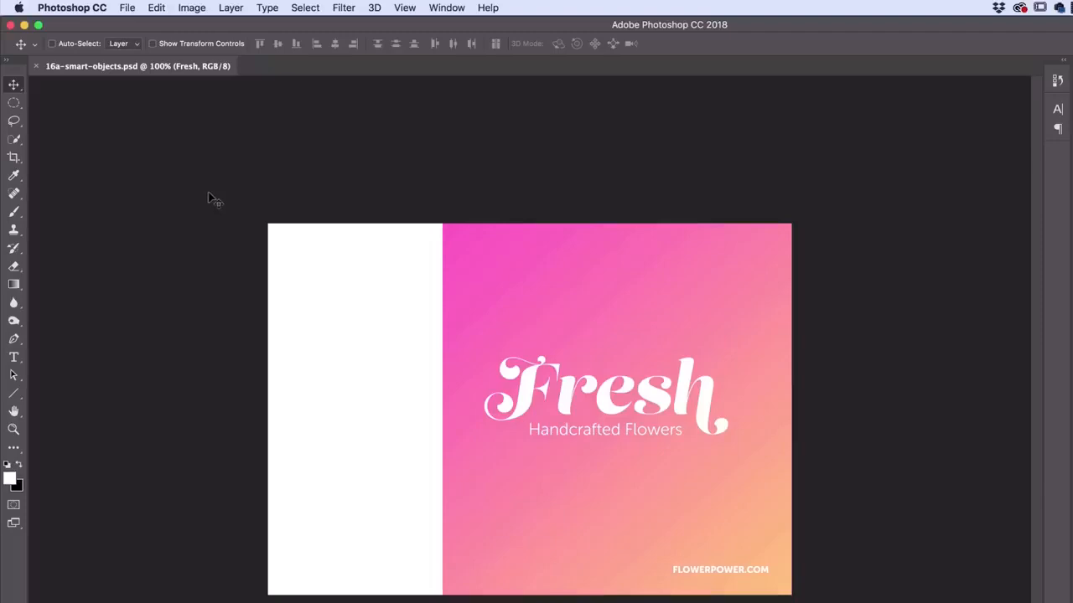
Open 16b-smart-objects-nordwood-themes-unsplash.jpg from the Source Files folder
{"action": "left_click", "coordinate": [129, 7]}
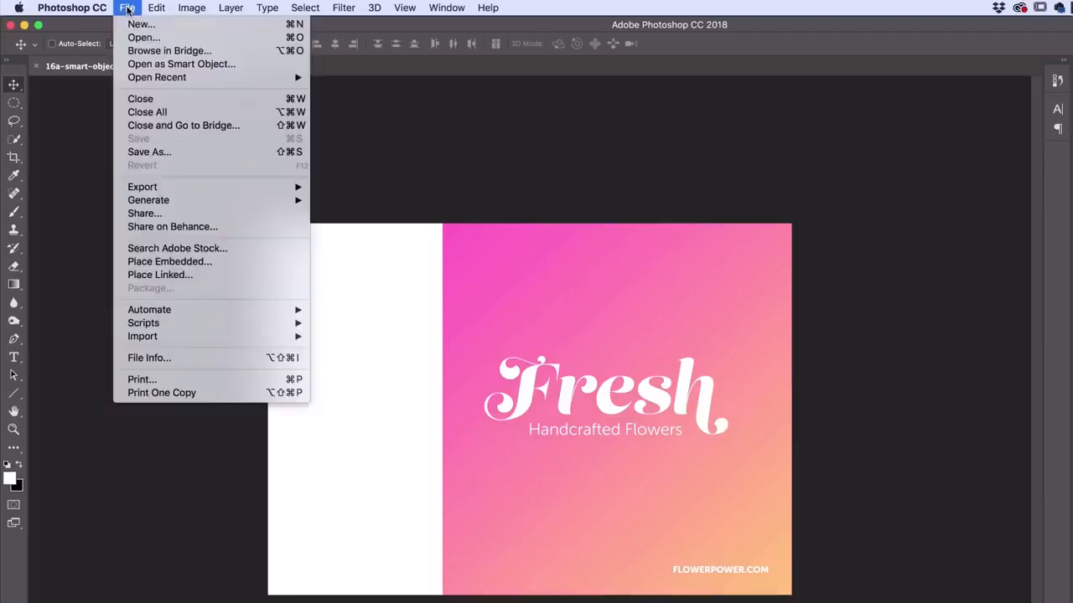
{"action": "left_click", "coordinate": [139, 37]}
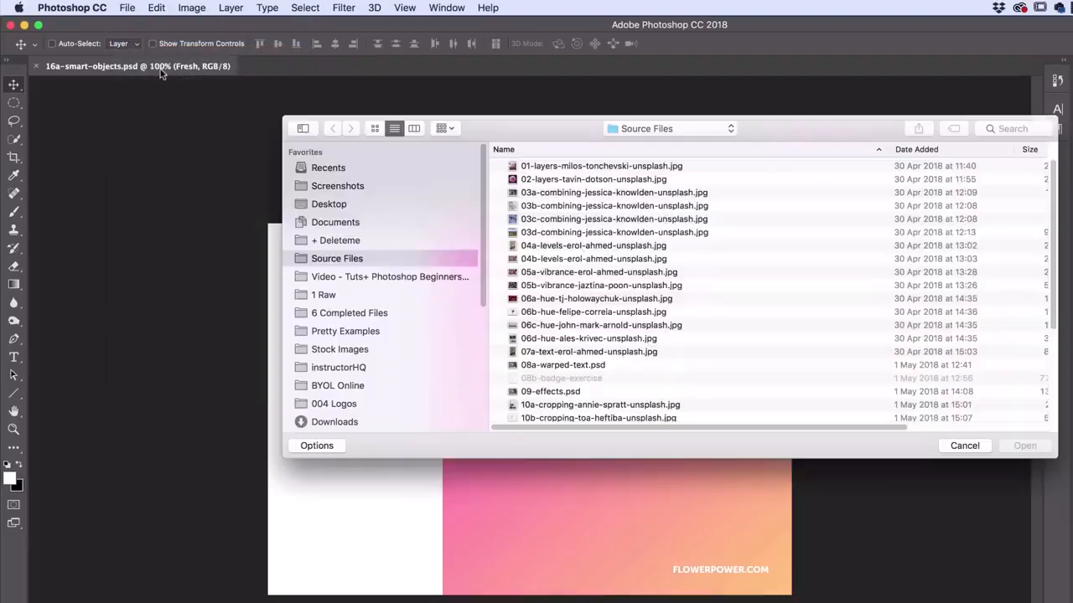
{"action": "scroll", "coordinate": [597, 302], "scroll_direction": "down", "scroll_amount": 5}
{"action": "left_click", "coordinate": [554, 404]}
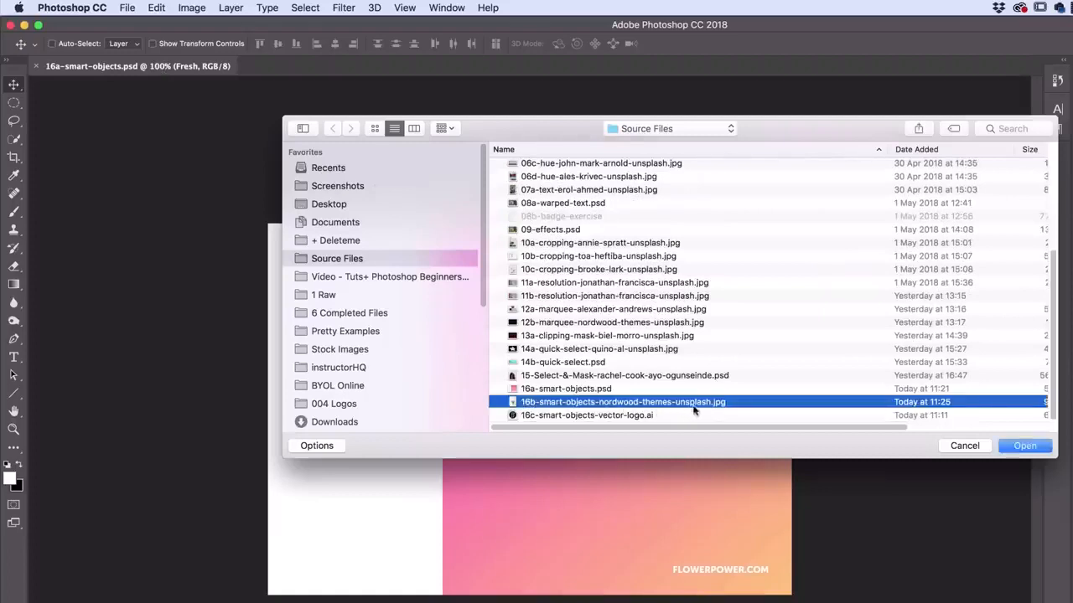
{"action": "left_click", "coordinate": [1034, 446]}
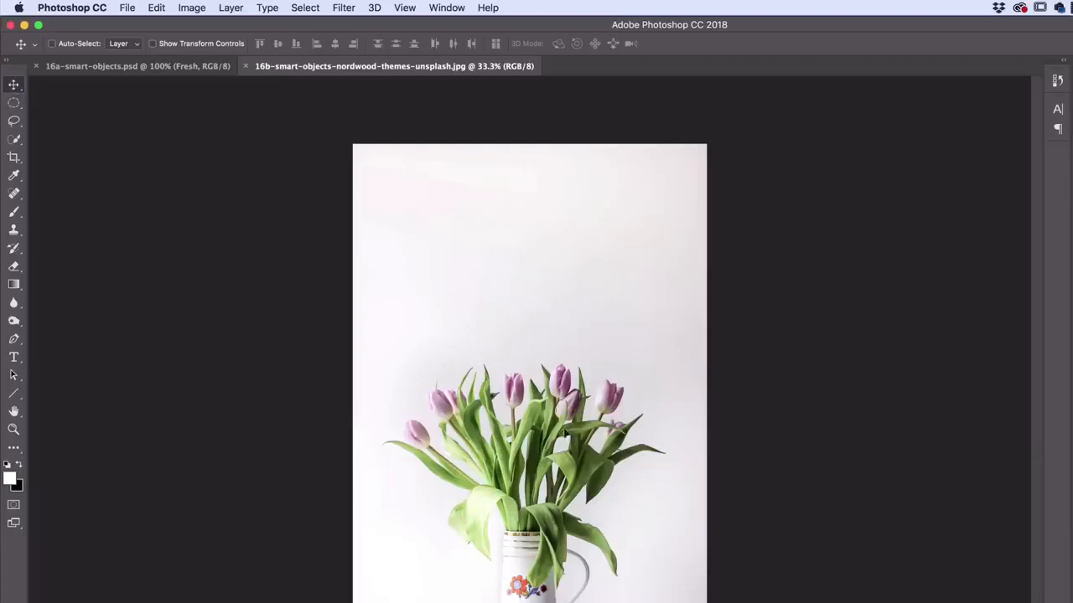
Copy the tulip photo into 16a-smart-objects.psd as a layer and shift it so the flower heads show on the canvas
{"action": "left_click_drag", "start_coordinate": [568, 436], "coordinate": [476, 342]}
{"action": "left_click_drag", "start_coordinate": [650, 455], "coordinate": [593, 432]}
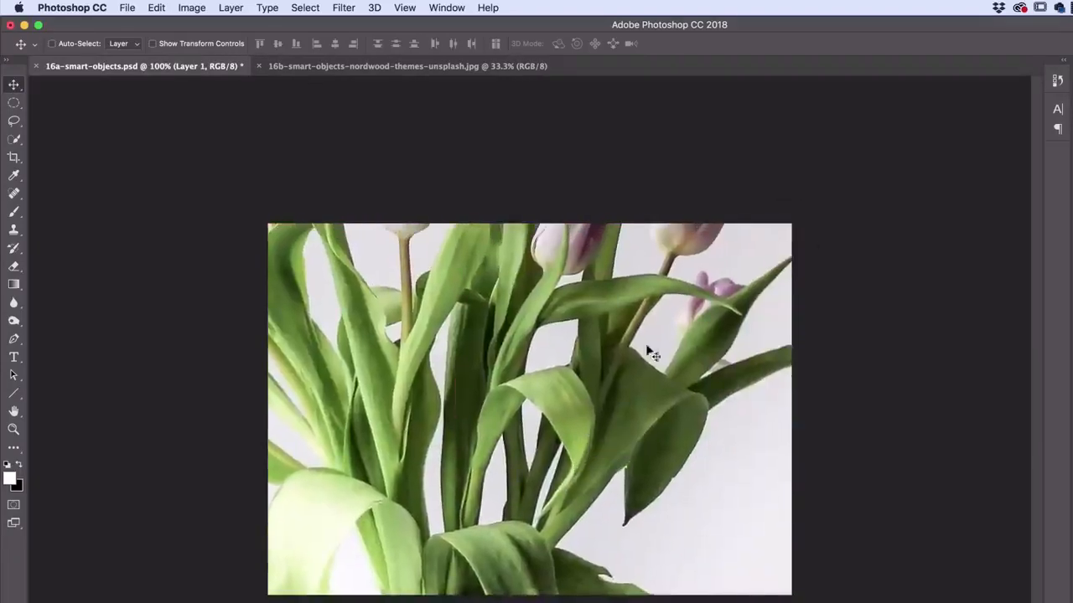
{"action": "left_click_drag", "start_coordinate": [649, 343], "coordinate": [638, 450]}
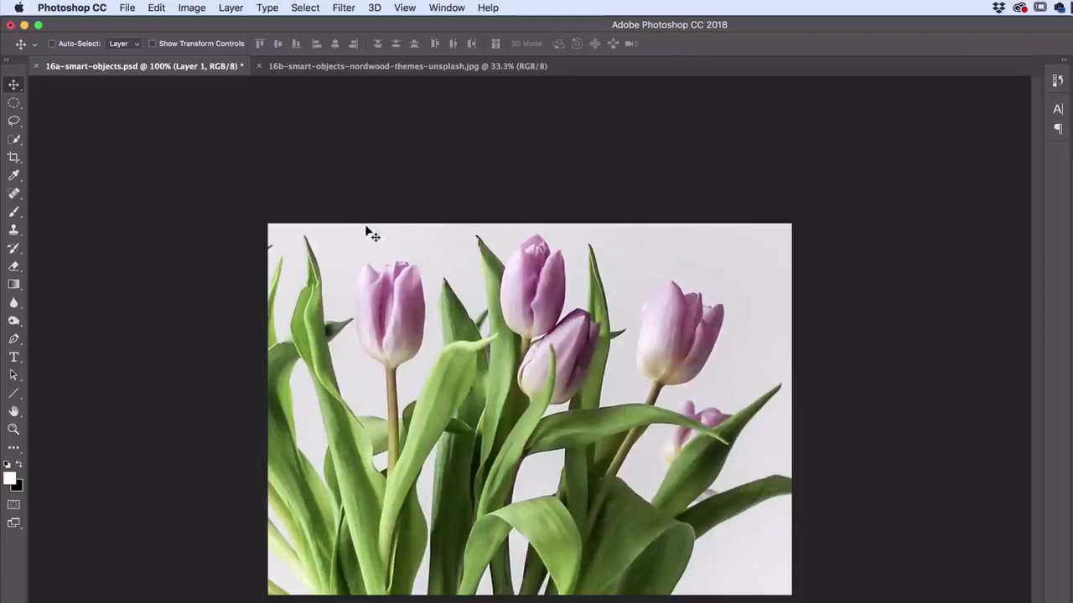
Scale the tulip layer down to about 9.9% with Free Transform and place it in the lower part of the white strip
{"action": "left_click", "coordinate": [155, 9]}
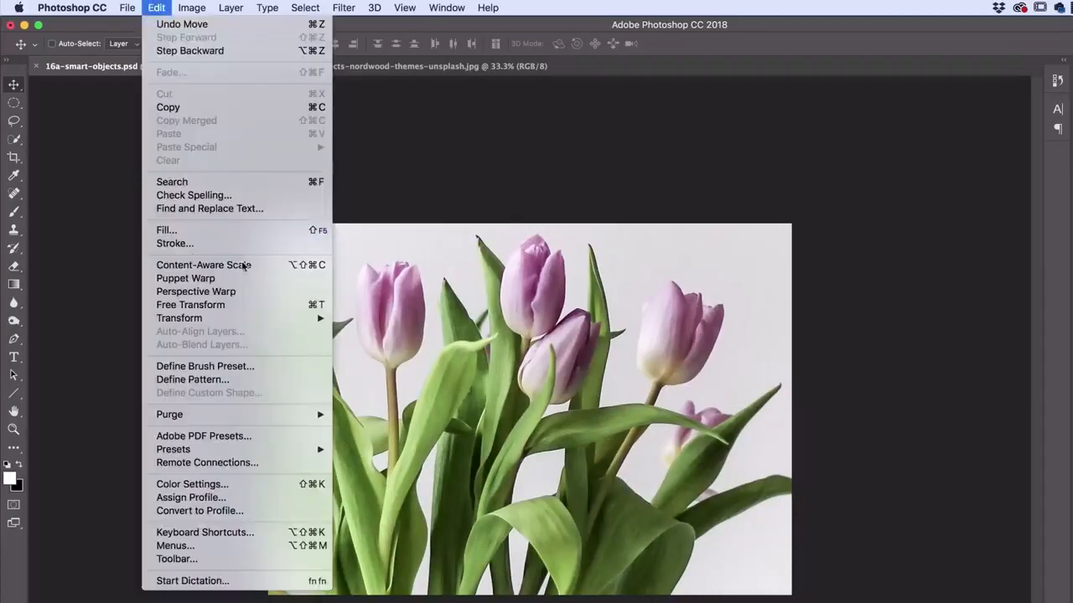
{"action": "left_click", "coordinate": [266, 307]}
{"action": "key", "text": "super+minus"}
{"action": "key", "text": "super+minus"}
{"action": "key", "text": "super+minus"}
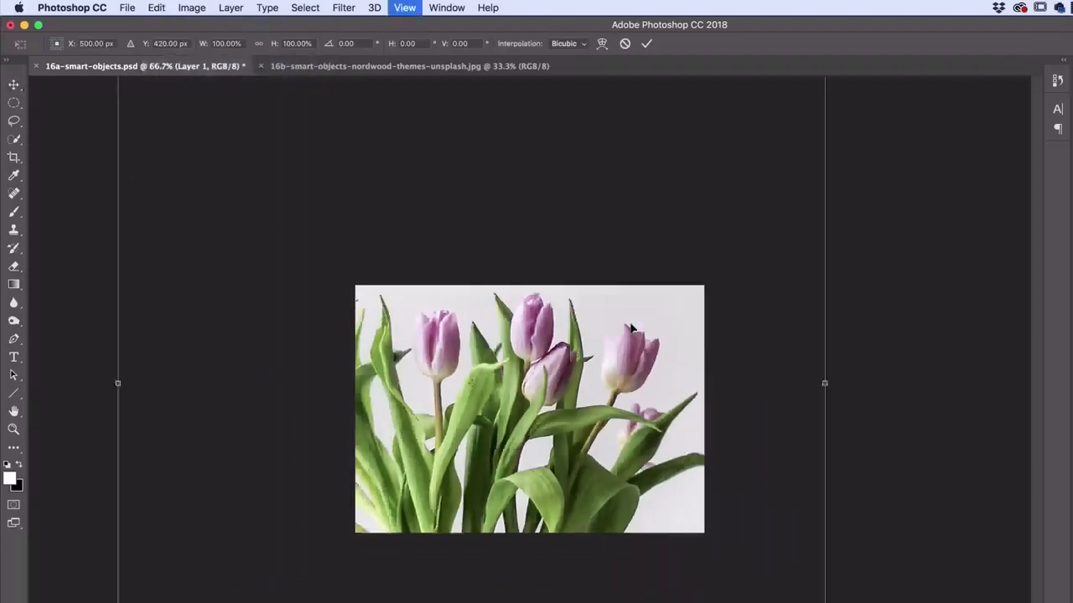
{"action": "left_click_drag", "start_coordinate": [681, 131], "coordinate": [672, 136]}
{"action": "left_click_drag", "start_coordinate": [598, 222], "coordinate": [480, 433]}
{"action": "key", "text": "super+1"}
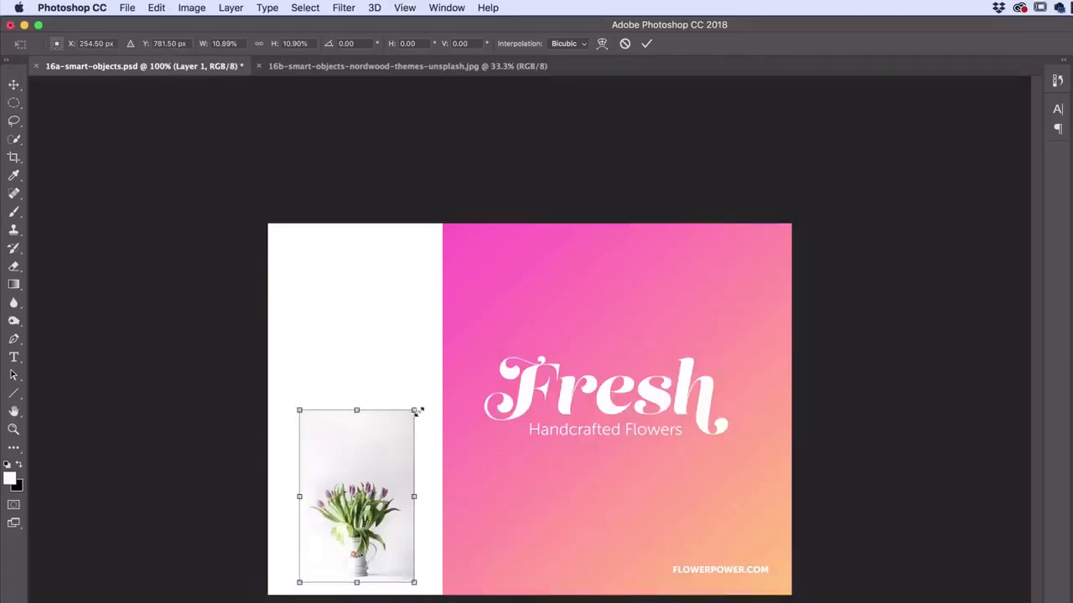
{"action": "left_click_drag", "start_coordinate": [414, 411], "coordinate": [403, 426]}
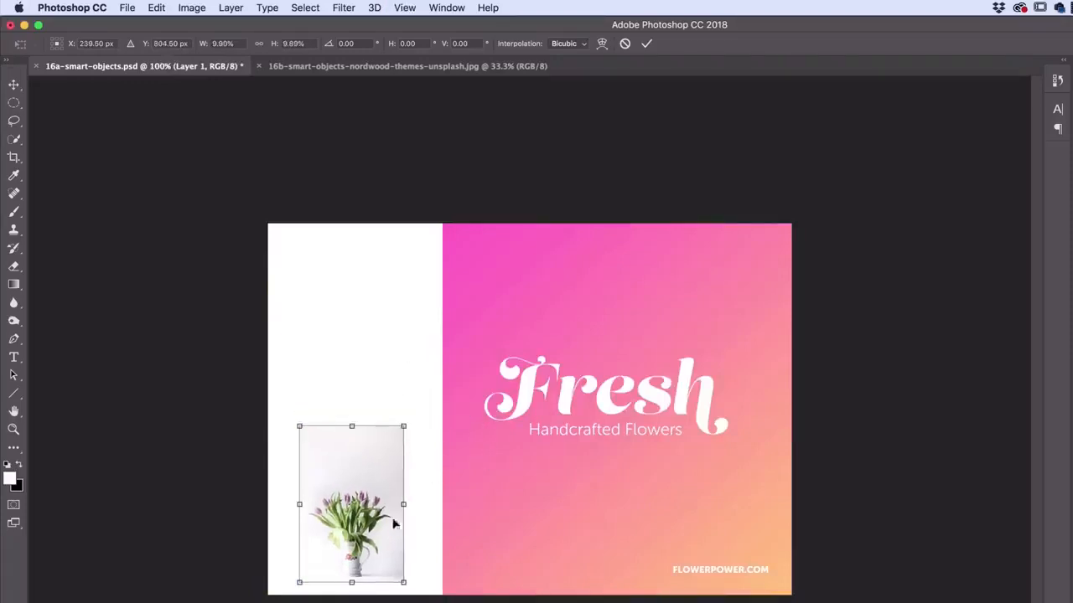
{"action": "mouse_move", "coordinate": [377, 531]}
{"action": "left_mouse_down"}
{"action": "mouse_move", "coordinate": [374, 372]}
{"action": "mouse_move", "coordinate": [386, 535]}
{"action": "mouse_move", "coordinate": [381, 514]}
{"action": "left_mouse_up"}
{"action": "key", "text": "Return"}
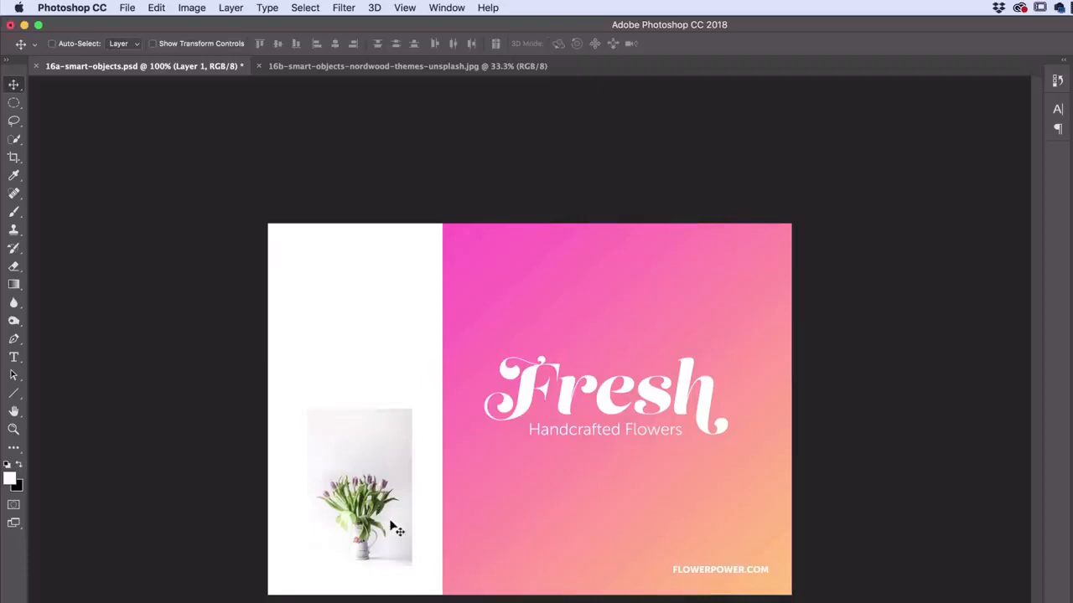
Enlarge the shrunken tulip layer to about 464% with Free Transform, and delete the layer
{"action": "key", "text": "super+t"}
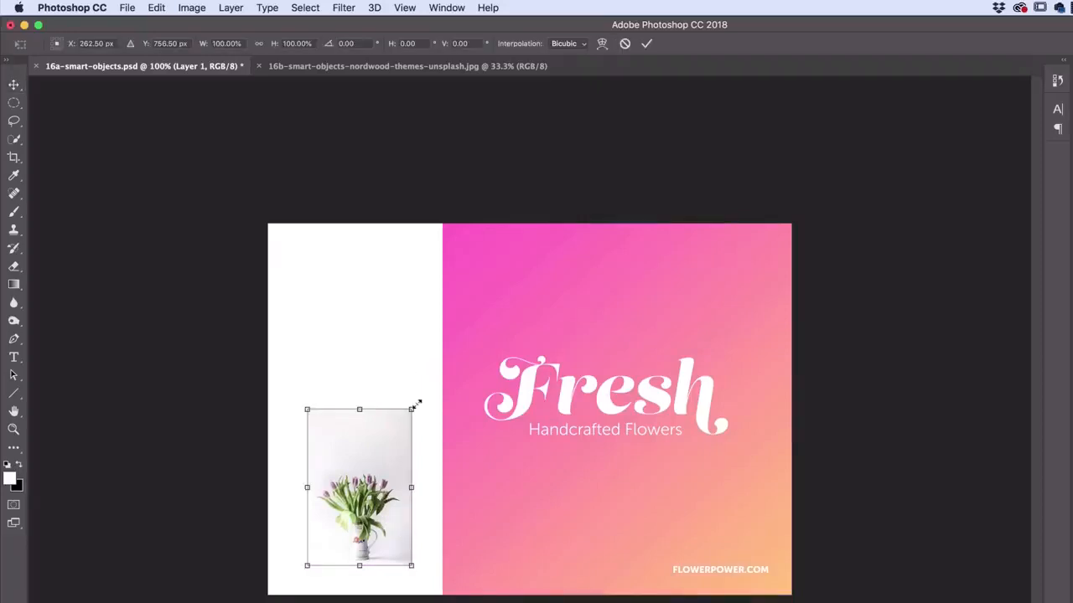
{"action": "left_click_drag", "start_coordinate": [418, 404], "coordinate": [622, 84]}
{"action": "left_click_drag", "start_coordinate": [531, 443], "coordinate": [503, 335]}
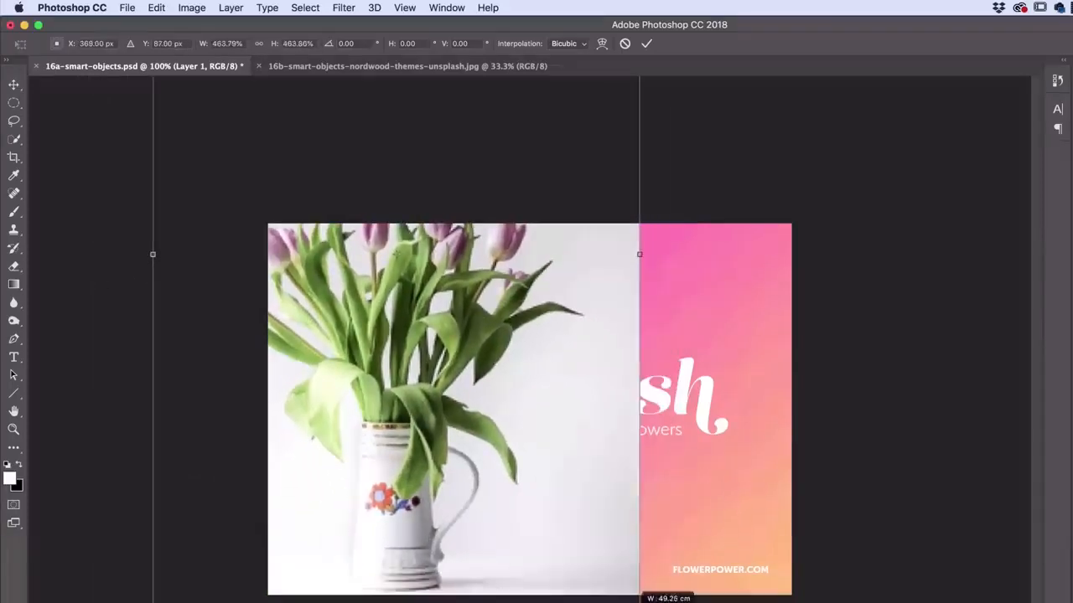
{"action": "key", "text": "Return"}
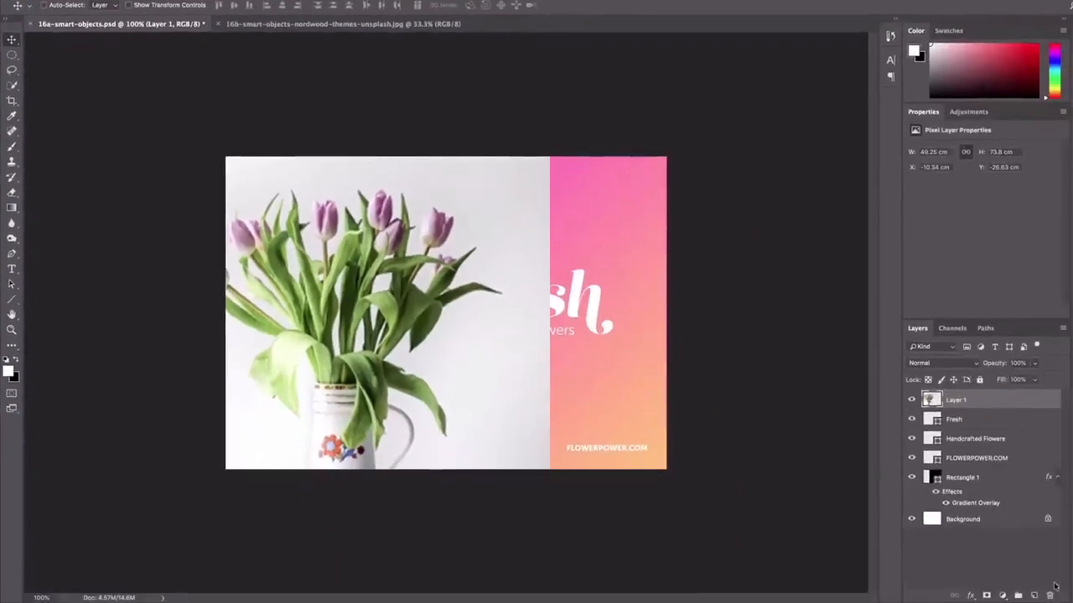
{"action": "left_click", "coordinate": [1050, 595]}
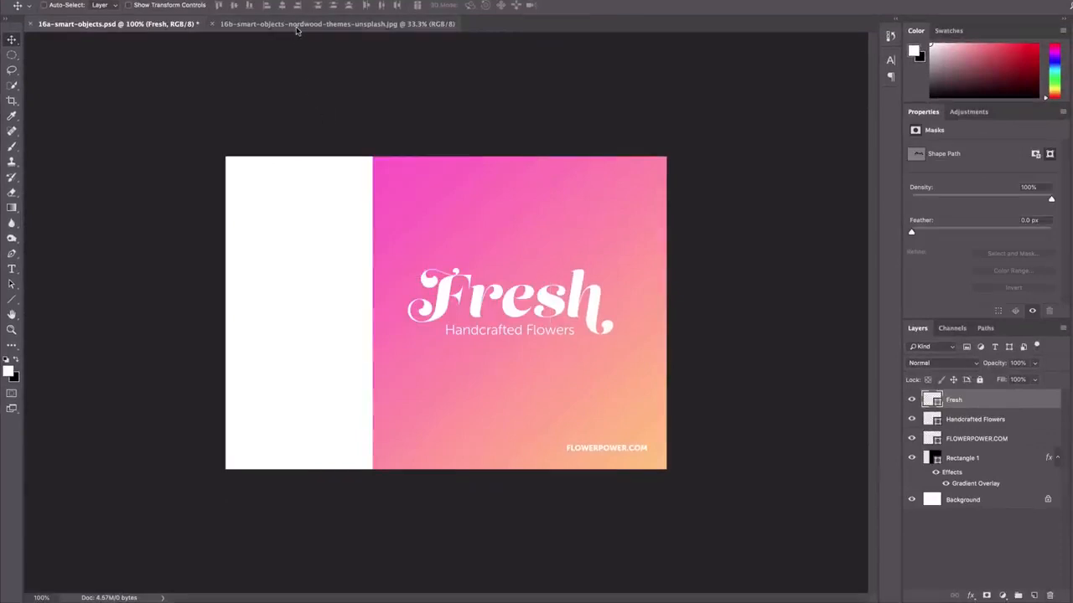
Copy the tulip photo into 16a-smart-objects.psd again and convert its layer to a Smart Object
{"action": "left_click", "coordinate": [300, 25]}
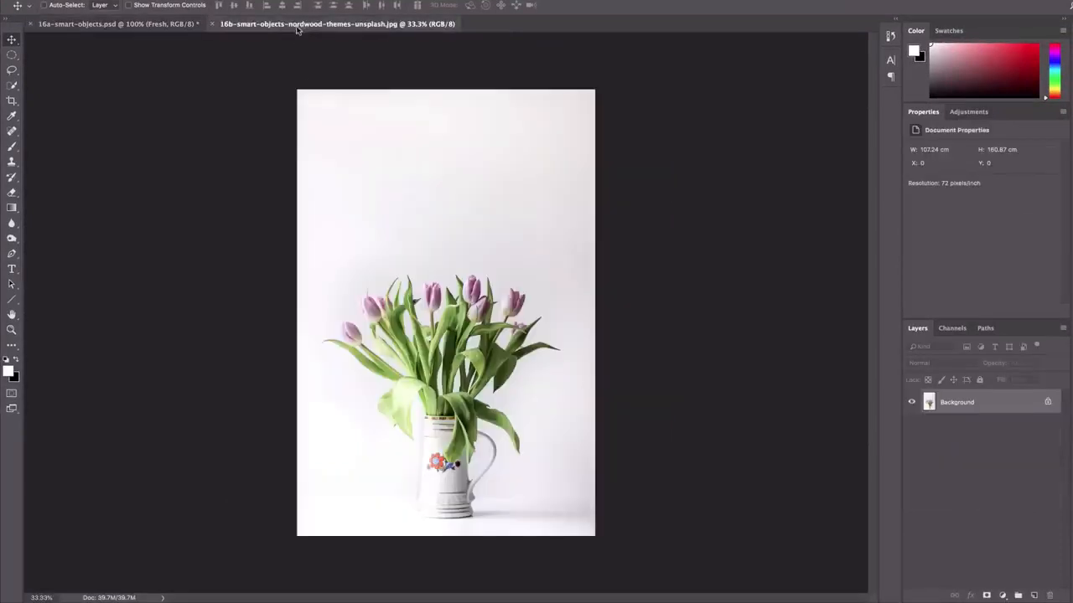
{"action": "left_click", "coordinate": [144, 23]}
{"action": "left_click_drag", "start_coordinate": [375, 292], "coordinate": [378, 298]}
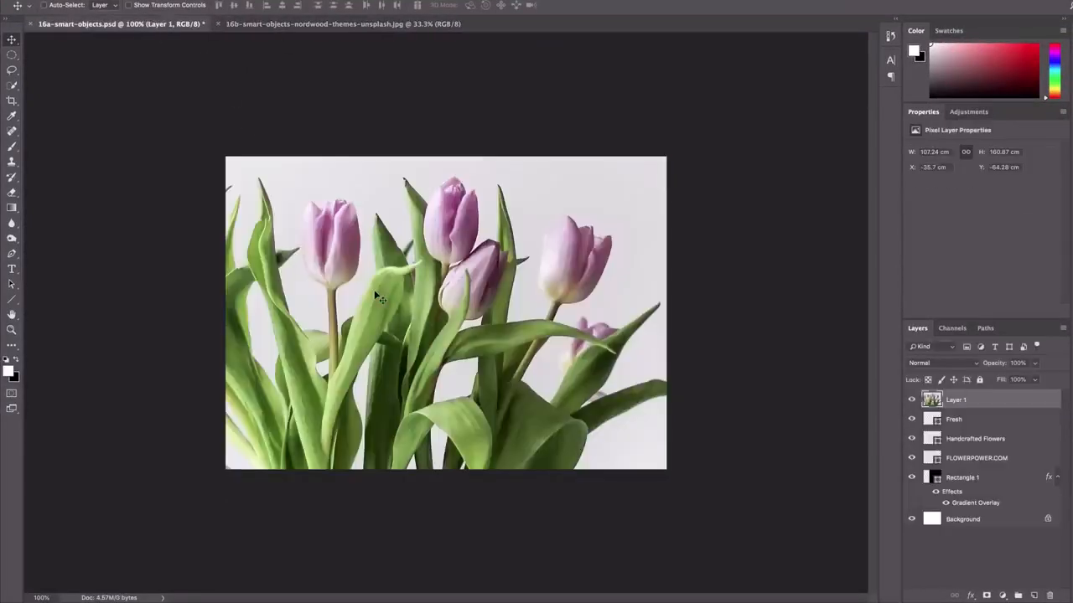
{"action": "right_click", "coordinate": [960, 403]}
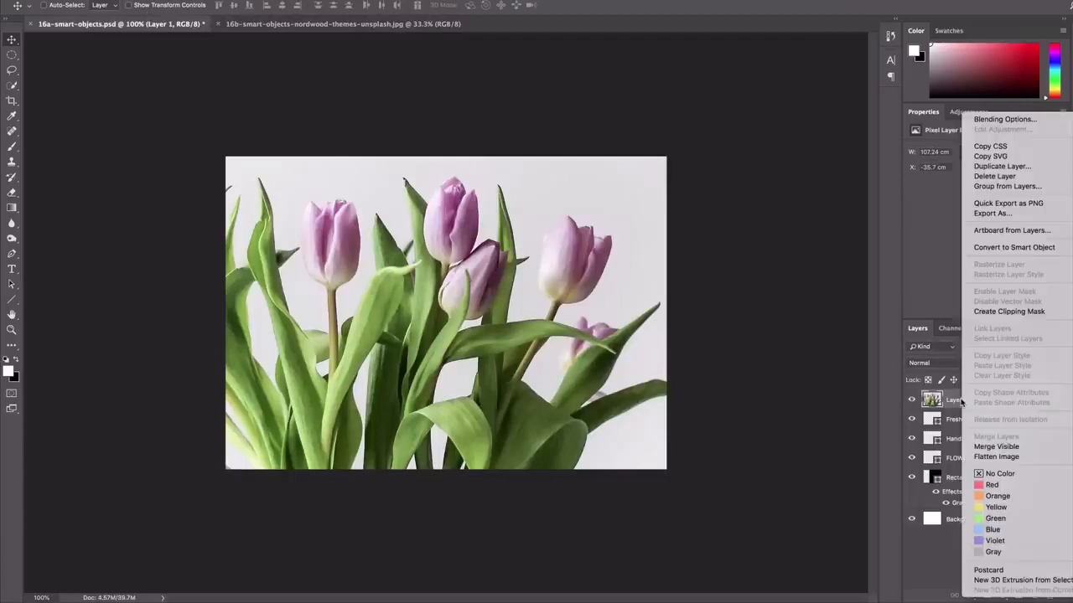
{"action": "left_click", "coordinate": [993, 248]}
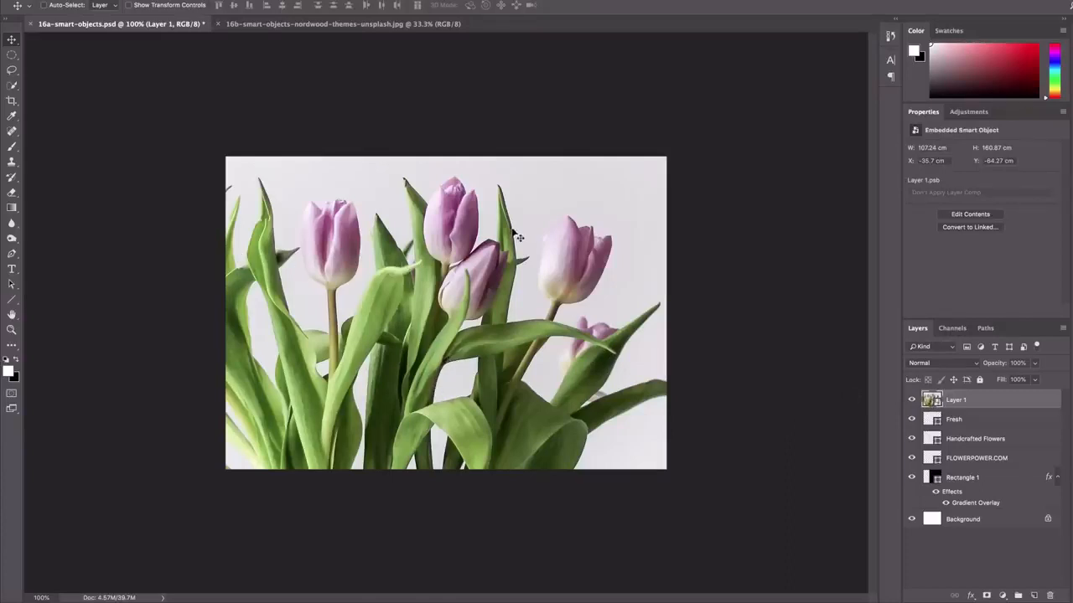
{"action": "key", "text": "ctrl+t"}
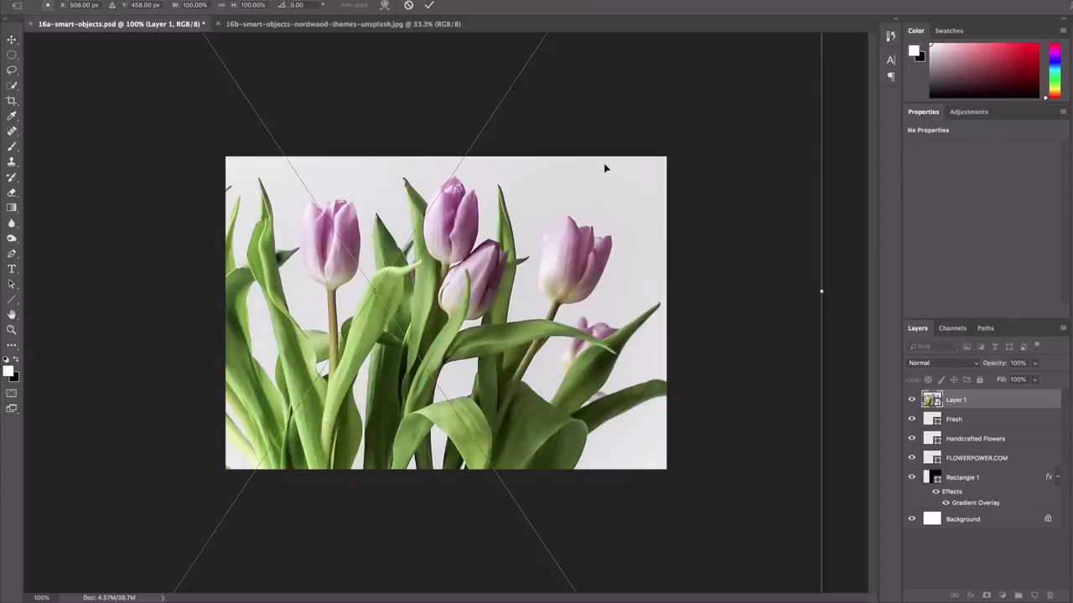
{"action": "key", "text": "ctrl+minus"}
{"action": "key", "text": "ctrl+minus"}
{"action": "left_click_drag", "start_coordinate": [574, 84], "coordinate": [390, 316]}
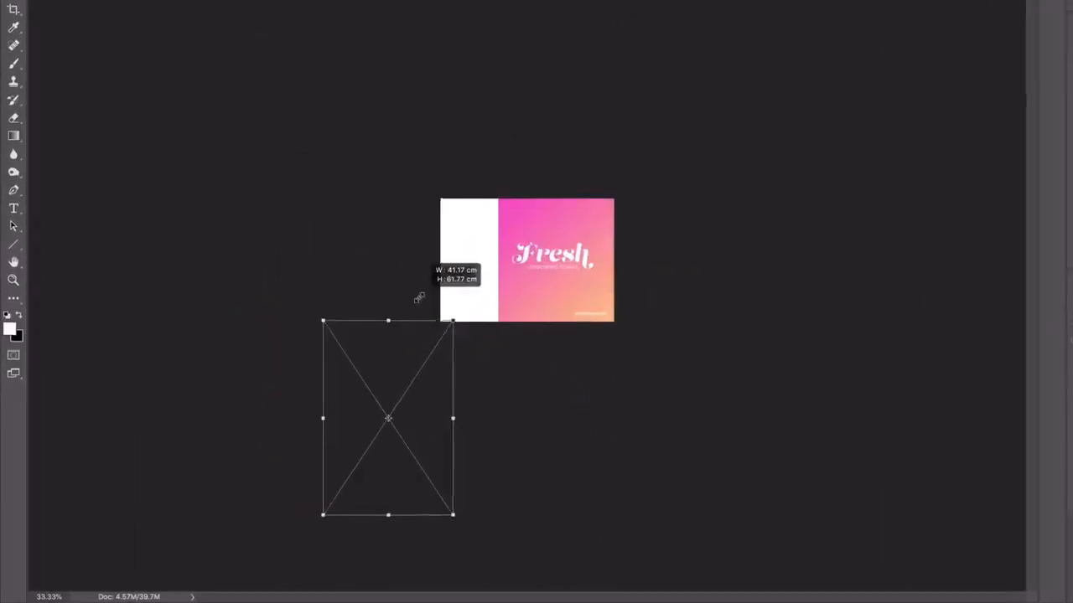
{"action": "left_click_drag", "start_coordinate": [465, 264], "coordinate": [477, 235]}
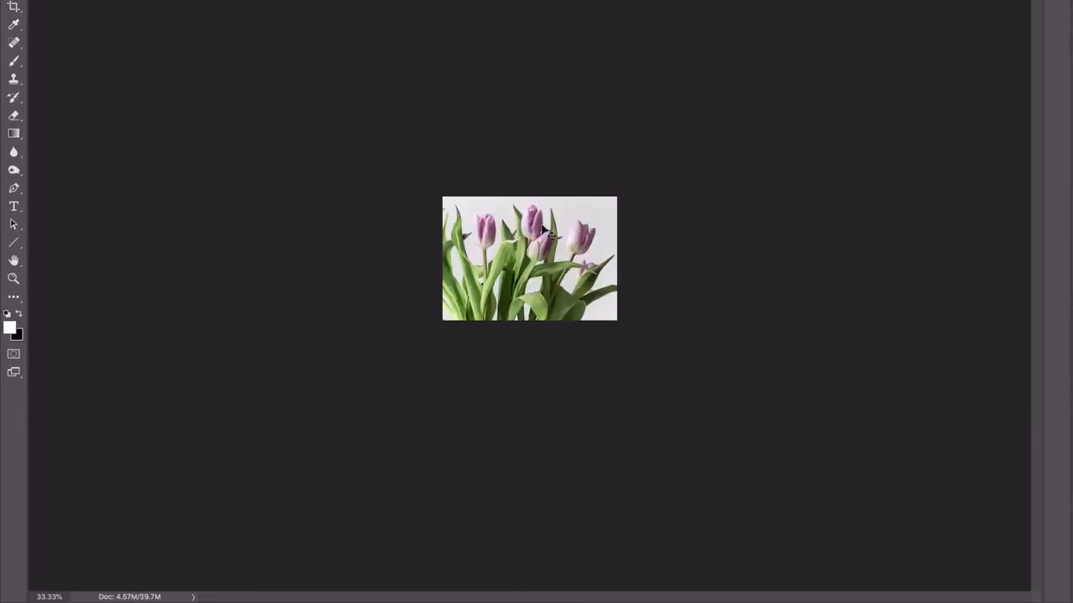
Scale the tulip Smart Object down with Free Transform to a small picture in the lower part of the white strip
{"action": "key", "text": "ctrl+t"}
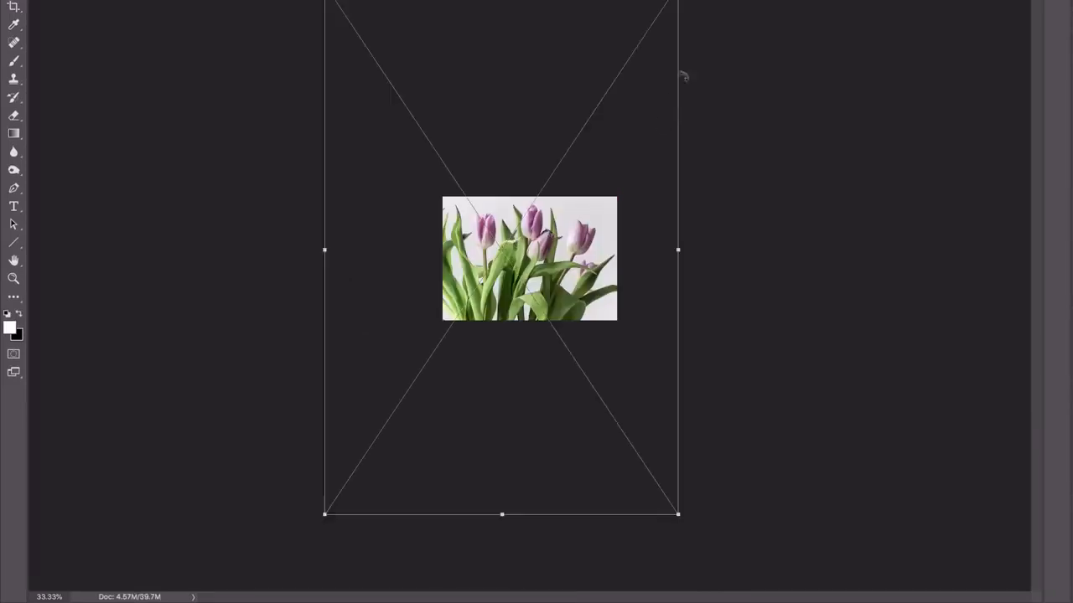
{"action": "left_click_drag", "start_coordinate": [677, 4], "coordinate": [472, 287]}
{"action": "key", "text": "Return"}
{"action": "key", "text": "ctrl+plus"}
{"action": "key", "text": "ctrl+plus"}
{"action": "key", "text": "ctrl+plus"}
{"action": "key", "text": "ctrl+plus"}
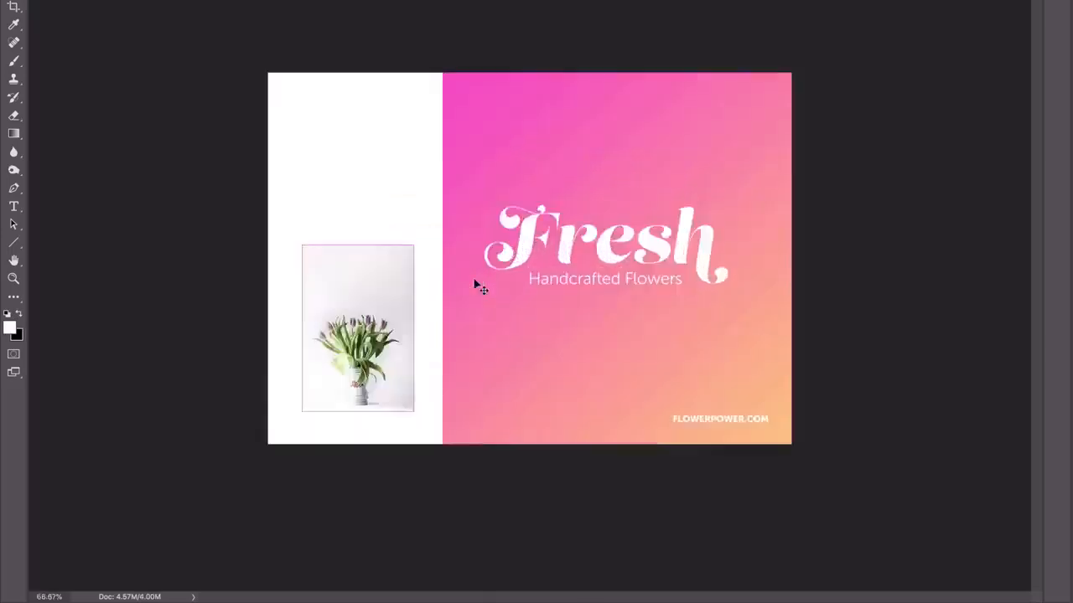
{"action": "scroll", "coordinate": [486, 378], "scroll_direction": "left", "scroll_amount": 5}
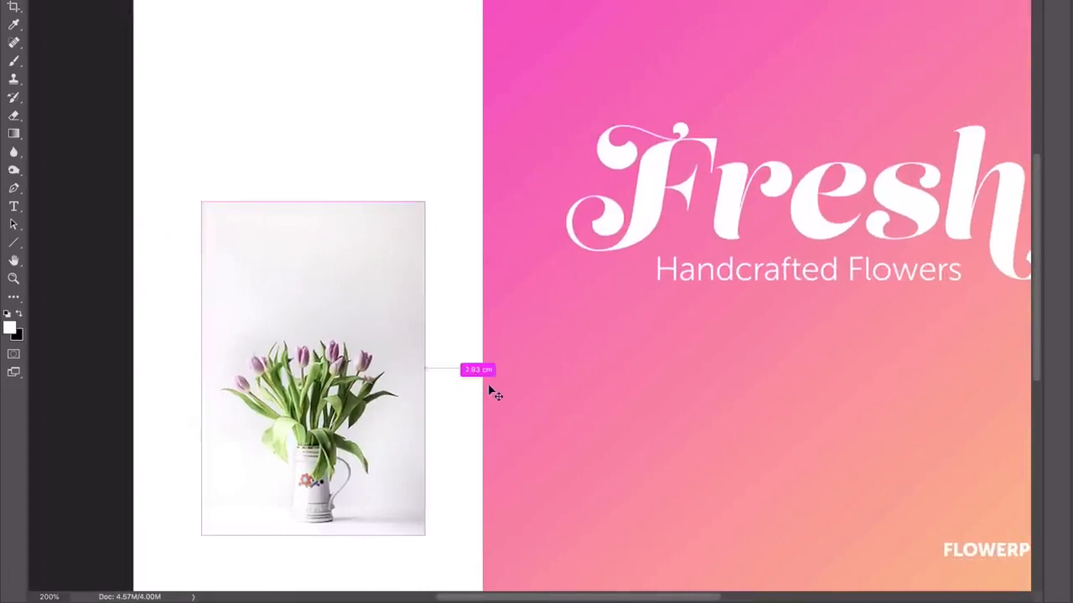
Enlarge the tulip Smart Object with Free Transform until it covers about two thirds of the canvas width, and examine its sharpness
{"action": "key", "text": "ctrl+minus"}
{"action": "key", "text": "ctrl+minus"}
{"action": "key", "text": "ctrl+minus"}
{"action": "left_click_drag", "start_coordinate": [491, 391], "coordinate": [488, 386]}
{"action": "left_click_drag", "start_coordinate": [454, 249], "coordinate": [553, 95]}
{"action": "left_click_drag", "start_coordinate": [509, 281], "coordinate": [539, 179]}
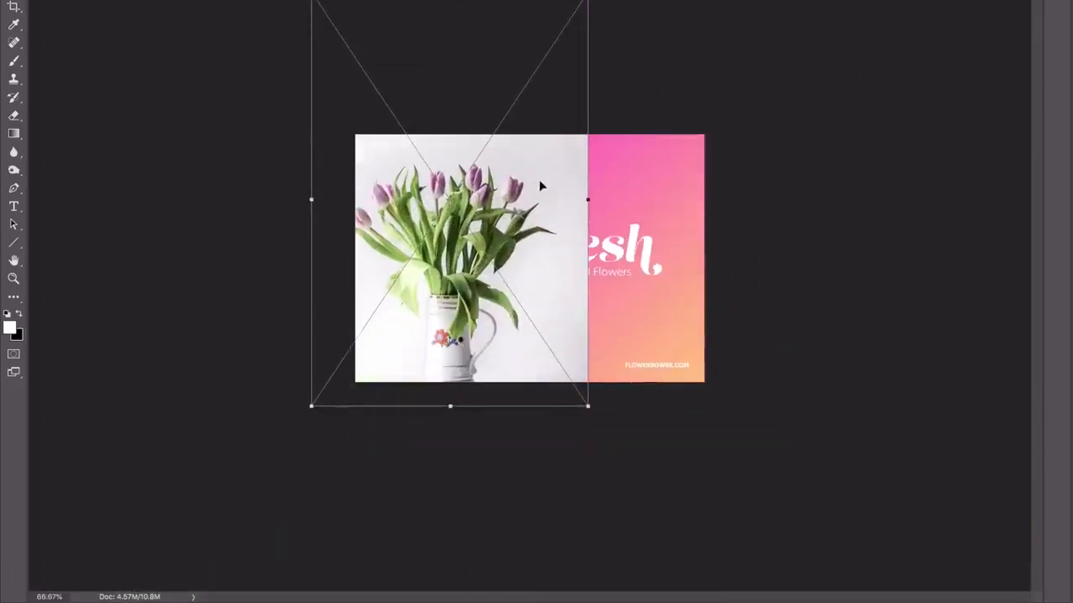
{"action": "scroll", "coordinate": [539, 179], "scroll_direction": "up", "scroll_amount": 3}
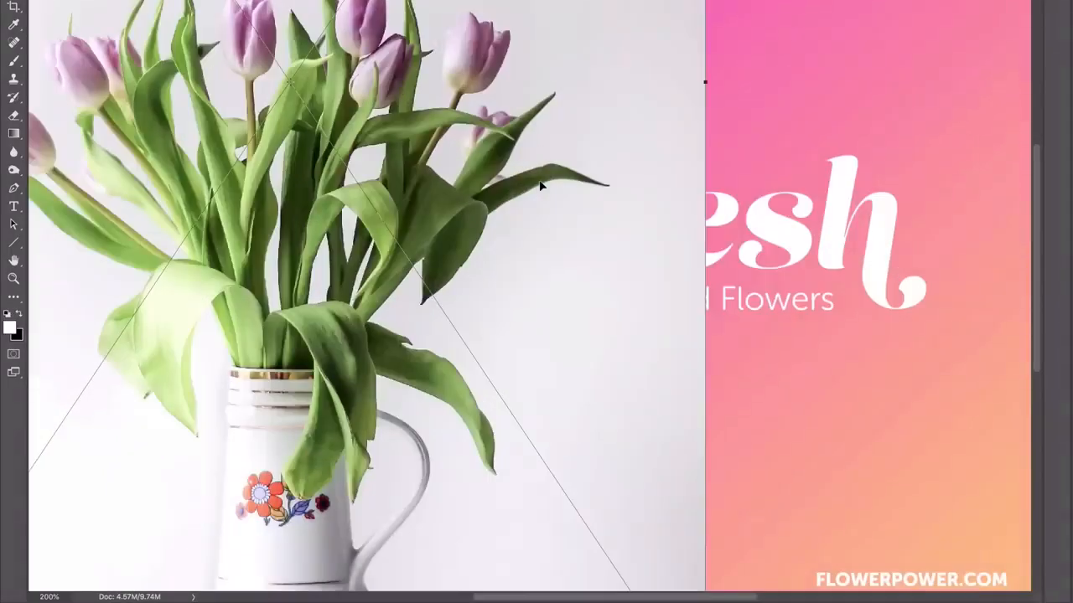
{"action": "scroll", "coordinate": [539, 183], "scroll_direction": "down", "scroll_amount": 2}
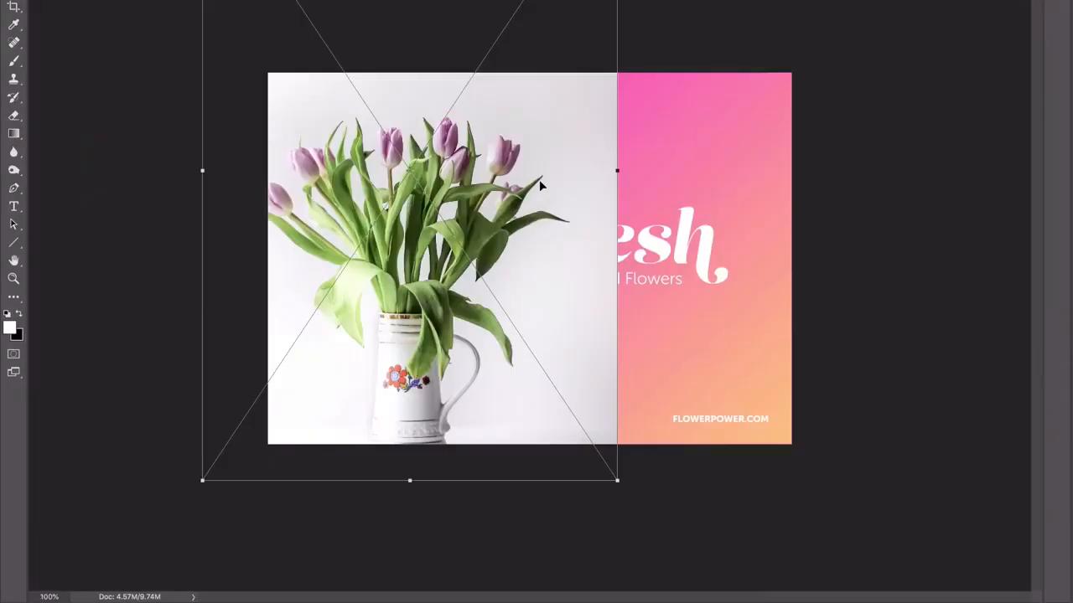
{"action": "scroll", "coordinate": [538, 179], "scroll_direction": "down", "scroll_amount": 1}
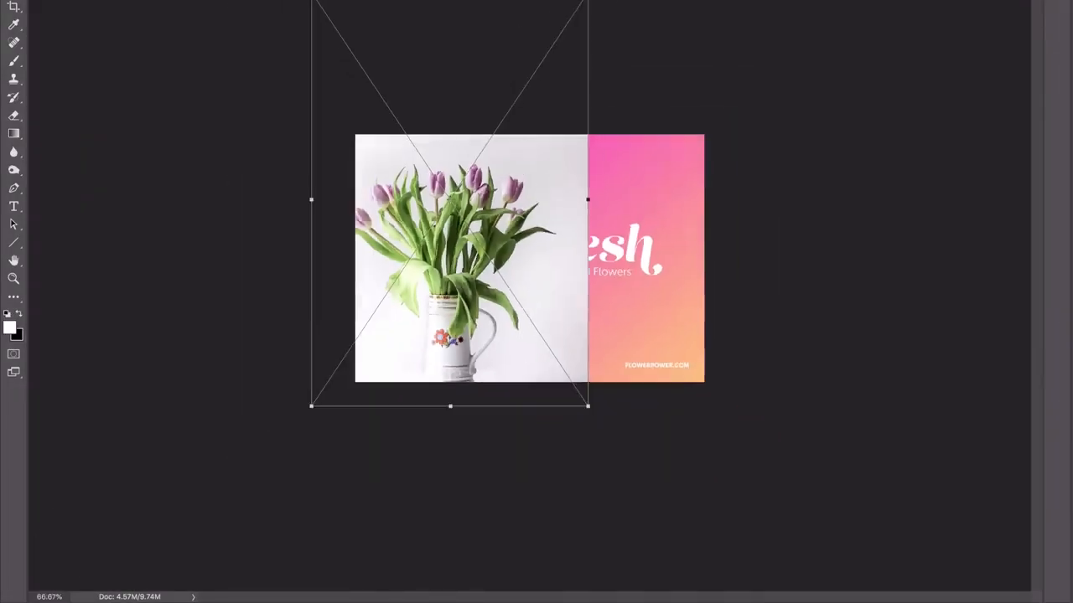
Reduce the tulip Smart Object to about 35.8 × 53.6 cm with its base on the canvas's lower edge, and move its layer below Rectangle 1
{"action": "left_click_drag", "start_coordinate": [586, 1], "coordinate": [548, 53]}
{"action": "left_click_drag", "start_coordinate": [507, 184], "coordinate": [530, 176]}
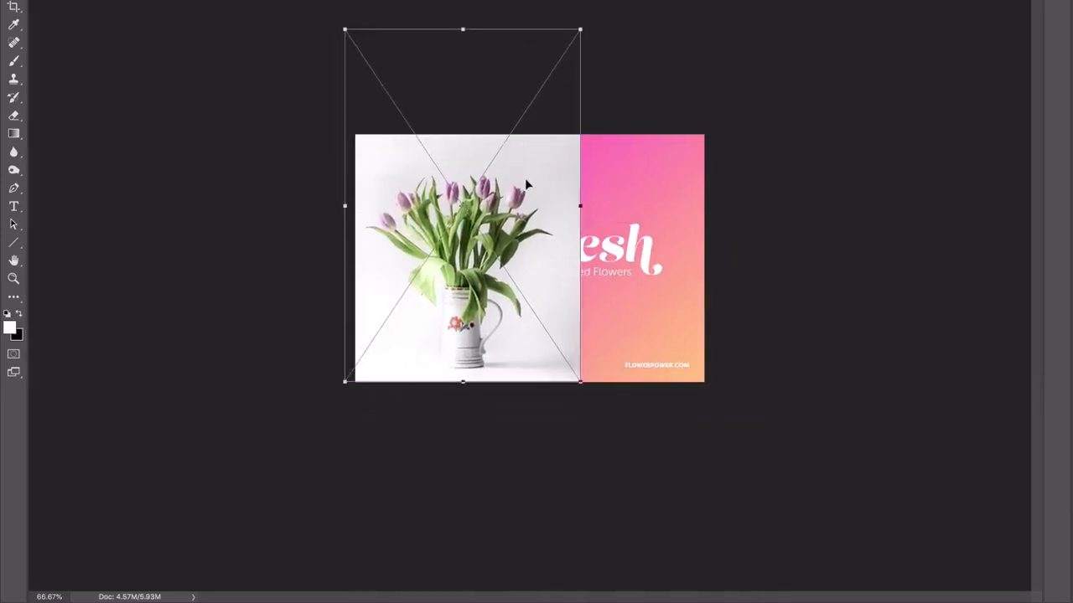
{"action": "key", "text": "Return"}
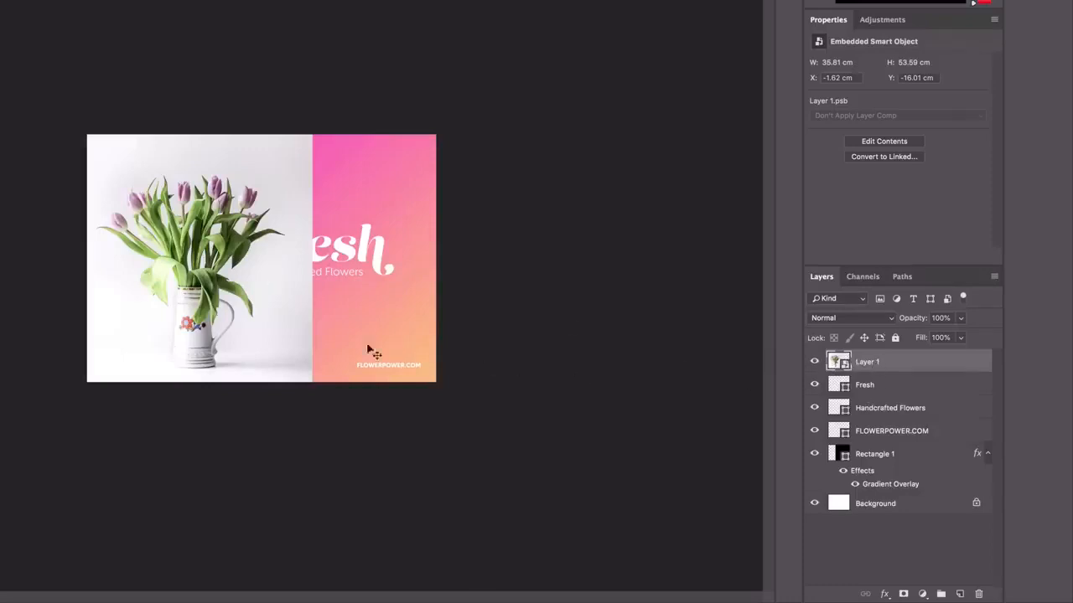
{"action": "left_click_drag", "start_coordinate": [233, 300], "coordinate": [226, 307]}
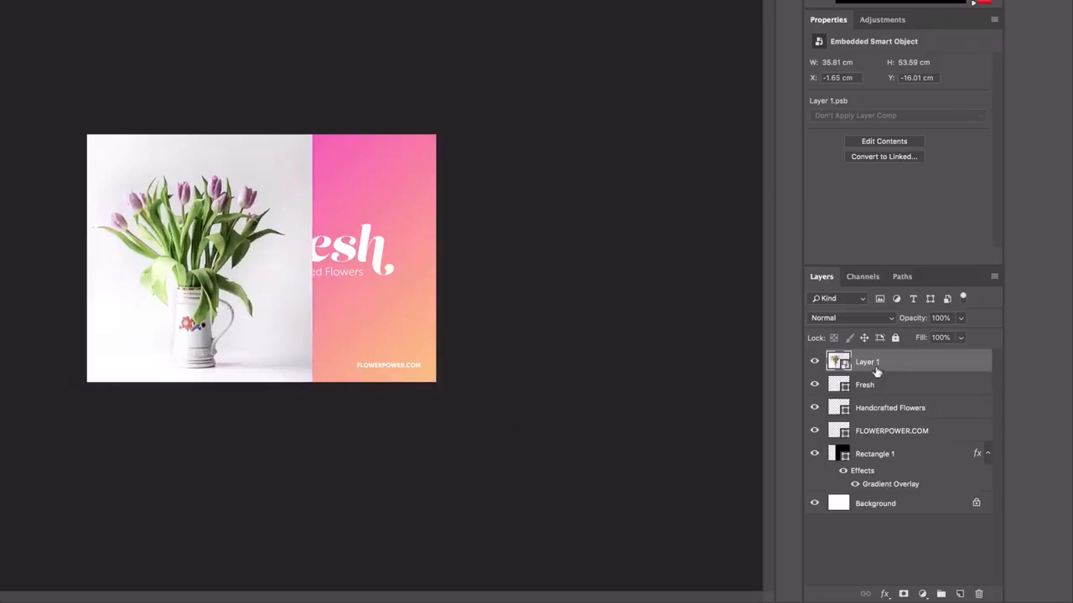
{"action": "left_click_drag", "start_coordinate": [876, 453], "coordinate": [877, 493]}
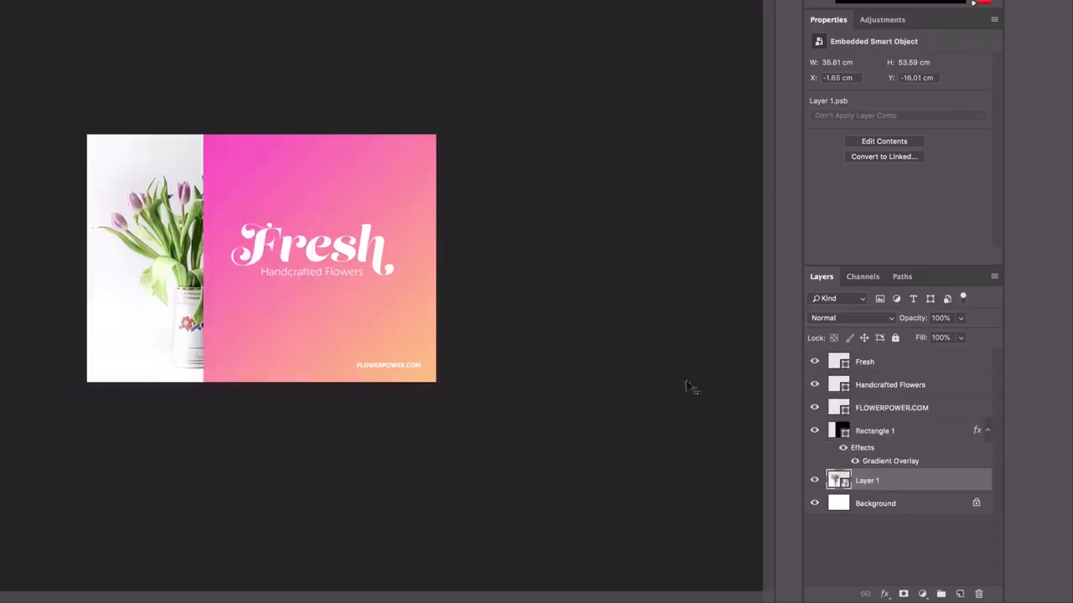
Select the Rectangle 1 layer, look at the Rectangle tool, and return to the Move tool
{"action": "left_click", "coordinate": [880, 434]}
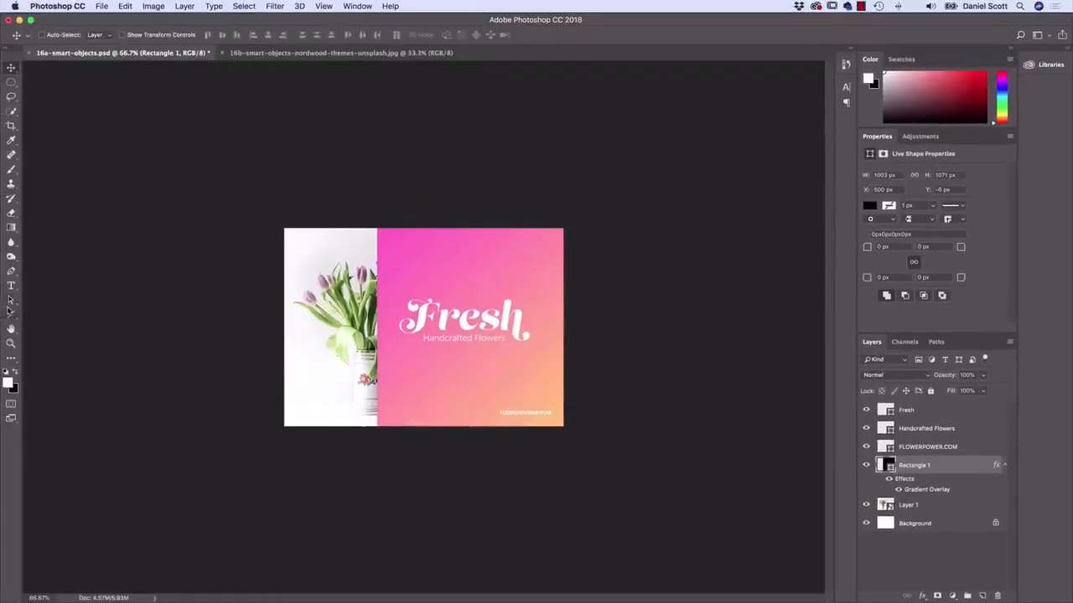
{"action": "left_click", "coordinate": [11, 314]}
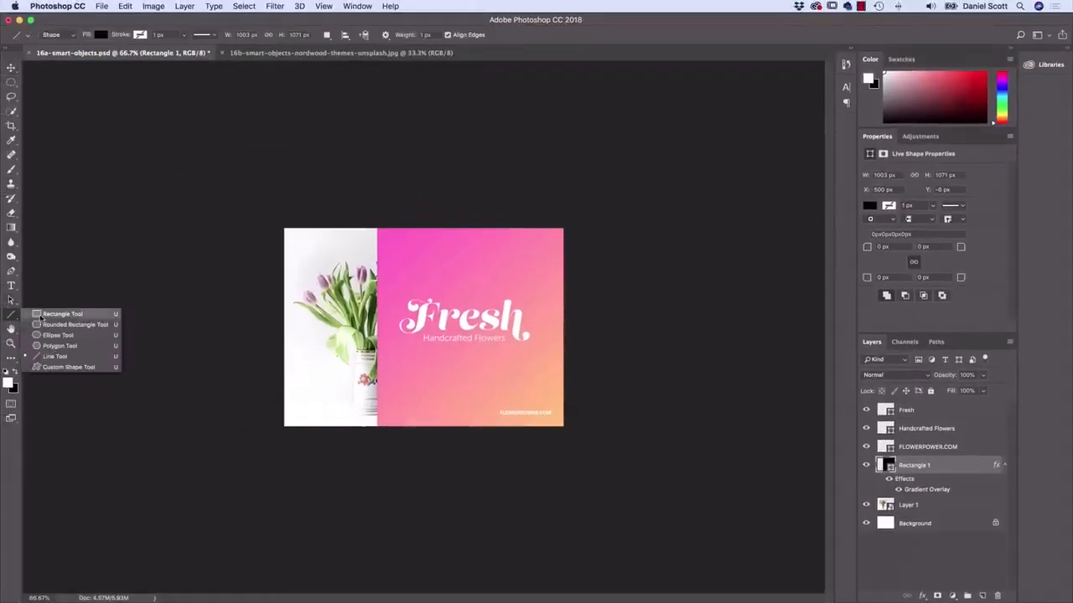
{"action": "left_click", "coordinate": [41, 317]}
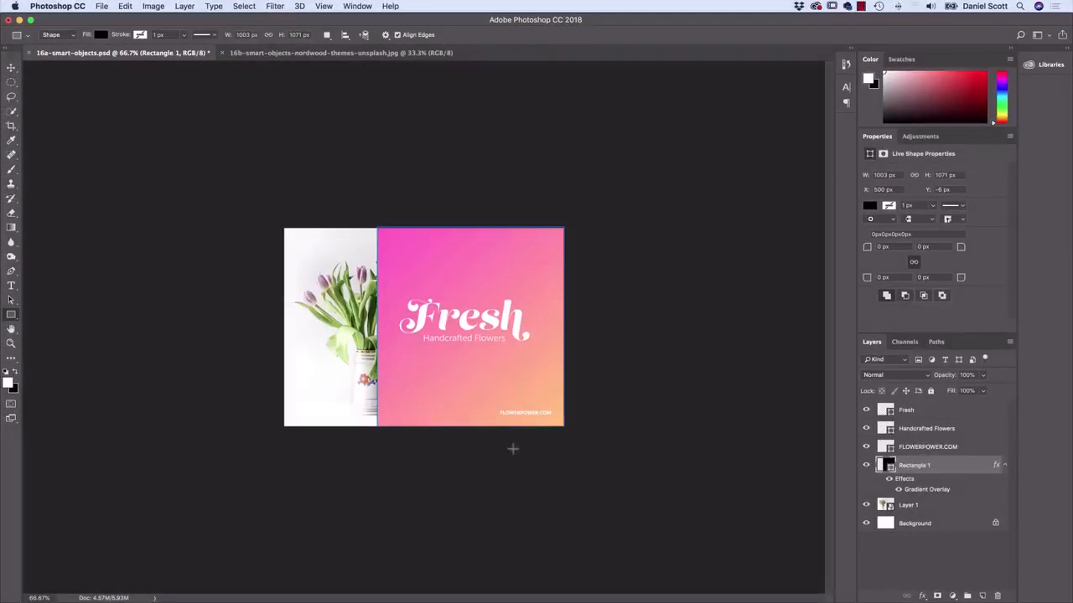
{"action": "left_click", "coordinate": [11, 67]}
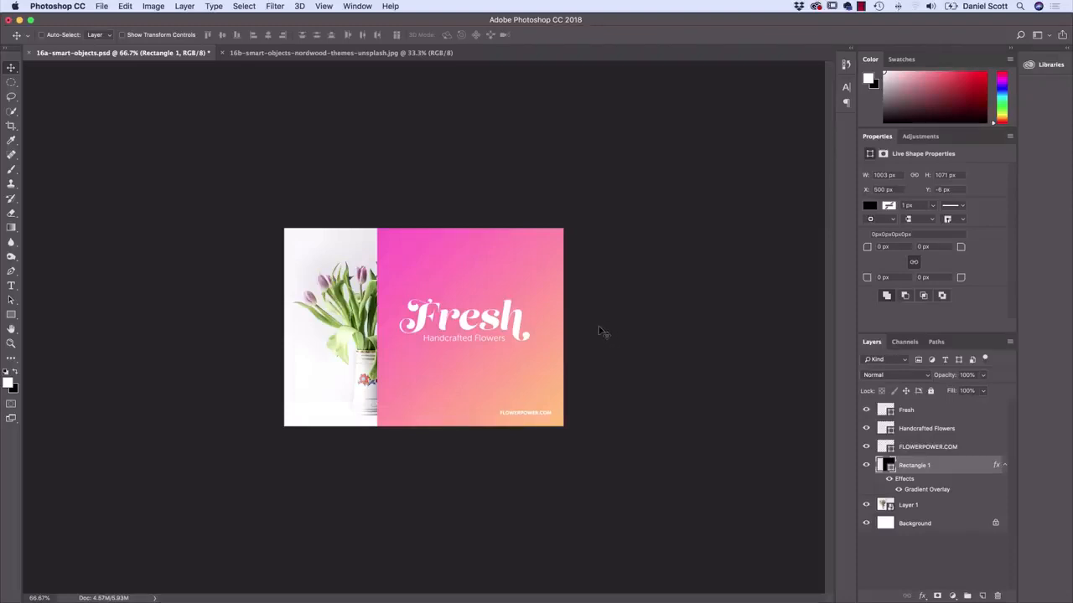
Switch to Illustrator and open 16c-smart-objects-vector-logo.ai from the Source Files folder
{"action": "key", "text": "super+Tab"}
{"action": "left_click", "coordinate": [372, 314]}
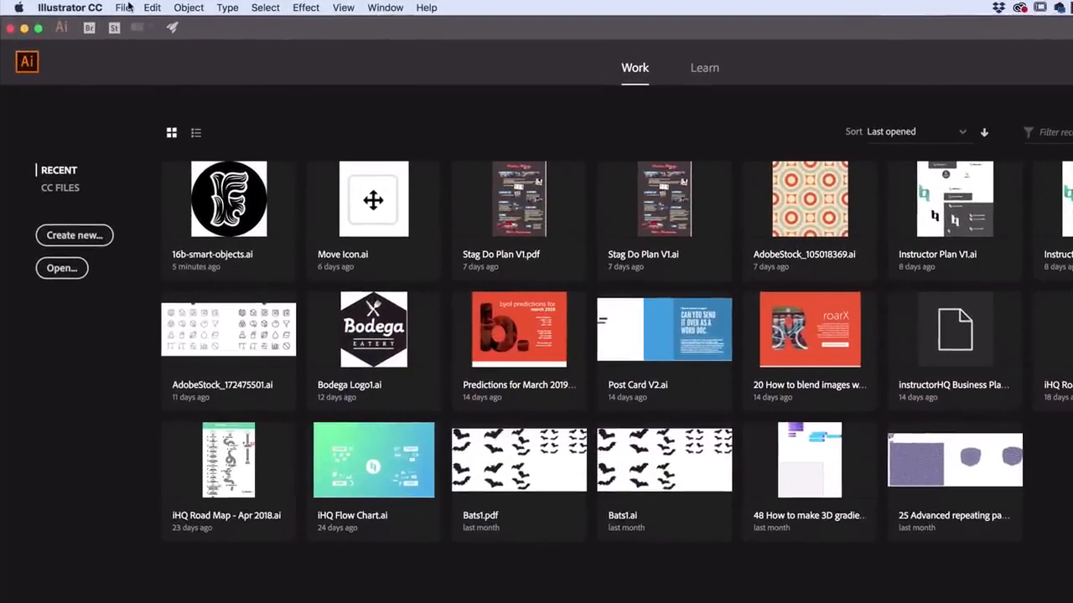
{"action": "left_click", "coordinate": [128, 7]}
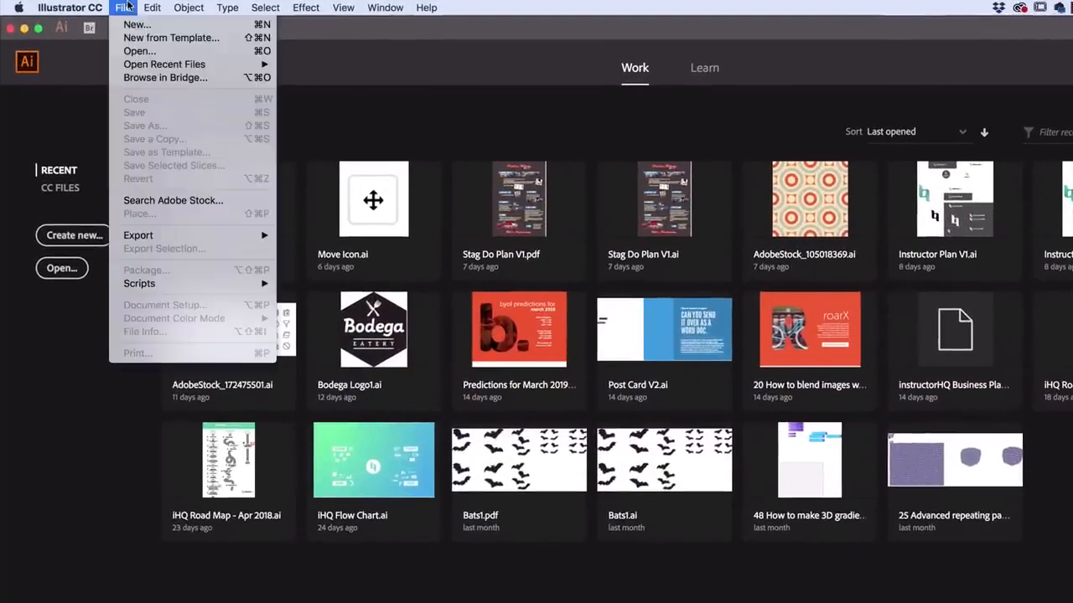
{"action": "mouse_move", "coordinate": [111, 11]}
{"action": "left_click", "coordinate": [142, 50]}
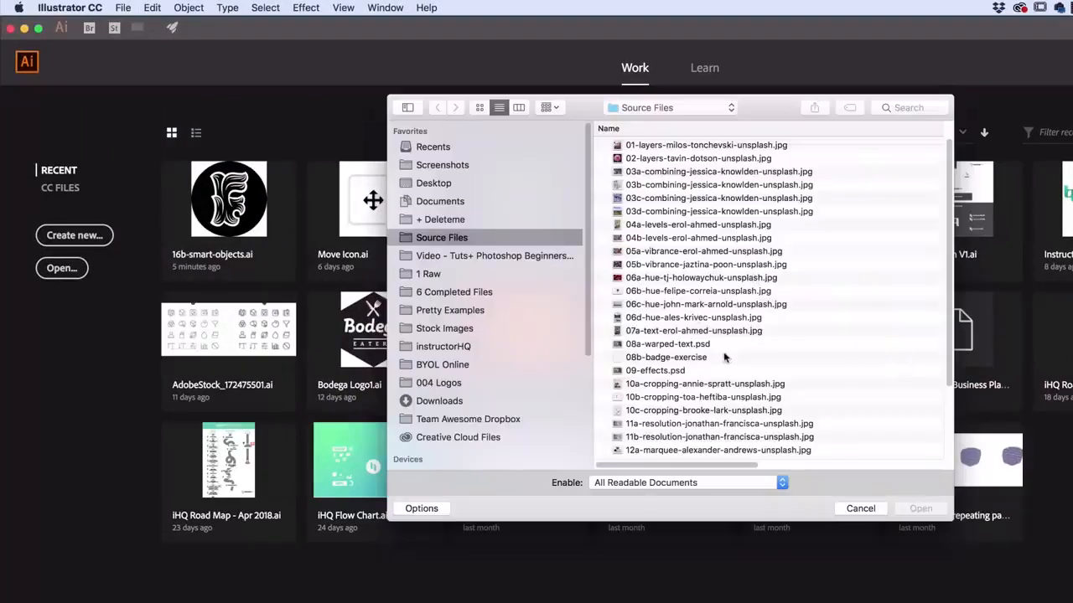
{"action": "scroll", "coordinate": [722, 356], "scroll_direction": "down", "scroll_amount": 4}
{"action": "left_click", "coordinate": [652, 454]}
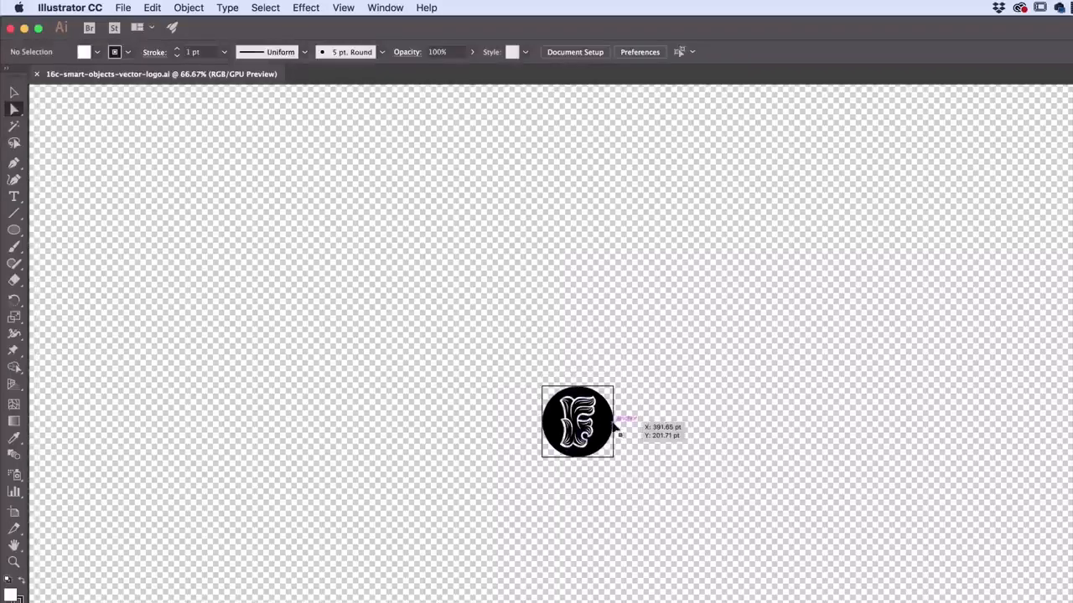
Select the whole round F logo as a group with the Selection tool and copy it
{"action": "key", "text": "super+equal"}
{"action": "key", "text": "super+equal"}
{"action": "key", "text": "super+equal"}
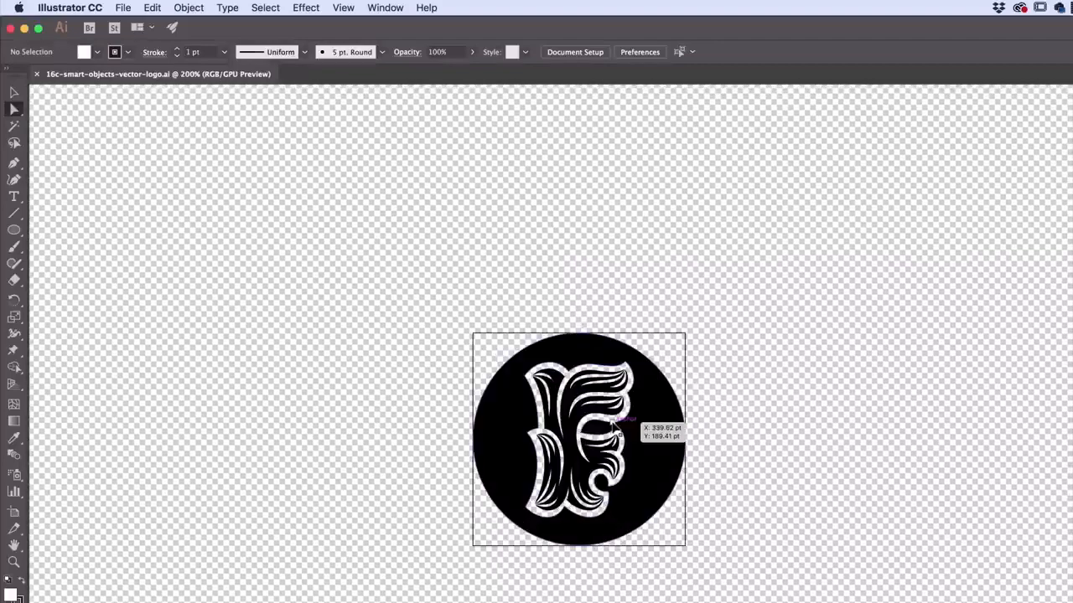
{"action": "left_click", "coordinate": [677, 453]}
{"action": "scroll", "coordinate": [315, 288], "scroll_direction": "up", "scroll_amount": 1}
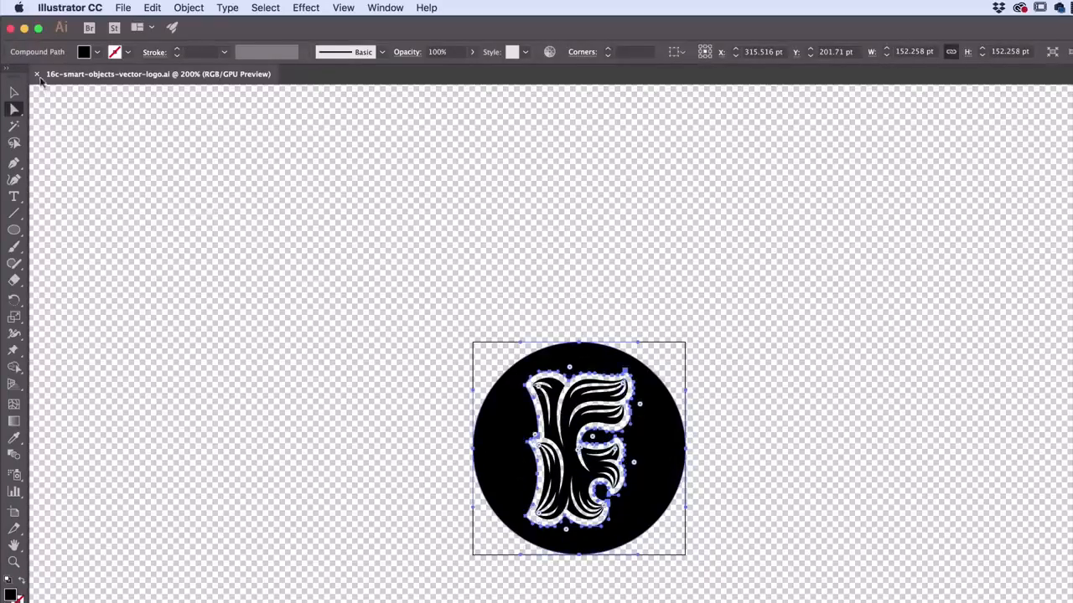
{"action": "left_click", "coordinate": [14, 92]}
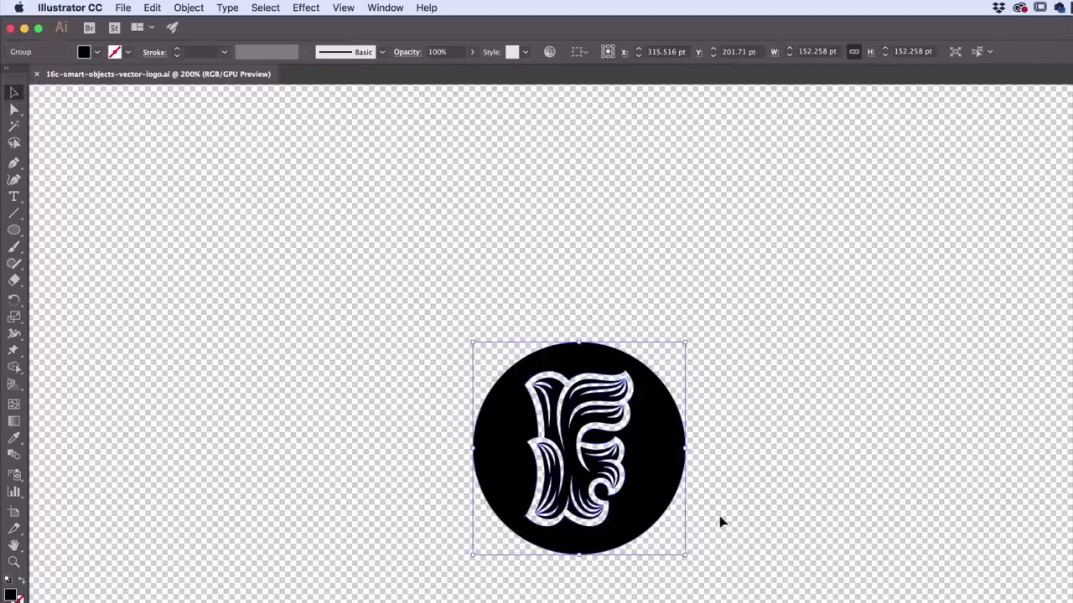
Switch to Photoshop, paste the logo into 16a-smart-objects.psd as Pixels, and place it below the Handcrafted Flowers tagline
{"action": "key", "text": "super+Tab"}
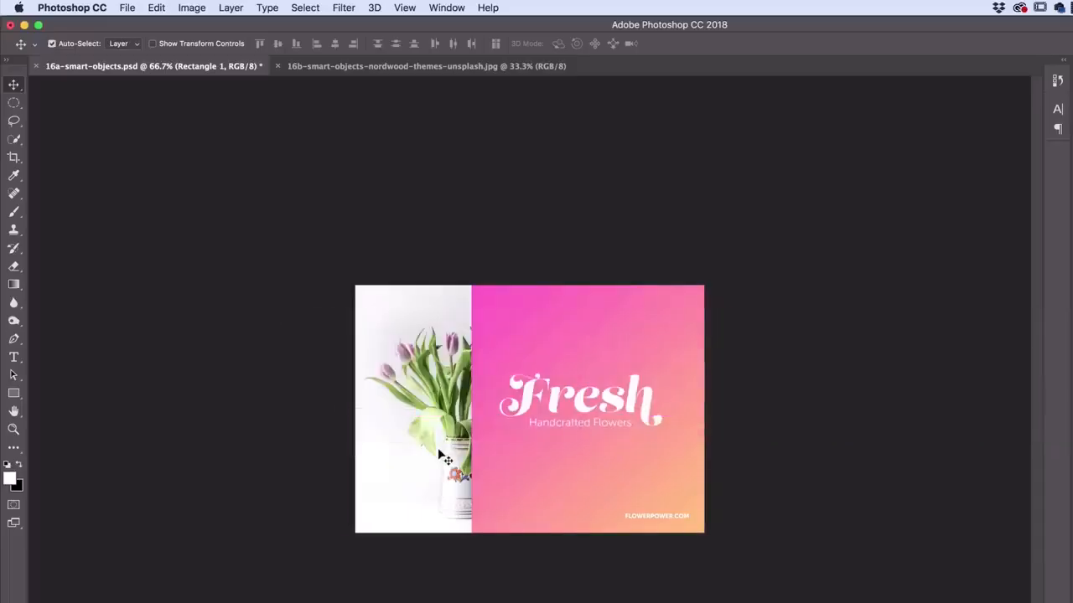
{"action": "key", "text": "super+v"}
{"action": "left_click", "coordinate": [601, 350]}
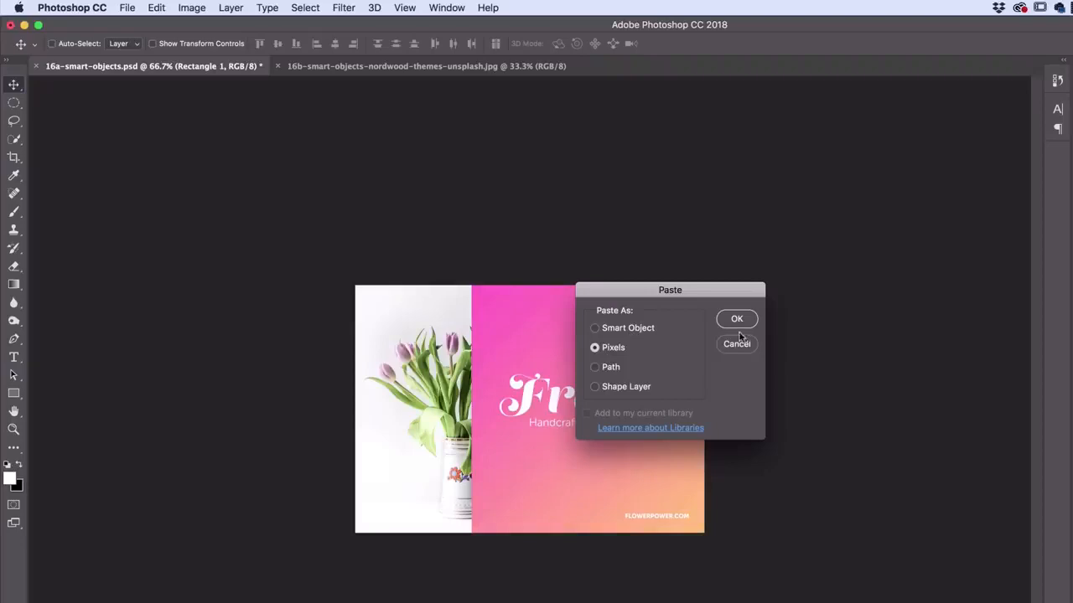
{"action": "key", "text": "Return"}
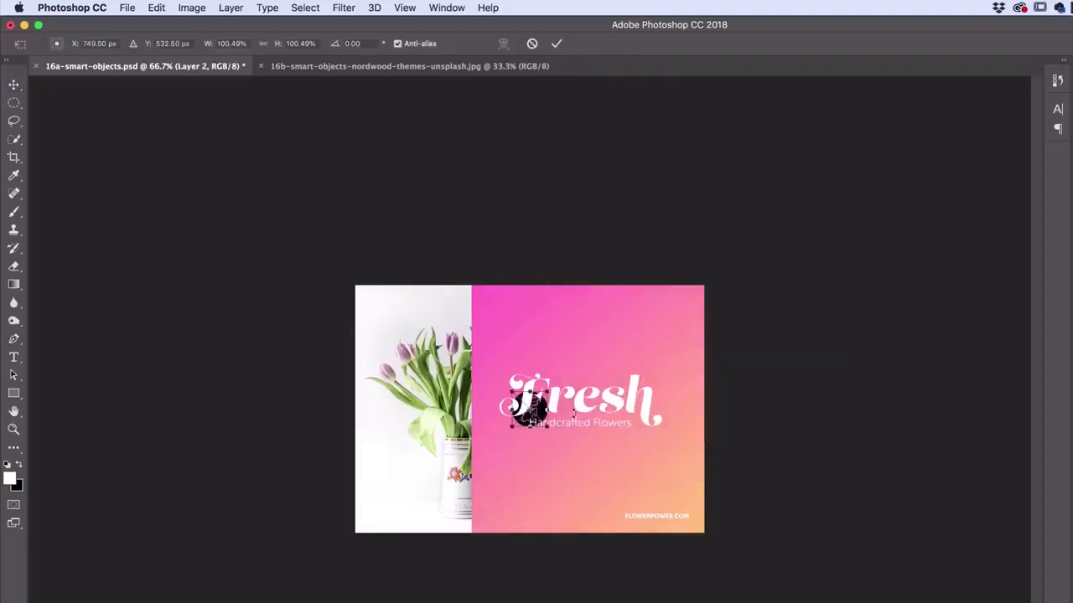
{"action": "key", "text": "Return"}
{"action": "left_click_drag", "start_coordinate": [529, 408], "coordinate": [531, 479]}
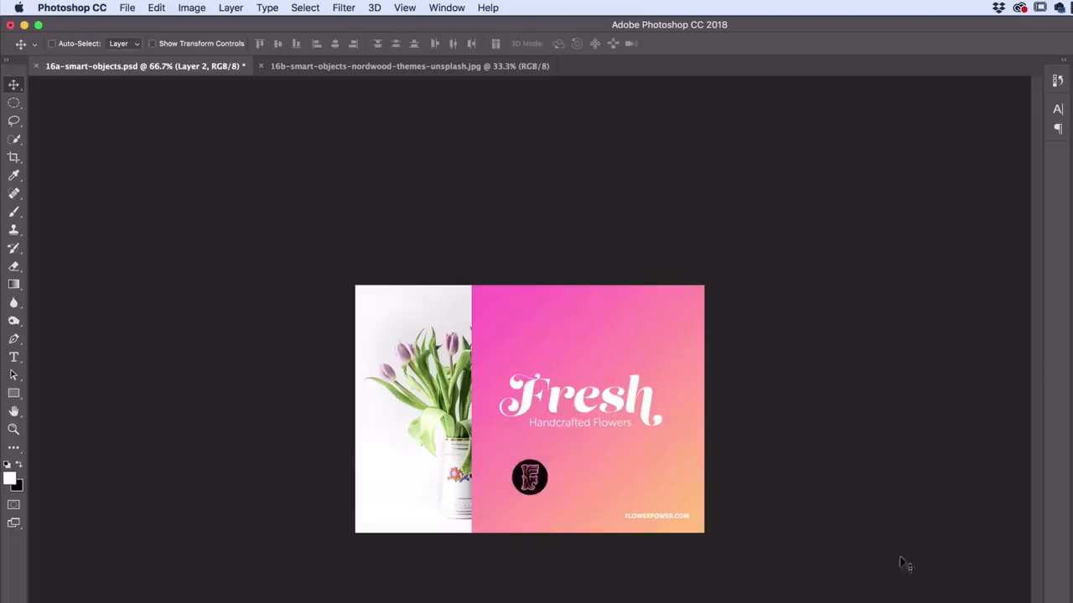
Paste the logo again as a Smart Object without adding it to the library, and place it beside the pixel logo for comparison
{"action": "key", "text": "super+v"}
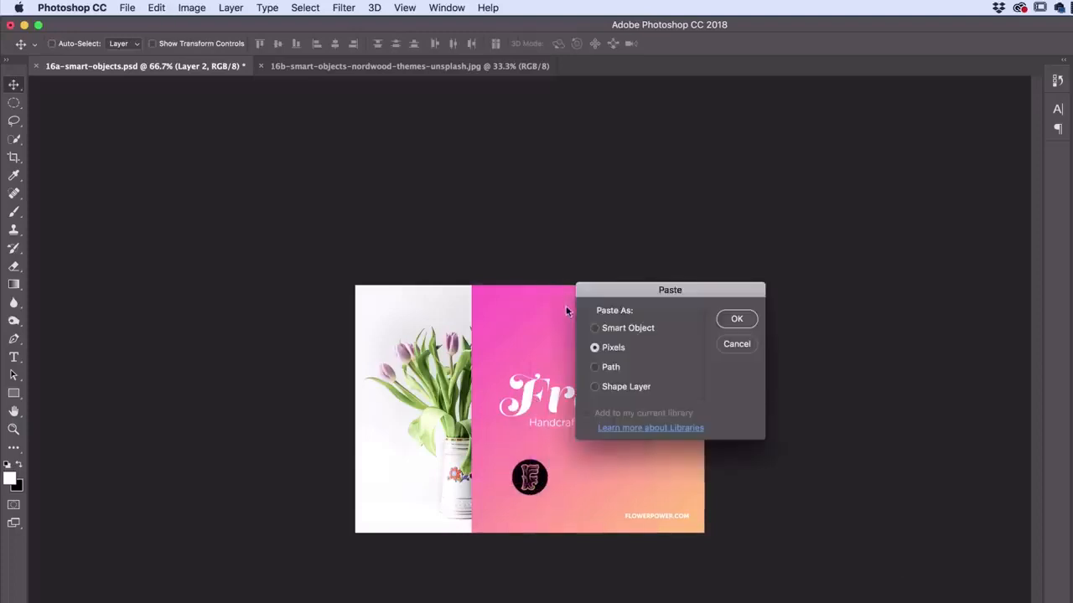
{"action": "left_click", "coordinate": [613, 329]}
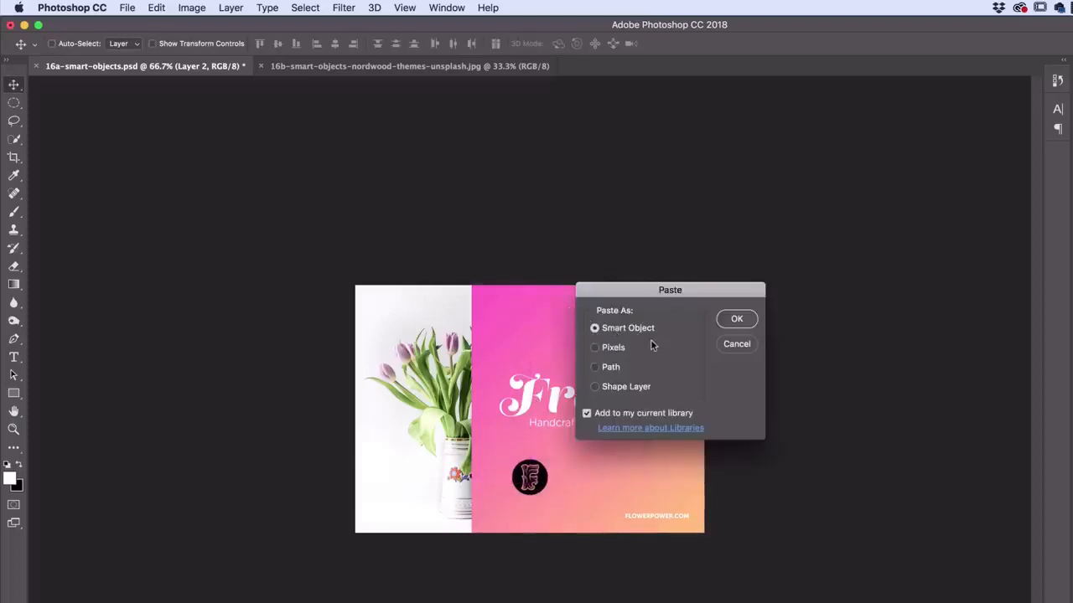
{"action": "left_click", "coordinate": [587, 413]}
{"action": "left_click", "coordinate": [735, 320]}
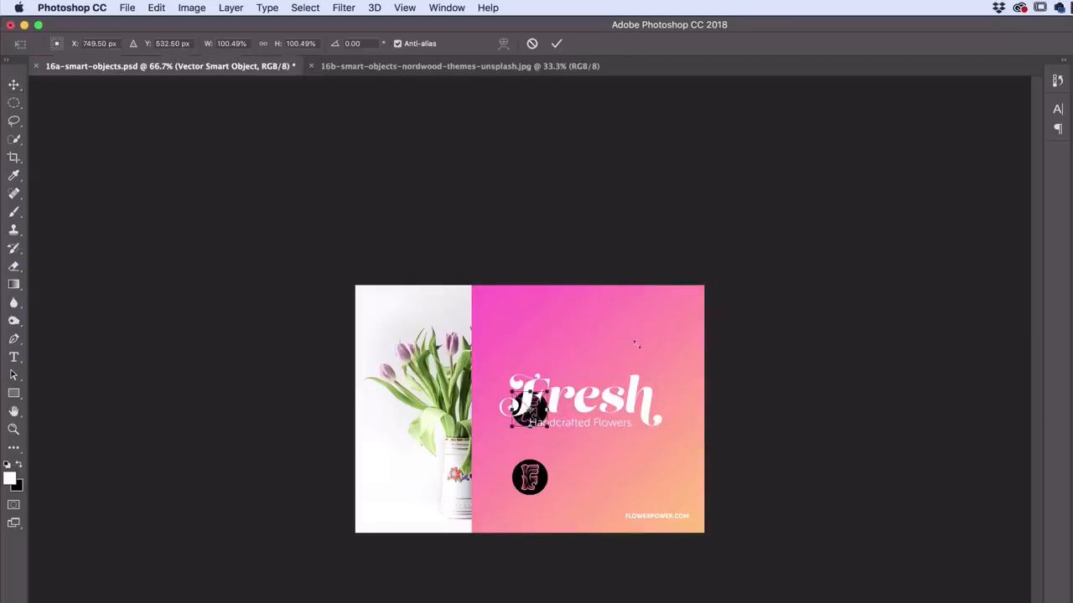
{"action": "key", "text": "Return"}
{"action": "left_click_drag", "start_coordinate": [536, 411], "coordinate": [586, 483]}
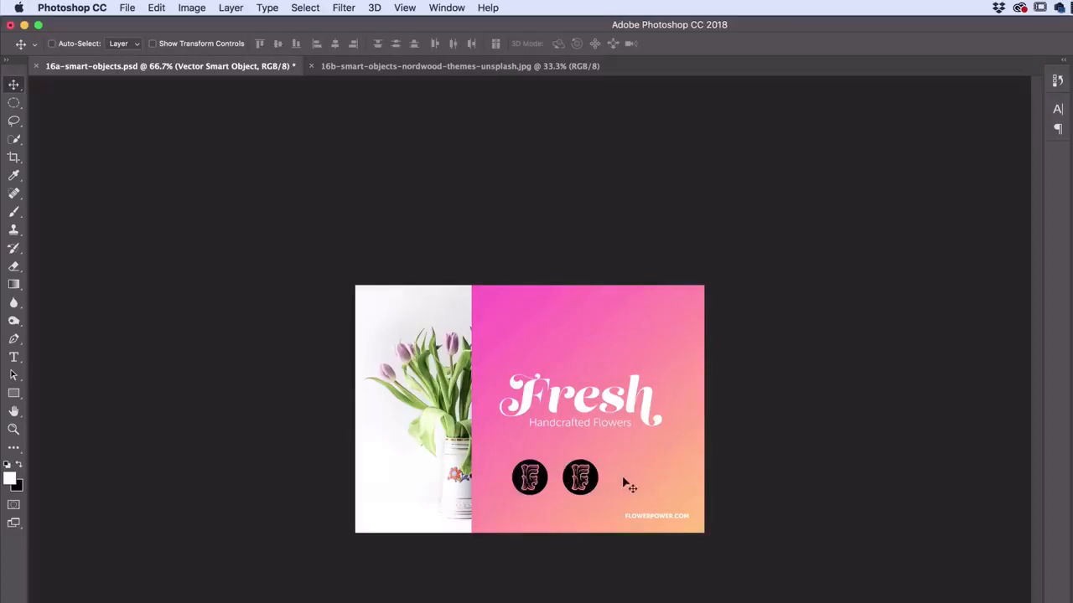
{"action": "key", "text": "super+equal"}
{"action": "key", "text": "super+equal"}
{"action": "key", "text": "super+equal"}
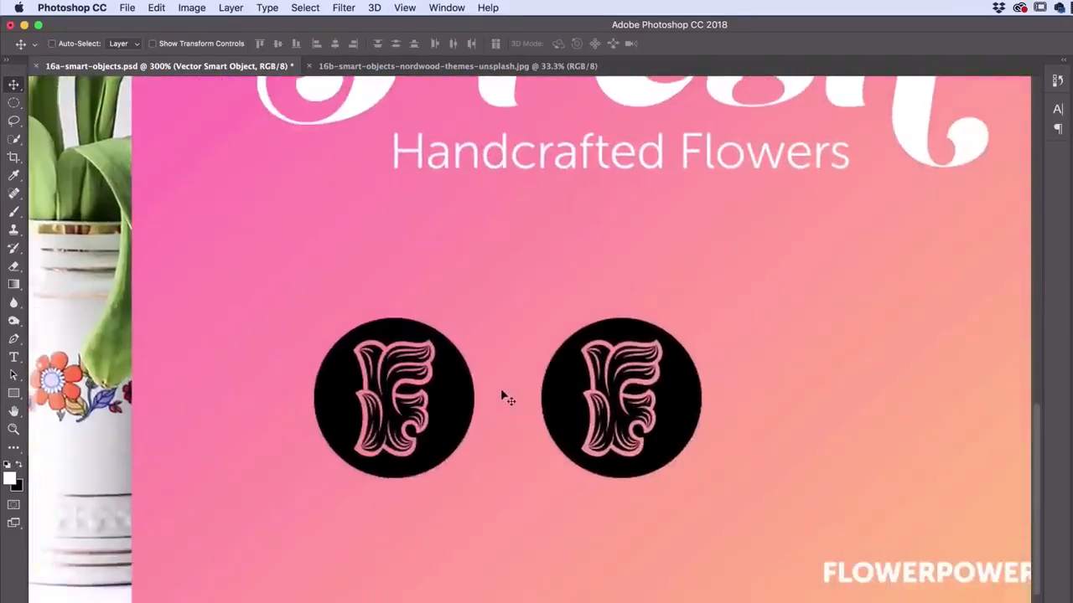
{"action": "key", "text": "super+minus"}
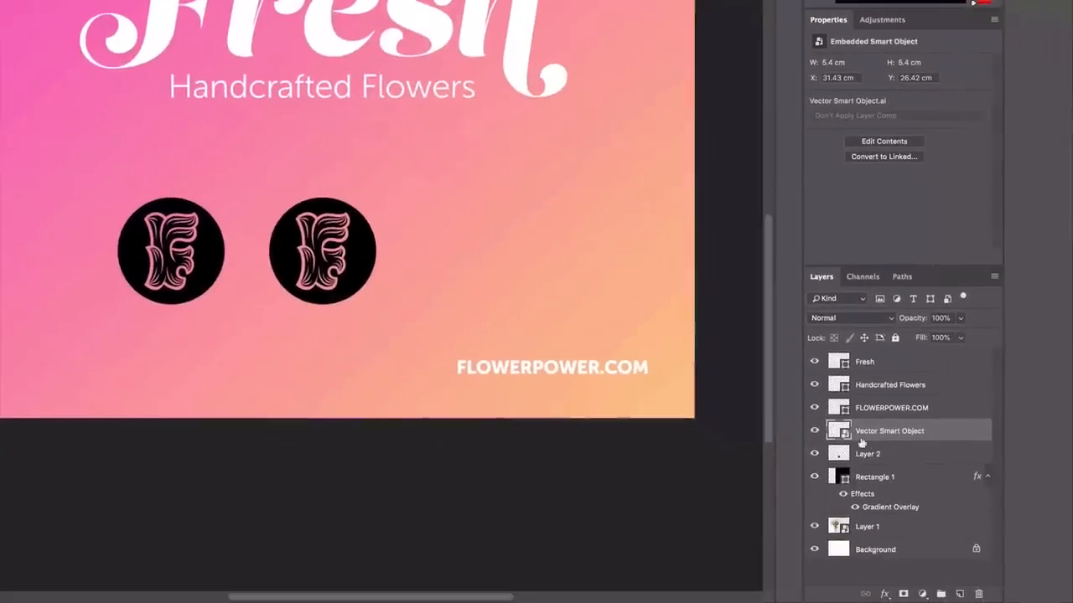
Rename the pixel logo's layer, Layer 2, as Not Smart
{"action": "left_click", "coordinate": [931, 496]}
{"action": "left_click", "coordinate": [931, 497]}
{"action": "left_click", "coordinate": [814, 453]}
{"action": "left_click", "coordinate": [813, 453]}
{"action": "double_click", "coordinate": [871, 453]}
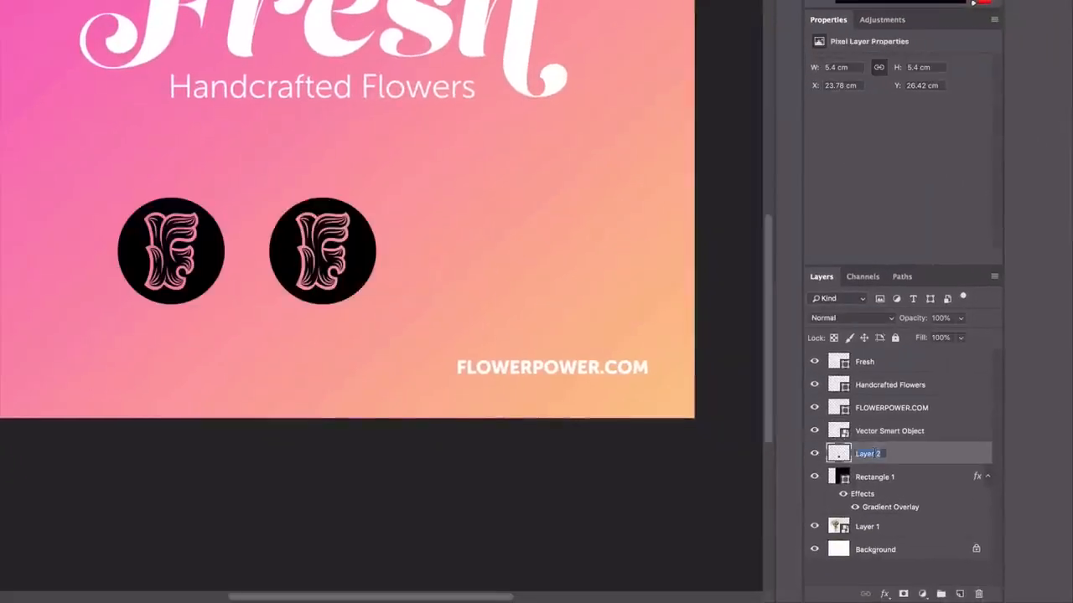
{"action": "type", "text": "Not Smart"}
{"action": "key", "text": "Return"}
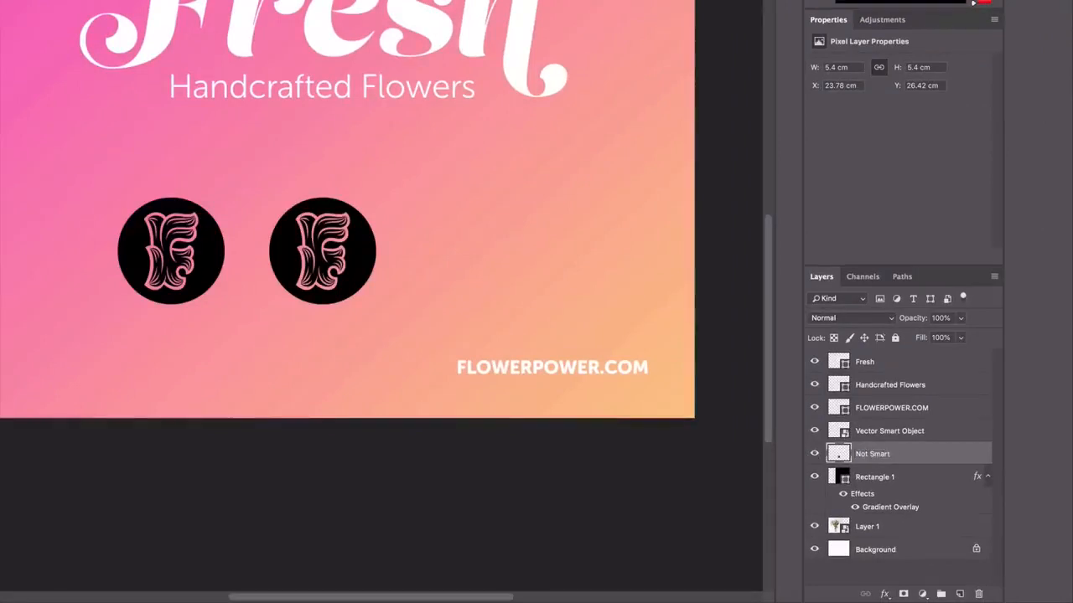
Rename the Vector Smart Object layer as Very Smart
{"action": "double_click", "coordinate": [878, 431]}
{"action": "type", "text": "V"}
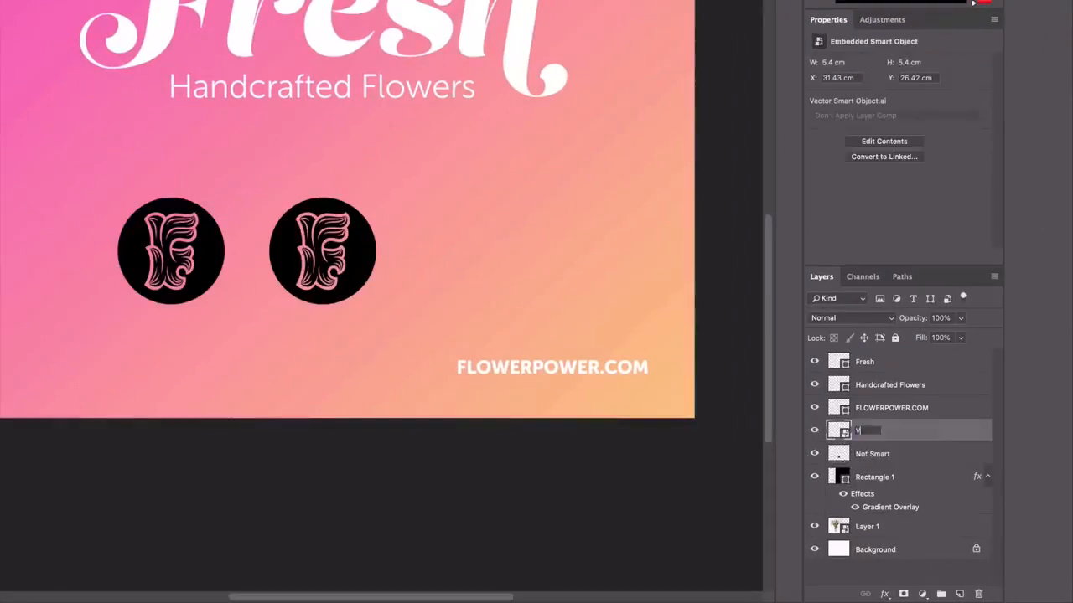
{"action": "type", "text": "ery Smart"}
{"action": "key", "text": "Return"}
Scale the Very Smart and Not Smart logos up together to about 38.6 cm wide each, spread across the canvas
{"action": "left_click", "coordinate": [888, 455], "text": "shift"}
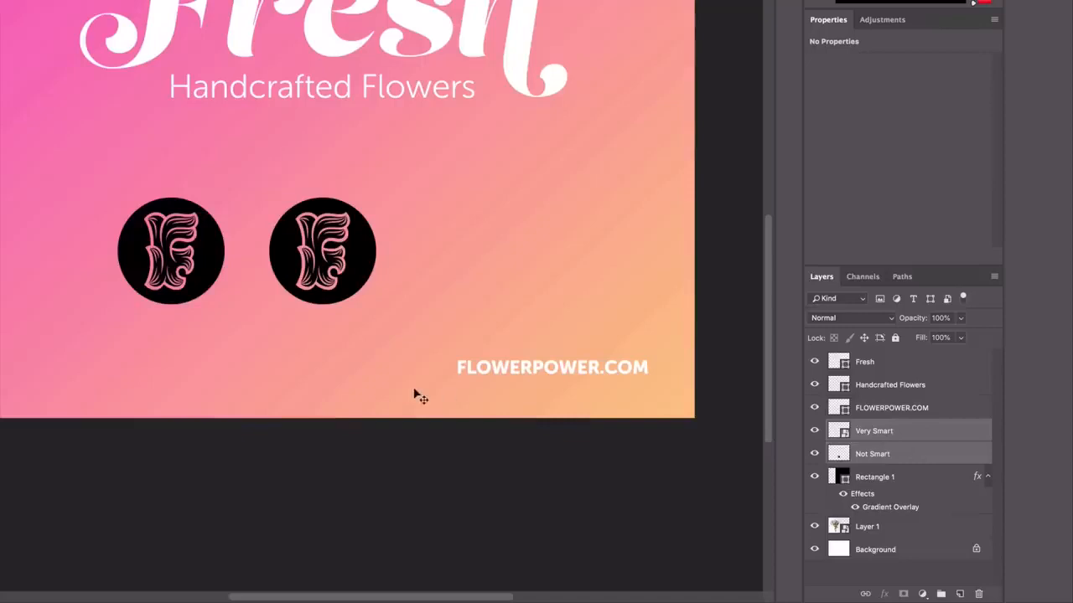
{"action": "key", "text": "ctrl+t"}
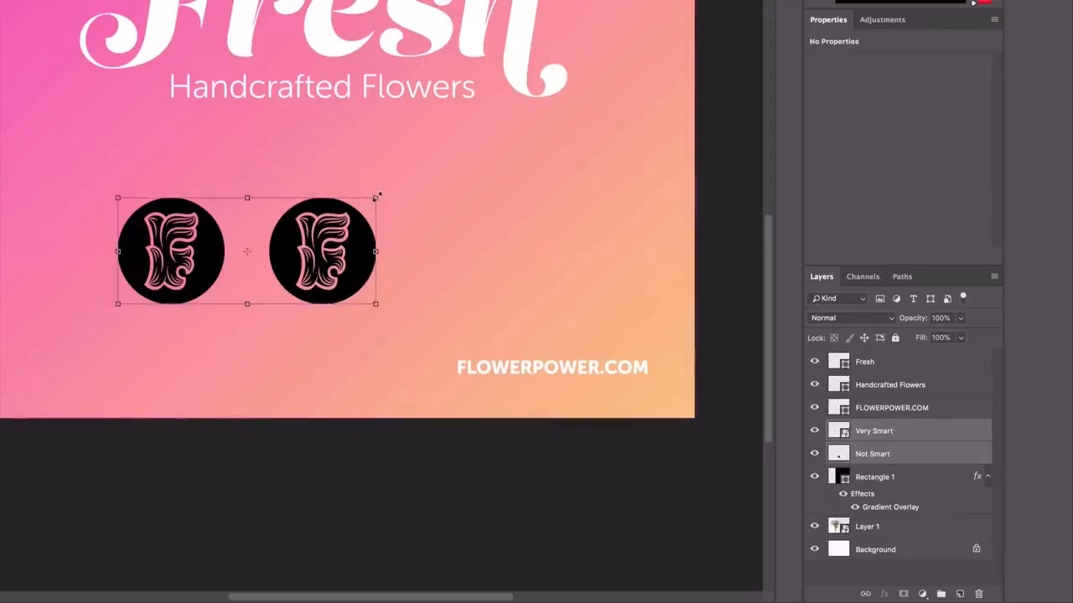
{"action": "left_click_drag", "start_coordinate": [376, 196], "coordinate": [590, 108]}
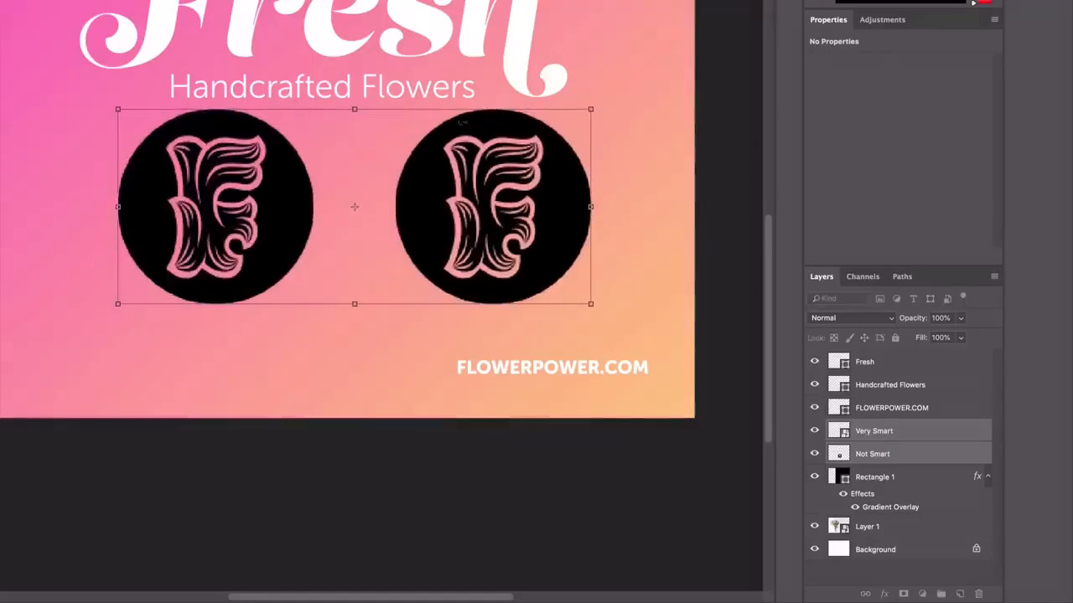
{"action": "key", "text": "ctrl+minus"}
{"action": "key", "text": "ctrl+minus"}
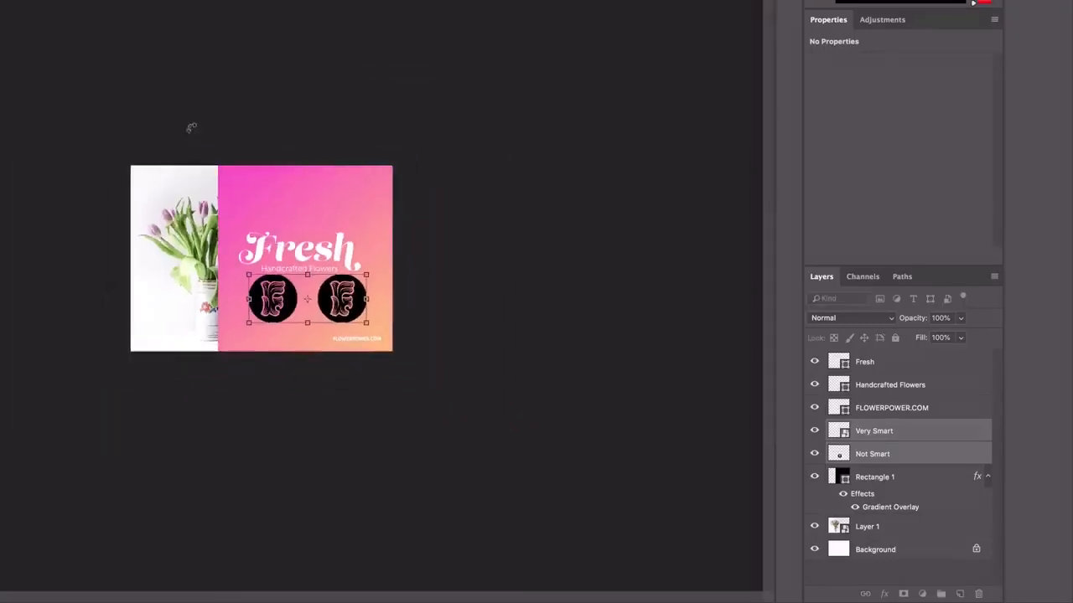
{"action": "left_click_drag", "start_coordinate": [249, 274], "coordinate": [0, 136]}
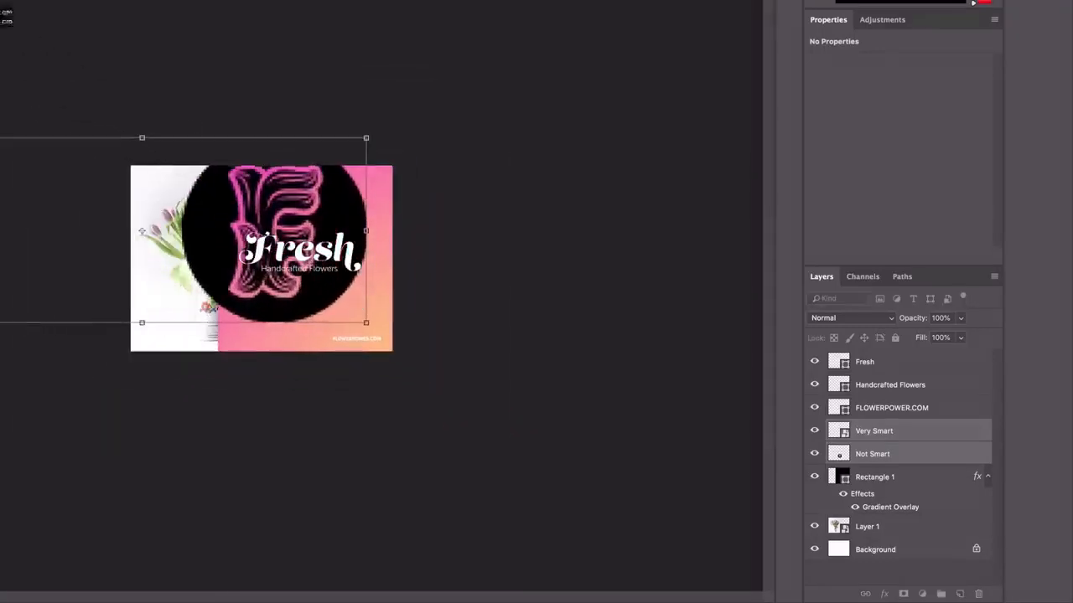
{"action": "left_click_drag", "start_coordinate": [292, 202], "coordinate": [395, 214]}
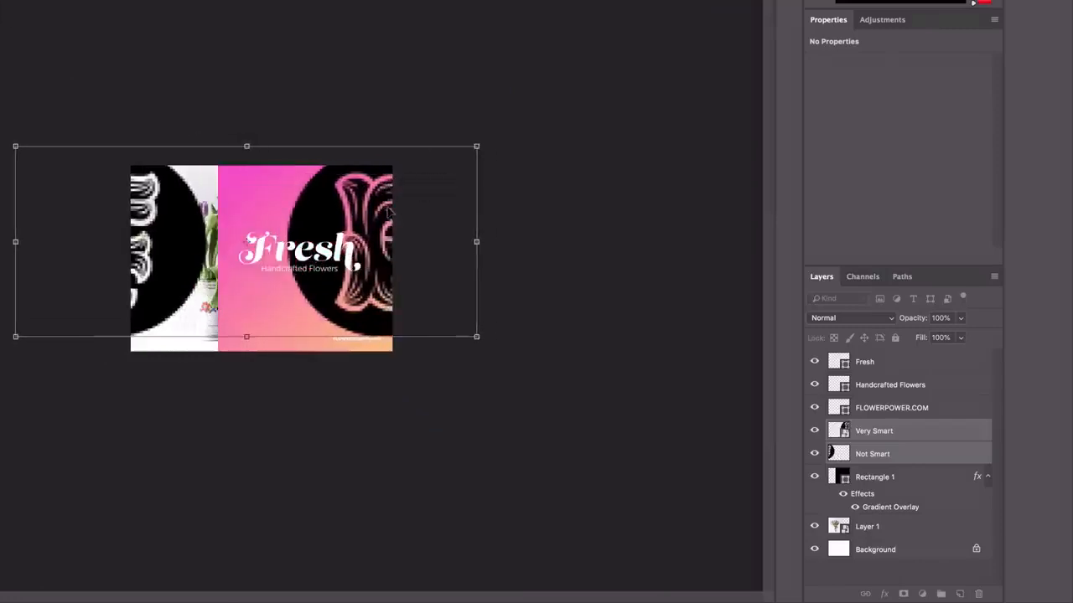
{"action": "key", "text": "Return"}
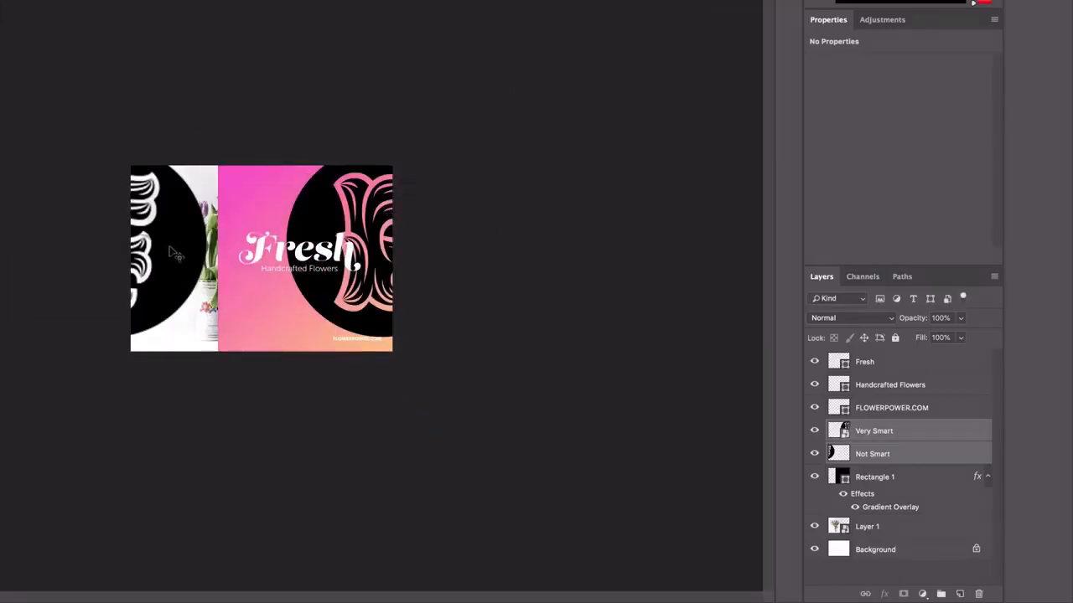
Move the Not Smart and Very Smart logos inward separately so both enlarged F shapes lie side by side on the canvas
{"action": "left_click", "coordinate": [238, 107]}
{"action": "left_click_drag", "start_coordinate": [187, 233], "coordinate": [252, 236]}
{"action": "scroll", "coordinate": [251, 237], "scroll_direction": "up", "scroll_amount": 5}
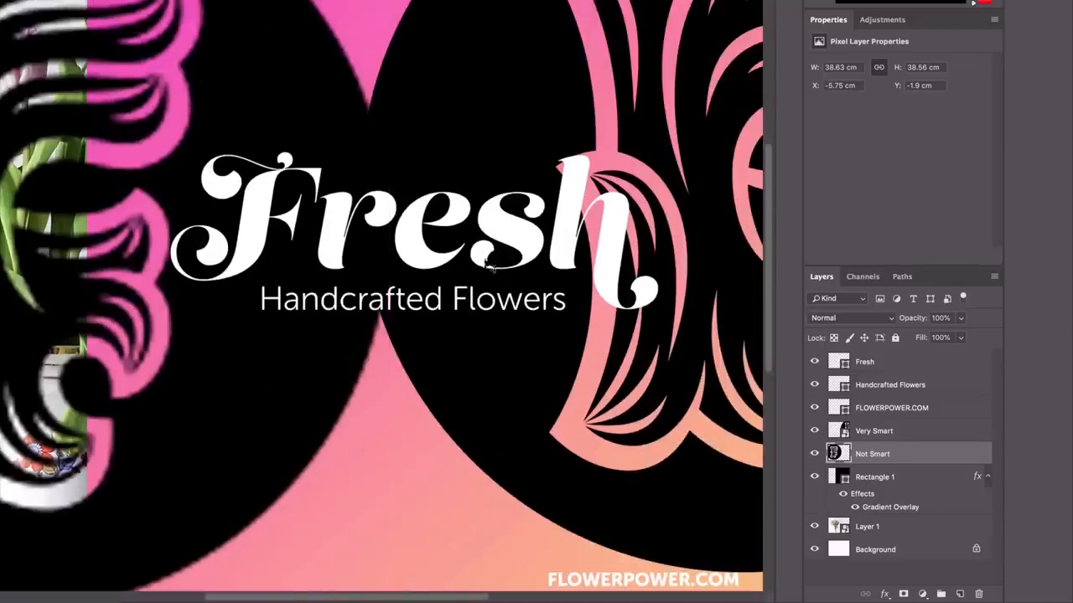
{"action": "left_click_drag", "start_coordinate": [546, 210], "coordinate": [33, 206]}
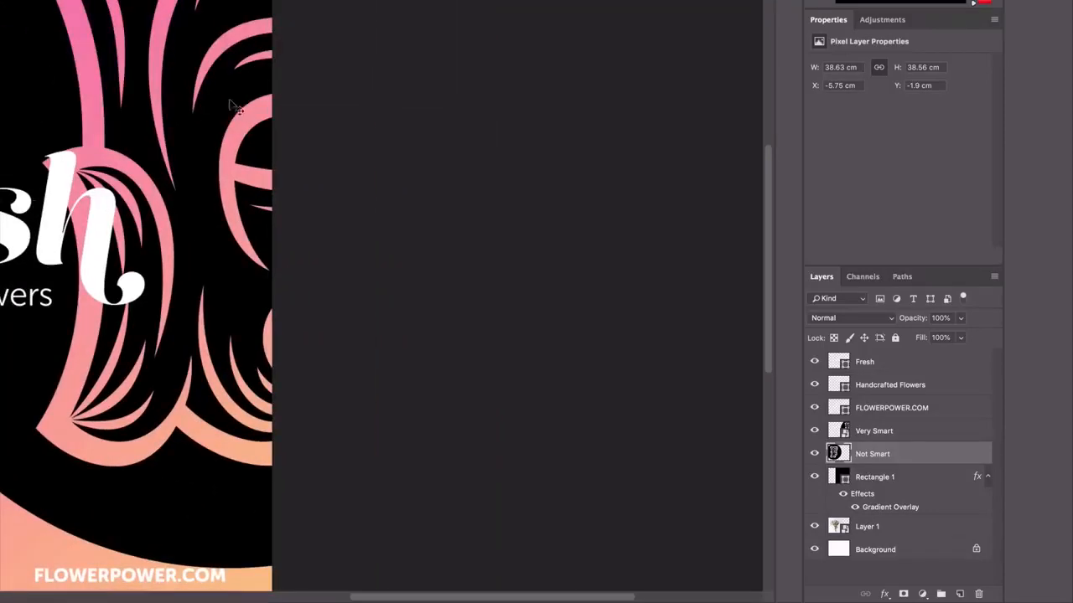
{"action": "left_click_drag", "start_coordinate": [237, 108], "coordinate": [80, 95]}
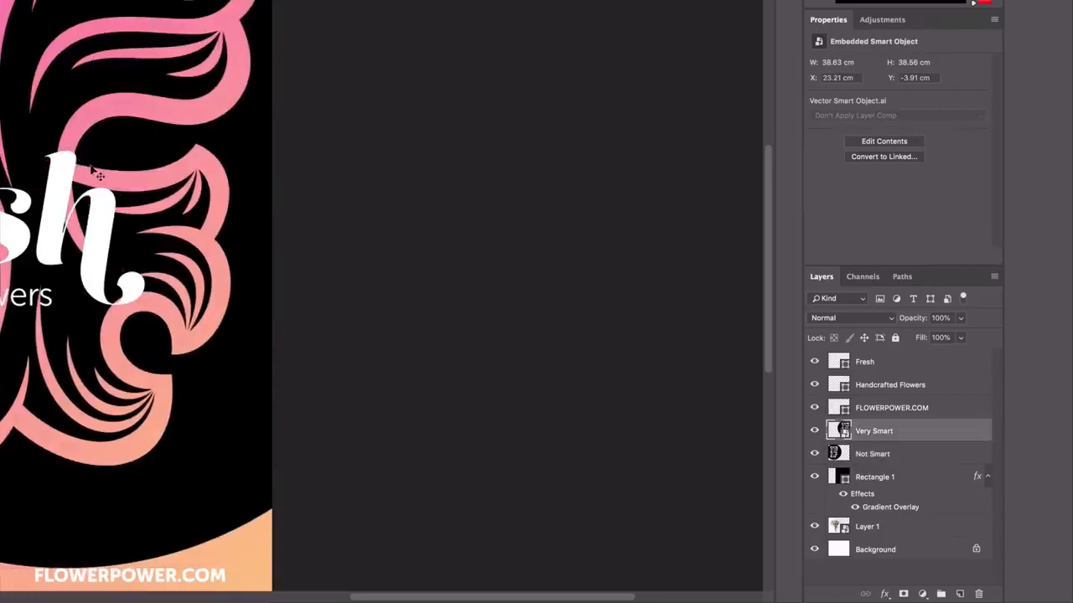
{"action": "left_click_drag", "start_coordinate": [89, 171], "coordinate": [469, 123]}
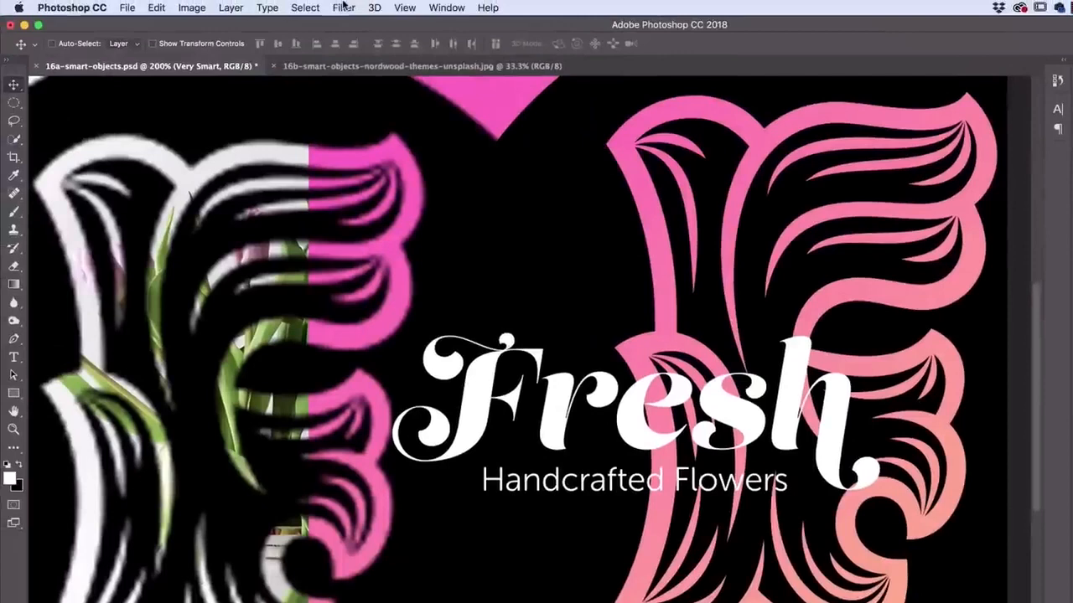
Compare which Blur filters are available for the Very Smart layer and for the Not Smart layer
{"action": "left_click", "coordinate": [343, 8]}
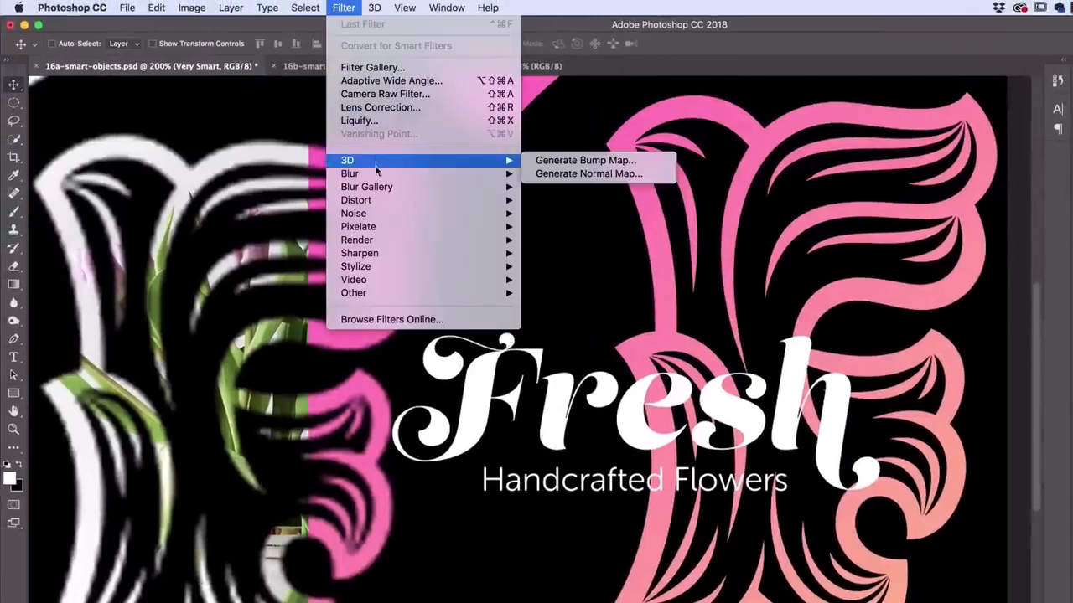
{"action": "mouse_move", "coordinate": [377, 174]}
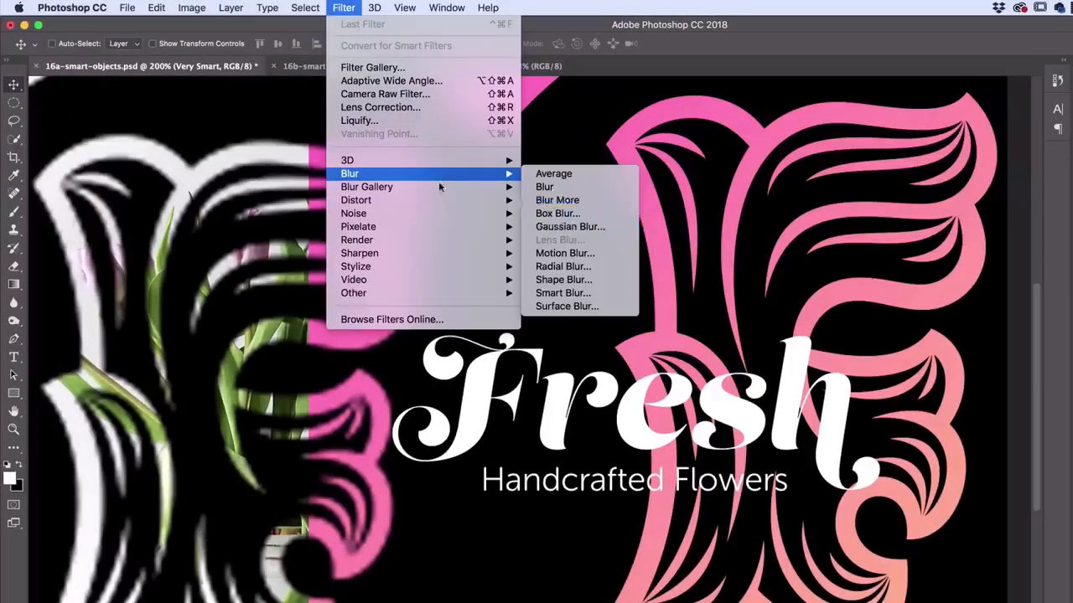
{"action": "mouse_move", "coordinate": [441, 190]}
{"action": "mouse_move", "coordinate": [443, 172]}
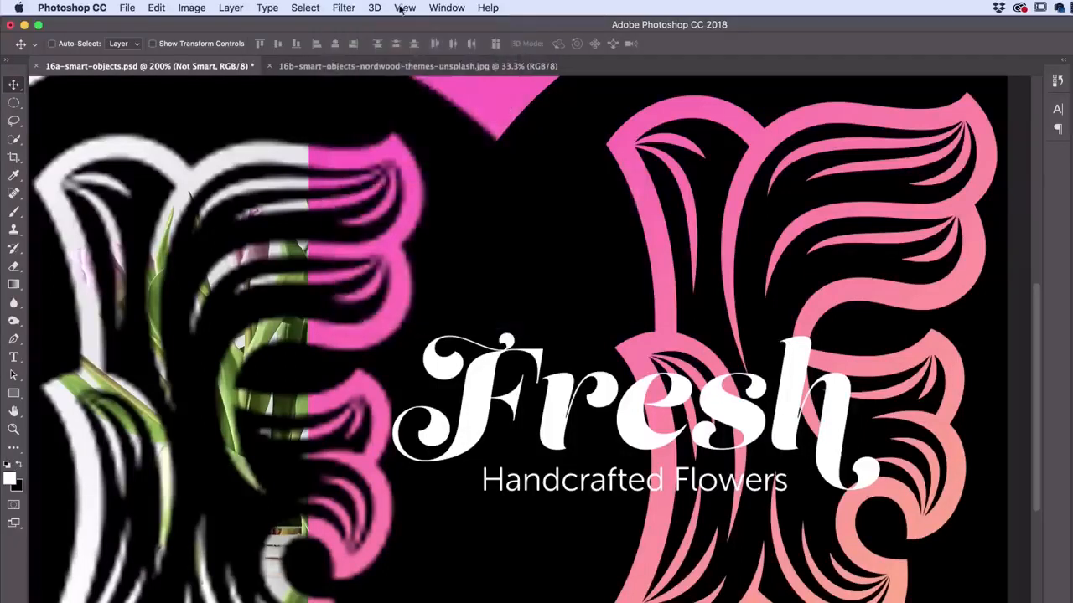
{"action": "left_click", "coordinate": [342, 7]}
{"action": "mouse_move", "coordinate": [378, 178]}
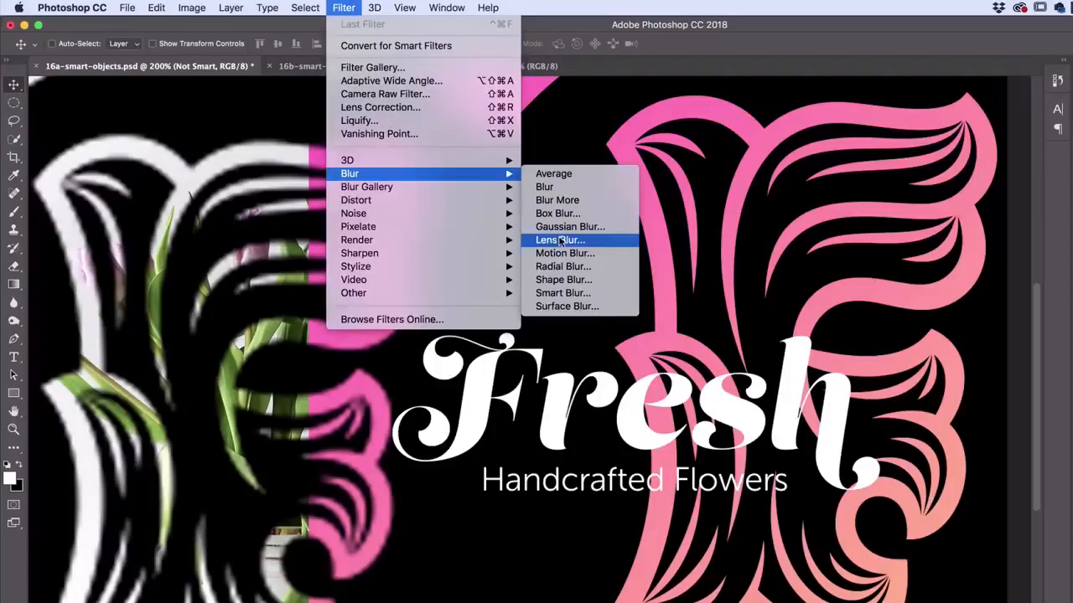
{"action": "left_click", "coordinate": [353, 6]}
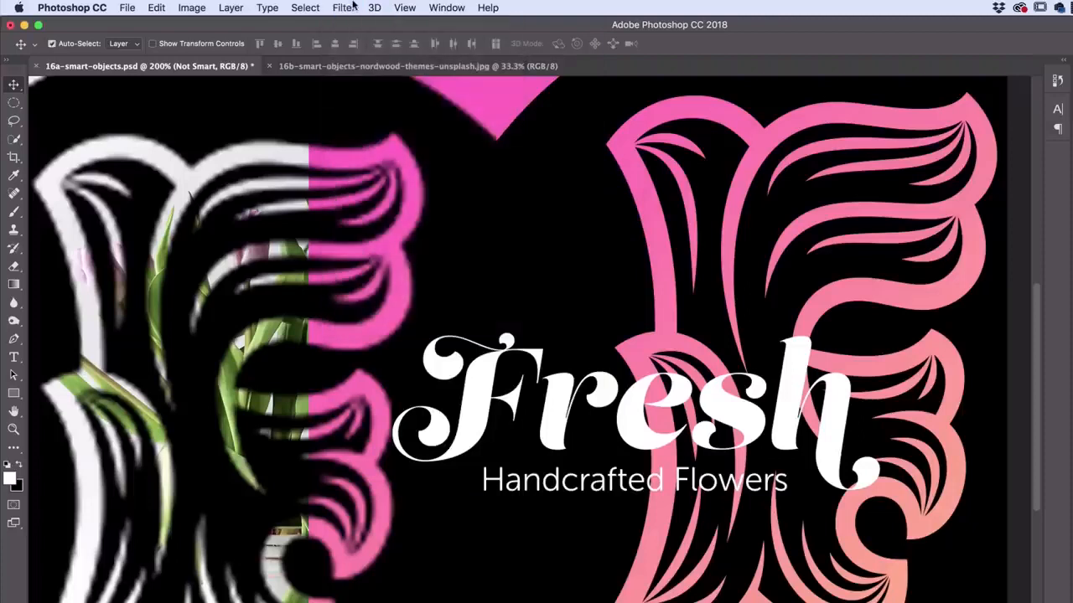
Select the Not Smart layer with the whole design in view
{"action": "key", "text": "super+minus"}
{"action": "key", "text": "super+minus"}
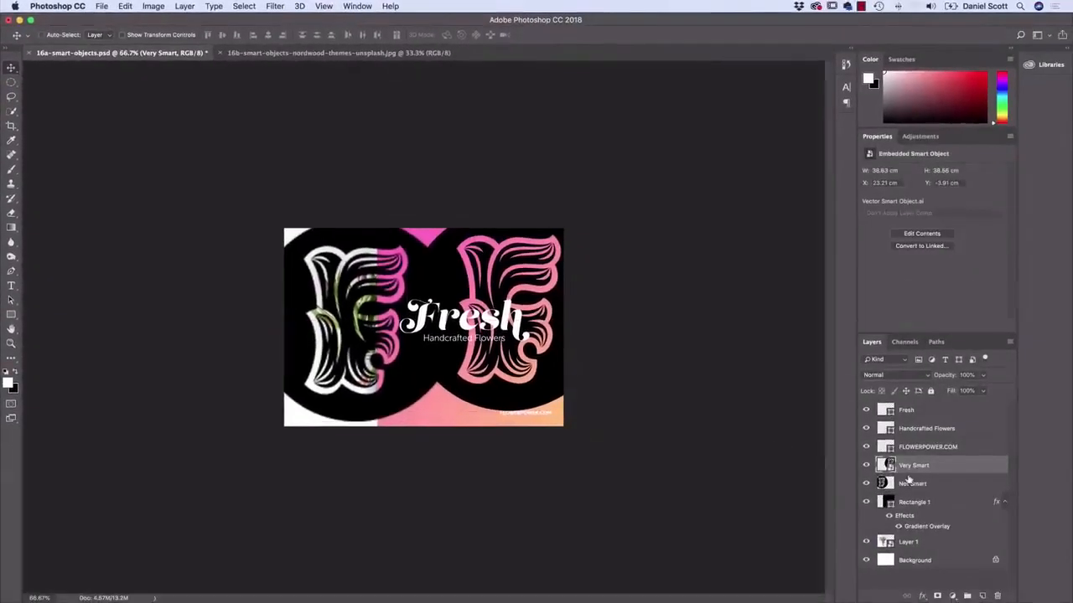
{"action": "left_click", "coordinate": [910, 486]}
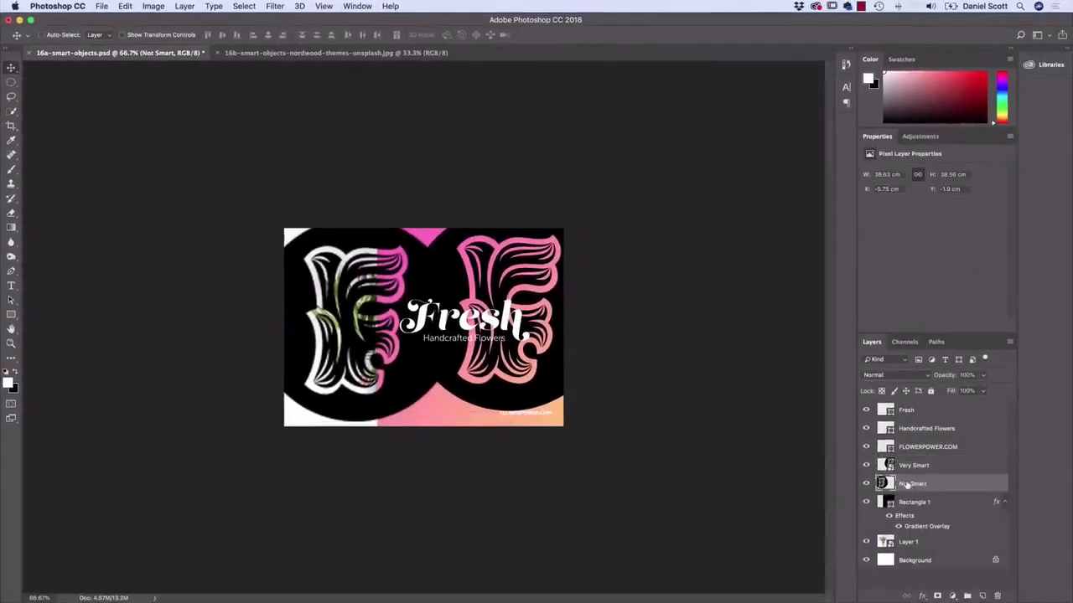
Delete the Not Smart layer and move the Very Smart logo slightly up and to the left
{"action": "left_click_drag", "start_coordinate": [1010, 596], "coordinate": [998, 595]}
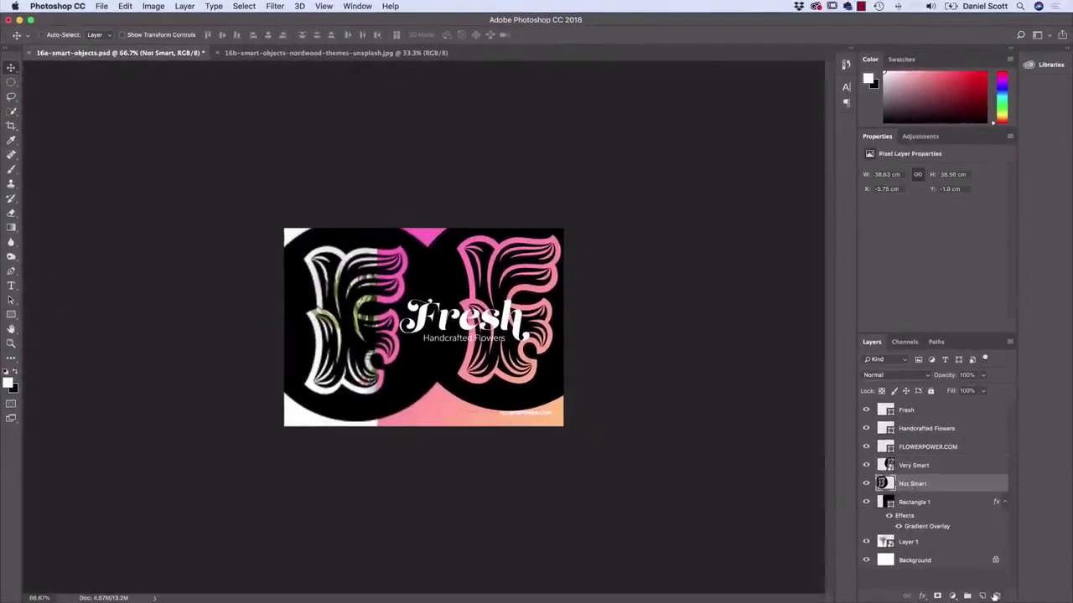
{"action": "left_click", "coordinate": [921, 468]}
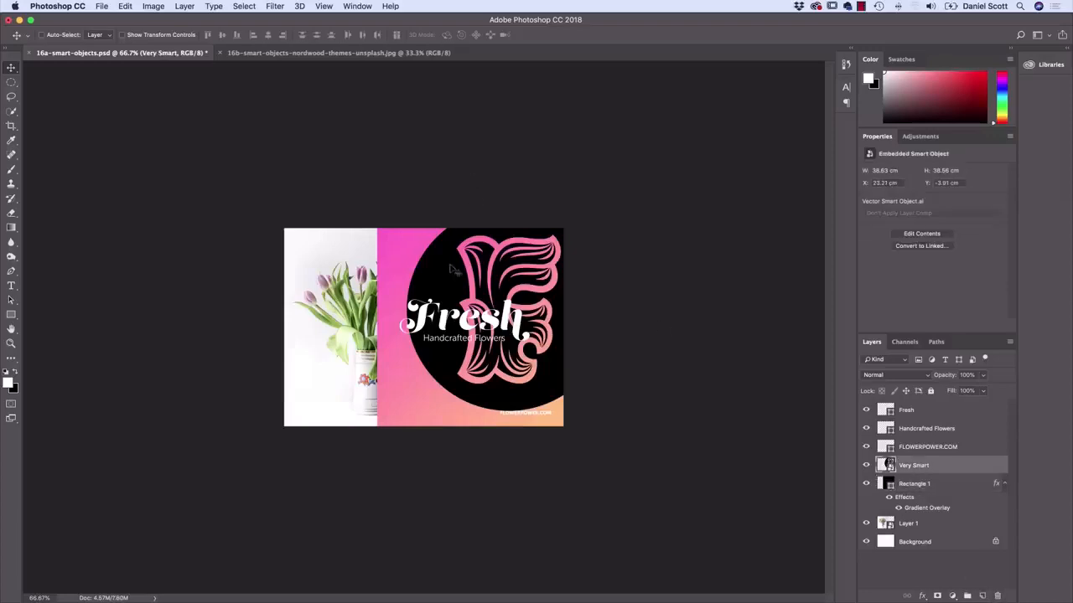
{"action": "left_click_drag", "start_coordinate": [456, 270], "coordinate": [442, 251]}
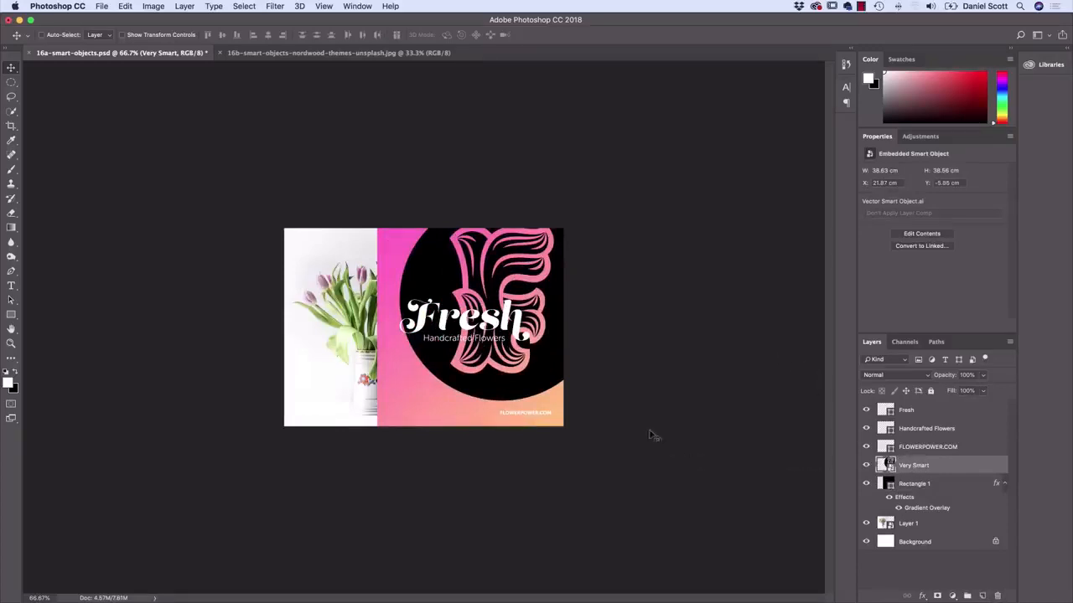
Try rasterizing the Very Smart layer, look over the filter categories, and undo the rasterization
{"action": "right_click", "coordinate": [923, 468]}
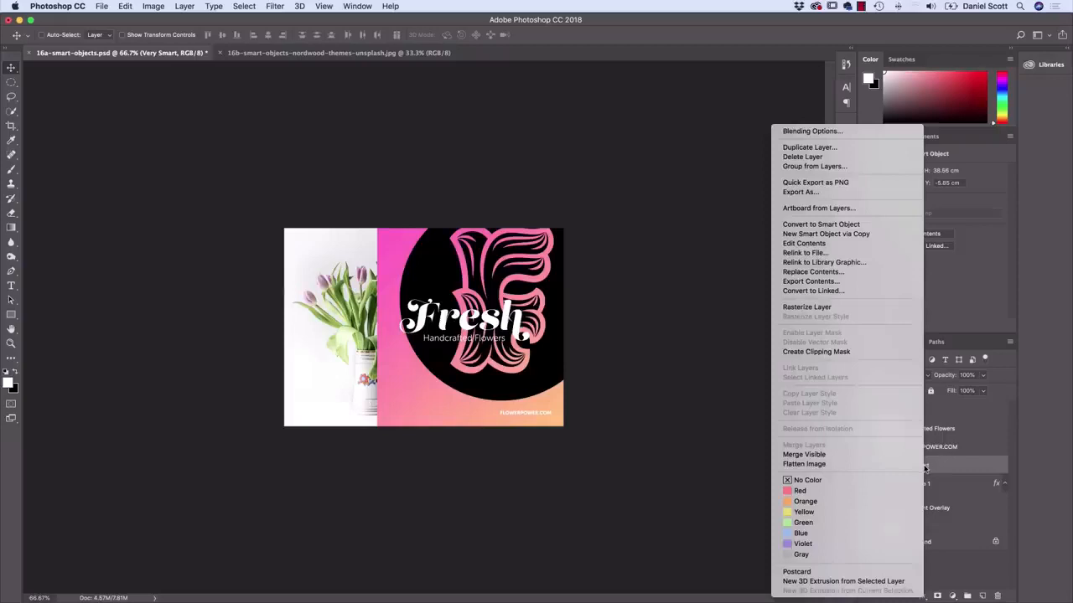
{"action": "left_click", "coordinate": [814, 308]}
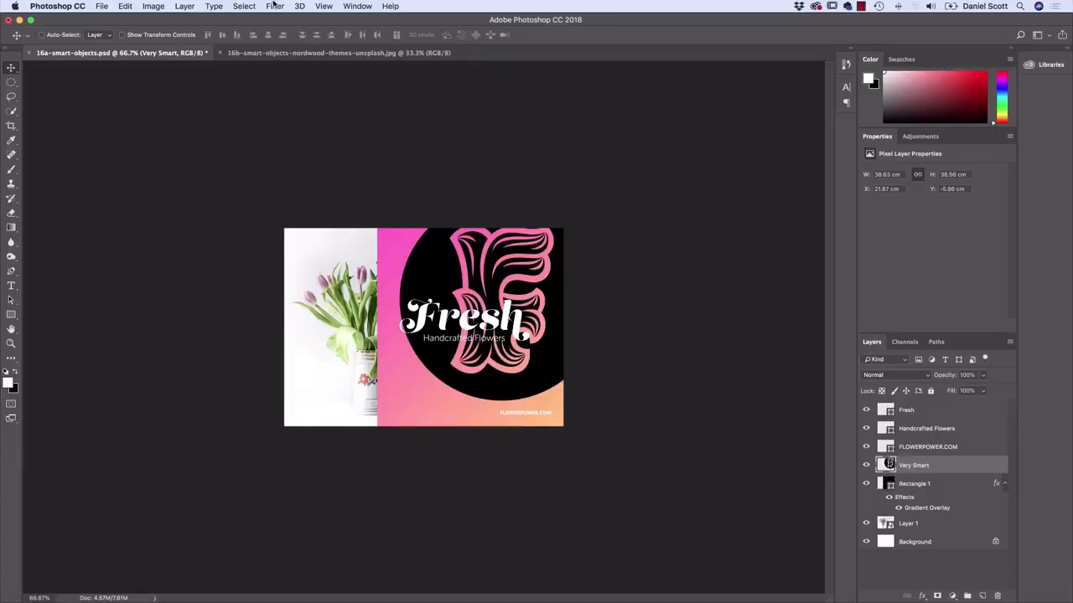
{"action": "left_click", "coordinate": [274, 6]}
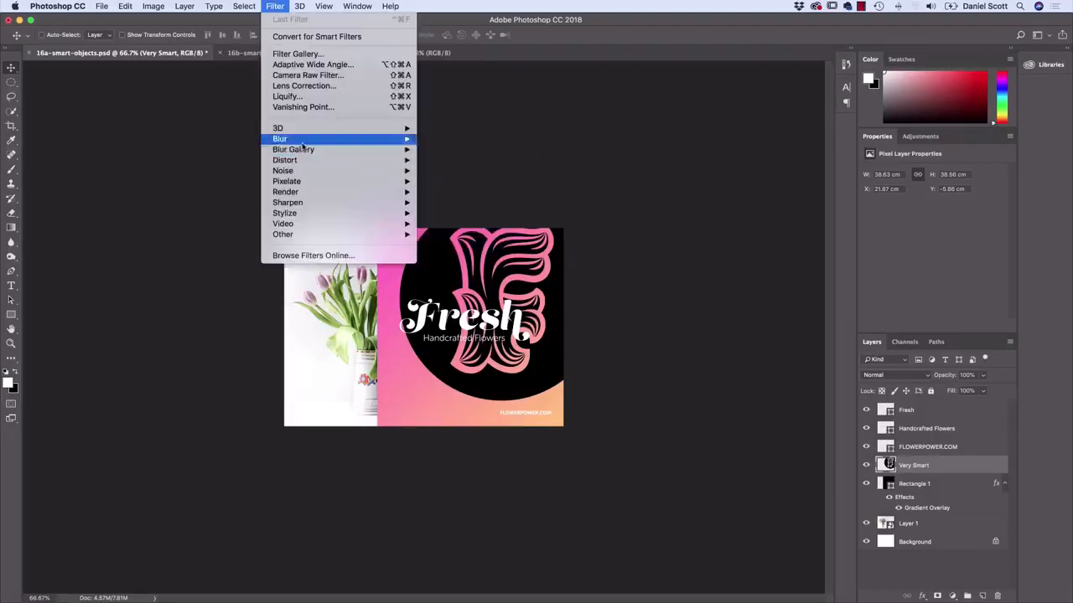
{"action": "left_click", "coordinate": [586, 126]}
{"action": "left_click", "coordinate": [124, 6]}
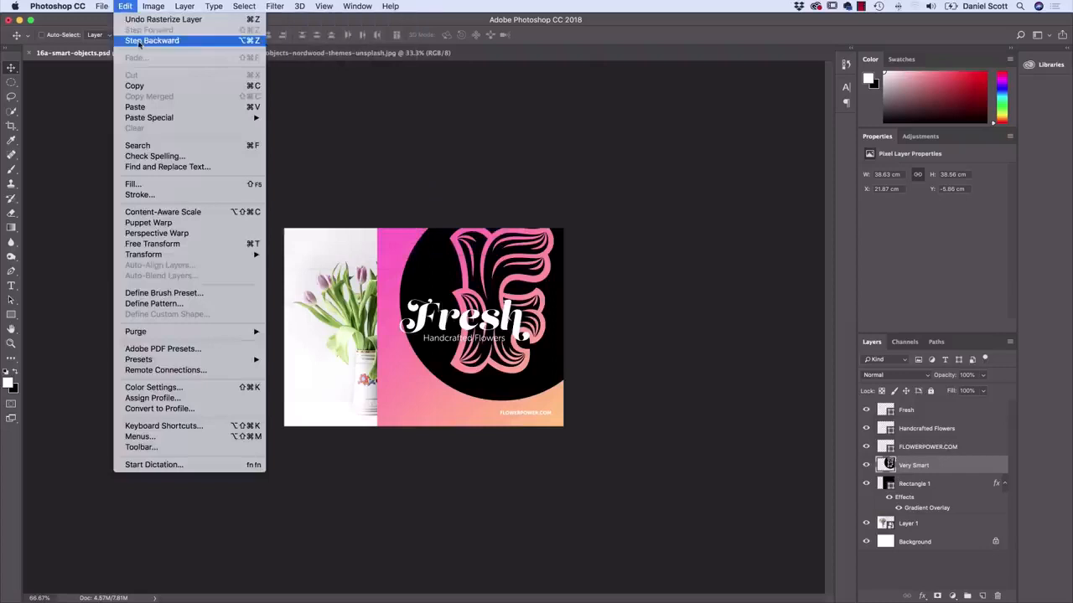
{"action": "left_click", "coordinate": [139, 42]}
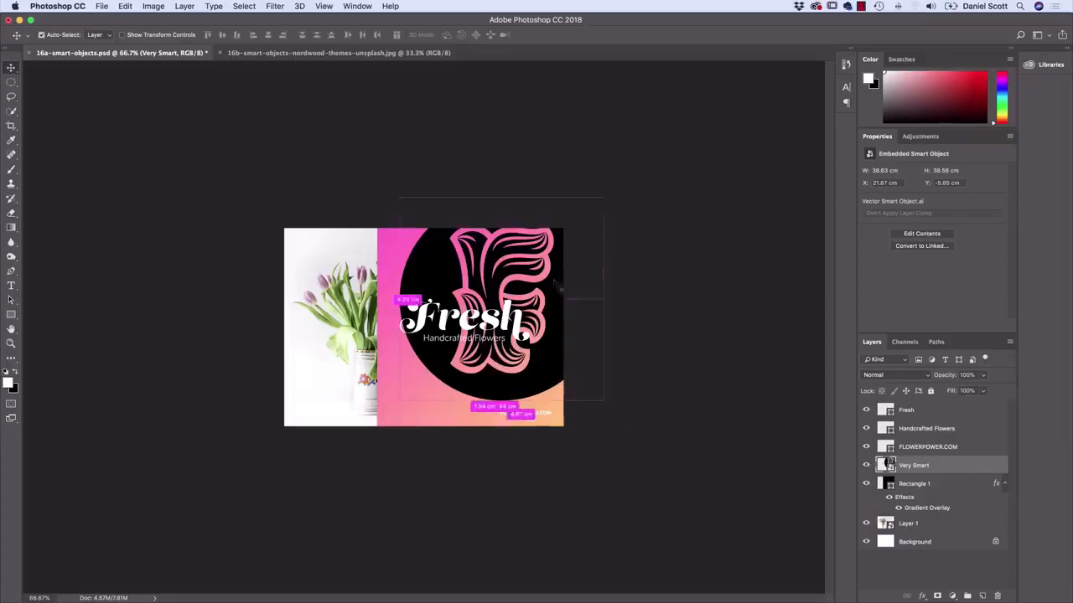
Scale the Very Smart logo down to about 5.89 cm square and position it centred just above FLOWERPOWER.COM
{"action": "key", "text": "super+t"}
{"action": "left_click_drag", "start_coordinate": [604, 198], "coordinate": [533, 386]}
{"action": "key", "text": "Return"}
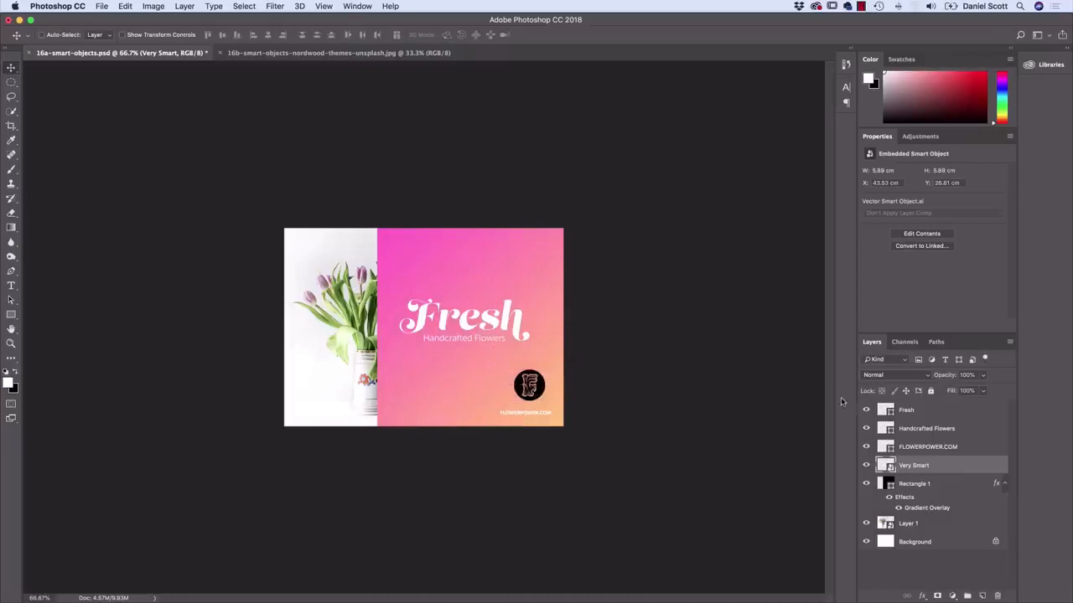
{"action": "key", "text": "Left"}
{"action": "key", "text": "Left"}
{"action": "key", "text": "Left"}
{"action": "key", "text": "Left"}
{"action": "key", "text": "Left"}
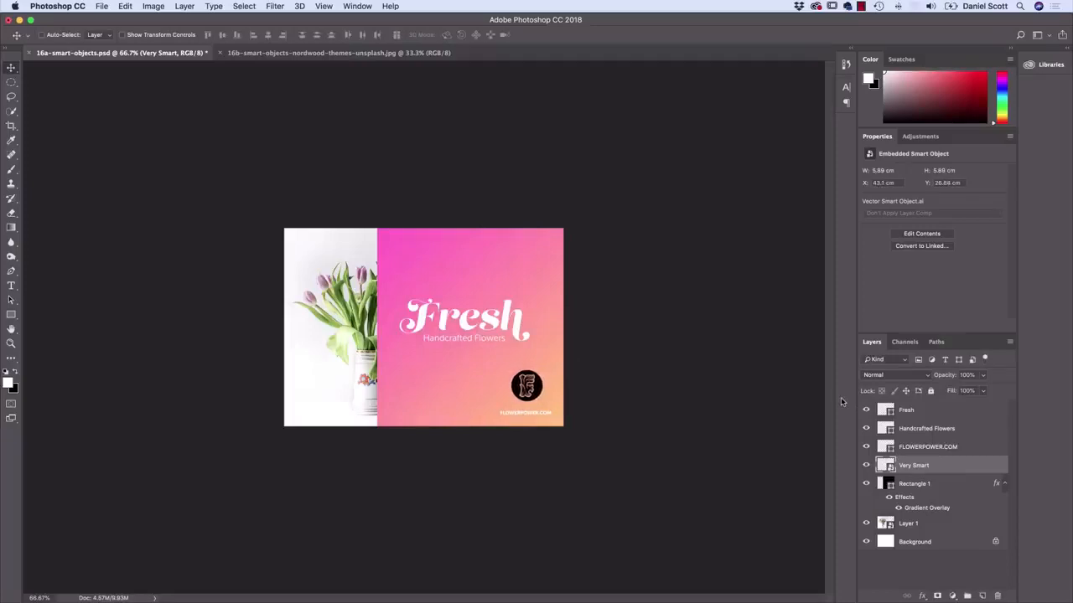
{"action": "key", "text": "Left"}
Add a white (ffffff) Color Overlay at 100% opacity to the Very Smart layer
{"action": "left_click", "coordinate": [922, 596]}
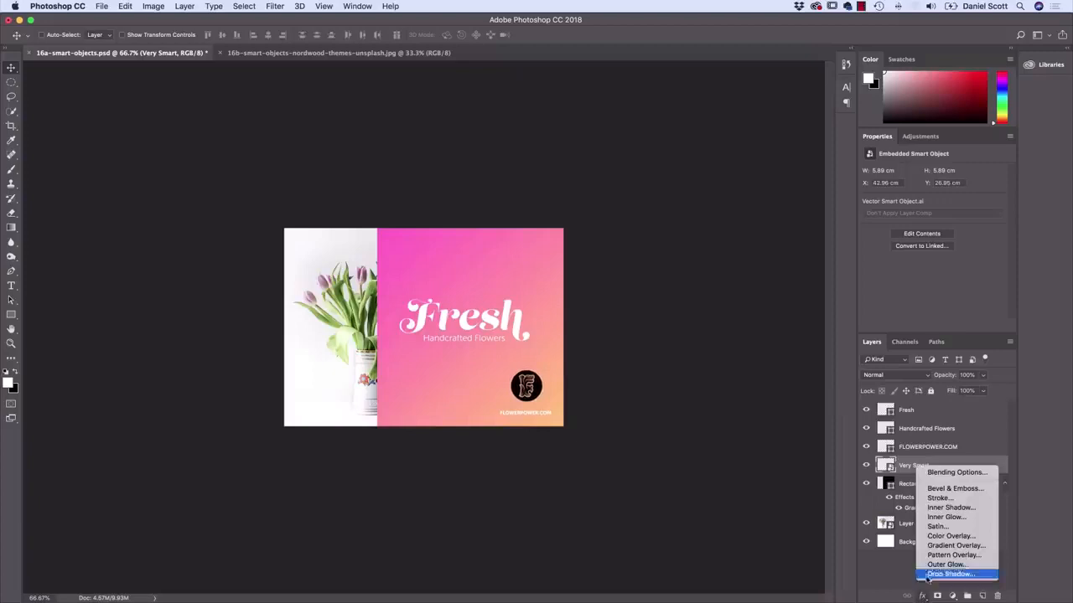
{"action": "left_click", "coordinate": [930, 537]}
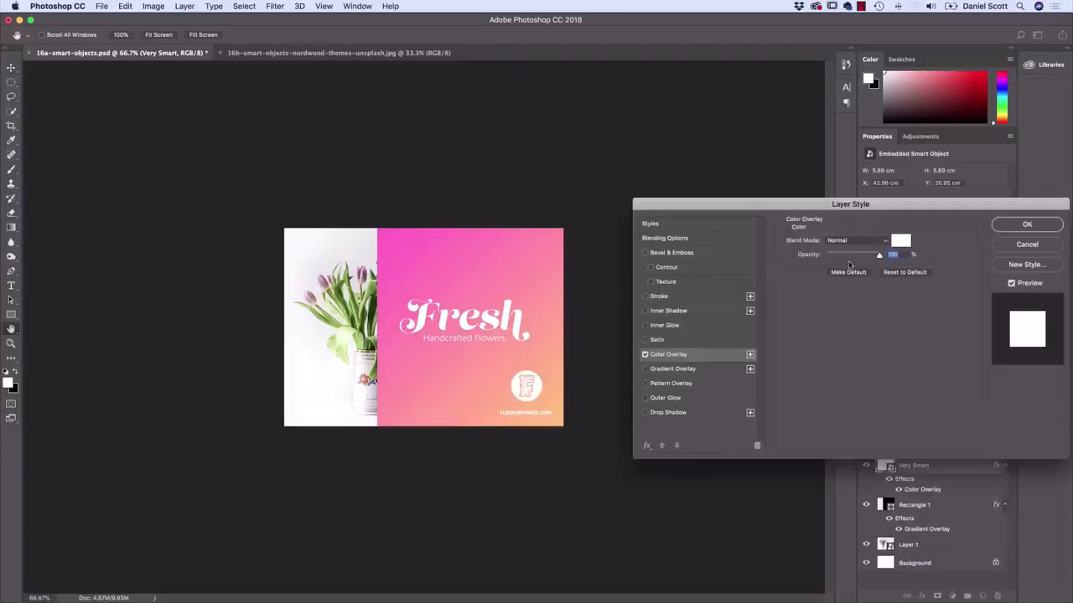
{"action": "left_click", "coordinate": [901, 240]}
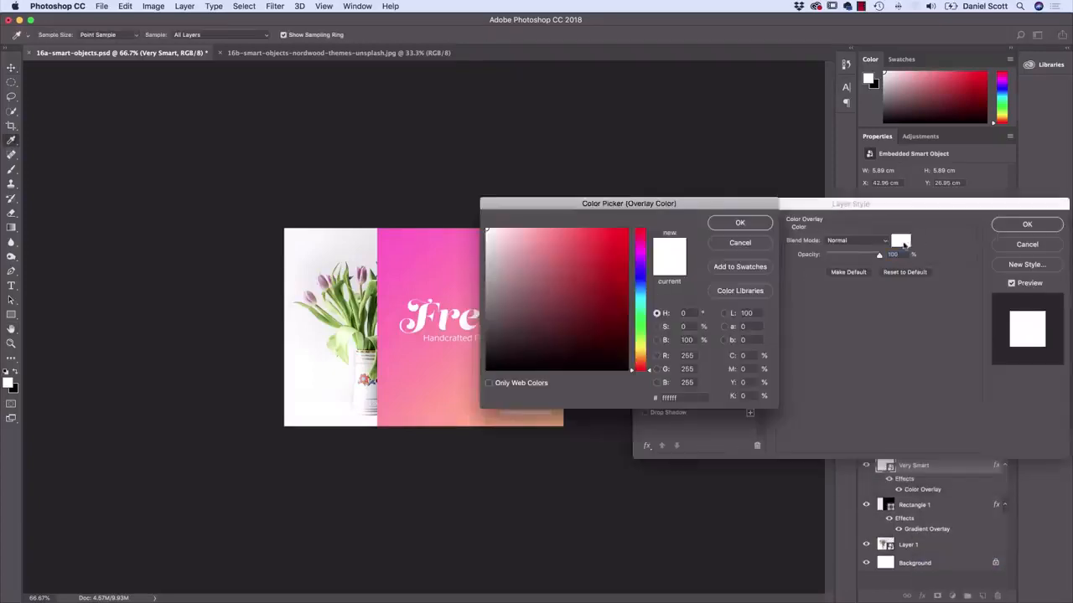
{"action": "left_click", "coordinate": [757, 224]}
{"action": "key", "text": "Return"}
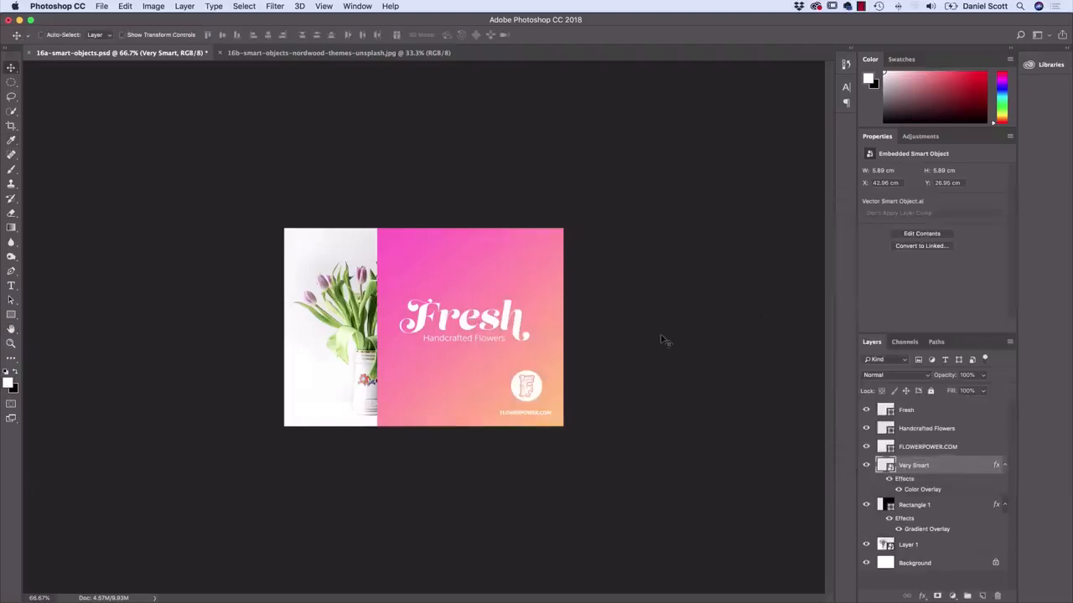
Duplicate the Very Smart layer as "Hero Graphic" and move the copy beneath the Handcrafted Flowers text
{"action": "key", "text": "super+plus"}
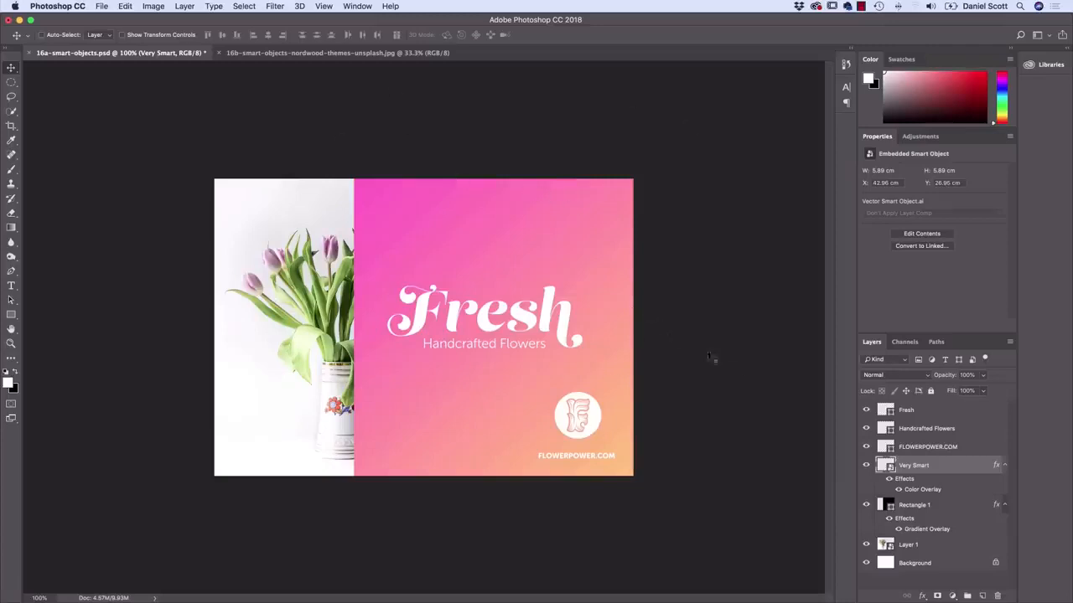
{"action": "right_click", "coordinate": [924, 465]}
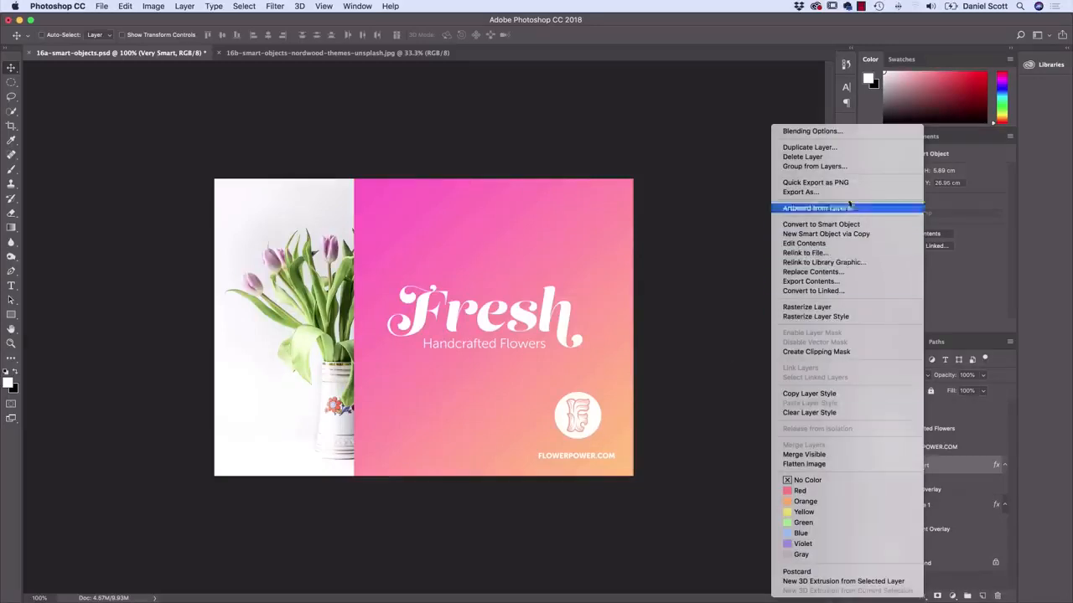
{"action": "left_click", "coordinate": [826, 149]}
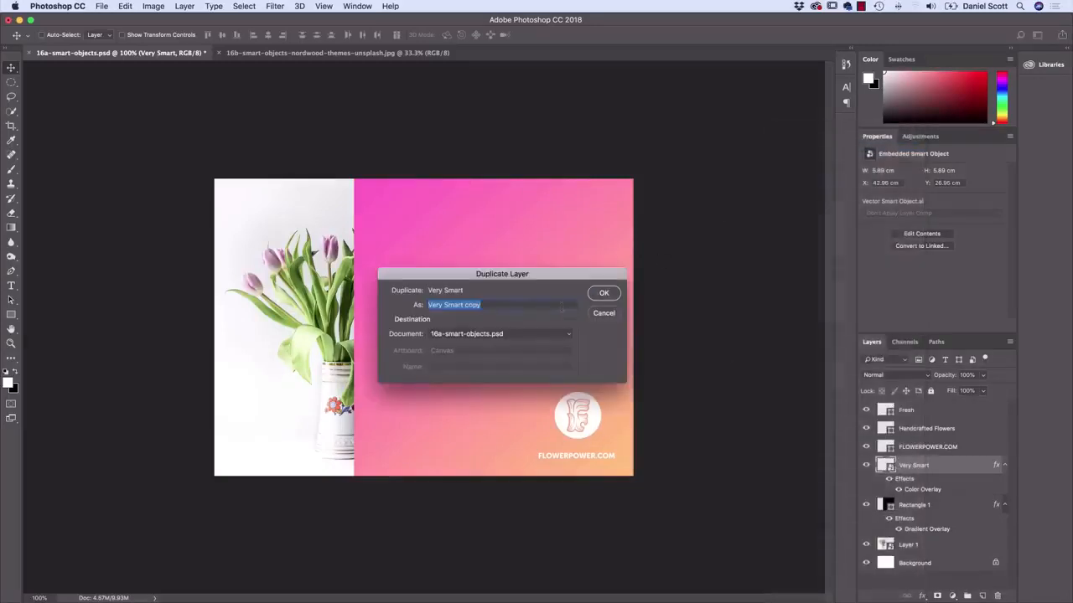
{"action": "type", "text": "Hero Graphic"}
{"action": "key", "text": "Return"}
{"action": "left_click_drag", "start_coordinate": [588, 419], "coordinate": [494, 401]}
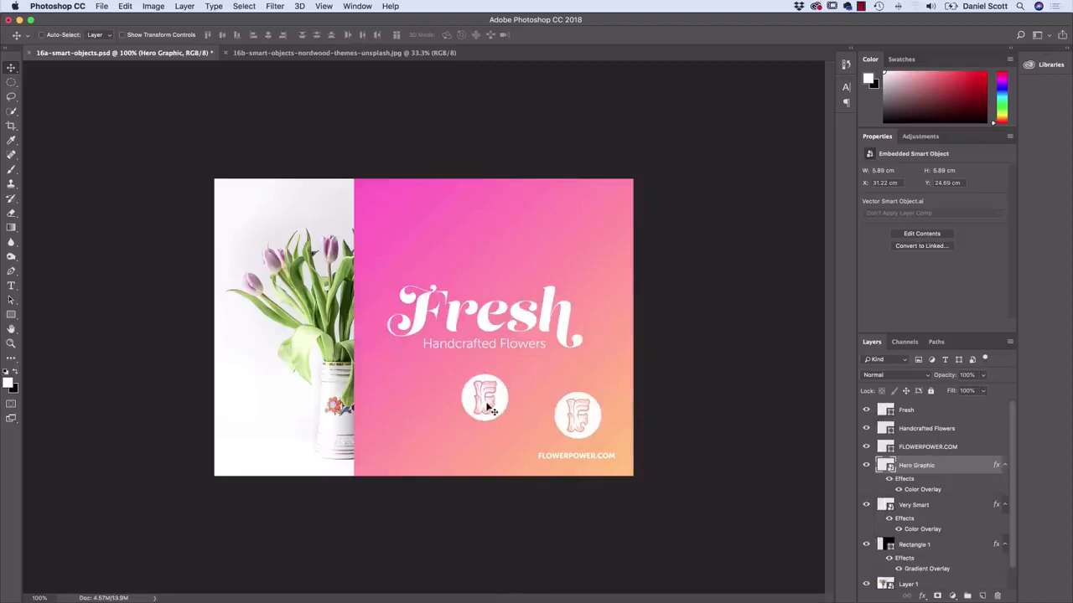
Enlarge the Hero Graphic to about 54.29 cm square so it runs off the pink rectangle
{"action": "key", "text": "super+t"}
{"action": "left_click_drag", "start_coordinate": [507, 371], "coordinate": [695, 177]}
{"action": "left_click_drag", "start_coordinate": [627, 307], "coordinate": [658, 283]}
{"action": "key", "text": "Return"}
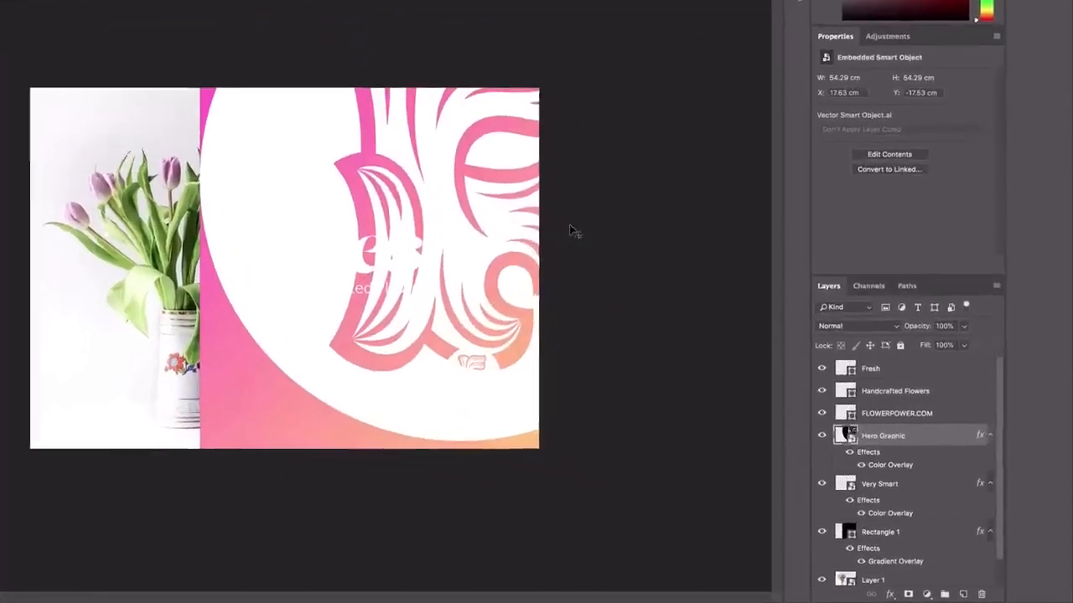
Lower the Hero Graphic layer's opacity to 21% and shift the graphic down and slightly left as a background motif
{"action": "left_click", "coordinate": [960, 319]}
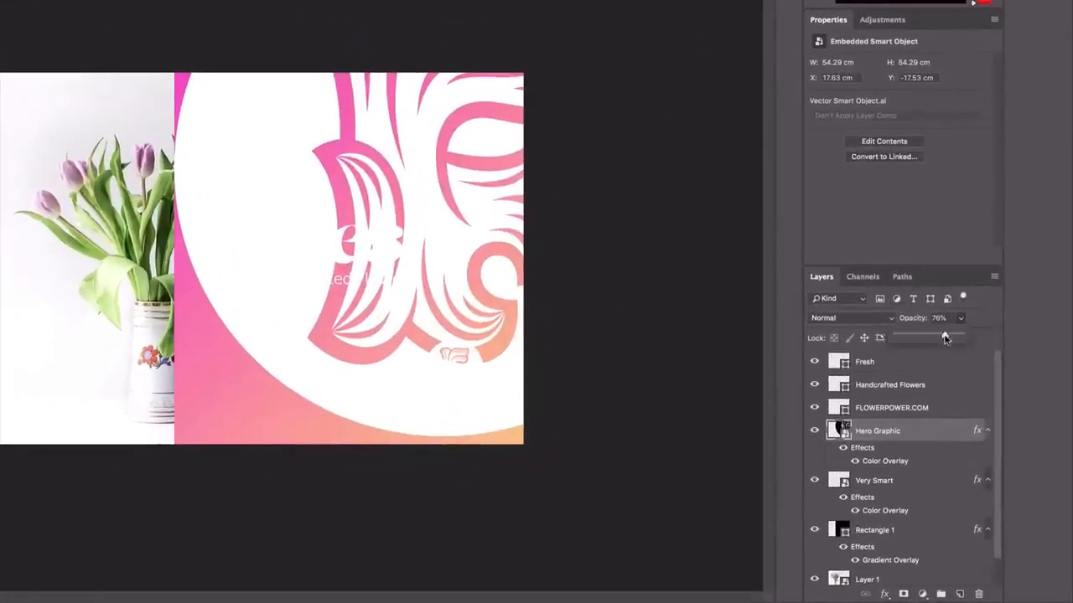
{"action": "left_click_drag", "start_coordinate": [962, 337], "coordinate": [908, 338]}
{"action": "left_click_drag", "start_coordinate": [314, 349], "coordinate": [284, 407]}
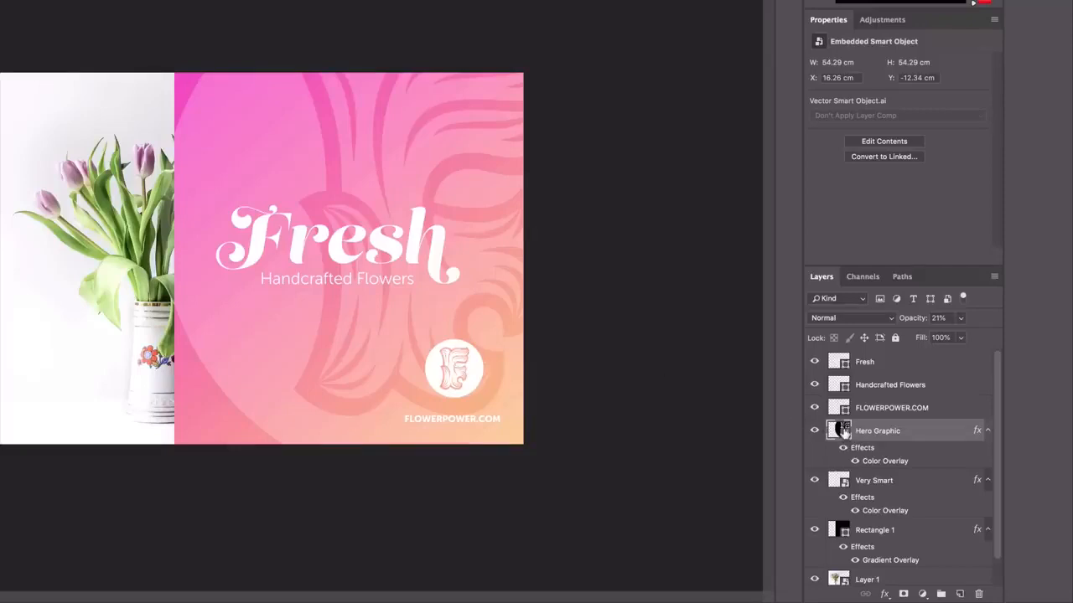
Open the Very Smart layer's smart object contents for editing in Illustrator
{"action": "left_click", "coordinate": [848, 486]}
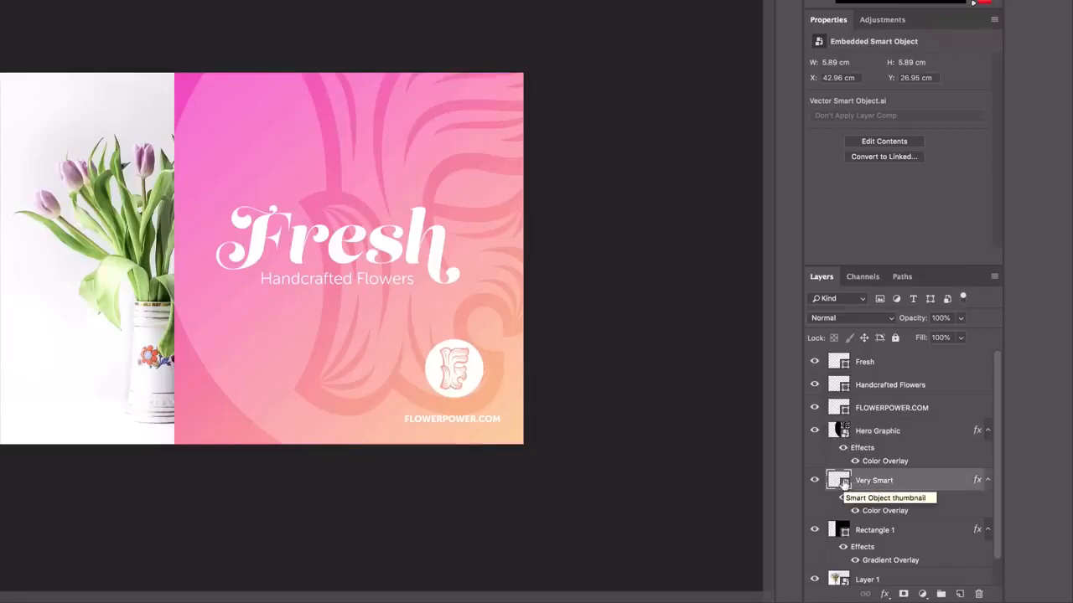
{"action": "double_click", "coordinate": [842, 482]}
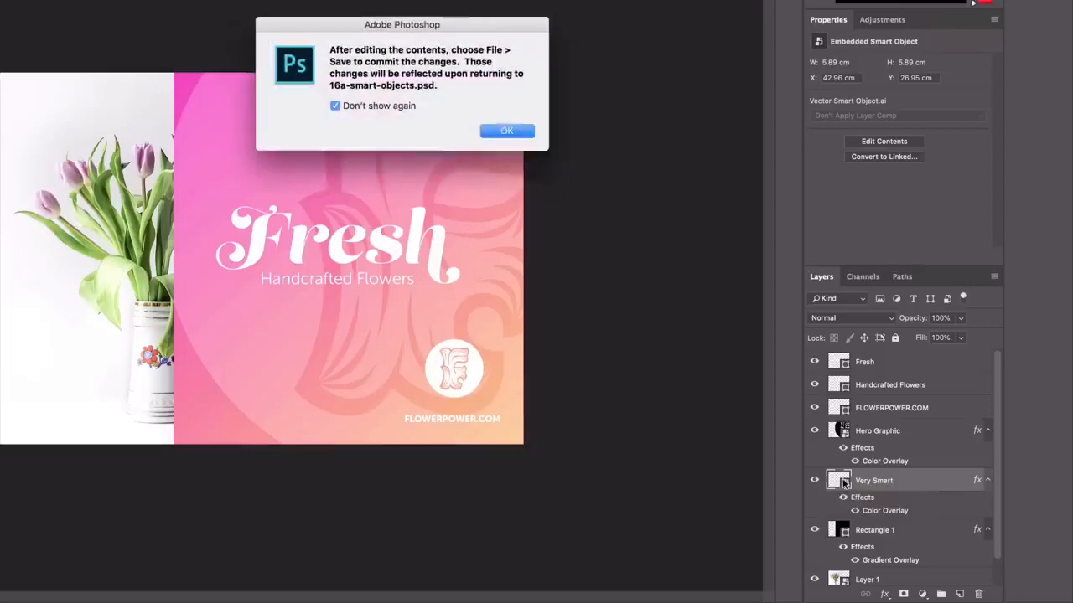
{"action": "left_click", "coordinate": [506, 131]}
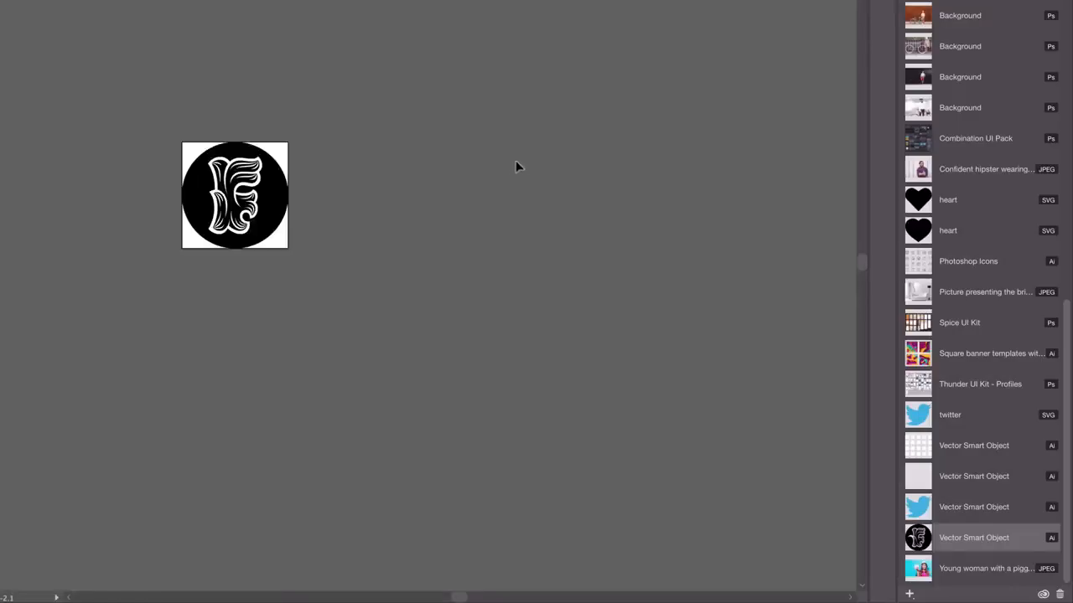
Close the original 16c-smart-objects-vector-logo.ai, return to Photoshop, and reopen the Very Smart layer's contents in Illustrator
{"action": "left_click", "coordinate": [140, 76]}
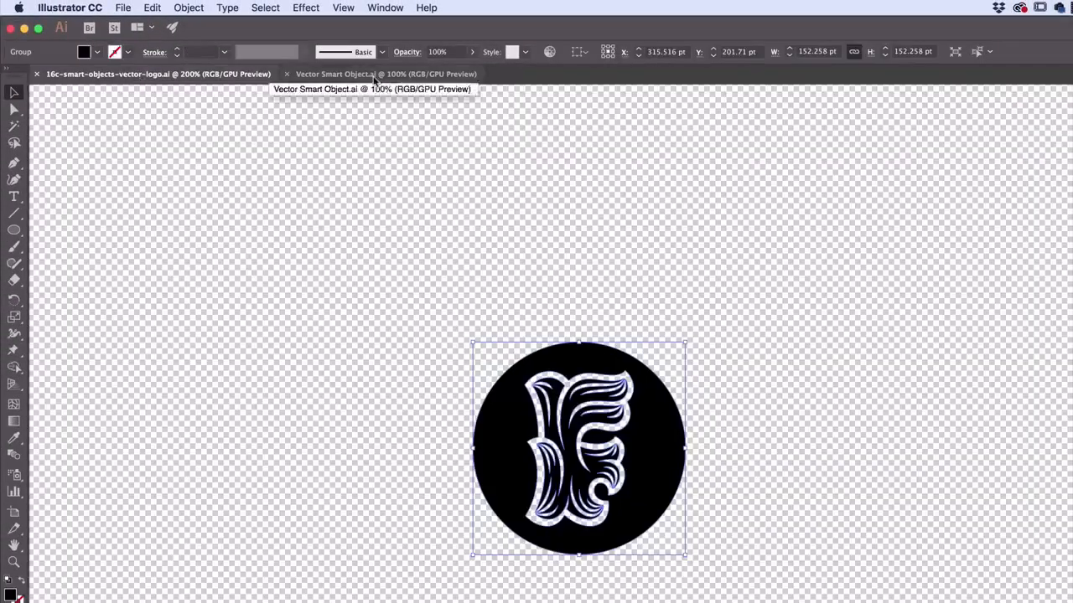
{"action": "left_click", "coordinate": [375, 76]}
{"action": "left_click", "coordinate": [145, 77]}
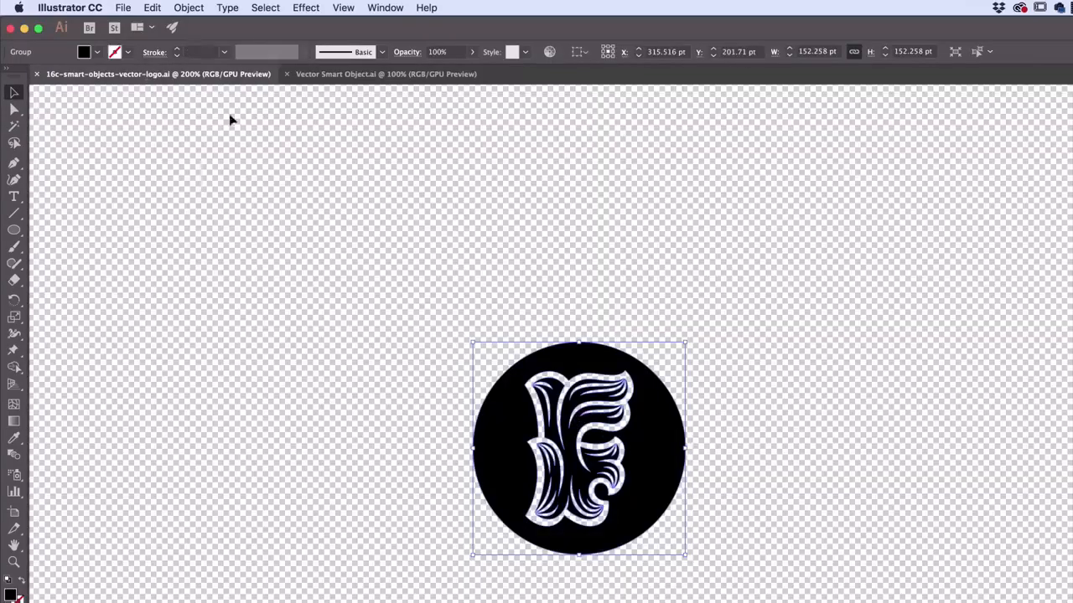
{"action": "left_click", "coordinate": [36, 74]}
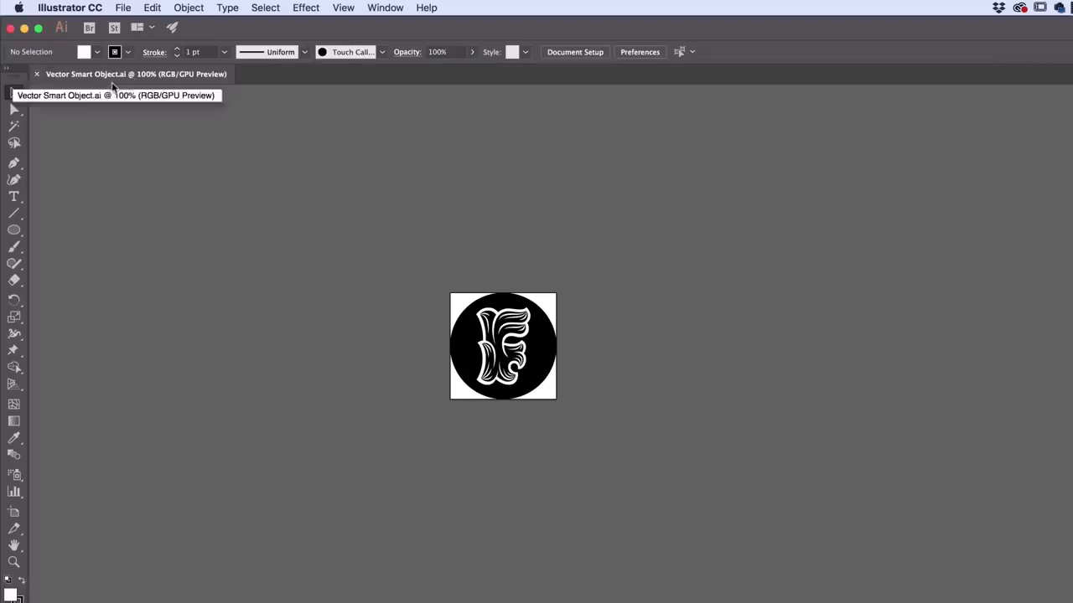
{"action": "key", "text": "super+Tab"}
{"action": "double_click", "coordinate": [711, 522]}
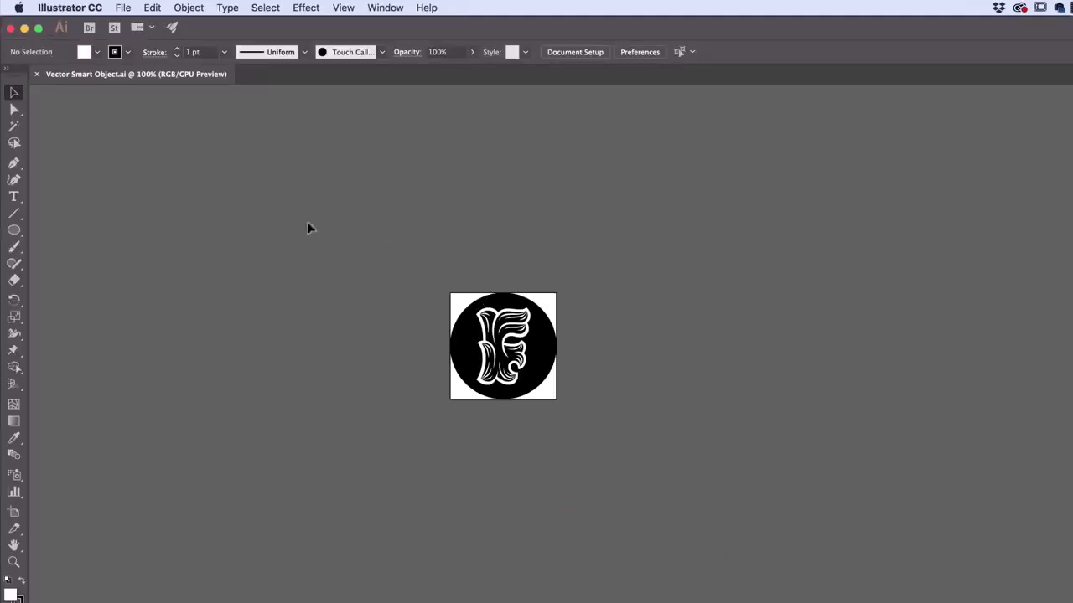
With Direct Selection, pull the F's middle-left tip outward to about X 20.28 pt, Y 76.13 pt and bend its handles into a hooked curve
{"action": "key", "text": "super+equal"}
{"action": "key", "text": "super+equal"}
{"action": "key", "text": "super+equal"}
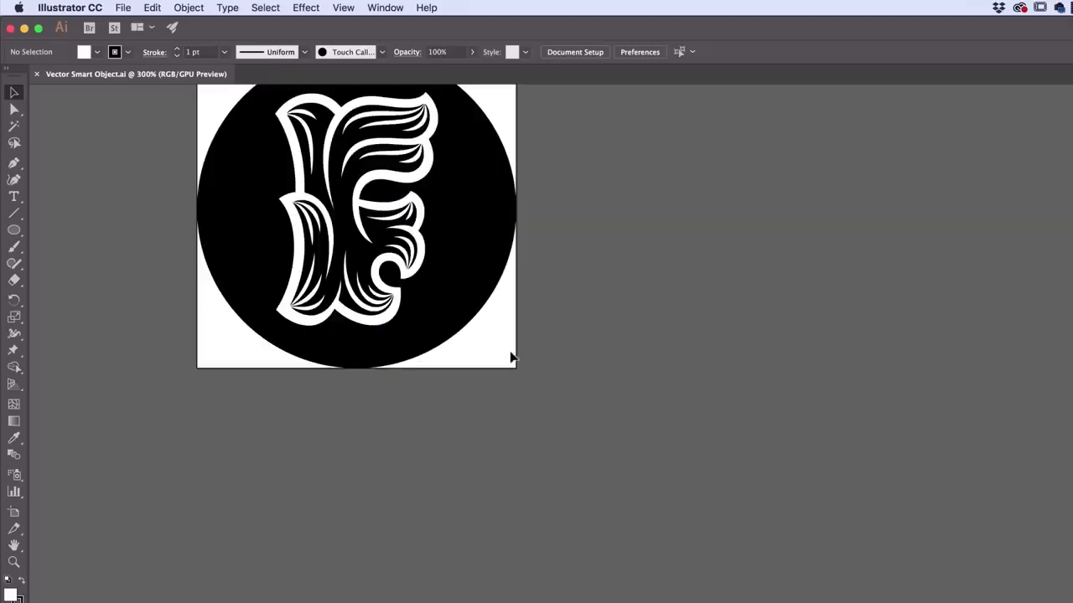
{"action": "key", "text": "super+equal"}
{"action": "key", "text": "super+equal"}
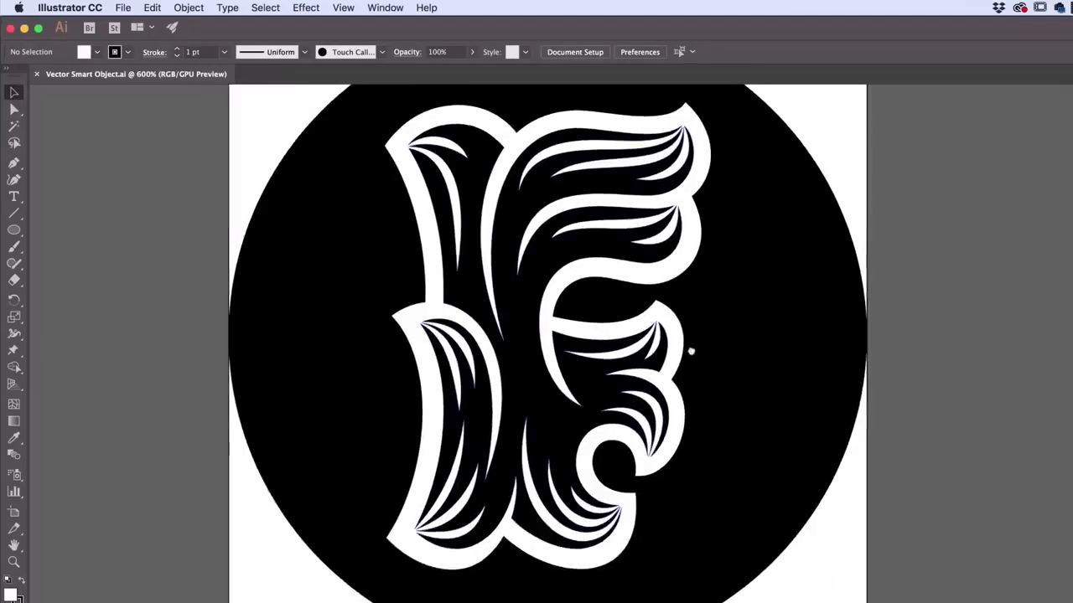
{"action": "left_click", "coordinate": [13, 109]}
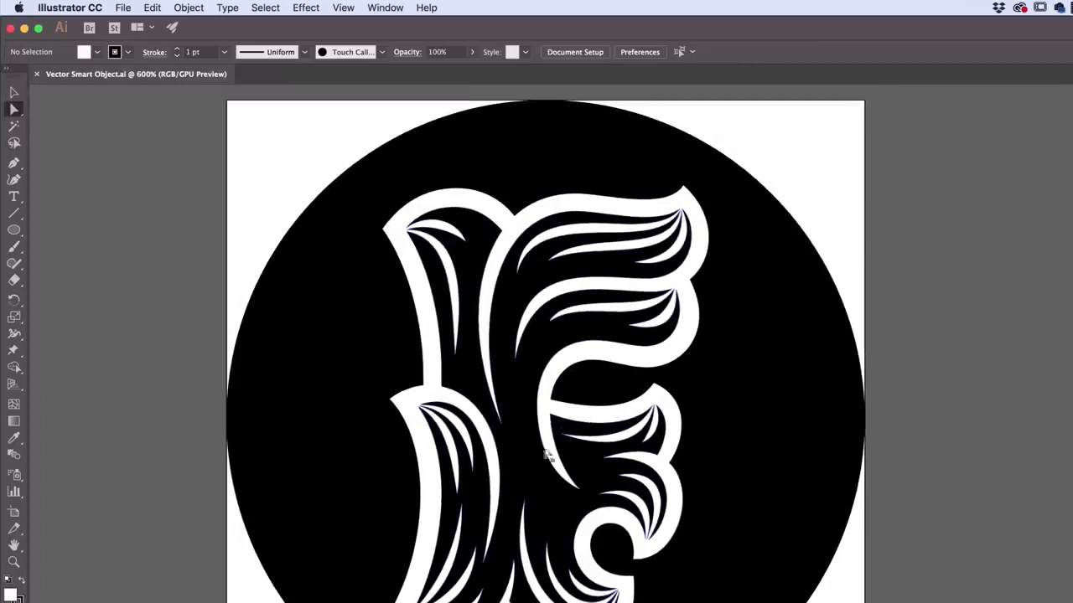
{"action": "left_click_drag", "start_coordinate": [394, 403], "coordinate": [338, 367]}
{"action": "left_click_drag", "start_coordinate": [331, 436], "coordinate": [388, 406]}
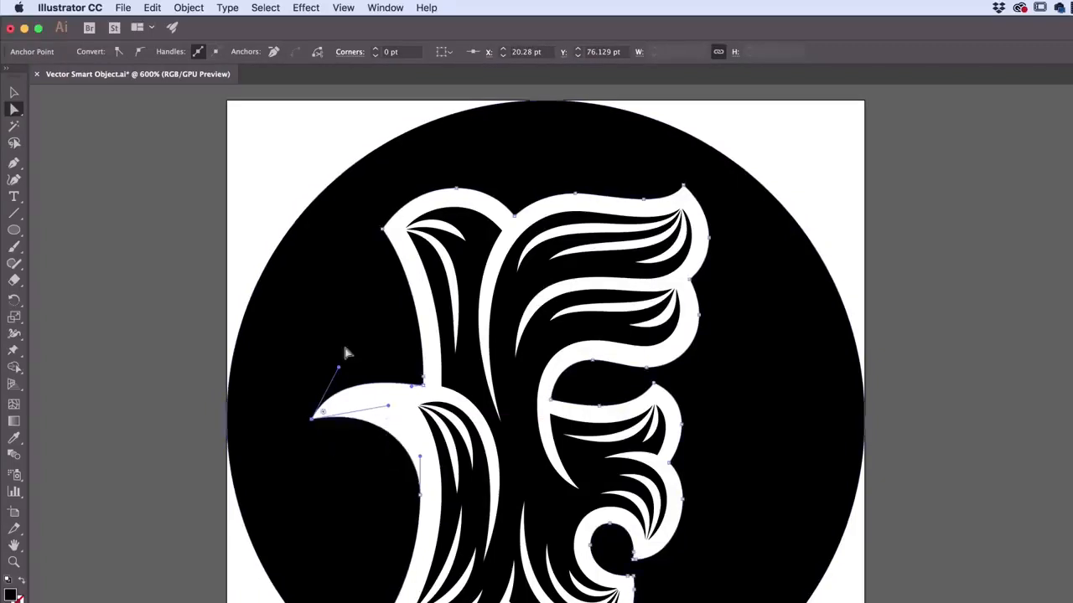
{"action": "left_click_drag", "start_coordinate": [338, 372], "coordinate": [369, 339]}
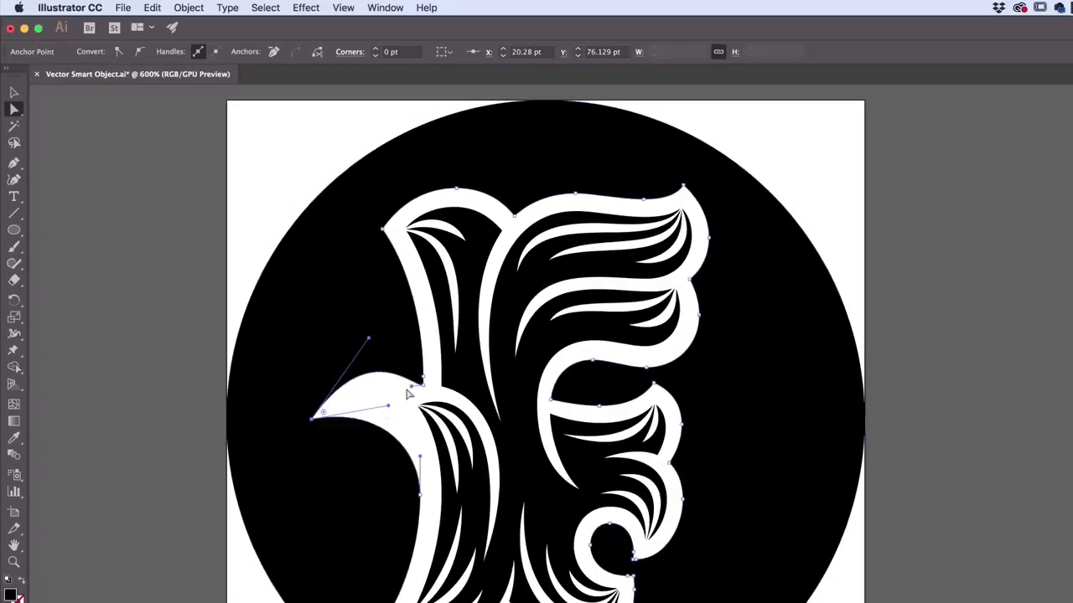
{"action": "left_click_drag", "start_coordinate": [410, 390], "coordinate": [330, 344]}
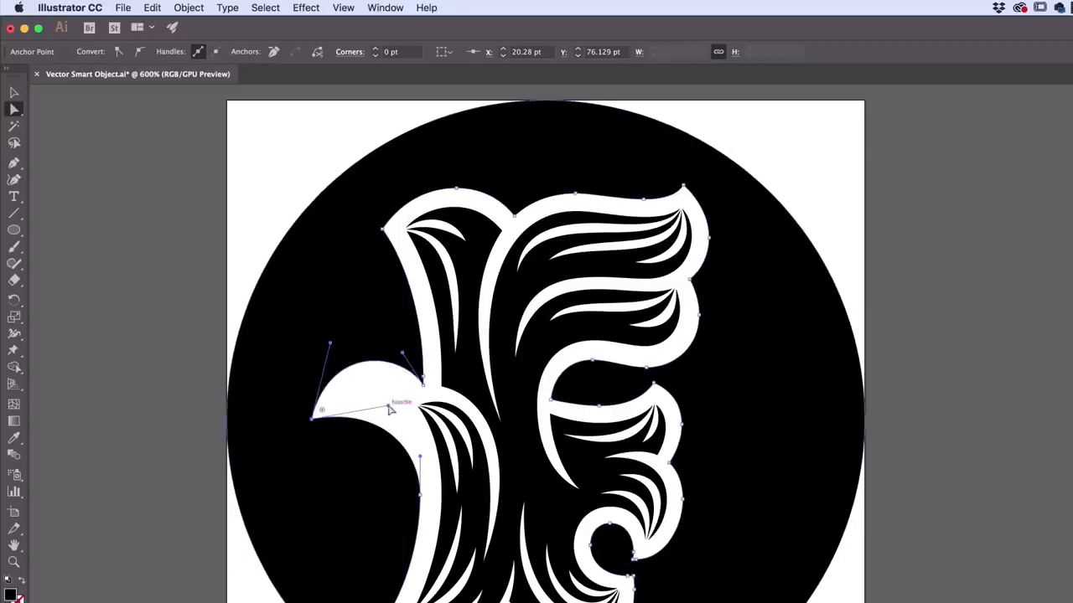
{"action": "left_click_drag", "start_coordinate": [390, 409], "coordinate": [394, 380]}
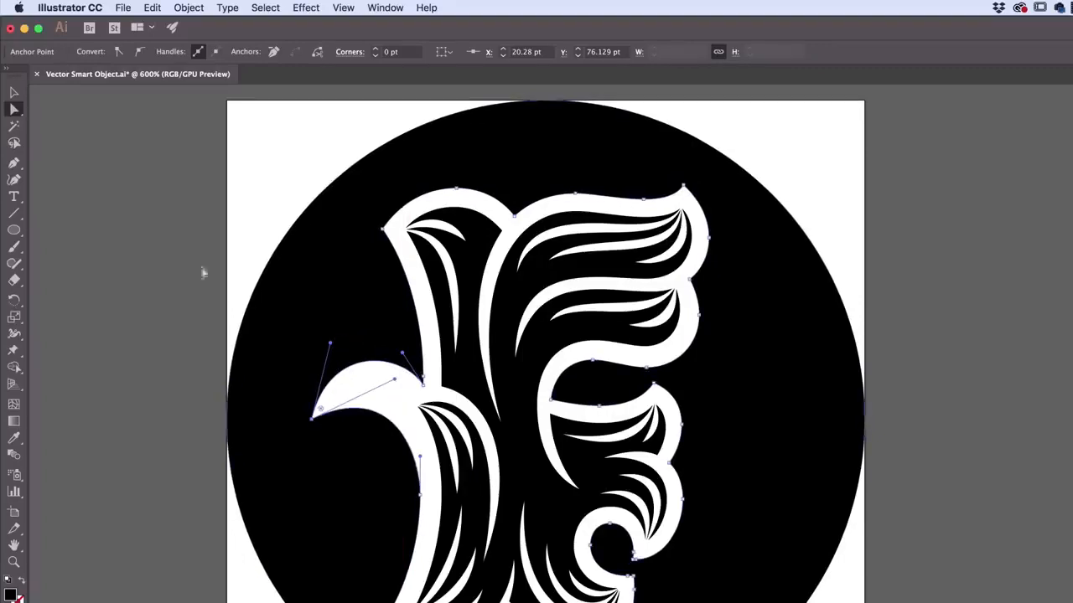
Save the edited Vector Smart Object.ai and switch to Photoshop to inspect the logo badge and background motif up close
{"action": "left_click", "coordinate": [122, 10]}
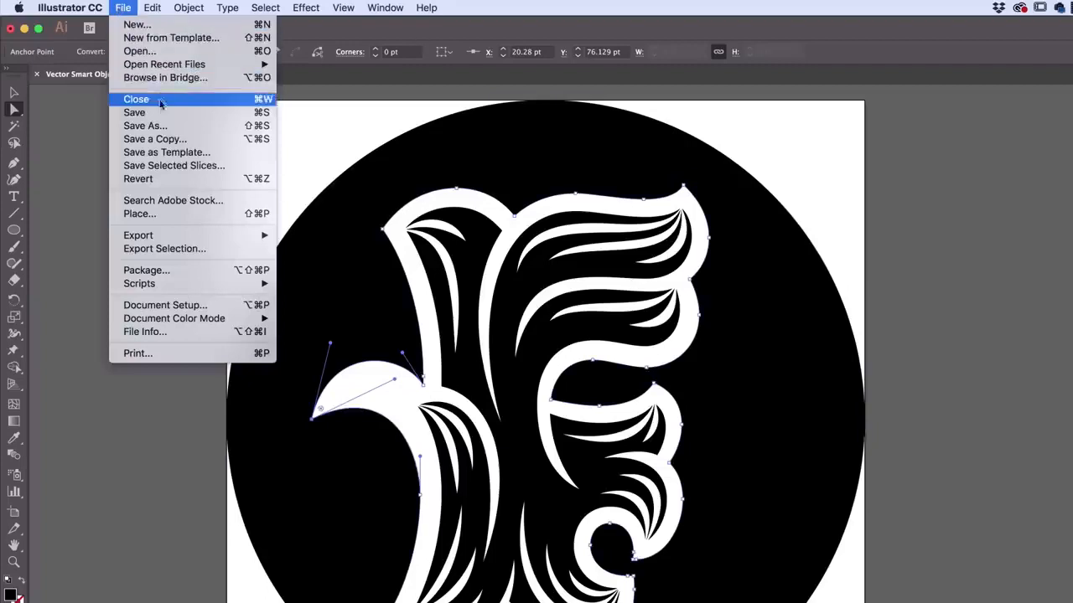
{"action": "left_click", "coordinate": [134, 113]}
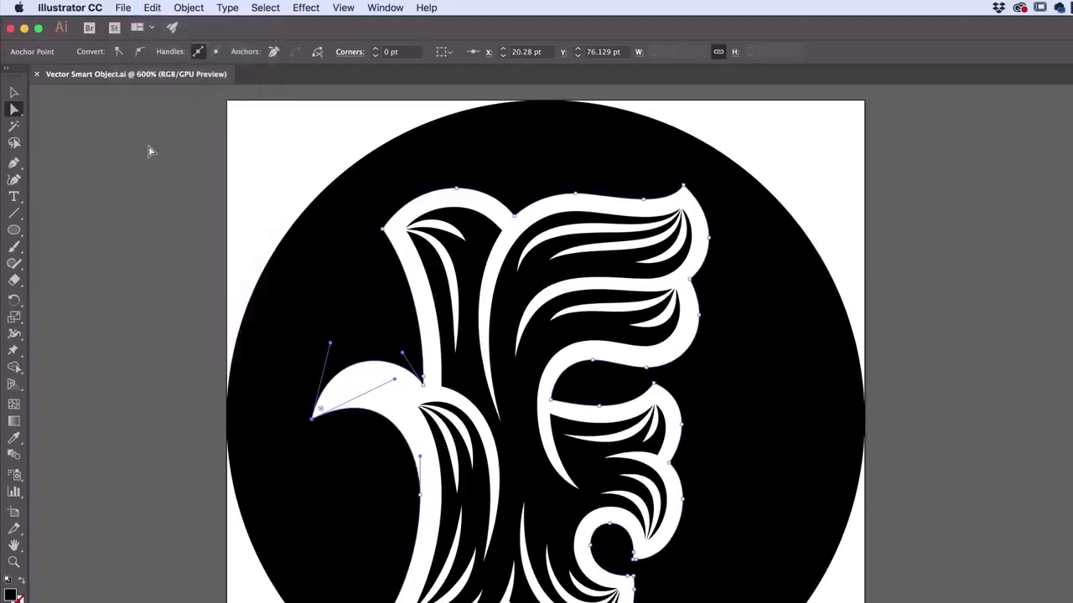
{"action": "key", "text": "super+Tab"}
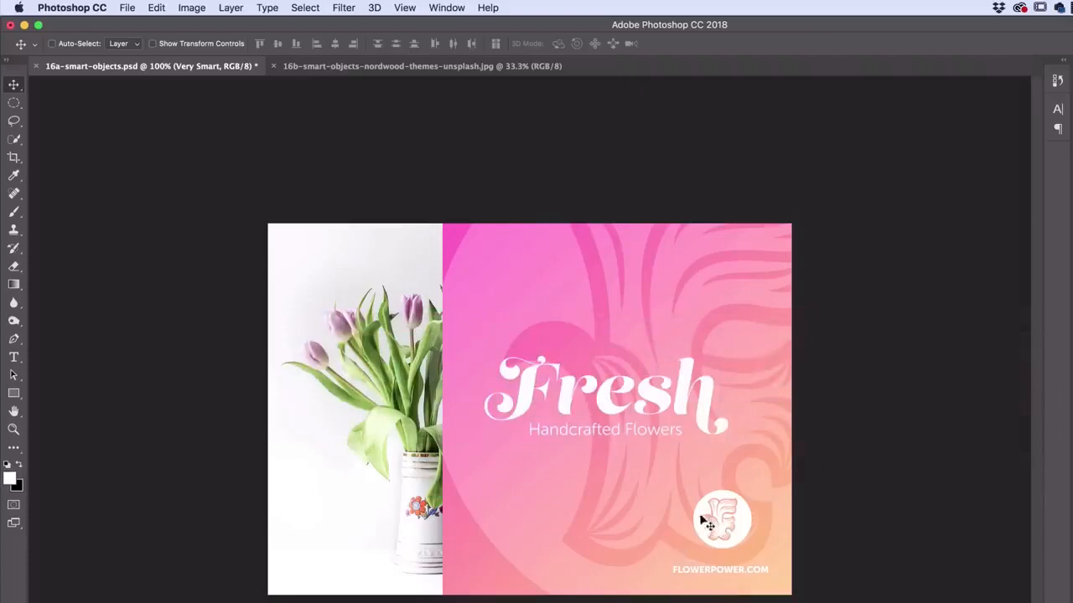
{"action": "key", "text": "super"}
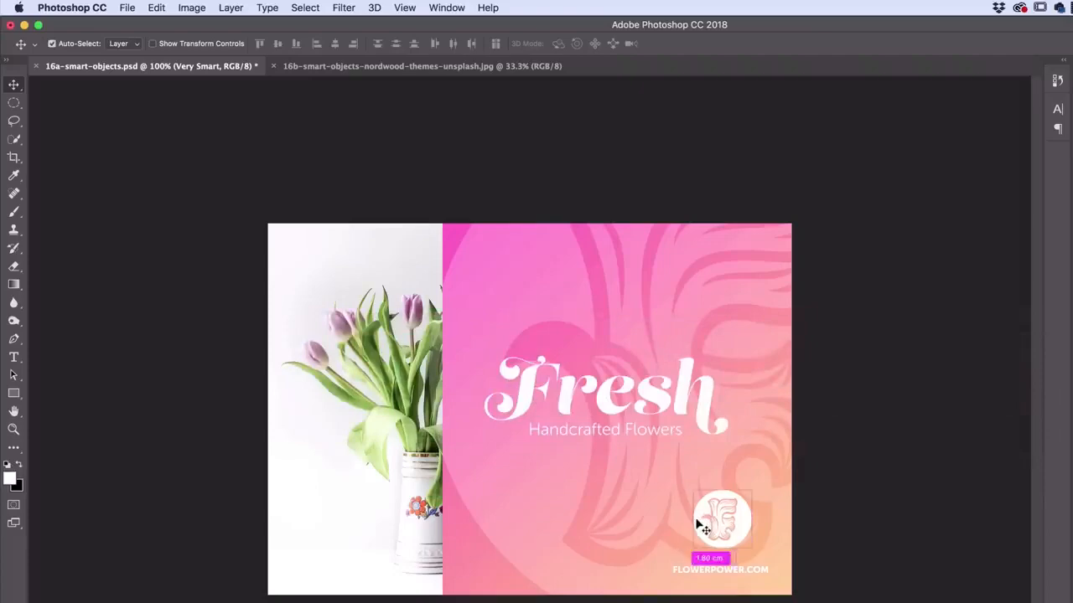
{"action": "key", "text": "super+equal"}
{"action": "key", "text": "super+equal"}
{"action": "key", "text": "super+equal"}
{"action": "left_click_drag", "start_coordinate": [730, 519], "coordinate": [520, 470]}
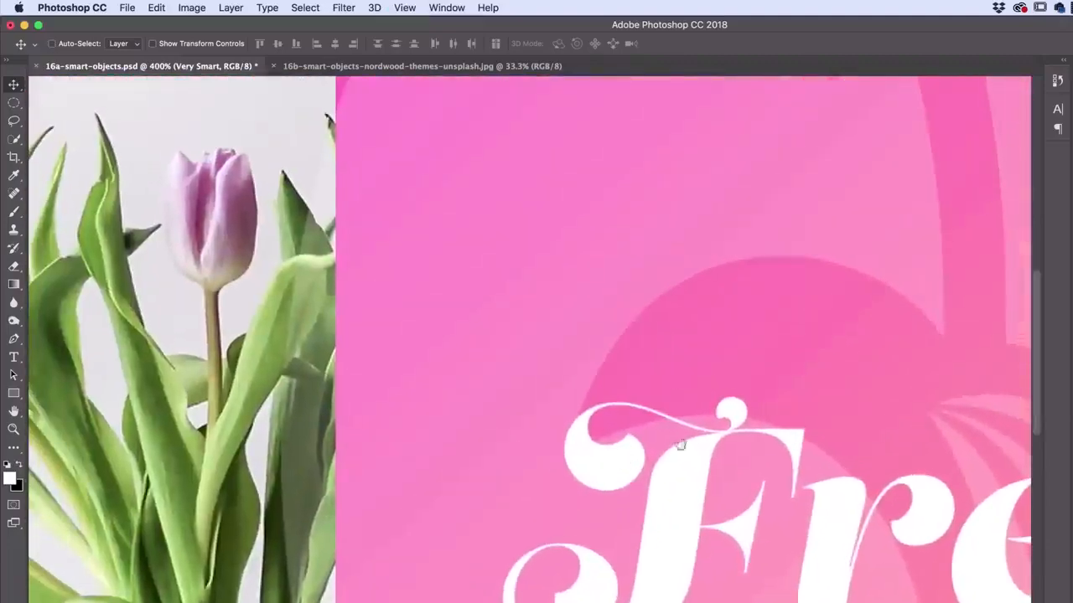
{"action": "key", "text": "super+1"}
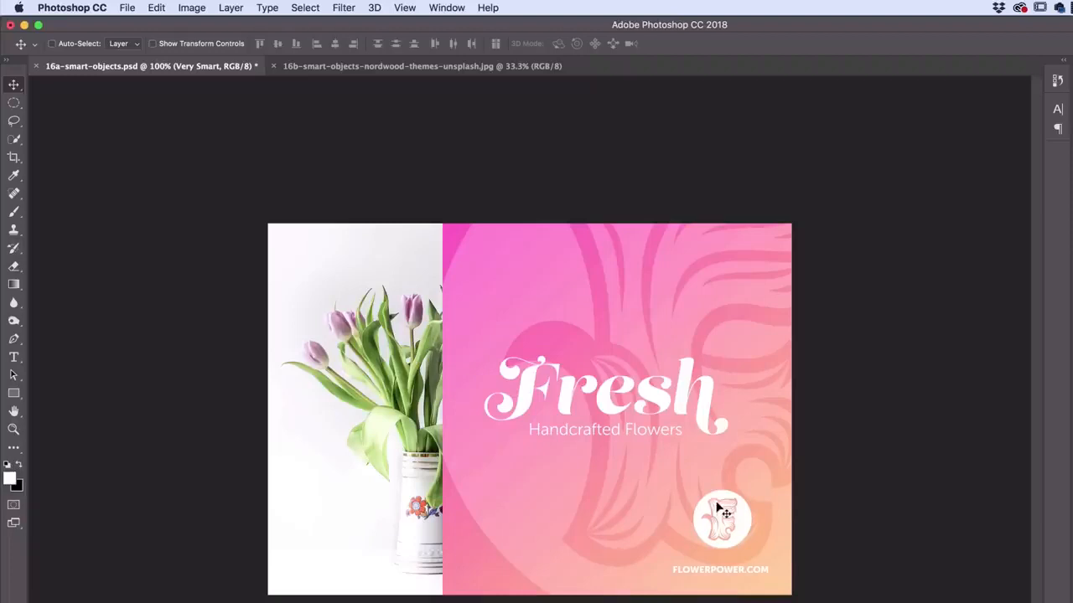
Reopen the logo's contents in Illustrator and pull two anchors on the F's upper-right arm outward, the lower to about X 130.95 pt, Y 95.75 pt
{"action": "key", "text": "super+z"}
{"action": "double_click", "coordinate": [718, 514]}
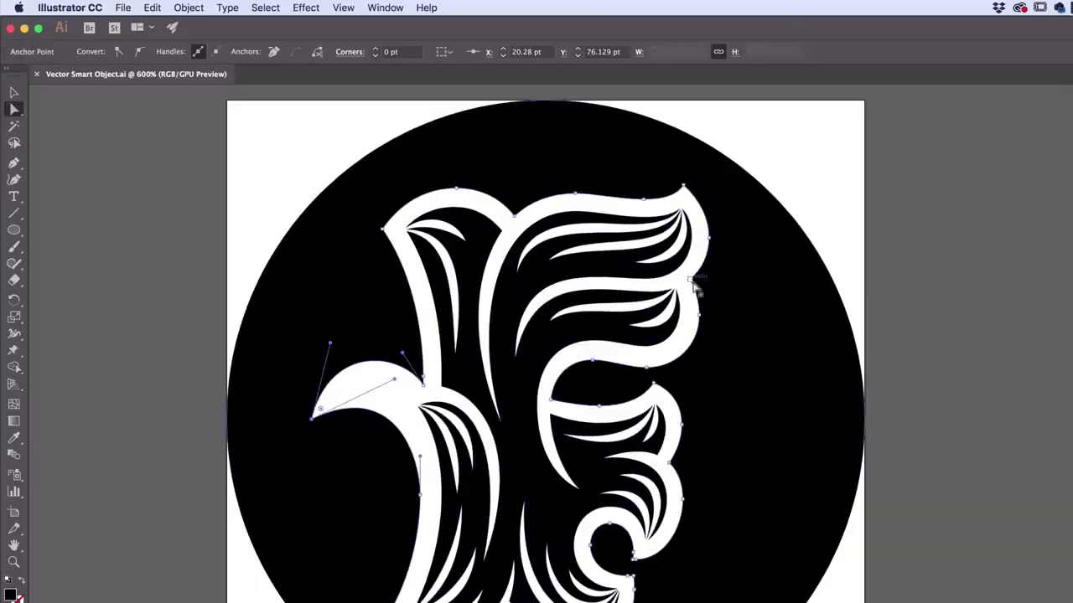
{"action": "left_click_drag", "start_coordinate": [695, 285], "coordinate": [830, 404]}
{"action": "left_click_drag", "start_coordinate": [698, 312], "coordinate": [776, 502]}
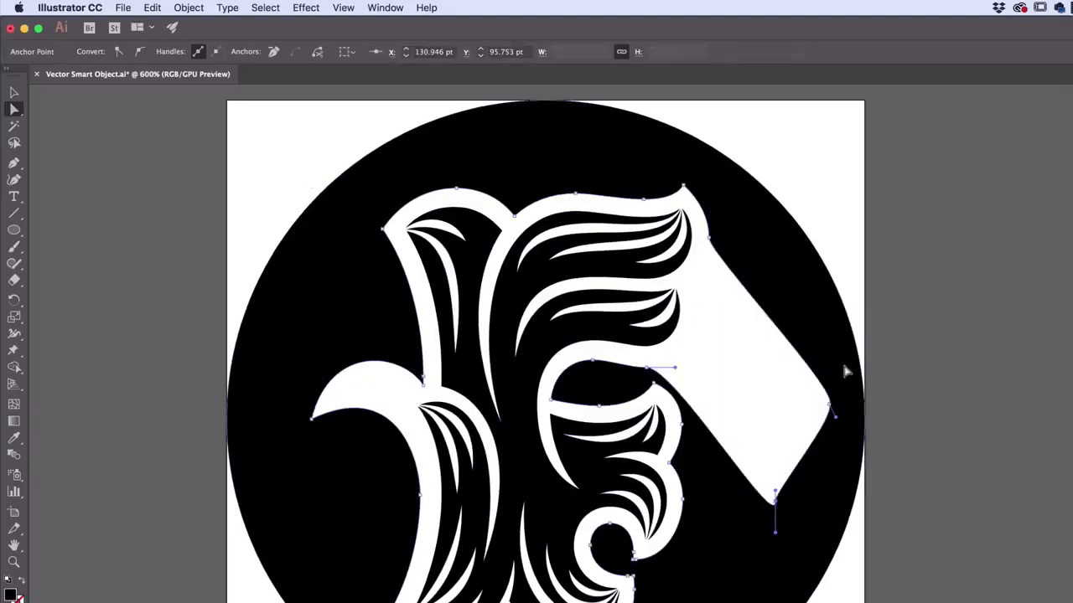
{"action": "left_click_drag", "start_coordinate": [863, 412], "coordinate": [524, 412]}
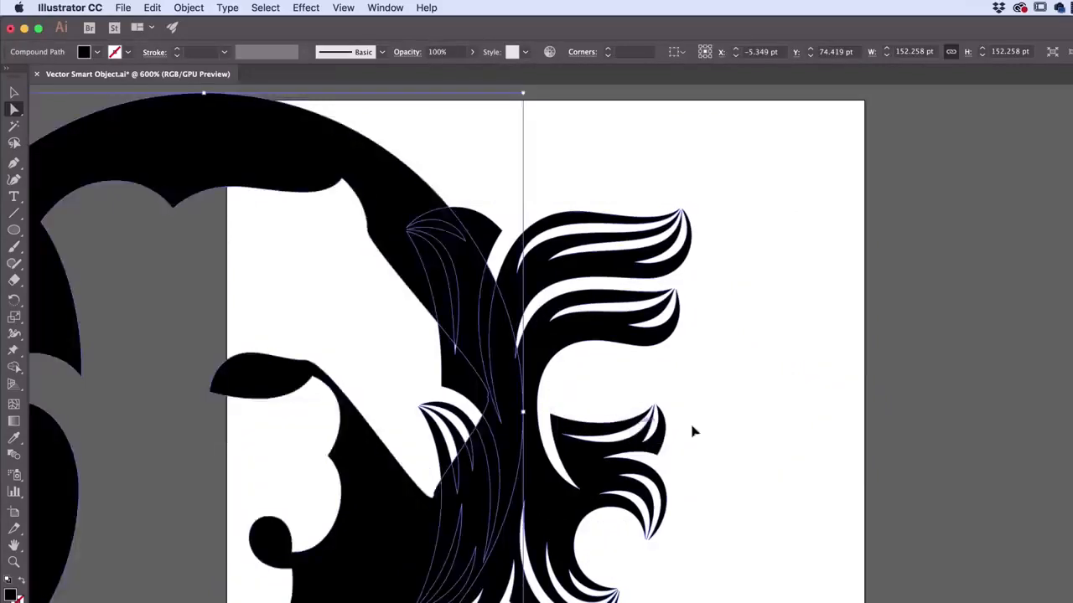
{"action": "key", "text": "super+z"}
Pull the circle's rightmost anchor inward to about X 101.63 pt, Y 76.27 pt, save, and check the badge in Photoshop
{"action": "left_click", "coordinate": [865, 420]}
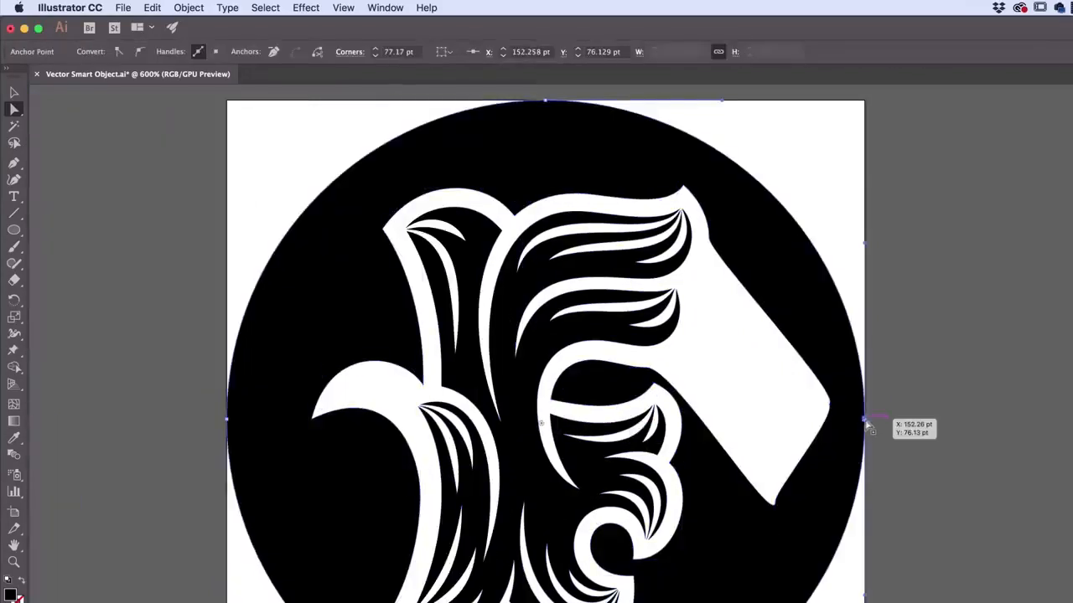
{"action": "left_click", "coordinate": [868, 427]}
{"action": "left_click", "coordinate": [864, 419]}
{"action": "left_click_drag", "start_coordinate": [846, 426], "coordinate": [660, 429]}
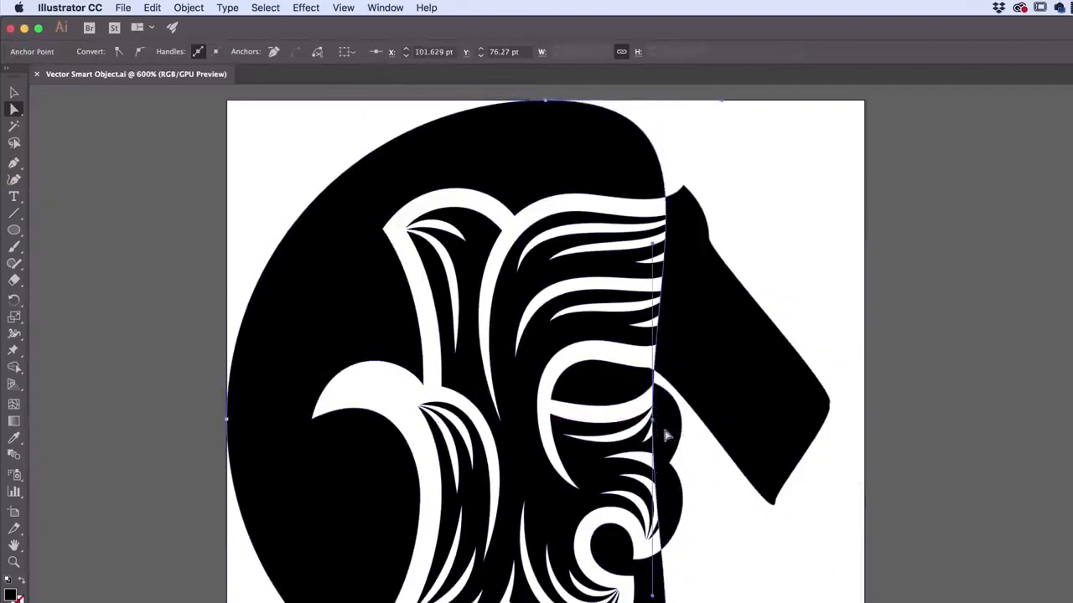
{"action": "key", "text": "super+Tab"}
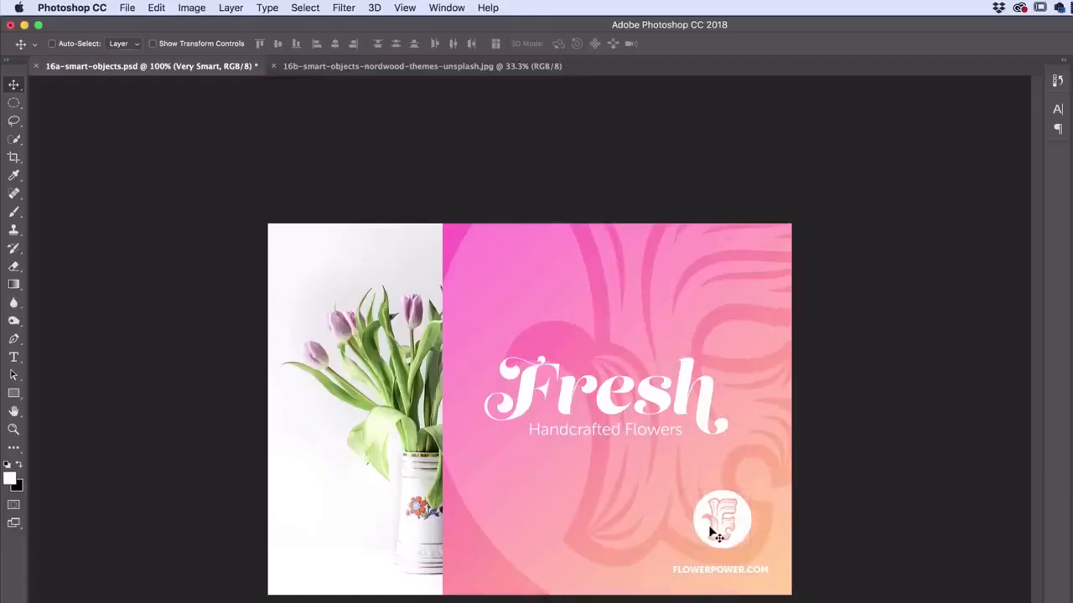
Return to Illustrator, undo the circle and right-arm anchor distortions, save the smart object, and switch back to Photoshop
{"action": "key", "text": "super+Tab"}
{"action": "key", "text": "super+z"}
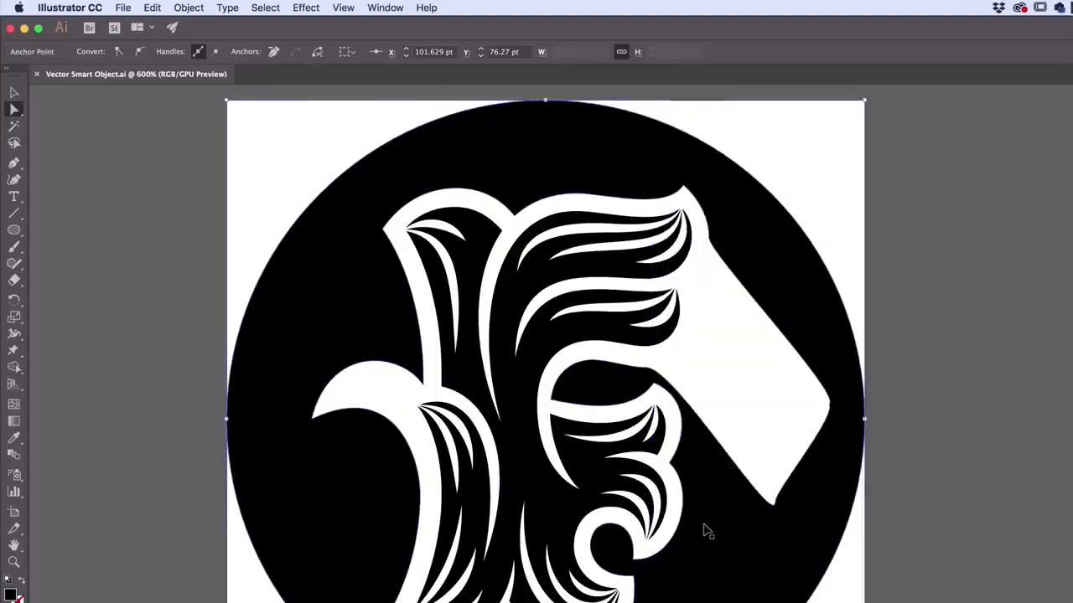
{"action": "key", "text": "super+z"}
{"action": "key", "text": "super+s"}
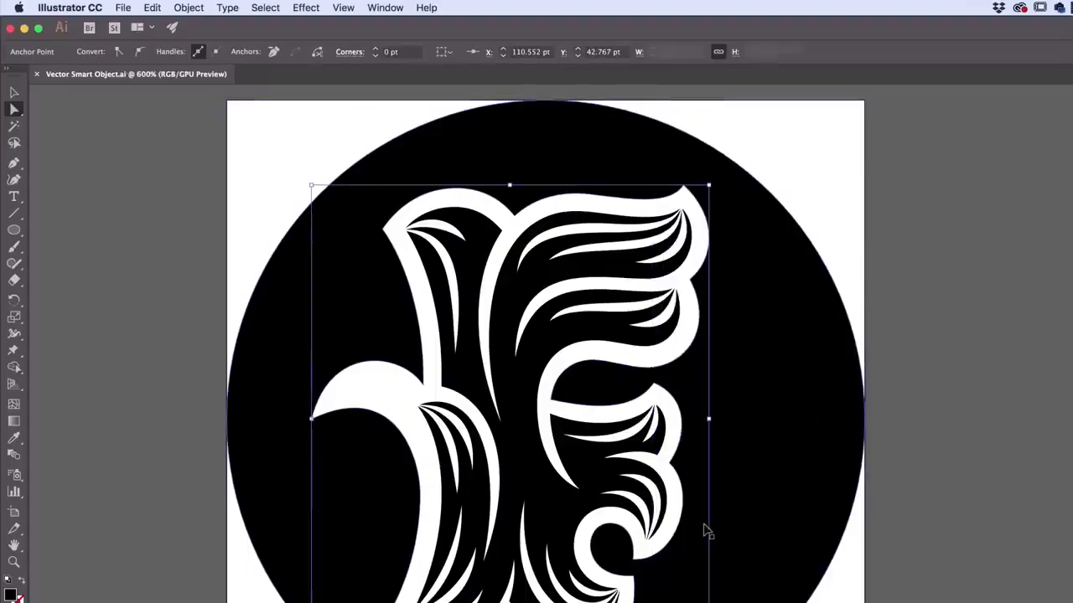
{"action": "key", "text": "super+Tab"}
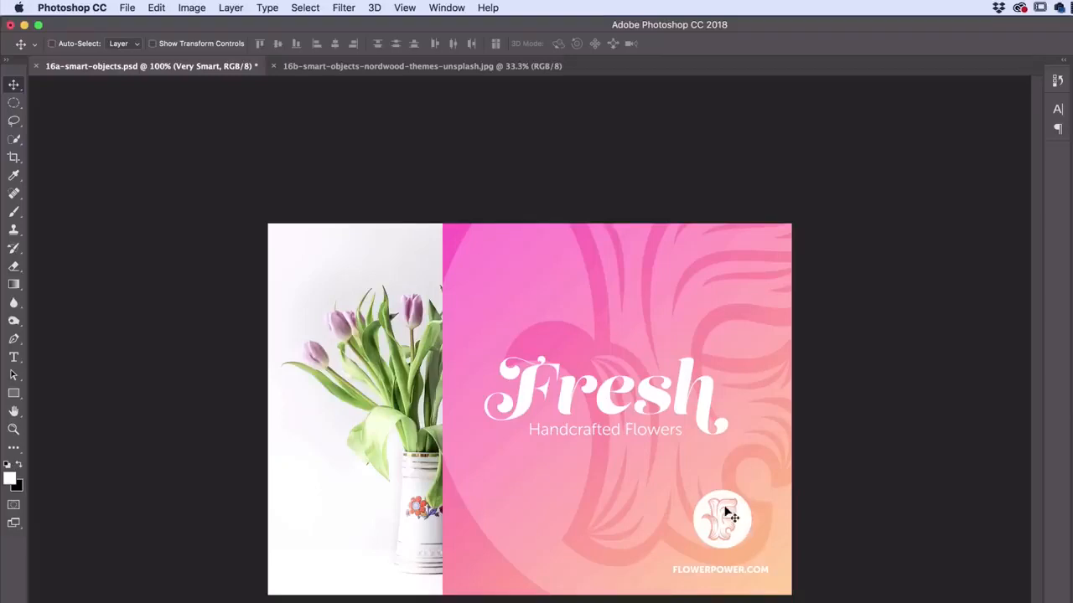
Place 16c-smart-objects-vector-logo.ai as an embedded smart object and move it to the pink panel's lower-left corner, at X 19.15 cm, Y 30.9 cm
{"action": "left_click", "coordinate": [127, 8]}
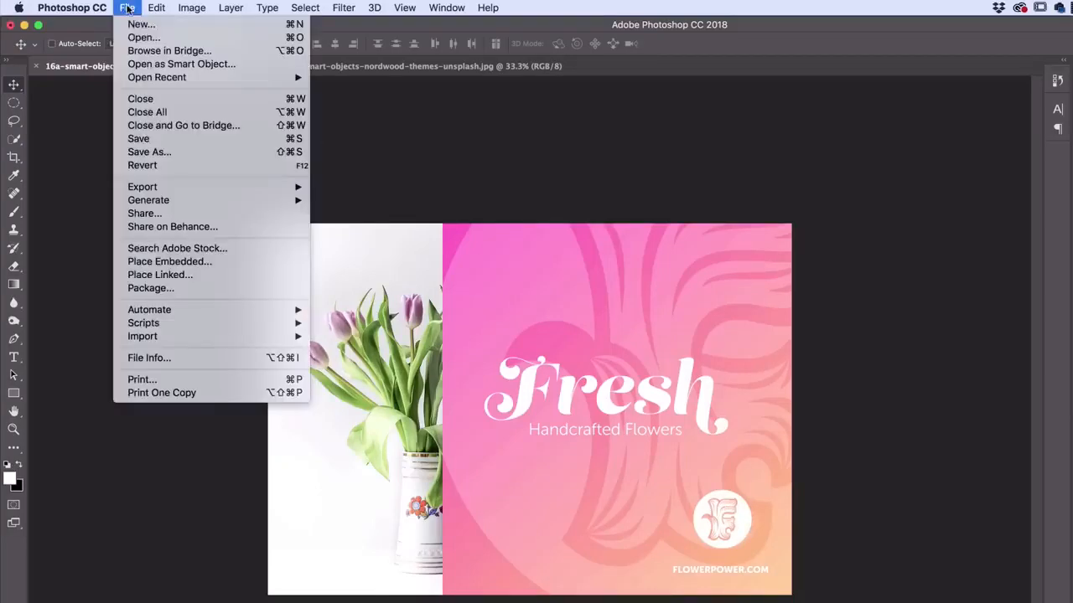
{"action": "left_click", "coordinate": [190, 263]}
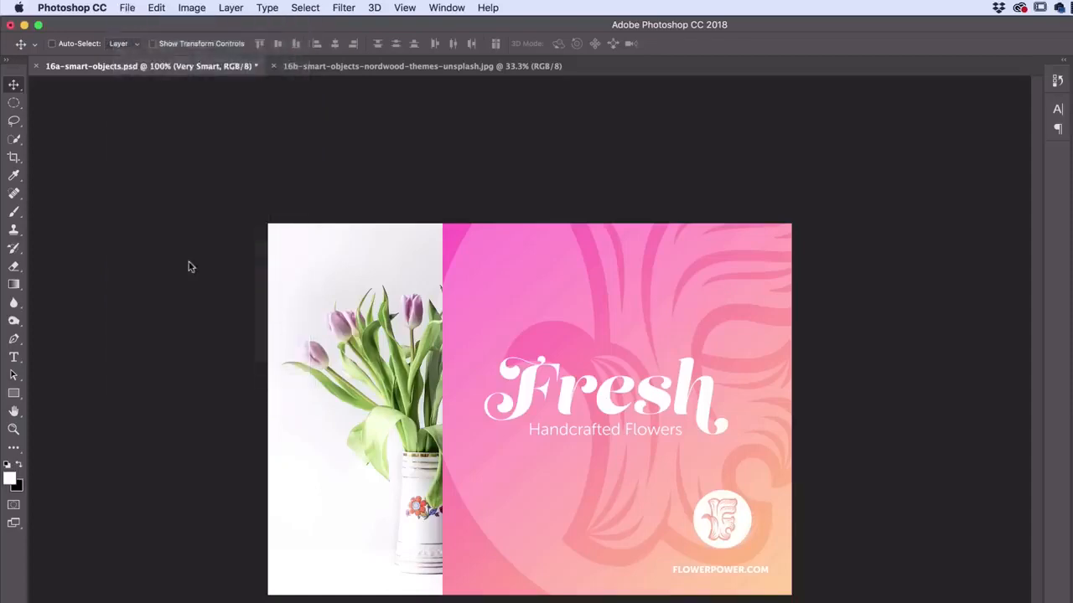
{"action": "scroll", "coordinate": [553, 366], "scroll_direction": "down", "scroll_amount": 5}
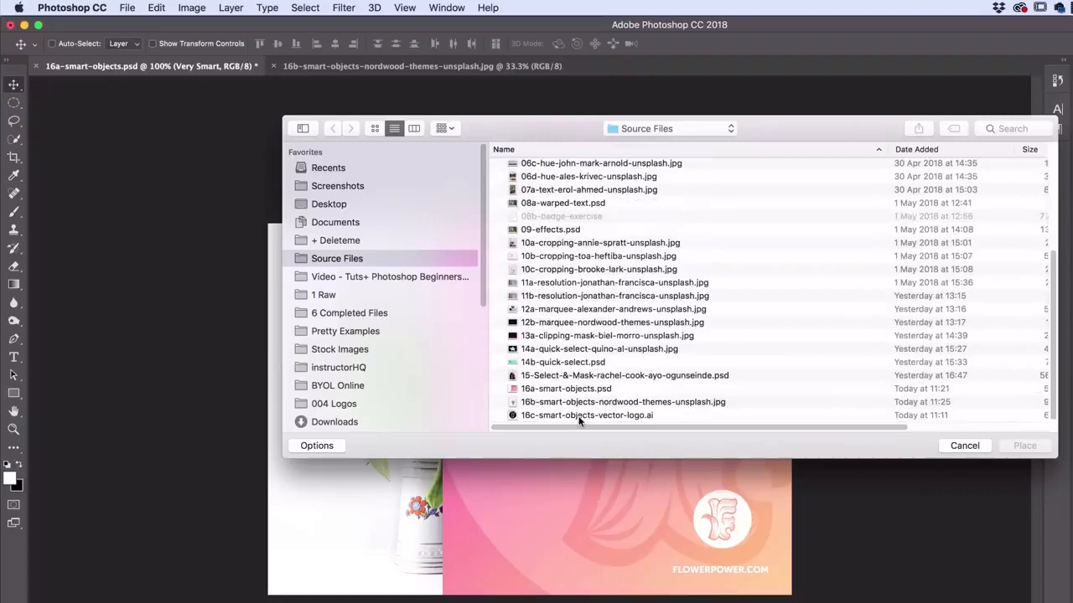
{"action": "left_click", "coordinate": [513, 417]}
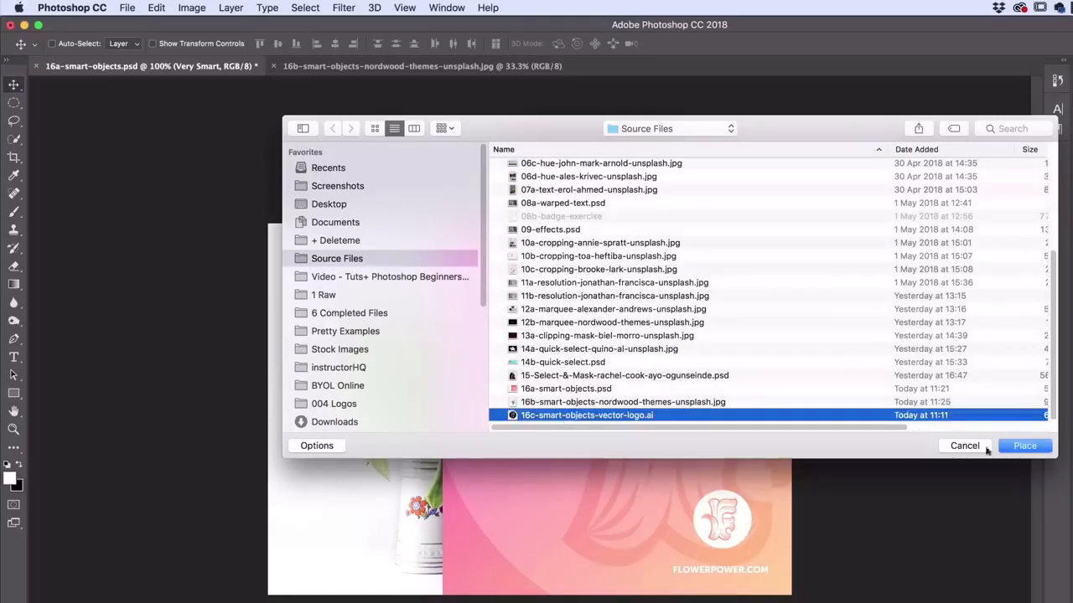
{"action": "left_click", "coordinate": [1033, 449]}
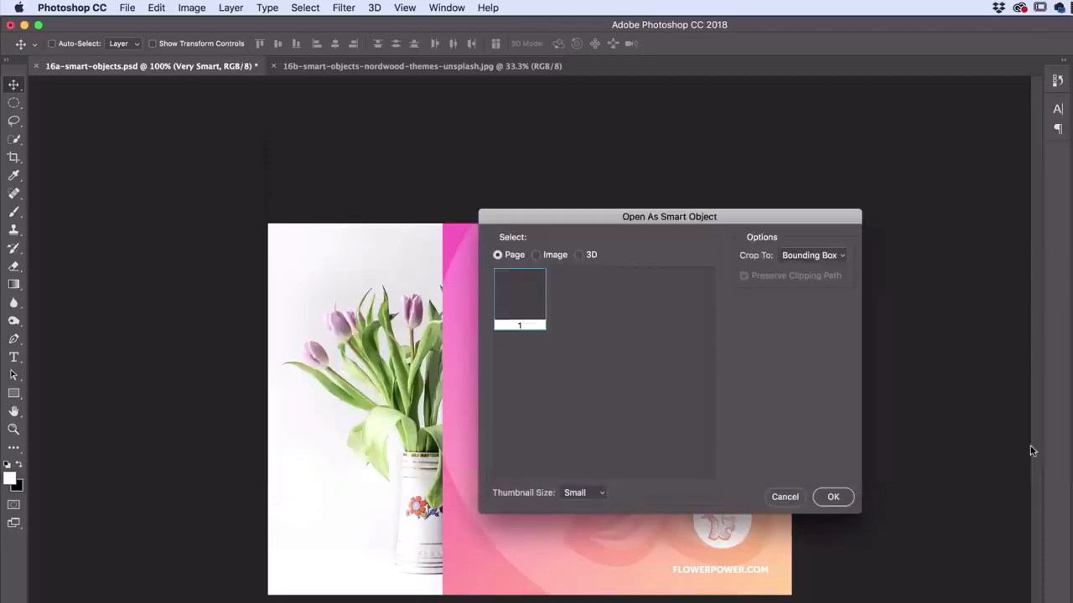
{"action": "left_click", "coordinate": [843, 498]}
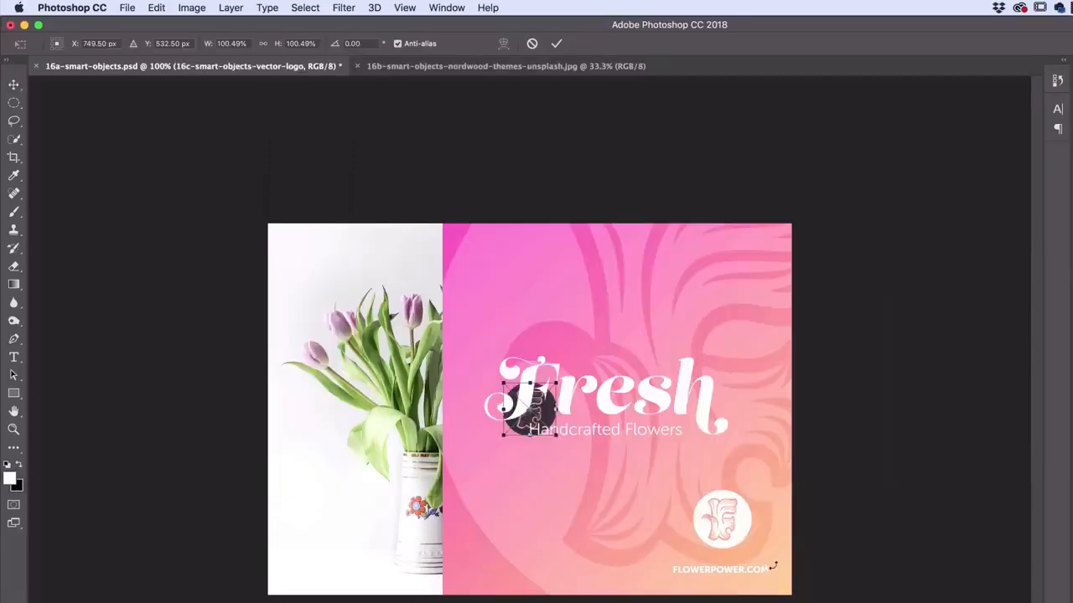
{"action": "key", "text": "Return"}
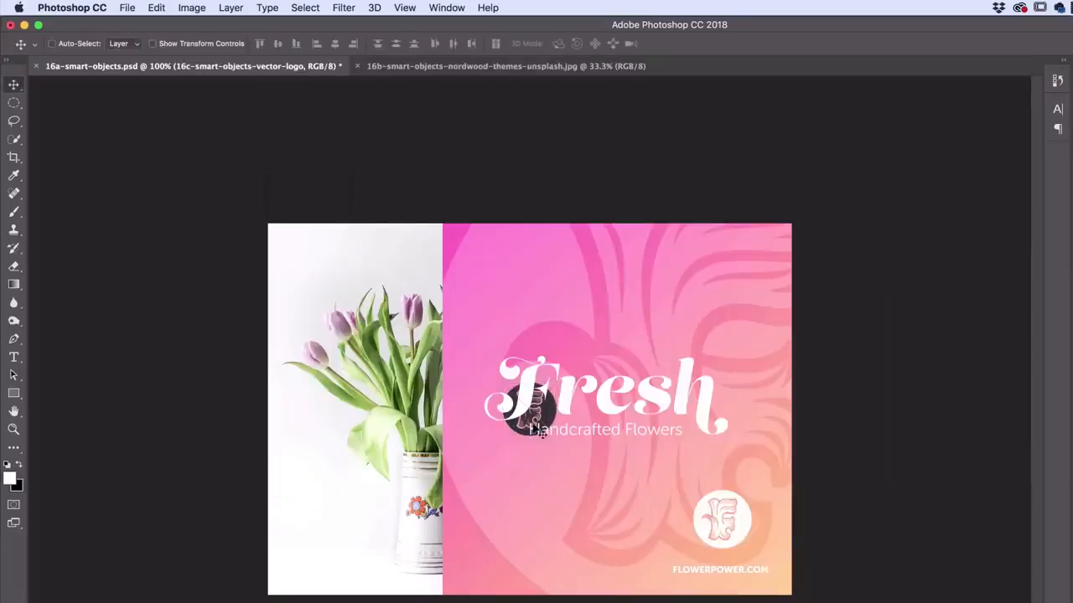
{"action": "left_click_drag", "start_coordinate": [521, 432], "coordinate": [475, 576]}
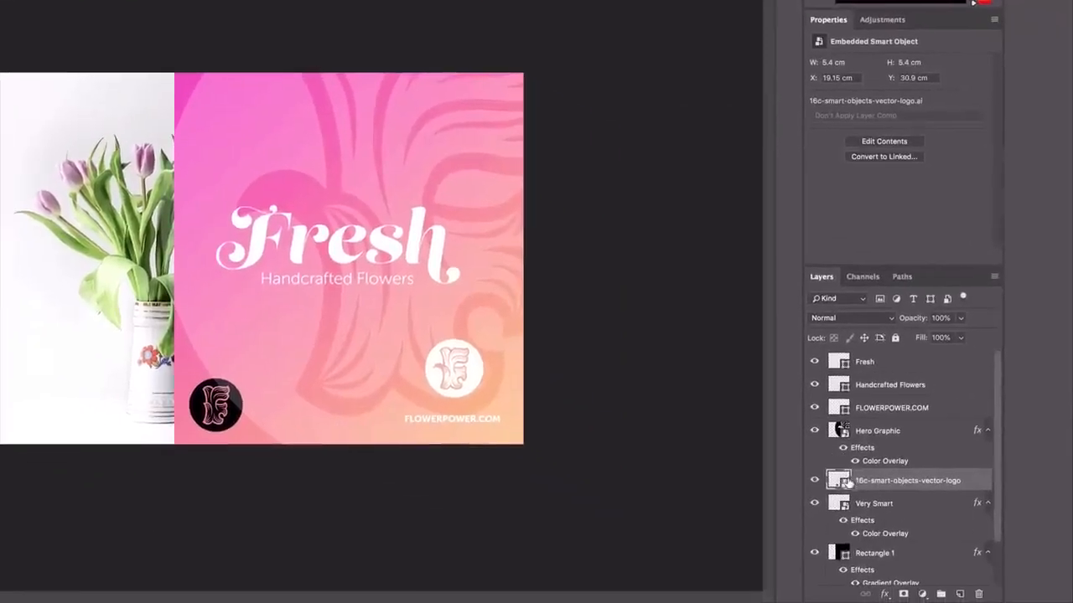
Open the newly placed black logo's contents in Illustrator, discarding outside changes to preserve editing capabilities, and return to Photoshop
{"action": "double_click", "coordinate": [848, 484]}
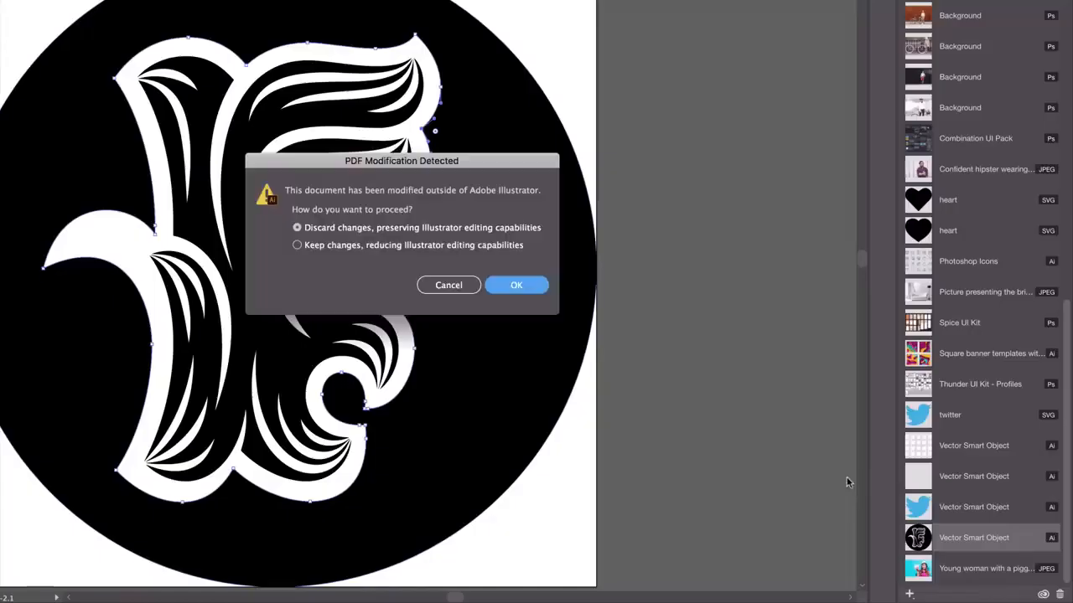
{"action": "left_click", "coordinate": [518, 285]}
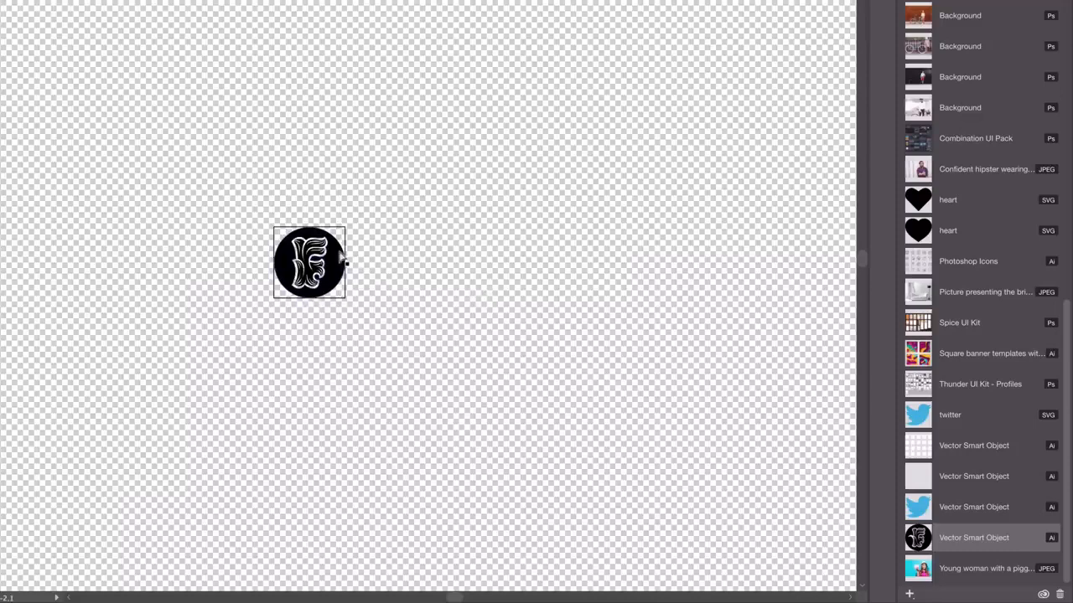
{"action": "key", "text": "super+Tab"}
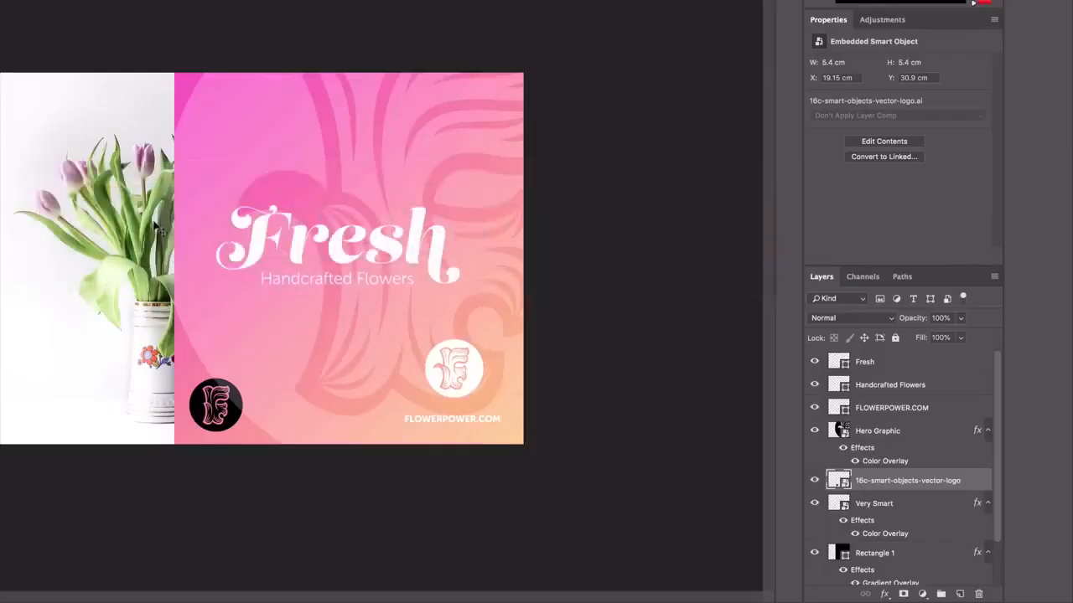
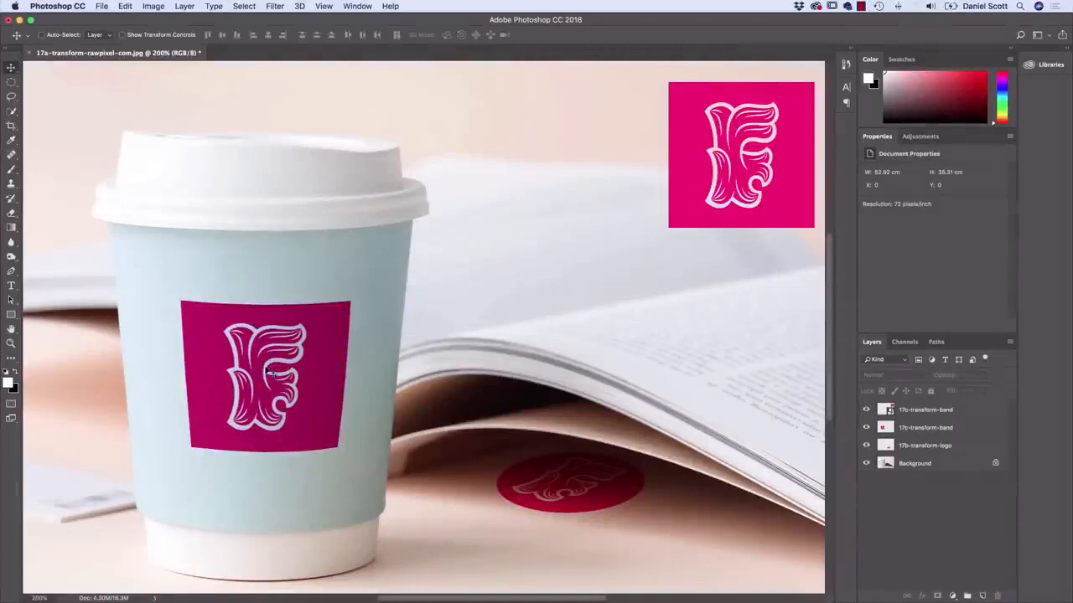
Select the 17b-transform-logo layer and shift the flattened oval logo slightly downward on the table
{"action": "left_click", "coordinate": [922, 445]}
{"action": "left_click_drag", "start_coordinate": [582, 474], "coordinate": [573, 500]}
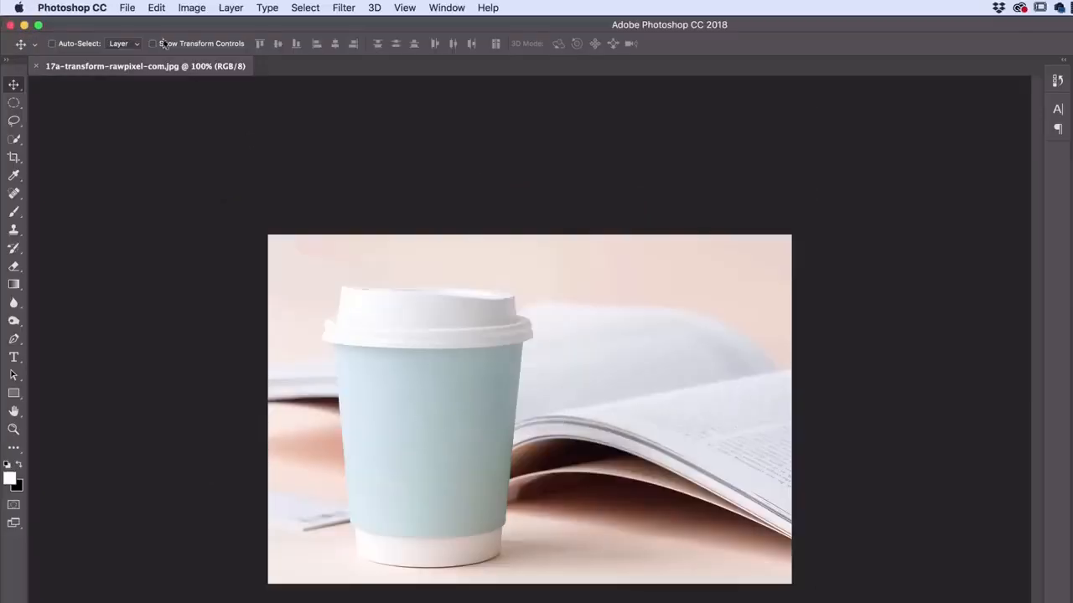
Place 17b-transform-logo.ai as an embedded smart object in the coffee cup photo and position it over the book at X 993.50 px, Y 613.50 px
{"action": "left_click", "coordinate": [128, 7]}
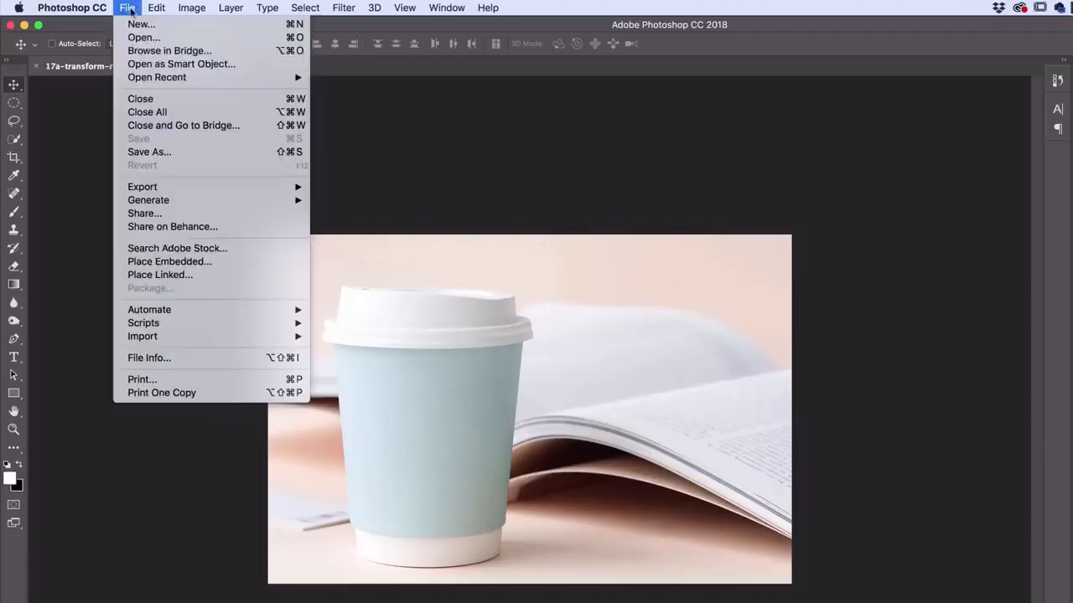
{"action": "left_click", "coordinate": [150, 262]}
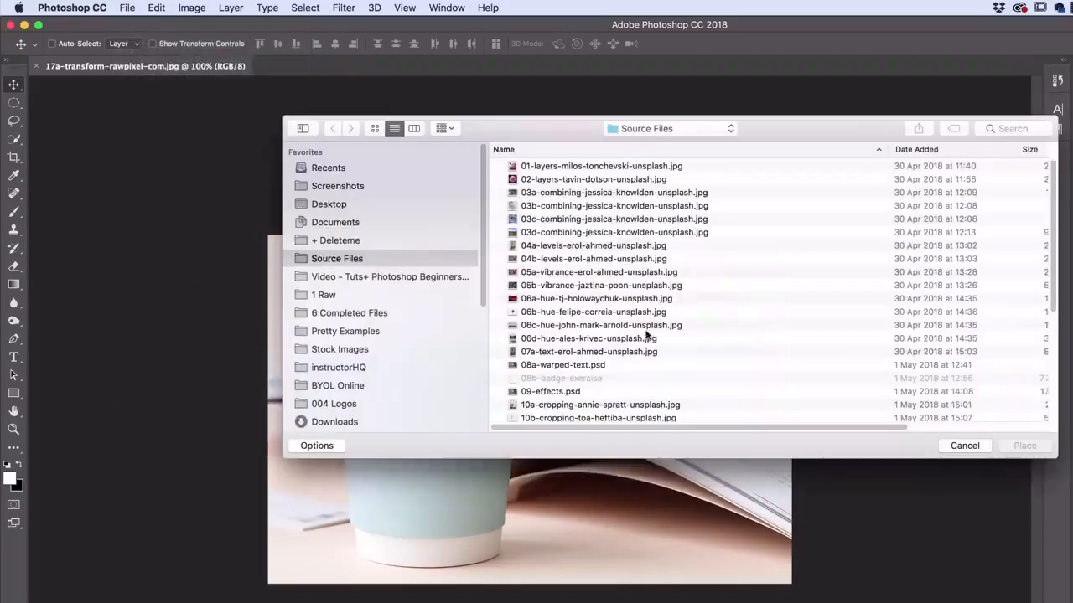
{"action": "left_click", "coordinate": [539, 403]}
{"action": "left_click", "coordinate": [528, 391]}
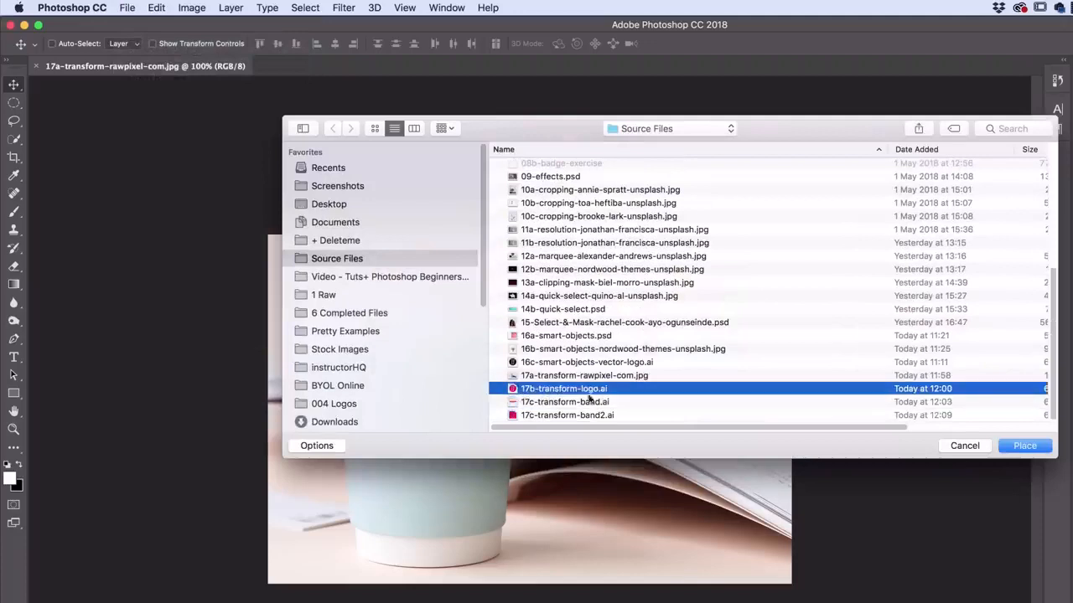
{"action": "left_click", "coordinate": [1019, 447]}
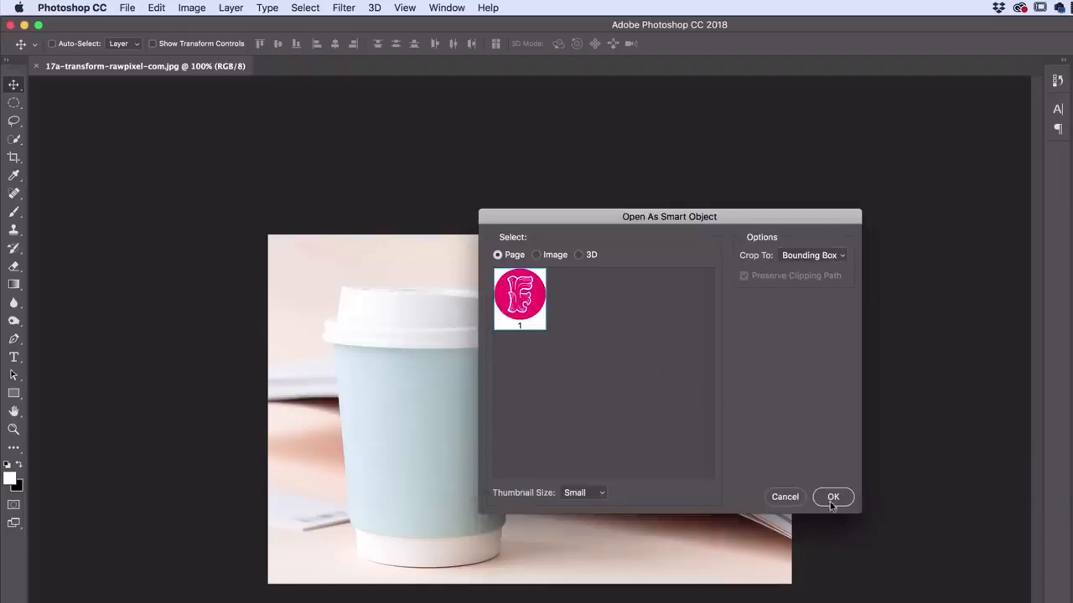
{"action": "left_click", "coordinate": [830, 500]}
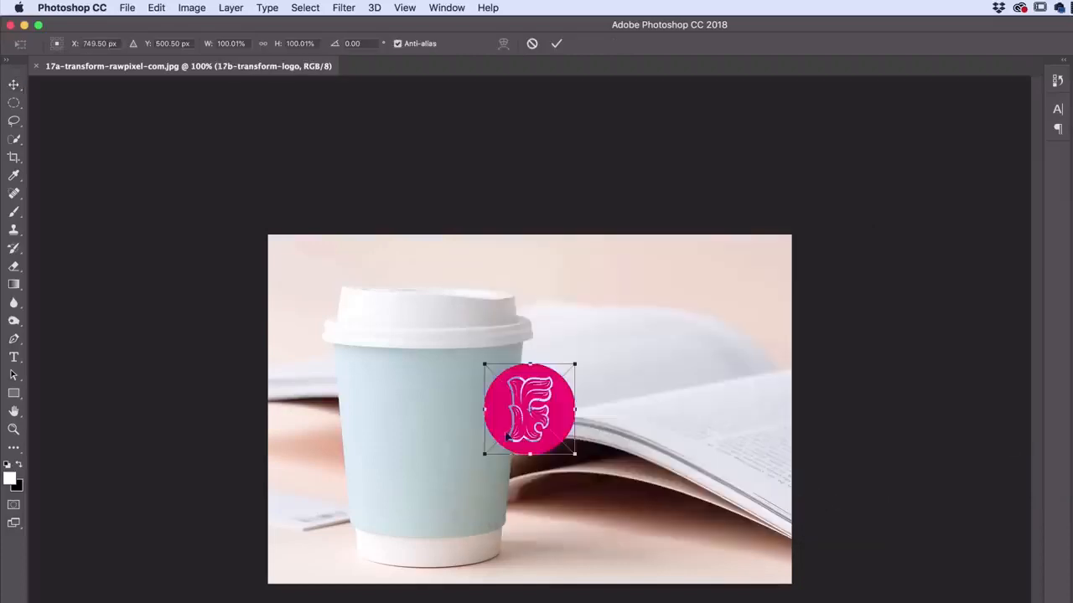
{"action": "left_click_drag", "start_coordinate": [562, 410], "coordinate": [645, 445]}
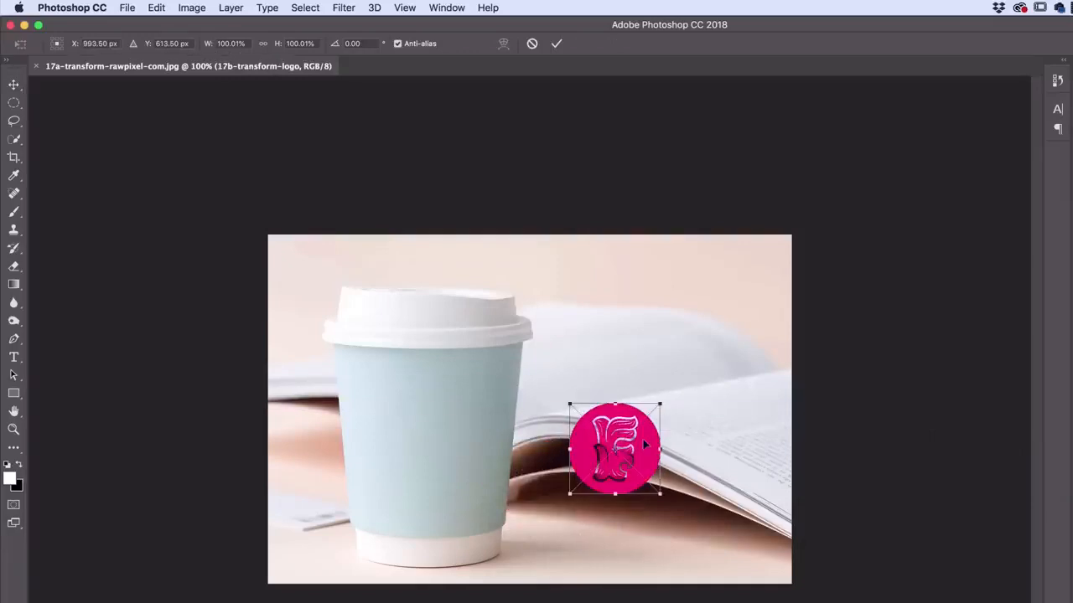
{"action": "key", "text": "Return"}
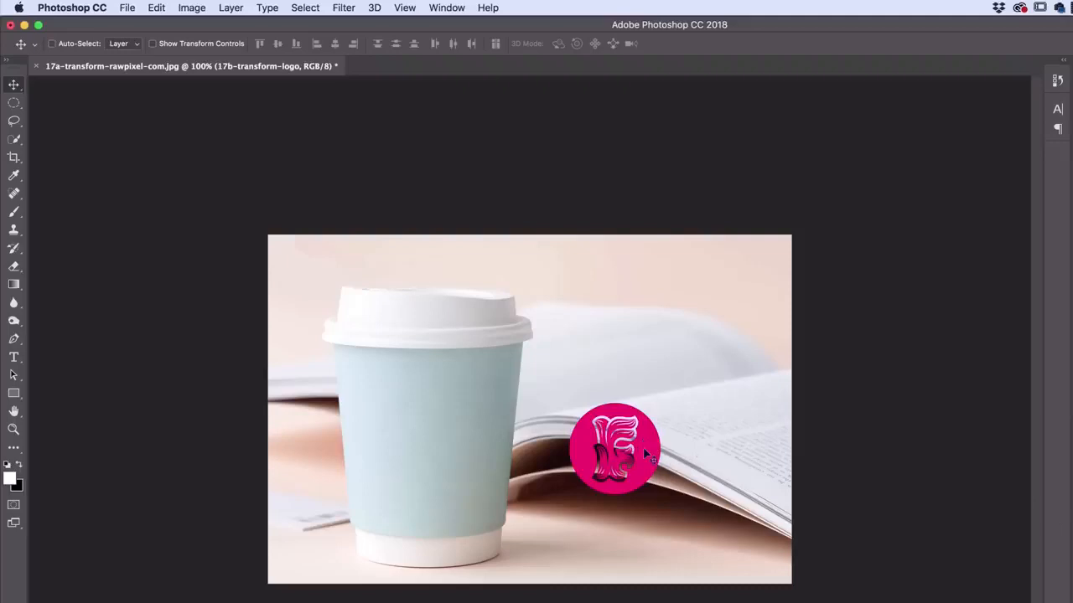
Move the circular pink logo off the book onto the table beside the cup, at about X 932.50 px, Y 791.50 px
{"action": "left_click_drag", "start_coordinate": [652, 461], "coordinate": [630, 520]}
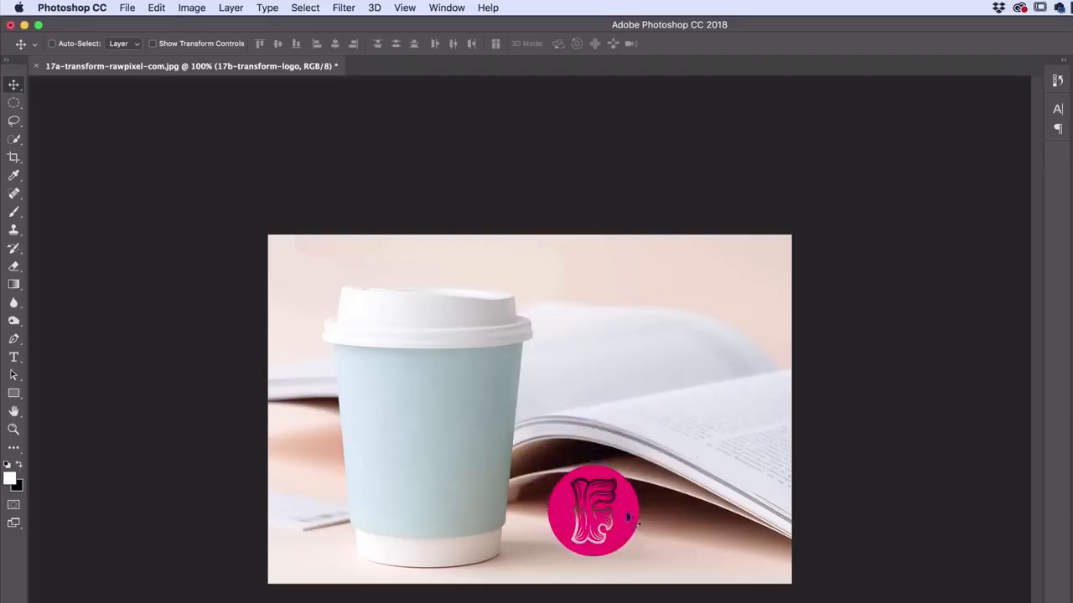
{"action": "left_click", "coordinate": [156, 8]}
{"action": "mouse_move", "coordinate": [246, 318]}
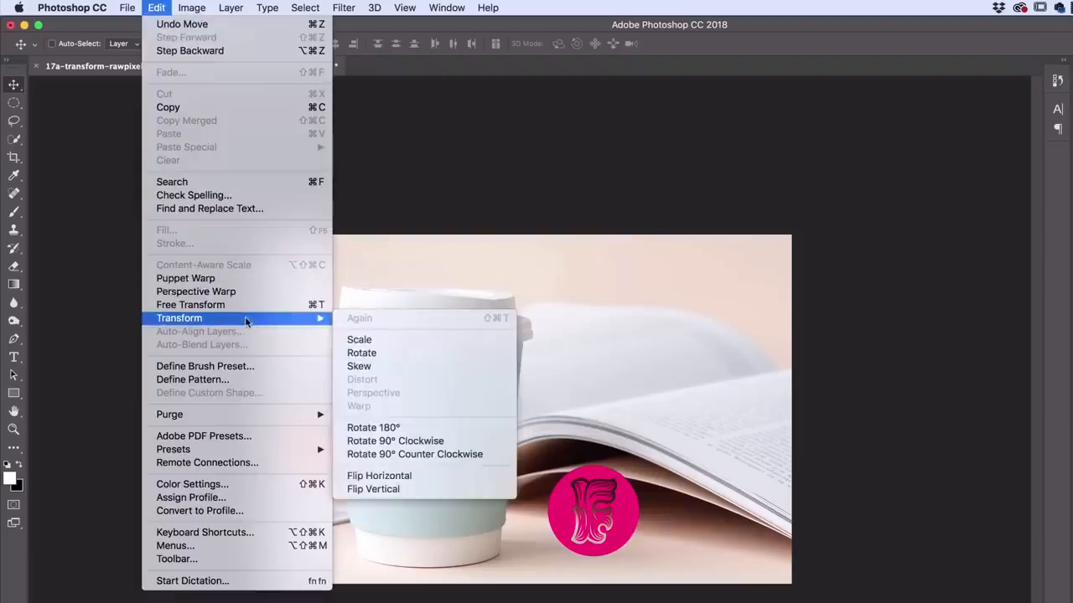
{"action": "left_click", "coordinate": [372, 369]}
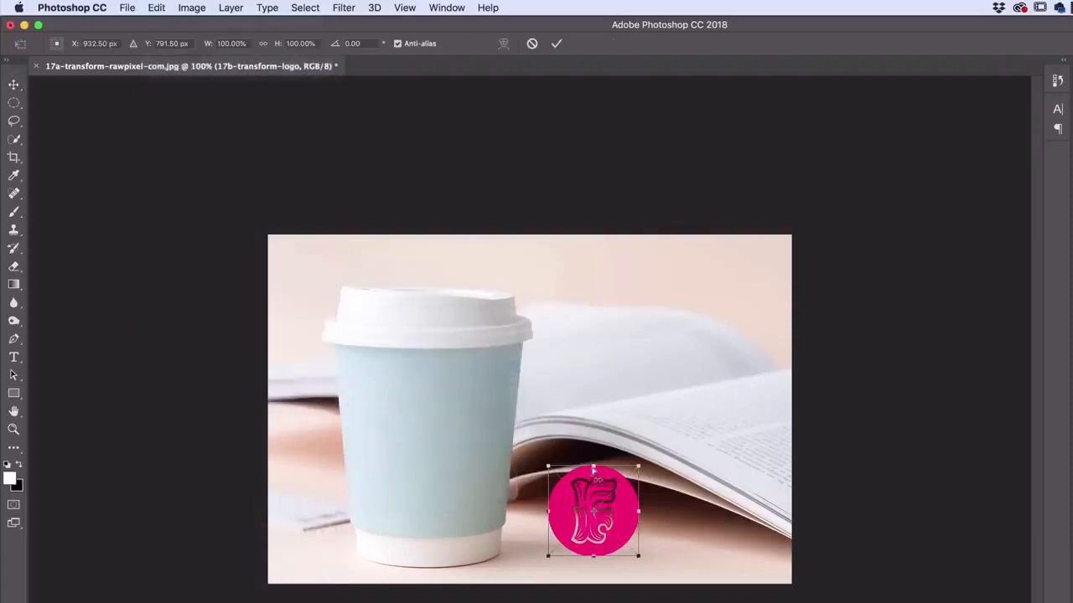
{"action": "left_click_drag", "start_coordinate": [584, 474], "coordinate": [551, 471]}
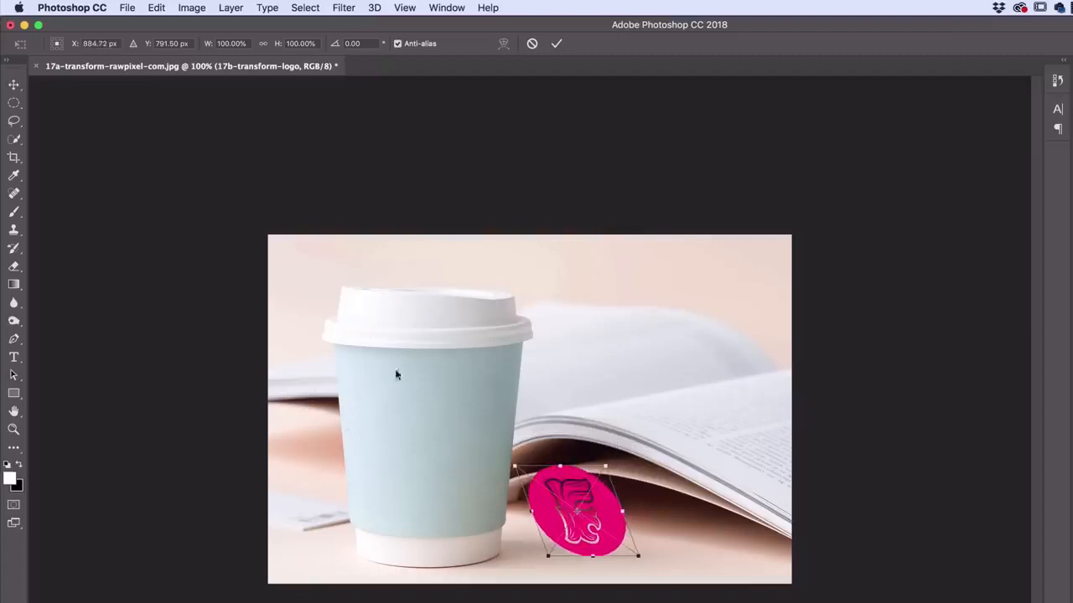
{"action": "key", "text": "Escape"}
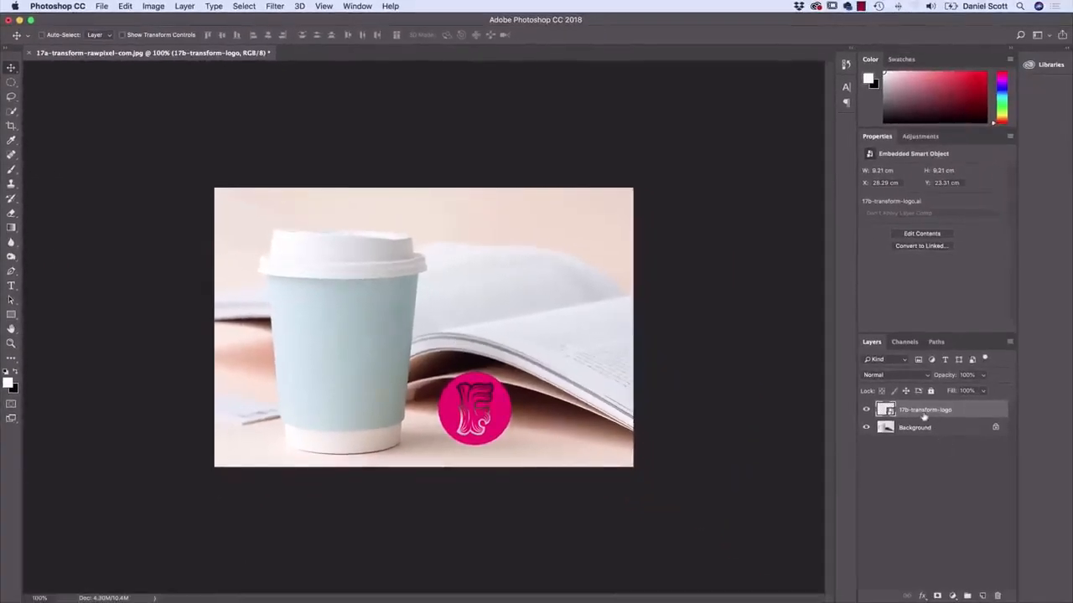
Rasterize the 17b-transform-logo layer and distort its corners so the circular logo flattens toward the table surface
{"action": "right_click", "coordinate": [926, 413]}
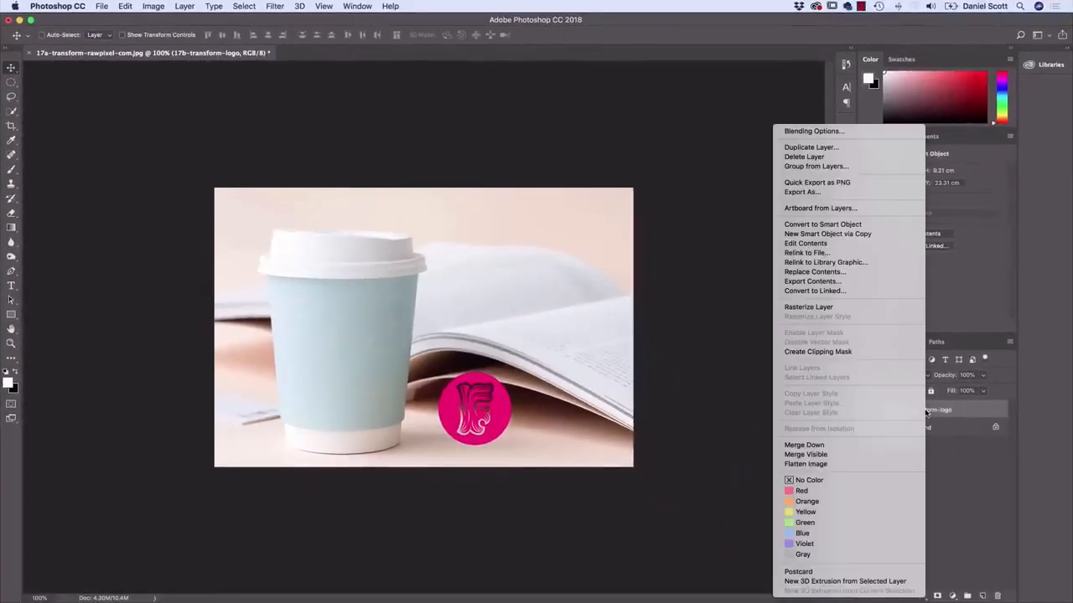
{"action": "left_click", "coordinate": [839, 308]}
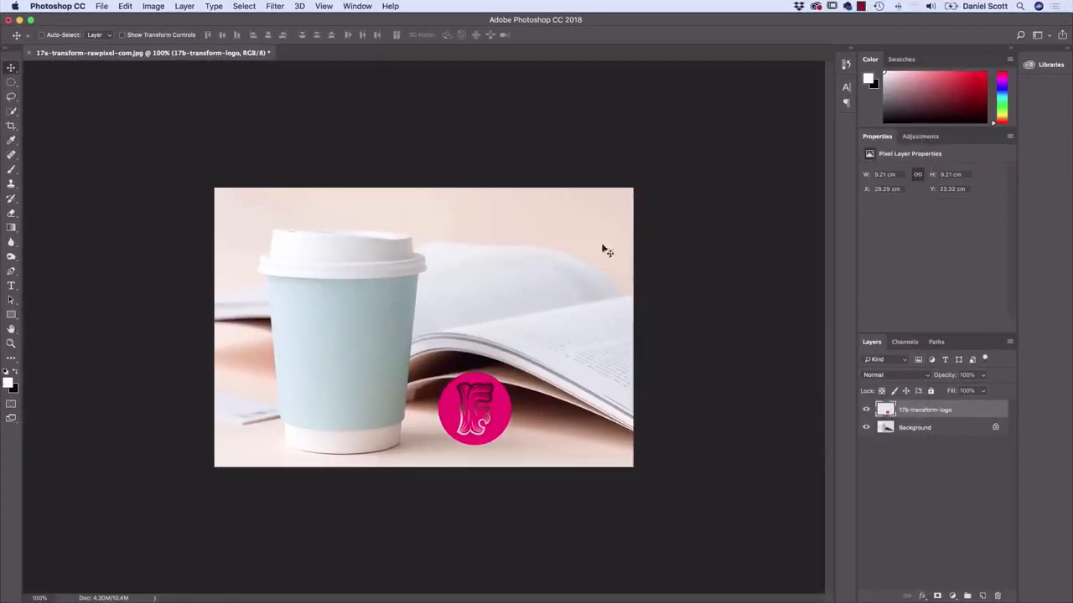
{"action": "left_click", "coordinate": [125, 6]}
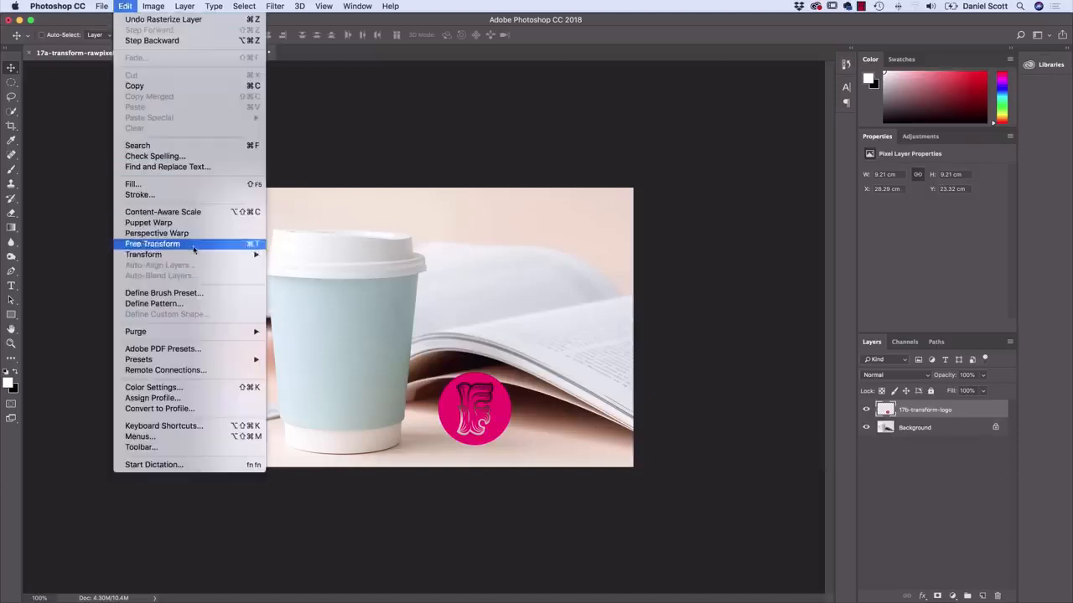
{"action": "mouse_move", "coordinate": [196, 255]}
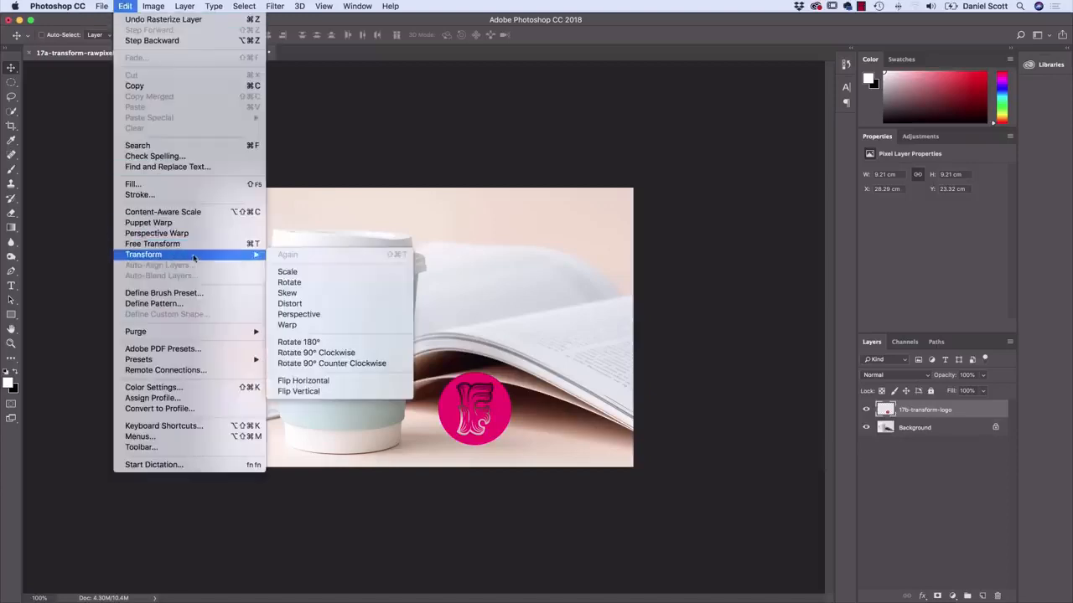
{"action": "left_click", "coordinate": [290, 304]}
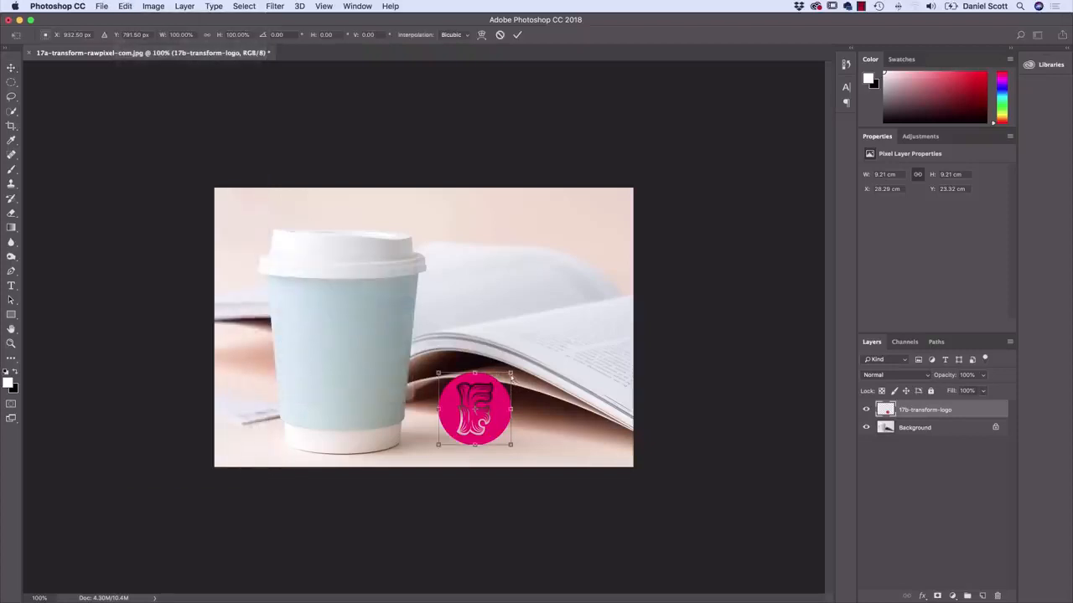
{"action": "mouse_move", "coordinate": [510, 375]}
{"action": "left_mouse_down"}
{"action": "mouse_move", "coordinate": [494, 358]}
{"action": "mouse_move", "coordinate": [540, 376]}
{"action": "mouse_move", "coordinate": [482, 352]}
{"action": "mouse_move", "coordinate": [509, 368]}
{"action": "mouse_move", "coordinate": [490, 398]}
{"action": "mouse_move", "coordinate": [512, 396]}
{"action": "mouse_move", "coordinate": [486, 410]}
{"action": "mouse_move", "coordinate": [486, 398]}
{"action": "mouse_move", "coordinate": [518, 403]}
{"action": "mouse_move", "coordinate": [494, 403]}
{"action": "mouse_move", "coordinate": [519, 390]}
{"action": "left_mouse_up"}
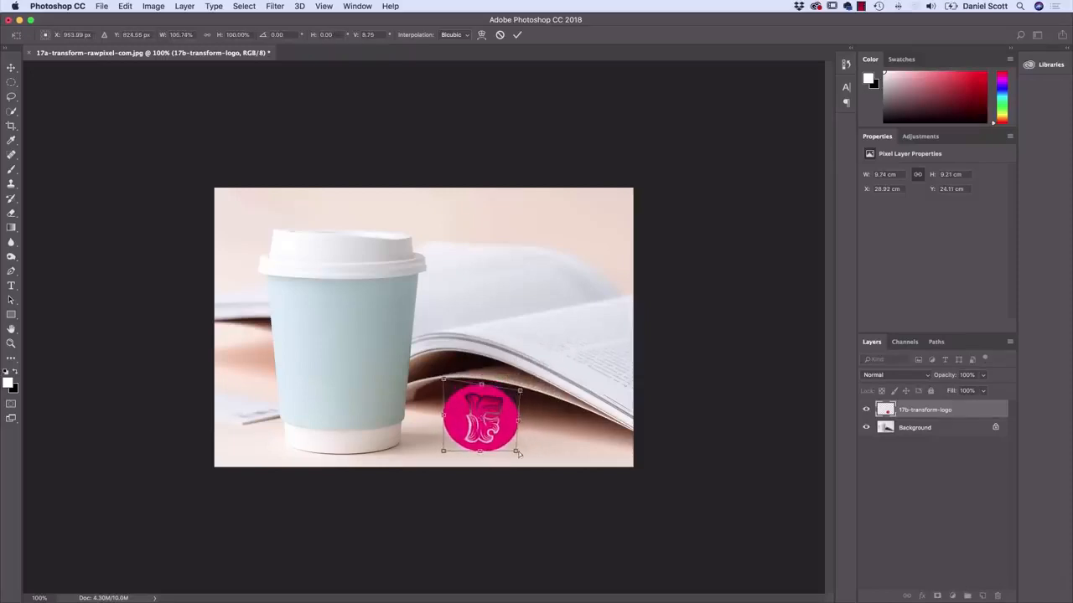
{"action": "left_click_drag", "start_coordinate": [444, 451], "coordinate": [429, 437]}
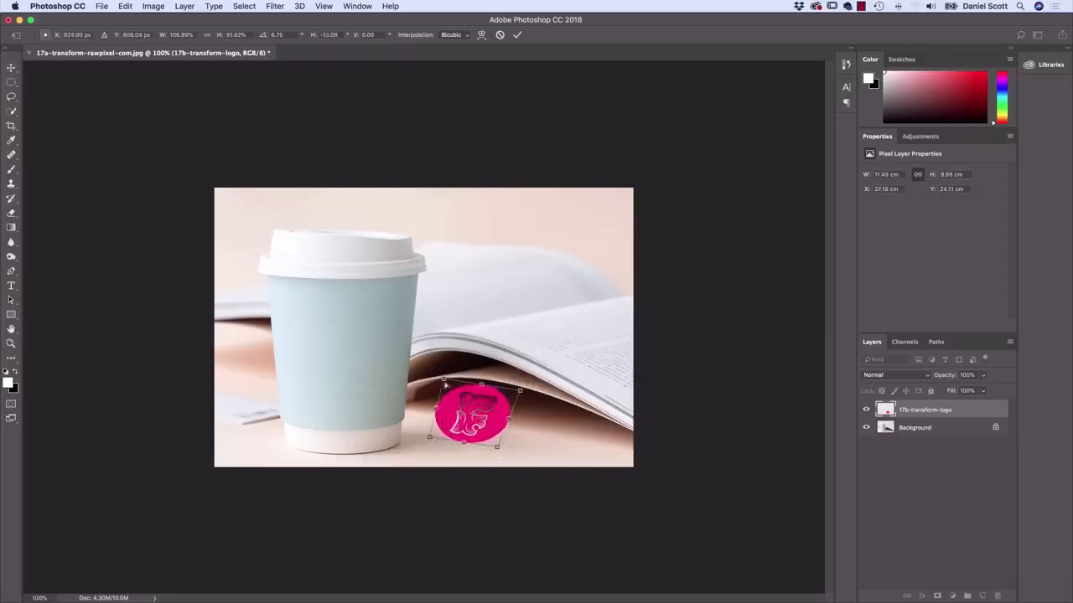
{"action": "left_click_drag", "start_coordinate": [445, 381], "coordinate": [492, 413]}
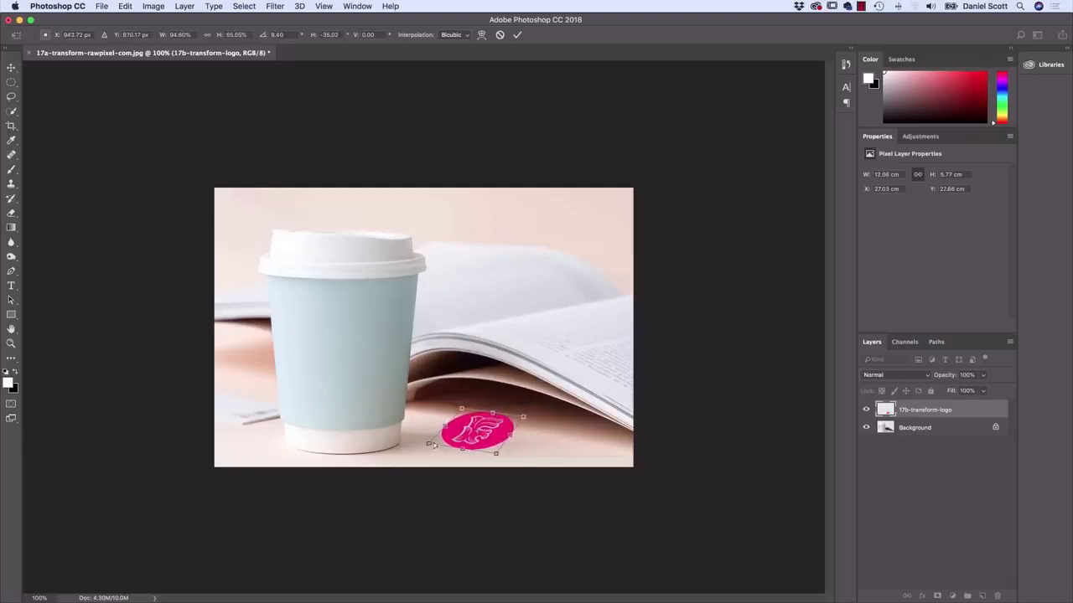
Refine the distorted logo's corners into a flat oval about 12.93 cm wide and 5.34 cm high, and apply the transformation
{"action": "left_click_drag", "start_coordinate": [428, 443], "coordinate": [423, 437]}
{"action": "left_click_drag", "start_coordinate": [496, 454], "coordinate": [488, 453]}
{"action": "left_click_drag", "start_coordinate": [523, 418], "coordinate": [472, 411]}
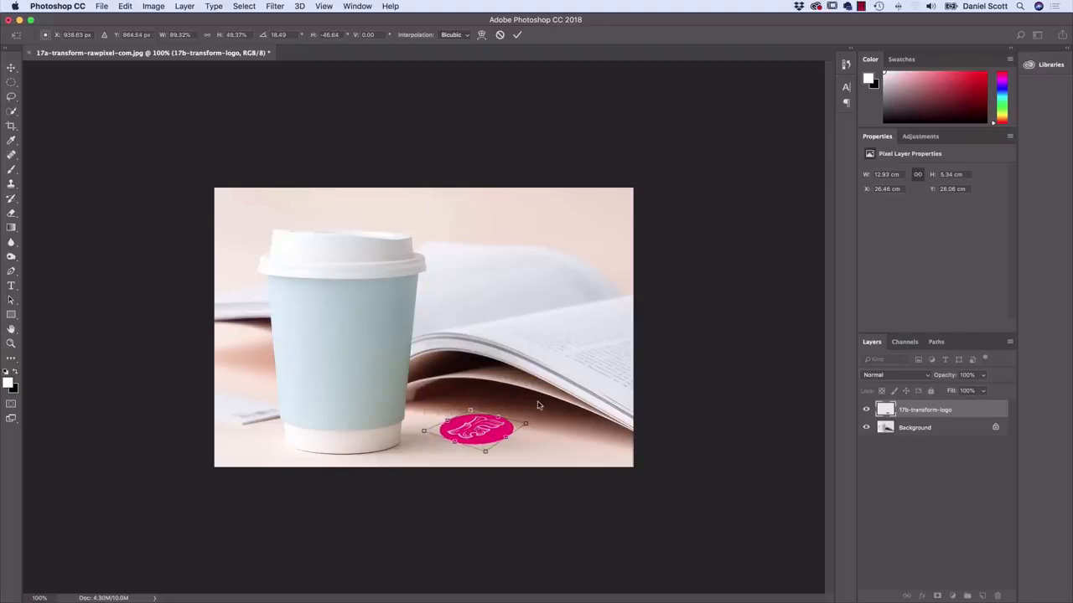
{"action": "left_click", "coordinate": [274, 5]}
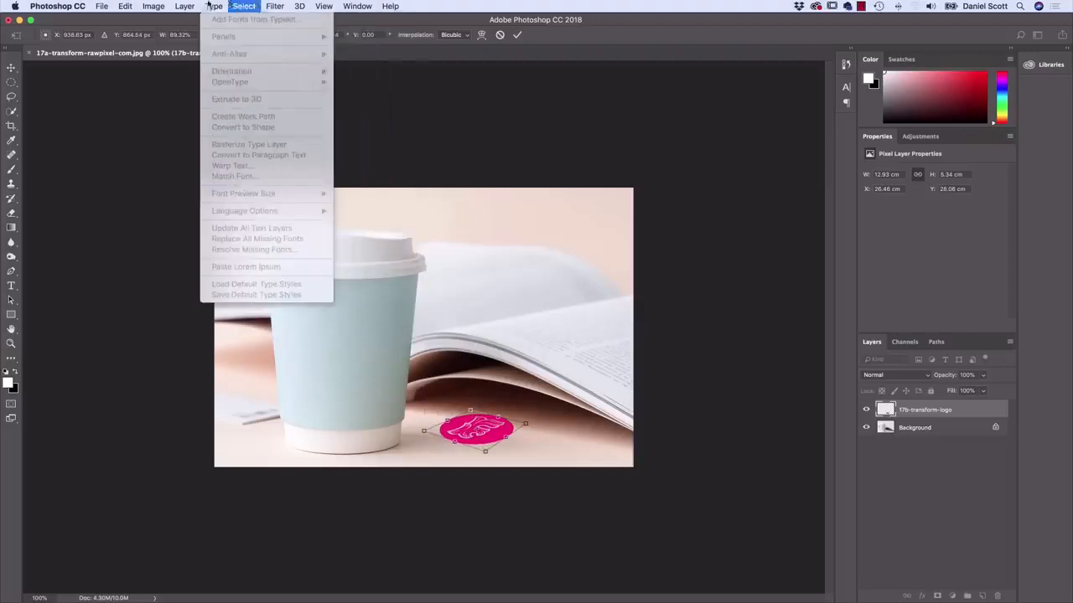
{"action": "left_click", "coordinate": [214, 6]}
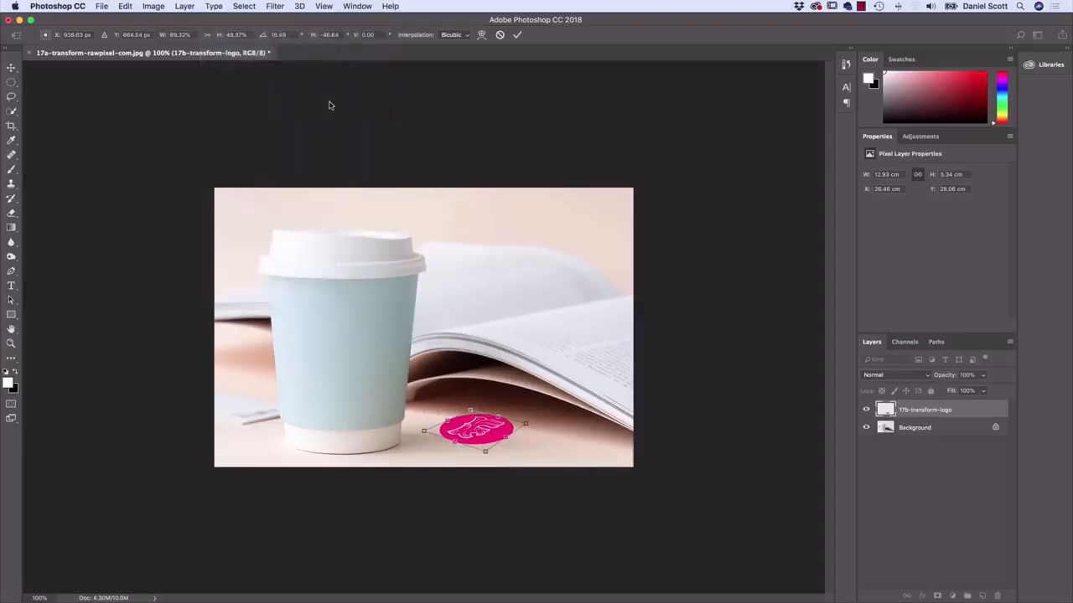
{"action": "key", "text": "Return"}
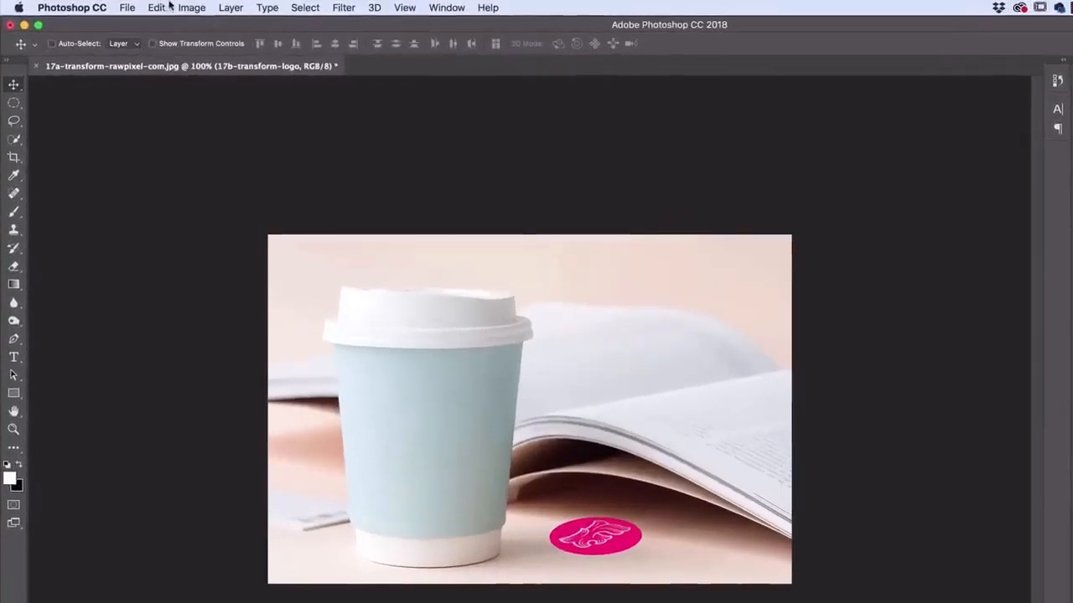
Try flipping the oval table logo horizontally, and undo the flip
{"action": "left_click", "coordinate": [127, 5]}
{"action": "mouse_move", "coordinate": [191, 5]}
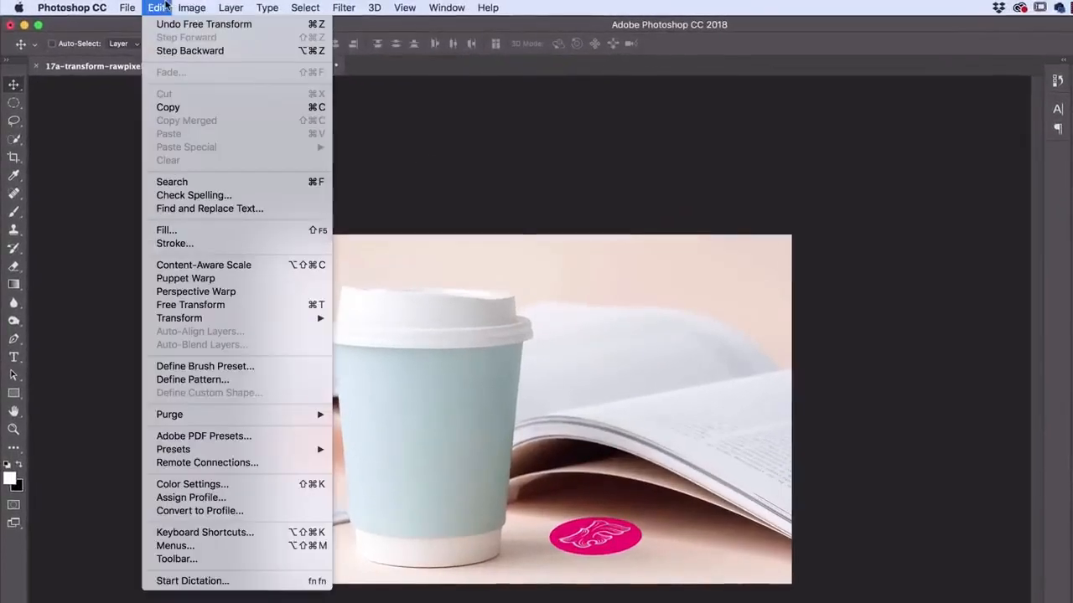
{"action": "mouse_move", "coordinate": [265, 317]}
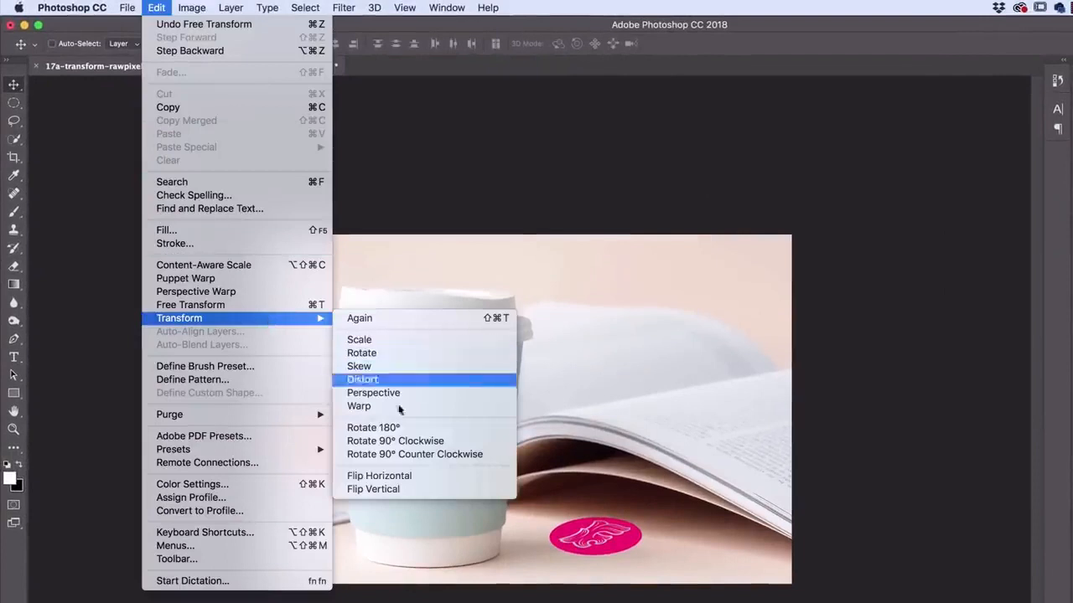
{"action": "left_click", "coordinate": [379, 479]}
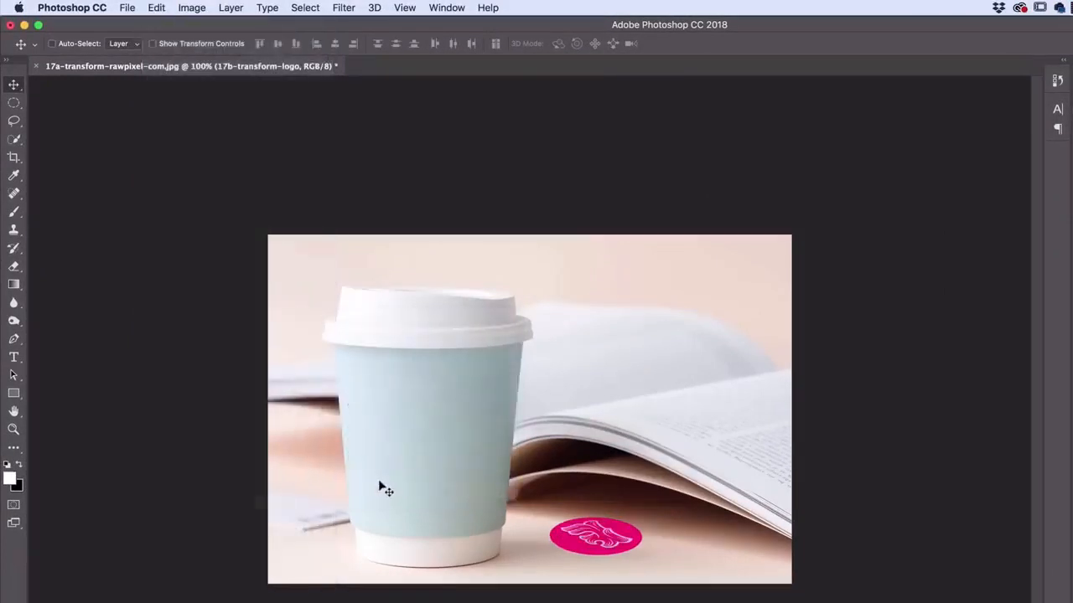
{"action": "key", "text": "super+z"}
{"action": "left_click", "coordinate": [155, 8]}
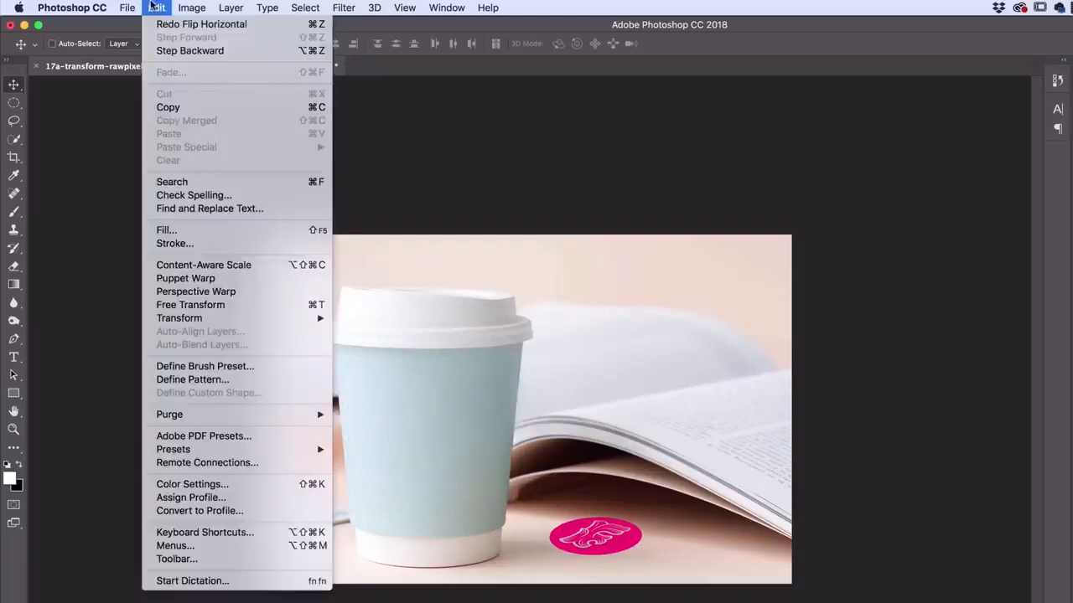
{"action": "left_click", "coordinate": [153, 8]}
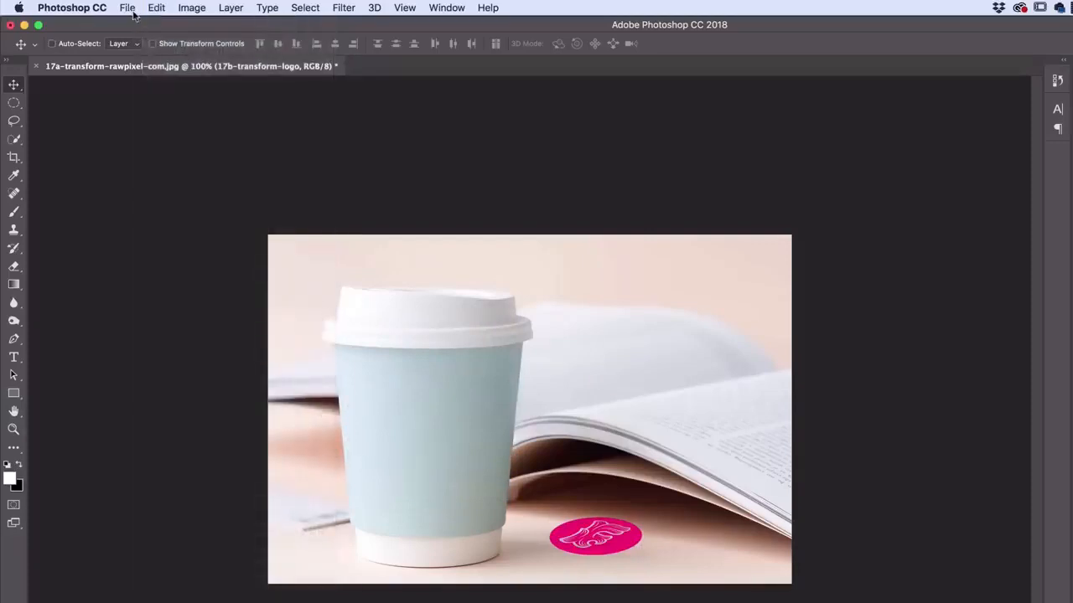
Place 17c-transform-band.ai from Source Files as an embedded smart object, cropped to its bounding box, at the centre of the photo
{"action": "left_click", "coordinate": [127, 8]}
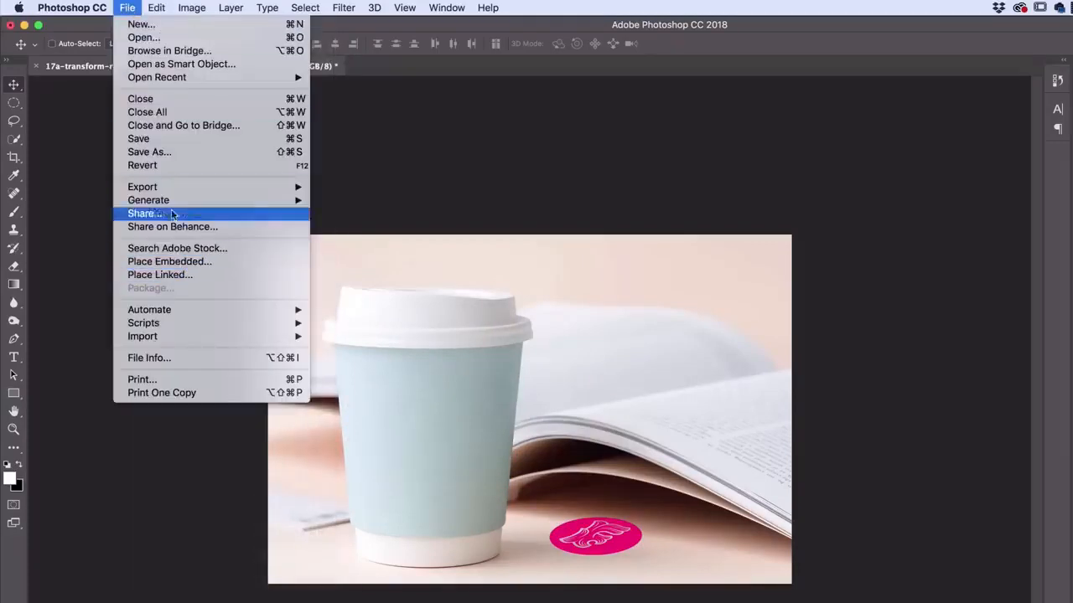
{"action": "left_click", "coordinate": [508, 276]}
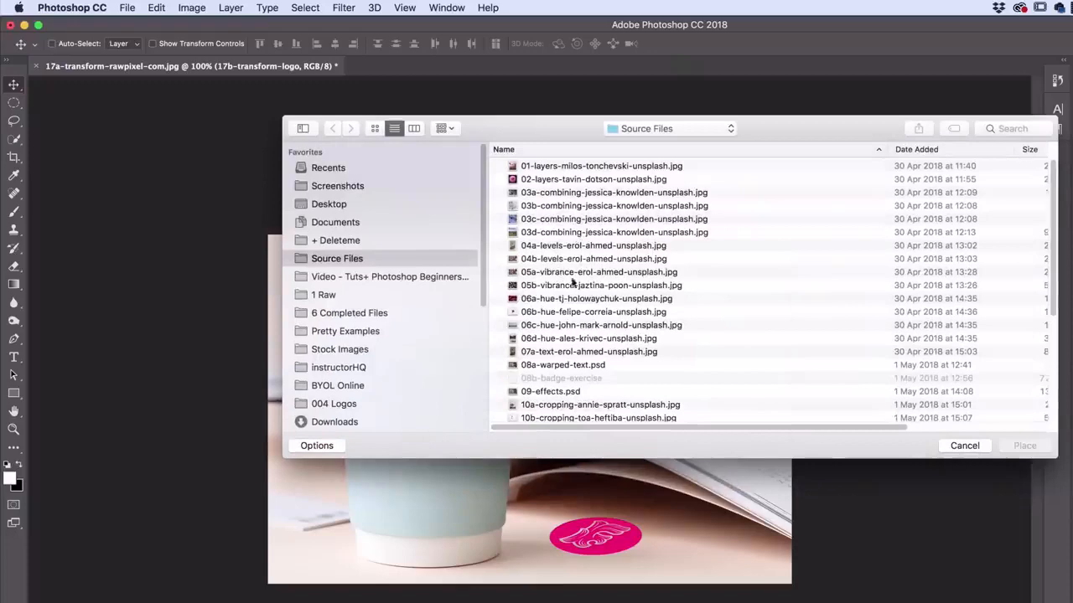
{"action": "scroll", "coordinate": [578, 301], "scroll_direction": "down", "scroll_amount": 5}
{"action": "left_click", "coordinate": [518, 414]}
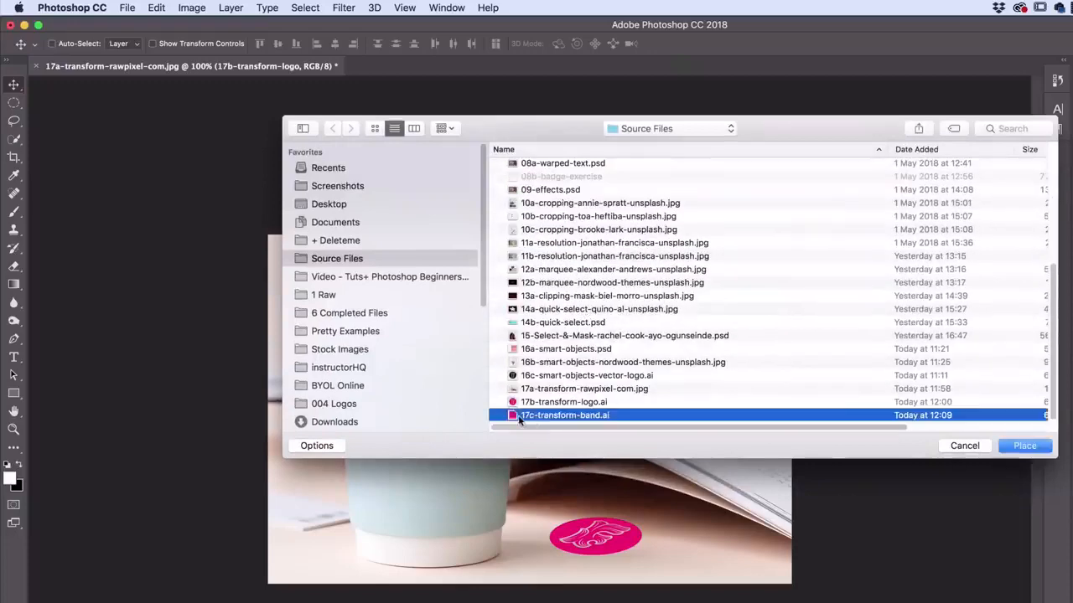
{"action": "left_click", "coordinate": [1022, 445]}
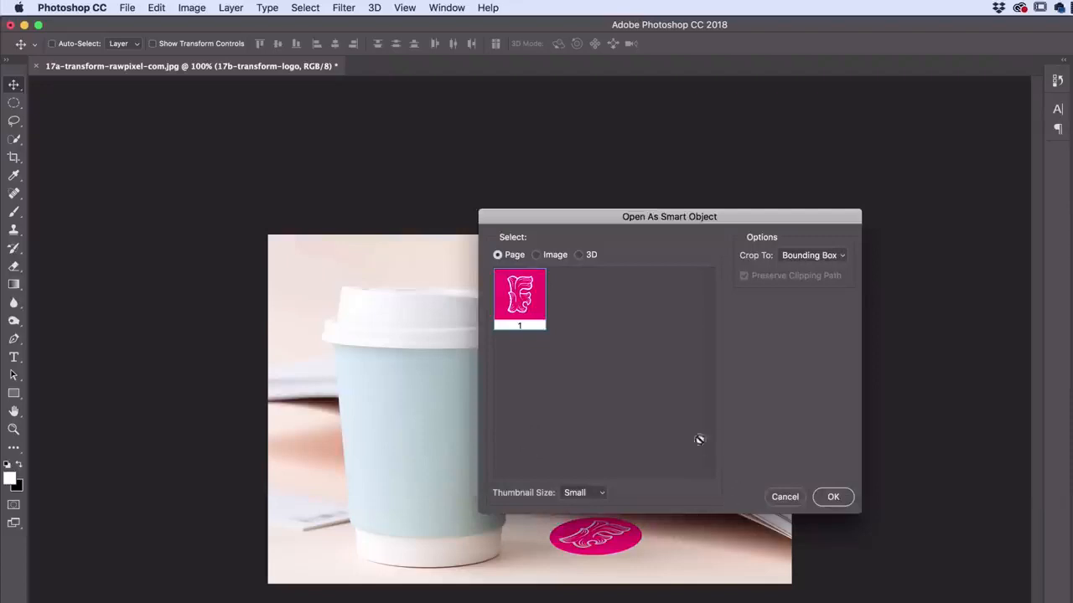
{"action": "left_click", "coordinate": [829, 497]}
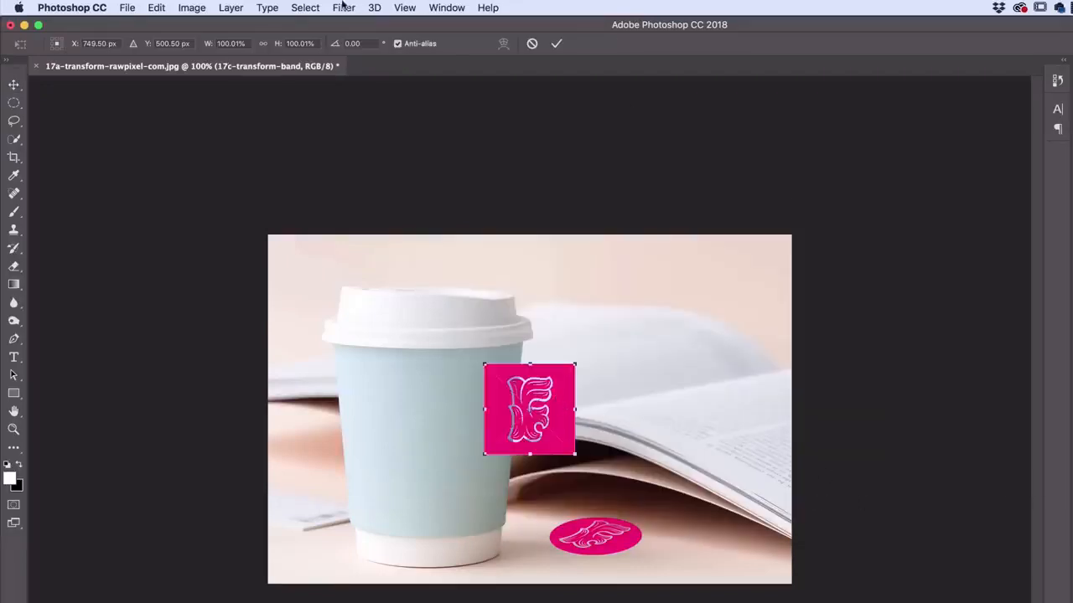
{"action": "left_click", "coordinate": [267, 7]}
{"action": "left_click", "coordinate": [545, 410]}
{"action": "key", "text": "Return"}
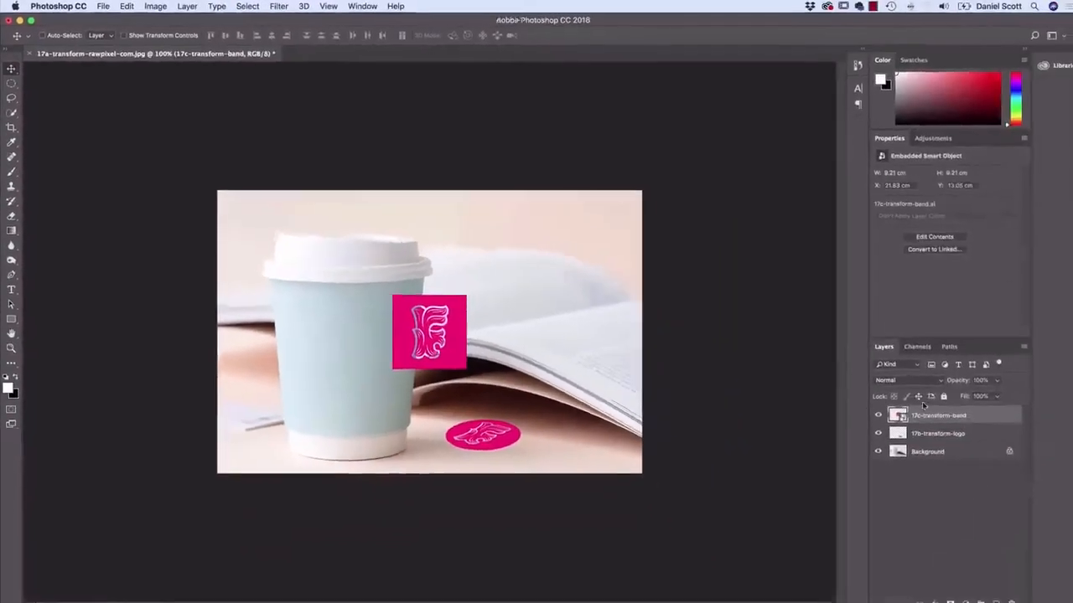
Rasterize the 17c-transform-band layer and move the pink square onto the cup at X 11.78 cm, Y 15.98 cm
{"action": "right_click", "coordinate": [917, 410]}
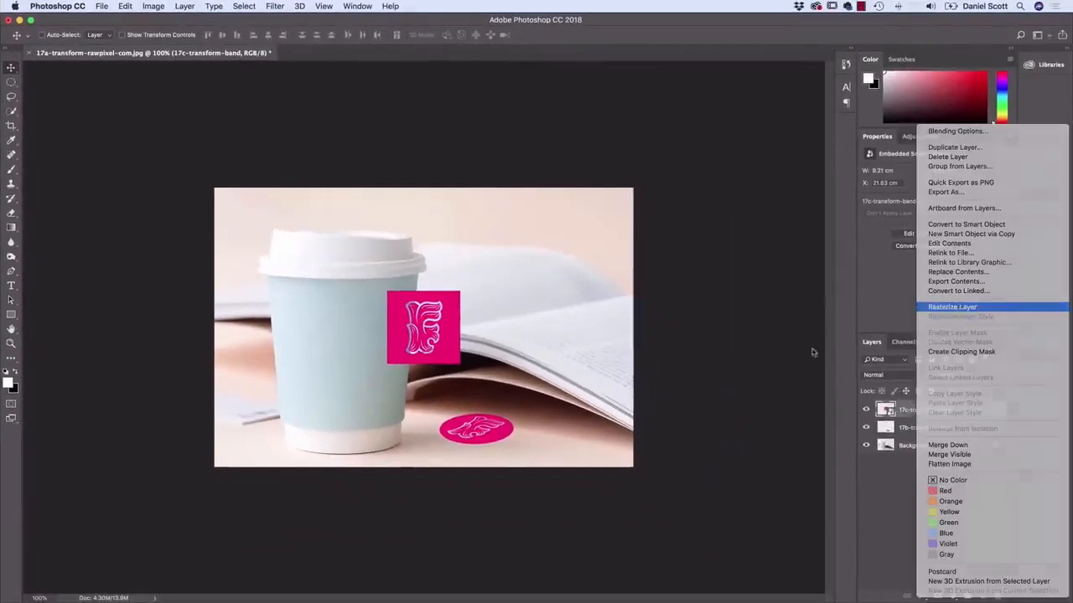
{"action": "left_click", "coordinate": [939, 308]}
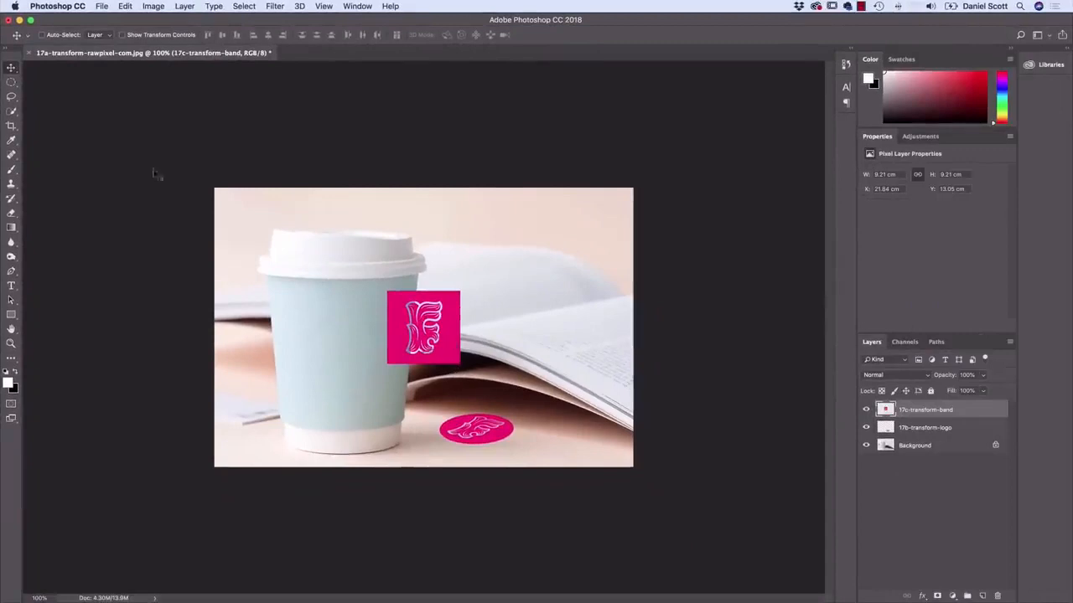
{"action": "left_click_drag", "start_coordinate": [450, 344], "coordinate": [371, 367]}
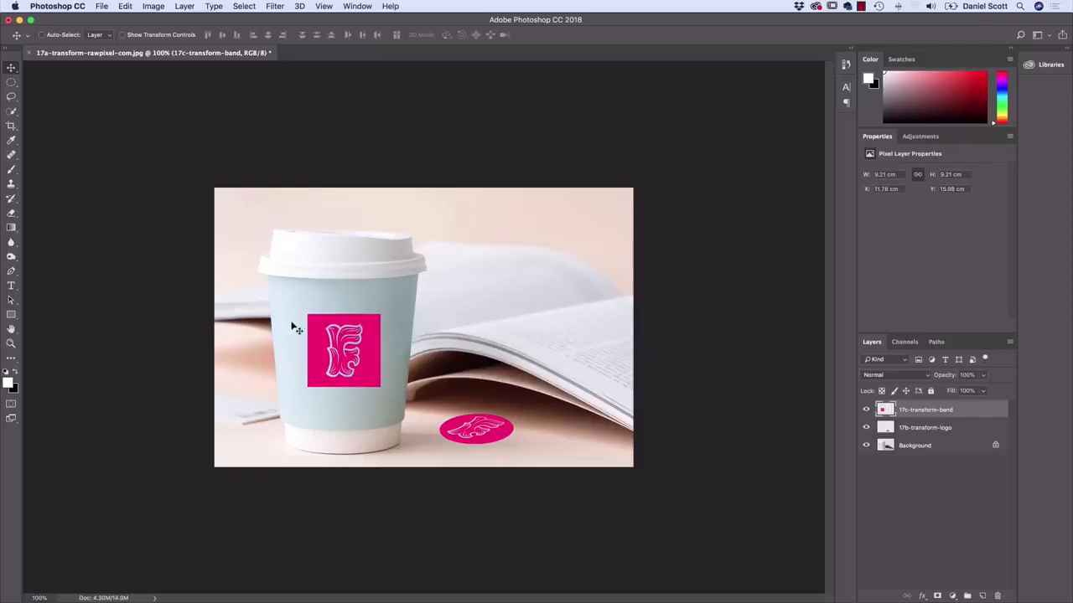
Try a Perspective transform on the pink square by pulling its corners, and cancel the transform
{"action": "left_click", "coordinate": [124, 5]}
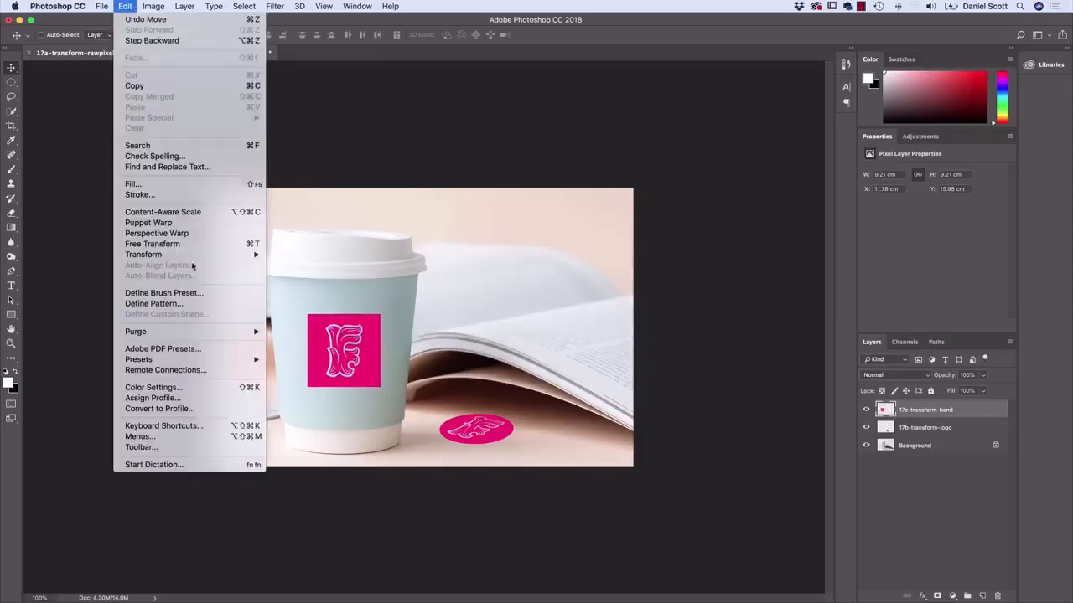
{"action": "mouse_move", "coordinate": [184, 258]}
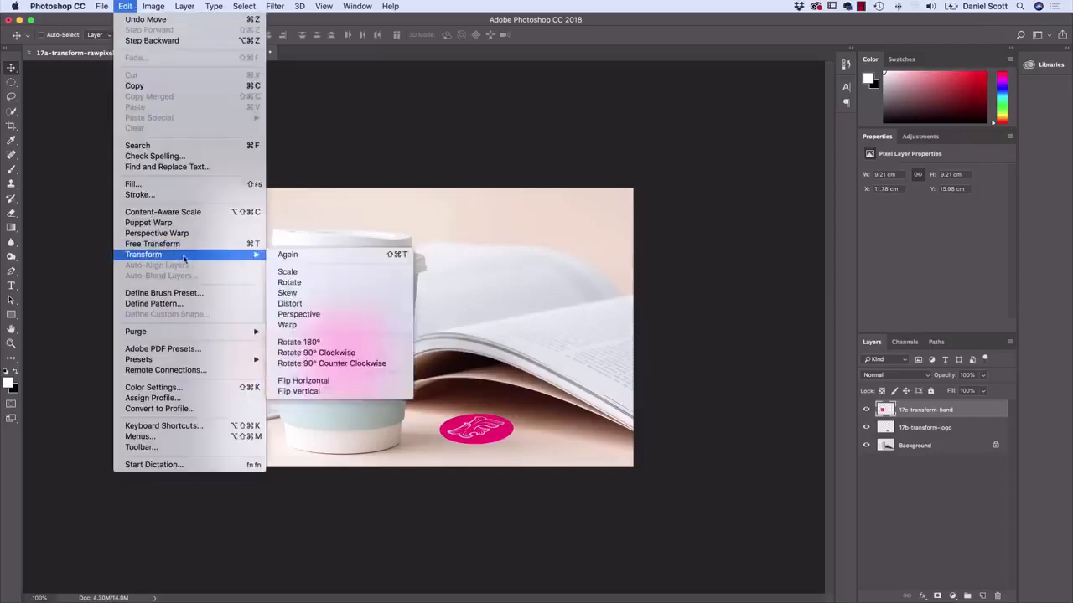
{"action": "left_click", "coordinate": [303, 317]}
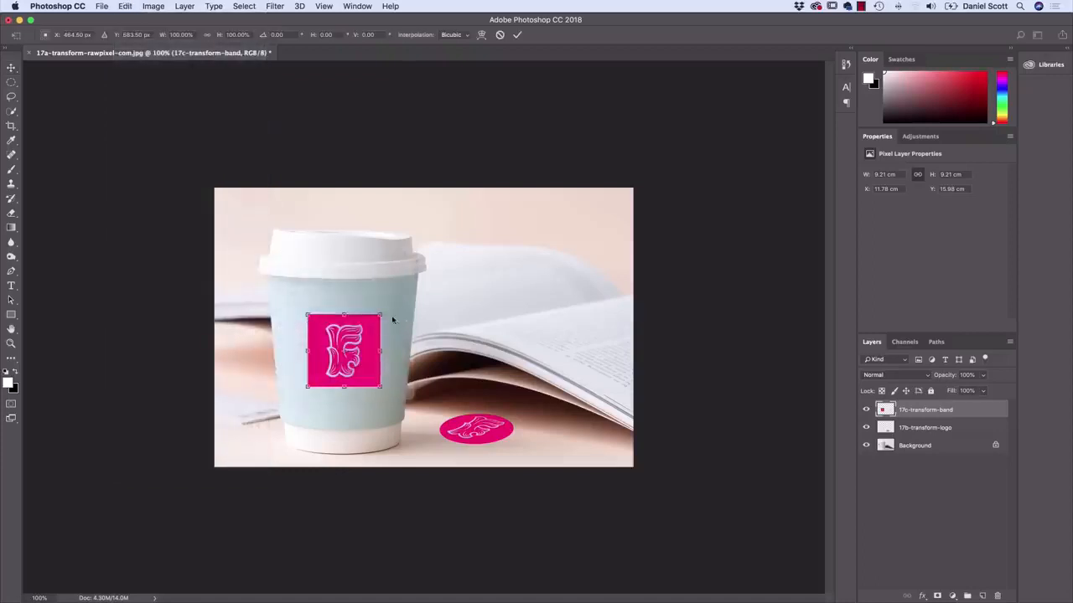
{"action": "mouse_move", "coordinate": [378, 319]}
{"action": "left_mouse_down"}
{"action": "mouse_move", "coordinate": [356, 314]}
{"action": "mouse_move", "coordinate": [400, 314]}
{"action": "mouse_move", "coordinate": [368, 315]}
{"action": "left_mouse_up"}
{"action": "mouse_move", "coordinate": [387, 387]}
{"action": "left_mouse_down"}
{"action": "mouse_move", "coordinate": [371, 368]}
{"action": "mouse_move", "coordinate": [378, 381]}
{"action": "left_mouse_up"}
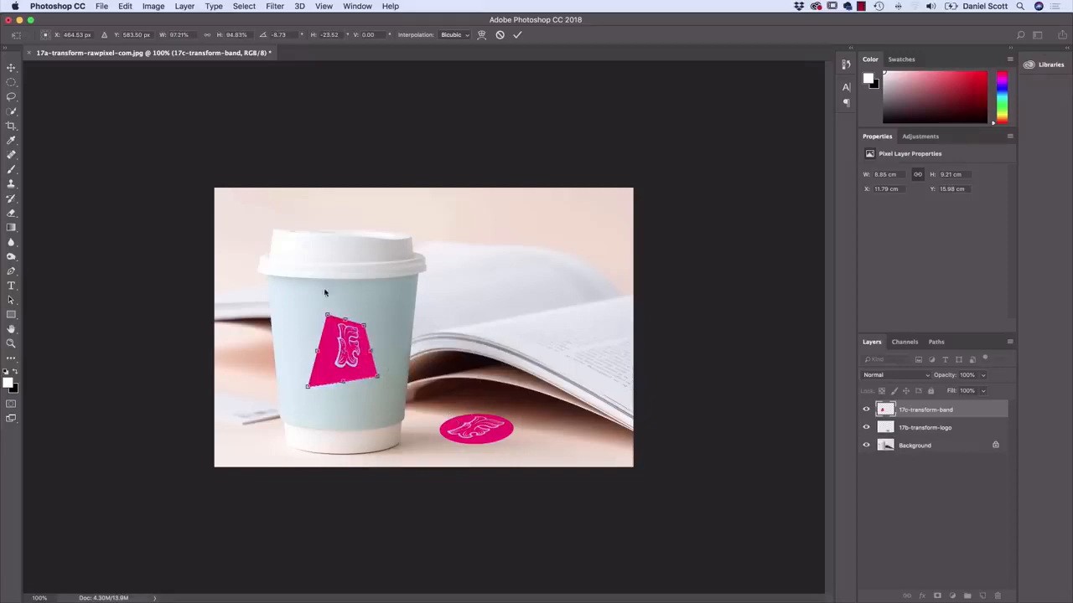
{"action": "mouse_move", "coordinate": [368, 329]}
{"action": "left_mouse_down"}
{"action": "mouse_move", "coordinate": [381, 290]}
{"action": "mouse_move", "coordinate": [373, 321]}
{"action": "mouse_move", "coordinate": [358, 311]}
{"action": "left_mouse_up"}
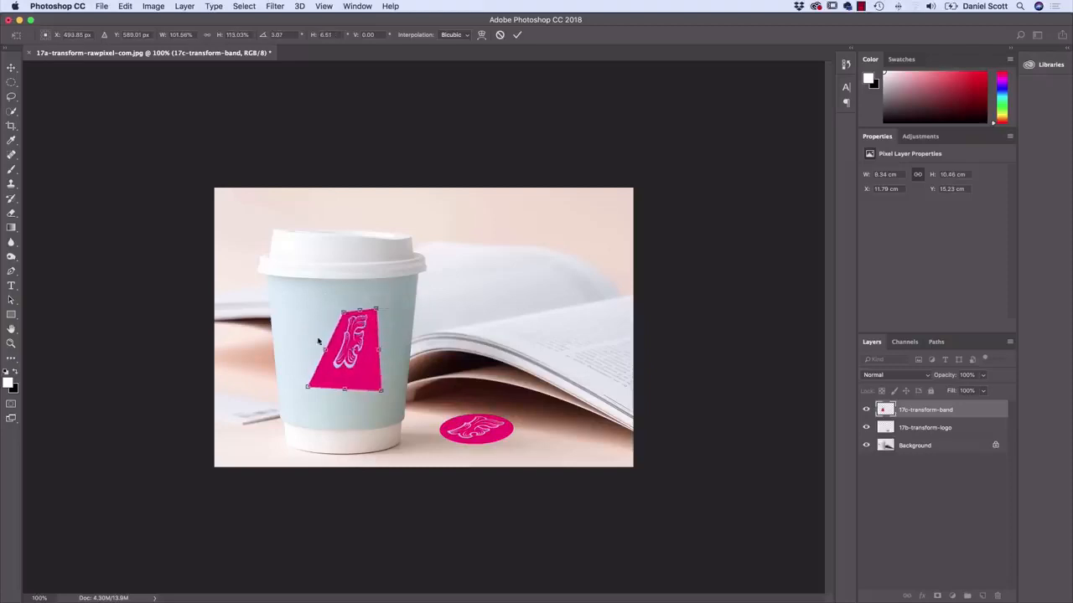
{"action": "key", "text": "Escape"}
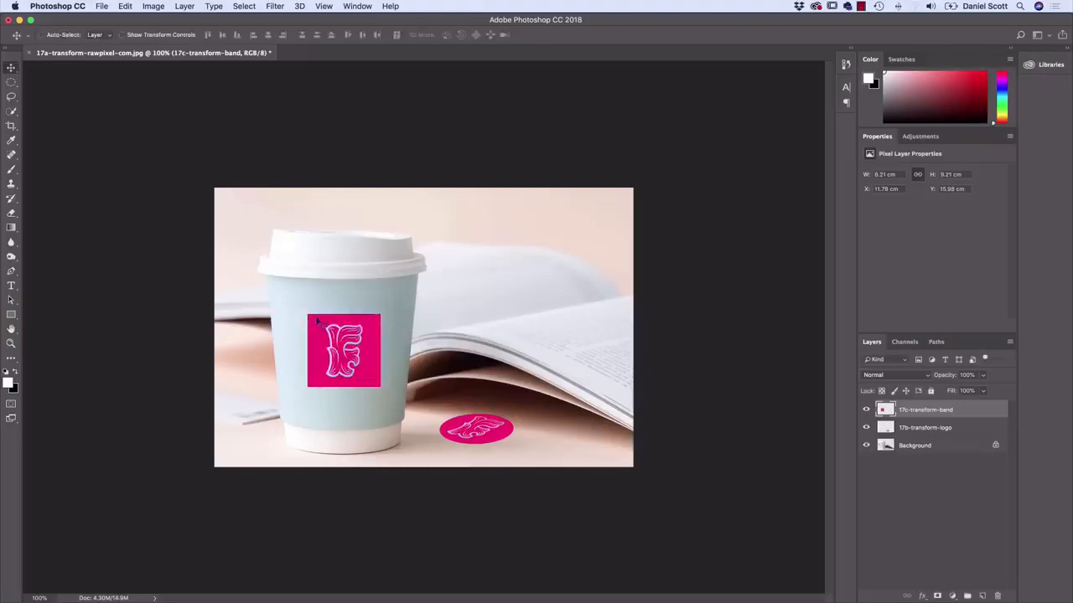
Start a Warp on the pink square and try pulling its upper-right corner outward and back inward
{"action": "left_click", "coordinate": [125, 6]}
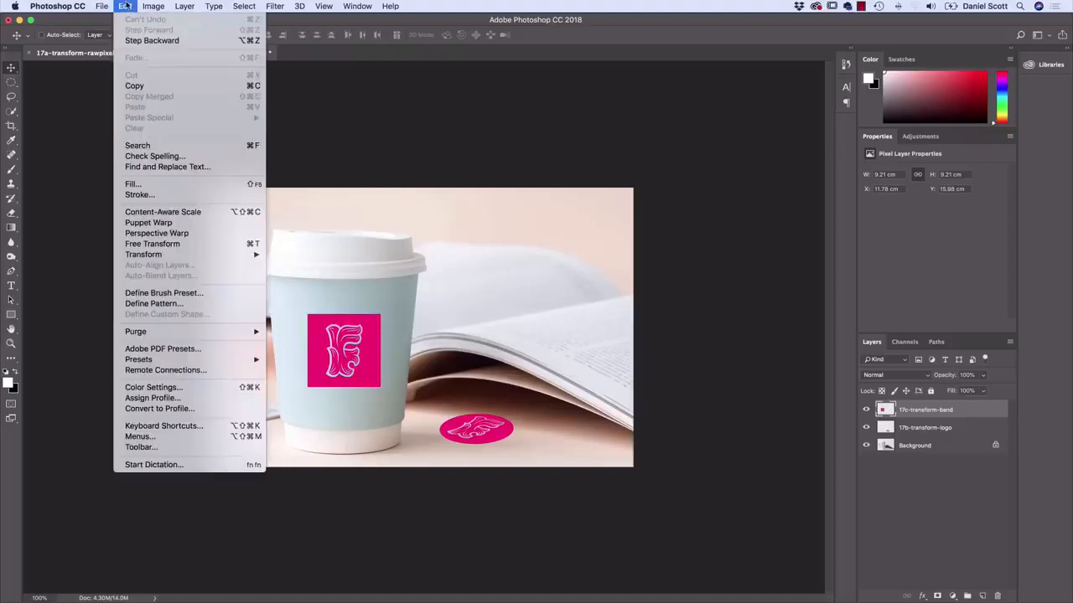
{"action": "left_click", "coordinate": [160, 243]}
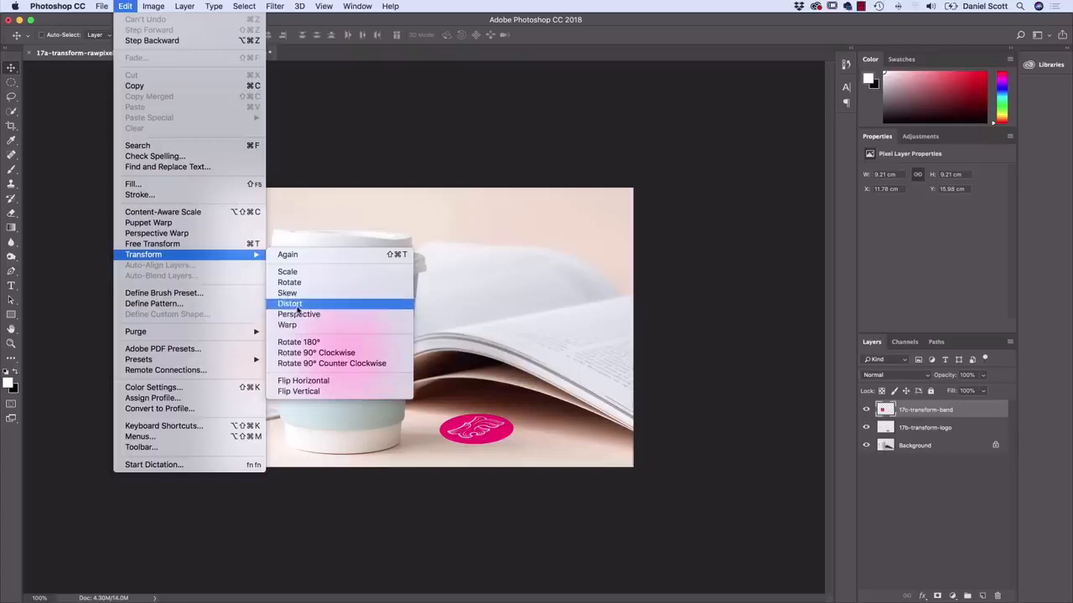
{"action": "left_click", "coordinate": [344, 325]}
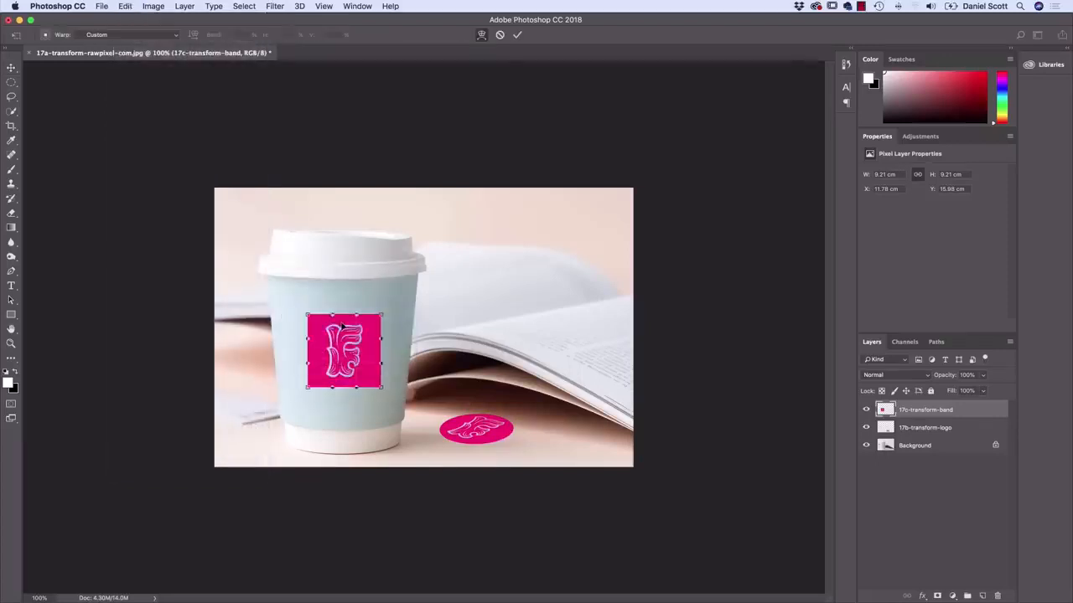
{"action": "key", "text": "super+plus"}
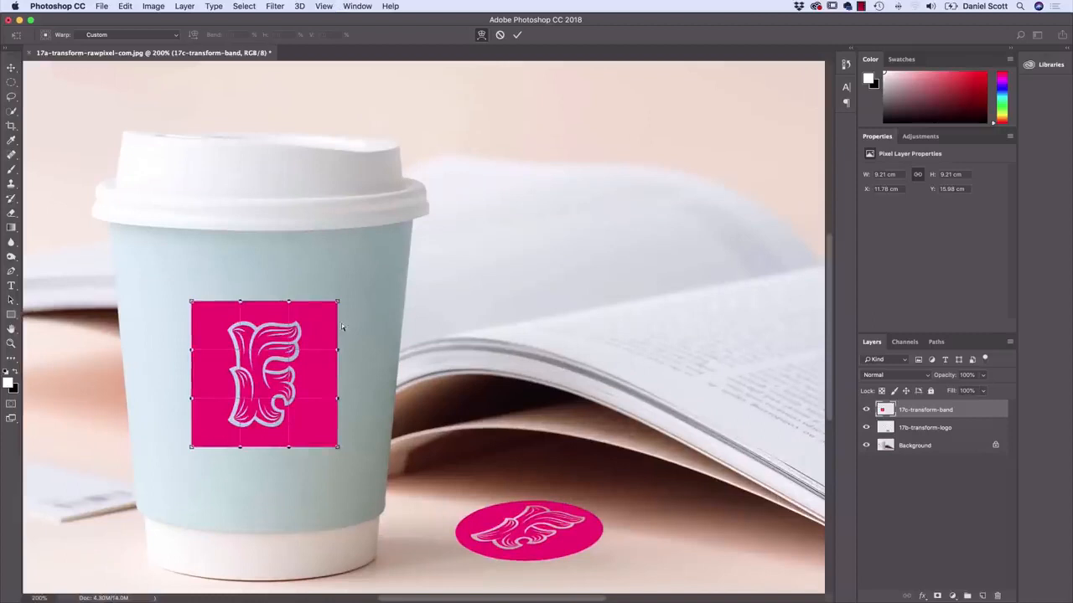
{"action": "left_click_drag", "start_coordinate": [300, 265], "coordinate": [499, 244]}
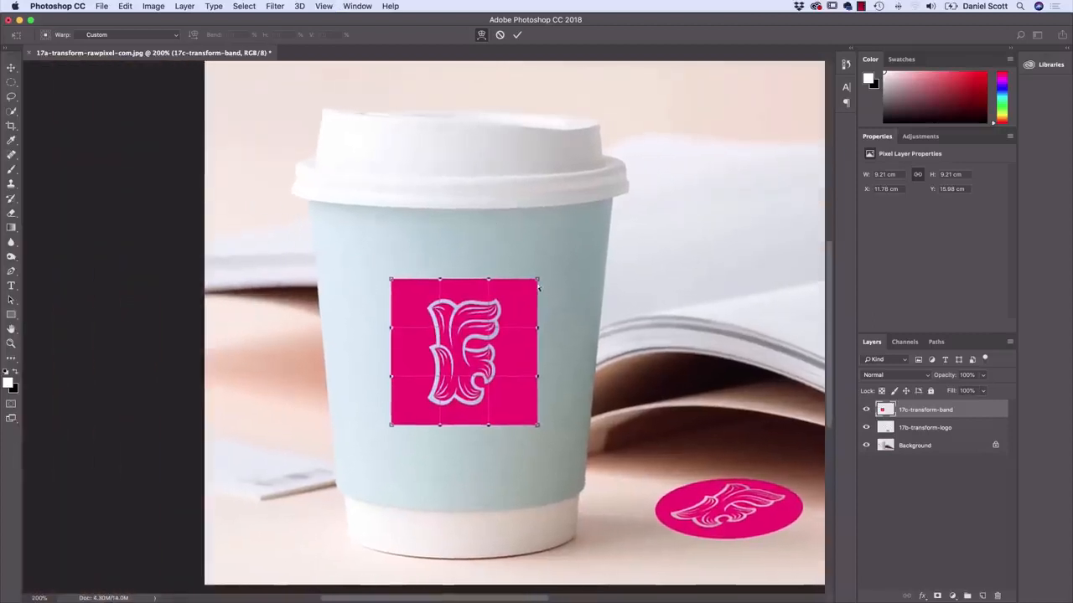
{"action": "left_click_drag", "start_coordinate": [538, 283], "coordinate": [574, 269]}
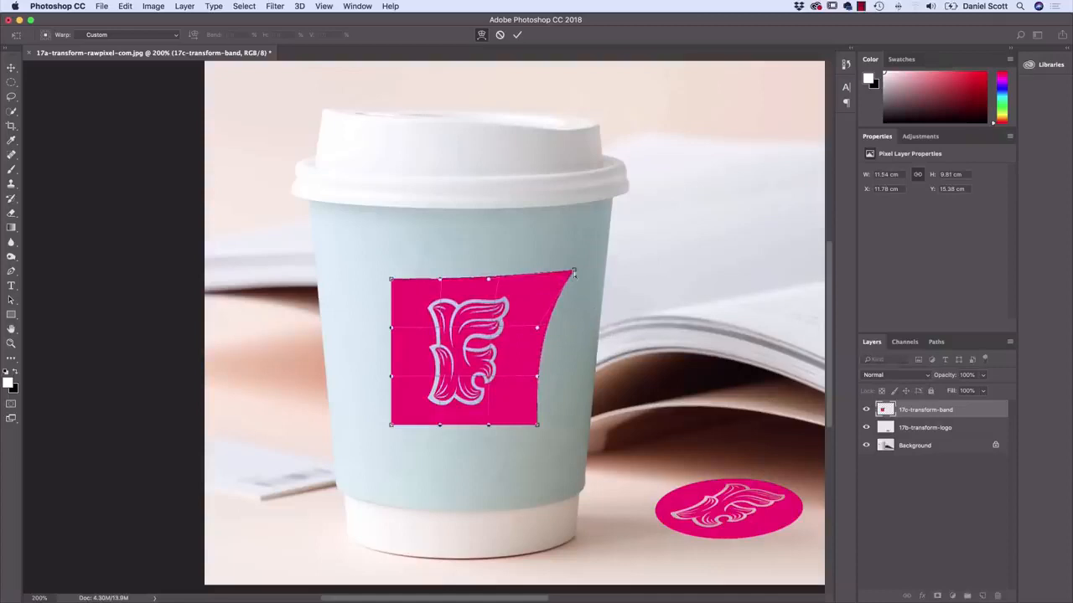
{"action": "left_click_drag", "start_coordinate": [574, 273], "coordinate": [526, 293]}
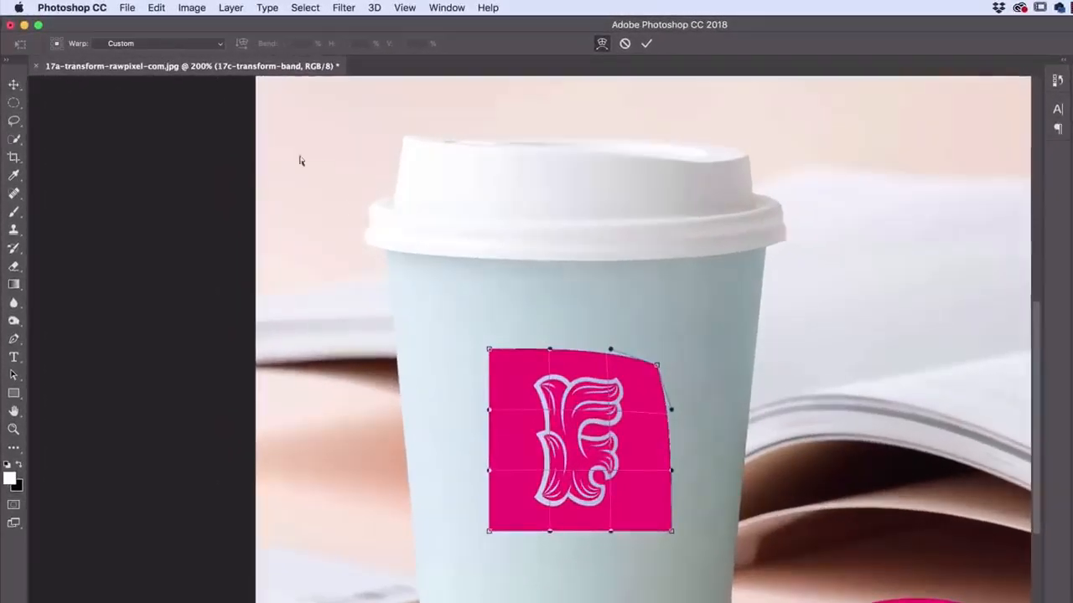
Try the Arc, Arc Lower and Arch warp presets on the pink square
{"action": "left_click", "coordinate": [121, 45]}
{"action": "left_click", "coordinate": [127, 65]}
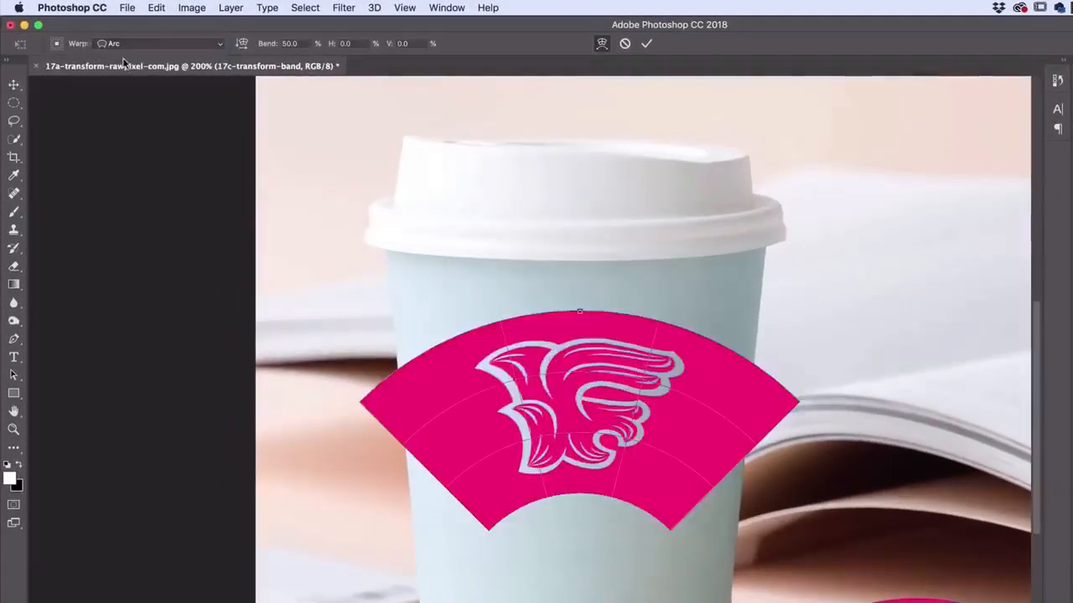
{"action": "left_click", "coordinate": [134, 43]}
{"action": "left_click", "coordinate": [137, 56]}
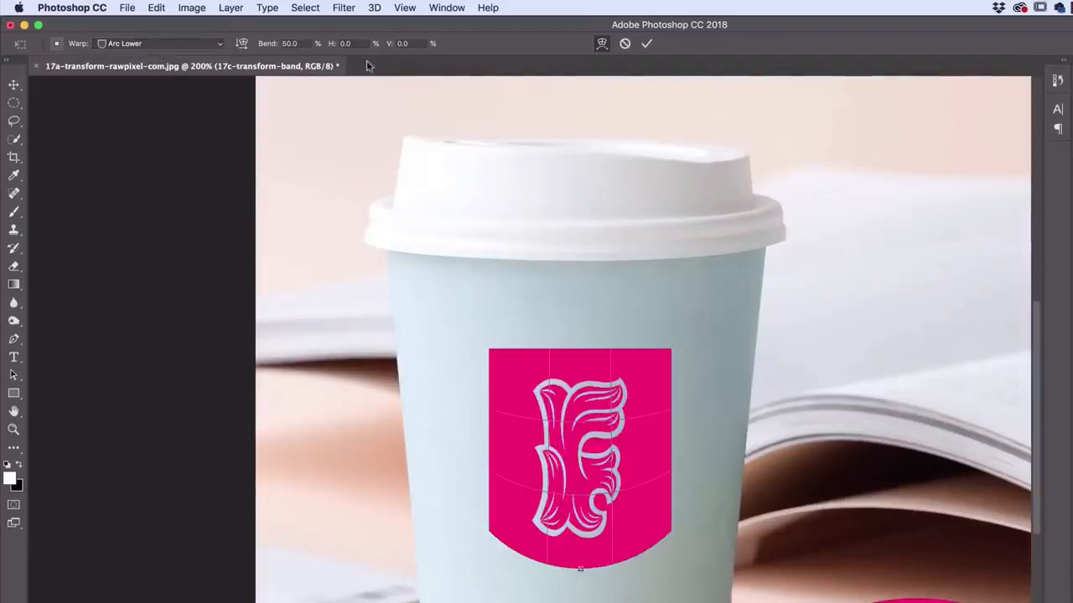
{"action": "left_click", "coordinate": [189, 45]}
{"action": "left_click", "coordinate": [186, 77]}
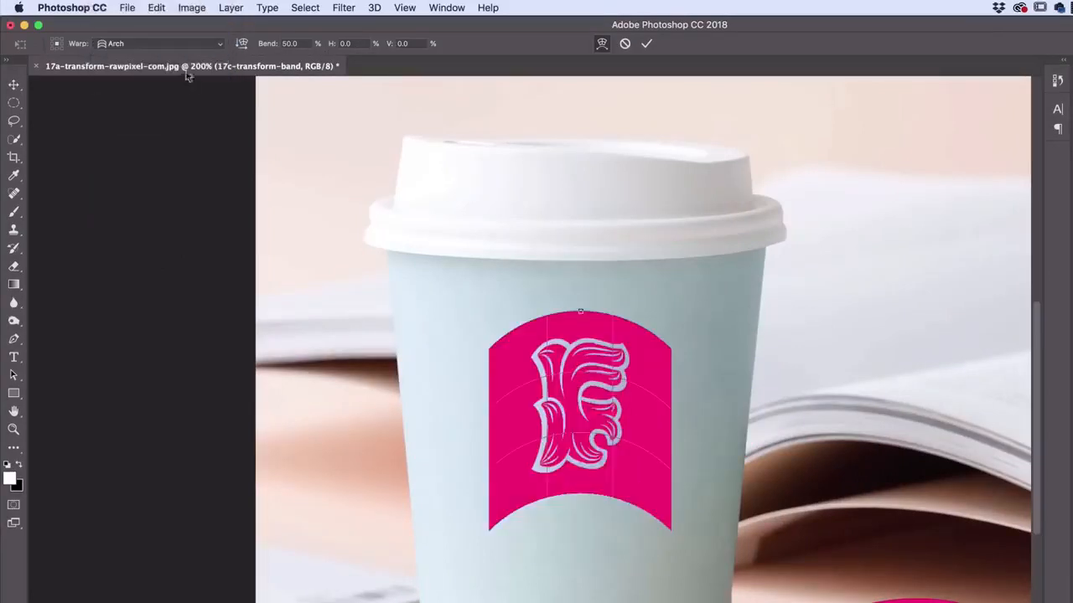
Try a bend of -50% on the Arch warp, and reduce it to -20%
{"action": "left_click", "coordinate": [295, 43]}
{"action": "type", "text": "-50"}
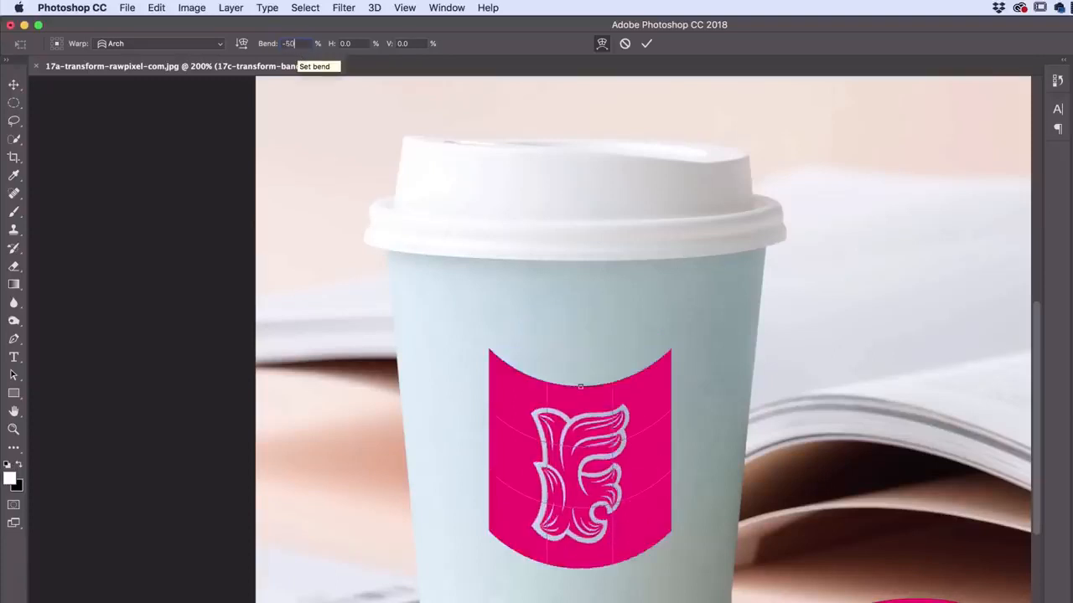
{"action": "key", "text": "Return"}
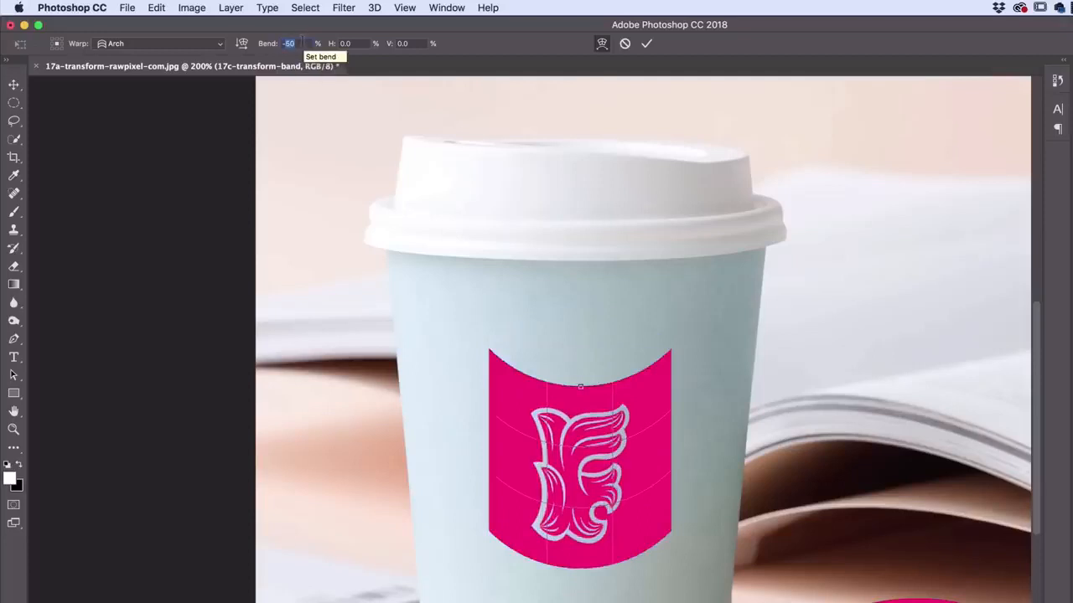
{"action": "type", "text": "-20"}
{"action": "key", "text": "Return"}
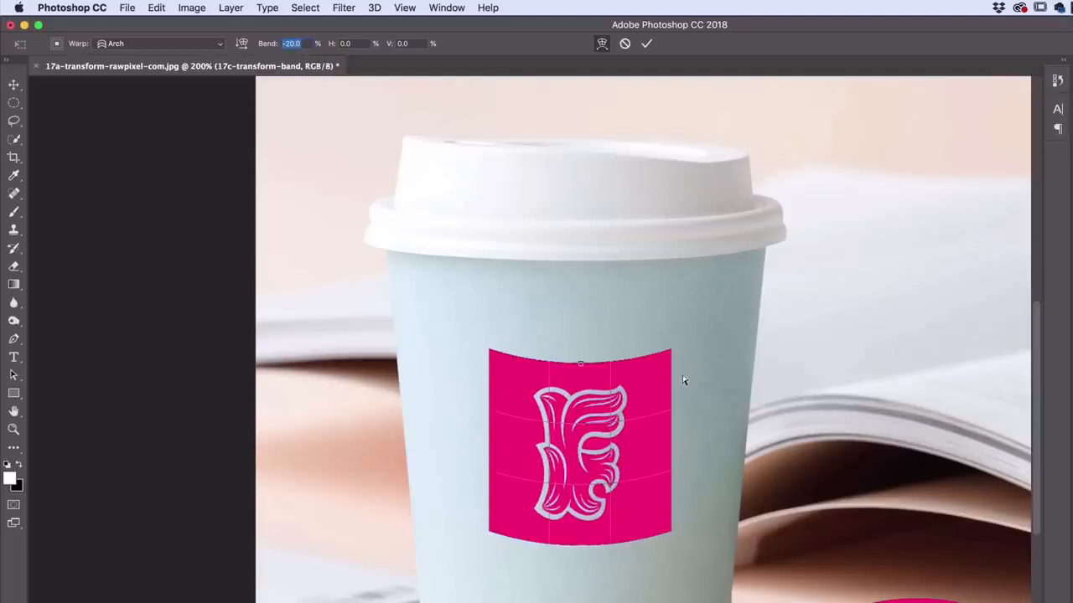
Try the Fish warp preset, switch the warp back to Custom, and cancel the whole warp
{"action": "left_click", "coordinate": [168, 43]}
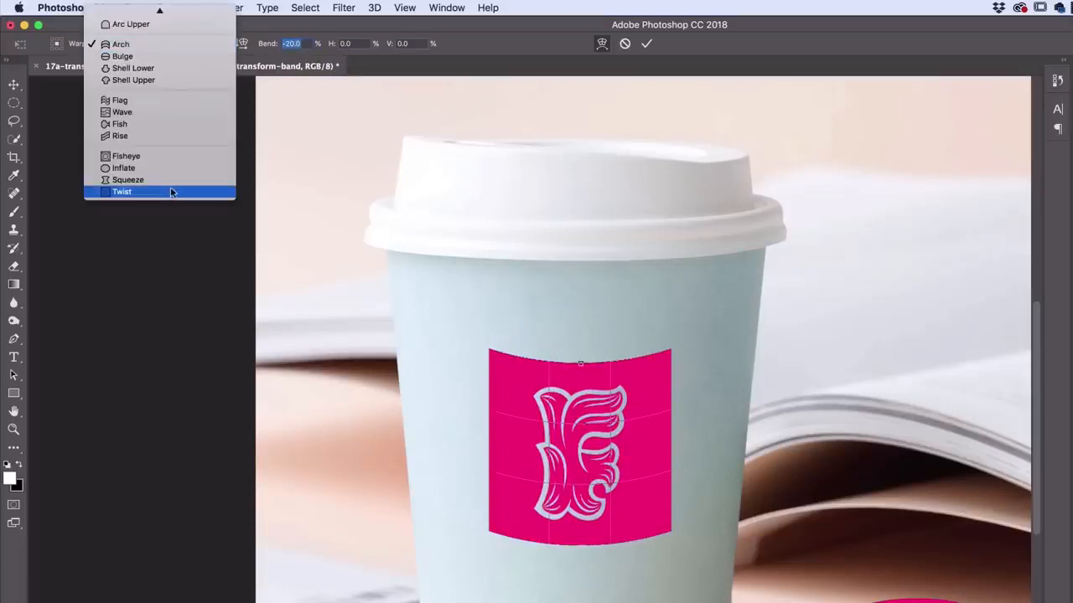
{"action": "left_click", "coordinate": [120, 124]}
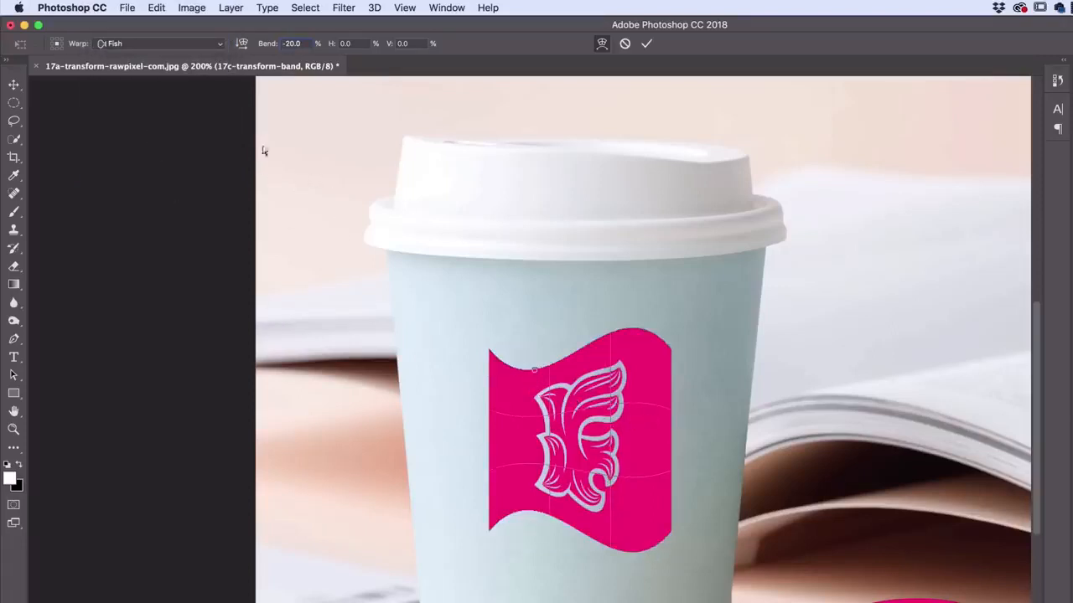
{"action": "left_click", "coordinate": [191, 47]}
{"action": "mouse_move", "coordinate": [153, 9]}
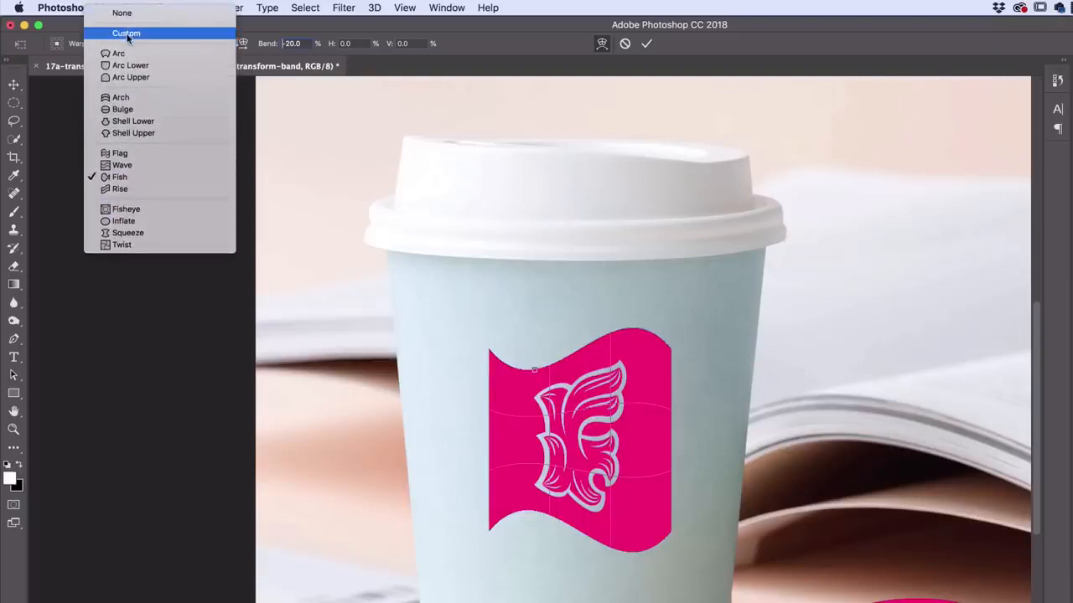
{"action": "left_click", "coordinate": [128, 35]}
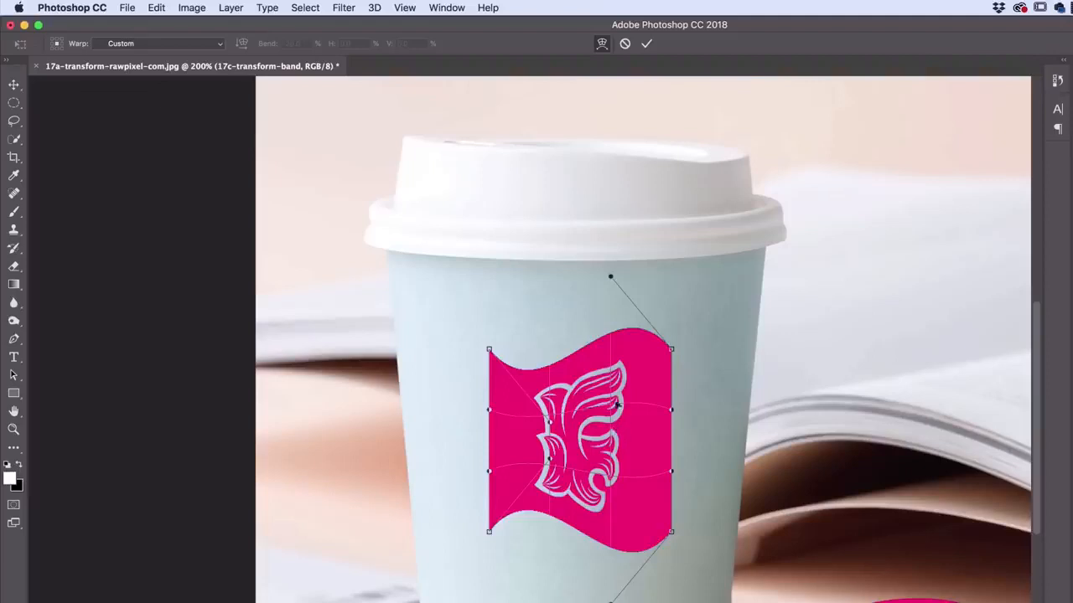
{"action": "key", "text": "Escape"}
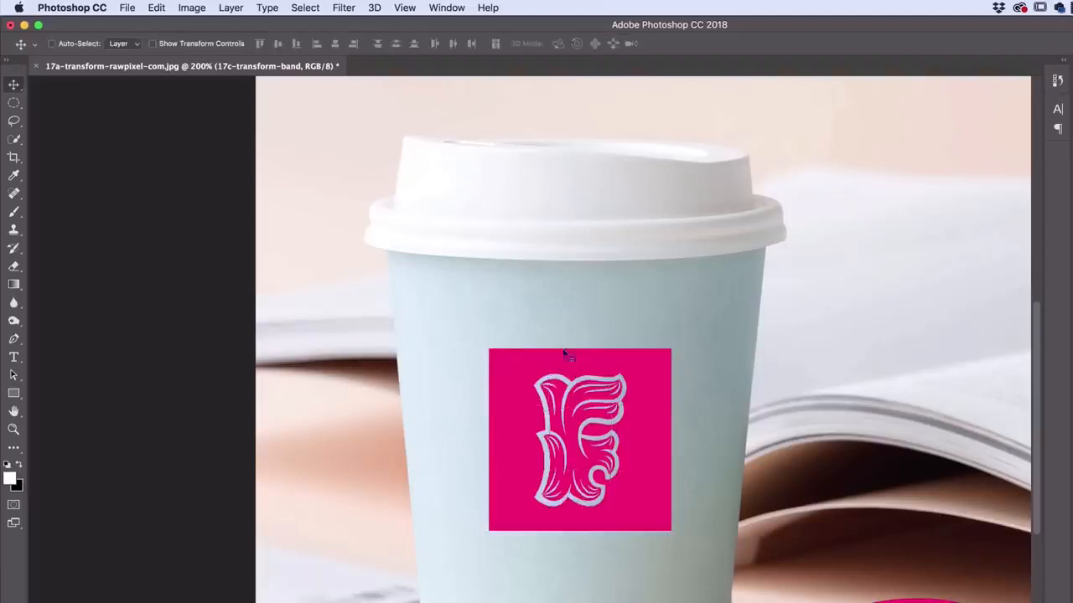
Start a new custom Warp, pulling the pink square's upper corners outward and shaping its left edge to follow the cup's taper
{"action": "left_click", "coordinate": [156, 8]}
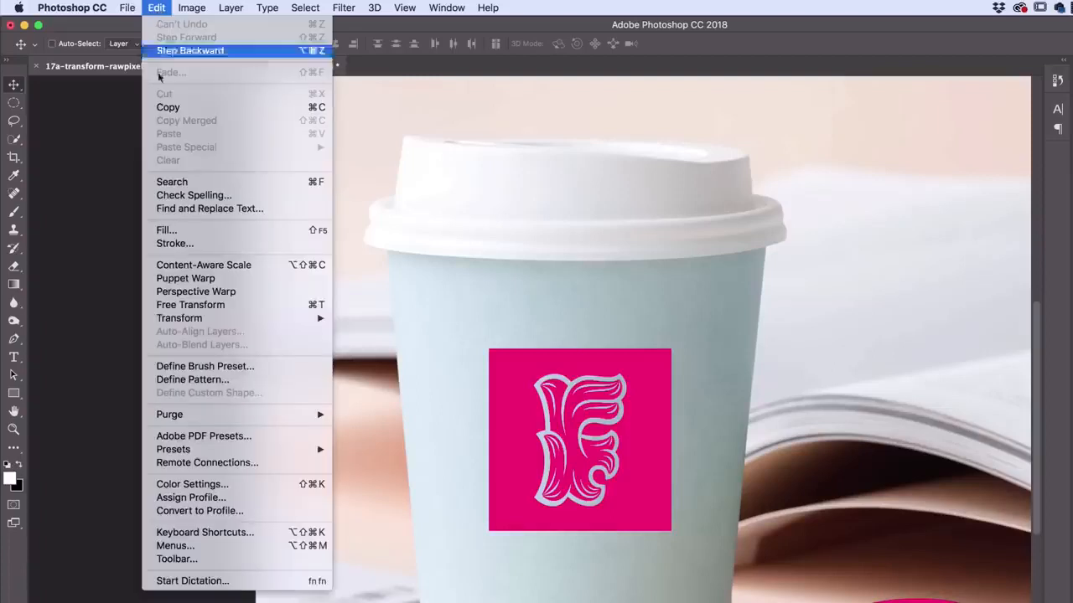
{"action": "mouse_move", "coordinate": [206, 320]}
{"action": "left_click", "coordinate": [417, 404]}
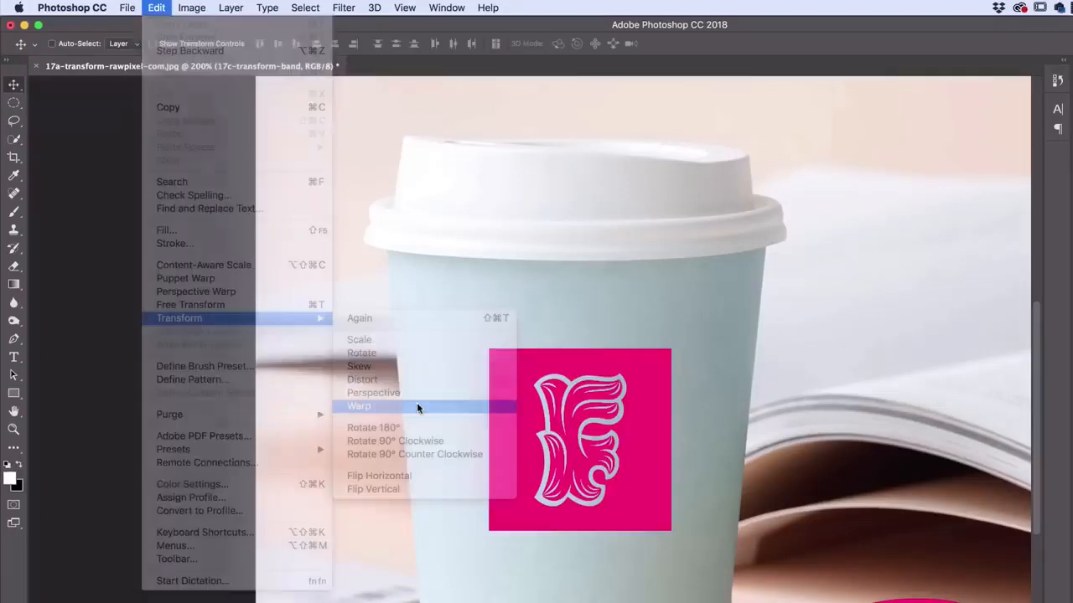
{"action": "left_click_drag", "start_coordinate": [673, 349], "coordinate": [689, 339]}
{"action": "left_click_drag", "start_coordinate": [490, 350], "coordinate": [468, 342]}
{"action": "left_click_drag", "start_coordinate": [486, 413], "coordinate": [476, 412]}
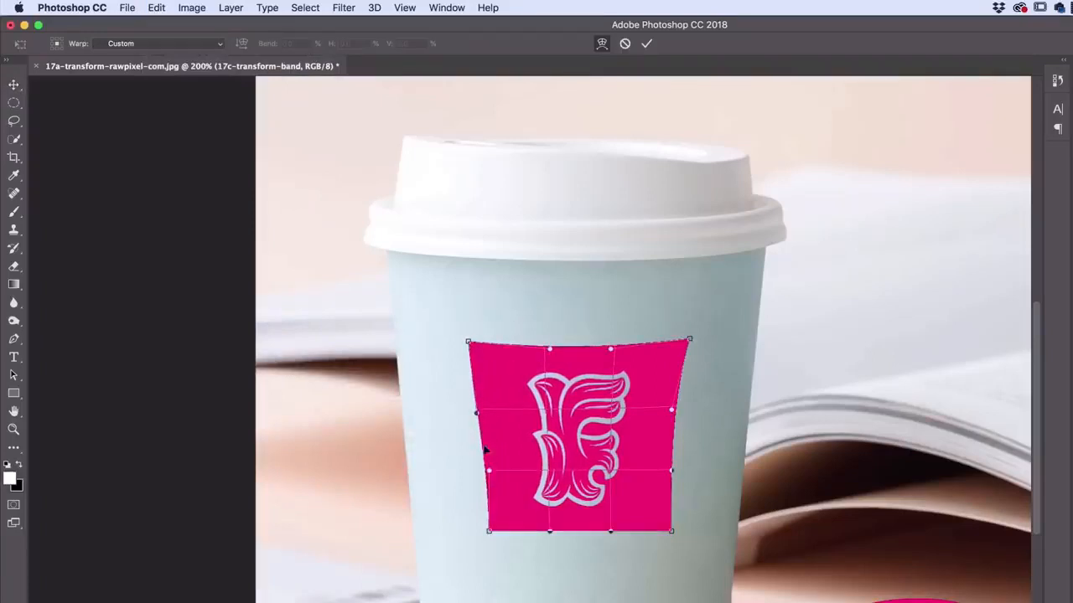
{"action": "left_click_drag", "start_coordinate": [489, 476], "coordinate": [479, 476]}
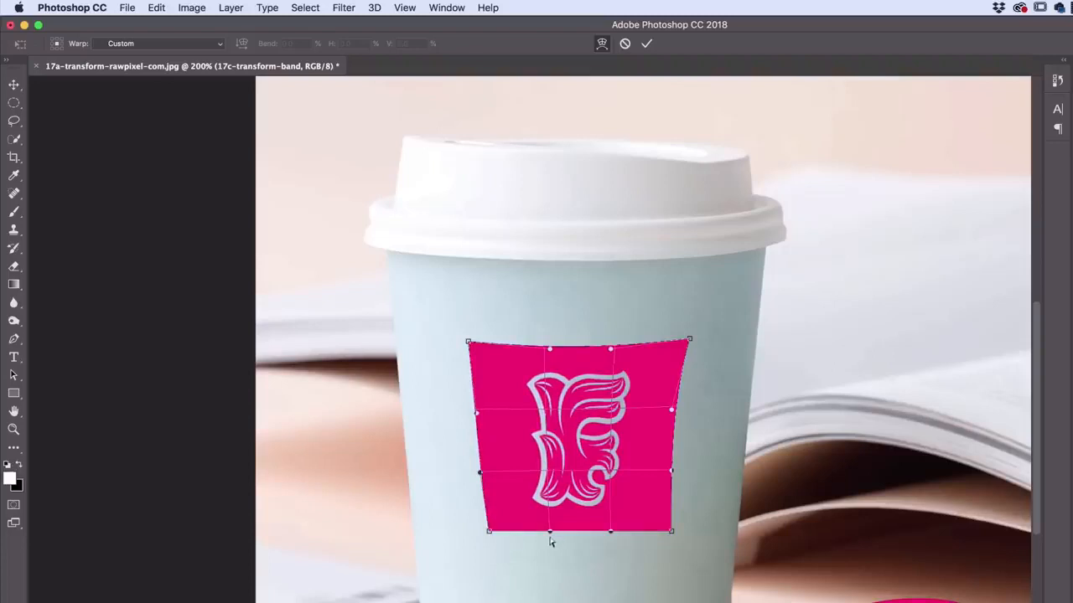
{"action": "mouse_move", "coordinate": [486, 531]}
{"action": "left_mouse_down"}
{"action": "mouse_move", "coordinate": [542, 491]}
{"action": "mouse_move", "coordinate": [480, 499]}
{"action": "mouse_move", "coordinate": [494, 513]}
{"action": "mouse_move", "coordinate": [624, 378]}
{"action": "mouse_move", "coordinate": [387, 345]}
{"action": "mouse_move", "coordinate": [315, 506]}
{"action": "mouse_move", "coordinate": [490, 528]}
{"action": "mouse_move", "coordinate": [484, 535]}
{"action": "left_mouse_up"}
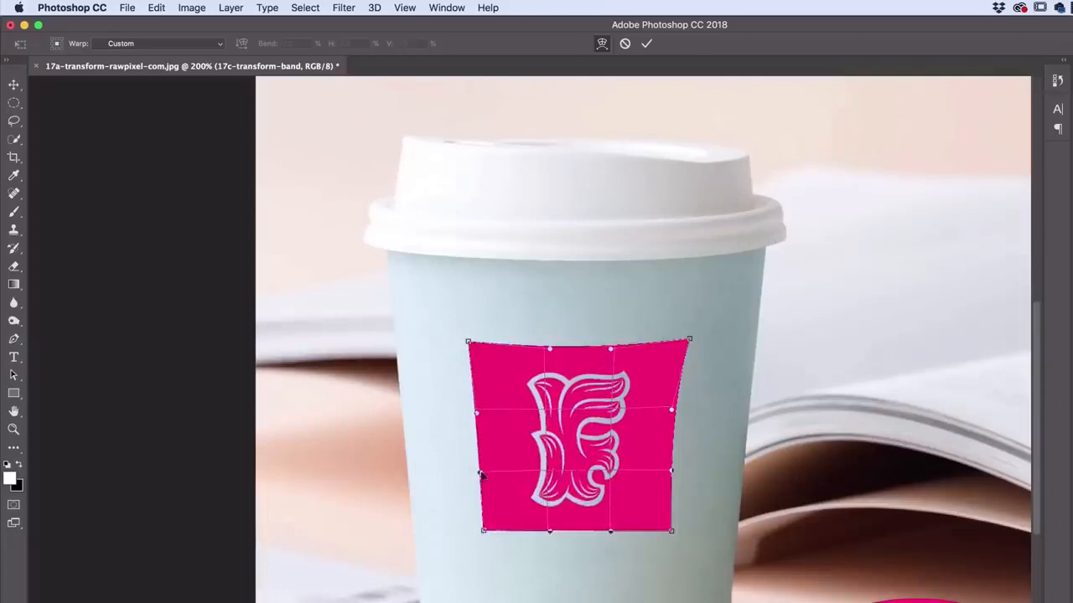
Try curving the warp's left edge inward, and straighten it again along the cup's taper while nudging the lower-left corner
{"action": "left_click_drag", "start_coordinate": [480, 474], "coordinate": [530, 477]}
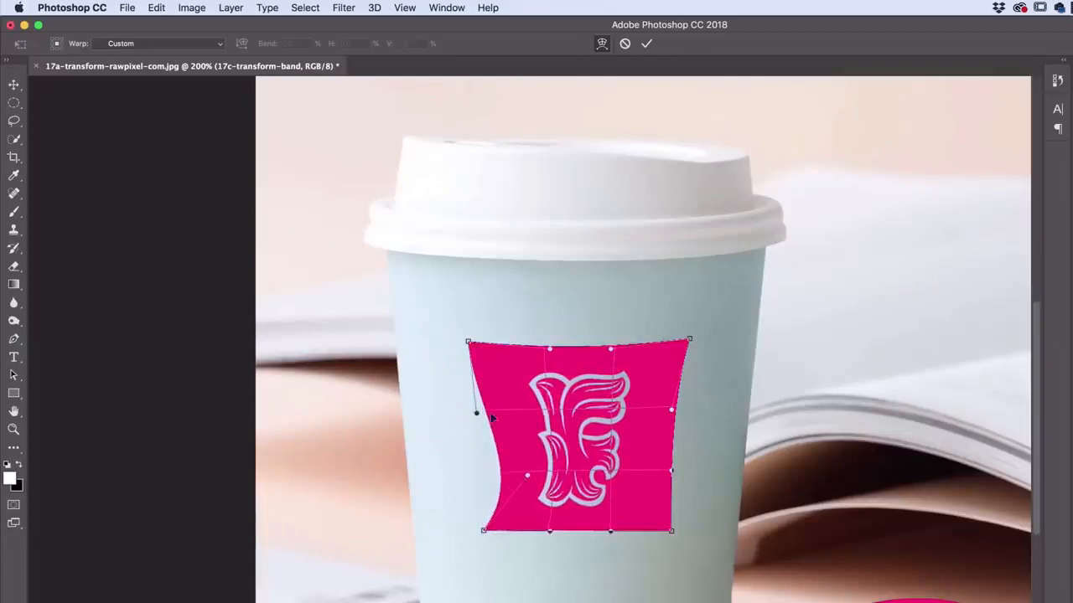
{"action": "mouse_move", "coordinate": [493, 523]}
{"action": "left_mouse_down"}
{"action": "mouse_move", "coordinate": [480, 538]}
{"action": "mouse_move", "coordinate": [486, 528]}
{"action": "left_mouse_up"}
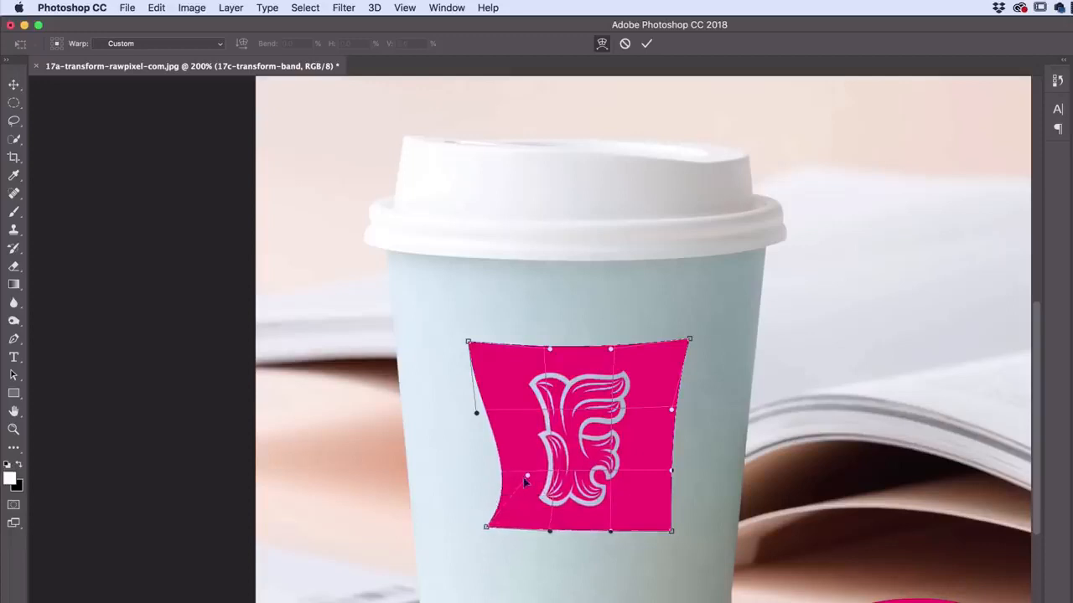
{"action": "left_click_drag", "start_coordinate": [525, 479], "coordinate": [479, 461]}
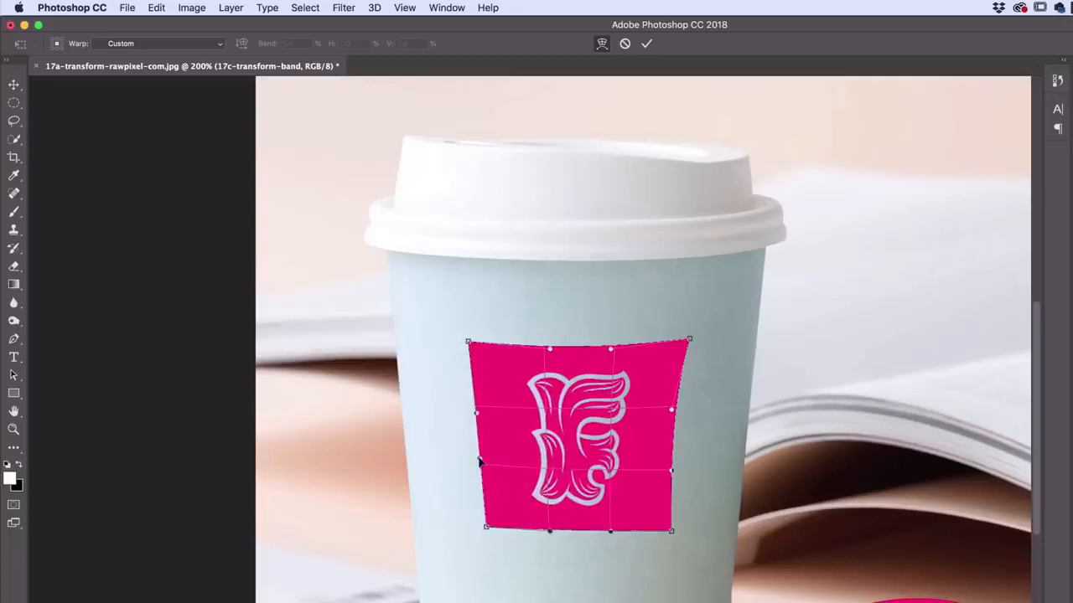
{"action": "left_click_drag", "start_coordinate": [476, 412], "coordinate": [475, 404]}
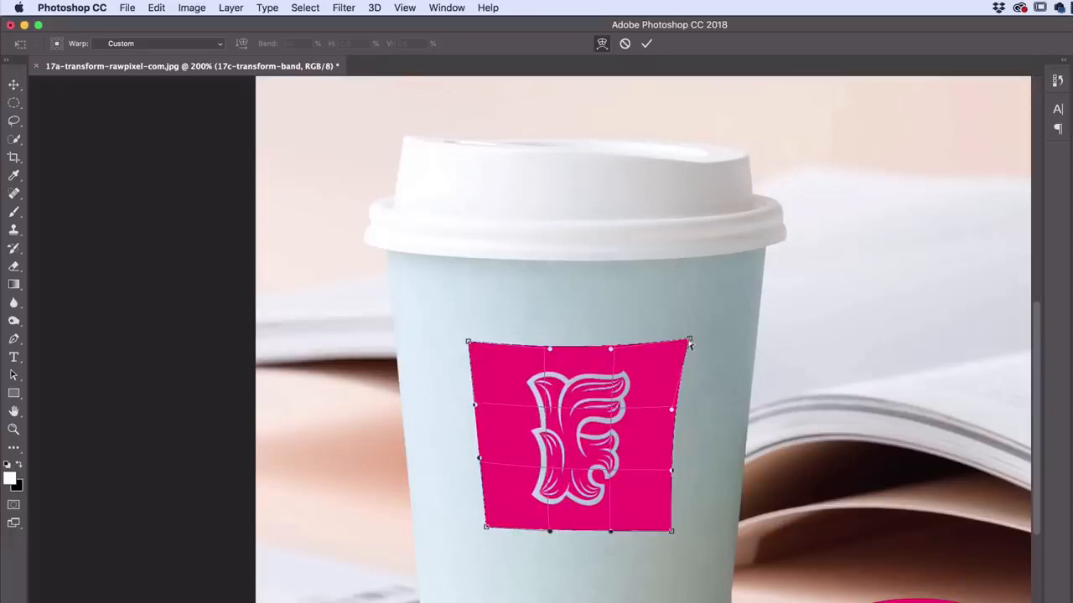
Shape the custom warp's right edge to the cup's taper, adjust its upper-right corner, and bow the upper and lower edges downward
{"action": "mouse_move", "coordinate": [690, 343]}
{"action": "left_mouse_down"}
{"action": "mouse_move", "coordinate": [684, 335]}
{"action": "mouse_move", "coordinate": [697, 341]}
{"action": "left_mouse_up"}
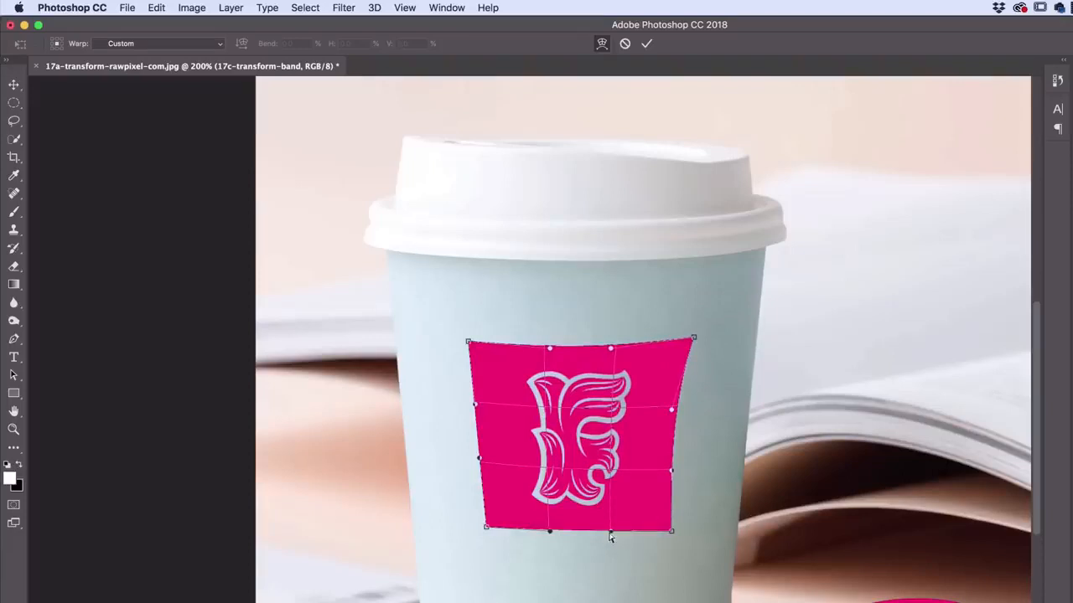
{"action": "left_click_drag", "start_coordinate": [610, 533], "coordinate": [550, 545]}
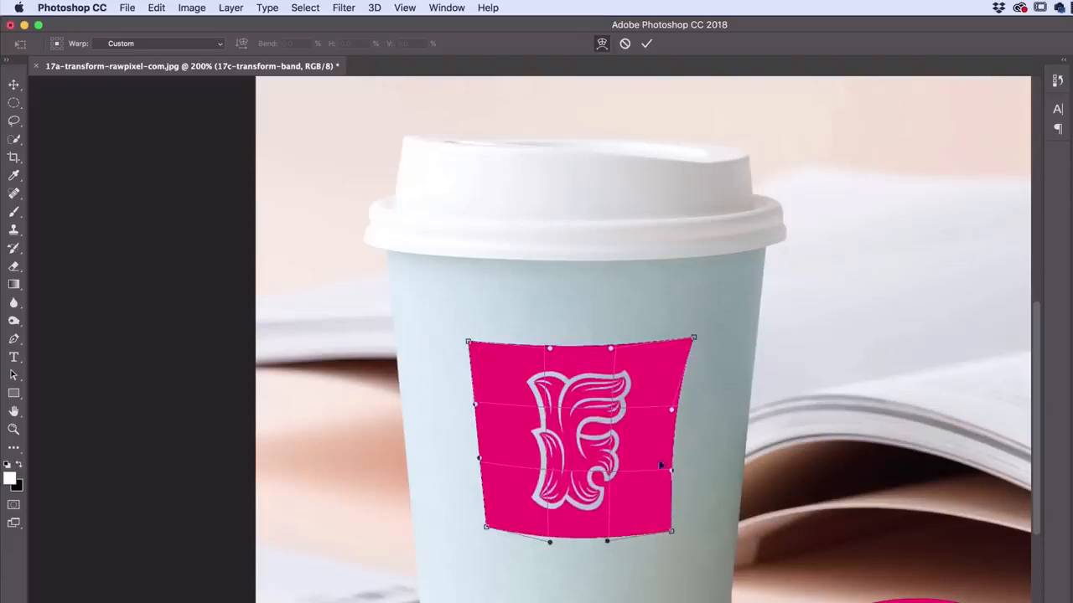
{"action": "left_click_drag", "start_coordinate": [671, 471], "coordinate": [677, 471]}
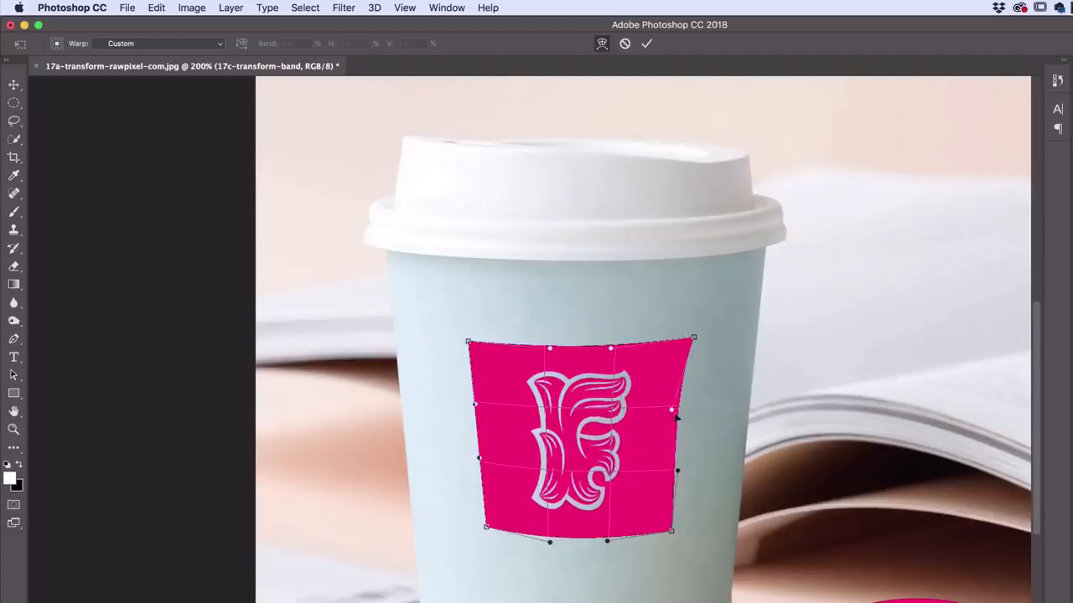
{"action": "left_click_drag", "start_coordinate": [671, 410], "coordinate": [683, 410]}
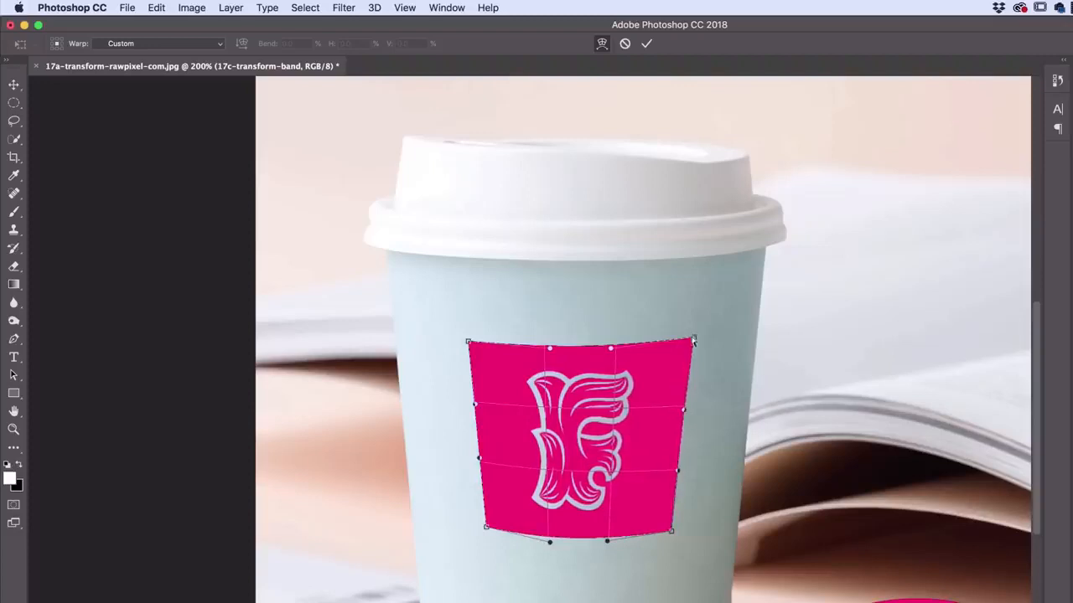
{"action": "left_click_drag", "start_coordinate": [694, 339], "coordinate": [690, 342]}
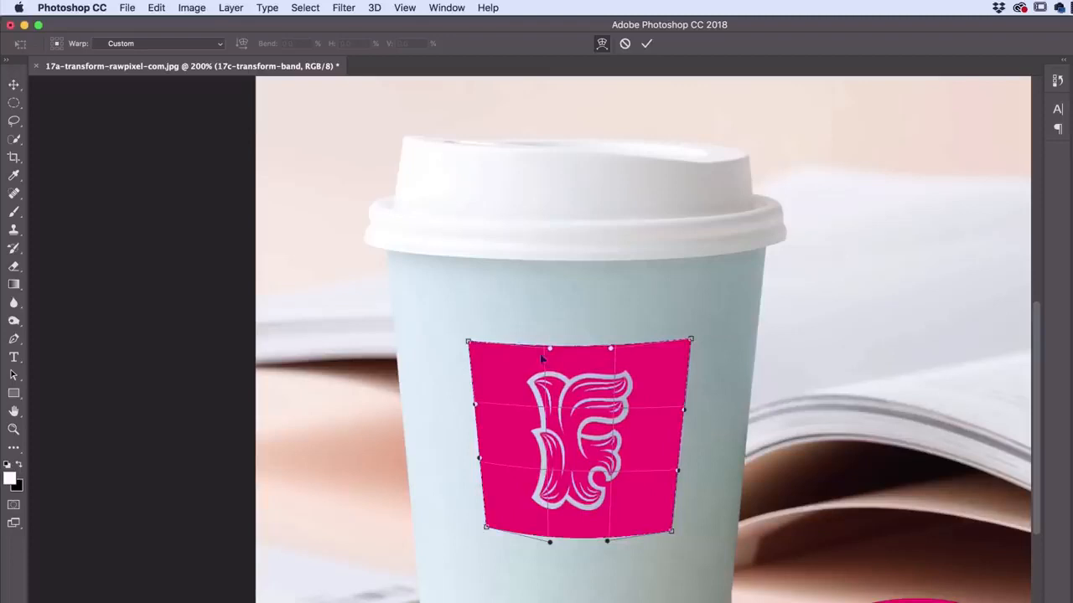
{"action": "left_click_drag", "start_coordinate": [551, 356], "coordinate": [550, 356]}
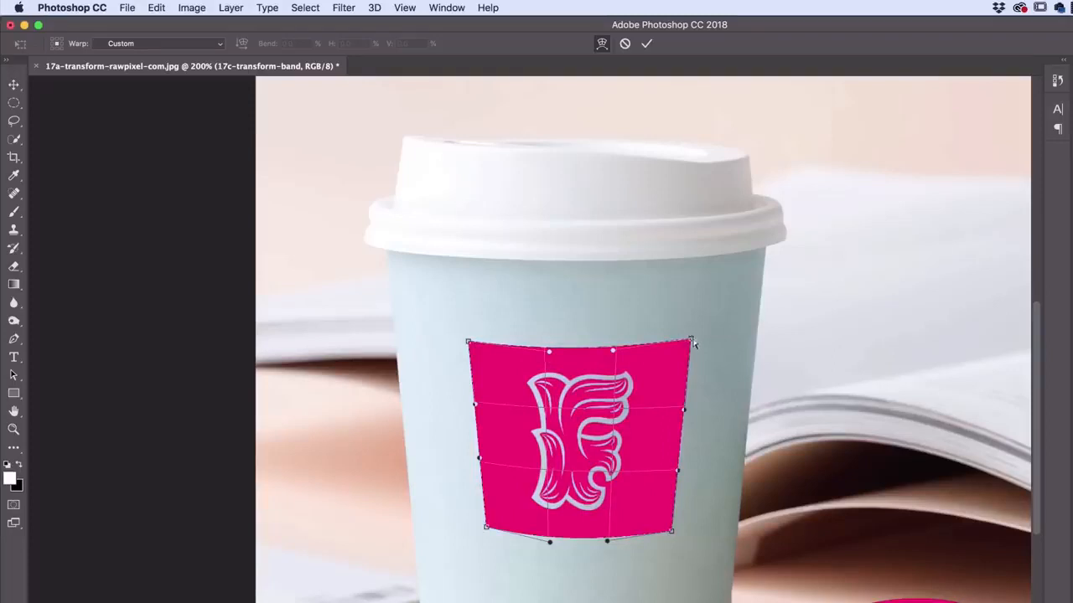
{"action": "left_click_drag", "start_coordinate": [691, 341], "coordinate": [690, 341]}
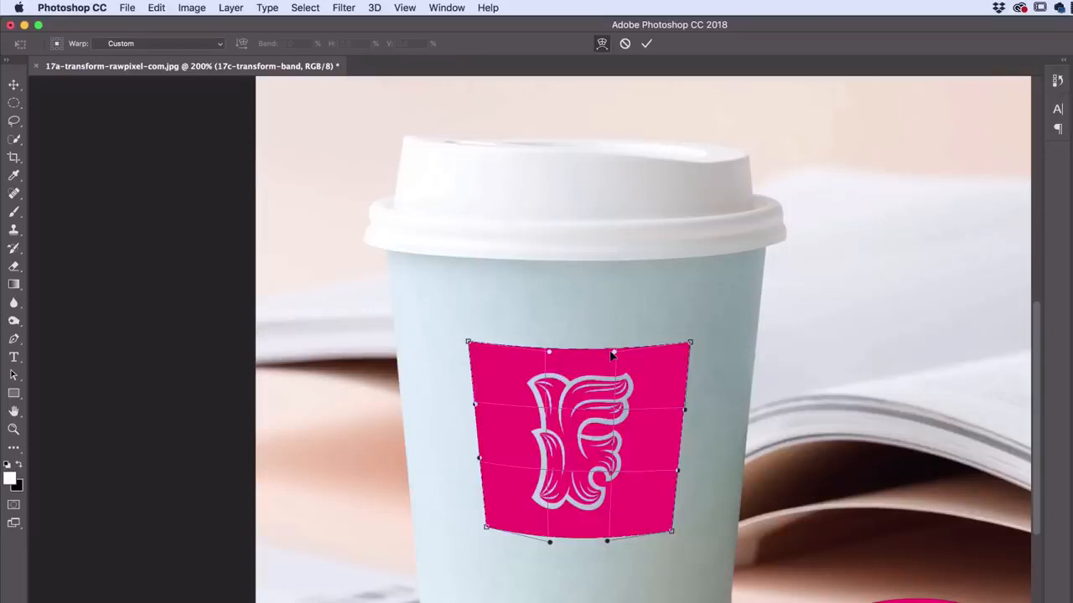
Try dragging the interior of the warp mesh inward to distort the logo, and undo the last mesh change
{"action": "left_click_drag", "start_coordinate": [666, 419], "coordinate": [616, 471]}
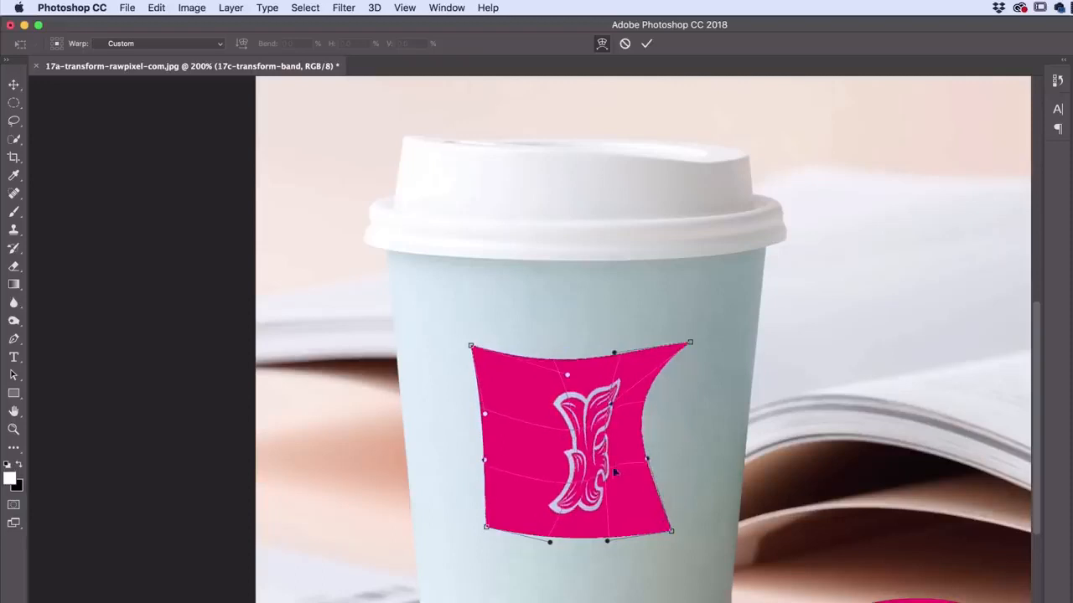
{"action": "key", "text": "super+z"}
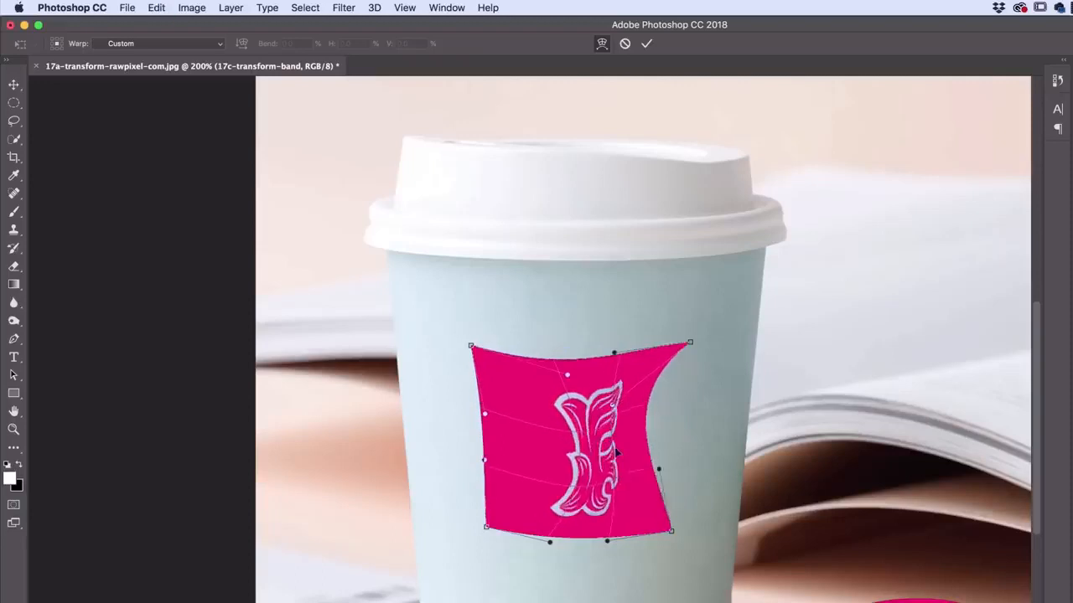
{"action": "key", "text": "super+z"}
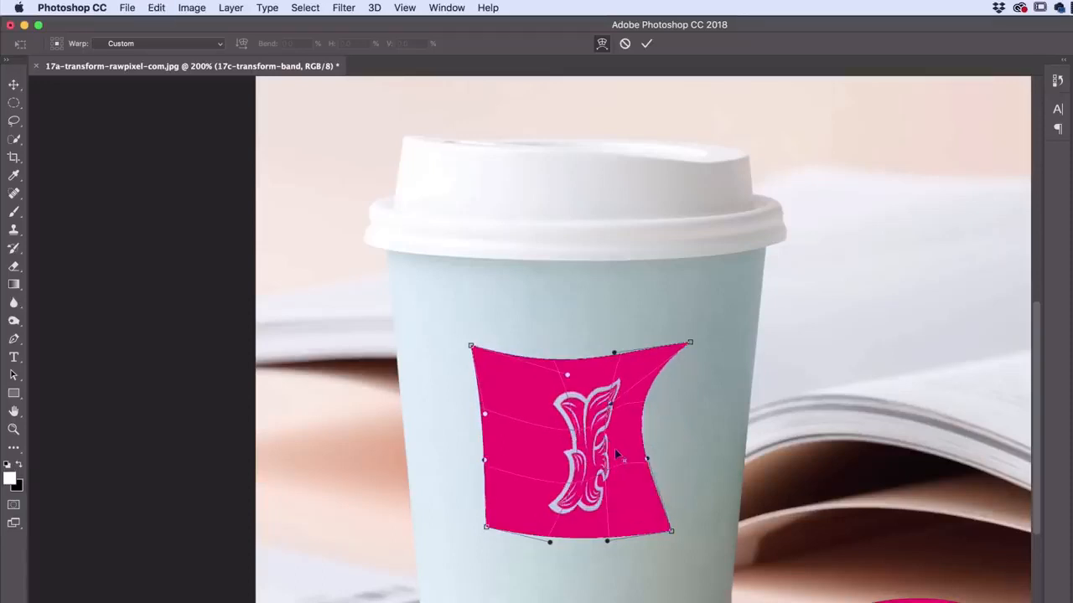
Pull the warp's right-edge handles back out along the cup's taper and straighten the logo inside the mesh
{"action": "left_click_drag", "start_coordinate": [649, 460], "coordinate": [679, 459]}
{"action": "left_click_drag", "start_coordinate": [615, 409], "coordinate": [627, 402]}
{"action": "left_click_drag", "start_coordinate": [573, 370], "coordinate": [618, 359]}
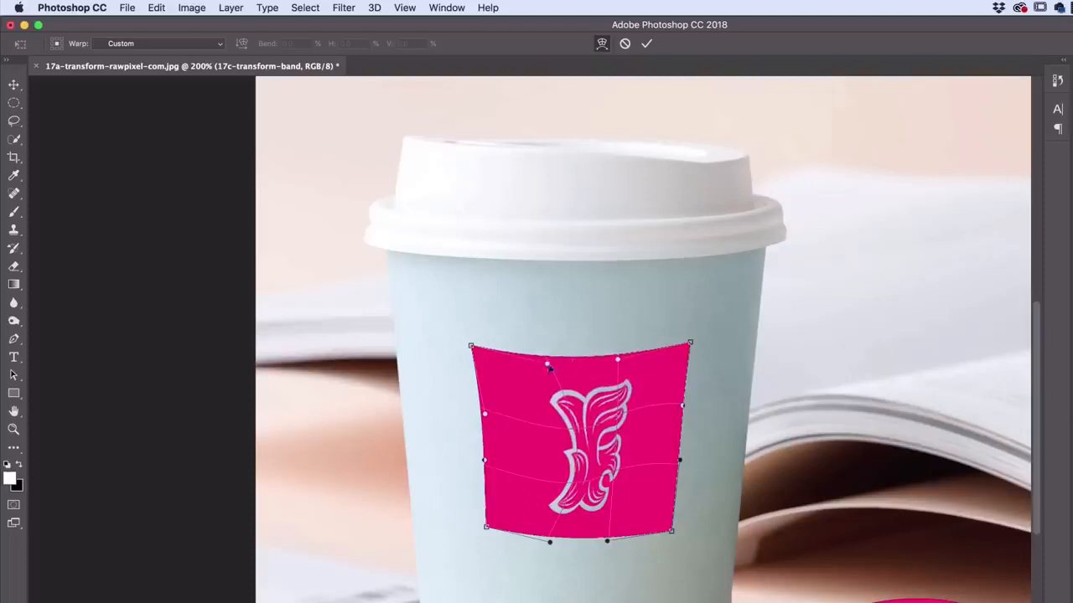
{"action": "left_click_drag", "start_coordinate": [547, 364], "coordinate": [542, 361]}
{"action": "left_click_drag", "start_coordinate": [566, 445], "coordinate": [537, 432]}
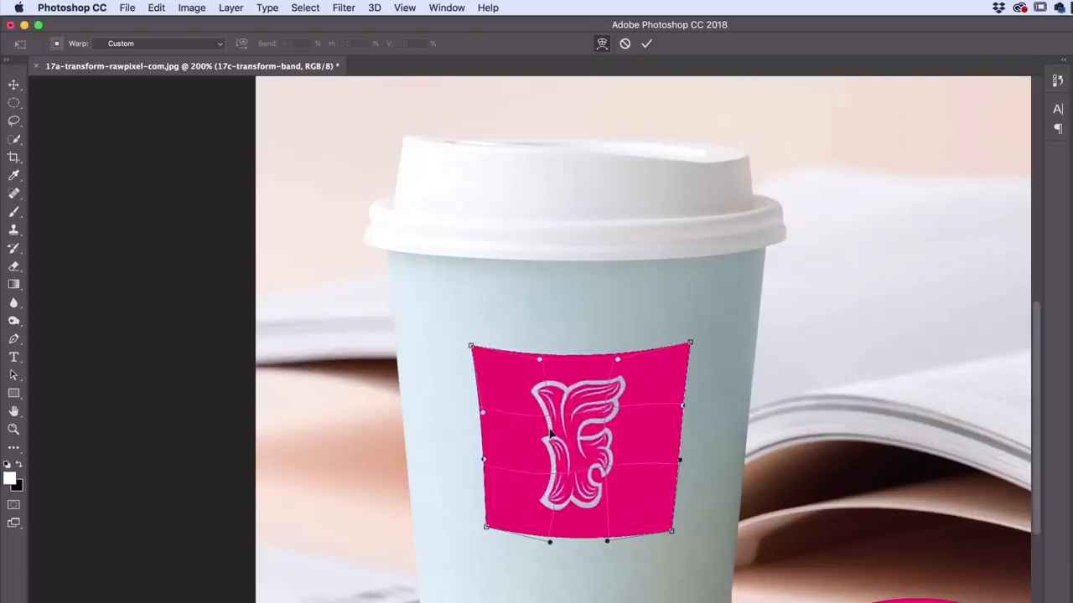
{"action": "left_click_drag", "start_coordinate": [597, 458], "coordinate": [557, 444]}
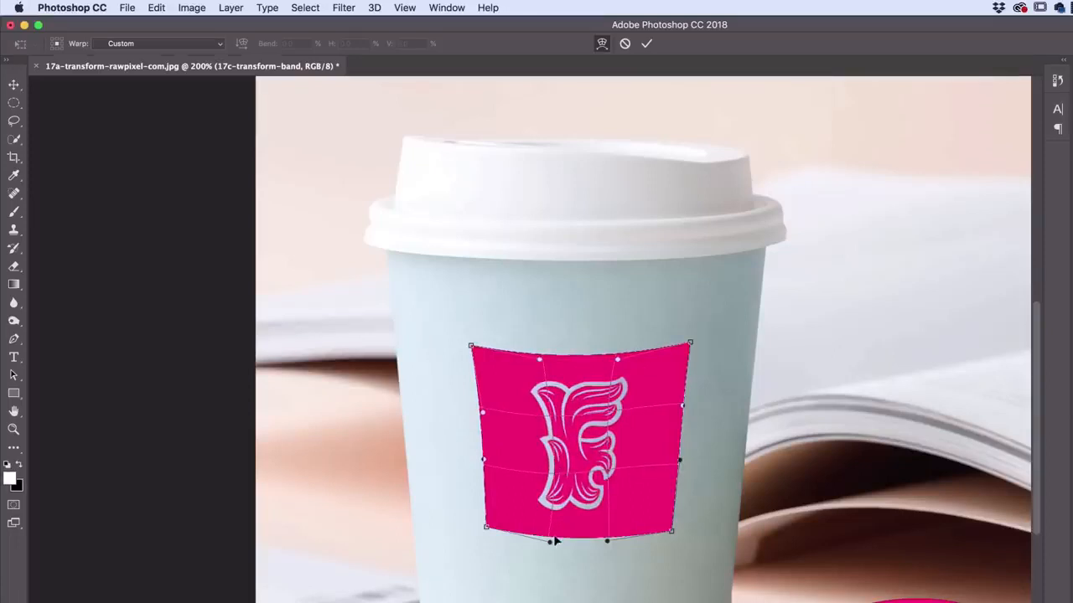
{"action": "left_click_drag", "start_coordinate": [556, 488], "coordinate": [581, 478]}
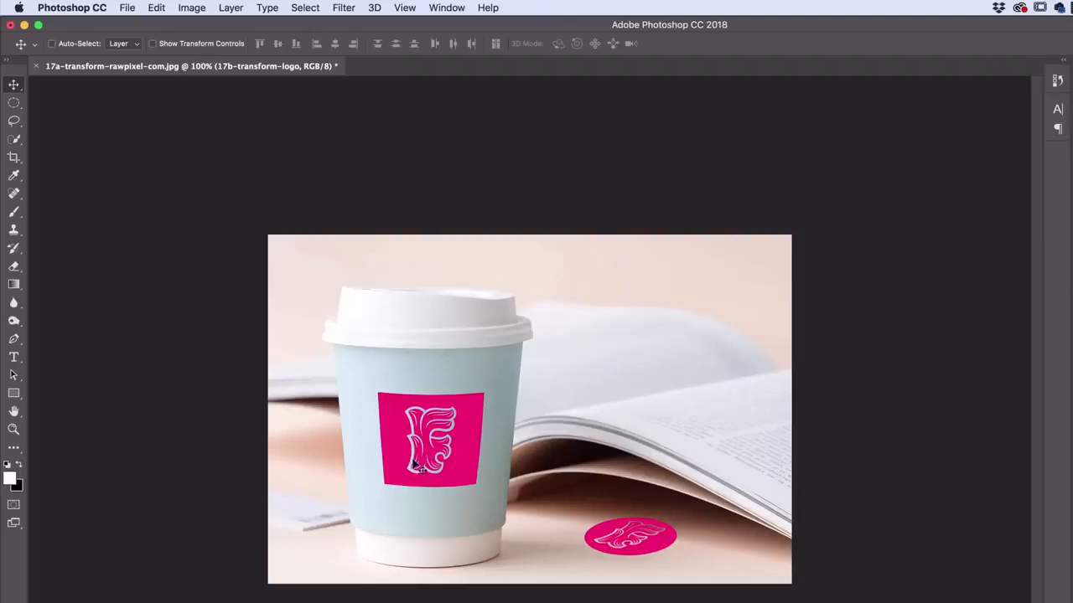
Compare the cup with the rasterized 17c-transform-band layer hidden and shown, and set that layer's blend mode to Multiply
{"action": "key", "text": "super+equal"}
{"action": "left_click_drag", "start_coordinate": [432, 406], "coordinate": [476, 457]}
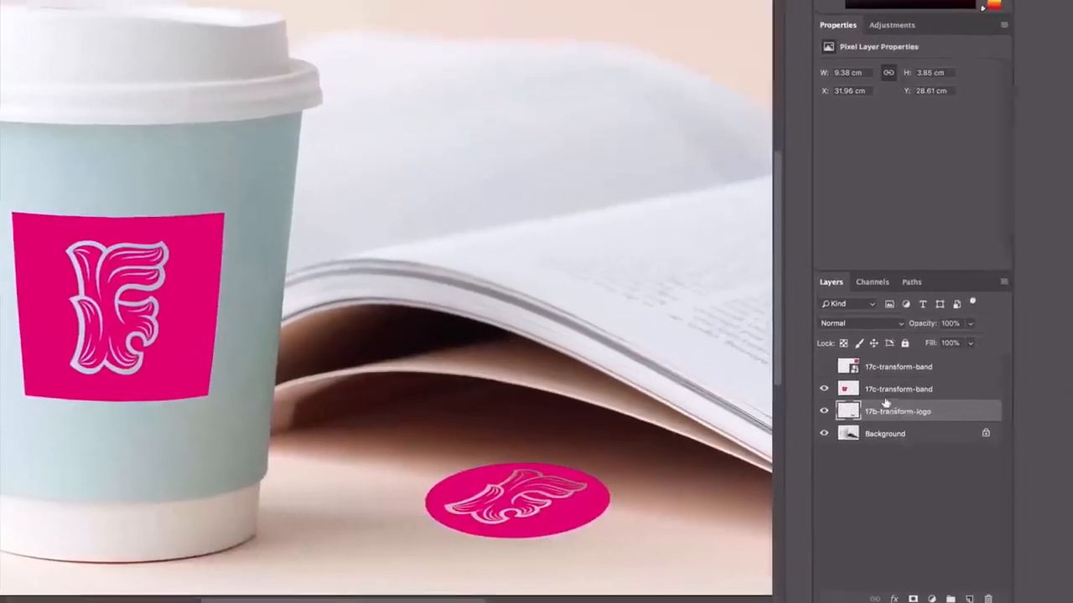
{"action": "left_click", "coordinate": [813, 384]}
{"action": "left_click", "coordinate": [813, 383]}
{"action": "left_click", "coordinate": [845, 384]}
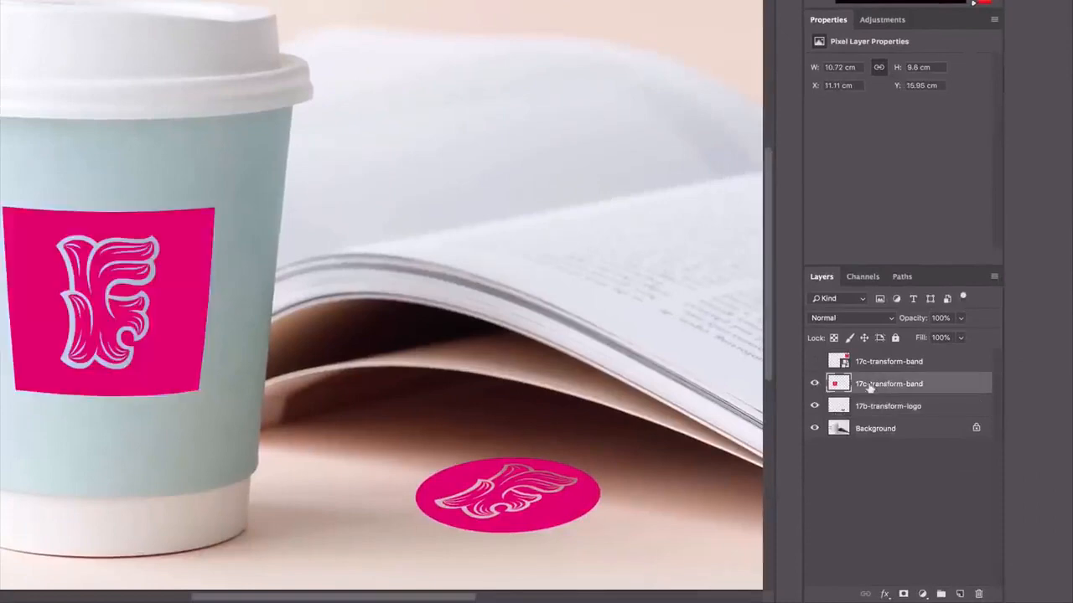
{"action": "left_click", "coordinate": [815, 385]}
{"action": "left_click", "coordinate": [815, 384]}
{"action": "left_click", "coordinate": [839, 318]}
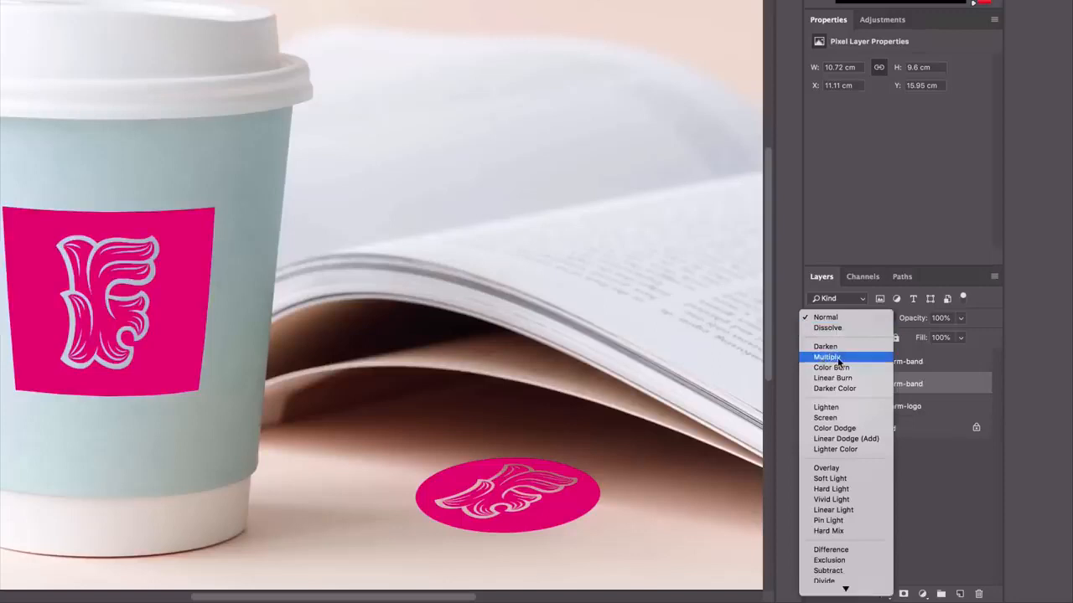
{"action": "left_click", "coordinate": [838, 358]}
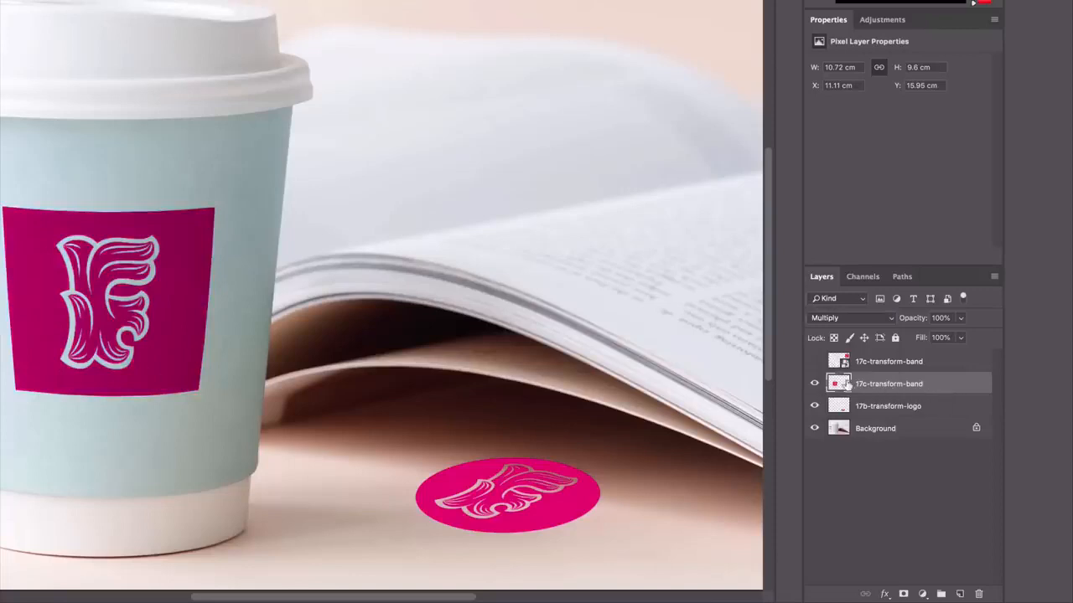
Set the 17b-transform-logo layer's blend mode to Multiply and view the whole composition
{"action": "left_click", "coordinate": [909, 406]}
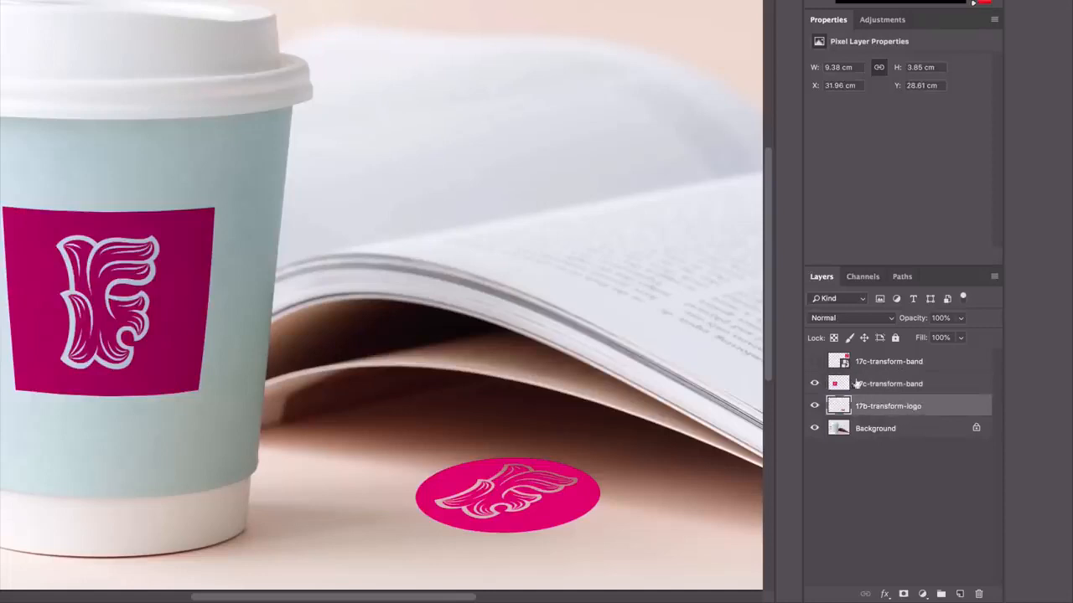
{"action": "left_click", "coordinate": [863, 318]}
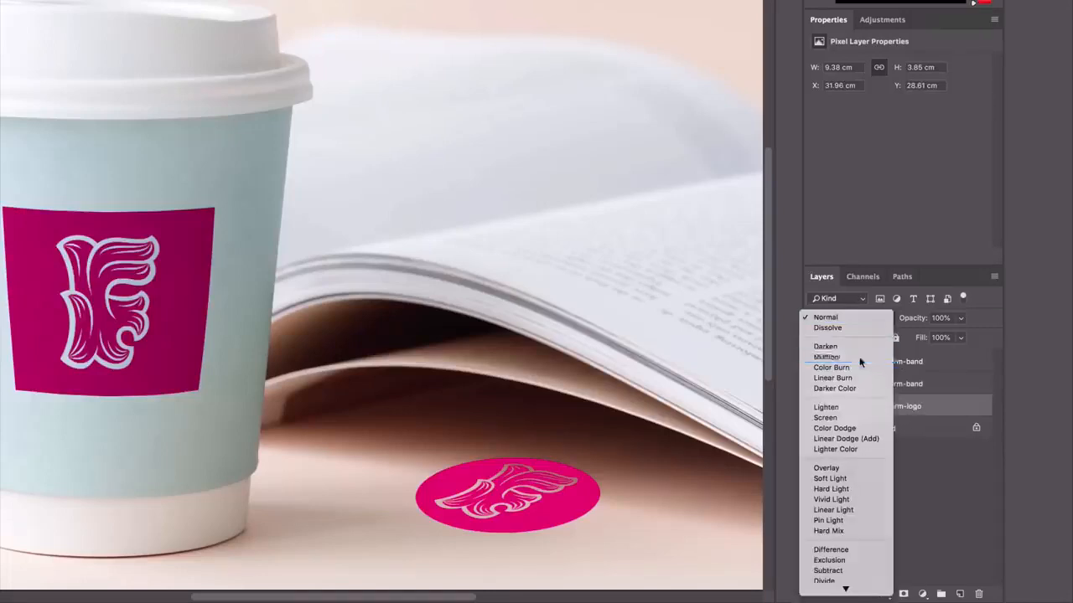
{"action": "left_click", "coordinate": [830, 359]}
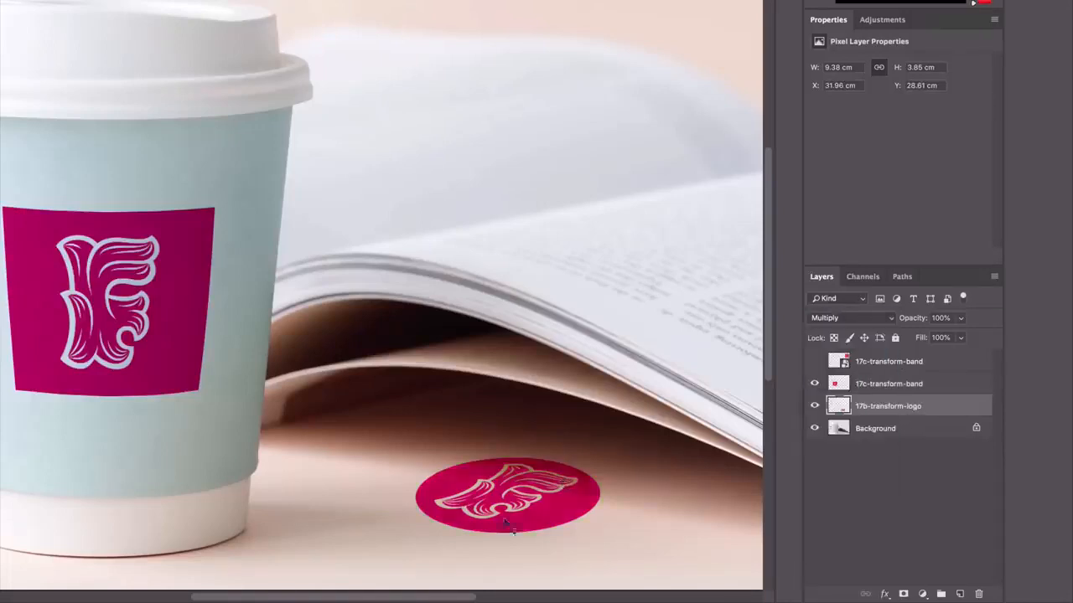
{"action": "key", "text": "ctrl+minus"}
{"action": "key", "text": "ctrl+minus"}
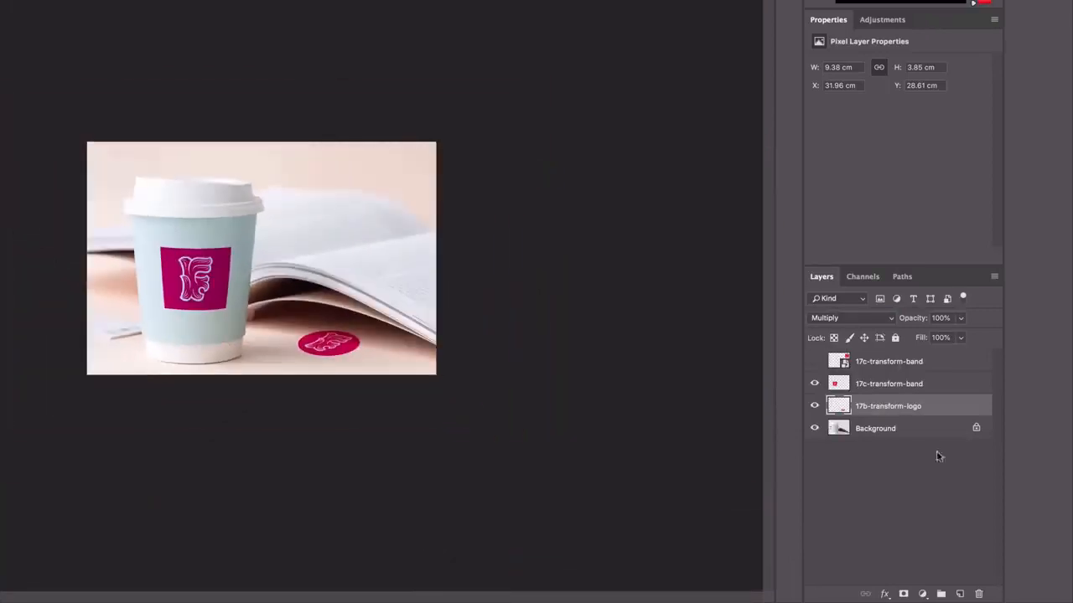
{"action": "left_click_drag", "start_coordinate": [337, 358], "coordinate": [350, 332]}
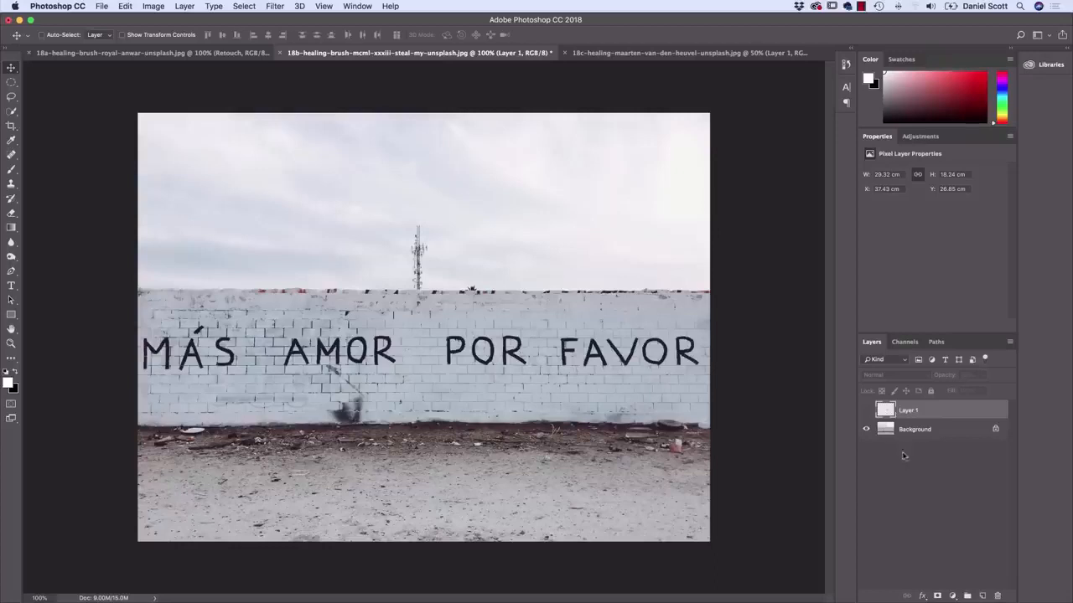
Compare before and after in the 18b, 18a and 18c healing brush documents by toggling their retouch layers' visibility
{"action": "left_click", "coordinate": [867, 411]}
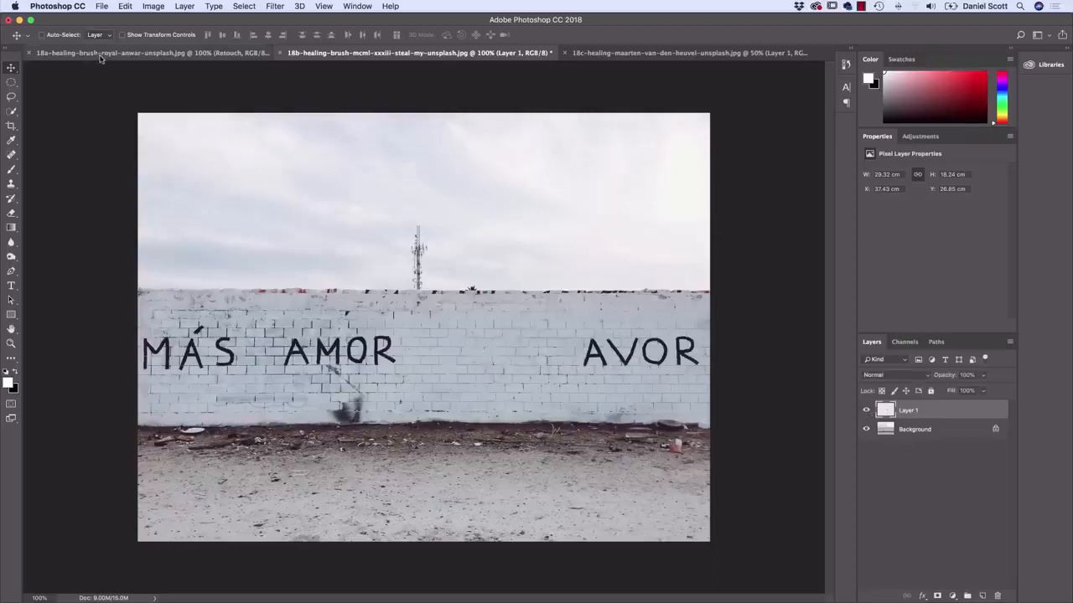
{"action": "left_click", "coordinate": [151, 52]}
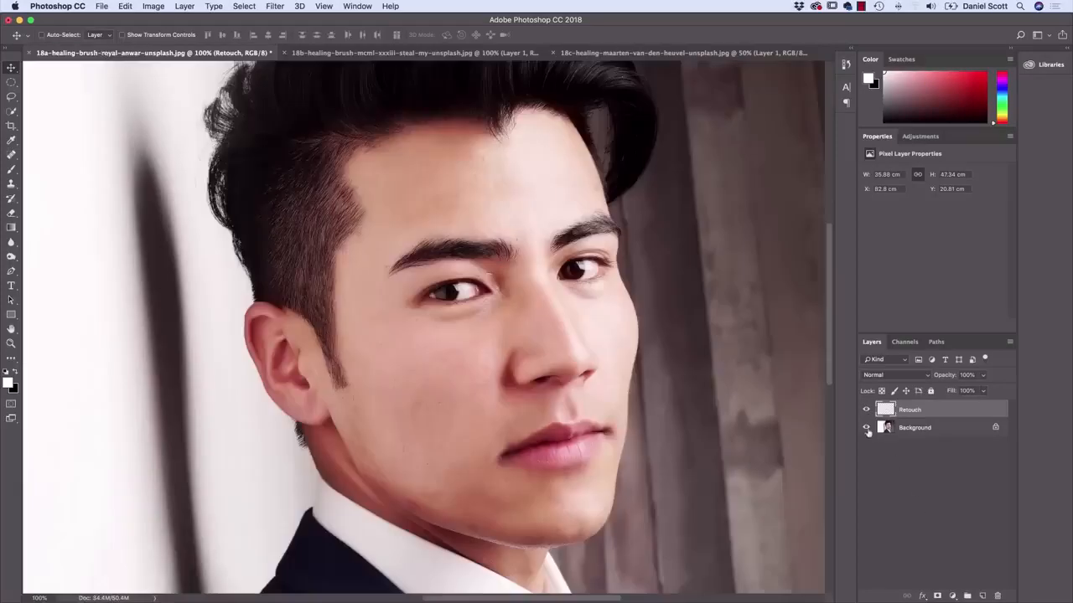
{"action": "left_click", "coordinate": [866, 411]}
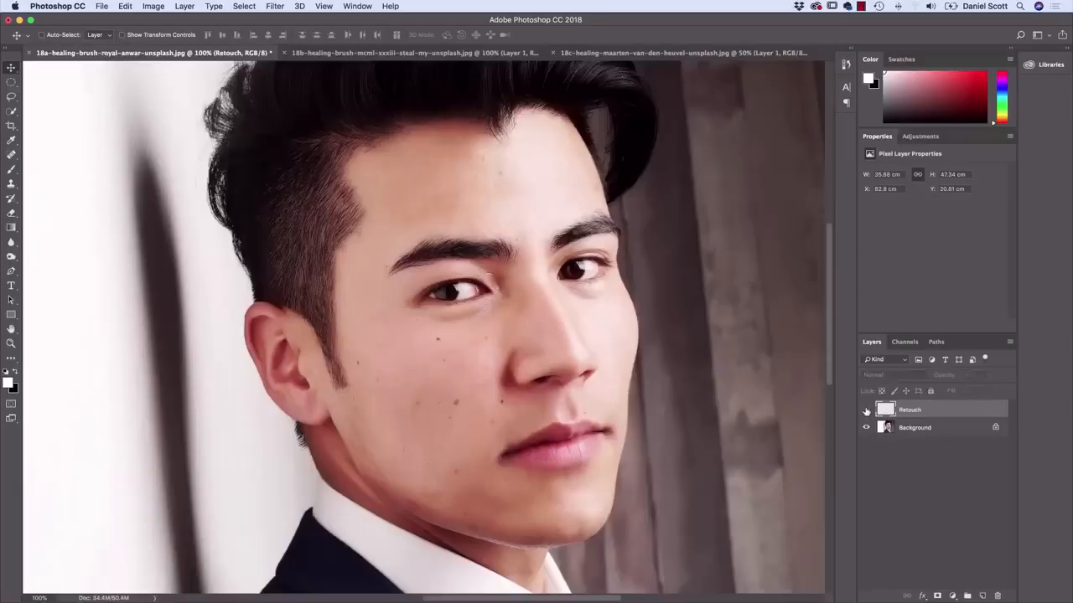
{"action": "left_click", "coordinate": [866, 412]}
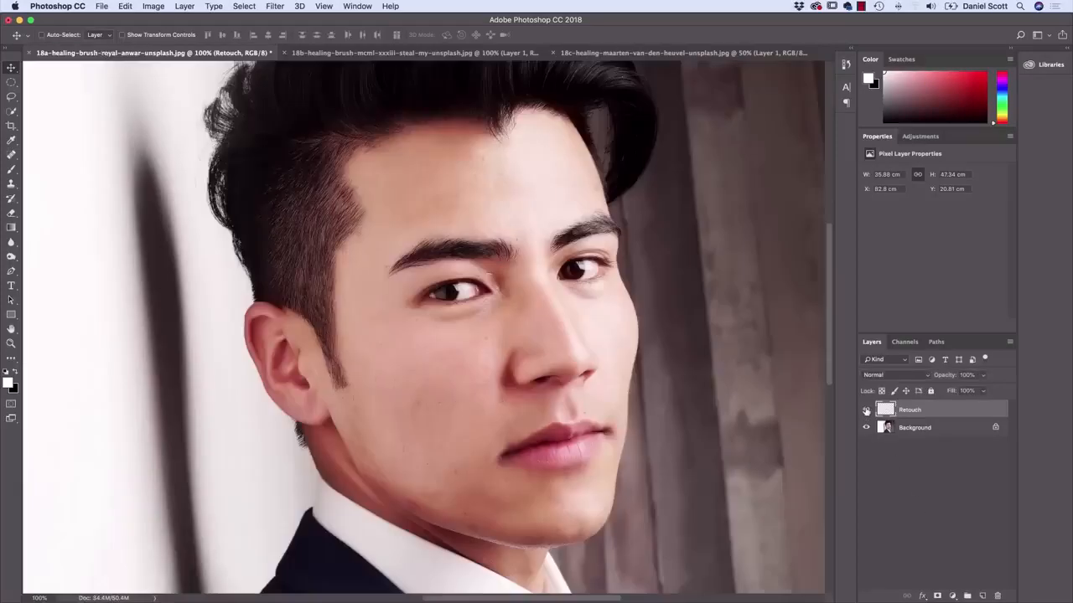
{"action": "left_click", "coordinate": [666, 52]}
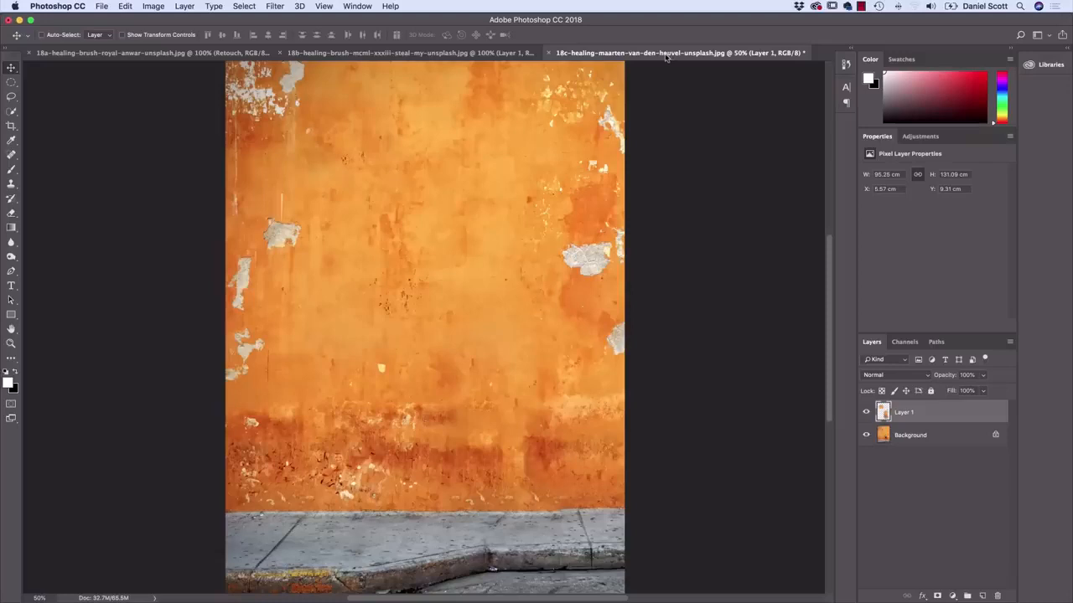
{"action": "left_click", "coordinate": [866, 412]}
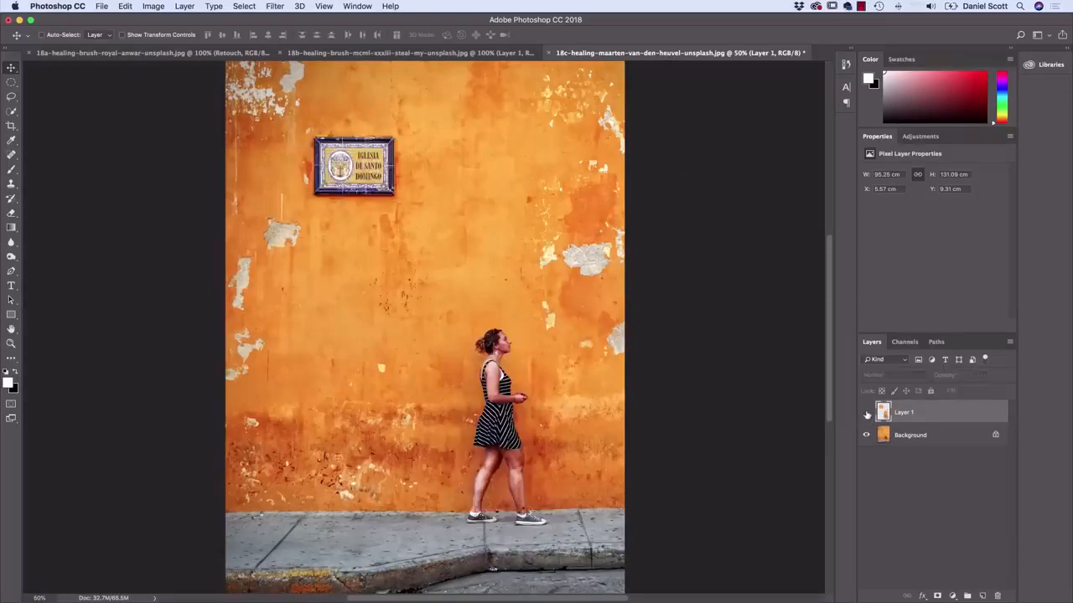
{"action": "left_click", "coordinate": [866, 412]}
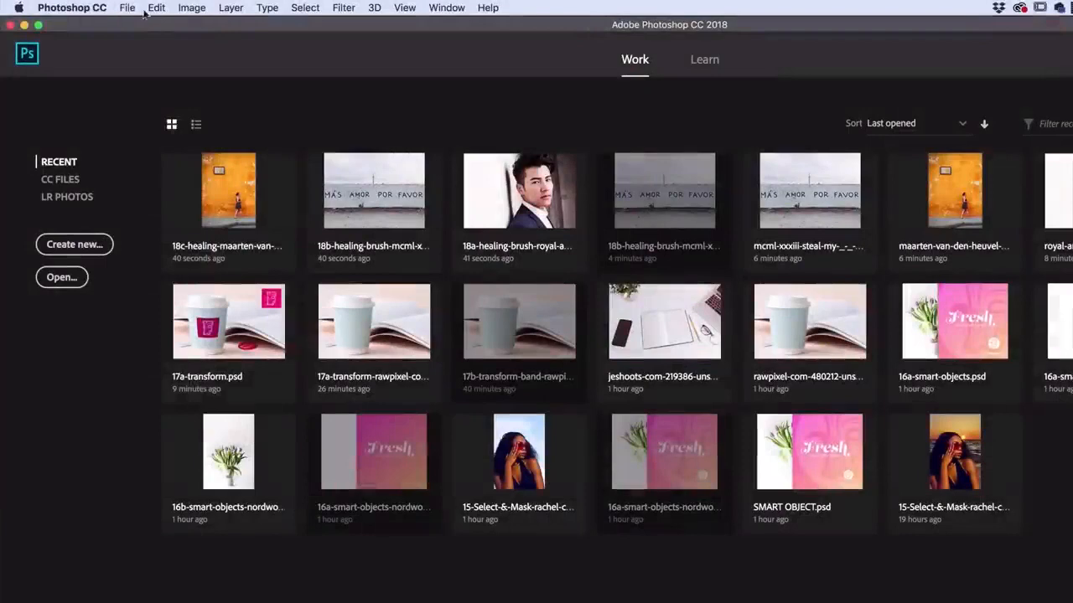
Open the 18a, 18b and 18c healing images together from the Source Files folder
{"action": "left_click", "coordinate": [126, 7]}
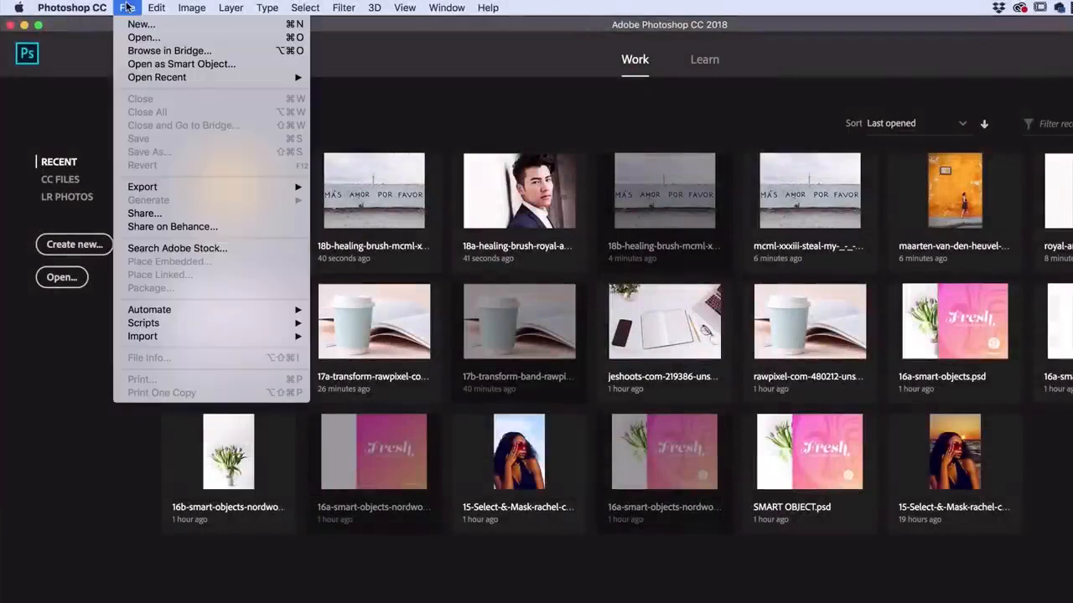
{"action": "left_click", "coordinate": [294, 147]}
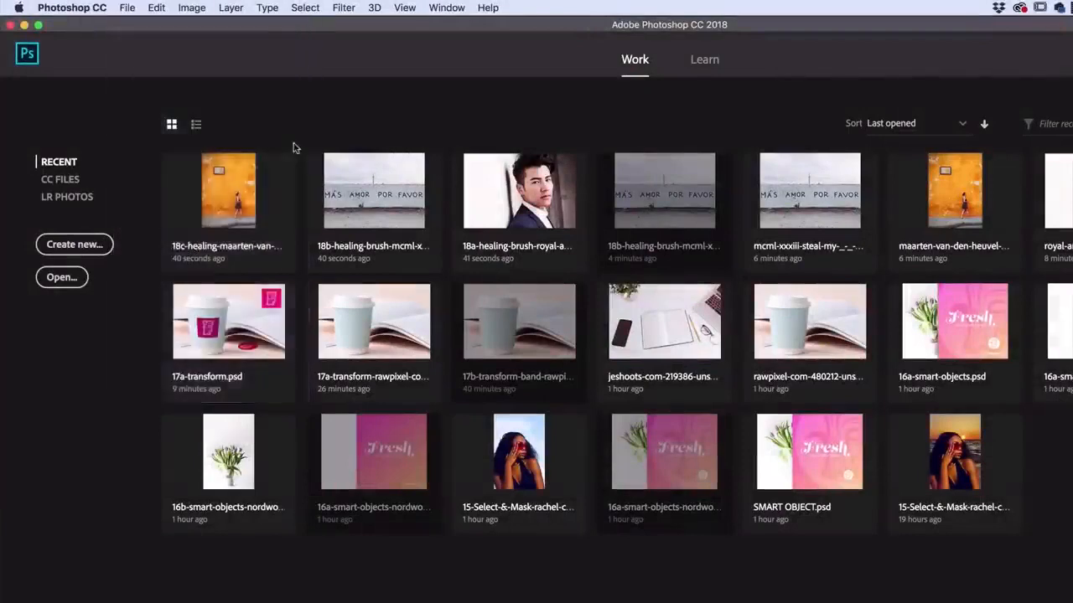
{"action": "key", "text": "super+o"}
{"action": "scroll", "coordinate": [519, 319], "scroll_direction": "down", "scroll_amount": 5}
{"action": "left_click", "coordinate": [545, 391]}
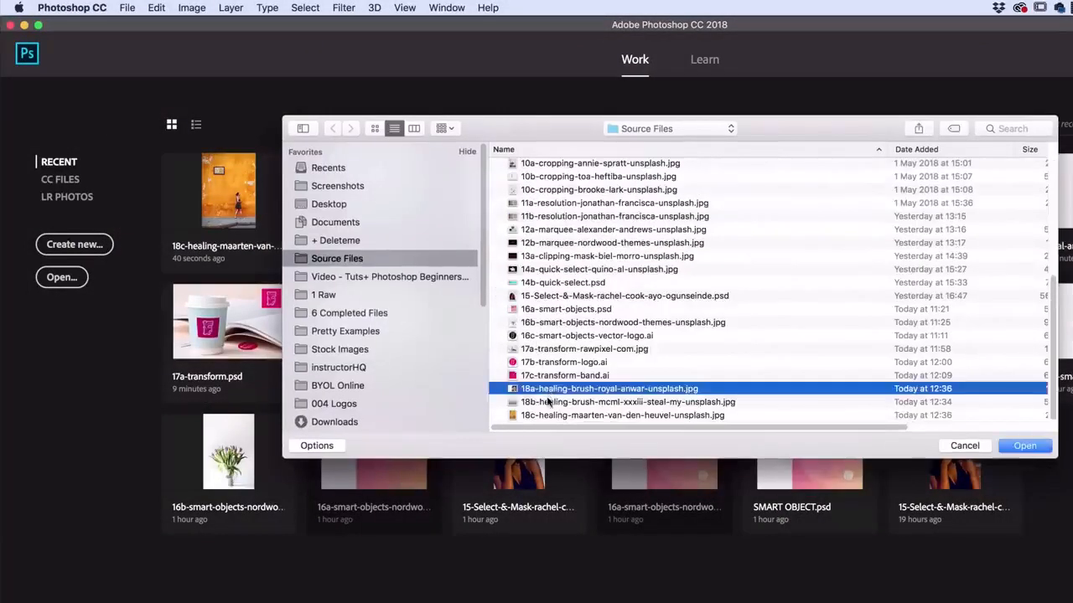
{"action": "left_click", "coordinate": [555, 416], "text": "shift"}
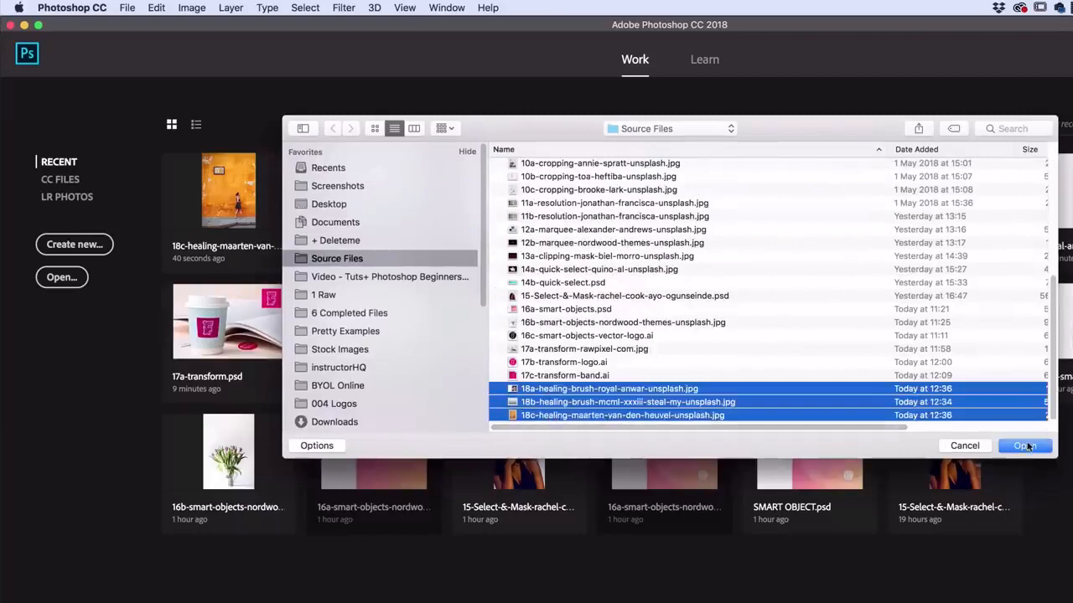
{"action": "left_click", "coordinate": [1024, 445]}
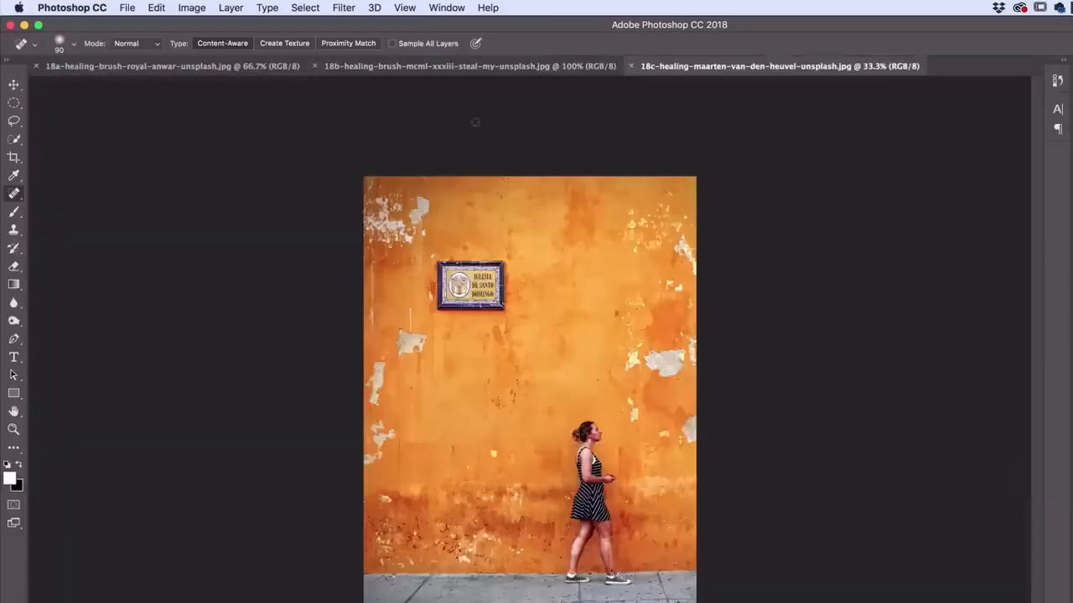
Switch to the 18a portrait and choose the Spot Healing Brush for retouching the moles on the cheek
{"action": "left_click", "coordinate": [209, 66]}
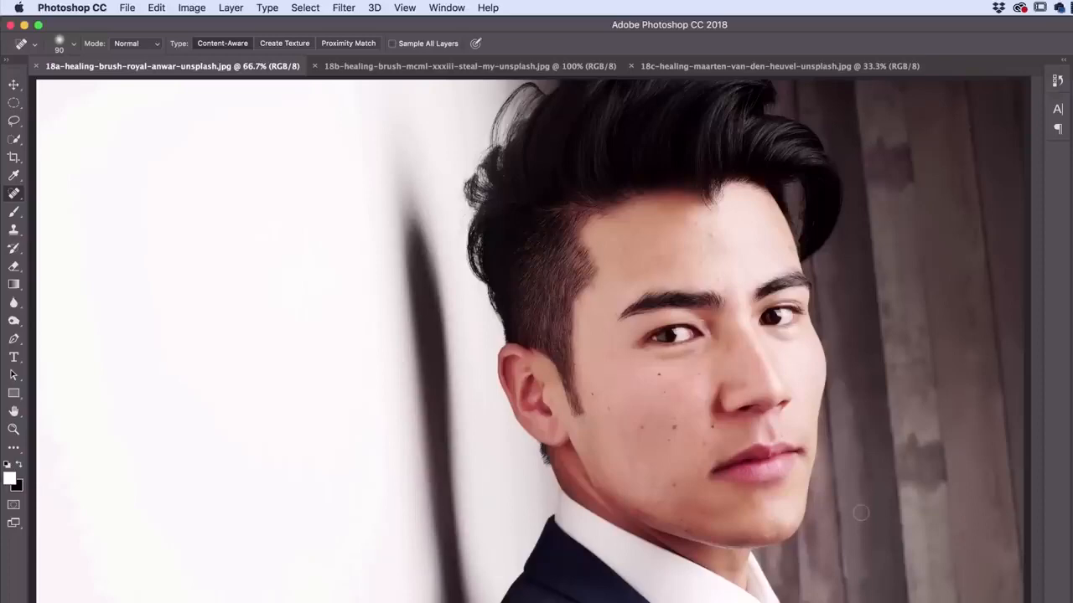
{"action": "key", "text": "super+plus"}
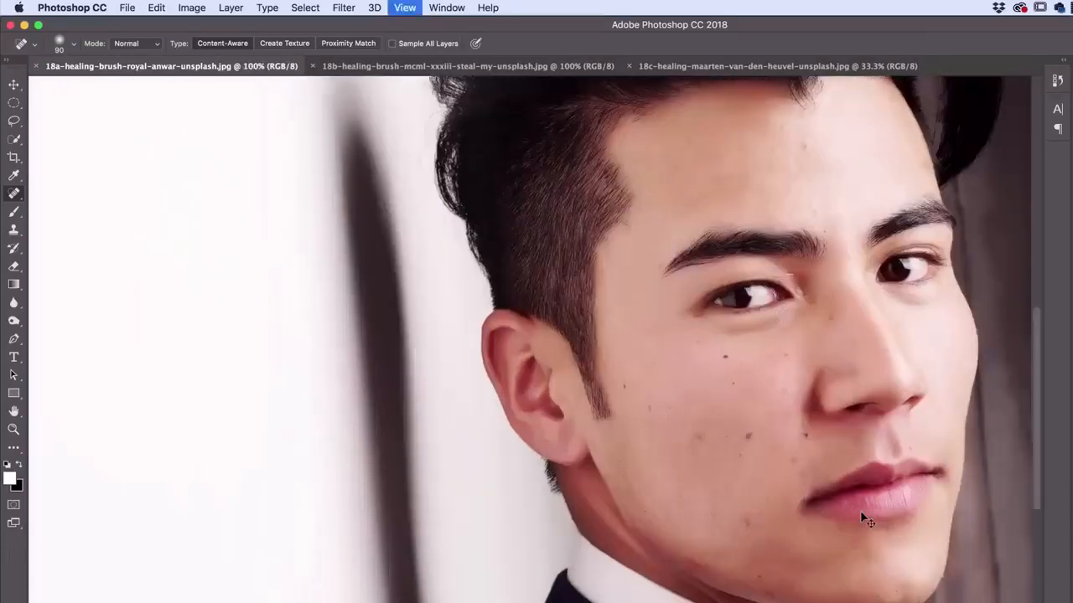
{"action": "key", "text": "super+plus"}
{"action": "left_click_drag", "start_coordinate": [896, 502], "coordinate": [562, 486]}
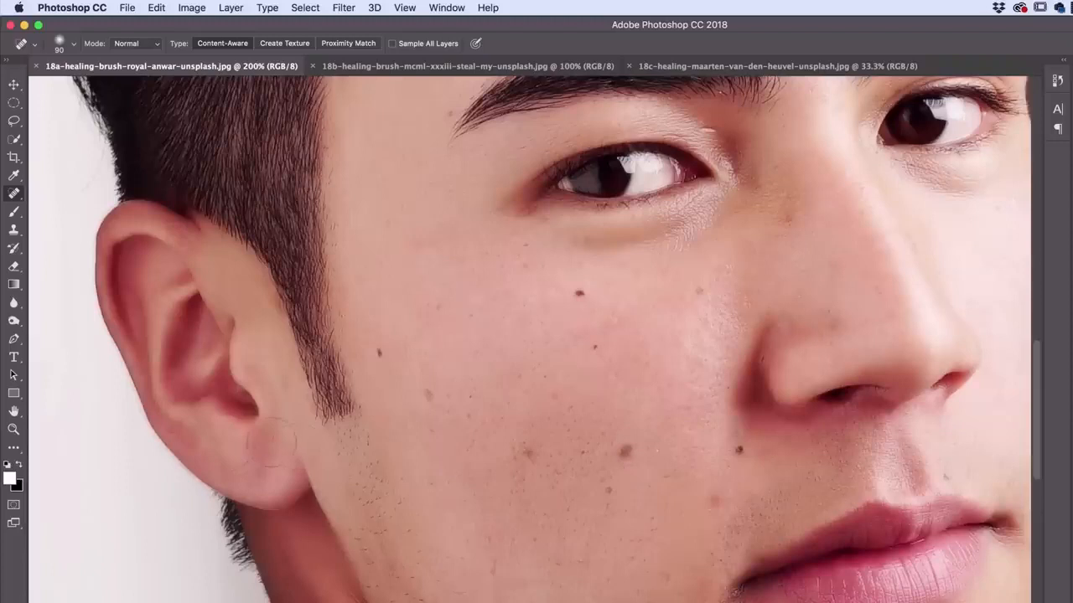
{"action": "right_click", "coordinate": [14, 193]}
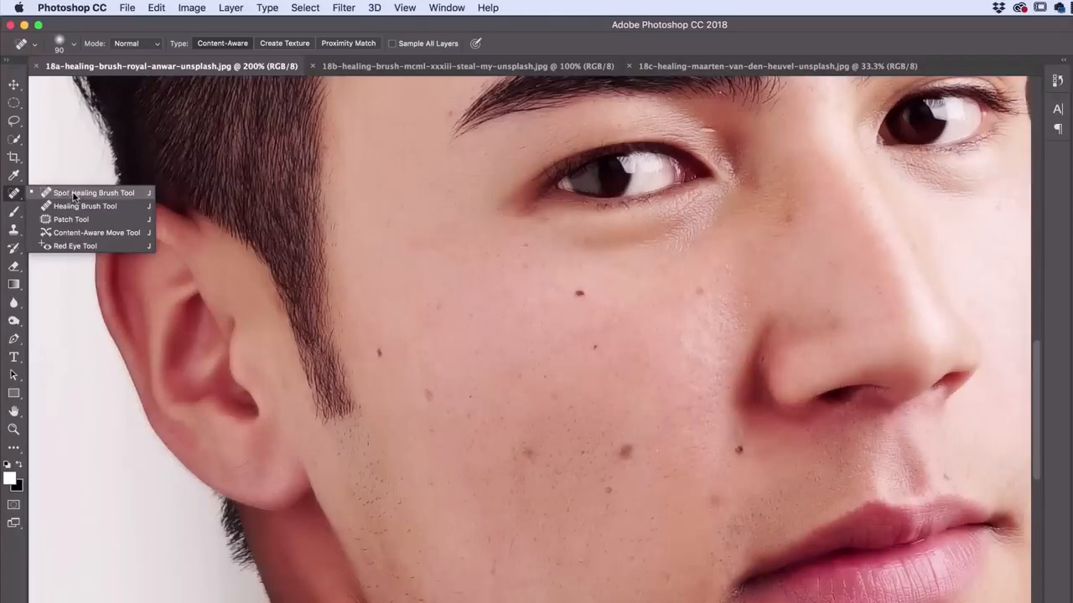
{"action": "left_click", "coordinate": [73, 194]}
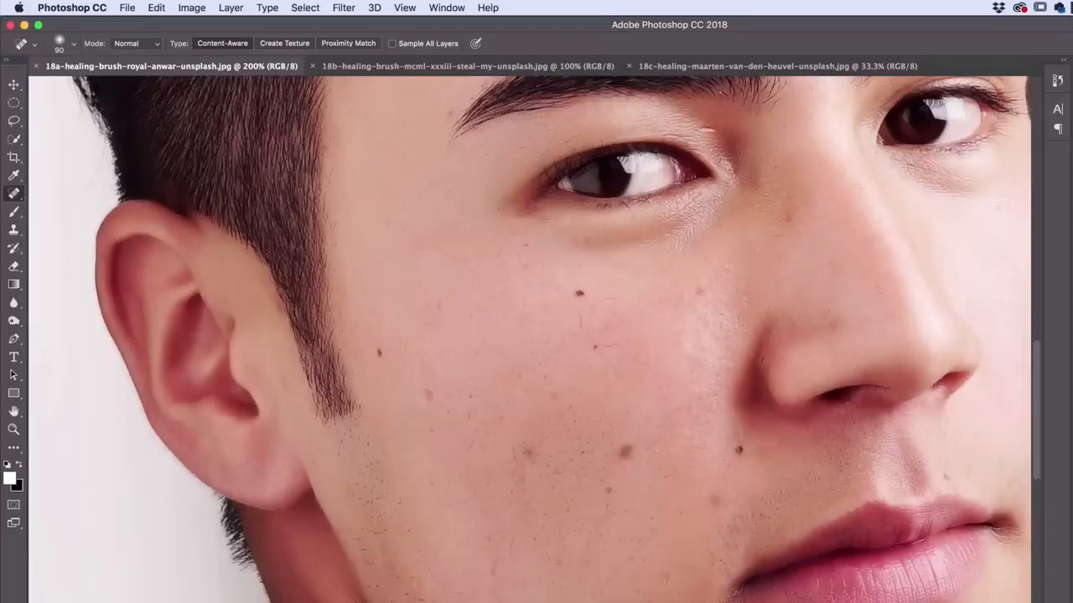
Set the Spot Healing Brush to a size of 50 px and a hardness of 0%
{"action": "key", "text": "bracketleft"}
{"action": "key", "text": "bracketleft"}
{"action": "key", "text": "bracketleft"}
{"action": "left_click", "coordinate": [73, 43]}
{"action": "left_click_drag", "start_coordinate": [64, 87], "coordinate": [52, 87]}
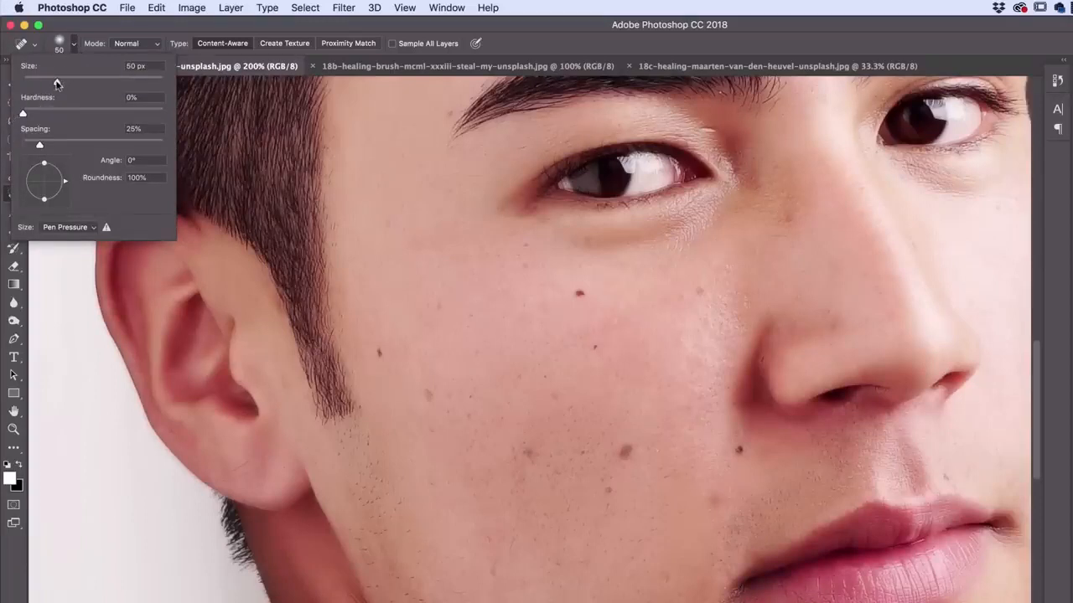
{"action": "left_click_drag", "start_coordinate": [70, 116], "coordinate": [18, 115]}
{"action": "left_click", "coordinate": [76, 47]}
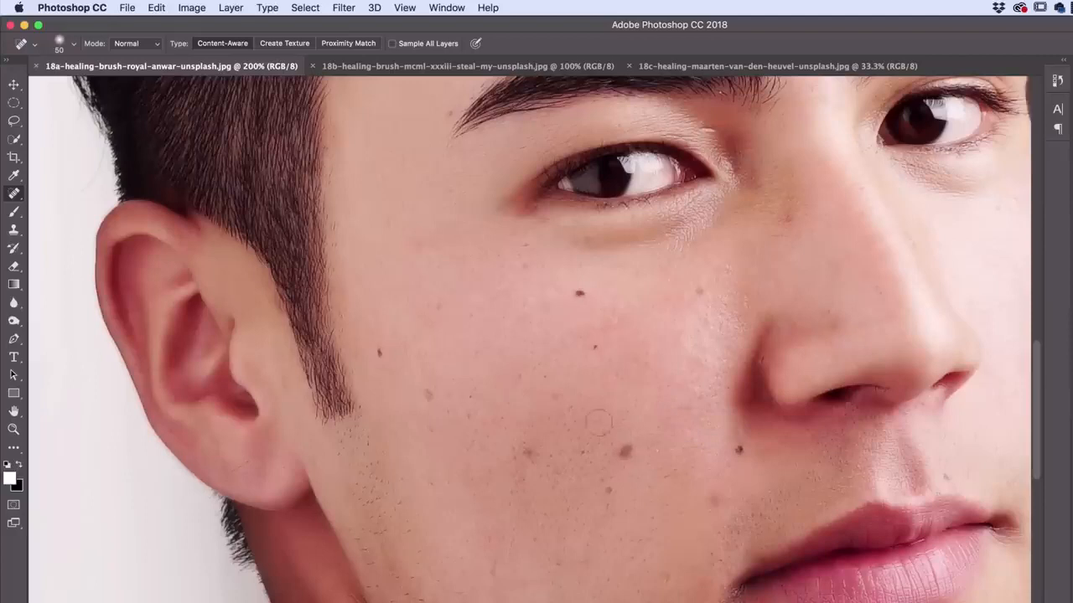
Try healing the dark mole below the eye directly on the Background, and compare the cheek before and after
{"action": "left_click", "coordinate": [581, 292]}
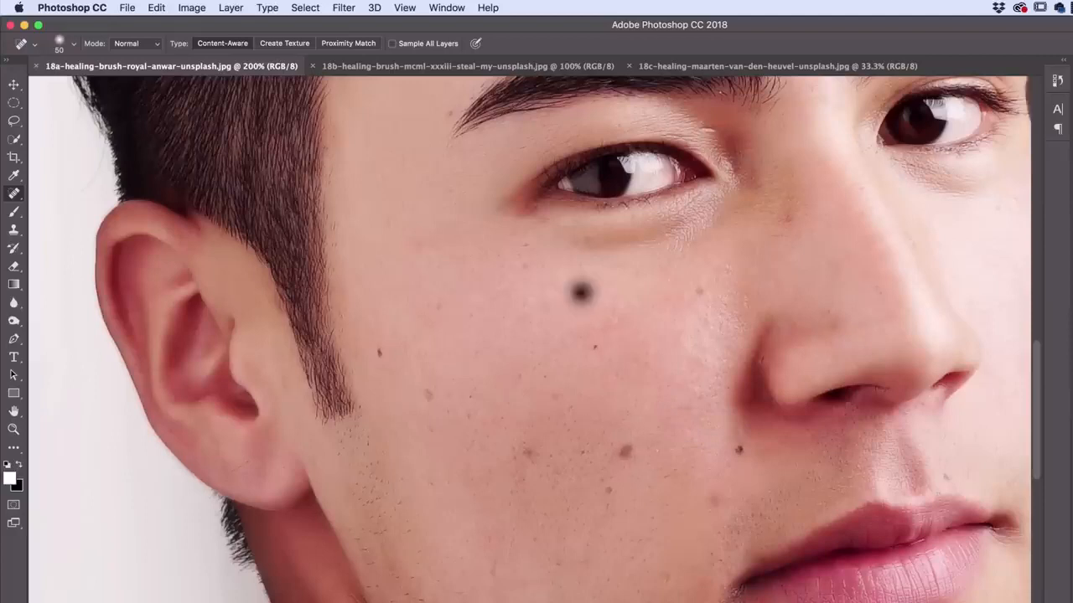
{"action": "left_click_drag", "start_coordinate": [582, 292], "coordinate": [582, 295]}
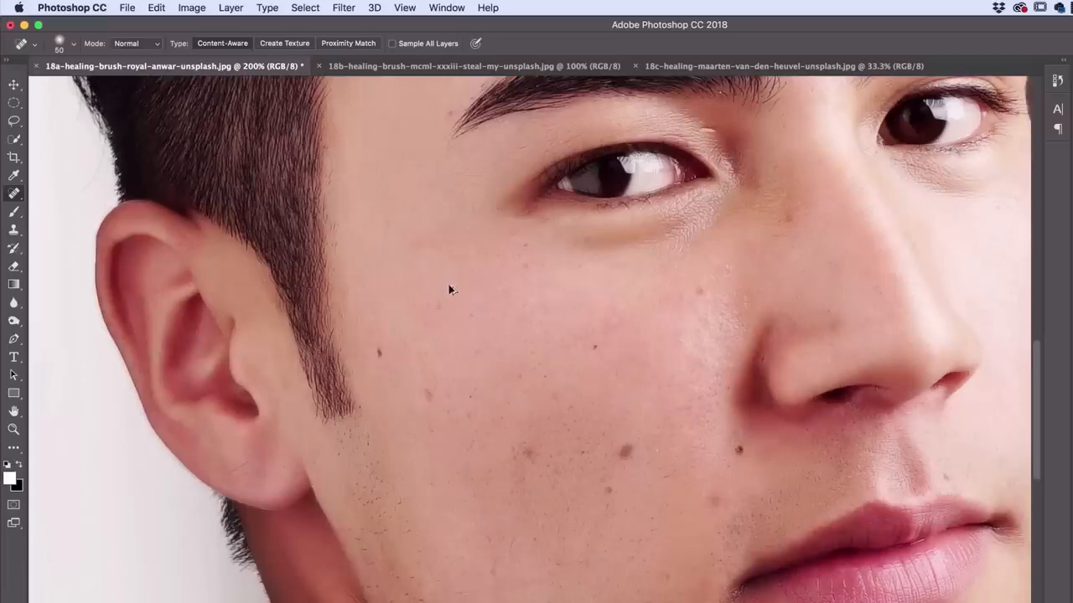
{"action": "key", "text": "super+z"}
{"action": "key", "text": "super+z"}
{"action": "key", "text": "super+z"}
{"action": "key", "text": "super+z"}
Try healing more moles on the cheek and beside the mouth on the Background, and revert the portrait to its saved version
{"action": "left_click_drag", "start_coordinate": [631, 441], "coordinate": [627, 457]}
{"action": "left_click", "coordinate": [699, 291]}
{"action": "left_click", "coordinate": [738, 450]}
{"action": "left_click", "coordinate": [710, 500]}
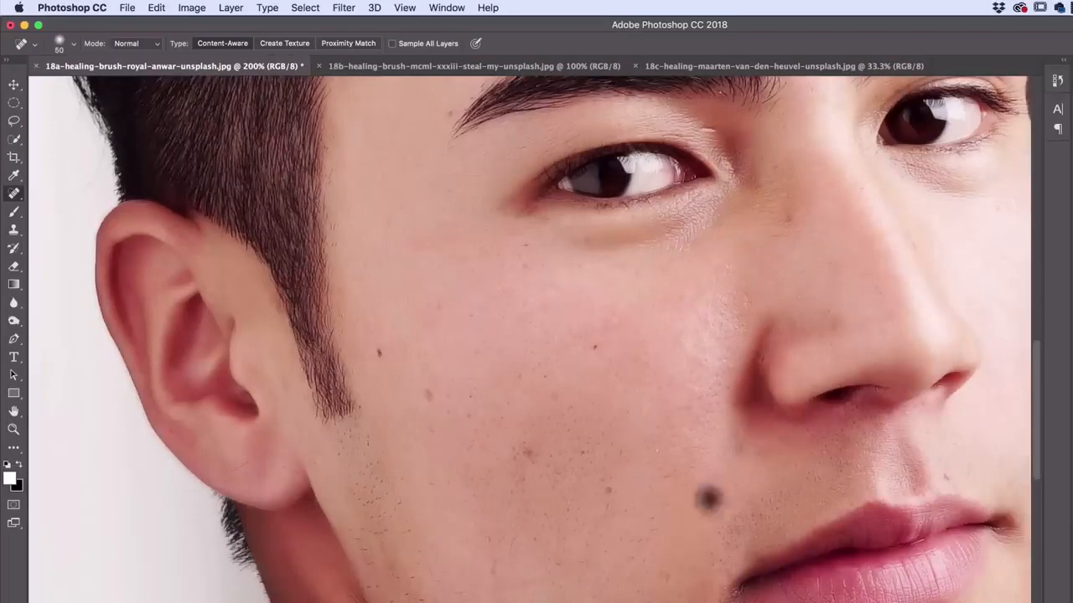
{"action": "left_click", "coordinate": [625, 545]}
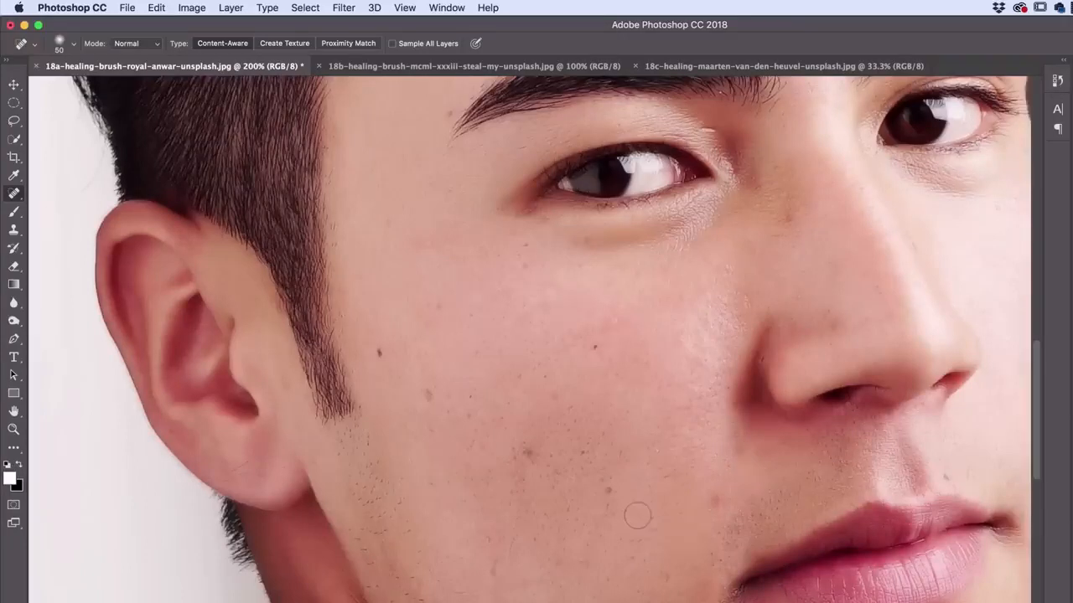
{"action": "left_click", "coordinate": [128, 7]}
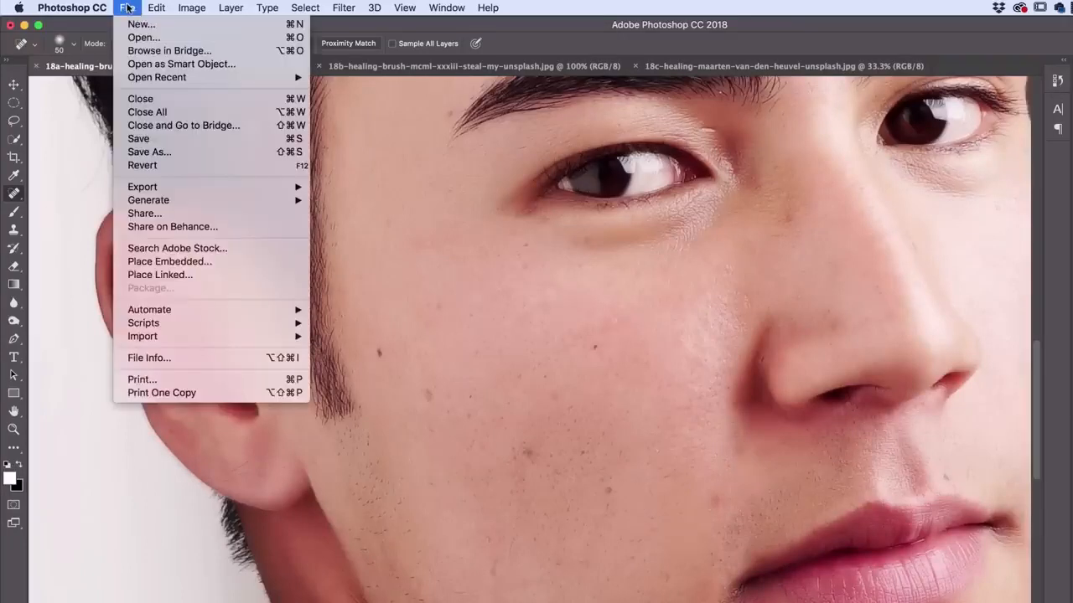
{"action": "left_click", "coordinate": [148, 165]}
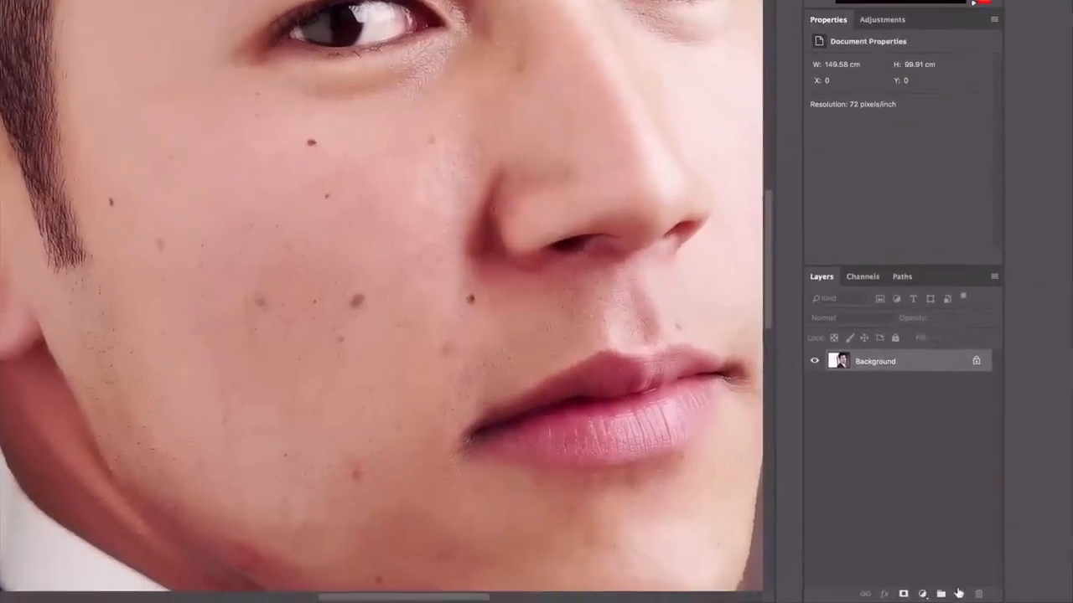
Add a new layer named Retouch above the Background and make the Spot Healing Brush sample all layers
{"action": "left_click", "coordinate": [959, 594]}
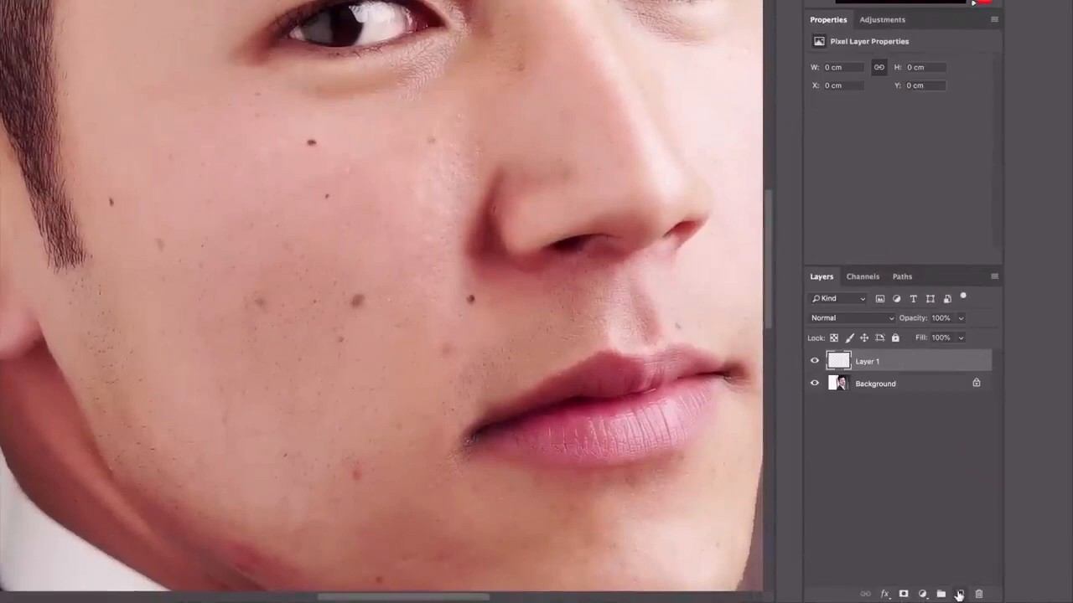
{"action": "double_click", "coordinate": [864, 361]}
{"action": "type", "text": "Retouch"}
{"action": "key", "text": "Return"}
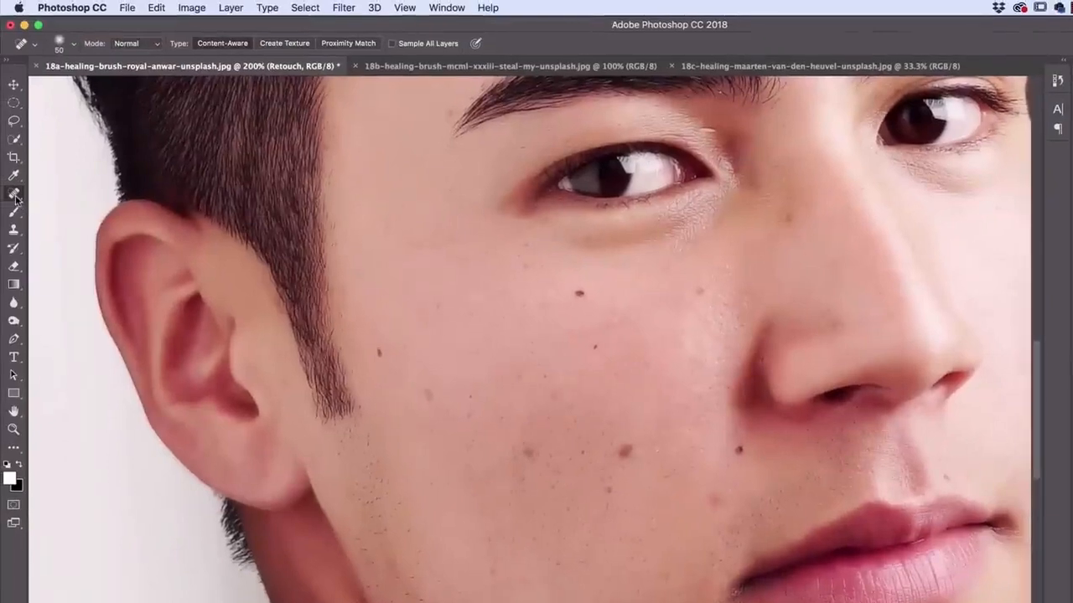
{"action": "left_click", "coordinate": [392, 44]}
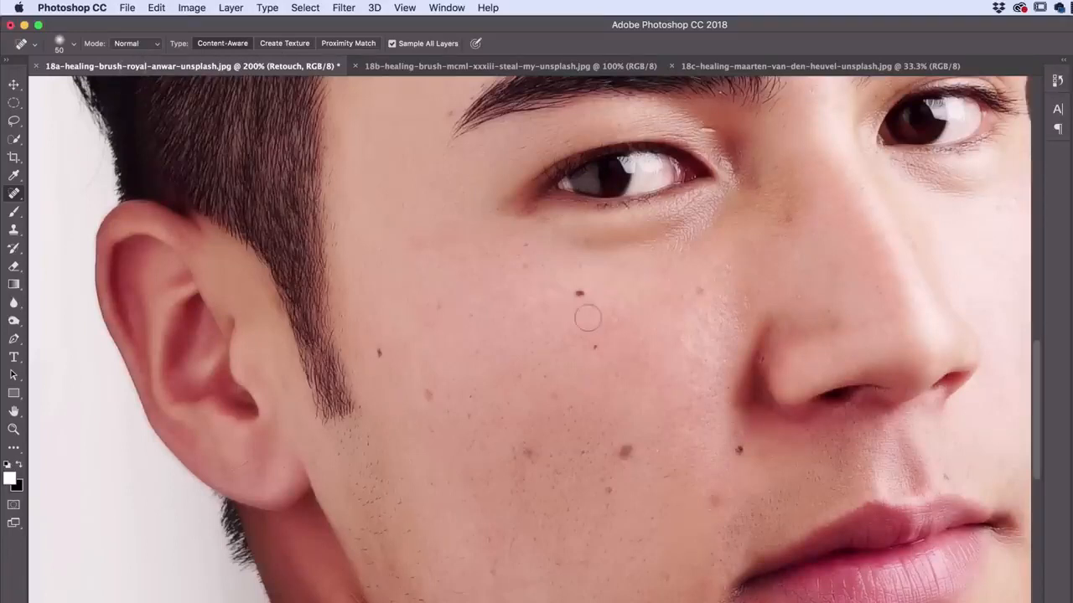
Heal the prominent moles below the eye, on the lower cheek and beside the nose on the Retouch layer
{"action": "left_click", "coordinate": [579, 293]}
{"action": "left_click", "coordinate": [578, 292]}
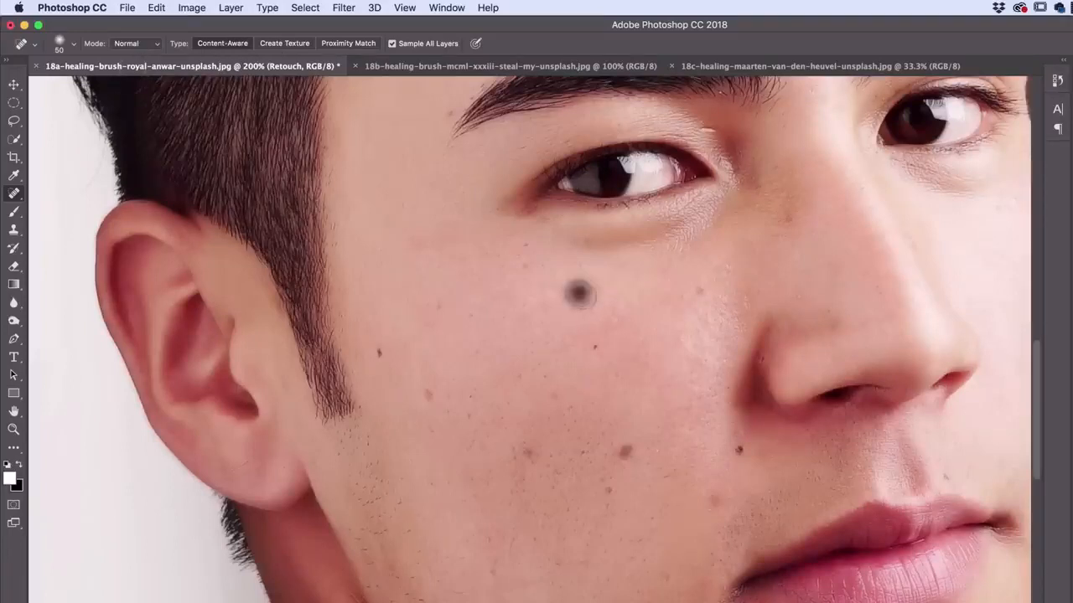
{"action": "left_click", "coordinate": [625, 450]}
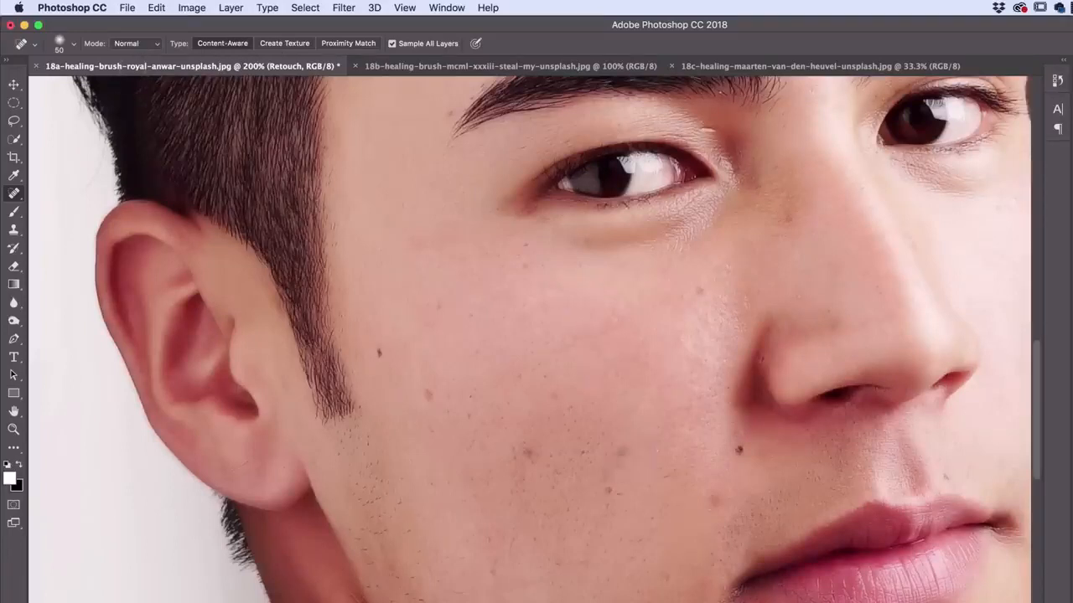
{"action": "left_click", "coordinate": [739, 450]}
{"action": "left_click", "coordinate": [704, 291]}
Heal the fainter spots across the cheek and the blemish on the jaw below the mouth
{"action": "key", "text": "bracketright"}
{"action": "key", "text": "bracketright"}
{"action": "key", "text": "bracketright"}
{"action": "left_click", "coordinate": [431, 395]}
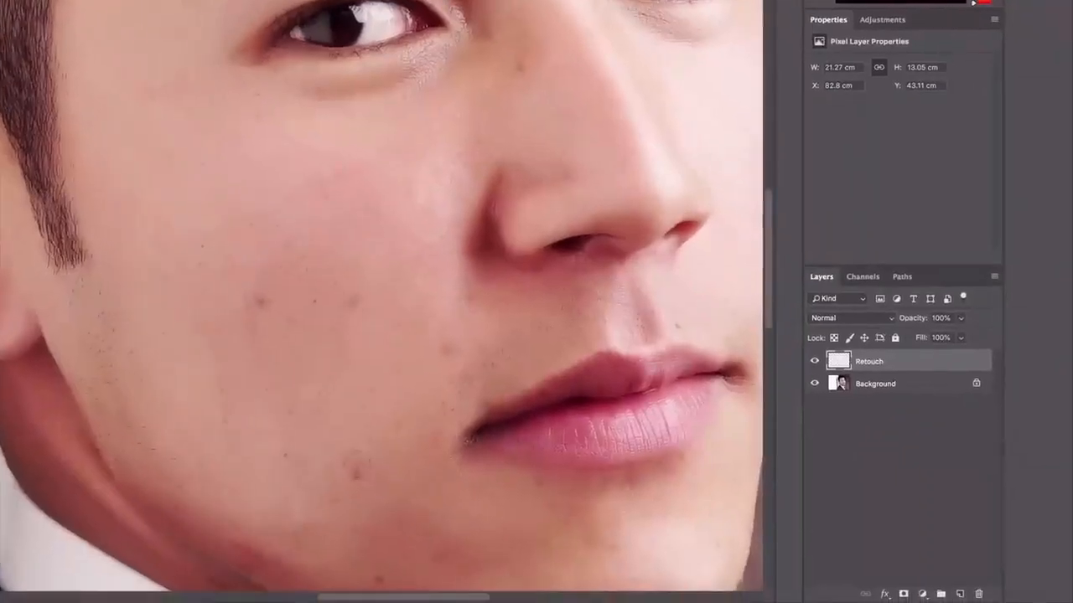
{"action": "left_click", "coordinate": [443, 350]}
{"action": "left_click", "coordinate": [353, 301]}
{"action": "left_click", "coordinate": [260, 301]}
{"action": "scroll", "coordinate": [371, 301], "scroll_direction": "down", "scroll_amount": 5}
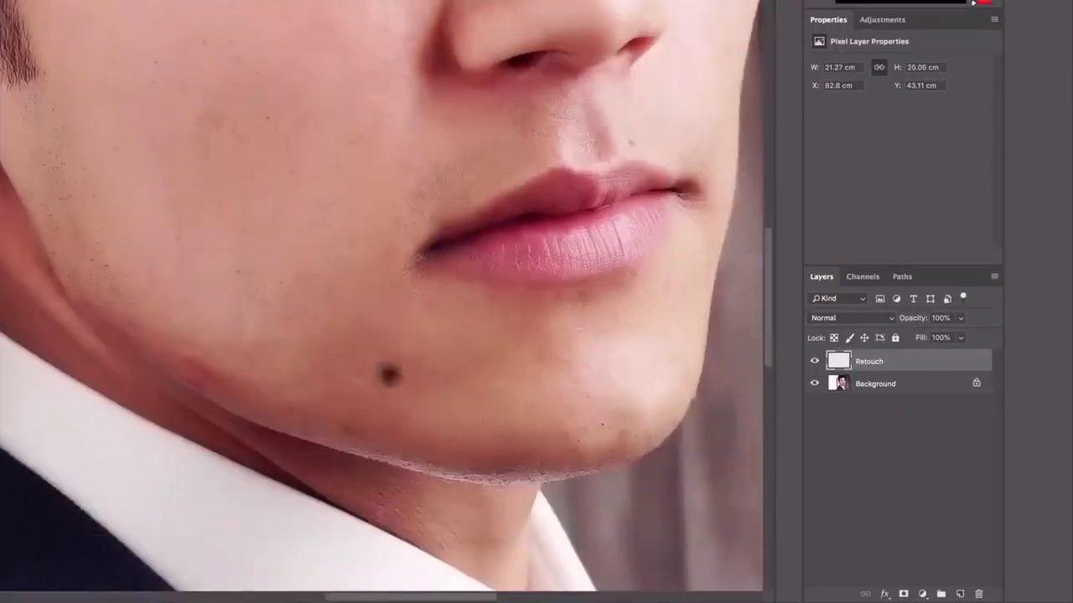
{"action": "left_click", "coordinate": [388, 375]}
Heal the spot above the upper lip and the blemish on the far cheek below the eye
{"action": "scroll", "coordinate": [394, 318], "scroll_direction": "up", "scroll_amount": 5}
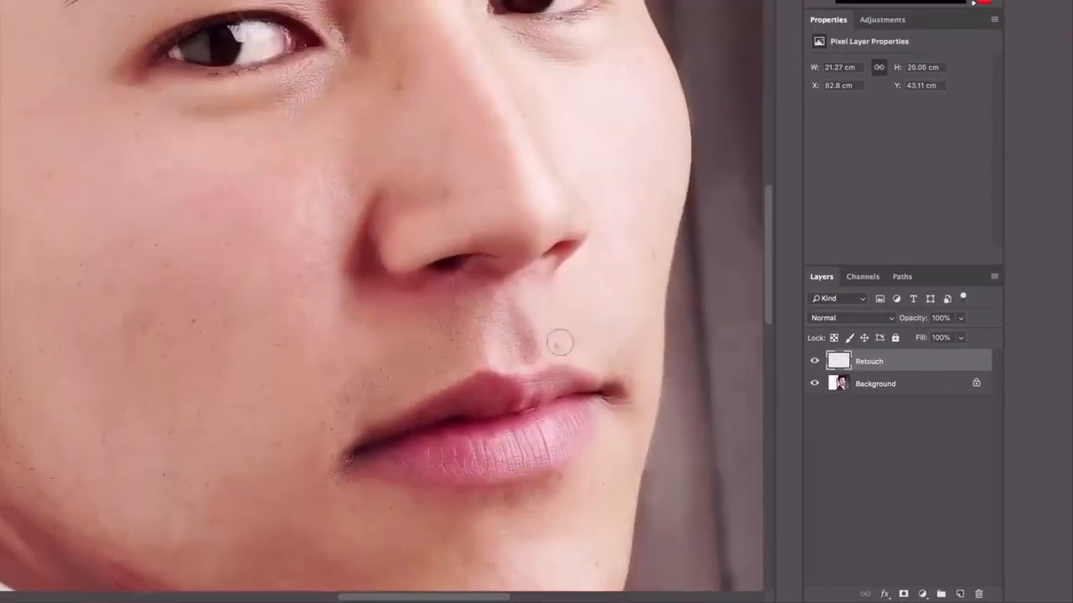
{"action": "left_click", "coordinate": [559, 343]}
{"action": "left_click", "coordinate": [620, 84]}
Heal the small blemishes across the forehead and above the eyebrows
{"action": "scroll", "coordinate": [481, 222], "scroll_direction": "left", "scroll_amount": 5}
{"action": "scroll", "coordinate": [485, 277], "scroll_direction": "up", "scroll_amount": 5}
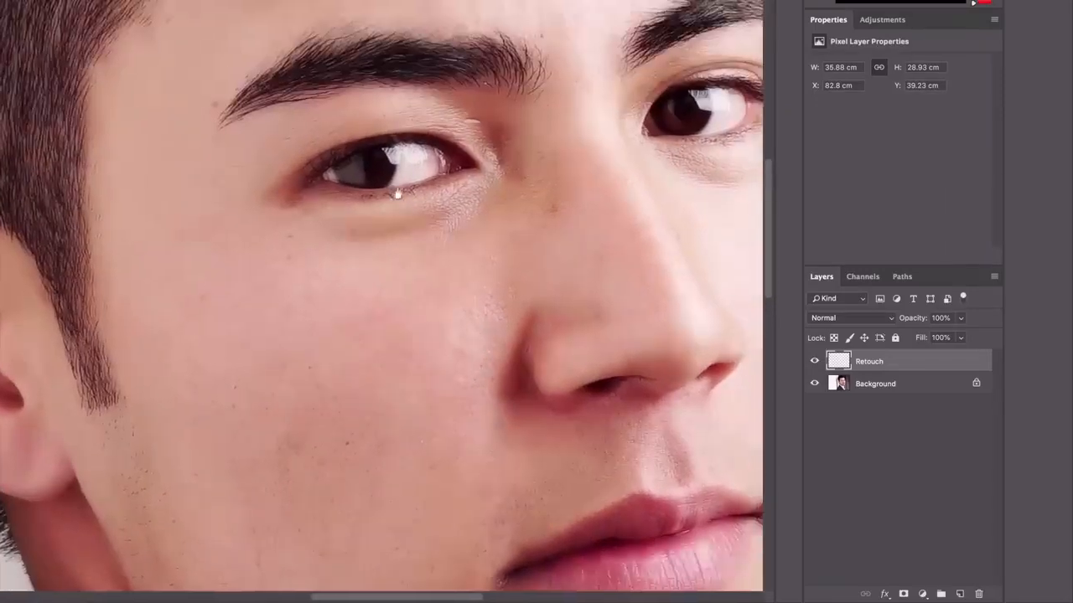
{"action": "scroll", "coordinate": [398, 194], "scroll_direction": "up", "scroll_amount": 6}
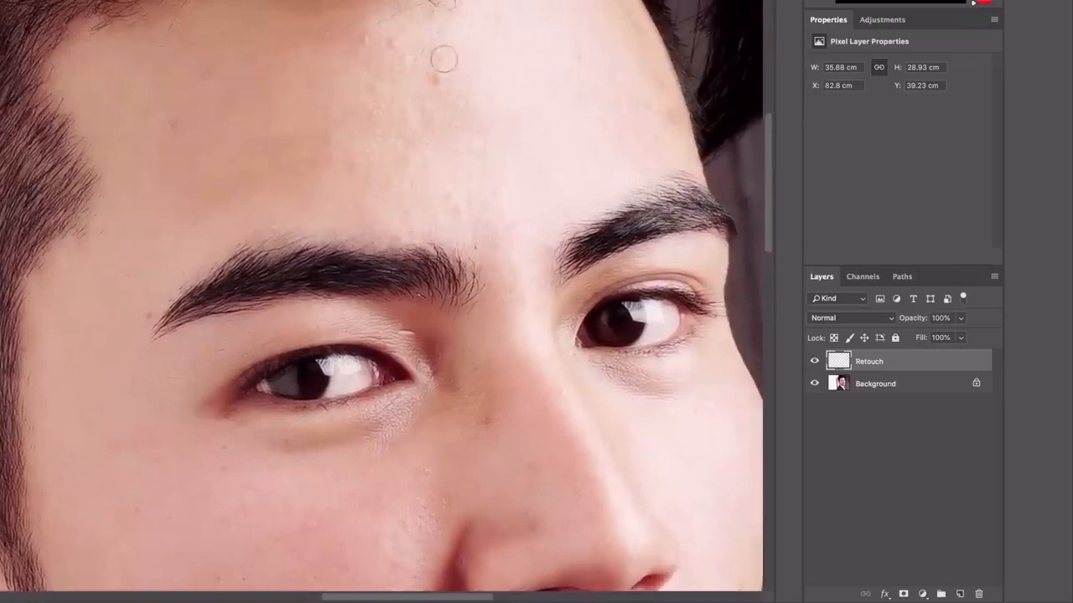
{"action": "left_click", "coordinate": [439, 69]}
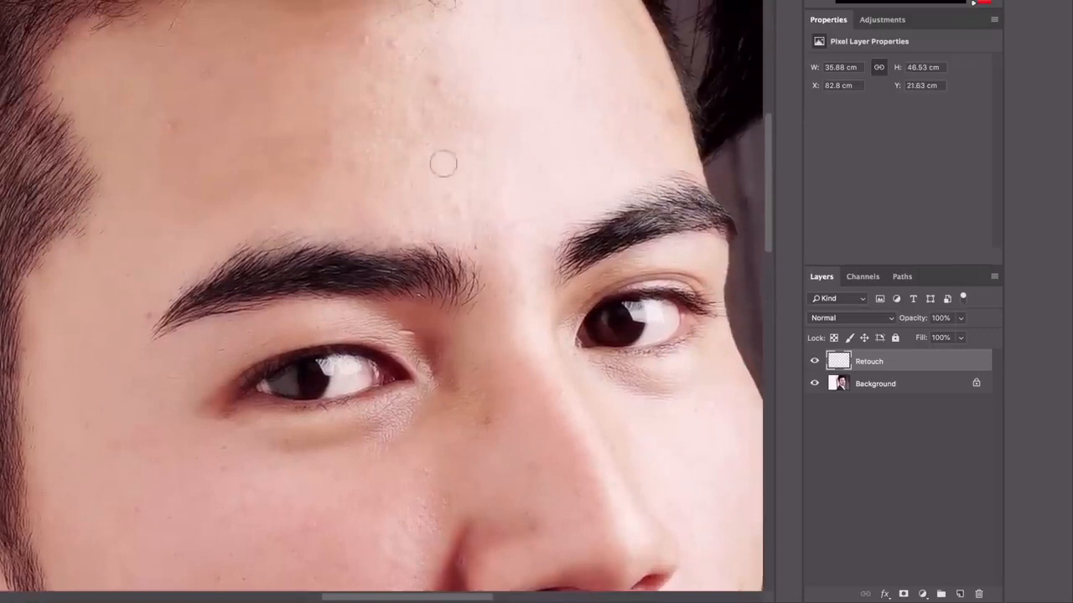
{"action": "left_click", "coordinate": [450, 199]}
{"action": "left_click", "coordinate": [445, 87]}
{"action": "left_click", "coordinate": [582, 48]}
{"action": "left_click", "coordinate": [435, 80]}
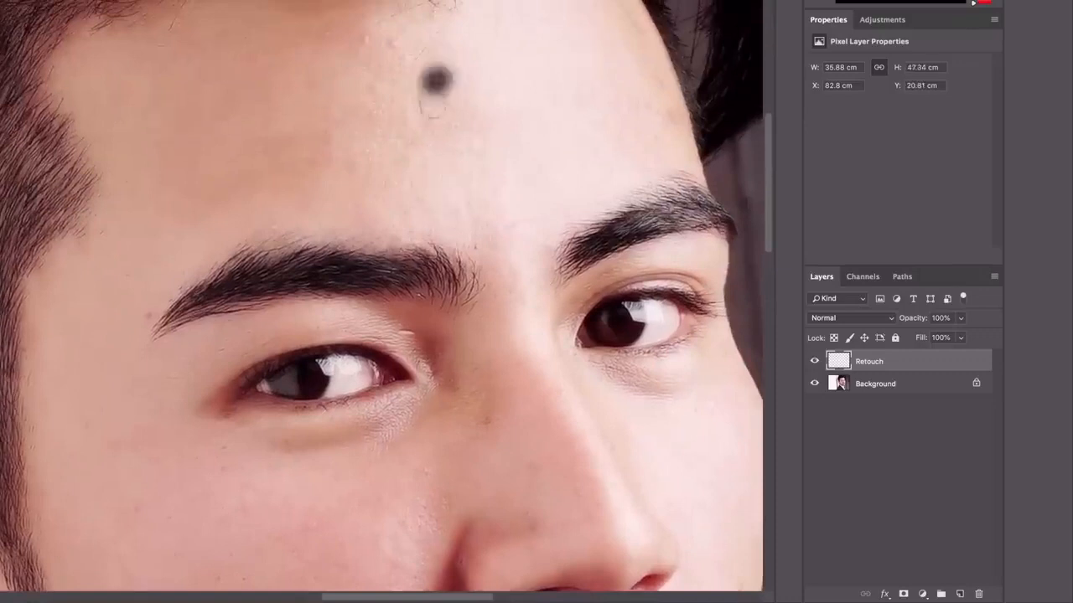
Heal the remaining spots on and around the nose and below the far eye
{"action": "scroll", "coordinate": [518, 283], "scroll_direction": "down", "scroll_amount": 3}
{"action": "left_click", "coordinate": [546, 300]}
{"action": "scroll", "coordinate": [531, 266], "scroll_direction": "down", "scroll_amount": 2}
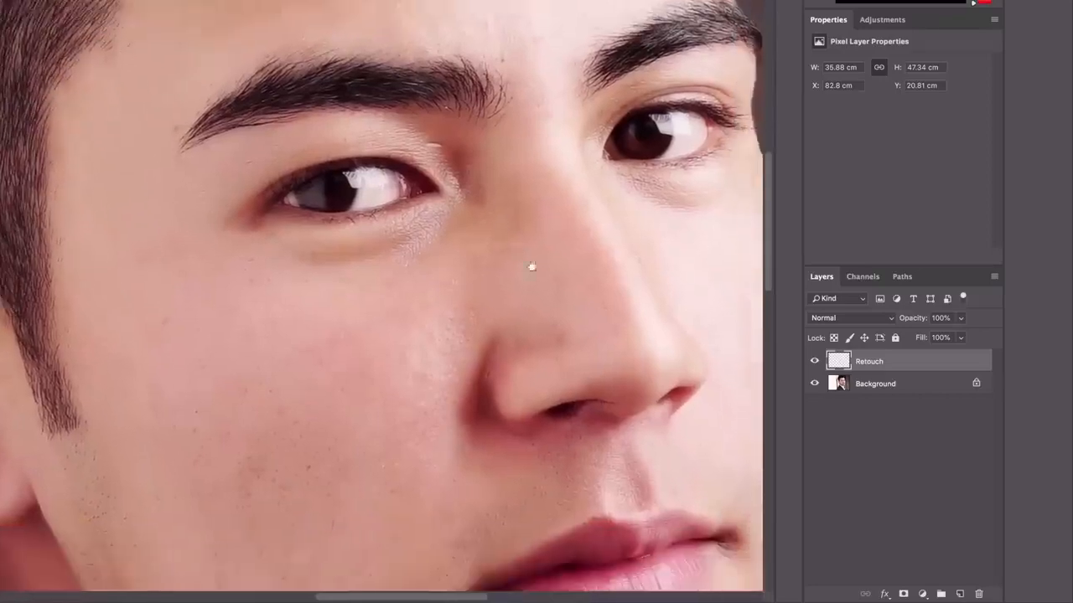
{"action": "left_click_drag", "start_coordinate": [531, 267], "coordinate": [523, 246]}
{"action": "left_click", "coordinate": [545, 317]}
{"action": "left_click", "coordinate": [479, 209]}
{"action": "scroll", "coordinate": [479, 209], "scroll_direction": "down", "scroll_amount": 3}
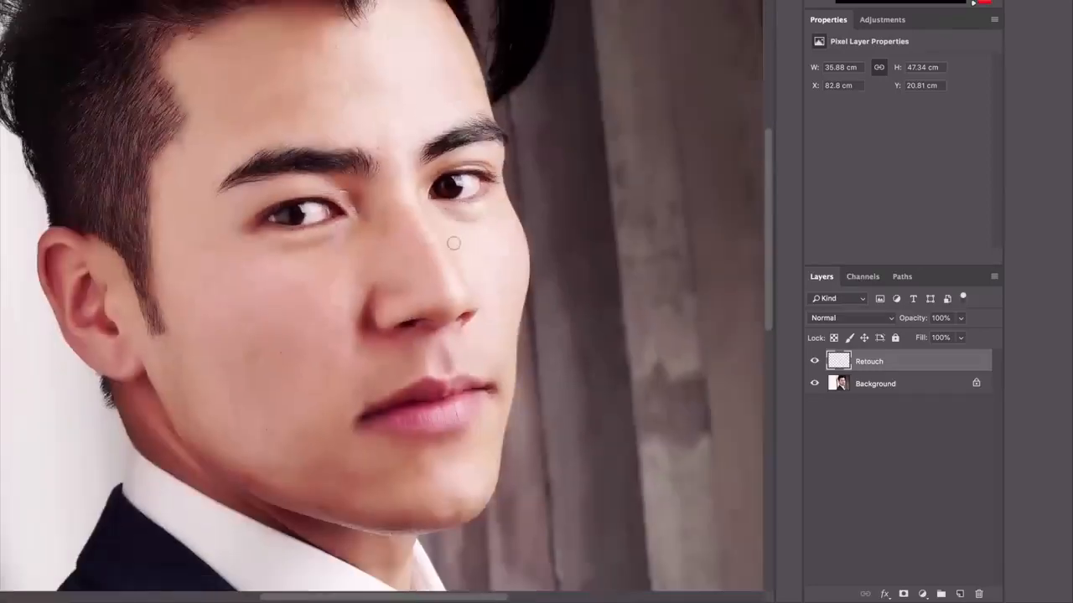
{"action": "left_click", "coordinate": [453, 243]}
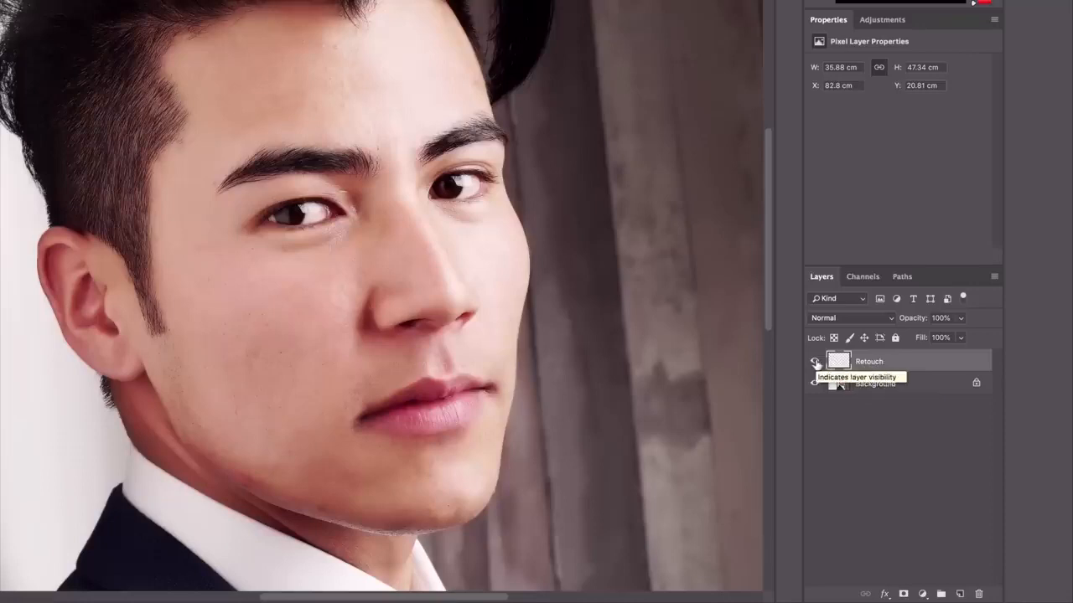
Compare the portrait with the Retouch layer hidden and shown
{"action": "left_click", "coordinate": [815, 361]}
{"action": "left_click", "coordinate": [814, 361]}
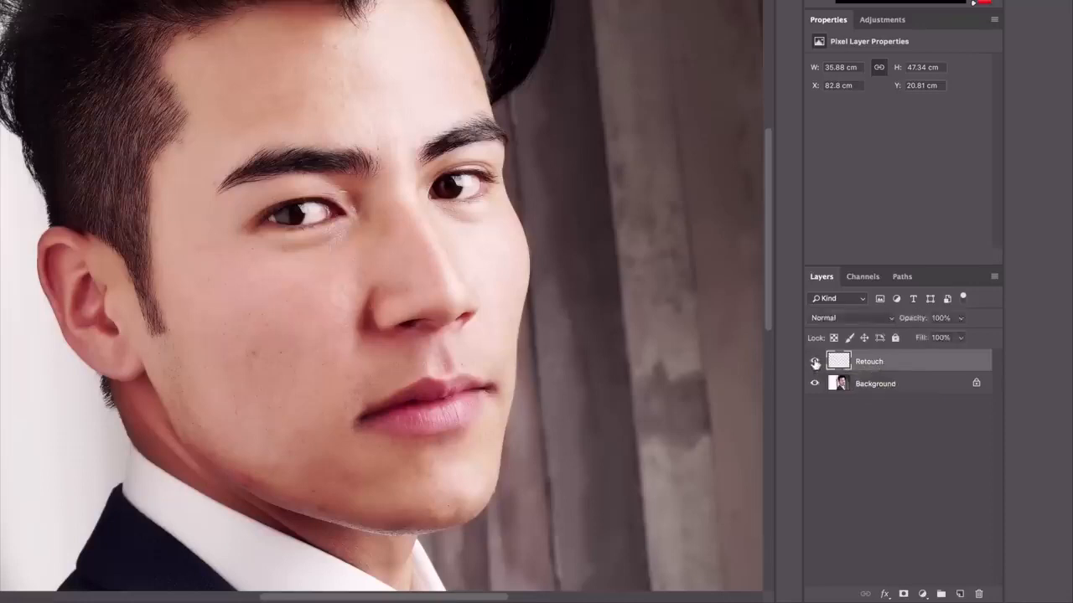
{"action": "left_click", "coordinate": [815, 362]}
{"action": "left_click", "coordinate": [815, 361]}
{"action": "left_click", "coordinate": [814, 362]}
{"action": "left_click", "coordinate": [814, 362]}
Lower the Retouch layer's opacity to 62% so the blemishes partly show through
{"action": "left_click", "coordinate": [961, 319]}
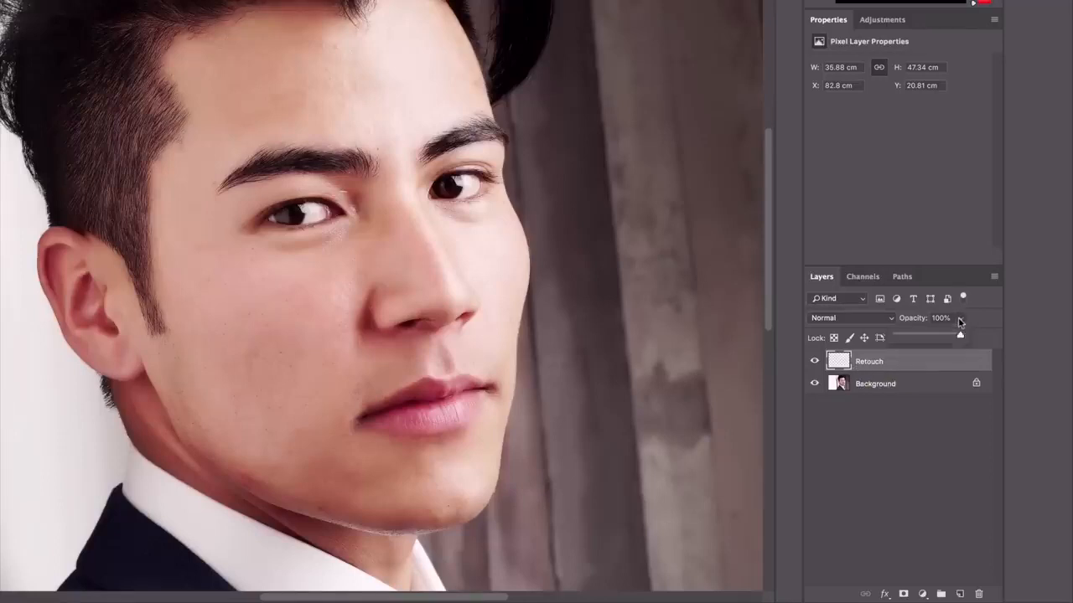
{"action": "left_click_drag", "start_coordinate": [959, 336], "coordinate": [943, 337]}
{"action": "left_click_drag", "start_coordinate": [908, 337], "coordinate": [950, 338]}
{"action": "mouse_move", "coordinate": [949, 337]}
{"action": "left_mouse_down"}
{"action": "mouse_move", "coordinate": [937, 335]}
{"action": "mouse_move", "coordinate": [998, 336]}
{"action": "left_mouse_up"}
{"action": "left_click_drag", "start_coordinate": [961, 336], "coordinate": [939, 338]}
{"action": "left_click_drag", "start_coordinate": [940, 338], "coordinate": [919, 365]}
{"action": "left_click", "coordinate": [903, 367]}
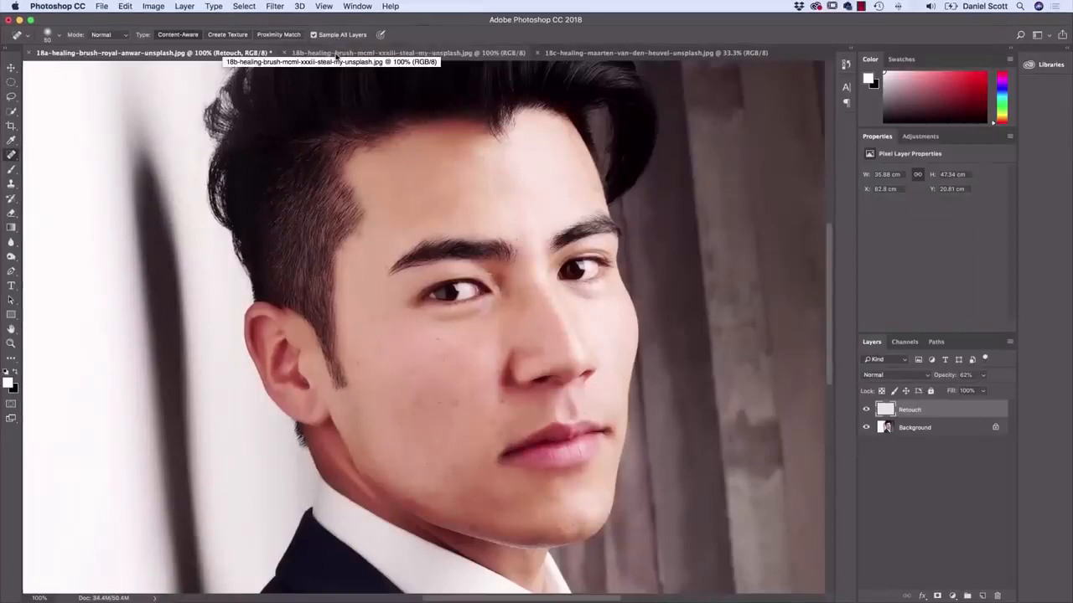
Add a new layer to the 18b graffiti wall image and heal away the letter P of the word POR
{"action": "left_click", "coordinate": [336, 53]}
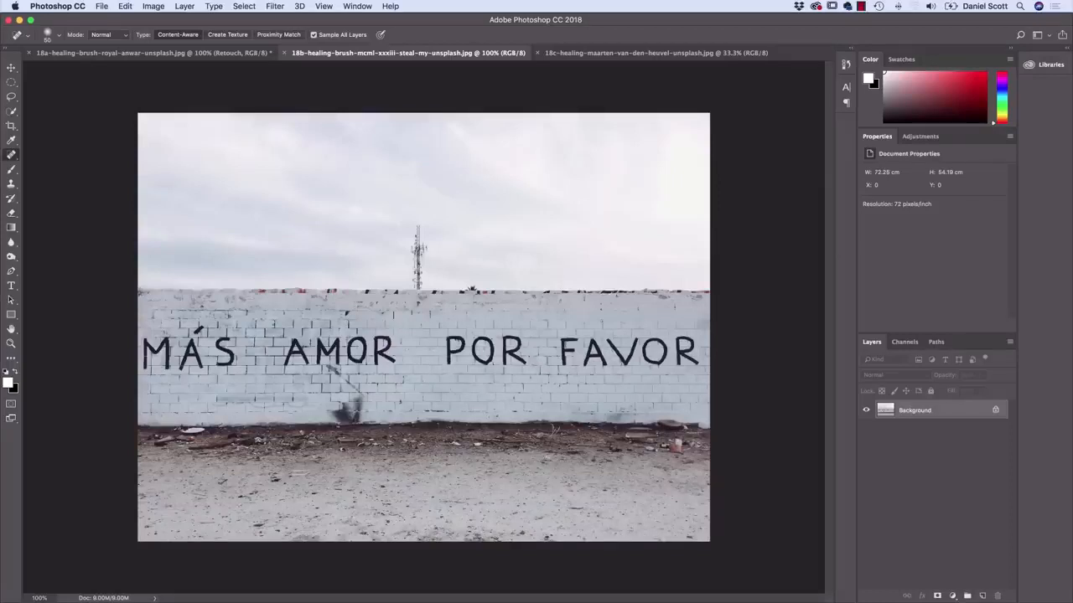
{"action": "left_click", "coordinate": [983, 596]}
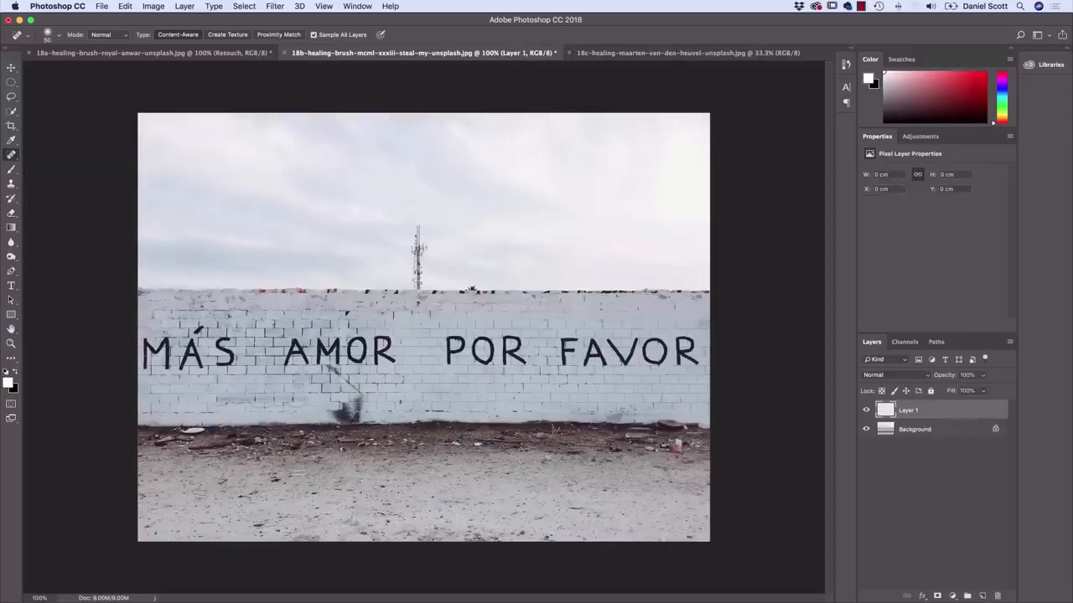
{"action": "key", "text": "super+equal"}
{"action": "key", "text": "super+equal"}
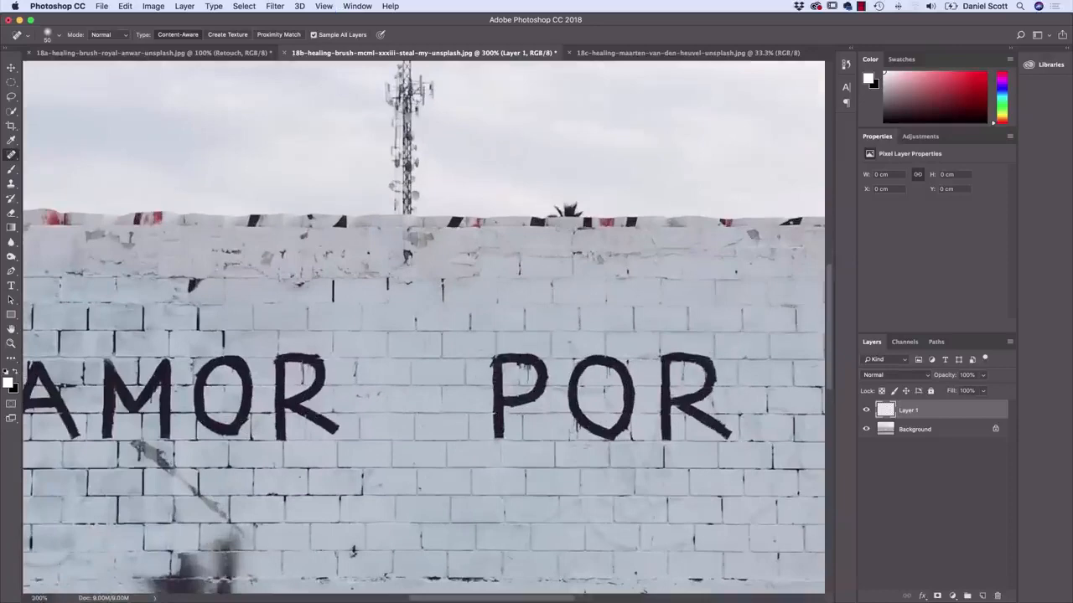
{"action": "mouse_move", "coordinate": [498, 339]}
{"action": "left_mouse_down"}
{"action": "mouse_move", "coordinate": [503, 444]}
{"action": "mouse_move", "coordinate": [481, 407]}
{"action": "mouse_move", "coordinate": [539, 393]}
{"action": "mouse_move", "coordinate": [535, 356]}
{"action": "mouse_move", "coordinate": [520, 346]}
{"action": "mouse_move", "coordinate": [478, 373]}
{"action": "mouse_move", "coordinate": [494, 444]}
{"action": "mouse_move", "coordinate": [540, 412]}
{"action": "mouse_move", "coordinate": [557, 369]}
{"action": "mouse_move", "coordinate": [548, 348]}
{"action": "left_mouse_up"}
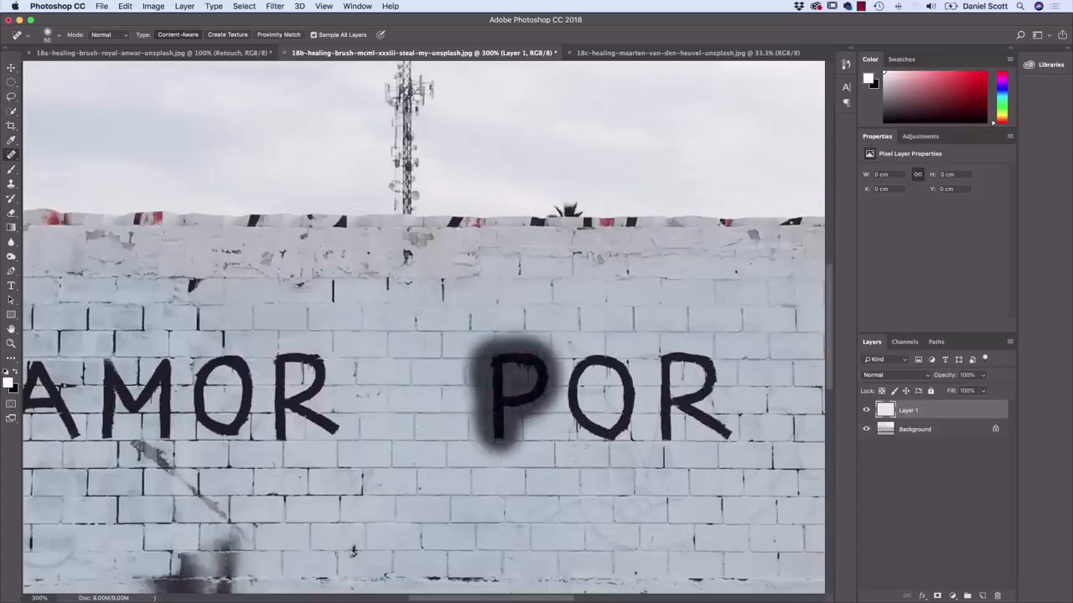
{"action": "left_click_drag", "start_coordinate": [493, 453], "coordinate": [492, 461]}
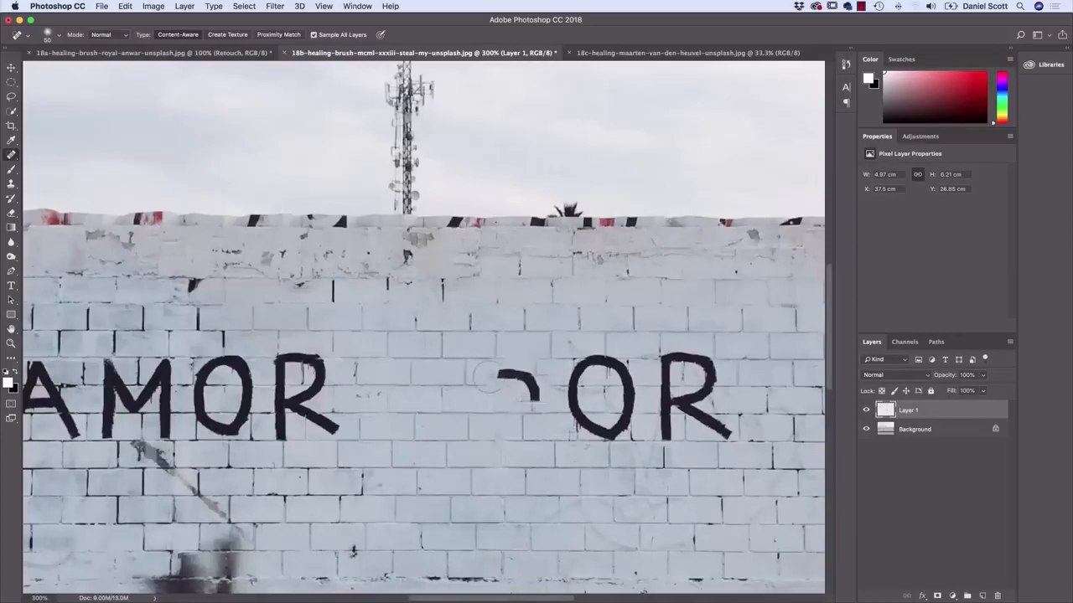
{"action": "mouse_move", "coordinate": [486, 375]}
{"action": "left_mouse_down"}
{"action": "mouse_move", "coordinate": [536, 368]}
{"action": "mouse_move", "coordinate": [540, 407]}
{"action": "mouse_move", "coordinate": [503, 373]}
{"action": "left_mouse_up"}
{"action": "key", "text": "super+minus"}
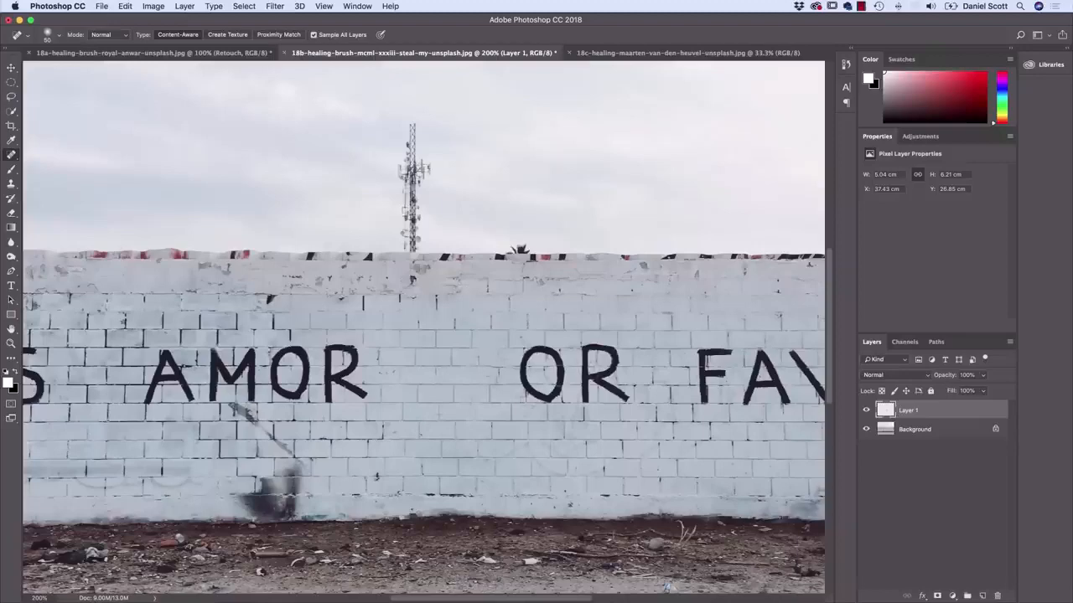
Heal away the crumpled scrap on the ground and the small white piece of litter beside the rubbish below FAVOR
{"action": "key", "text": "super+equal"}
{"action": "scroll", "coordinate": [553, 369], "scroll_direction": "down", "scroll_amount": 5}
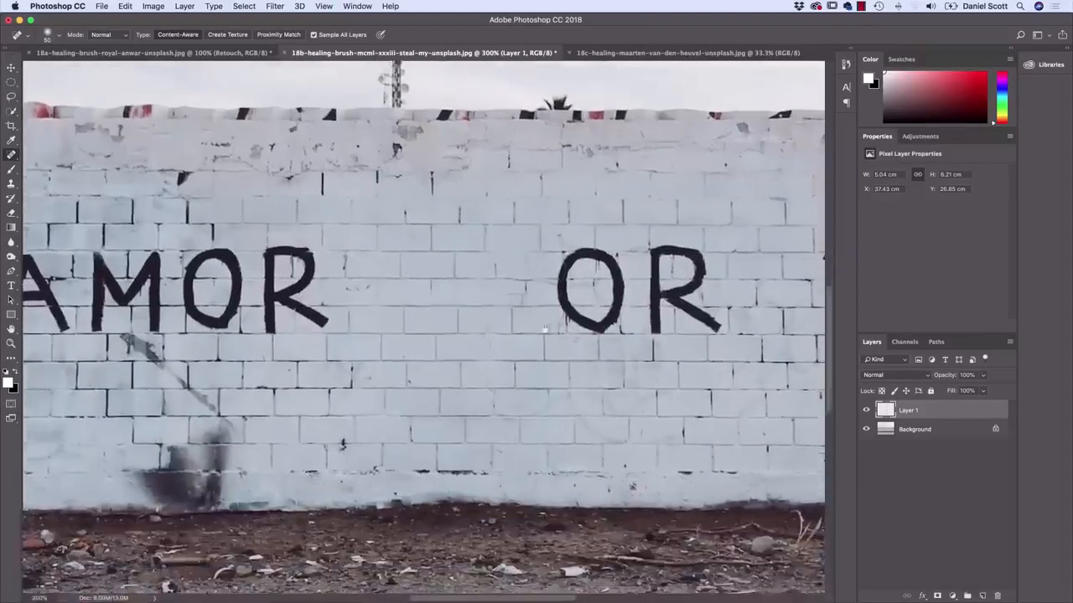
{"action": "scroll", "coordinate": [545, 330], "scroll_direction": "down", "scroll_amount": 5}
{"action": "scroll", "coordinate": [507, 493], "scroll_direction": "right", "scroll_amount": 5}
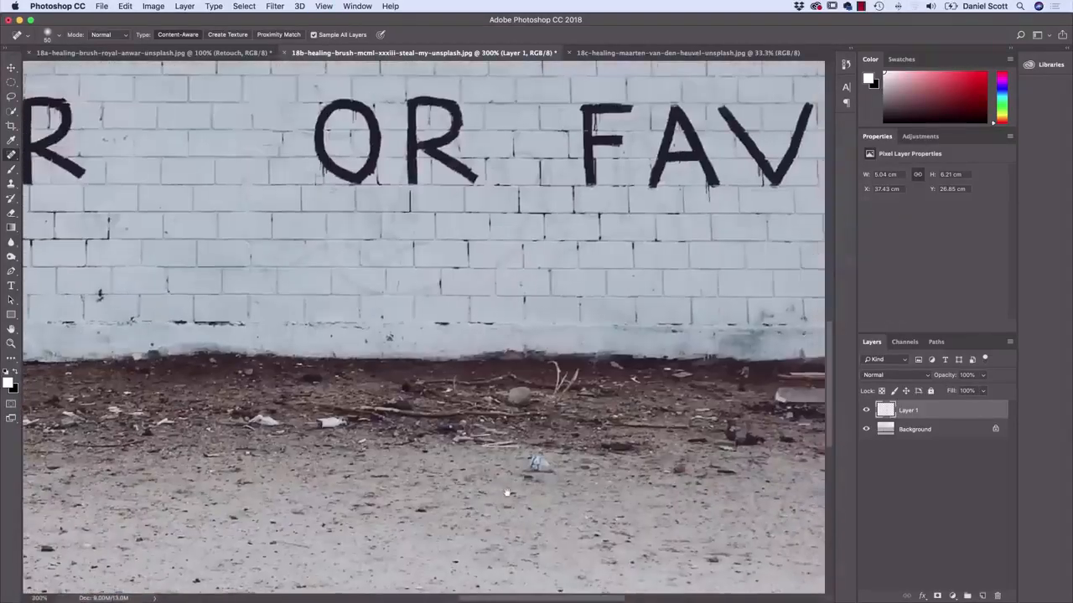
{"action": "left_click_drag", "start_coordinate": [535, 460], "coordinate": [549, 473]}
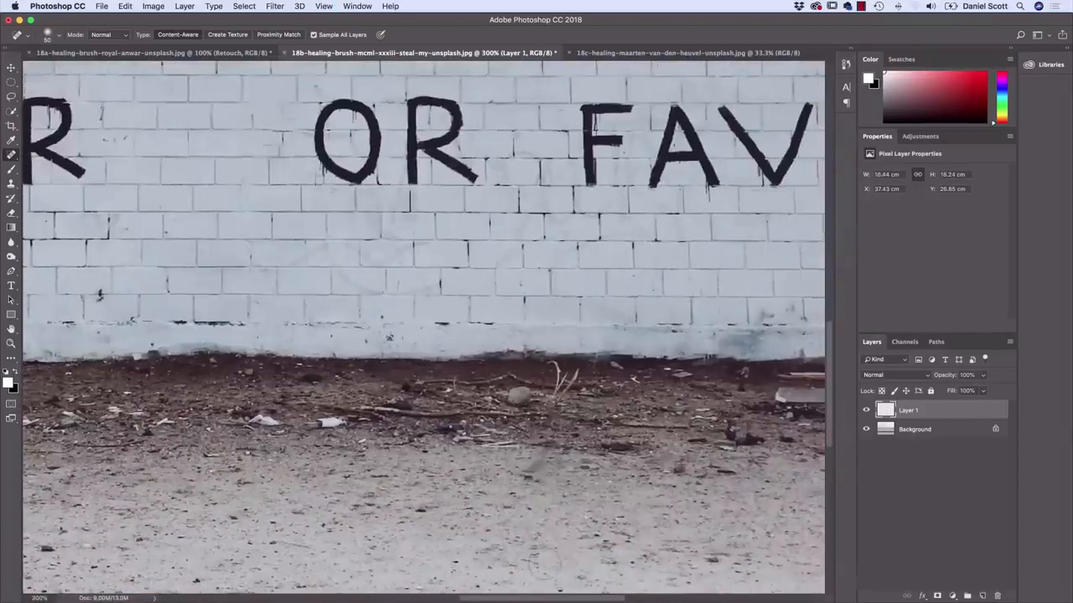
{"action": "left_click_drag", "start_coordinate": [643, 471], "coordinate": [484, 460]}
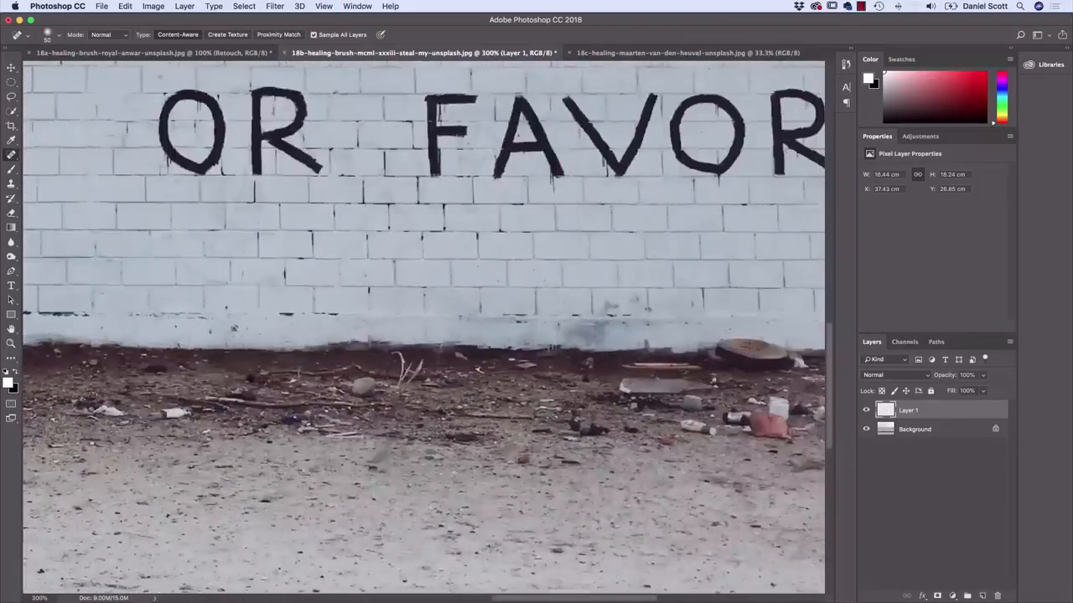
{"action": "left_click_drag", "start_coordinate": [685, 423], "coordinate": [719, 429]}
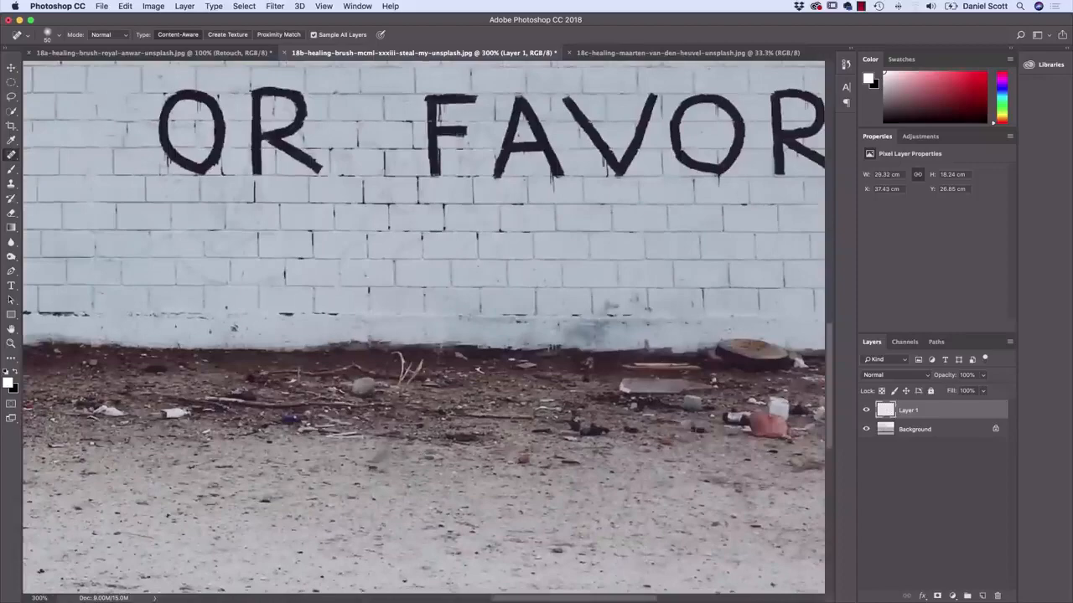
{"action": "left_click", "coordinate": [124, 6]}
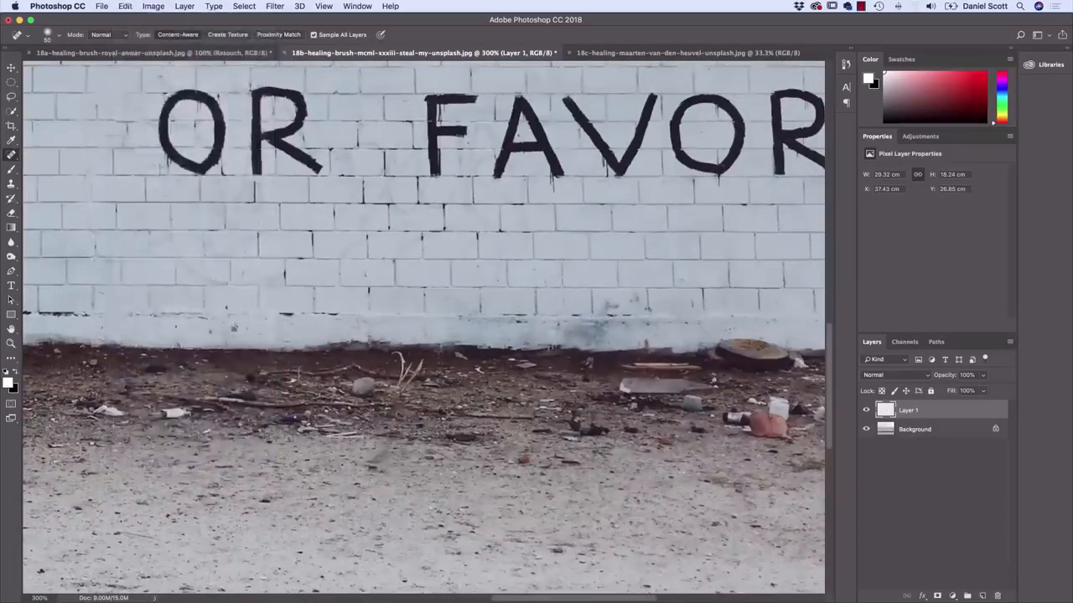
Heal away the remaining letters O and R of POR and the F of FAVOR
{"action": "scroll", "coordinate": [397, 408], "scroll_direction": "right", "scroll_amount": 5}
{"action": "scroll", "coordinate": [396, 408], "scroll_direction": "left", "scroll_amount": 10}
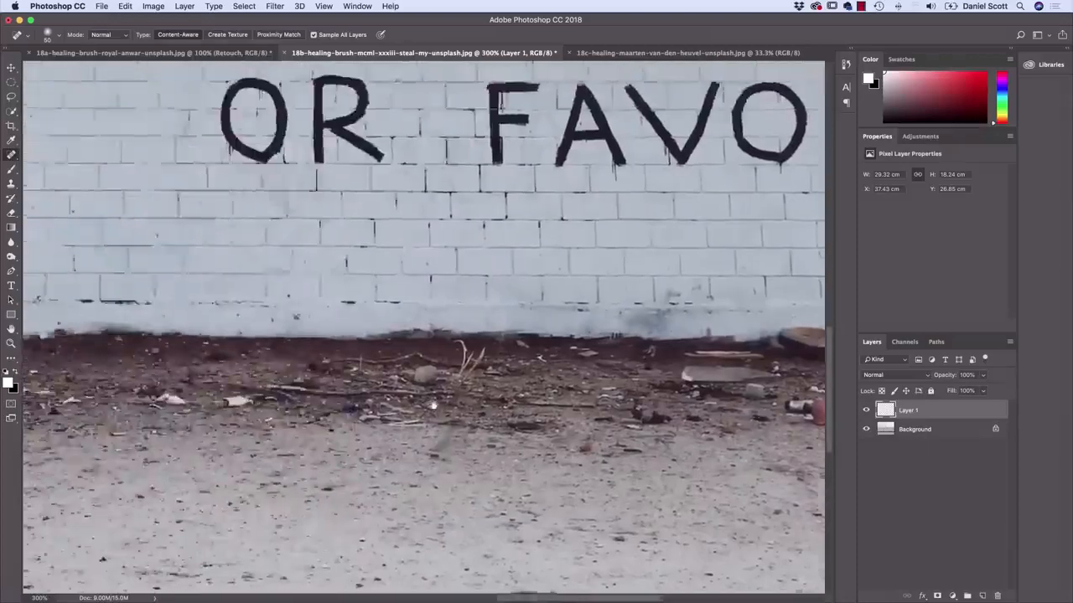
{"action": "scroll", "coordinate": [423, 327], "scroll_direction": "up", "scroll_amount": 5}
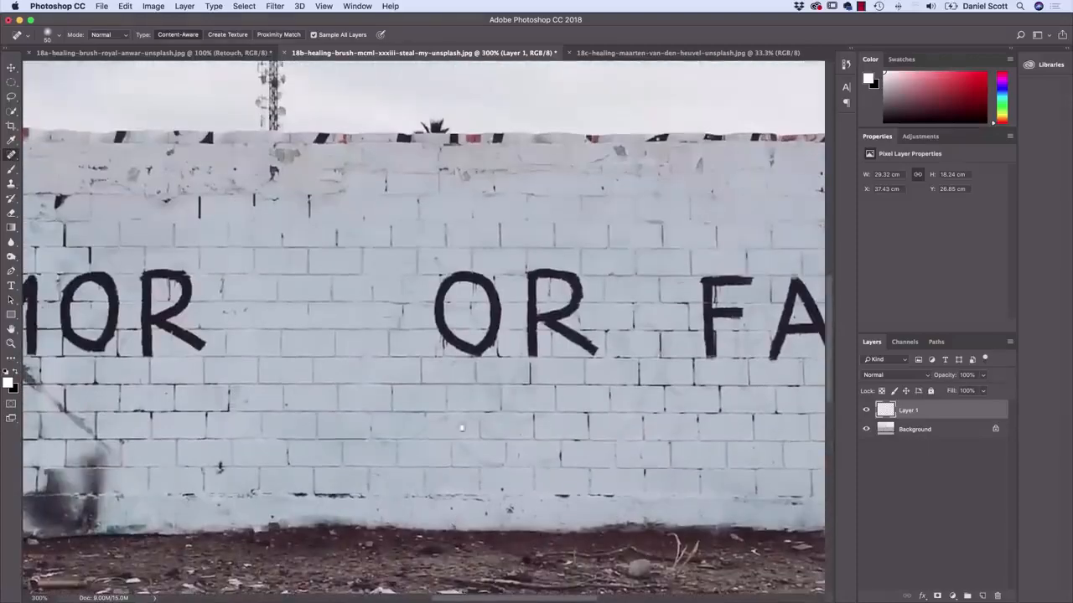
{"action": "key", "text": "ctrl+minus"}
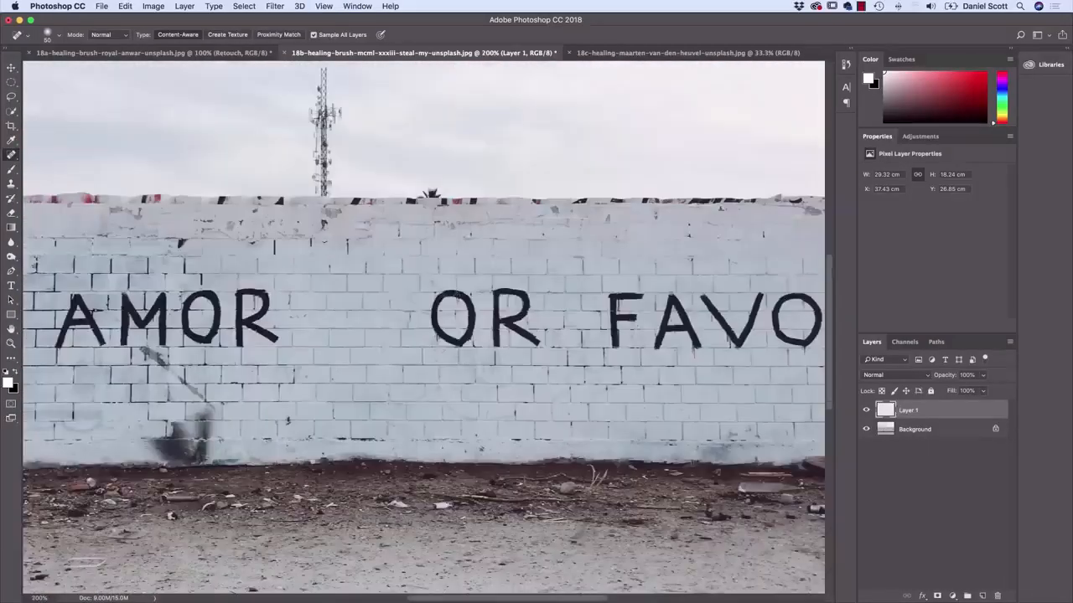
{"action": "mouse_move", "coordinate": [446, 297]}
{"action": "left_mouse_down"}
{"action": "mouse_move", "coordinate": [440, 335]}
{"action": "mouse_move", "coordinate": [465, 339]}
{"action": "mouse_move", "coordinate": [472, 309]}
{"action": "mouse_move", "coordinate": [440, 287]}
{"action": "mouse_move", "coordinate": [429, 314]}
{"action": "mouse_move", "coordinate": [452, 347]}
{"action": "mouse_move", "coordinate": [432, 352]}
{"action": "left_mouse_up"}
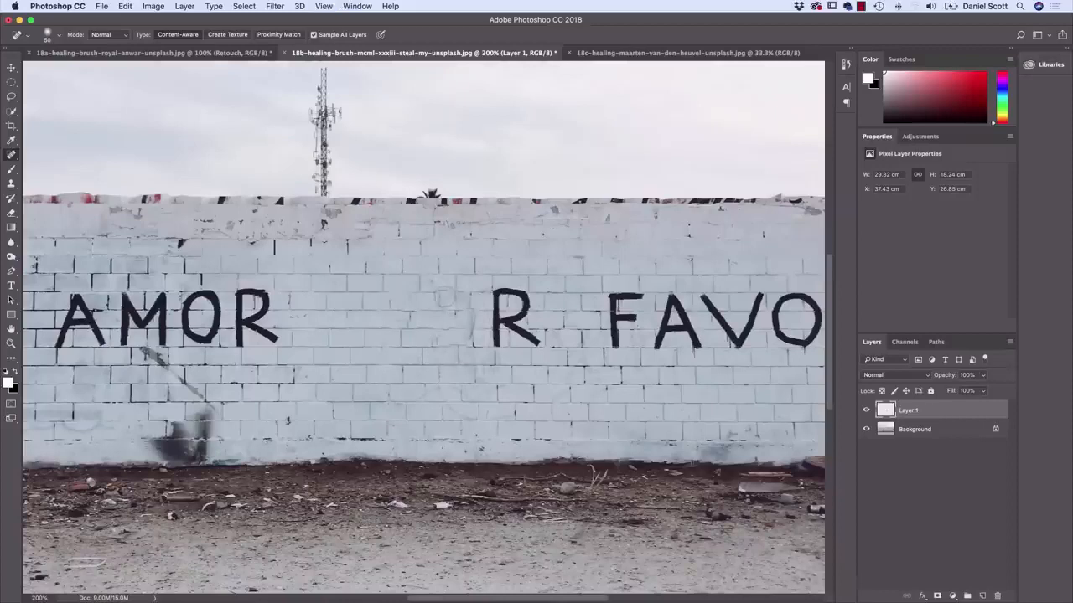
{"action": "mouse_move", "coordinate": [445, 299]}
{"action": "left_mouse_down"}
{"action": "mouse_move", "coordinate": [474, 312]}
{"action": "mouse_move", "coordinate": [465, 356]}
{"action": "left_mouse_up"}
{"action": "mouse_move", "coordinate": [496, 289]}
{"action": "left_mouse_down"}
{"action": "mouse_move", "coordinate": [496, 359]}
{"action": "mouse_move", "coordinate": [509, 285]}
{"action": "mouse_move", "coordinate": [530, 317]}
{"action": "mouse_move", "coordinate": [526, 302]}
{"action": "mouse_move", "coordinate": [526, 328]}
{"action": "mouse_move", "coordinate": [553, 356]}
{"action": "mouse_move", "coordinate": [507, 329]}
{"action": "left_mouse_up"}
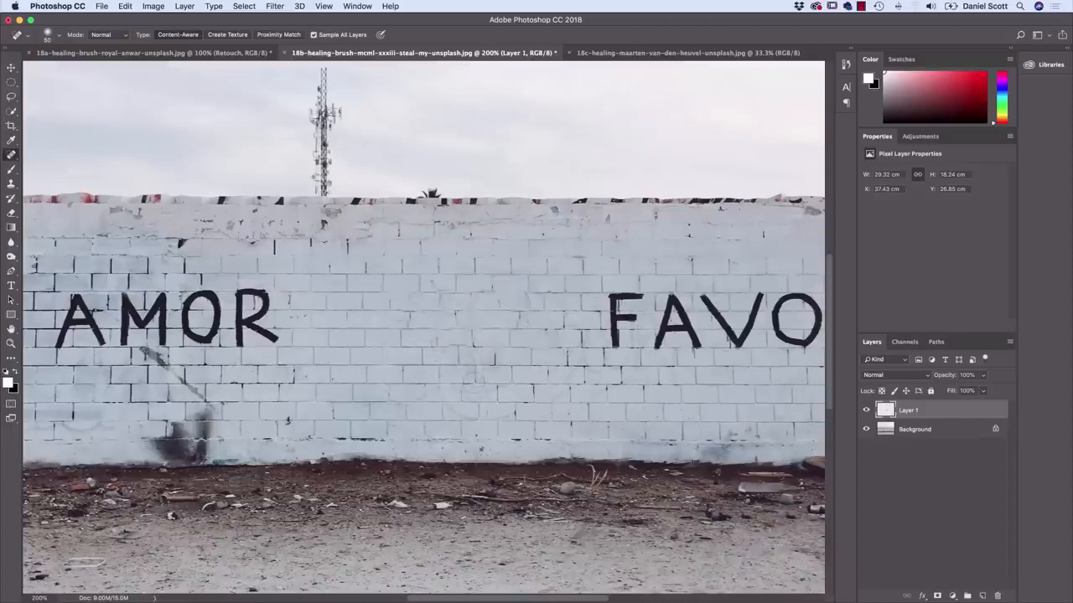
{"action": "mouse_move", "coordinate": [612, 283]}
{"action": "left_mouse_down"}
{"action": "mouse_move", "coordinate": [610, 365]}
{"action": "mouse_move", "coordinate": [644, 294]}
{"action": "mouse_move", "coordinate": [658, 295]}
{"action": "mouse_move", "coordinate": [635, 312]}
{"action": "mouse_move", "coordinate": [647, 329]}
{"action": "mouse_move", "coordinate": [624, 347]}
{"action": "left_mouse_up"}
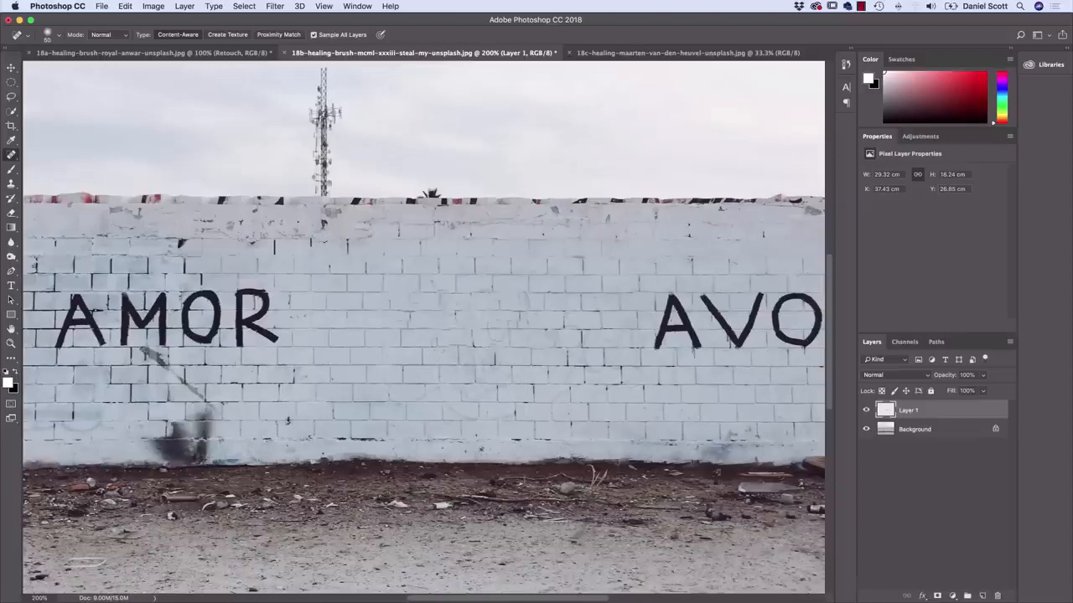
Switch to the 18c orange wall image, enlarge the healing brush to 100 and add a new layer for the retouching
{"action": "left_click", "coordinate": [621, 52]}
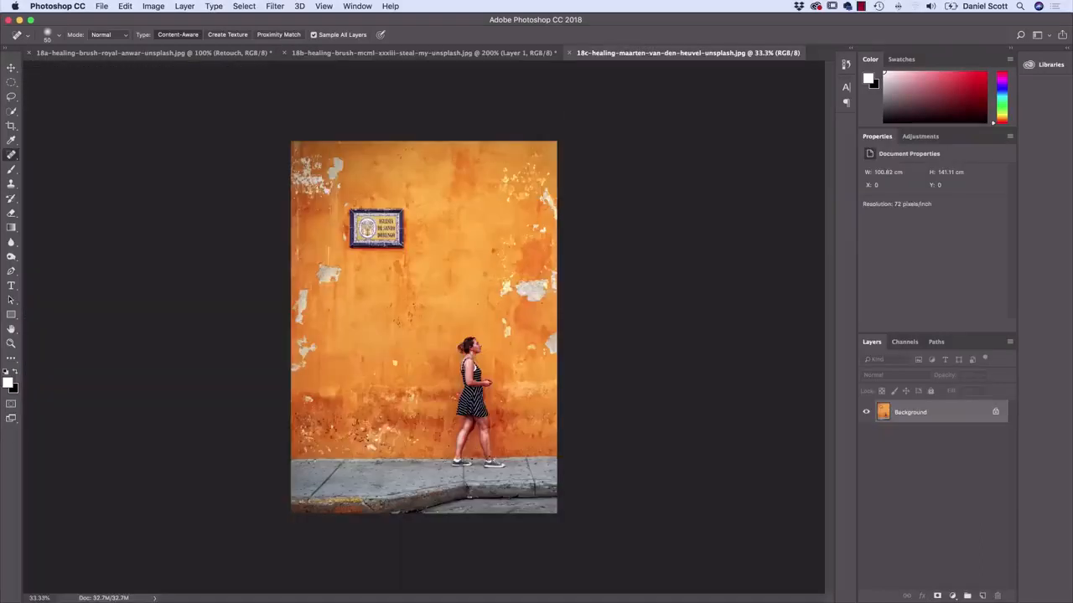
{"action": "key", "text": "super+equal"}
{"action": "key", "text": "super+equal"}
{"action": "key", "text": "super+equal"}
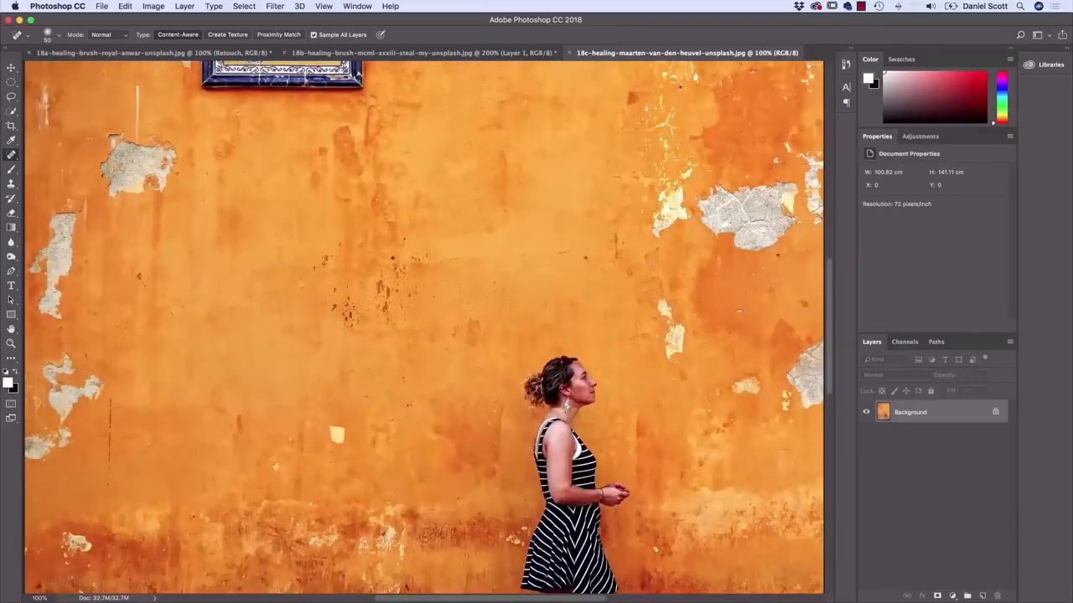
{"action": "key", "text": "bracketright"}
{"action": "key", "text": "bracketright"}
{"action": "key", "text": "bracketright"}
{"action": "left_click_drag", "start_coordinate": [650, 289], "coordinate": [681, 327]}
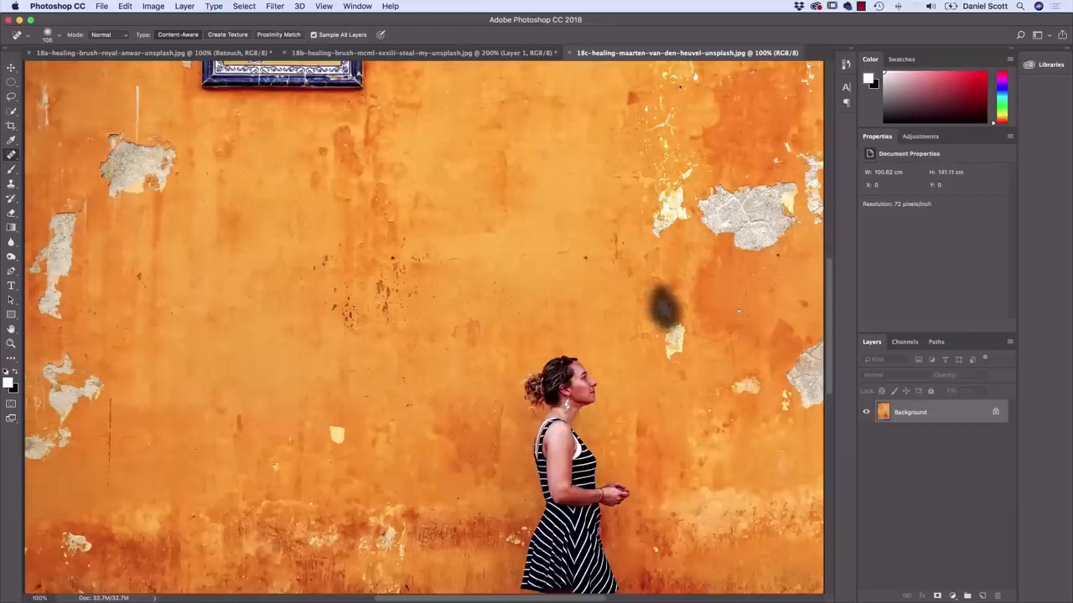
{"action": "left_click", "coordinate": [982, 595]}
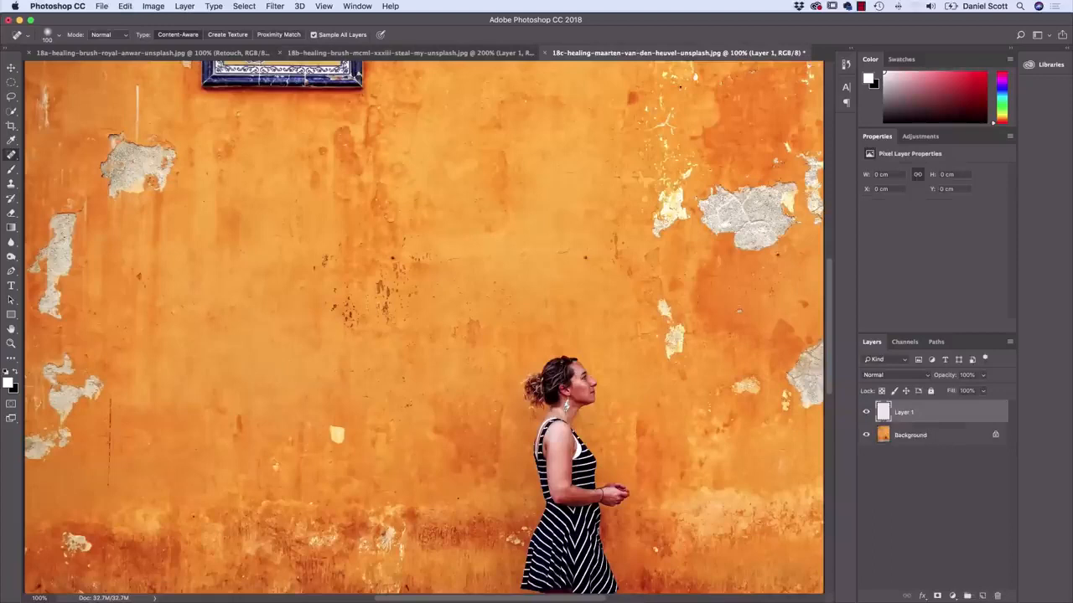
Heal the small peeled-paint patches on the wall in front of and above the woman
{"action": "mouse_move", "coordinate": [687, 310]}
{"action": "left_mouse_down"}
{"action": "mouse_move", "coordinate": [666, 361]}
{"action": "mouse_move", "coordinate": [658, 293]}
{"action": "mouse_move", "coordinate": [662, 318]}
{"action": "left_mouse_up"}
{"action": "mouse_move", "coordinate": [741, 373]}
{"action": "left_mouse_down"}
{"action": "mouse_move", "coordinate": [788, 392]}
{"action": "mouse_move", "coordinate": [789, 423]}
{"action": "left_mouse_up"}
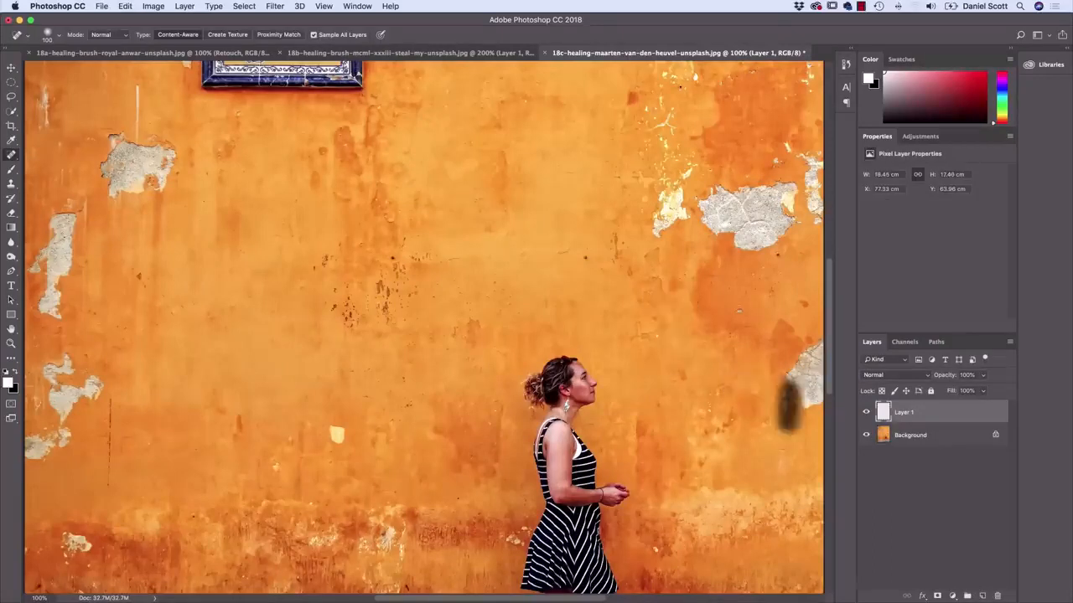
{"action": "mouse_move", "coordinate": [675, 183]}
{"action": "left_mouse_down"}
{"action": "mouse_move", "coordinate": [677, 210]}
{"action": "mouse_move", "coordinate": [683, 168]}
{"action": "mouse_move", "coordinate": [658, 235]}
{"action": "mouse_move", "coordinate": [649, 193]}
{"action": "mouse_move", "coordinate": [657, 245]}
{"action": "left_mouse_up"}
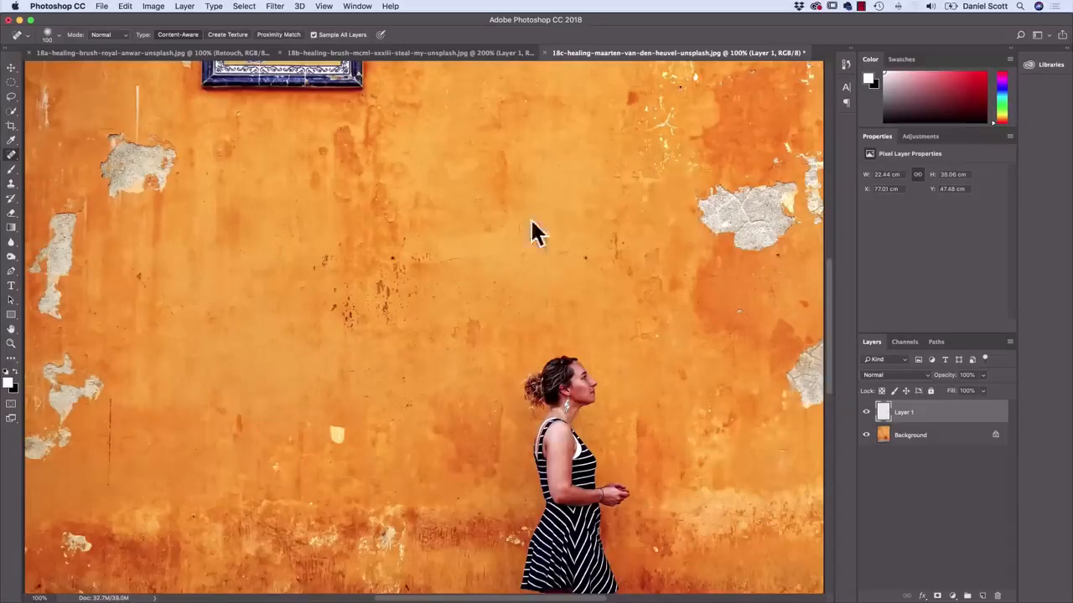
Enlarge the healing brush to 700 and paint out the walking woman and the tiled sign on the wall
{"action": "left_click_drag", "start_coordinate": [578, 268], "coordinate": [580, 237]}
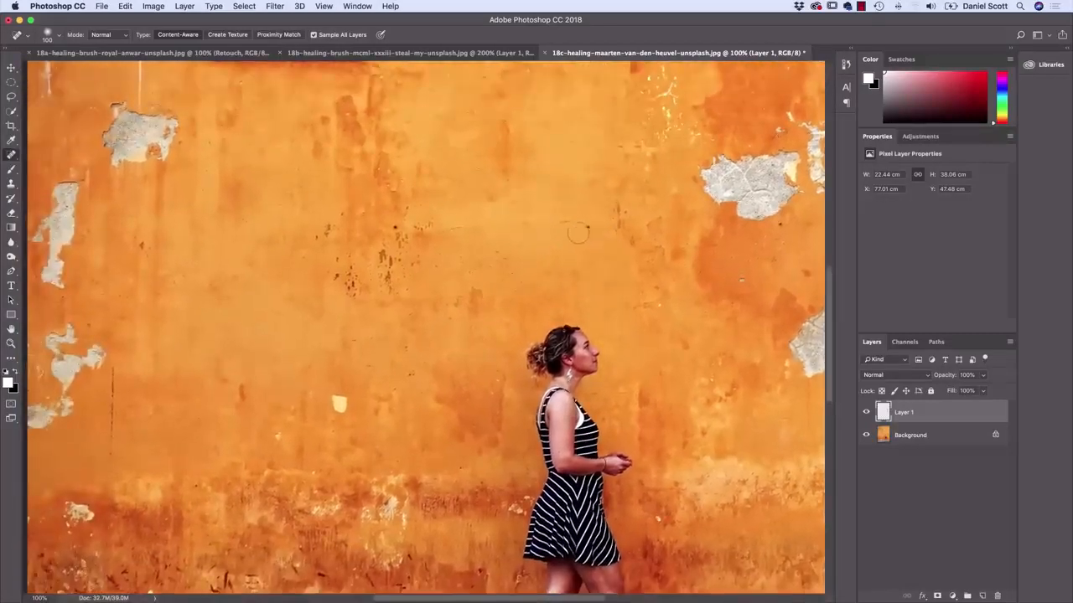
{"action": "key", "text": "super+minus"}
{"action": "key", "text": "super+minus"}
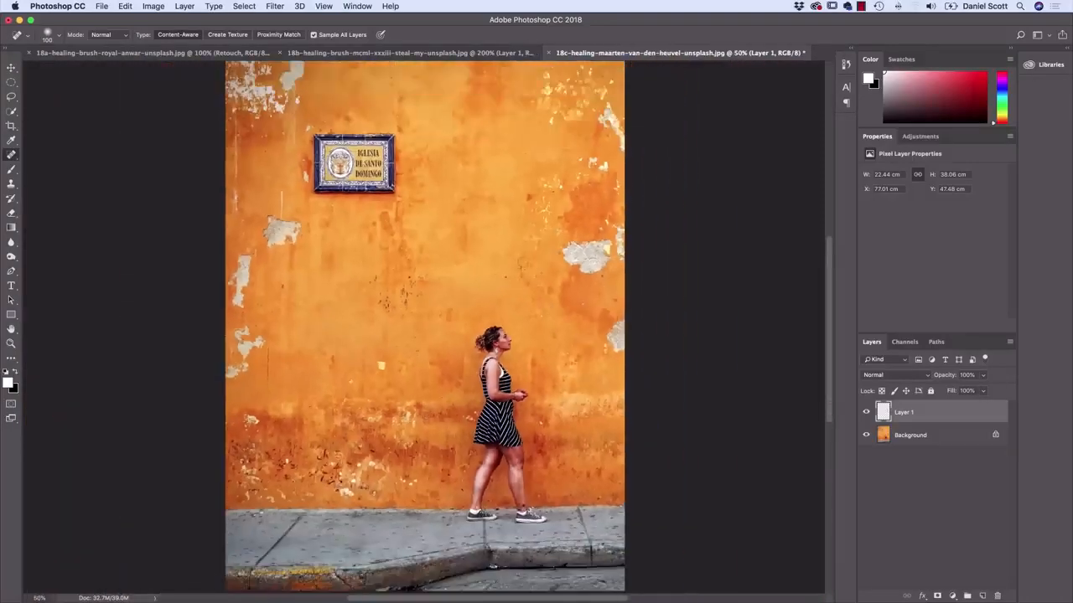
{"action": "key", "text": "bracketright"}
{"action": "key", "text": "bracketright"}
{"action": "key", "text": "bracketright"}
{"action": "key", "text": "bracketright"}
{"action": "mouse_move", "coordinate": [495, 368]}
{"action": "left_mouse_down"}
{"action": "mouse_move", "coordinate": [490, 452]}
{"action": "mouse_move", "coordinate": [503, 503]}
{"action": "mouse_move", "coordinate": [502, 318]}
{"action": "mouse_move", "coordinate": [537, 394]}
{"action": "mouse_move", "coordinate": [469, 335]}
{"action": "mouse_move", "coordinate": [486, 502]}
{"action": "mouse_move", "coordinate": [515, 503]}
{"action": "left_mouse_up"}
{"action": "left_click_drag", "start_coordinate": [595, 451], "coordinate": [670, 432]}
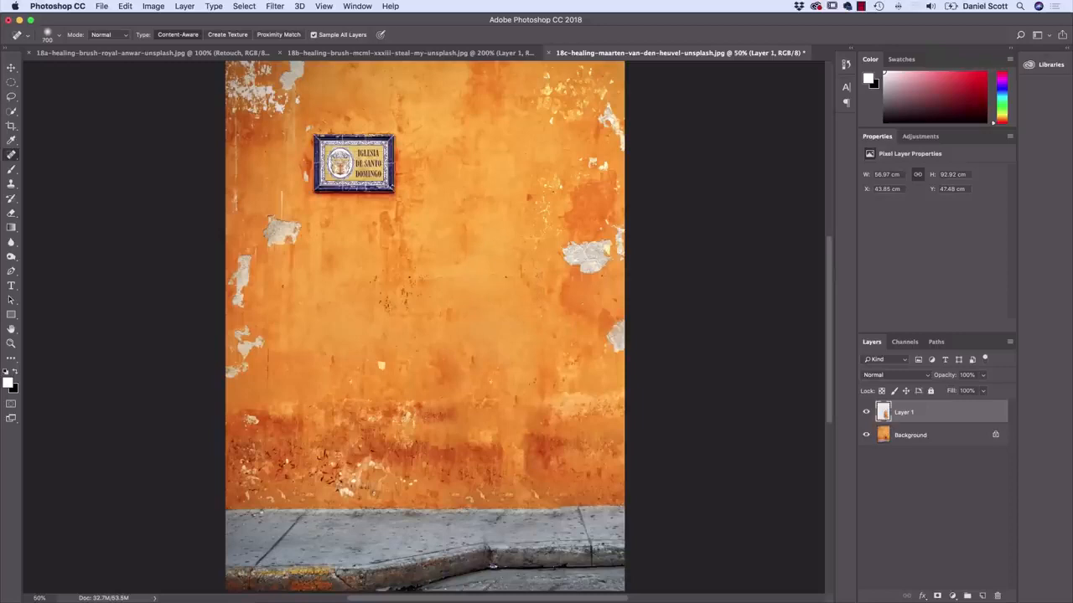
{"action": "mouse_move", "coordinate": [377, 151]}
{"action": "left_mouse_down"}
{"action": "mouse_move", "coordinate": [340, 155]}
{"action": "mouse_move", "coordinate": [369, 192]}
{"action": "mouse_move", "coordinate": [326, 181]}
{"action": "mouse_move", "coordinate": [374, 199]}
{"action": "mouse_move", "coordinate": [314, 121]}
{"action": "mouse_move", "coordinate": [402, 218]}
{"action": "left_mouse_up"}
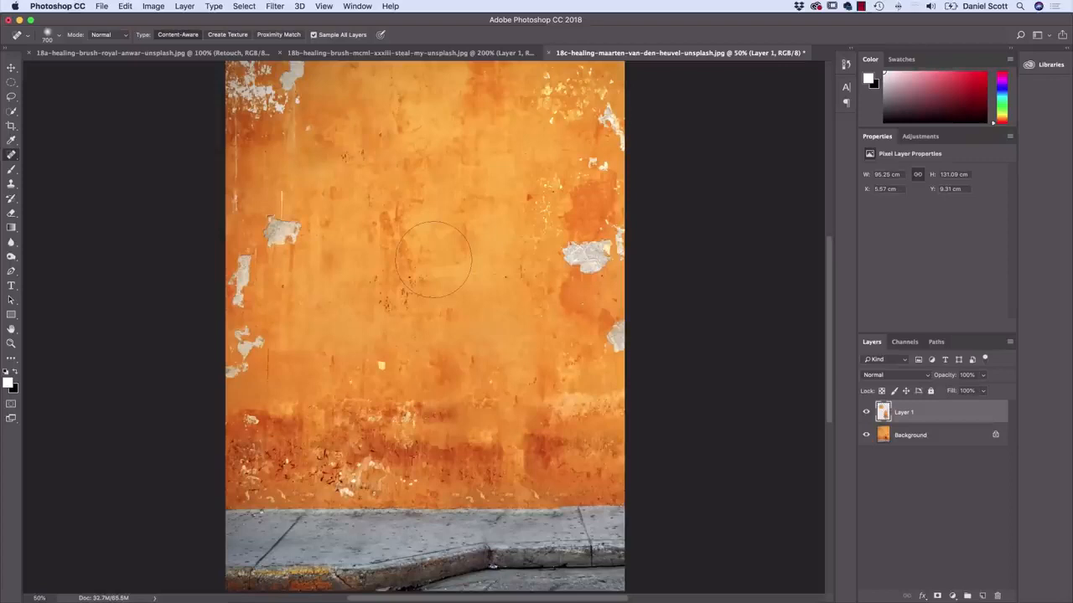
Compare the orange wall image with the retouching layer hidden and shown
{"action": "left_click", "coordinate": [865, 412]}
{"action": "left_click", "coordinate": [865, 412]}
{"action": "left_click", "coordinate": [865, 413]}
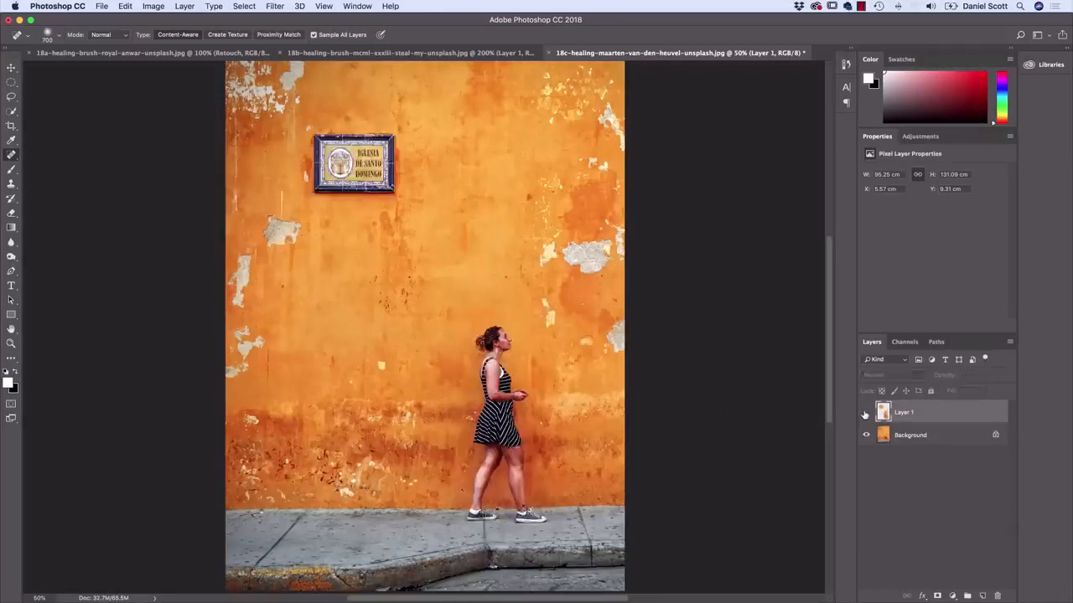
{"action": "left_click", "coordinate": [866, 412]}
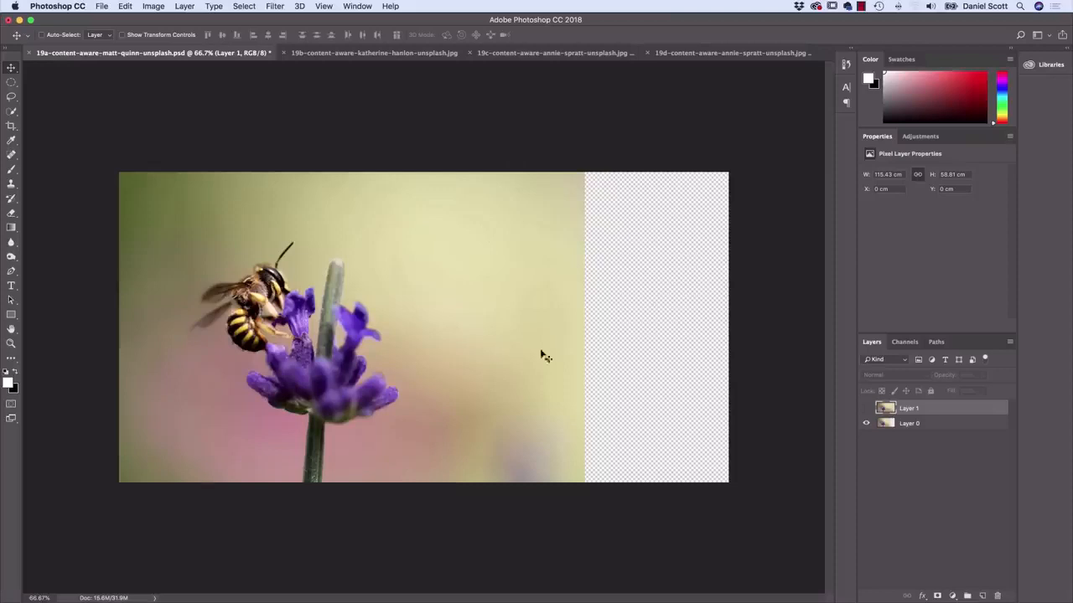
Compare the 19a to 19d example images with their extended-background layers shown and hidden
{"action": "left_click", "coordinate": [866, 409]}
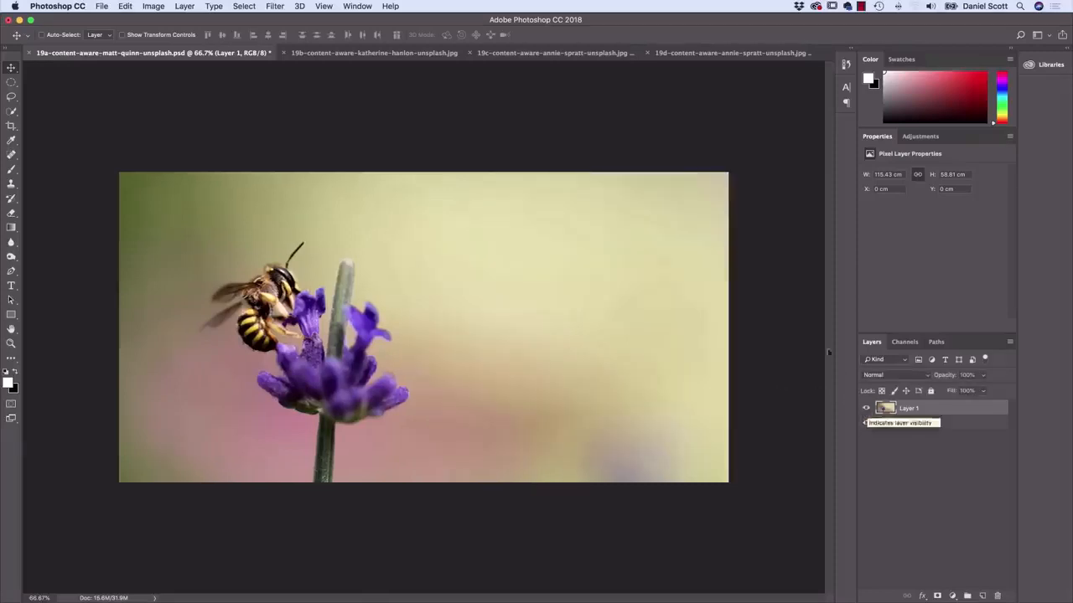
{"action": "left_click", "coordinate": [393, 56]}
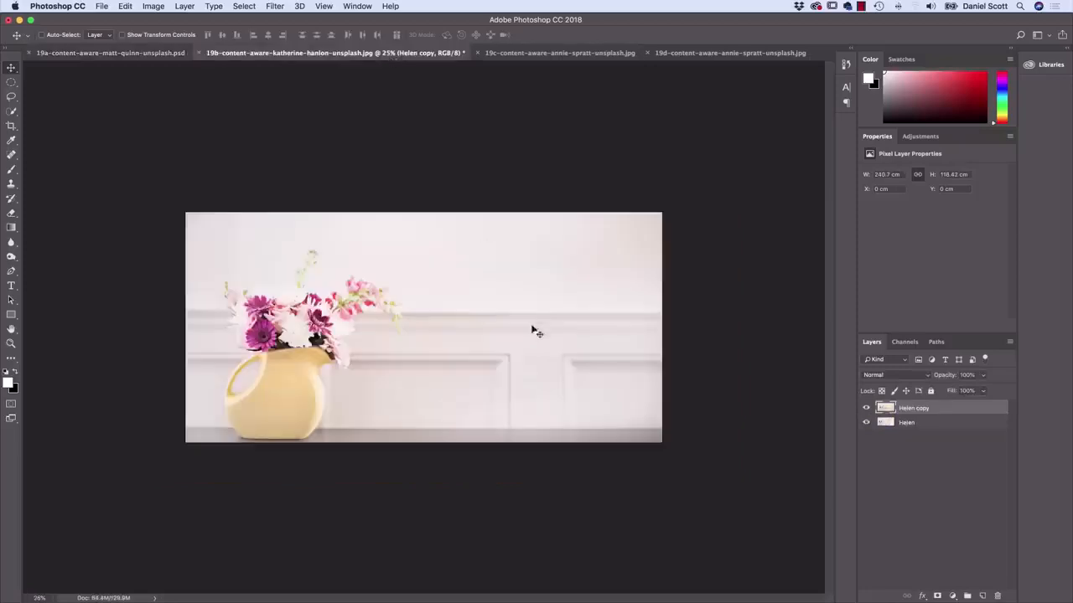
{"action": "left_click", "coordinate": [866, 408]}
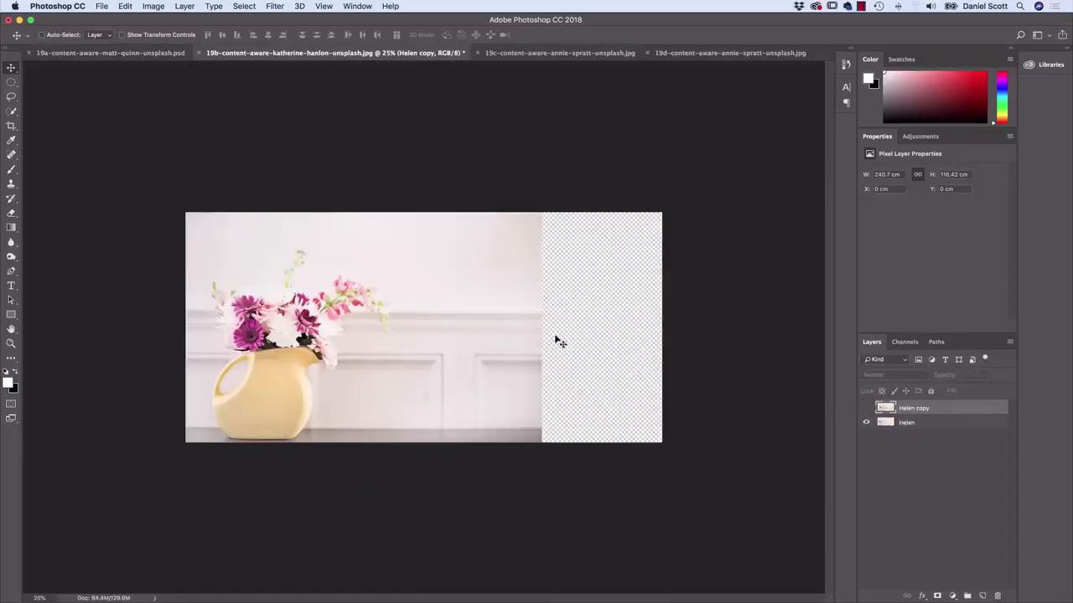
{"action": "left_click", "coordinate": [573, 55]}
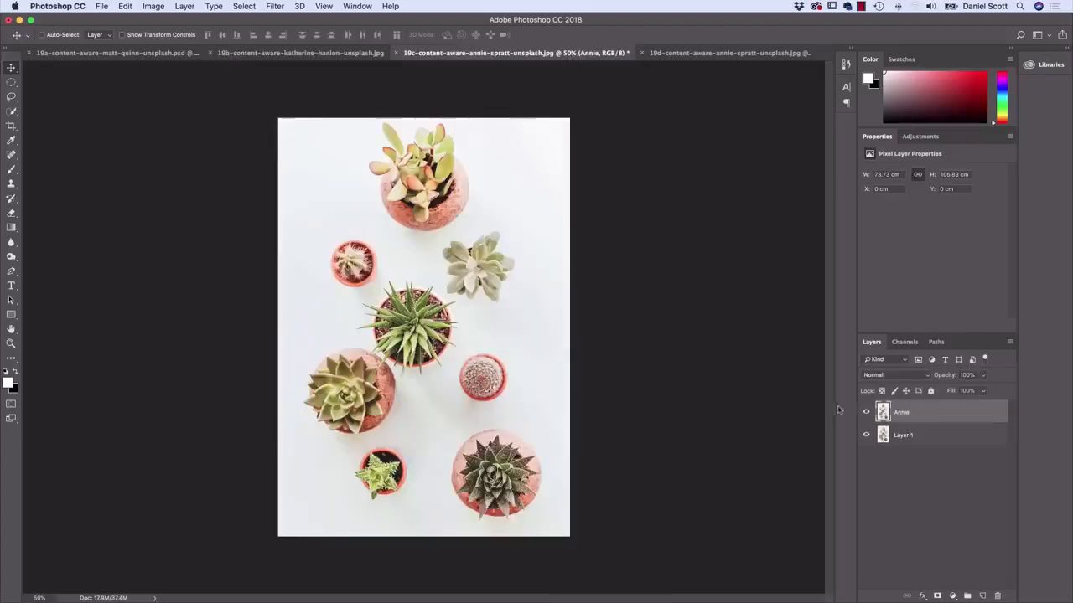
{"action": "left_click", "coordinate": [865, 411]}
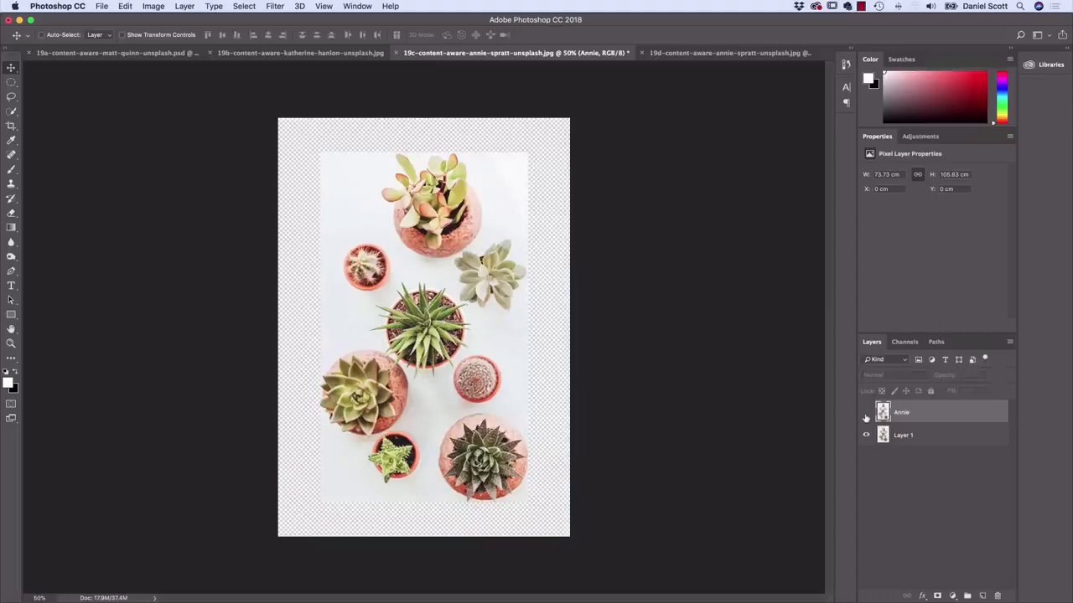
{"action": "left_click", "coordinate": [700, 53]}
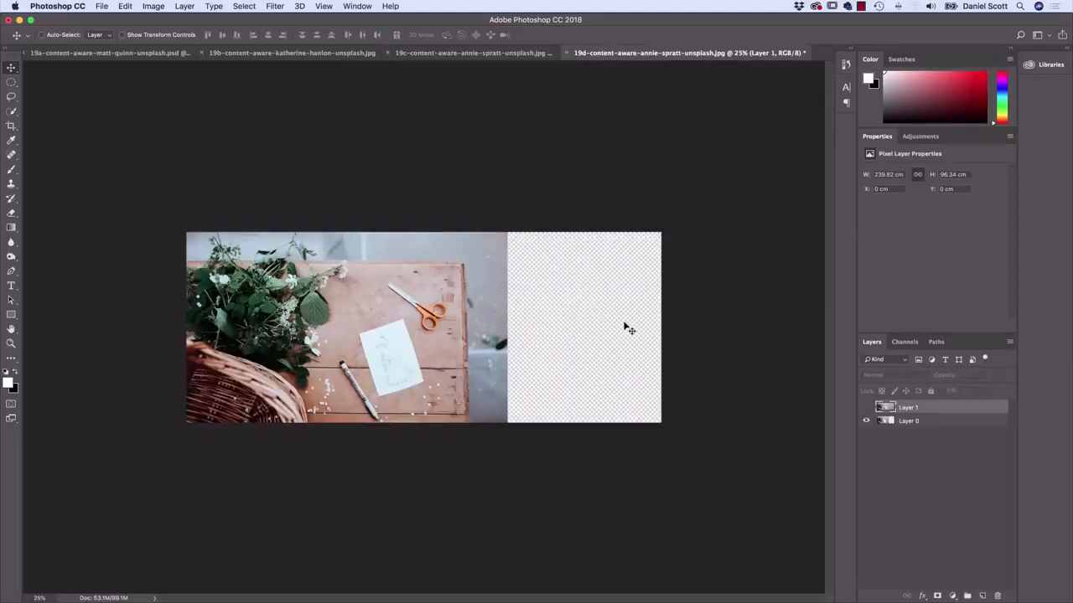
{"action": "left_click", "coordinate": [864, 408]}
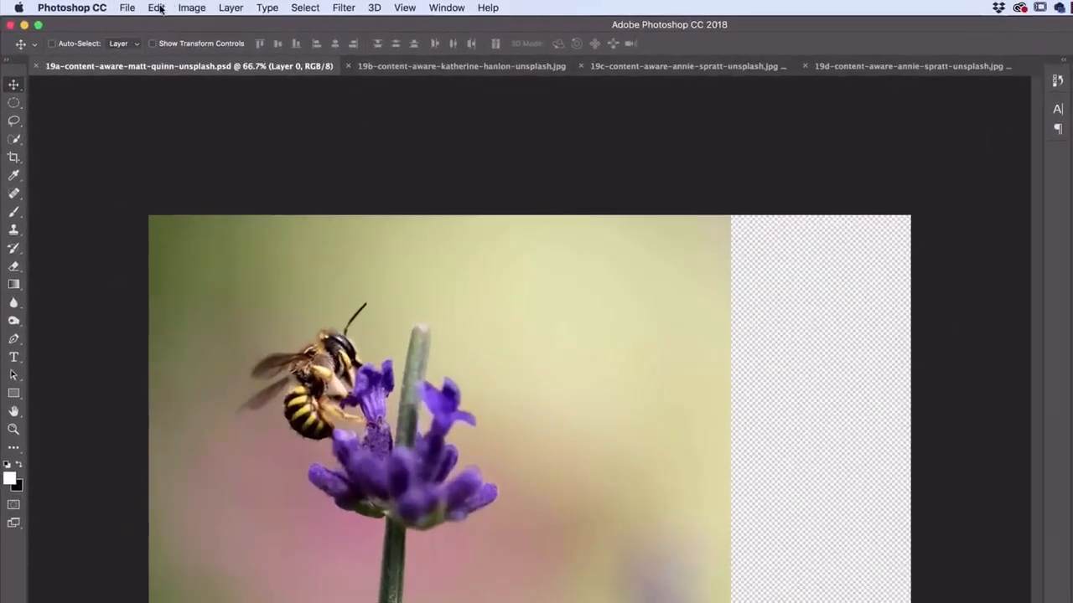
Try stretching the 19a bee image toward the empty canvas with Free Transform at about 129% width
{"action": "left_click", "coordinate": [157, 8]}
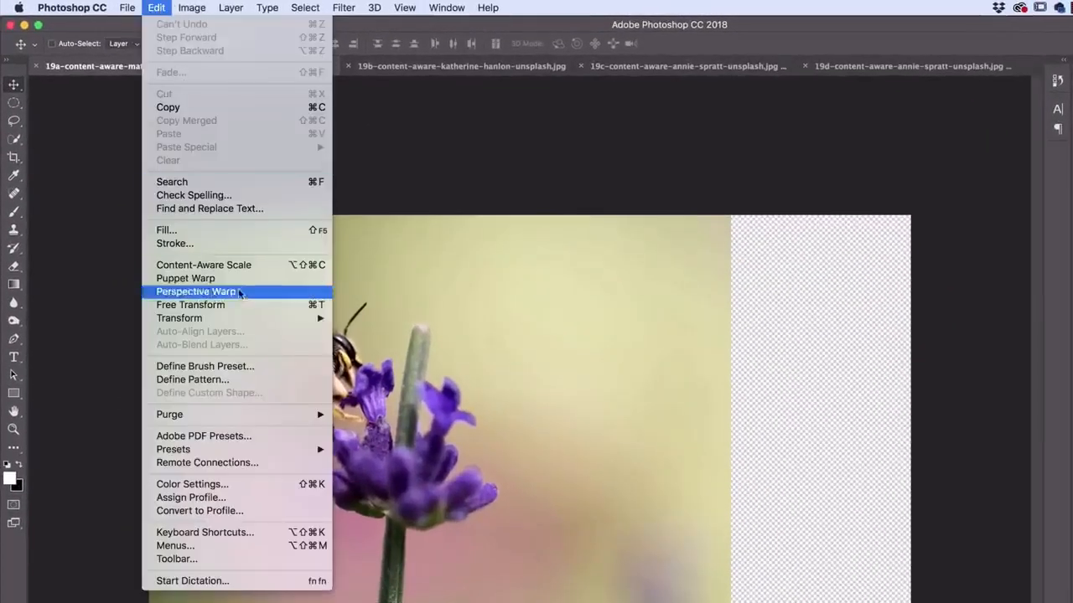
{"action": "left_click", "coordinate": [219, 266]}
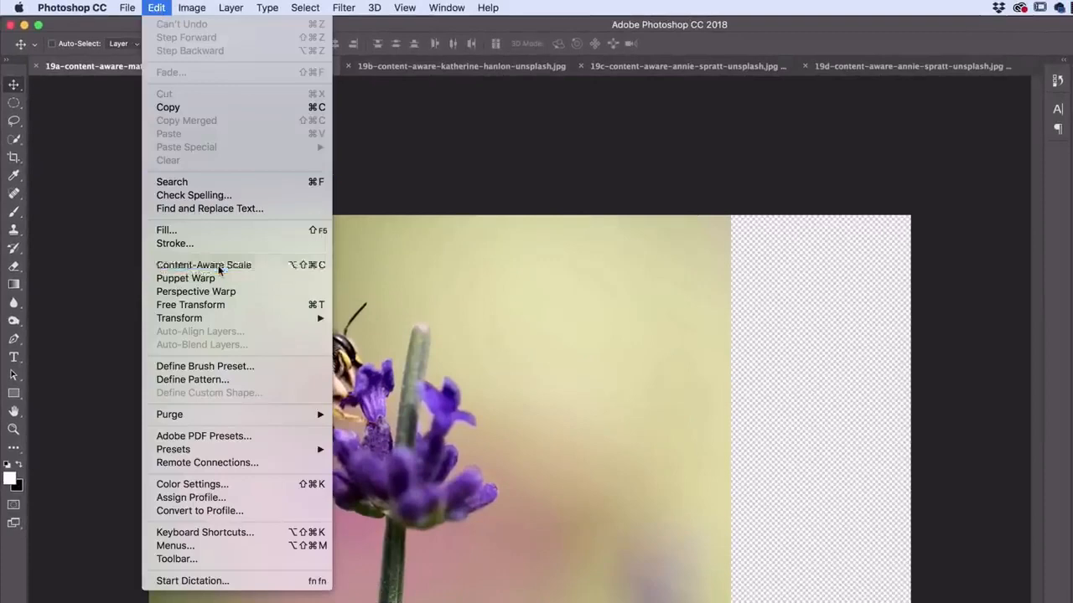
{"action": "key", "text": "Return"}
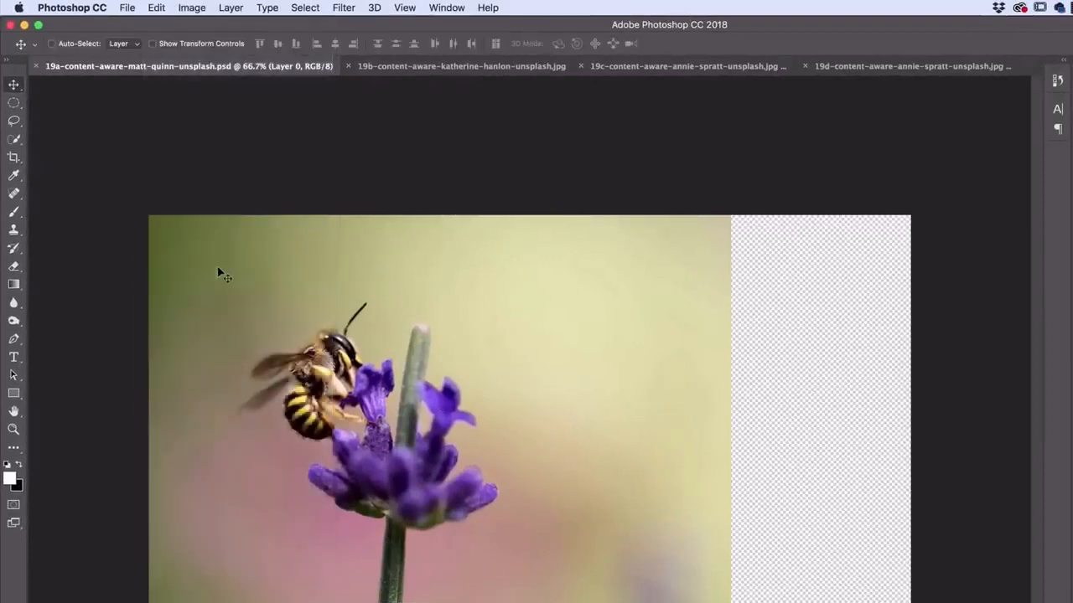
{"action": "key", "text": "super+t"}
{"action": "left_click_drag", "start_coordinate": [732, 410], "coordinate": [900, 410]}
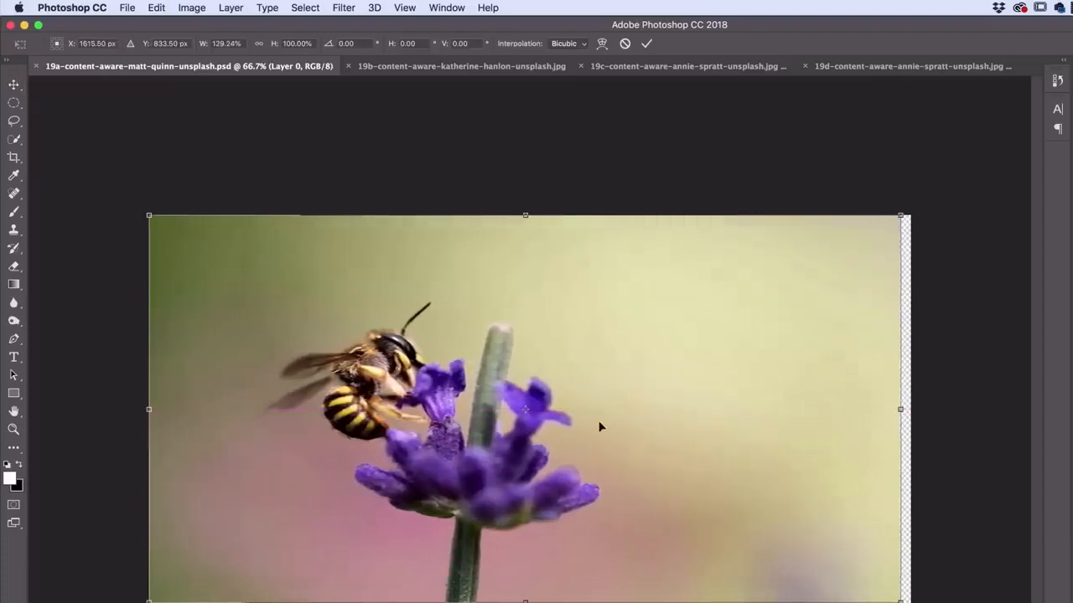
{"action": "key", "text": "Escape"}
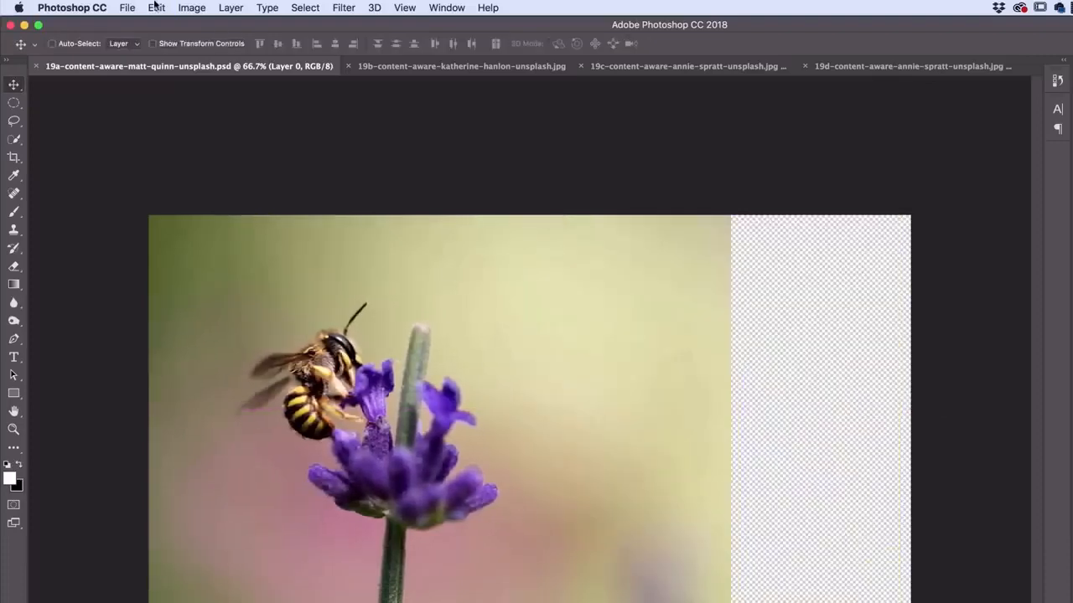
Widen the bee image to 130.88% with Content-Aware Scale to fill the empty canvas, and switch to the 19b flower jug image
{"action": "left_click", "coordinate": [156, 8]}
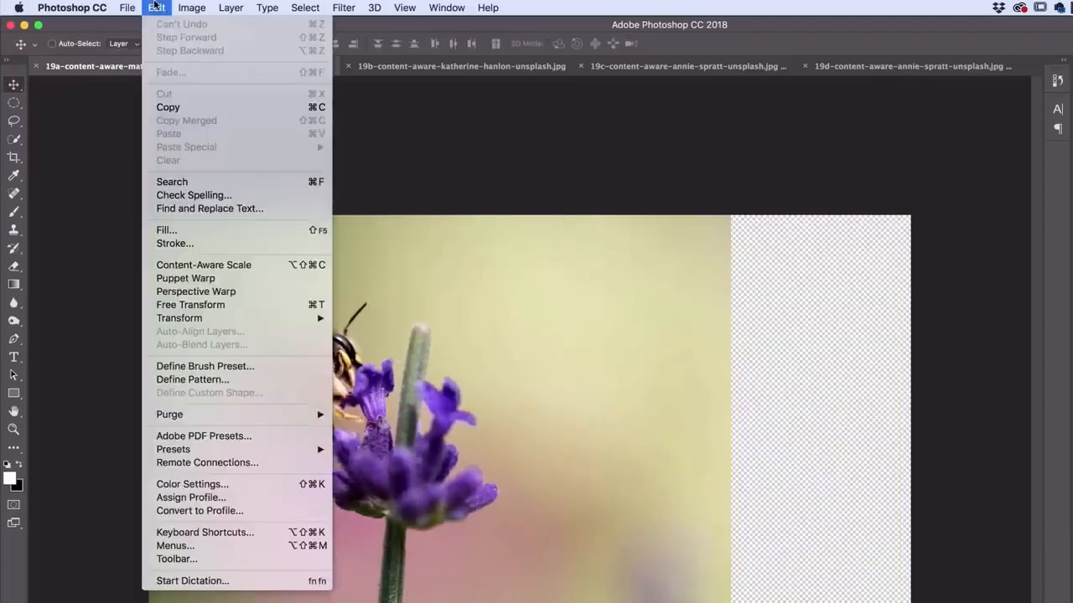
{"action": "left_click", "coordinate": [194, 266]}
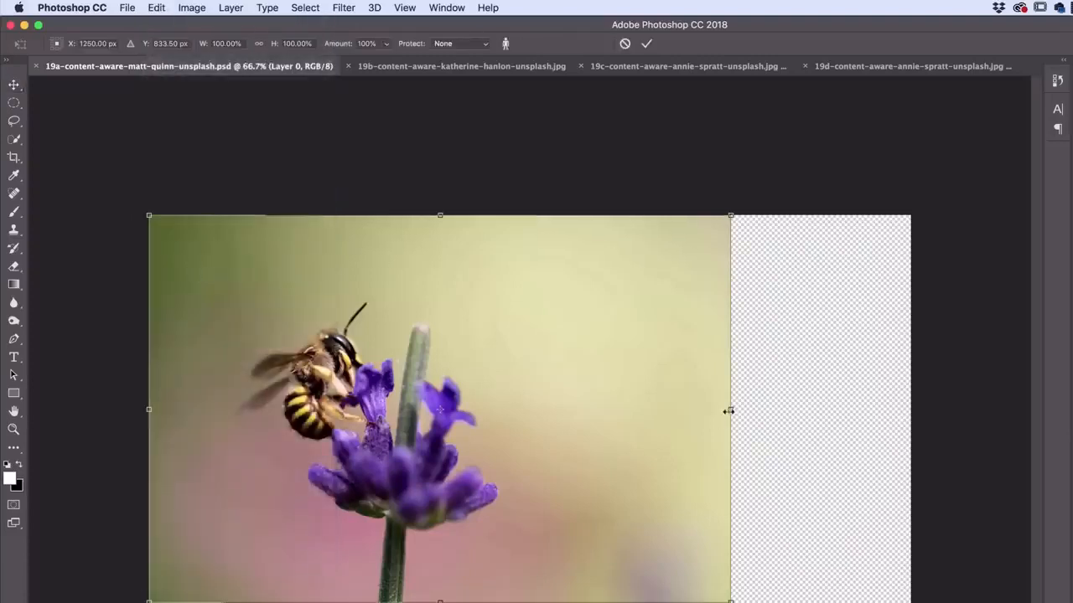
{"action": "left_click_drag", "start_coordinate": [729, 411], "coordinate": [909, 423]}
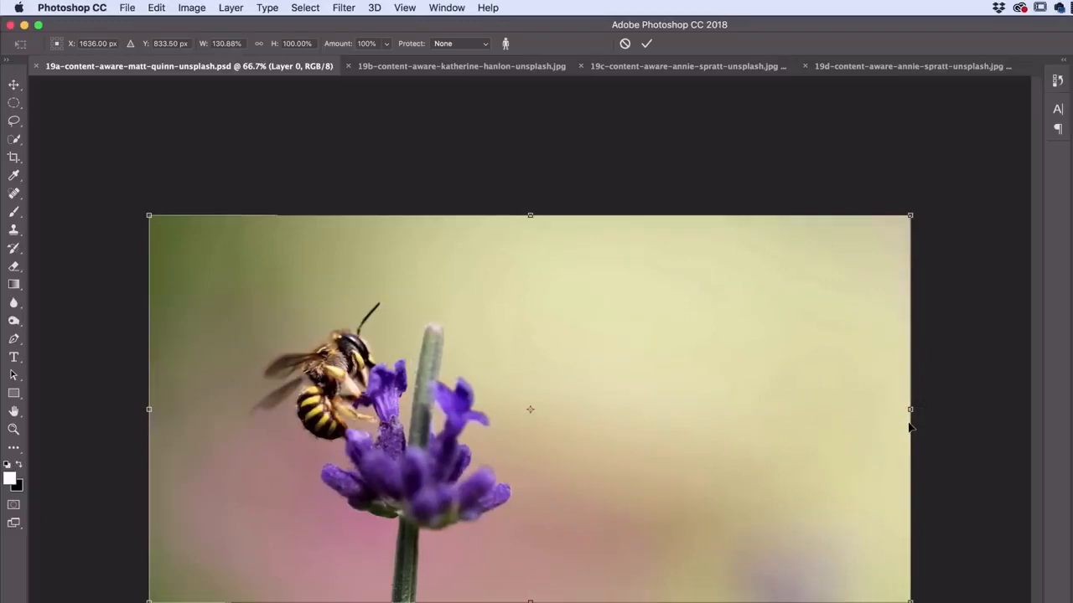
{"action": "key", "text": "Return"}
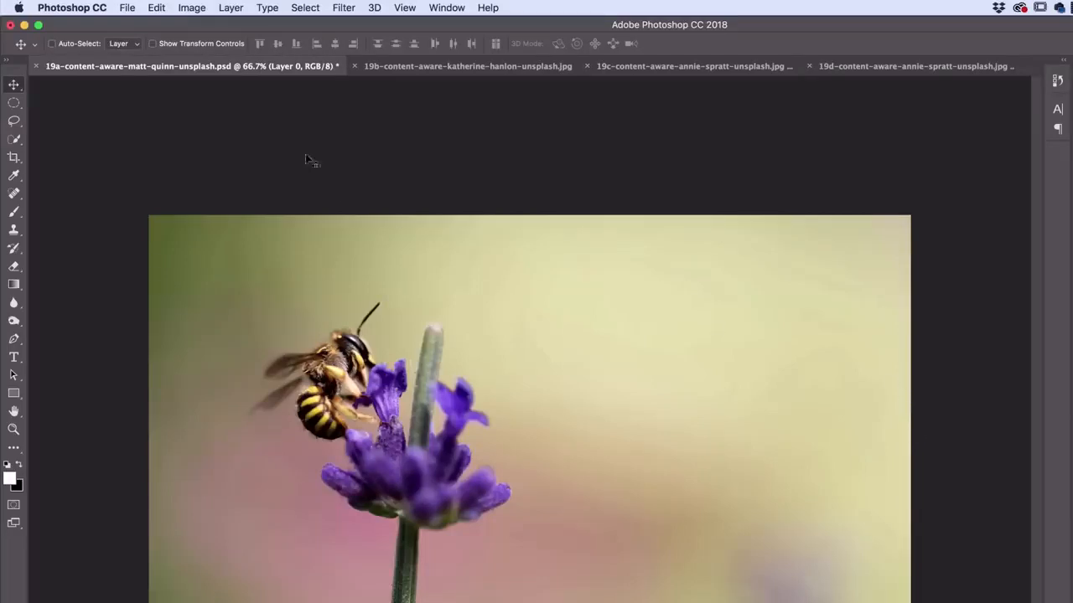
{"action": "left_click", "coordinate": [442, 66]}
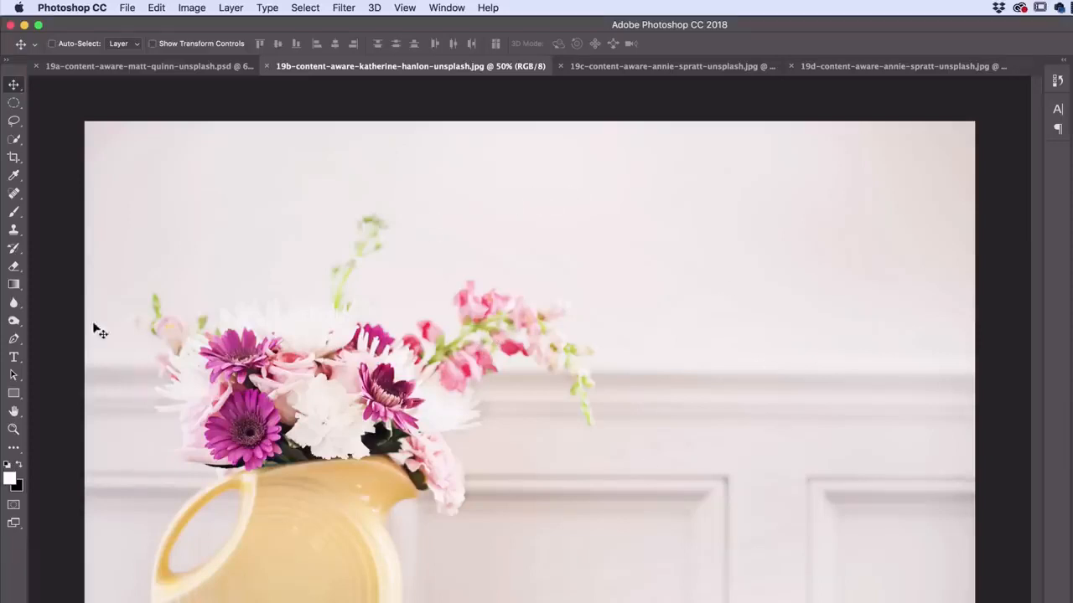
Try a tighter crop of the flower jug image from its upper-right corner
{"action": "left_click", "coordinate": [13, 157]}
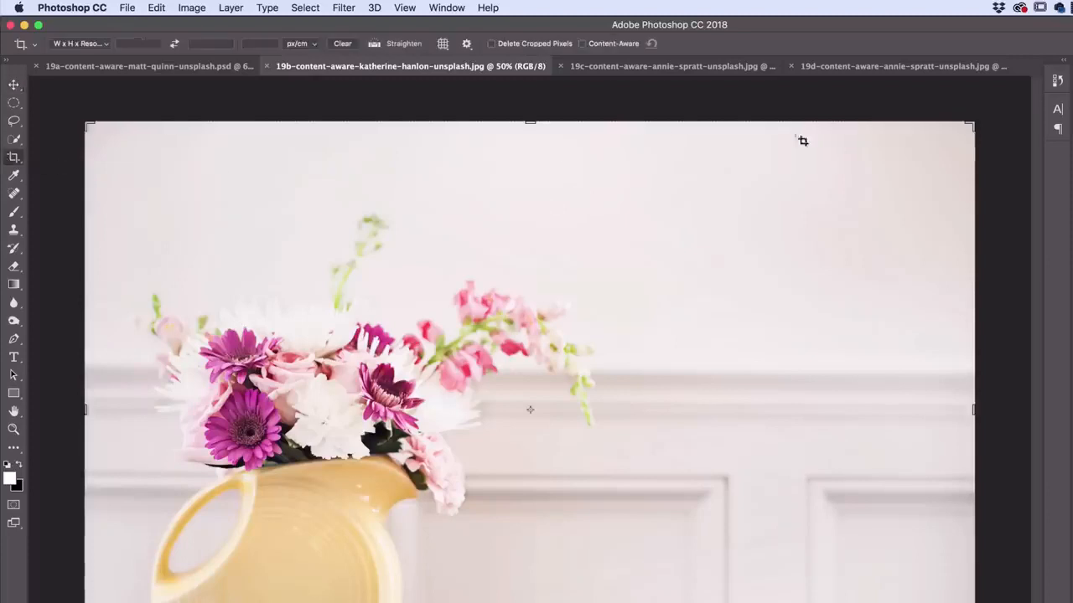
{"action": "left_click_drag", "start_coordinate": [965, 129], "coordinate": [732, 237]}
{"action": "key", "text": "Escape"}
{"action": "key", "text": "v"}
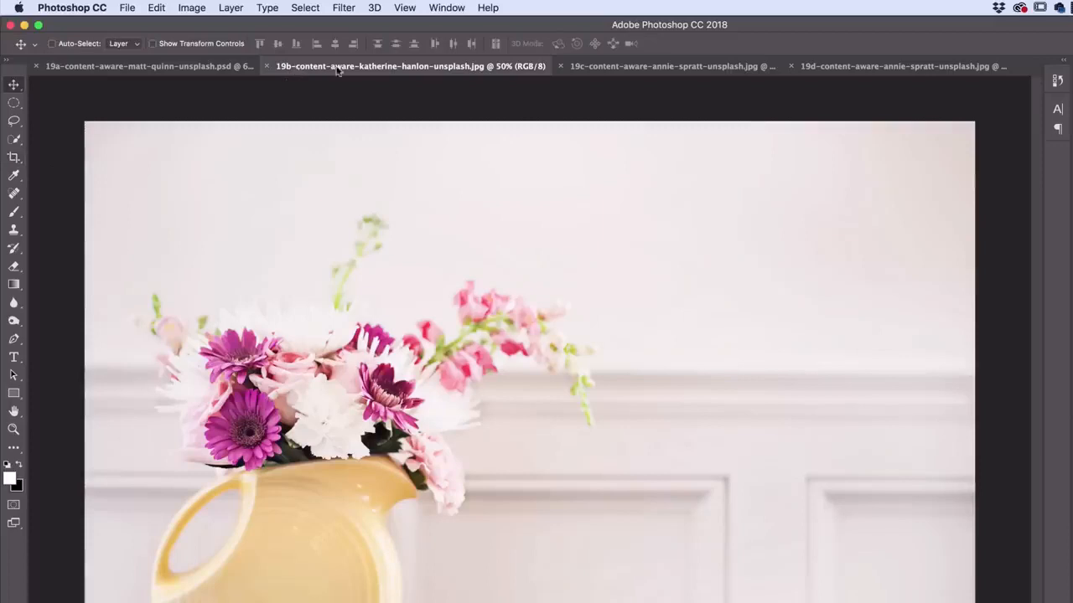
Convert the locked Background of the flower jug image into a regular layer named Helen
{"action": "left_click", "coordinate": [157, 8]}
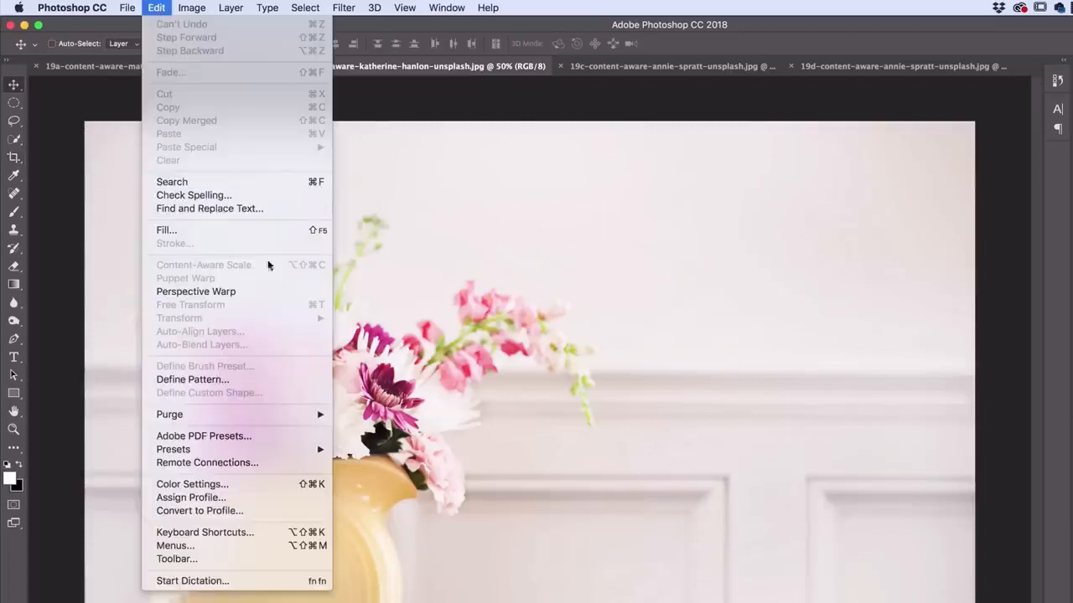
{"action": "key", "text": "Escape"}
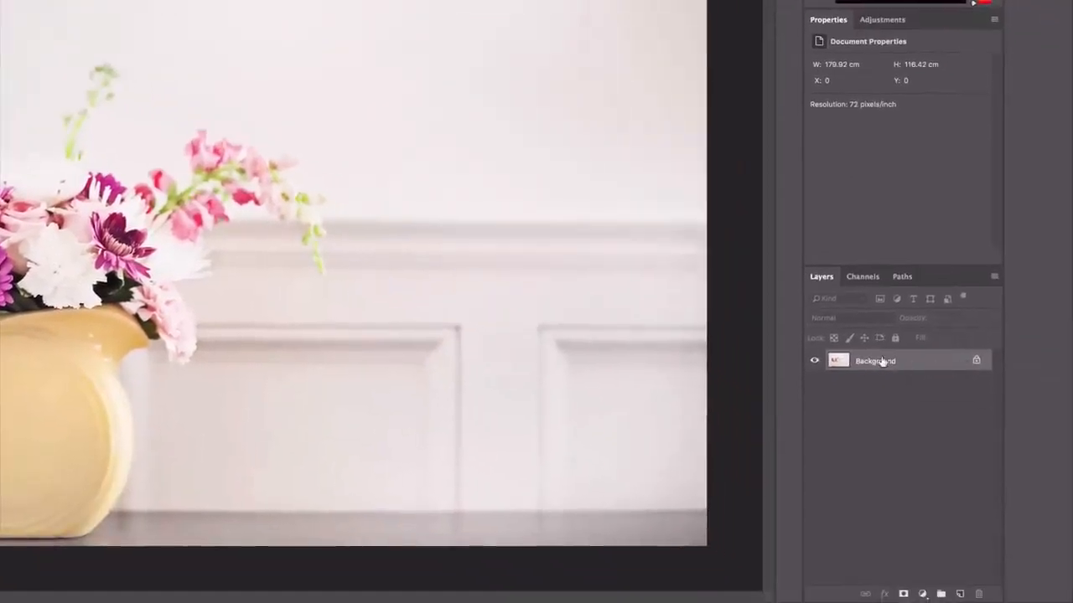
{"action": "double_click", "coordinate": [886, 363]}
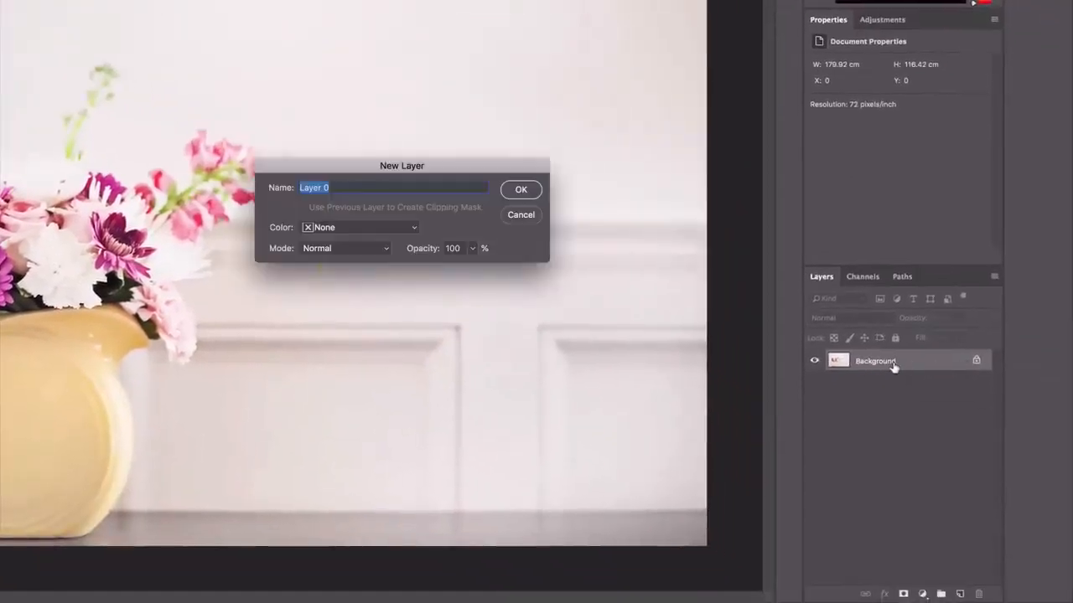
{"action": "type", "text": "Helen"}
{"action": "key", "text": "Return"}
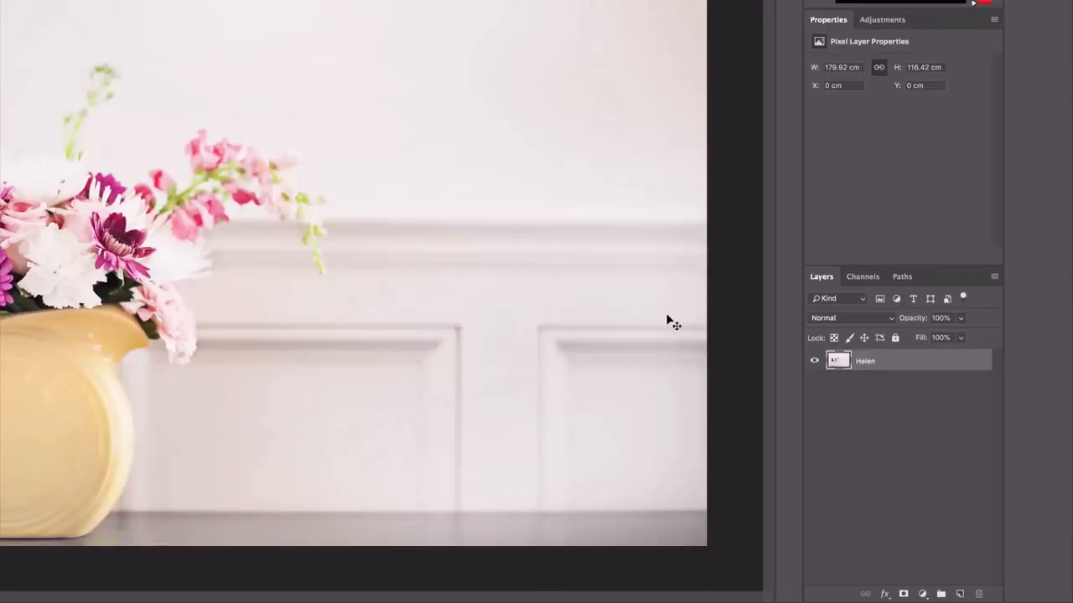
Zoom out to 25% on the flower jug image and activate the Crop tool
{"action": "key", "text": "ctrl+minus"}
{"action": "key", "text": "ctrl+minus"}
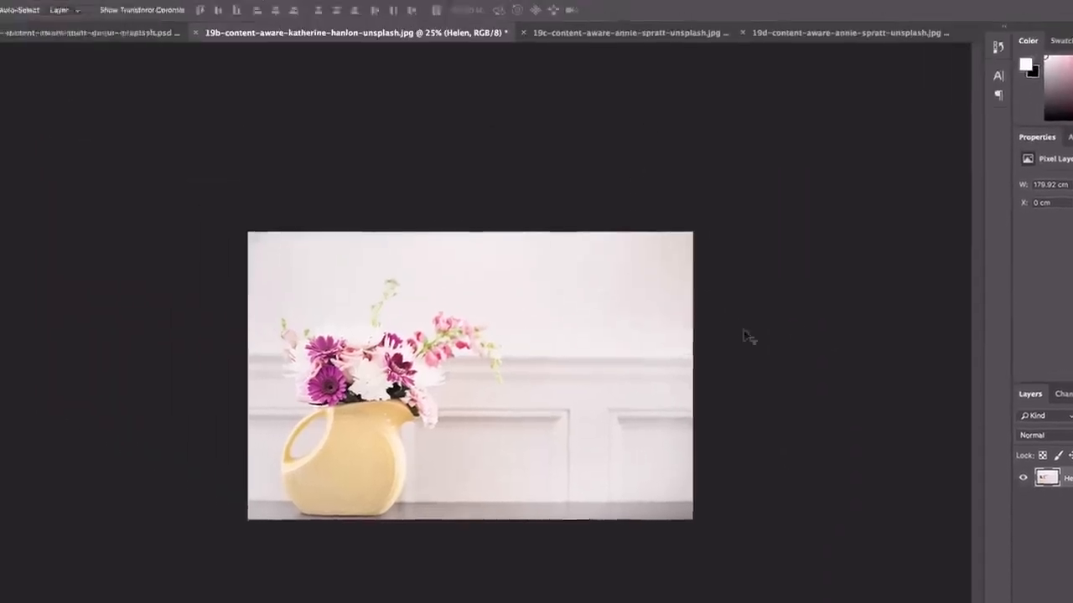
{"action": "left_click", "coordinate": [15, 158]}
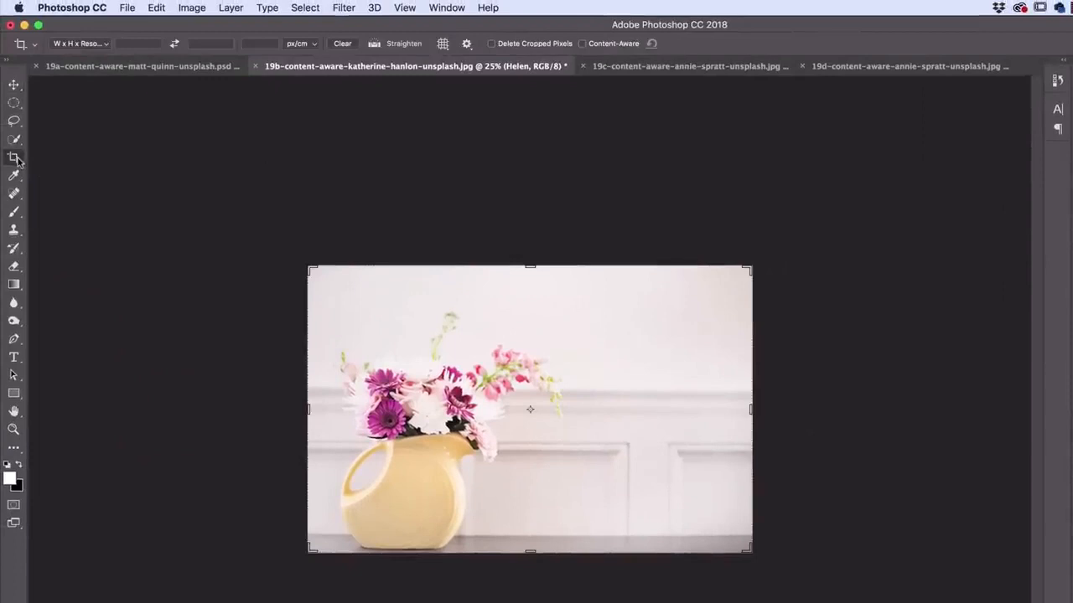
Compare the bee image with its content-aware scaling undone and redone, and return to the 19b image
{"action": "left_click", "coordinate": [174, 67]}
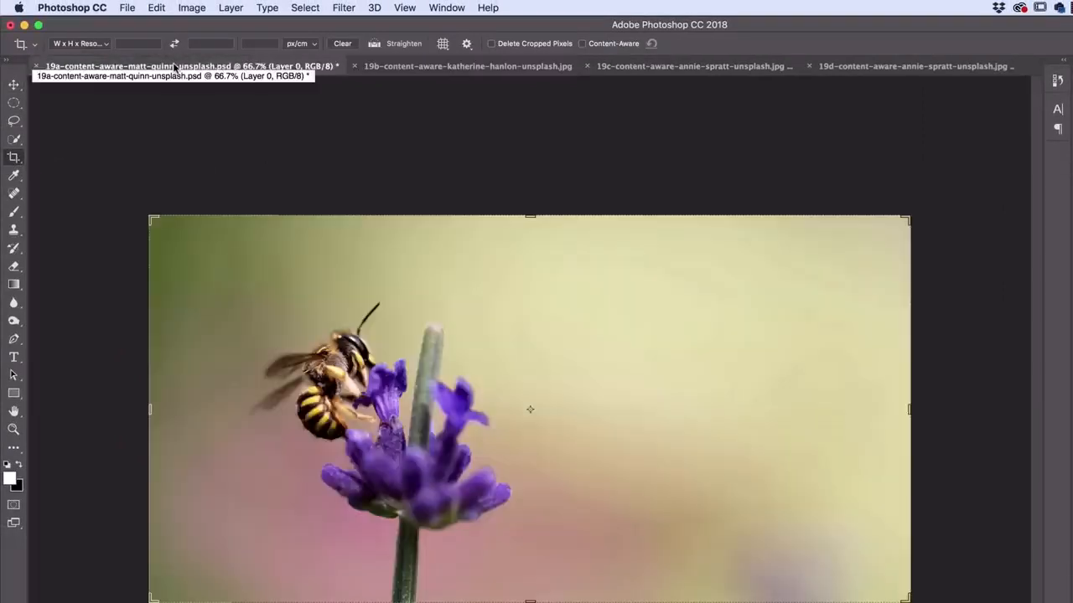
{"action": "key", "text": "super+z"}
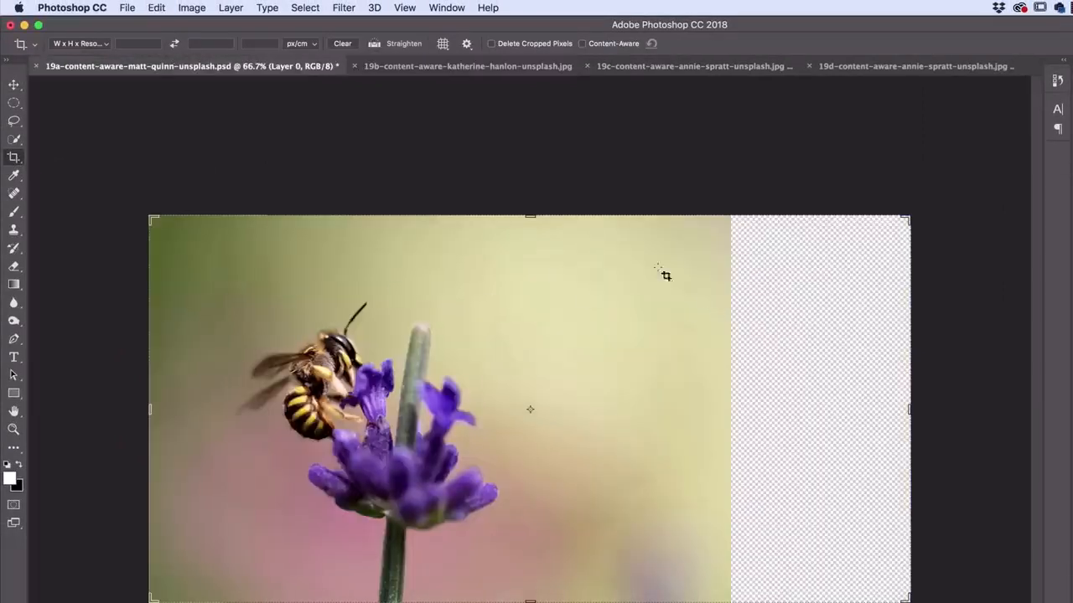
{"action": "key", "text": "super+z"}
{"action": "left_click", "coordinate": [428, 67]}
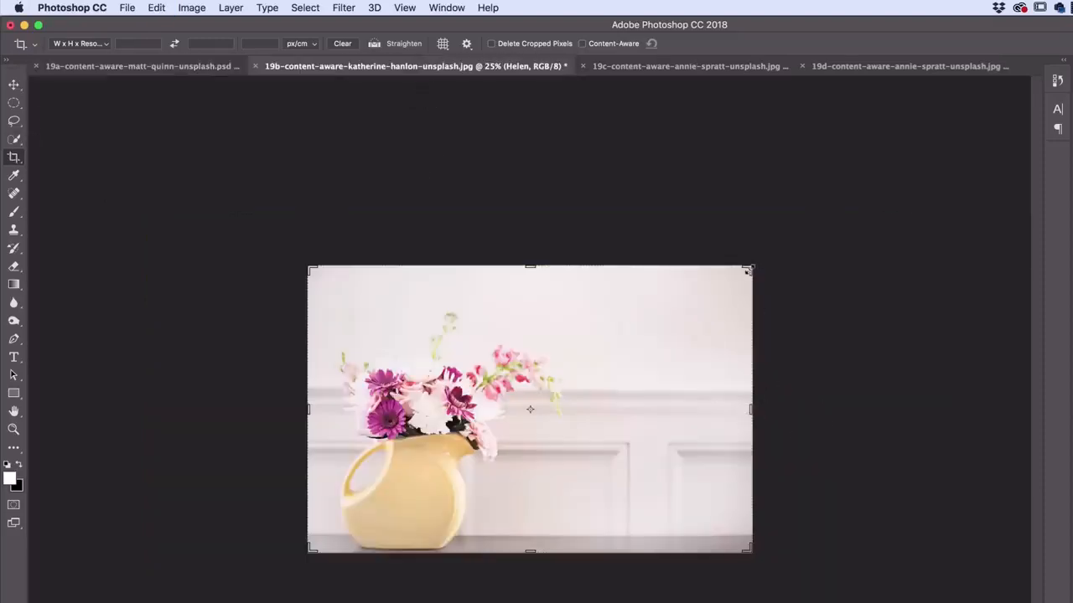
Extend the flower jug image's canvas to the right with the Crop tool to about 234 cm wide
{"action": "left_click_drag", "start_coordinate": [746, 271], "coordinate": [713, 309]}
{"action": "key", "text": "Escape"}
{"action": "left_click_drag", "start_coordinate": [747, 409], "coordinate": [858, 410]}
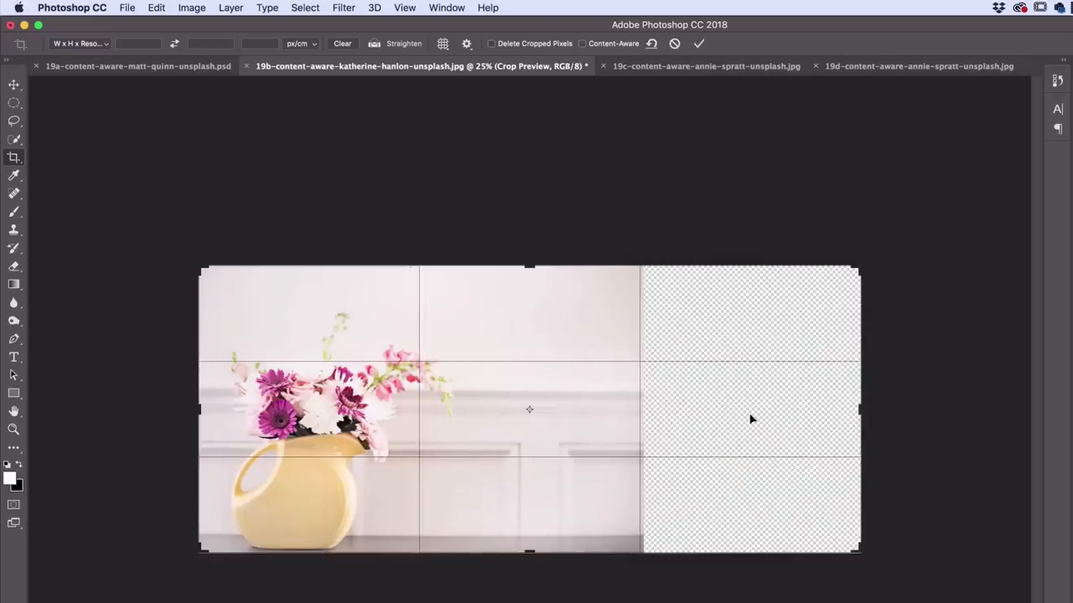
{"action": "left_click_drag", "start_coordinate": [856, 409], "coordinate": [814, 417]}
{"action": "key", "text": "Return"}
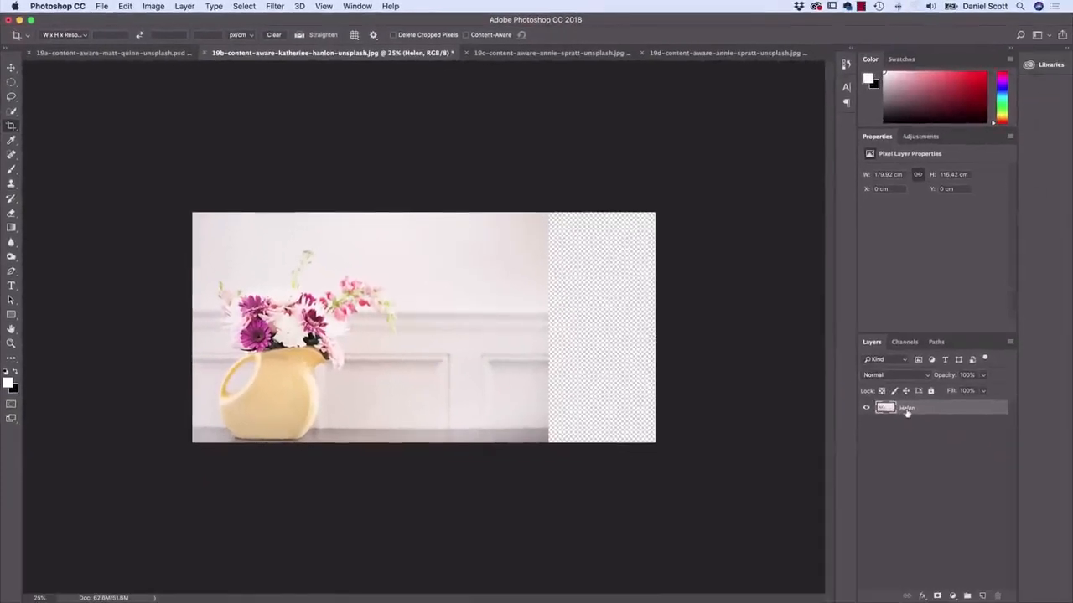
Widen the Helen layer to about 130% with Content-Aware Scale so the wall fills the empty canvas
{"action": "left_click", "coordinate": [124, 6]}
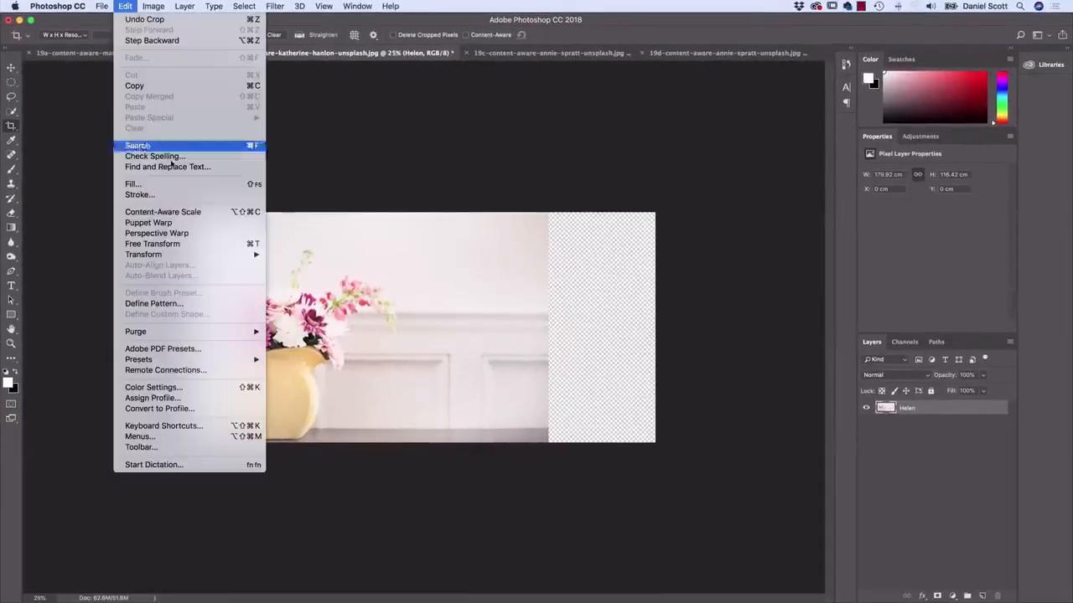
{"action": "left_click", "coordinate": [155, 215]}
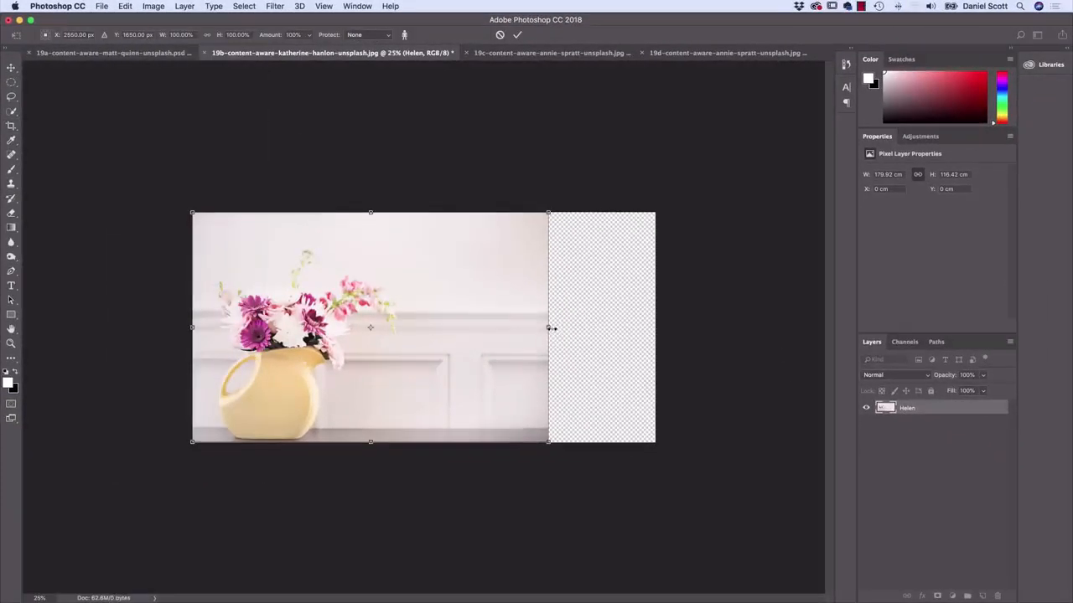
{"action": "left_click_drag", "start_coordinate": [551, 328], "coordinate": [656, 328]}
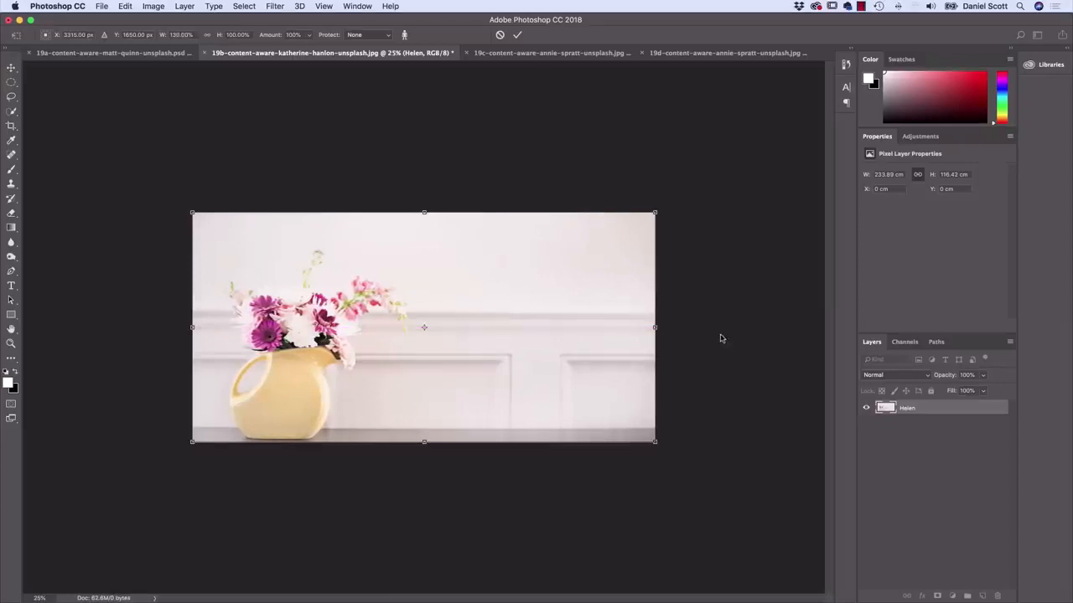
{"action": "key", "text": "Return"}
Extend the flower jug image's canvas upward by about 40% of its height with the Crop tool
{"action": "key", "text": "c"}
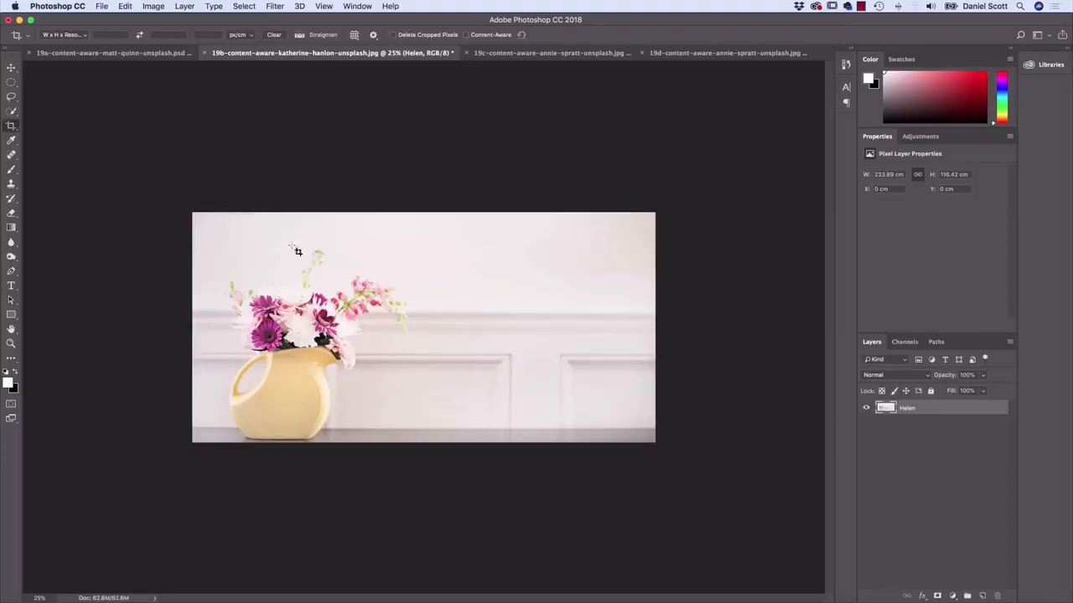
{"action": "left_click", "coordinate": [333, 256]}
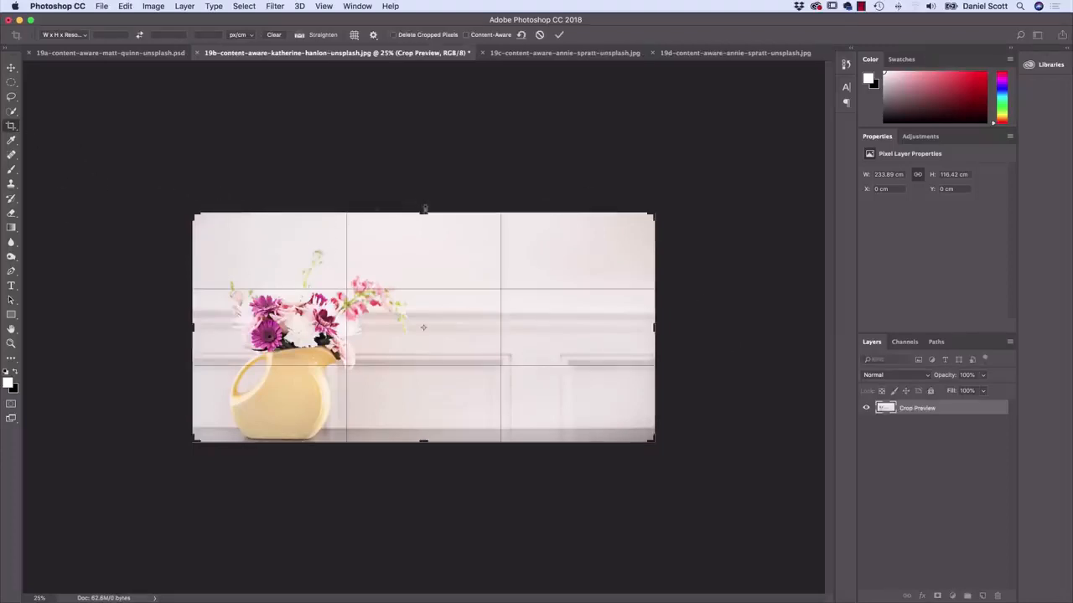
{"action": "left_click_drag", "start_coordinate": [424, 213], "coordinate": [425, 165]}
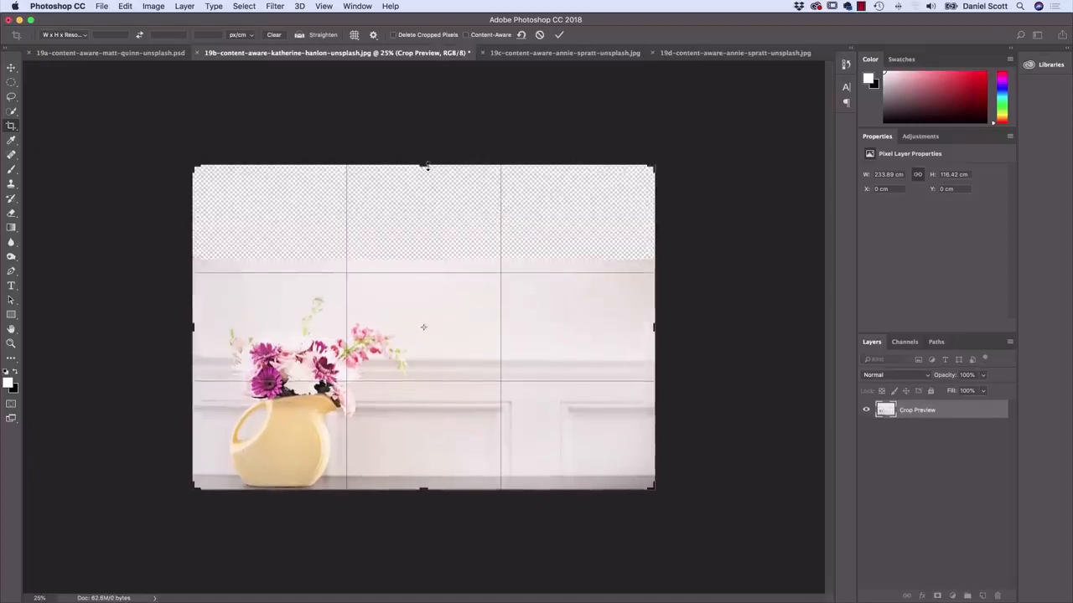
{"action": "key", "text": "Return"}
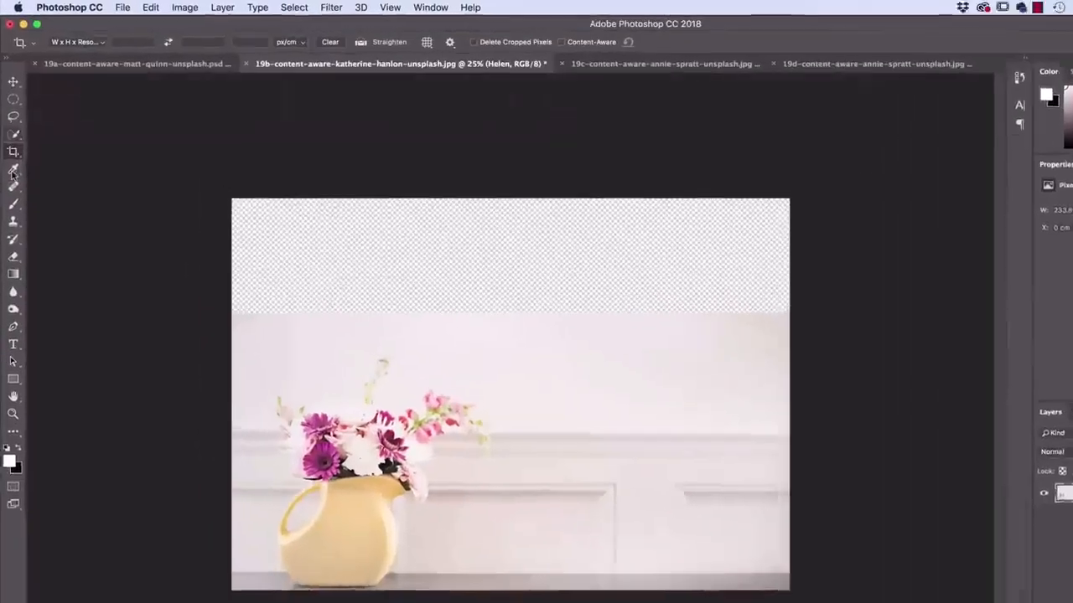
Stretch the flower jug layer upward to about 141% height with Content-Aware Scale so the wall fills the empty canvas
{"action": "left_click", "coordinate": [150, 7]}
{"action": "left_click", "coordinate": [201, 254]}
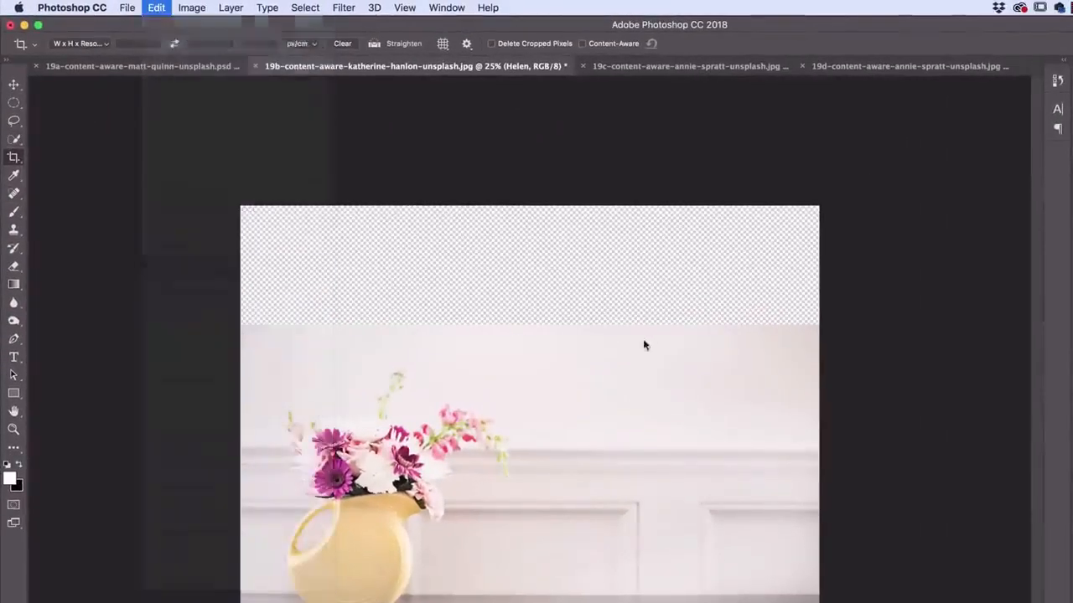
{"action": "left_click_drag", "start_coordinate": [530, 325], "coordinate": [527, 209]}
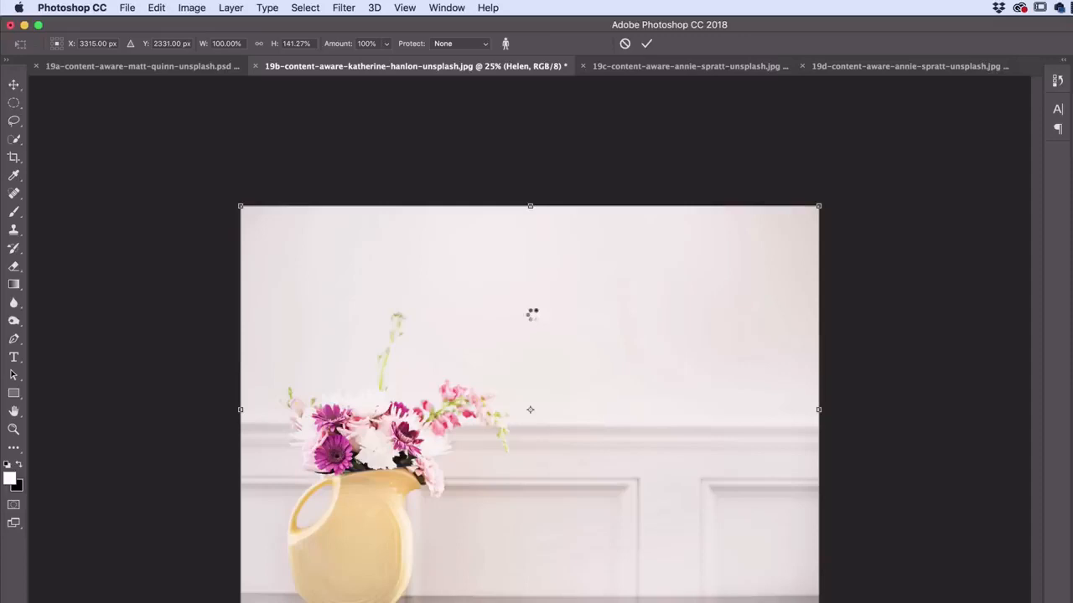
{"action": "key", "text": "c"}
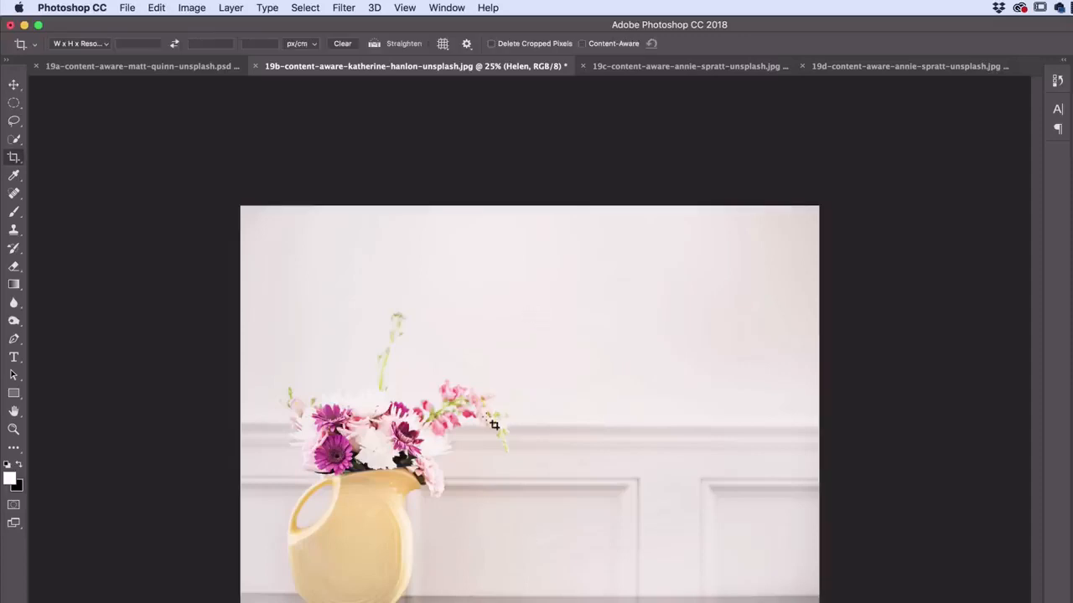
Switch to the 19c succulents image and convert its background into a regular layer named with the photographer's first name
{"action": "left_click", "coordinate": [656, 67]}
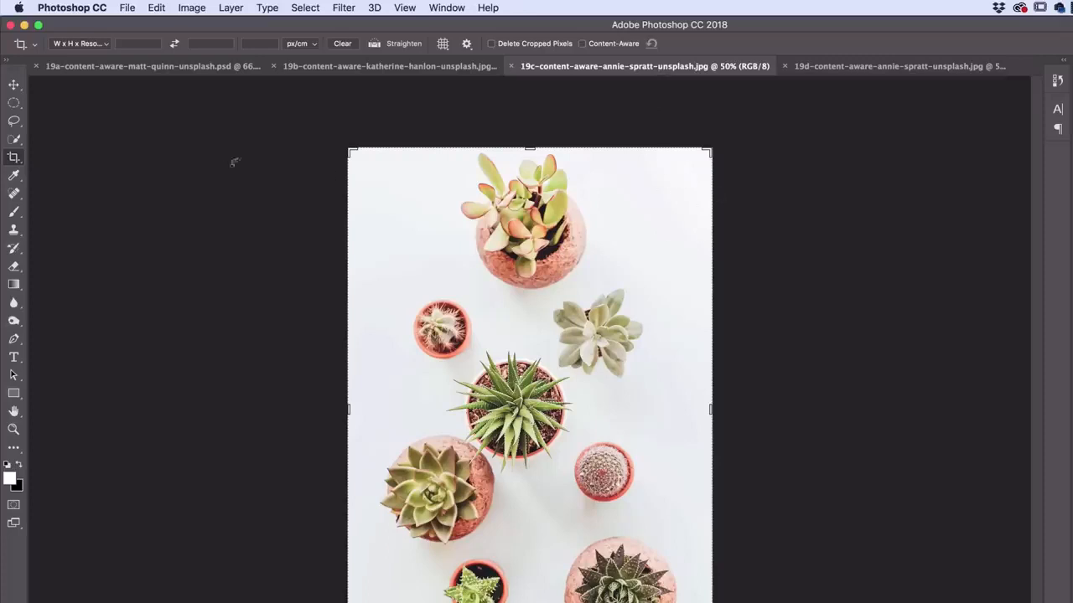
{"action": "left_click", "coordinate": [13, 84]}
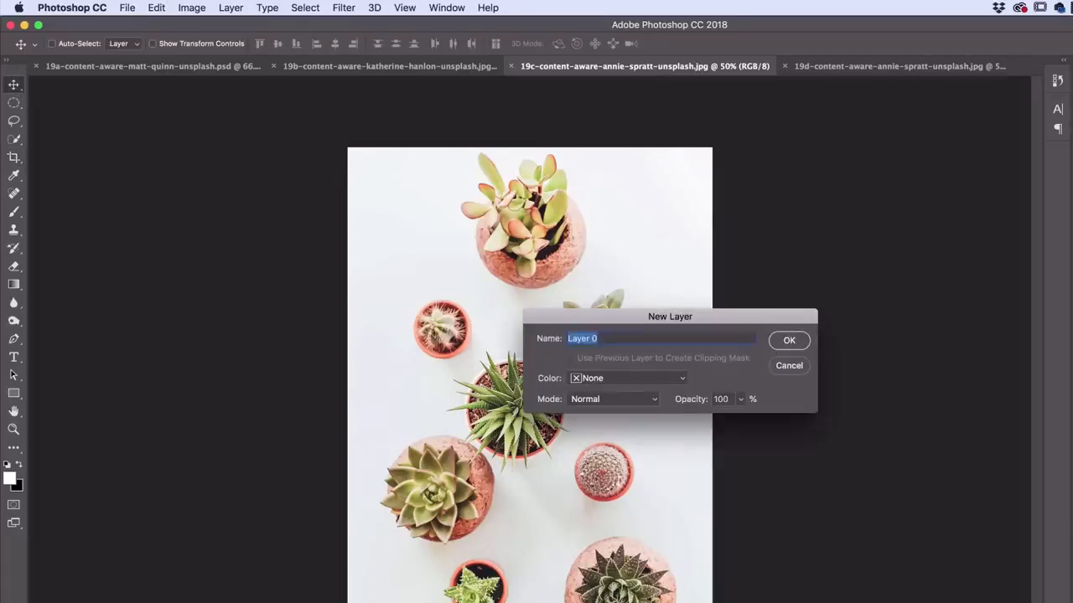
{"action": "type", "text": "Annie"}
{"action": "left_click", "coordinate": [789, 340]}
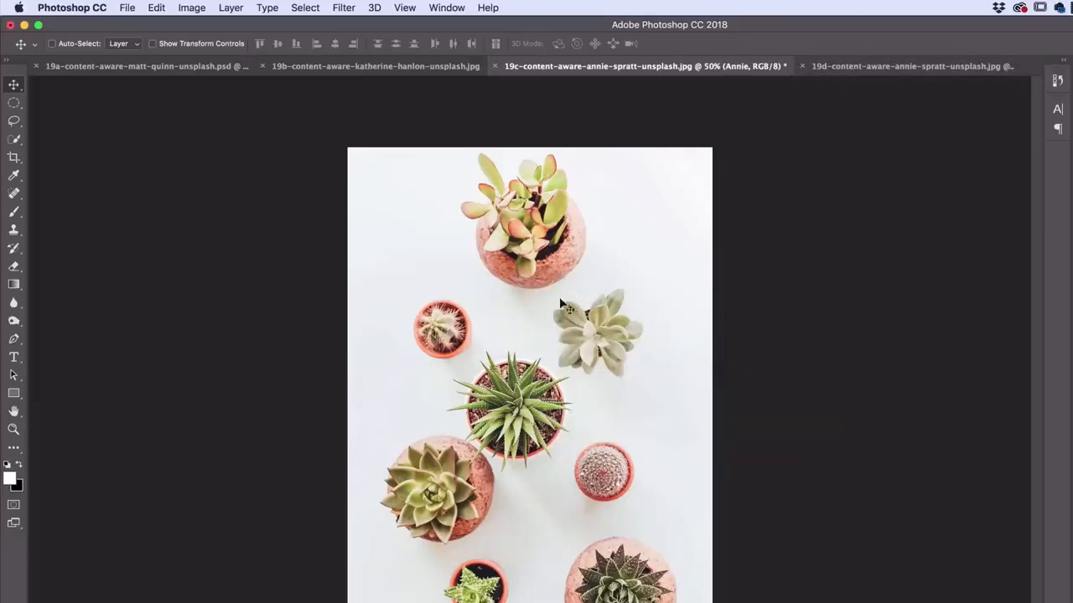
Shrink the succulents layer with Content-Aware Scale to about 76% width and 82% height, pulling in the right and top edges
{"action": "left_click", "coordinate": [156, 9]}
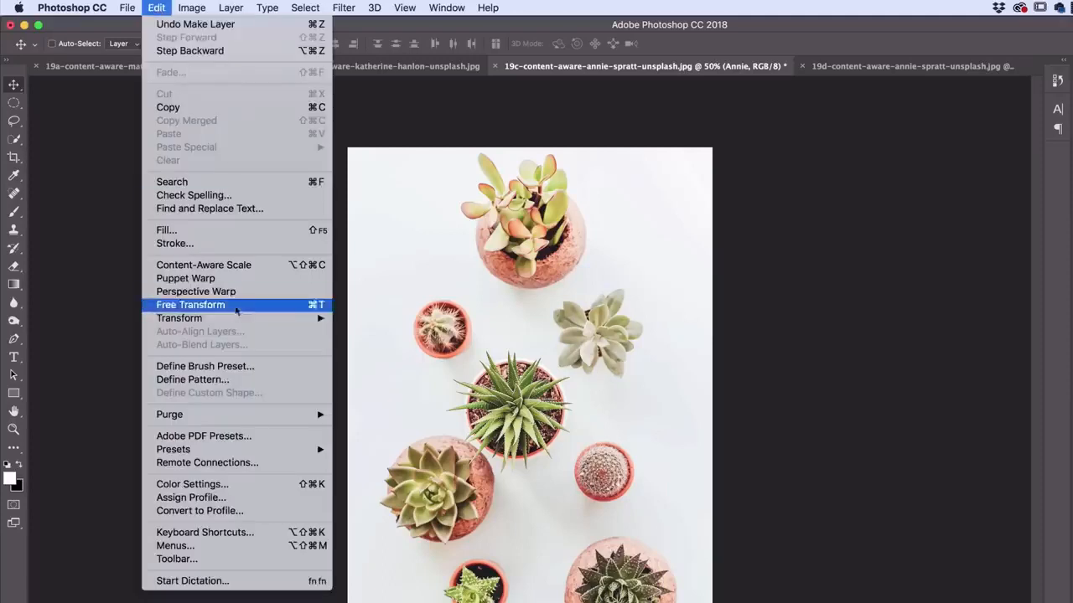
{"action": "left_click", "coordinate": [203, 265]}
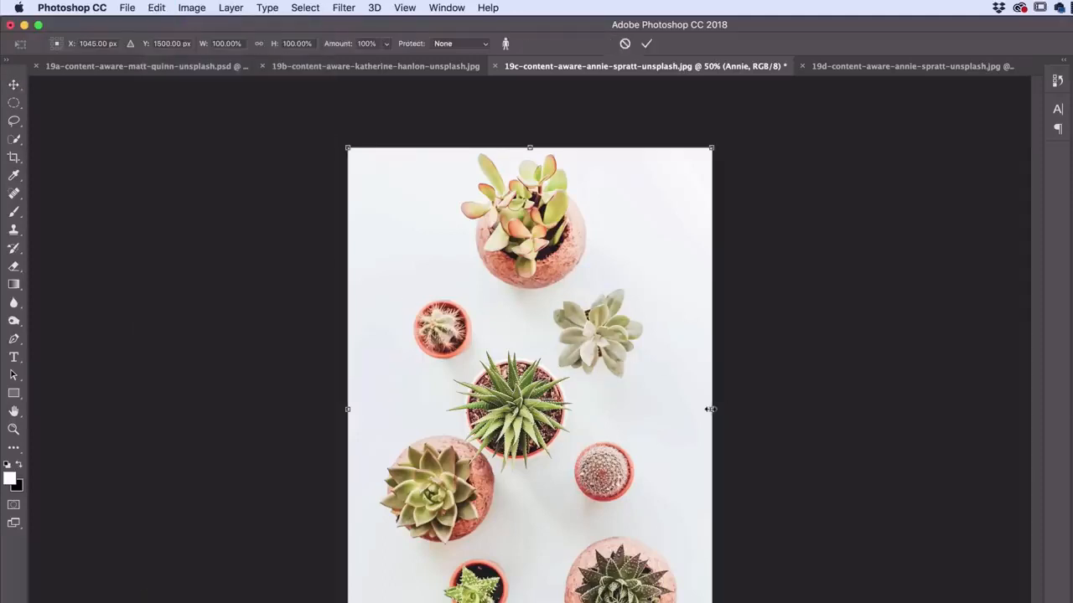
{"action": "left_click_drag", "start_coordinate": [712, 409], "coordinate": [624, 418]}
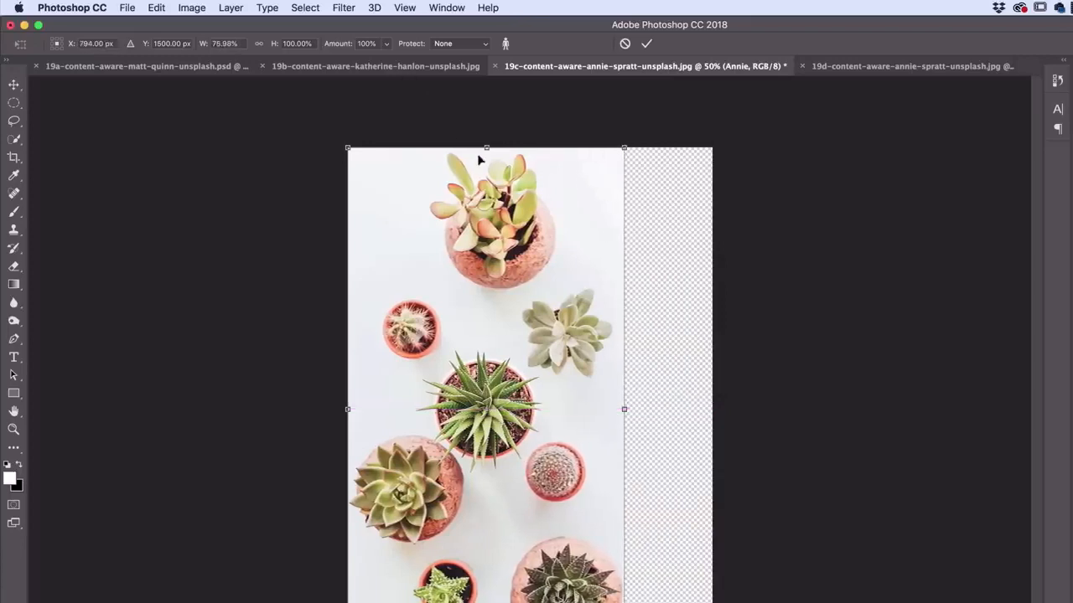
{"action": "left_click_drag", "start_coordinate": [485, 153], "coordinate": [494, 241]}
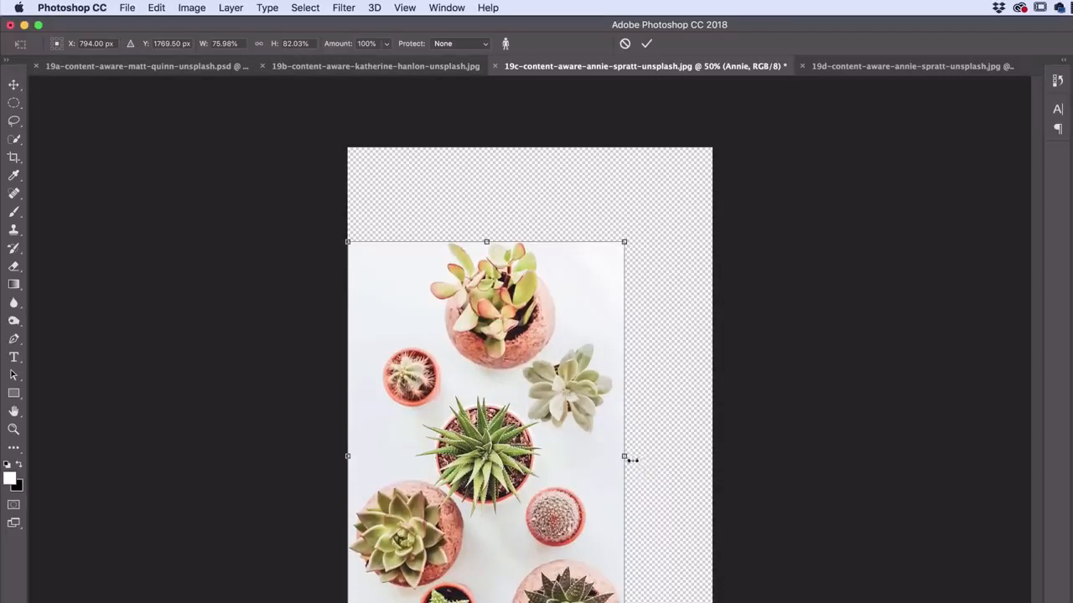
Widen the succulents layer to about 148%, reduce its height slightly further, apply the scaling, and move the layer up and left
{"action": "left_click_drag", "start_coordinate": [626, 456], "coordinate": [888, 459]}
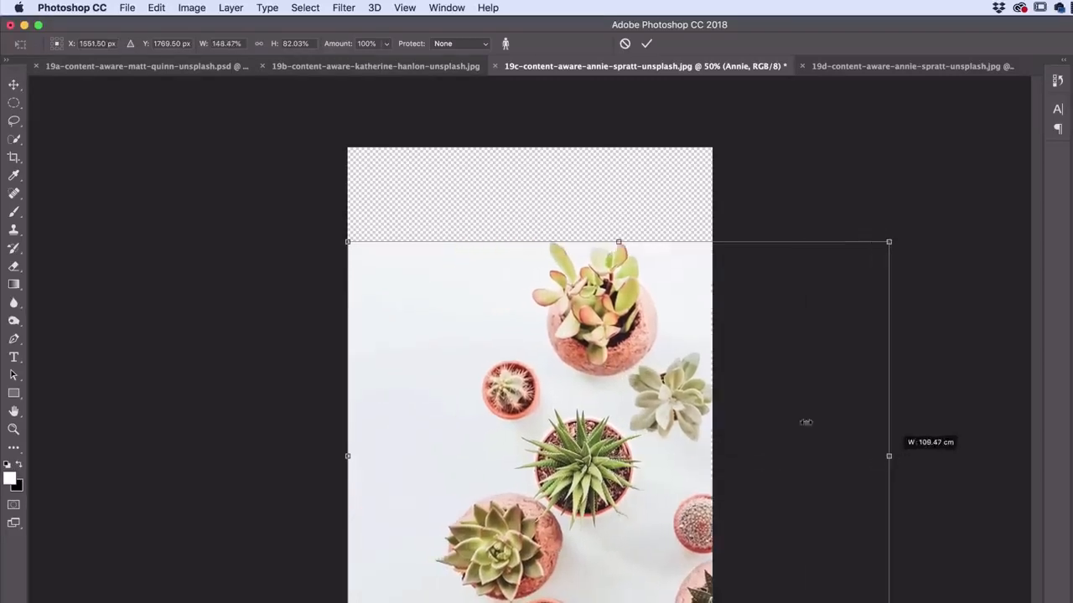
{"action": "left_click_drag", "start_coordinate": [618, 242], "coordinate": [620, 276]}
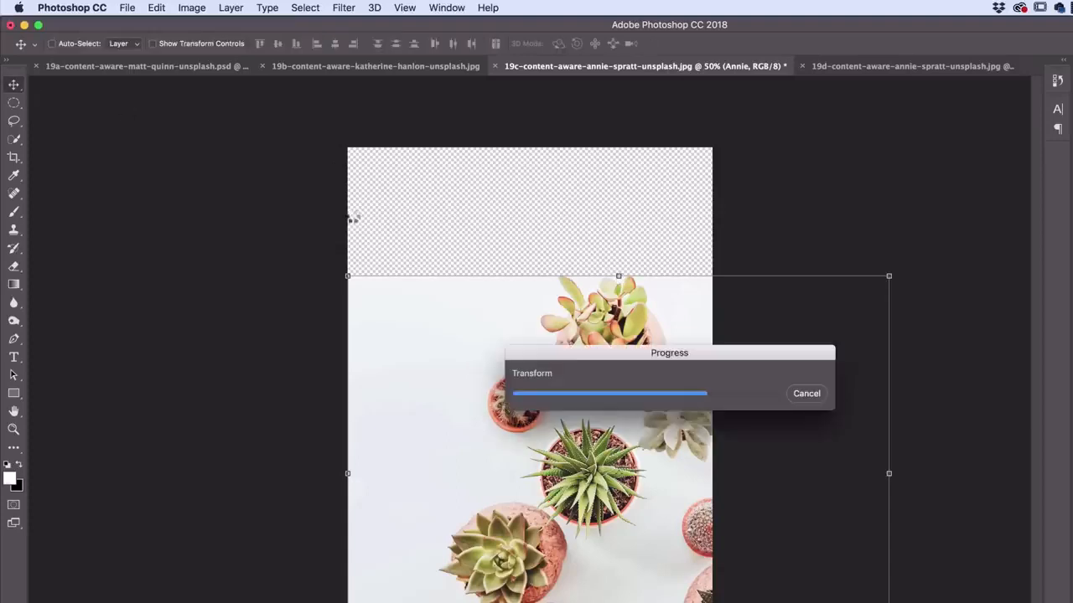
{"action": "left_click_drag", "start_coordinate": [570, 420], "coordinate": [482, 373]}
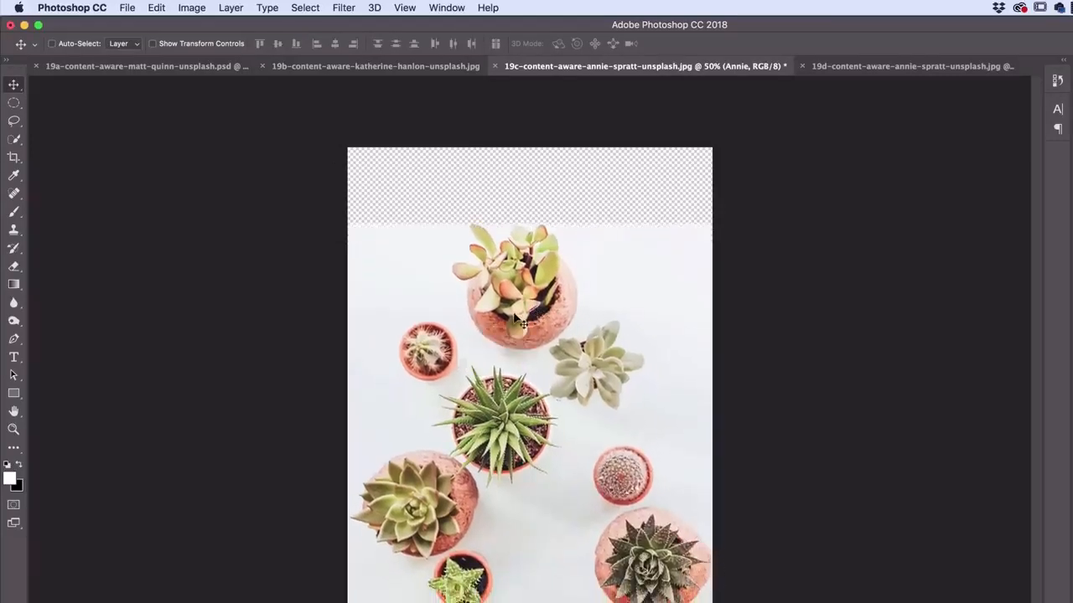
Switch to the 19d basket and scissors image and extend its canvas to the right by about 48% with the Crop tool
{"action": "left_click", "coordinate": [865, 66]}
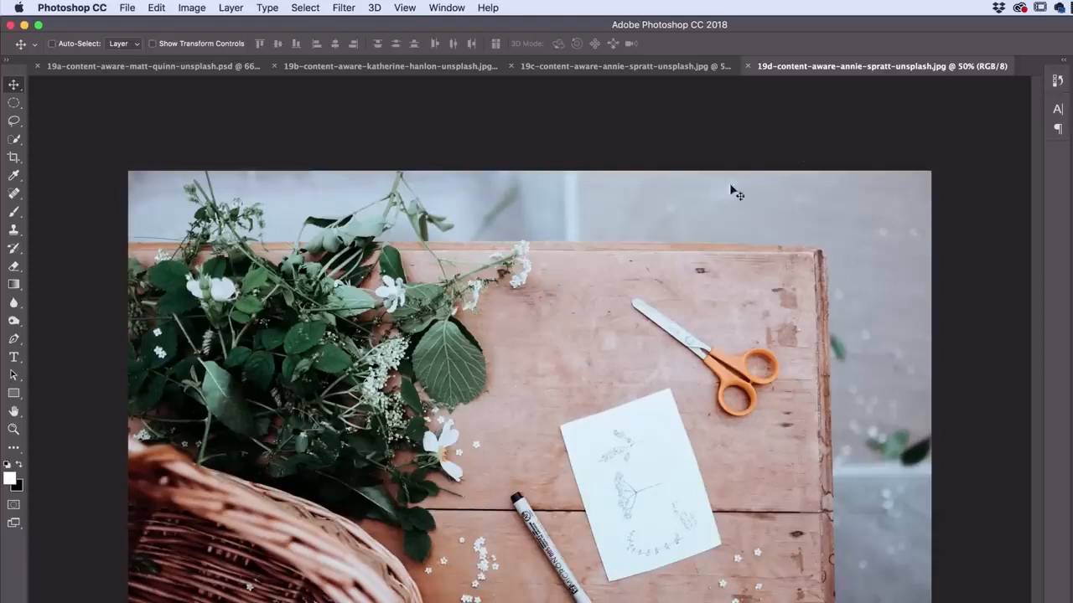
{"action": "key", "text": "super+minus"}
{"action": "key", "text": "super+minus"}
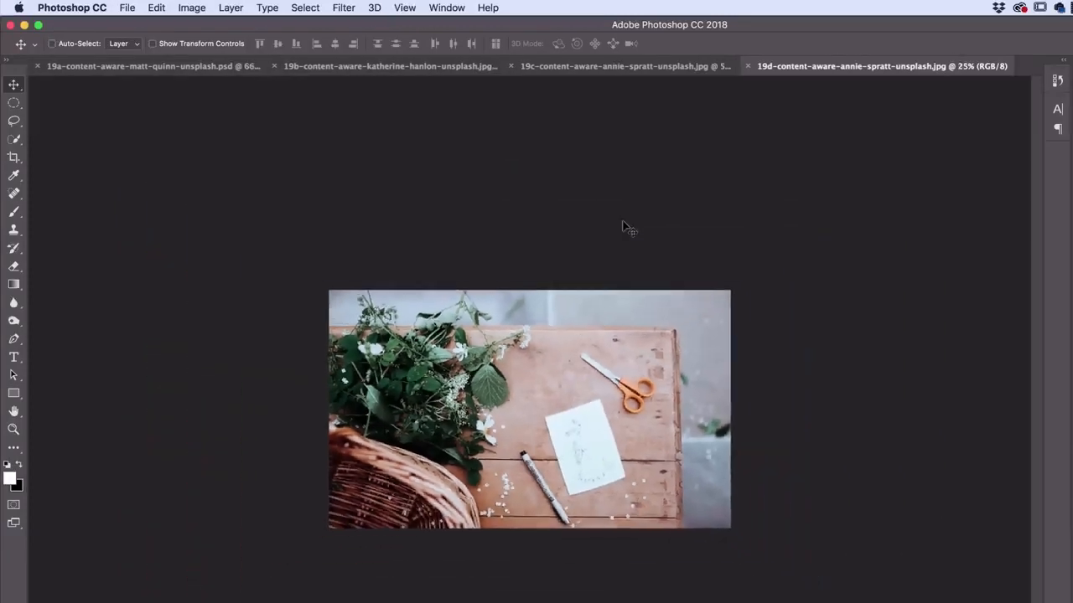
{"action": "left_click", "coordinate": [13, 157]}
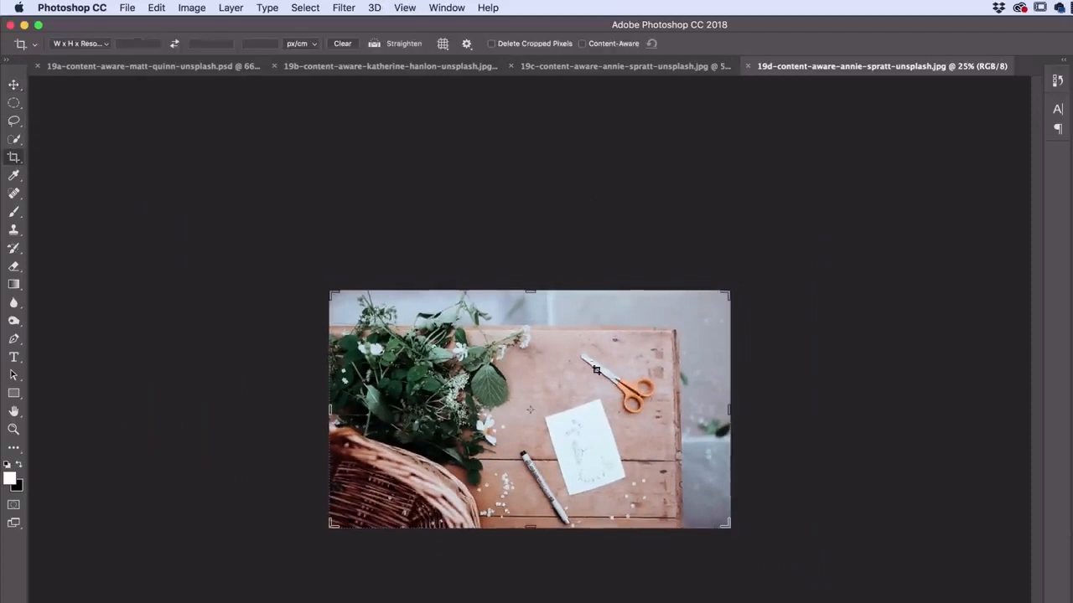
{"action": "left_click_drag", "start_coordinate": [730, 410], "coordinate": [830, 423]}
{"action": "key", "text": "Return"}
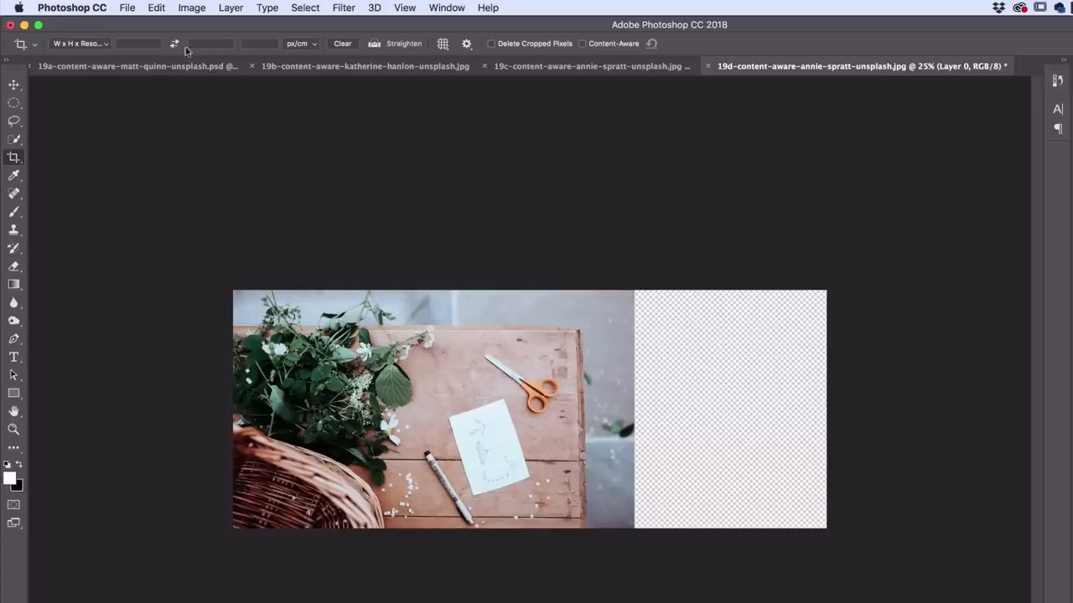
Try to widen the 19d image layer to about 148% with Content-Aware Scale to fill the empty canvas
{"action": "left_click", "coordinate": [157, 10]}
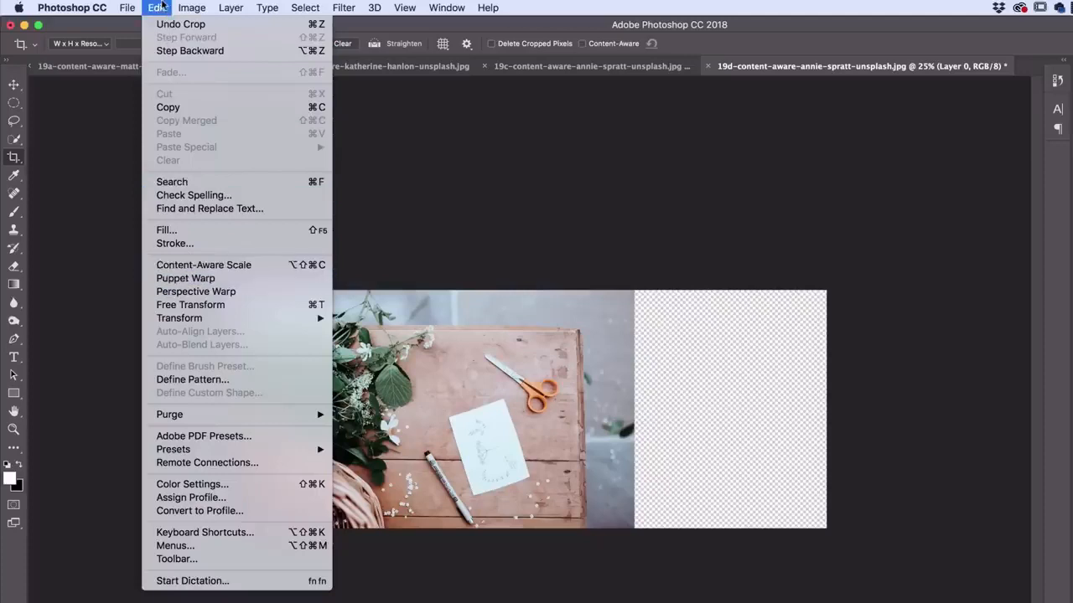
{"action": "left_click", "coordinate": [209, 264]}
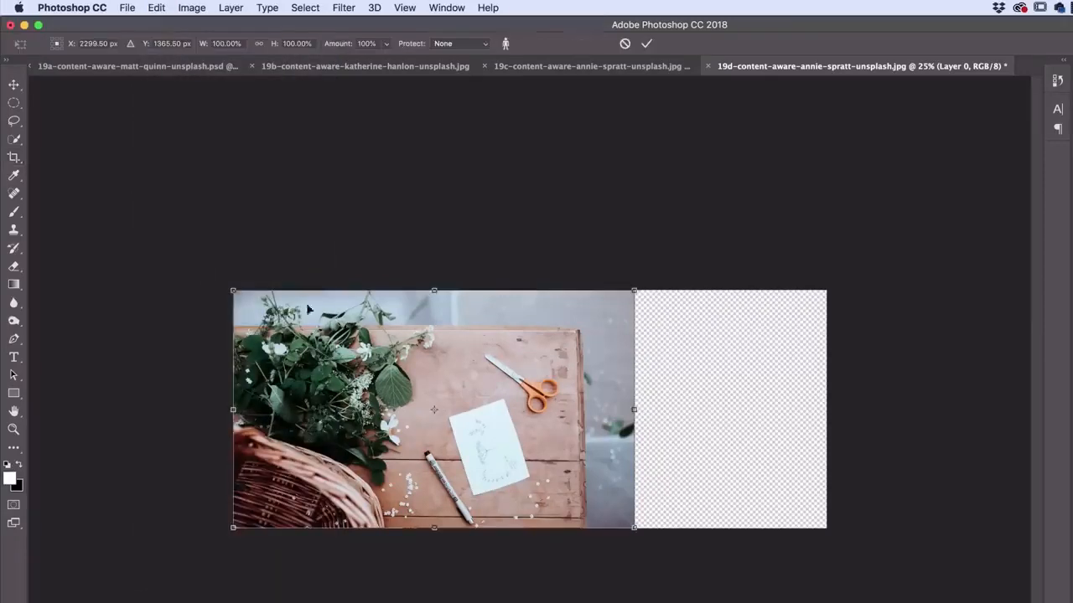
{"action": "left_click_drag", "start_coordinate": [632, 410], "coordinate": [824, 414]}
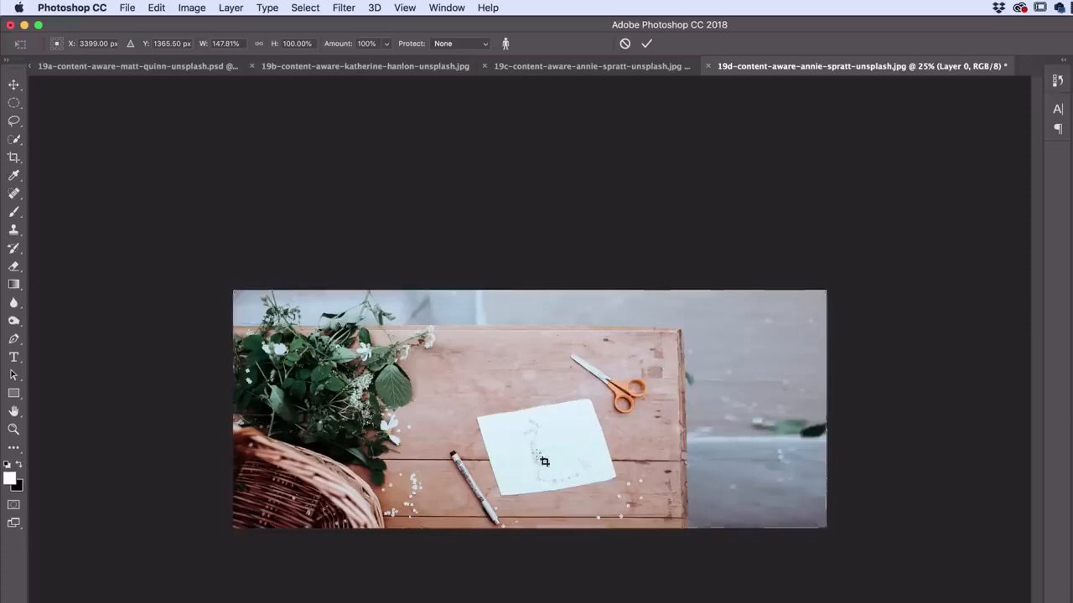
{"action": "key", "text": "Escape"}
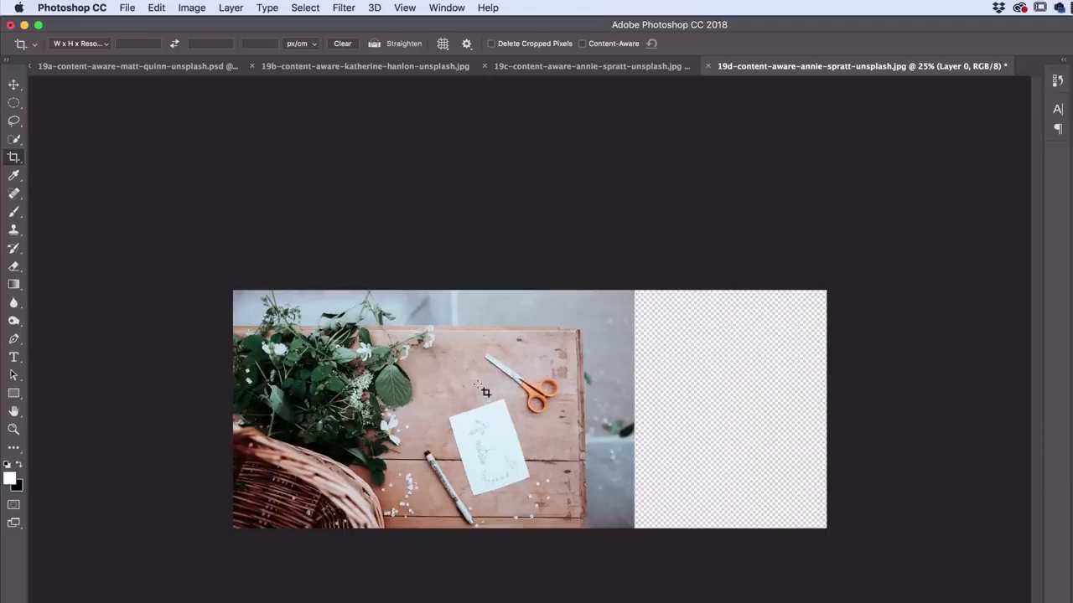
Select the white drawing card on the table with the Quick Selection tool
{"action": "left_click", "coordinate": [17, 140]}
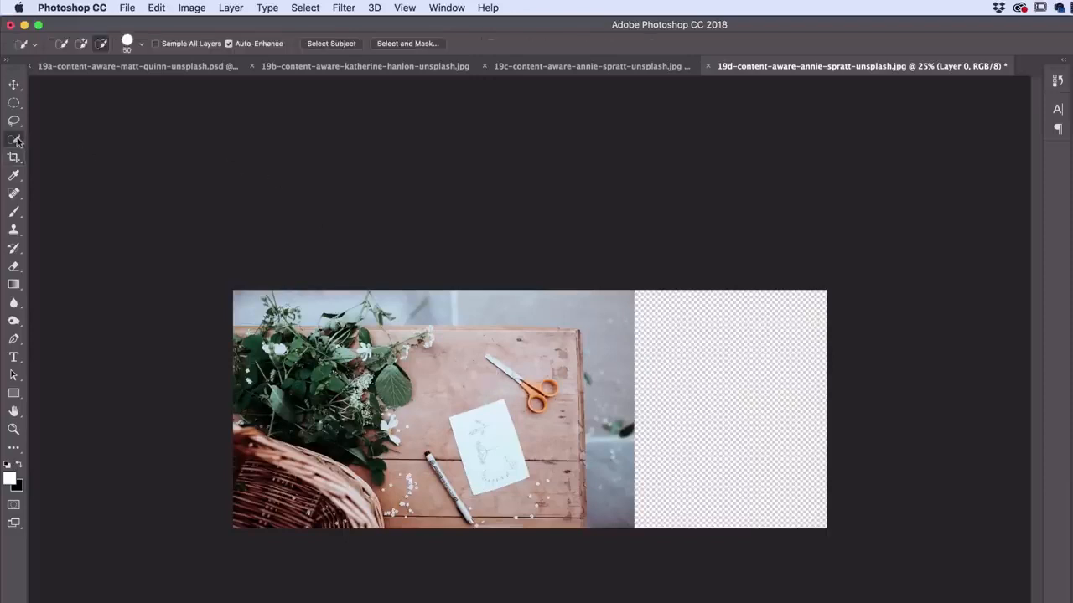
{"action": "left_click", "coordinate": [14, 102]}
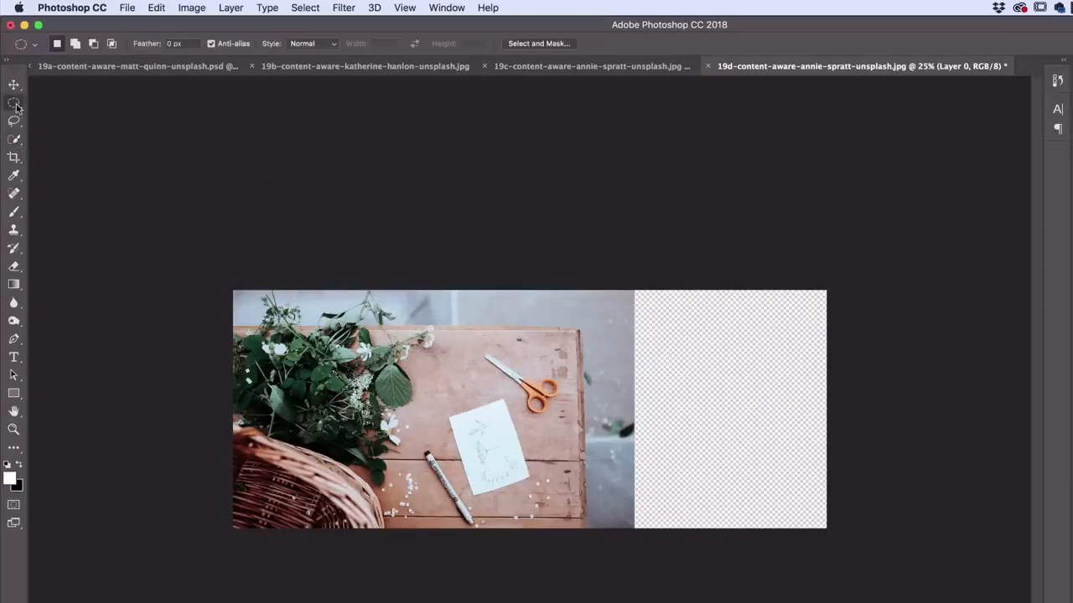
{"action": "right_click", "coordinate": [13, 103]}
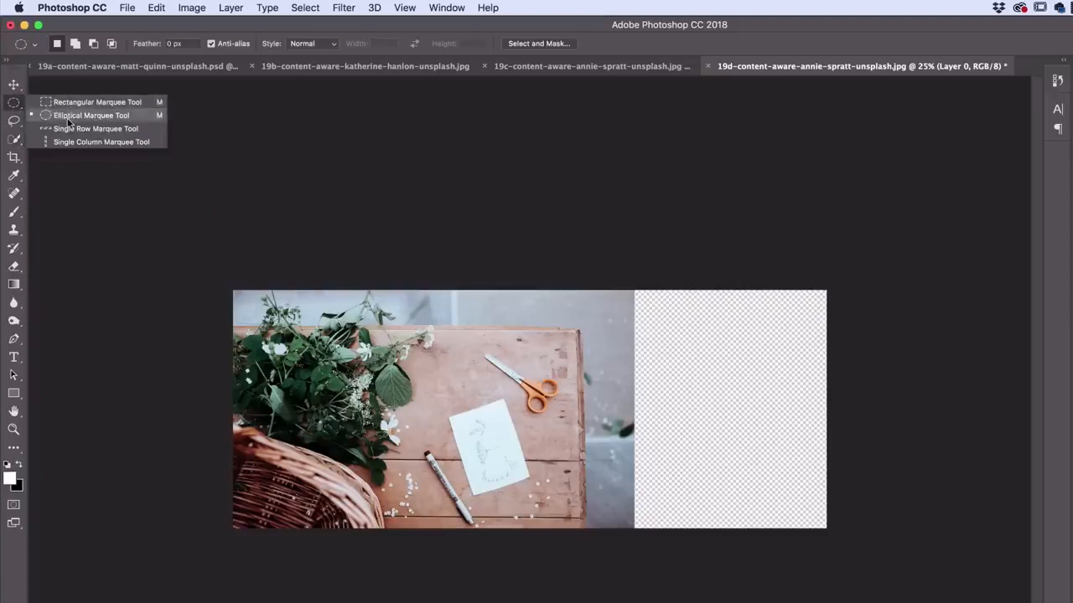
{"action": "left_click", "coordinate": [14, 139]}
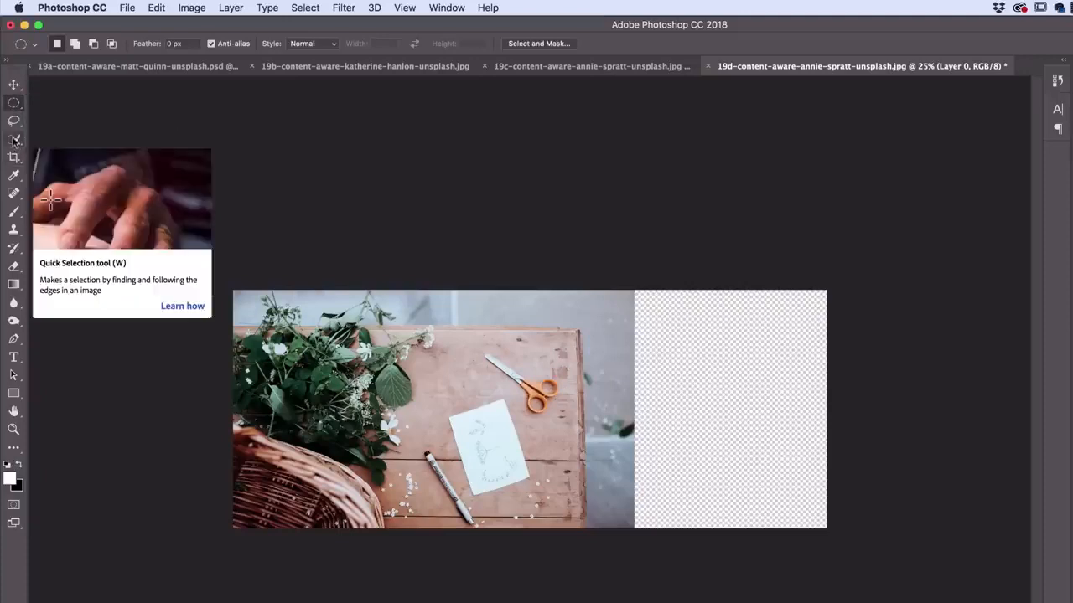
{"action": "left_click", "coordinate": [14, 140]}
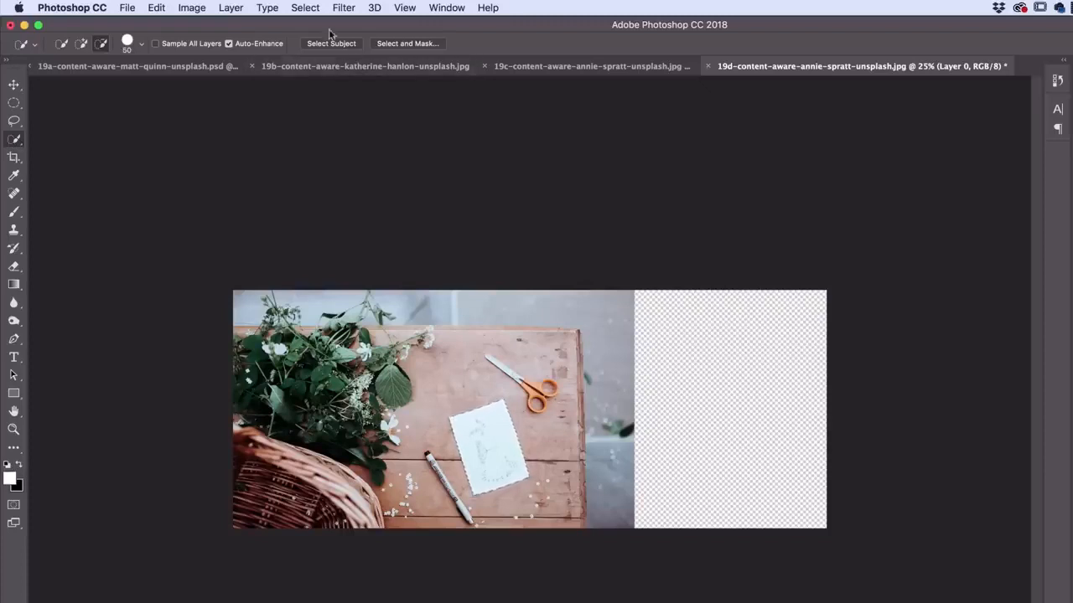
Save the card selection as a new channel named "A name" and deselect the card
{"action": "left_click", "coordinate": [302, 6]}
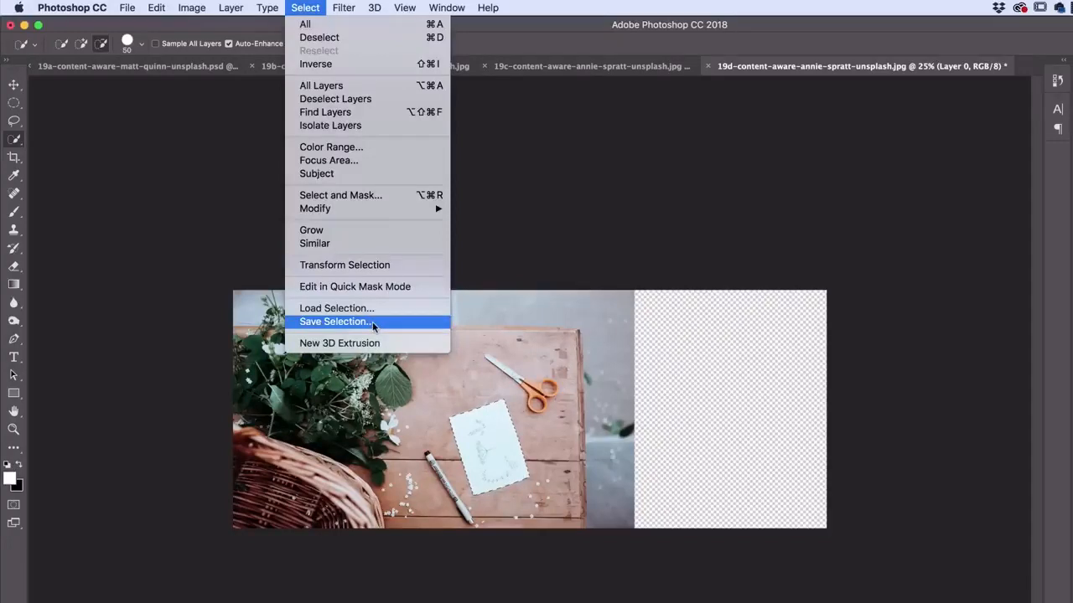
{"action": "left_click", "coordinate": [374, 326]}
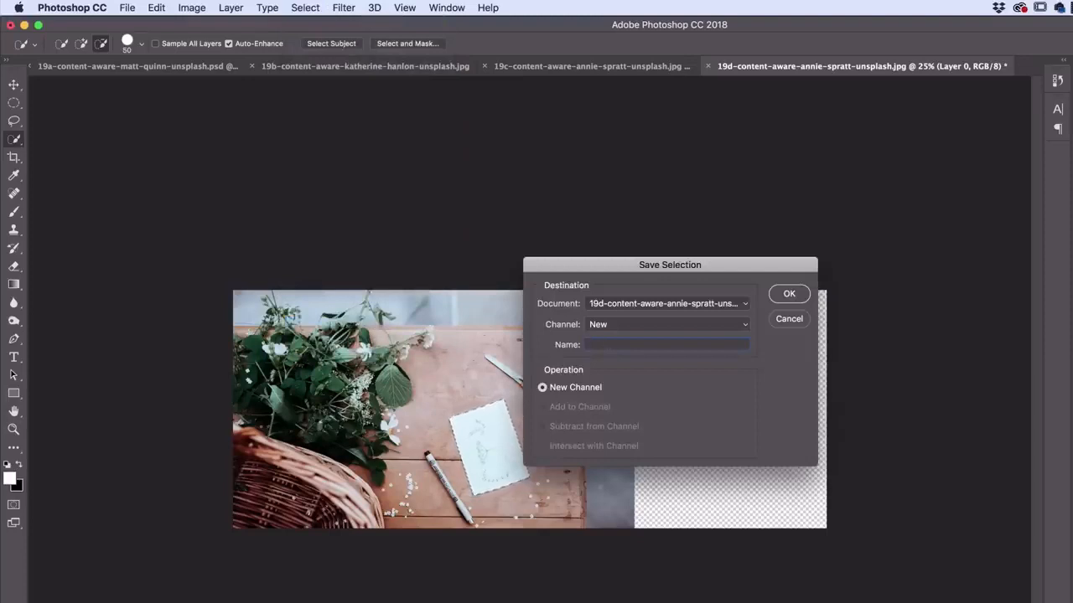
{"action": "type", "text": "A name"}
{"action": "left_click", "coordinate": [772, 294]}
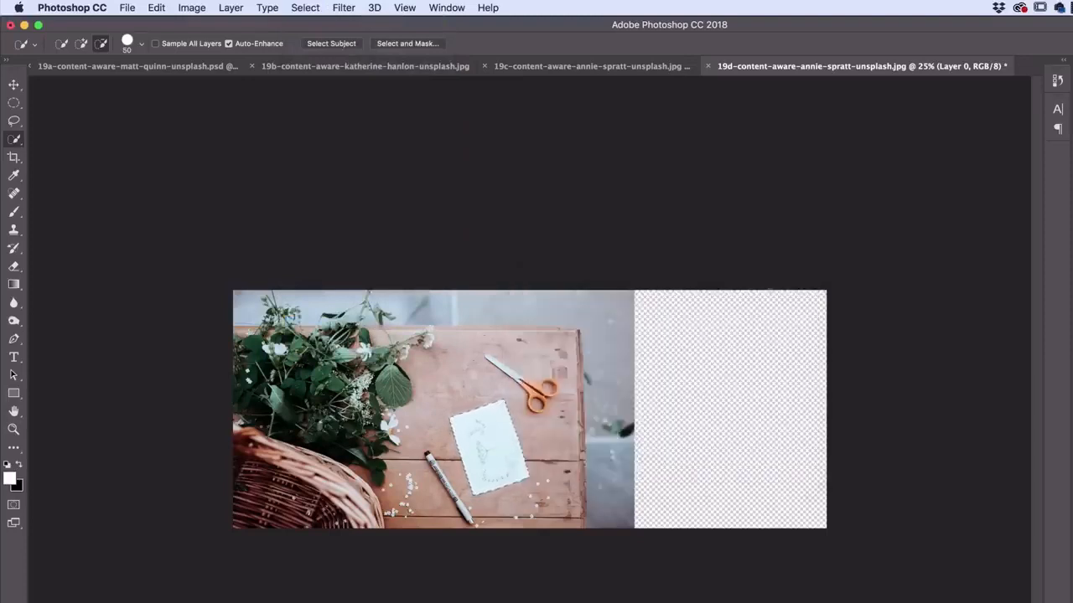
{"action": "left_click", "coordinate": [304, 8]}
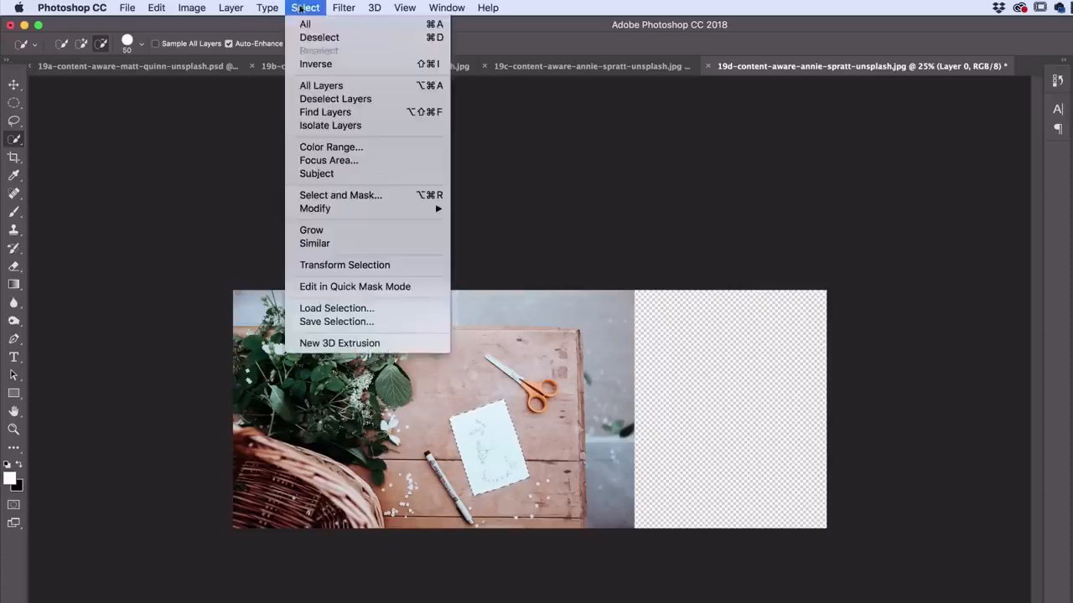
{"action": "left_click", "coordinate": [318, 34]}
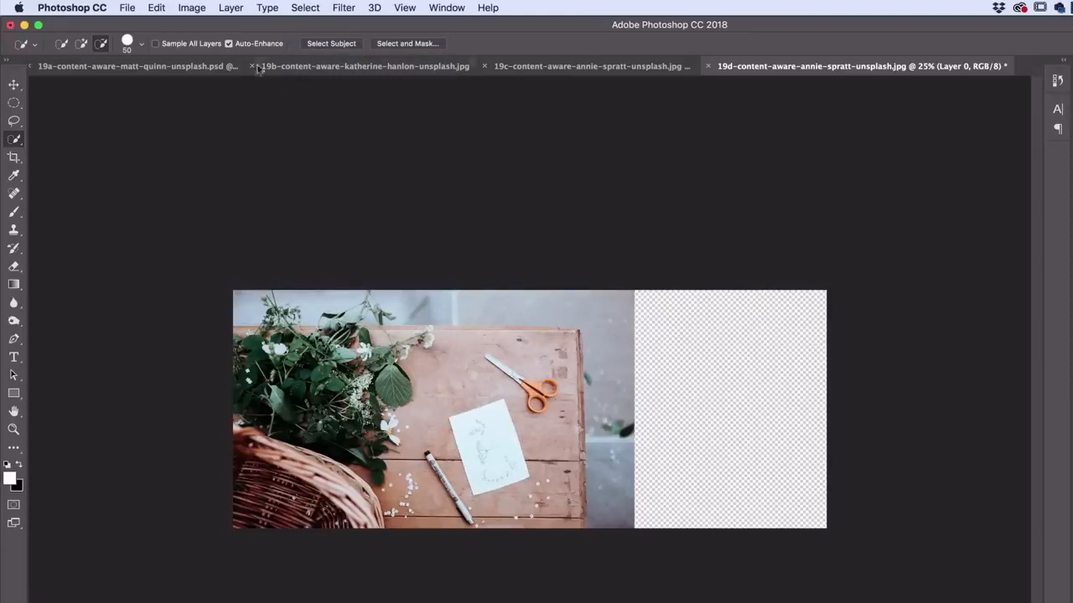
Widen the 19d image layer to about 148% with Content-Aware Scale, protecting the saved "A name" selection, to fill the empty canvas
{"action": "left_click", "coordinate": [159, 8]}
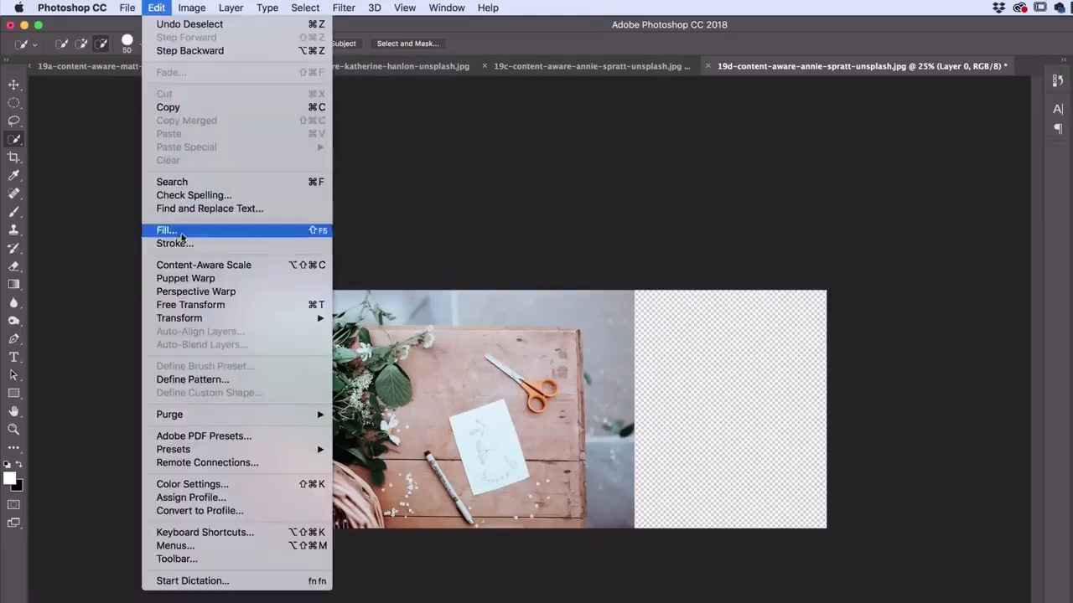
{"action": "left_click", "coordinate": [194, 265]}
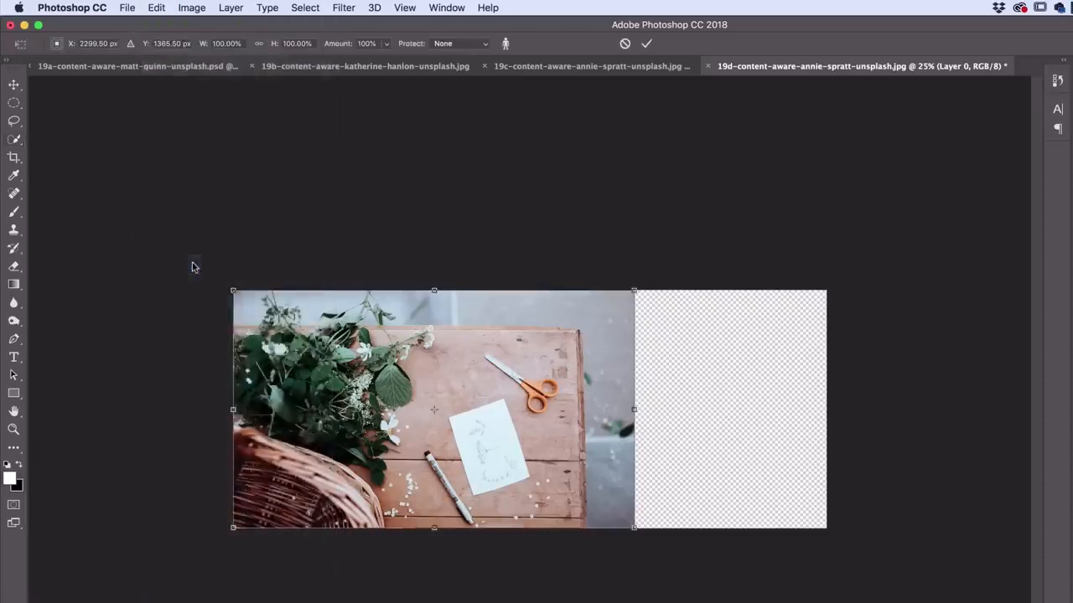
{"action": "left_click", "coordinate": [461, 45]}
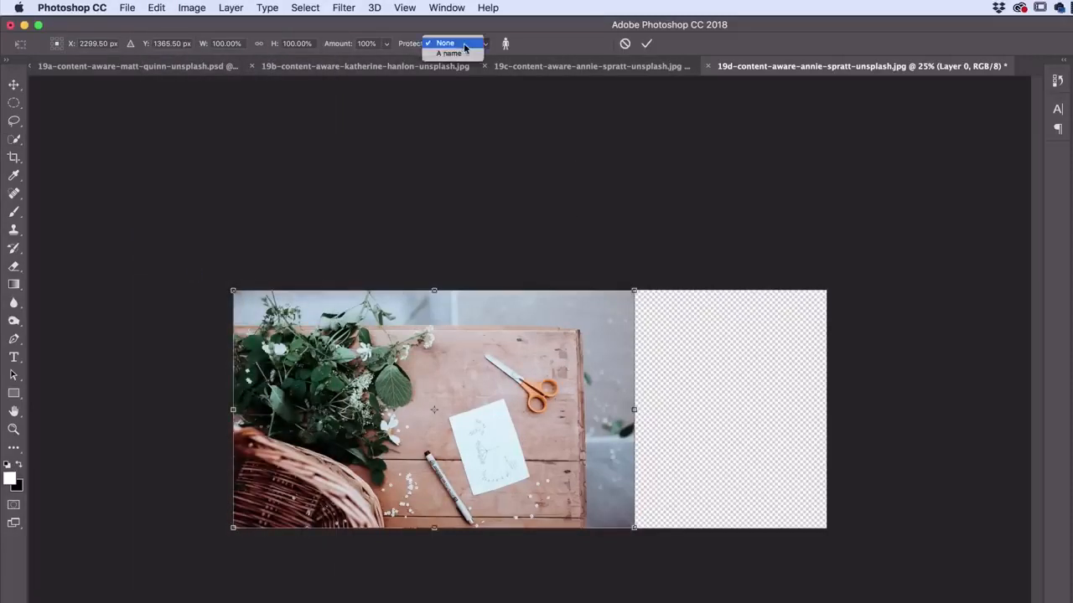
{"action": "left_click", "coordinate": [465, 49]}
{"action": "left_click", "coordinate": [457, 47]}
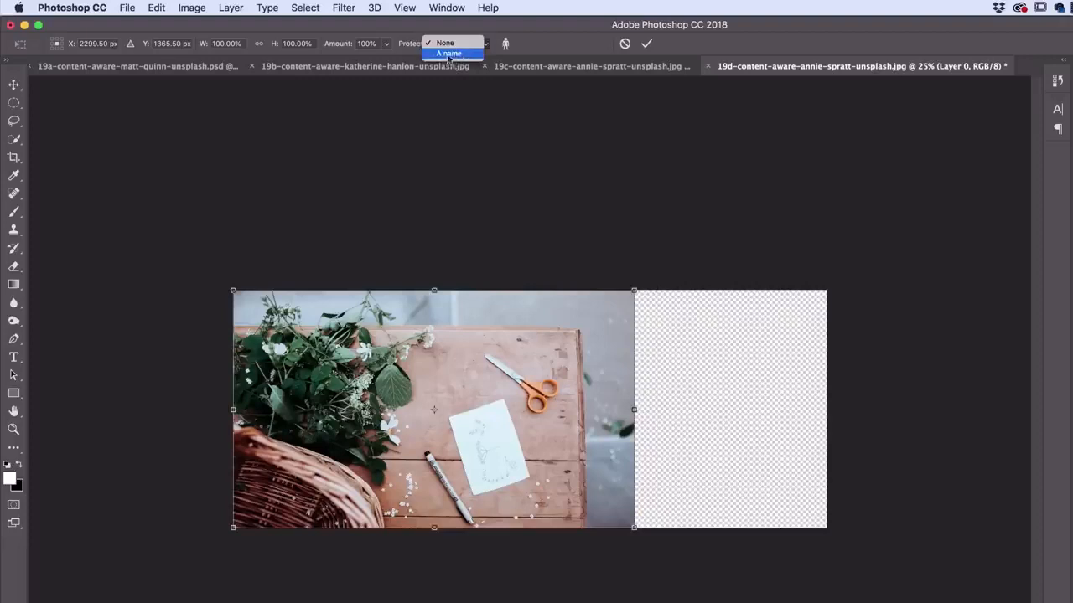
{"action": "left_click", "coordinate": [446, 54]}
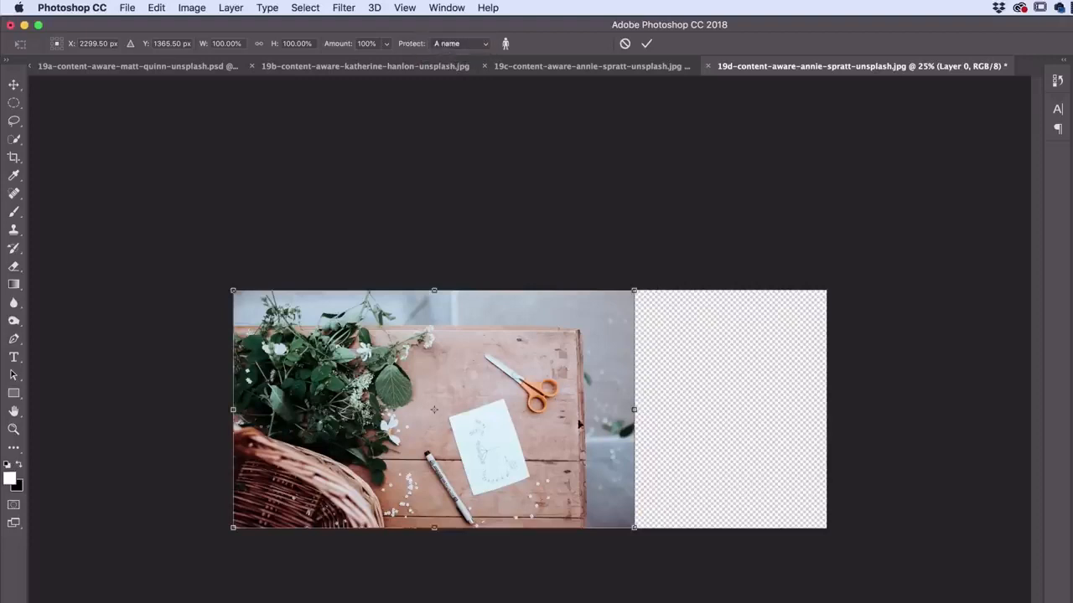
{"action": "left_click_drag", "start_coordinate": [638, 410], "coordinate": [828, 414]}
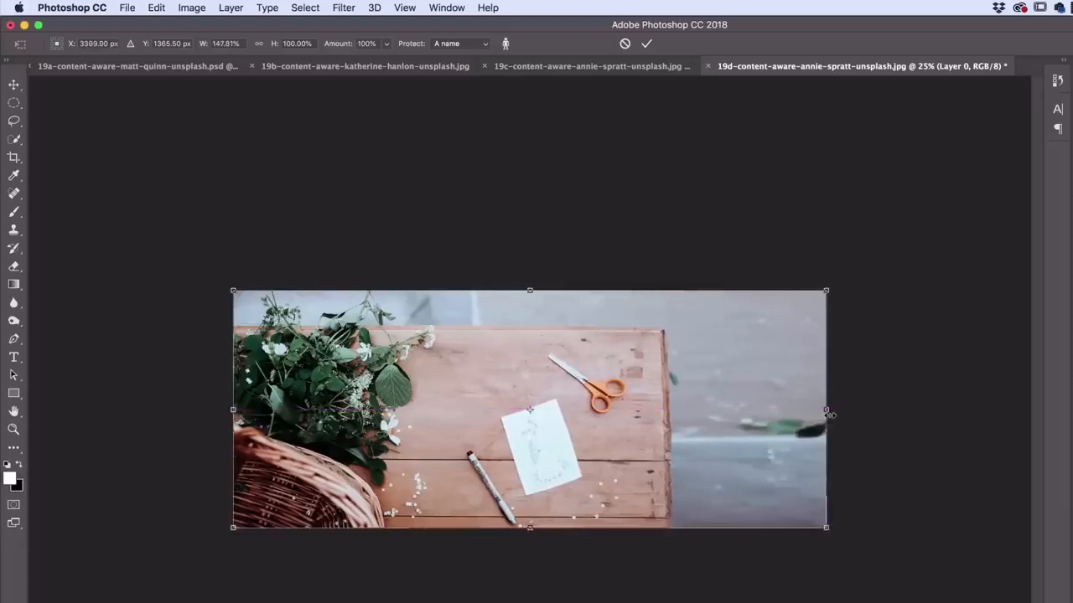
{"action": "key", "text": "Return"}
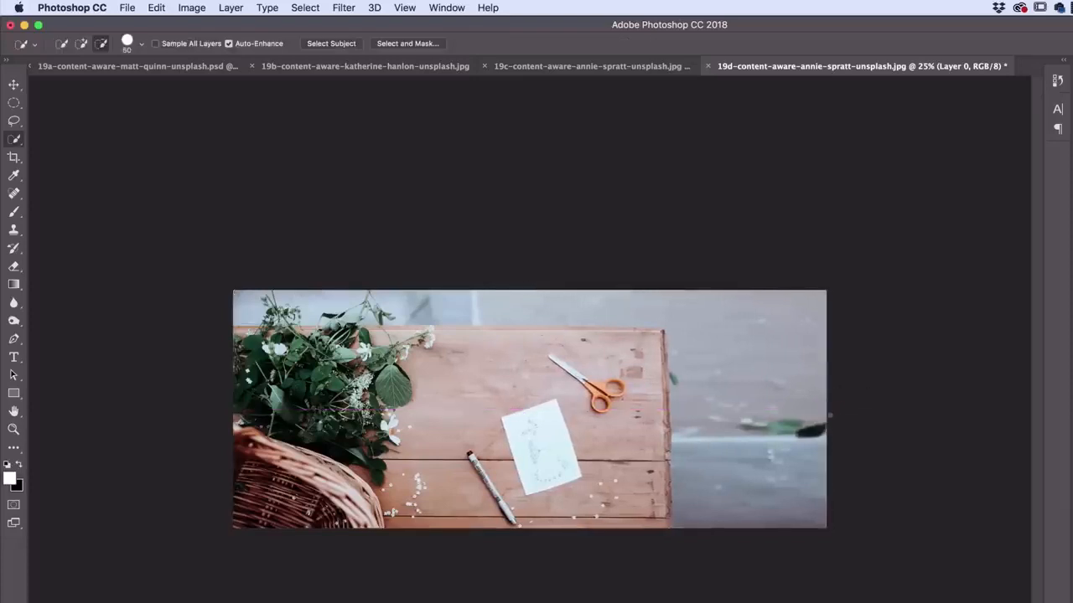
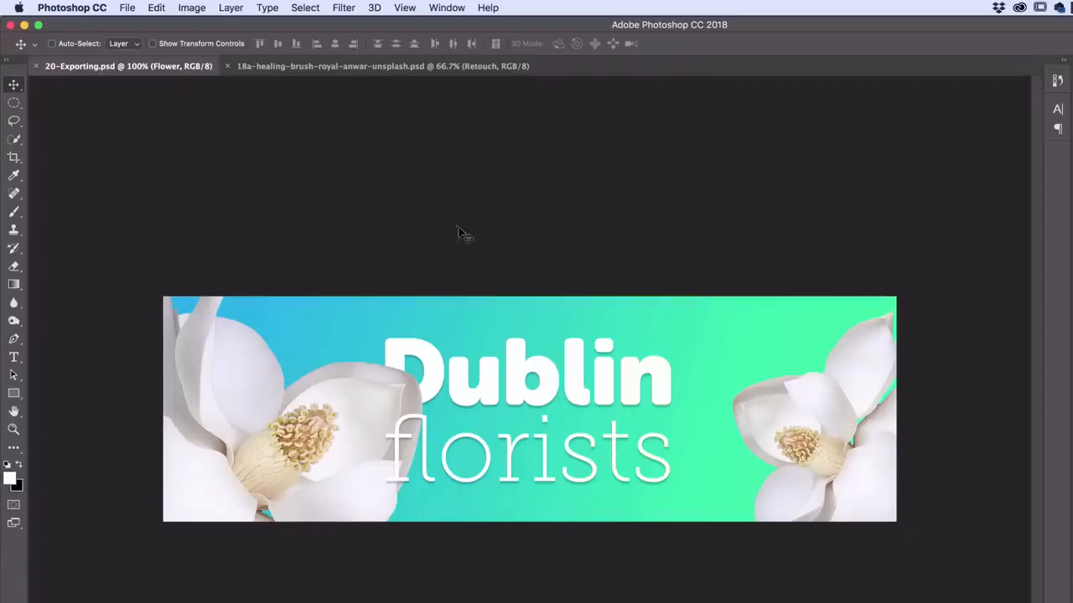
Switch to the Green at Heart prospectus in InDesign and load 20-Exporting.psd from Source Files for placing
{"action": "key", "text": "super+Tab"}
{"action": "left_click", "coordinate": [541, 369]}
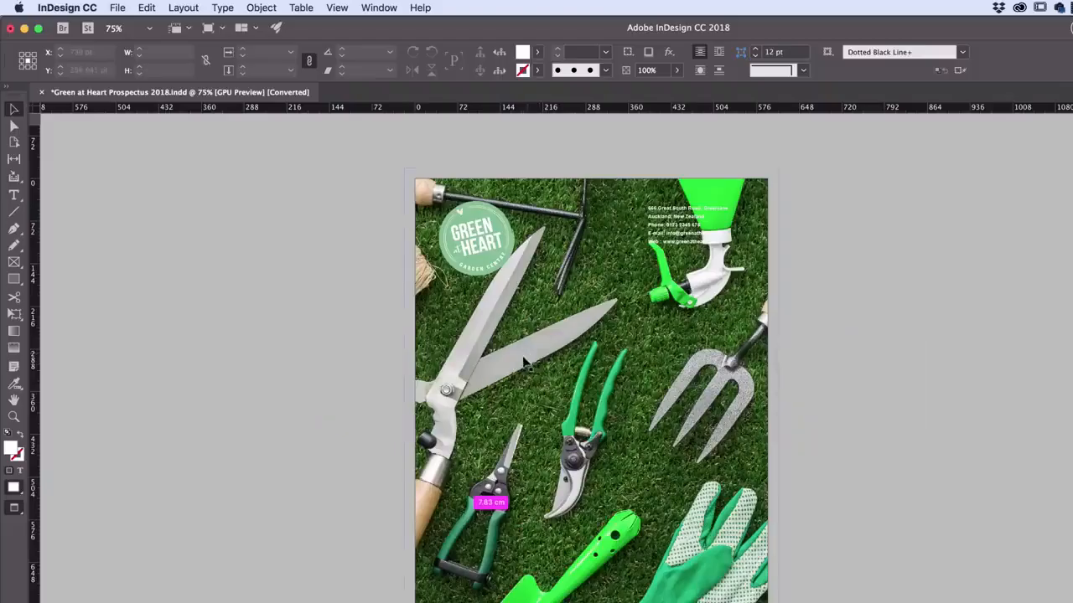
{"action": "left_click", "coordinate": [118, 9]}
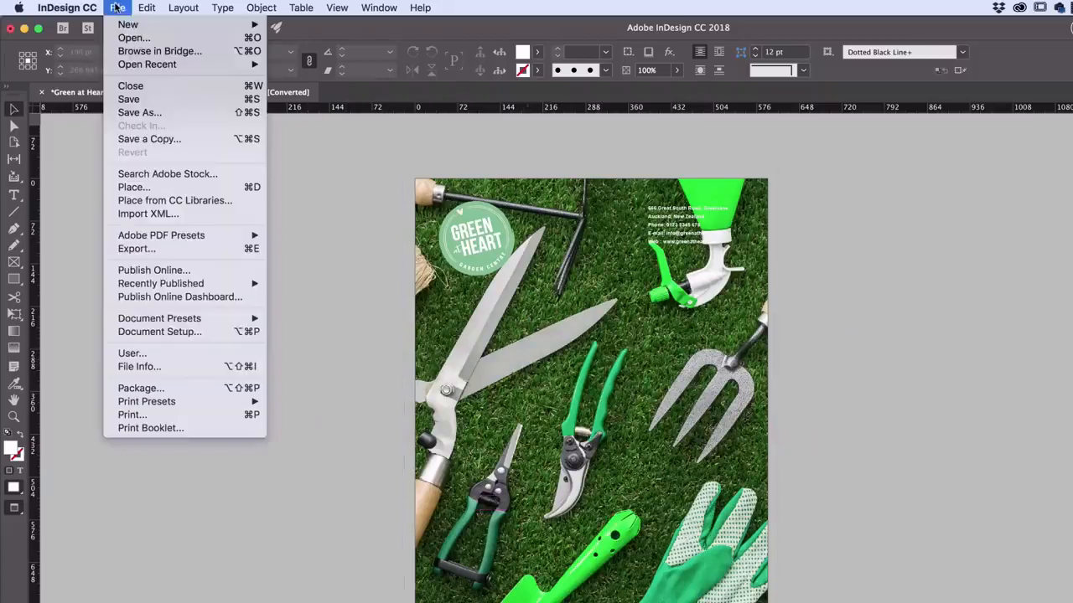
{"action": "left_click", "coordinate": [155, 188]}
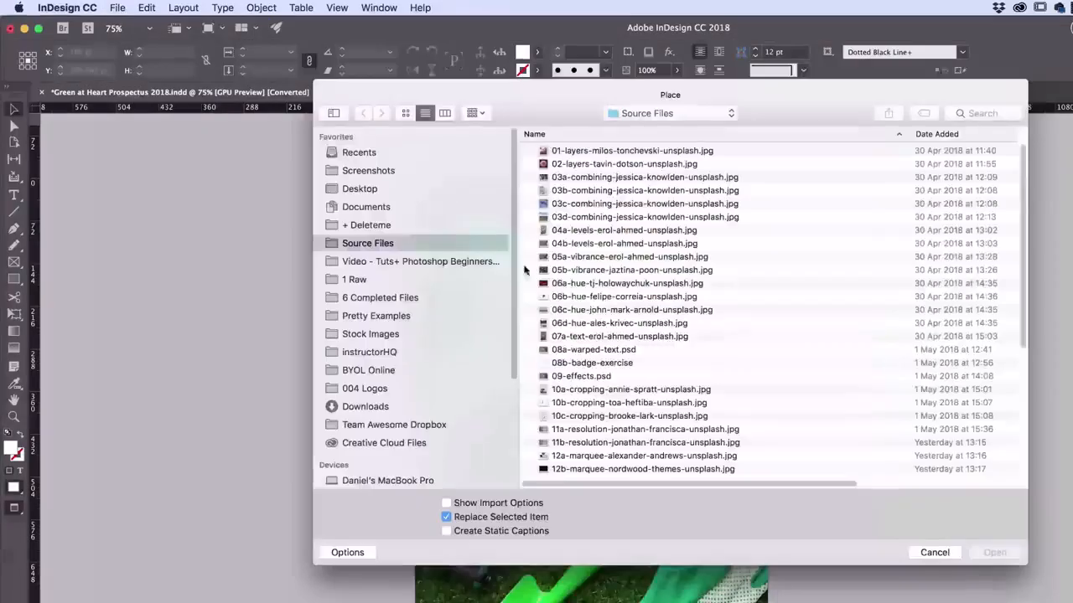
{"action": "scroll", "coordinate": [604, 300], "scroll_direction": "down", "scroll_amount": 6}
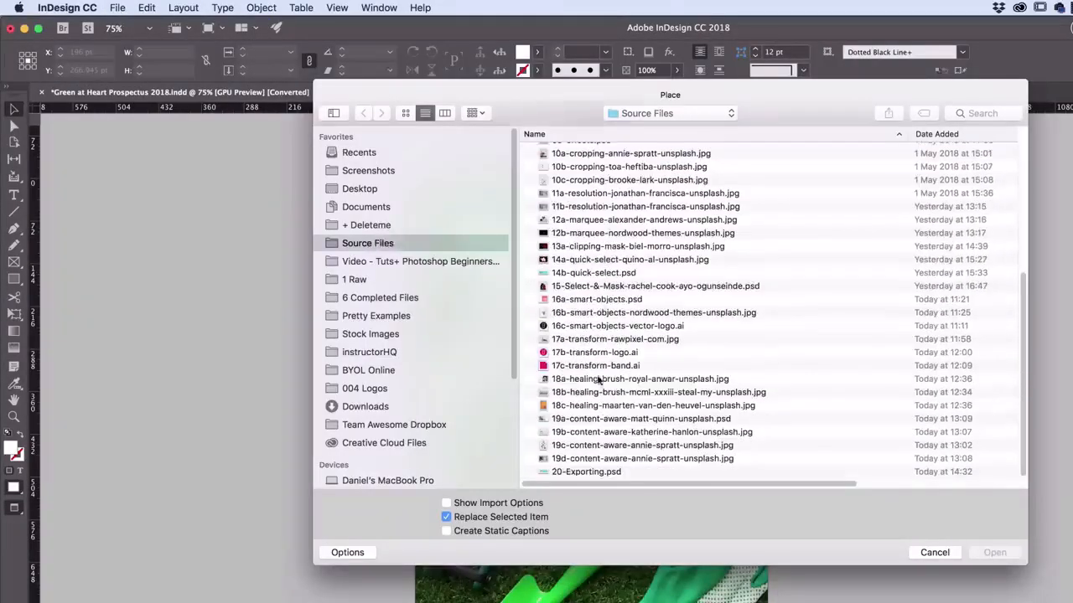
{"action": "left_click", "coordinate": [583, 473]}
{"action": "left_click", "coordinate": [989, 552]}
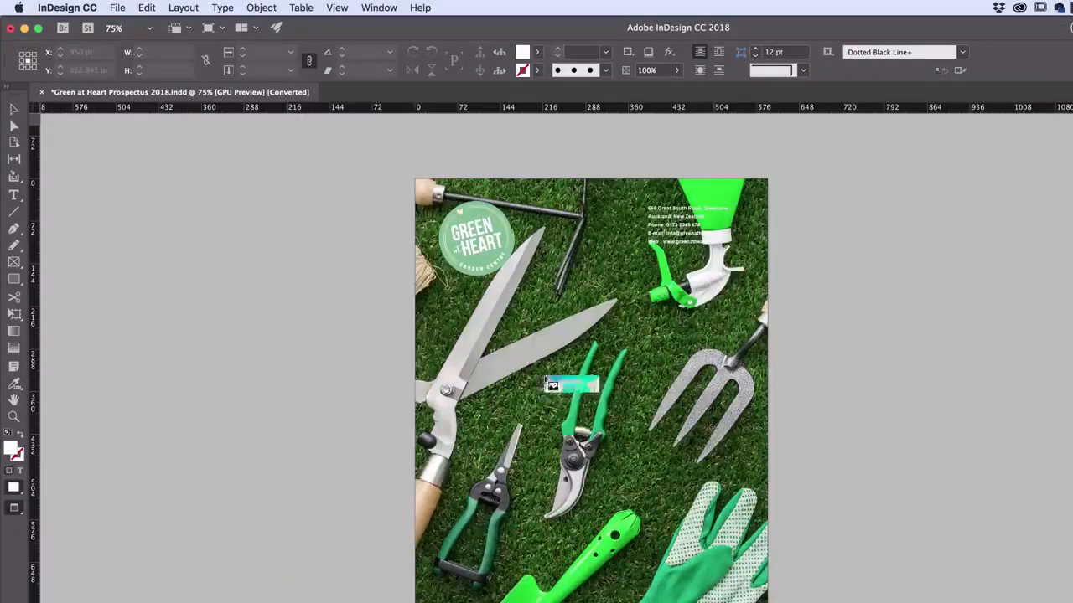
Place the banner across the cover's full width, about 595 pt, and move it down over the lower part of the page
{"action": "left_click_drag", "start_coordinate": [426, 340], "coordinate": [766, 463]}
{"action": "left_click_drag", "start_coordinate": [520, 391], "coordinate": [528, 529]}
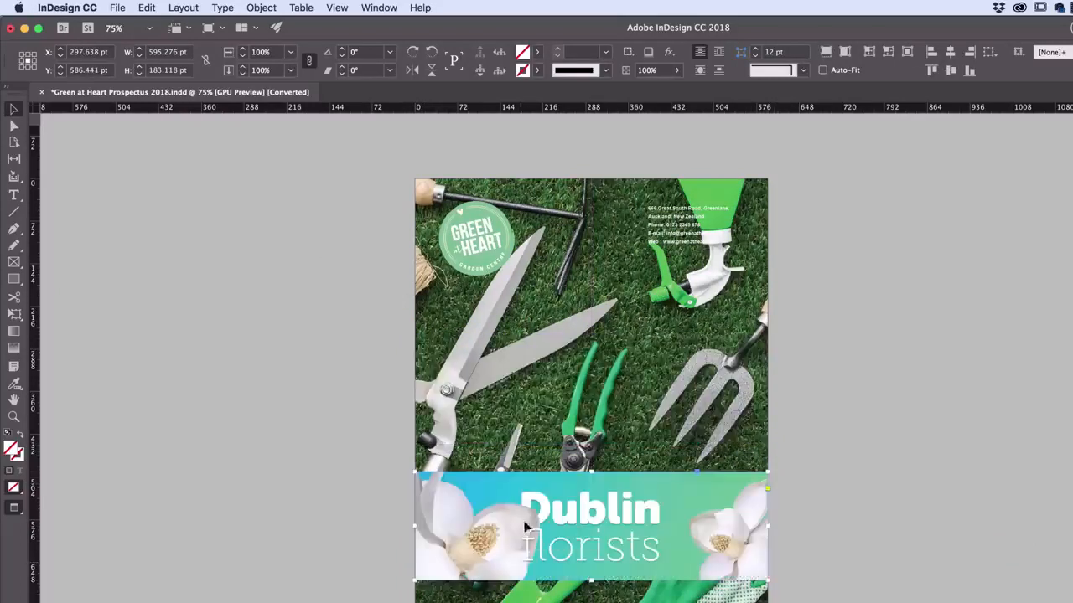
{"action": "left_click", "coordinate": [875, 438]}
{"action": "scroll", "coordinate": [875, 438], "scroll_direction": "down", "scroll_amount": 1}
{"action": "scroll", "coordinate": [875, 436], "scroll_direction": "down", "scroll_amount": 1}
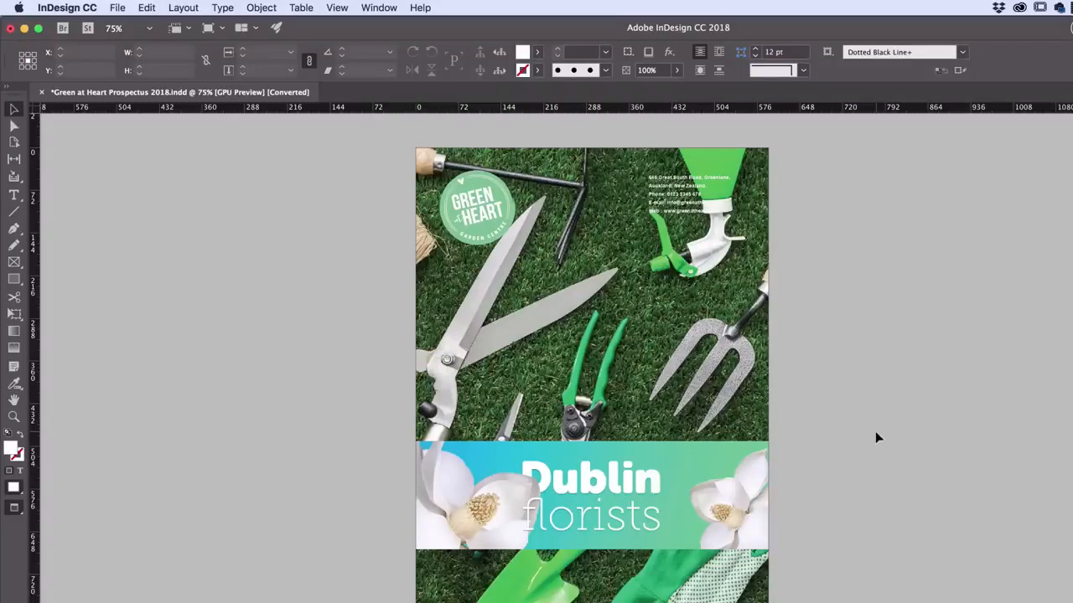
Switch to Photoshop and move the large flower beside the Dublin florists text slightly up and to the left
{"action": "key", "text": "super+Tab"}
{"action": "key", "text": "super+Tab"}
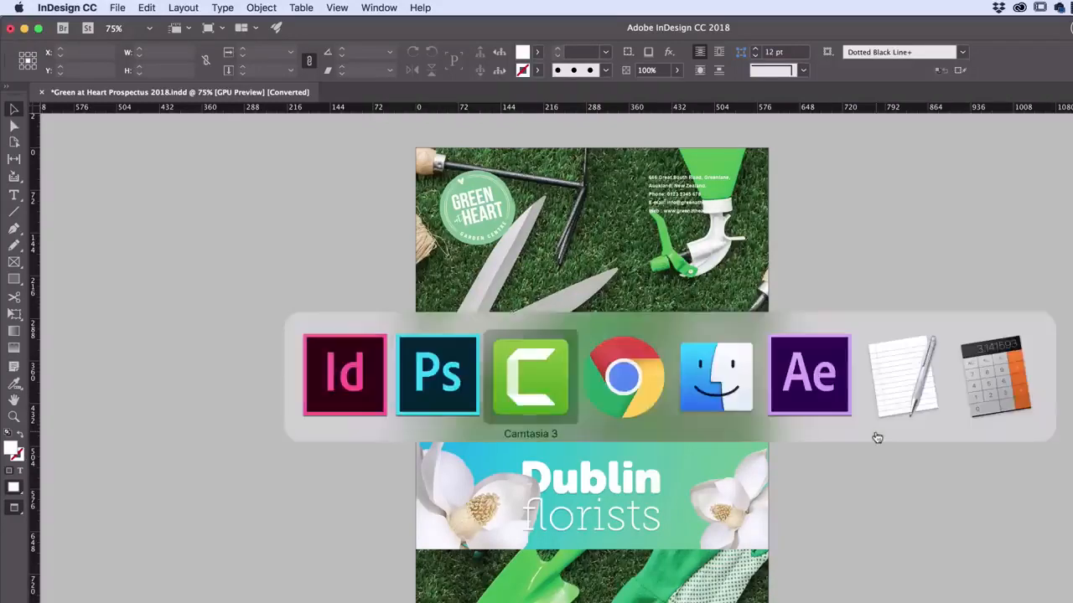
{"action": "key", "text": "super+shift+Tab"}
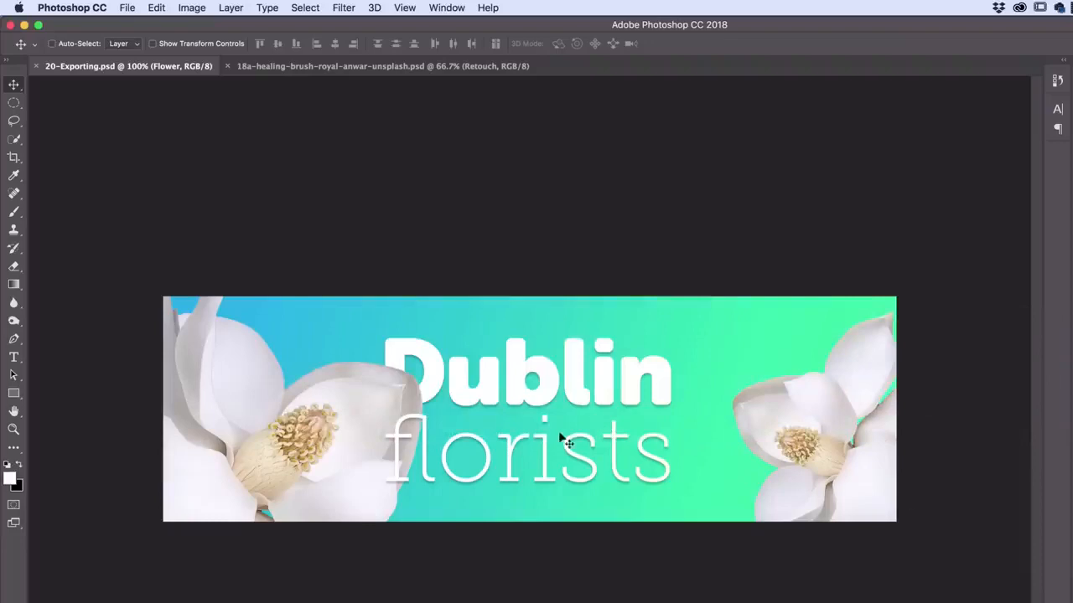
{"action": "left_click_drag", "start_coordinate": [884, 498], "coordinate": [848, 444]}
{"action": "mouse_move", "coordinate": [352, 466]}
{"action": "left_mouse_down"}
{"action": "mouse_move", "coordinate": [307, 455]}
{"action": "mouse_move", "coordinate": [339, 473]}
{"action": "left_mouse_up"}
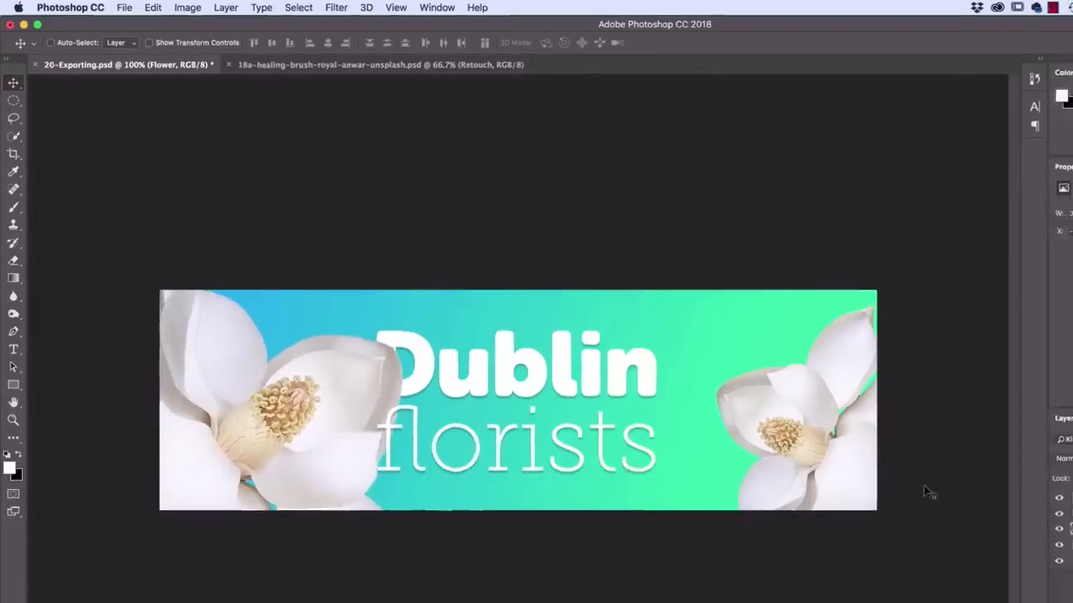
Add an Invert adjustment layer directly above the Background Gradient layer and save 20-Exporting.psd
{"action": "left_click", "coordinate": [910, 462]}
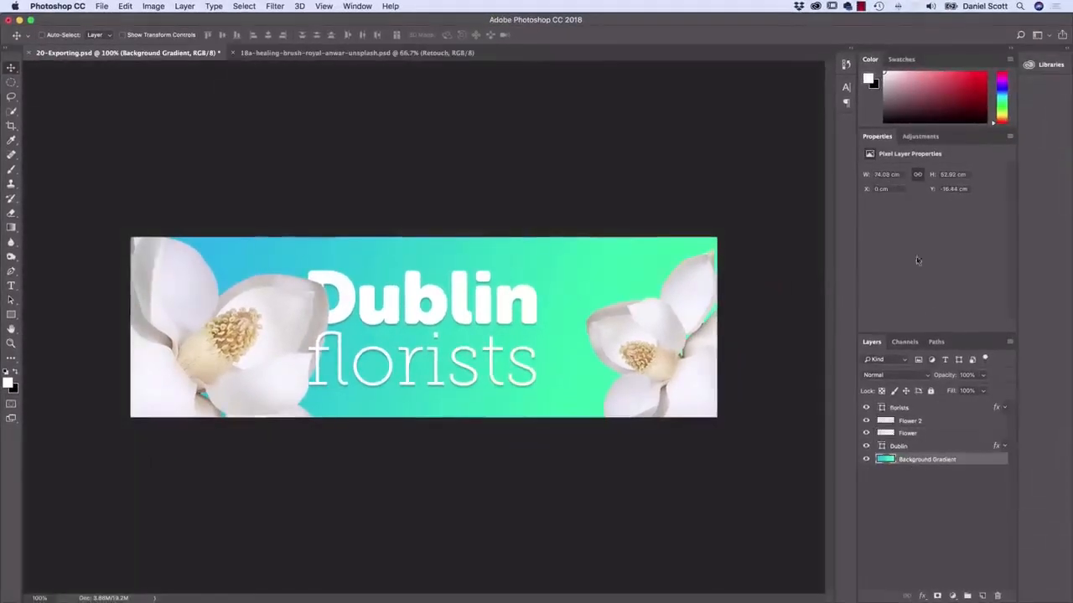
{"action": "left_click", "coordinate": [920, 137]}
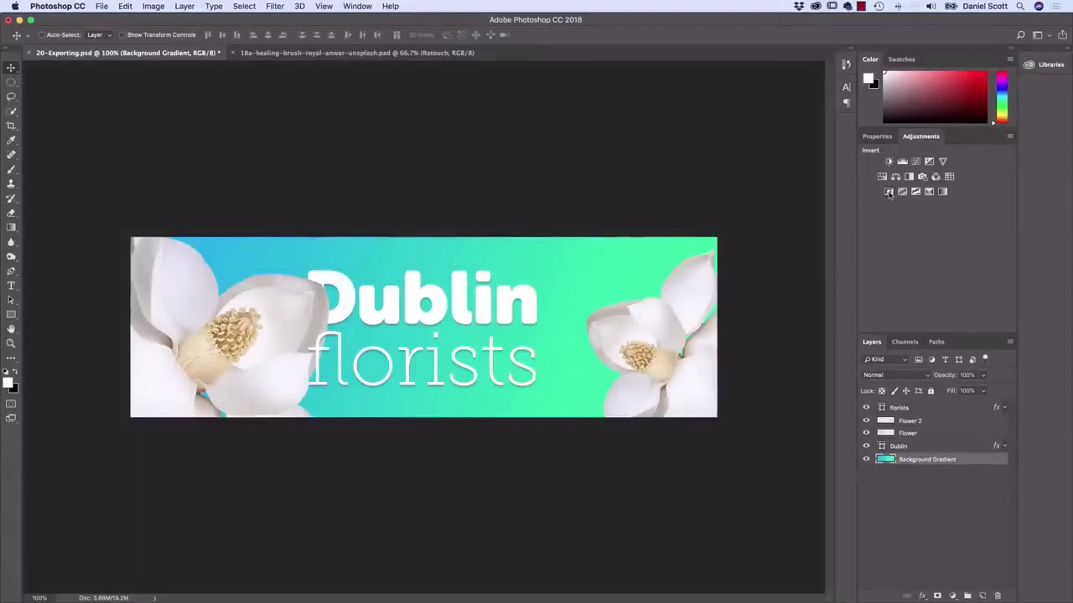
{"action": "left_click", "coordinate": [888, 192]}
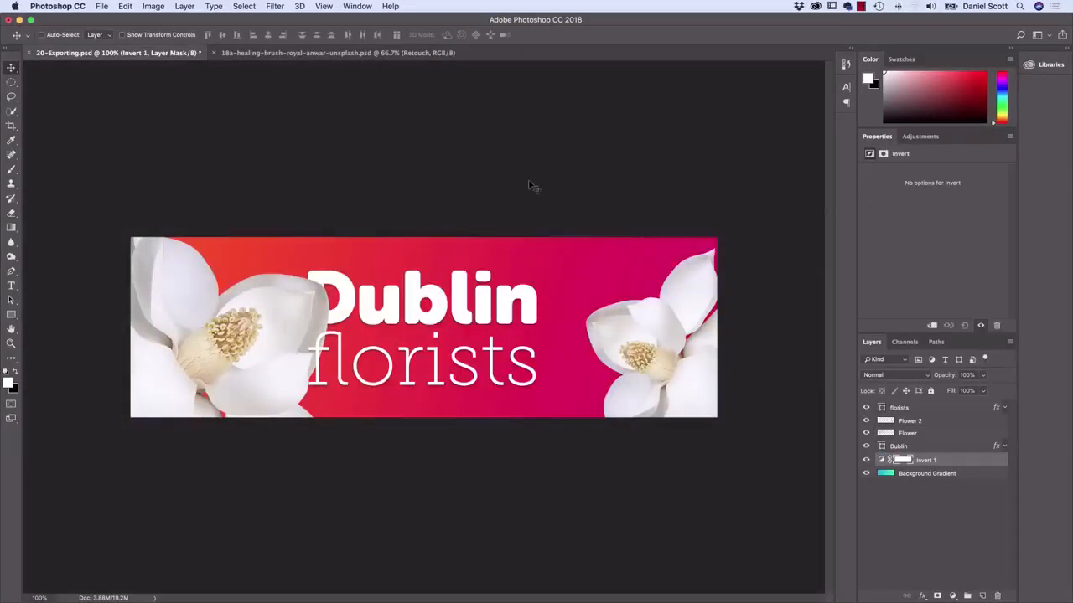
{"action": "left_click", "coordinate": [101, 6]}
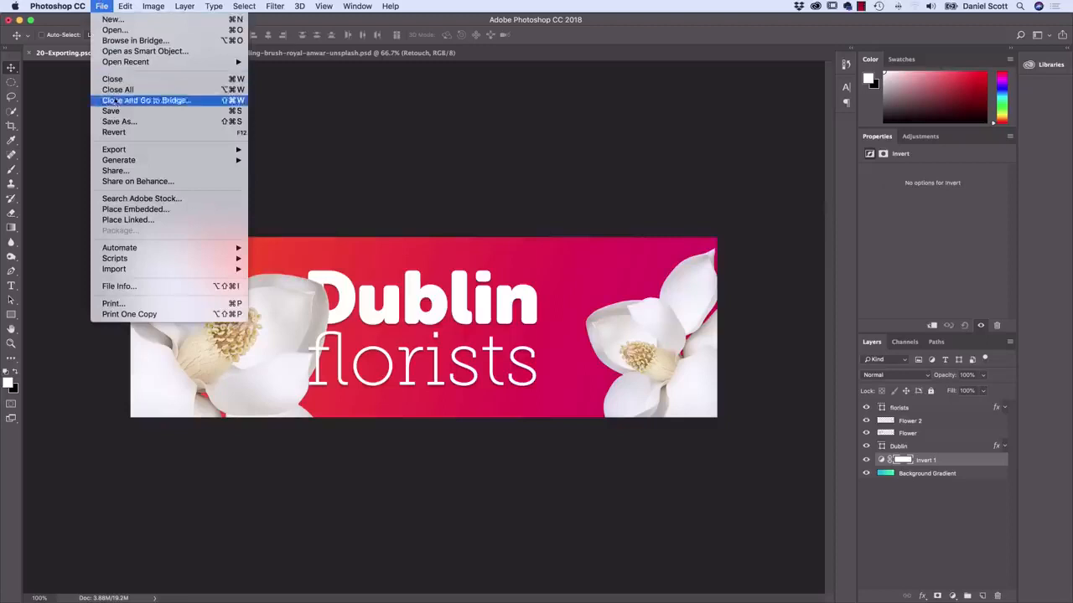
{"action": "left_click", "coordinate": [115, 111]}
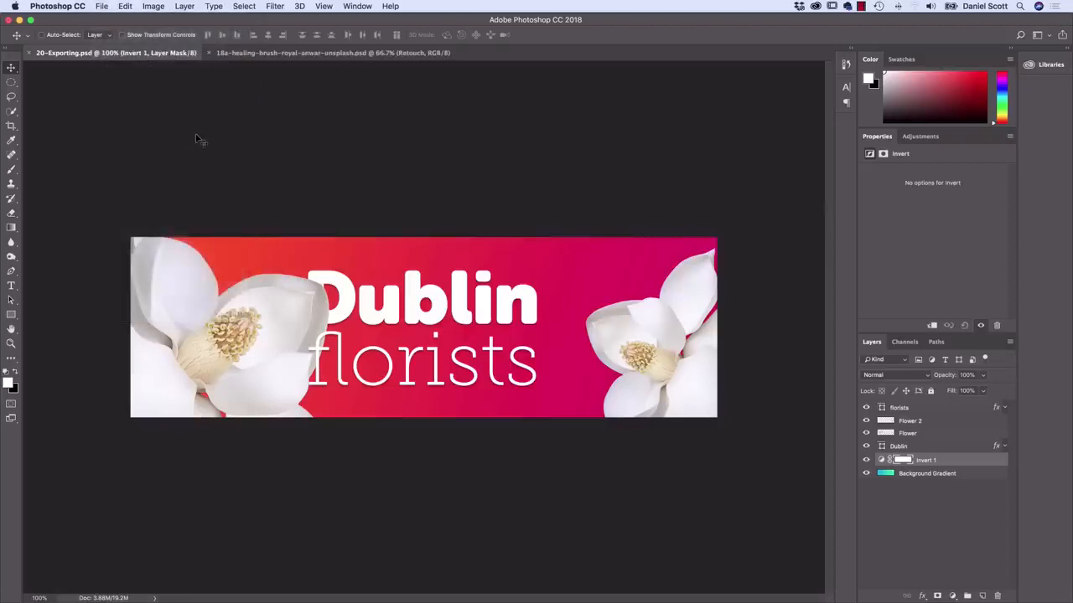
Switch to InDesign and update the modified 20-Exporting.psd link in the prospectus
{"action": "key", "text": "super+Tab"}
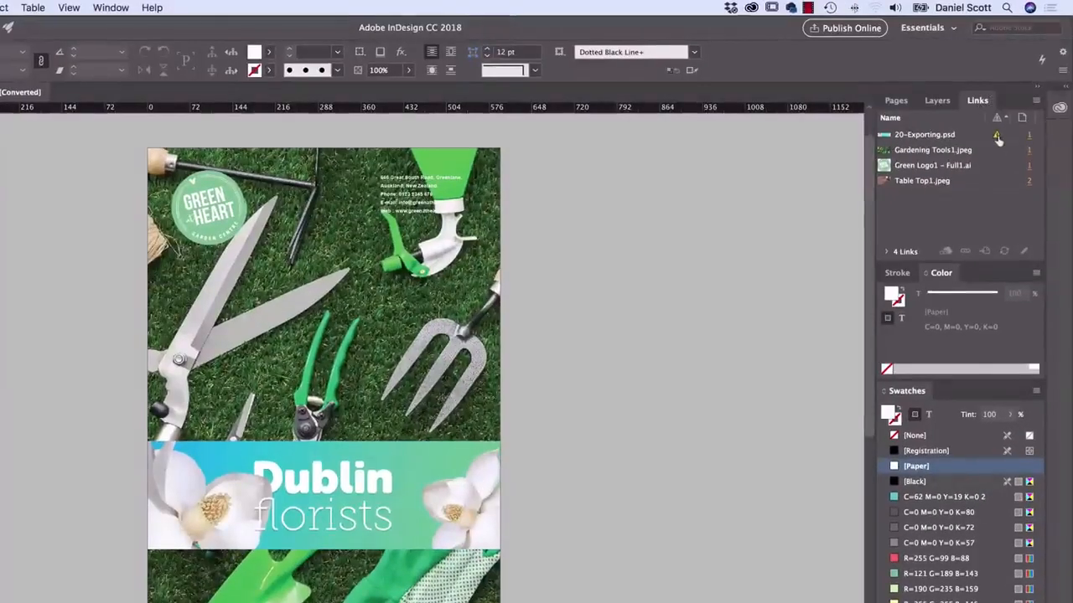
{"action": "mouse_move", "coordinate": [998, 140]}
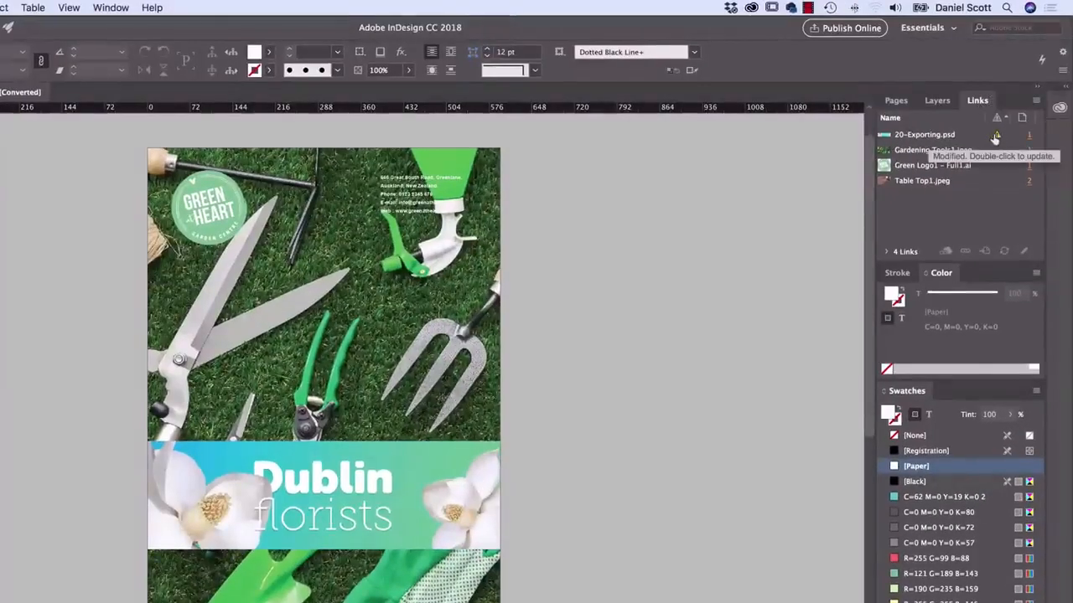
{"action": "left_click", "coordinate": [997, 137]}
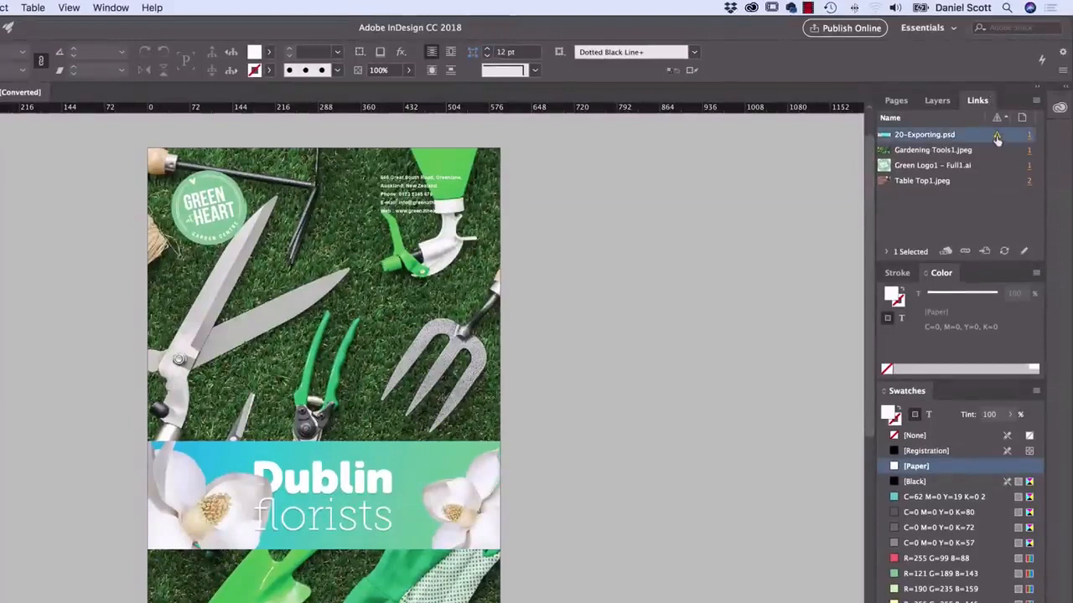
{"action": "double_click", "coordinate": [996, 137]}
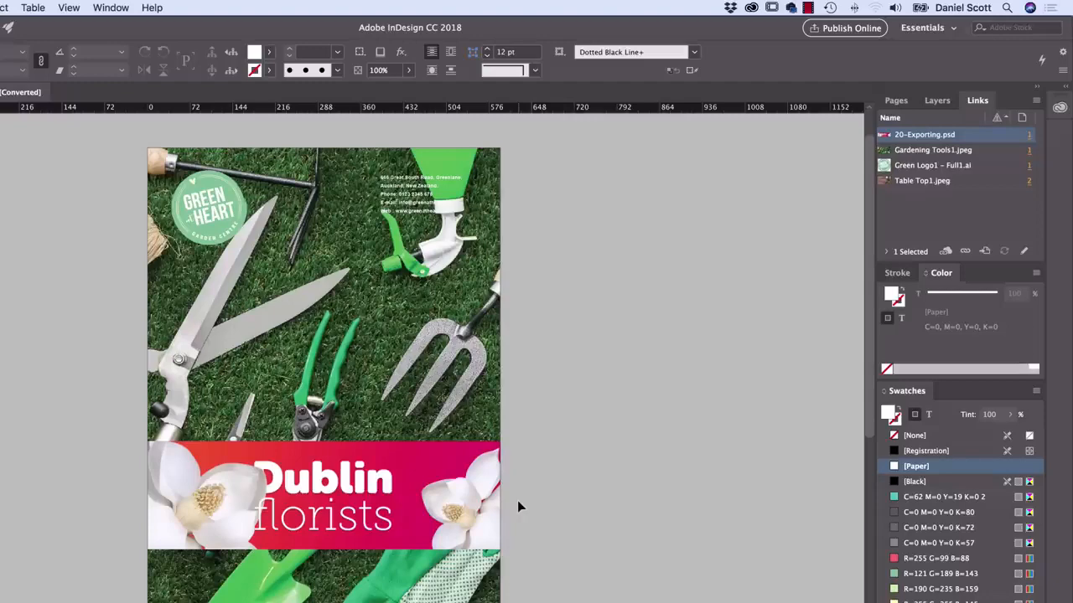
Switch to Photoshop and save a version of 20-Exporting.psd to the Desktop in Photoshop PDF format as 20-Exporting.pdf
{"action": "key", "text": "super+Tab"}
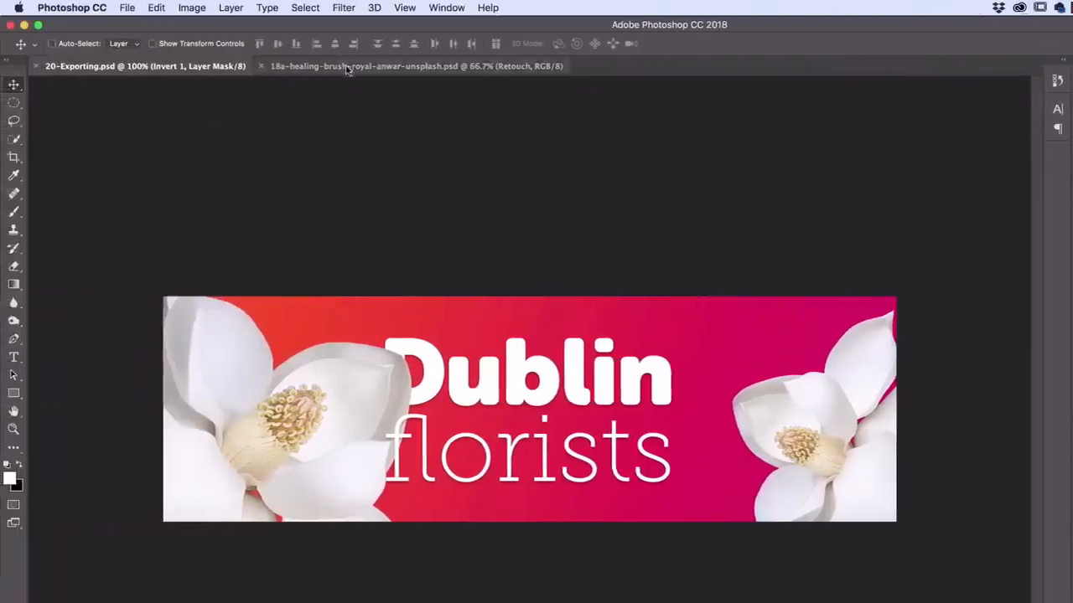
{"action": "left_click", "coordinate": [79, 66]}
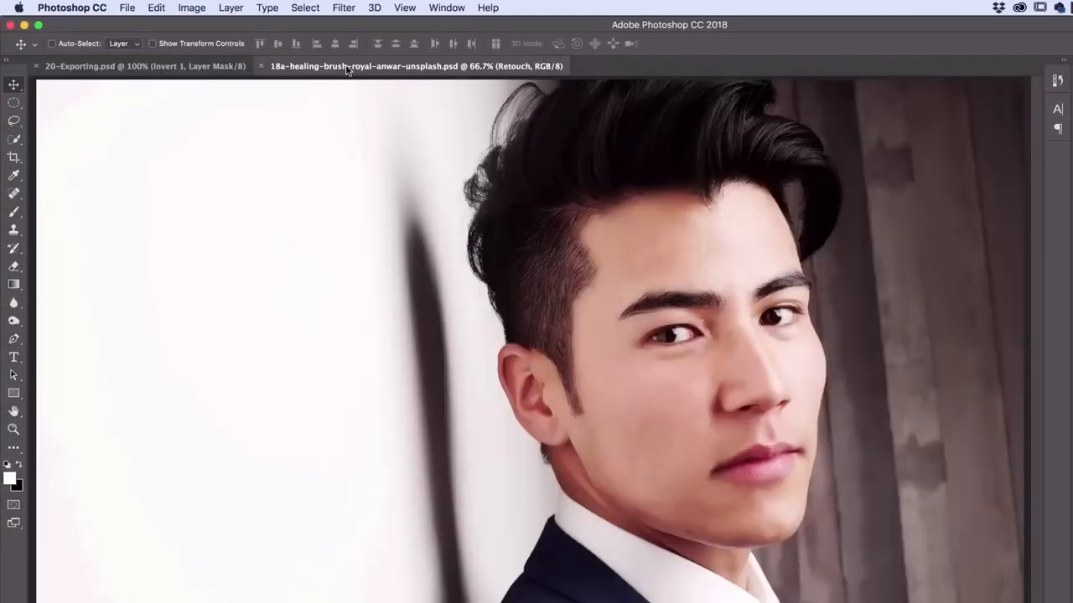
{"action": "left_click", "coordinate": [174, 70]}
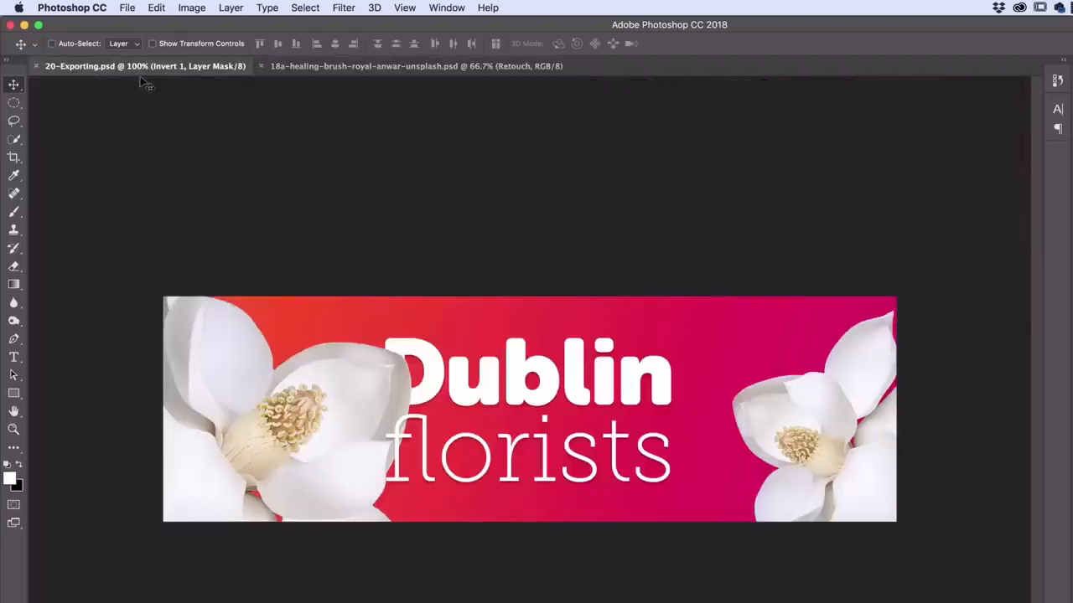
{"action": "left_click", "coordinate": [125, 8]}
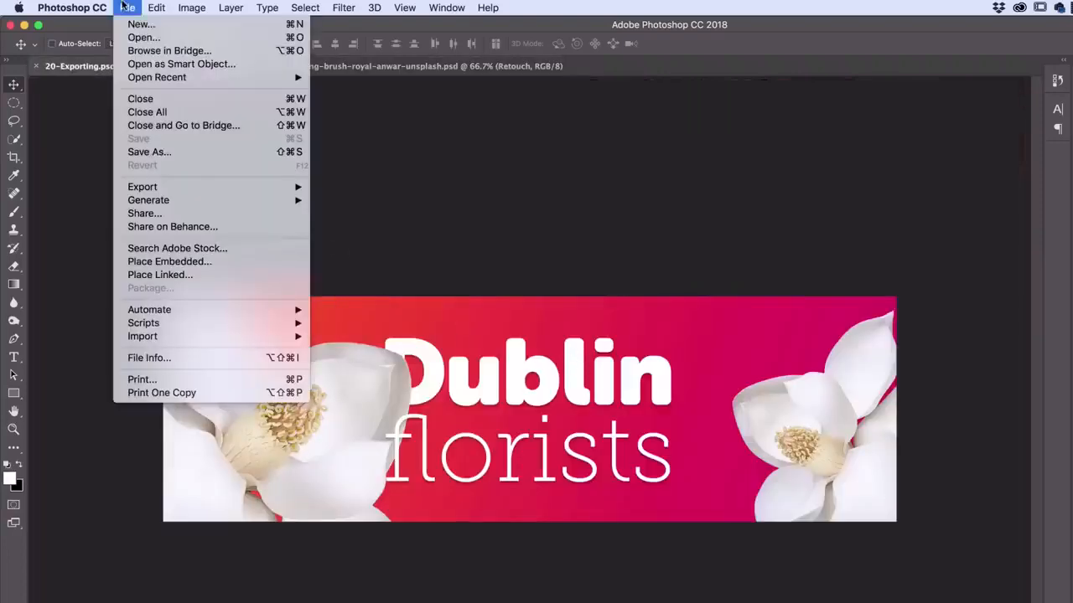
{"action": "left_click", "coordinate": [146, 152]}
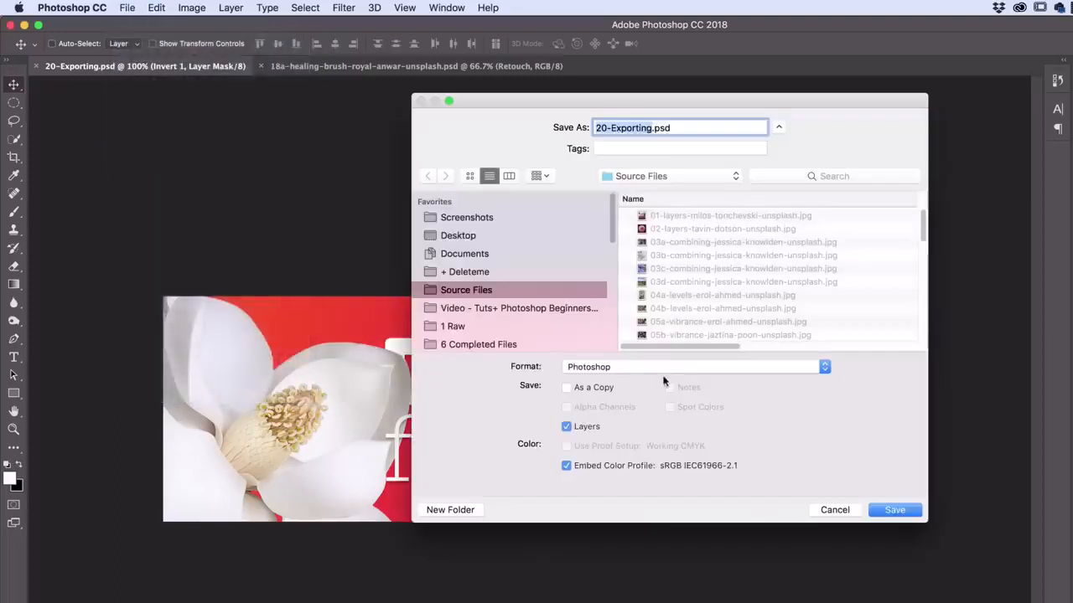
{"action": "left_click", "coordinate": [634, 369]}
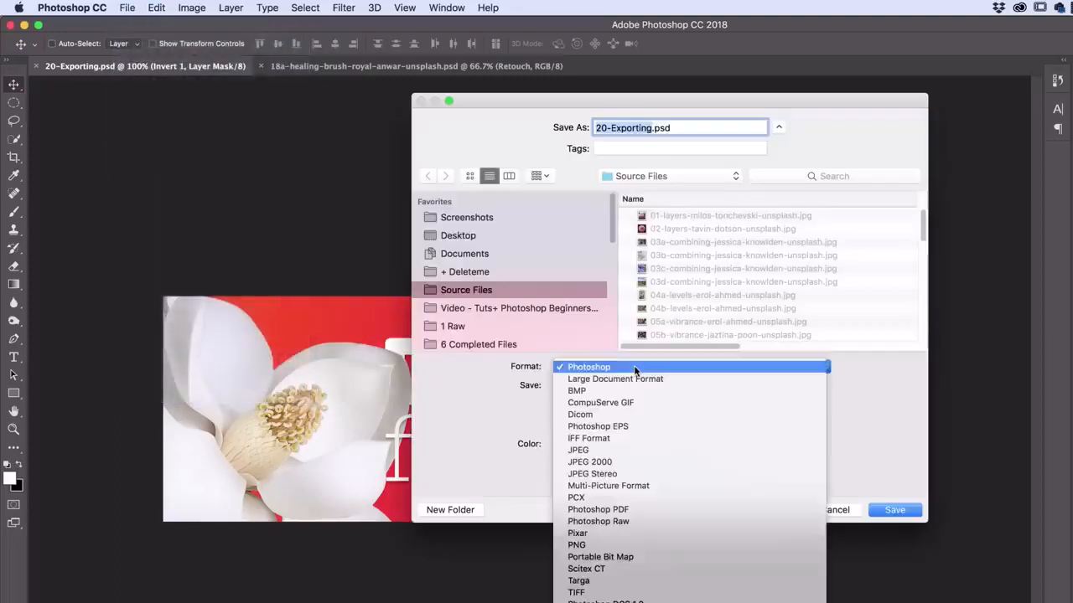
{"action": "left_click", "coordinate": [606, 369]}
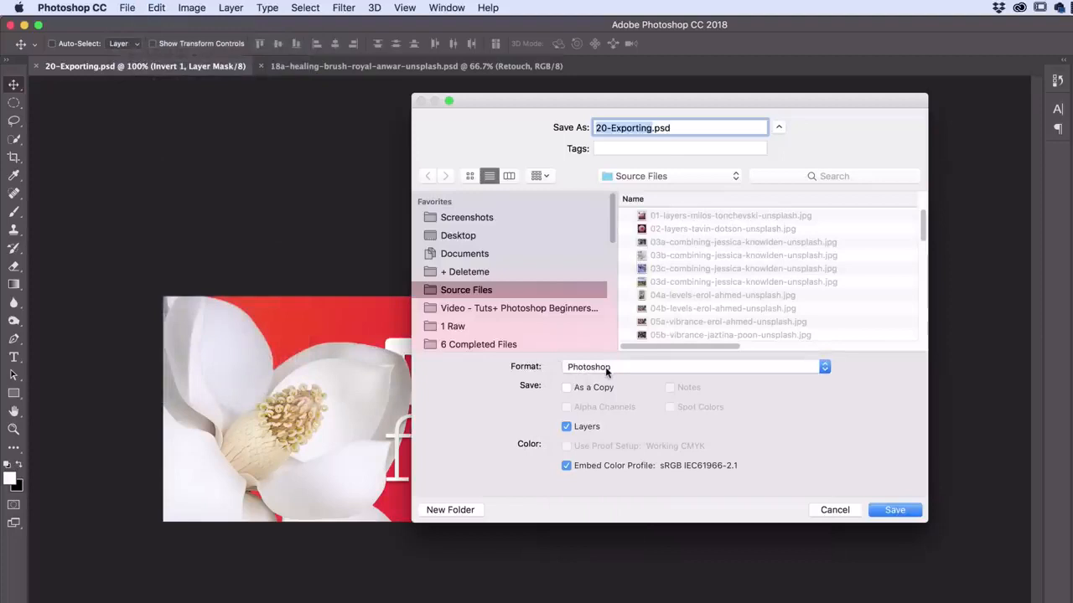
{"action": "left_click", "coordinate": [607, 372]}
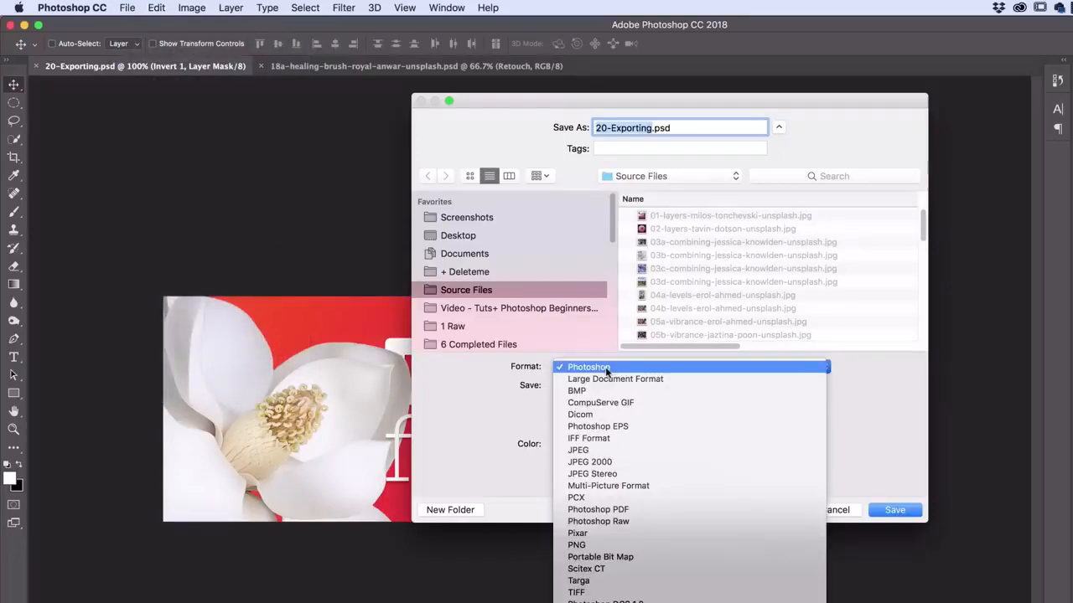
{"action": "left_click", "coordinate": [602, 513]}
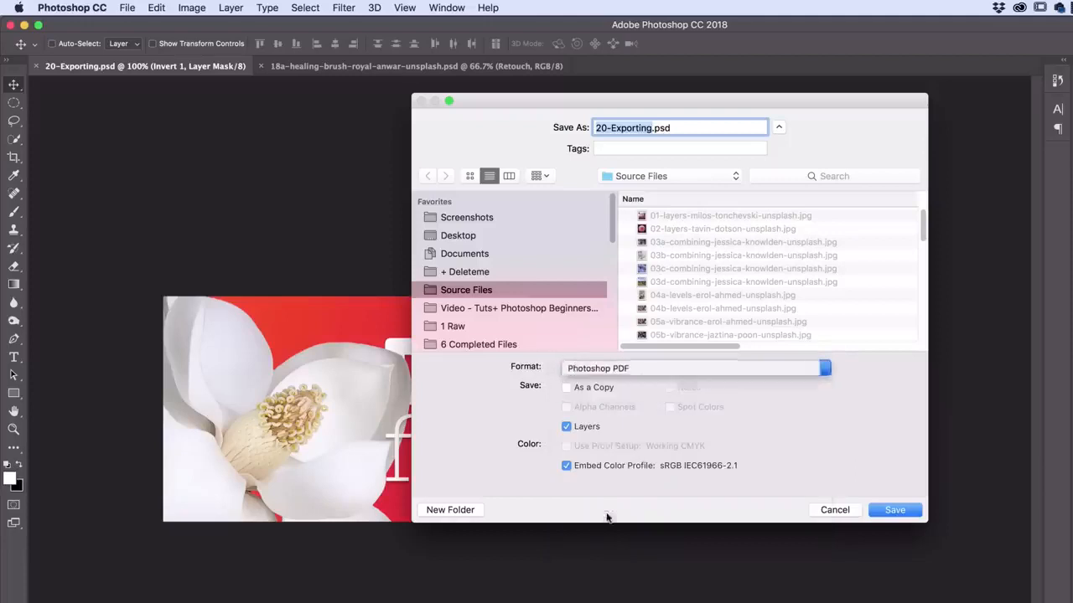
{"action": "left_click", "coordinate": [465, 219]}
{"action": "left_click", "coordinate": [465, 235]}
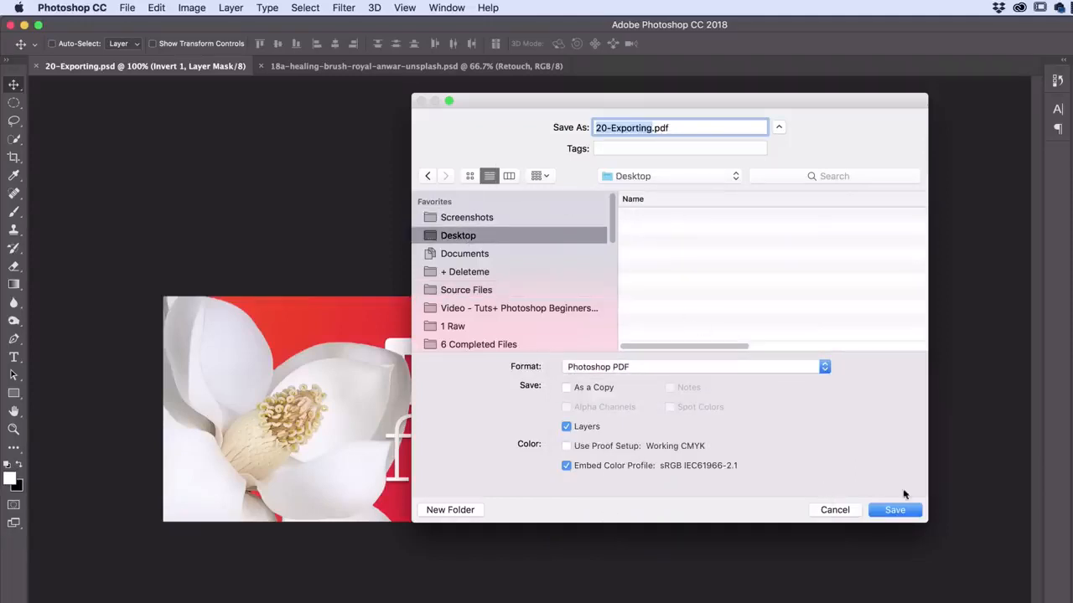
{"action": "left_click", "coordinate": [895, 510]}
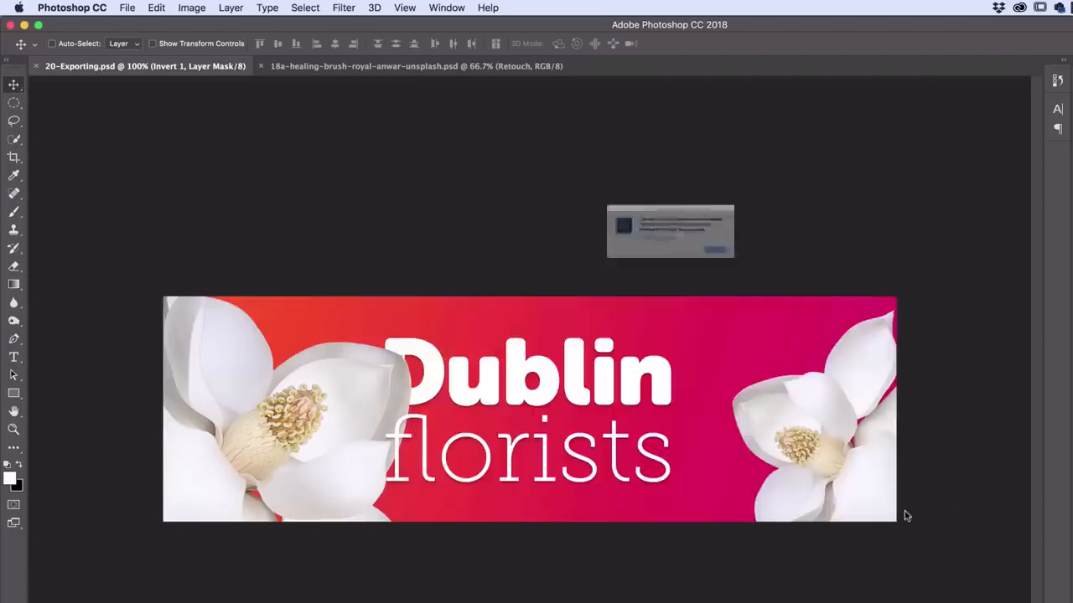
Export the PDF with the High Quality Print preset and Preserve Photoshop Editing Capabilities turned off, keeping the document open
{"action": "left_click", "coordinate": [780, 272]}
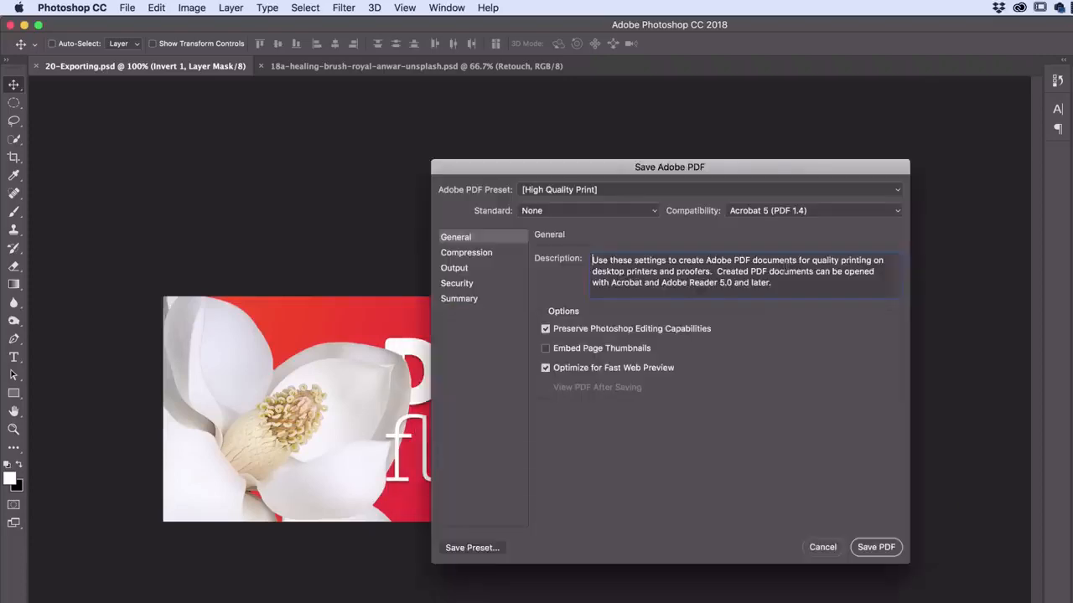
{"action": "left_click_drag", "start_coordinate": [760, 168], "coordinate": [674, 147]}
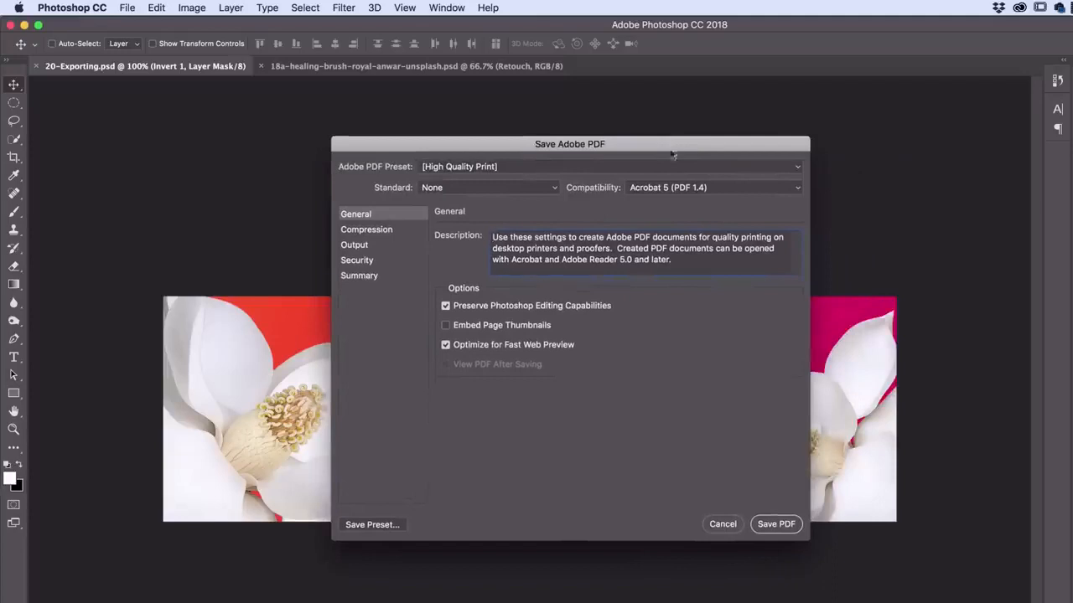
{"action": "left_click", "coordinate": [446, 307]}
{"action": "left_click", "coordinate": [445, 307]}
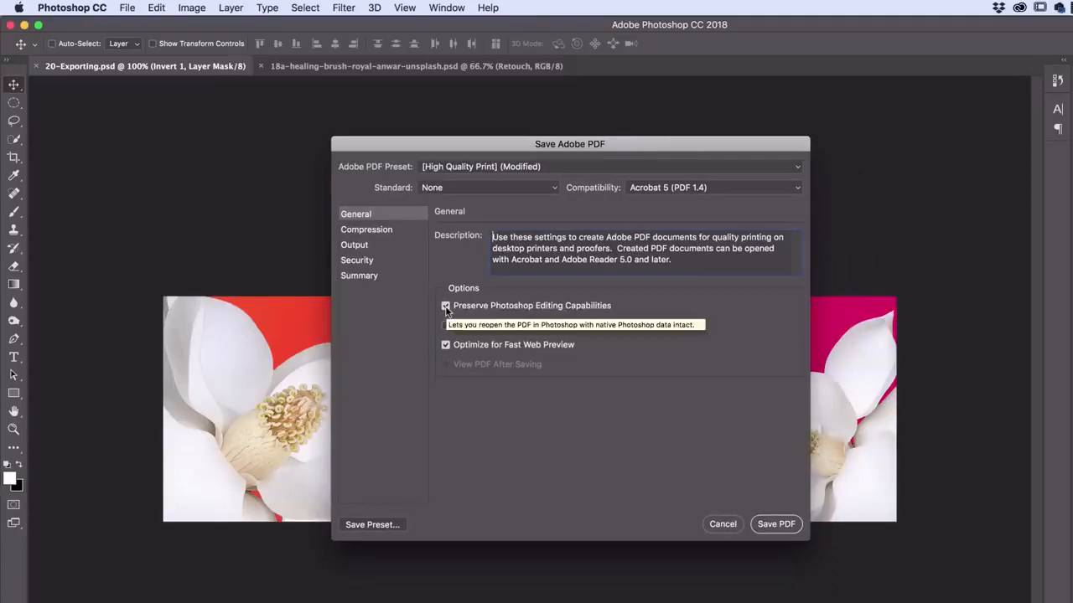
{"action": "left_click", "coordinate": [446, 306]}
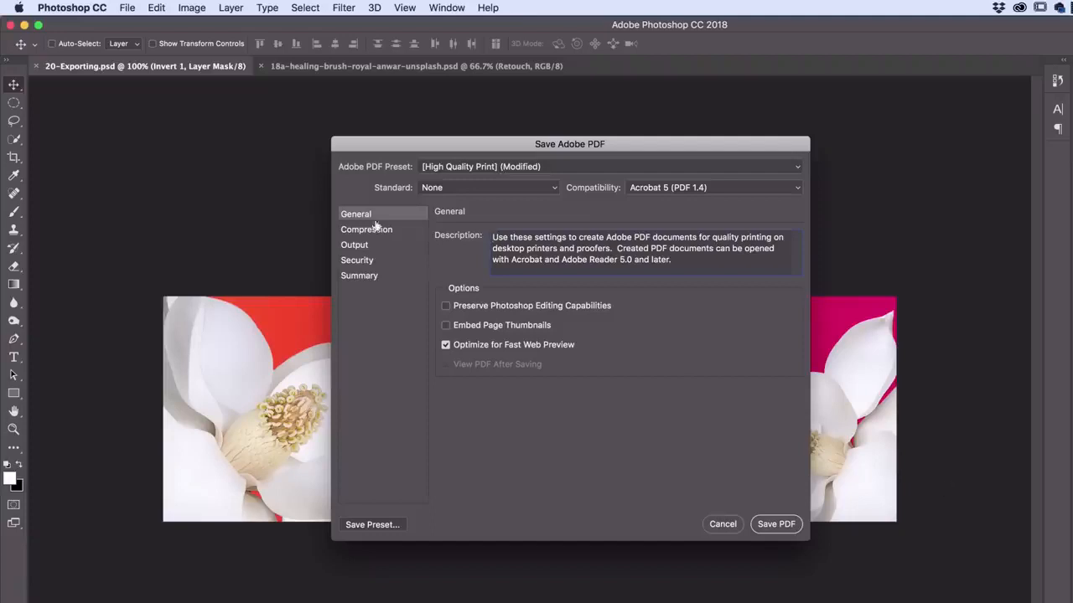
{"action": "left_click", "coordinate": [467, 310]}
{"action": "left_click", "coordinate": [467, 312]}
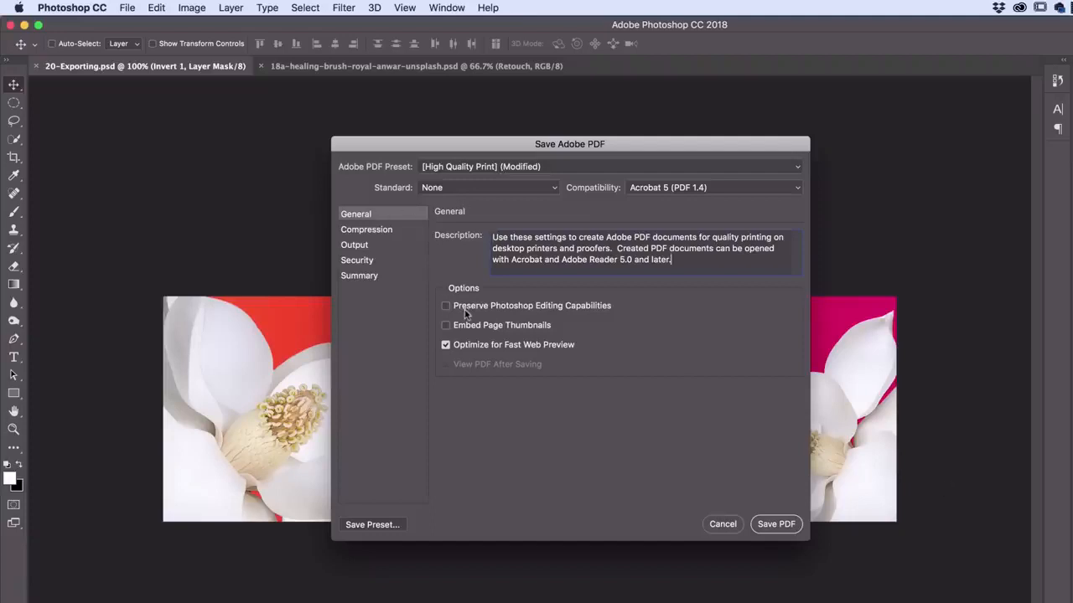
{"action": "left_click", "coordinate": [462, 168]}
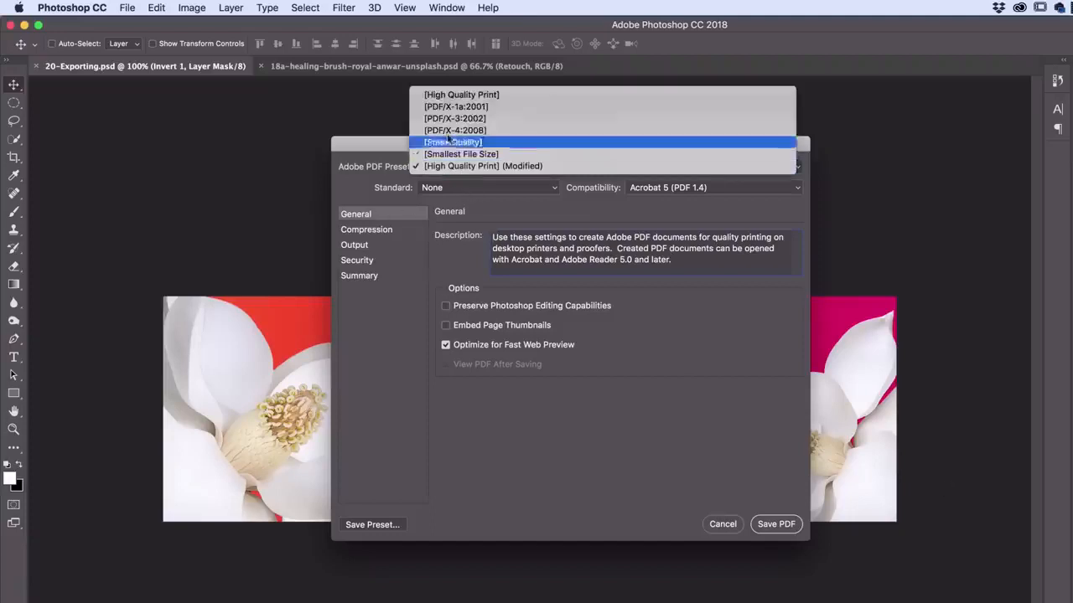
{"action": "left_click", "coordinate": [461, 97]}
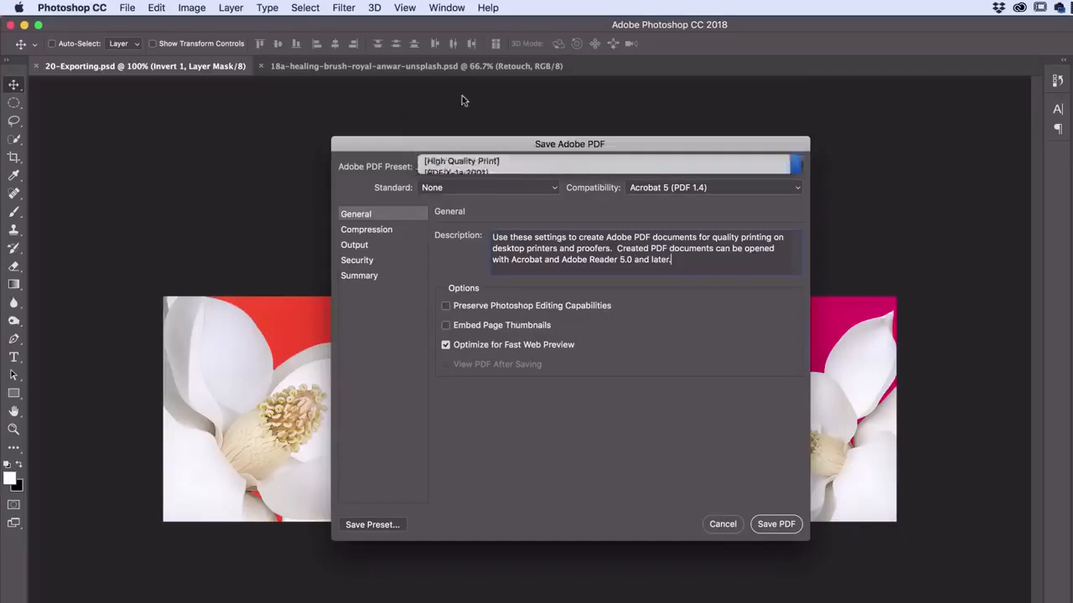
{"action": "left_click", "coordinate": [445, 306]}
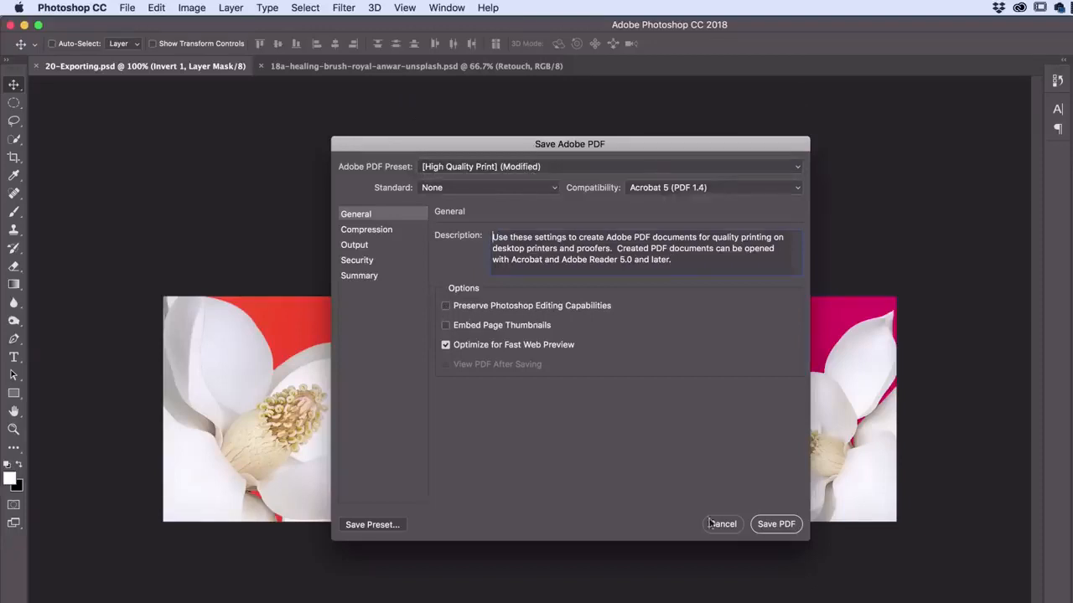
{"action": "left_click", "coordinate": [775, 526]}
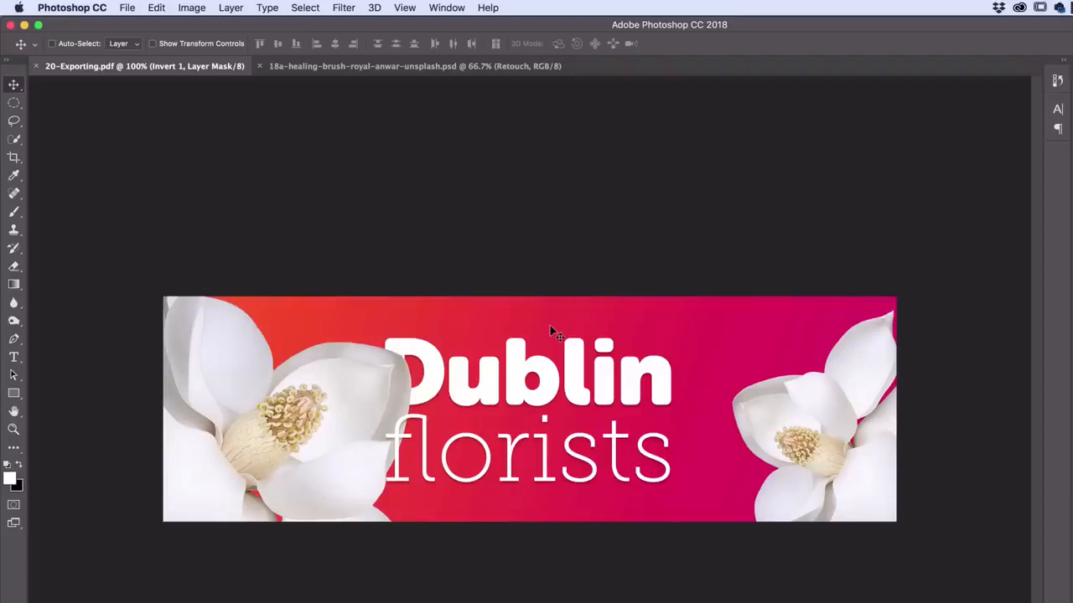
{"action": "left_click", "coordinate": [36, 66]}
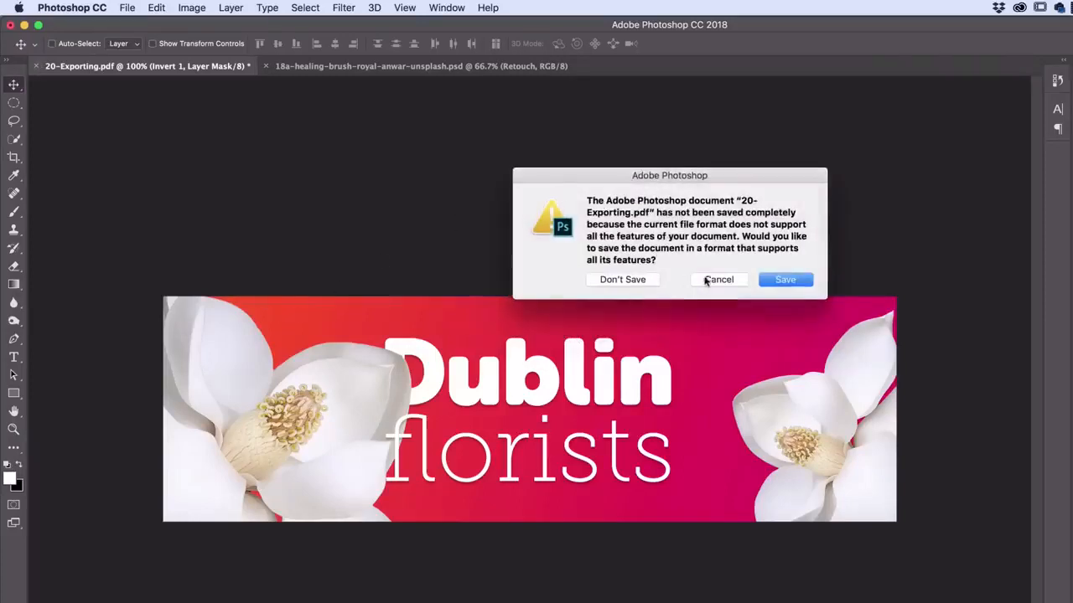
{"action": "left_click", "coordinate": [718, 280]}
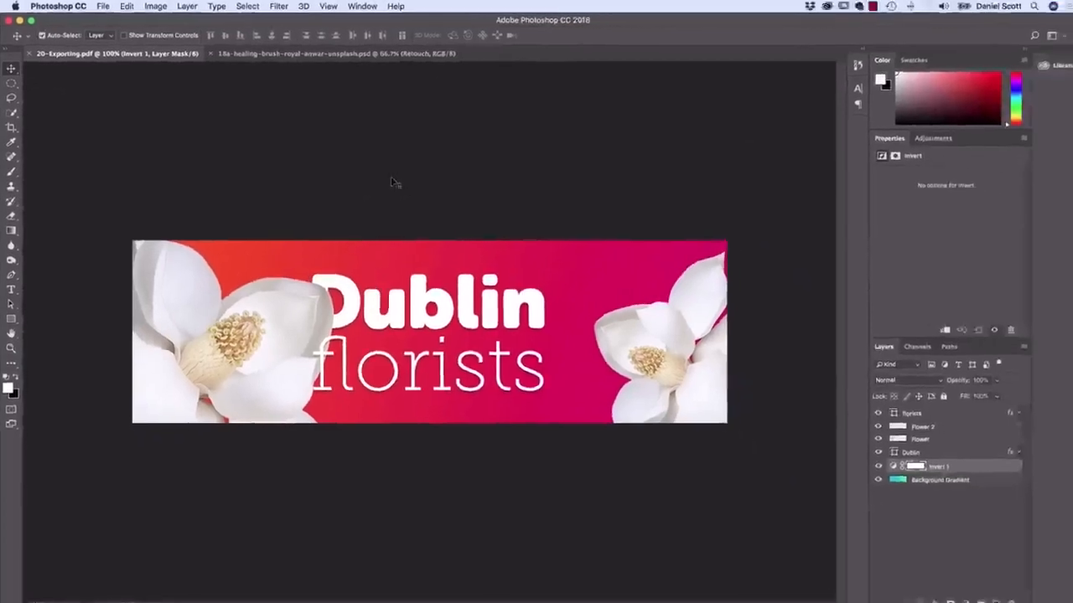
Switch to Finder and check the file size of 20-Exporting.pdf on the Desktop
{"action": "key", "text": "super+Tab"}
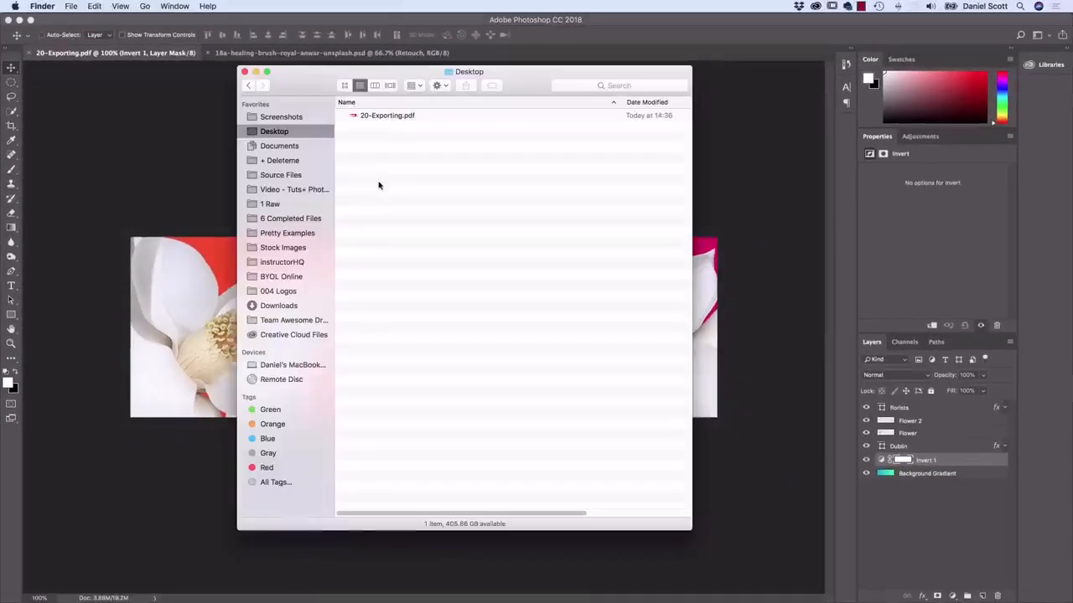
{"action": "left_click", "coordinate": [429, 115]}
{"action": "left_click_drag", "start_coordinate": [582, 513], "coordinate": [662, 513]}
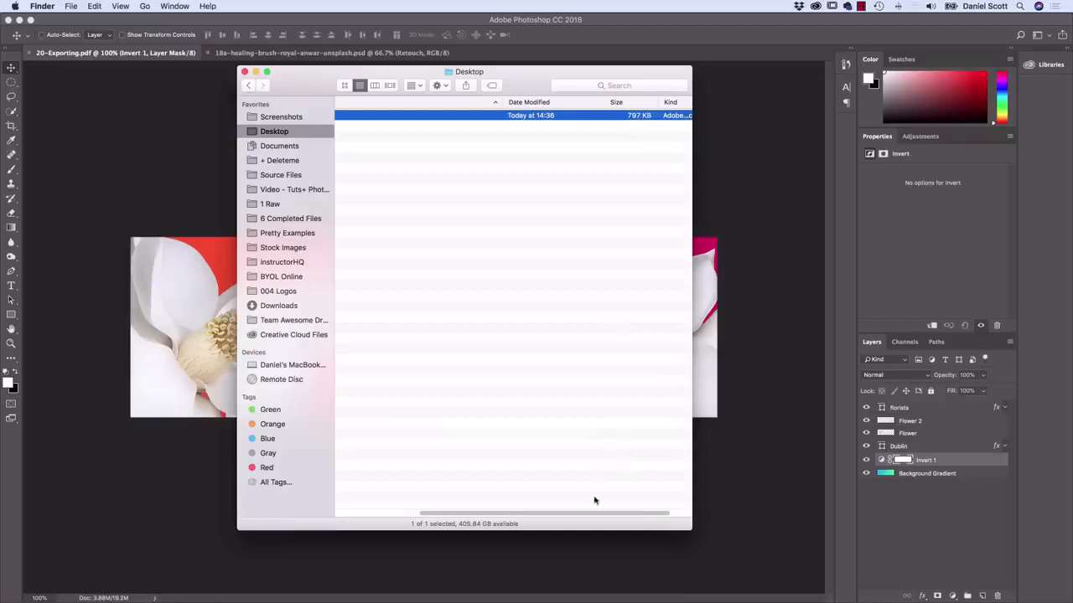
{"action": "left_click_drag", "start_coordinate": [594, 512], "coordinate": [494, 512]}
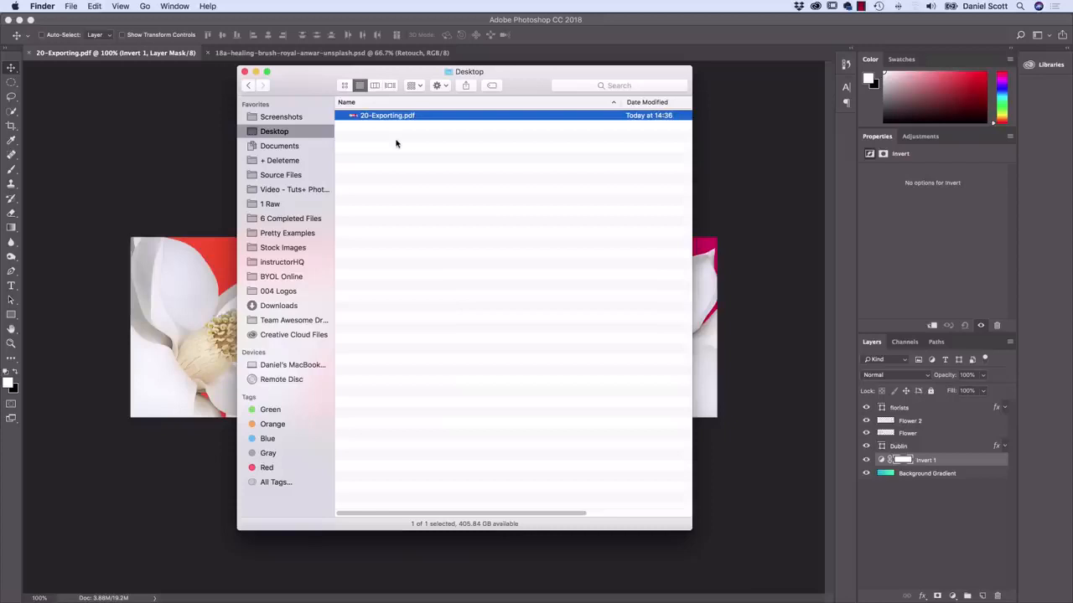
Switch to Photoshop and save the 18a healing-brush portrait to the Desktop as a maximum-quality JPEG named Model.jpg
{"action": "left_click", "coordinate": [174, 160]}
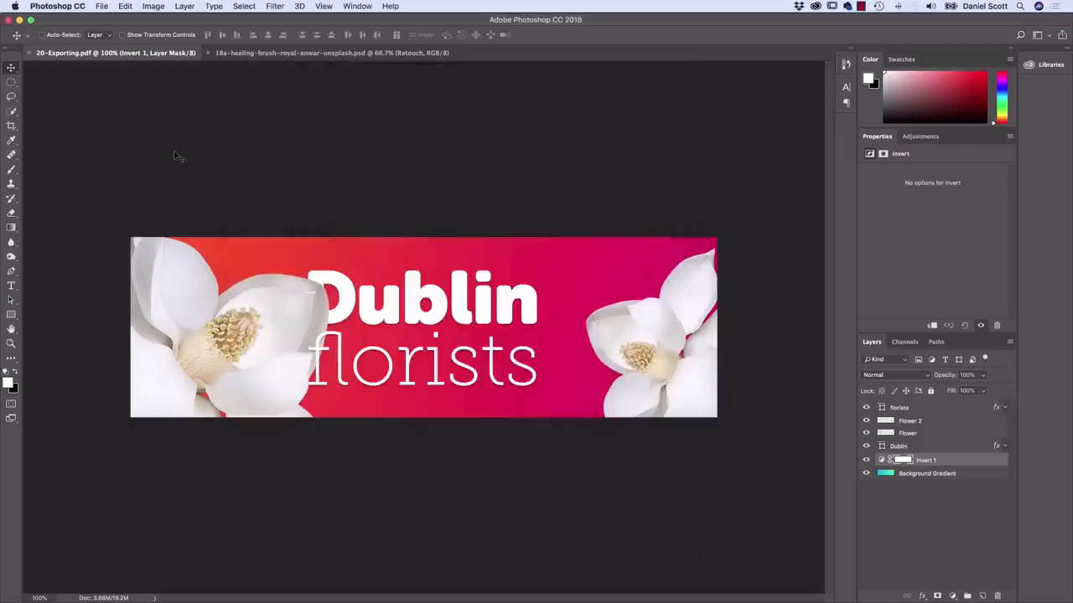
{"action": "left_click", "coordinate": [293, 56]}
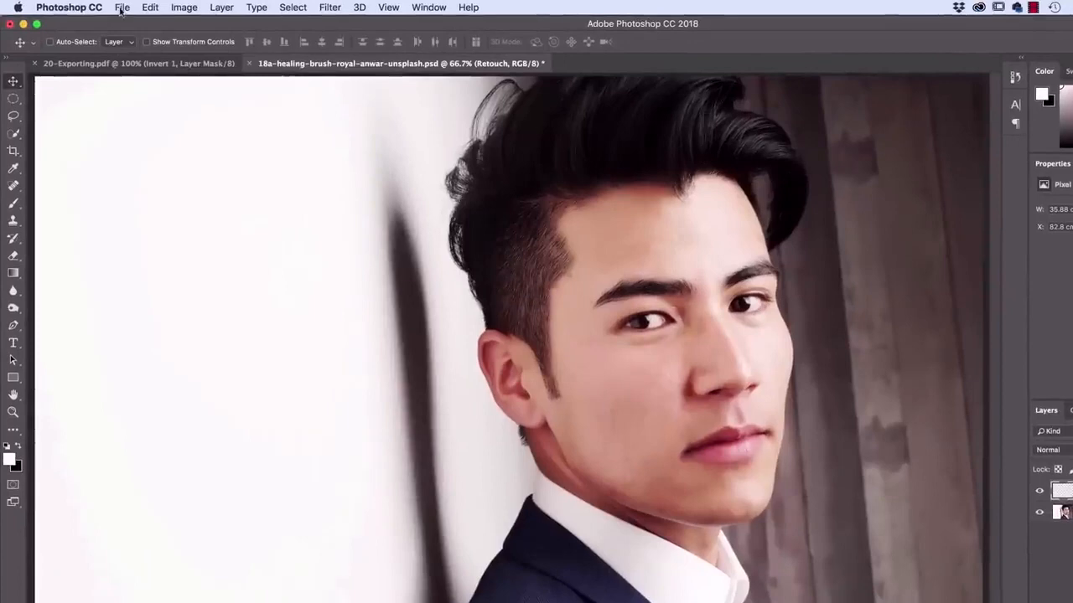
{"action": "left_click", "coordinate": [123, 8]}
{"action": "left_click", "coordinate": [157, 148]}
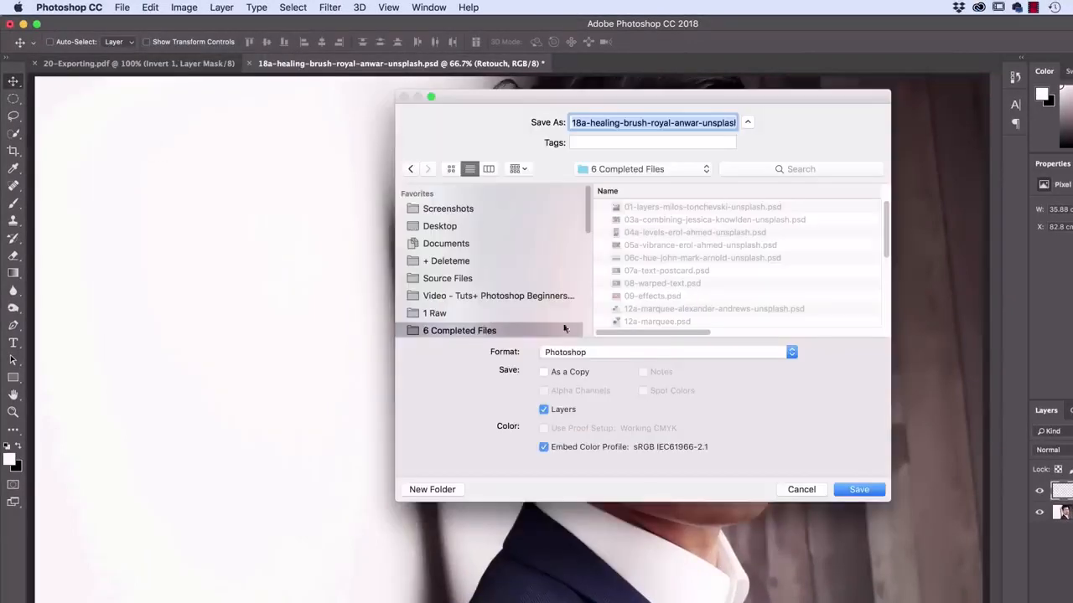
{"action": "left_click", "coordinate": [631, 354]}
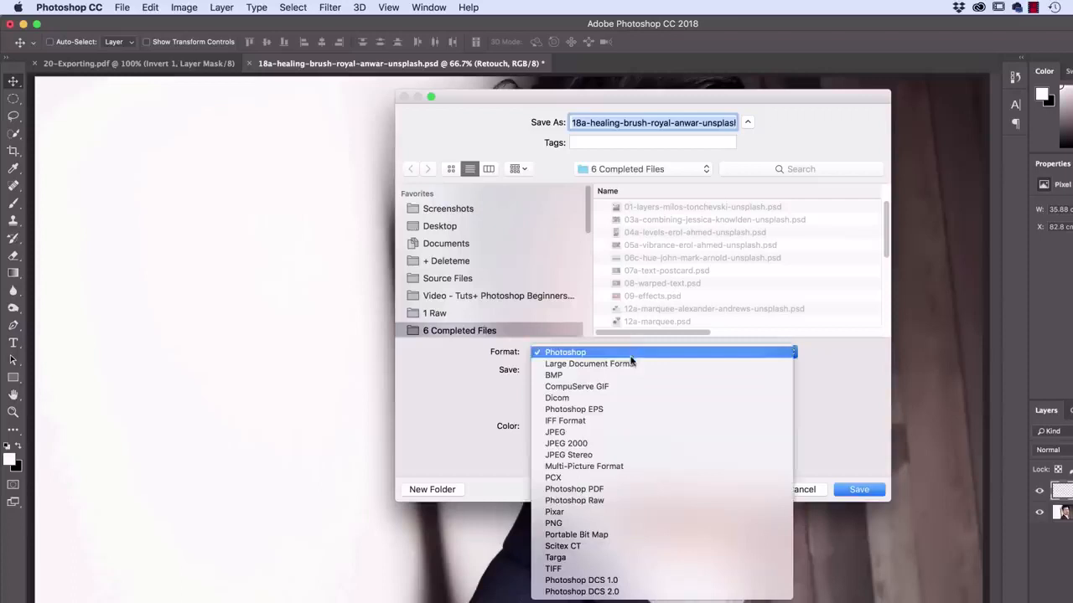
{"action": "left_click", "coordinate": [556, 433]}
{"action": "left_click", "coordinate": [478, 211]}
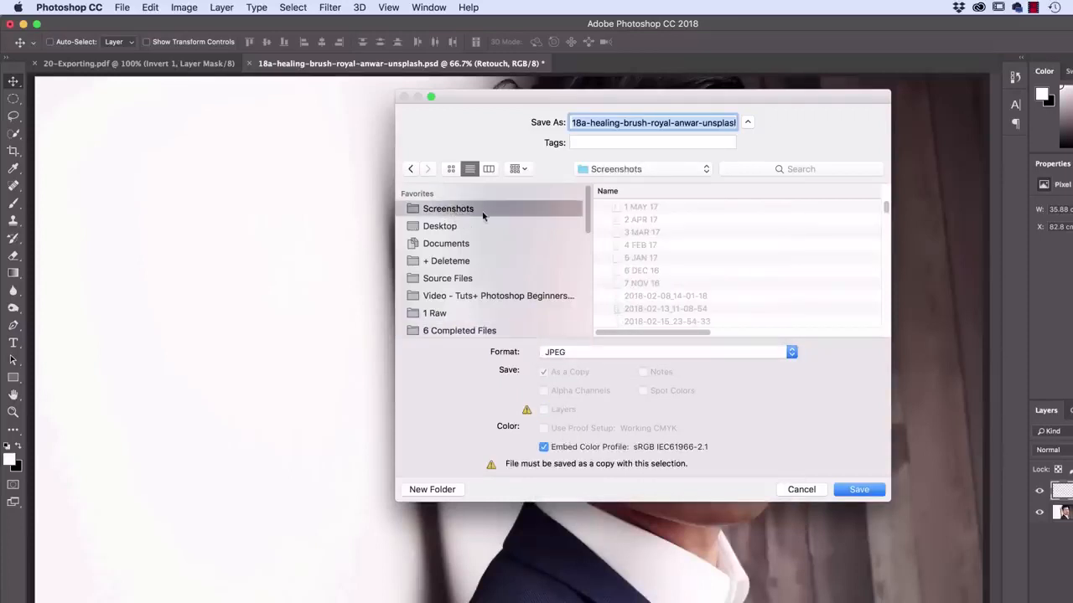
{"action": "left_click", "coordinate": [465, 225]}
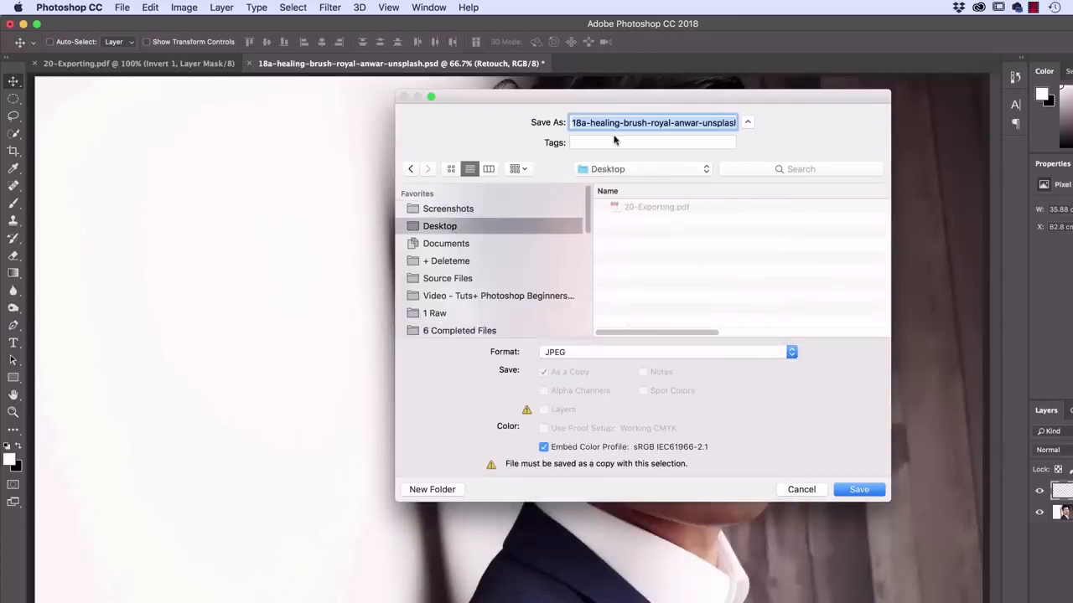
{"action": "type", "text": "Model.jpg"}
{"action": "left_click", "coordinate": [858, 491]}
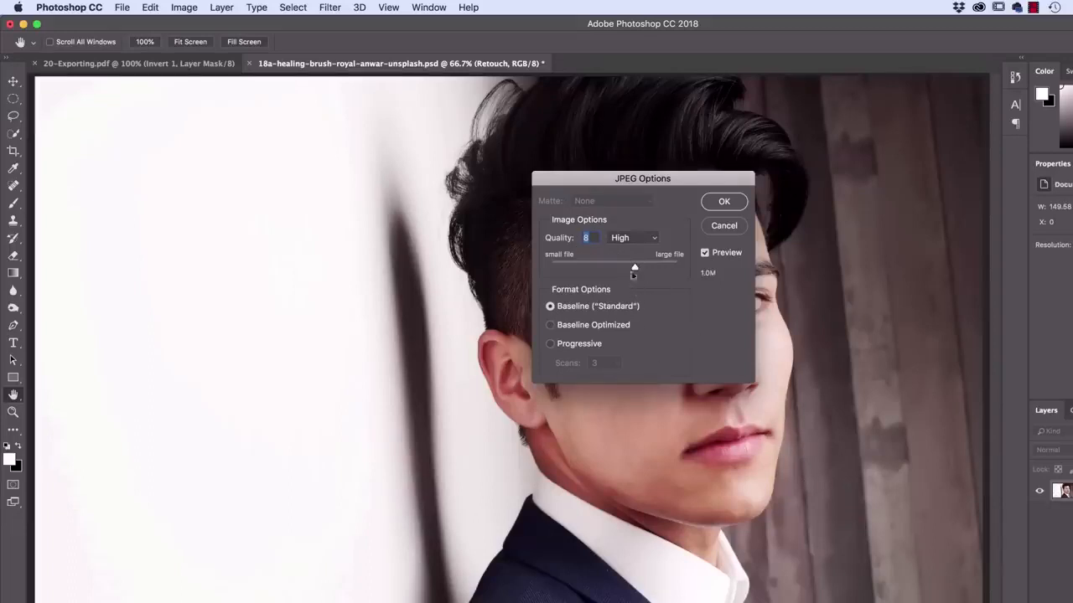
{"action": "left_click_drag", "start_coordinate": [634, 267], "coordinate": [677, 266]}
{"action": "left_click", "coordinate": [722, 204]}
Switch to Finder and check the file size of Model.jpg, narrowing the Name column to show the Size column
{"action": "key", "text": "super+Tab"}
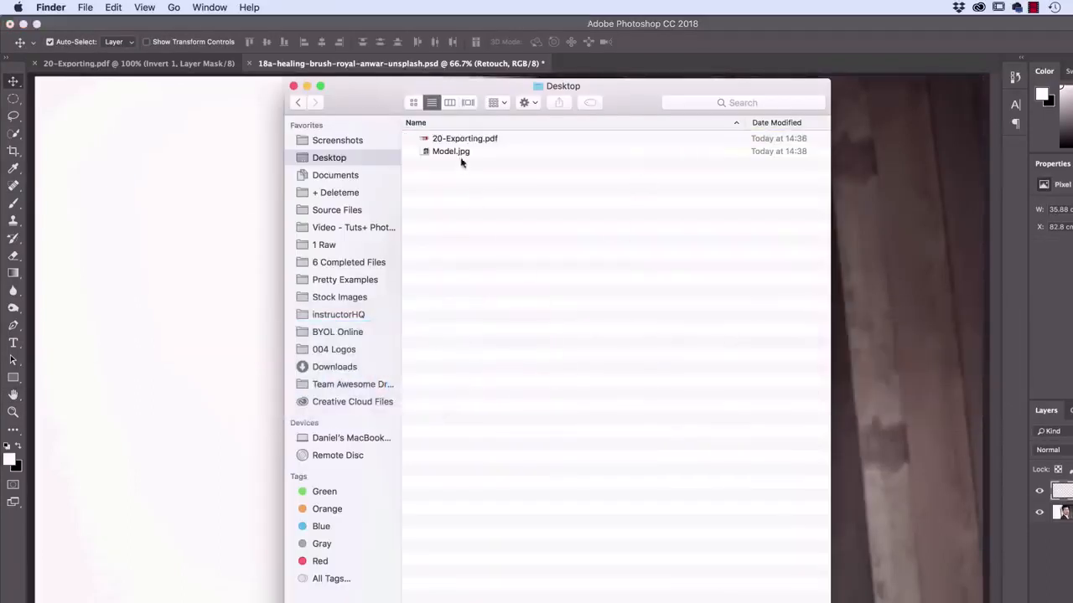
{"action": "left_click", "coordinate": [459, 153]}
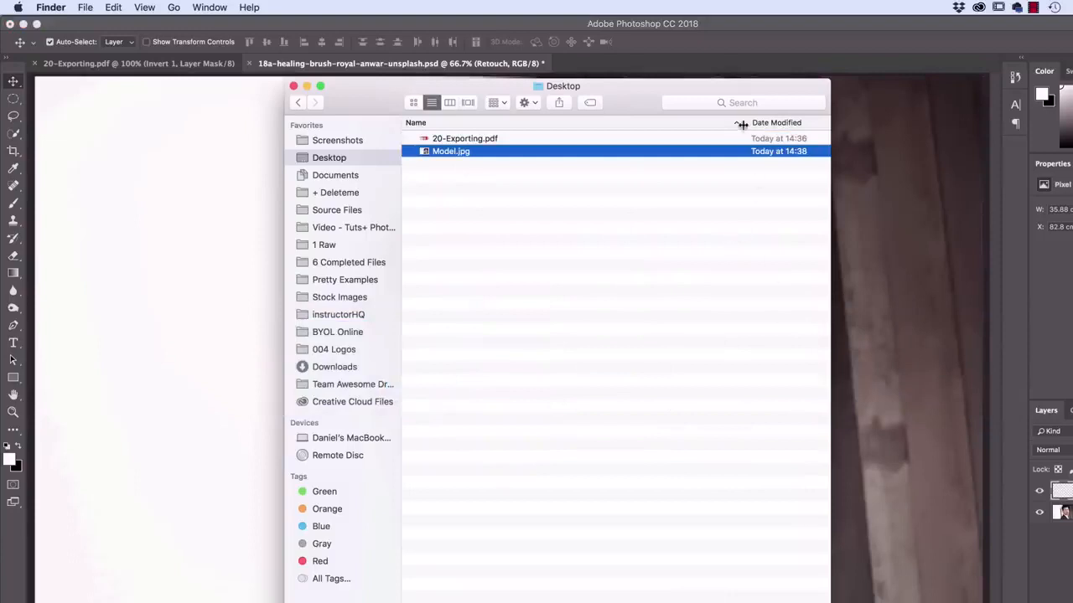
{"action": "left_click_drag", "start_coordinate": [745, 124], "coordinate": [634, 125]}
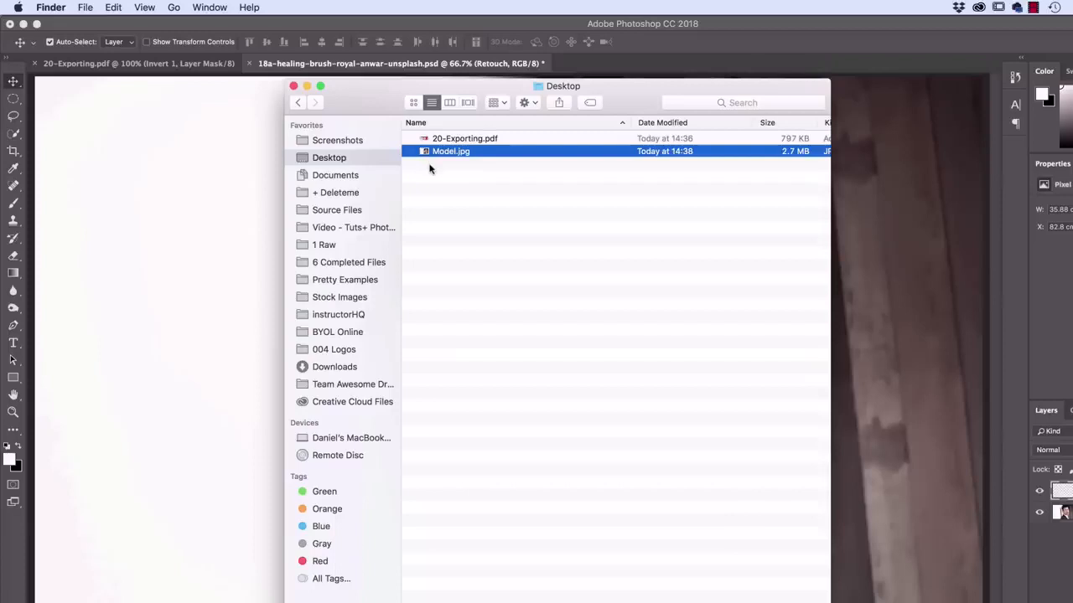
Switch to Photoshop, open the Export As settings for the 20-Exporting banner and choose JPG as the format
{"action": "left_click", "coordinate": [211, 224]}
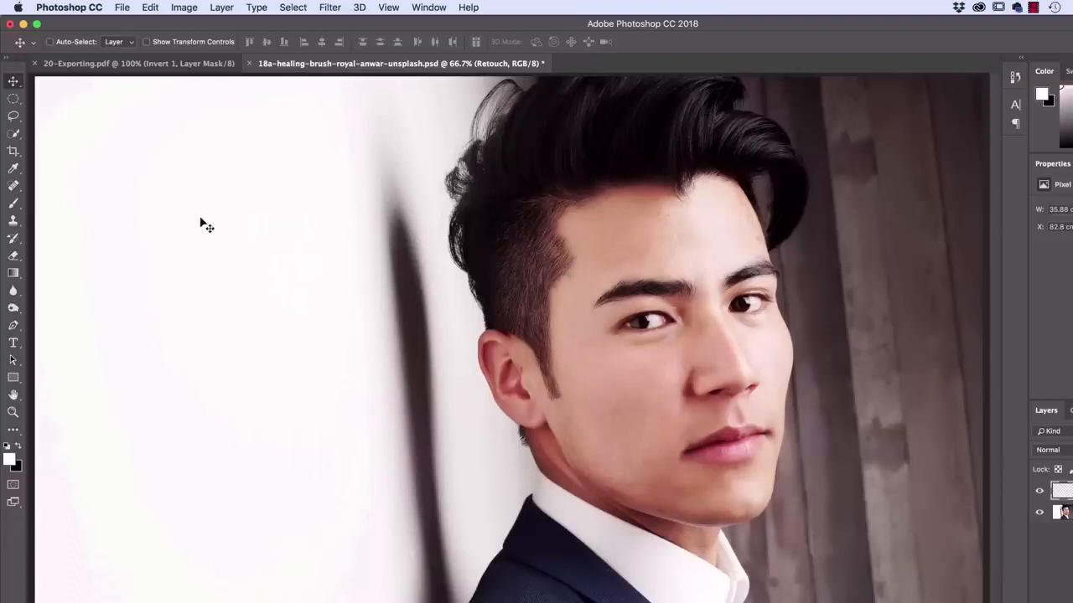
{"action": "left_click", "coordinate": [136, 66]}
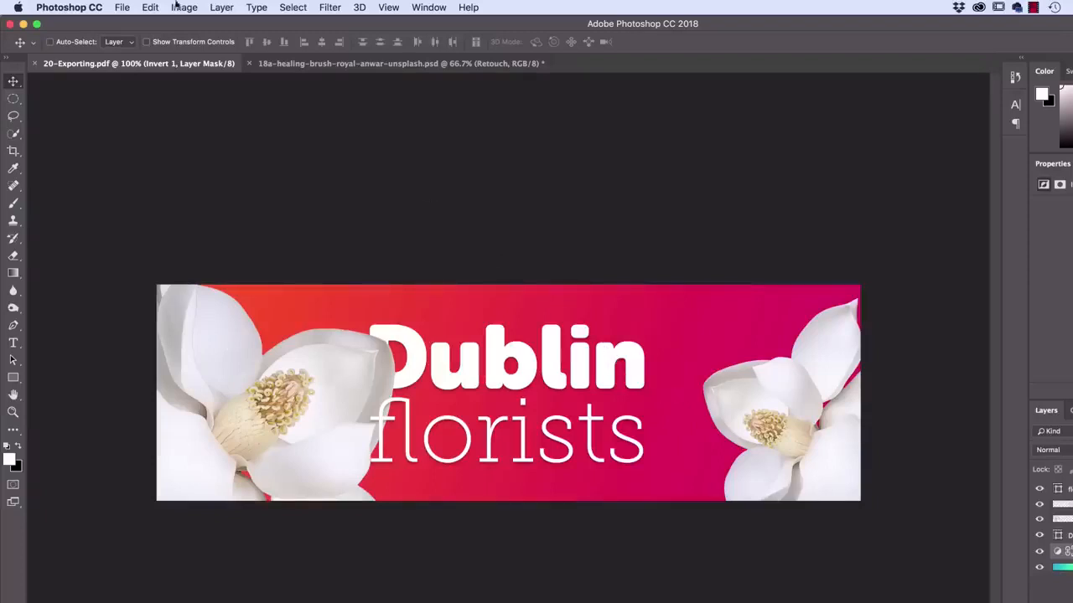
{"action": "left_click", "coordinate": [121, 8]}
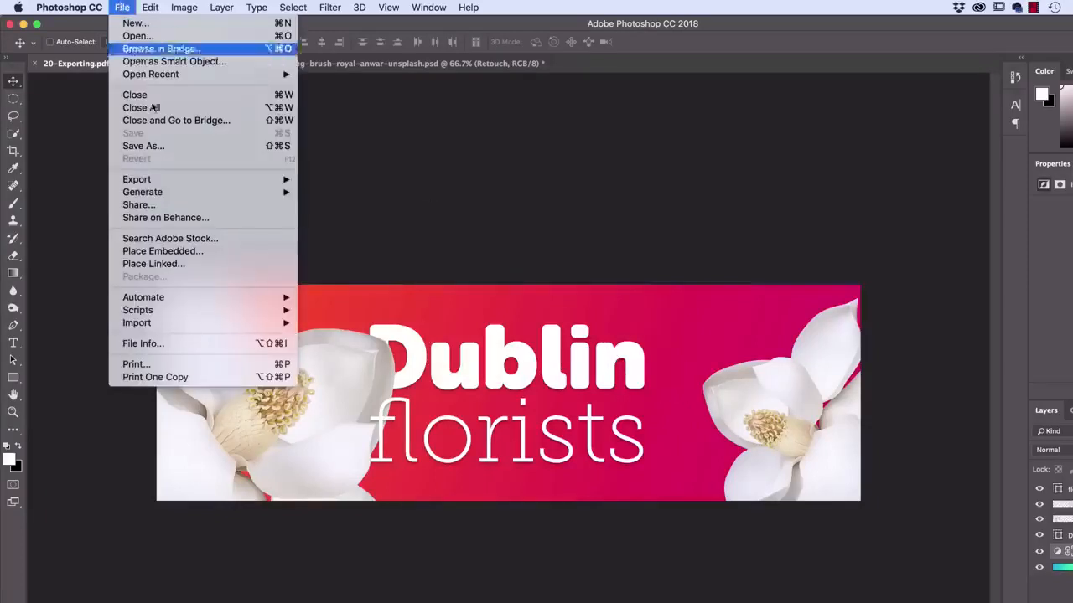
{"action": "mouse_move", "coordinate": [143, 183]}
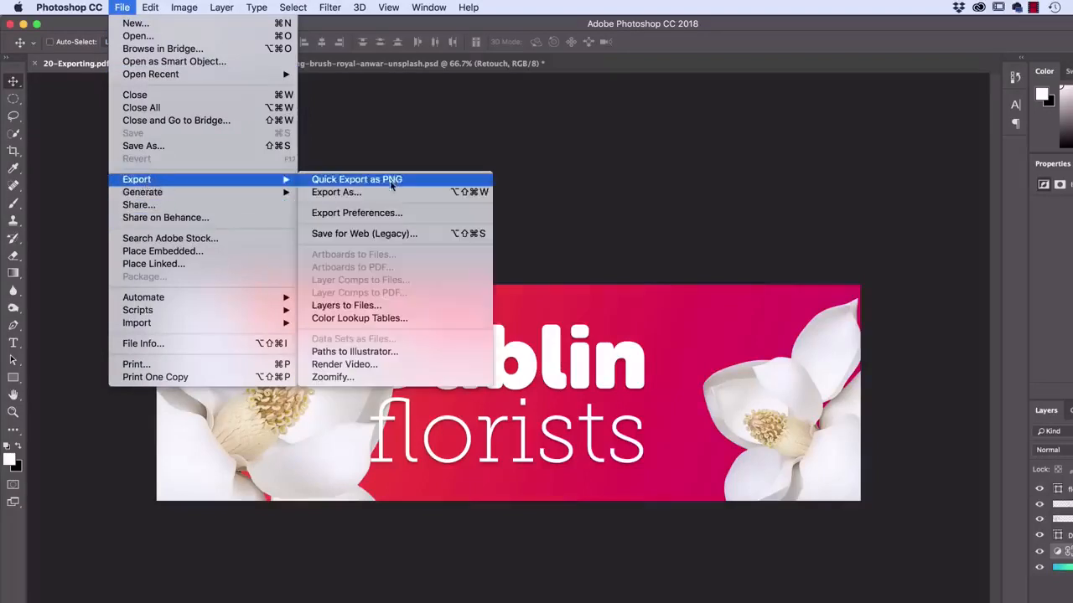
{"action": "left_click", "coordinate": [334, 193]}
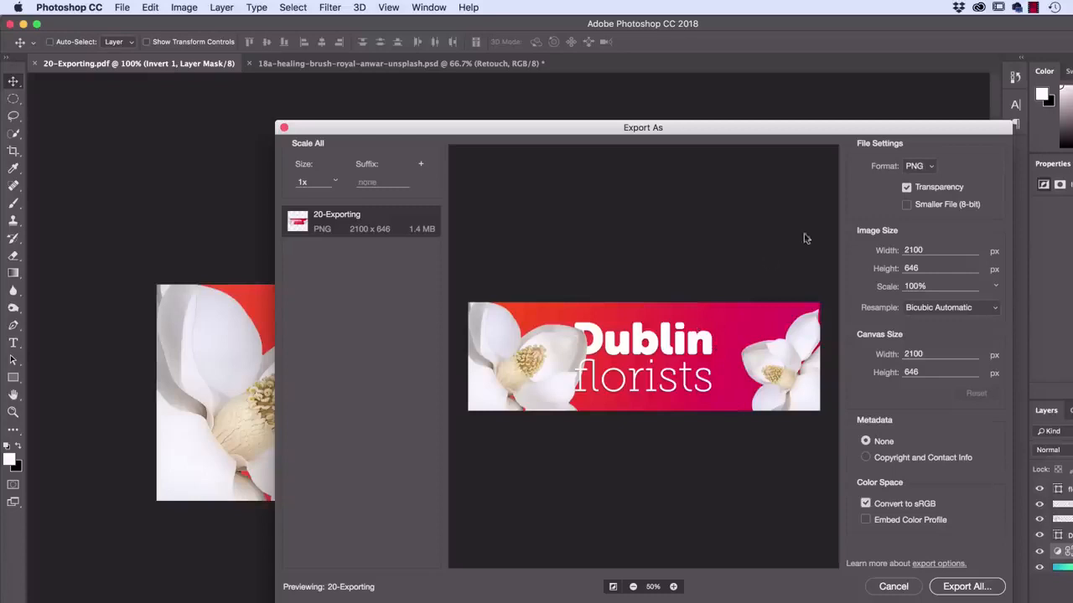
{"action": "left_click", "coordinate": [921, 167]}
{"action": "left_click", "coordinate": [920, 185]}
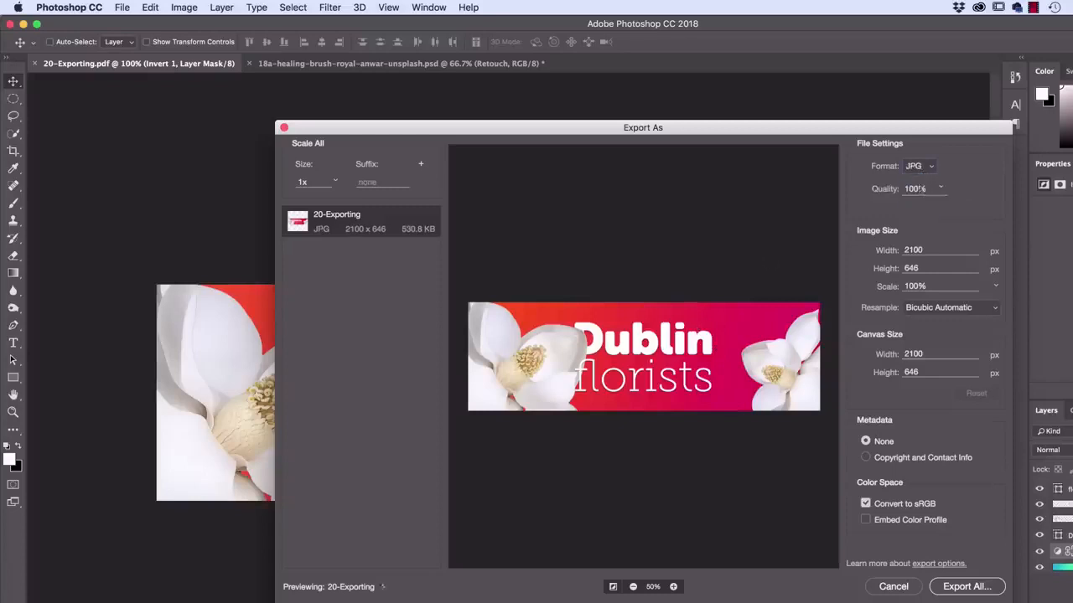
Lower the JPG quality to 2% and enlarge the preview to 200% to judge the compression
{"action": "left_click", "coordinate": [940, 188]}
{"action": "left_click", "coordinate": [940, 189]}
{"action": "left_click_drag", "start_coordinate": [951, 208], "coordinate": [876, 209]}
{"action": "left_click", "coordinate": [673, 586]}
{"action": "left_click", "coordinate": [673, 587]}
{"action": "left_click", "coordinate": [673, 587]}
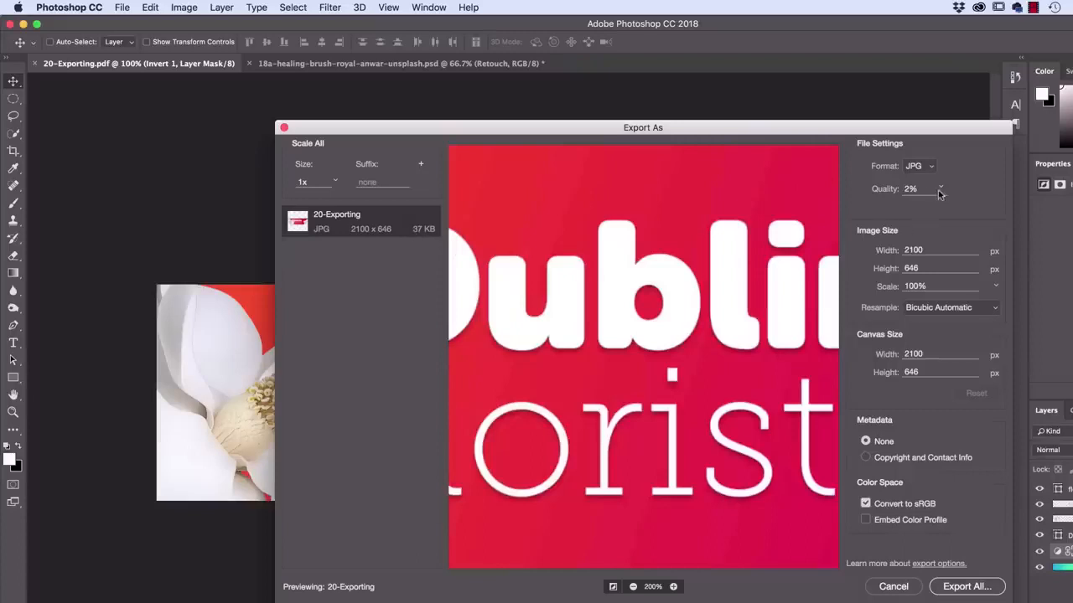
Set the JPG quality to 30% and examine the lettering and flower in the preview at 100% and 200%
{"action": "left_click", "coordinate": [632, 586]}
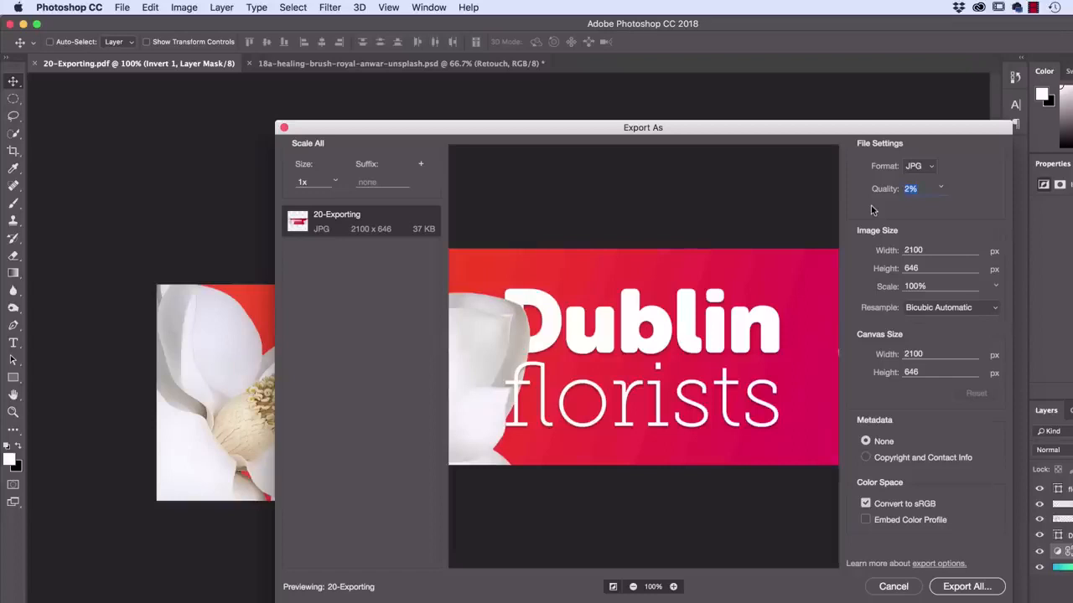
{"action": "type", "text": "30"}
{"action": "key", "text": "Return"}
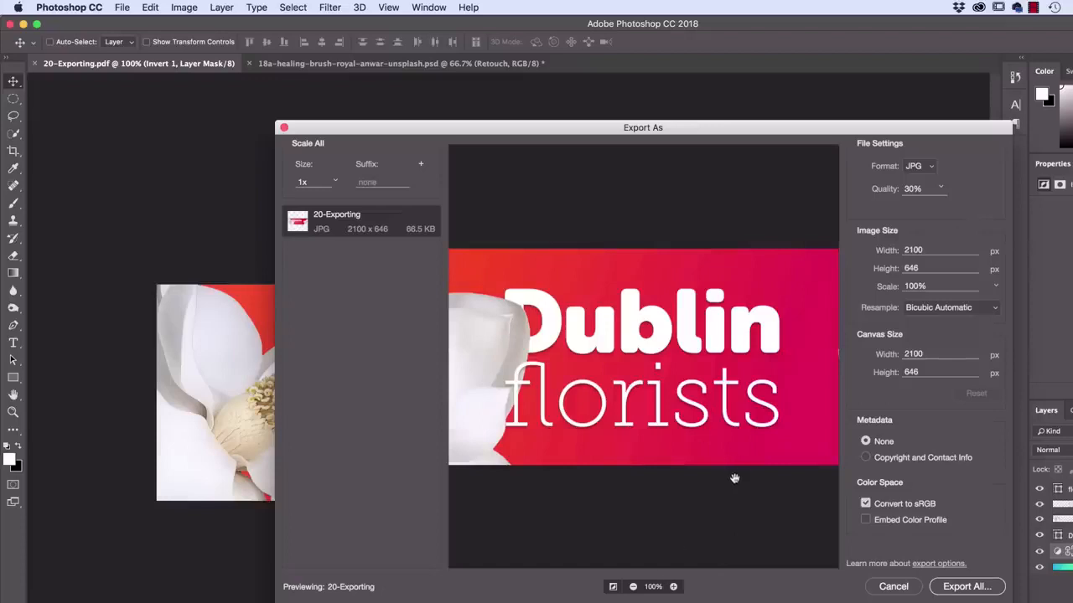
{"action": "left_click", "coordinate": [672, 586]}
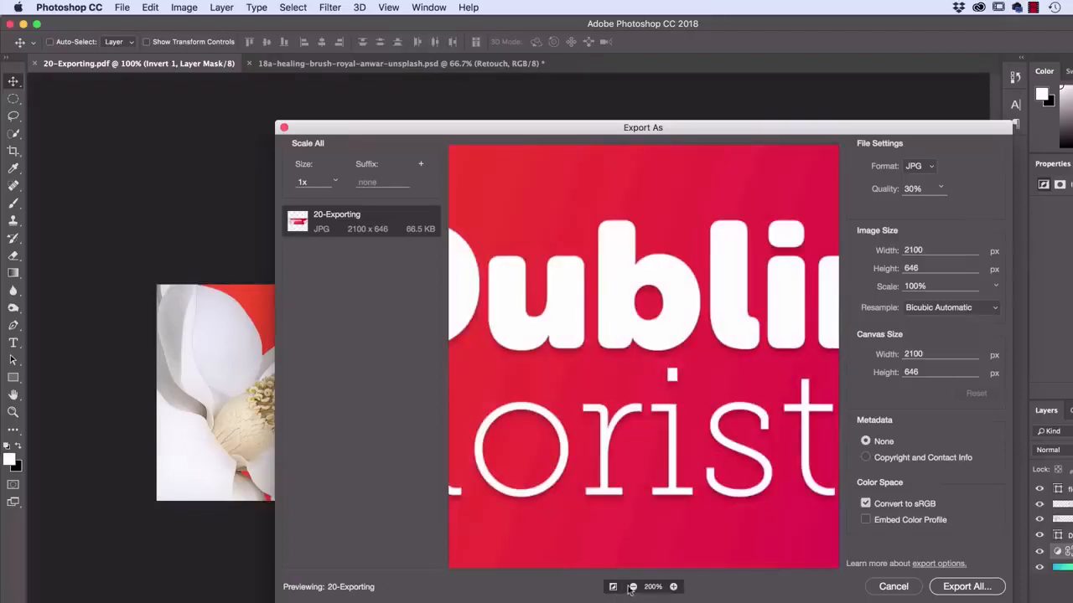
{"action": "left_click", "coordinate": [632, 588]}
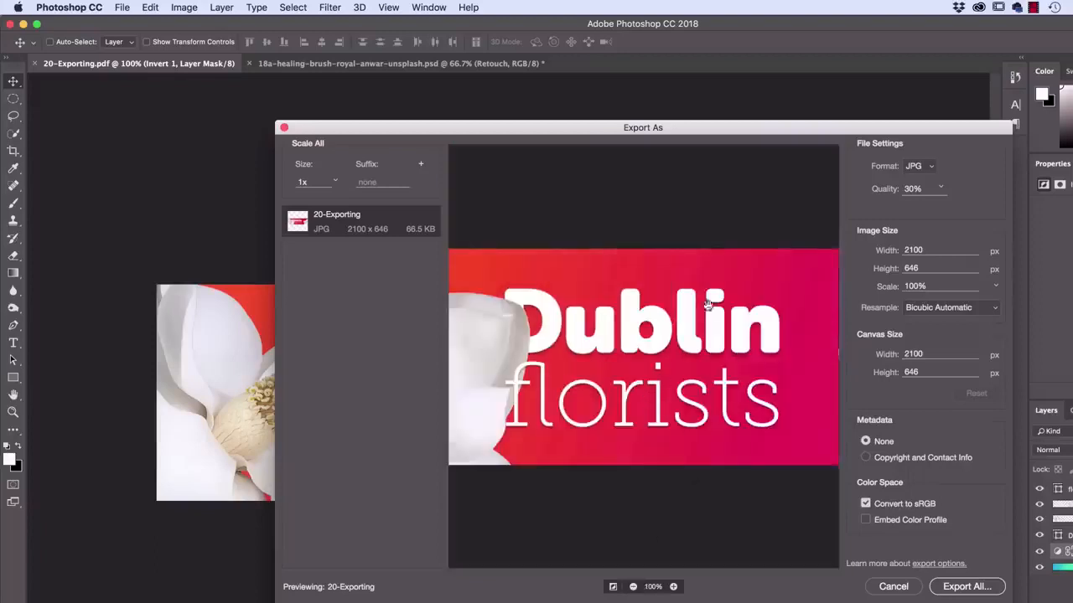
{"action": "left_click_drag", "start_coordinate": [645, 515], "coordinate": [474, 358]}
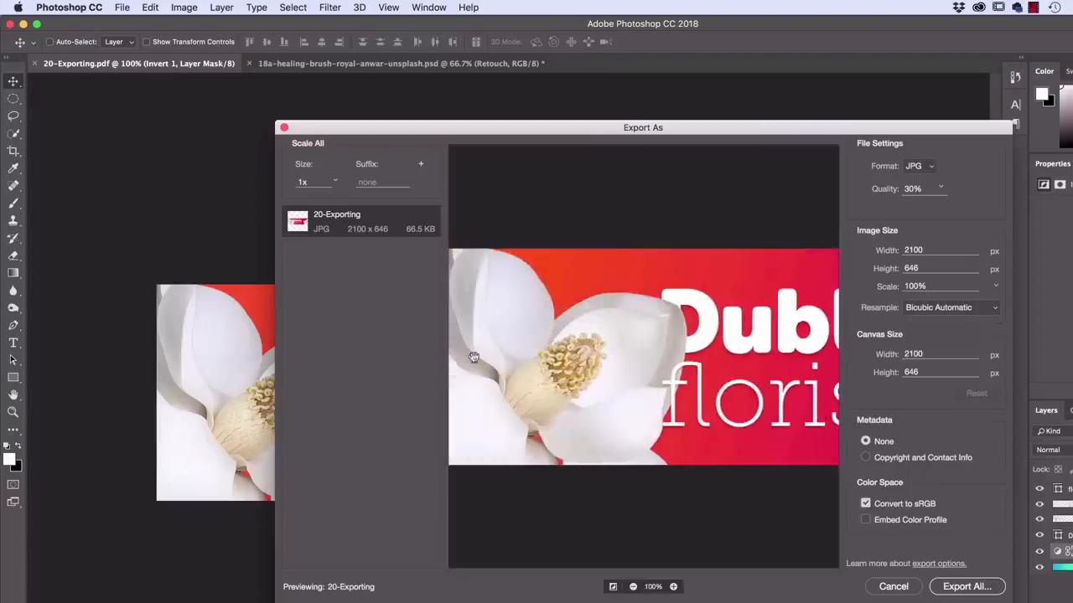
{"action": "left_click", "coordinate": [674, 587]}
{"action": "left_click_drag", "start_coordinate": [610, 428], "coordinate": [792, 426]}
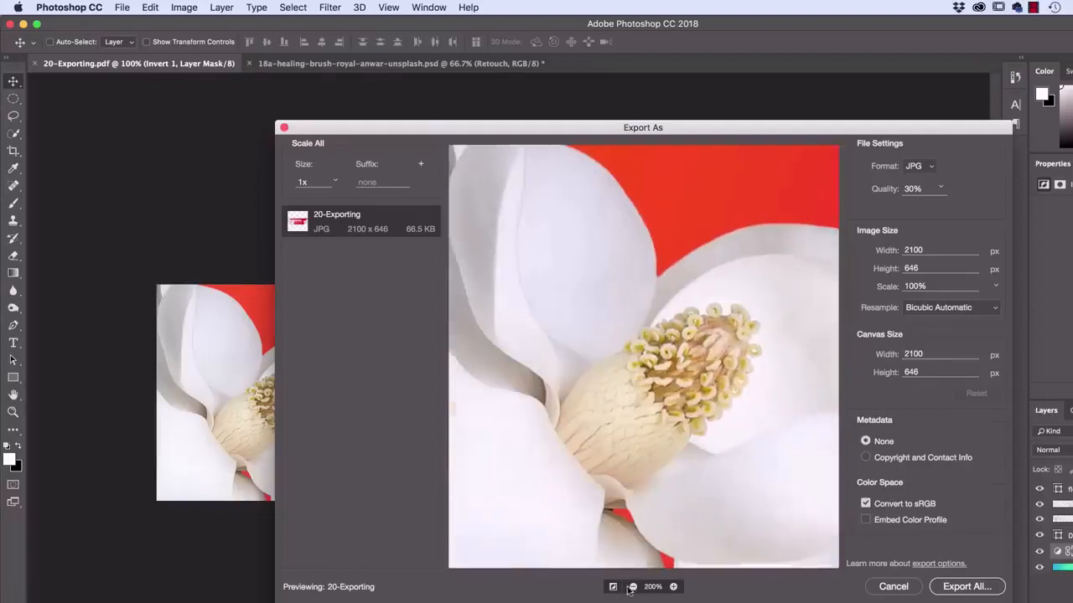
{"action": "left_click", "coordinate": [632, 587]}
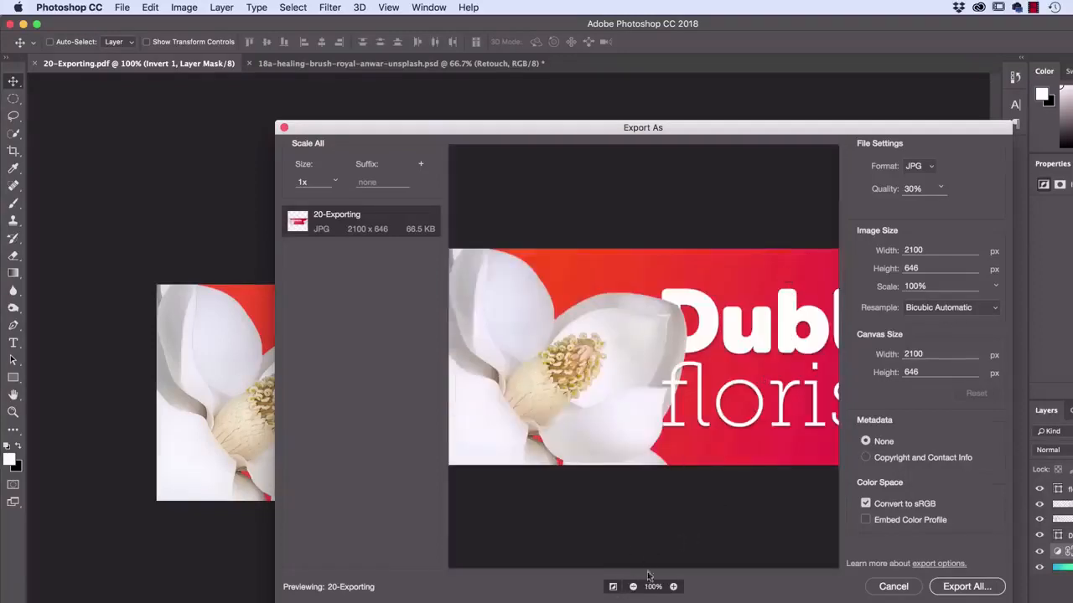
{"action": "left_click_drag", "start_coordinate": [815, 319], "coordinate": [702, 315]}
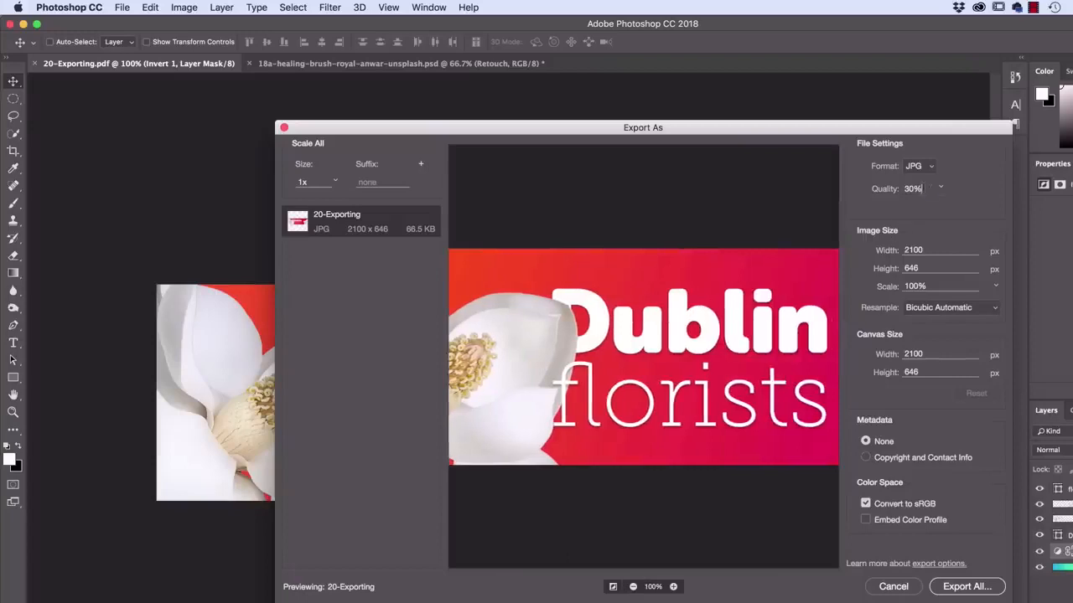
Compare the JPG at 60% quality, return to 30%, and export it to the Desktop as 20-Exporting.jpg
{"action": "key", "text": "Tab"}
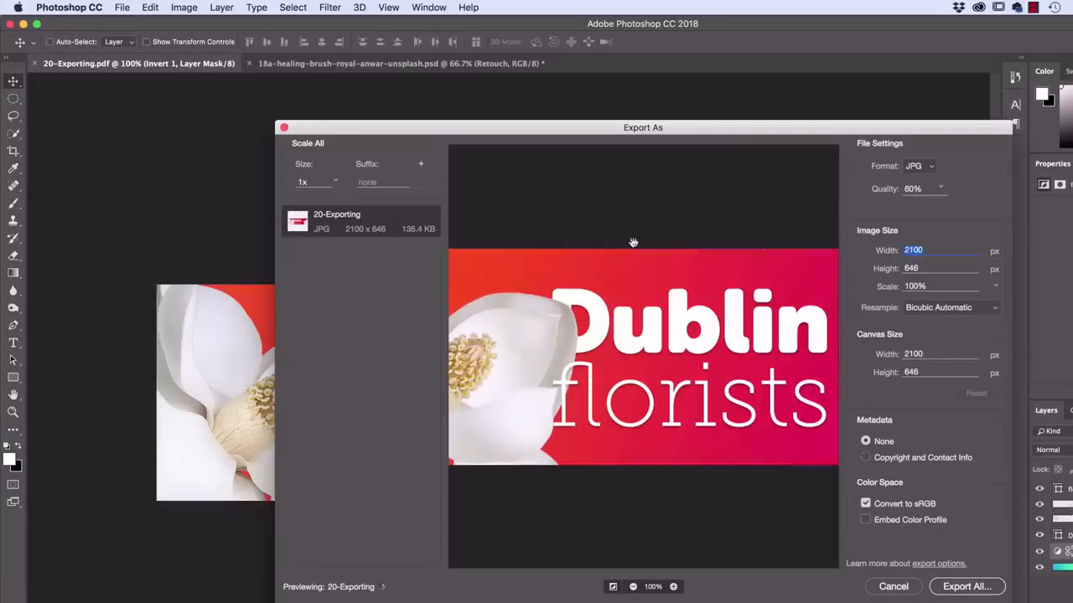
{"action": "left_click", "coordinate": [940, 189]}
{"action": "left_click", "coordinate": [742, 216]}
{"action": "key", "text": "Tab"}
{"action": "left_click", "coordinate": [976, 590]}
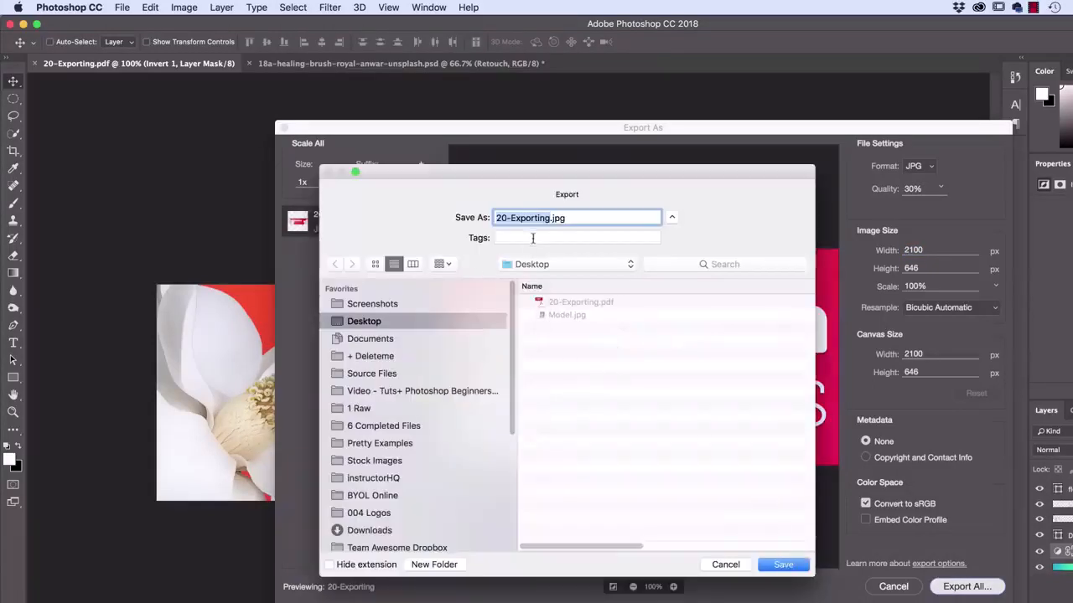
{"action": "left_click", "coordinate": [791, 564]}
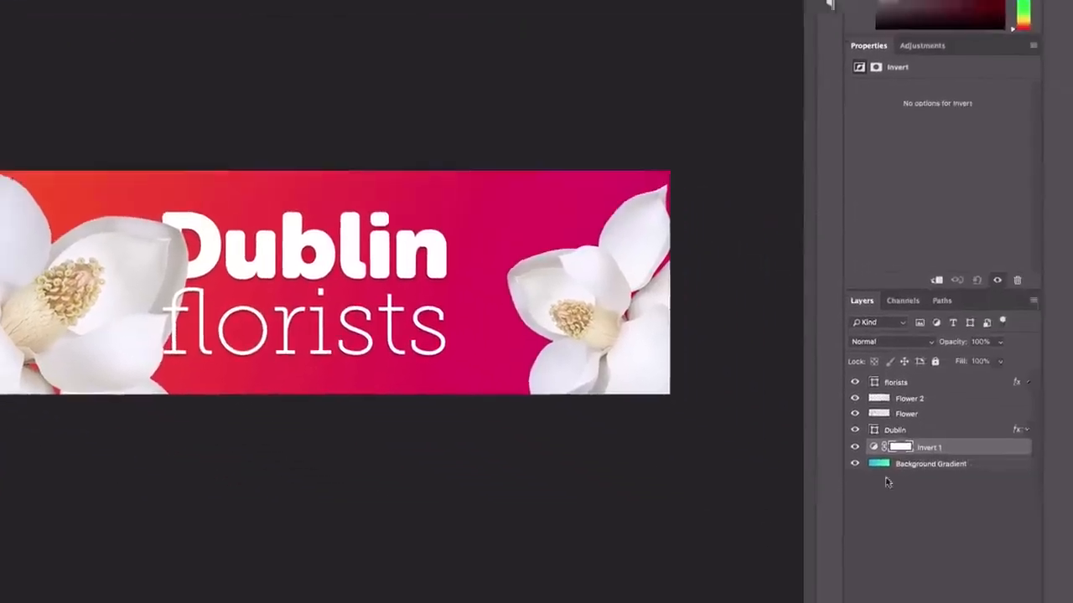
Hide the Background Gradient layer and export the banner as a 2100 x 646 px PNG with Transparency on
{"action": "left_click", "coordinate": [814, 442]}
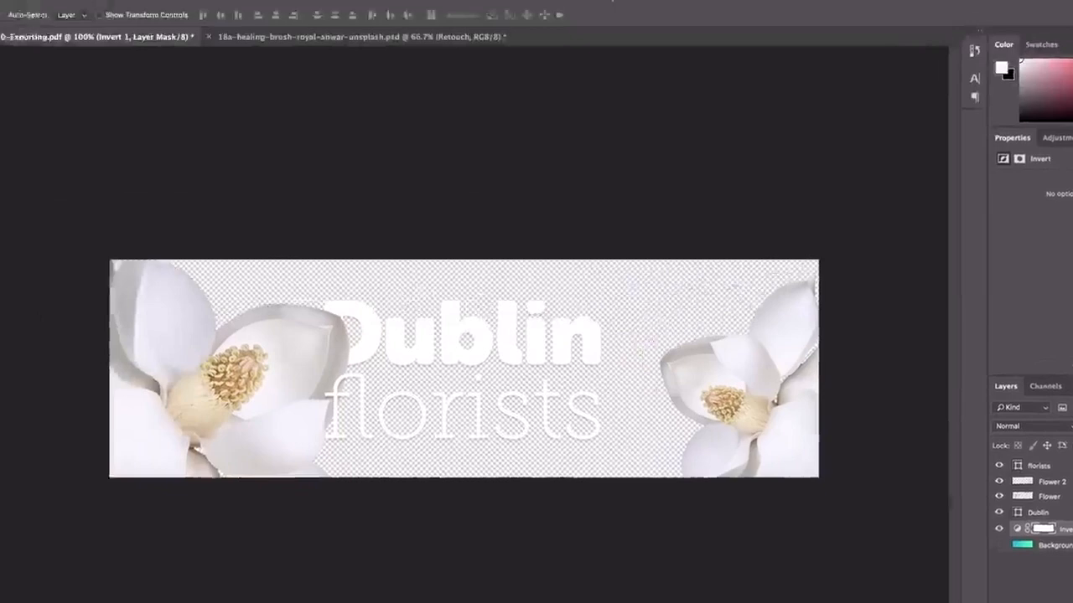
{"action": "left_click", "coordinate": [122, 8]}
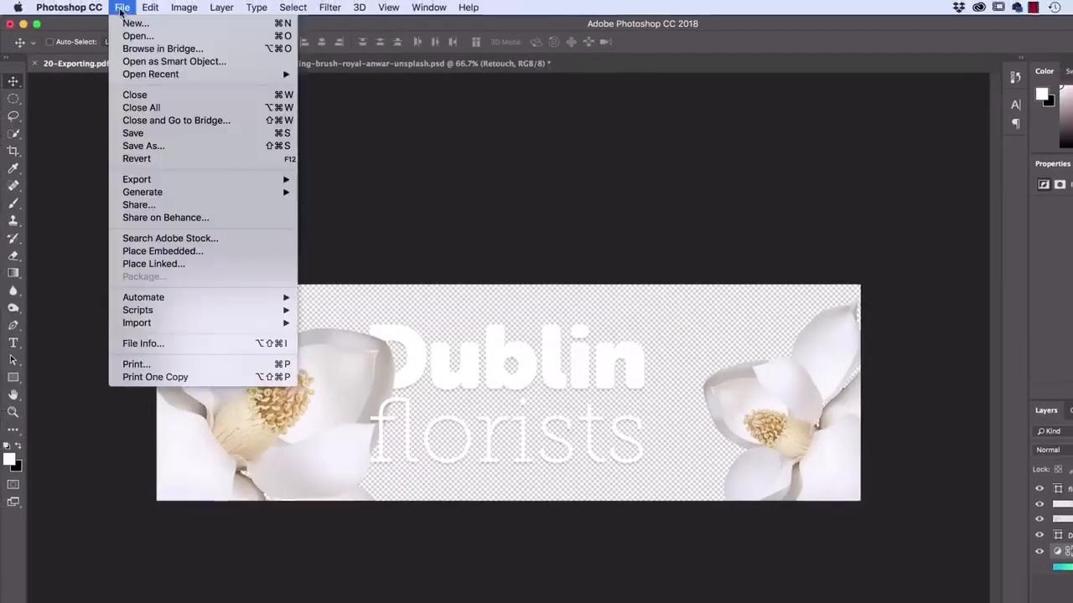
{"action": "mouse_move", "coordinate": [159, 180]}
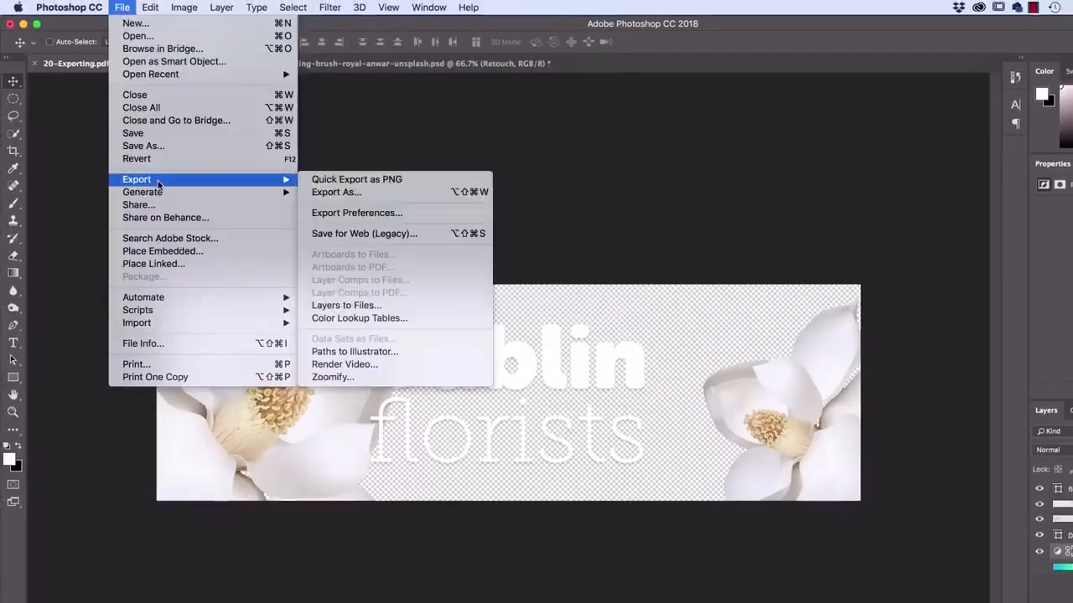
{"action": "left_click", "coordinate": [371, 193]}
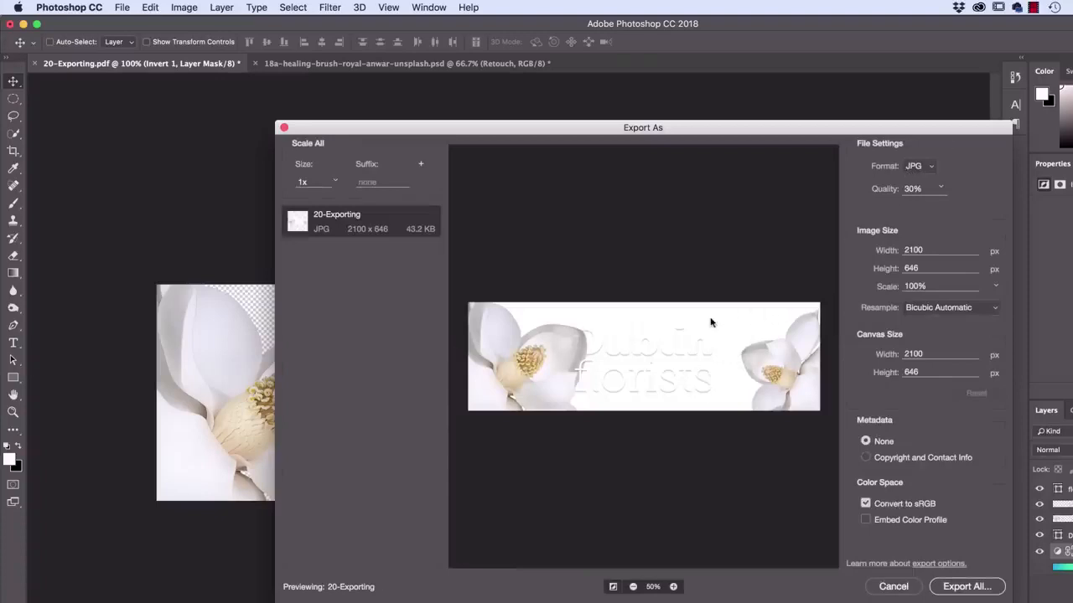
{"action": "left_click", "coordinate": [933, 168]}
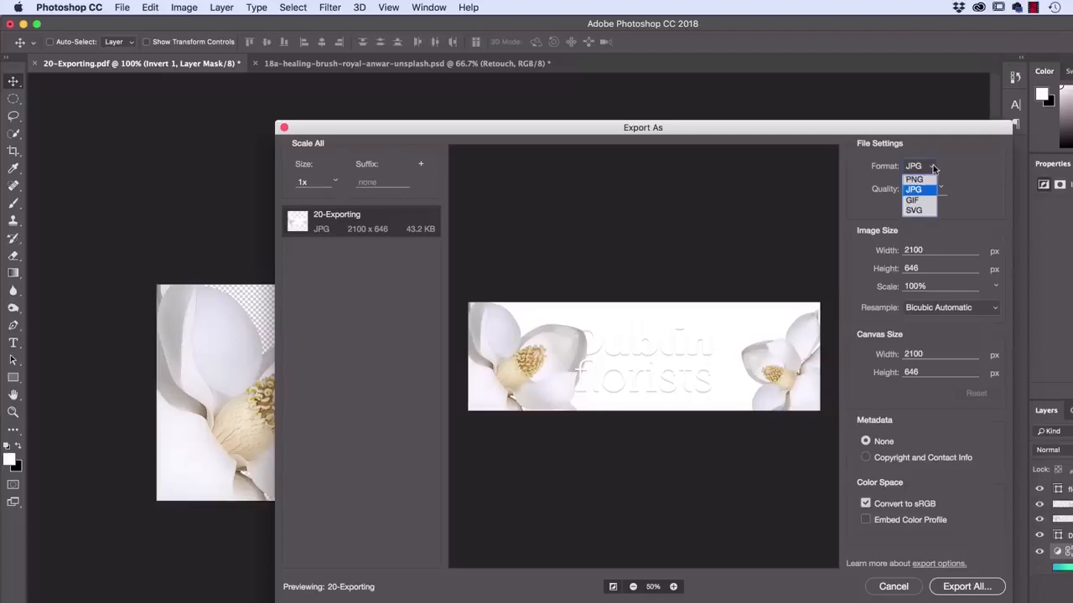
{"action": "left_click", "coordinate": [923, 180]}
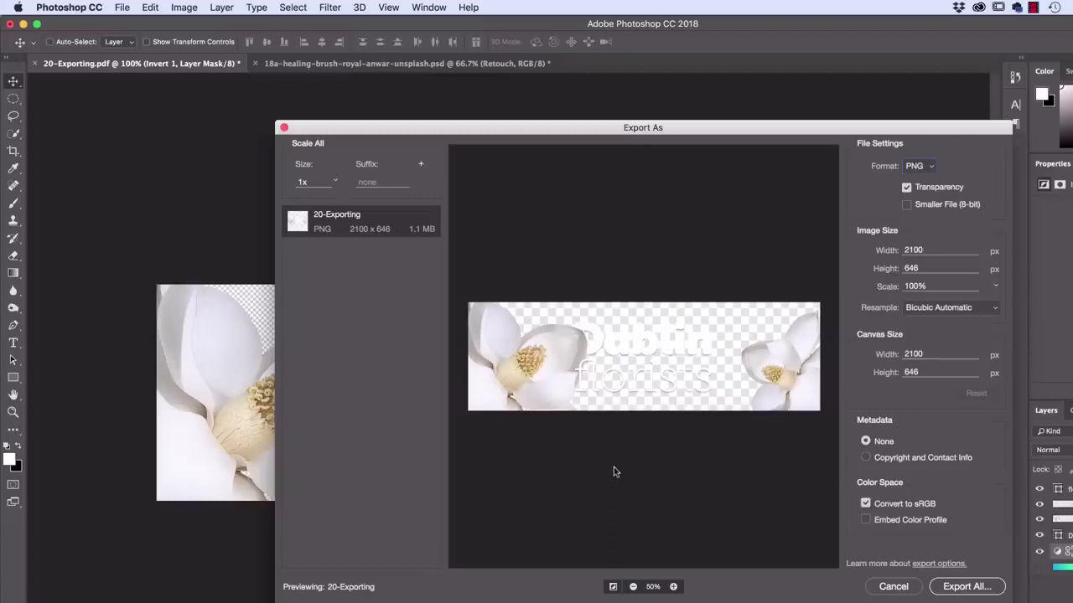
{"action": "left_click", "coordinate": [965, 587]}
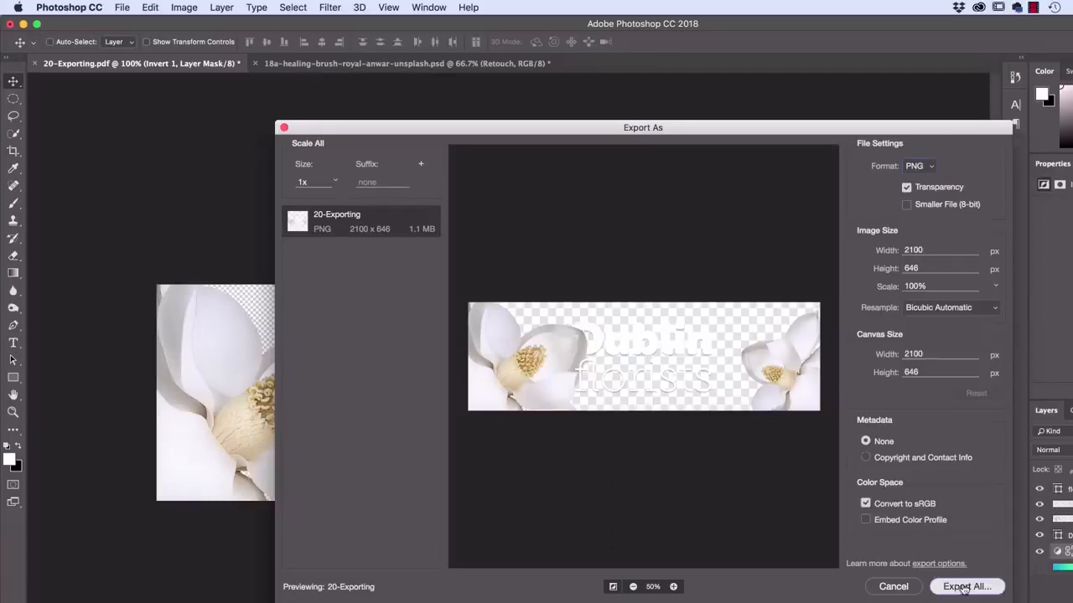
{"action": "left_click", "coordinate": [782, 565]}
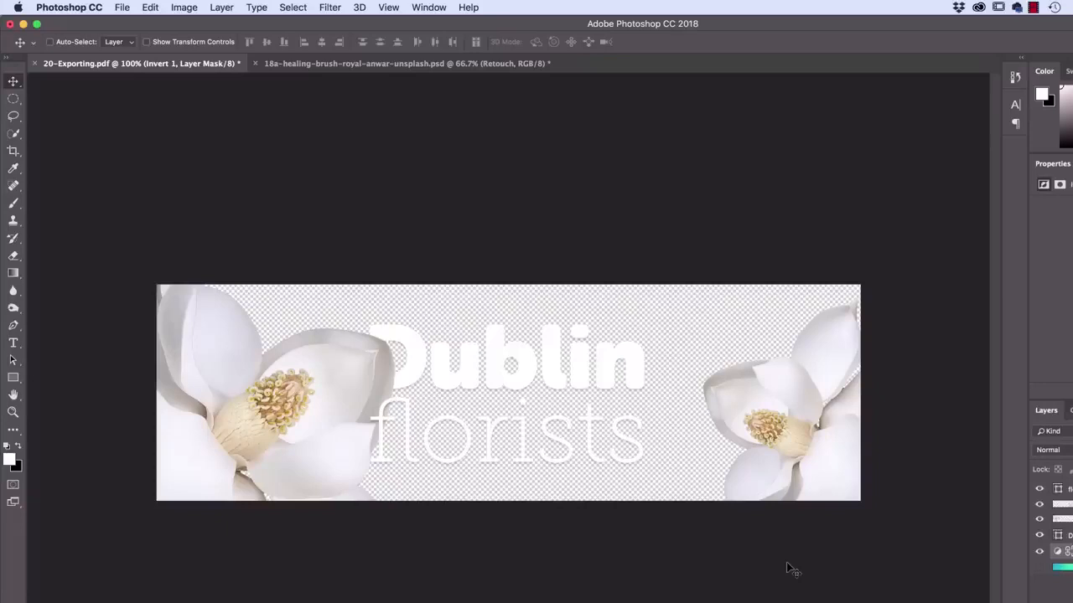
{"action": "left_click", "coordinate": [123, 7]}
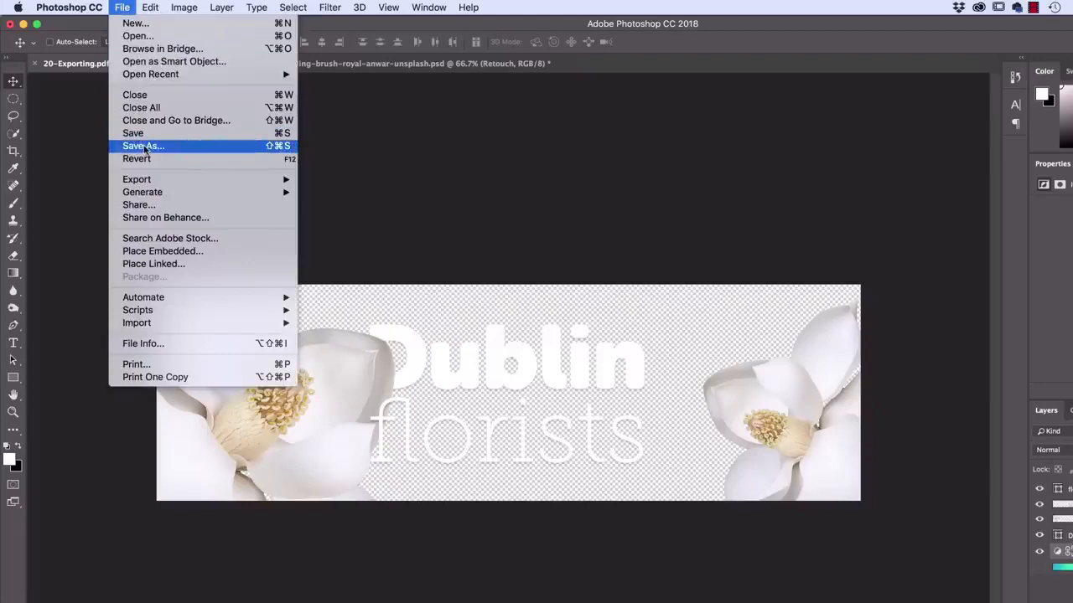
{"action": "mouse_move", "coordinate": [144, 181]}
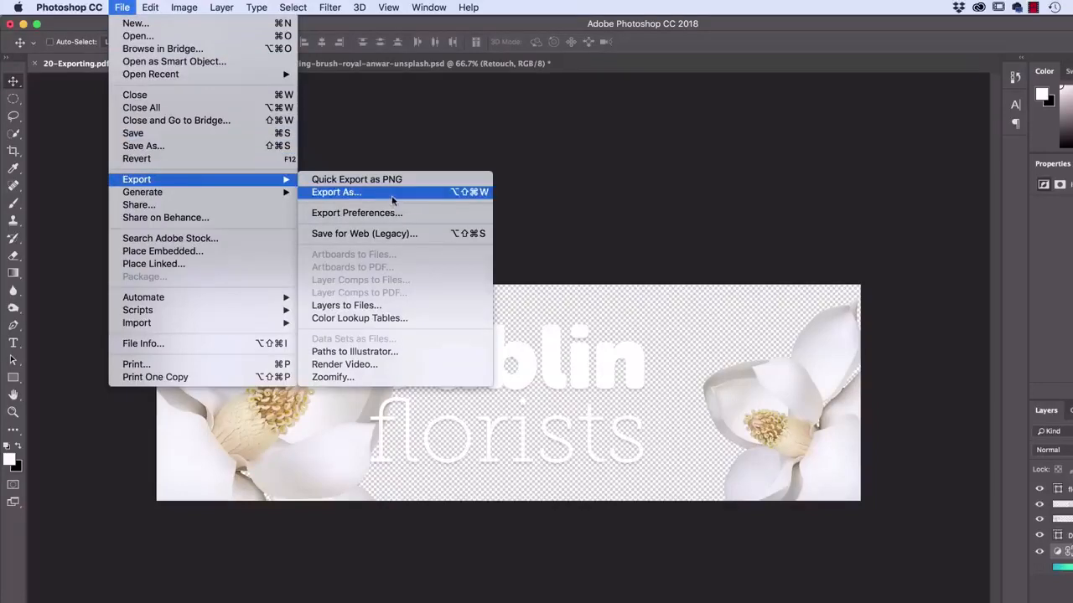
{"action": "left_click", "coordinate": [579, 204]}
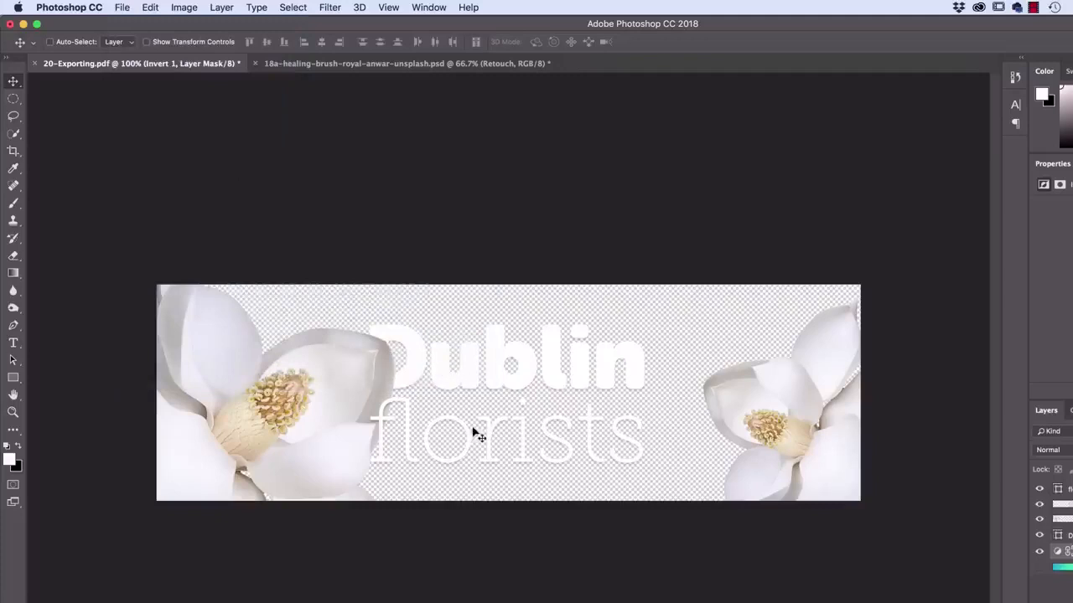
Select the Dublin layer and bring up the document's export options
{"action": "left_click", "coordinate": [1057, 535]}
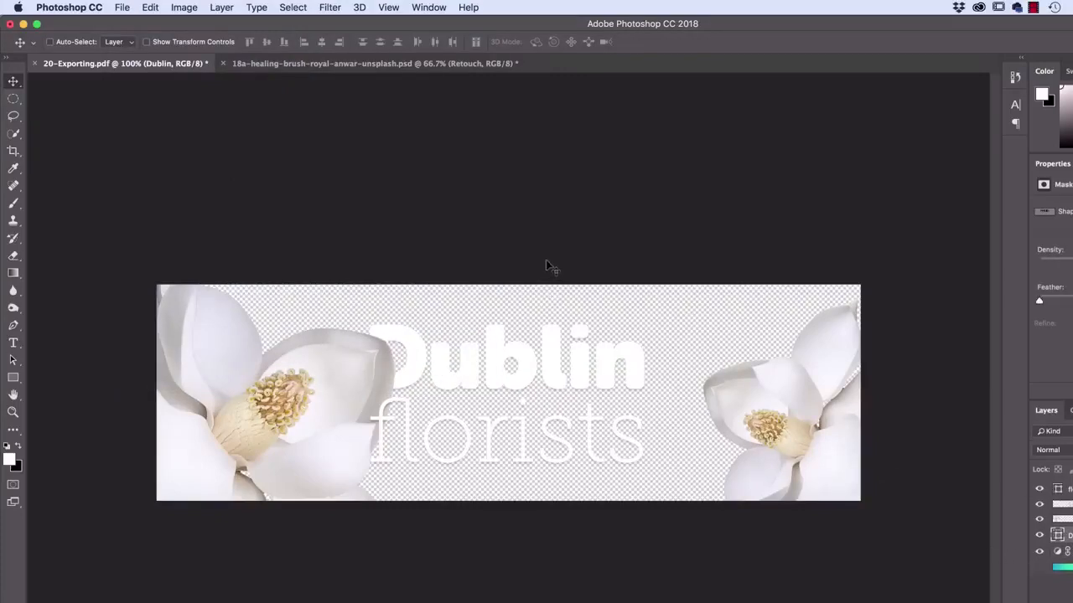
{"action": "left_click", "coordinate": [123, 8]}
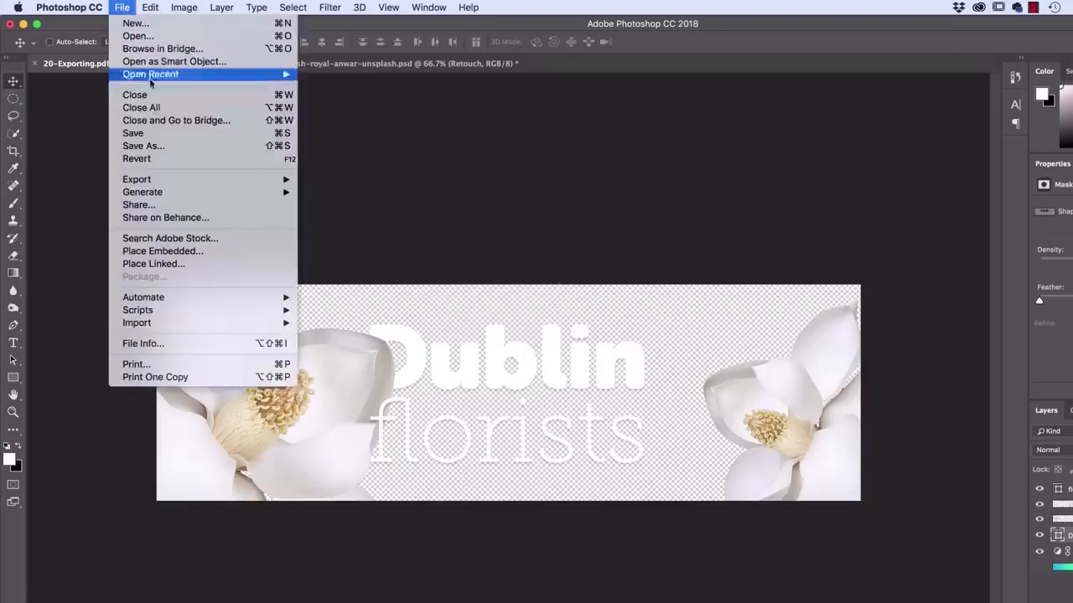
{"action": "mouse_move", "coordinate": [163, 181]}
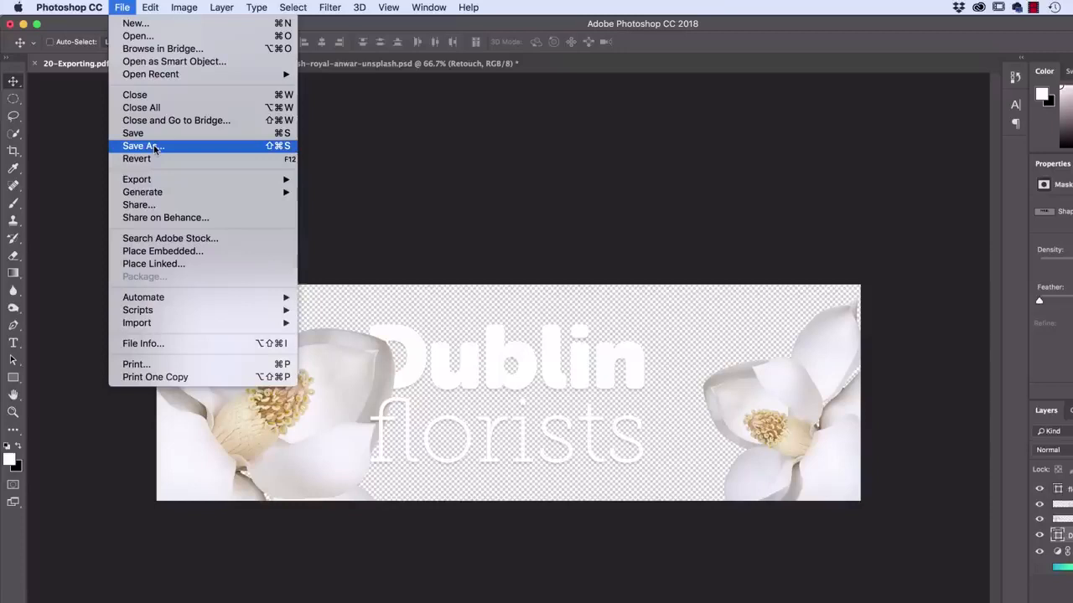
{"action": "left_click", "coordinate": [552, 160]}
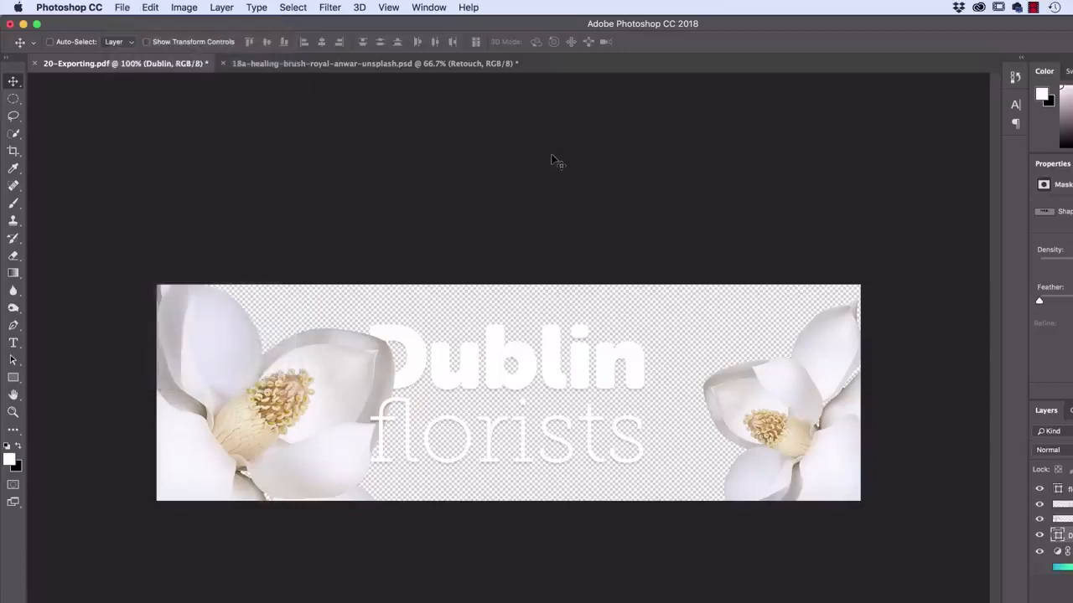
{"action": "left_click", "coordinate": [123, 7]}
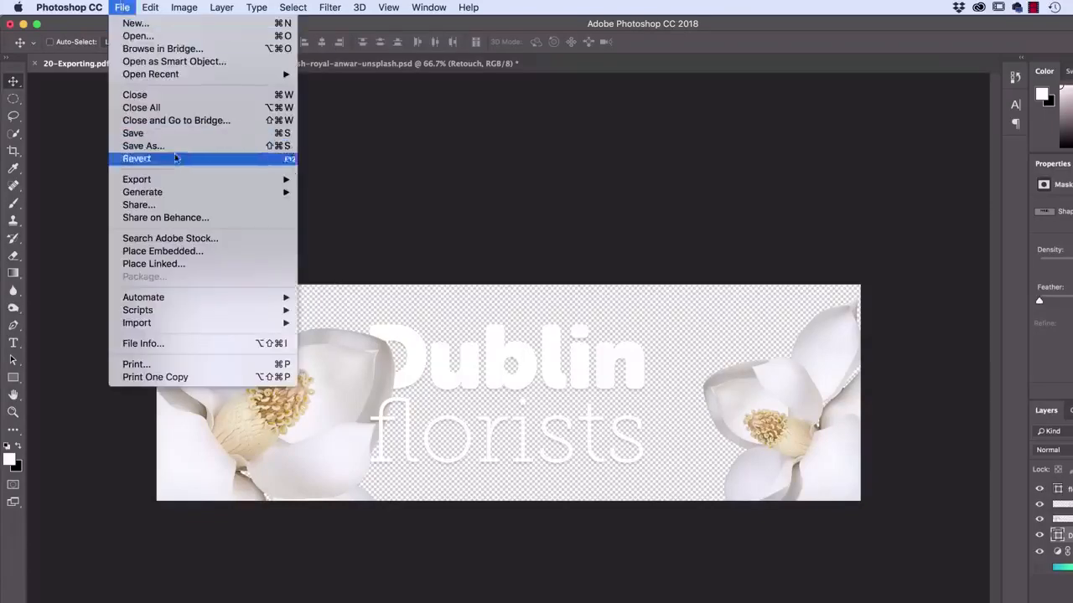
{"action": "mouse_move", "coordinate": [180, 179]}
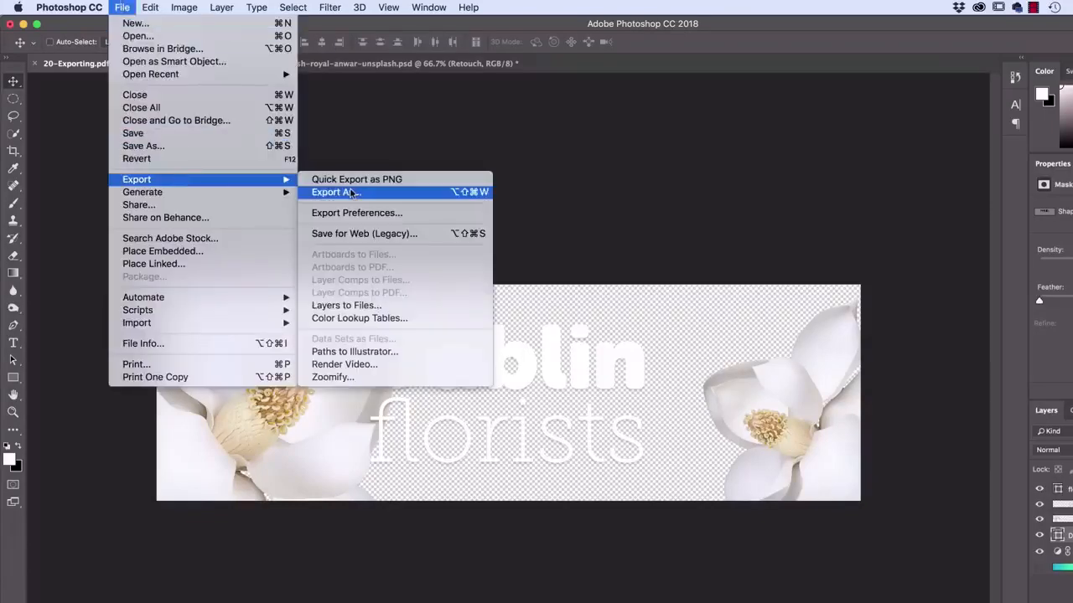